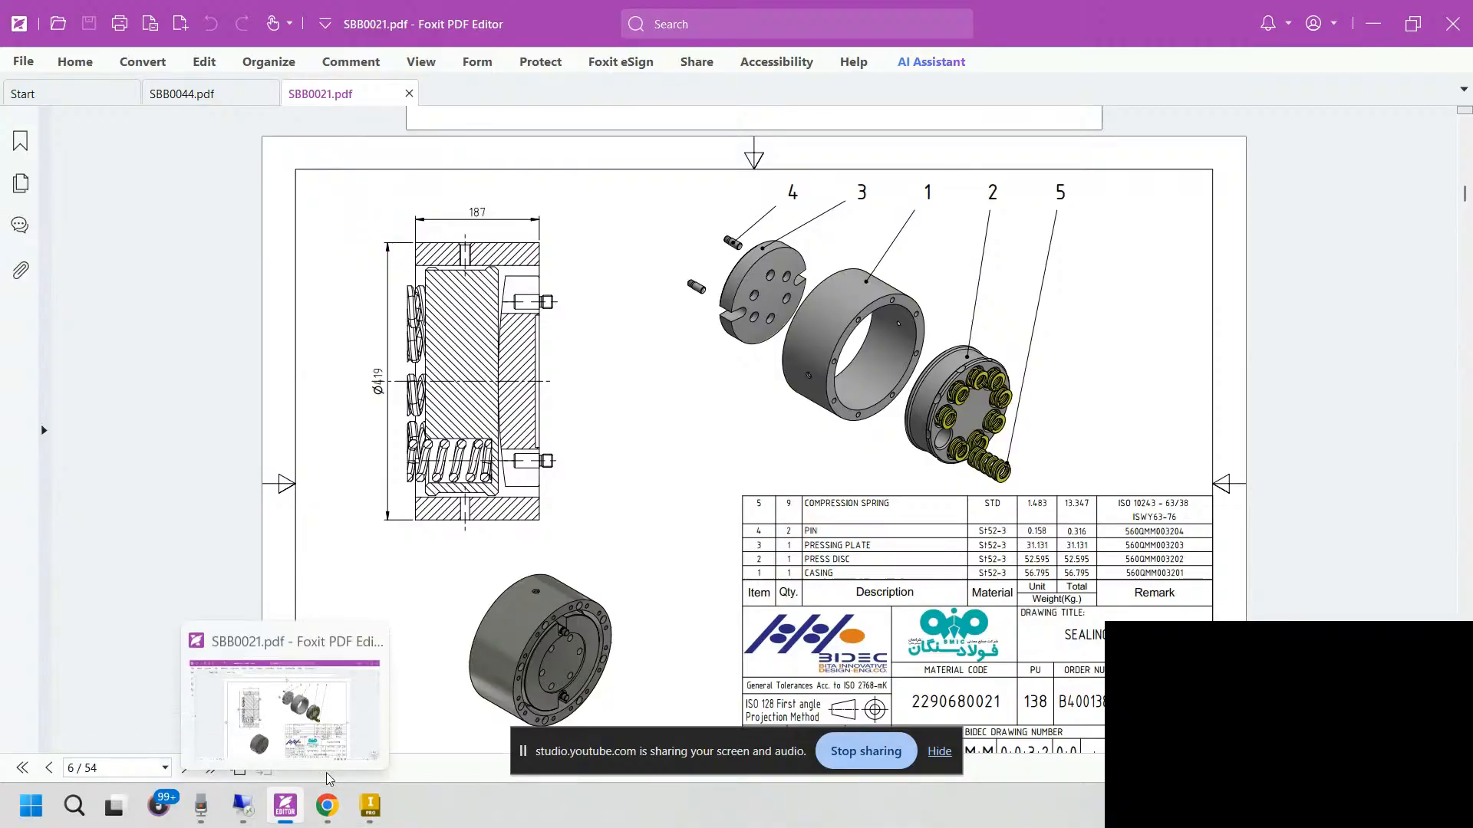
Step: Switch to the Autodesk Inventor home screen and minimize the browser window
{"action": "left_click", "coordinate": [294, 813]}
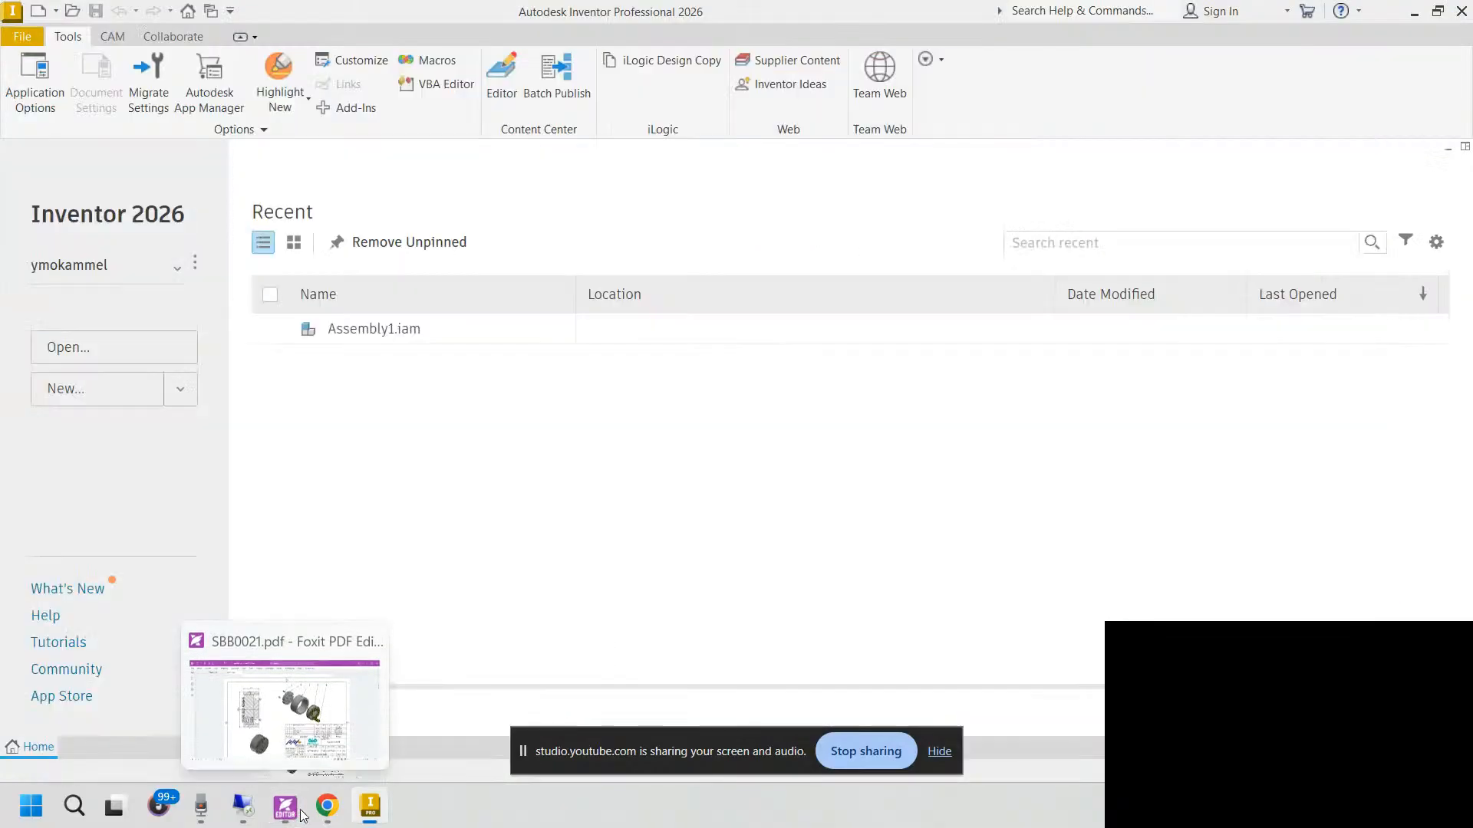
{"action": "mouse_move", "coordinate": [372, 805]}
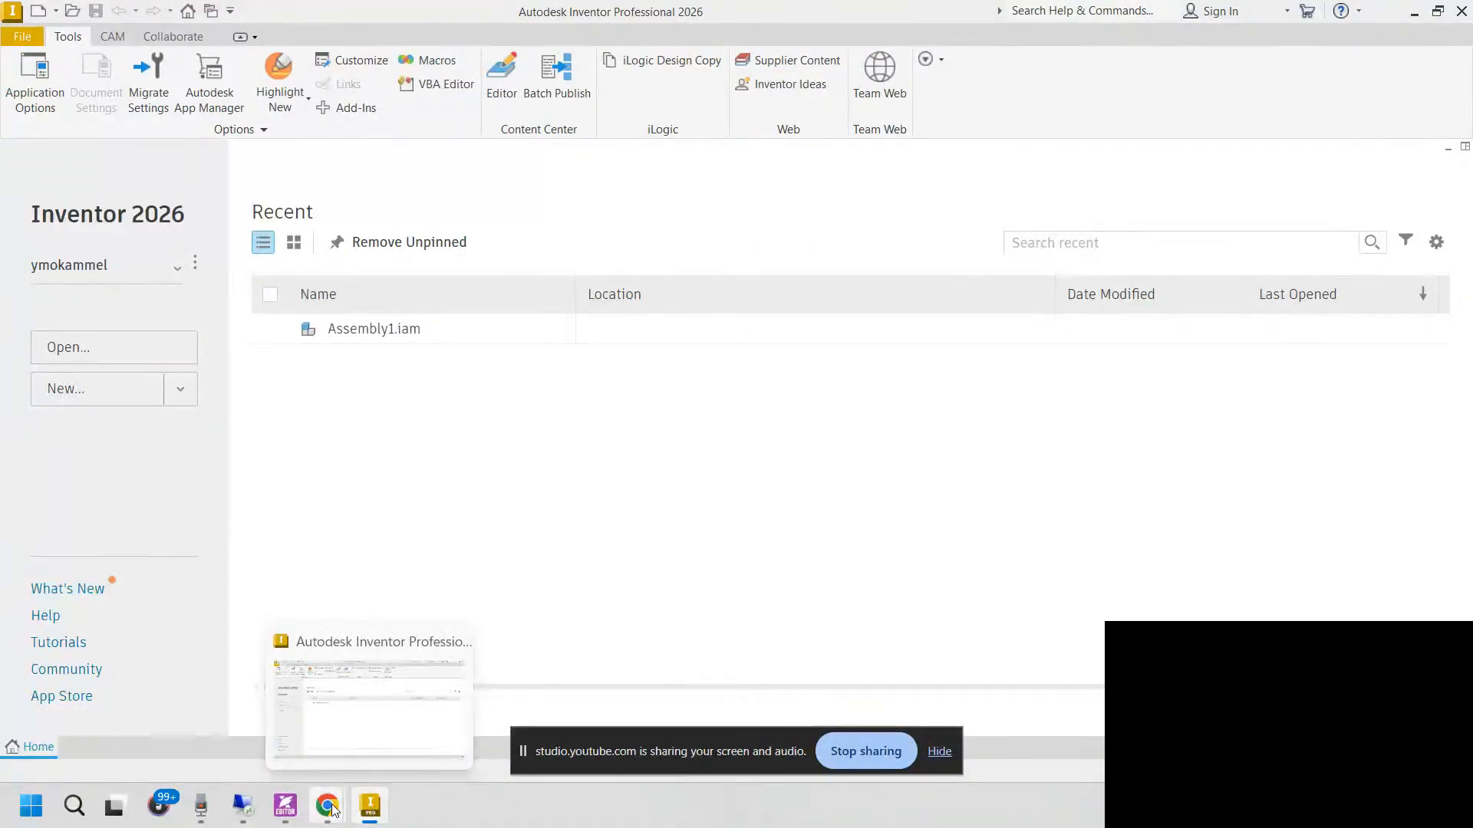
{"action": "mouse_move", "coordinate": [322, 807]}
{"action": "left_click", "coordinate": [284, 733]}
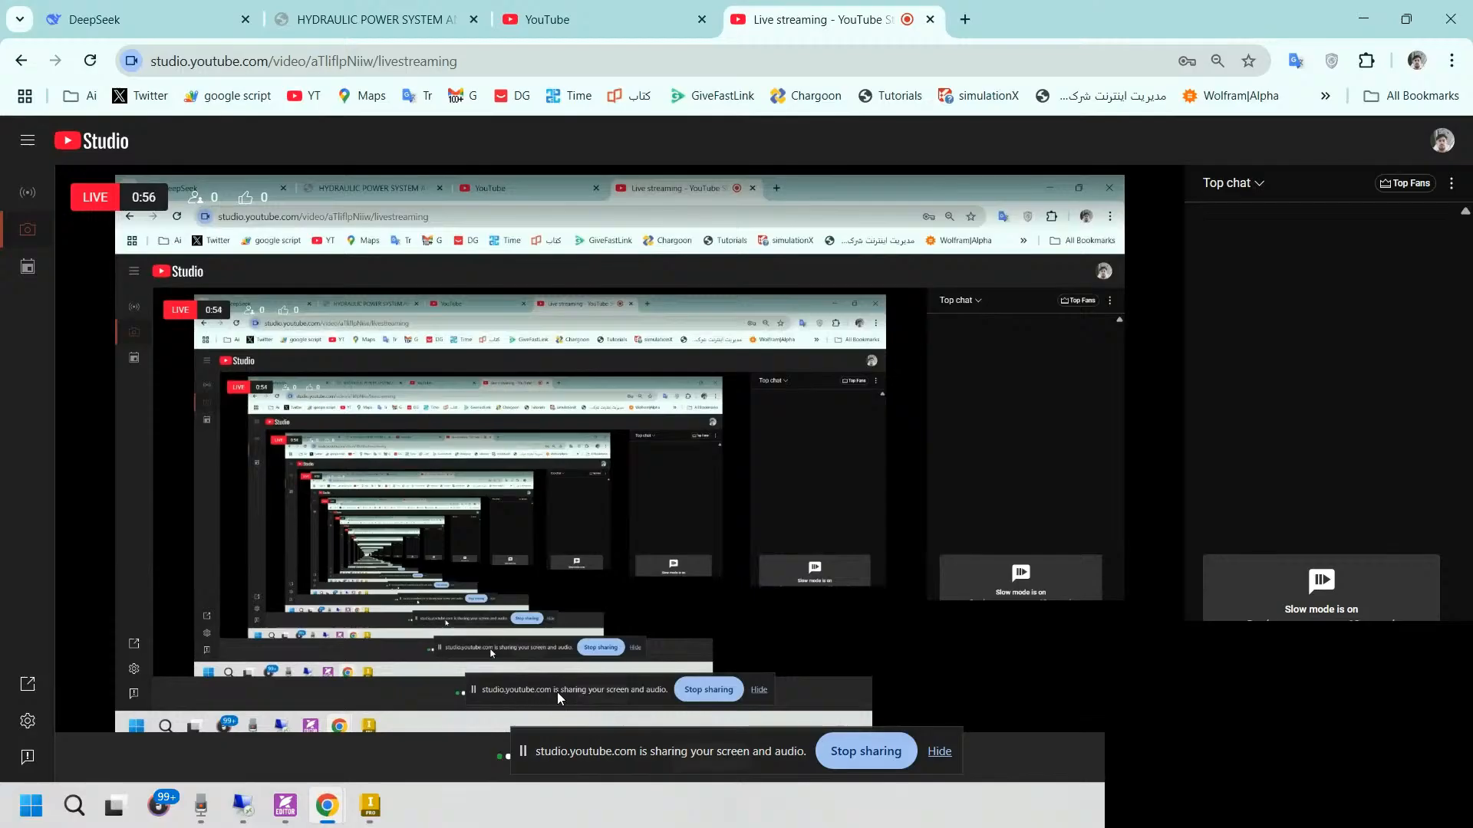
{"action": "left_click", "coordinate": [857, 756]}
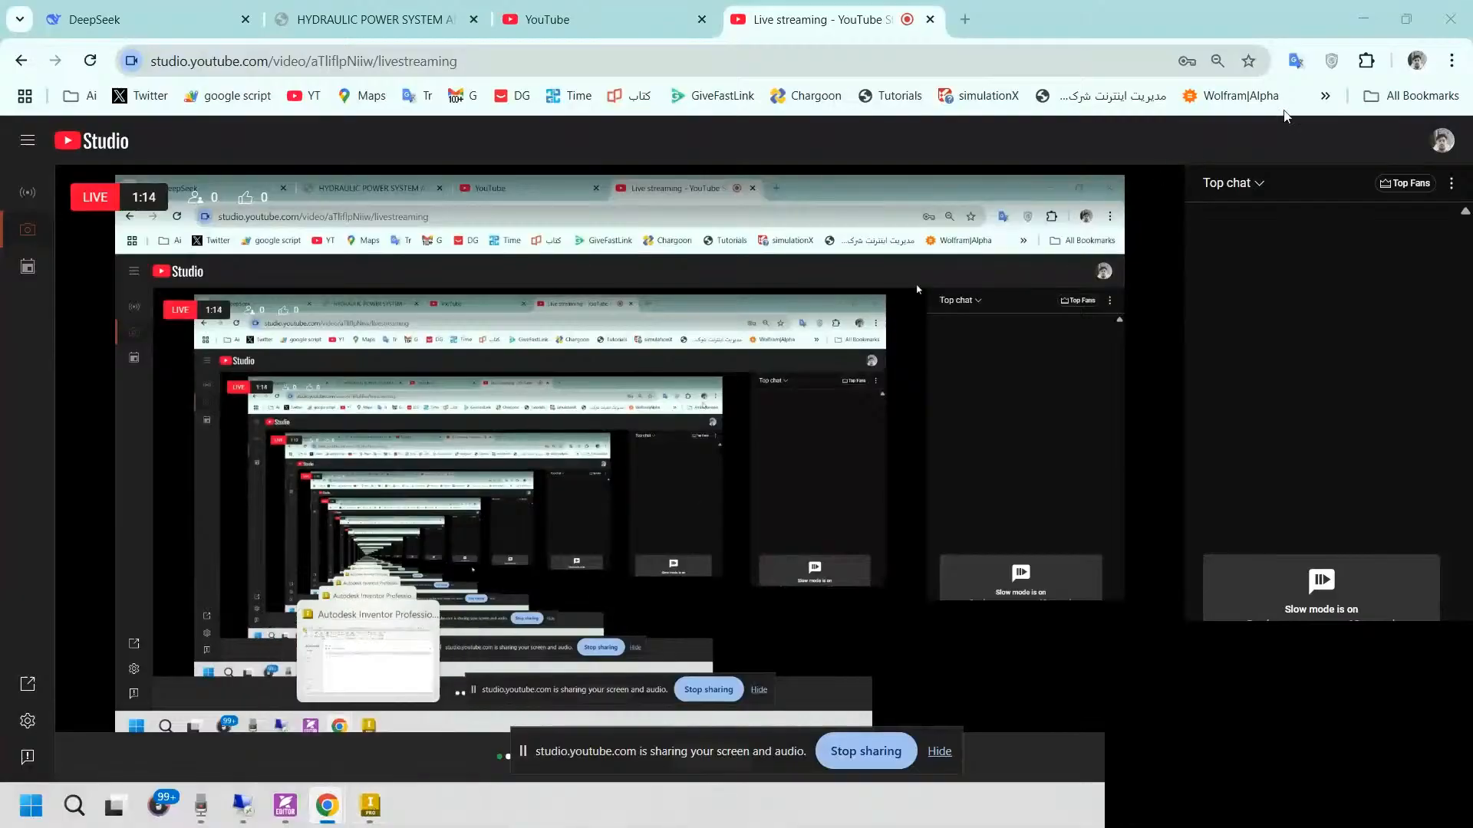
{"action": "left_click", "coordinate": [1374, 20]}
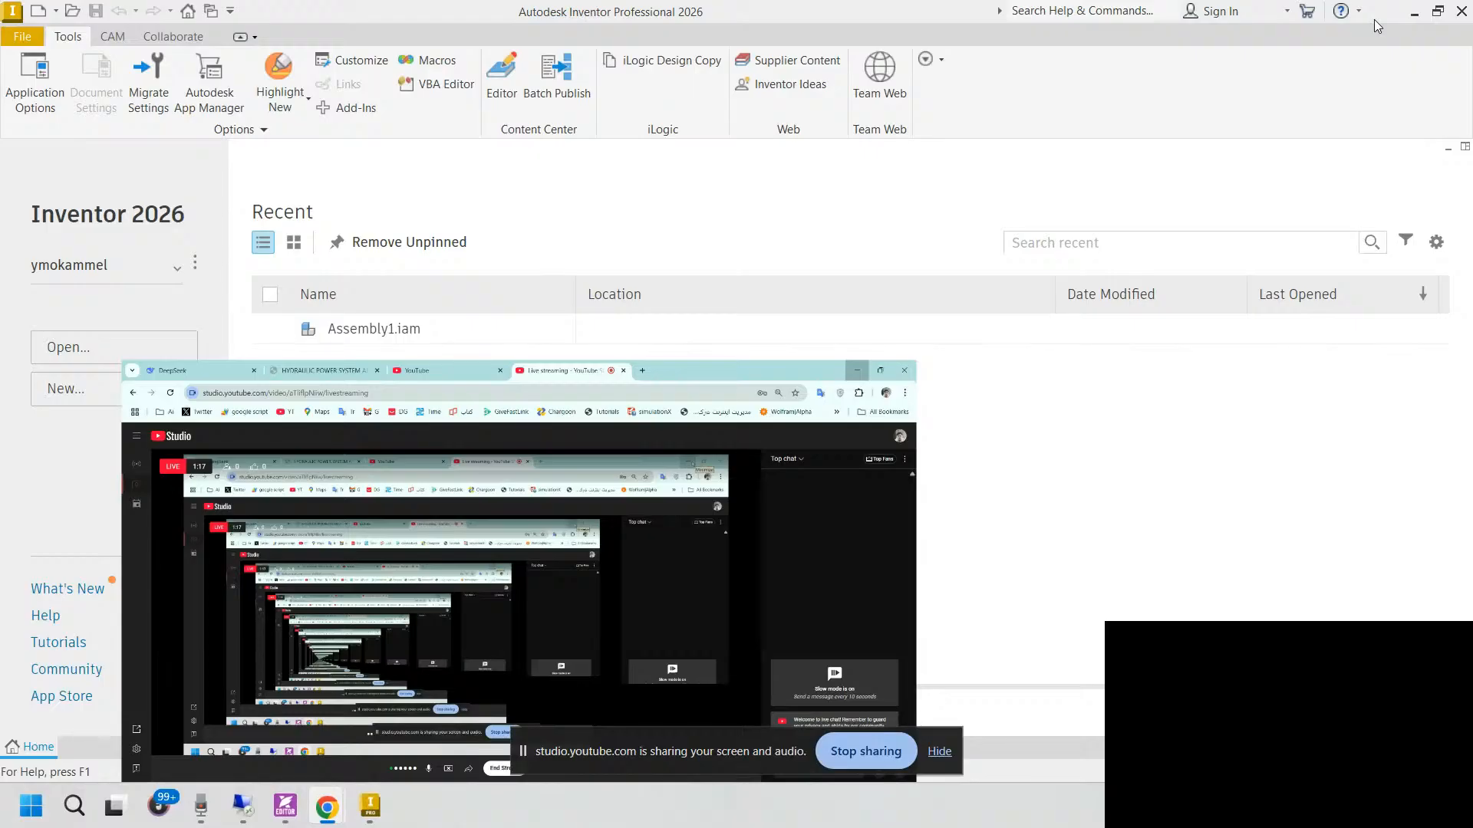
Step: Remove Assembly1.iam from the list of recent files
{"action": "left_click", "coordinate": [435, 330]}
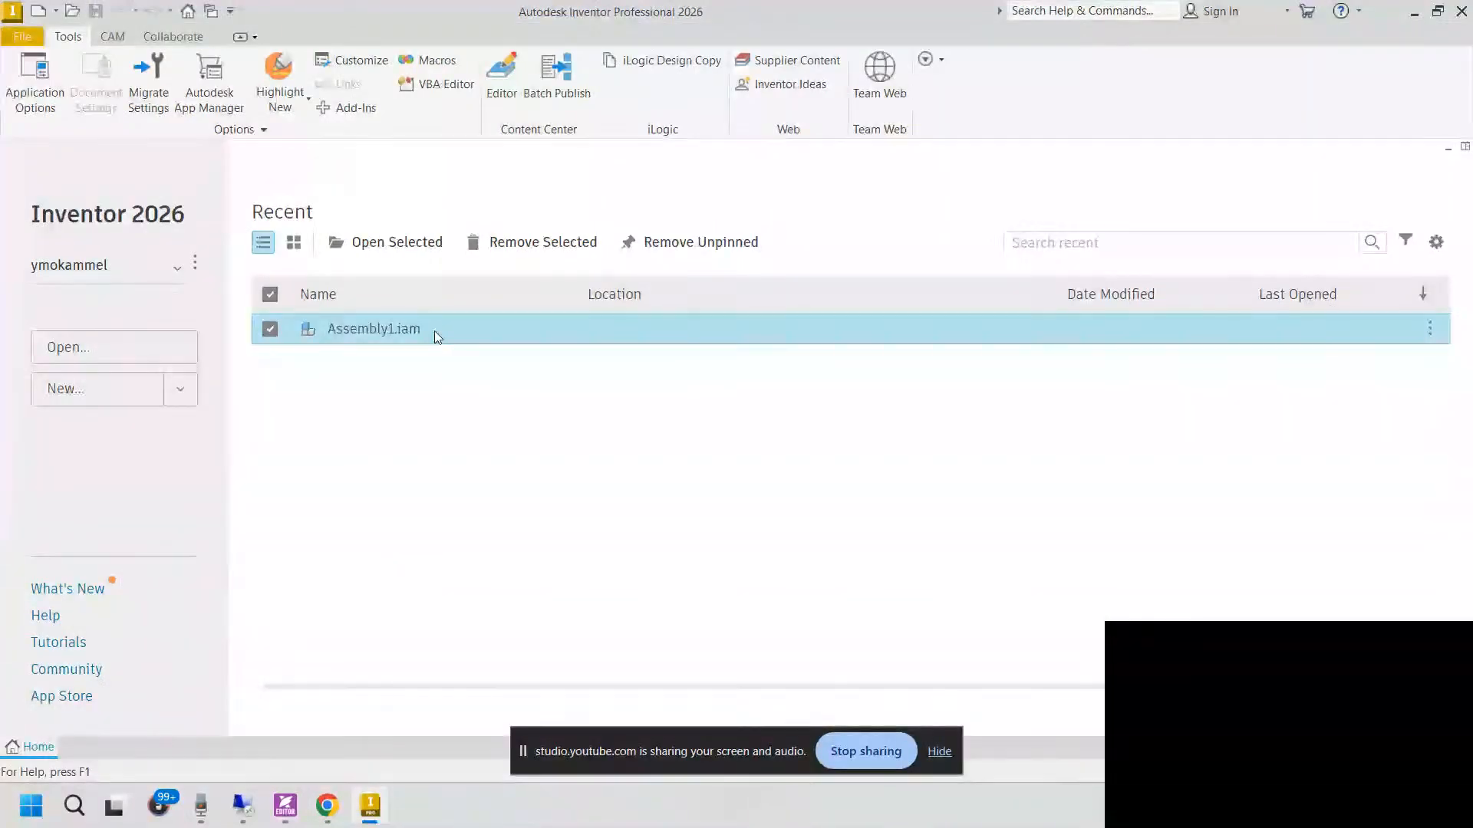
{"action": "right_click", "coordinate": [434, 330]}
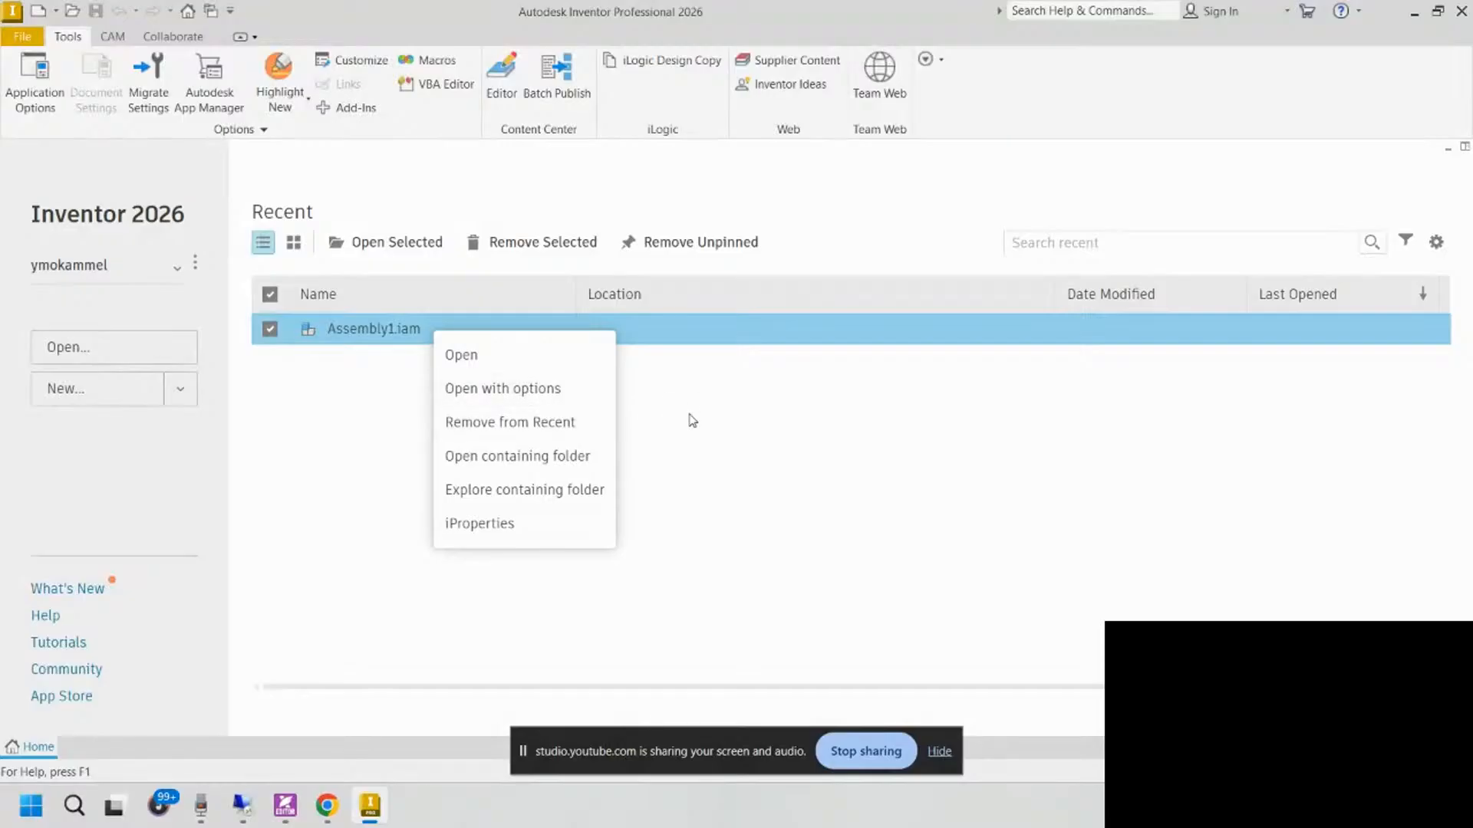
{"action": "left_click", "coordinate": [745, 334]}
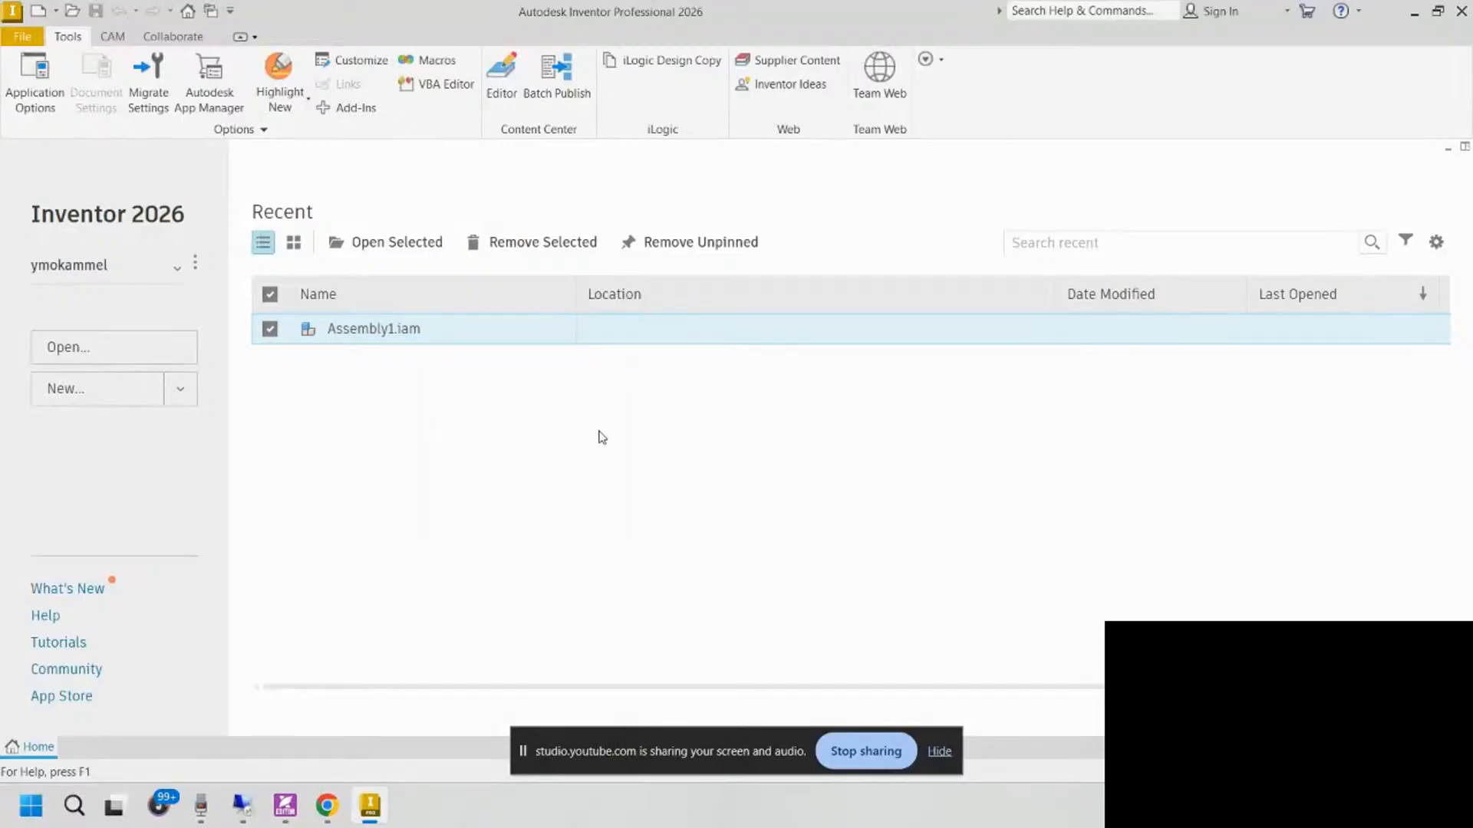
{"action": "left_click", "coordinate": [564, 244]}
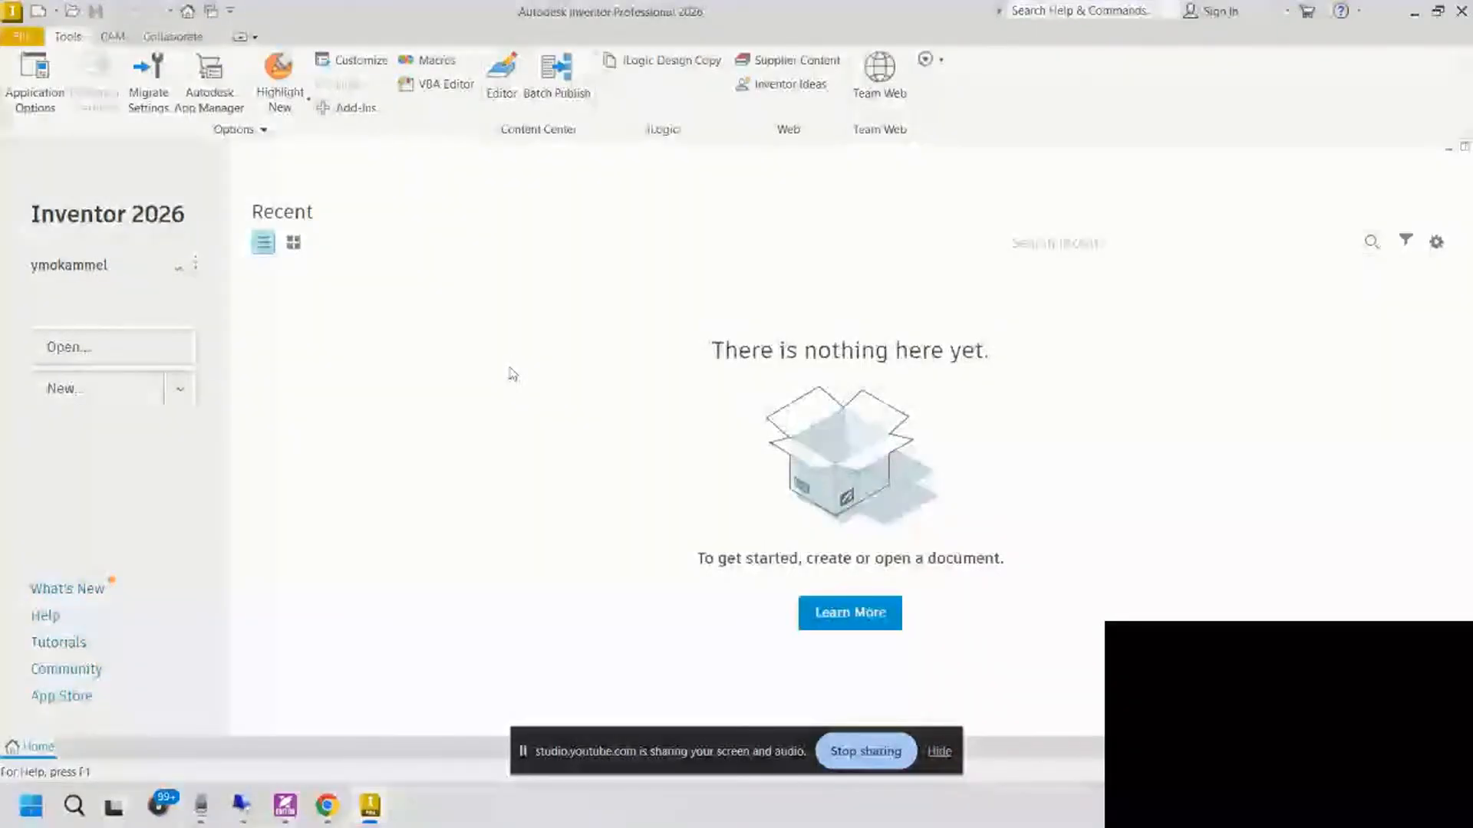
Step: Open the project settings to manage Inventor projects, keeping the current project active
{"action": "left_click", "coordinate": [178, 267]}
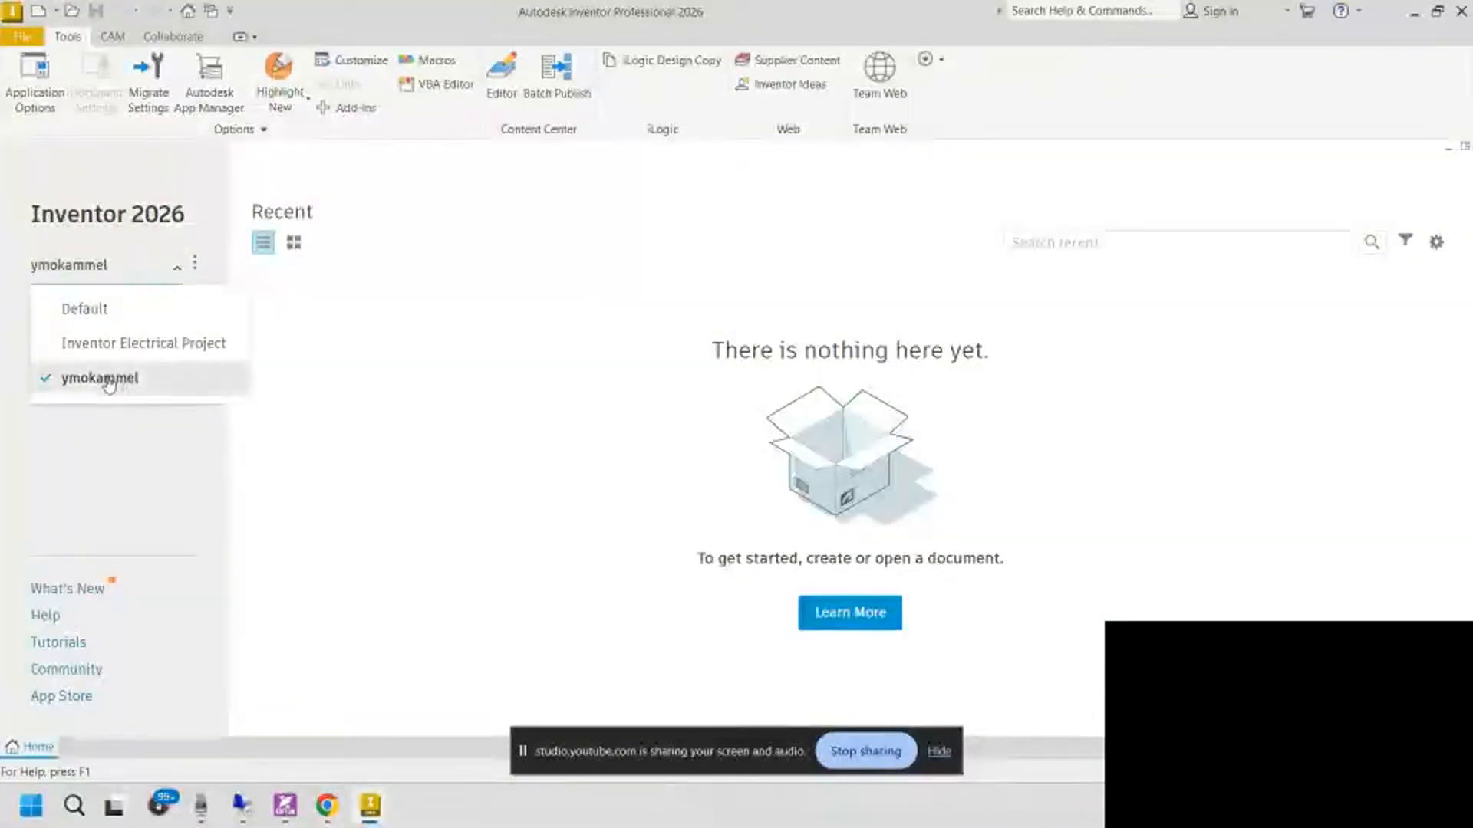
{"action": "left_click", "coordinate": [115, 430]}
{"action": "left_click", "coordinate": [195, 263]}
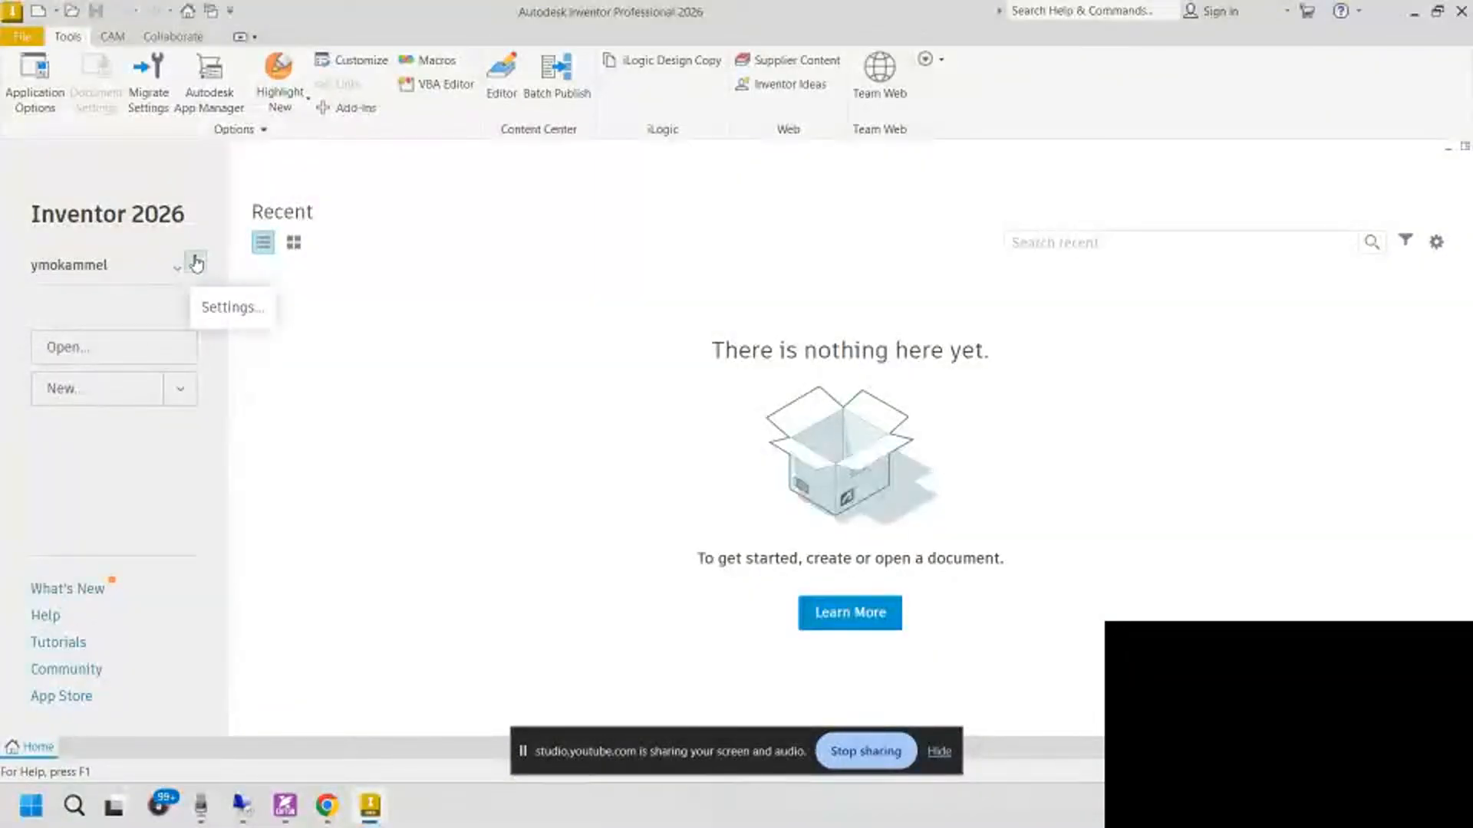
{"action": "left_click", "coordinate": [247, 321]}
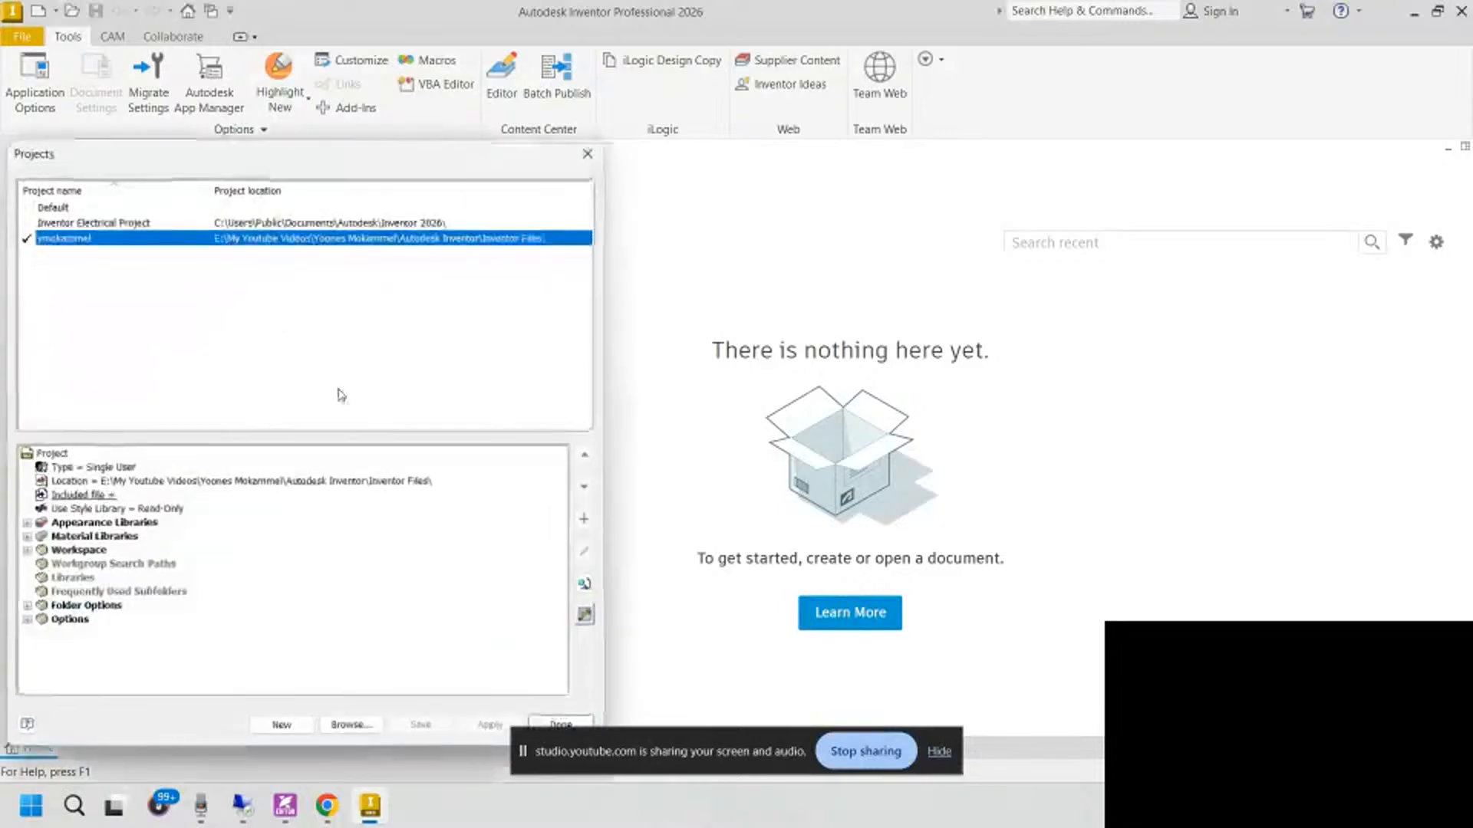
{"action": "left_click_drag", "start_coordinate": [381, 163], "coordinate": [688, 84]}
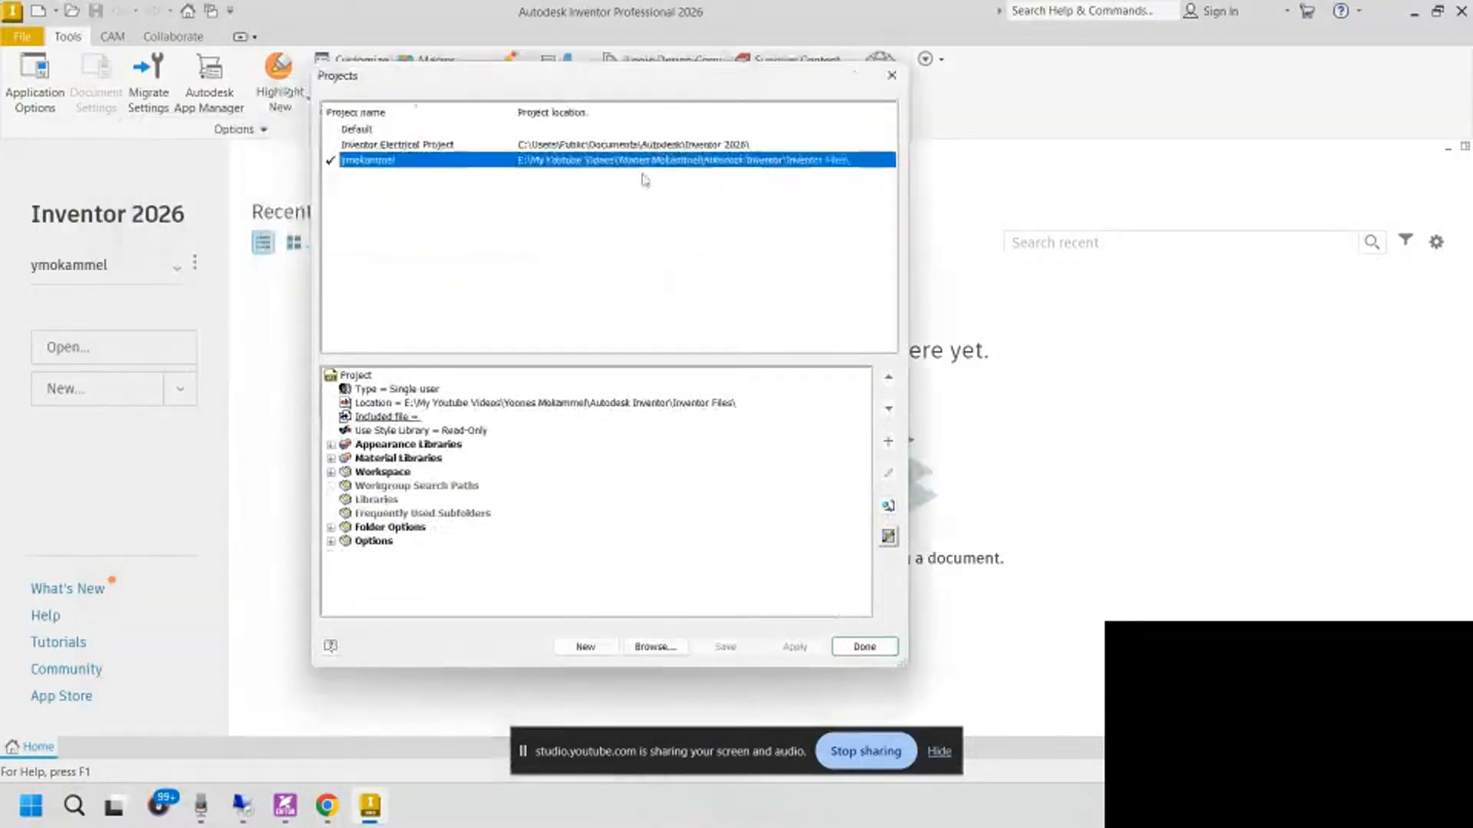
Step: Start a new project with the New Single User Project type and proceed to its project file settings
{"action": "right_click", "coordinate": [388, 244]}
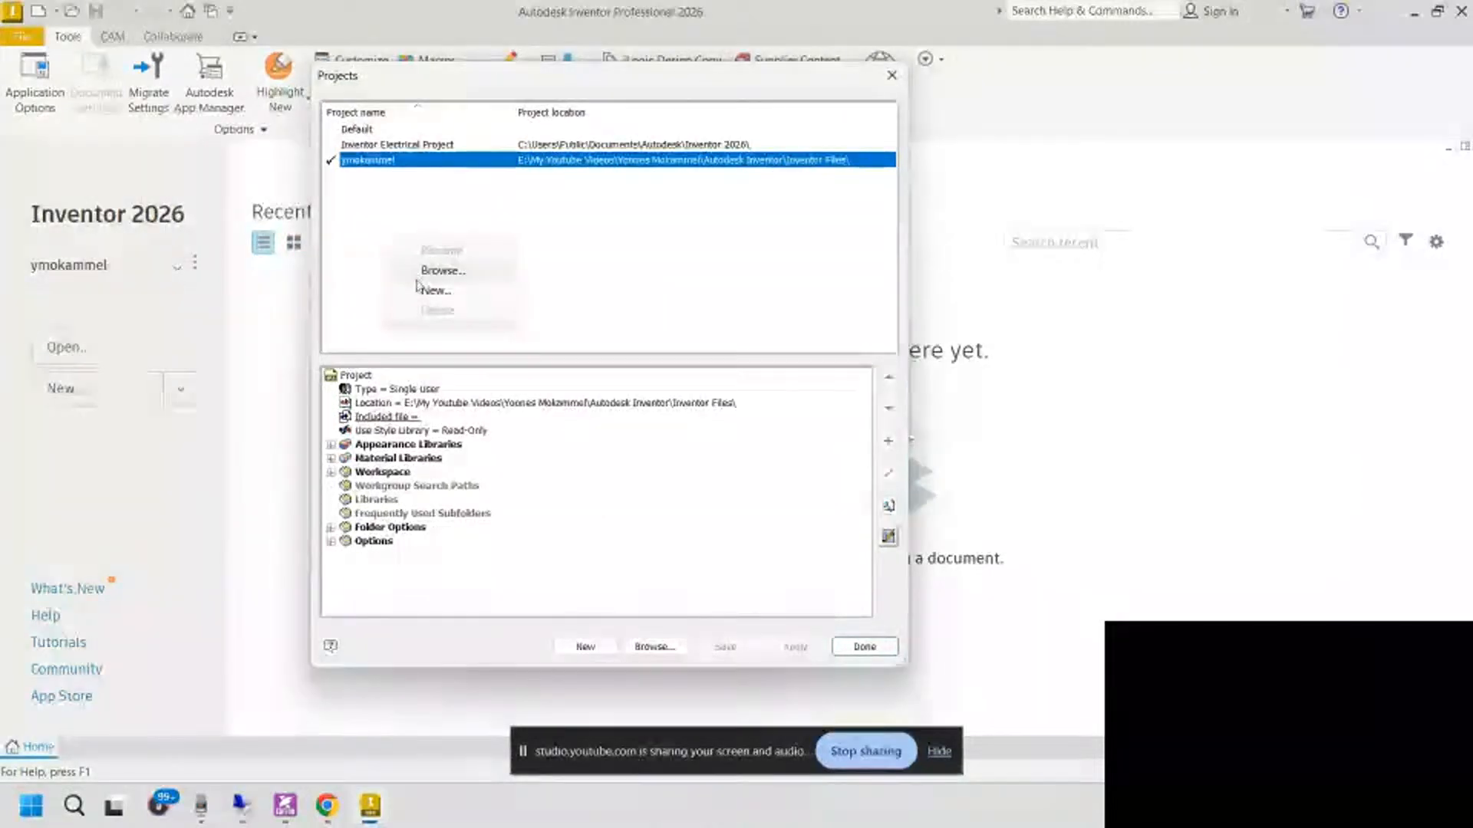
{"action": "left_click", "coordinate": [475, 295]}
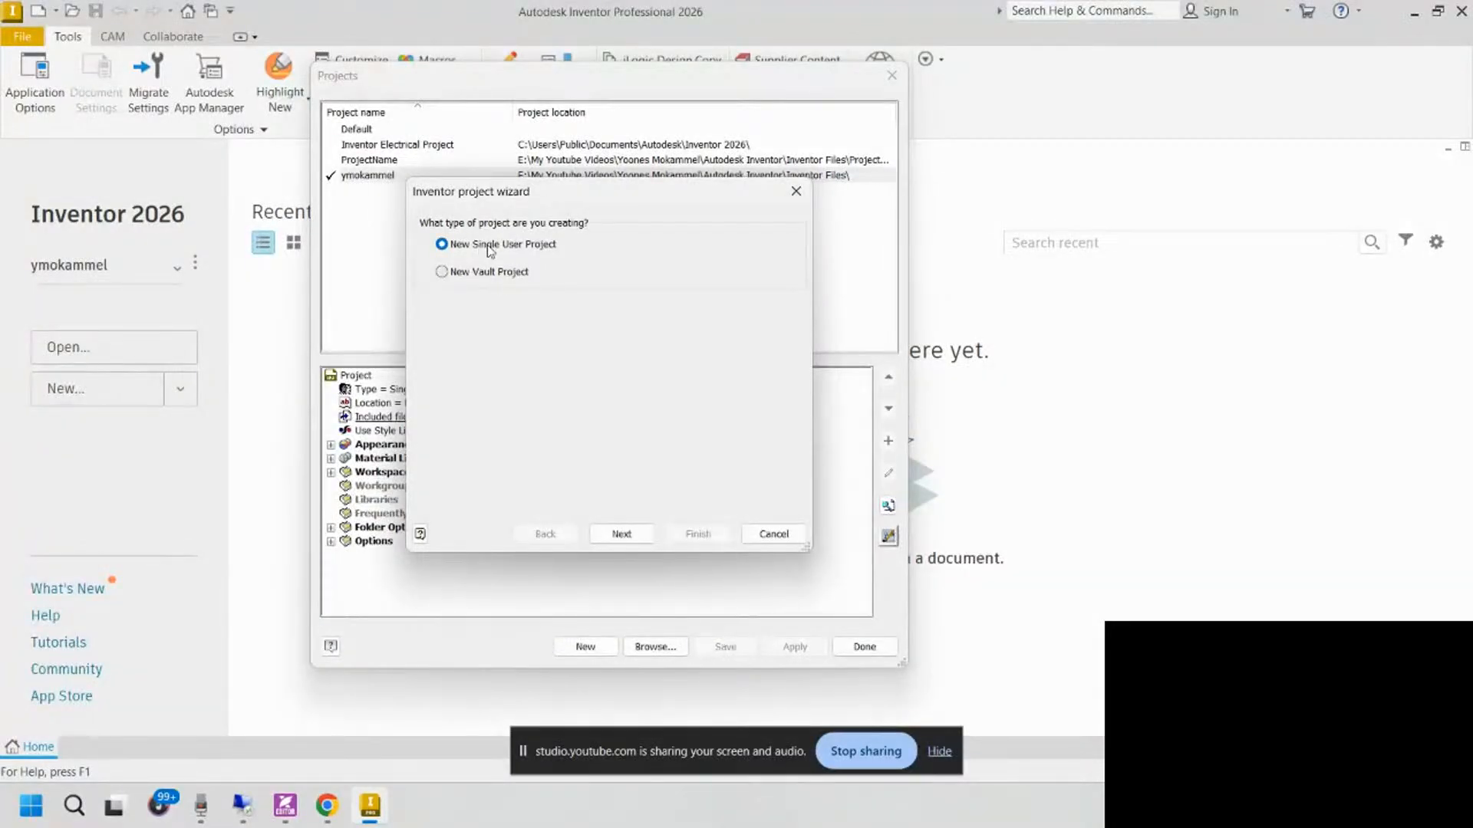
{"action": "left_click", "coordinate": [620, 535]}
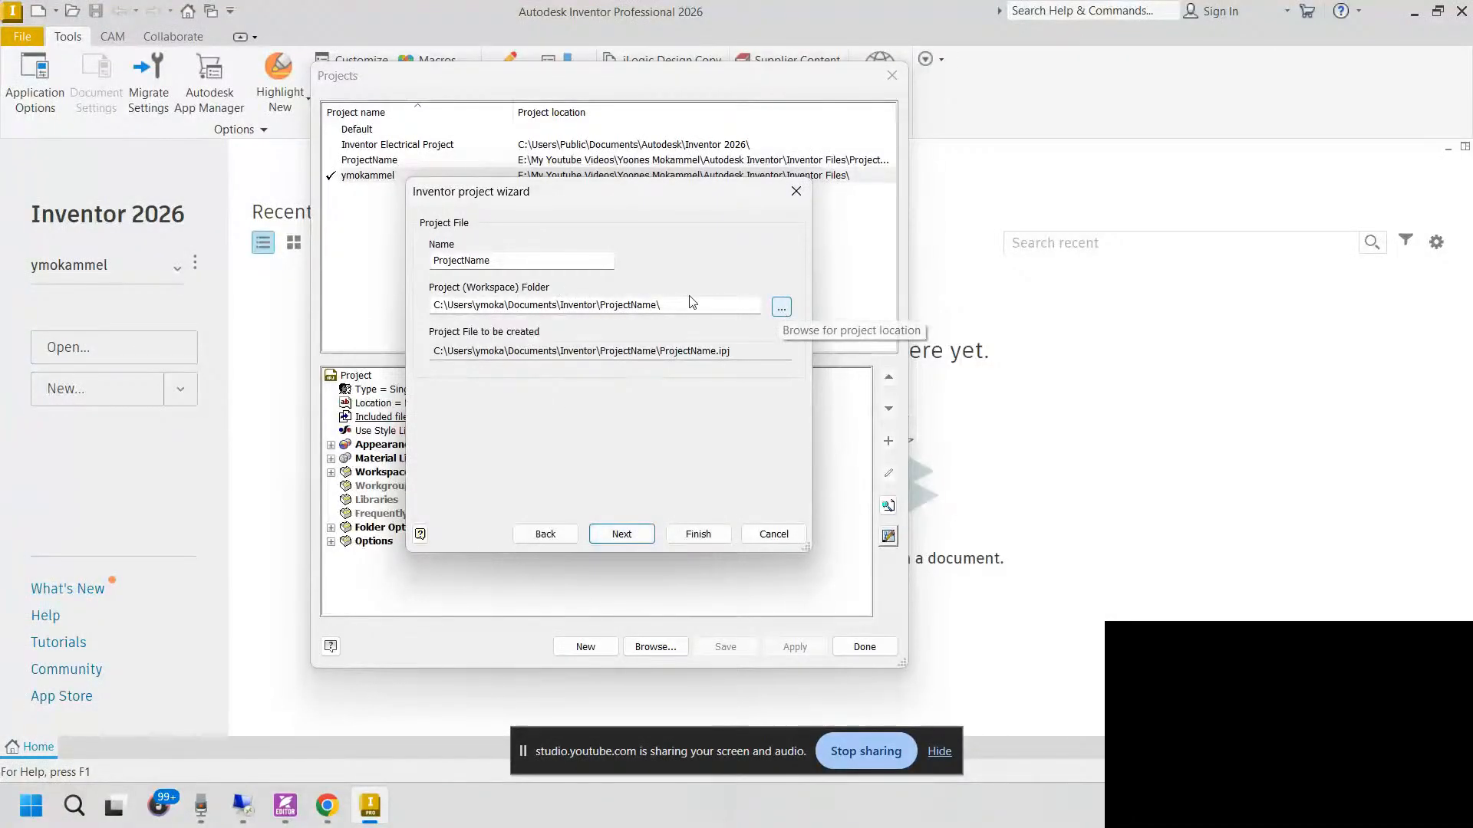
Step: Name the new project Project1
{"action": "left_click", "coordinate": [555, 260]}
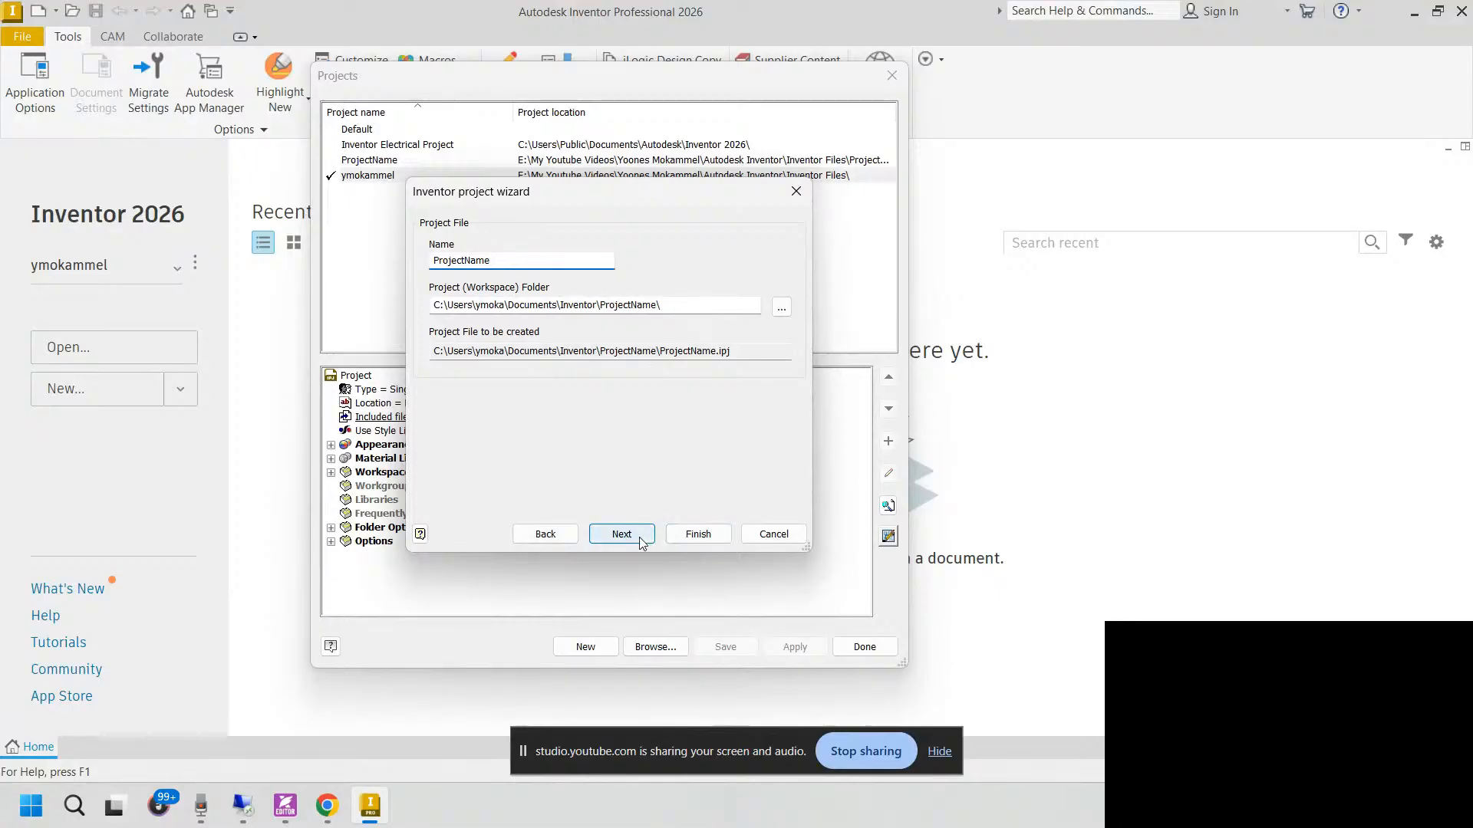
{"action": "left_click_drag", "start_coordinate": [517, 260], "coordinate": [343, 266]}
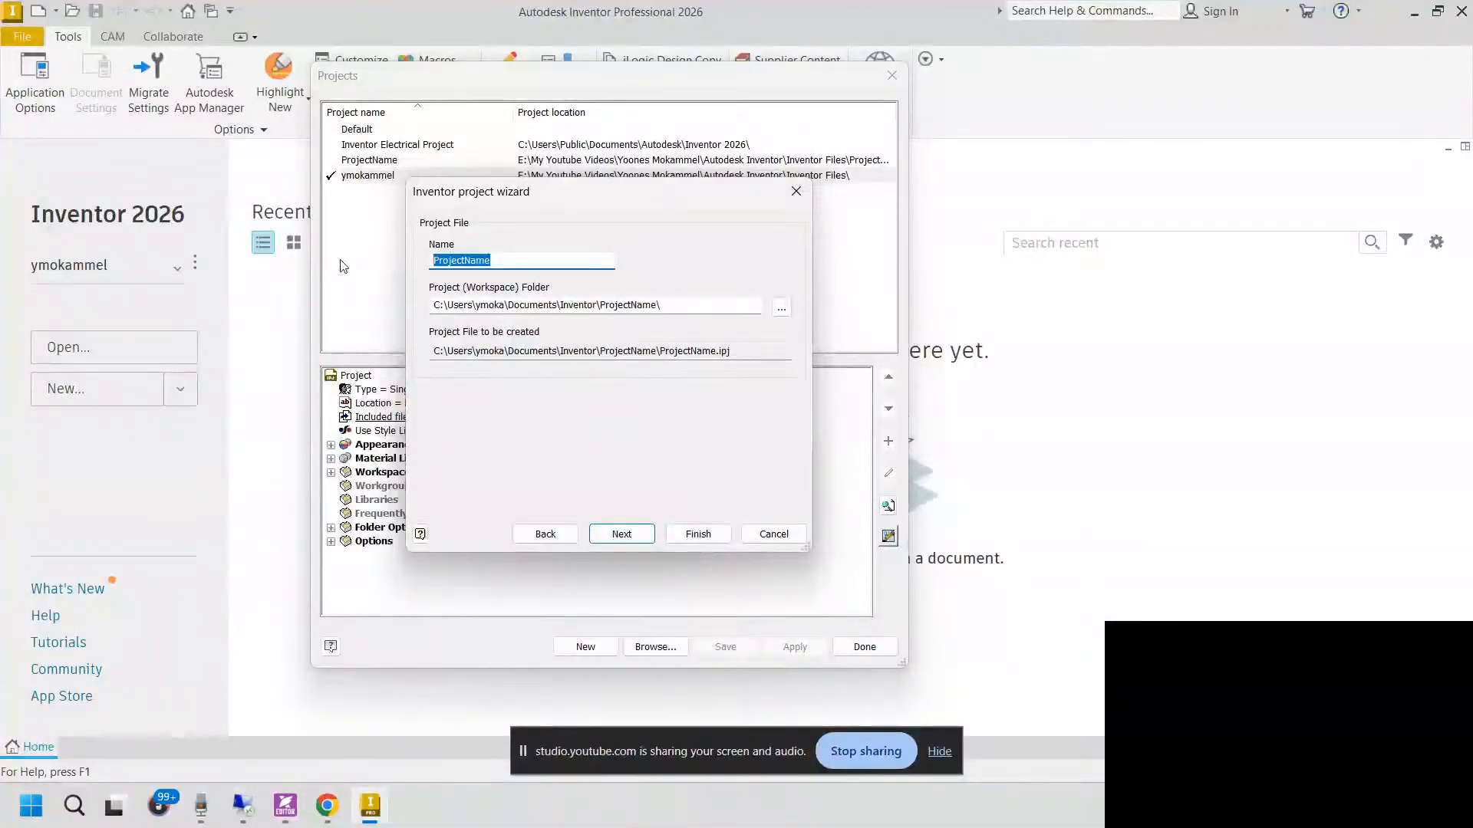
{"action": "left_click_drag", "start_coordinate": [502, 258], "coordinate": [476, 260]}
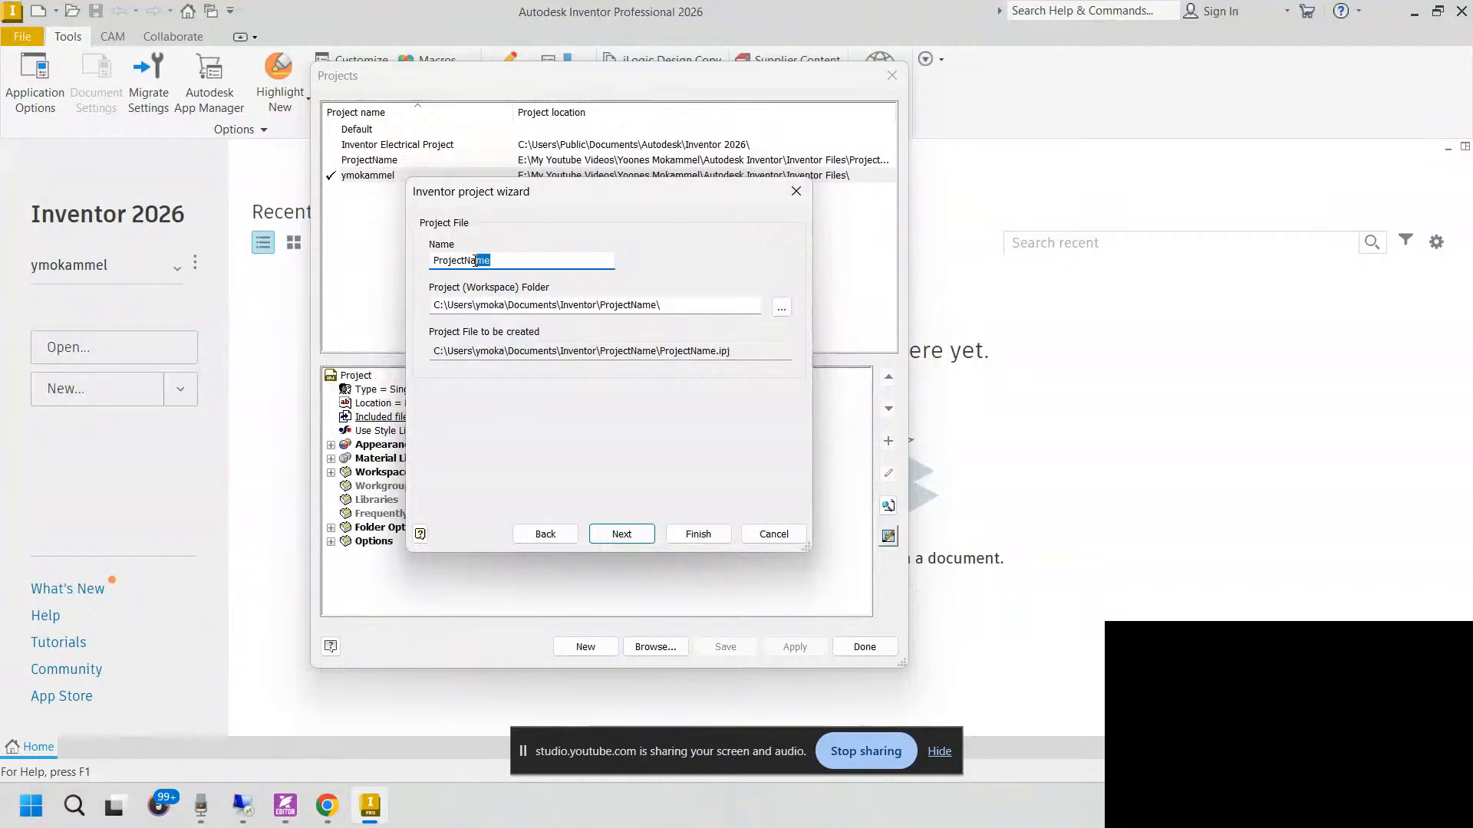
{"action": "left_click", "coordinate": [514, 254]}
{"action": "double_click", "coordinate": [503, 261]}
{"action": "left_click", "coordinate": [500, 261]}
{"action": "left_click_drag", "start_coordinate": [499, 261], "coordinate": [468, 262]}
{"action": "type", "text": "1"}
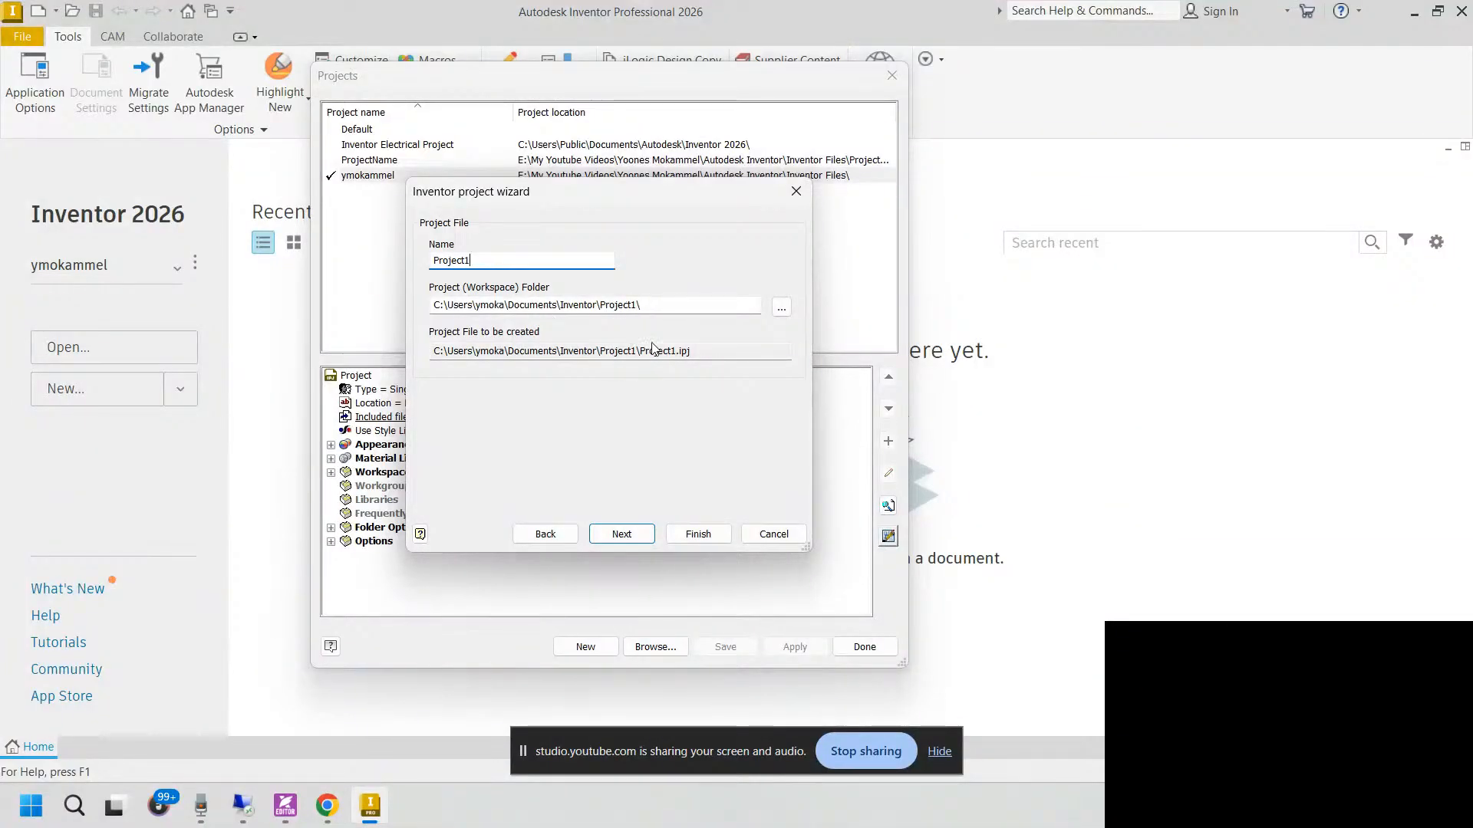
{"action": "left_click_drag", "start_coordinate": [596, 351], "coordinate": [641, 353]}
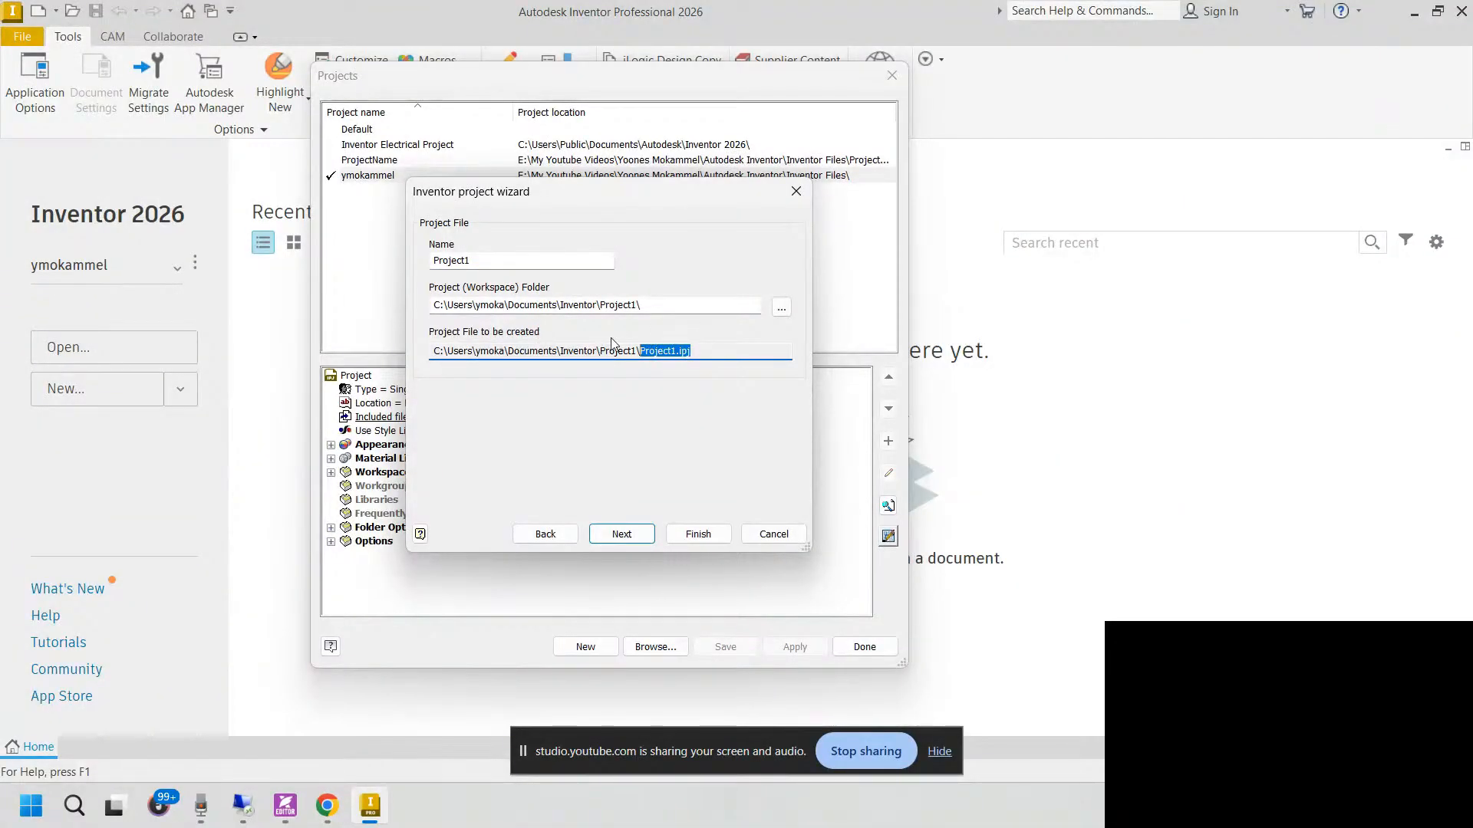
Step: Browse for the project's workspace folder and expand the Multimedia (E:) drive under This PC
{"action": "left_click", "coordinate": [781, 307]}
{"action": "scroll", "coordinate": [587, 371], "scroll_direction": "down", "scroll_amount": 2}
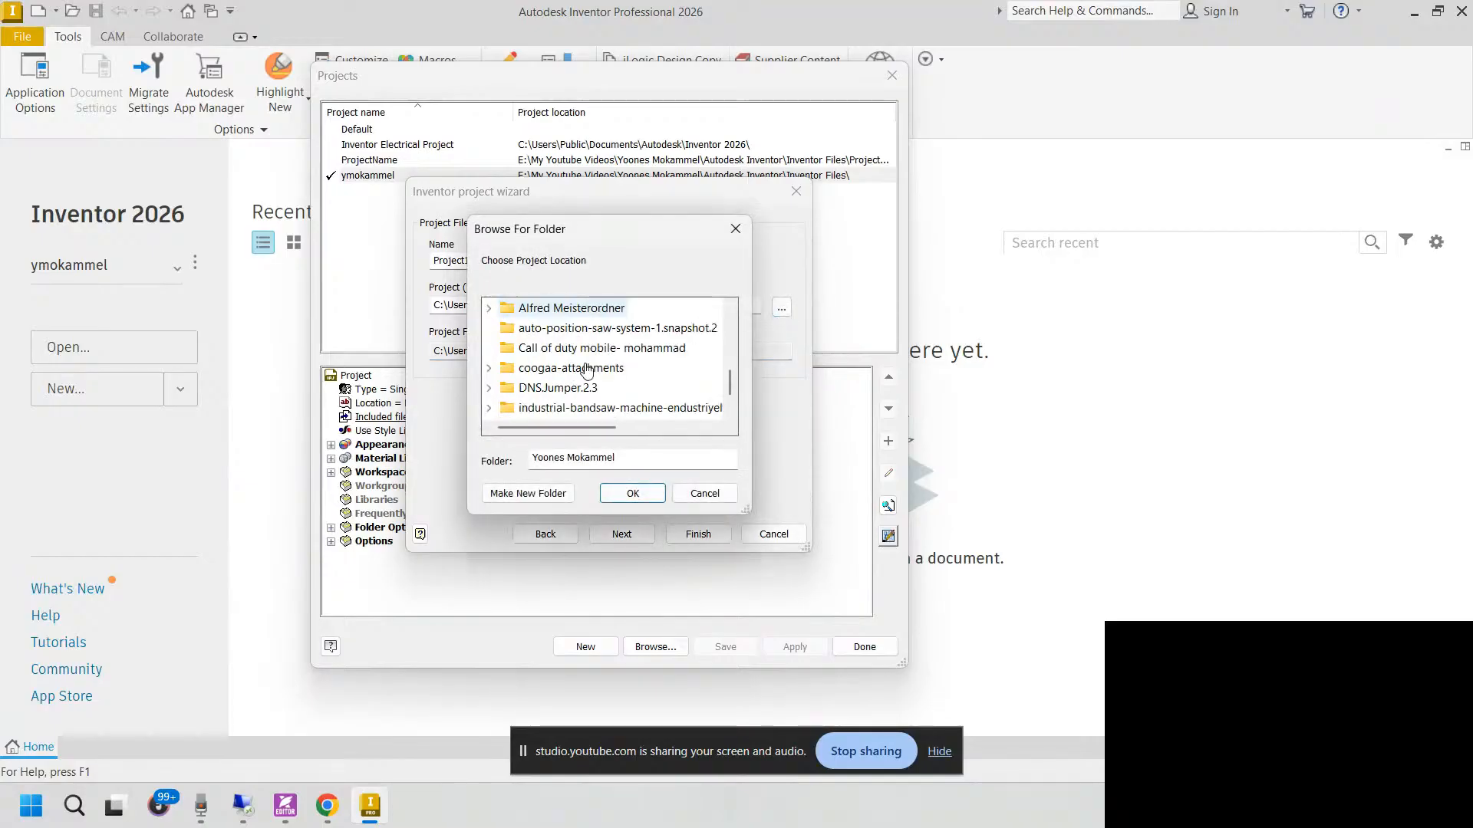
{"action": "scroll", "coordinate": [587, 370], "scroll_direction": "down", "scroll_amount": 1}
{"action": "scroll", "coordinate": [506, 364], "scroll_direction": "up", "scroll_amount": 1}
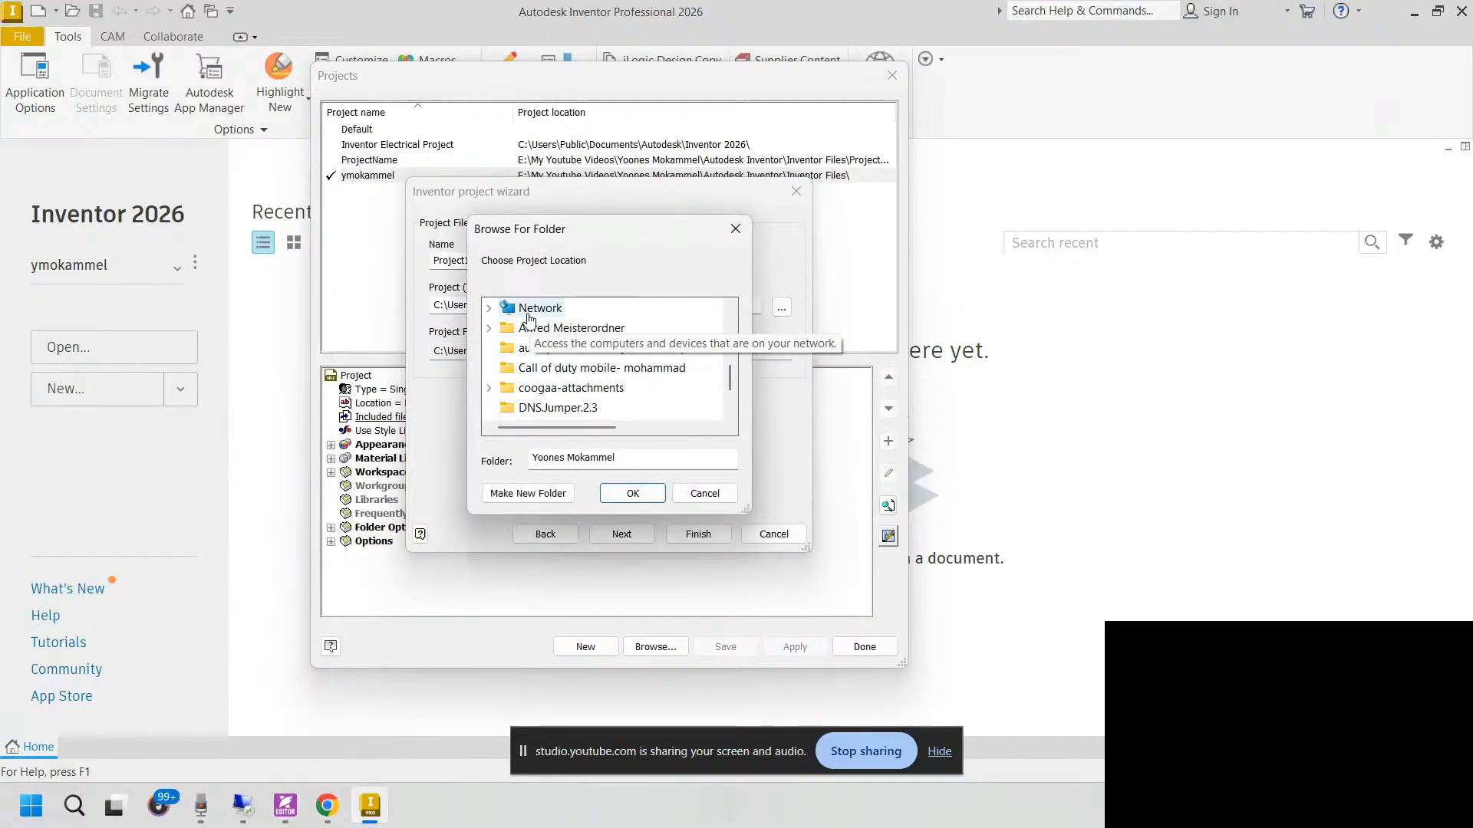
{"action": "scroll", "coordinate": [528, 319], "scroll_direction": "up", "scroll_amount": 1}
{"action": "left_click", "coordinate": [489, 327]}
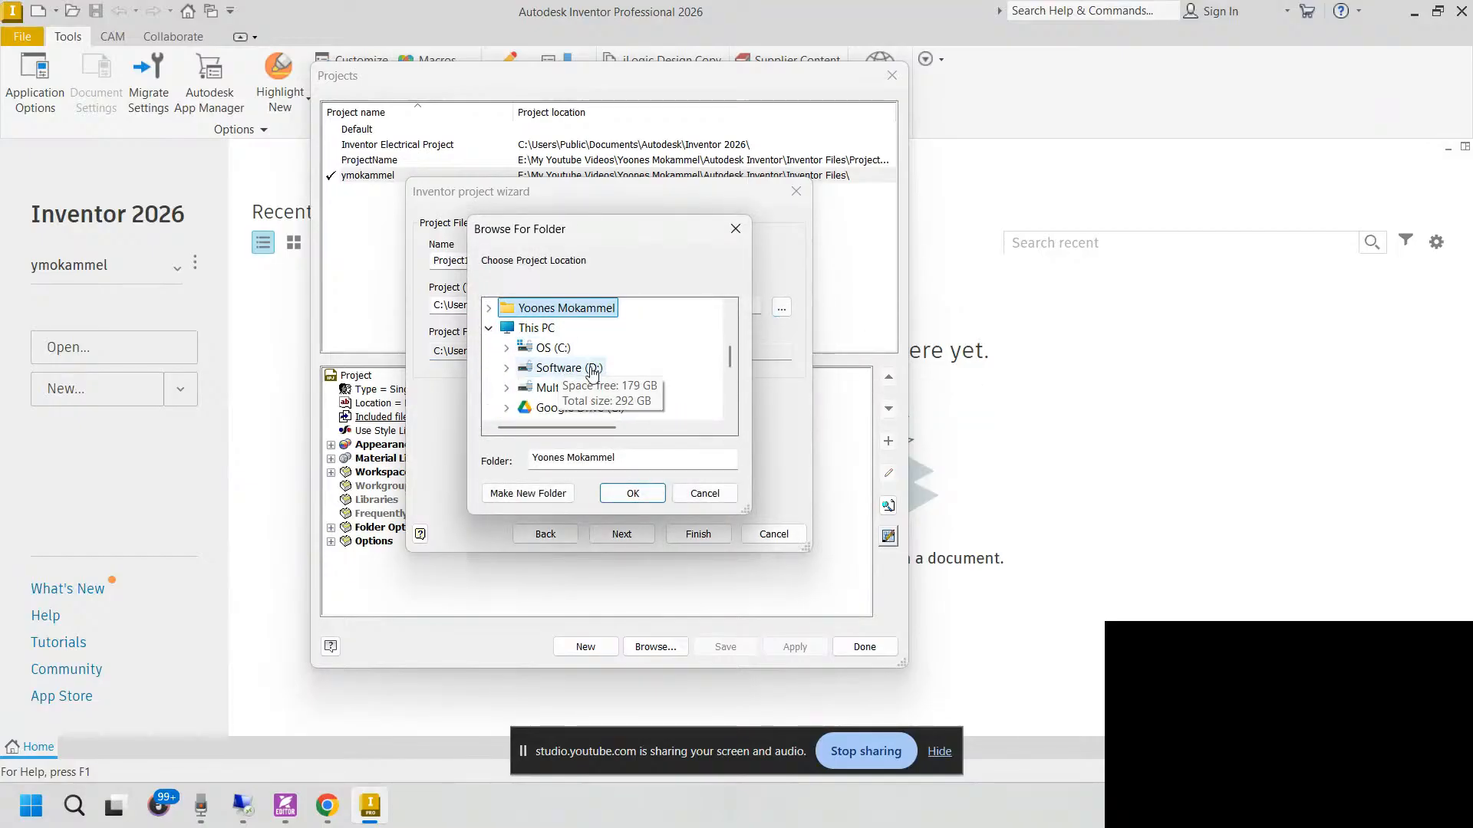
{"action": "scroll", "coordinate": [592, 373], "scroll_direction": "down", "scroll_amount": 2}
{"action": "scroll", "coordinate": [591, 372], "scroll_direction": "up", "scroll_amount": 2}
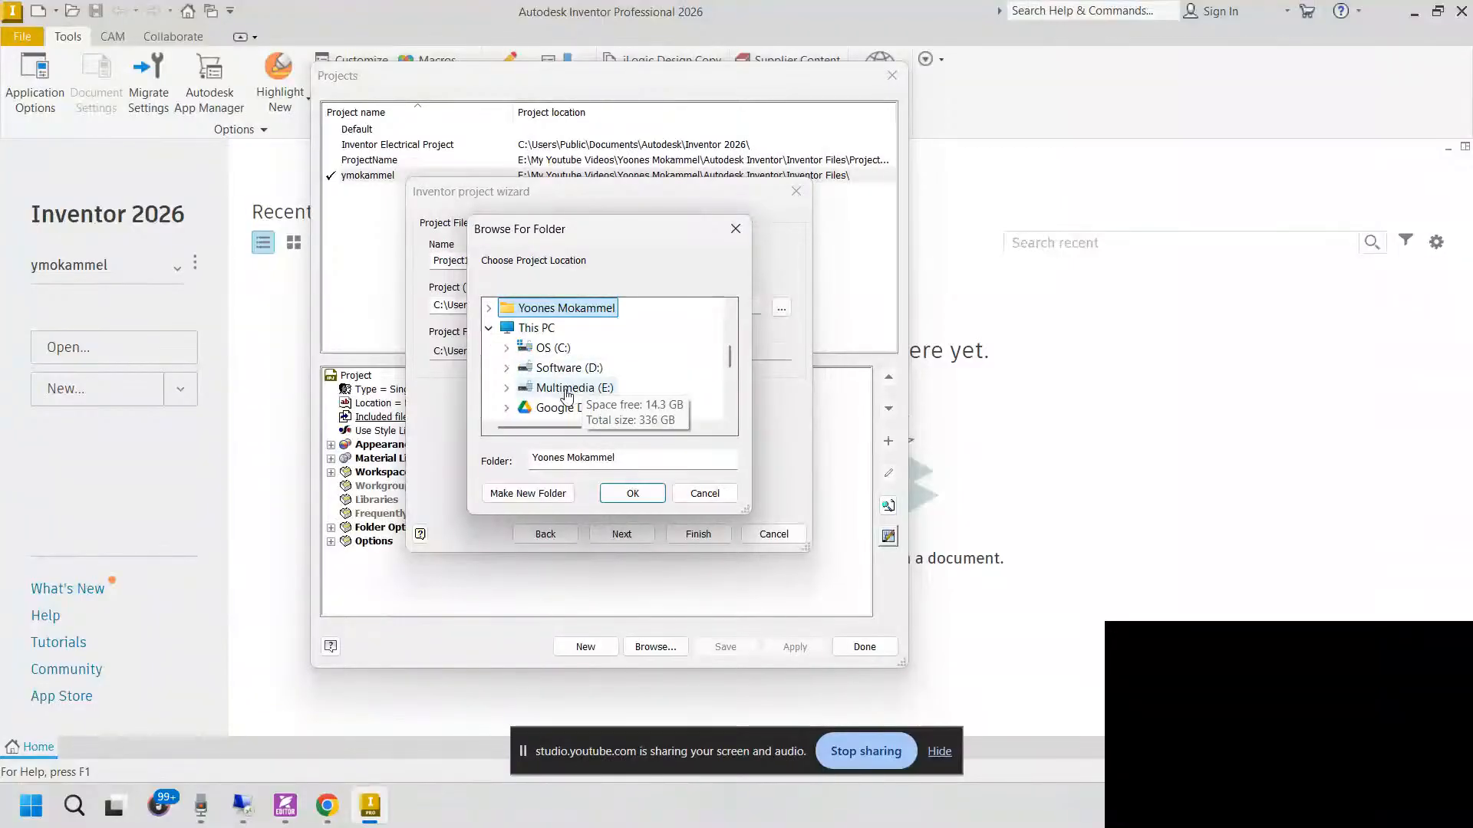
{"action": "double_click", "coordinate": [566, 389]}
Step: Select the Lives folder inside the Autodesk Inventor folder under My Youtube Videos as the project location
{"action": "scroll", "coordinate": [591, 386], "scroll_direction": "down", "scroll_amount": 1}
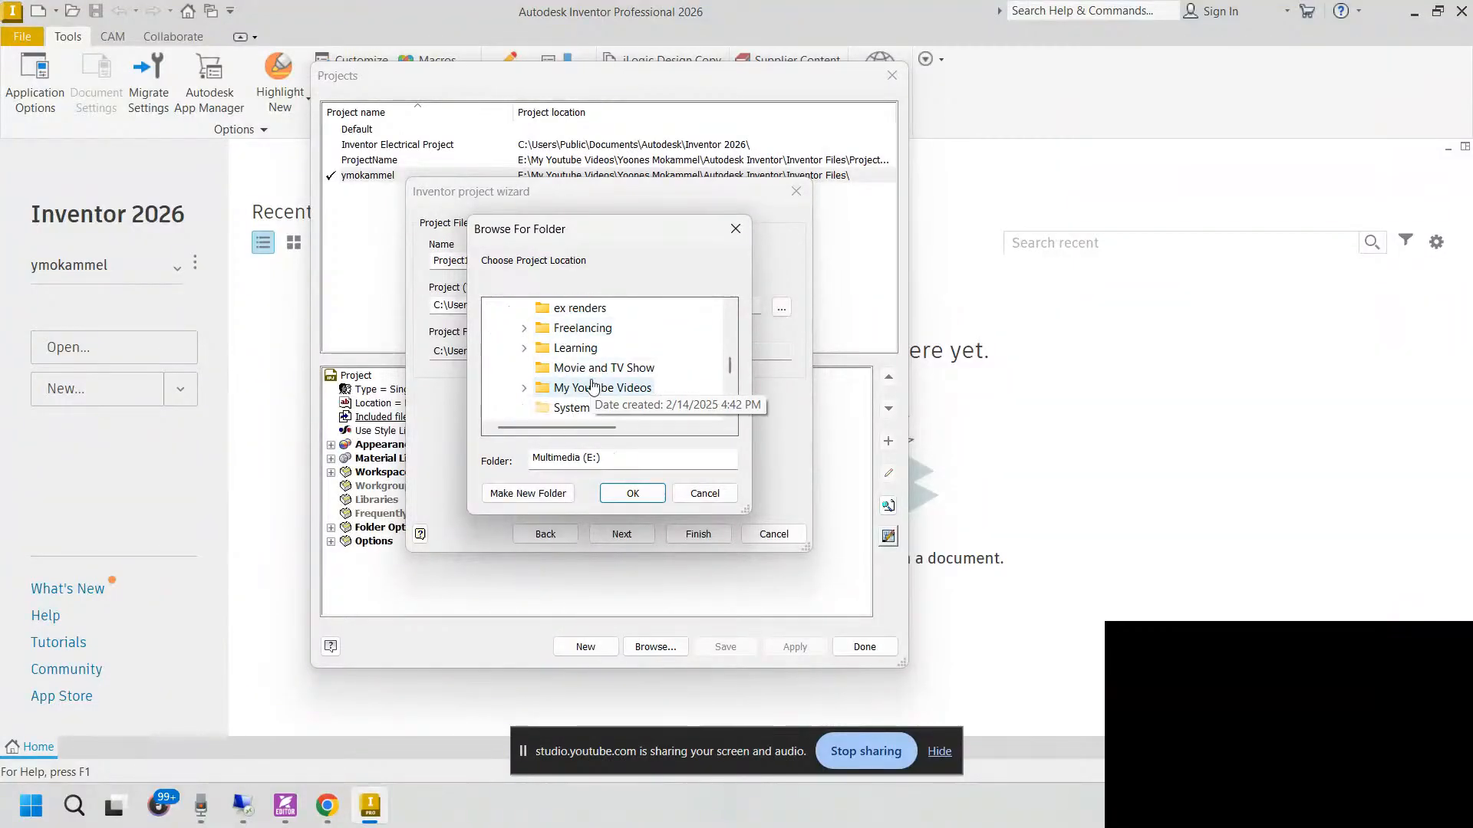
{"action": "scroll", "coordinate": [625, 369], "scroll_direction": "down", "scroll_amount": 1}
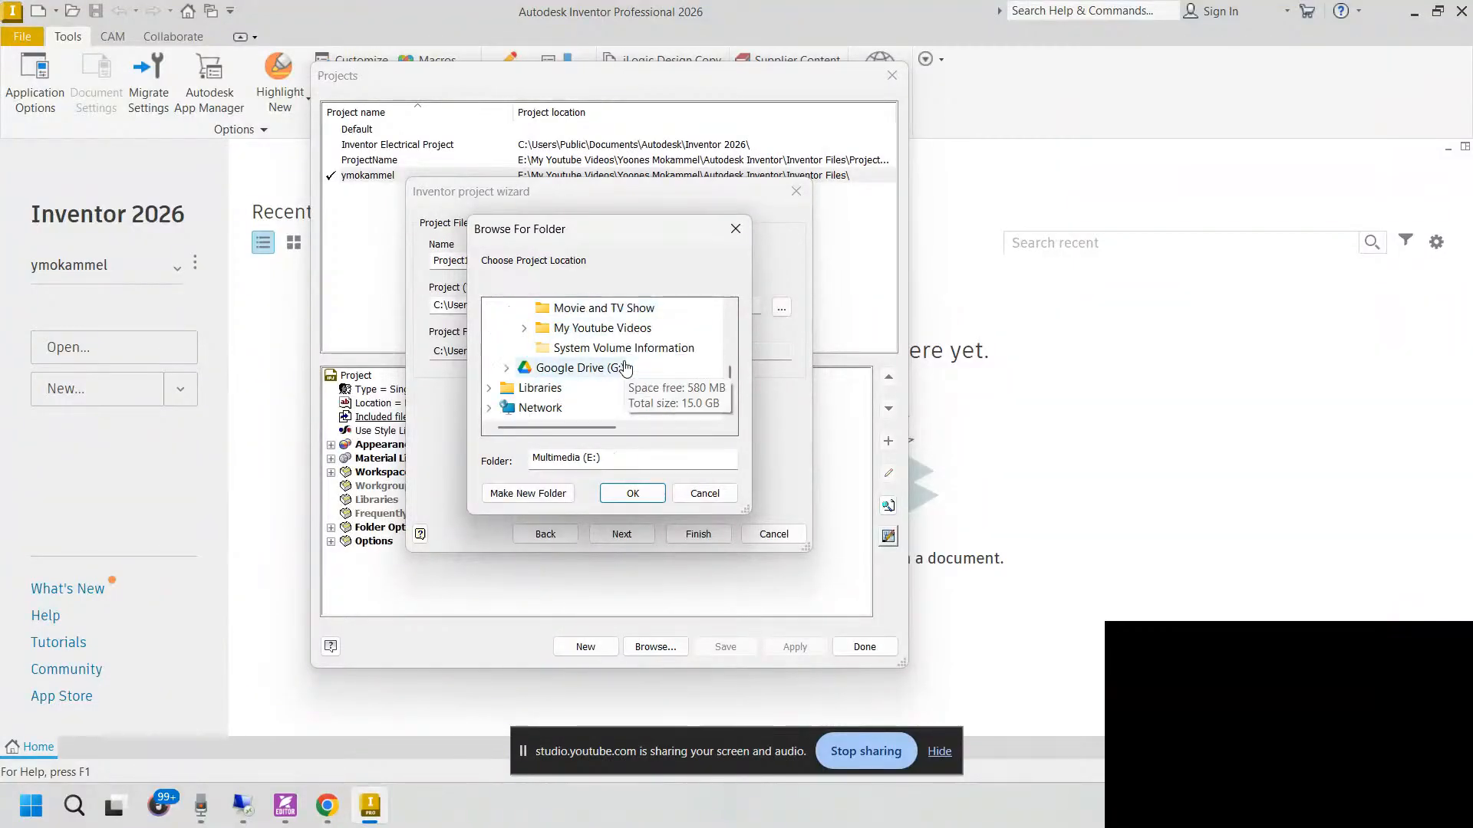
{"action": "scroll", "coordinate": [625, 368], "scroll_direction": "up", "scroll_amount": 1}
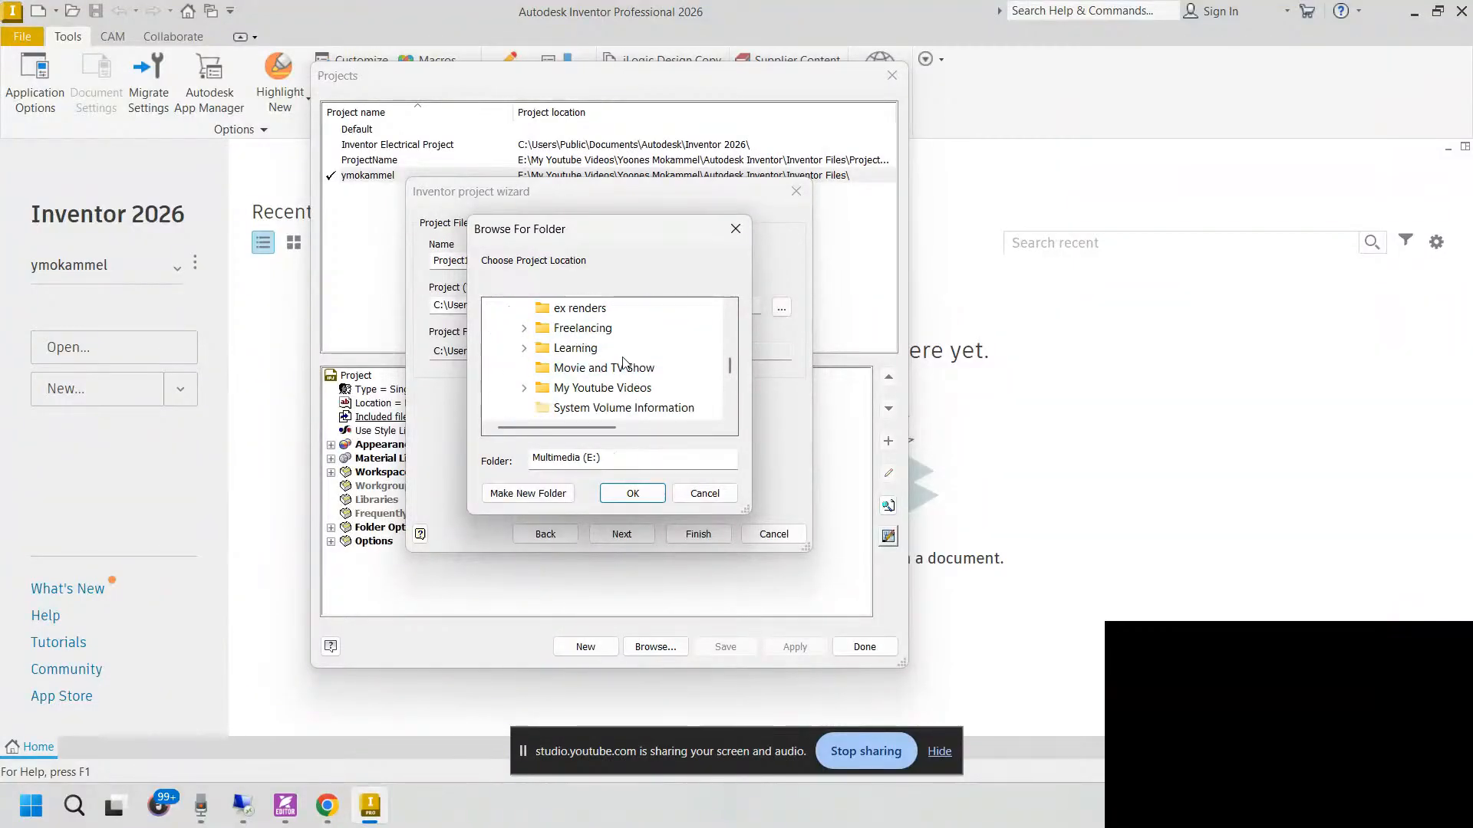
{"action": "double_click", "coordinate": [598, 388]}
{"action": "double_click", "coordinate": [586, 407]}
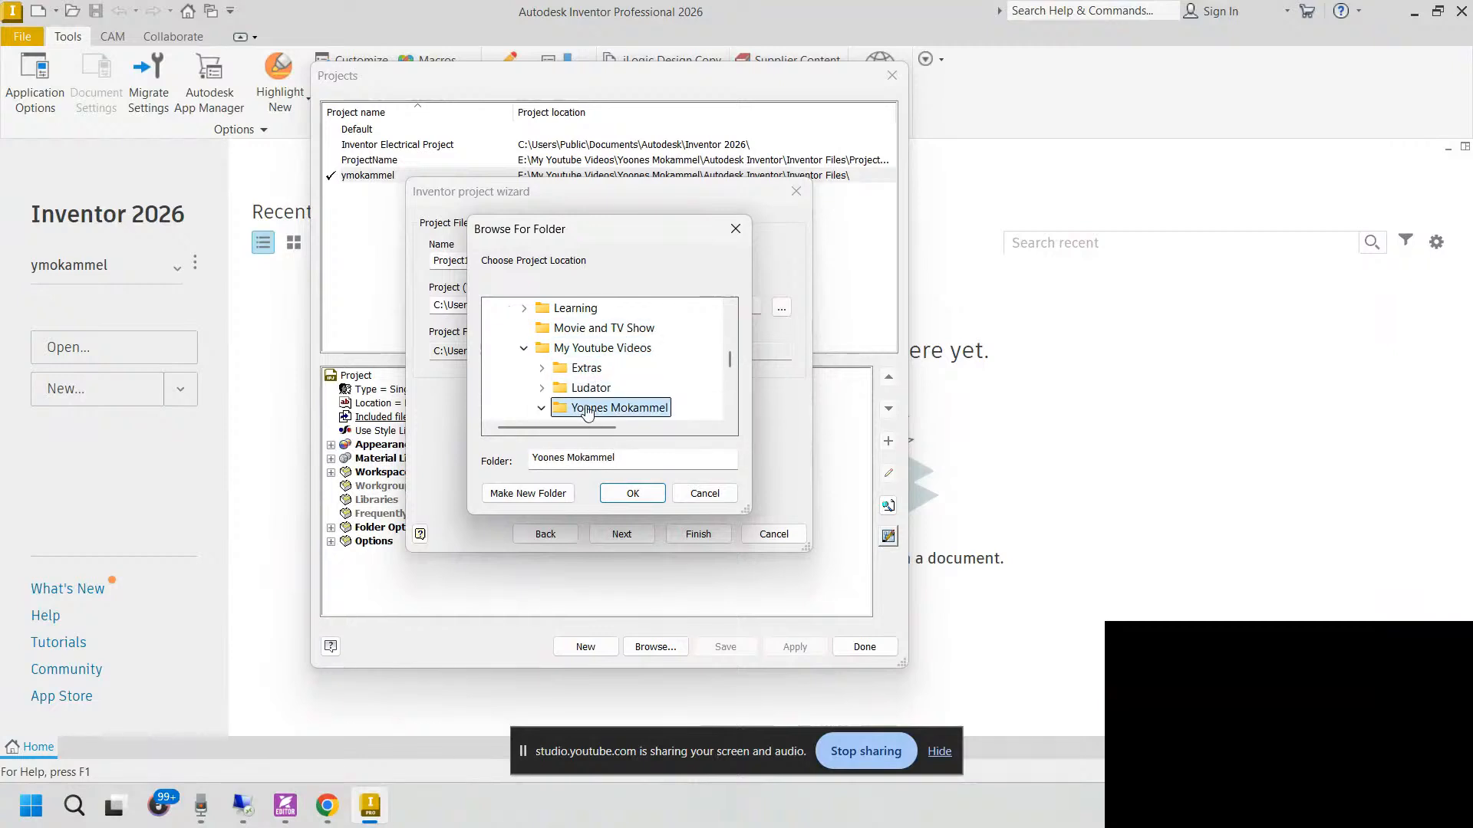
{"action": "scroll", "coordinate": [602, 395], "scroll_direction": "up", "scroll_amount": 1}
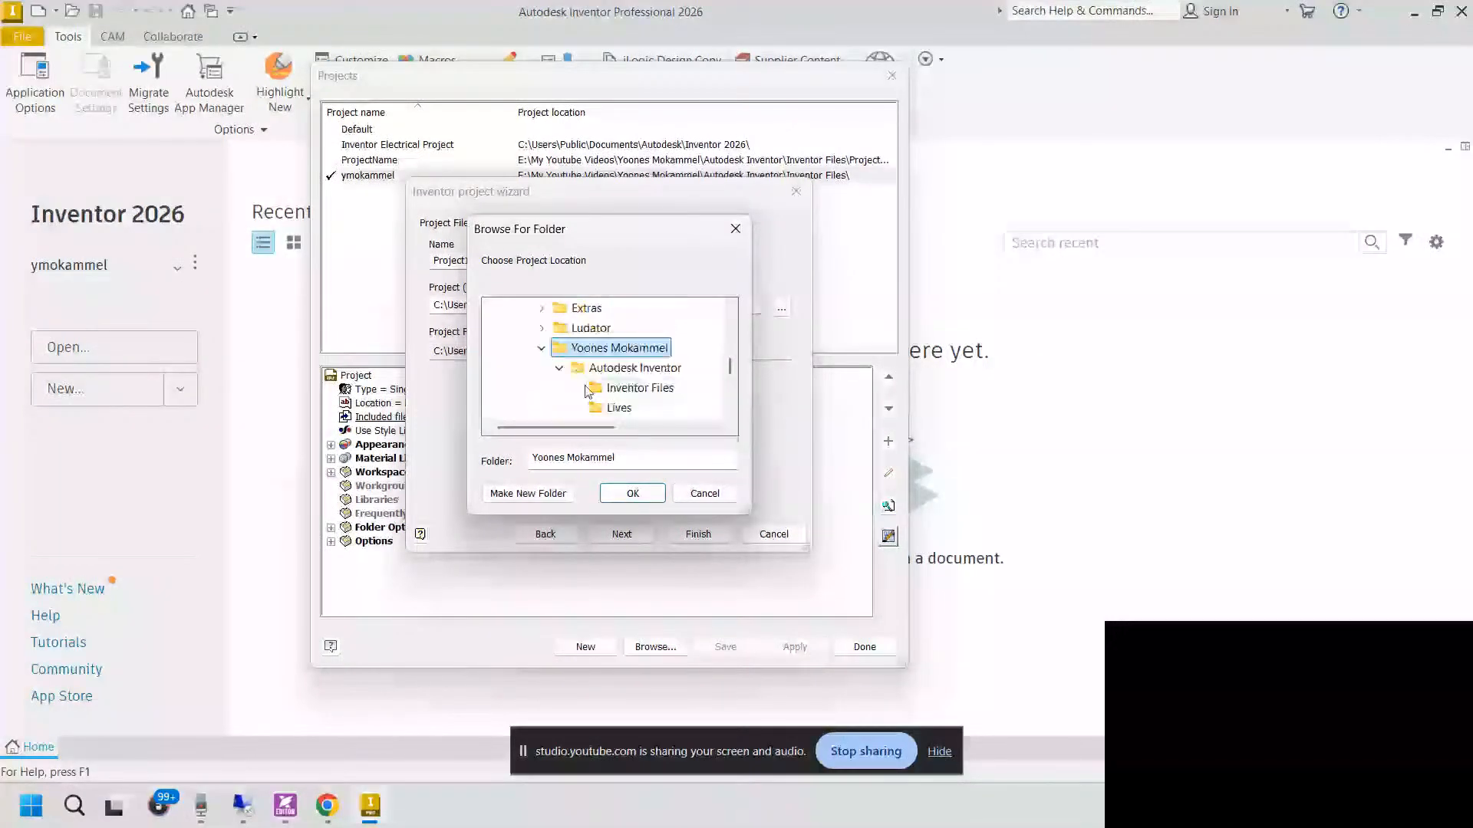
{"action": "left_click", "coordinate": [620, 409]}
Step: Create a folder named Project 1 inside Lives and use it as the project's workspace folder
{"action": "scroll", "coordinate": [622, 412], "scroll_direction": "down", "scroll_amount": 1}
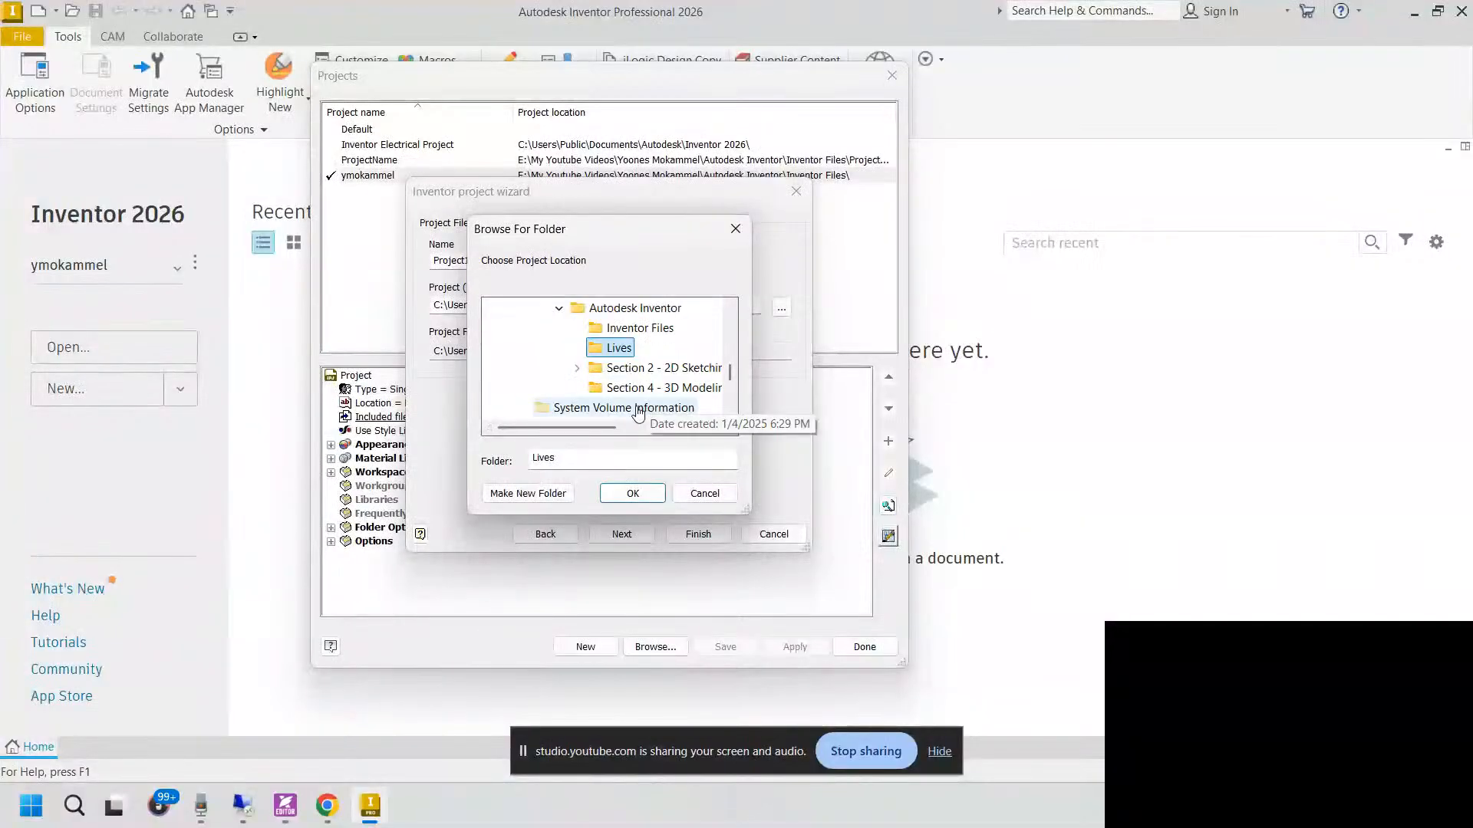
{"action": "left_click", "coordinate": [537, 494]}
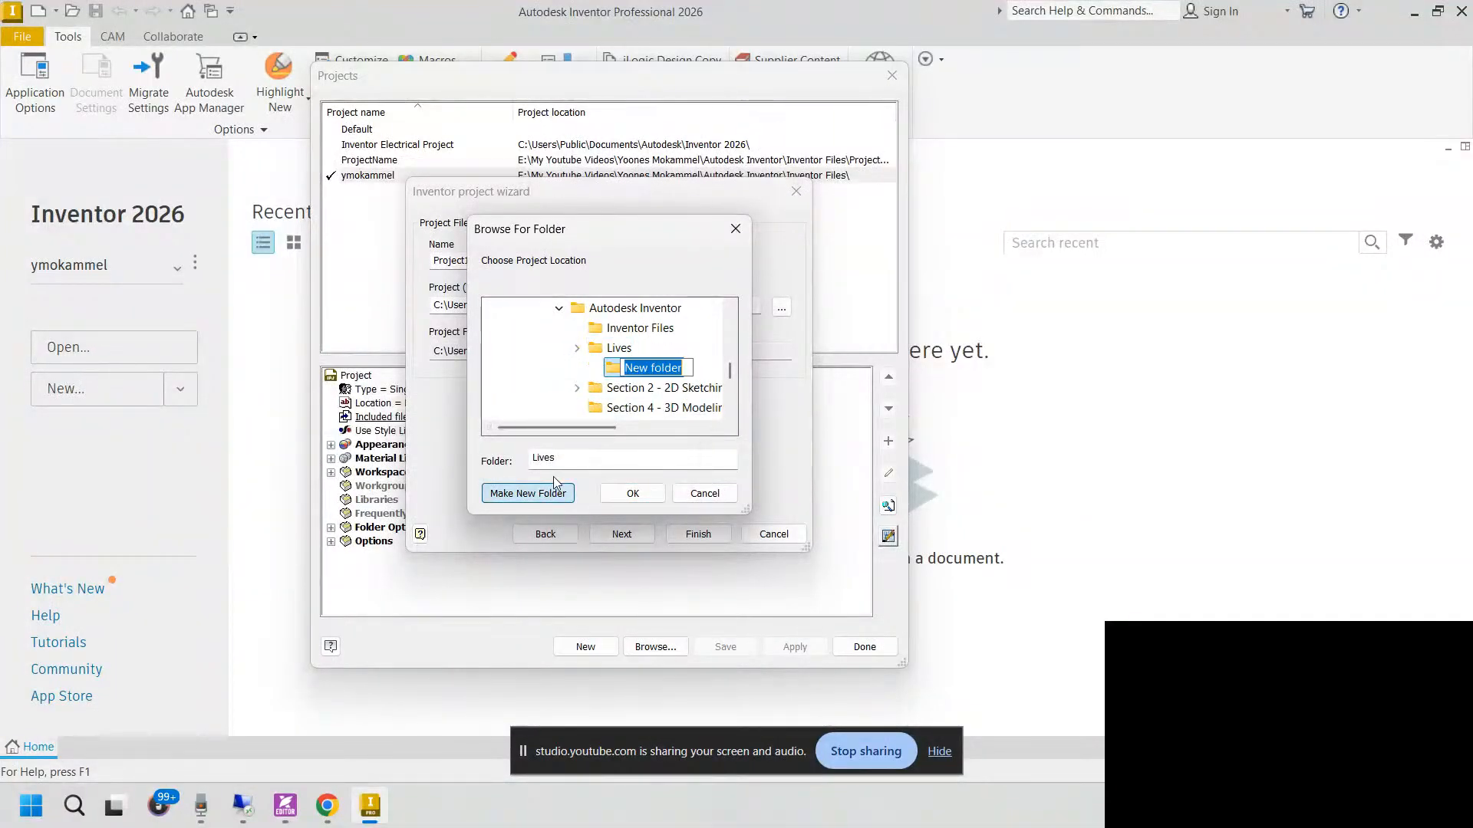
{"action": "left_click", "coordinate": [662, 368]}
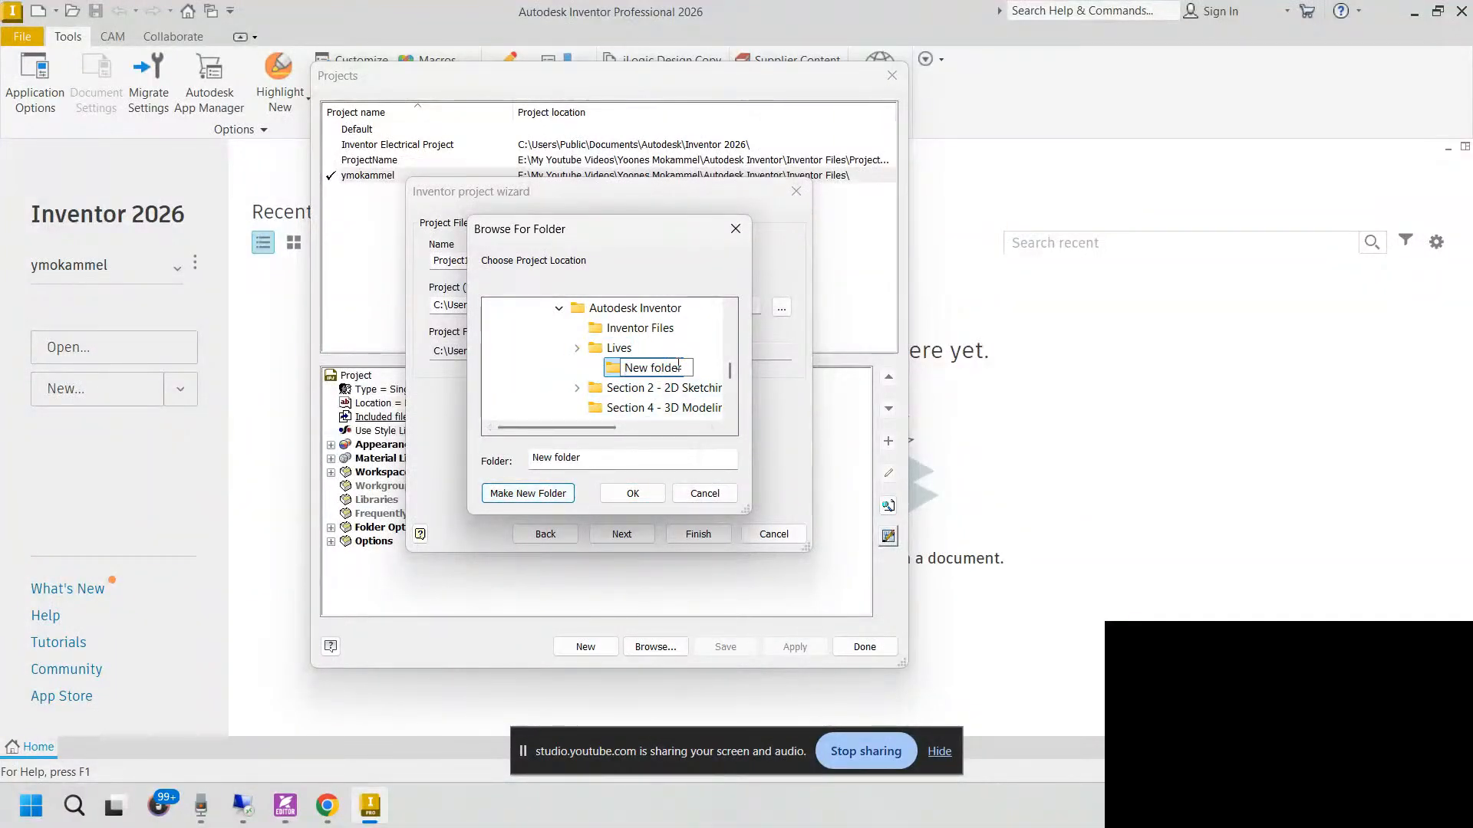
{"action": "left_click_drag", "start_coordinate": [679, 367], "coordinate": [626, 370]}
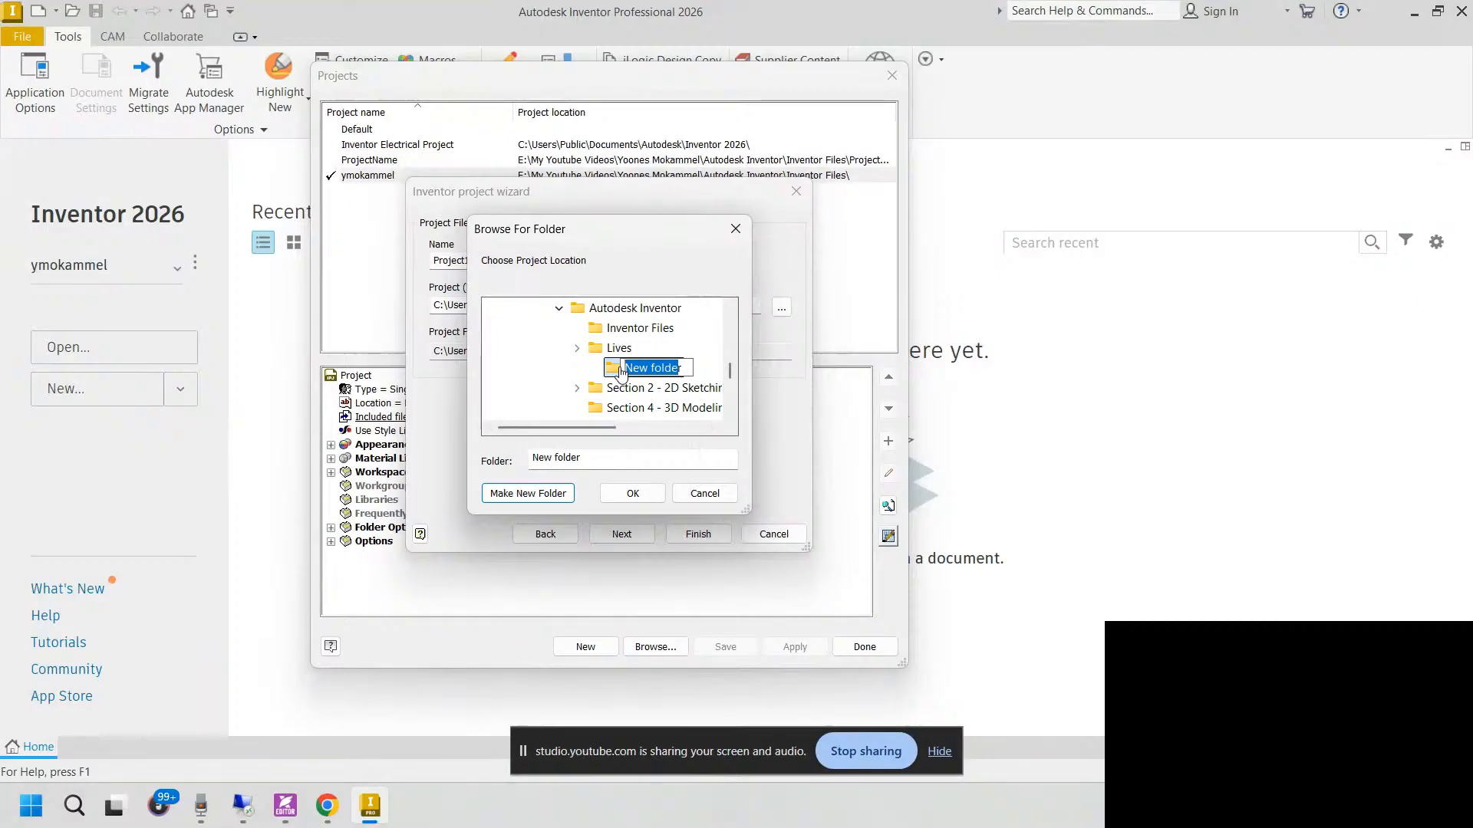
{"action": "type", "text": "Pr"}
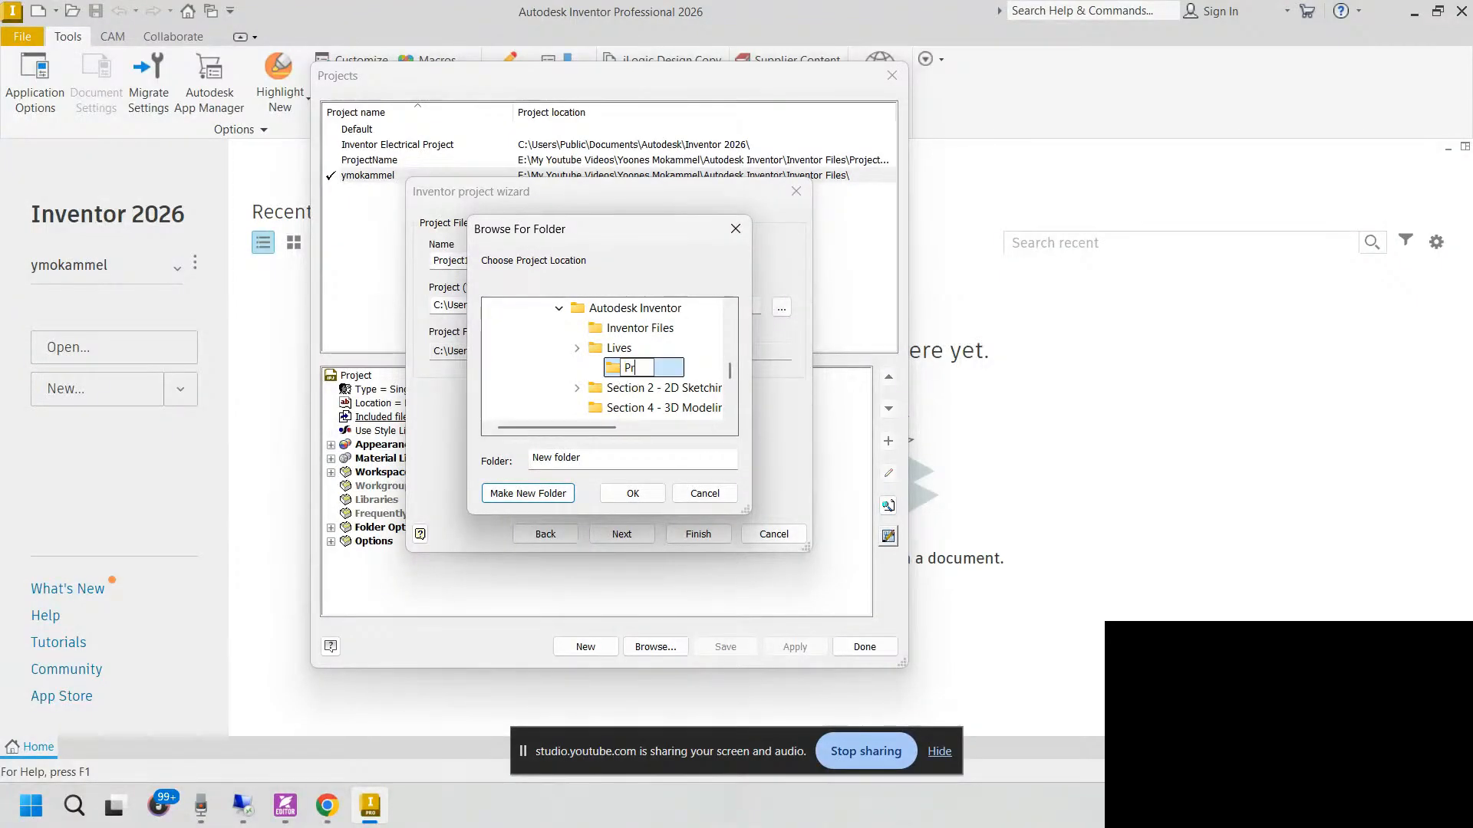
{"action": "type", "text": "oject 1"}
{"action": "key", "text": "Return"}
{"action": "left_click", "coordinate": [637, 495]}
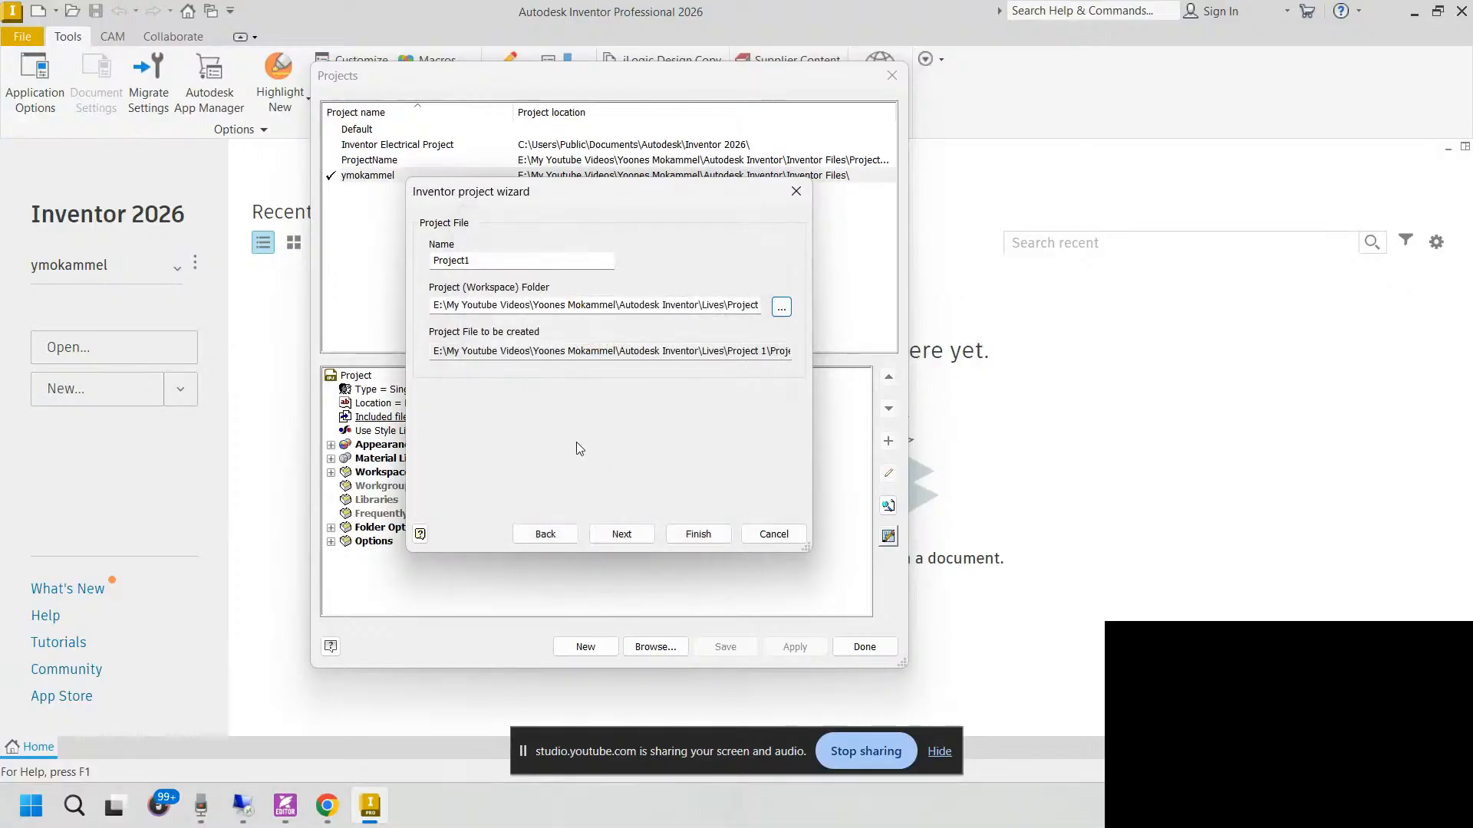
Step: Check the path of the project file, proceed to the library selection and inspect the Inventor Electrical library's name and location
{"action": "left_click_drag", "start_coordinate": [741, 352], "coordinate": [813, 352]}
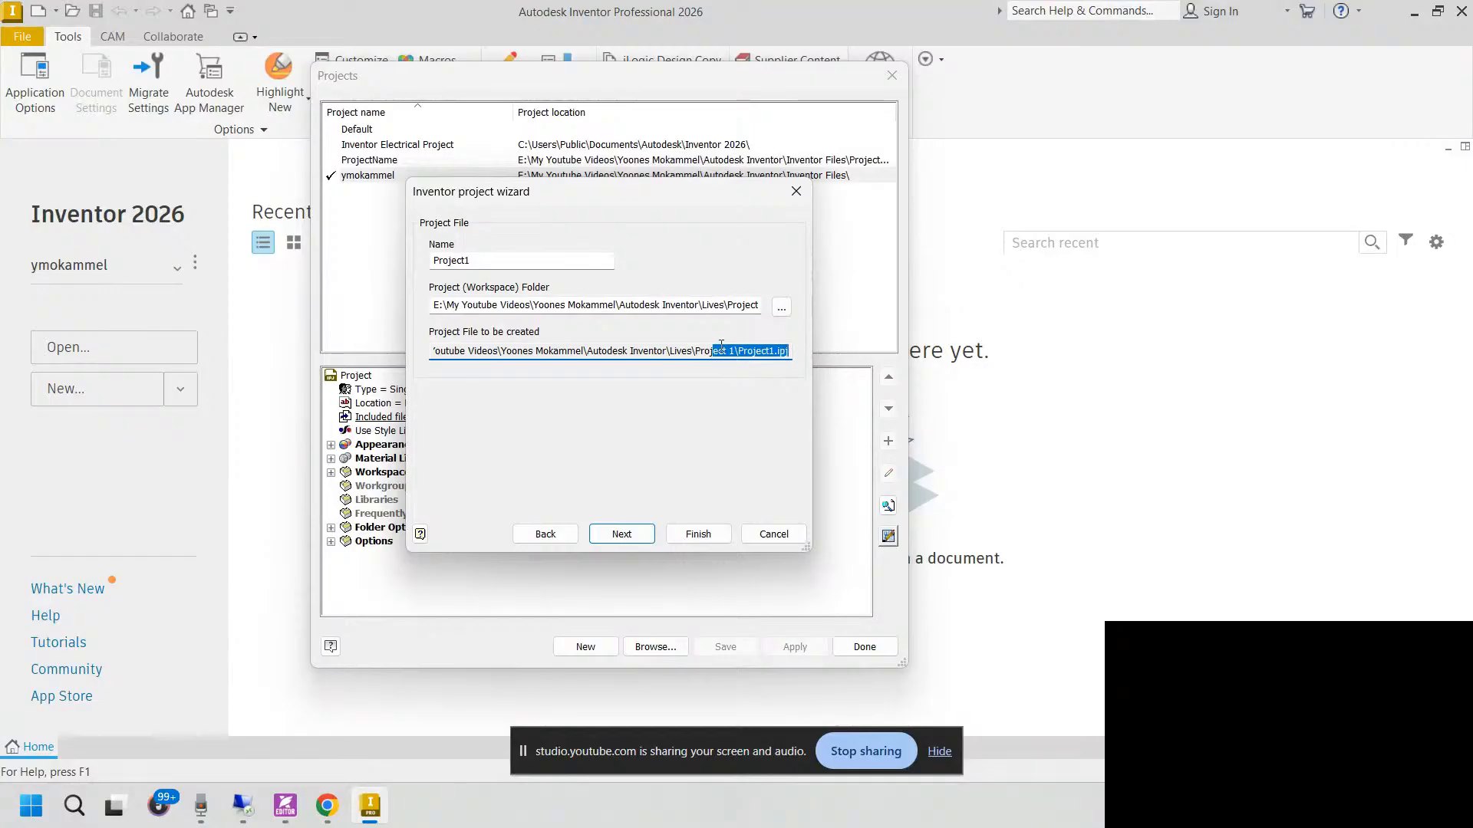
{"action": "left_click", "coordinate": [622, 535]}
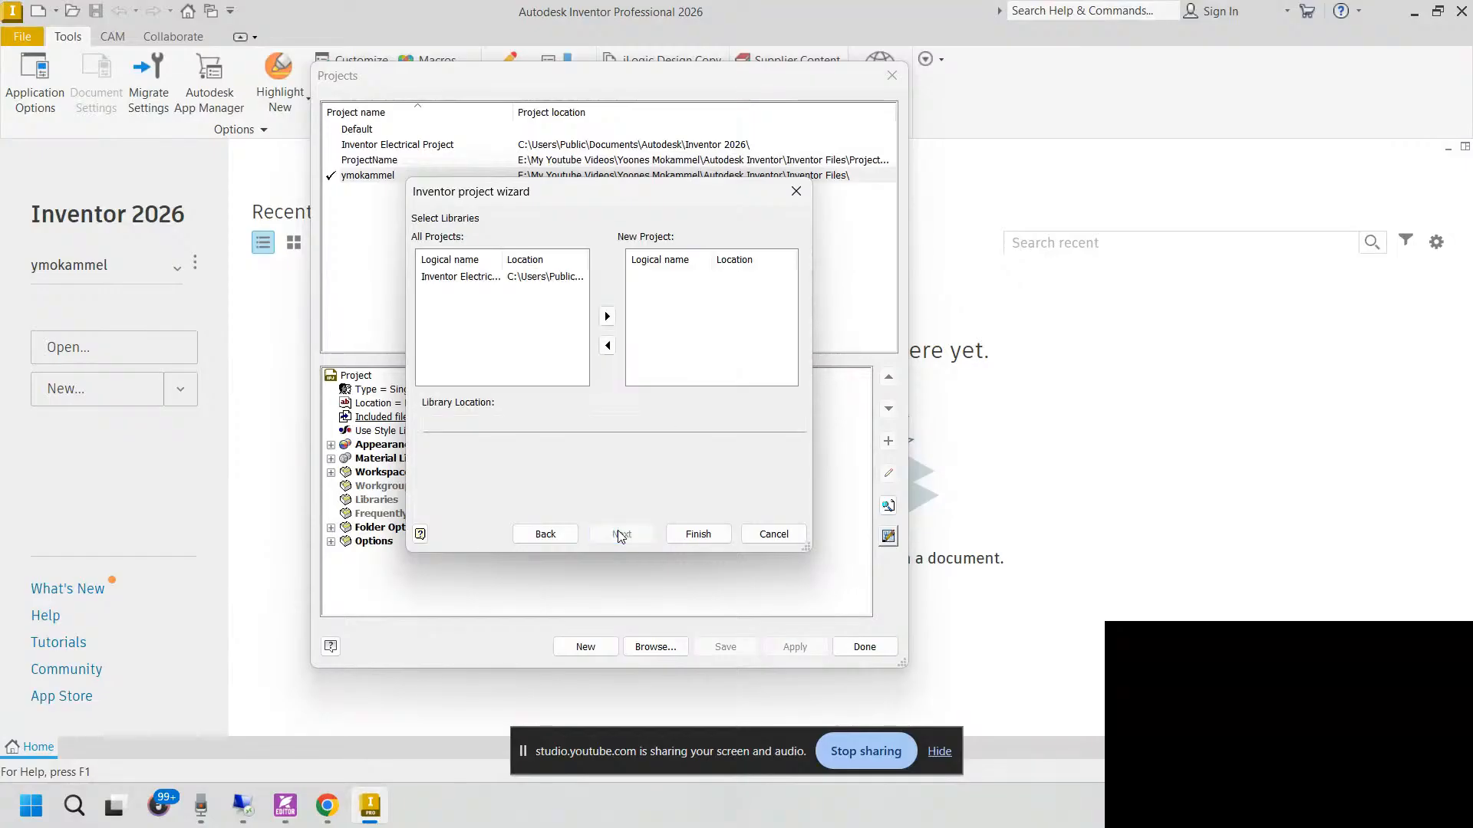
{"action": "left_click", "coordinate": [509, 278]}
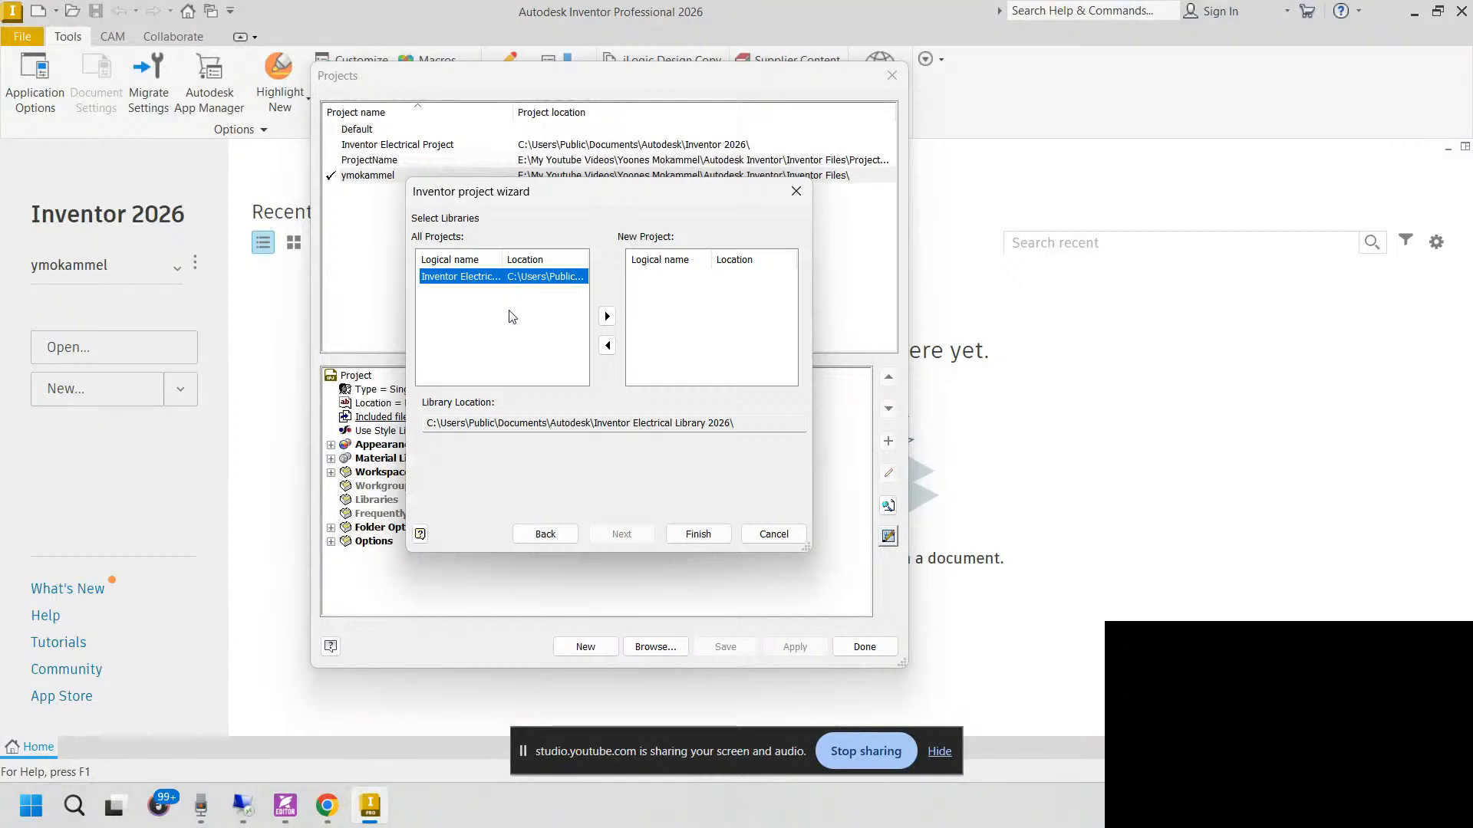
{"action": "left_click", "coordinate": [511, 316]}
{"action": "left_click", "coordinate": [508, 279]}
{"action": "left_click_drag", "start_coordinate": [502, 252], "coordinate": [531, 265]}
{"action": "left_click", "coordinate": [527, 332]}
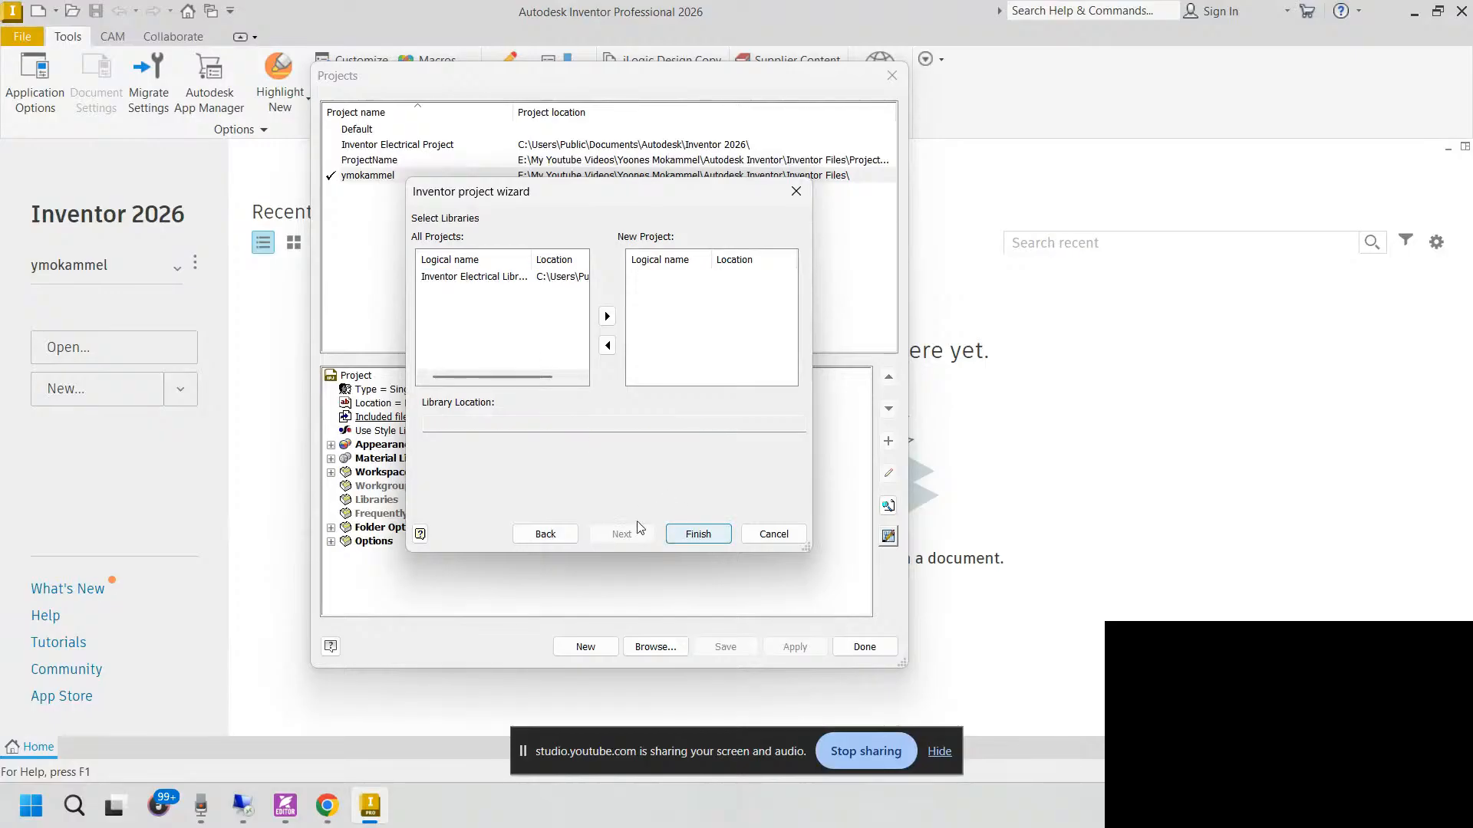
Step: Finish creating the project without adding libraries, select Project1 in the project list and close the project manager
{"action": "left_click", "coordinate": [698, 535]}
{"action": "left_click", "coordinate": [442, 162]}
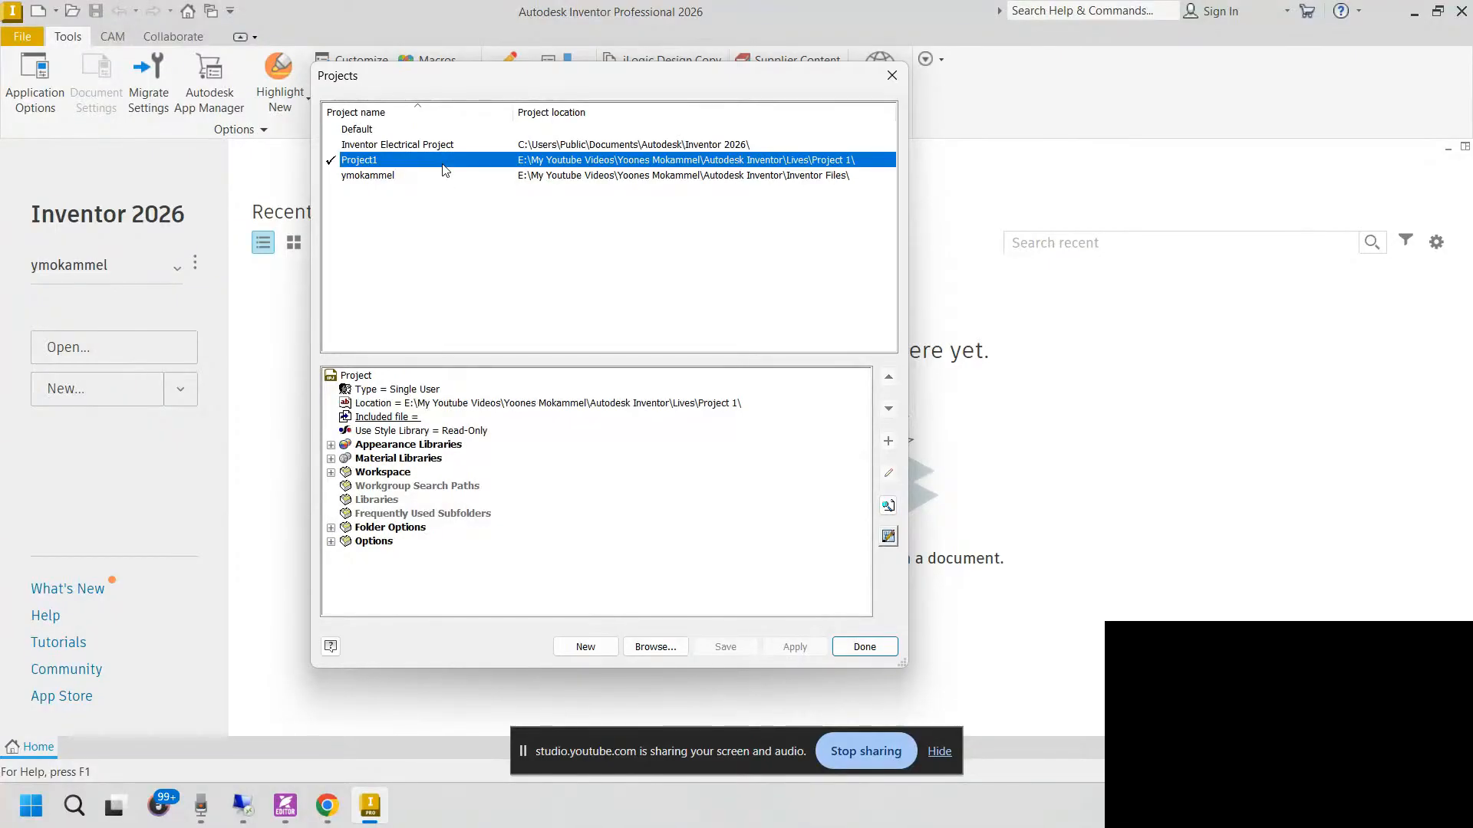
{"action": "left_click", "coordinate": [865, 647]}
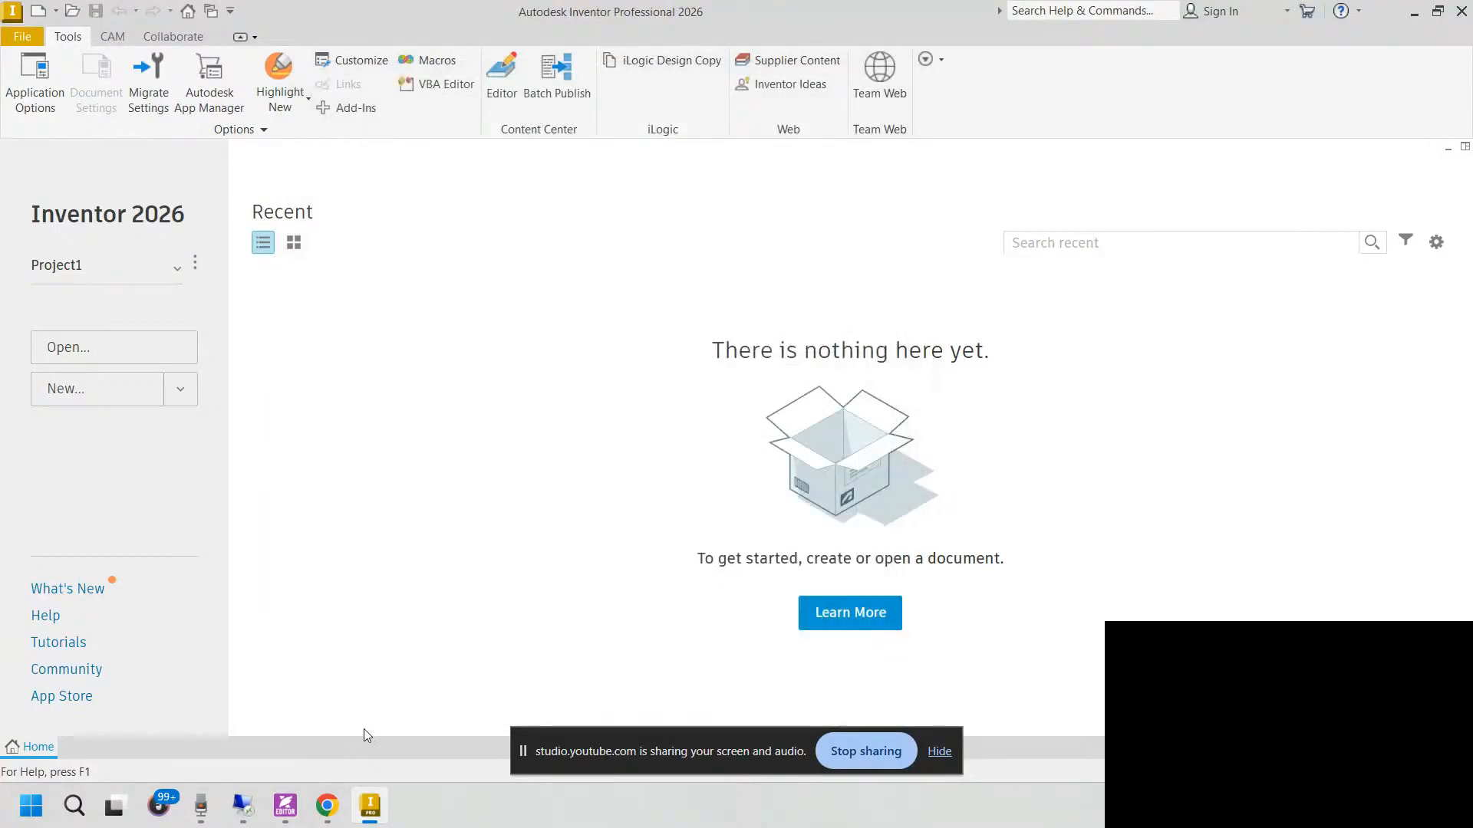
Step: Switch to File Explorer and open the Project 1 folder under My Youtube Videos, Autodesk Inventor, Lives on the Multimedia (E:) drive
{"action": "key", "text": "super+e"}
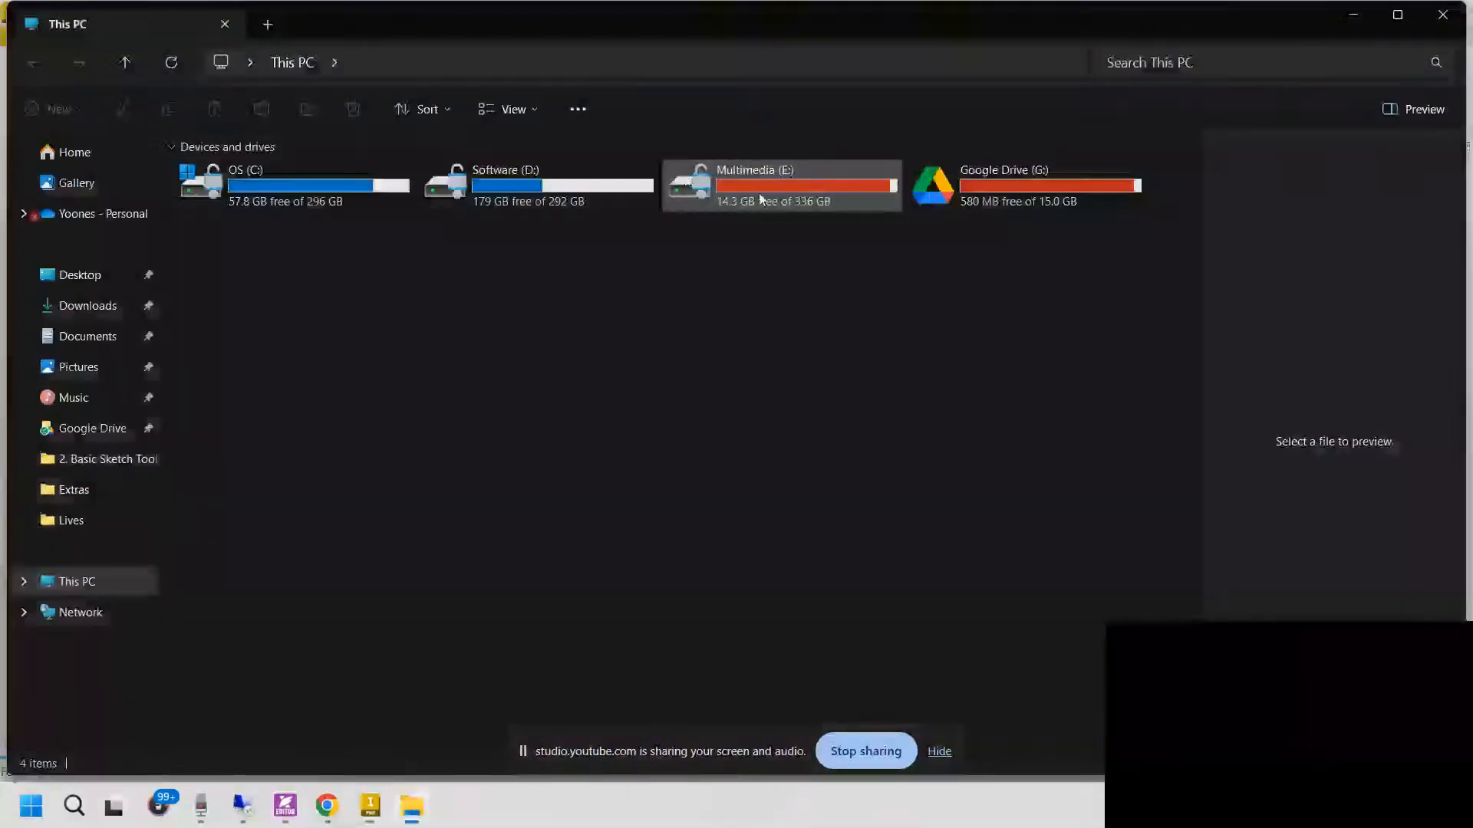
{"action": "double_click", "coordinate": [759, 199]}
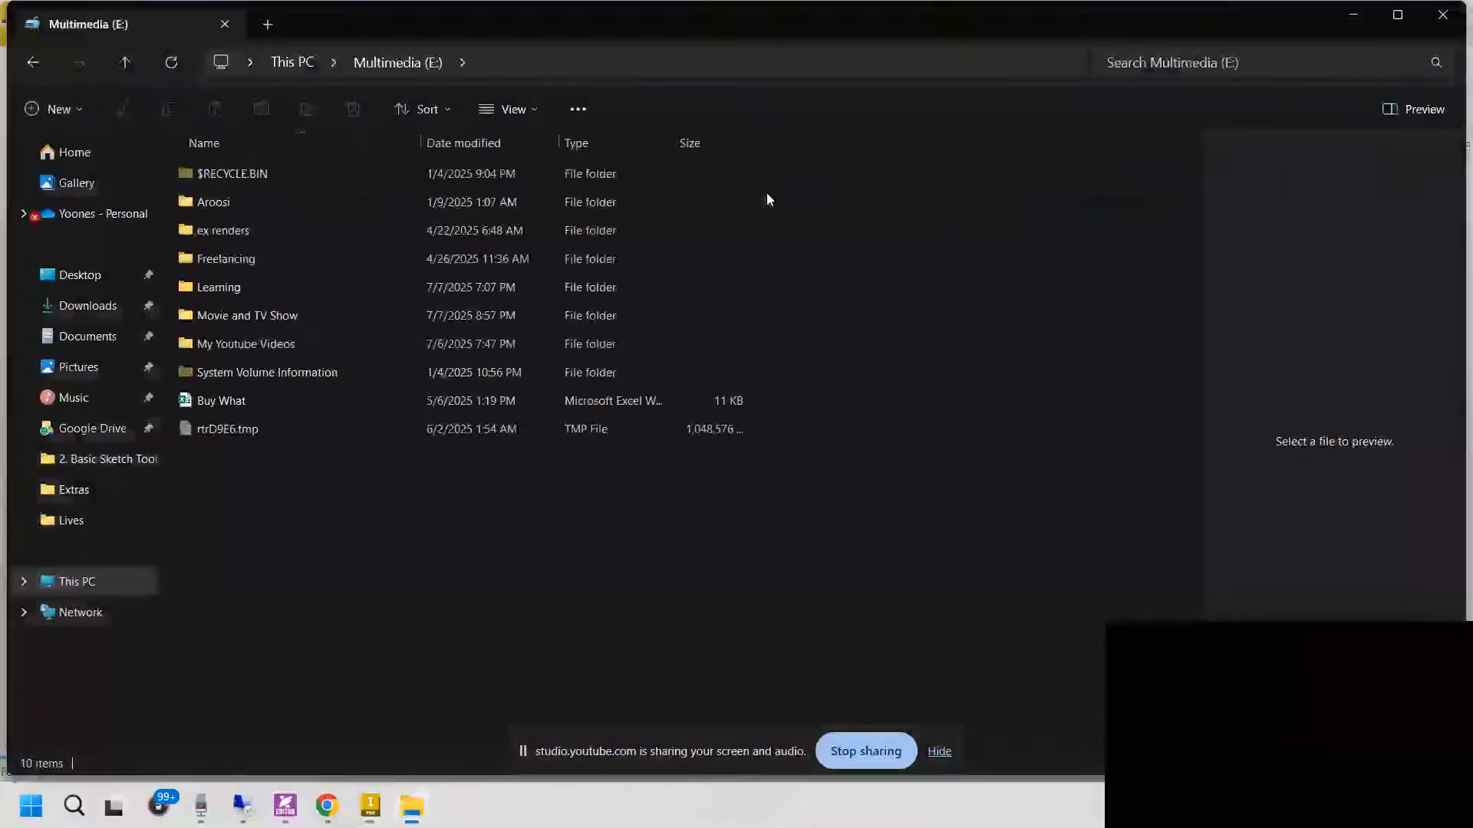
{"action": "double_click", "coordinate": [239, 343]}
{"action": "double_click", "coordinate": [223, 229]}
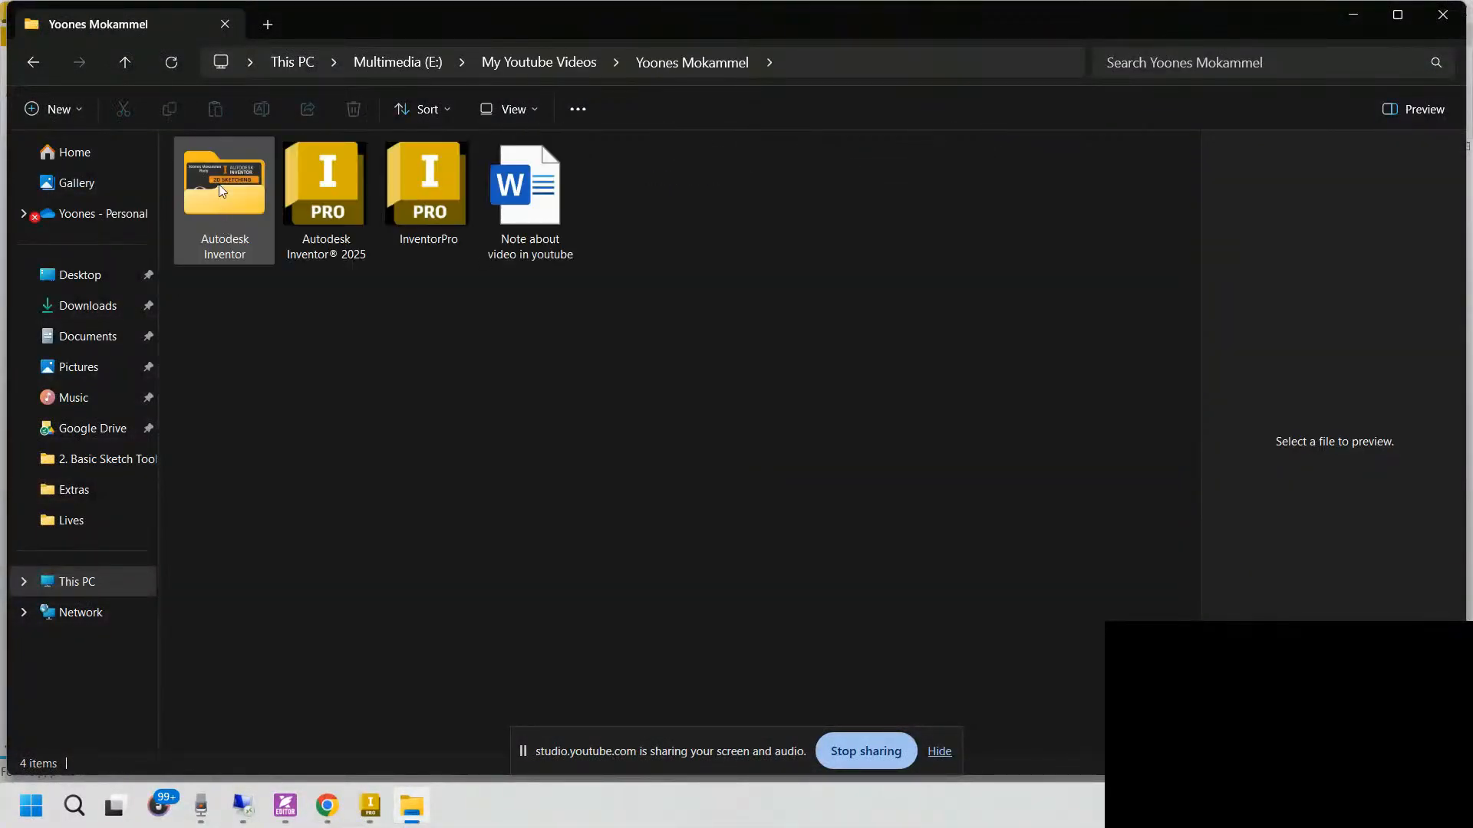
{"action": "double_click", "coordinate": [217, 175]}
{"action": "double_click", "coordinate": [215, 198]}
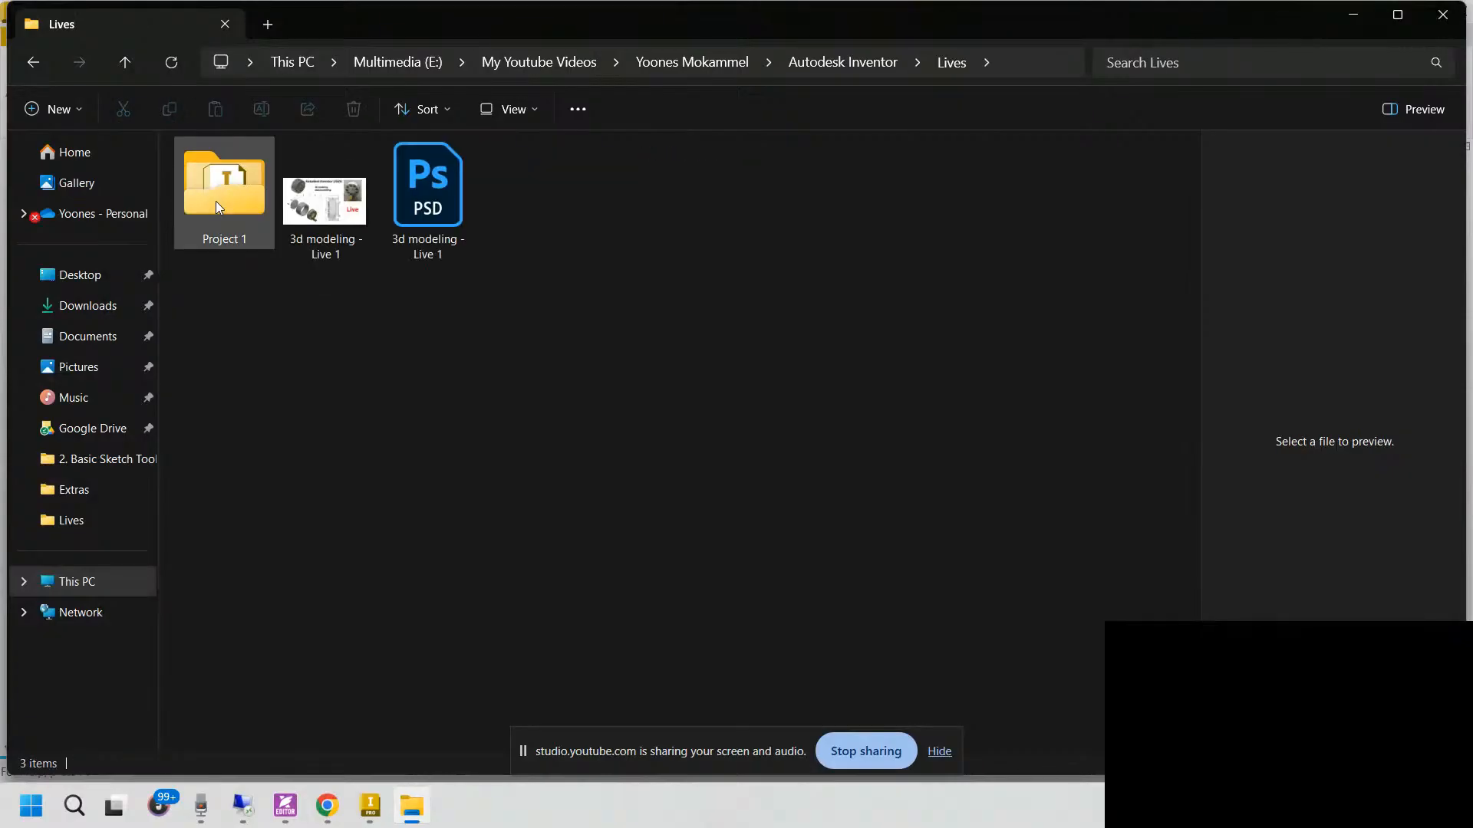
{"action": "left_click", "coordinate": [224, 186]}
{"action": "double_click", "coordinate": [224, 185]}
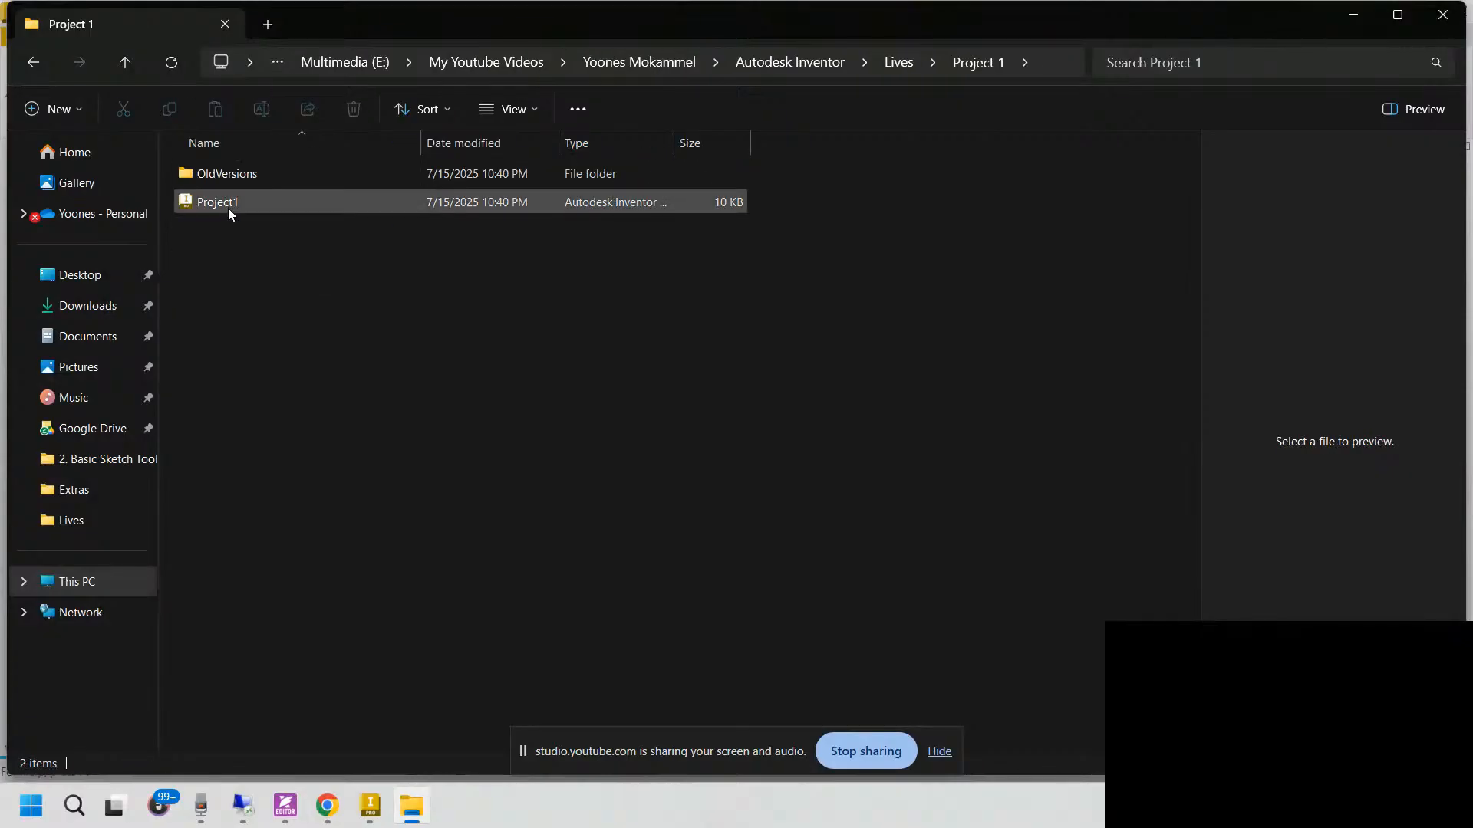
Step: Examine the file type of the Project1 file in its properties and close them without changes
{"action": "double_click", "coordinate": [237, 203]}
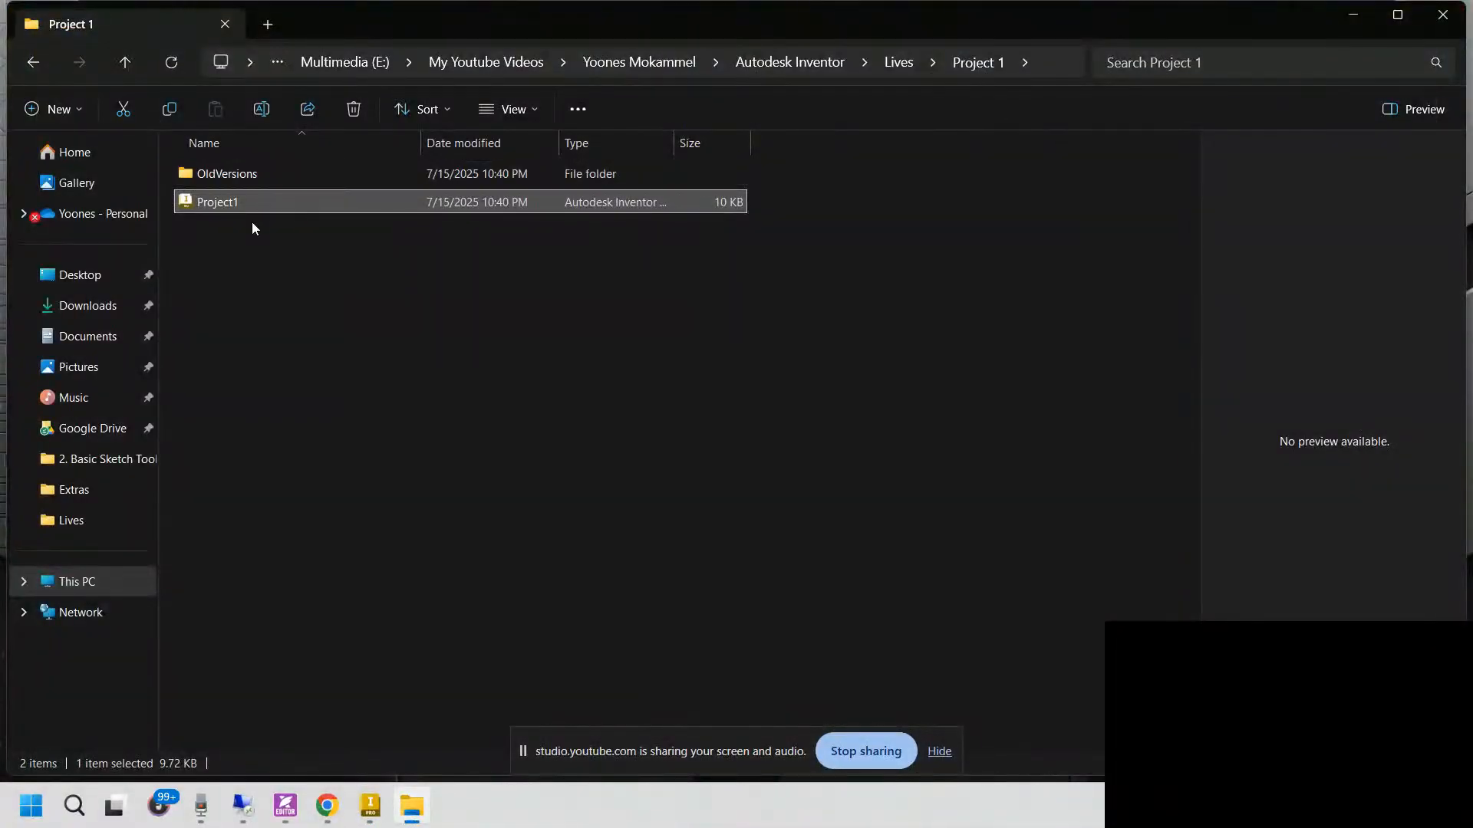
{"action": "right_click", "coordinate": [274, 207]}
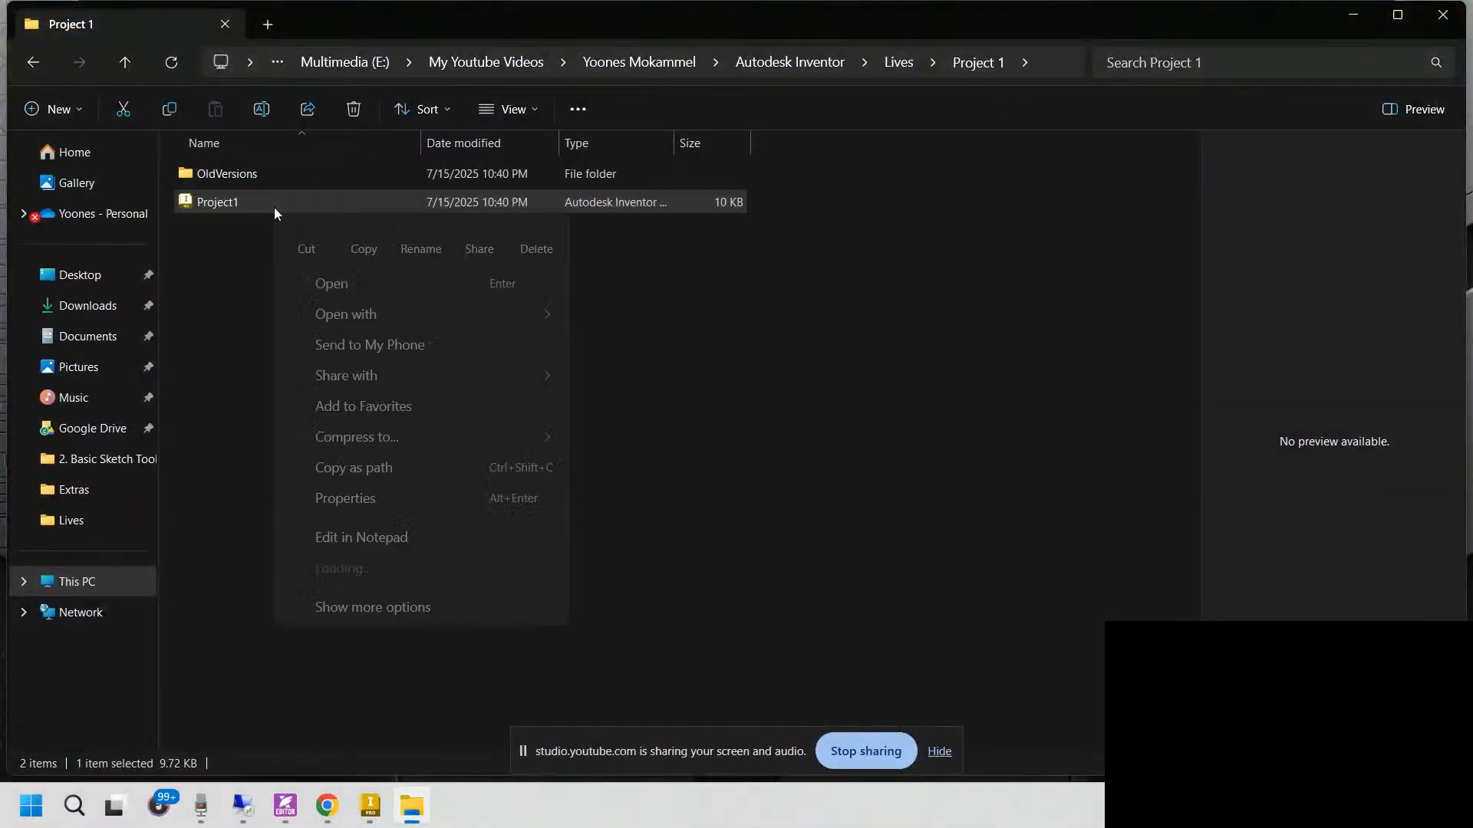
{"action": "left_click", "coordinate": [366, 490]}
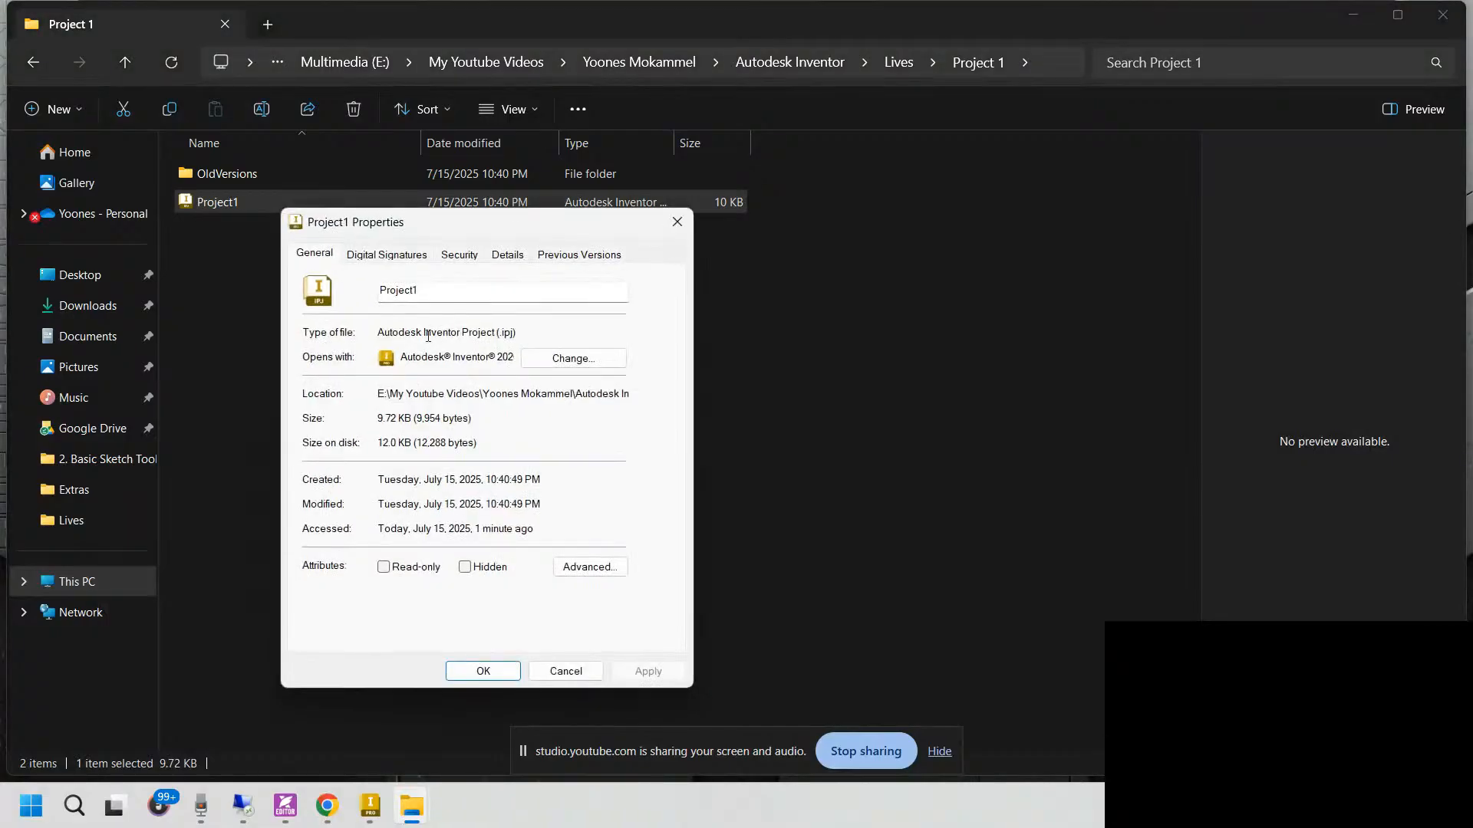
{"action": "left_click_drag", "start_coordinate": [499, 335], "coordinate": [526, 335]}
{"action": "left_click", "coordinate": [565, 671]}
{"action": "left_click", "coordinate": [368, 450]}
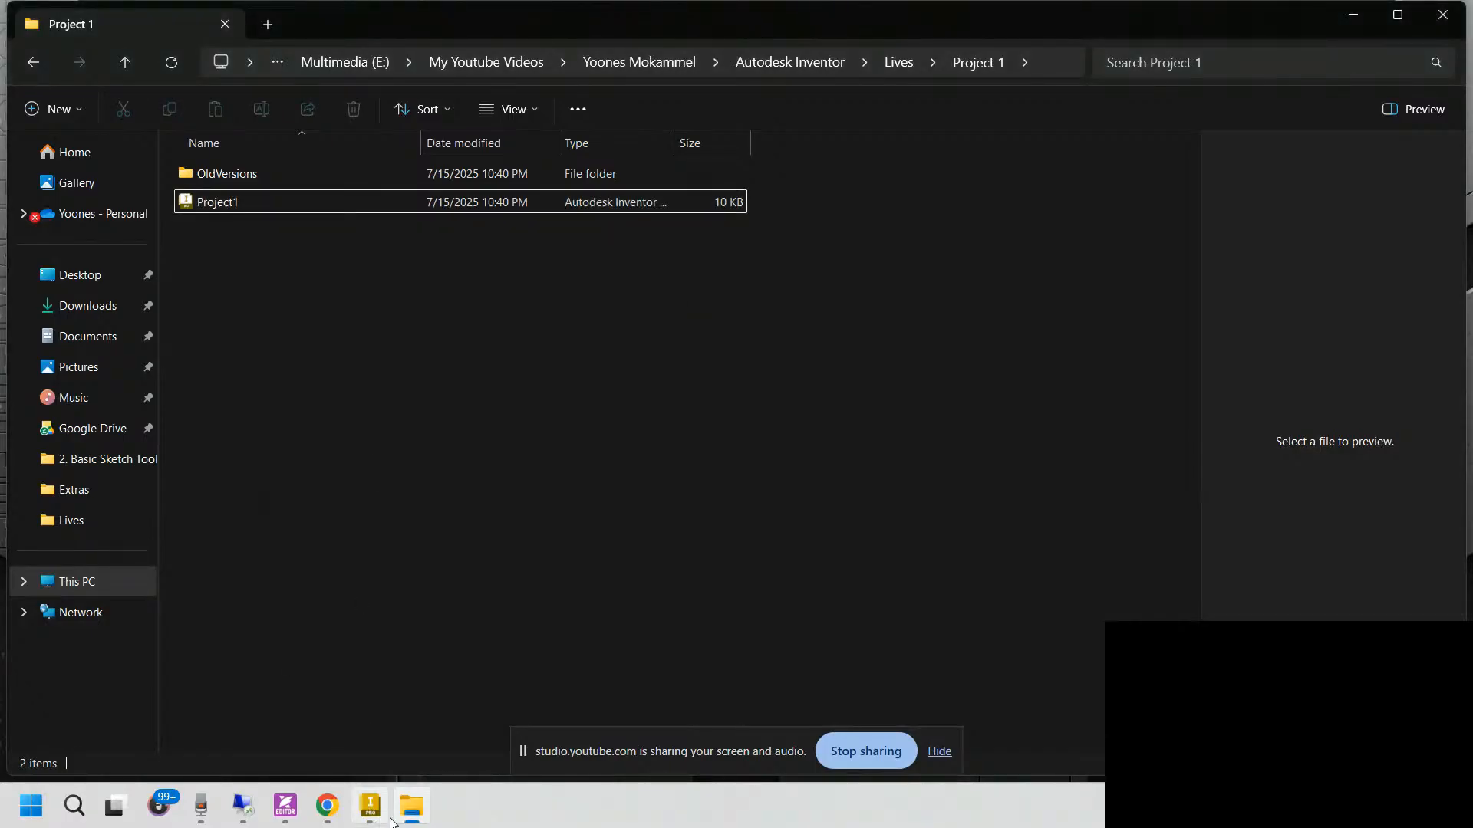
Step: Switch to Chrome to check the YouTube Studio live stream page and return to Inventor
{"action": "left_click", "coordinate": [412, 805]}
{"action": "left_click", "coordinate": [370, 806]}
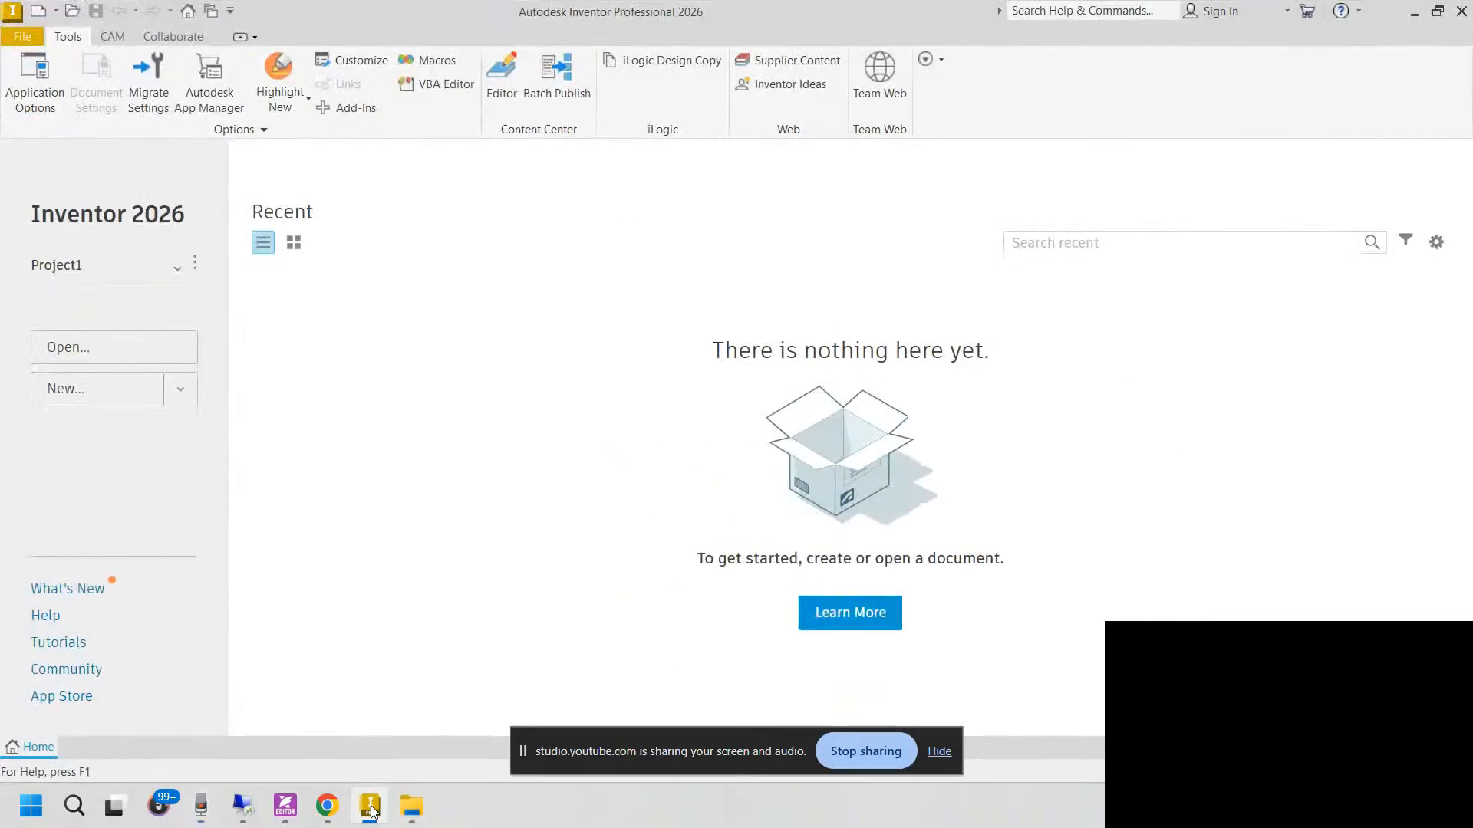
{"action": "mouse_move", "coordinate": [327, 805]}
{"action": "left_click", "coordinate": [254, 725]}
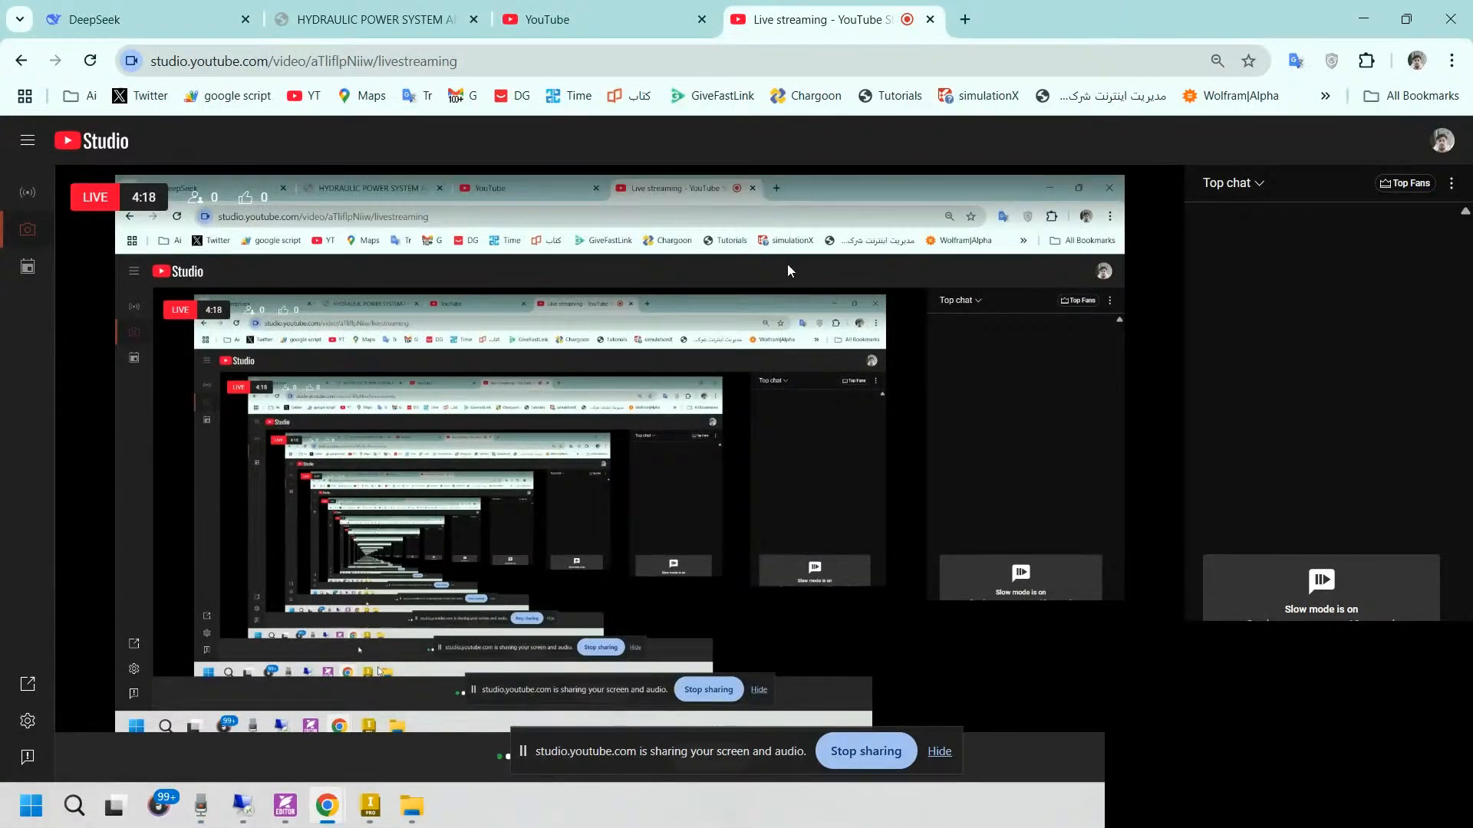
{"action": "left_click", "coordinate": [1377, 20]}
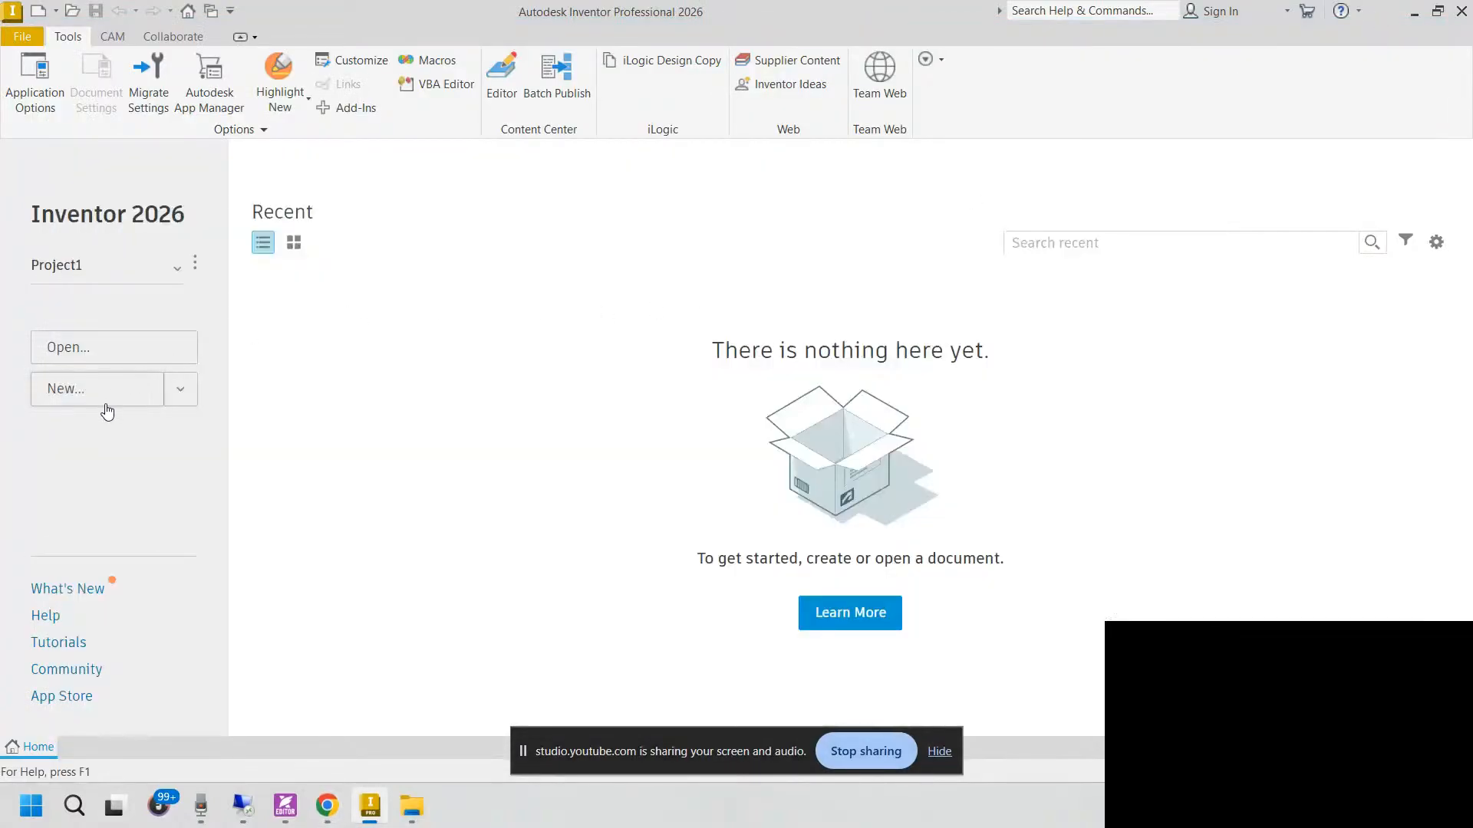
Step: Create a new Assembly (.iam) document and open the units section of its Document Settings
{"action": "left_click", "coordinate": [181, 392]}
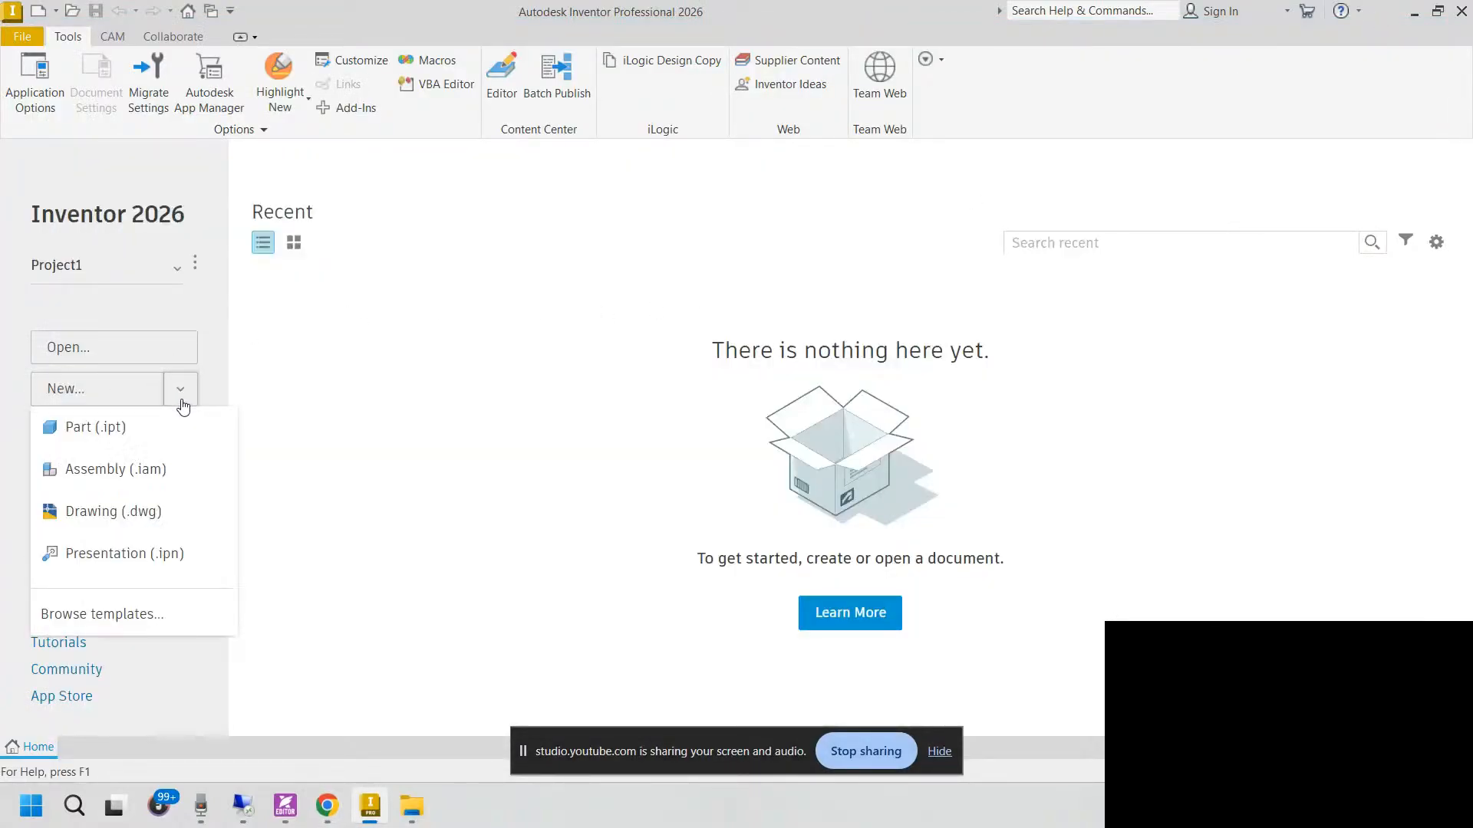
{"action": "left_click", "coordinate": [157, 472]}
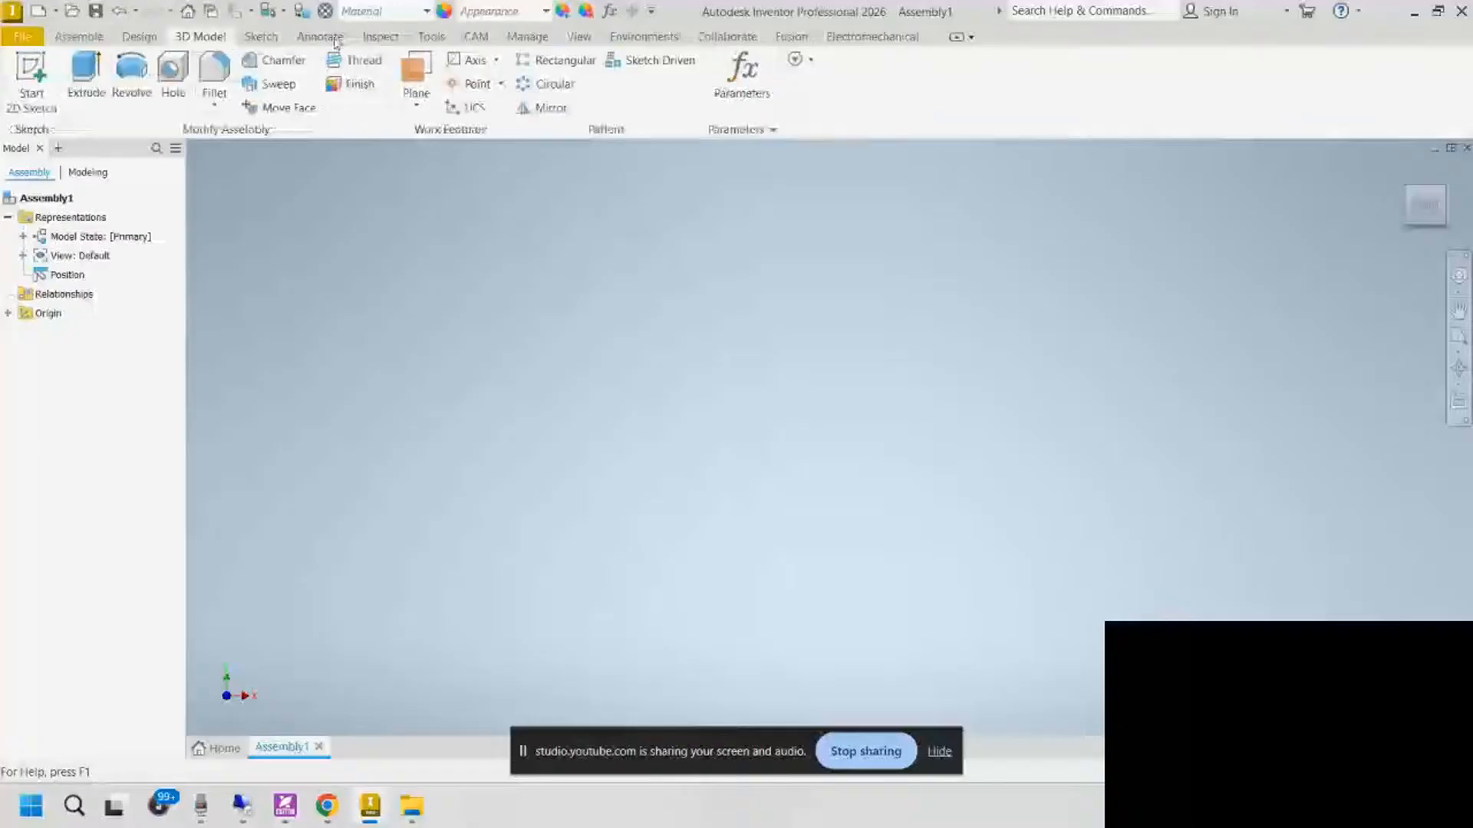
{"action": "left_click", "coordinate": [431, 37]}
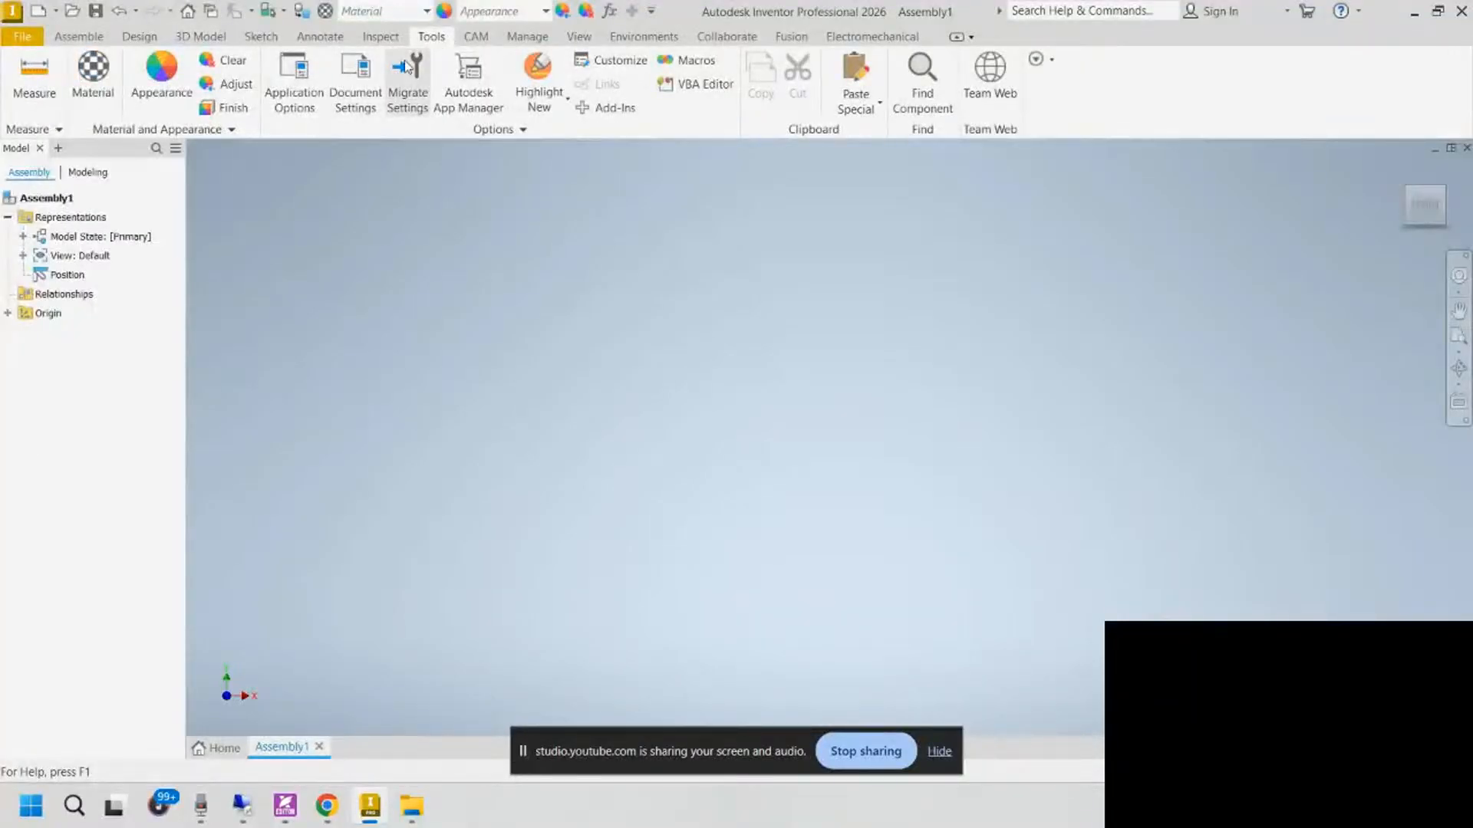
{"action": "left_click", "coordinate": [373, 82]}
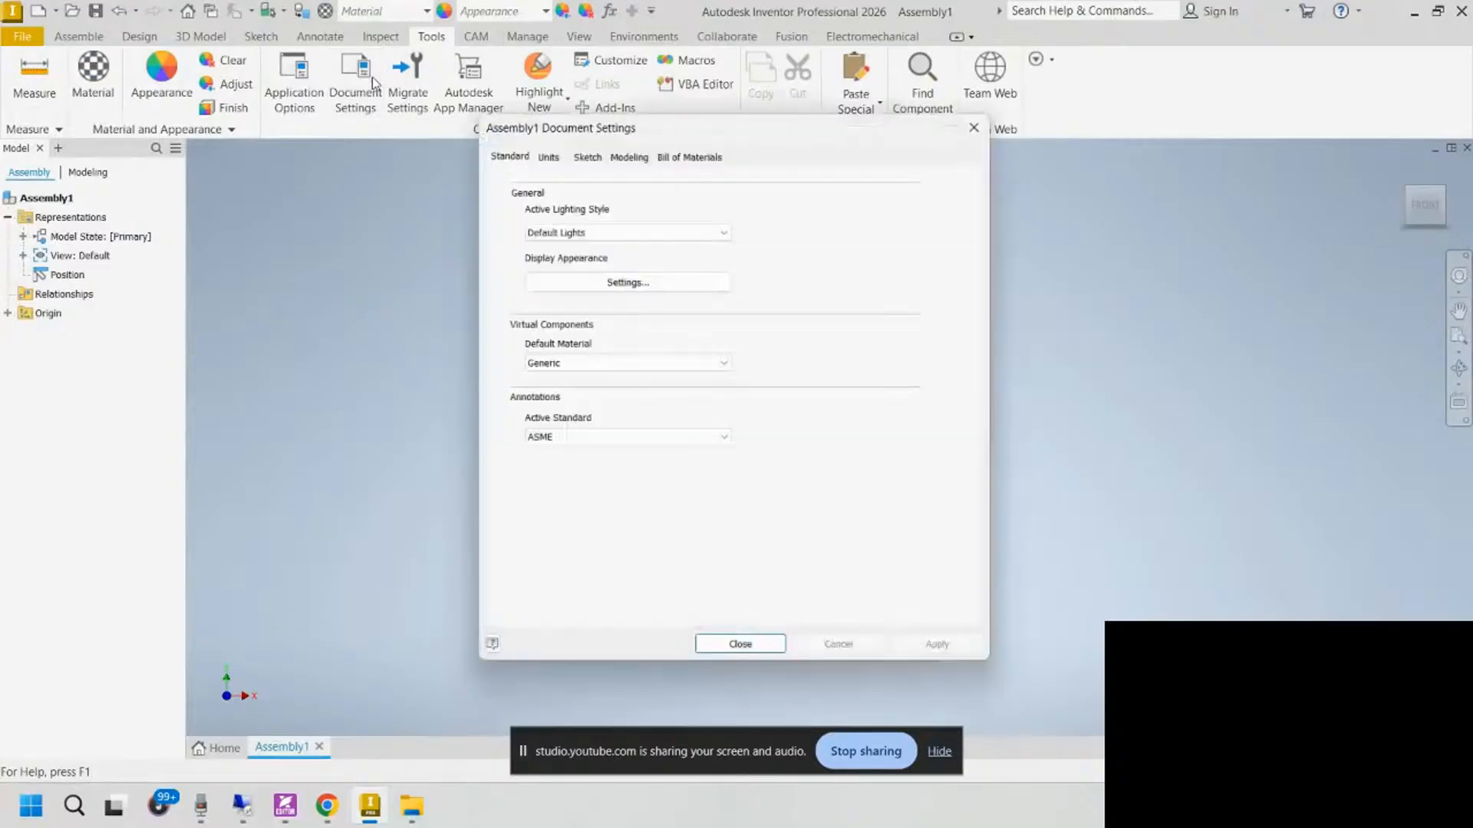
{"action": "left_click", "coordinate": [544, 149]}
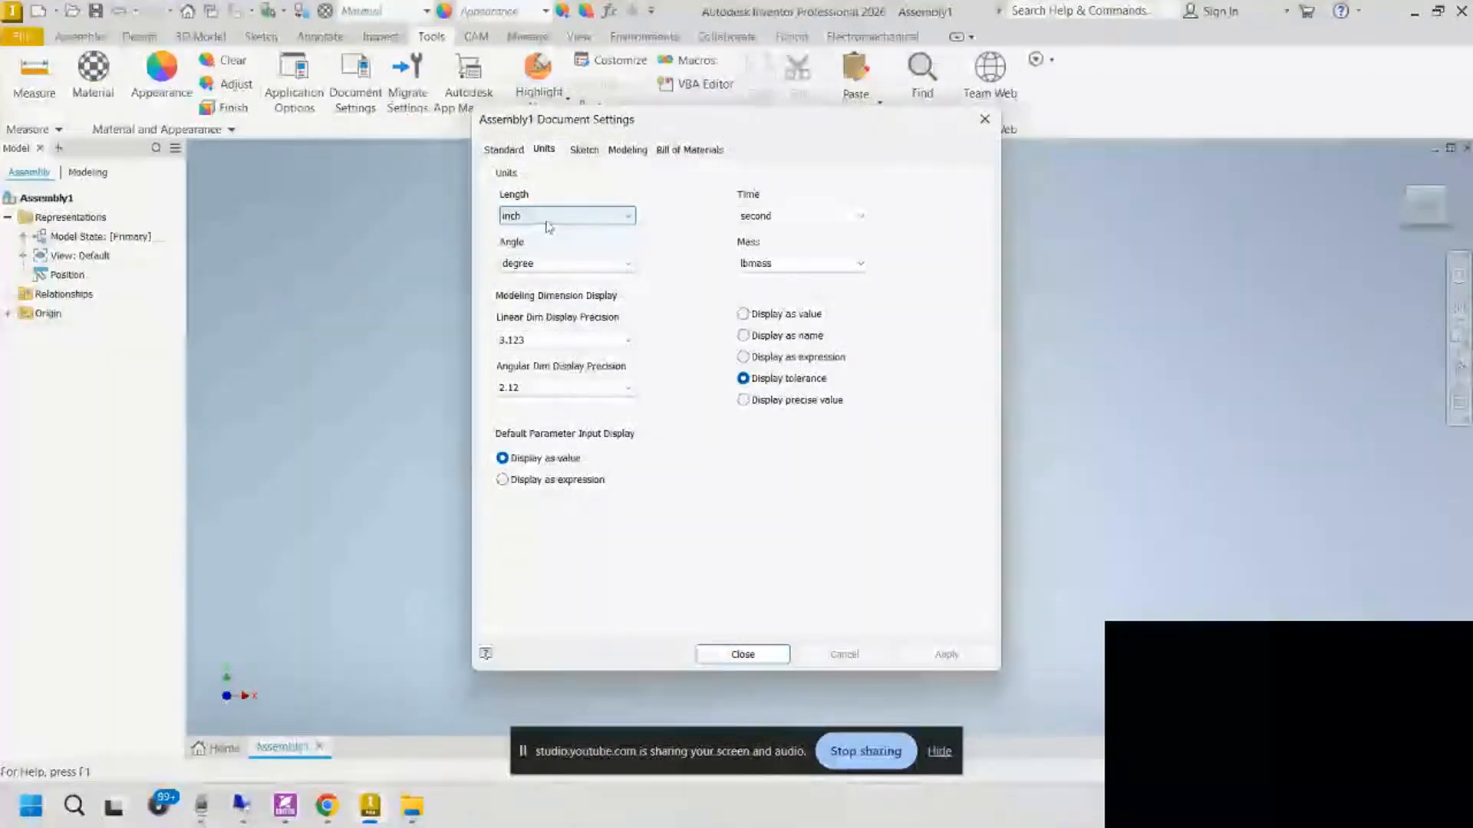
Step: Try setting the assembly's length unit to millimeter and mass unit to kilogram, and discard the changes
{"action": "left_click", "coordinate": [752, 263]}
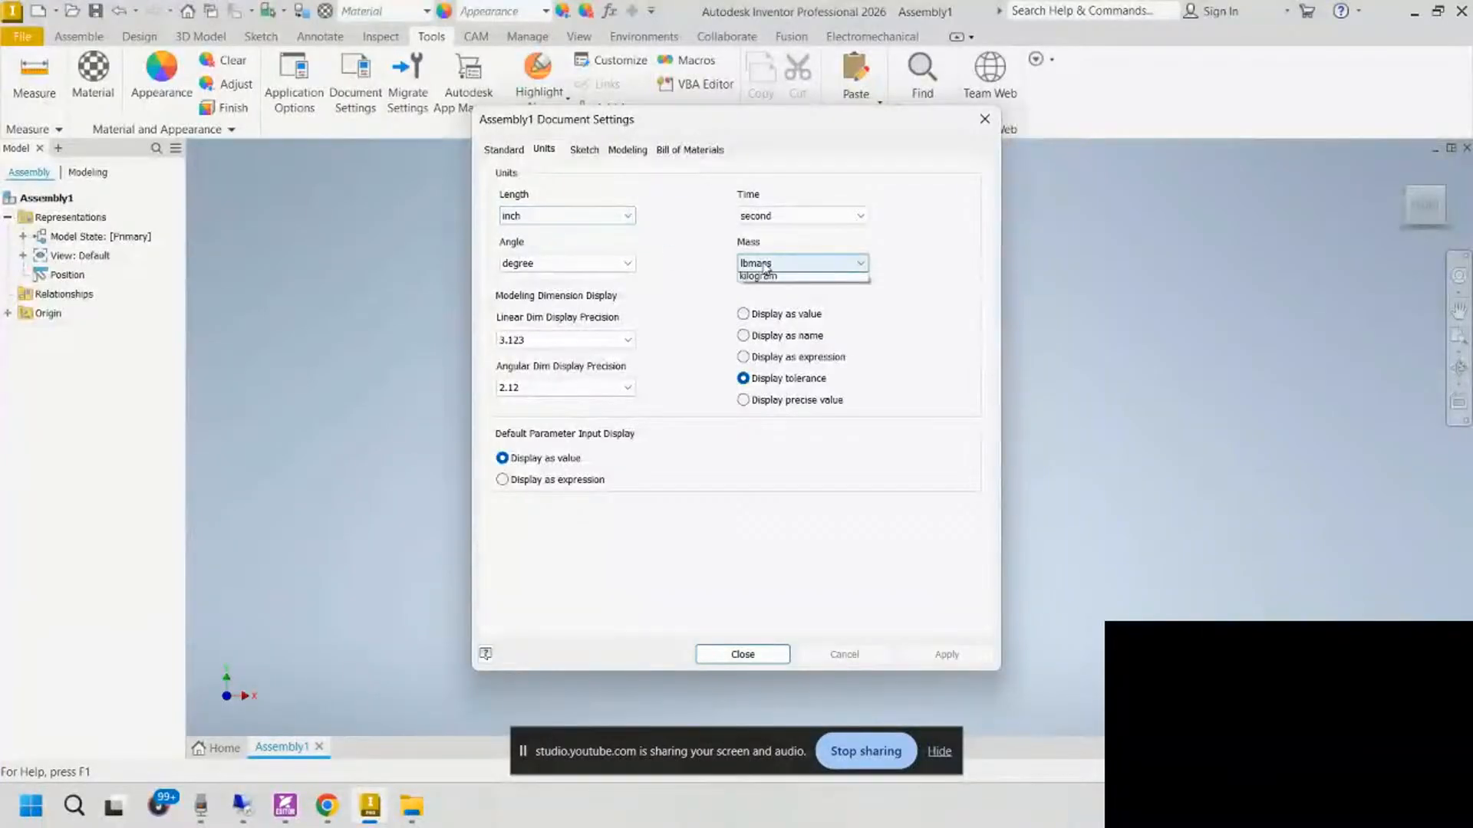
{"action": "left_click", "coordinate": [755, 278]}
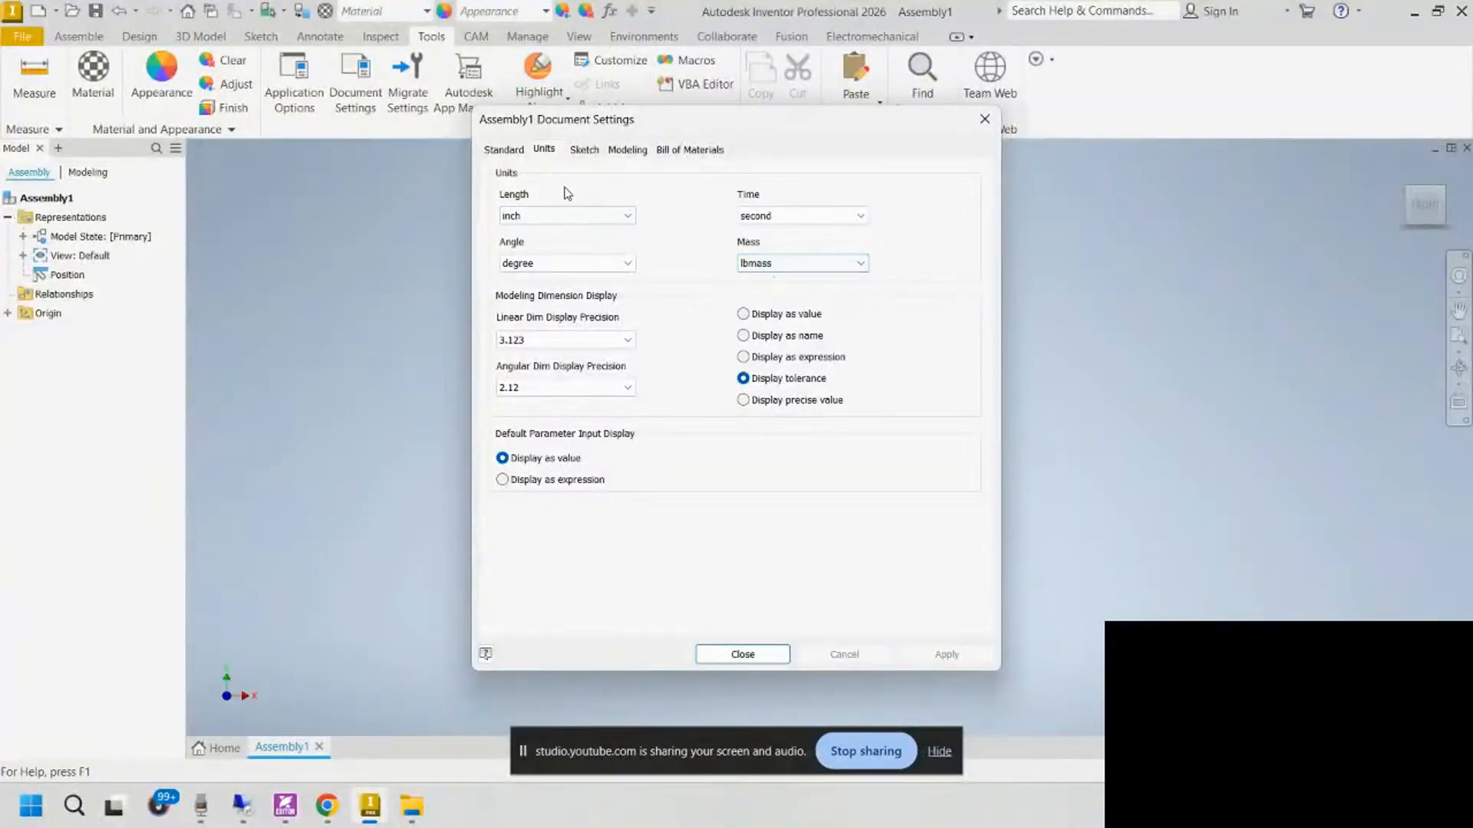
{"action": "left_click", "coordinate": [552, 216]}
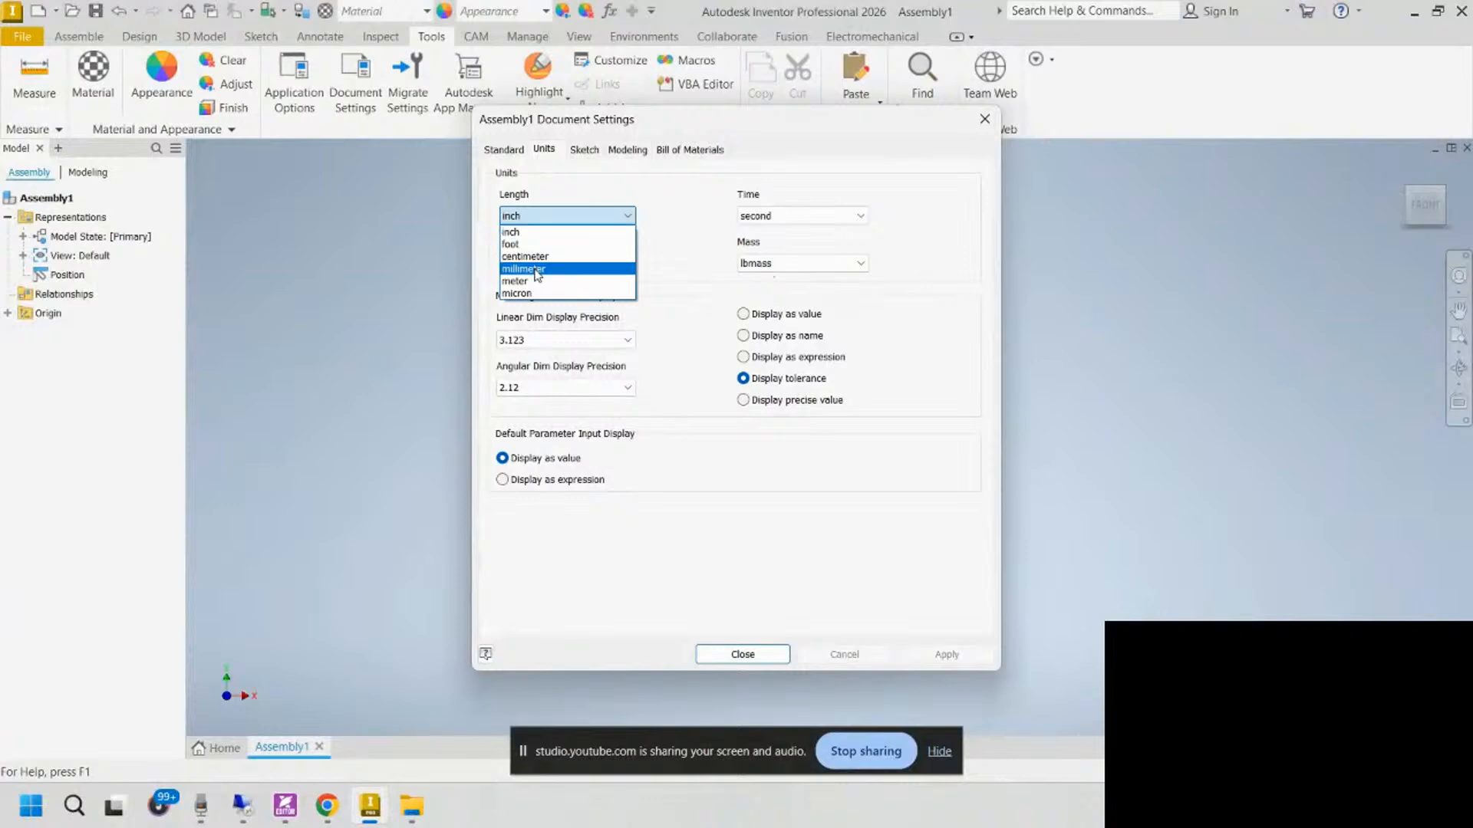
{"action": "left_click", "coordinate": [535, 270]}
{"action": "left_click", "coordinate": [805, 264]}
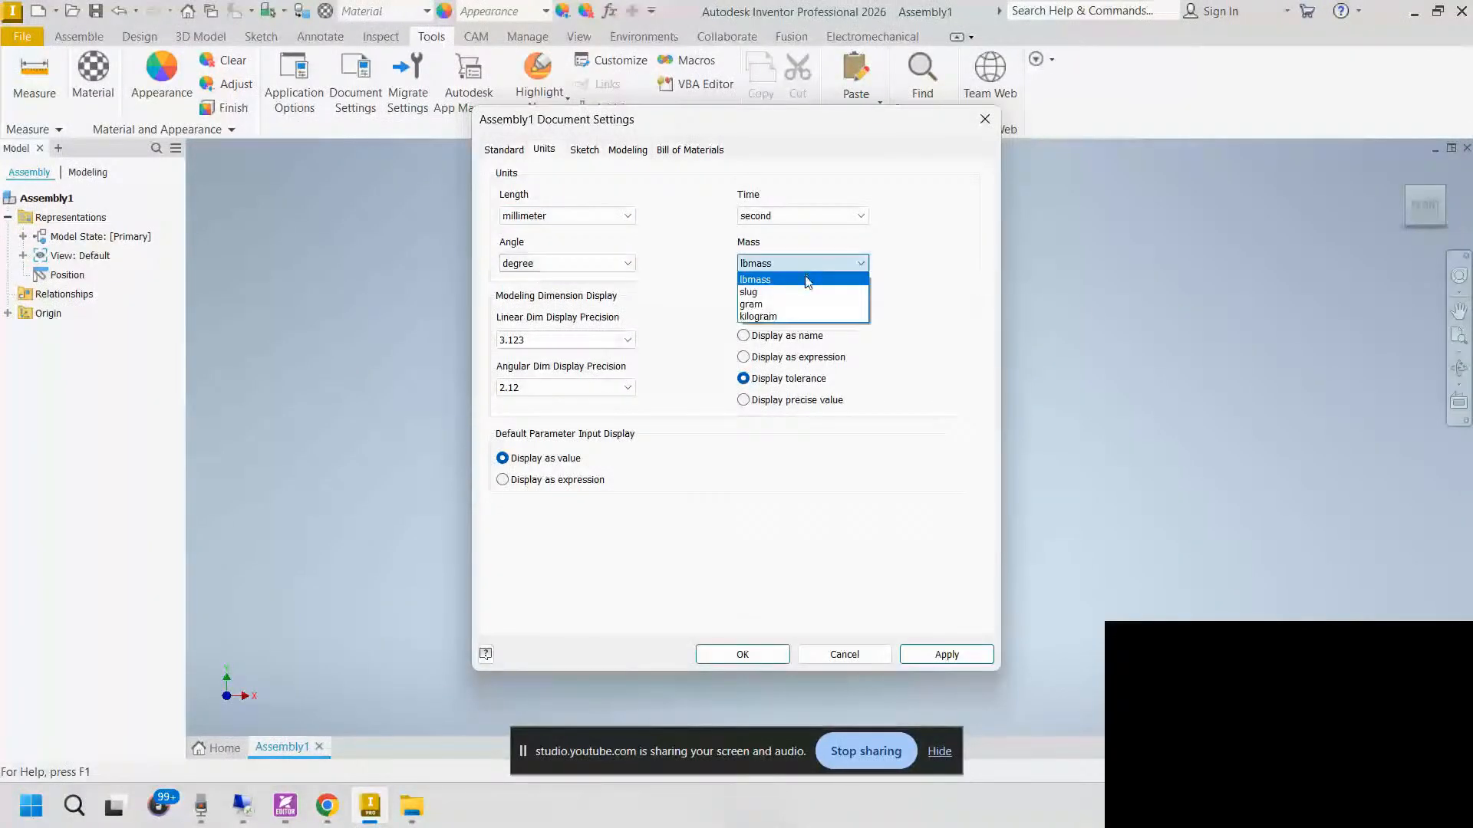
{"action": "left_click", "coordinate": [779, 317]}
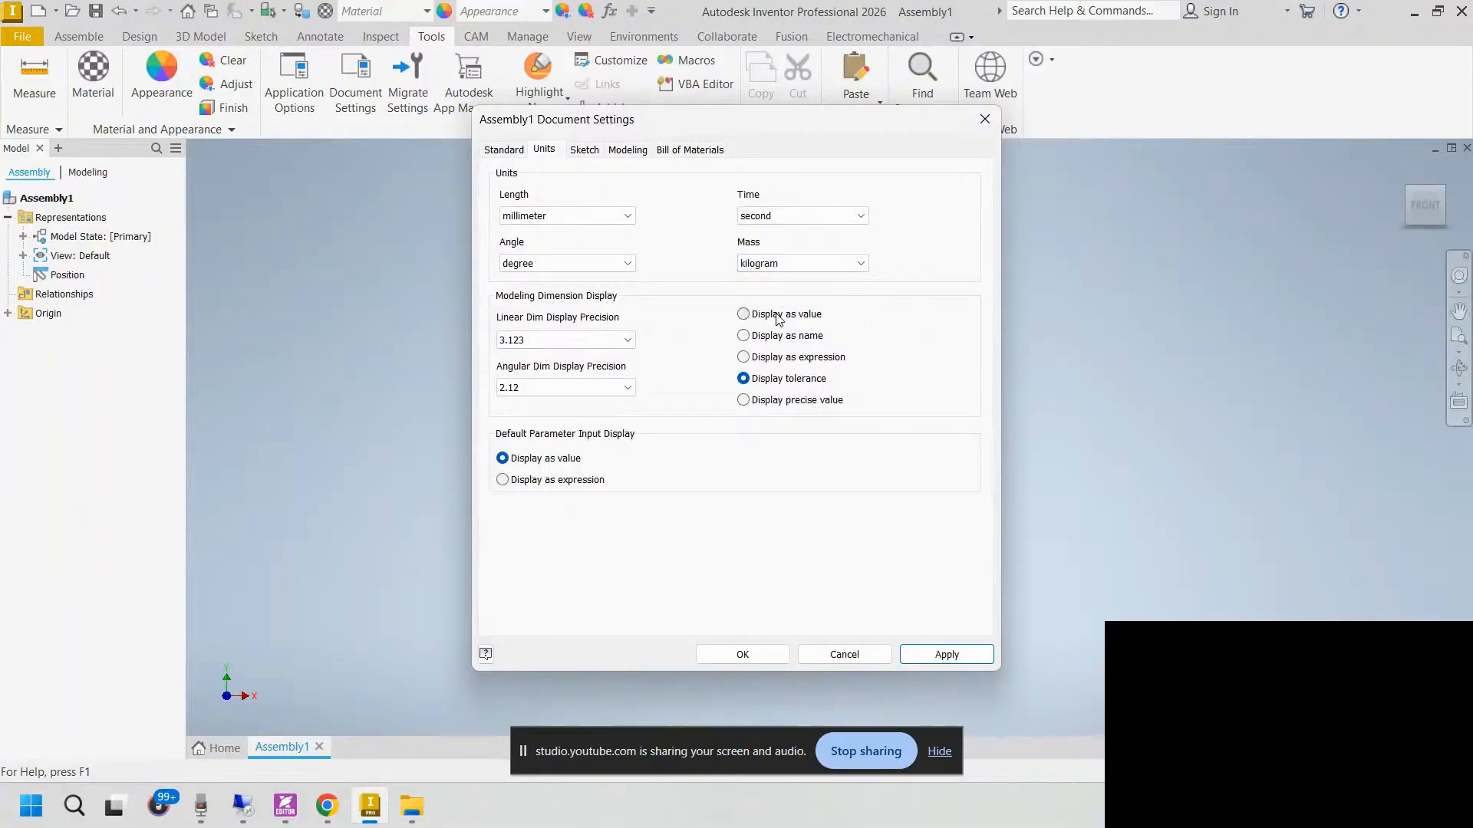
{"action": "left_click", "coordinate": [844, 654]}
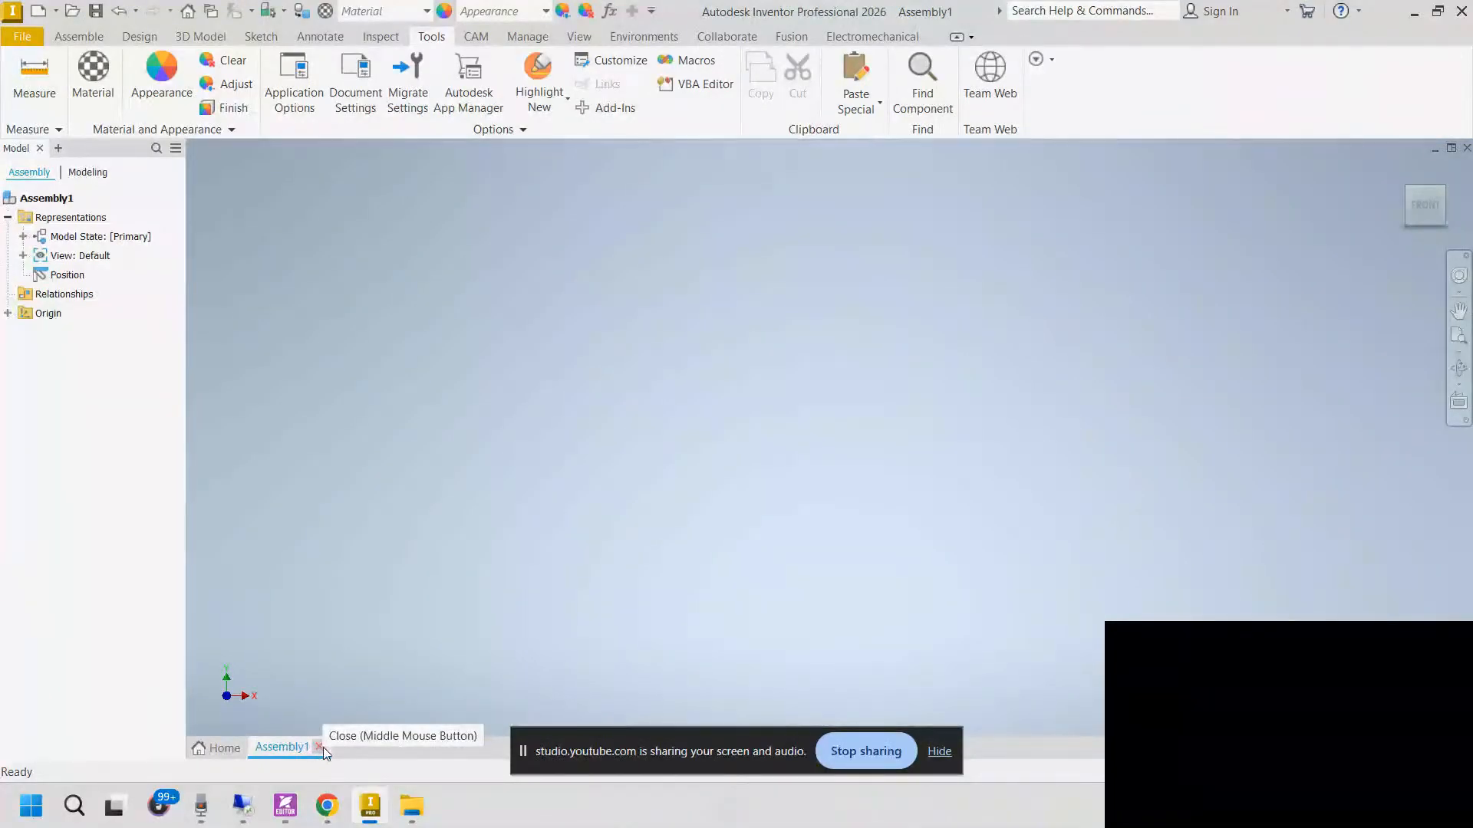
Step: Close the Assembly1 document and create a new assembly from the Metric template Standard (mm).iam
{"action": "left_click", "coordinate": [320, 747]}
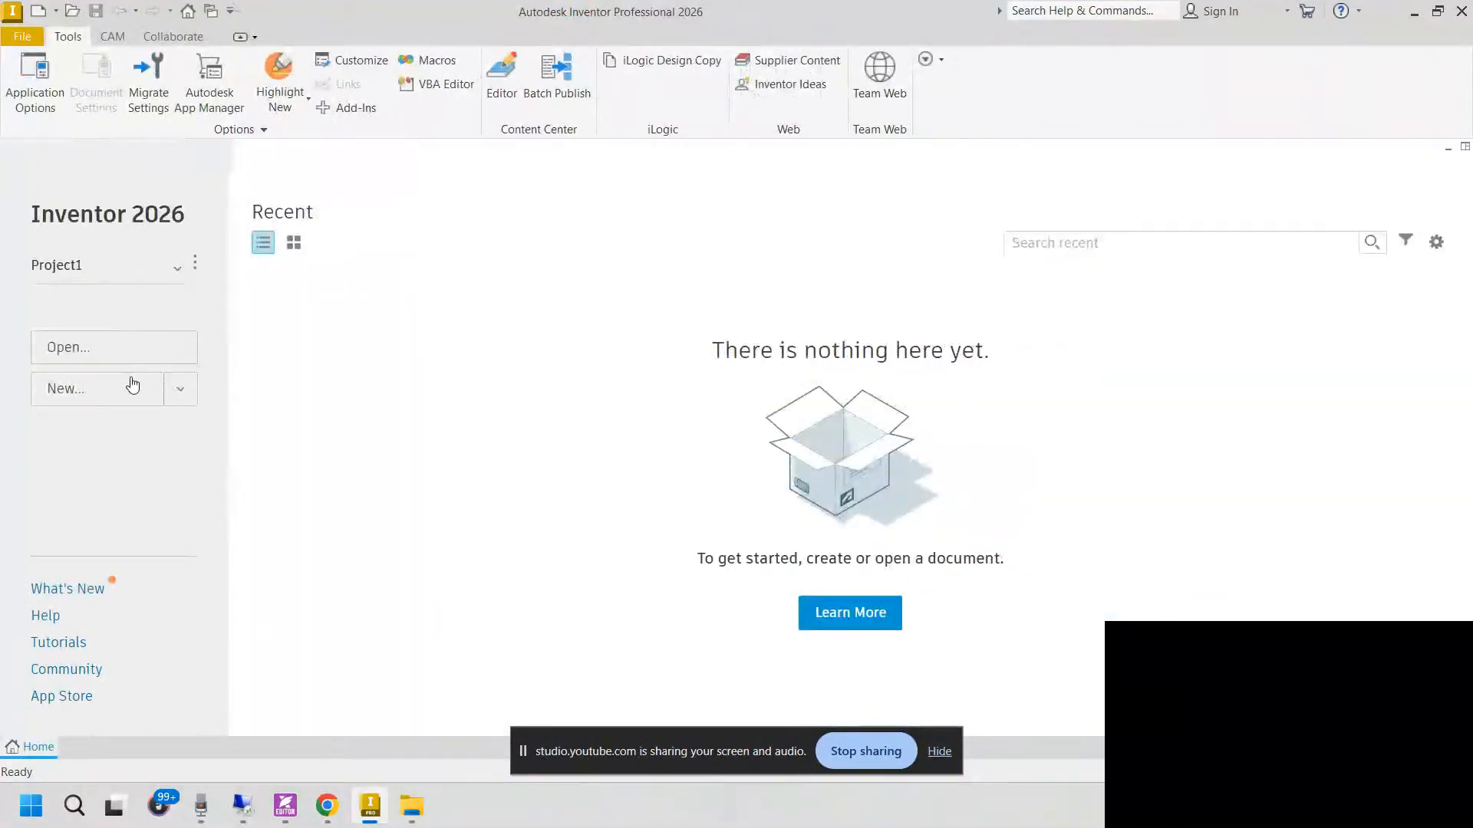
{"action": "left_click", "coordinate": [182, 389]}
{"action": "left_click", "coordinate": [183, 393]}
{"action": "left_click", "coordinate": [182, 394]}
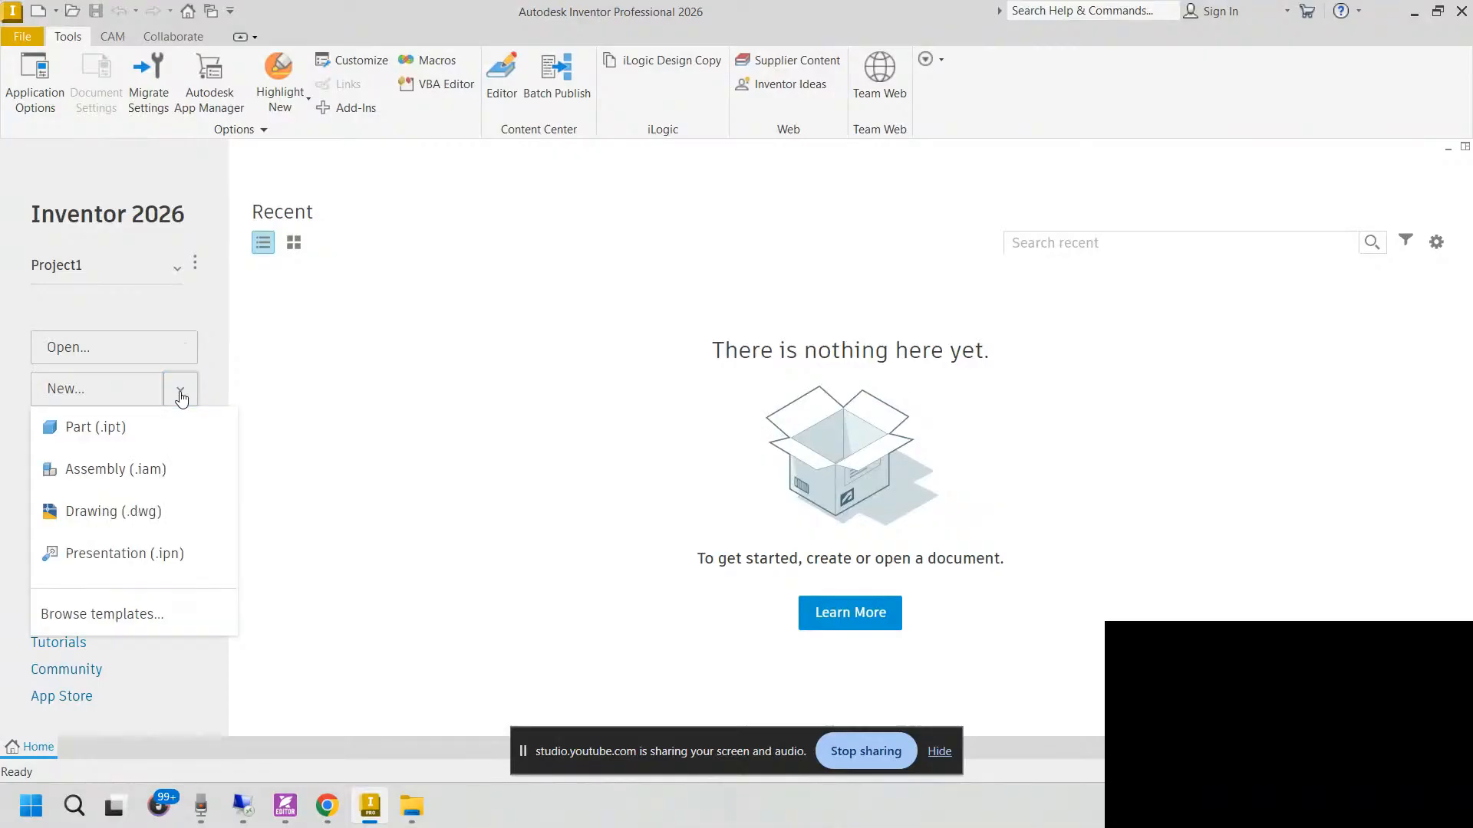
{"action": "left_click", "coordinate": [159, 621]}
{"action": "left_click", "coordinate": [393, 213]}
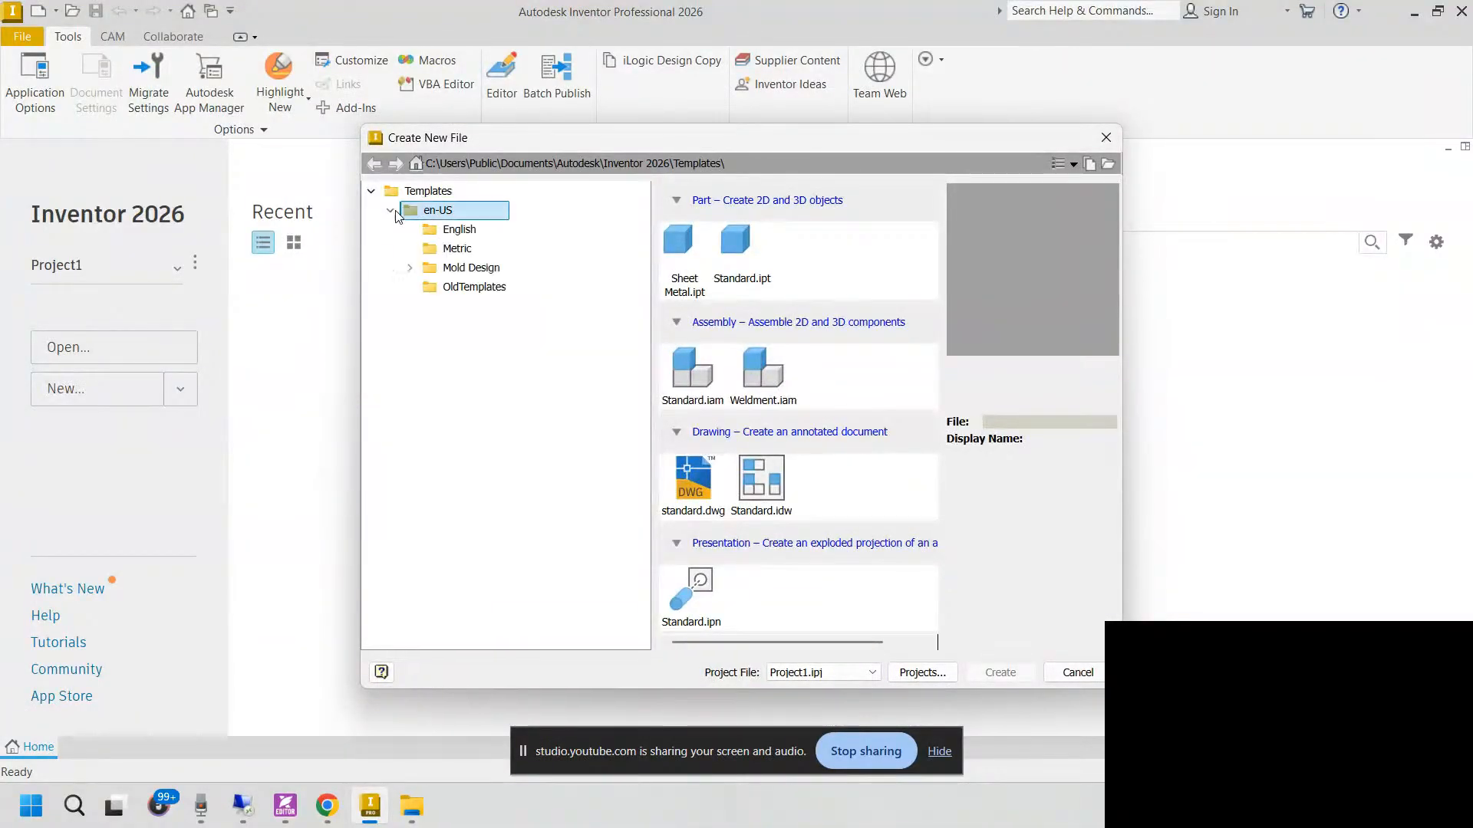
{"action": "left_click", "coordinate": [445, 248]}
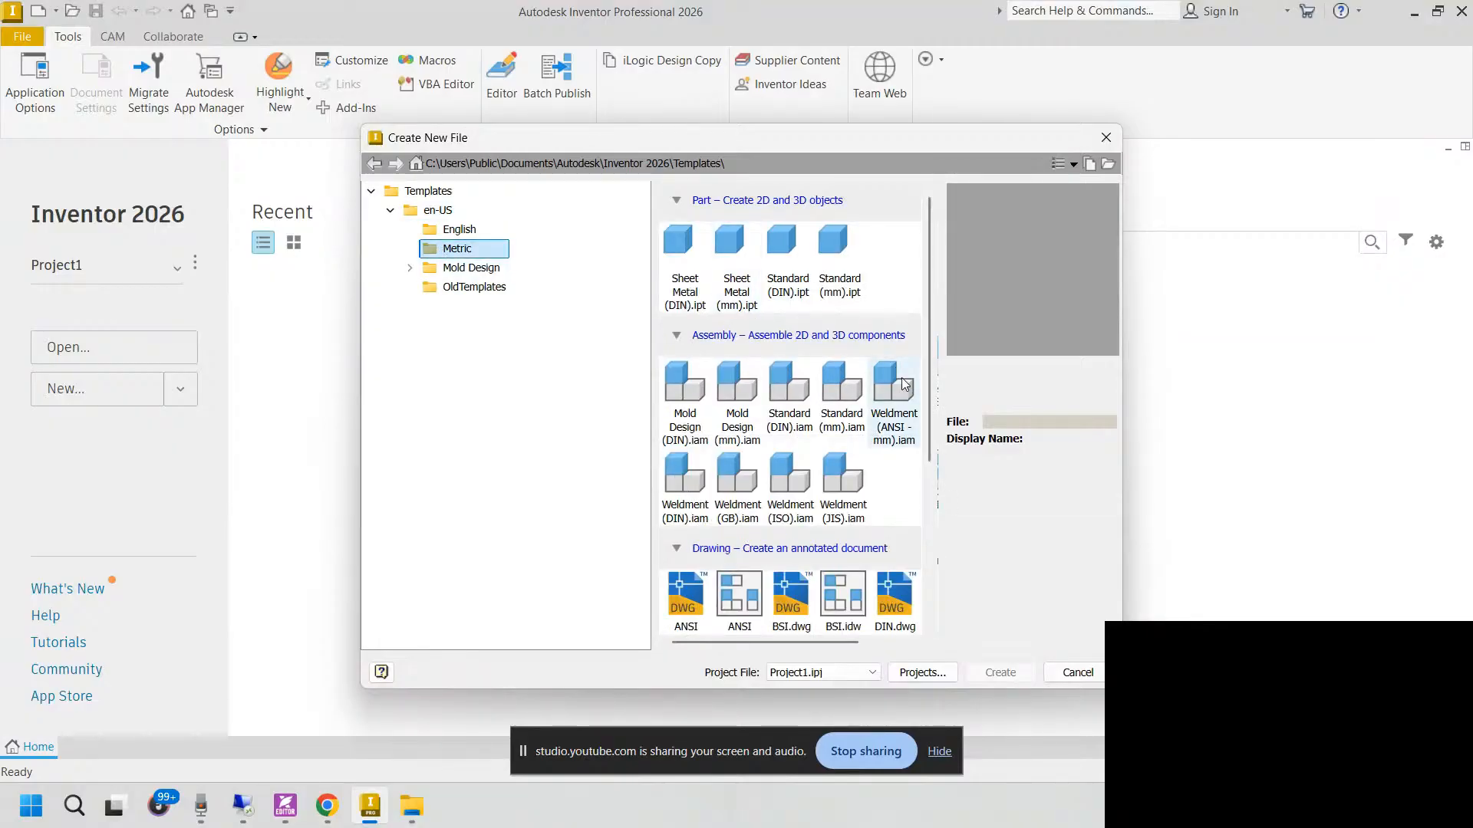
{"action": "left_click", "coordinate": [828, 392]}
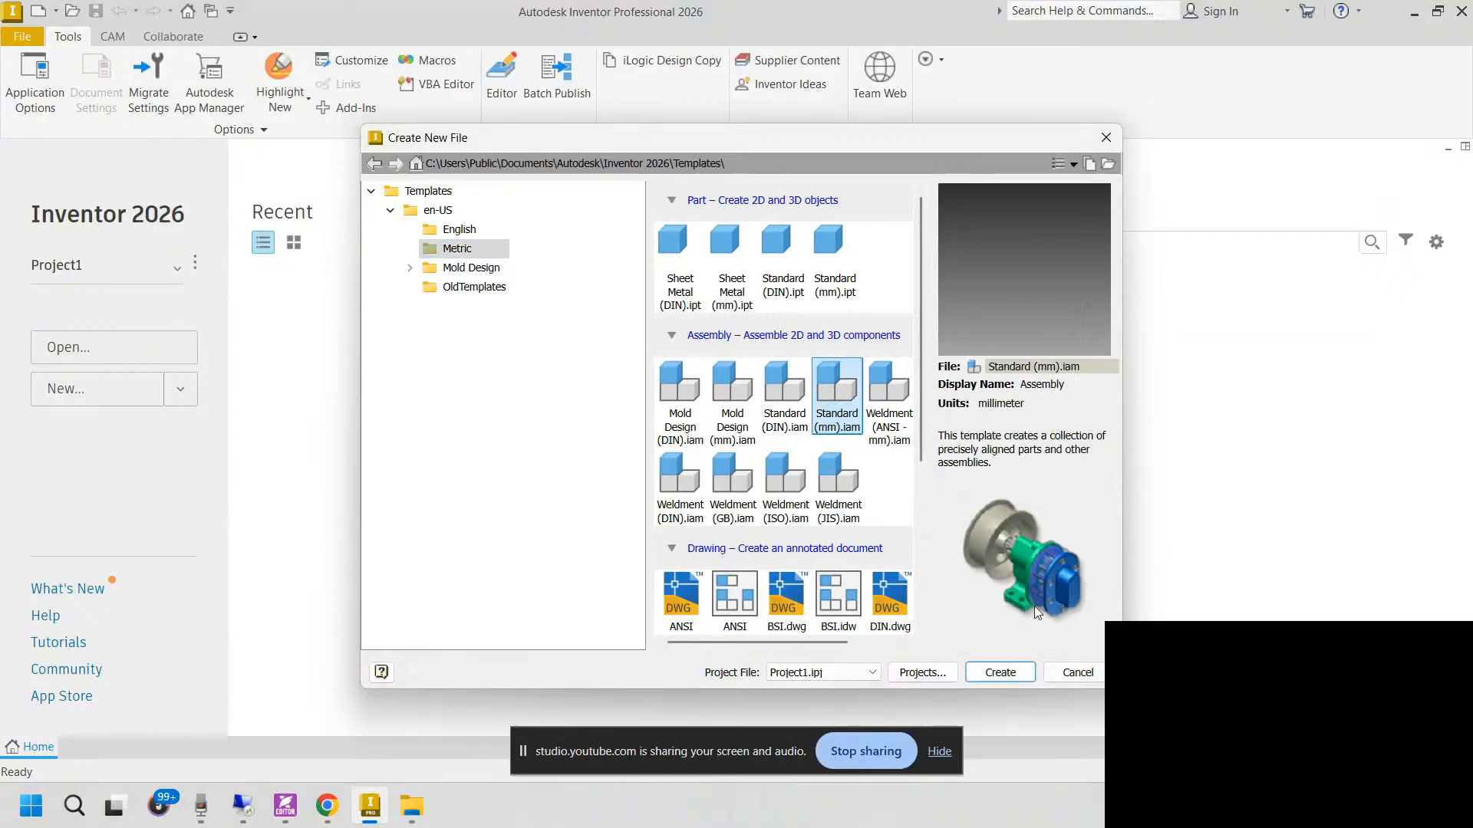
{"action": "left_click", "coordinate": [1001, 673]}
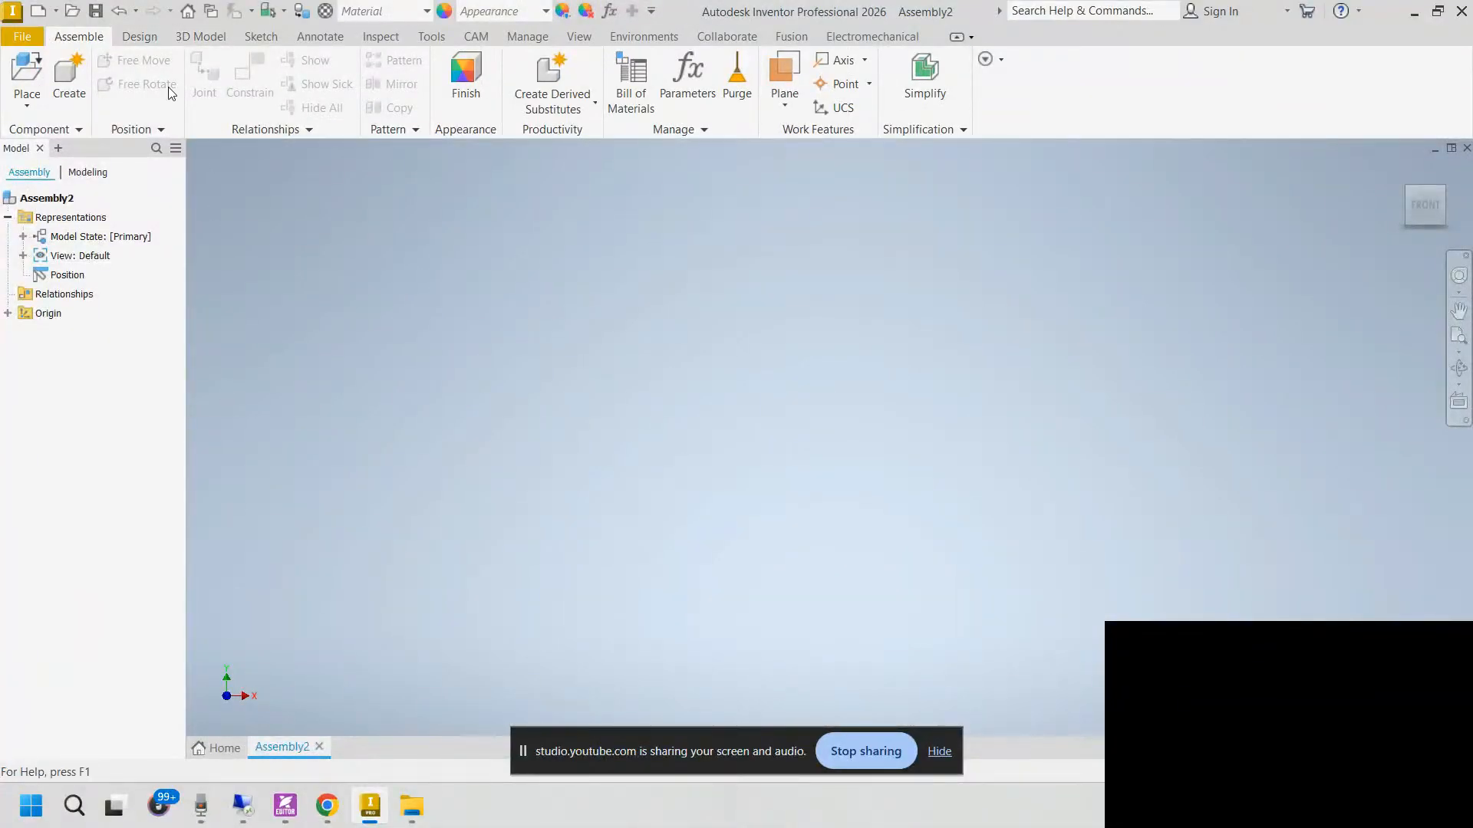
Step: Review the length, time, angle and mass units in the new assembly's Document Settings and close them without changes
{"action": "left_click", "coordinate": [431, 36]}
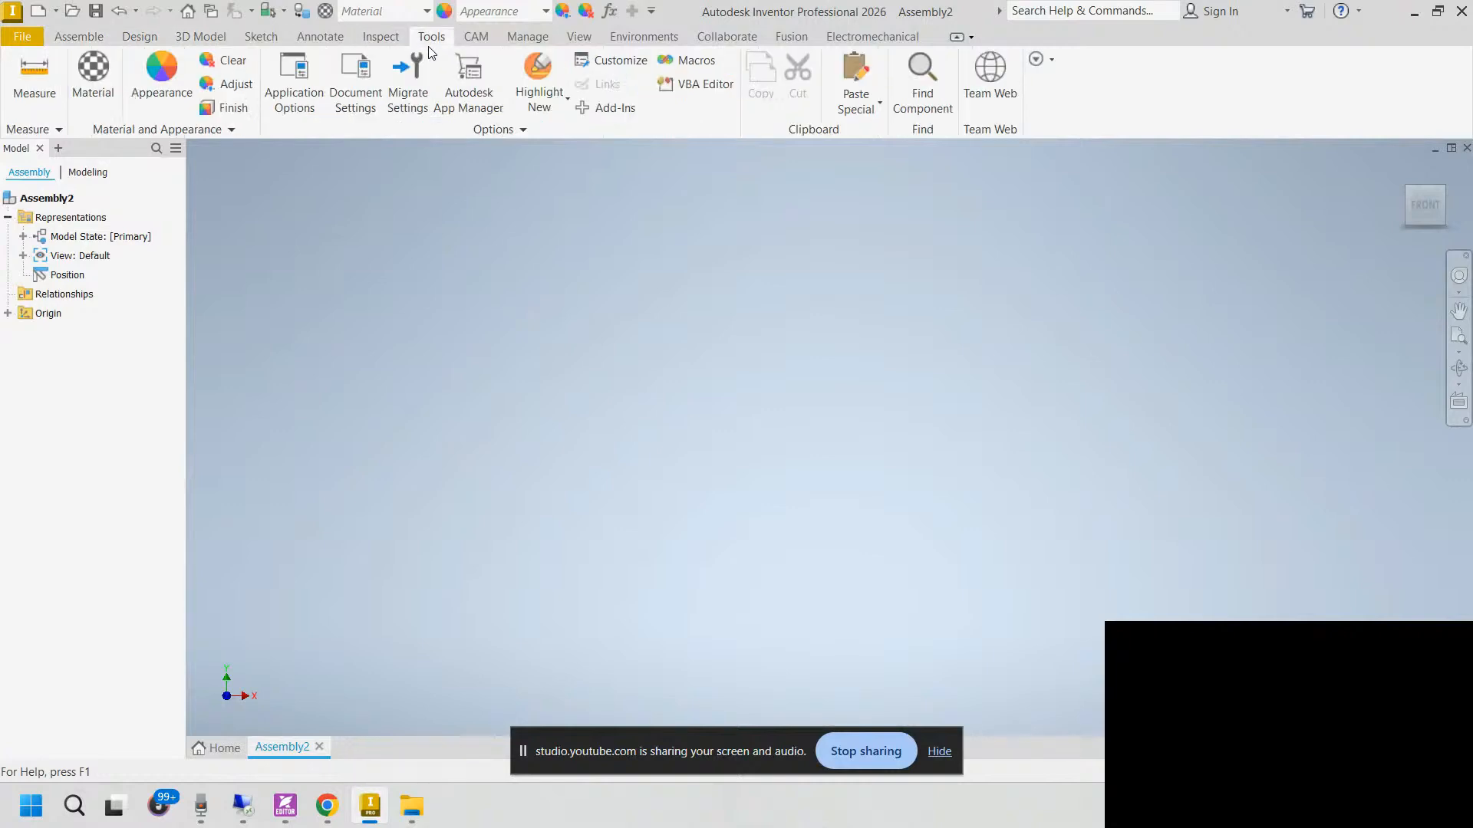
{"action": "left_click", "coordinate": [370, 83]}
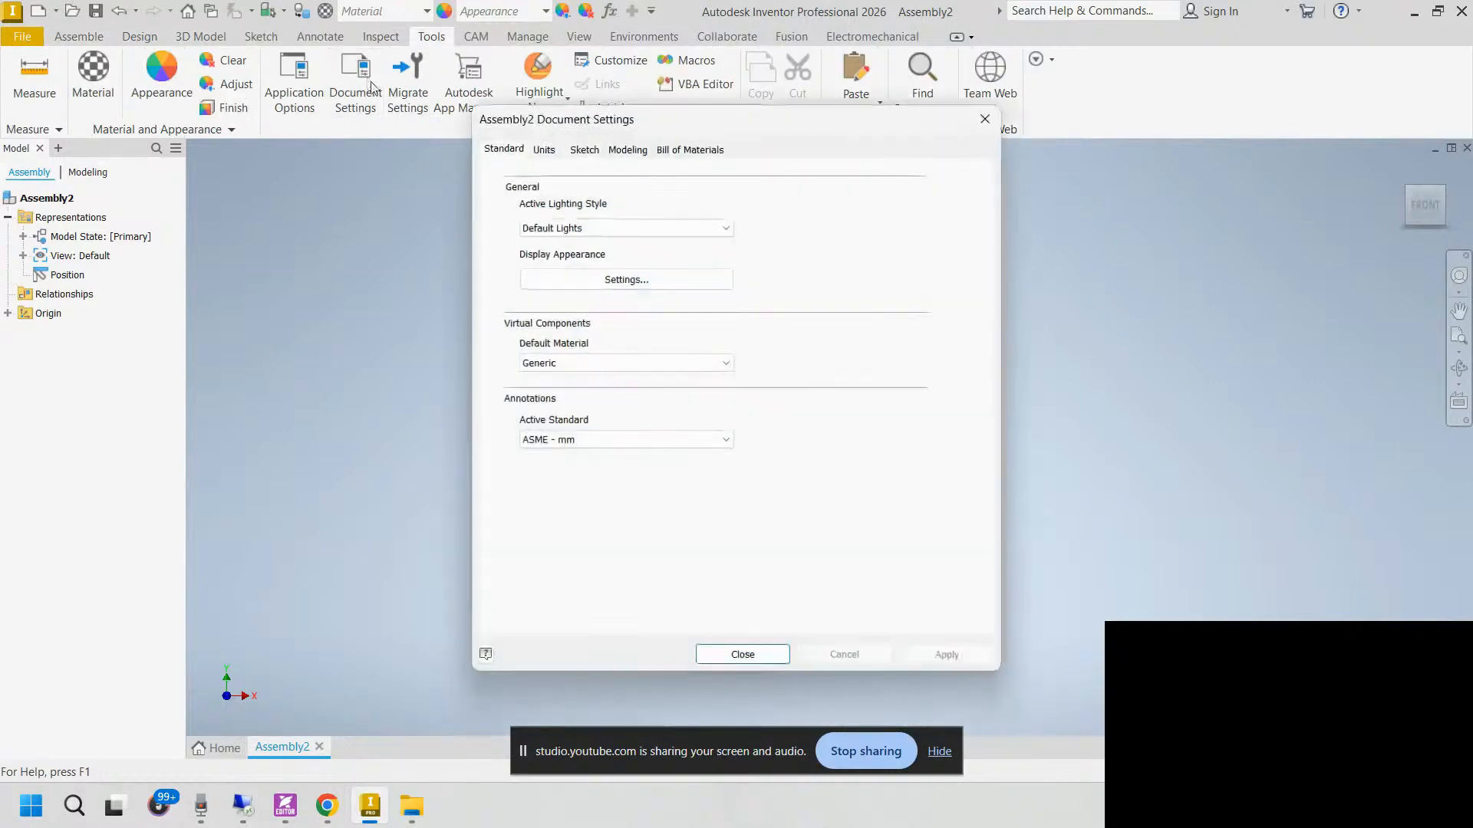
{"action": "left_click", "coordinate": [554, 151]}
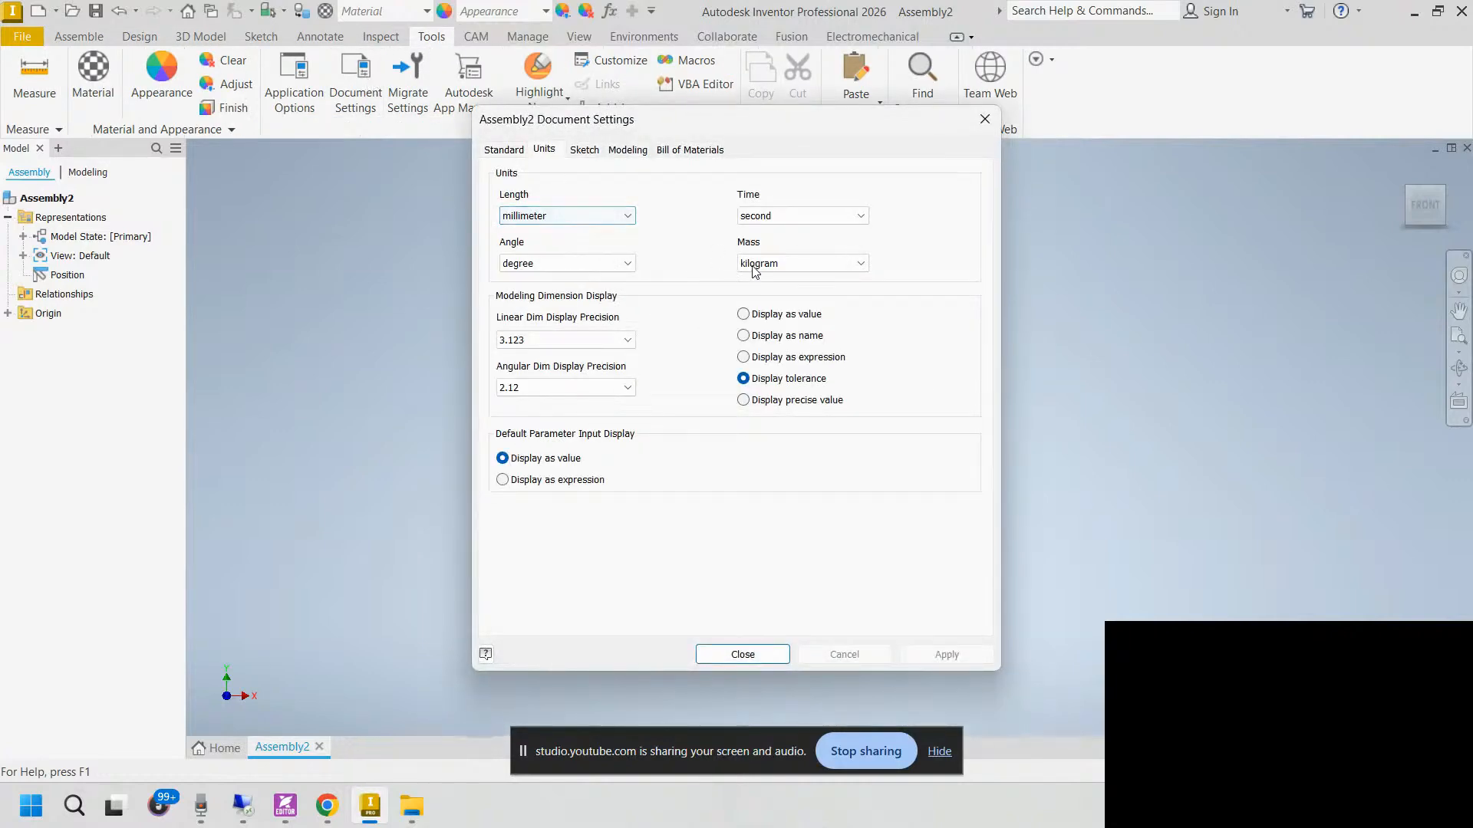
{"action": "left_click", "coordinate": [782, 216]}
{"action": "left_click", "coordinate": [783, 216]}
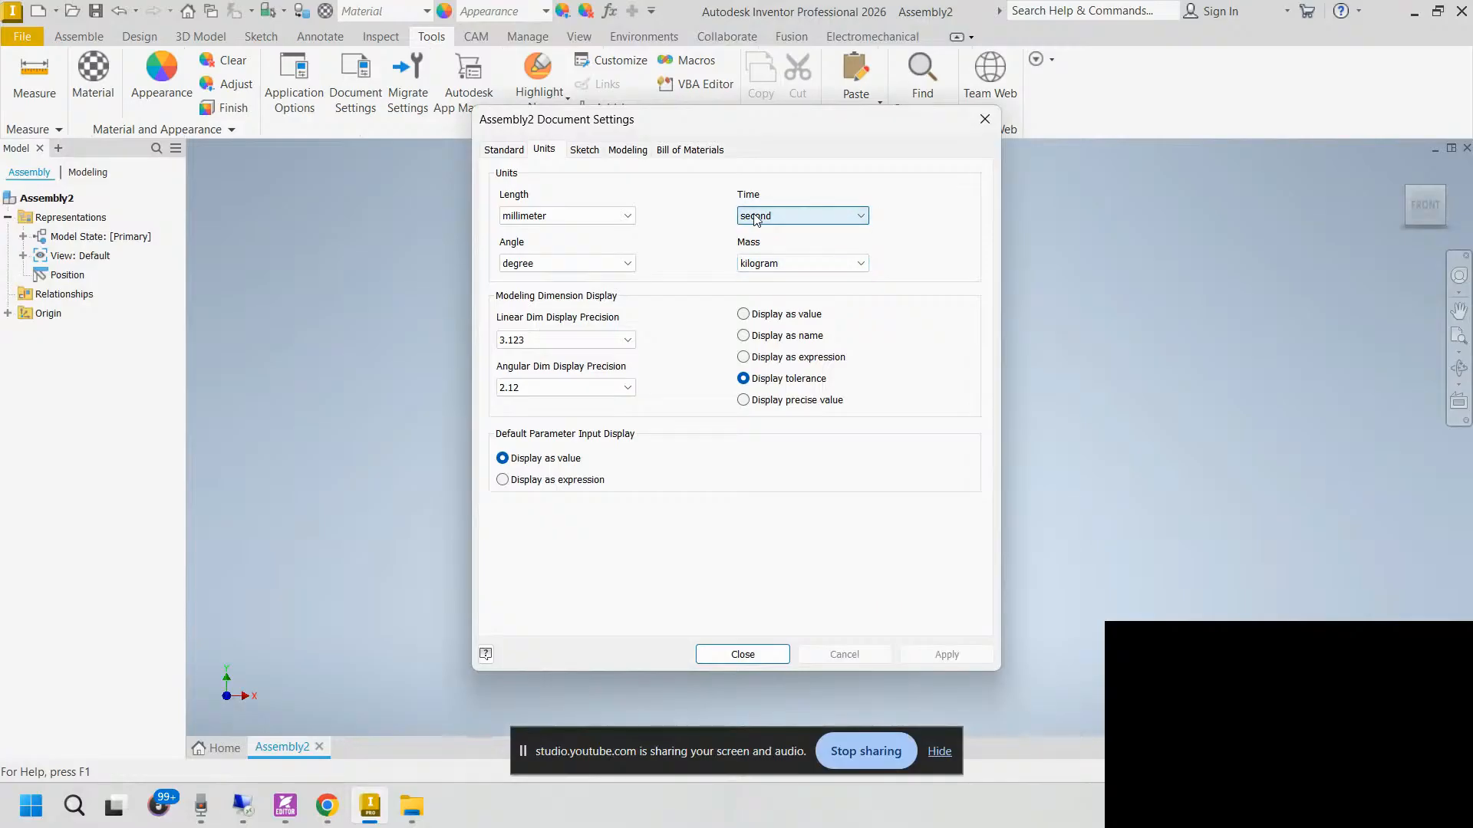
{"action": "left_click", "coordinate": [569, 264]}
{"action": "left_click", "coordinate": [570, 264]}
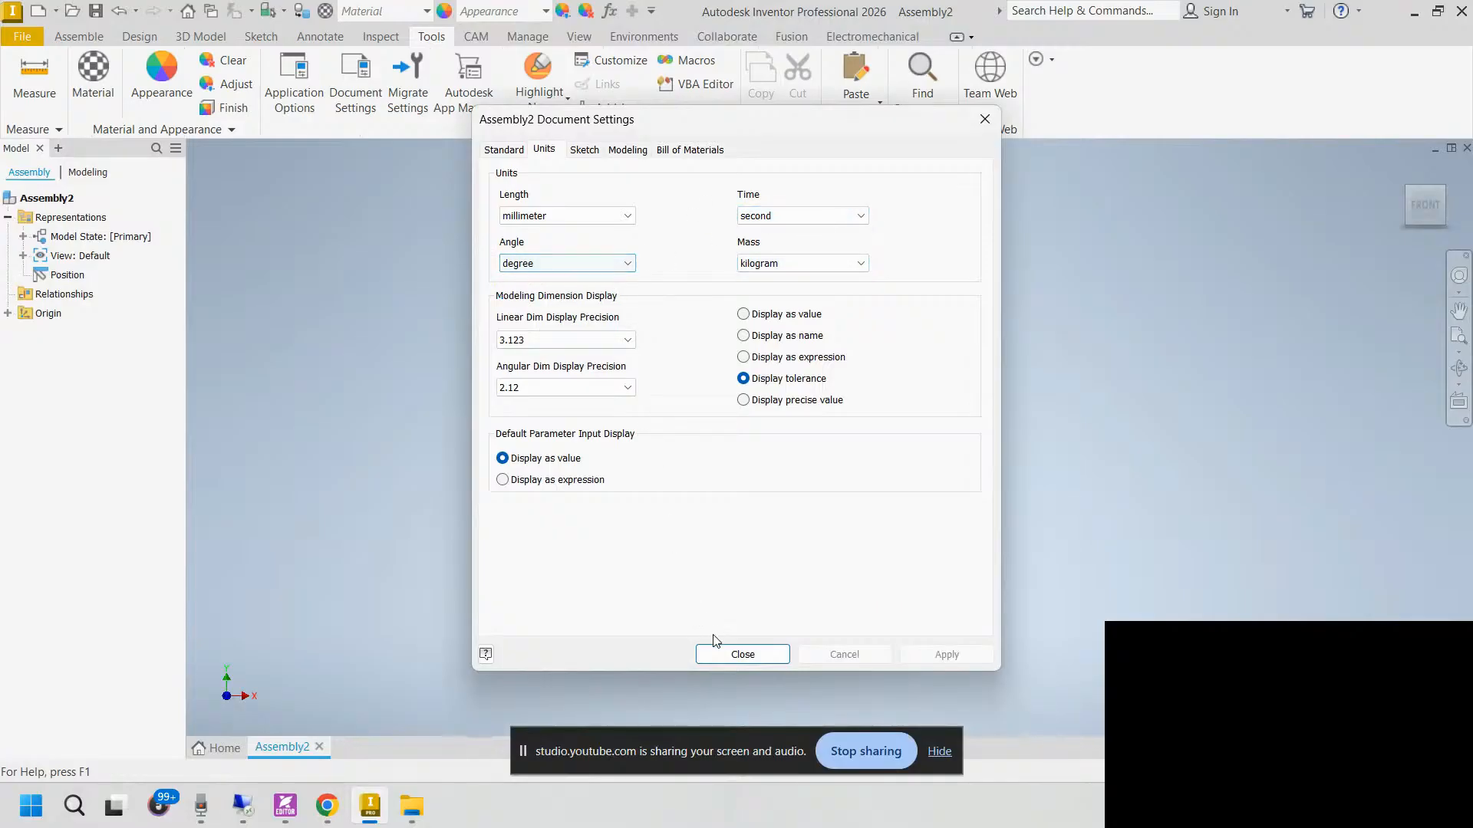
{"action": "left_click", "coordinate": [753, 655]}
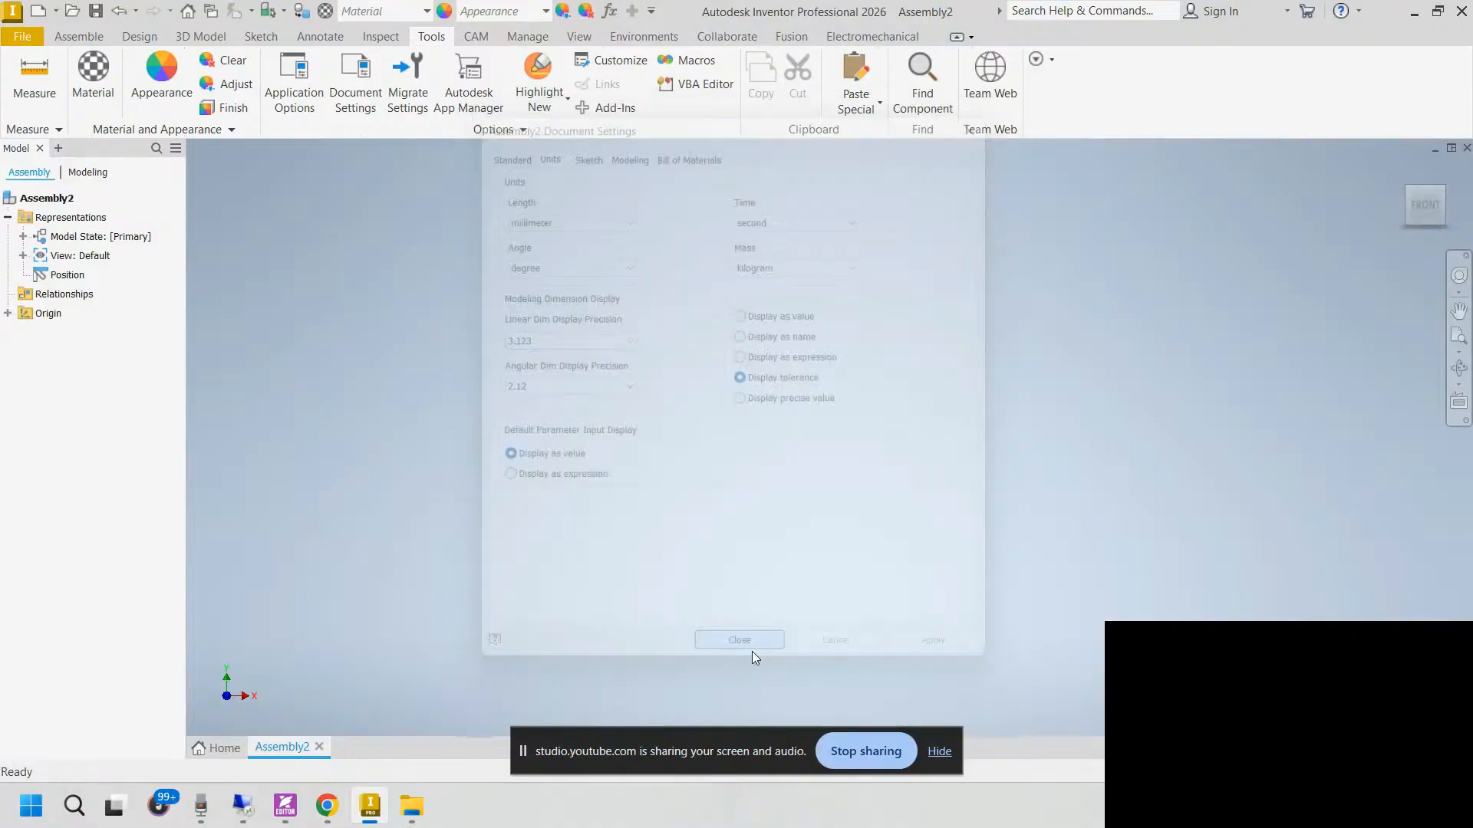
{"action": "left_click", "coordinate": [102, 38]}
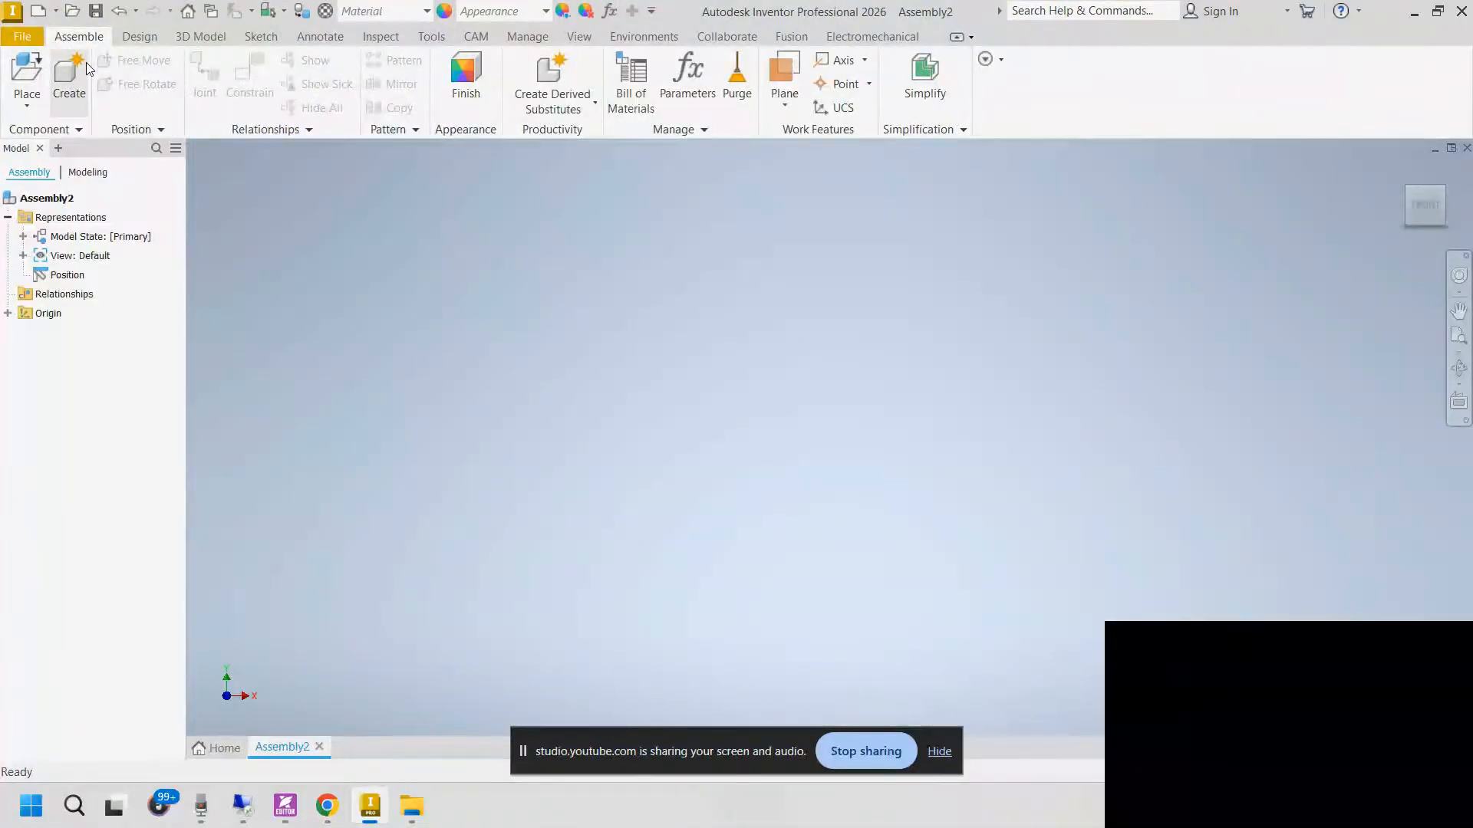
Step: Switch to Foxit PDF Editor and examine the exploded view and parts list on page 6 of SBB0021.pdf
{"action": "left_click", "coordinate": [286, 807]}
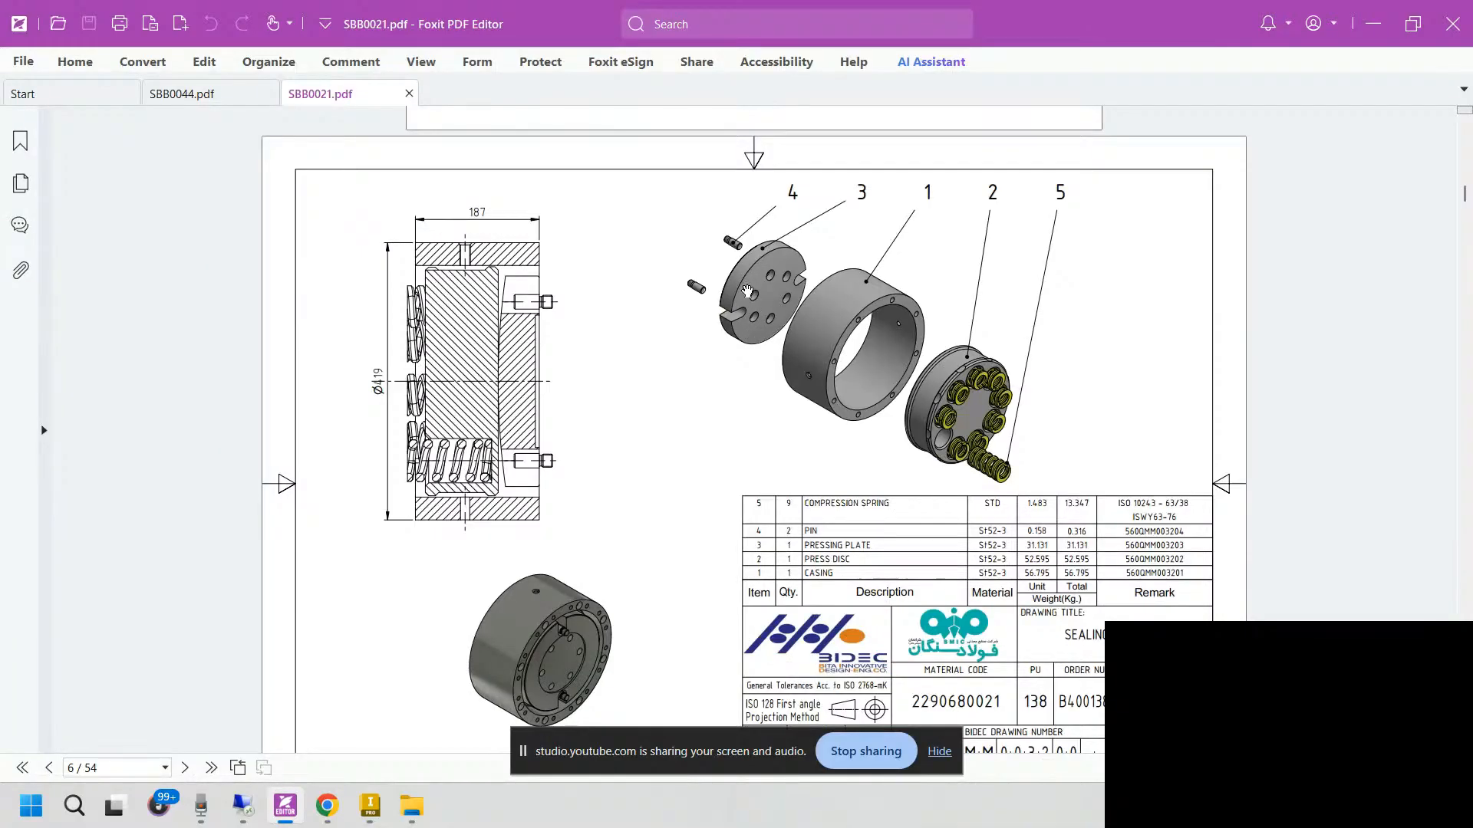
{"action": "scroll", "coordinate": [750, 294], "scroll_direction": "up", "scroll_amount": 4, "text": "ctrl"}
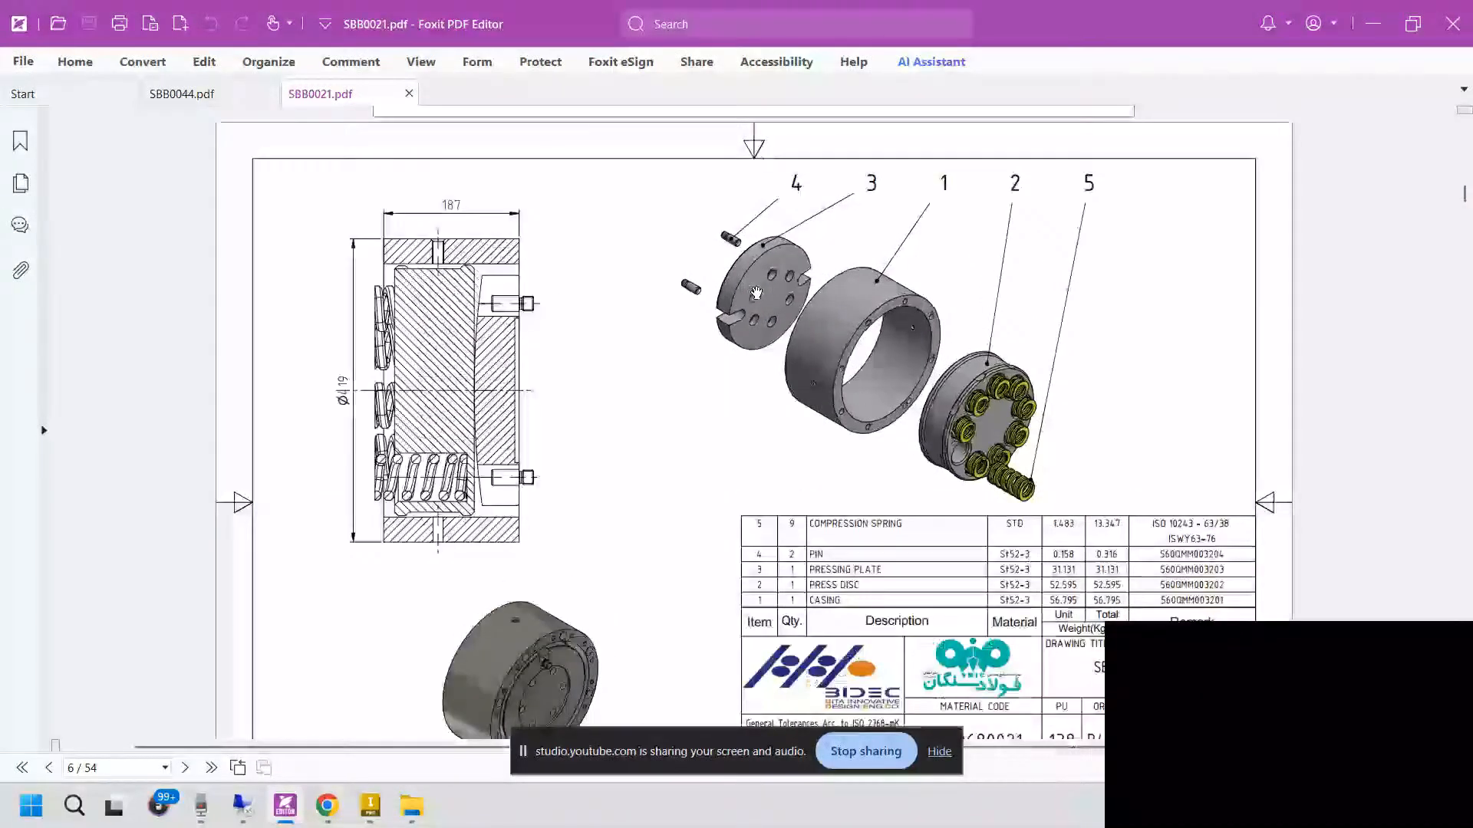
{"action": "scroll", "coordinate": [877, 365], "scroll_direction": "up", "scroll_amount": 2, "text": "ctrl"}
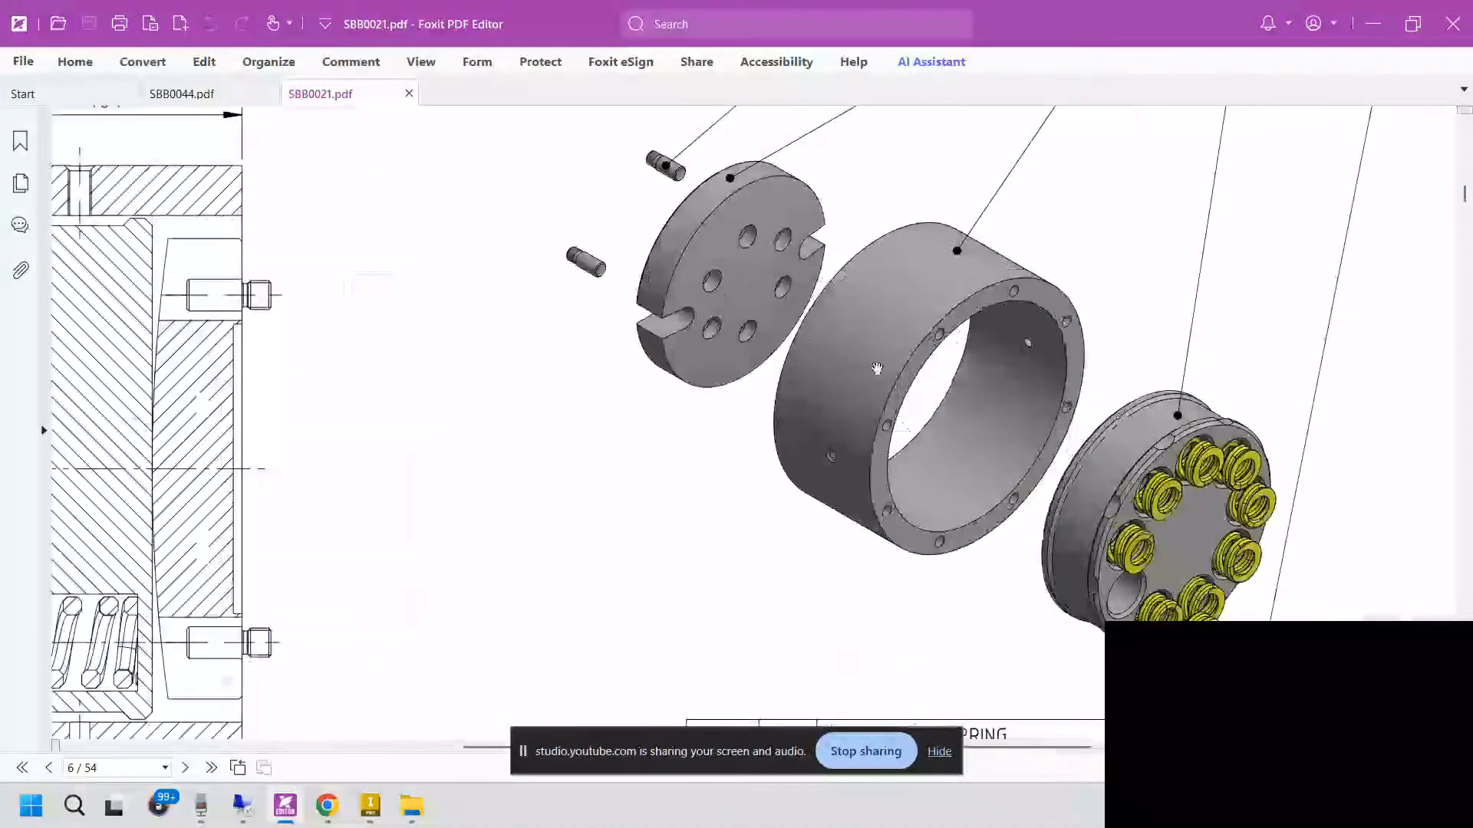
{"action": "left_click_drag", "start_coordinate": [725, 227], "coordinate": [716, 255]}
{"action": "left_click_drag", "start_coordinate": [871, 216], "coordinate": [637, 164]}
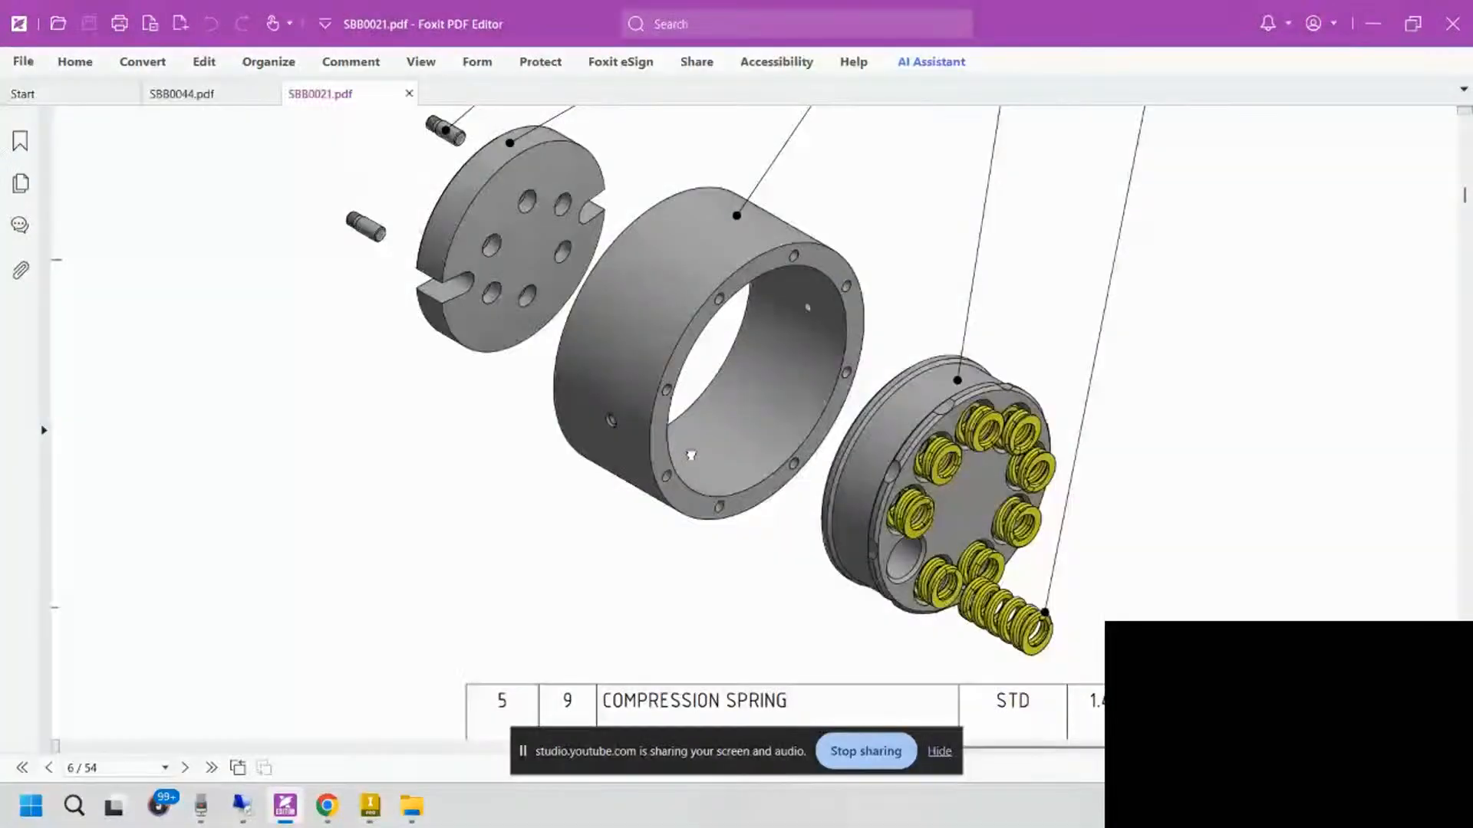
{"action": "left_click_drag", "start_coordinate": [690, 604], "coordinate": [592, 325]}
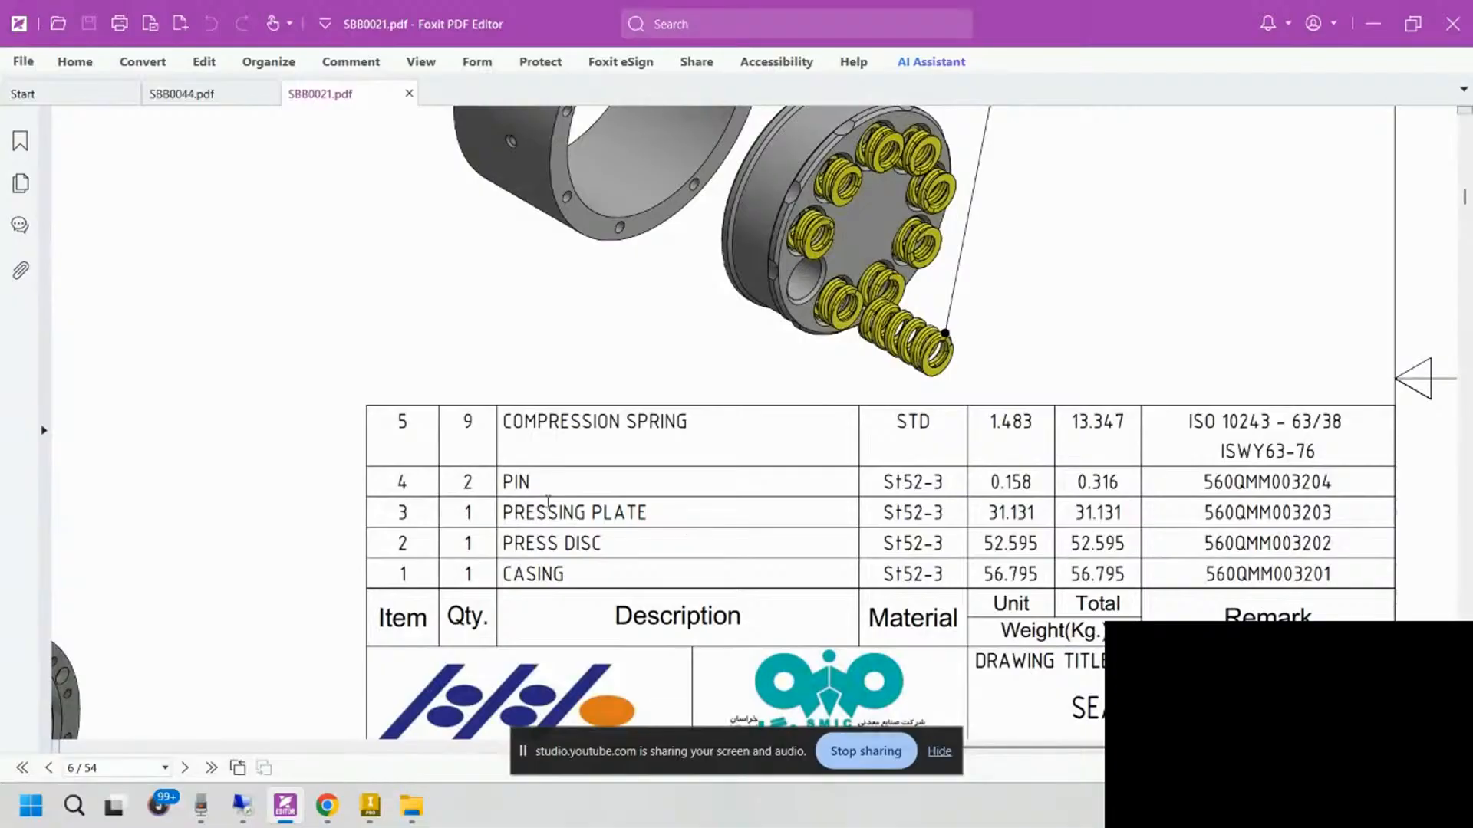
{"action": "left_click_drag", "start_coordinate": [569, 348], "coordinate": [611, 516]}
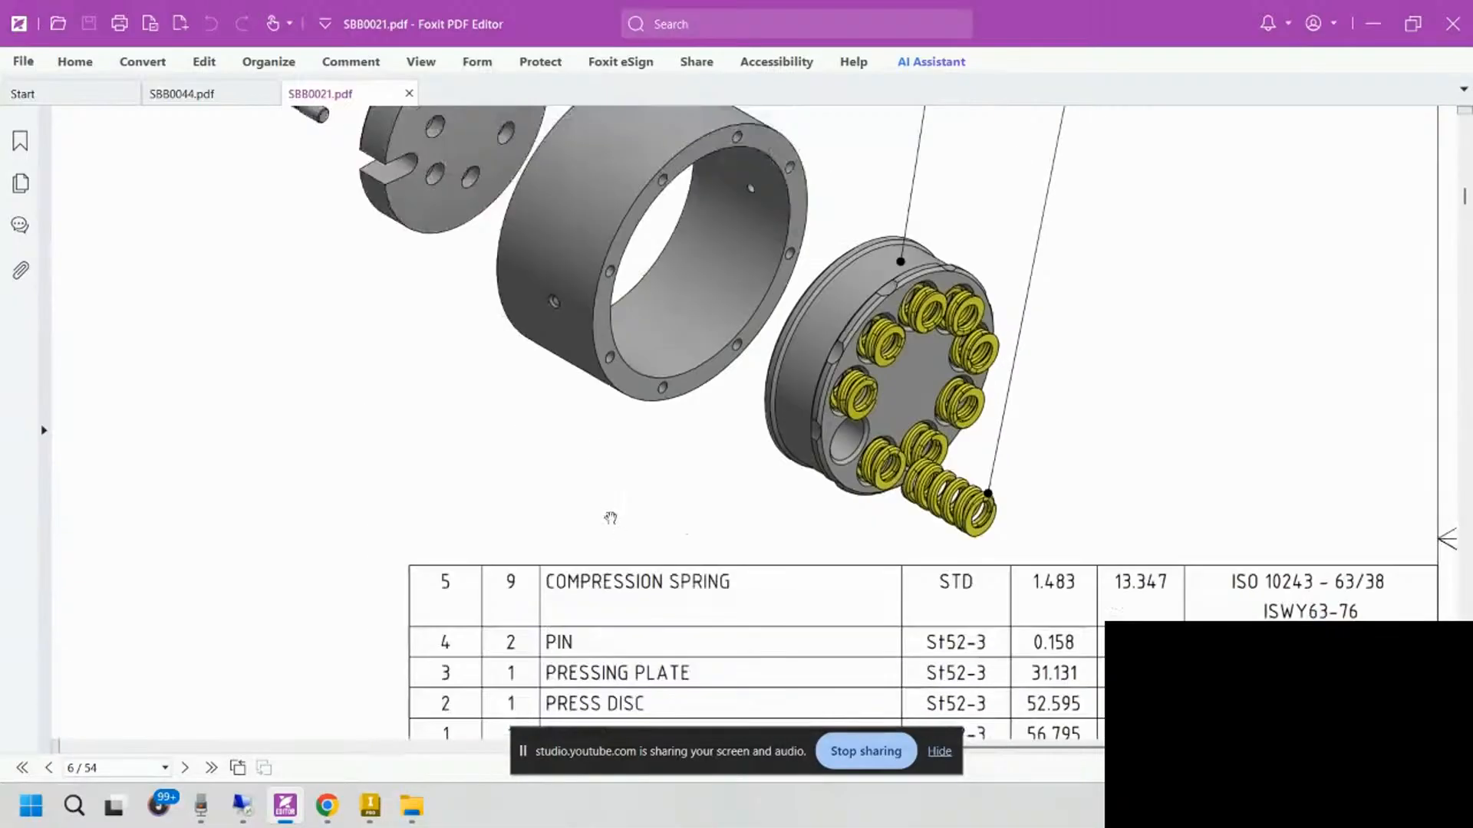
Step: Return to Inventor and set up a new in-place component named Pressing Plate with the Metric template Standard (mm).ipt
{"action": "left_click", "coordinate": [370, 806]}
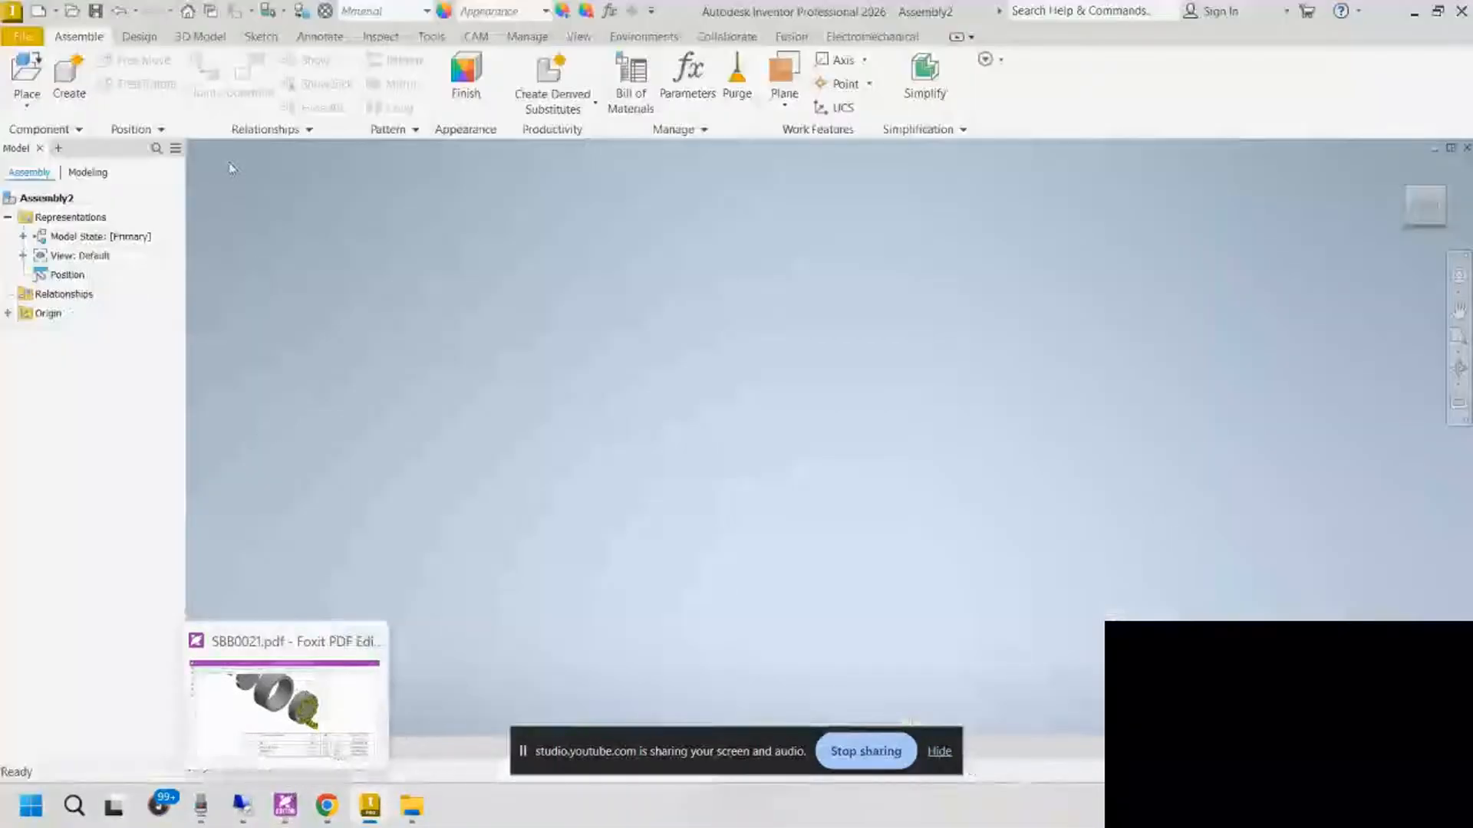
{"action": "left_click", "coordinate": [71, 92]}
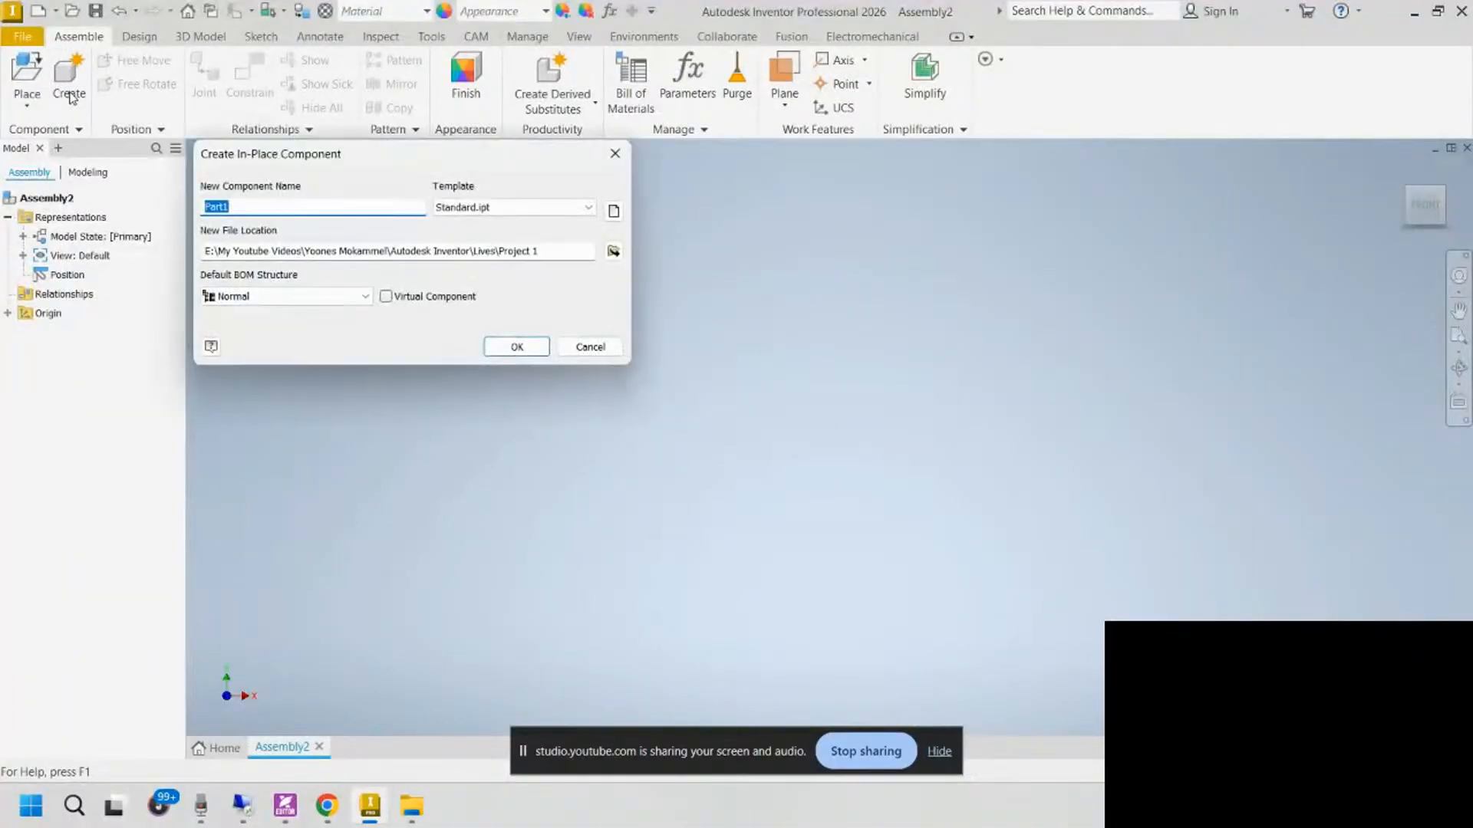
{"action": "left_click", "coordinate": [614, 214]}
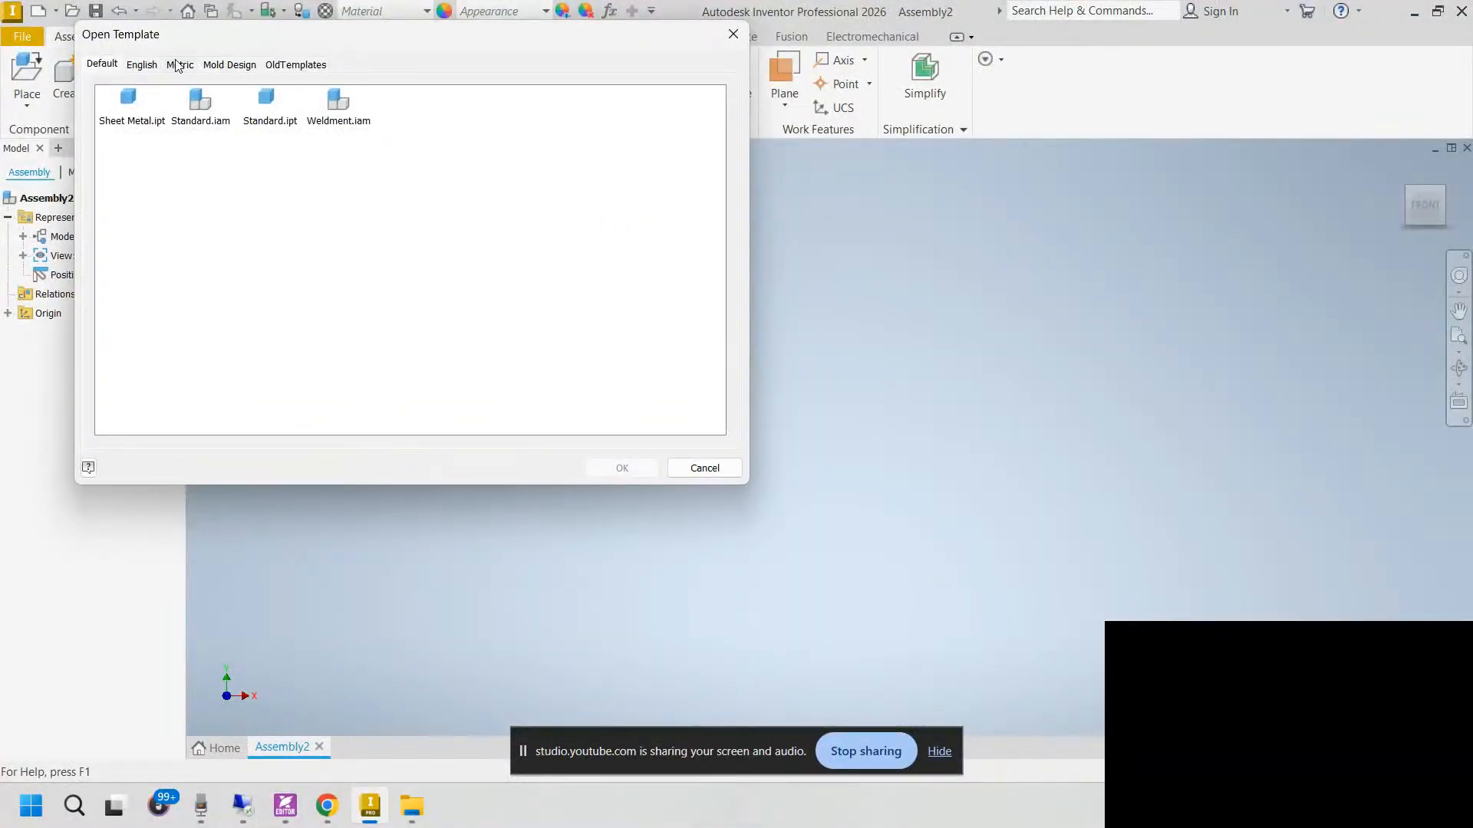
{"action": "left_click", "coordinate": [181, 65]}
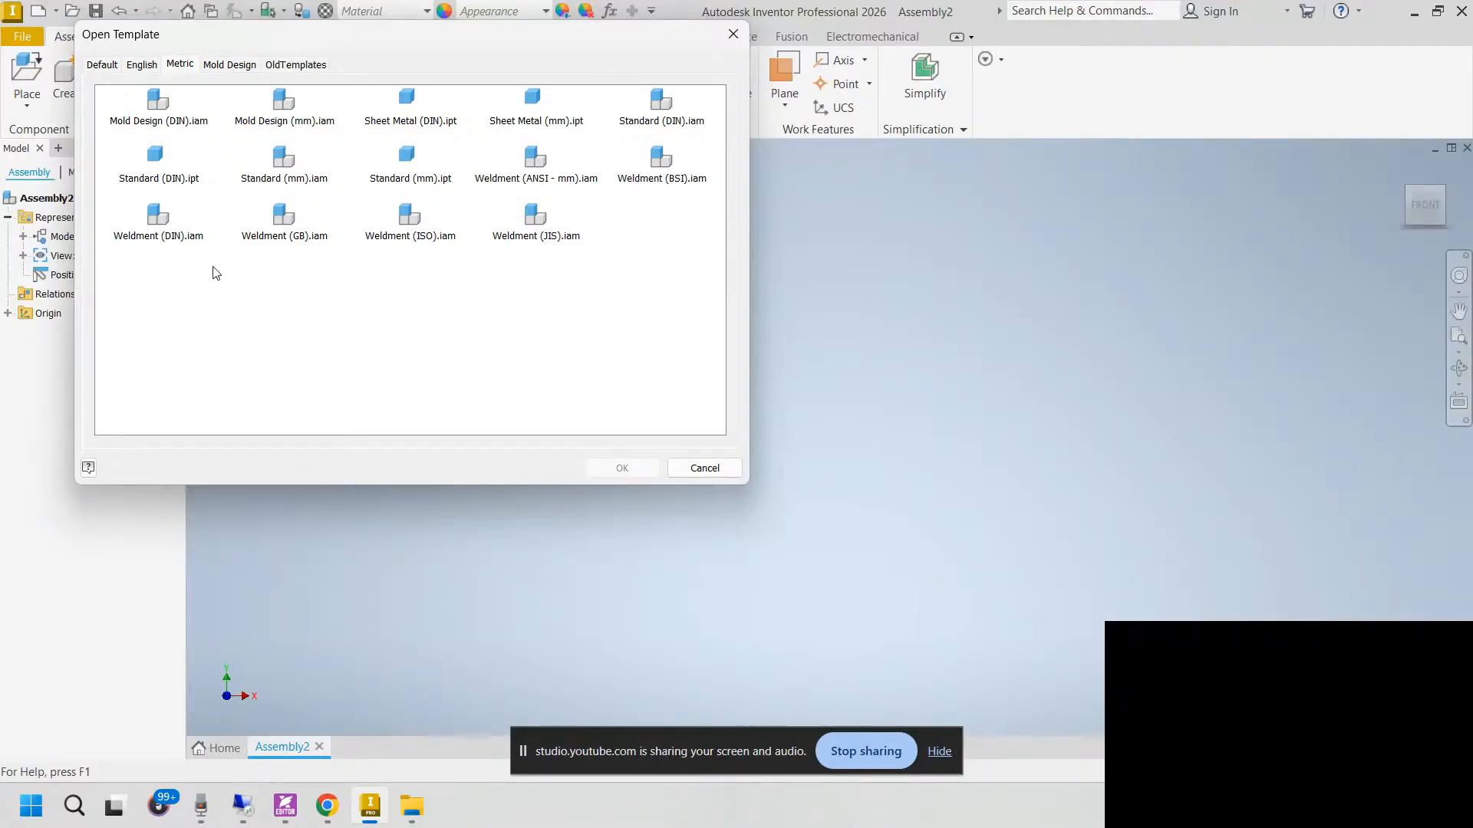
{"action": "left_click", "coordinate": [417, 179]}
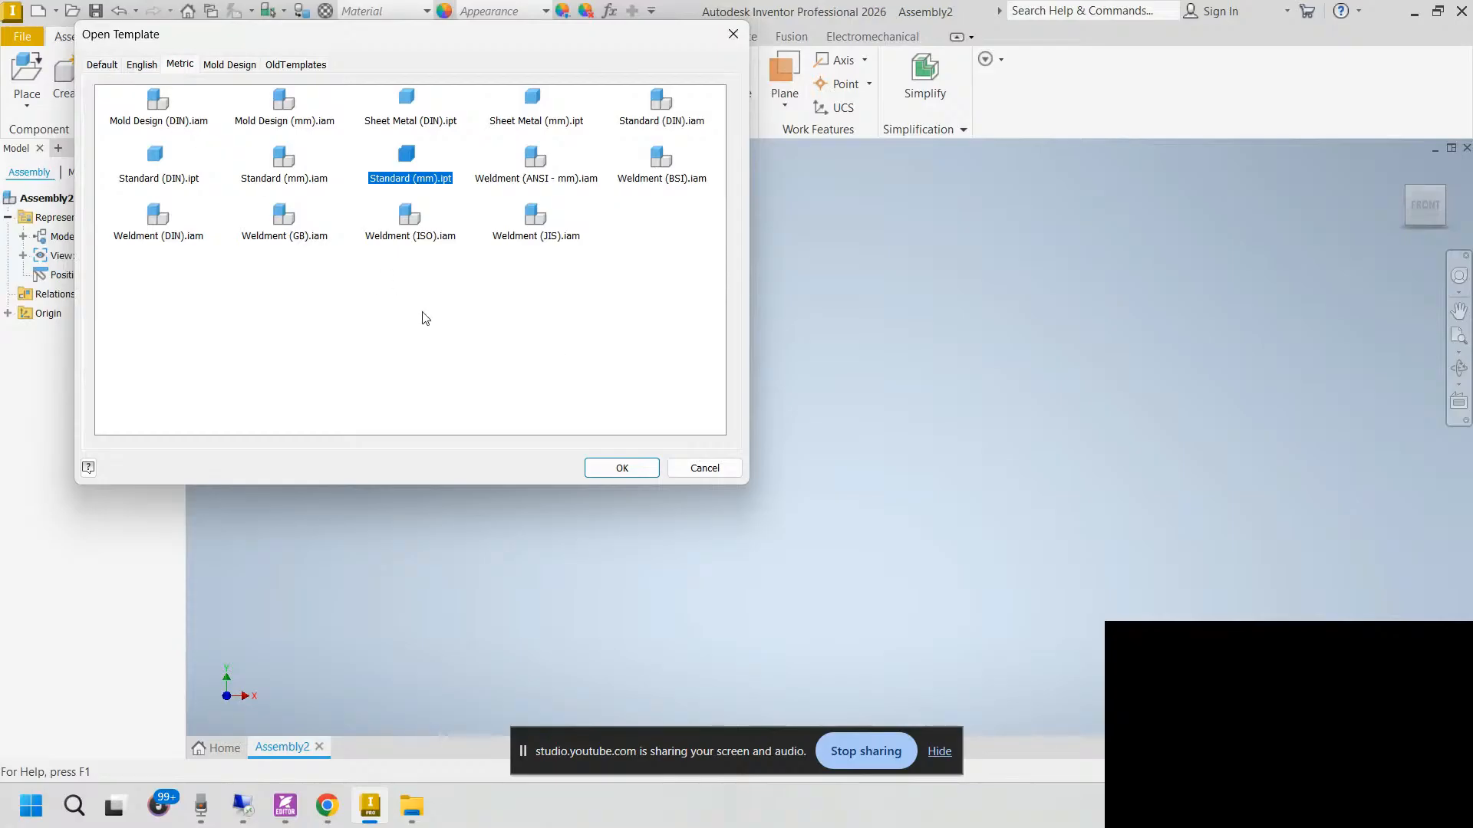
{"action": "left_click", "coordinate": [620, 468]}
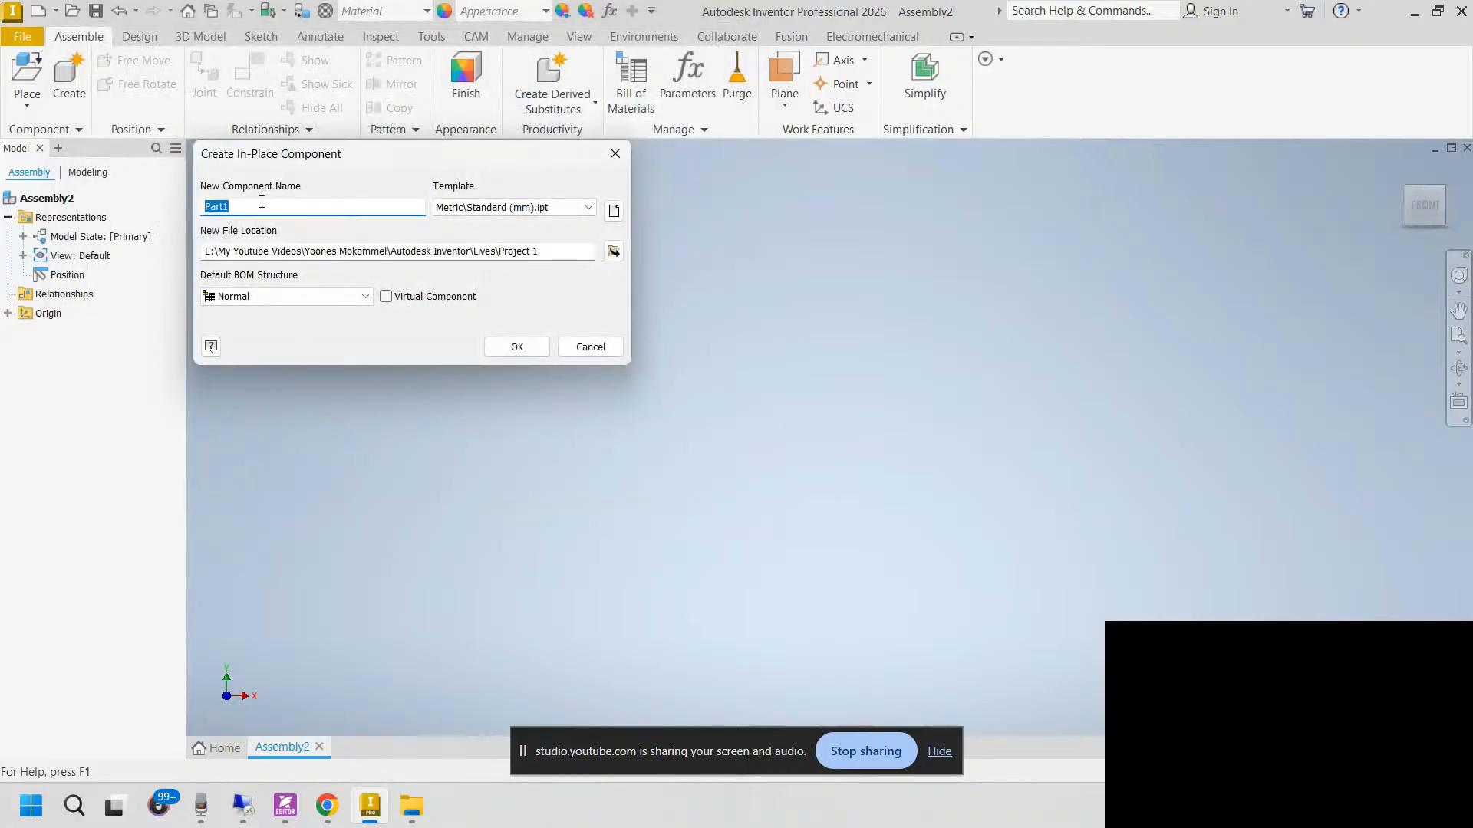
{"action": "type", "text": "Pressing Plate"}
Step: Check the Project 1 folder in File Explorer and the SBB0021.pdf parts list in Foxit, and return to Inventor
{"action": "left_click", "coordinate": [410, 821]}
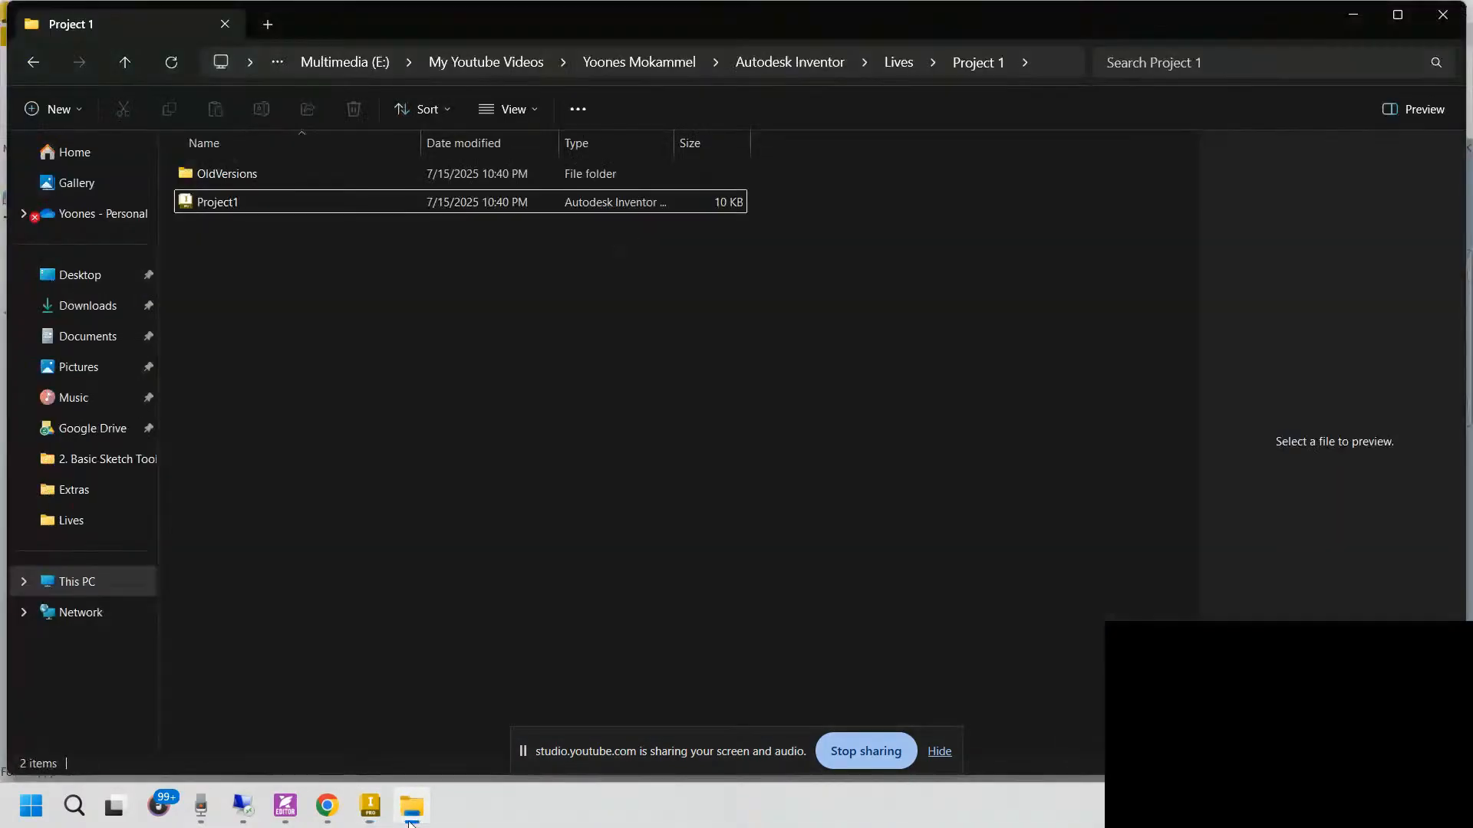
{"action": "left_click", "coordinate": [412, 809]}
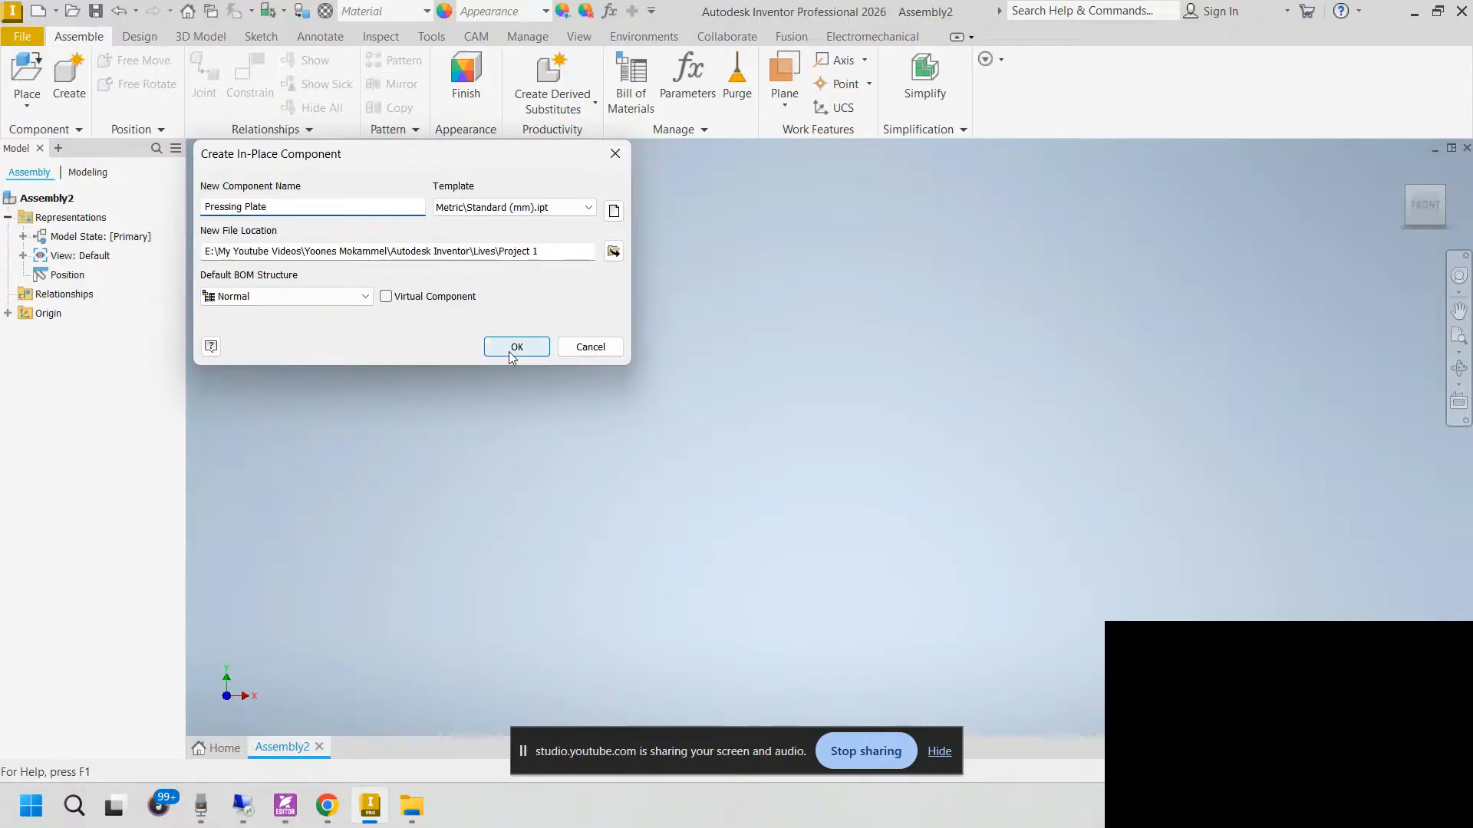
{"action": "left_click", "coordinate": [300, 807]}
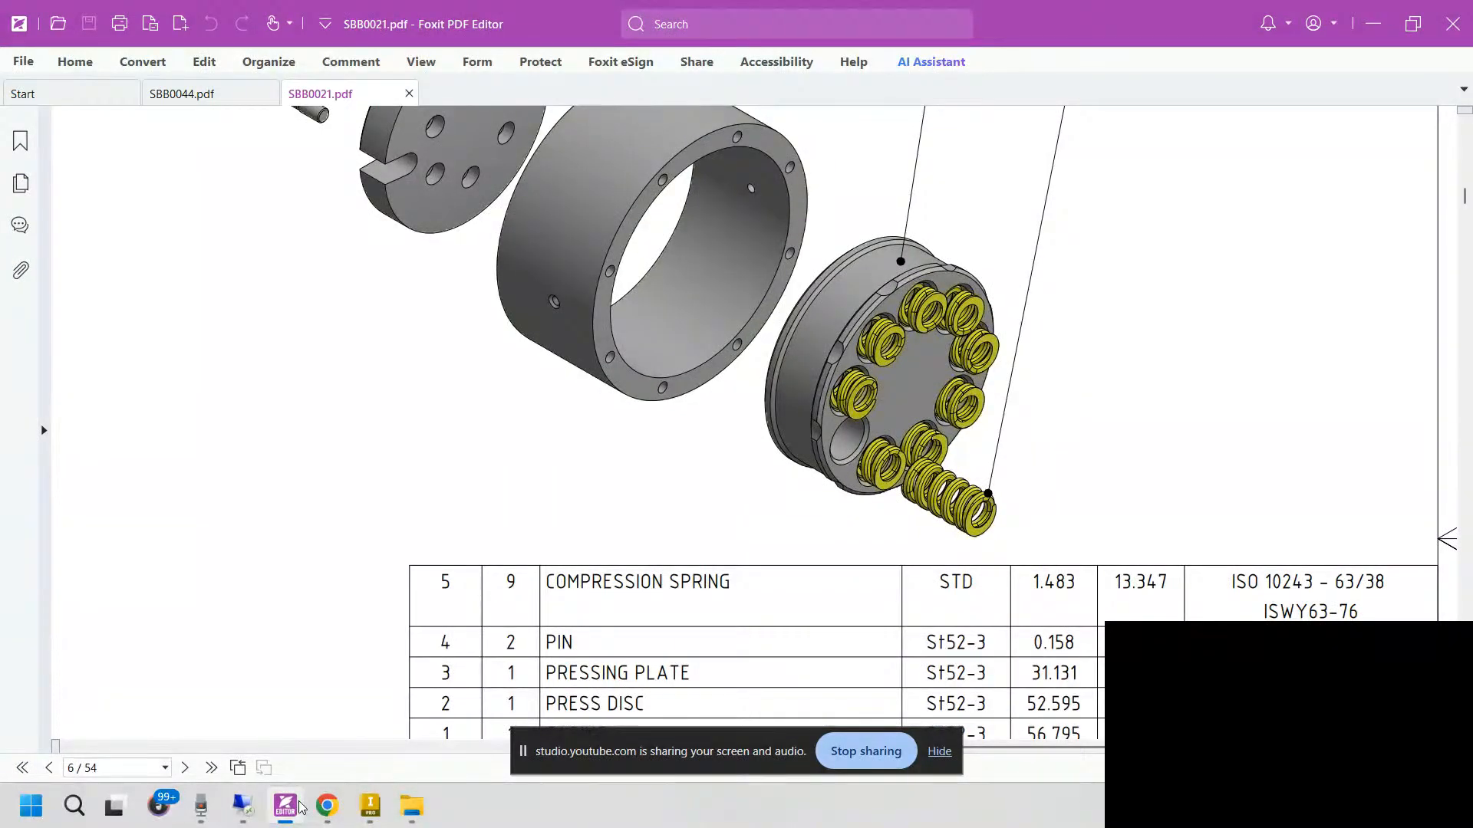
{"action": "left_click", "coordinate": [285, 806]}
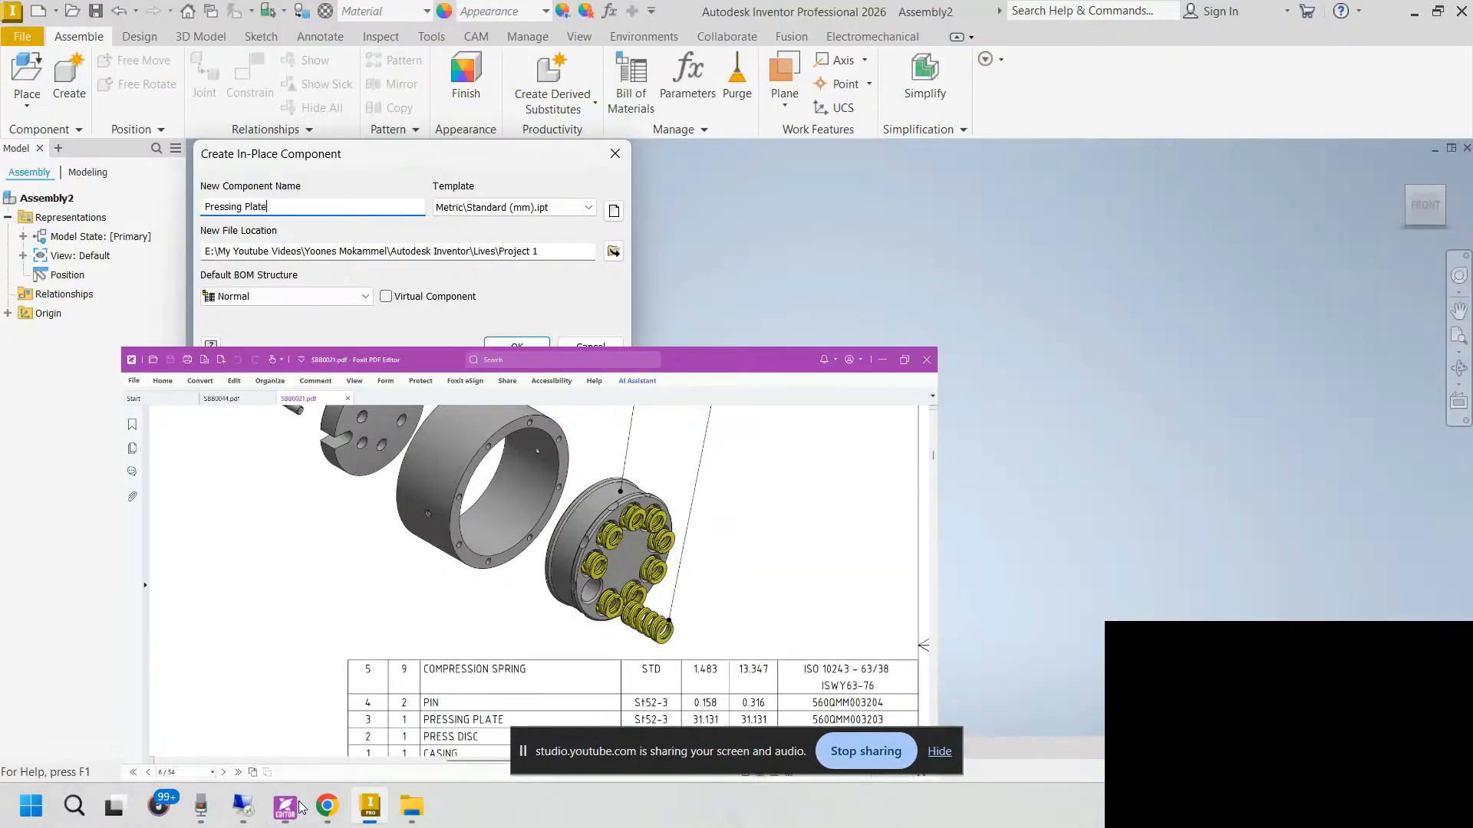
Step: Create the Pressing Plate component and position it at the assembly origin's Center Point
{"action": "left_click", "coordinate": [518, 343]}
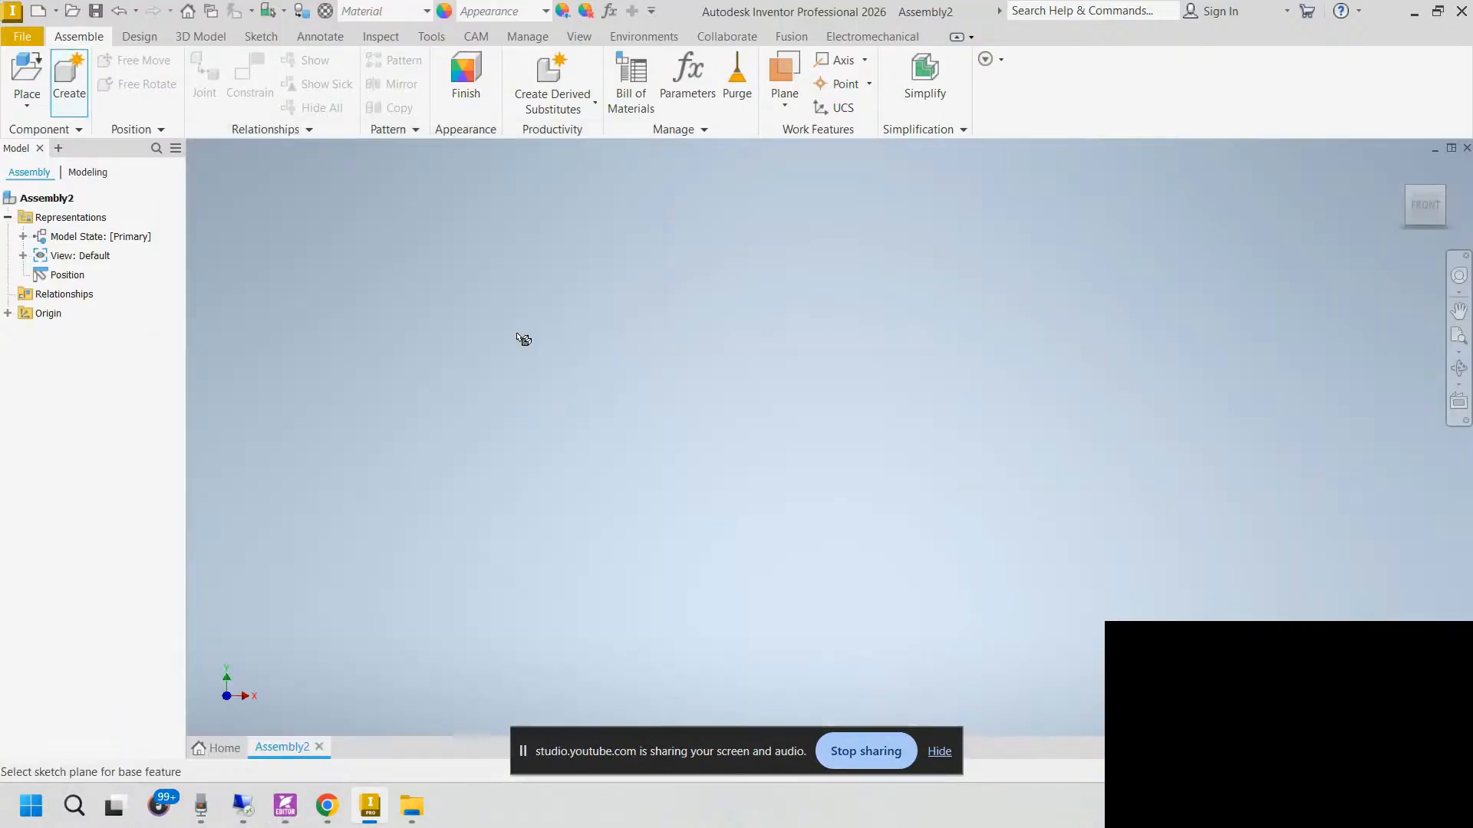
{"action": "left_click", "coordinate": [10, 314]}
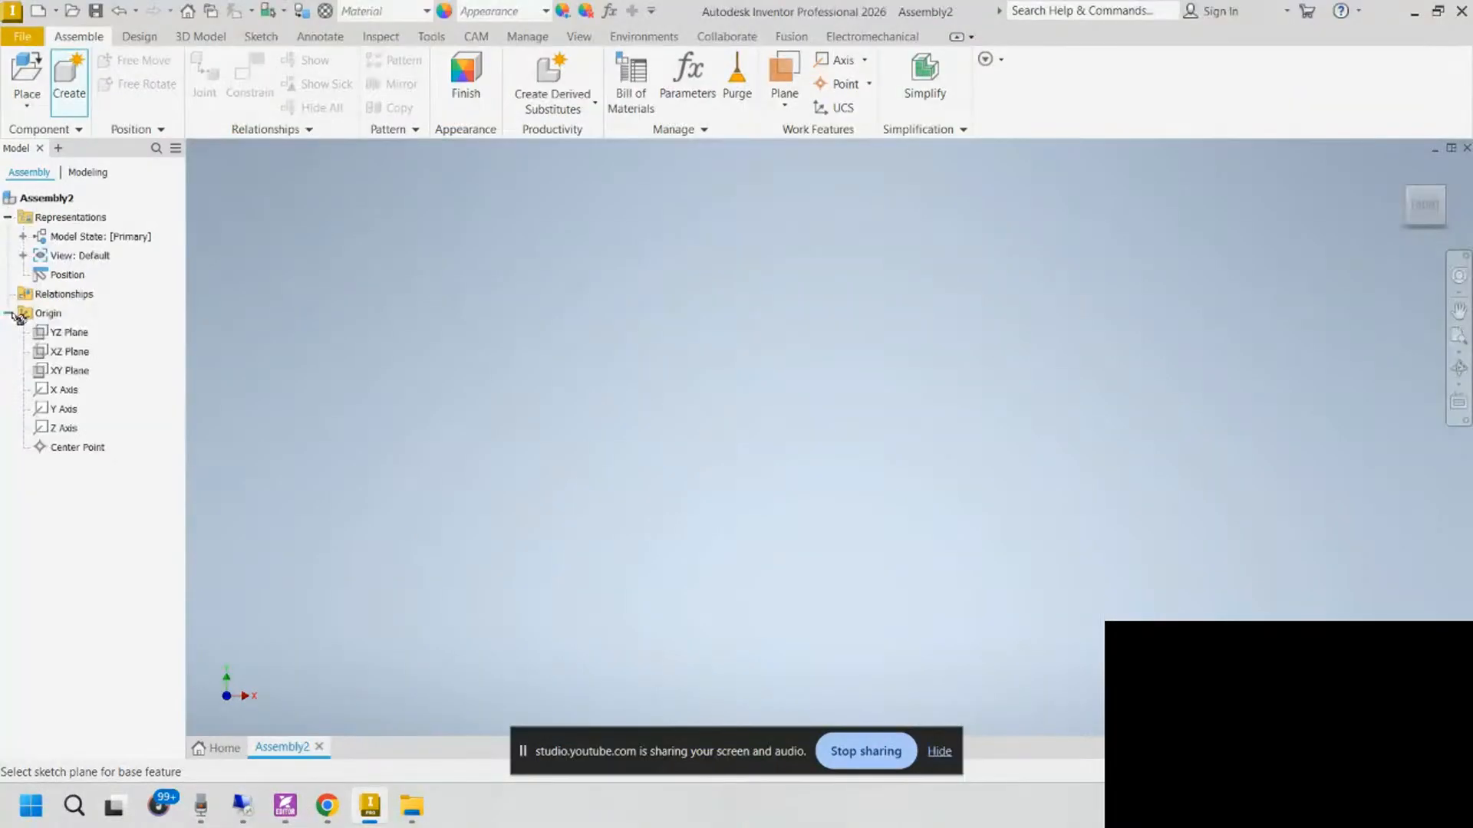
{"action": "left_click", "coordinate": [64, 453]}
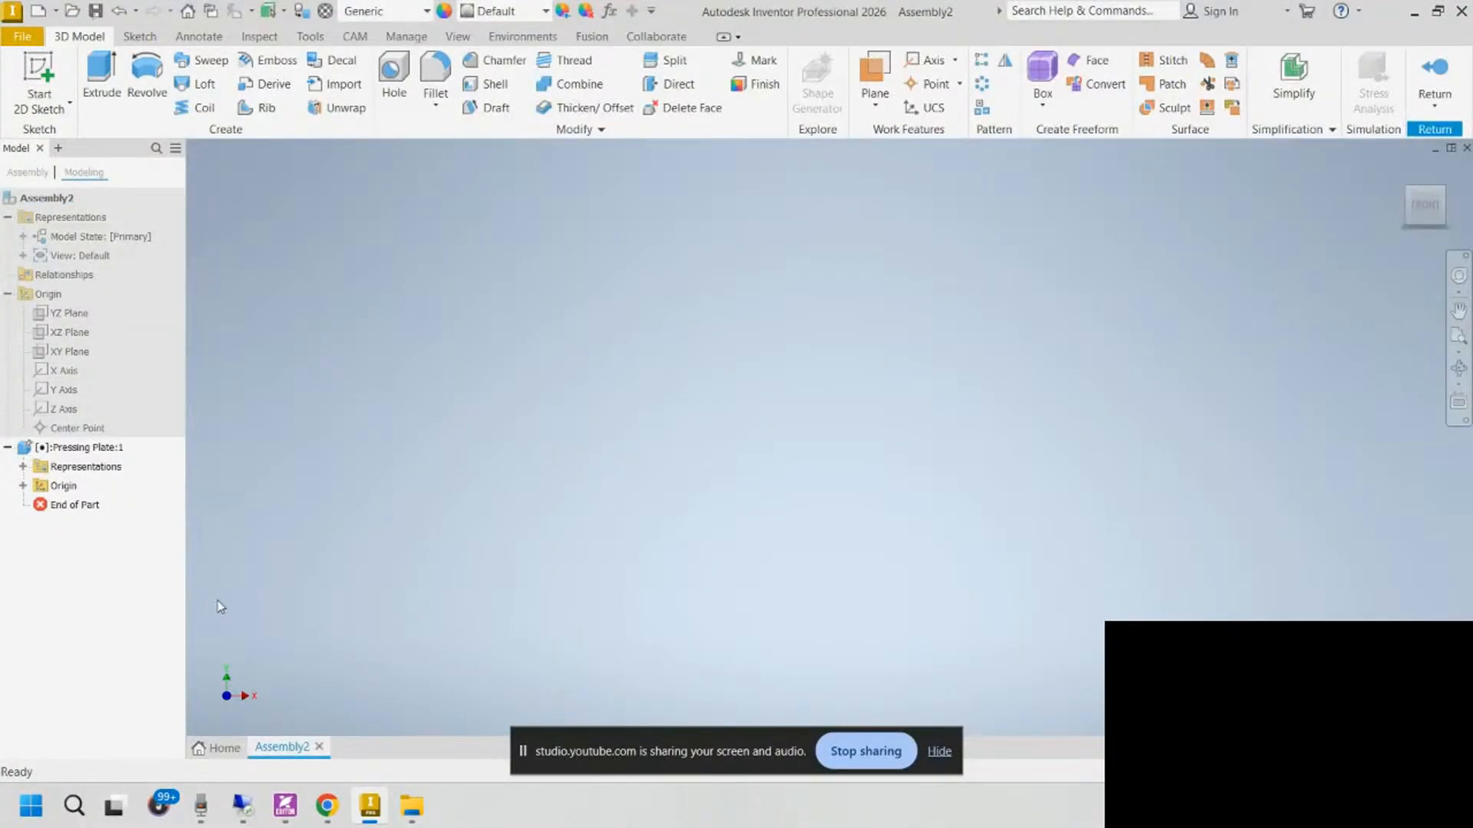
Step: Check the Project 1 folder in File Explorer for the Pressing Plate part file and return to Inventor
{"action": "mouse_move", "coordinate": [411, 806]}
{"action": "left_click", "coordinate": [402, 746]}
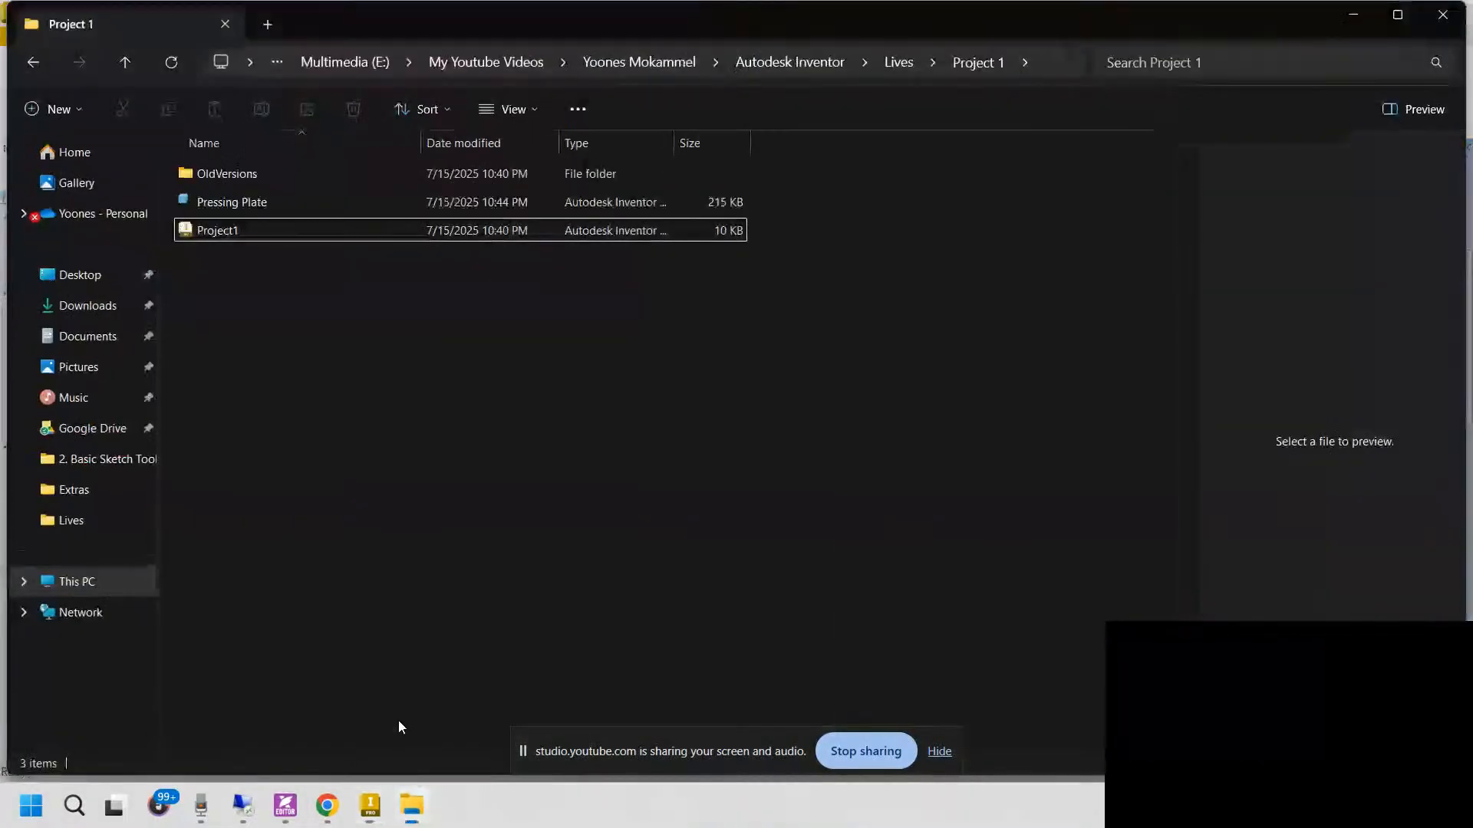
{"action": "left_click", "coordinate": [408, 821]}
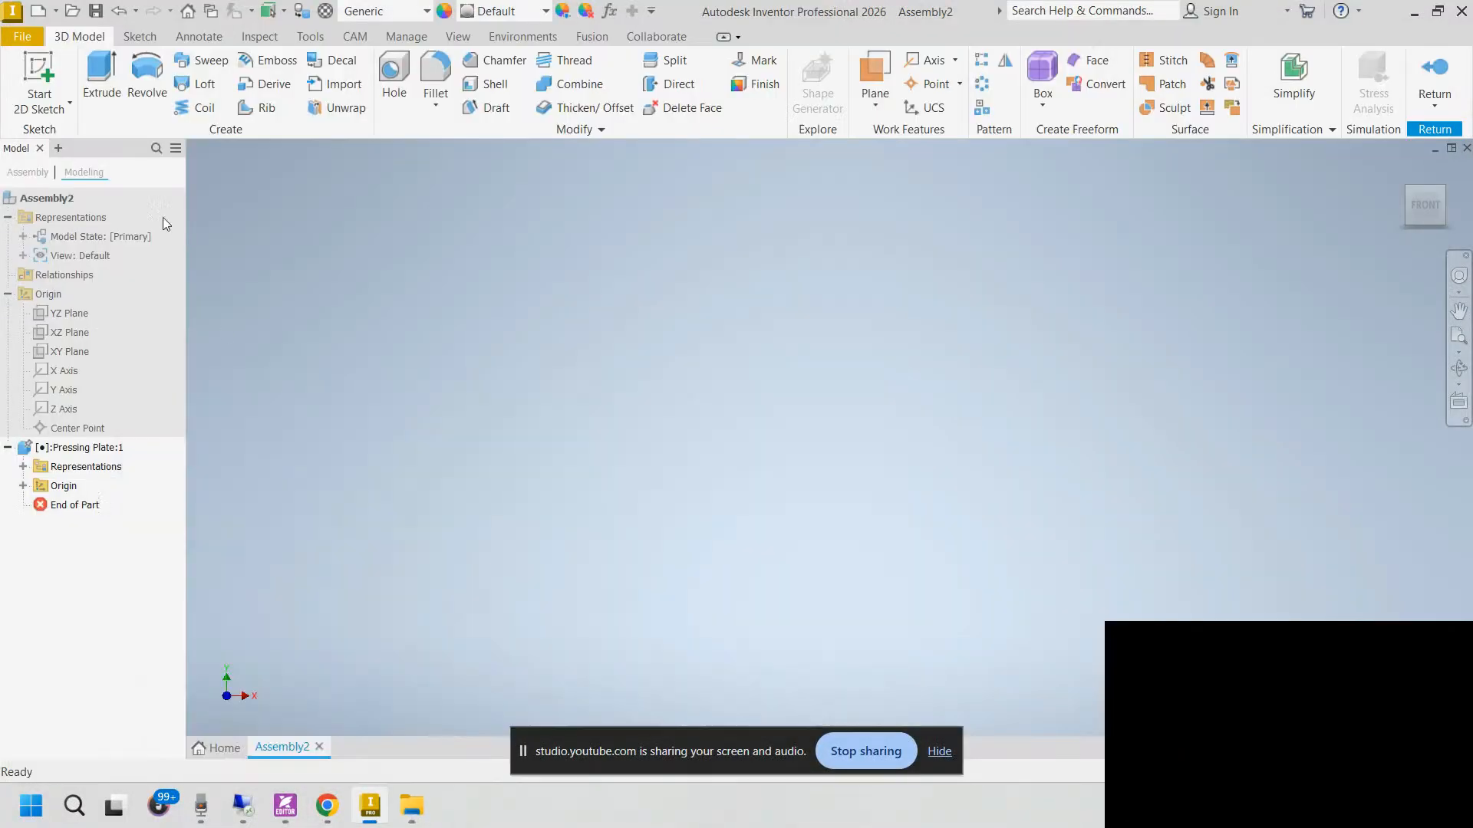
Step: Leave in-place editing of the Pressing Plate part and select the top-level assembly
{"action": "left_click", "coordinate": [1434, 73]}
{"action": "left_click", "coordinate": [40, 200]}
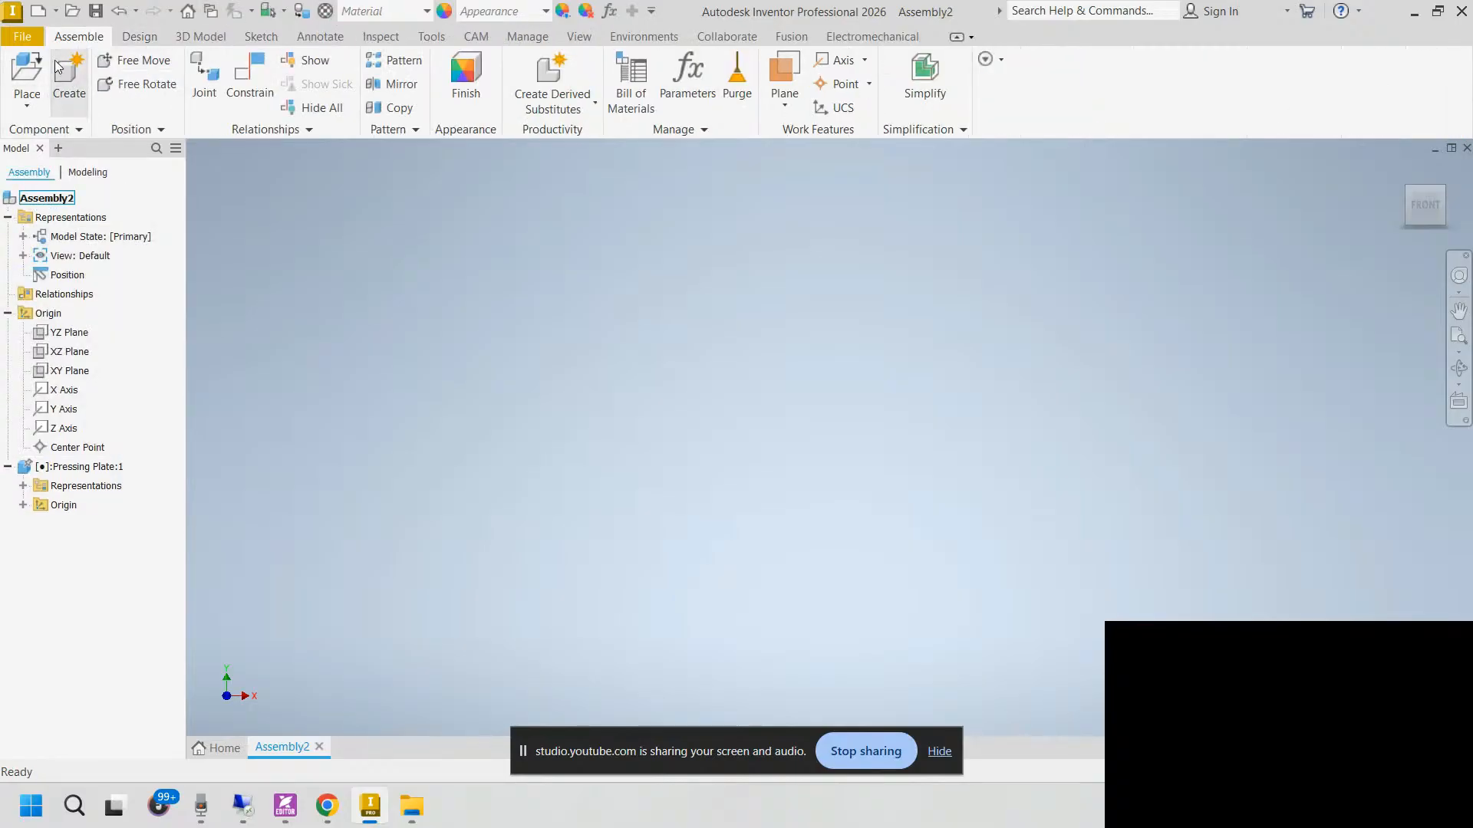
Step: Save the assembly as Sealing Cylinder in the Project 1 folder, taking the name from the SBB0021.pdf drawing title in Foxit
{"action": "left_click", "coordinate": [96, 11]}
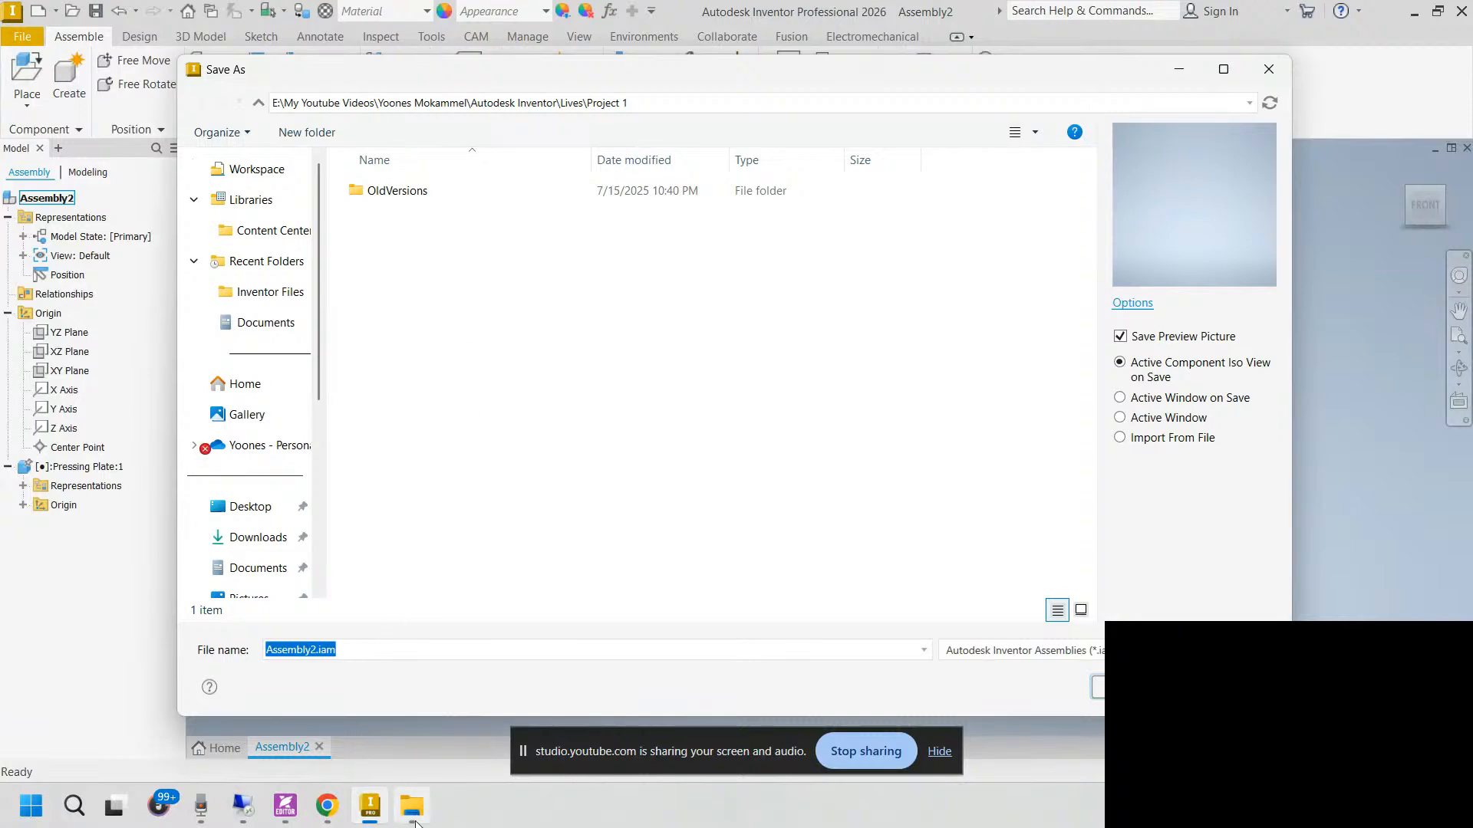
{"action": "left_click", "coordinate": [292, 813]}
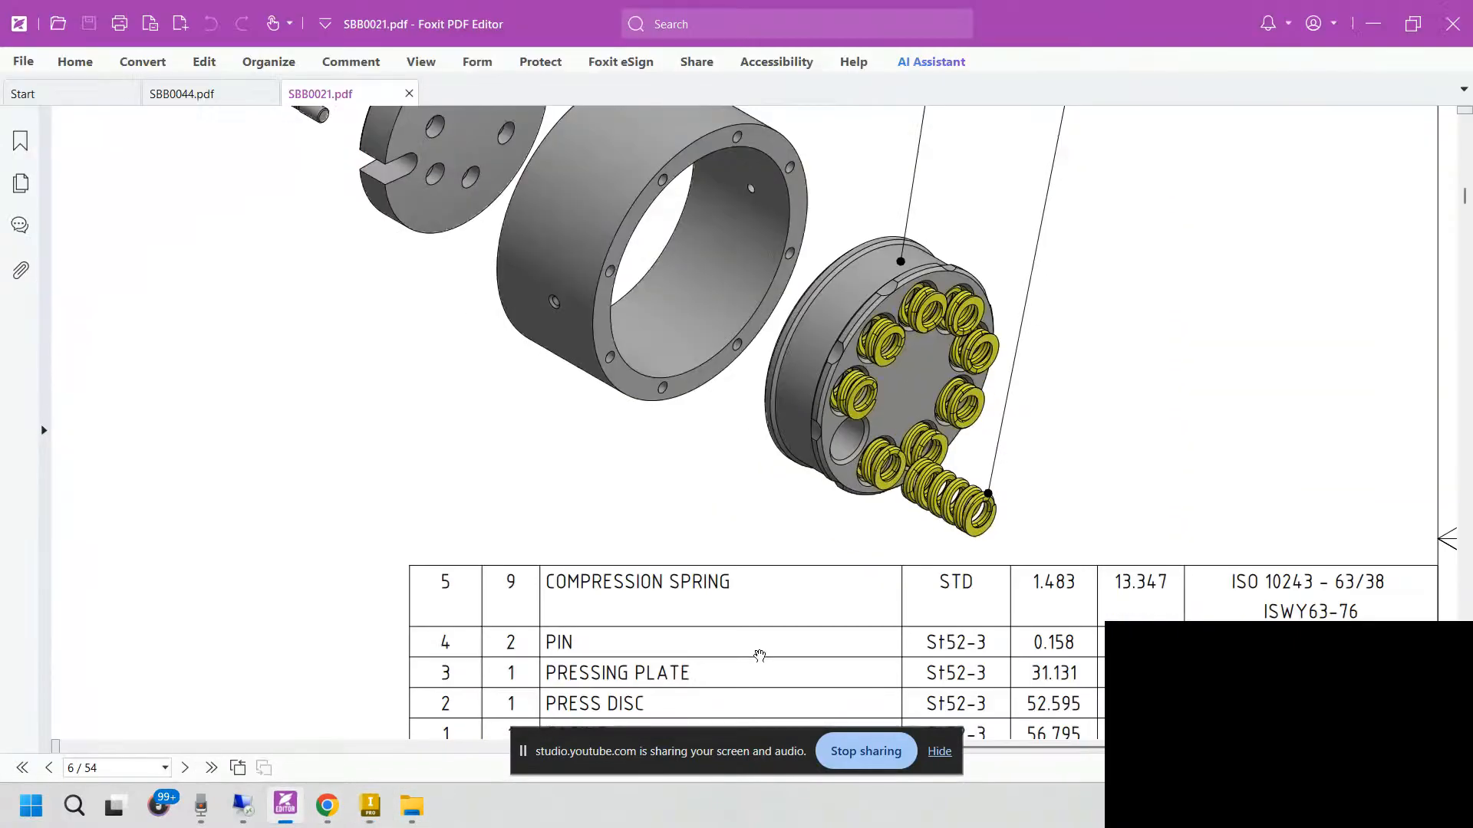
{"action": "scroll", "coordinate": [1207, 499], "scroll_direction": "down", "scroll_amount": 5}
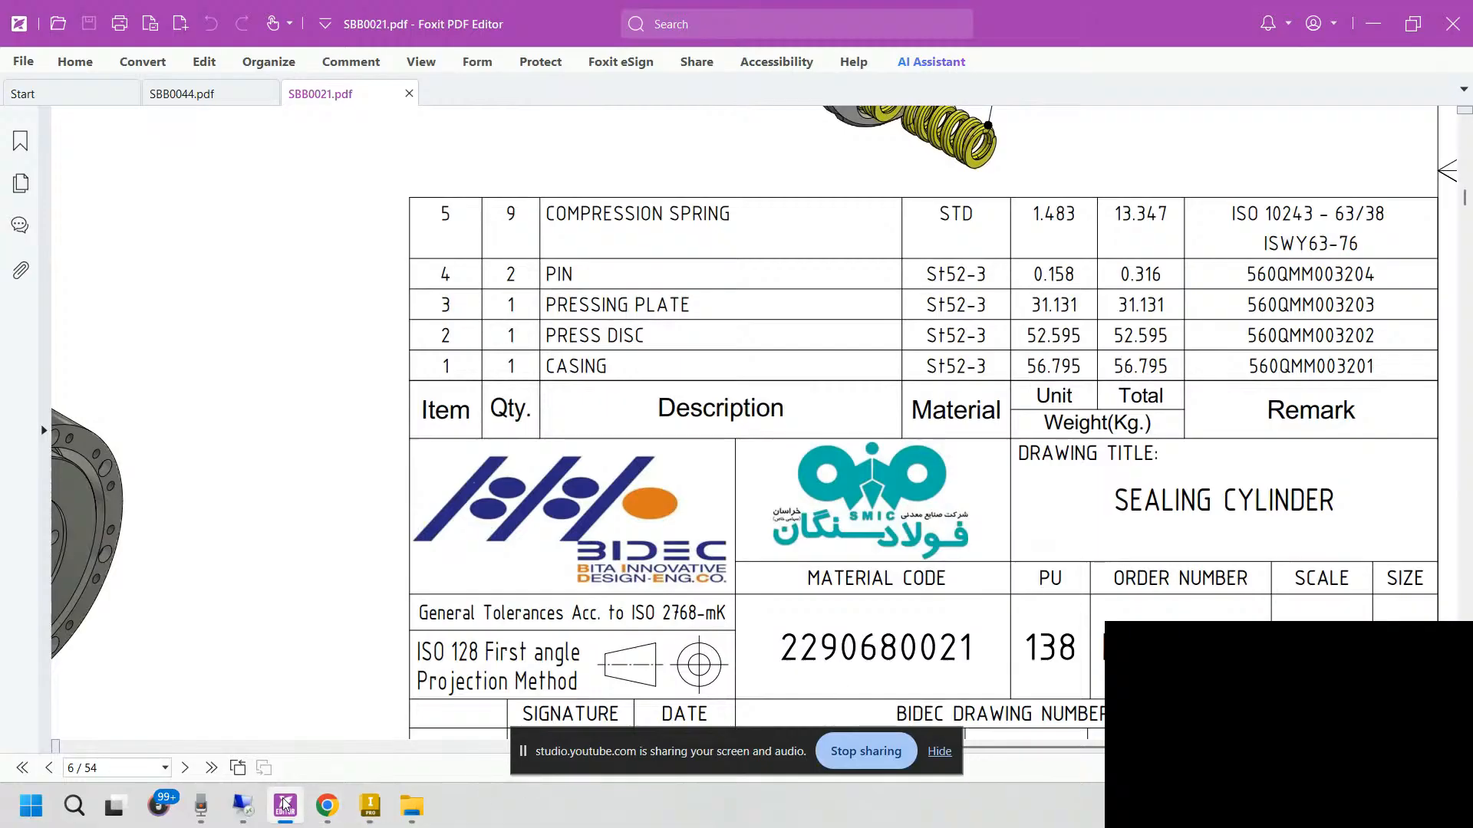
{"action": "left_click", "coordinate": [370, 806]}
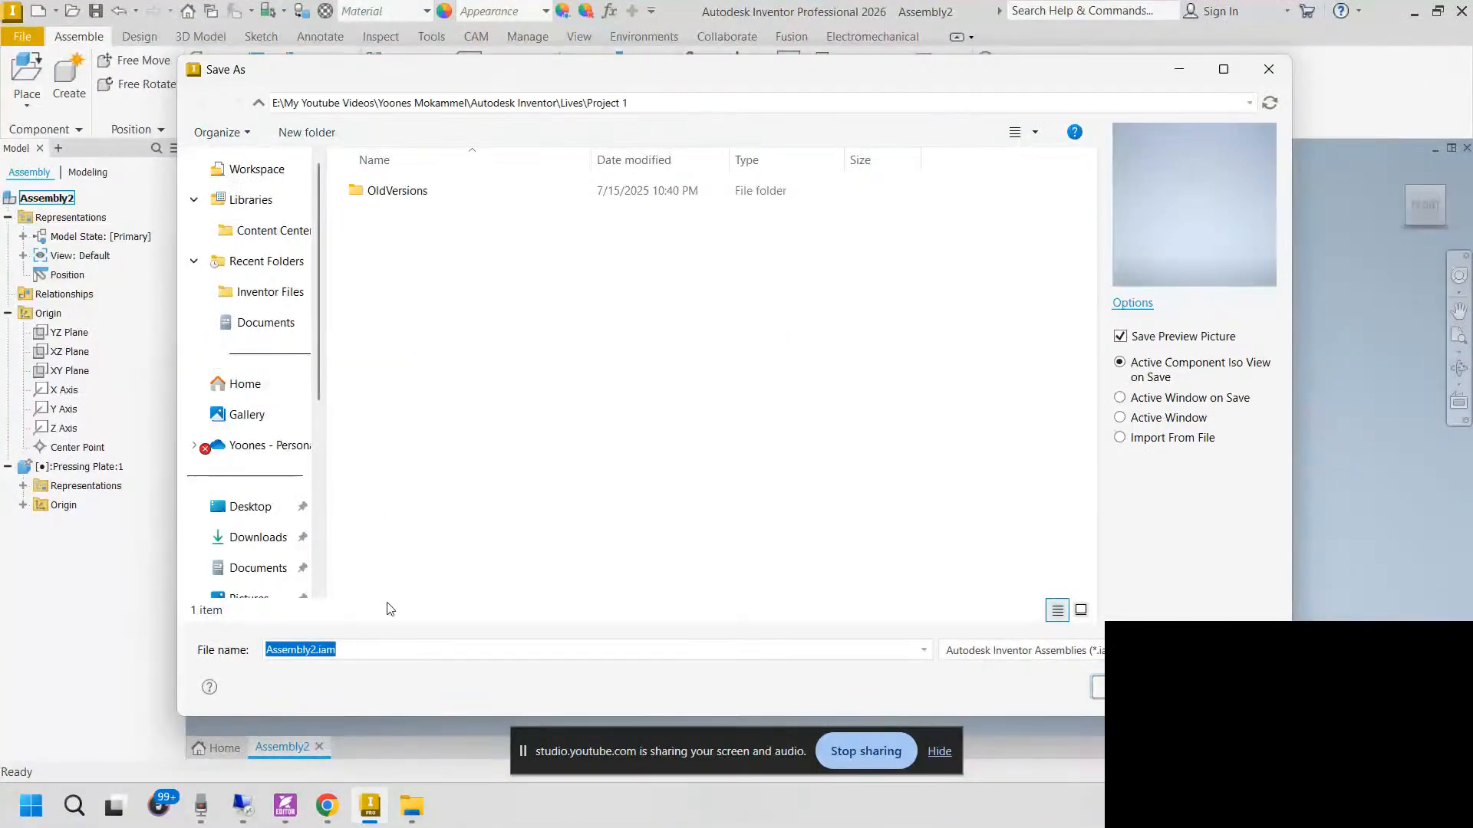
{"action": "type", "text": "Seal"}
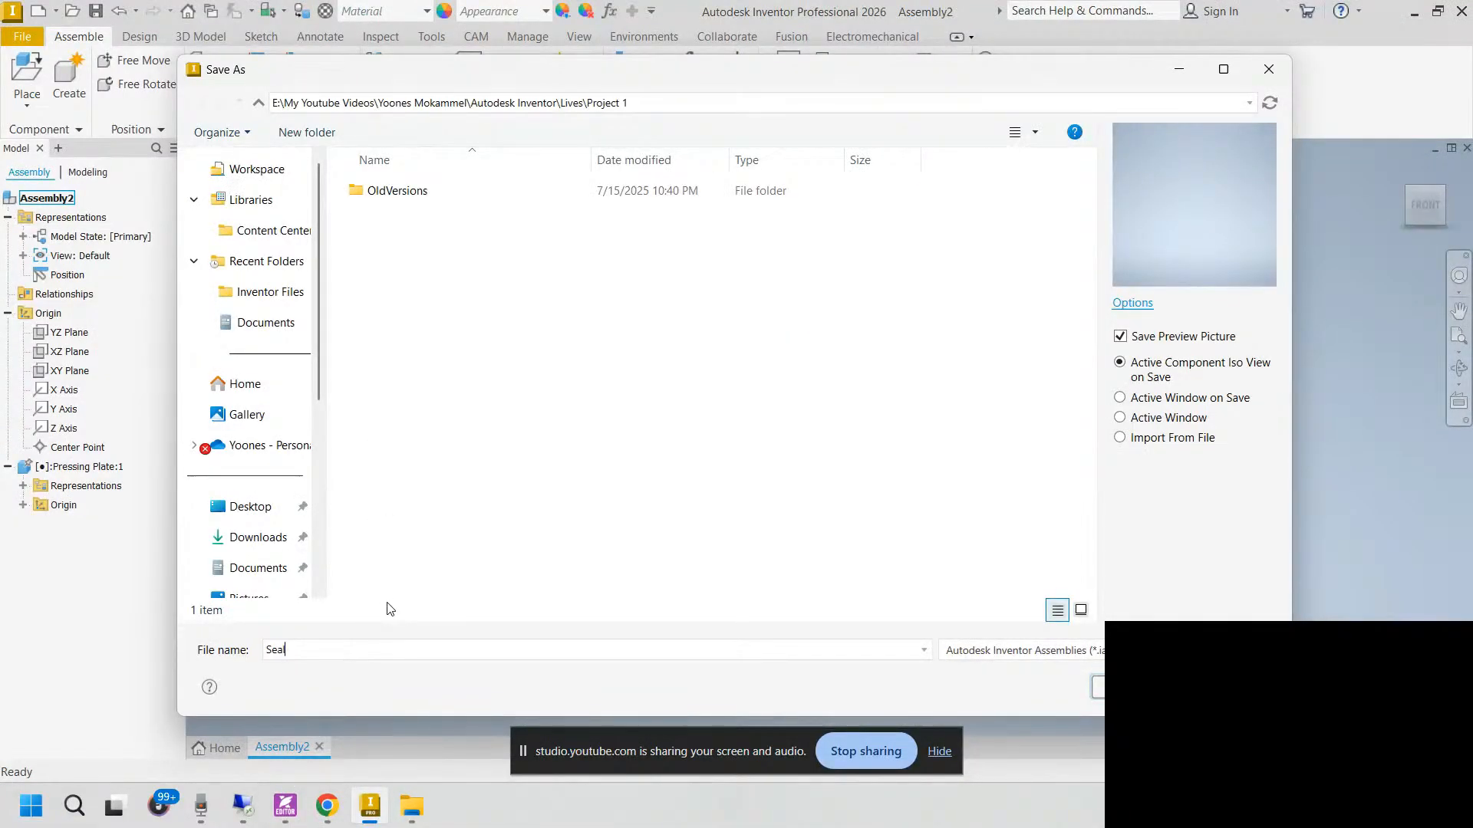
{"action": "type", "text": "ing Cylinder"}
{"action": "key", "text": "Return"}
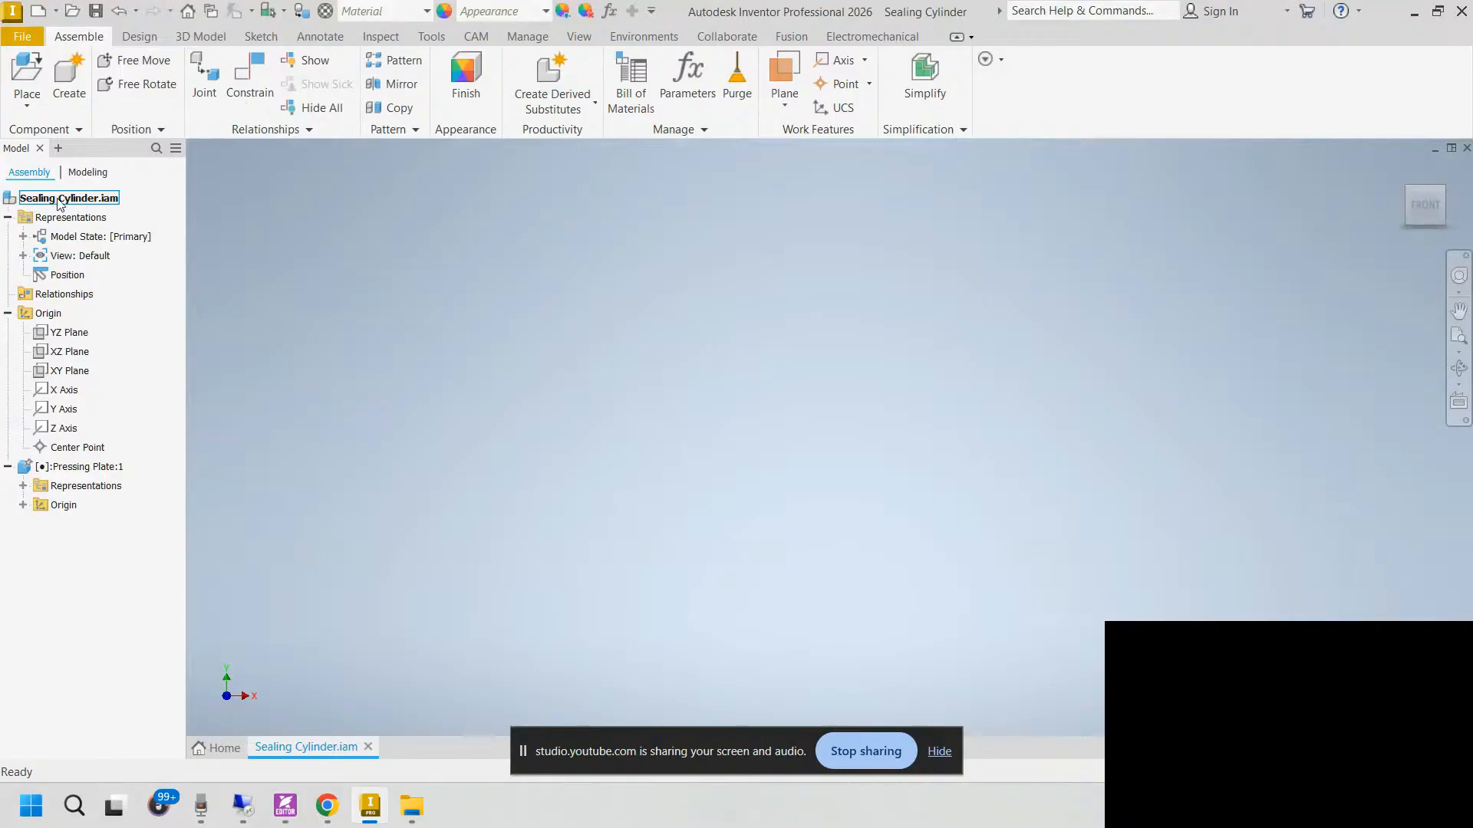
Step: Open the Pressing Plate component for in-place editing and start a 2D sketch on its XY plane
{"action": "left_click", "coordinate": [69, 469]}
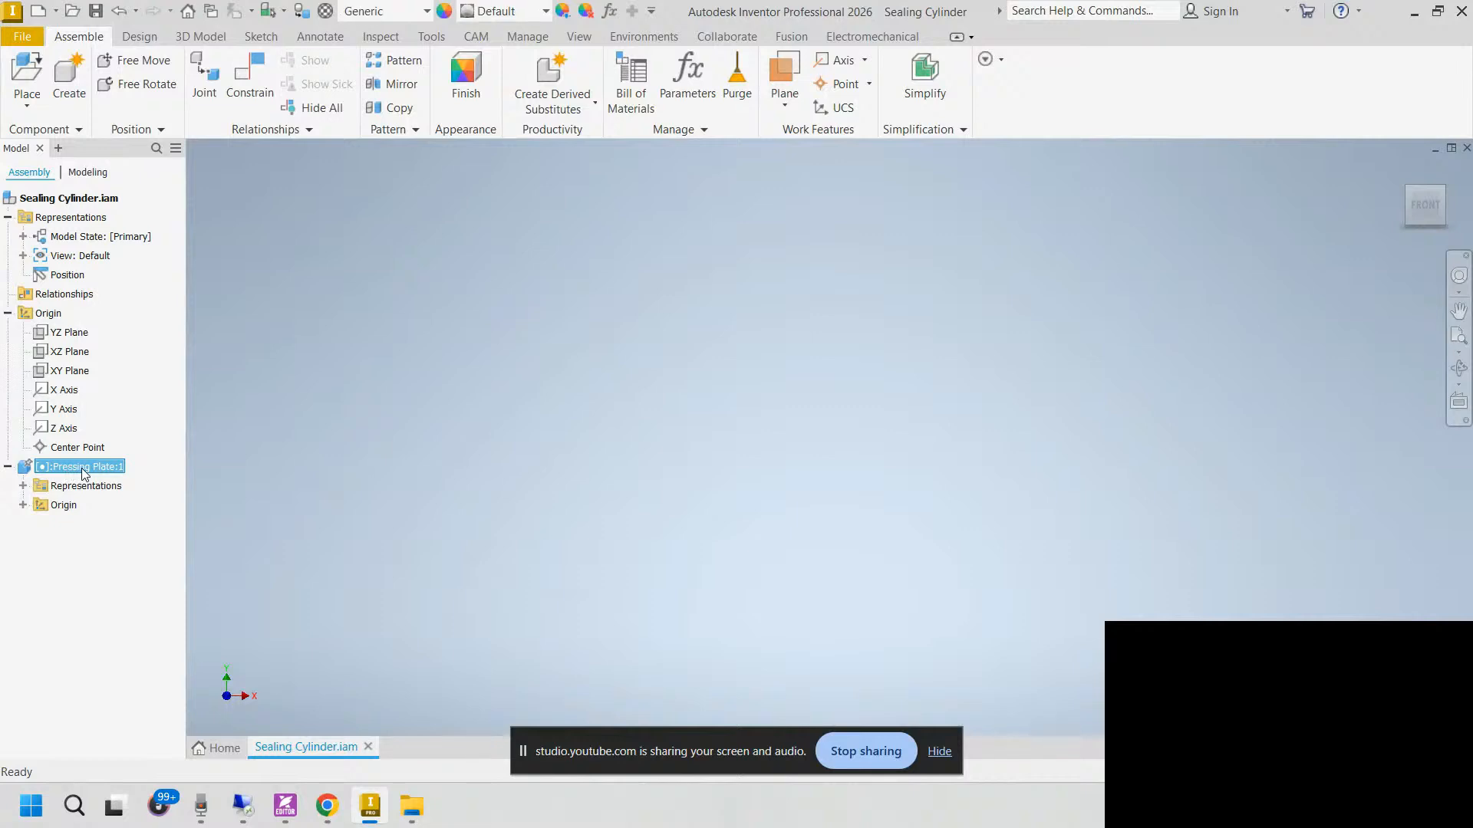
{"action": "double_click", "coordinate": [33, 470]}
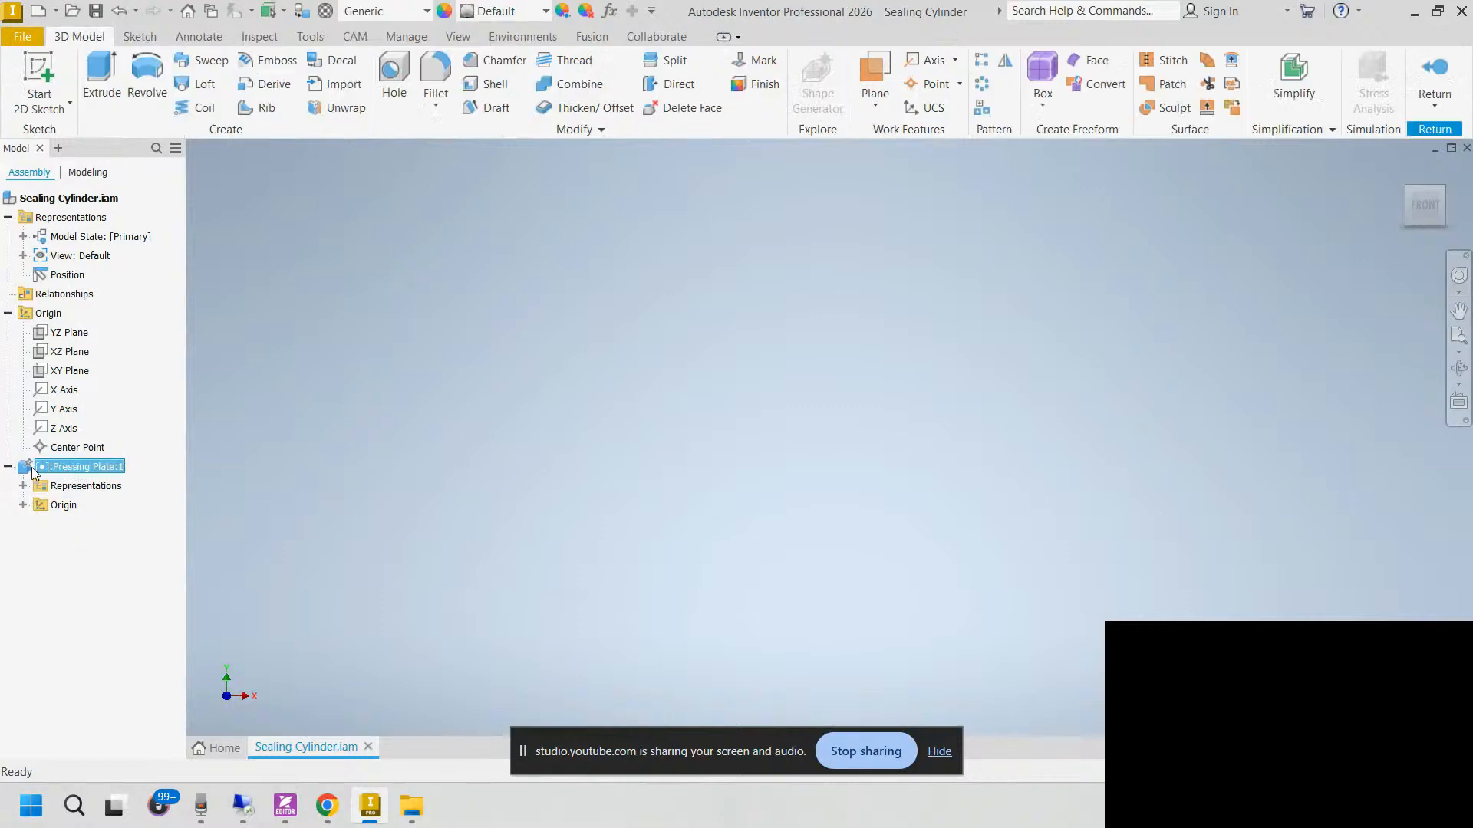
{"action": "left_click", "coordinate": [49, 62]}
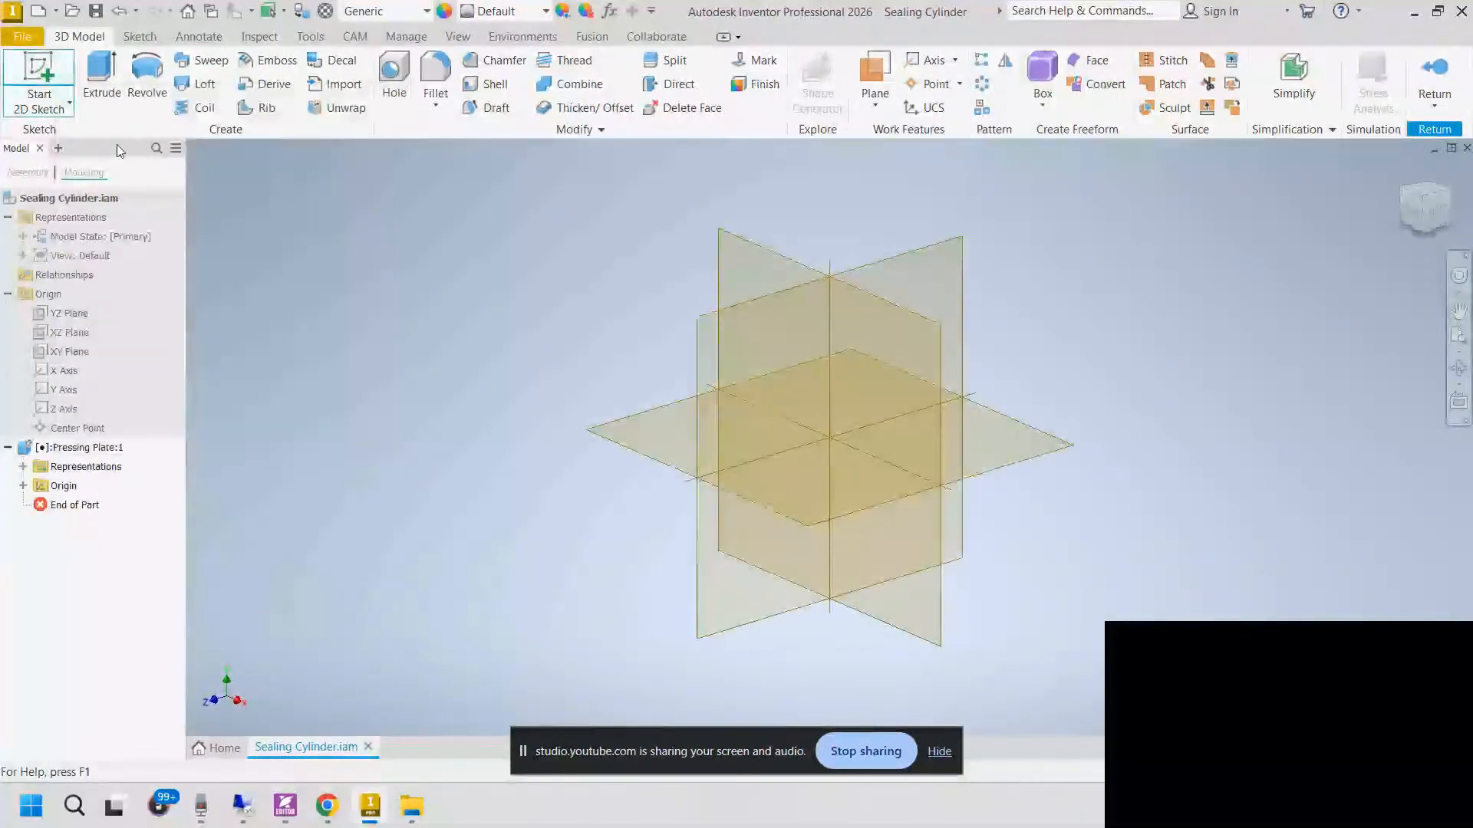
{"action": "left_click", "coordinate": [752, 263]}
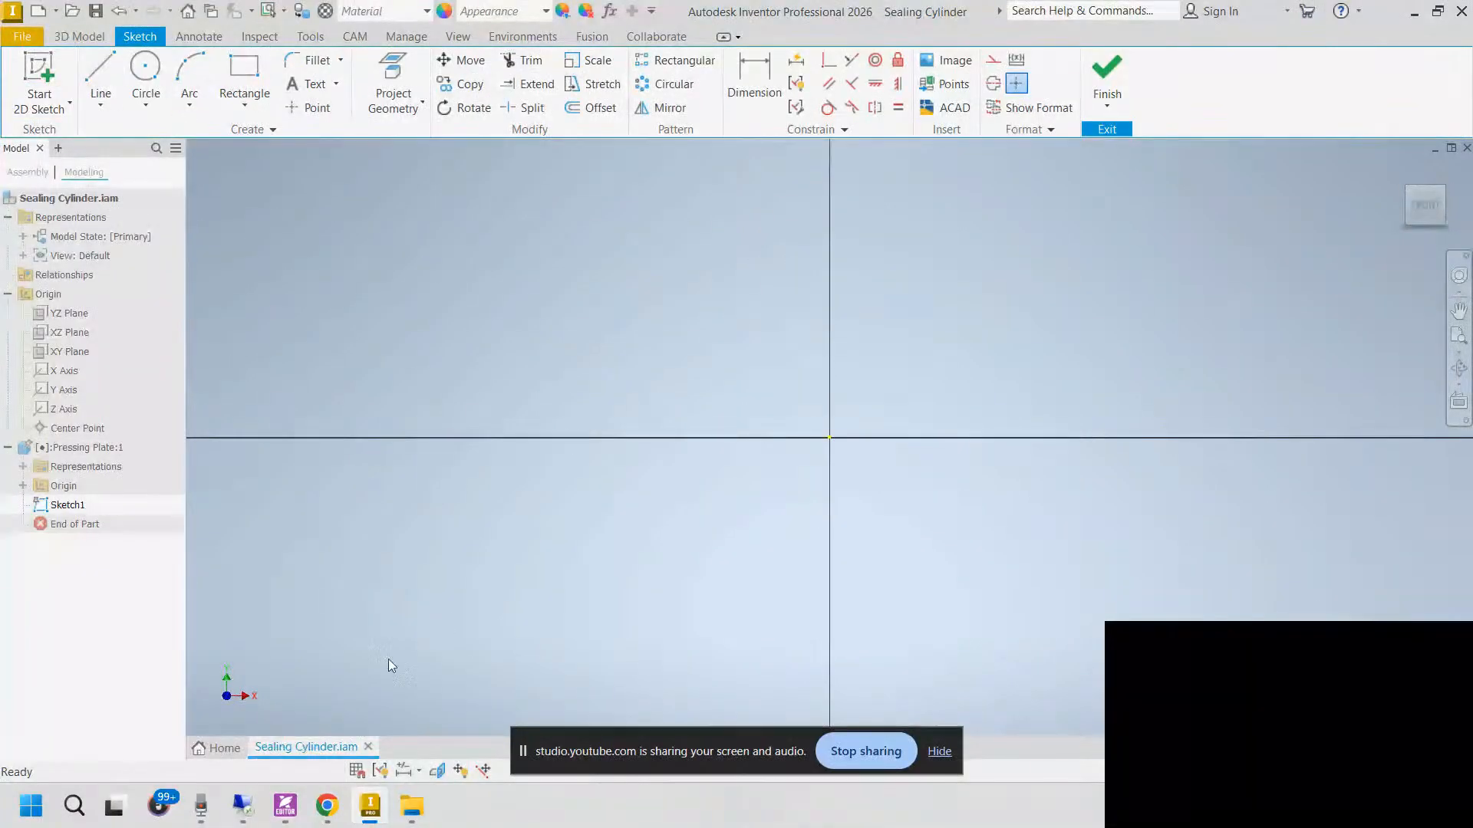
Step: Draw a 320 mm diameter circle centred on the sketch origin
{"action": "mouse_move", "coordinate": [286, 808]}
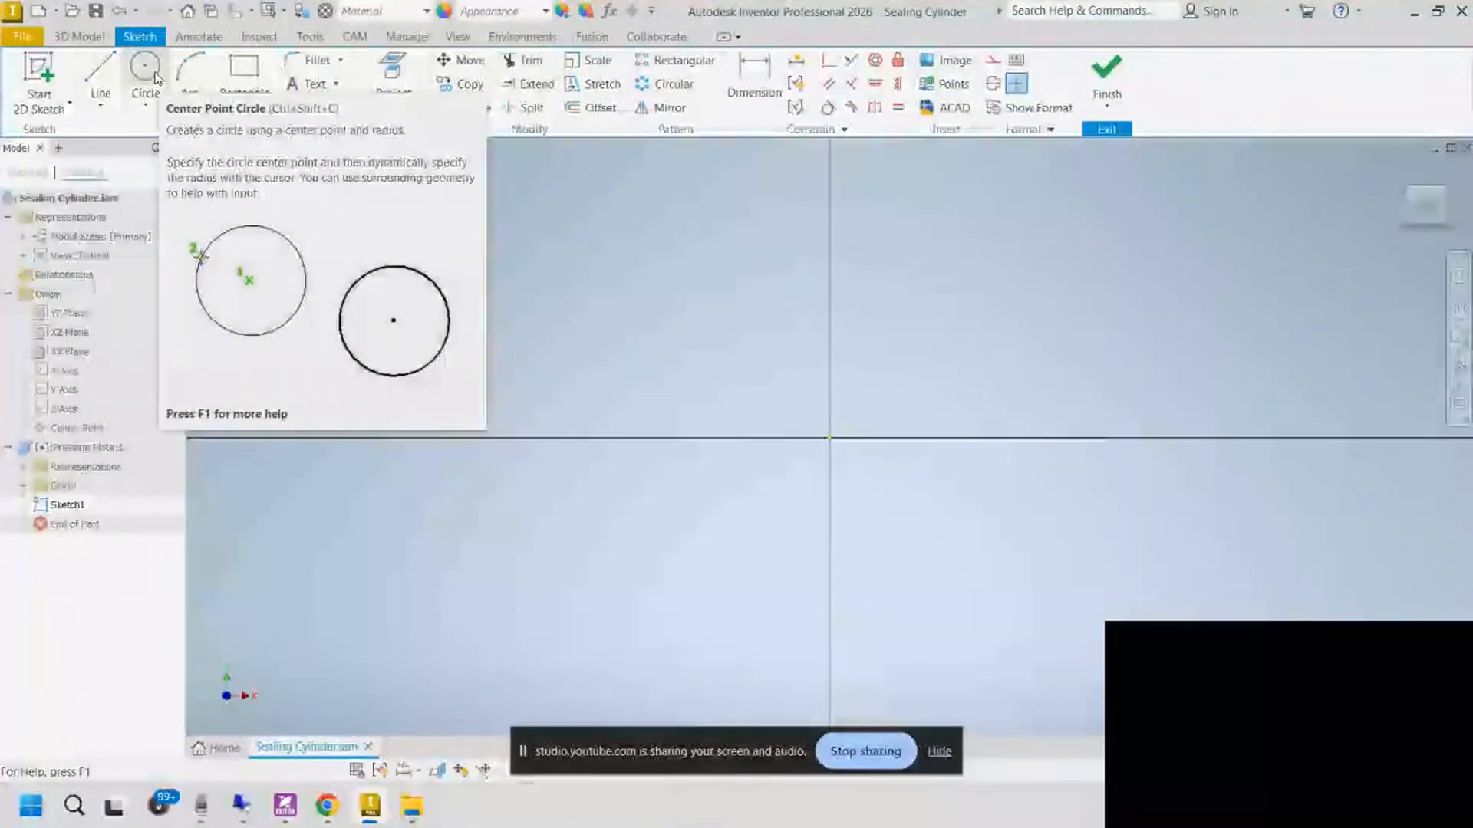
{"action": "left_click", "coordinate": [155, 76]}
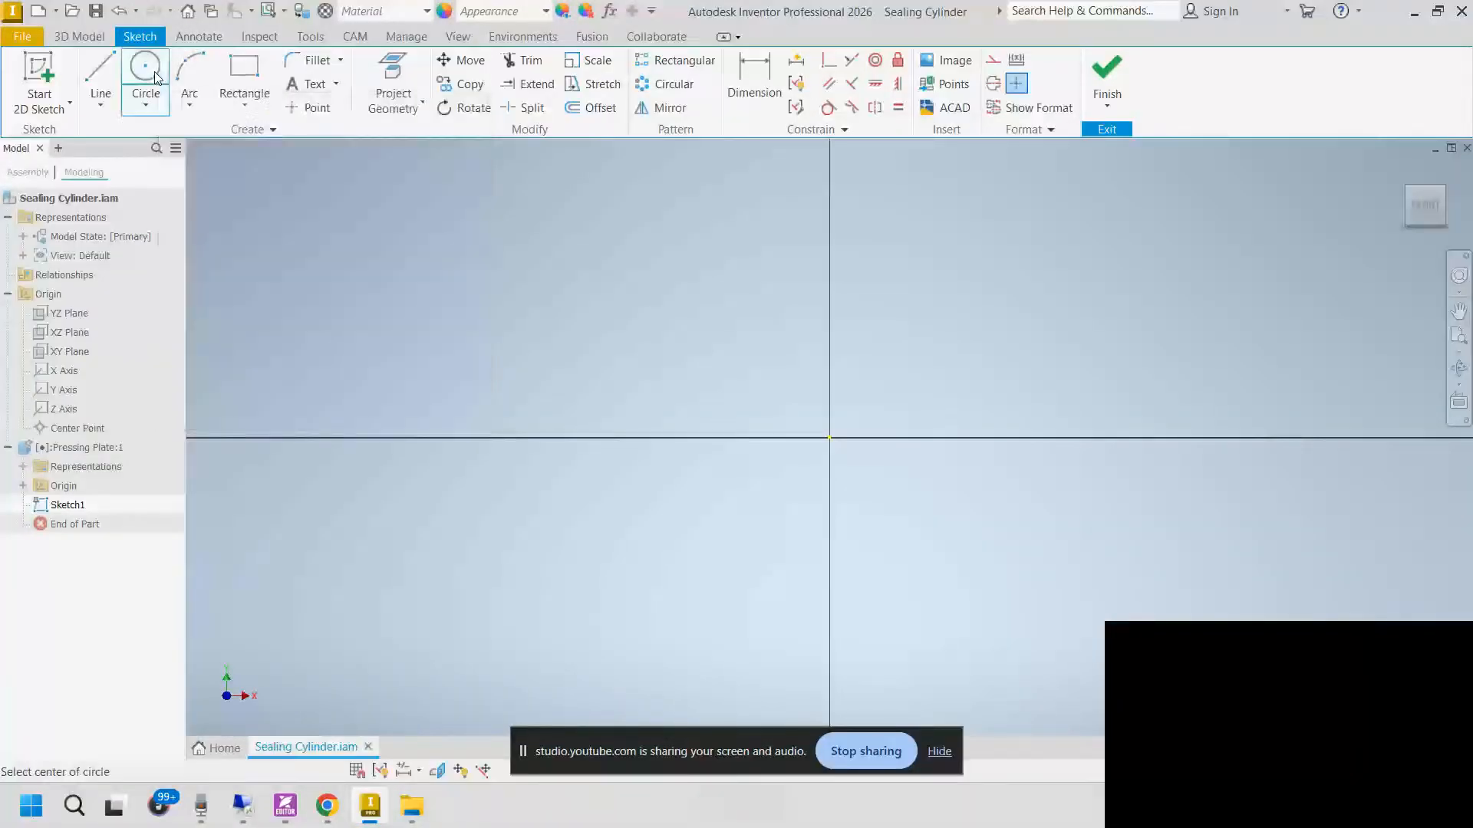
{"action": "left_click", "coordinate": [829, 438]}
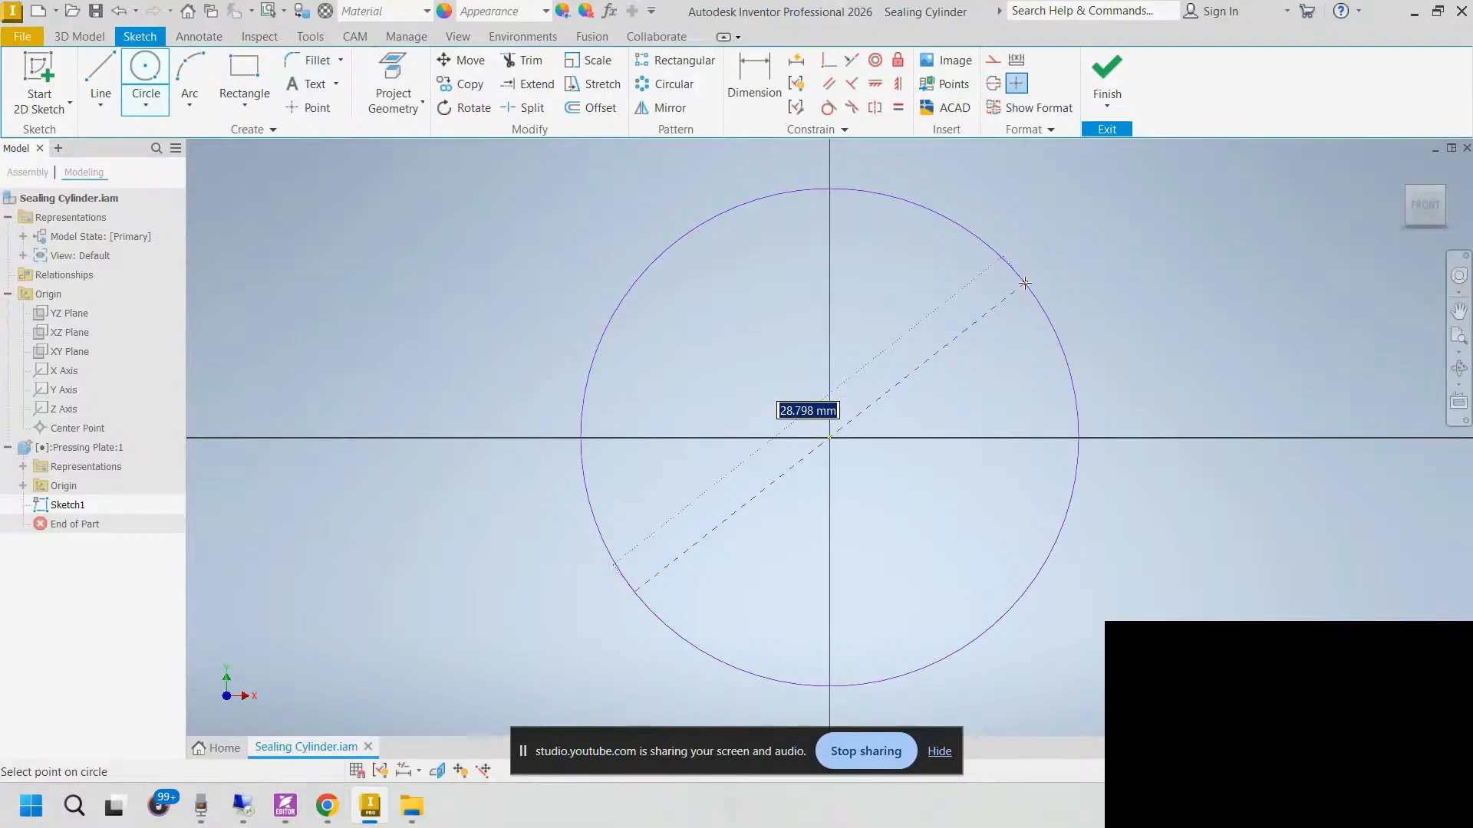
{"action": "type", "text": "320"}
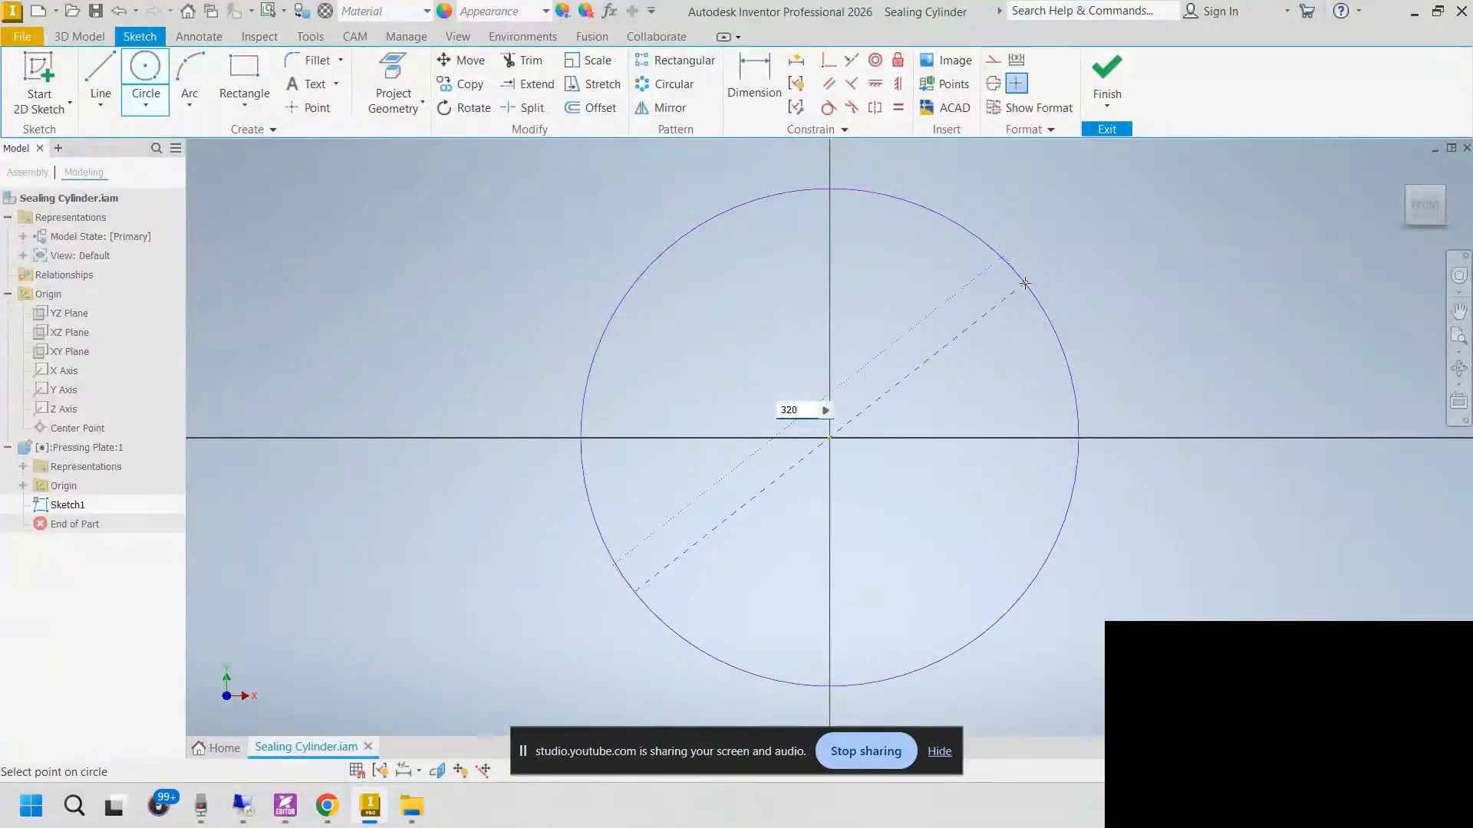
{"action": "key", "text": "Return"}
{"action": "scroll", "coordinate": [1024, 283], "scroll_direction": "up", "scroll_amount": 5}
{"action": "scroll", "coordinate": [1025, 283], "scroll_direction": "up", "scroll_amount": 5}
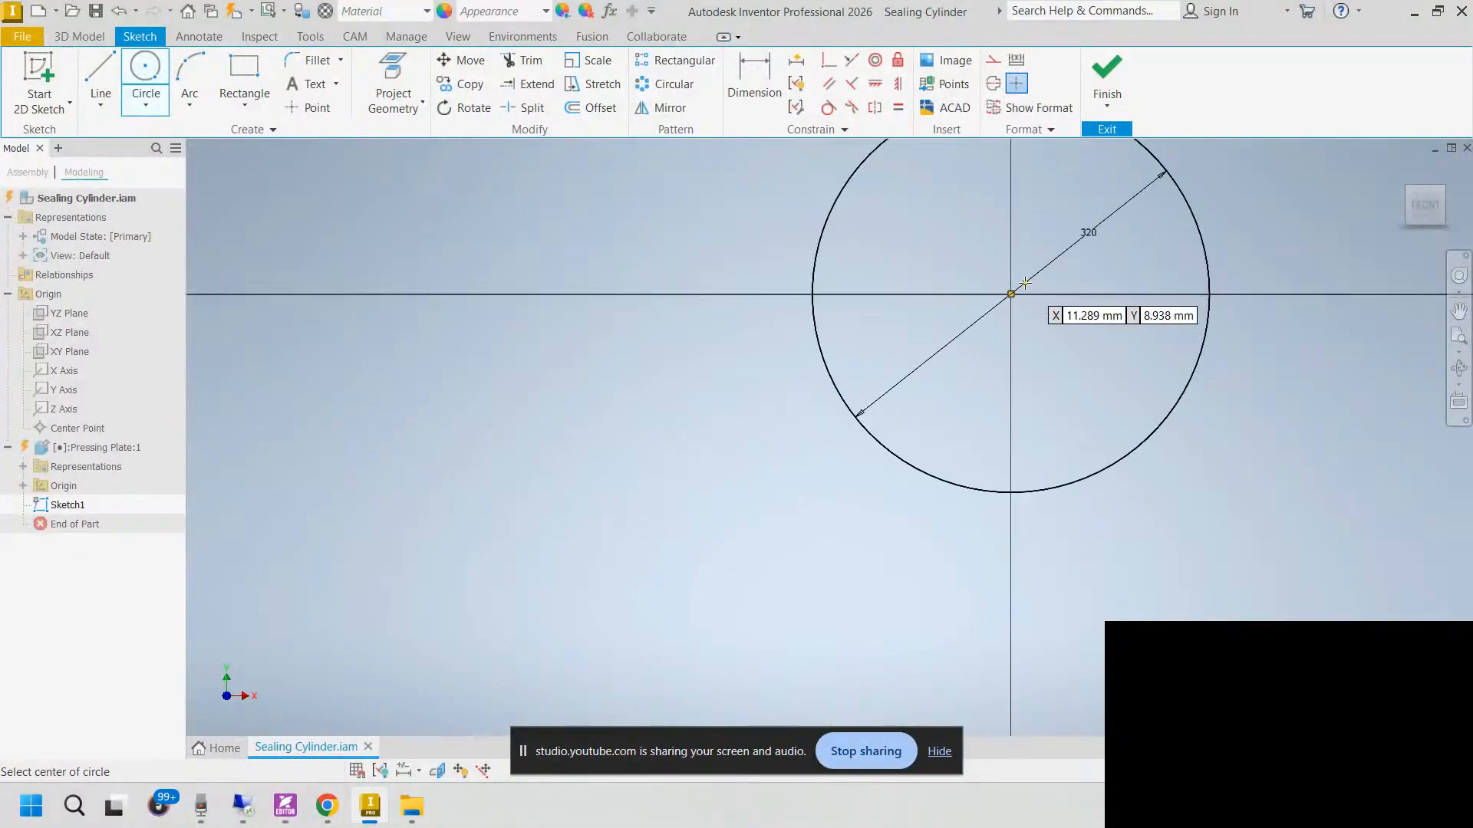
Step: Draw two small circles inside the 320 mm circle, centred on the horizontal axis either side of the origin, the left one about 33 mm
{"action": "scroll", "coordinate": [869, 303], "scroll_direction": "down", "scroll_amount": 2}
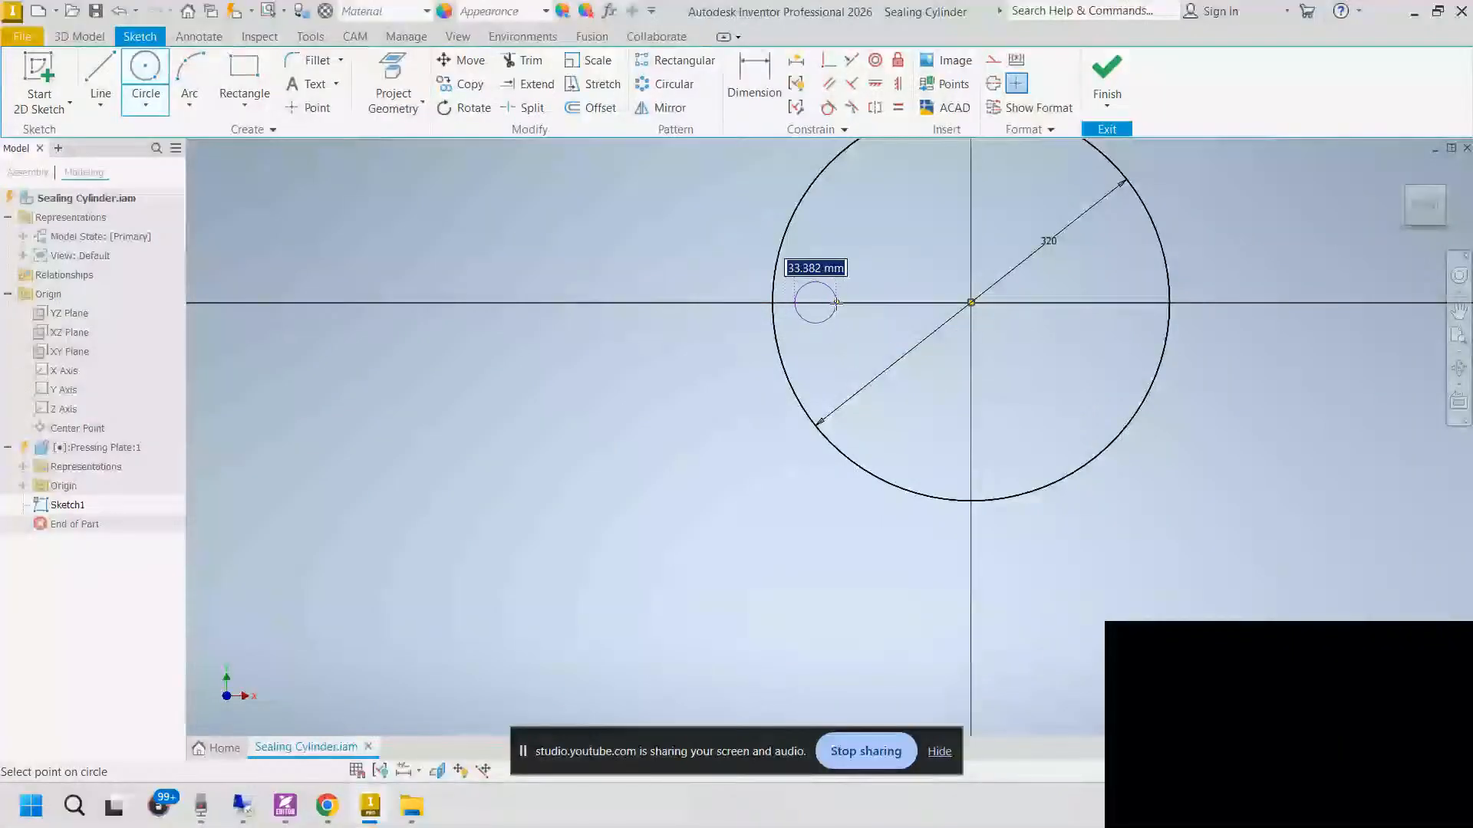
{"action": "left_click", "coordinate": [837, 303]}
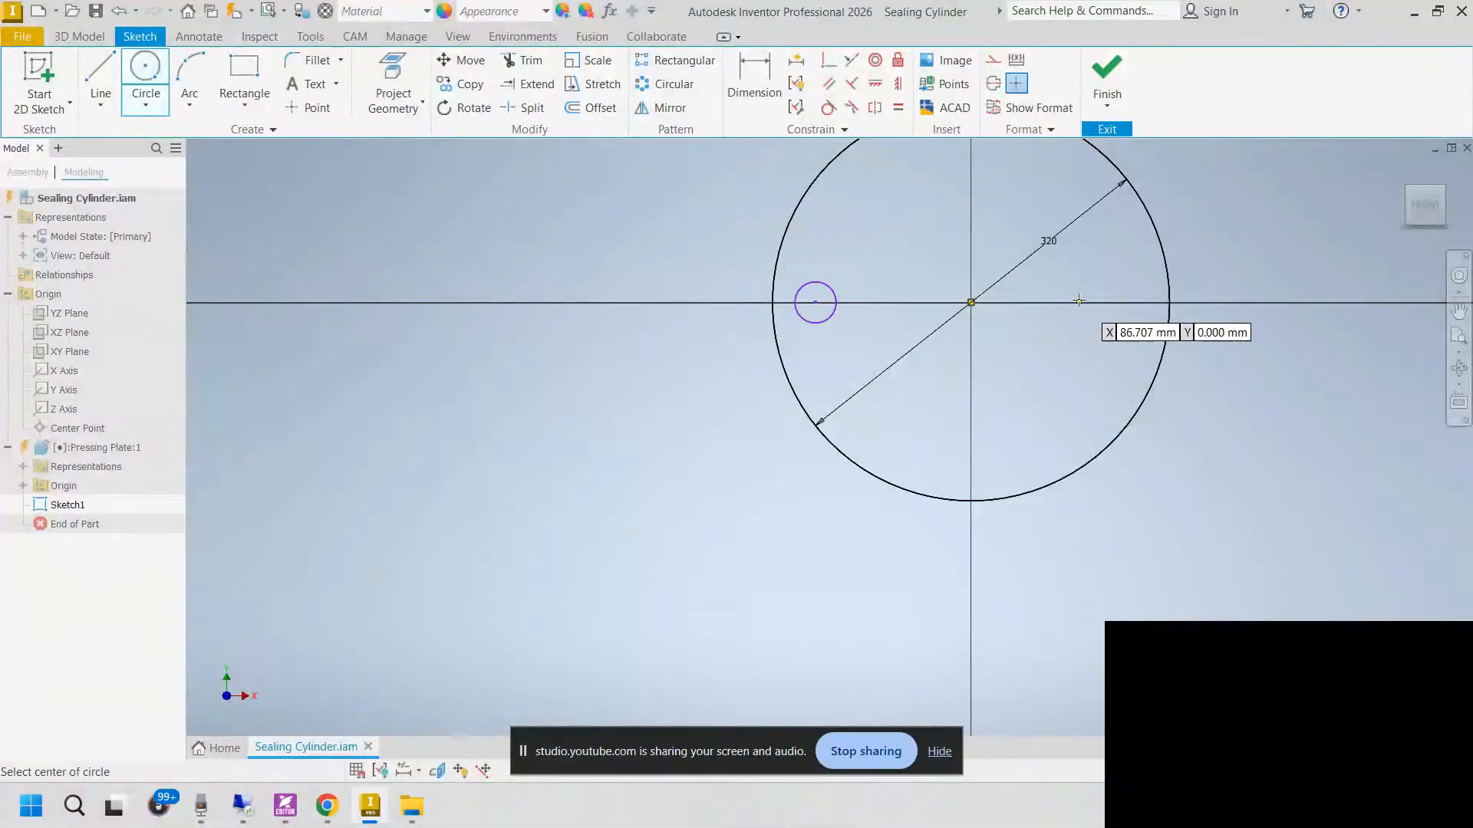
{"action": "left_click", "coordinate": [1111, 302]}
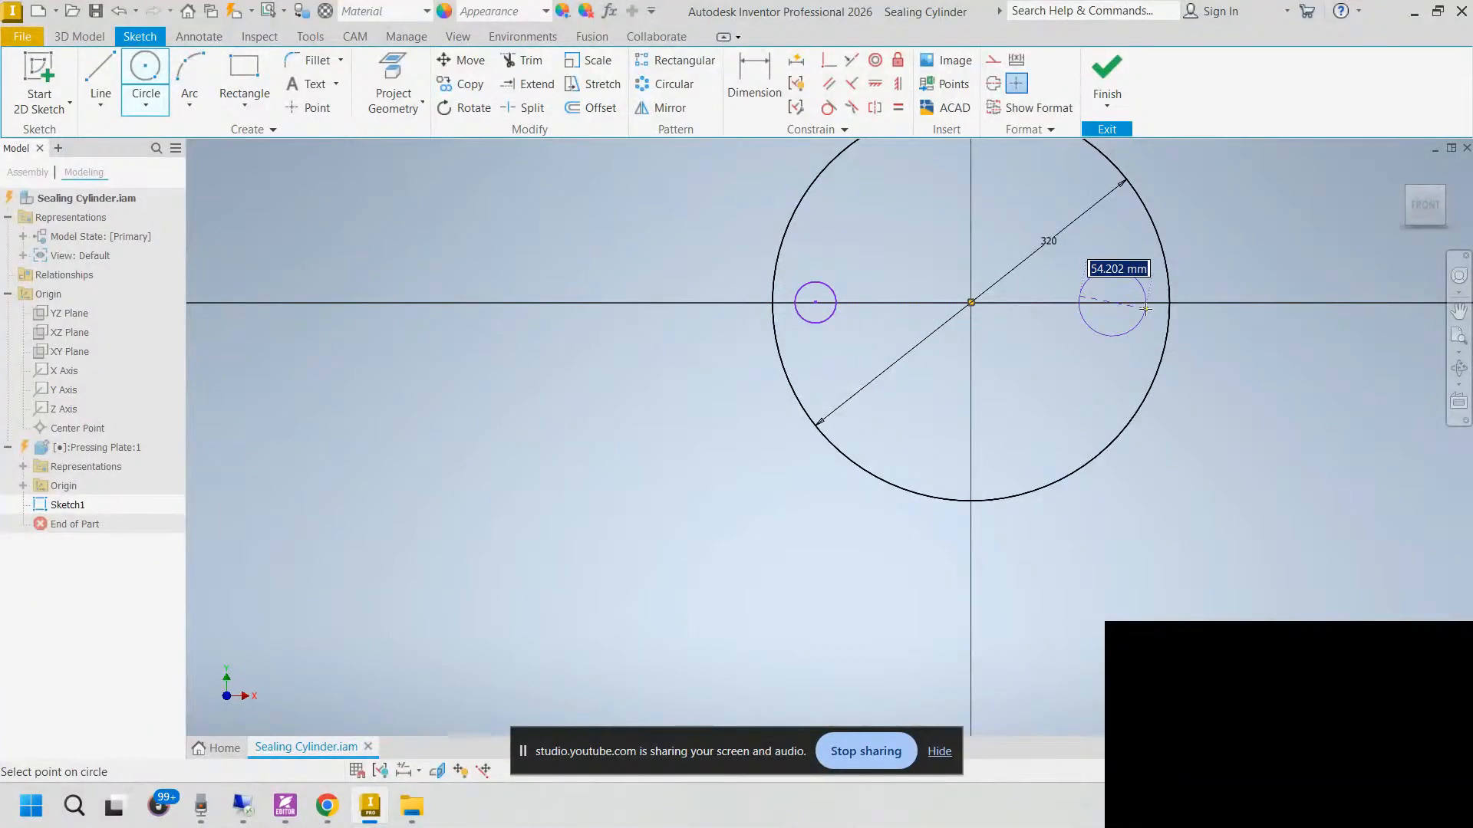
{"action": "left_click", "coordinate": [1137, 303]}
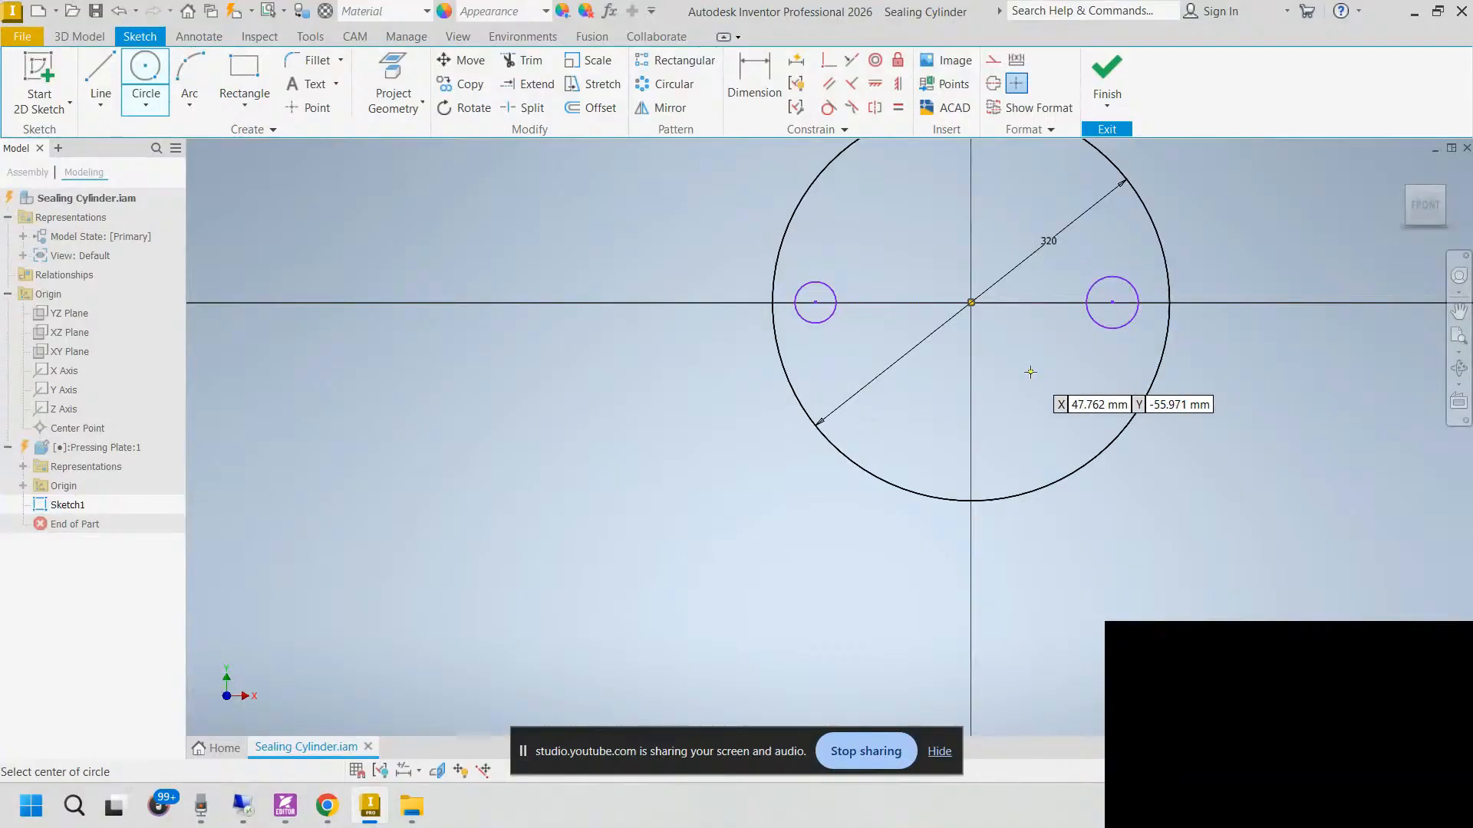
Step: Dimension the left small circle's diameter to 35 mm
{"action": "key", "text": "d"}
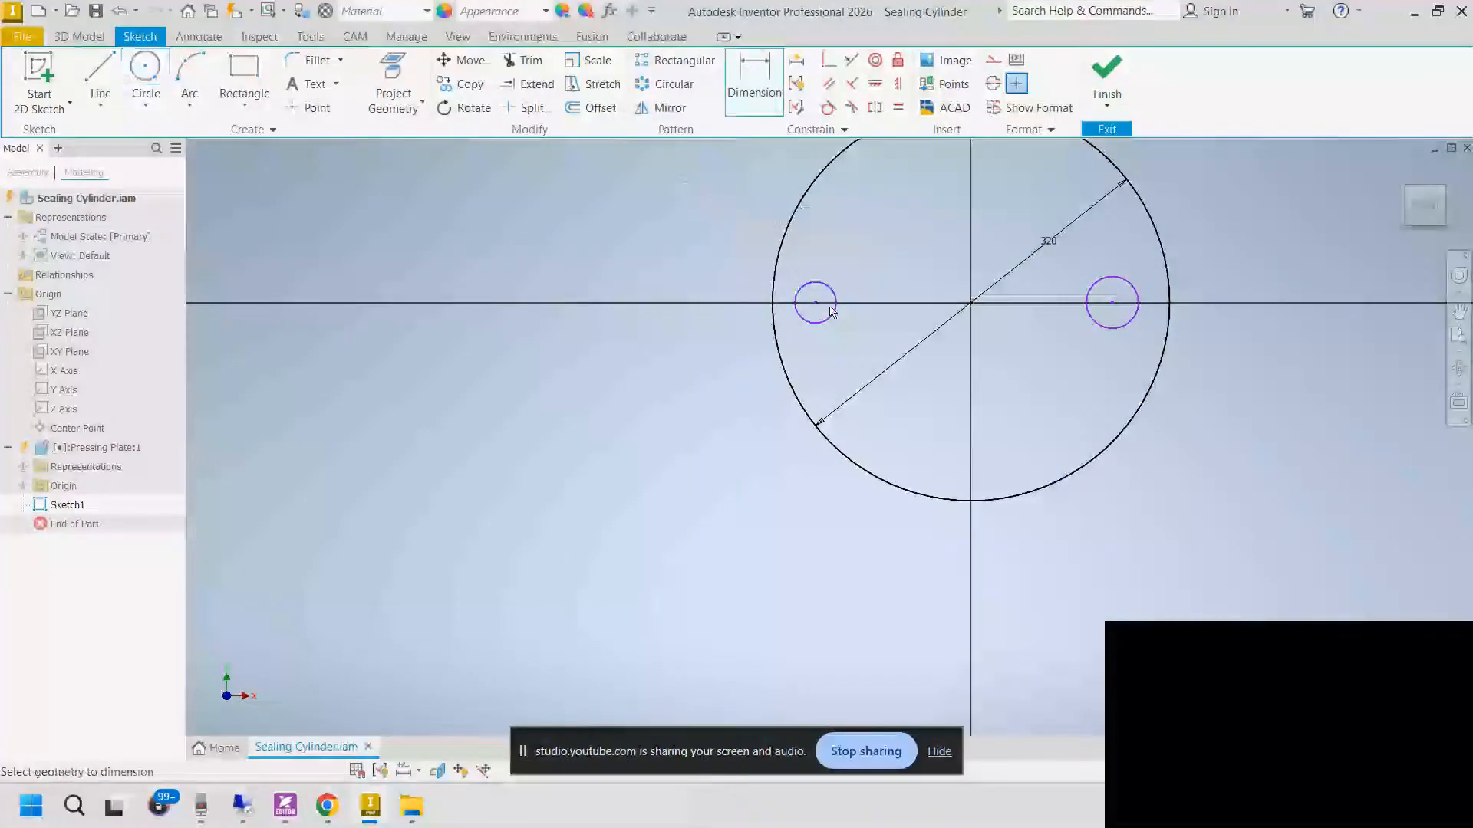
{"action": "left_click", "coordinate": [831, 311]}
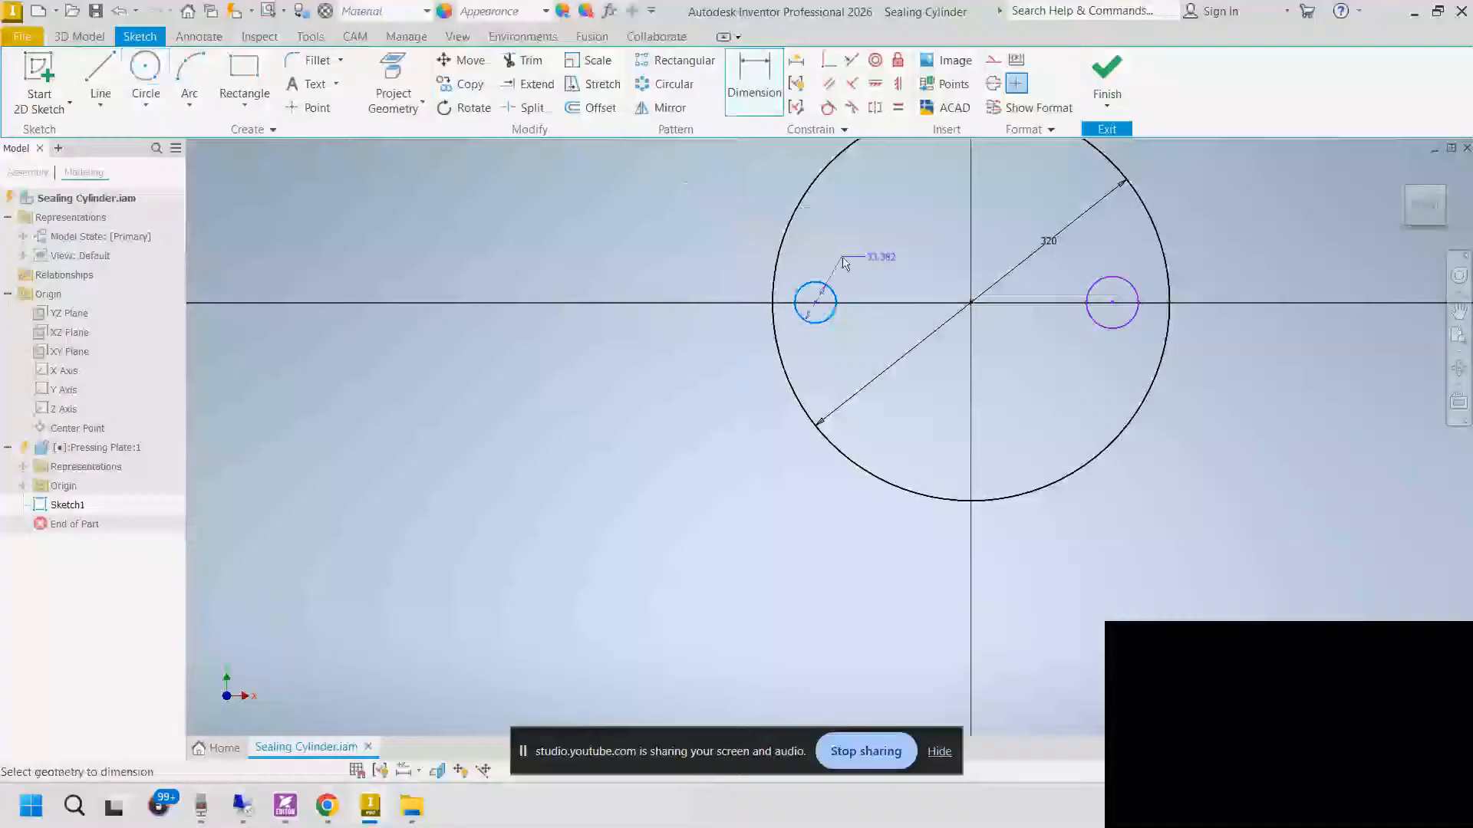
{"action": "left_click", "coordinate": [882, 260]}
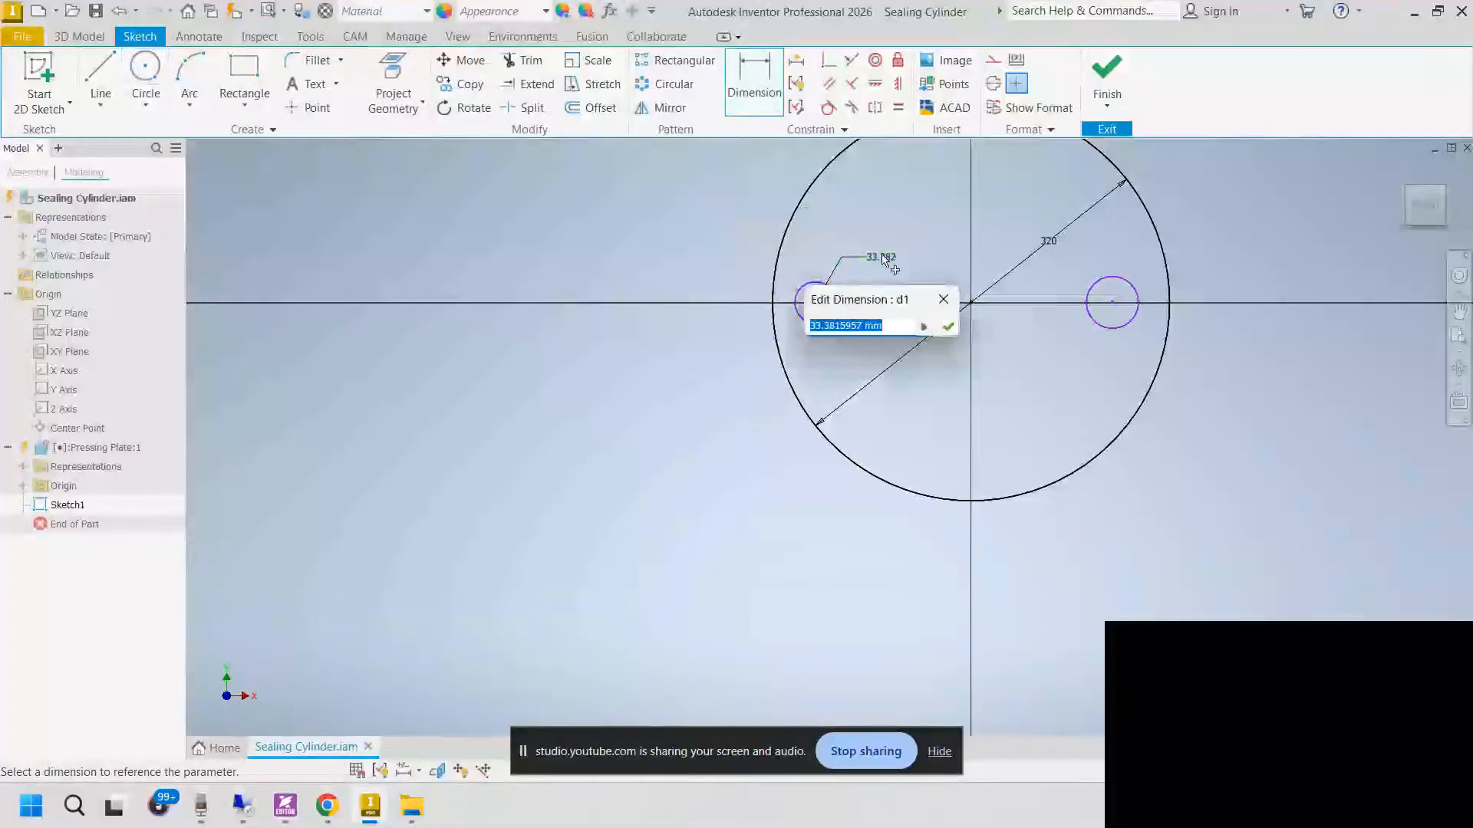
{"action": "type", "text": "35"}
{"action": "key", "text": "Return"}
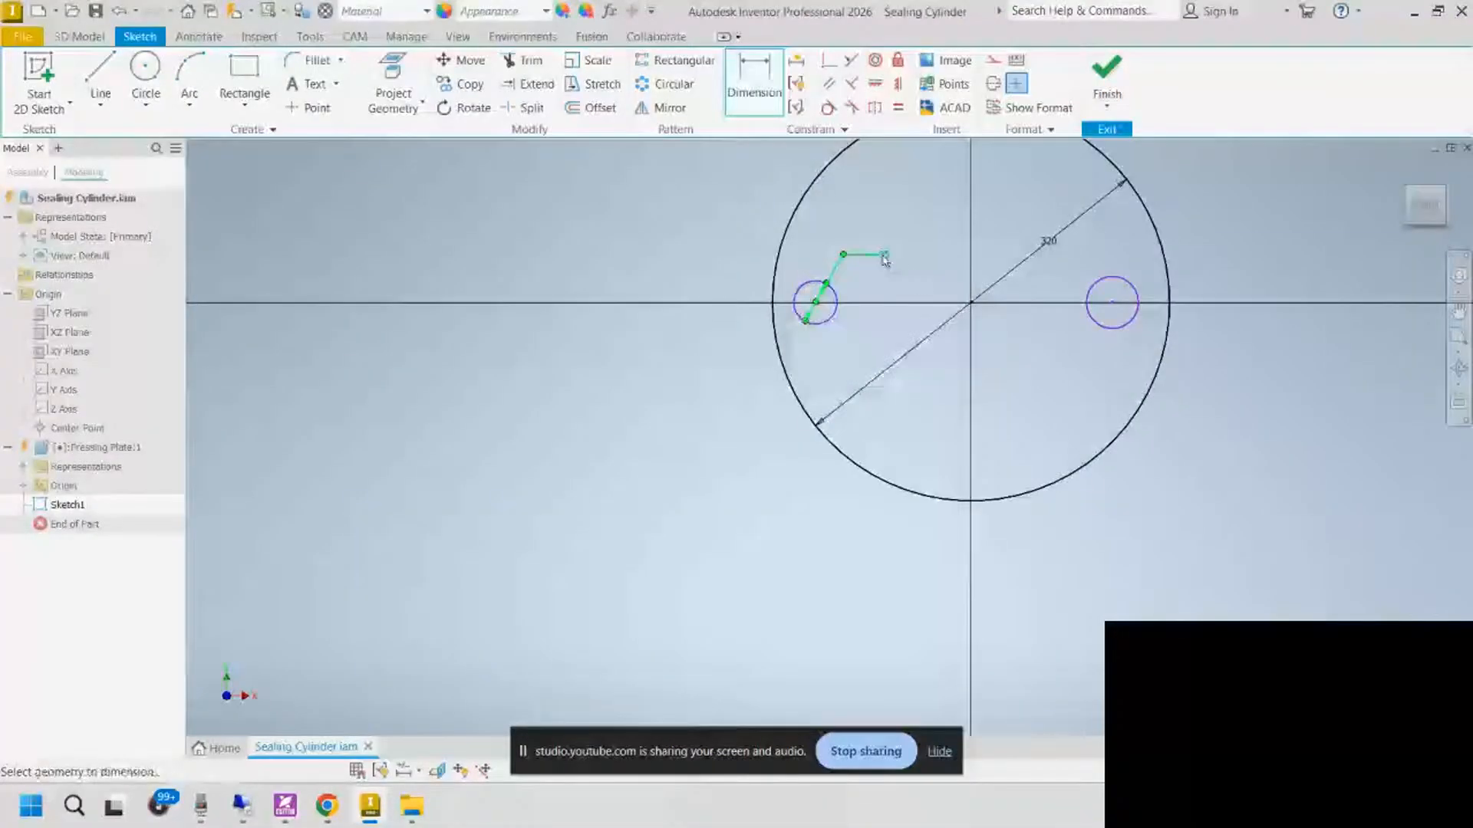
Step: Make the right small circle equal to the 35 mm circle and shift both slightly toward the centre along the horizontal axis
{"action": "left_click", "coordinate": [899, 109]}
{"action": "left_click", "coordinate": [1088, 290]}
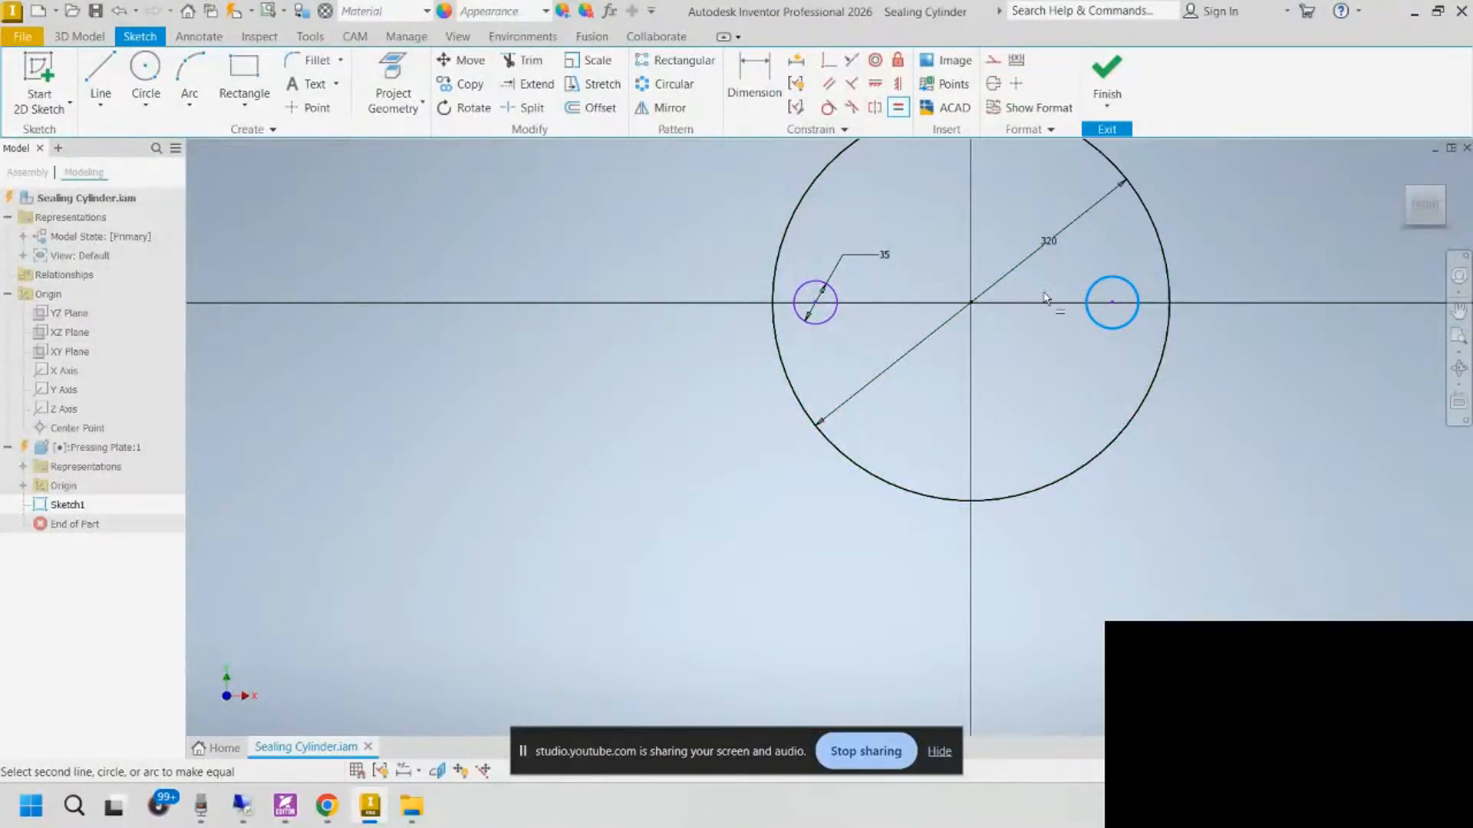
{"action": "left_click", "coordinate": [800, 290]}
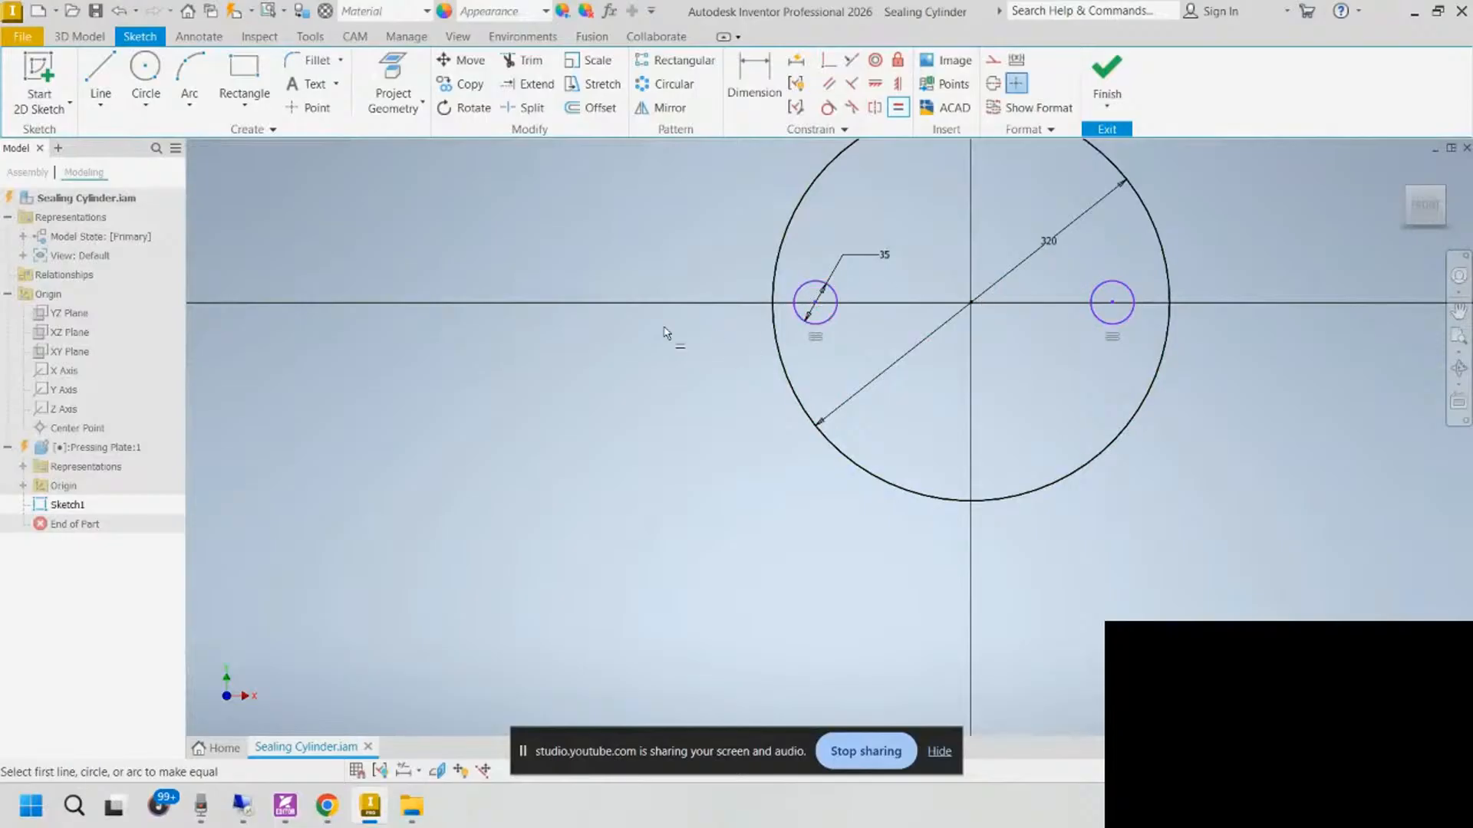
{"action": "key", "text": "Escape"}
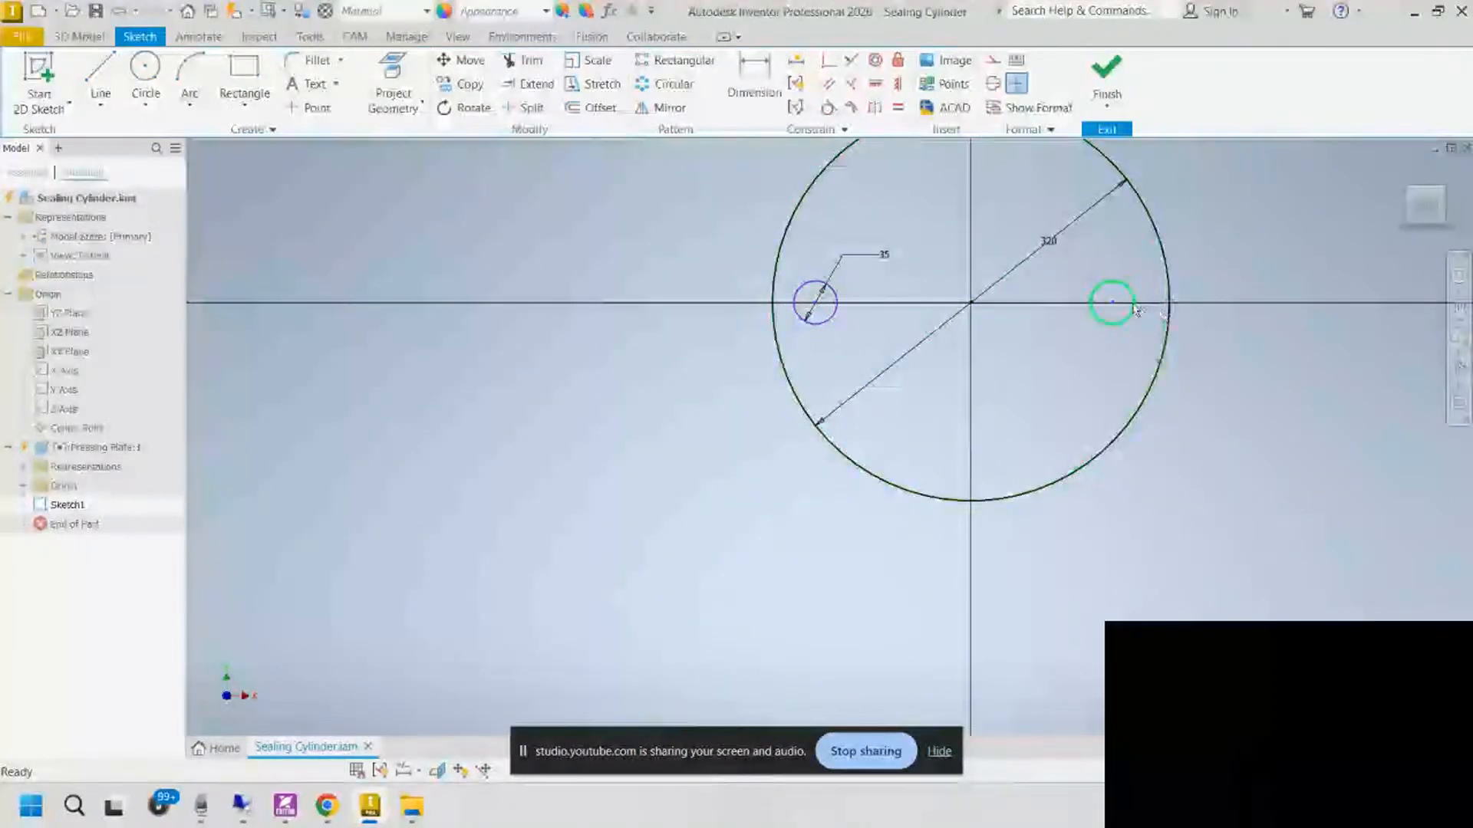
{"action": "mouse_move", "coordinate": [1116, 305]}
{"action": "left_mouse_down"}
{"action": "mouse_move", "coordinate": [1078, 303]}
{"action": "mouse_move", "coordinate": [1109, 304]}
{"action": "left_mouse_up"}
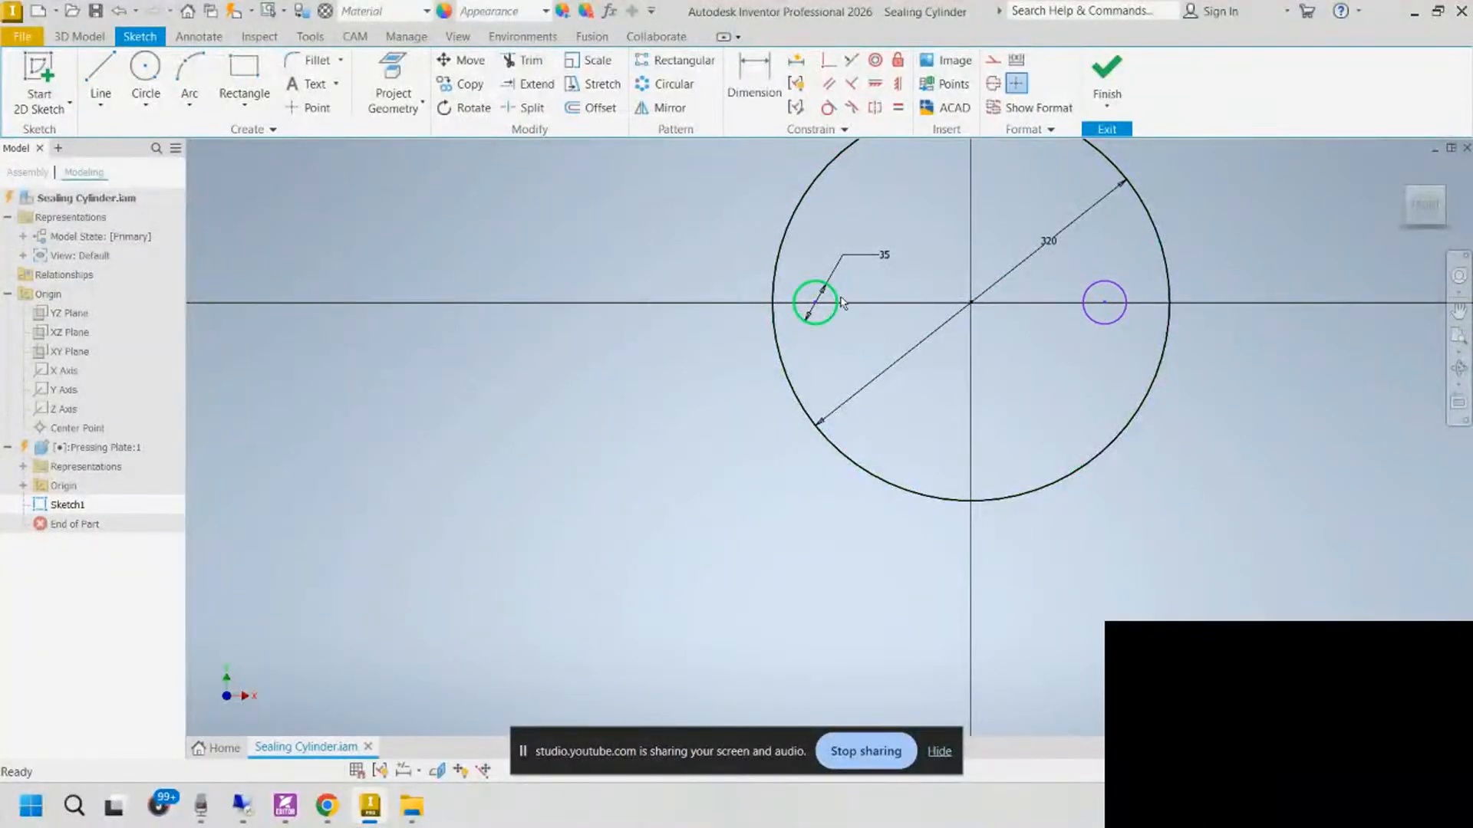
{"action": "mouse_move", "coordinate": [819, 305]}
{"action": "left_mouse_down"}
{"action": "mouse_move", "coordinate": [861, 304]}
{"action": "mouse_move", "coordinate": [843, 304]}
{"action": "left_mouse_up"}
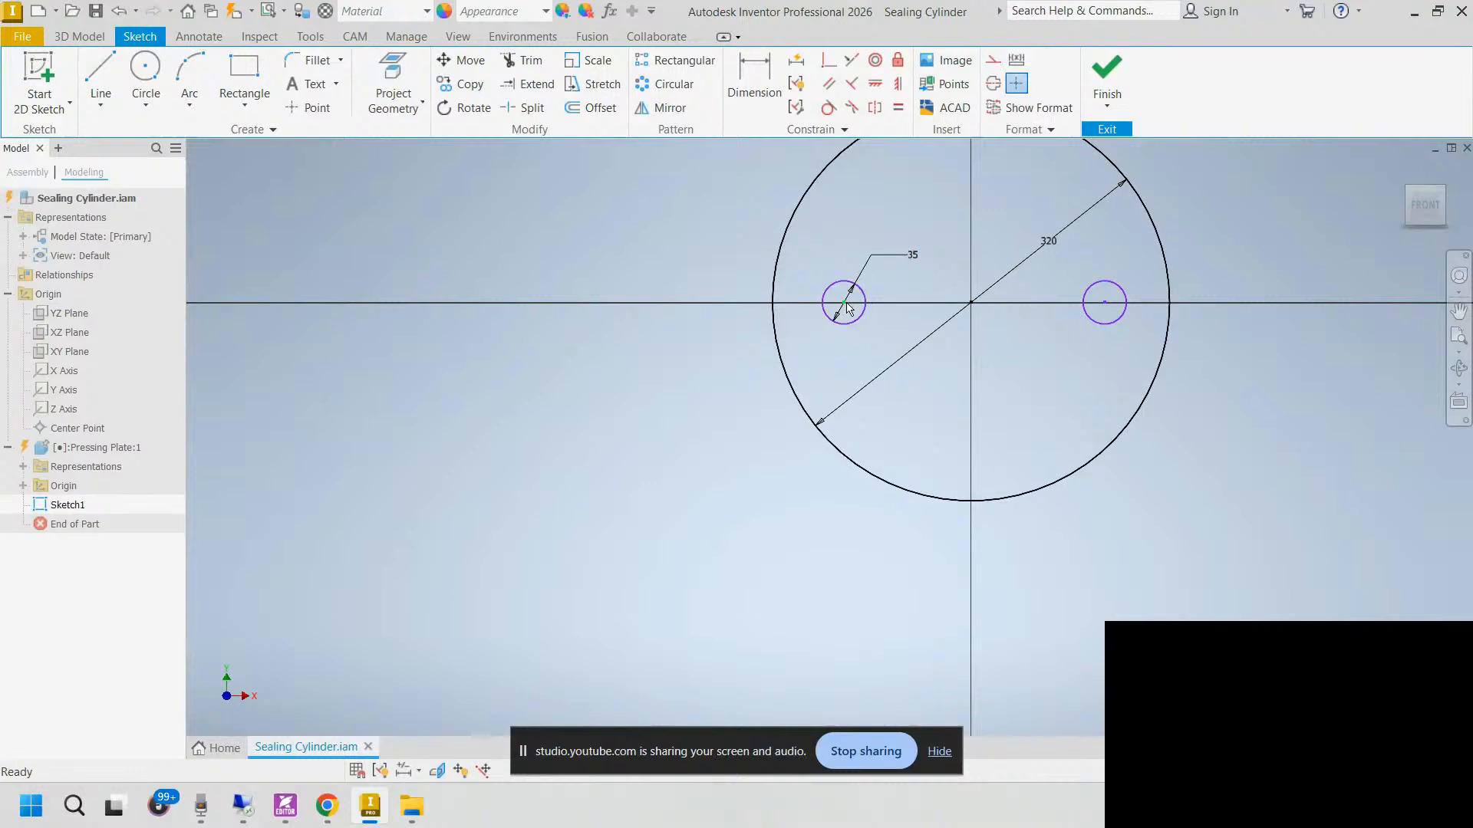
Step: Constrain the two small circles as symmetric about the Pressing Plate's Y Axis
{"action": "mouse_move", "coordinate": [872, 331]}
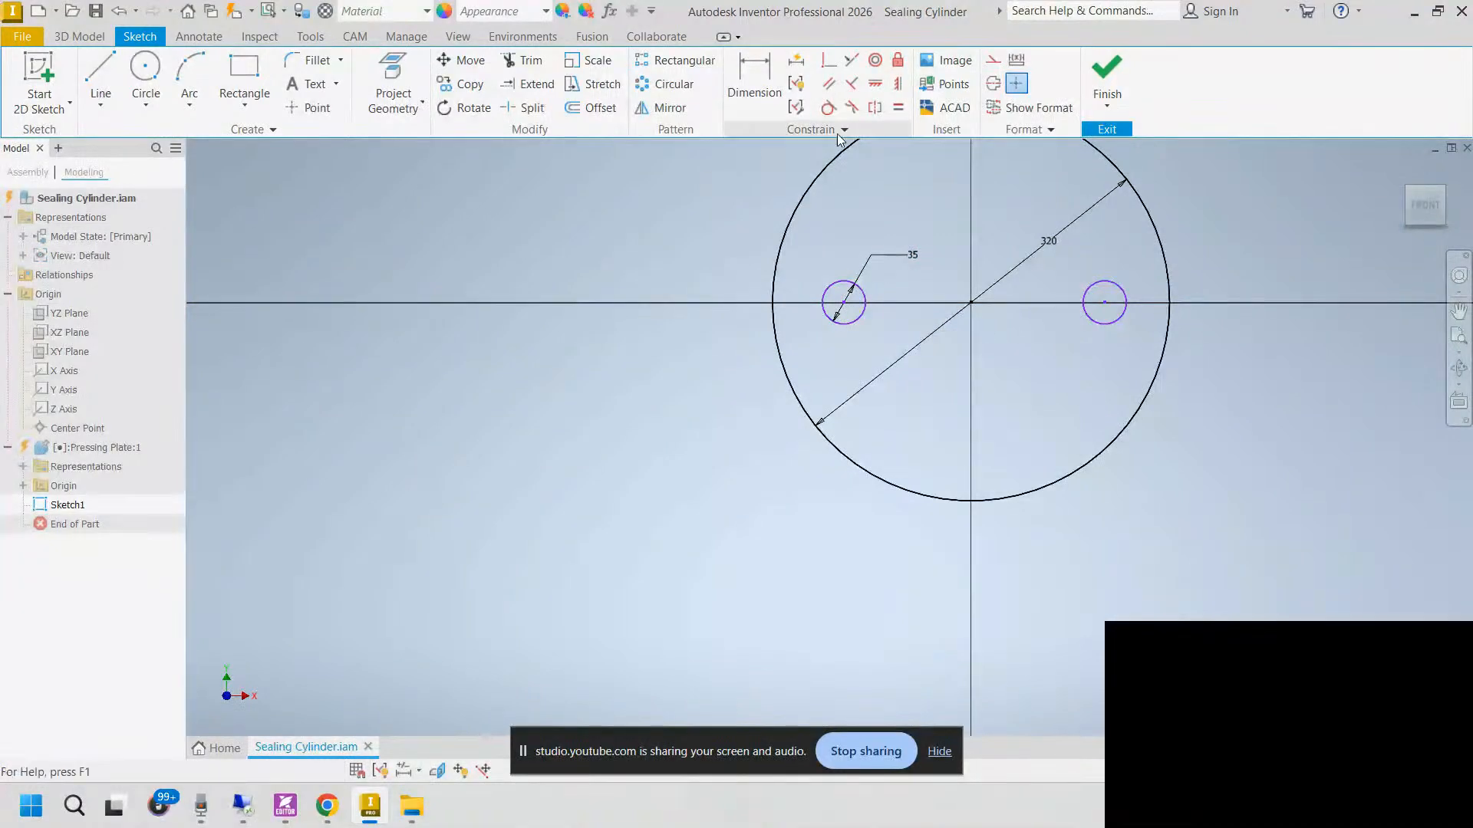
{"action": "left_click", "coordinate": [873, 110]}
{"action": "left_click", "coordinate": [838, 287]}
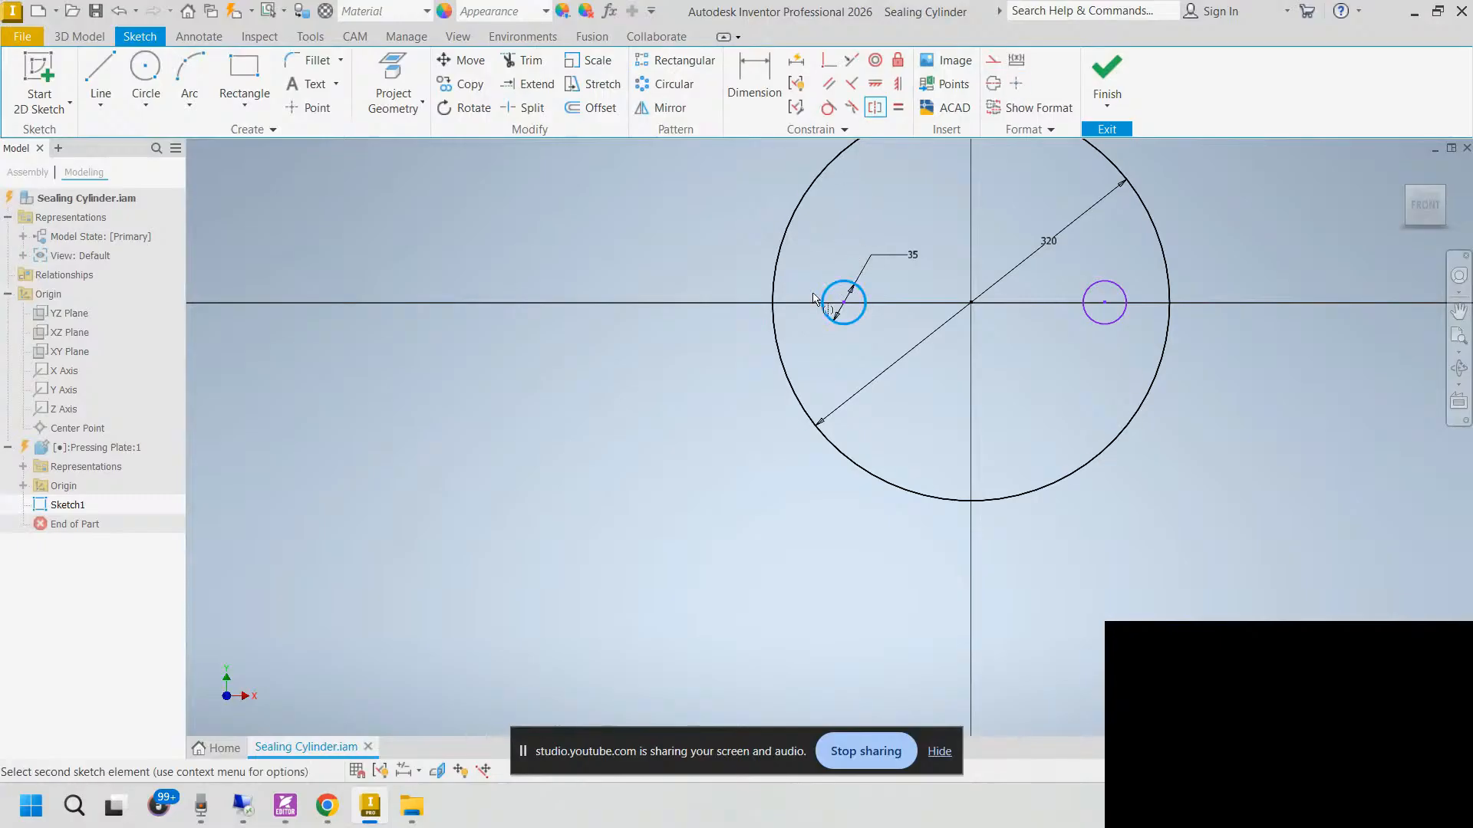
{"action": "left_click", "coordinate": [23, 487]}
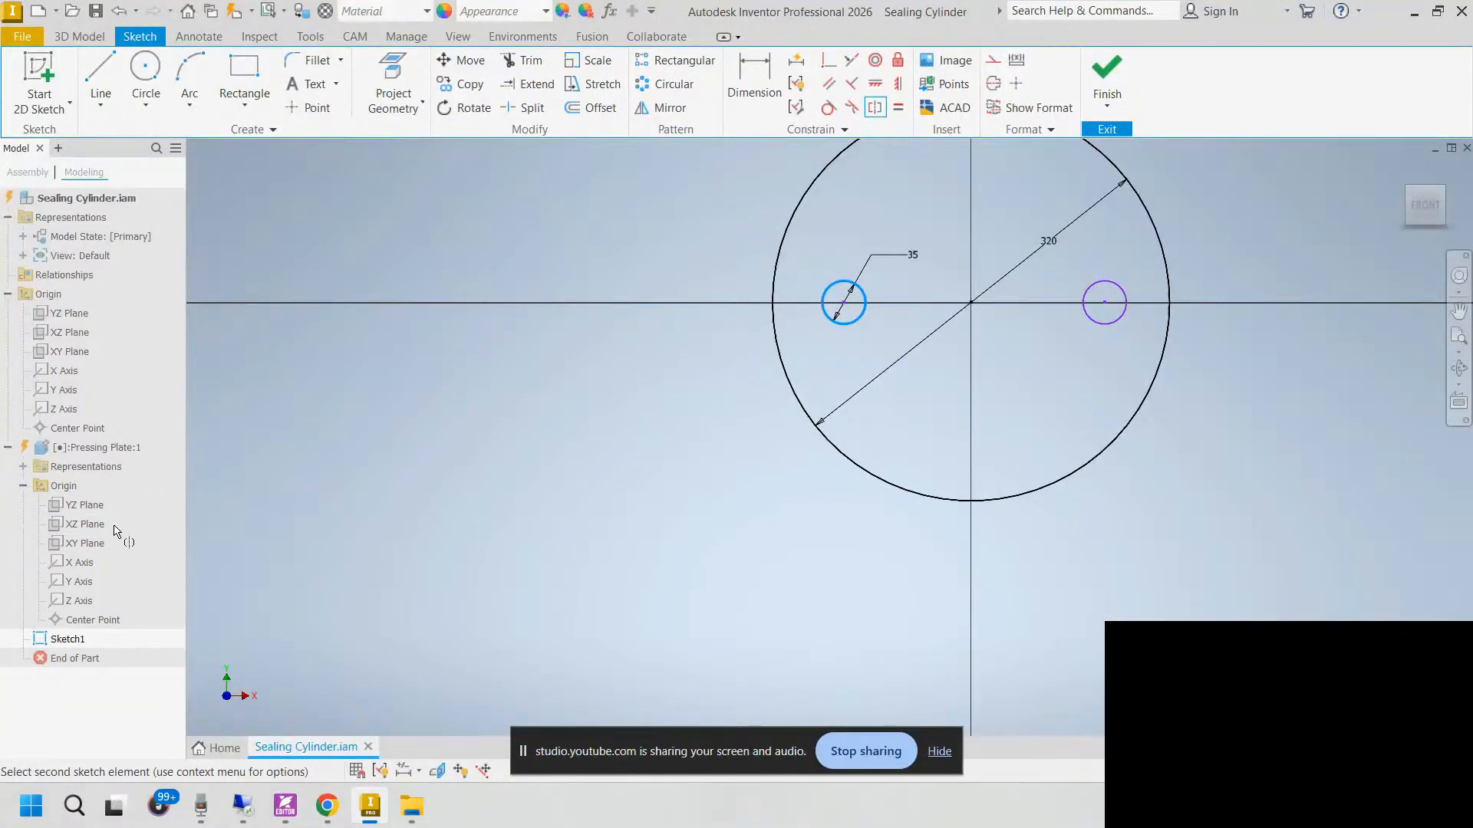
{"action": "left_click", "coordinate": [1112, 329]}
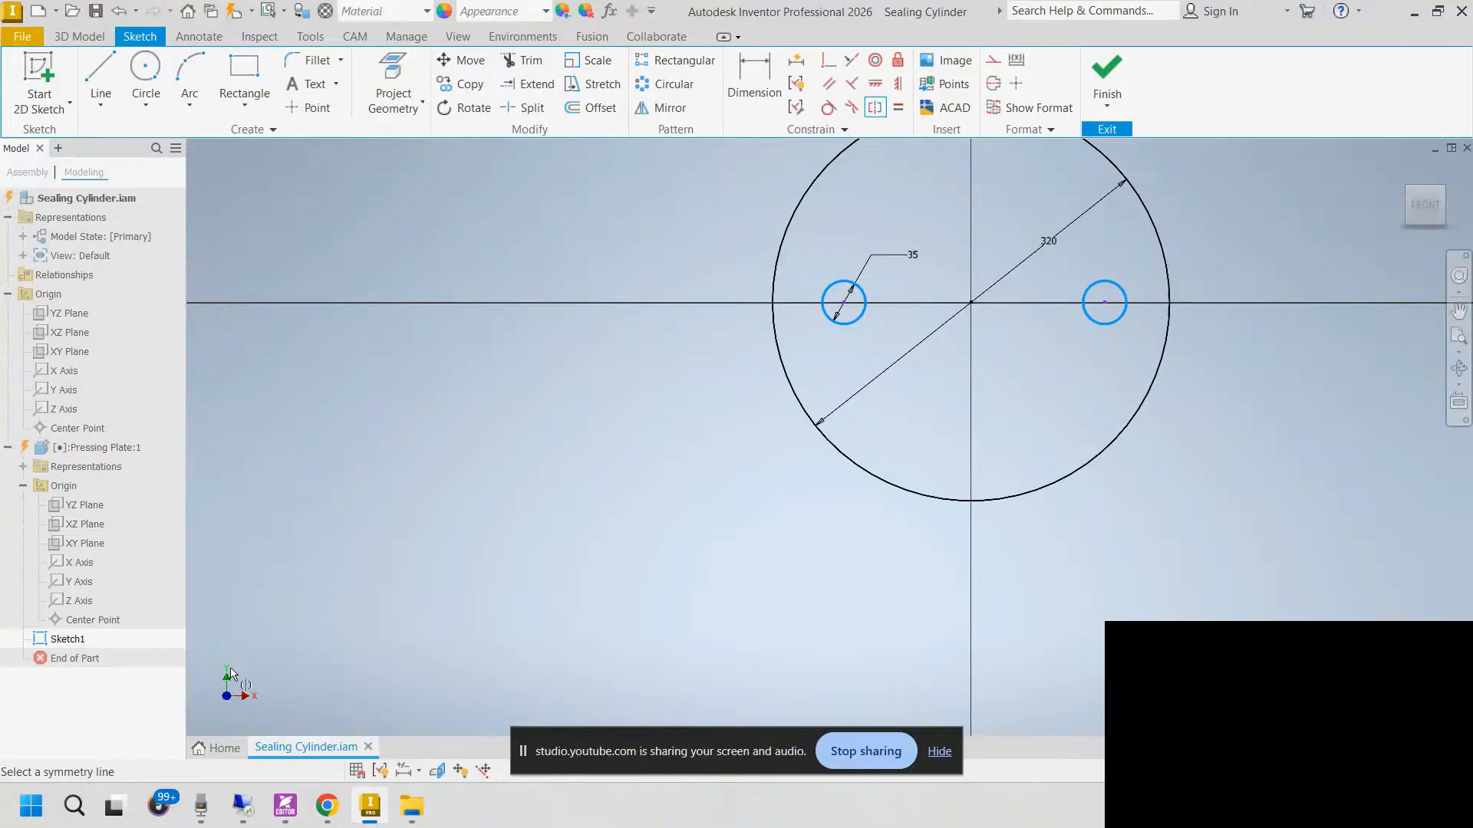
{"action": "left_click", "coordinate": [65, 581]}
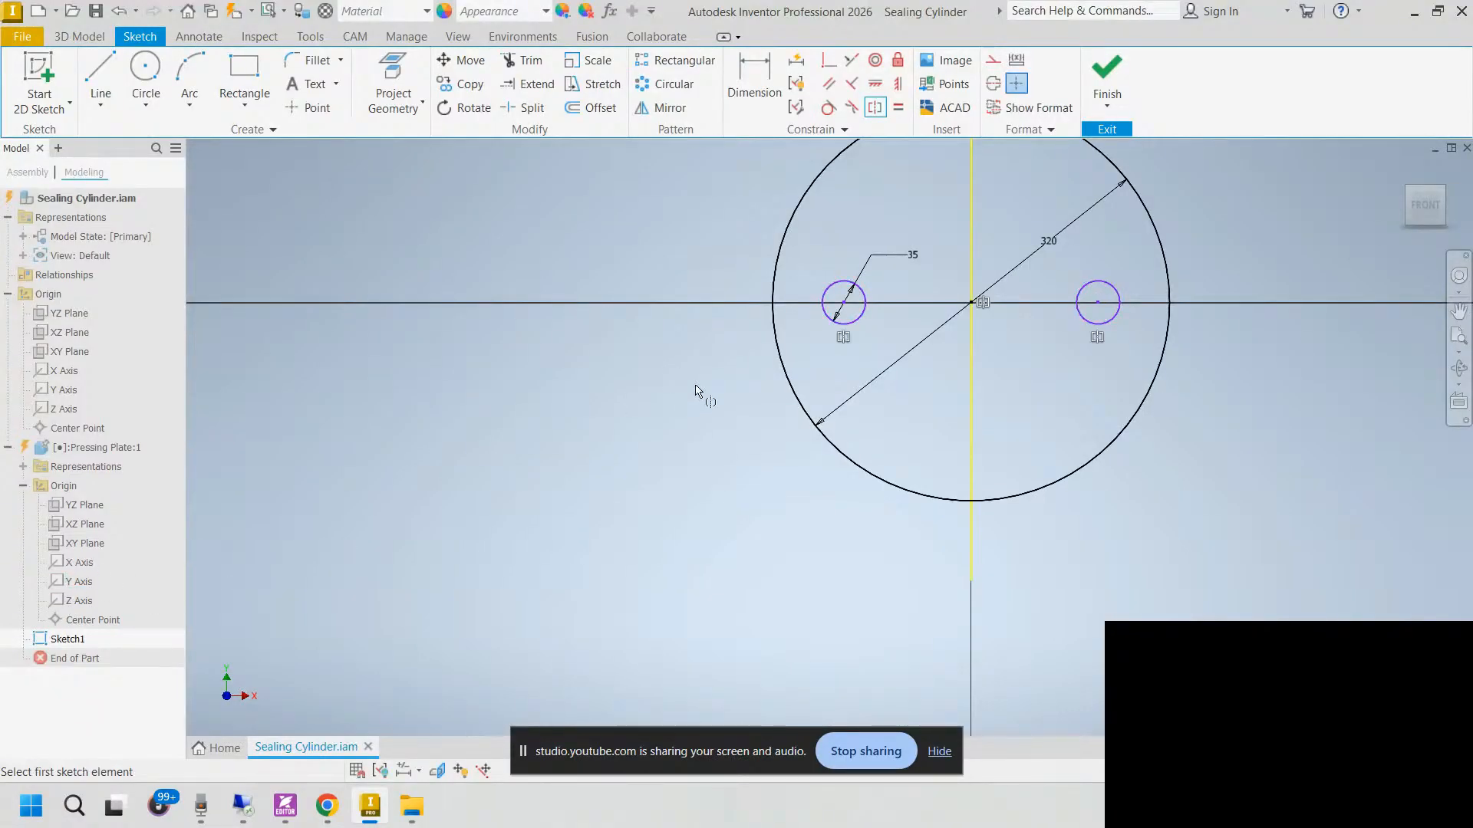
{"action": "key", "text": "Escape"}
Step: Convert the projected Y Axis line in the sketch to construction geometry
{"action": "right_click", "coordinate": [967, 253]}
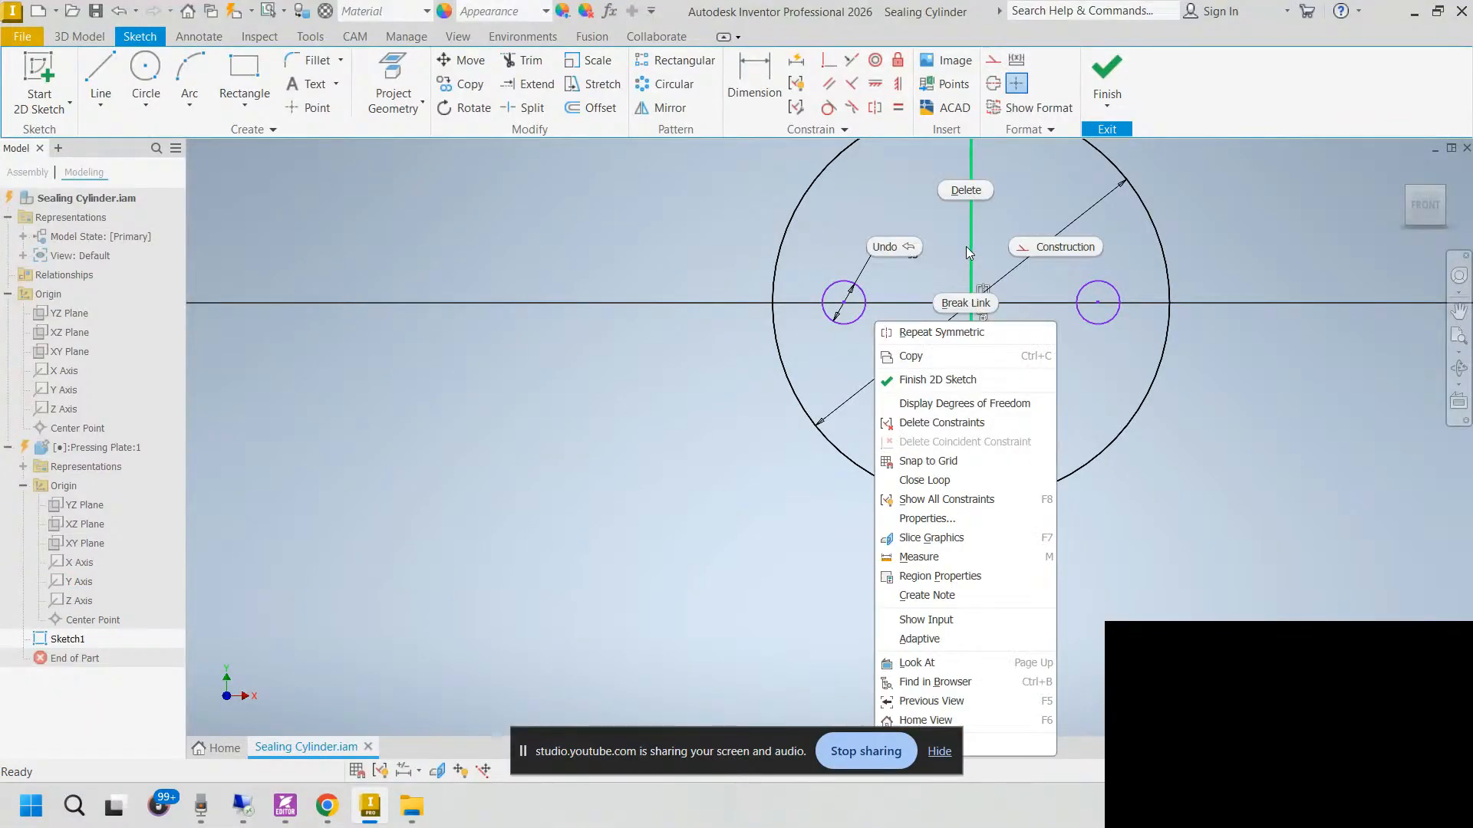
{"action": "left_click", "coordinate": [1048, 246]}
{"action": "middle_click_drag", "start_coordinate": [591, 310], "coordinate": [516, 340]}
{"action": "left_click", "coordinate": [1026, 334]}
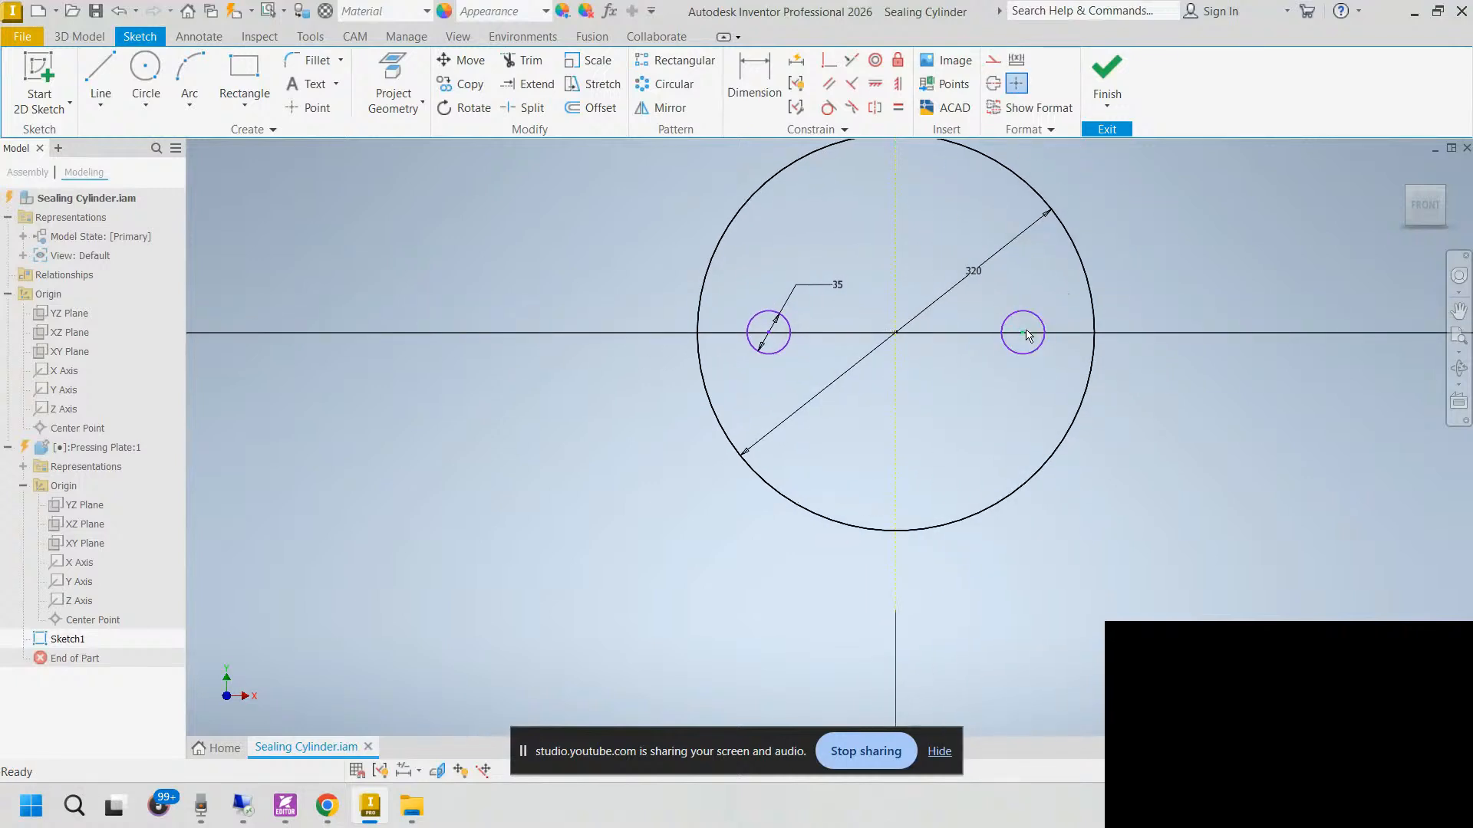
Step: Move the right small circle off the horizontal axis and constrain its centre coincident with the Pressing Plate's X Axis
{"action": "mouse_move", "coordinate": [1024, 335]}
{"action": "left_mouse_down"}
{"action": "mouse_move", "coordinate": [757, 290]}
{"action": "mouse_move", "coordinate": [767, 329]}
{"action": "mouse_move", "coordinate": [875, 391]}
{"action": "mouse_move", "coordinate": [886, 332]}
{"action": "mouse_move", "coordinate": [997, 322]}
{"action": "mouse_move", "coordinate": [1011, 299]}
{"action": "mouse_move", "coordinate": [991, 341]}
{"action": "mouse_move", "coordinate": [1001, 360]}
{"action": "left_mouse_up"}
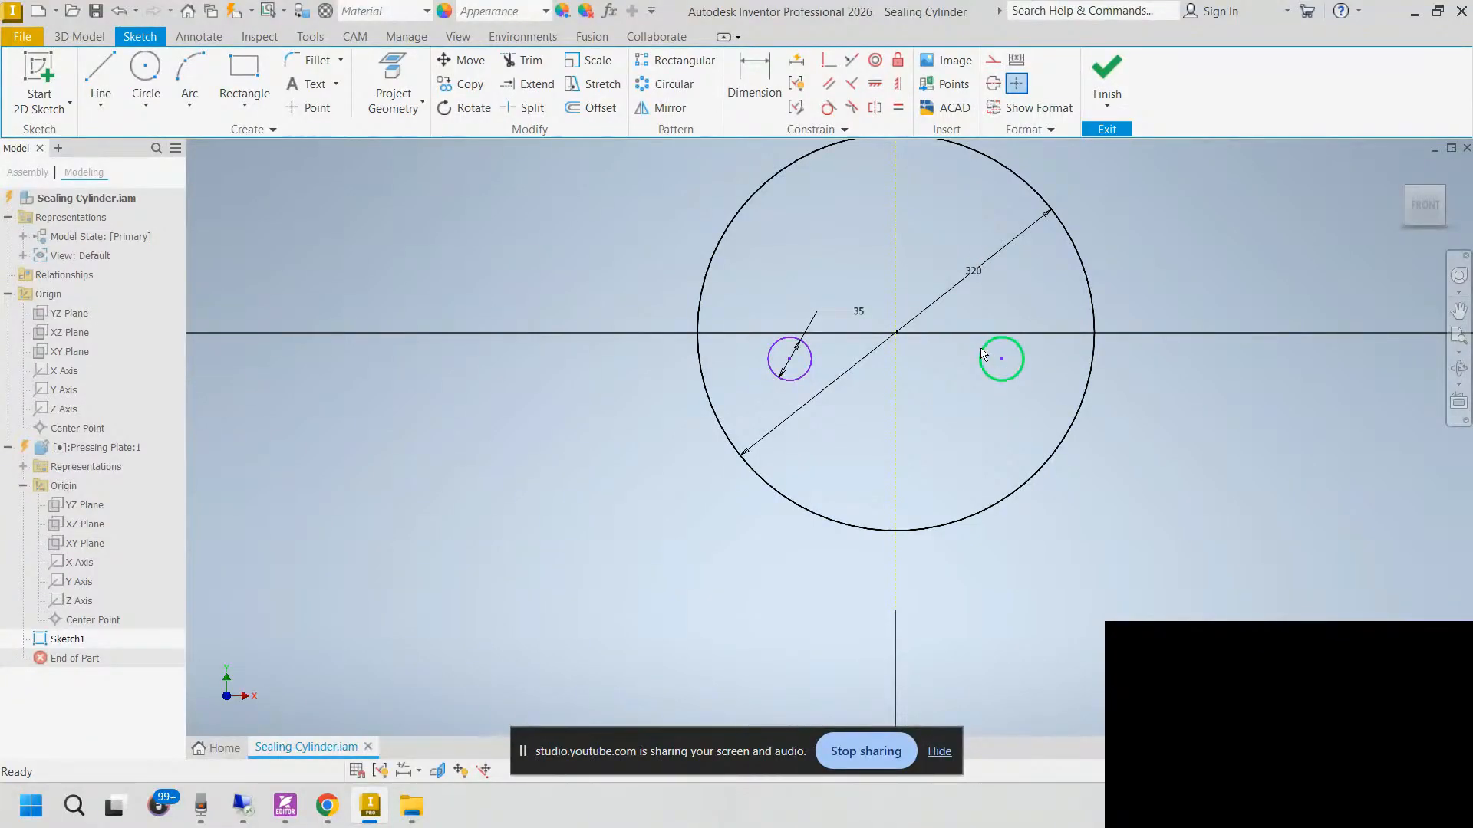
{"action": "left_click", "coordinate": [829, 66]}
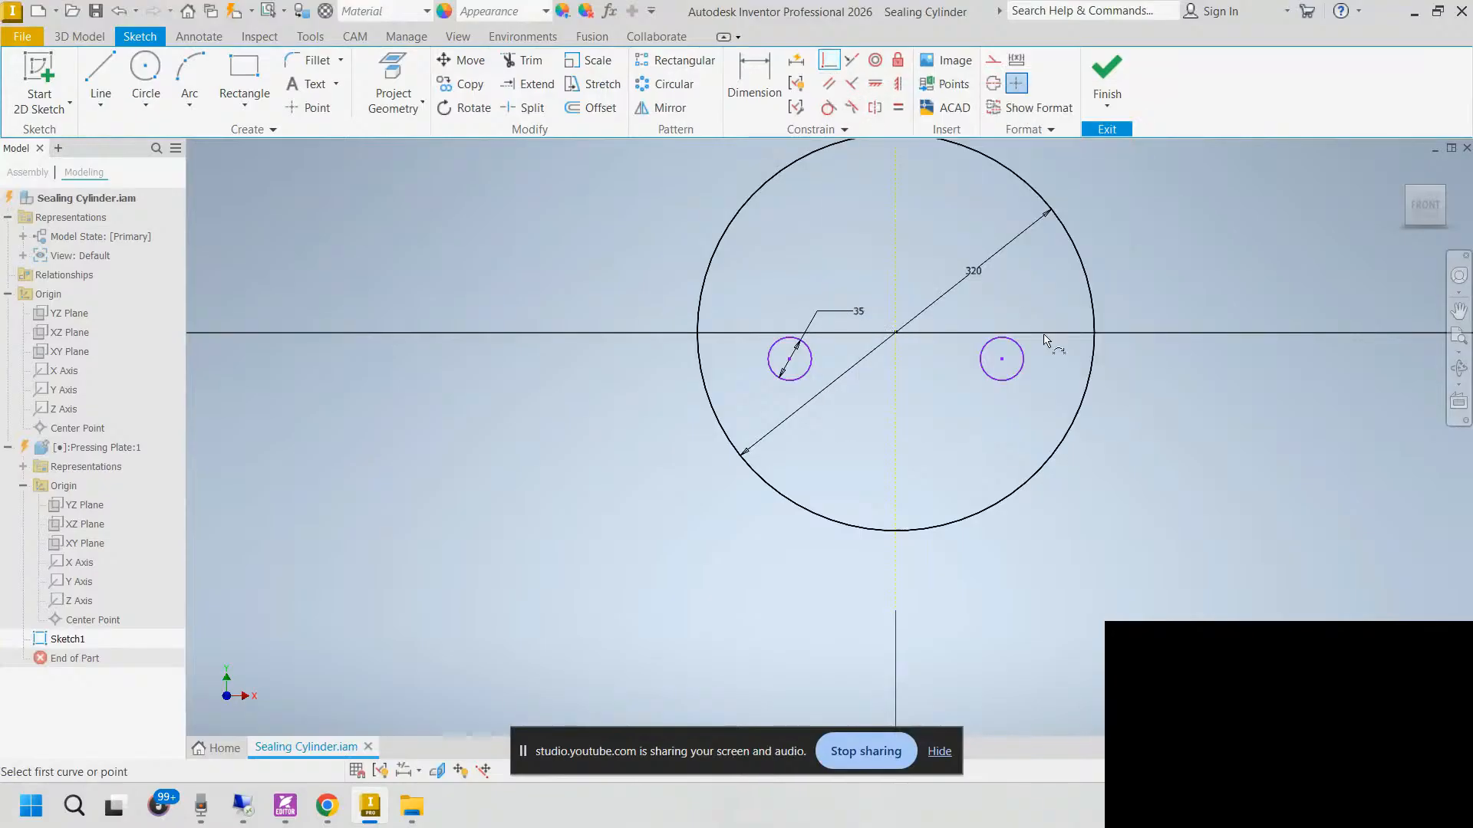
{"action": "left_click", "coordinate": [1001, 362]}
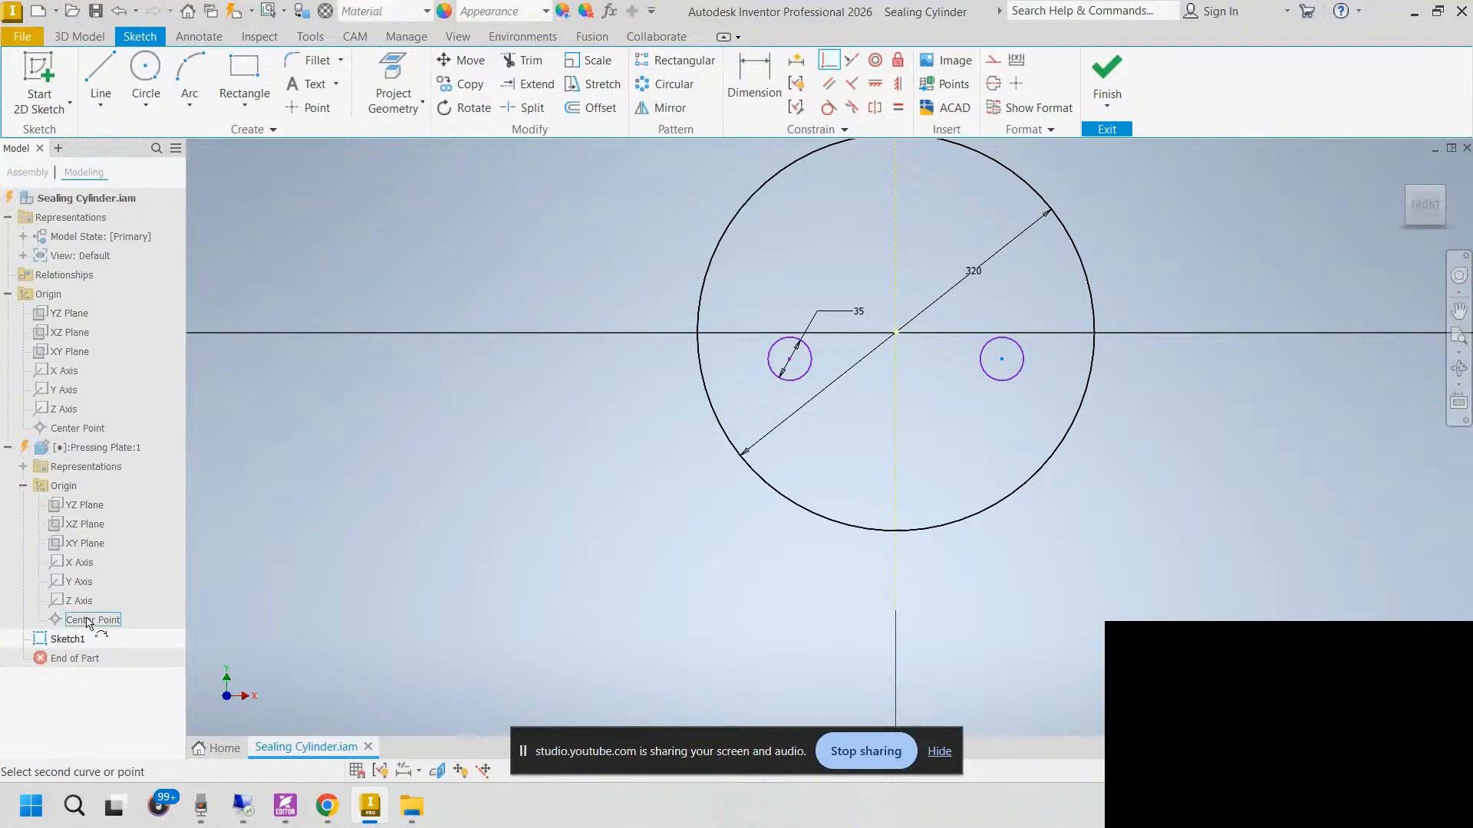
{"action": "left_click", "coordinate": [81, 562]}
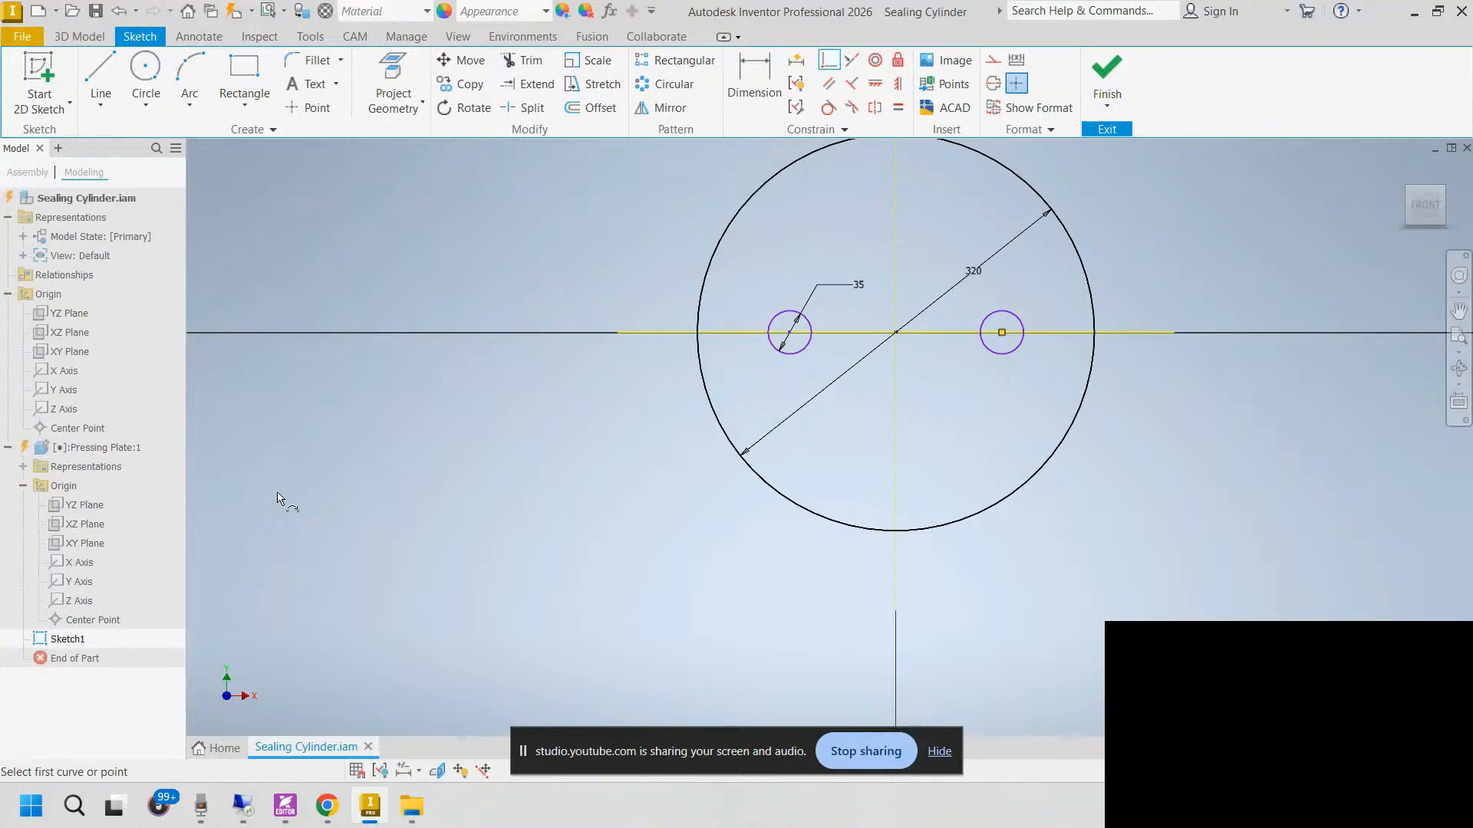
{"action": "key", "text": "Escape"}
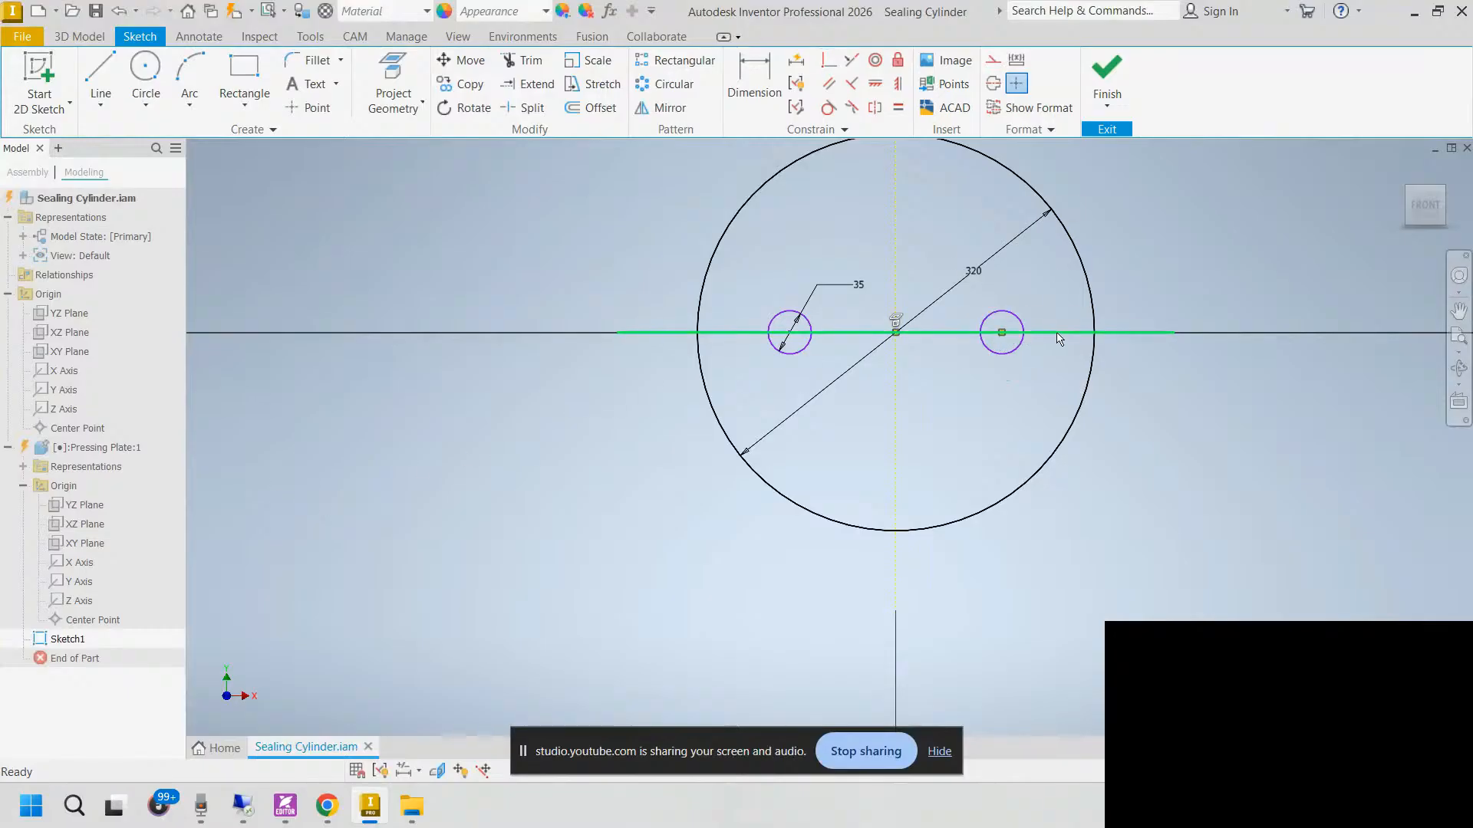
Step: Convert the projected X Axis line to construction geometry and shift the right small circle slightly outward along it
{"action": "right_click", "coordinate": [1057, 339]}
{"action": "left_click", "coordinate": [1149, 274]}
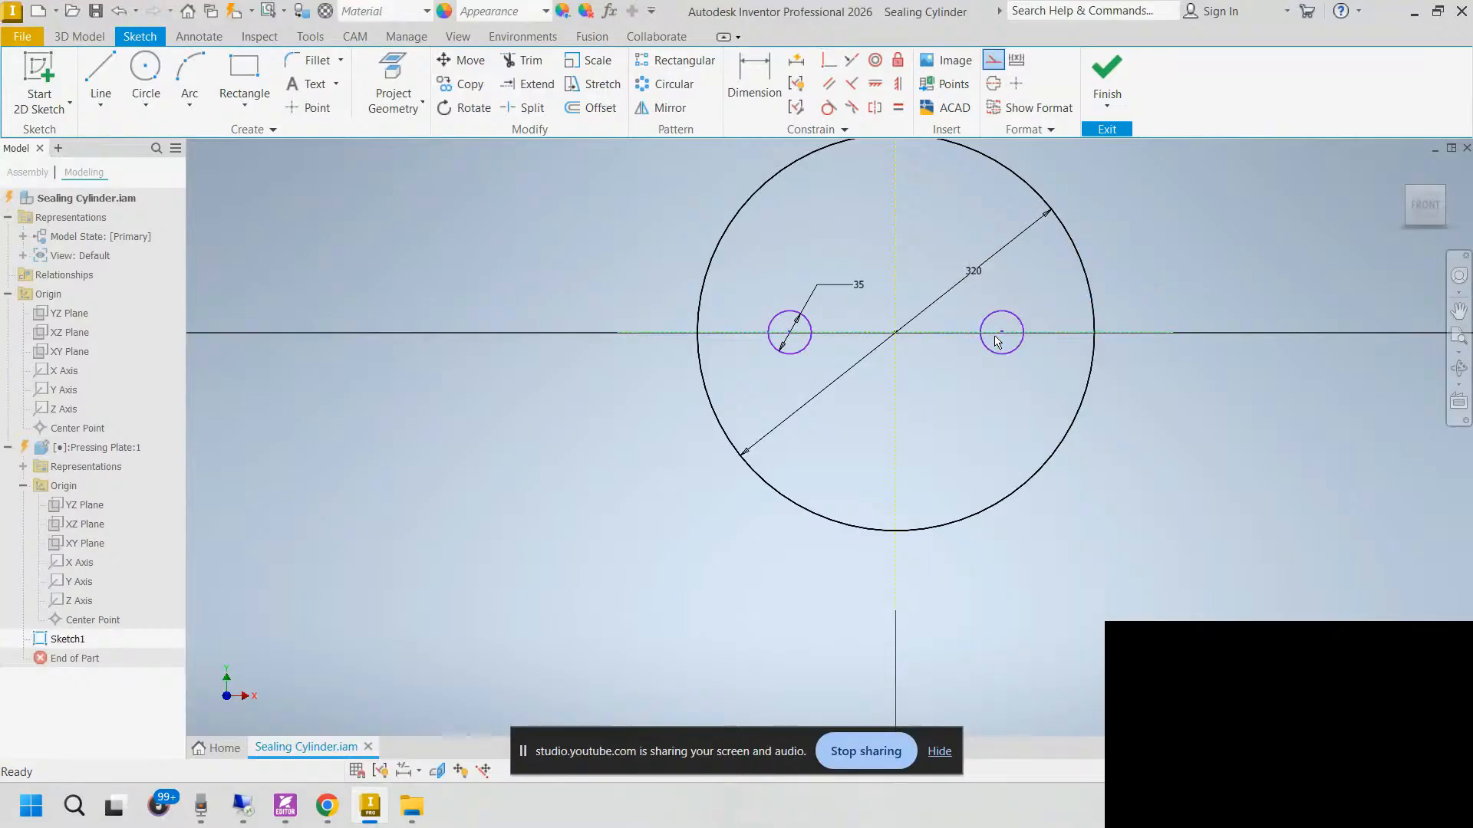
{"action": "mouse_move", "coordinate": [1003, 336]}
{"action": "left_mouse_down"}
{"action": "mouse_move", "coordinate": [1045, 332]}
{"action": "mouse_move", "coordinate": [975, 317]}
{"action": "mouse_move", "coordinate": [1025, 332]}
{"action": "mouse_move", "coordinate": [1014, 332]}
{"action": "left_mouse_up"}
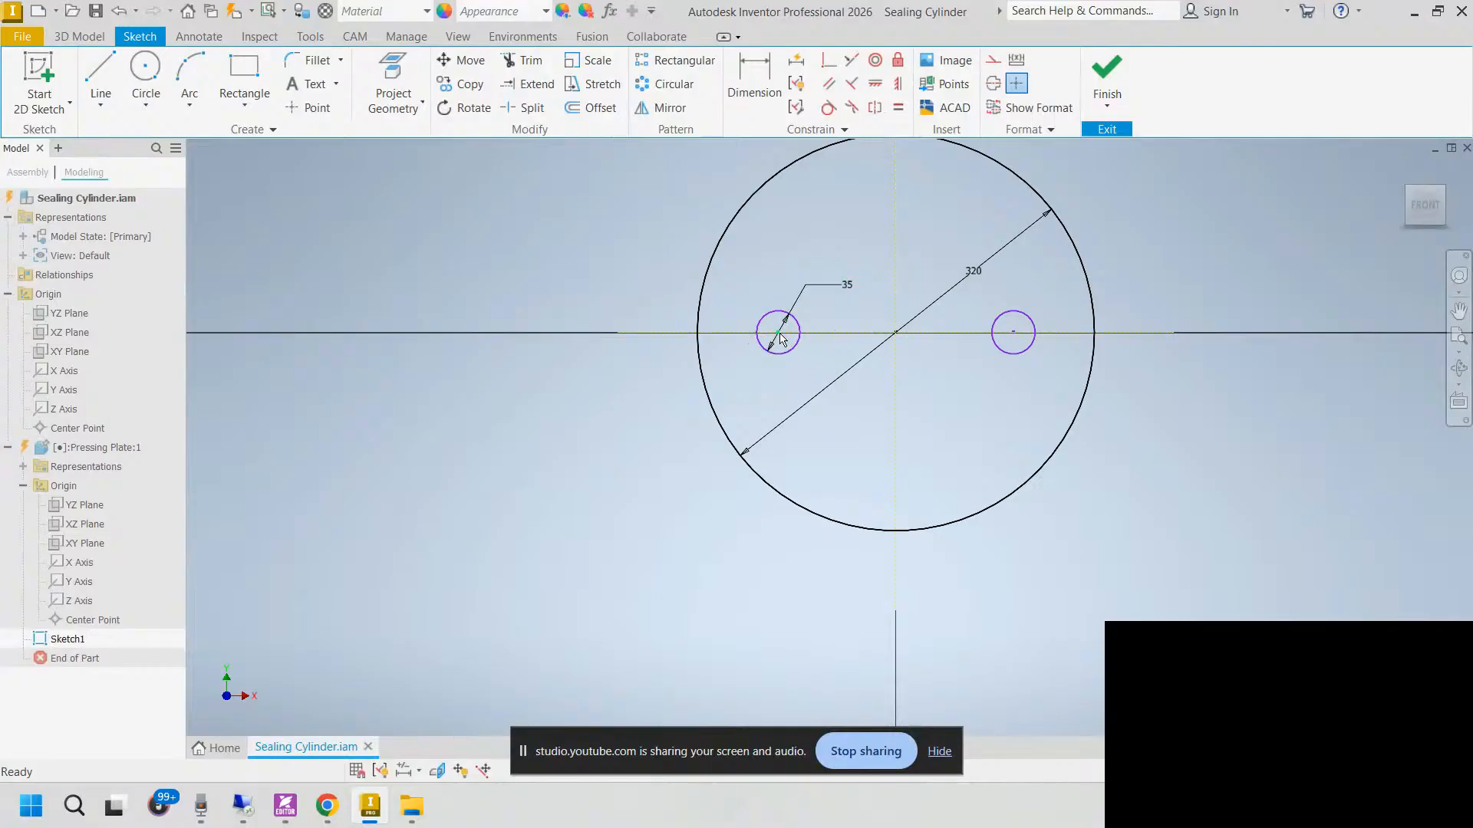
Step: Dimension the horizontal distance between the two small circles as 240 mm, placing the dimension above the disc
{"action": "mouse_move", "coordinate": [782, 340]}
{"action": "key", "text": "d"}
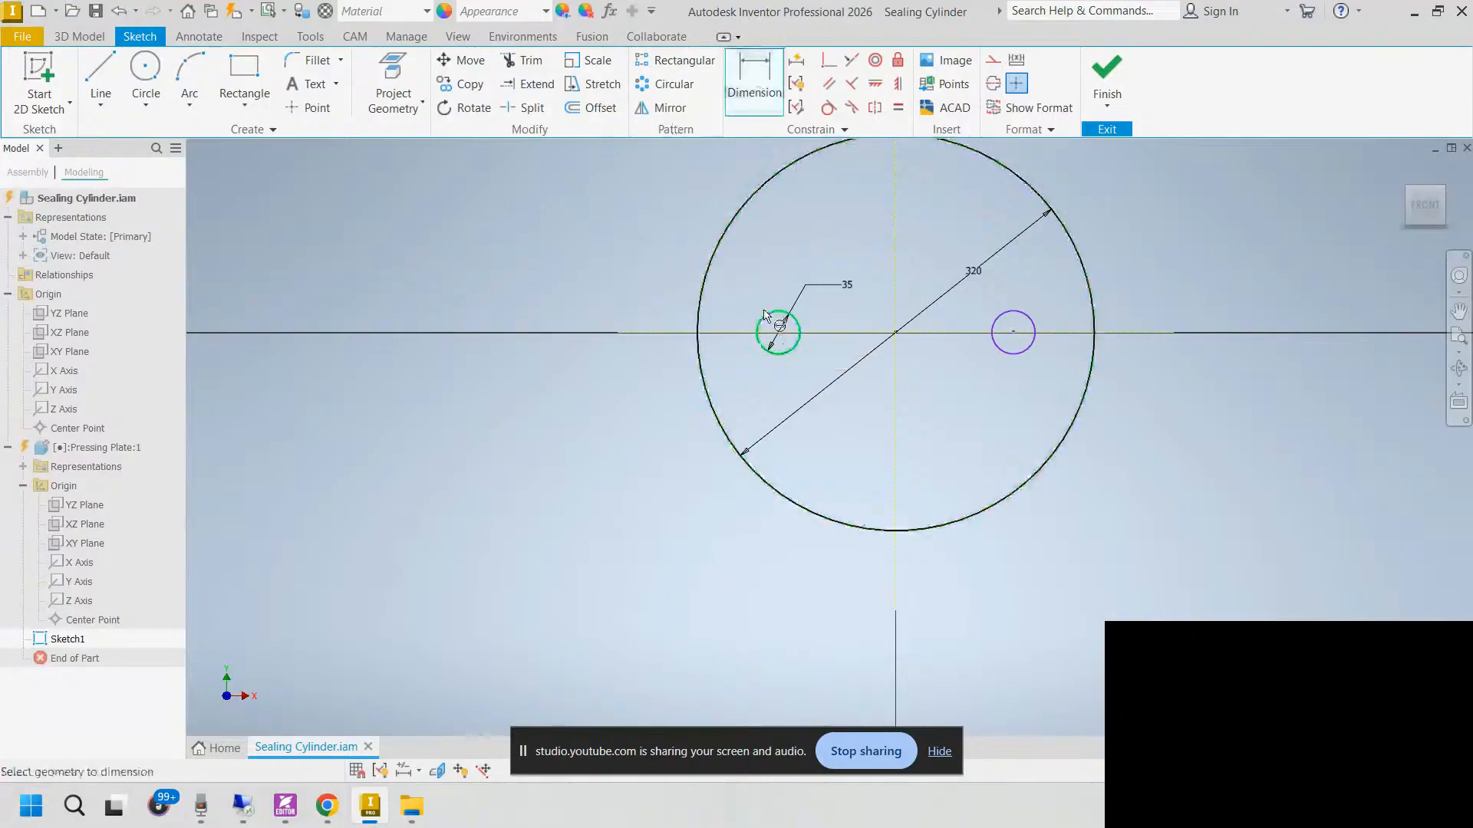
{"action": "left_click", "coordinate": [780, 325]}
{"action": "left_click", "coordinate": [1006, 316]}
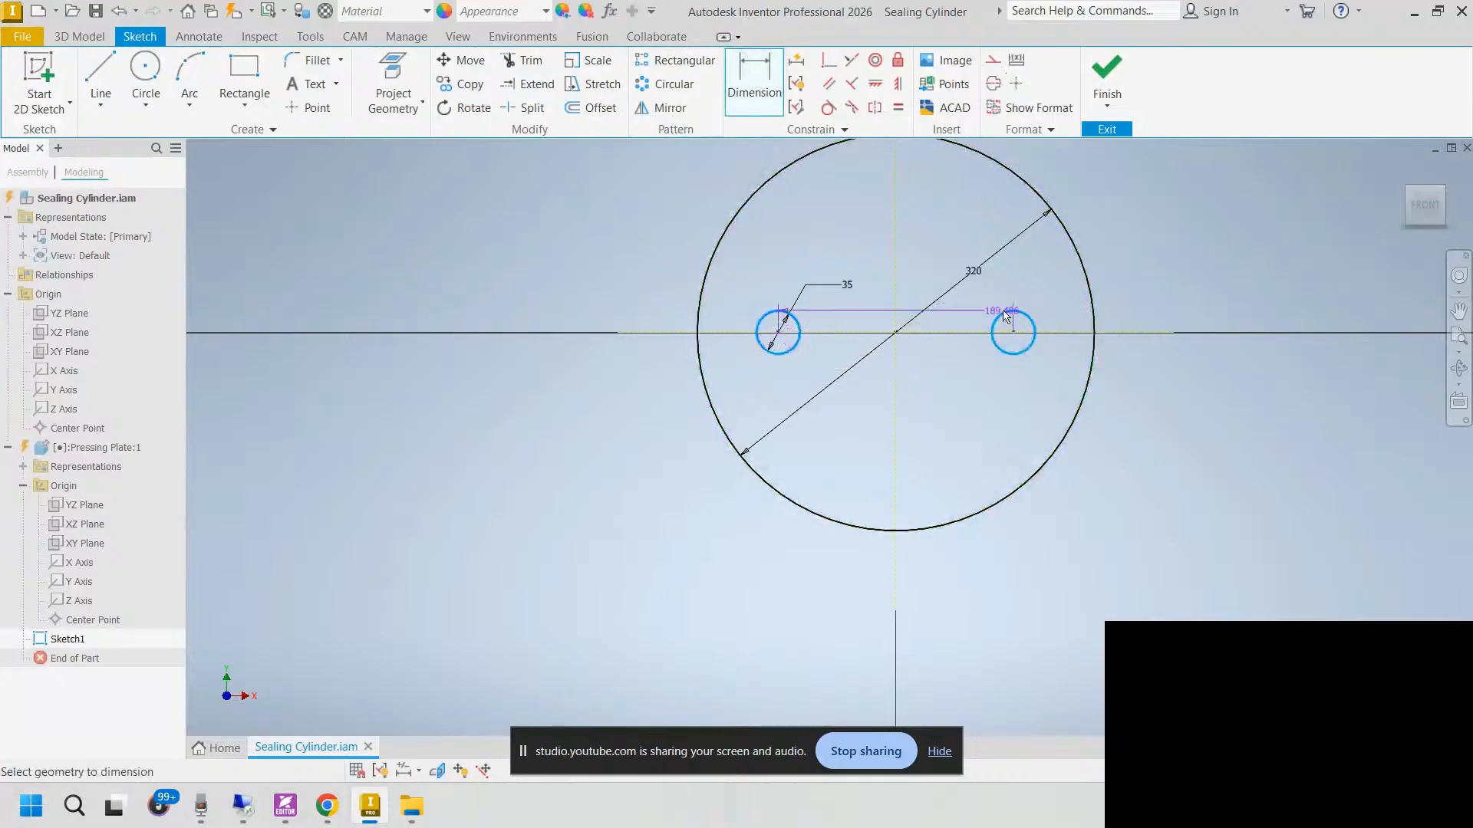
{"action": "middle_click_drag", "start_coordinate": [1118, 193], "coordinate": [1106, 266]}
{"action": "left_click", "coordinate": [1106, 195]}
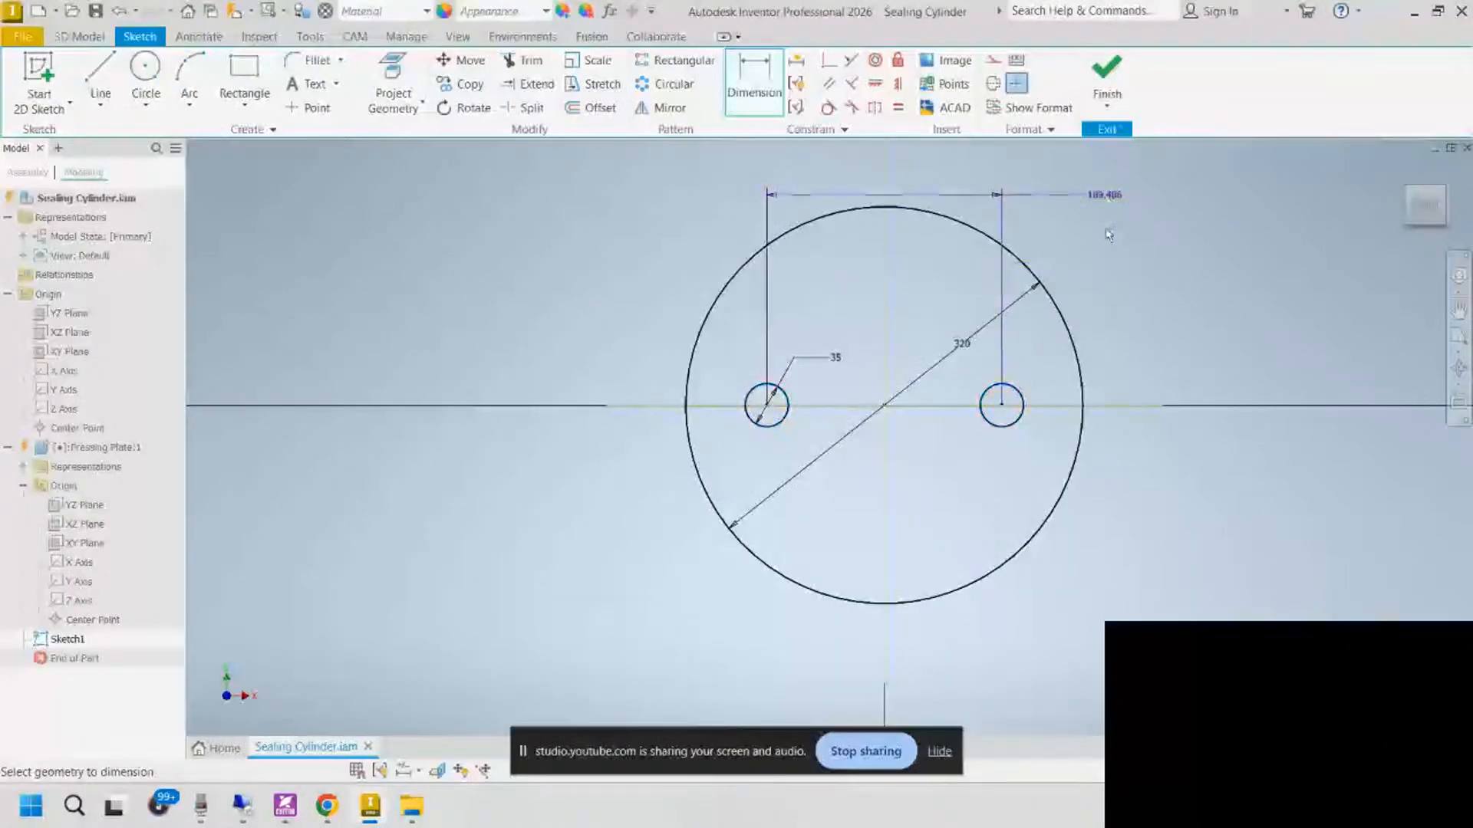
{"action": "left_click", "coordinate": [1103, 198]}
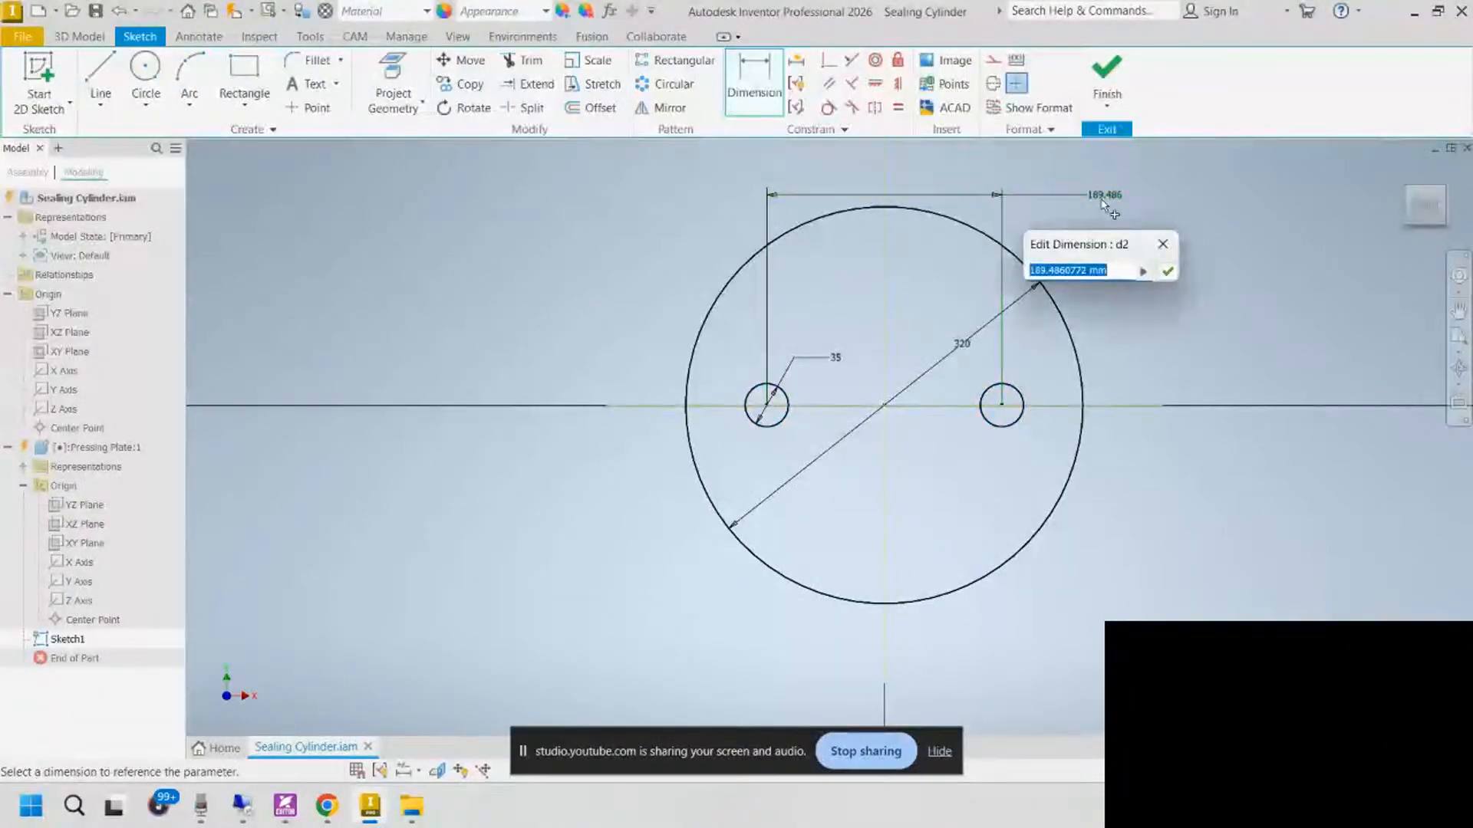
{"action": "type", "text": "24"}
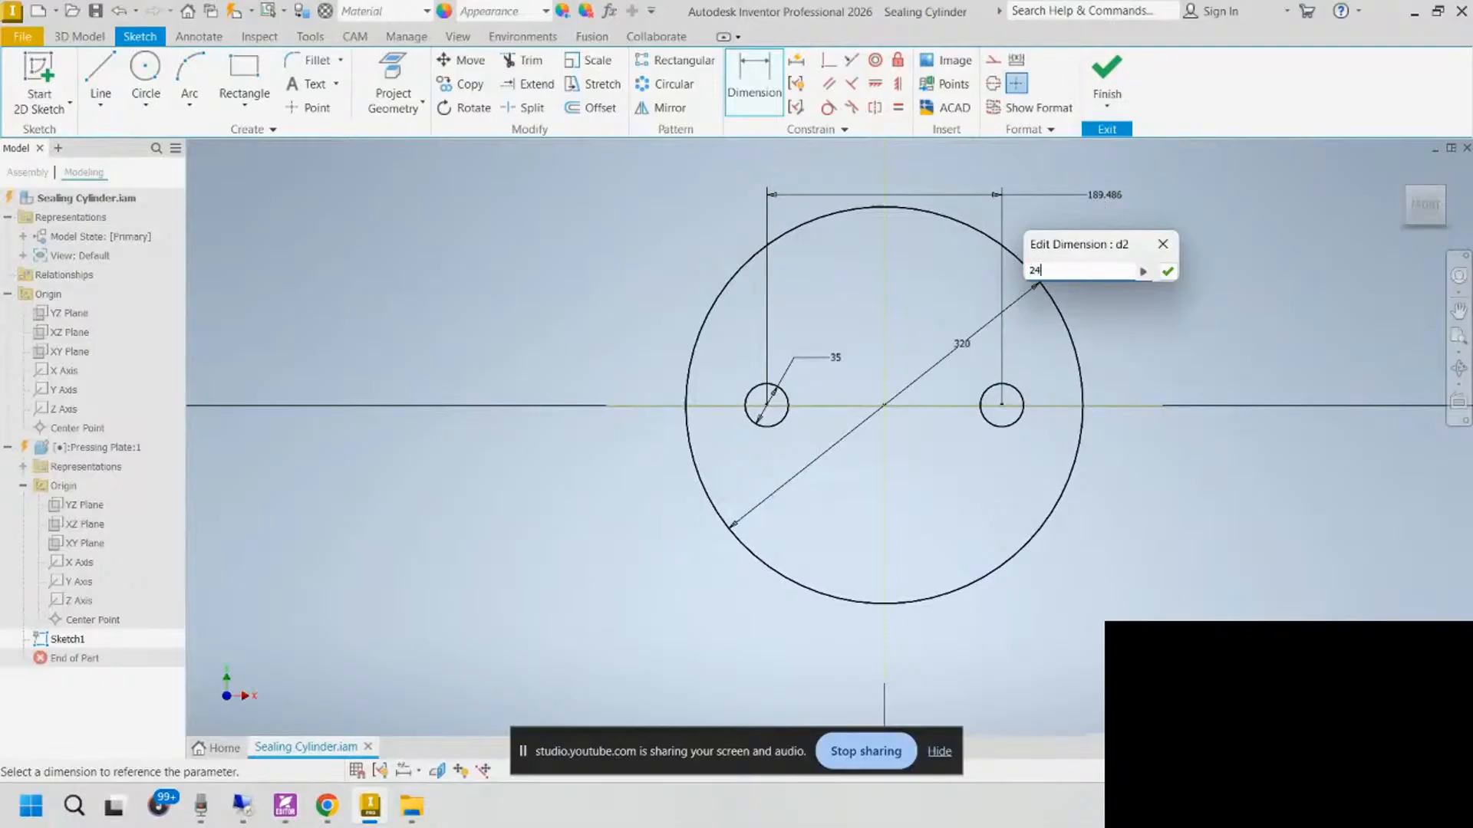
{"action": "type", "text": "0"}
{"action": "left_click", "coordinate": [1166, 271]}
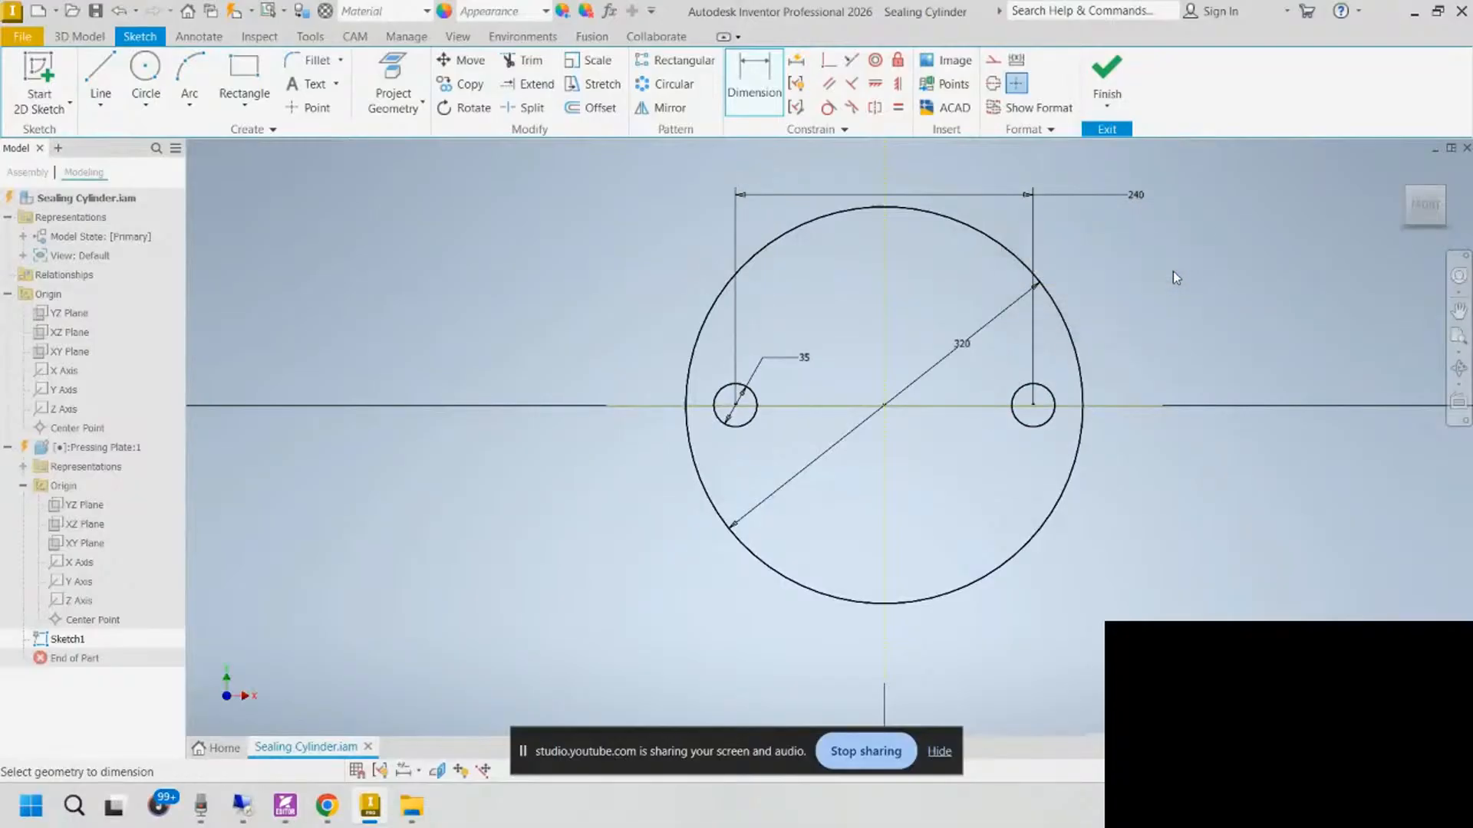
Step: Sketch a rectangle 40 mm wide and 35 mm high from the left small circle's top point outward to the disc's edge
{"action": "left_click", "coordinate": [244, 73]}
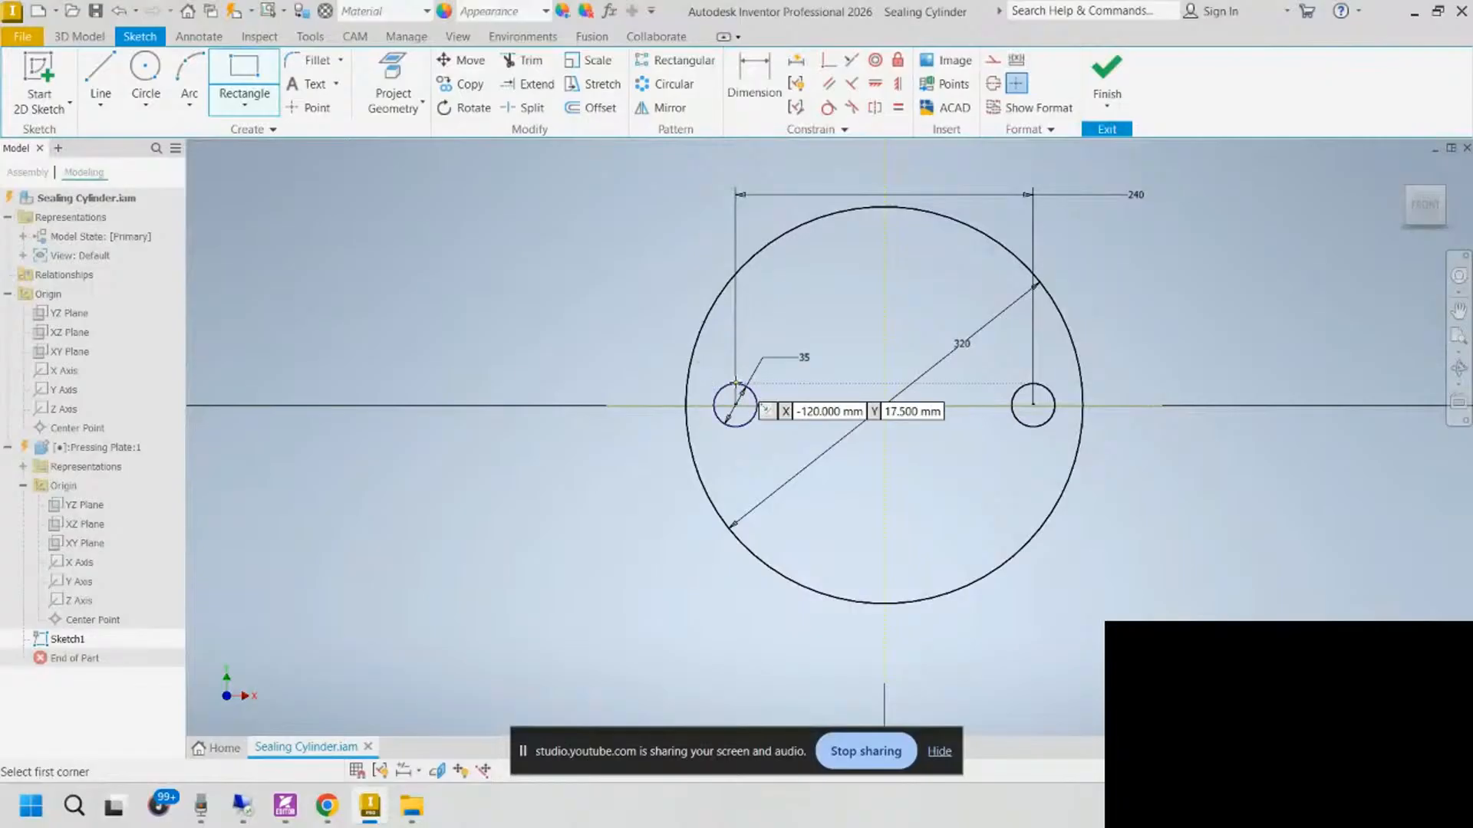
{"action": "scroll", "coordinate": [731, 390], "scroll_direction": "up", "scroll_amount": 4}
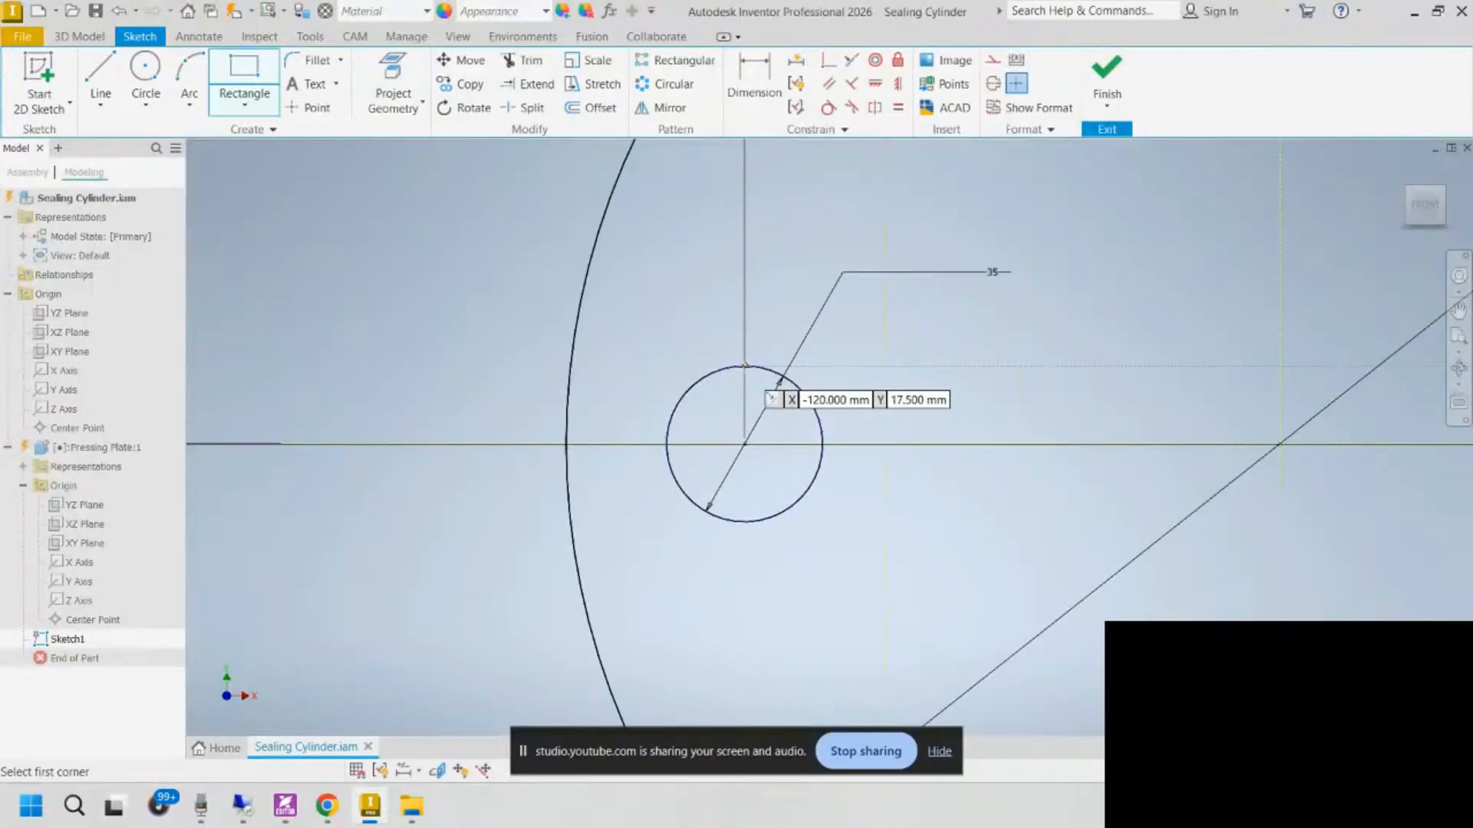
{"action": "left_click", "coordinate": [744, 366]}
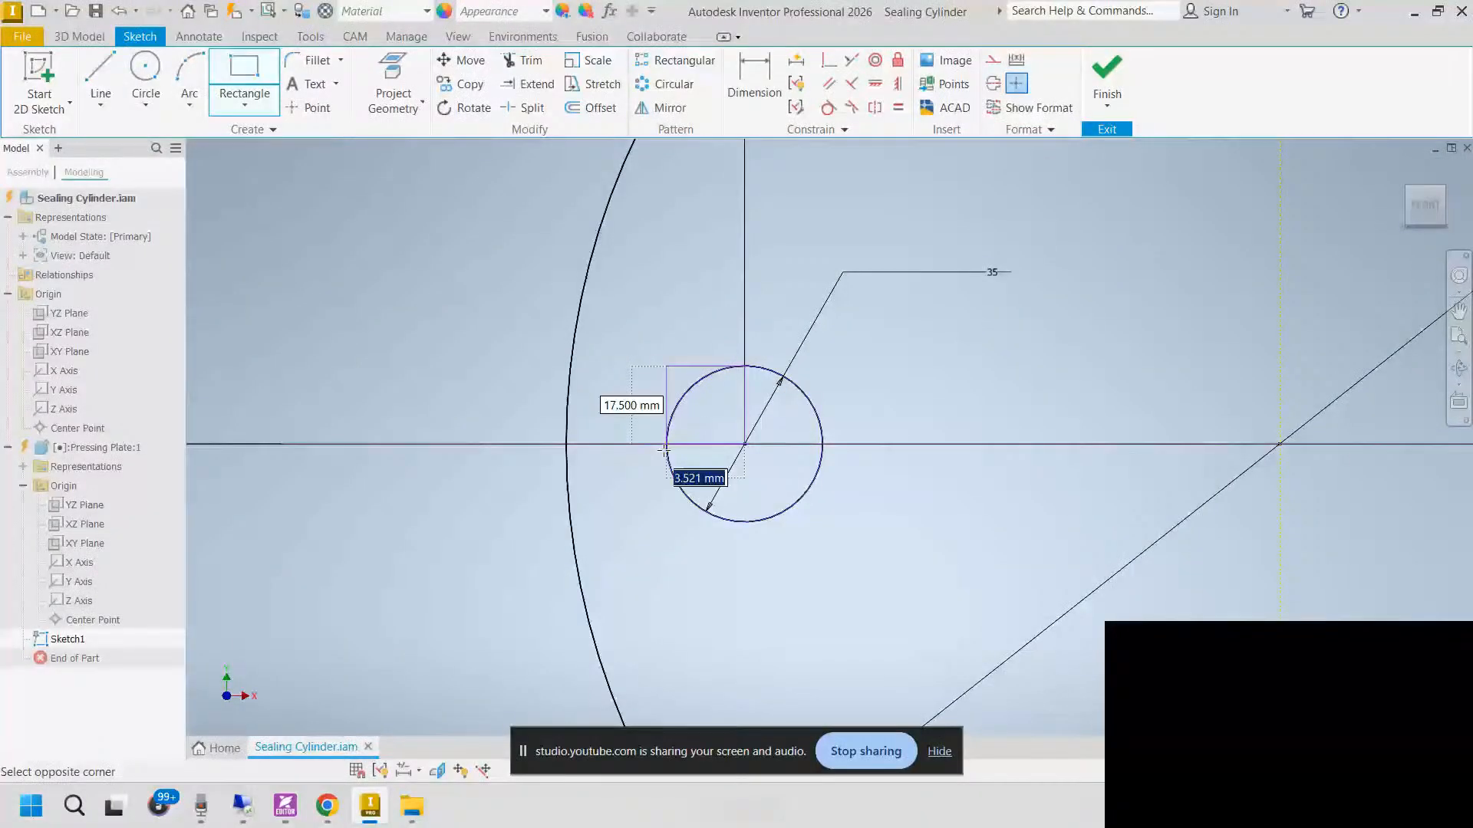
{"action": "left_click", "coordinate": [566, 522]}
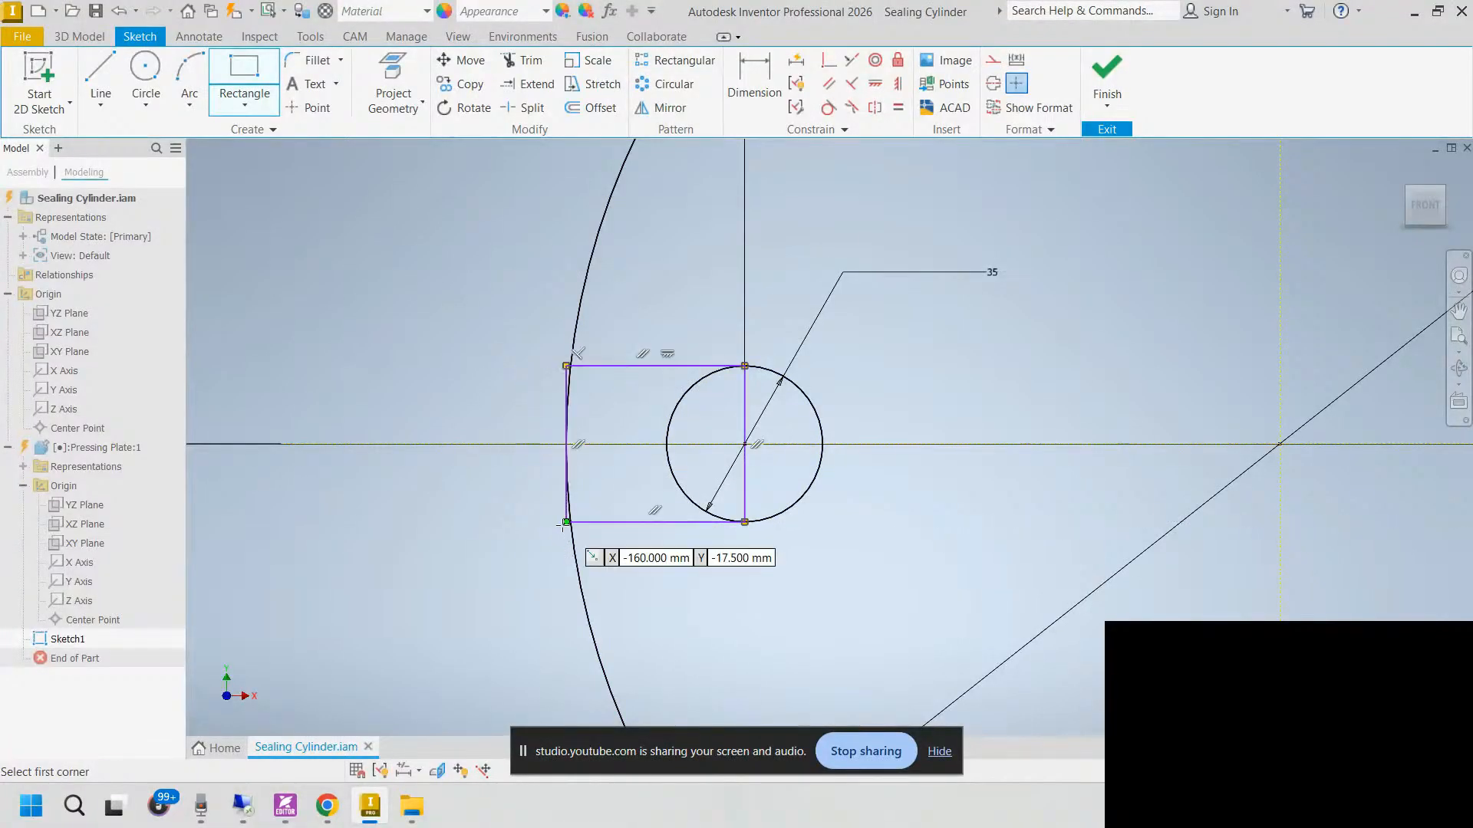
{"action": "left_click", "coordinate": [240, 112]}
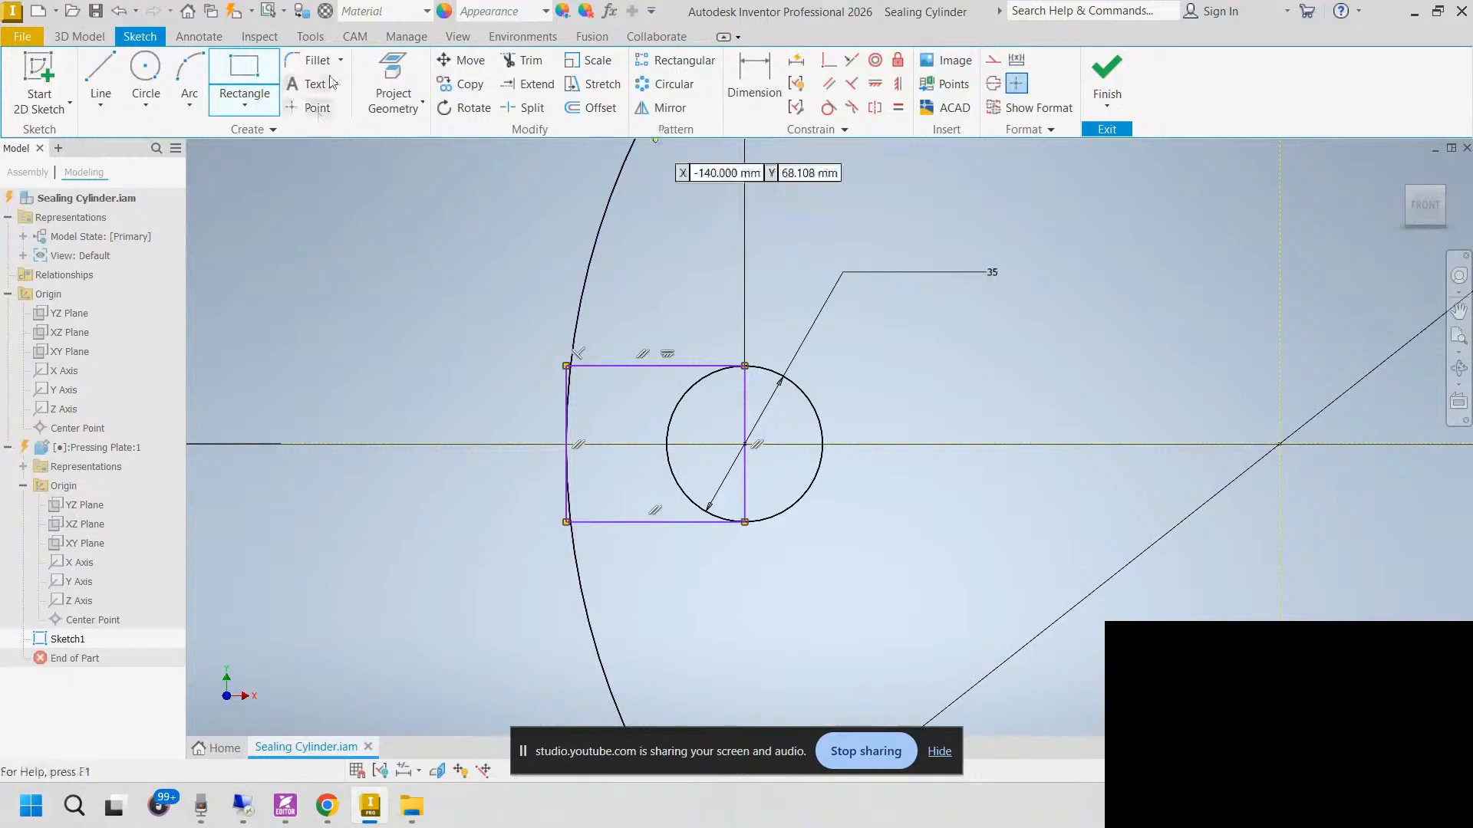
Step: Trim the disc's arc, the rectangle's vertical sides and the left circle's outer half to leave an open U-shaped slot
{"action": "left_click", "coordinate": [522, 60]}
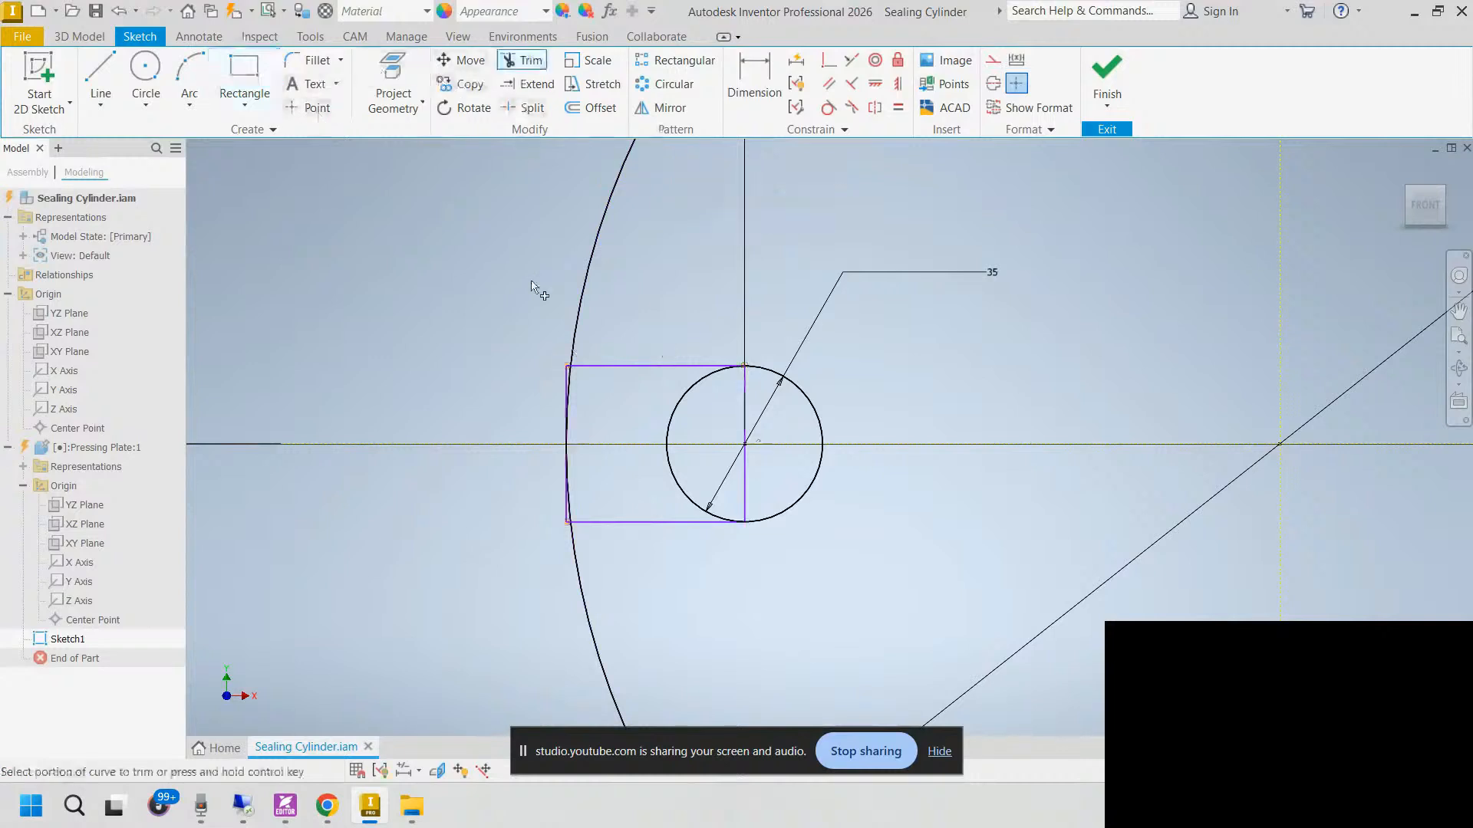
{"action": "left_click", "coordinate": [567, 394]}
{"action": "left_click", "coordinate": [570, 492]}
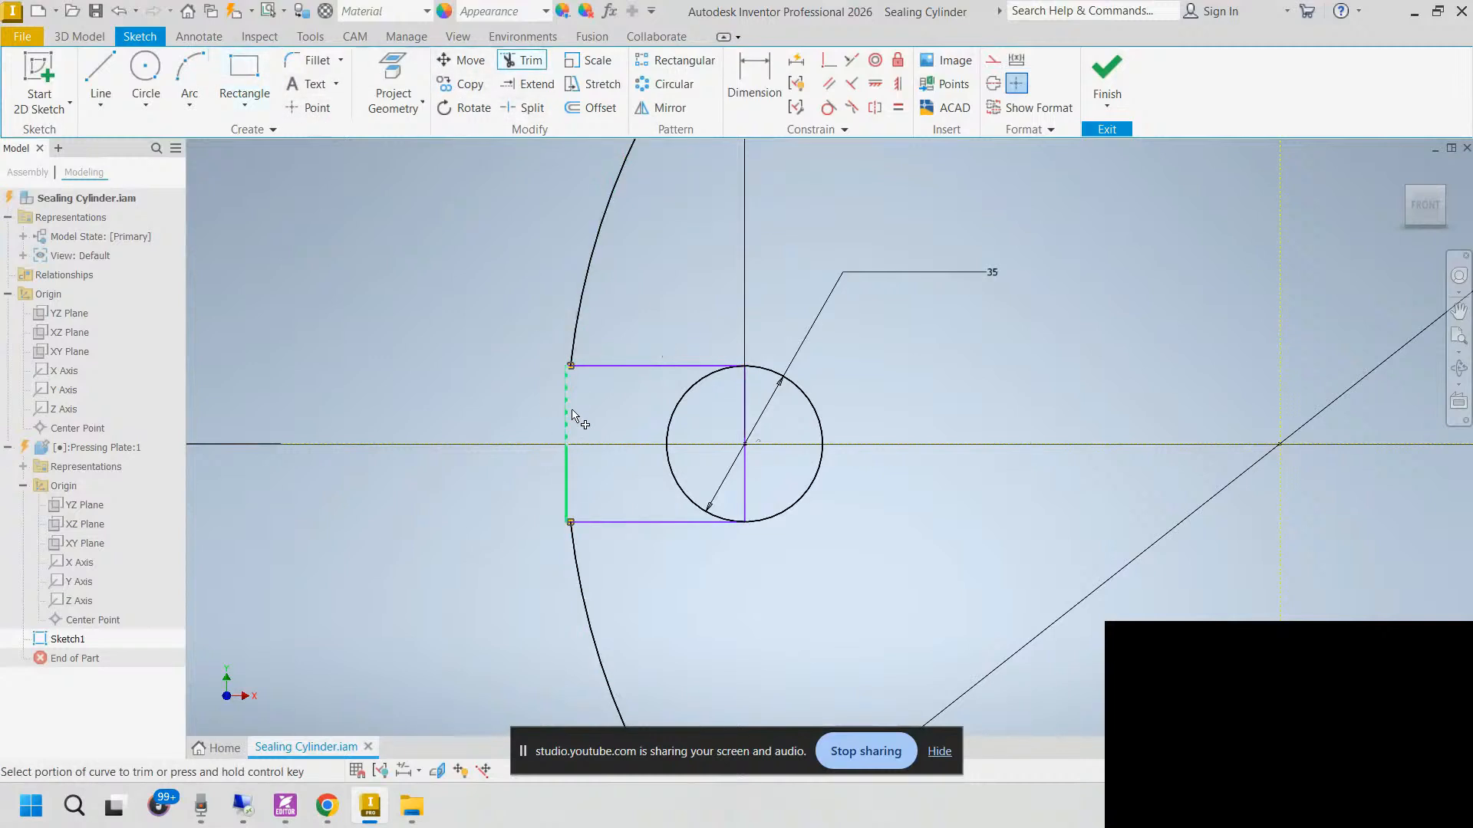
{"action": "left_click", "coordinate": [572, 418]}
{"action": "left_click", "coordinate": [572, 484]}
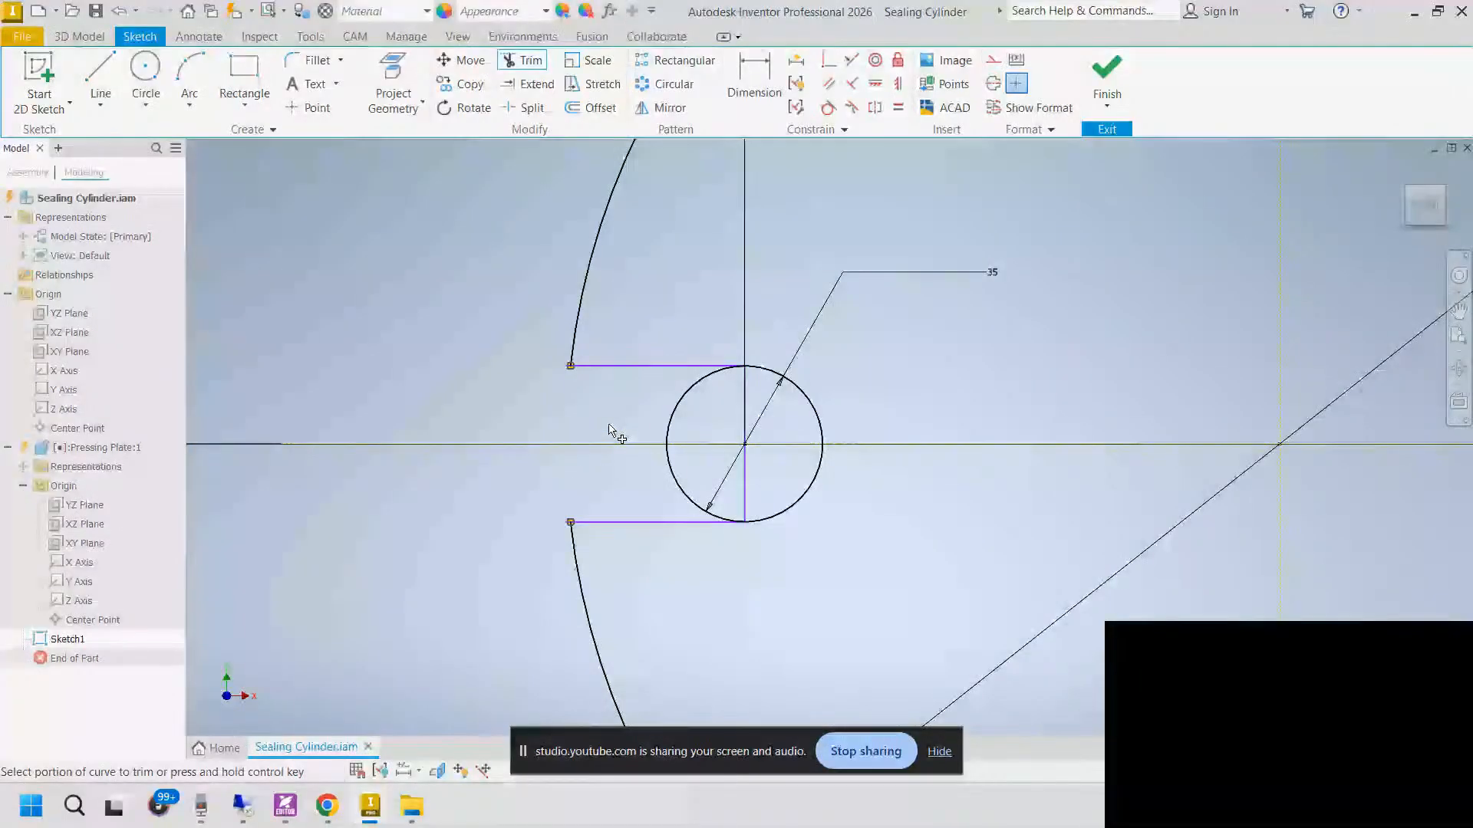
{"action": "left_click", "coordinate": [680, 411]}
{"action": "left_click", "coordinate": [680, 492]}
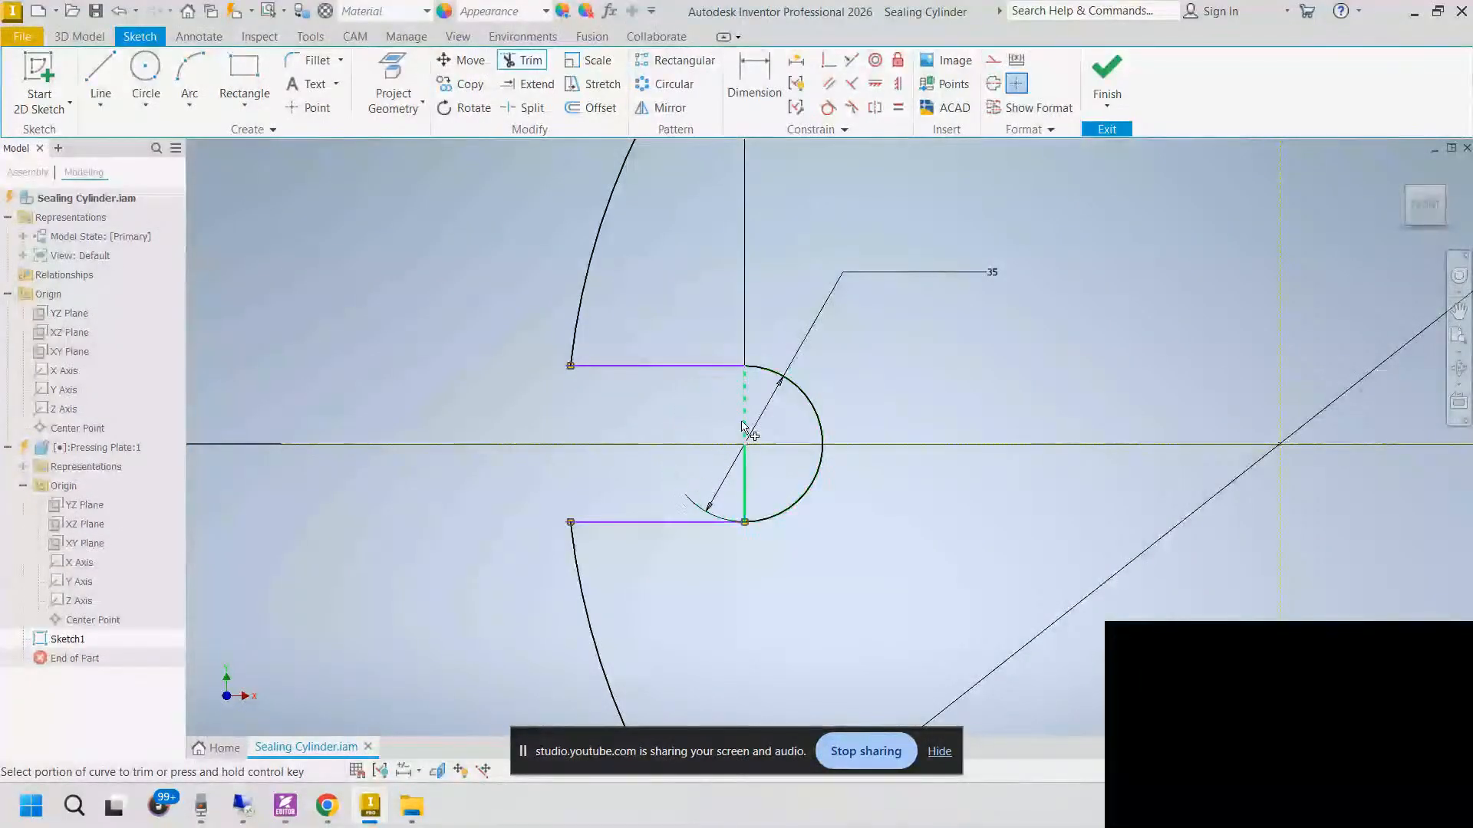
{"action": "left_click", "coordinate": [751, 414]}
{"action": "left_click", "coordinate": [750, 470]}
Step: Make the upper and lower lines of the left slot tangent to its rounded end
{"action": "scroll", "coordinate": [398, 373], "scroll_direction": "down", "scroll_amount": 3}
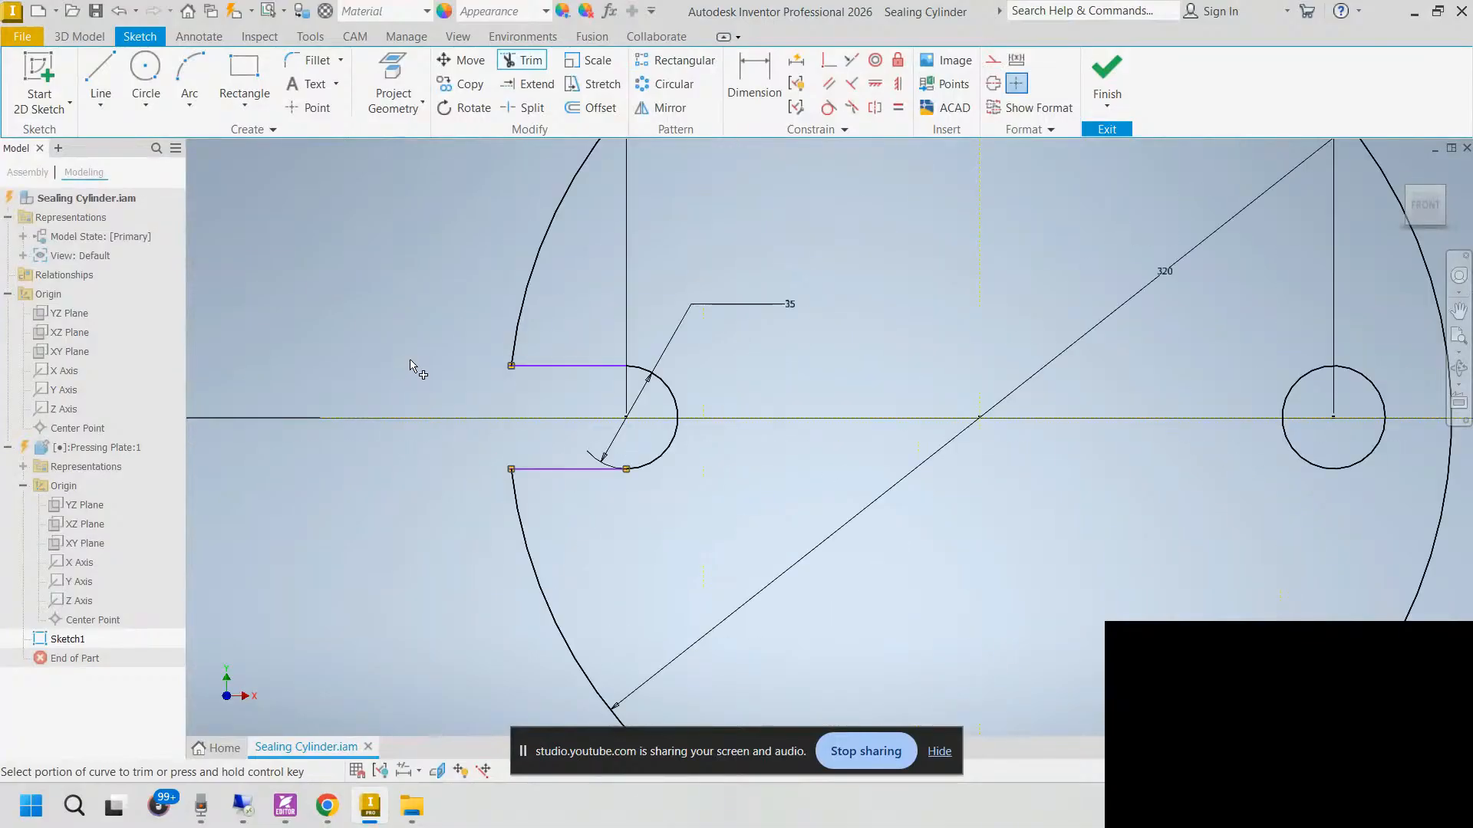
{"action": "middle_click_drag", "start_coordinate": [412, 368], "coordinate": [358, 362]}
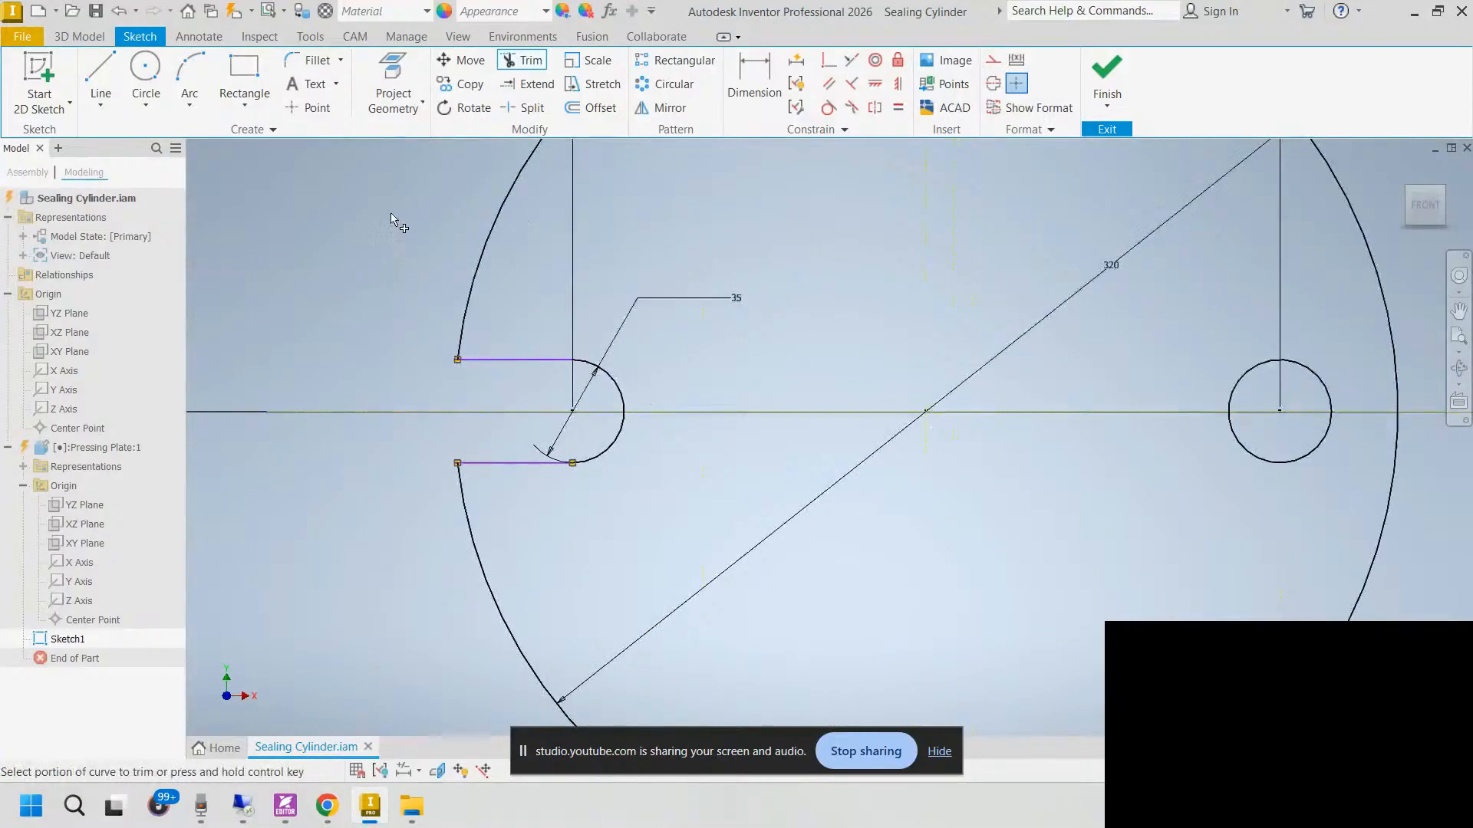
{"action": "left_click", "coordinate": [828, 107]}
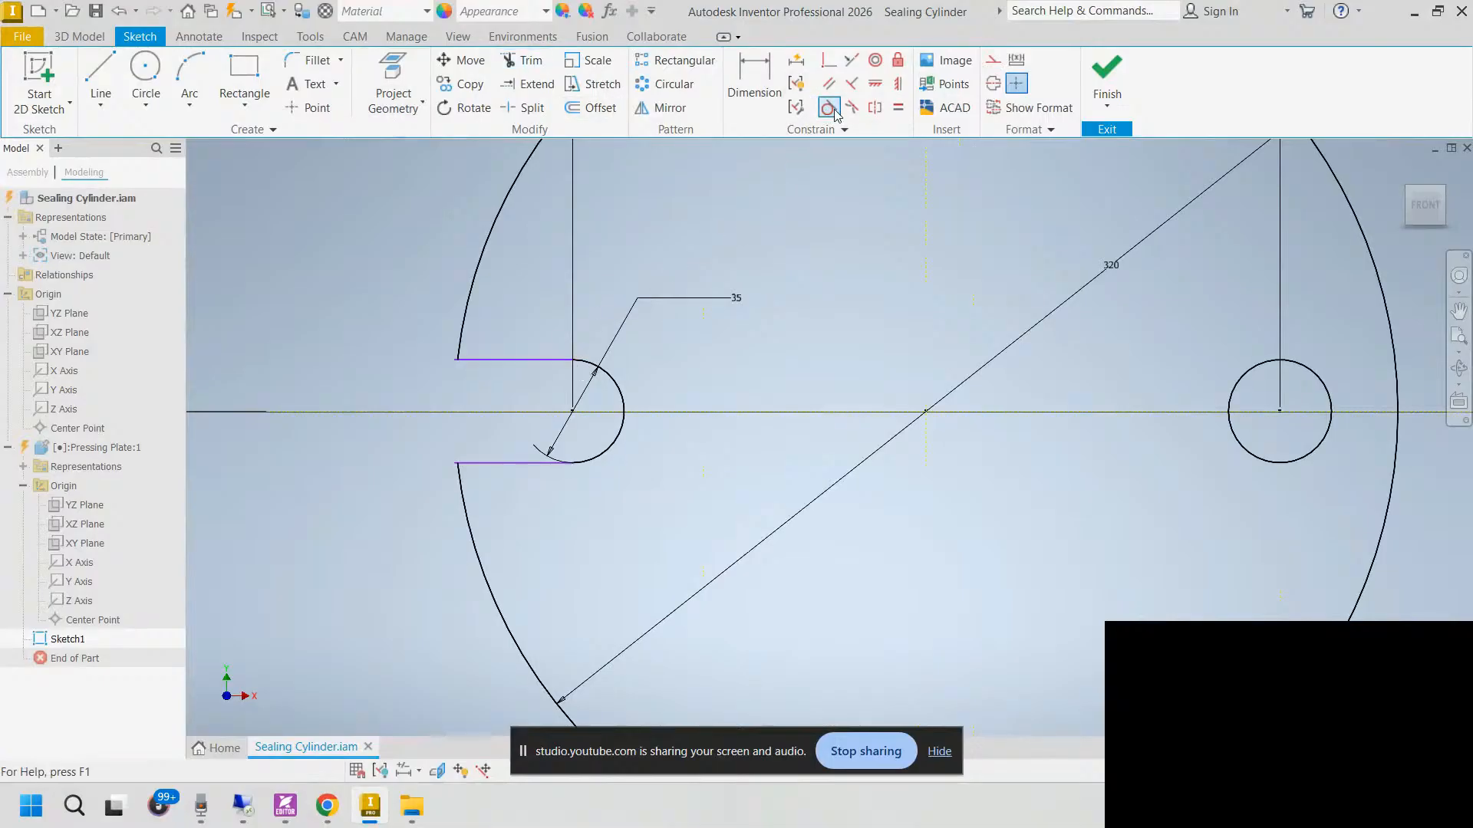
{"action": "left_click", "coordinate": [832, 109]}
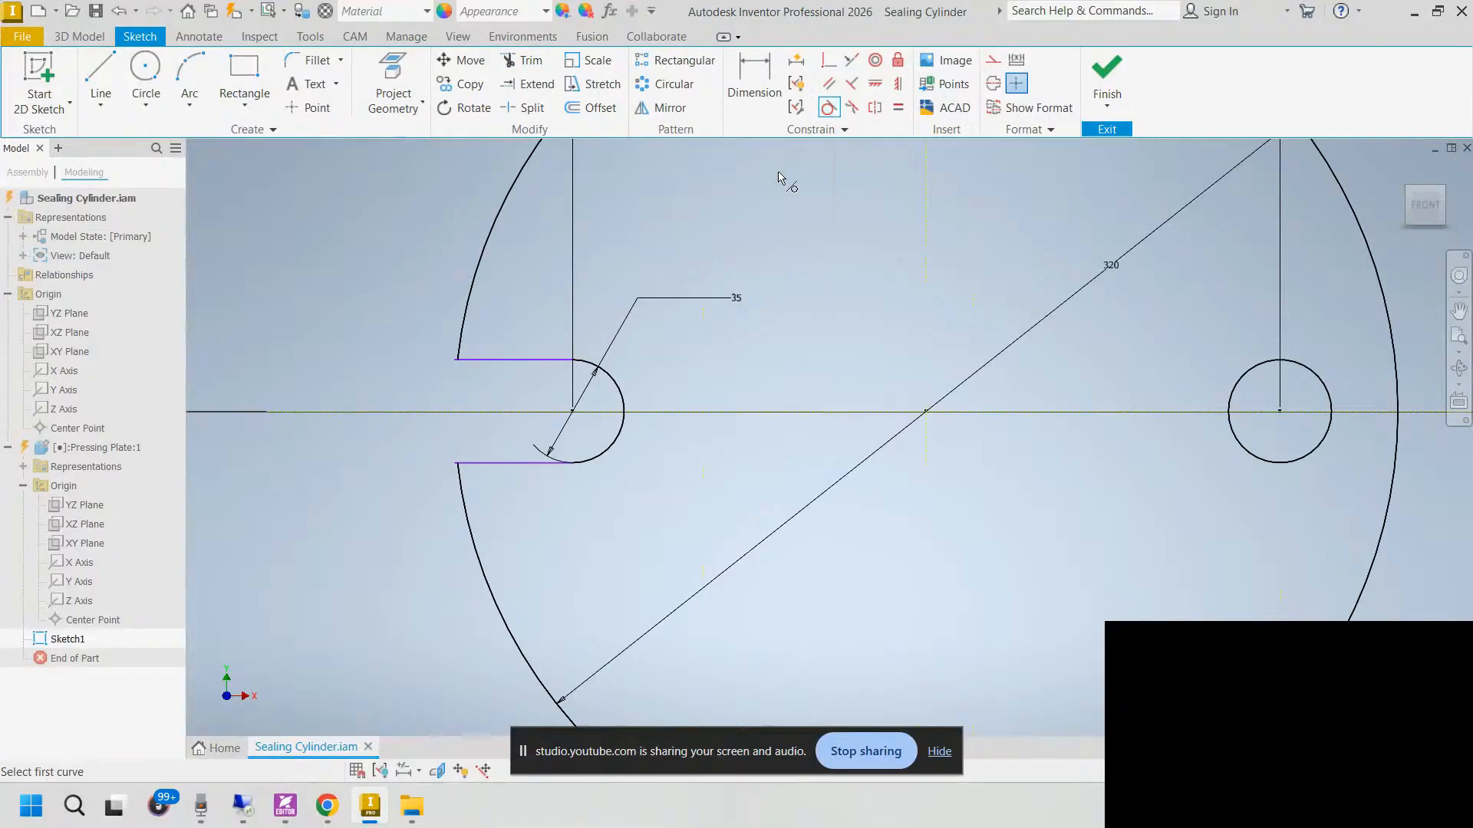
{"action": "left_click", "coordinate": [590, 368]}
{"action": "left_click", "coordinate": [548, 359]}
{"action": "left_click", "coordinate": [516, 465]}
{"action": "left_click", "coordinate": [608, 448]}
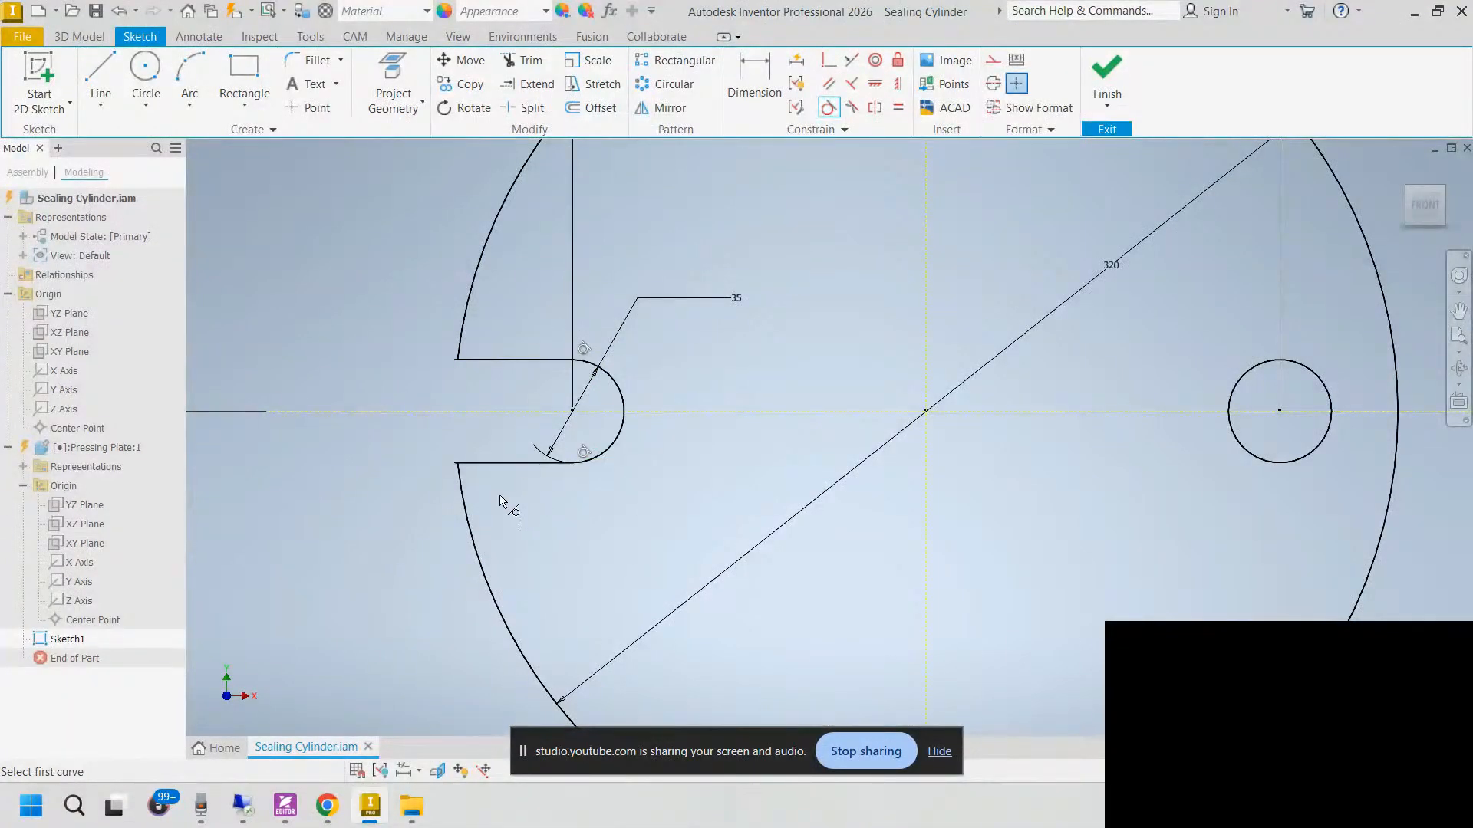
Step: Trim the short ends of the left slot's two lines that stick out past the disc's edge
{"action": "scroll", "coordinate": [460, 371], "scroll_direction": "up", "scroll_amount": 4}
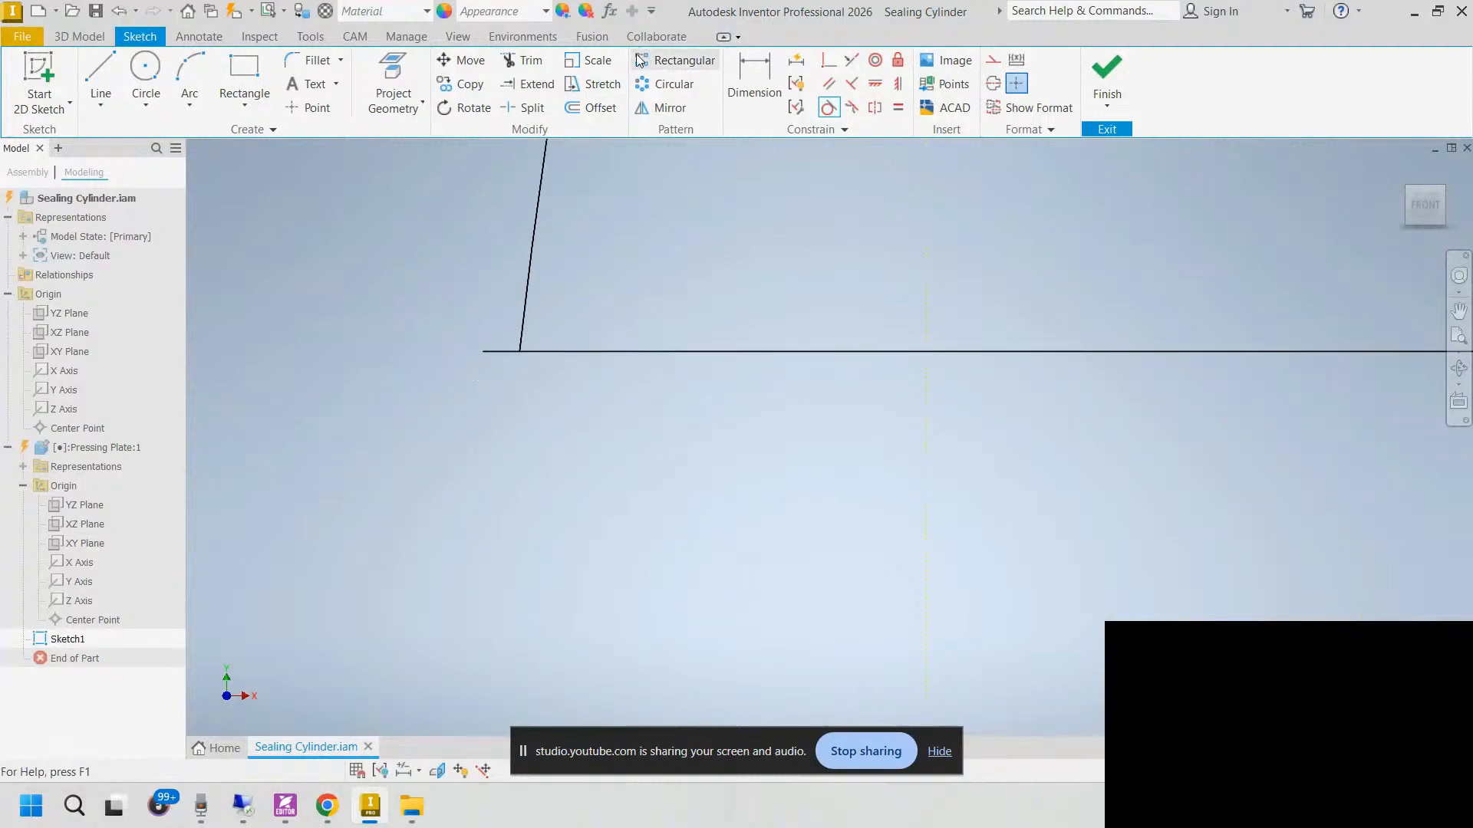
{"action": "left_click", "coordinate": [522, 60]}
{"action": "scroll", "coordinate": [537, 429], "scroll_direction": "down", "scroll_amount": 2}
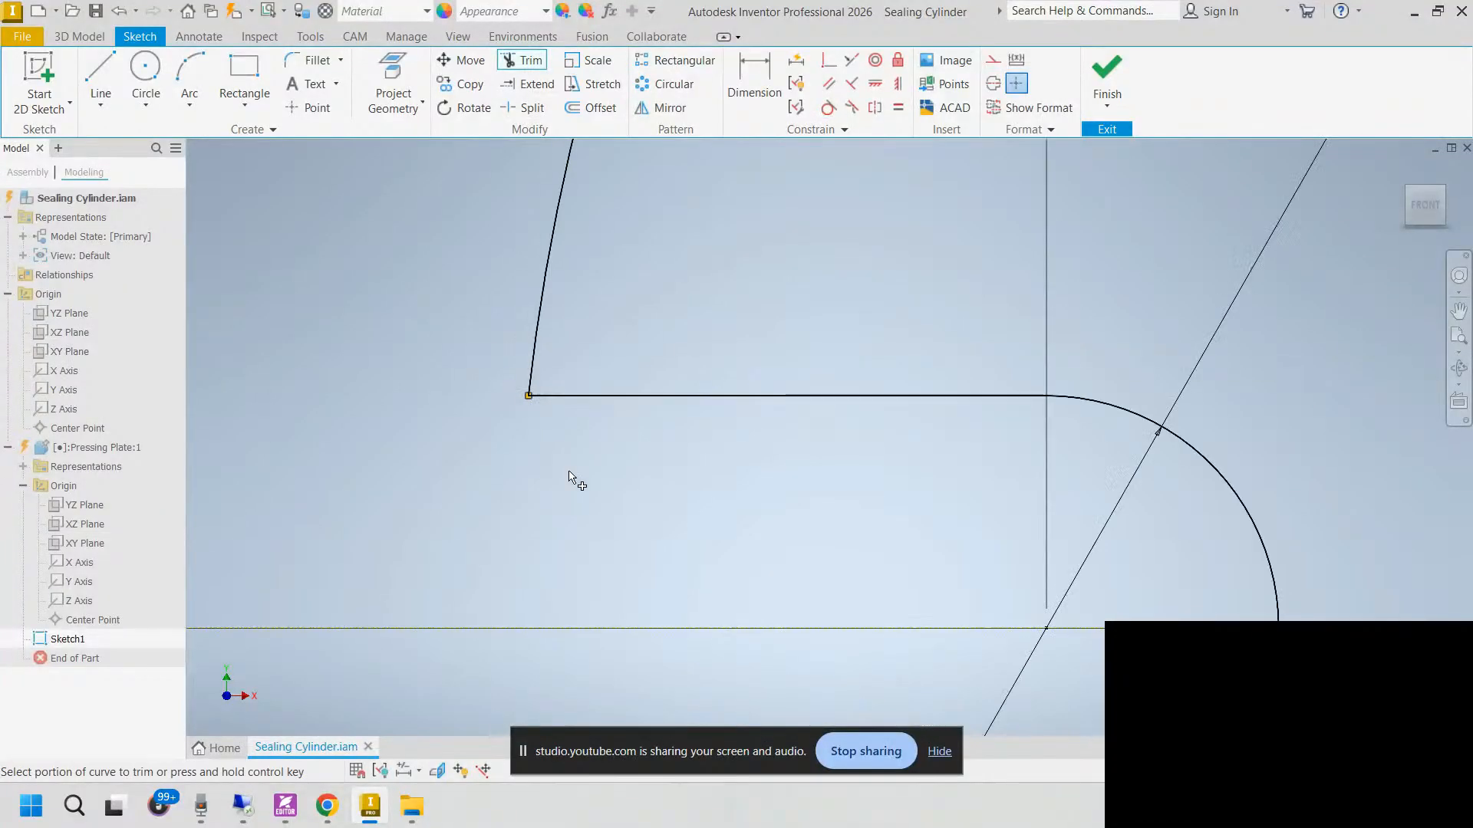
{"action": "middle_click_drag", "start_coordinate": [576, 480], "coordinate": [561, 151]}
{"action": "left_click", "coordinate": [478, 490]}
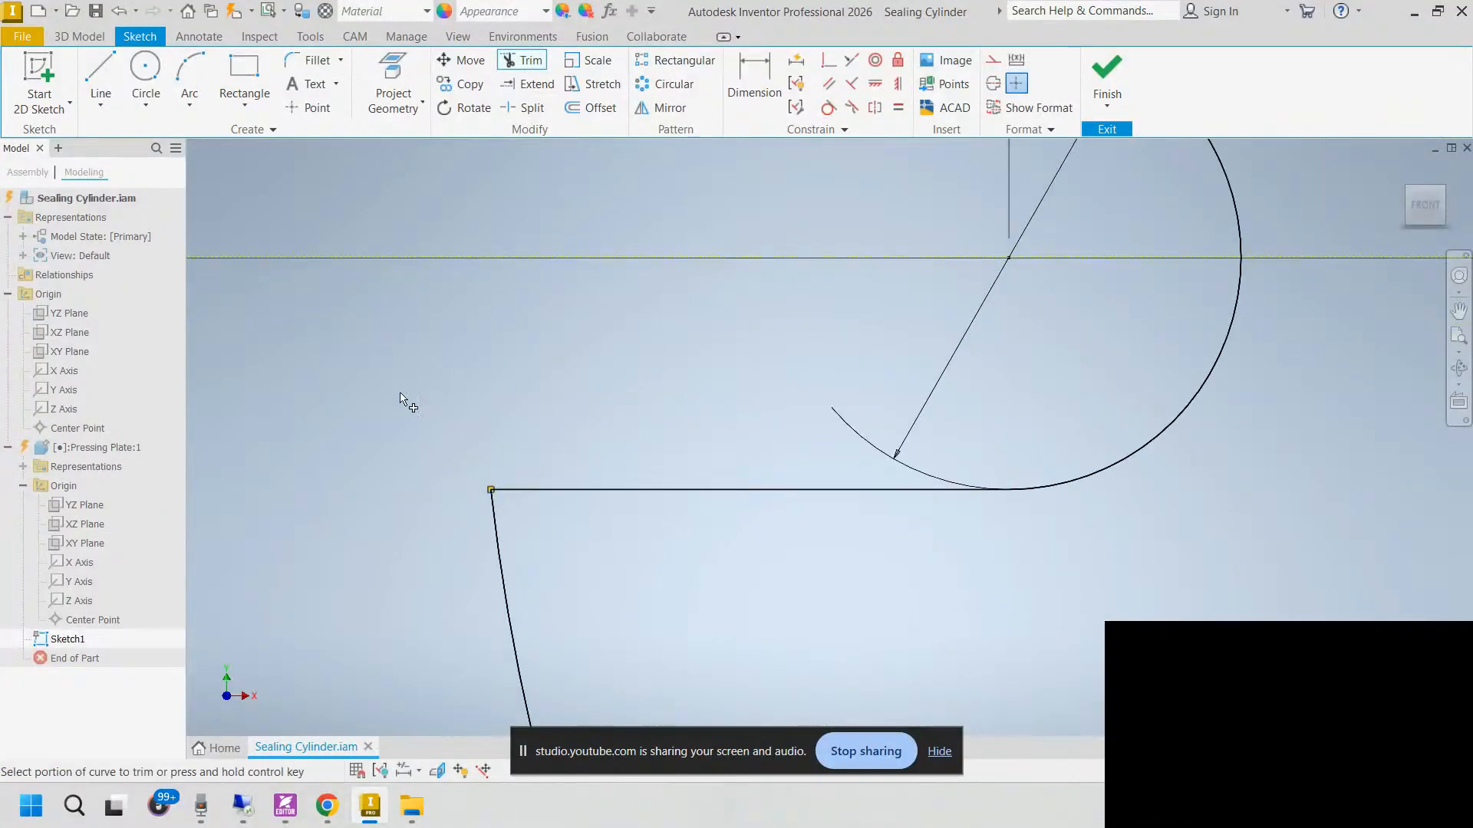
Step: Sketch a rectangle about 40 mm wide and 35 mm high from the right small circle's top point outward to the disc's edge
{"action": "scroll", "coordinate": [664, 424], "scroll_direction": "down", "scroll_amount": 5}
{"action": "mouse_move", "coordinate": [990, 364]}
{"action": "middle_mouse_down"}
{"action": "mouse_move", "coordinate": [582, 371]}
{"action": "mouse_move", "coordinate": [616, 378]}
{"action": "middle_mouse_up"}
{"action": "middle_click_drag", "start_coordinate": [779, 339], "coordinate": [629, 328]}
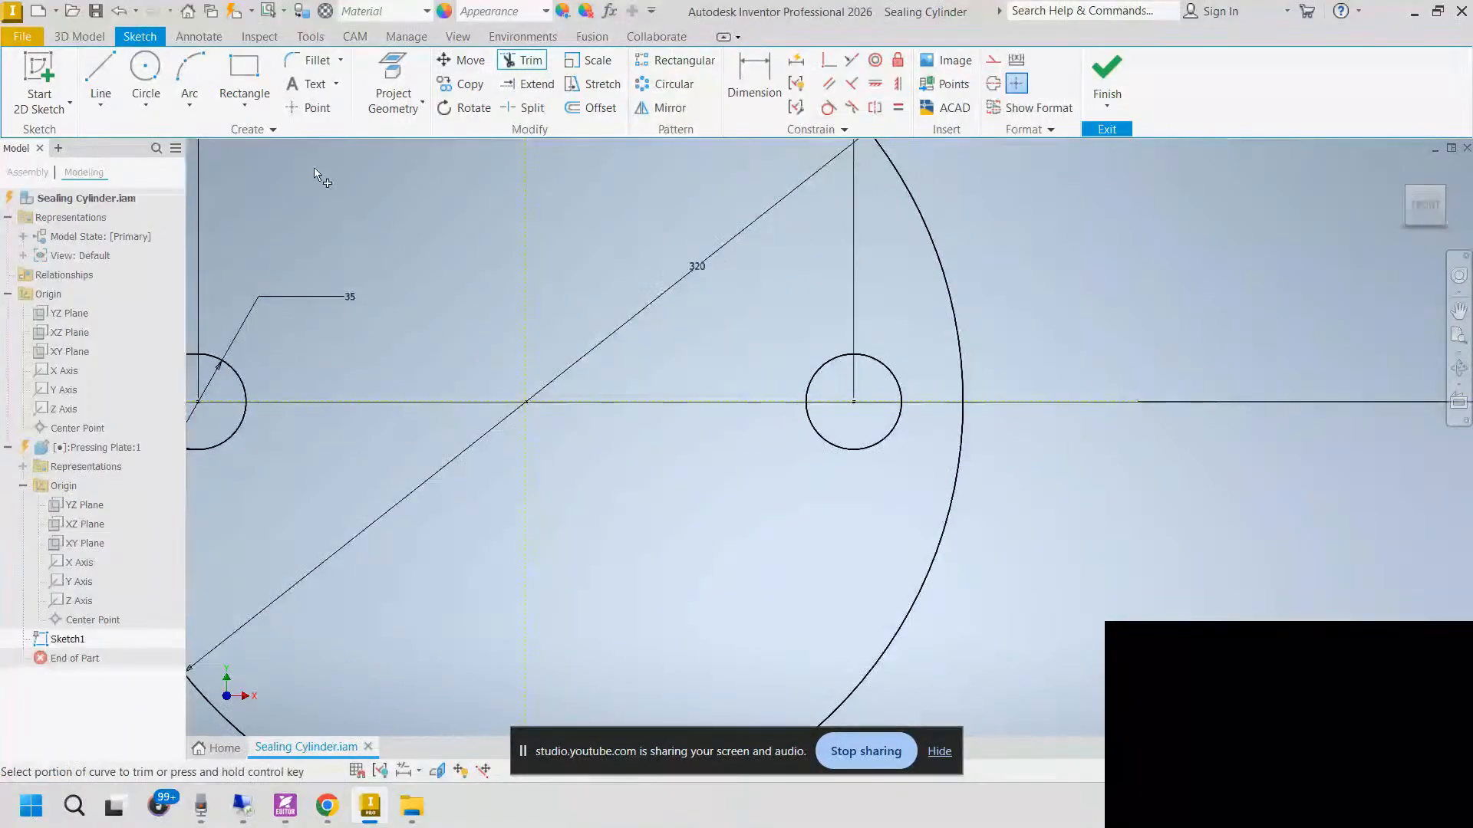
{"action": "left_click", "coordinate": [272, 77]}
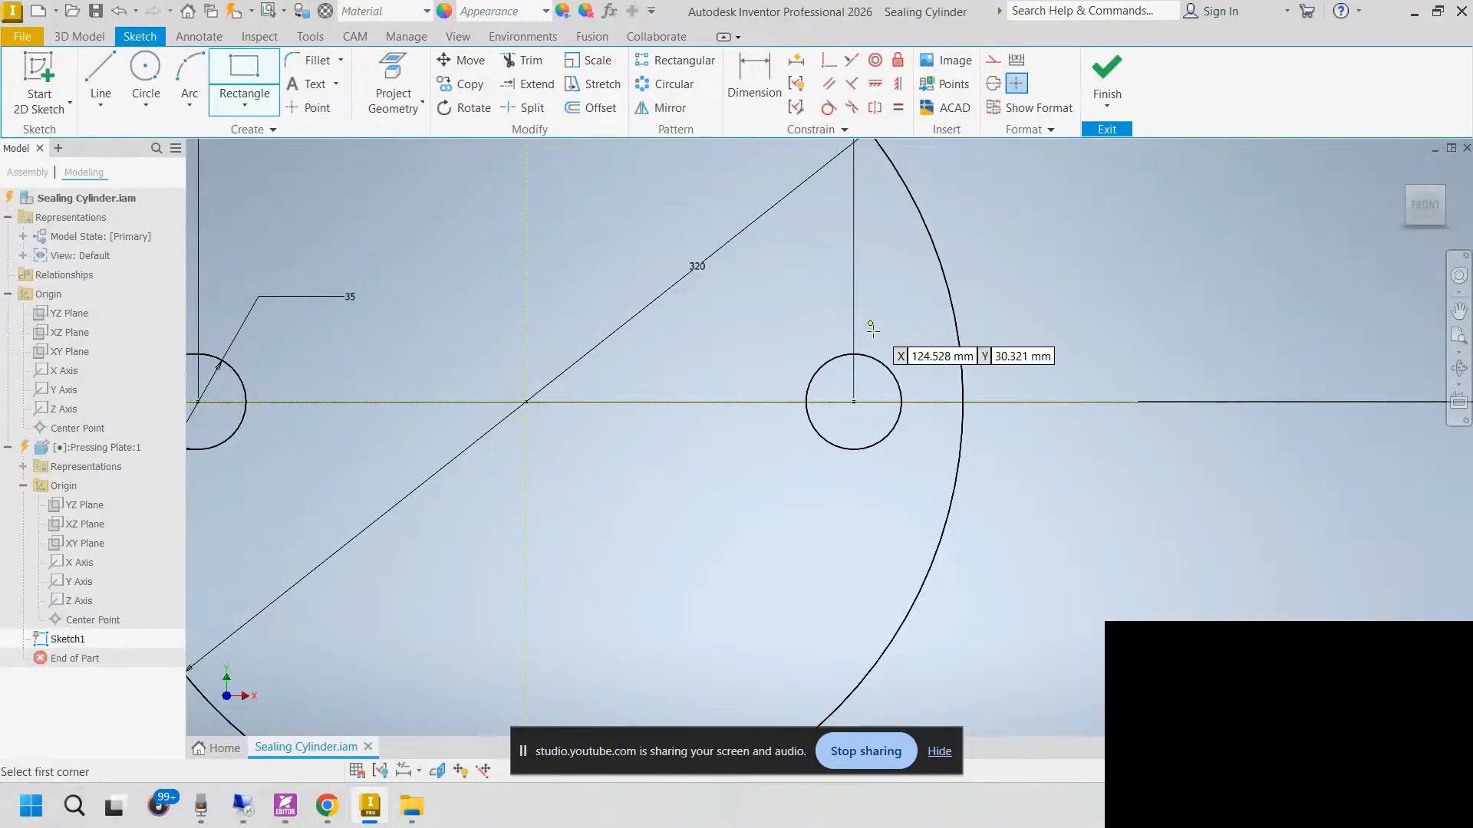
{"action": "scroll", "coordinate": [869, 386], "scroll_direction": "down", "scroll_amount": 5}
{"action": "middle_click_drag", "start_coordinate": [865, 385], "coordinate": [791, 361]}
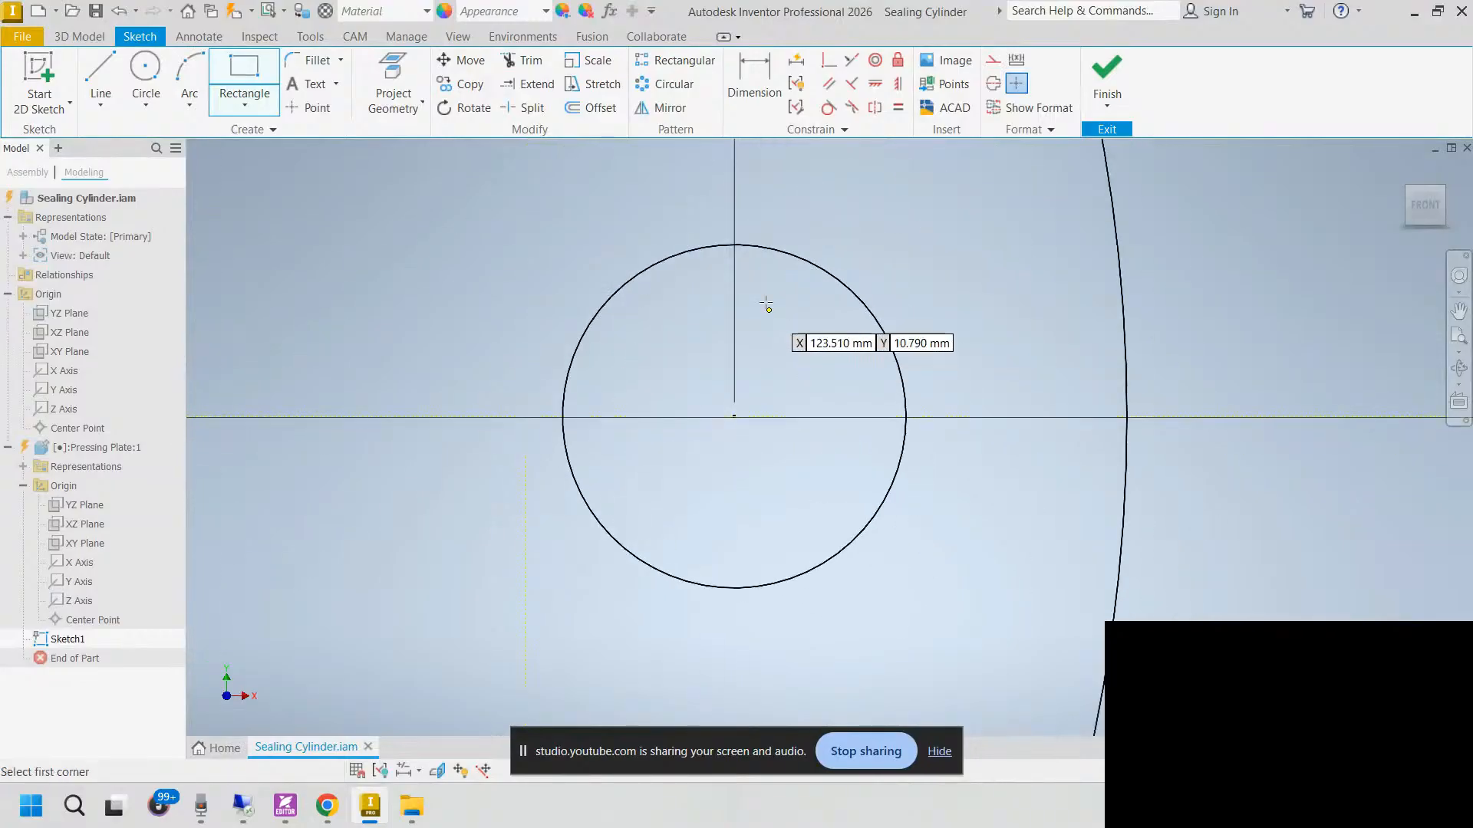
{"action": "left_click", "coordinate": [733, 244]}
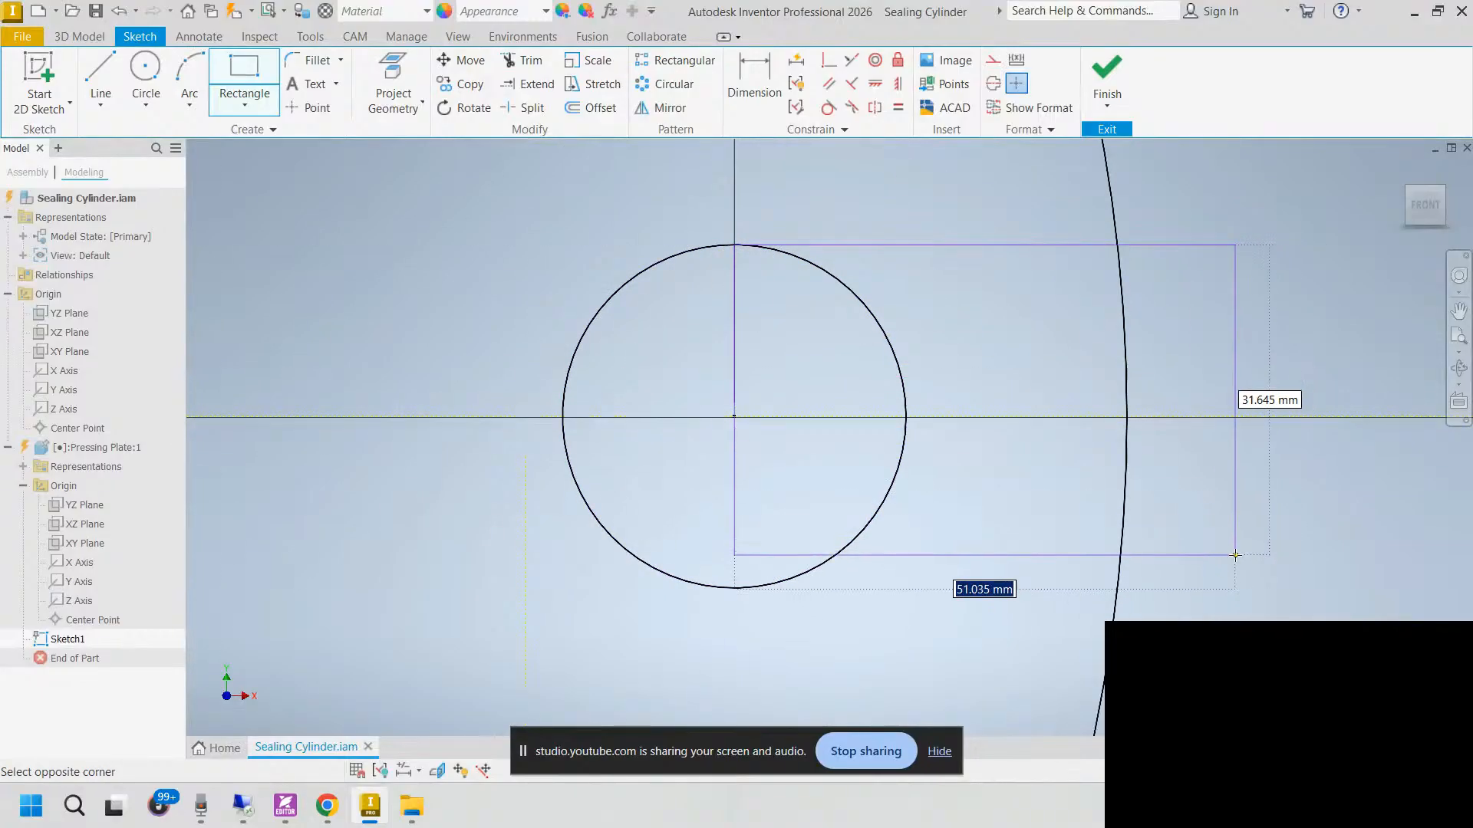
{"action": "left_click", "coordinate": [1126, 588]}
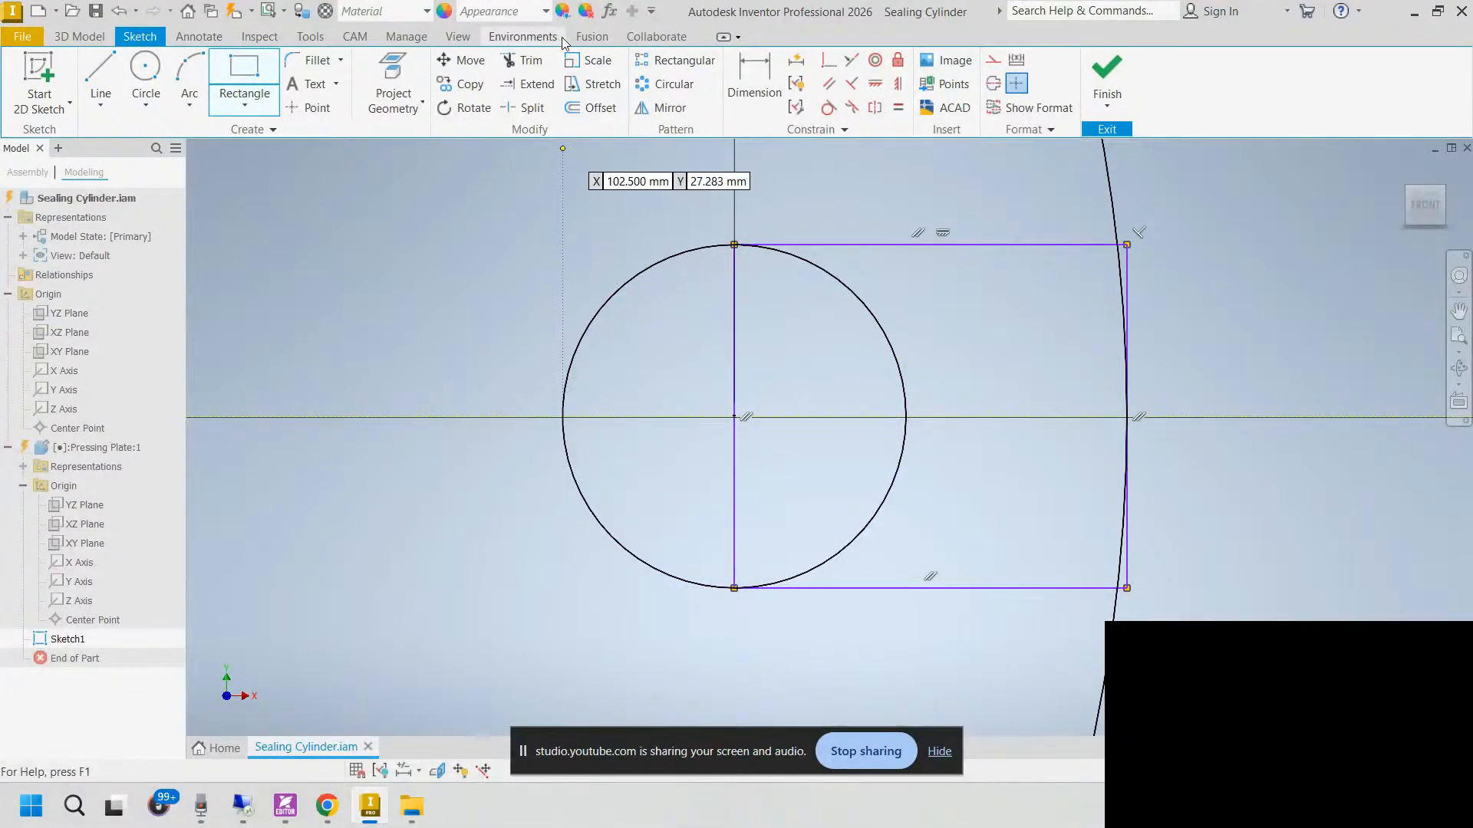
Step: Trim the right circle's outer half and remove the rectangle's vertical side that passes through the circle's centre
{"action": "left_click", "coordinate": [522, 59]}
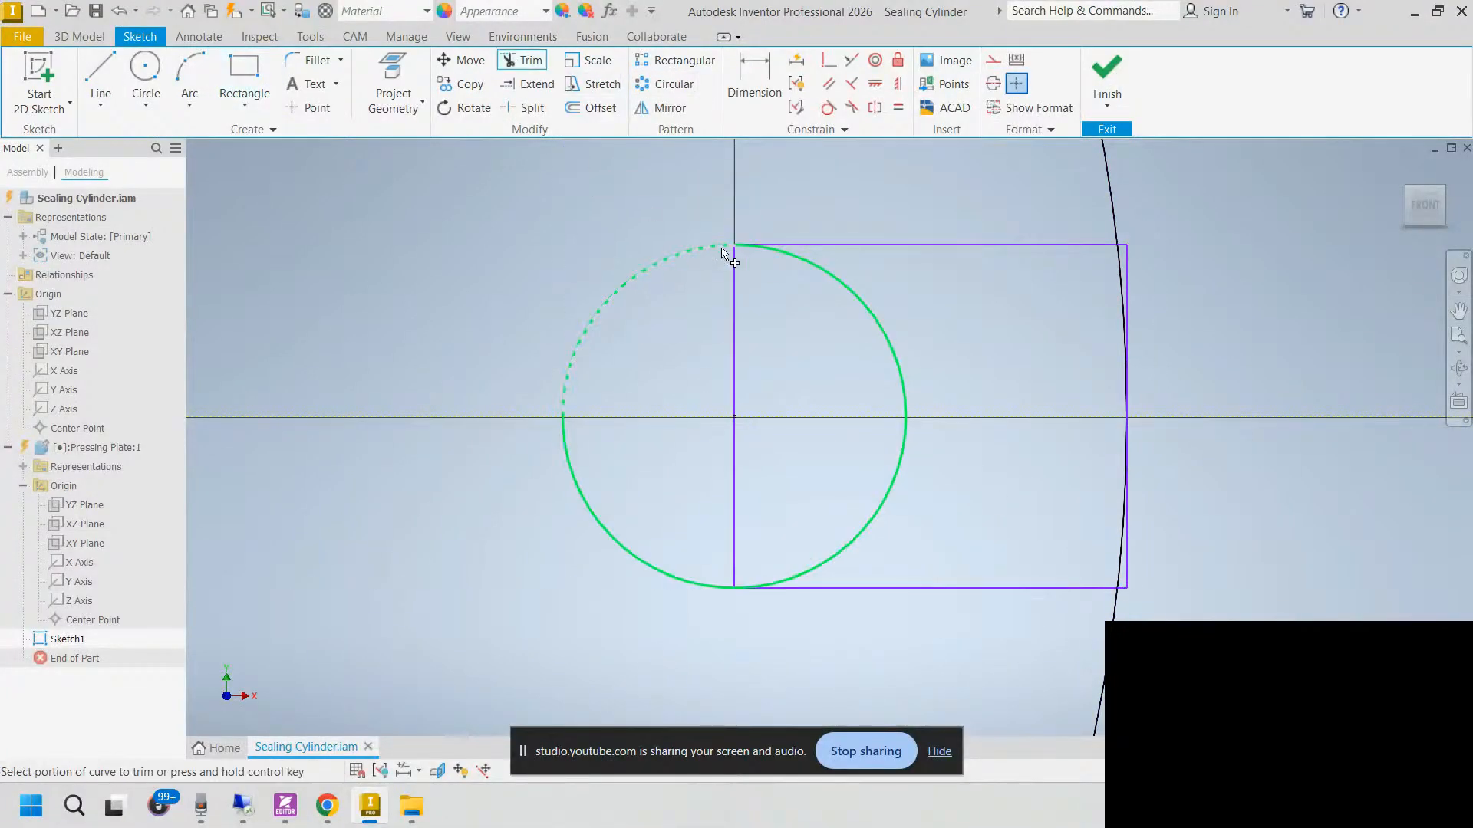
{"action": "left_click", "coordinate": [854, 303]}
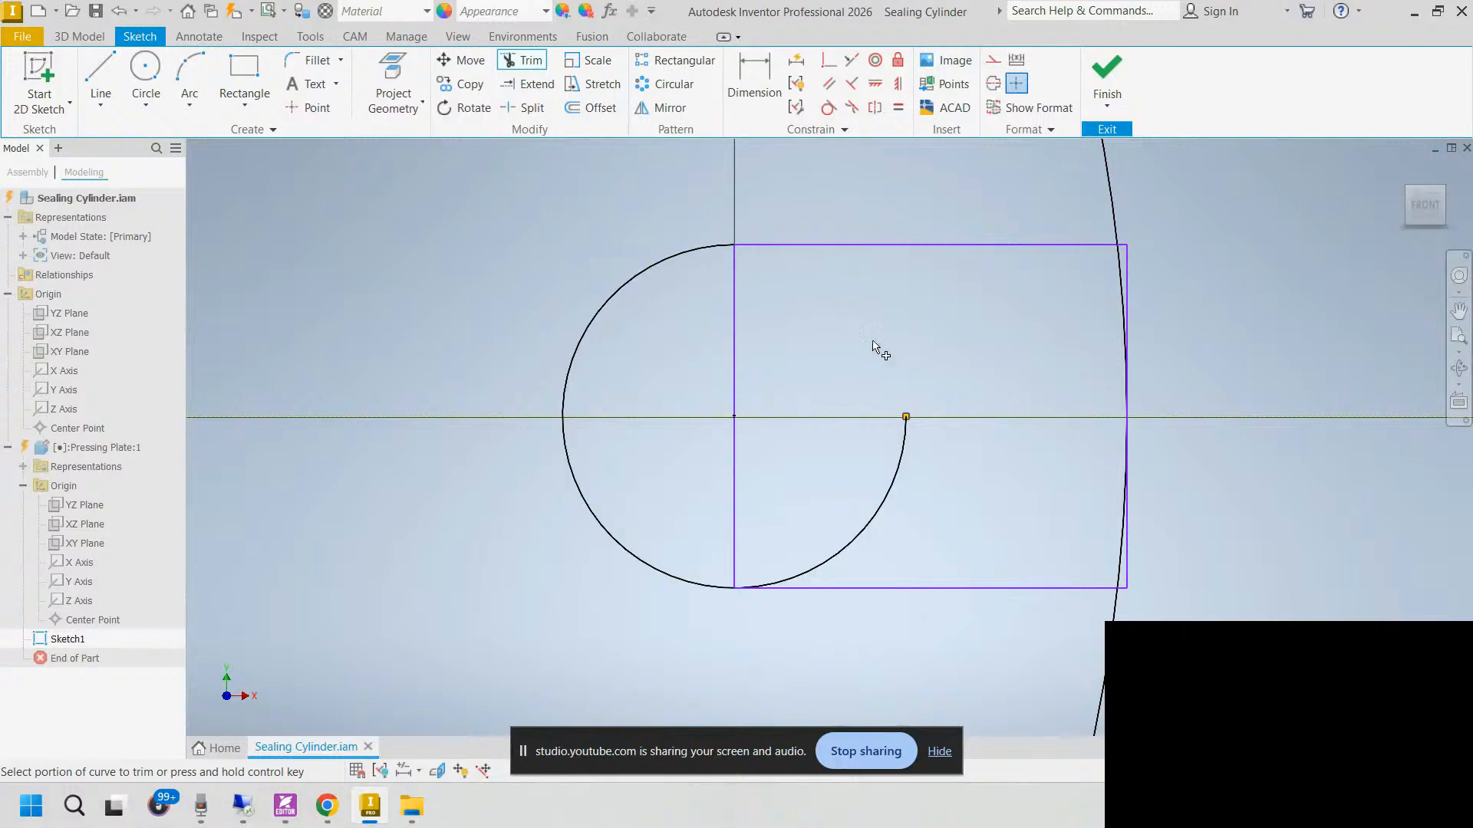
{"action": "left_click", "coordinate": [892, 493]}
{"action": "left_click", "coordinate": [738, 383]}
{"action": "left_click", "coordinate": [737, 460]}
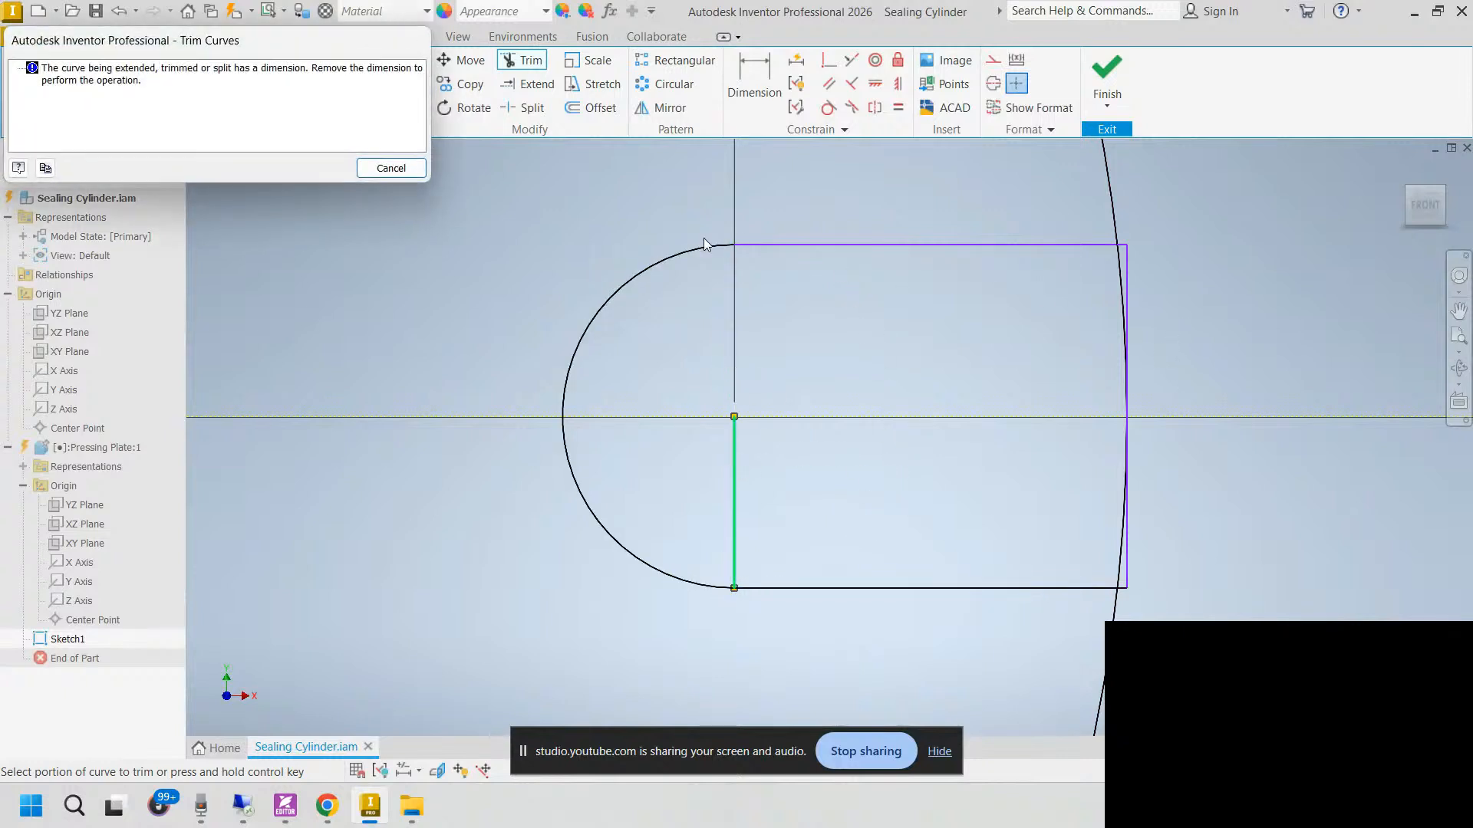
{"action": "left_click", "coordinate": [419, 169]}
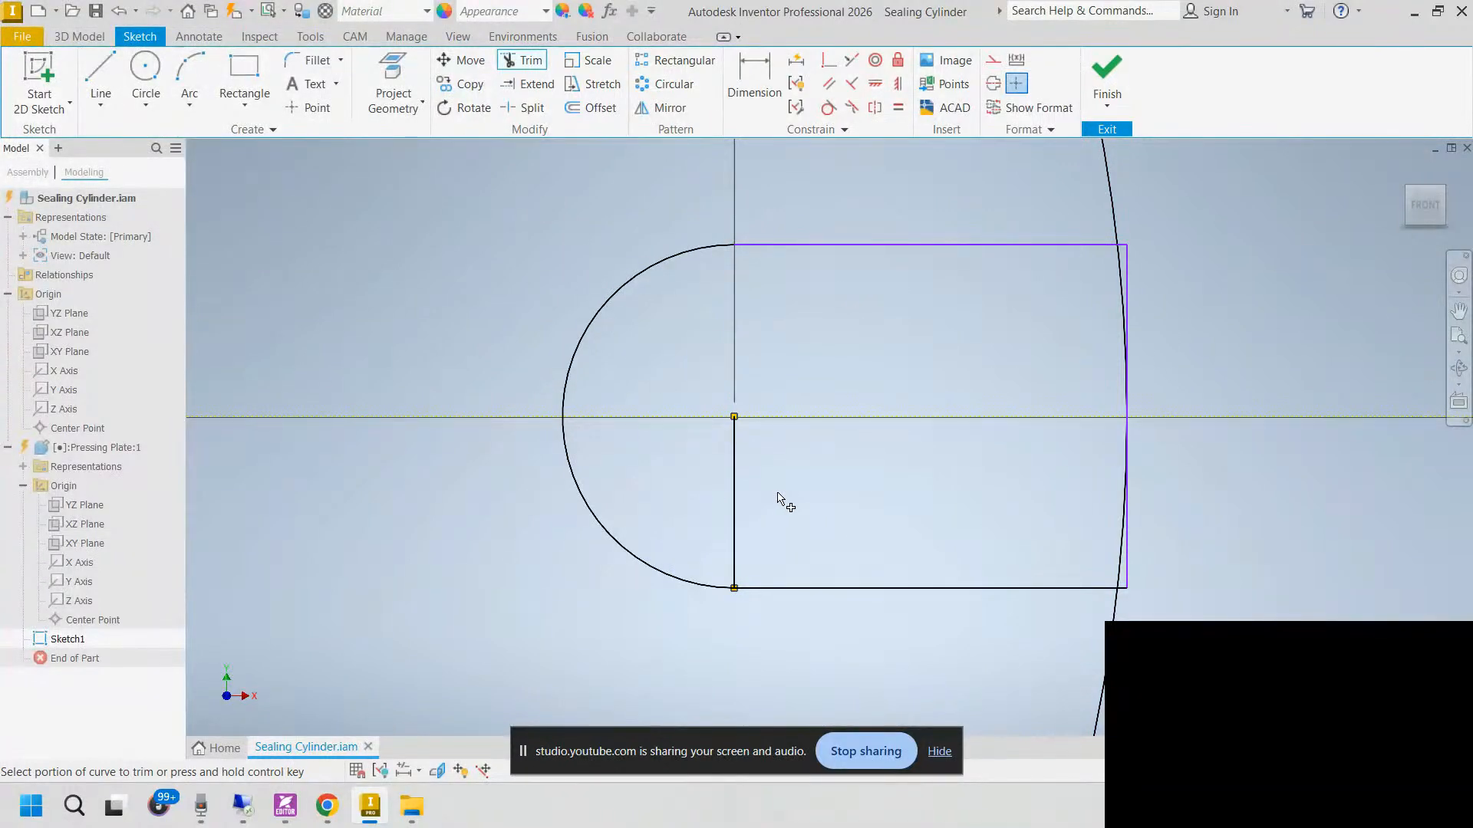
{"action": "key", "text": "Escape"}
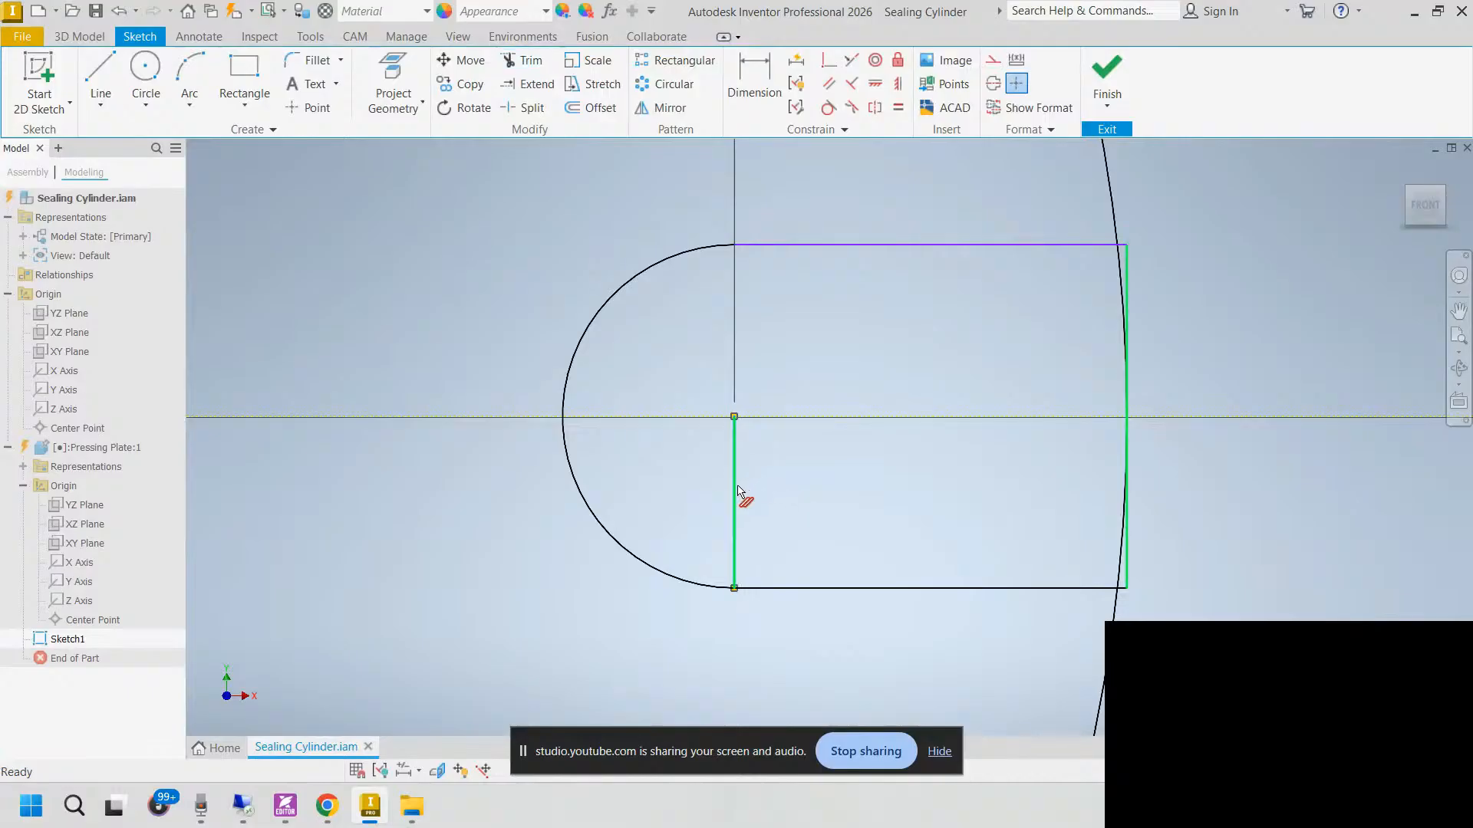
{"action": "left_click", "coordinate": [738, 491]}
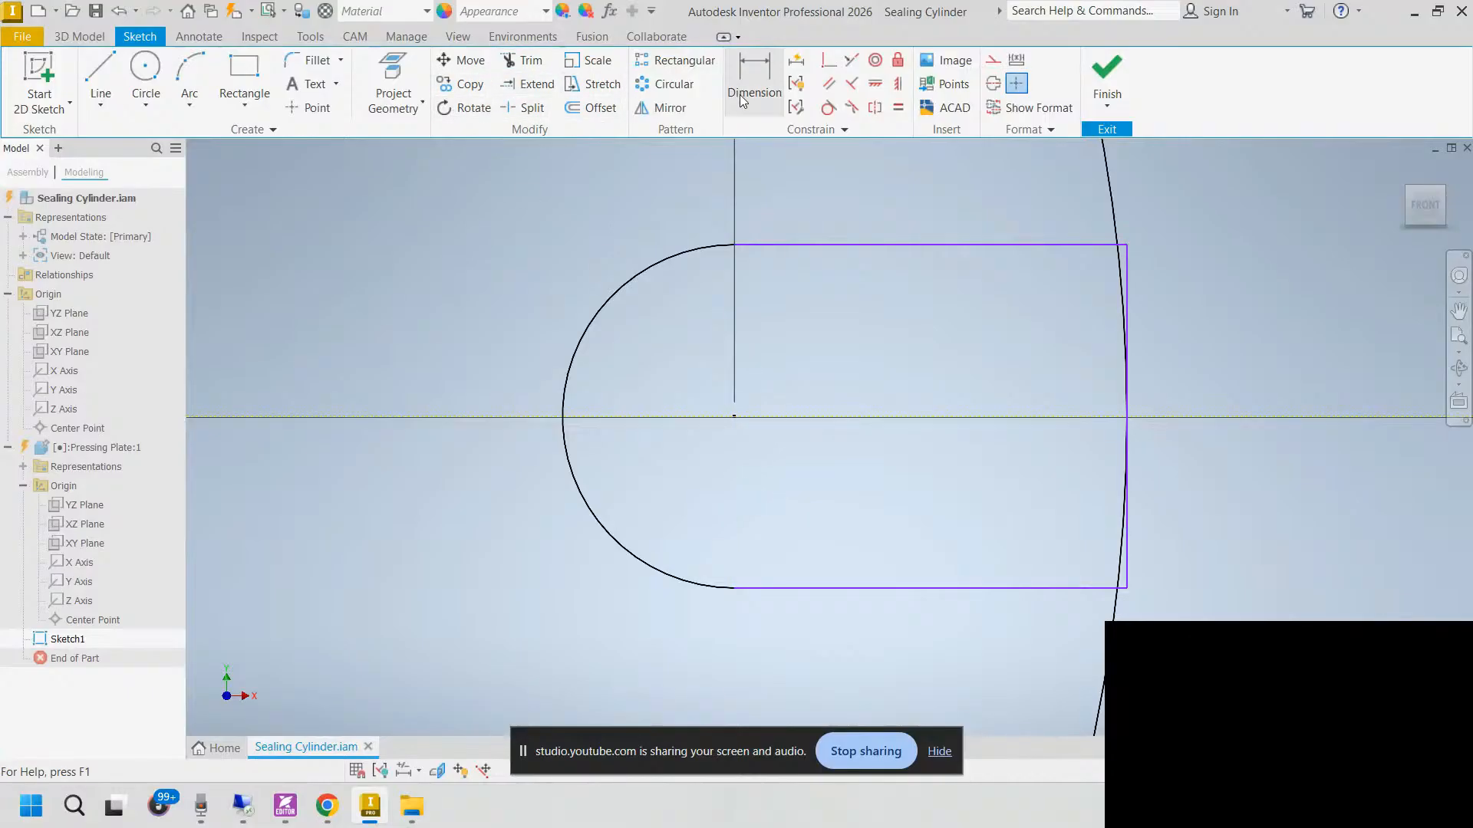
Step: Make the upper and lower lines of the right slot tangent to its rounded end
{"action": "left_click", "coordinate": [827, 108]}
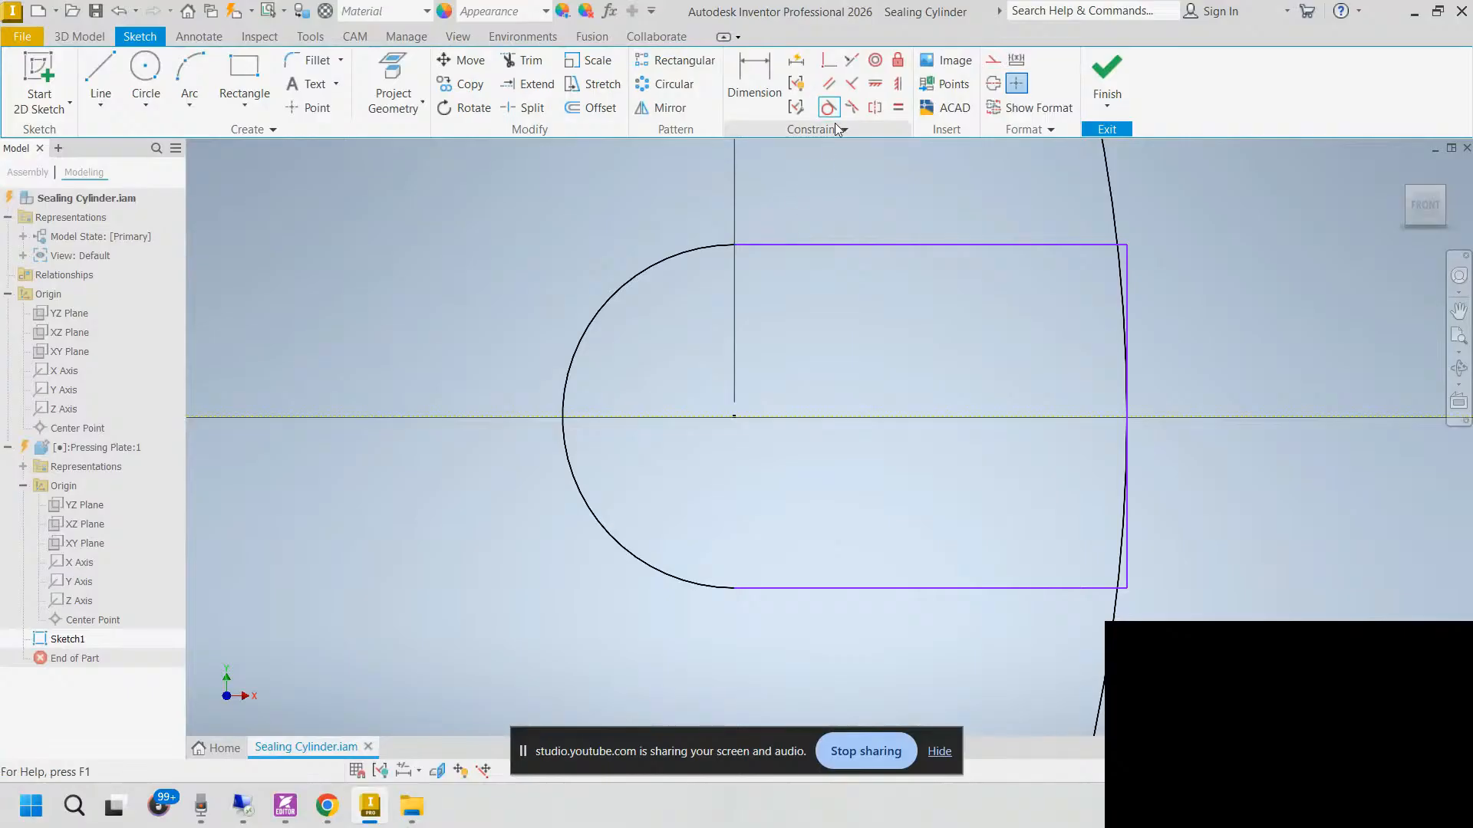
{"action": "left_click", "coordinate": [755, 246]}
{"action": "left_click", "coordinate": [710, 258]}
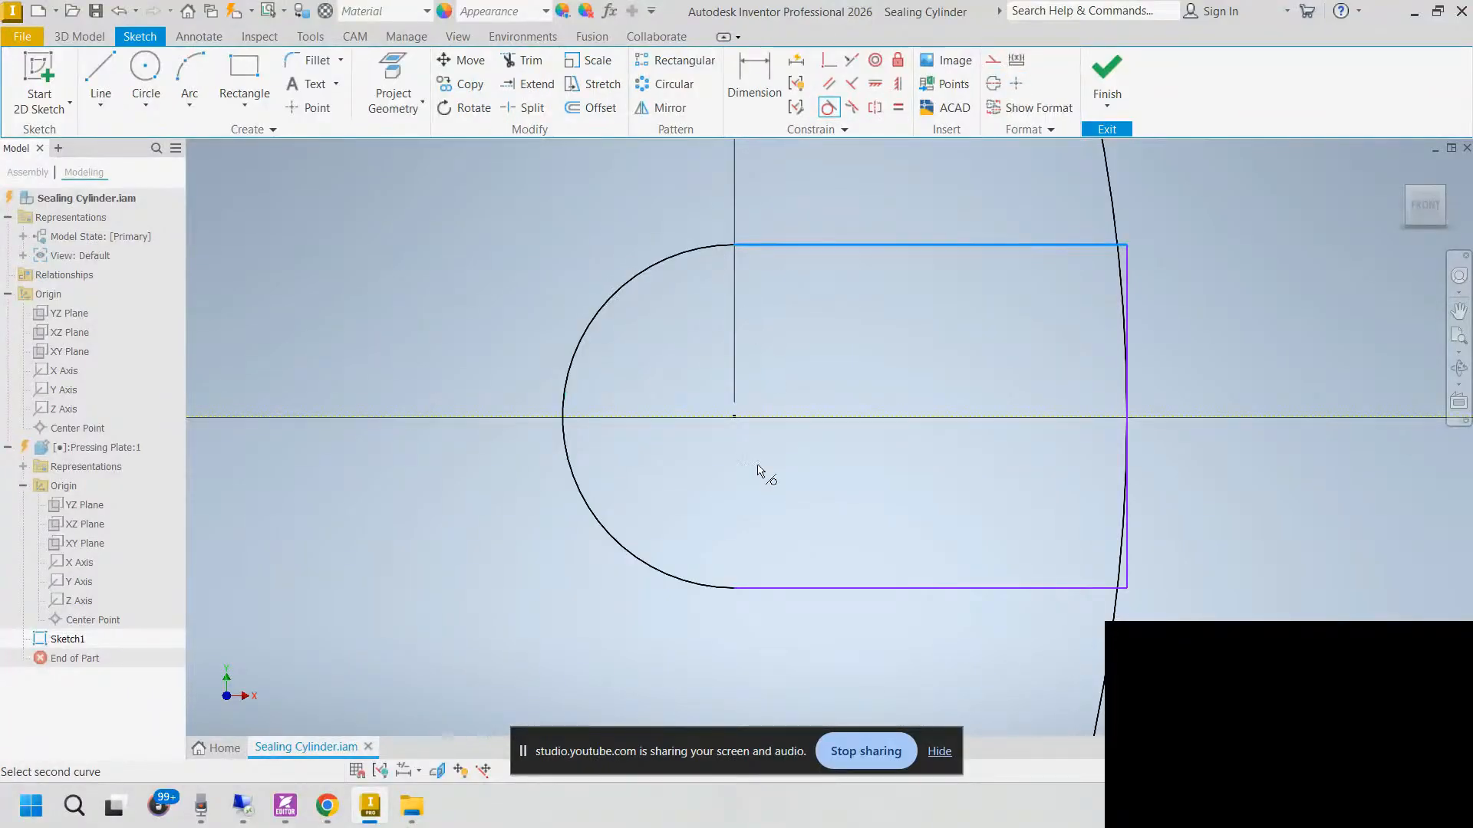
{"action": "left_click", "coordinate": [711, 249]}
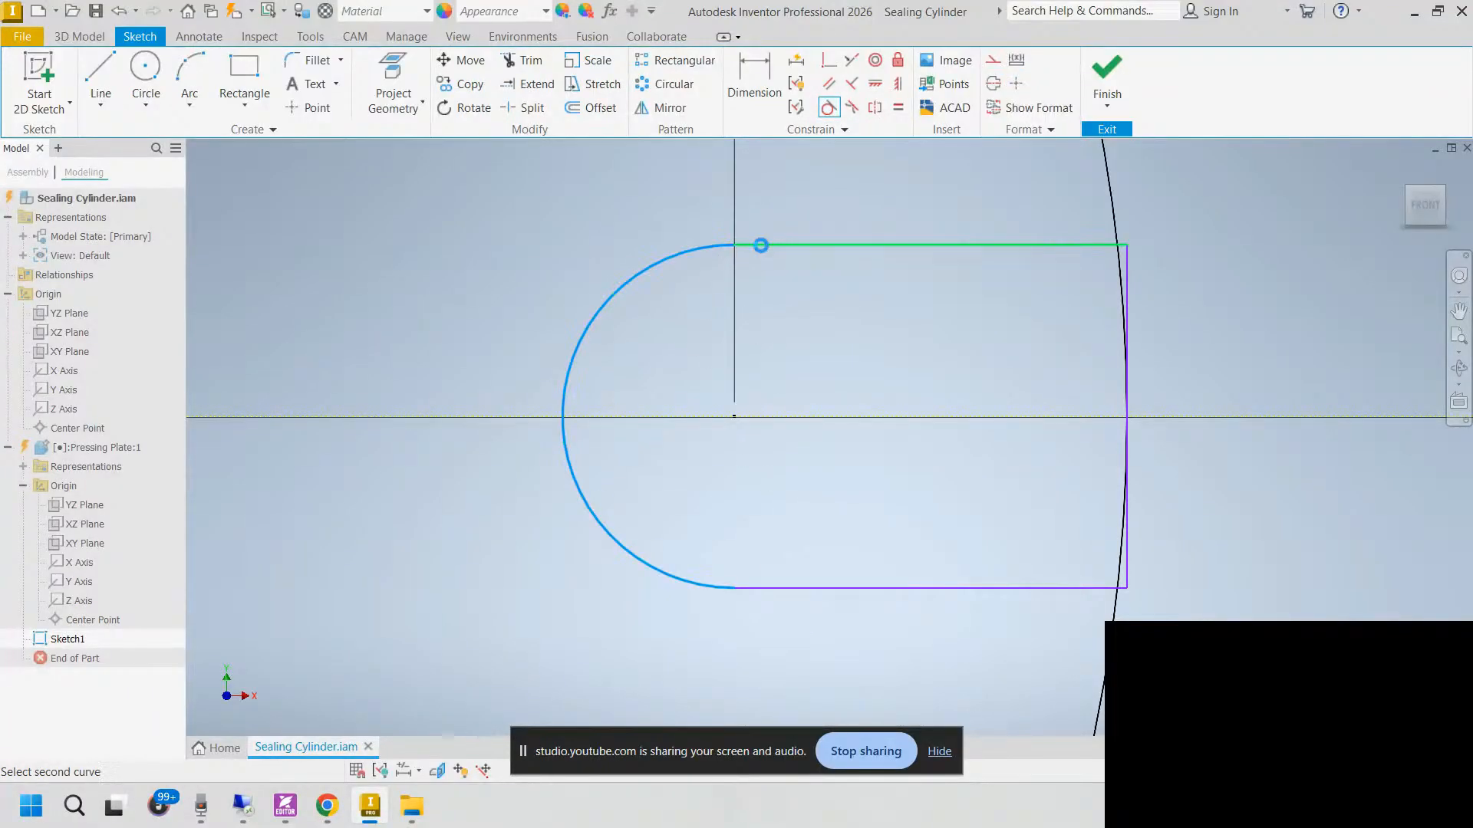
{"action": "left_click", "coordinate": [760, 246]}
{"action": "left_click", "coordinate": [802, 588]}
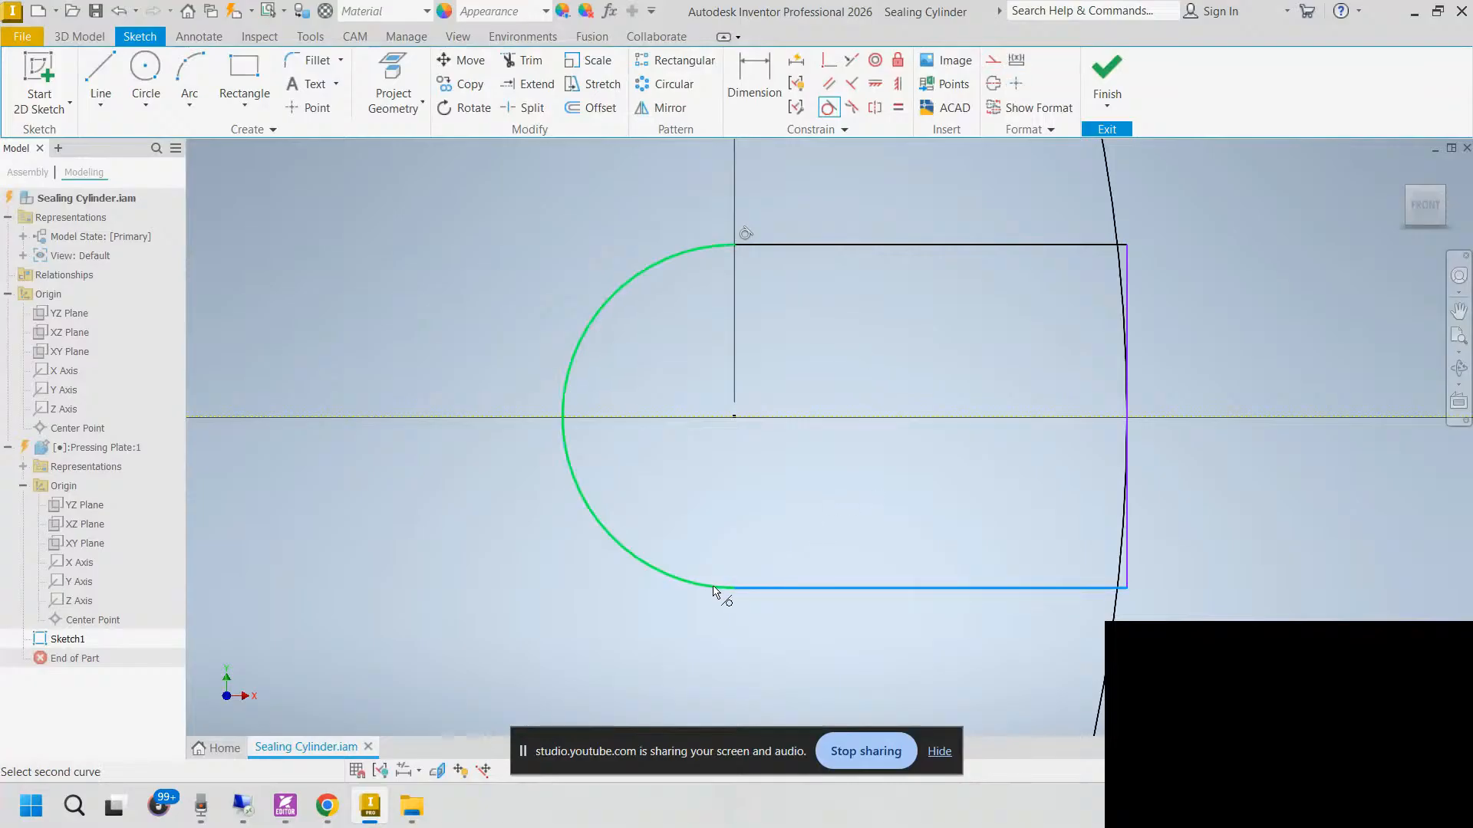
{"action": "left_click", "coordinate": [725, 587]}
{"action": "key", "text": "Escape"}
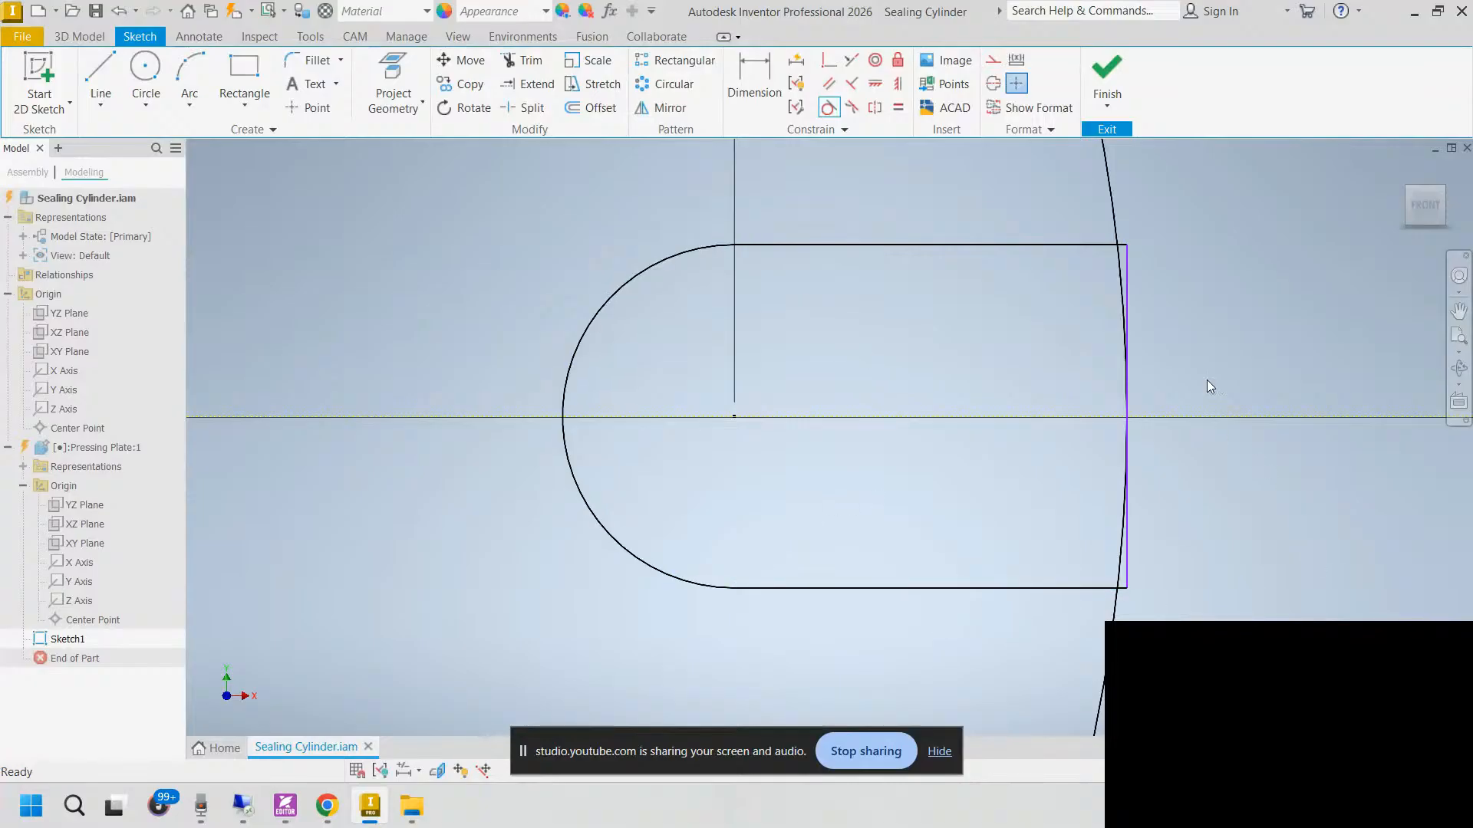
Step: Trim the rectangle's outer vertical side and the disc's arc across the right slot to leave it open
{"action": "left_click", "coordinate": [523, 59]}
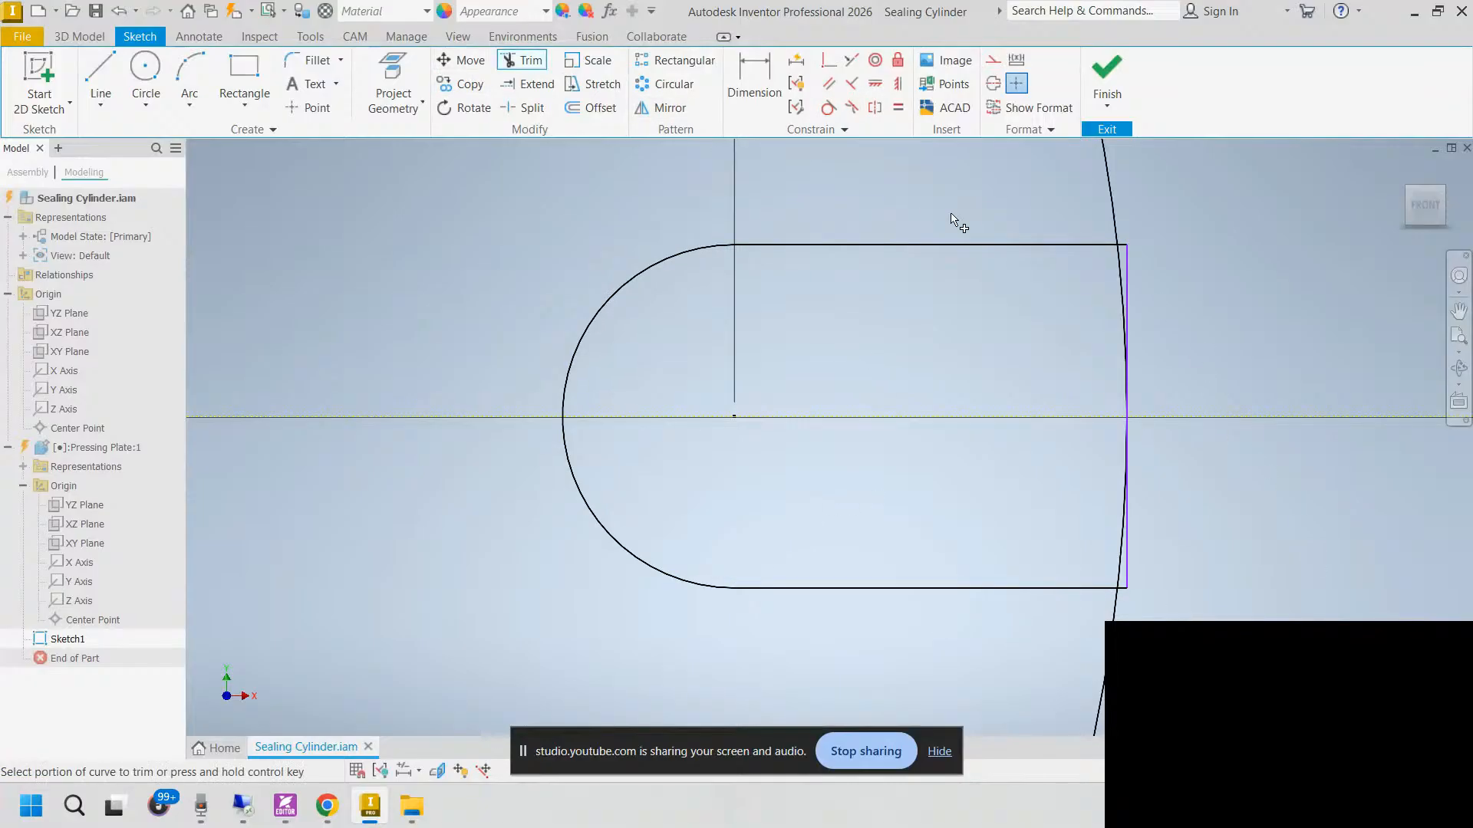
{"action": "left_click", "coordinate": [1133, 276]}
{"action": "left_click", "coordinate": [1120, 288]}
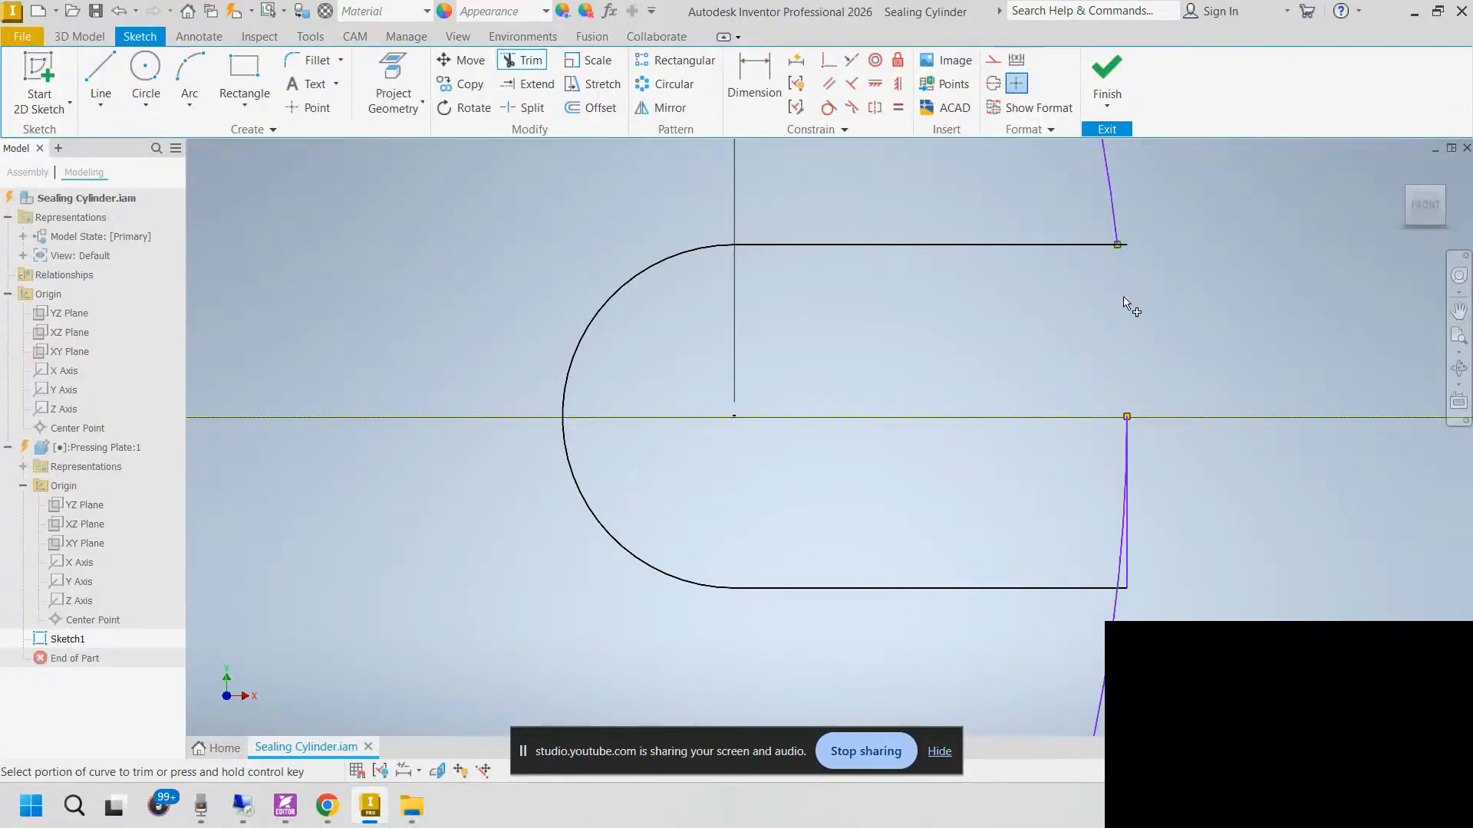
{"action": "left_click", "coordinate": [1129, 472]}
{"action": "scroll", "coordinate": [1162, 415], "scroll_direction": "down", "scroll_amount": 5}
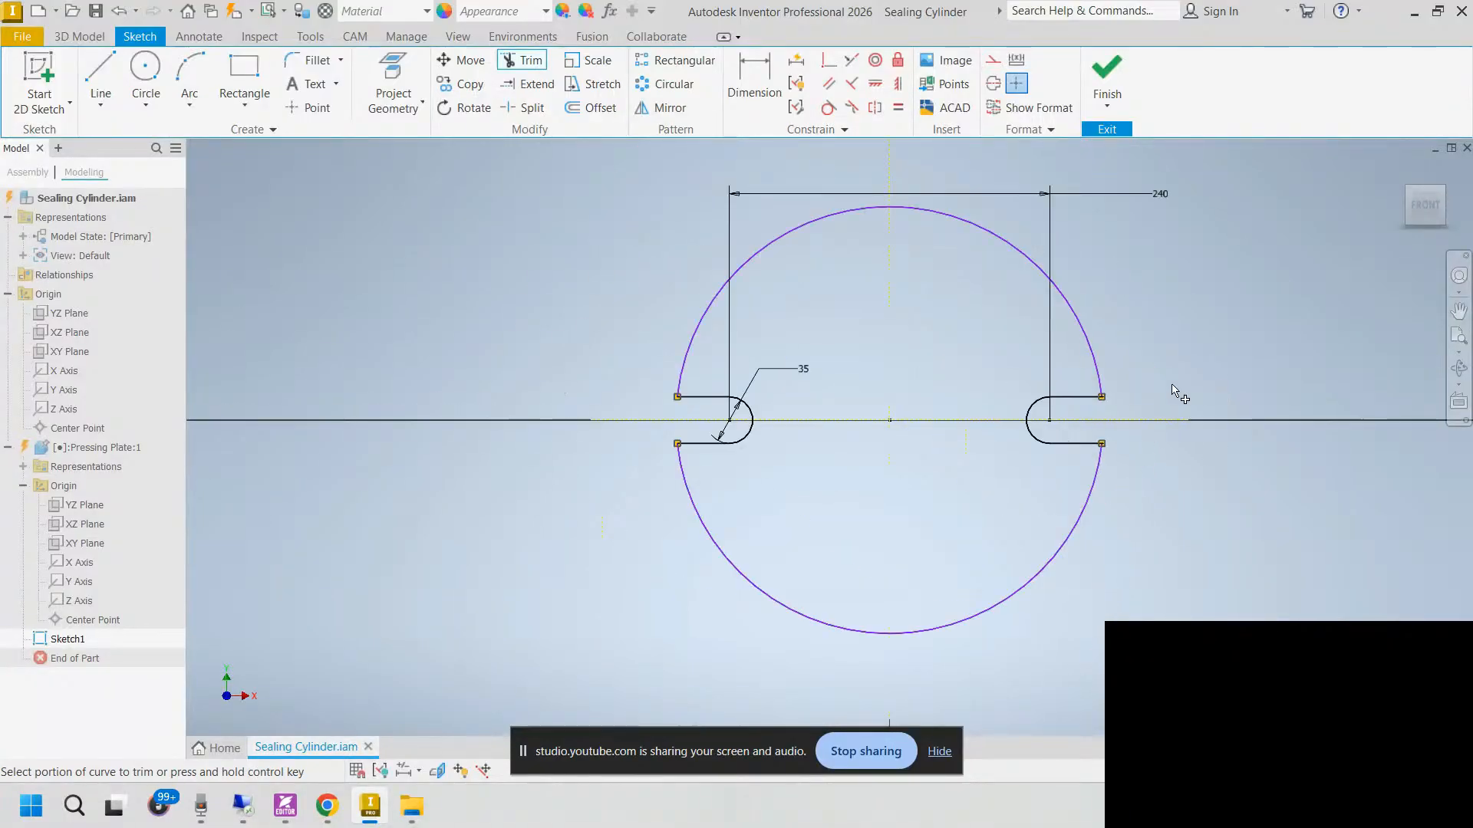
{"action": "scroll", "coordinate": [1173, 387], "scroll_direction": "up", "scroll_amount": 3}
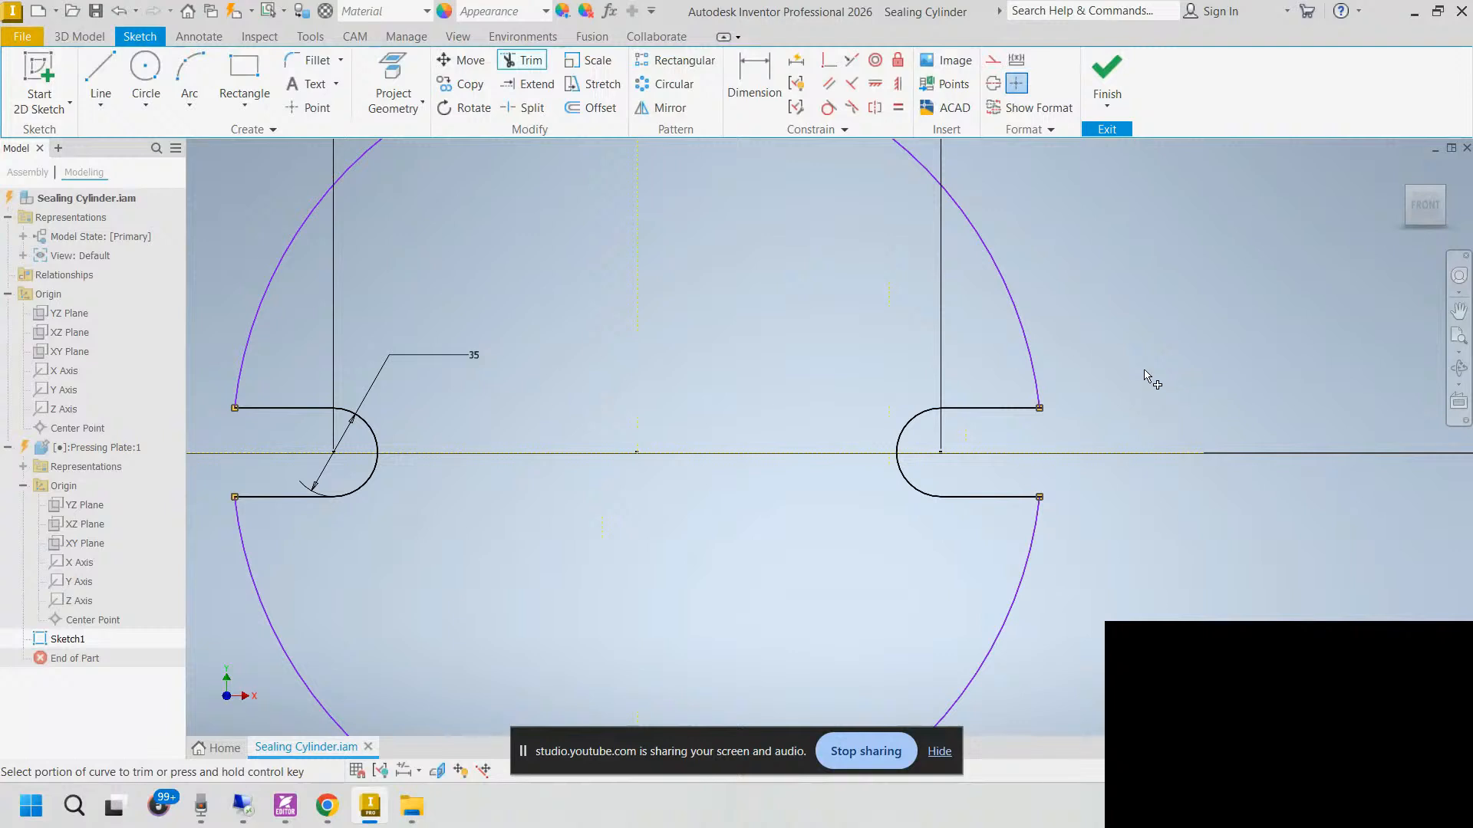
{"action": "key", "text": "Escape"}
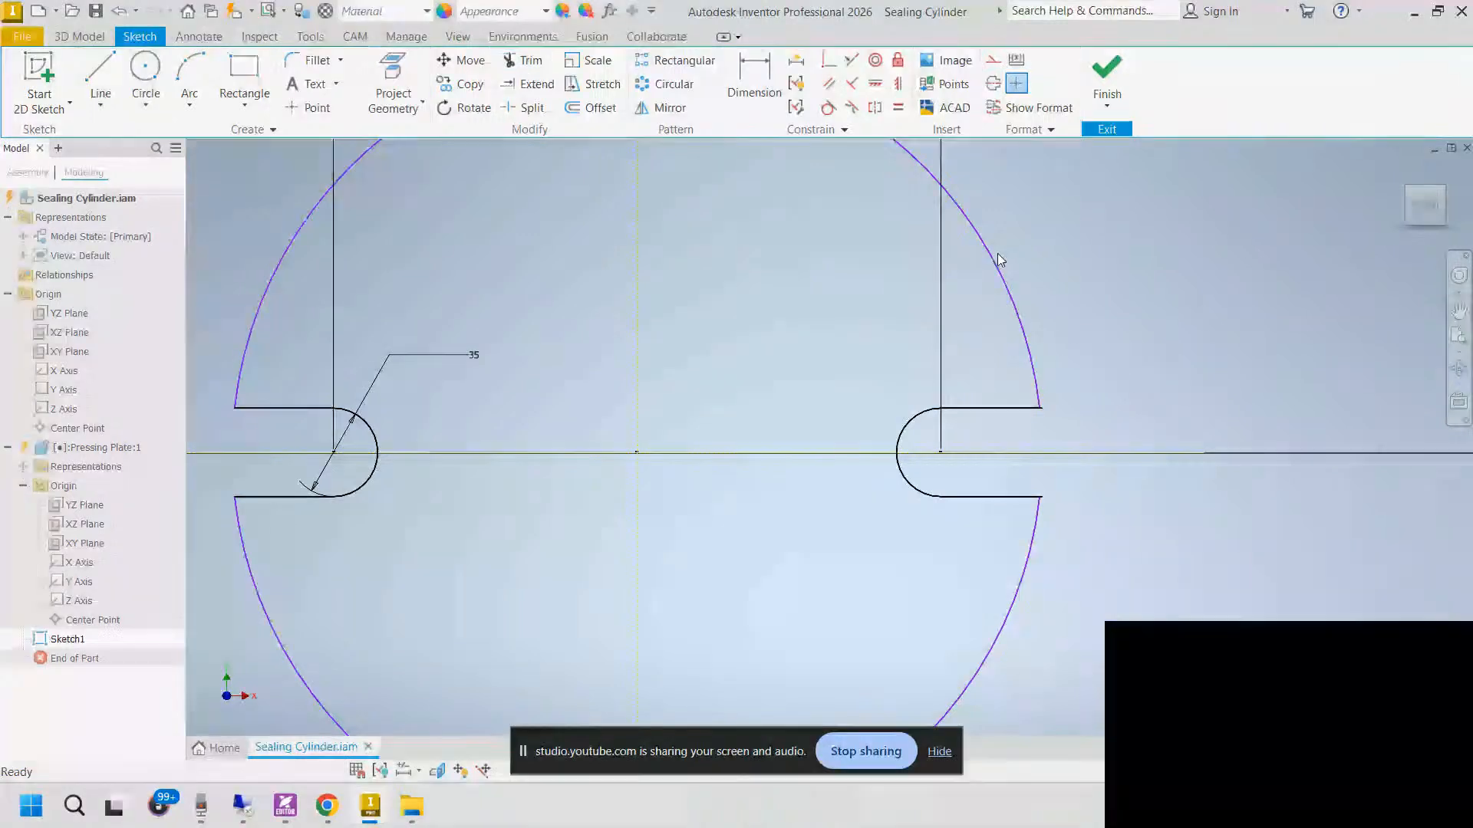
Step: Pull the disc's upper arc outward to test whether its ends are attached to the slot lines
{"action": "left_click_drag", "start_coordinate": [999, 259], "coordinate": [1057, 242]}
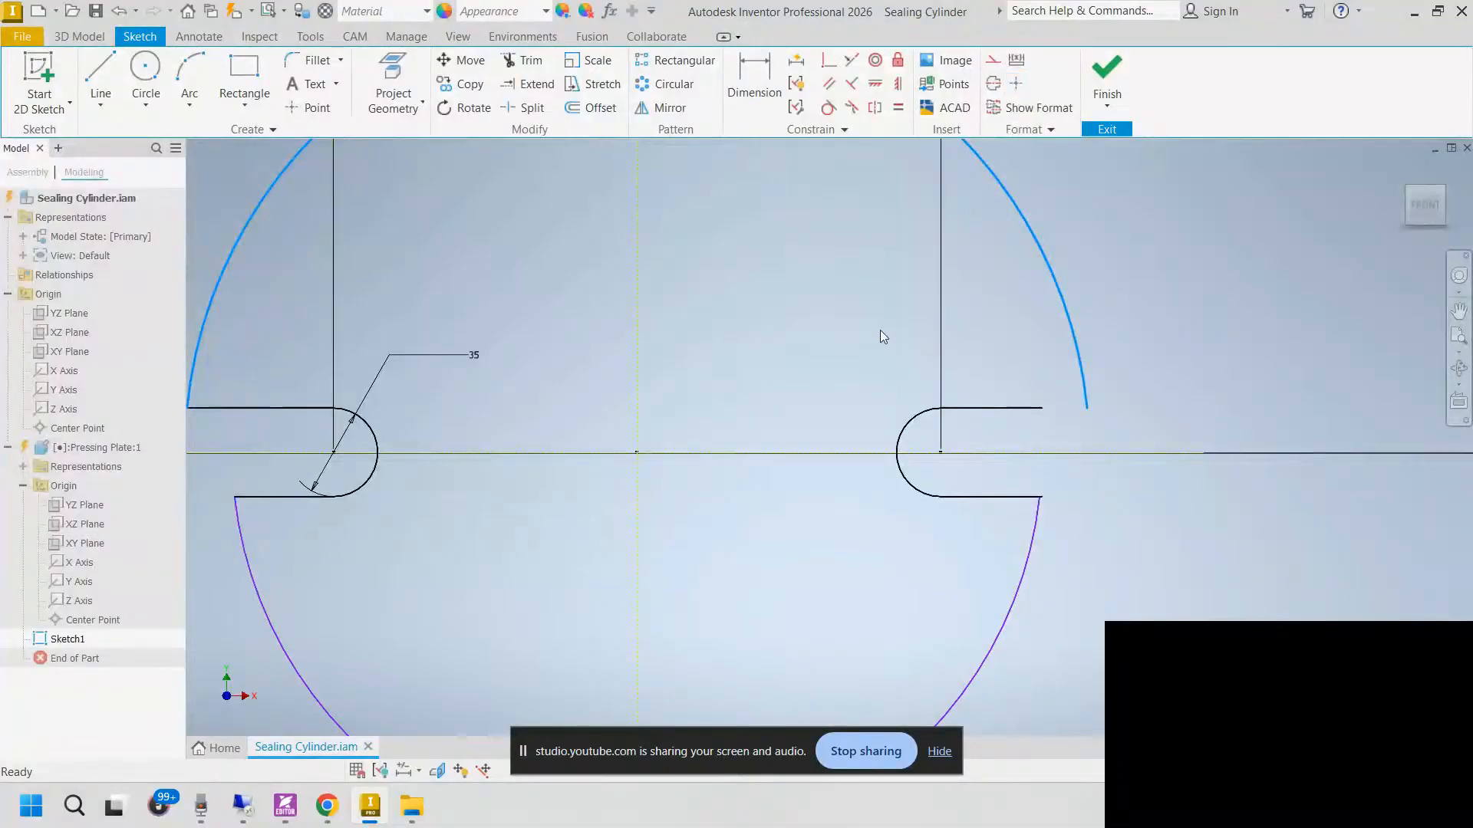
{"action": "scroll", "coordinate": [880, 330], "scroll_direction": "up", "scroll_amount": 6}
{"action": "middle_click_drag", "start_coordinate": [854, 302], "coordinate": [844, 299]}
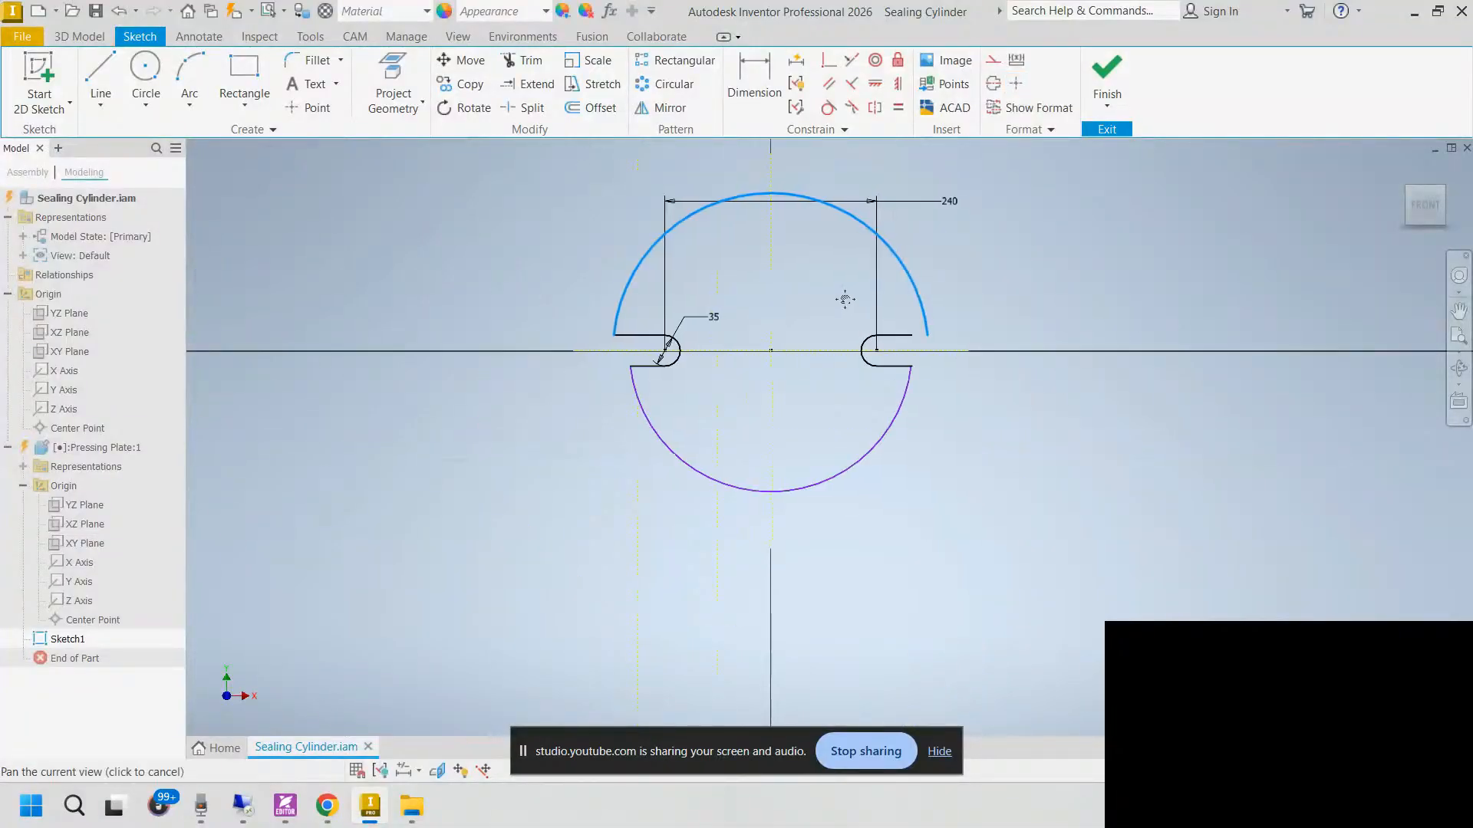
{"action": "scroll", "coordinate": [803, 307], "scroll_direction": "down", "scroll_amount": 2}
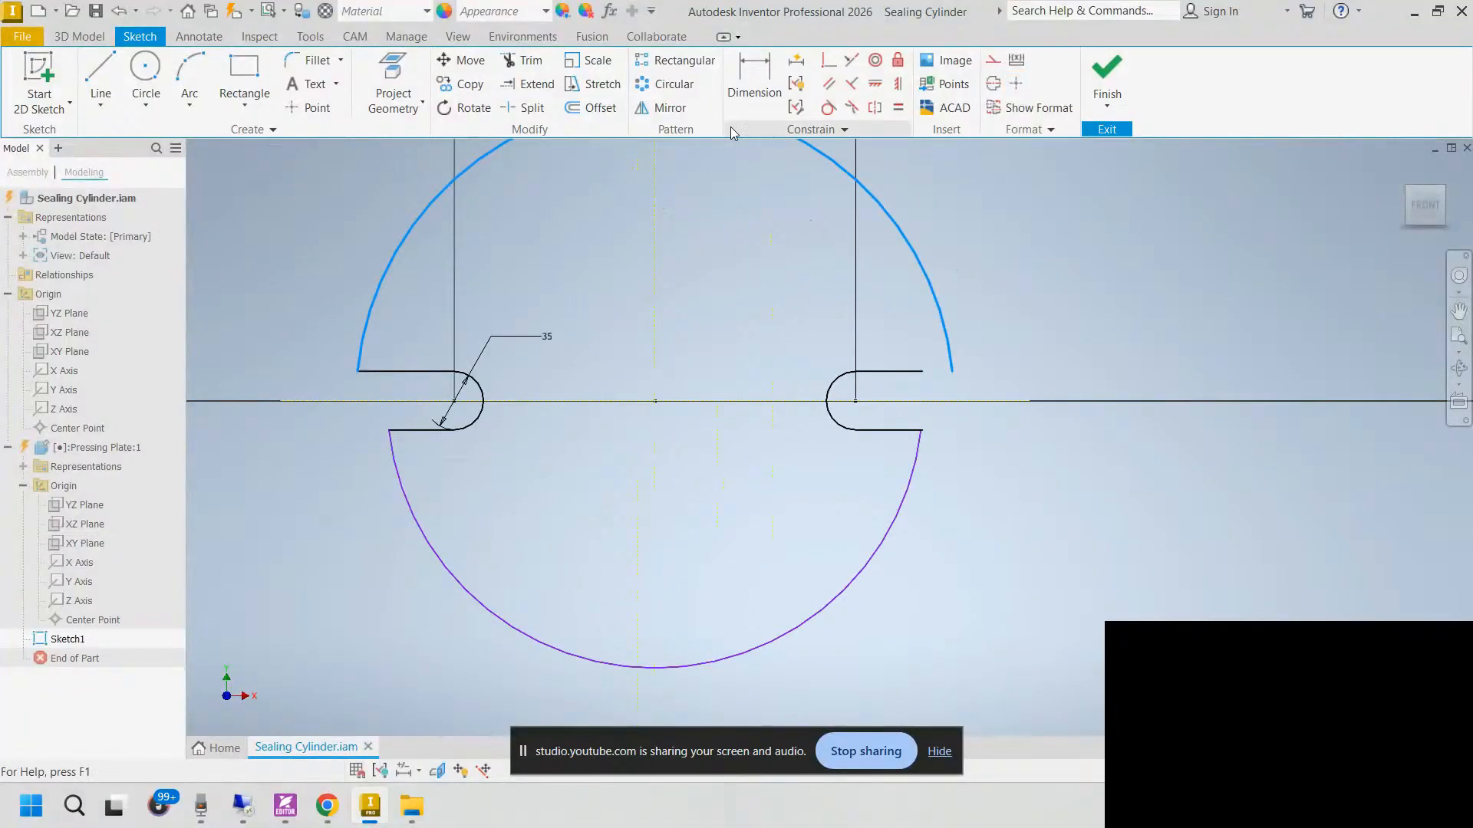
Step: Make the ends of the right slot's upper and lower lines coincident with the adjacent ends of the disc's arcs
{"action": "left_click", "coordinate": [830, 63]}
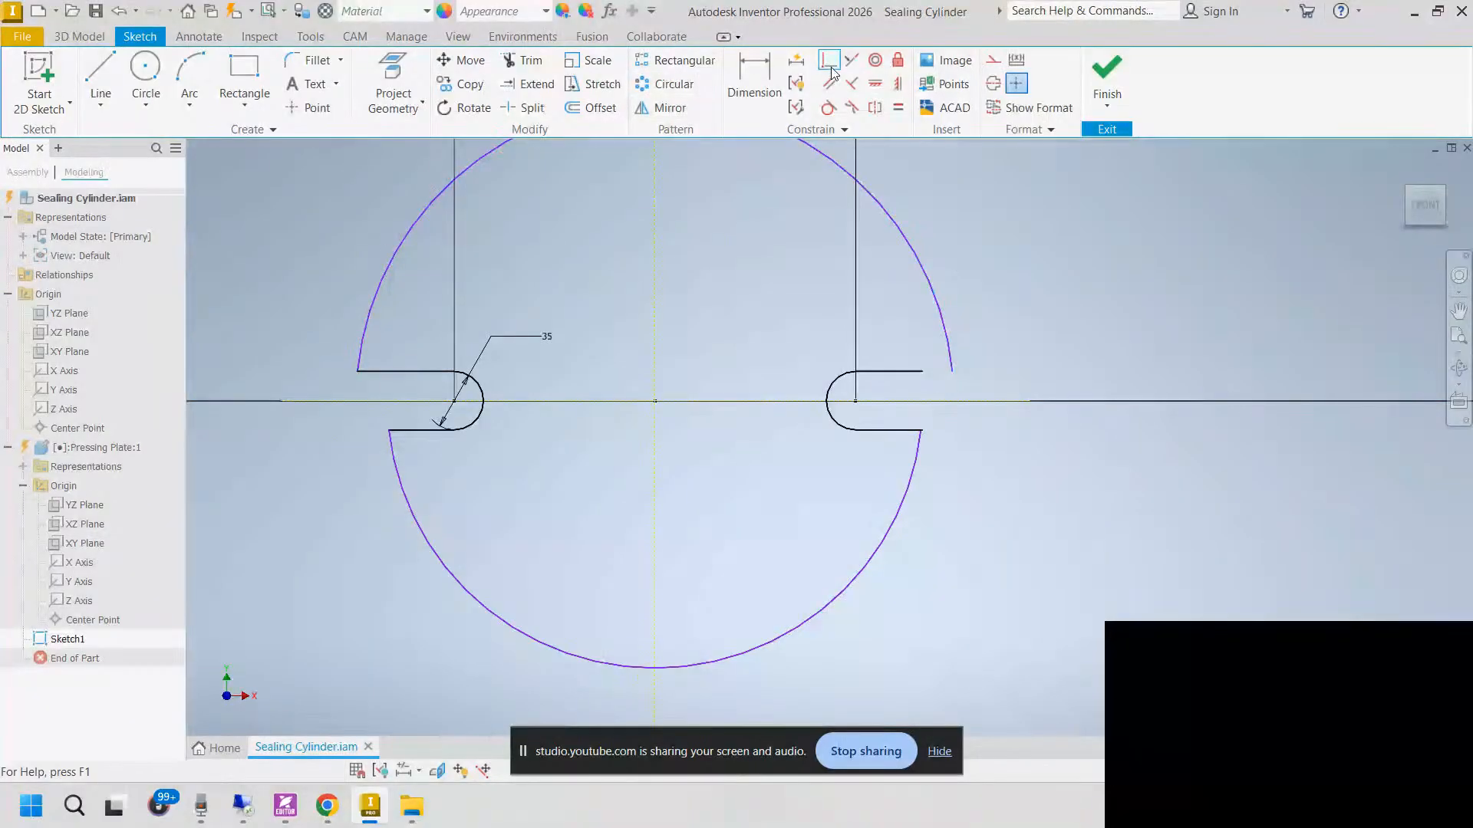
{"action": "left_click", "coordinate": [951, 372]}
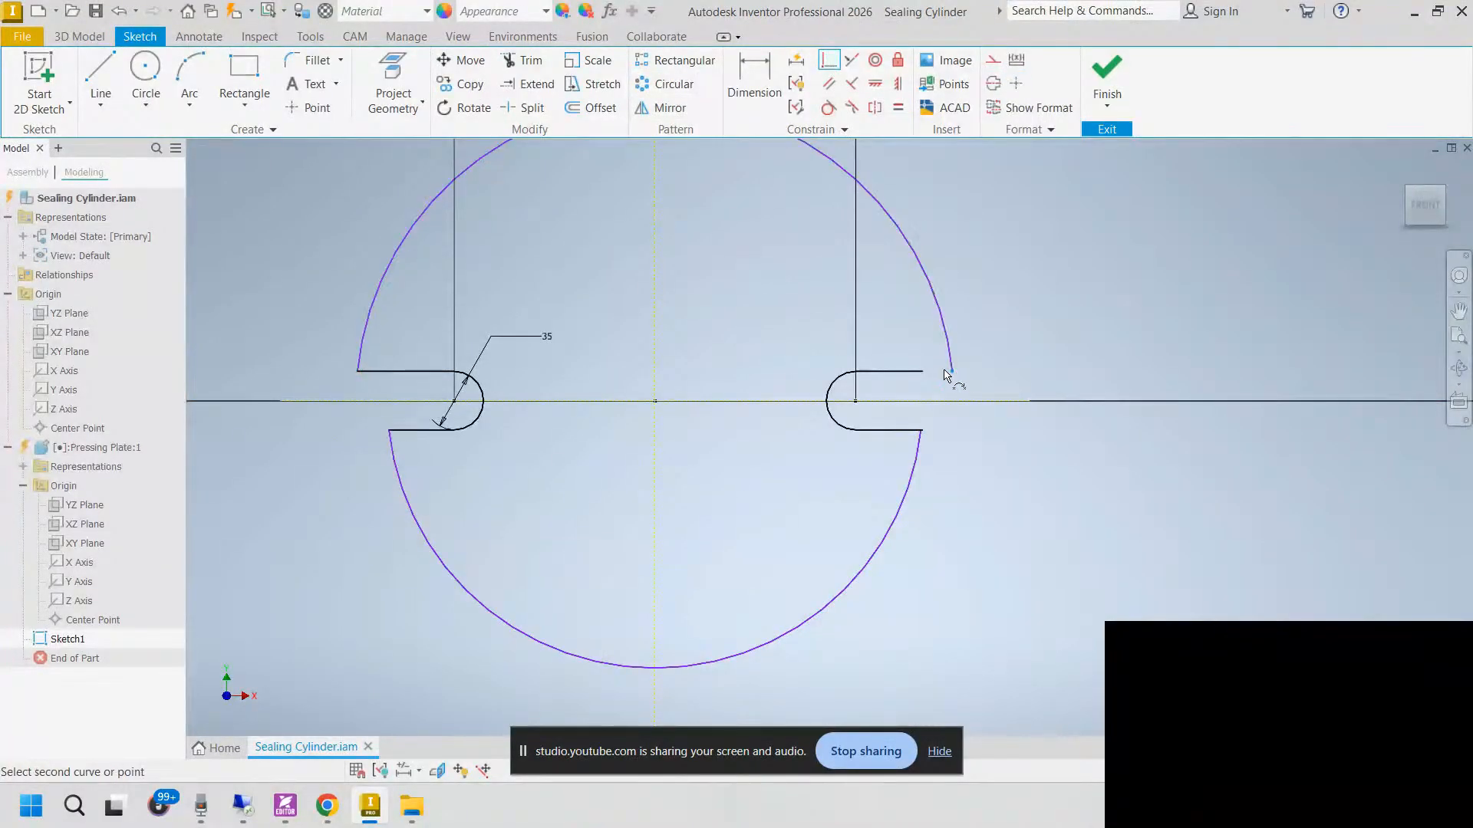
{"action": "left_click", "coordinate": [922, 371]}
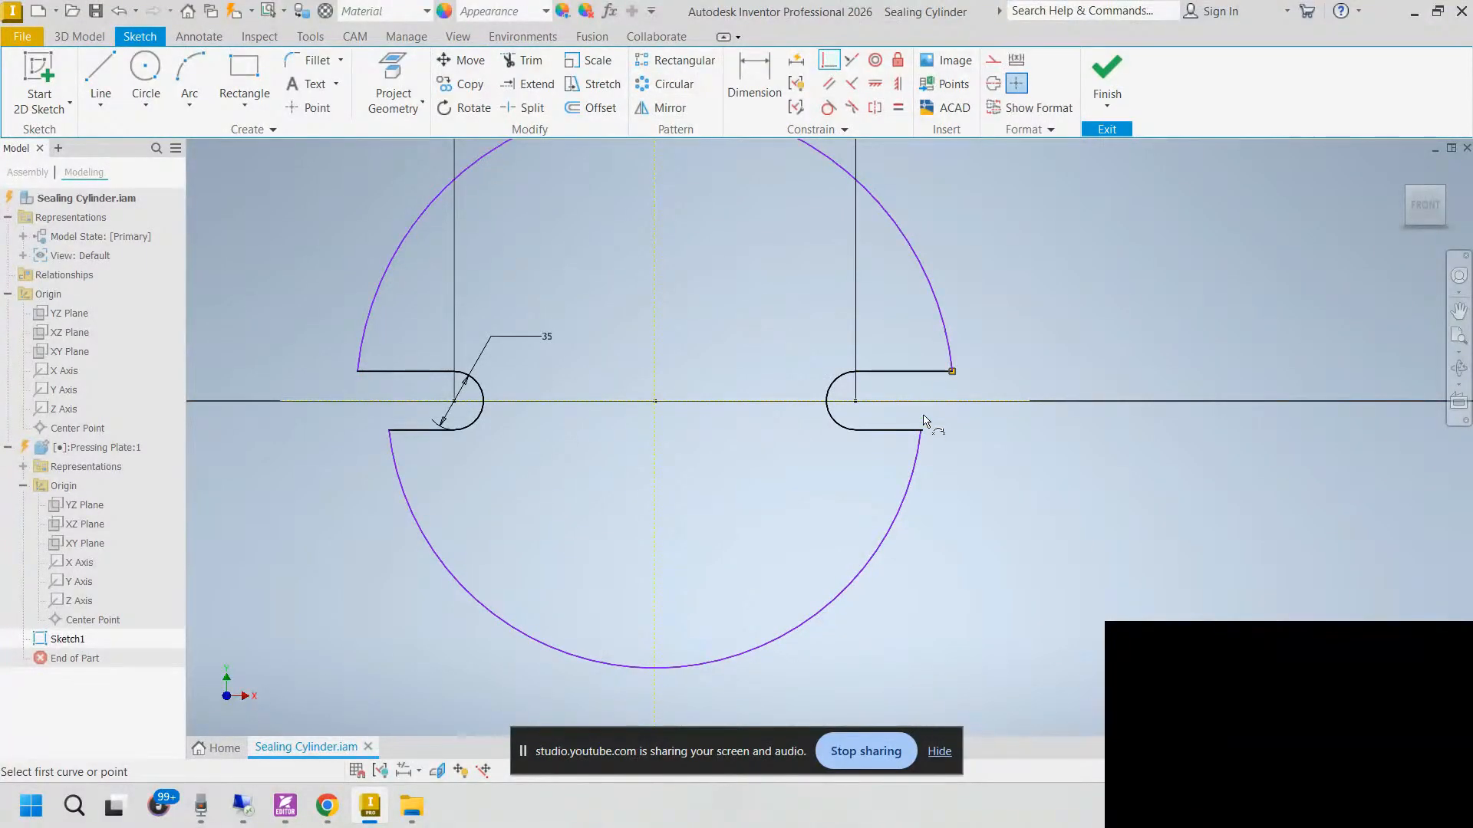
{"action": "scroll", "coordinate": [930, 434], "scroll_direction": "down", "scroll_amount": 5}
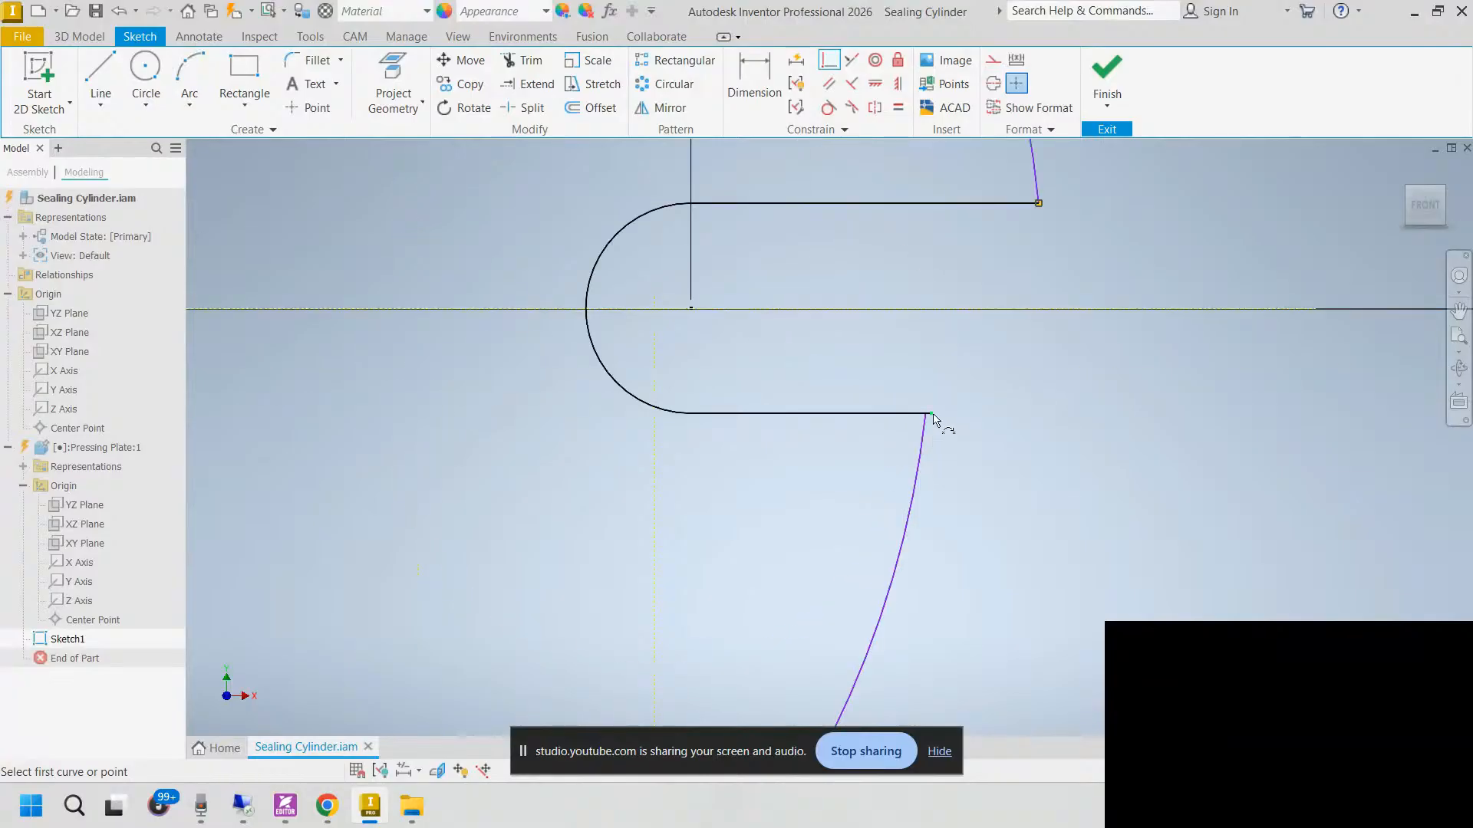
{"action": "left_click", "coordinate": [932, 415]}
{"action": "left_click", "coordinate": [926, 422]}
{"action": "scroll", "coordinate": [987, 414], "scroll_direction": "up", "scroll_amount": 4}
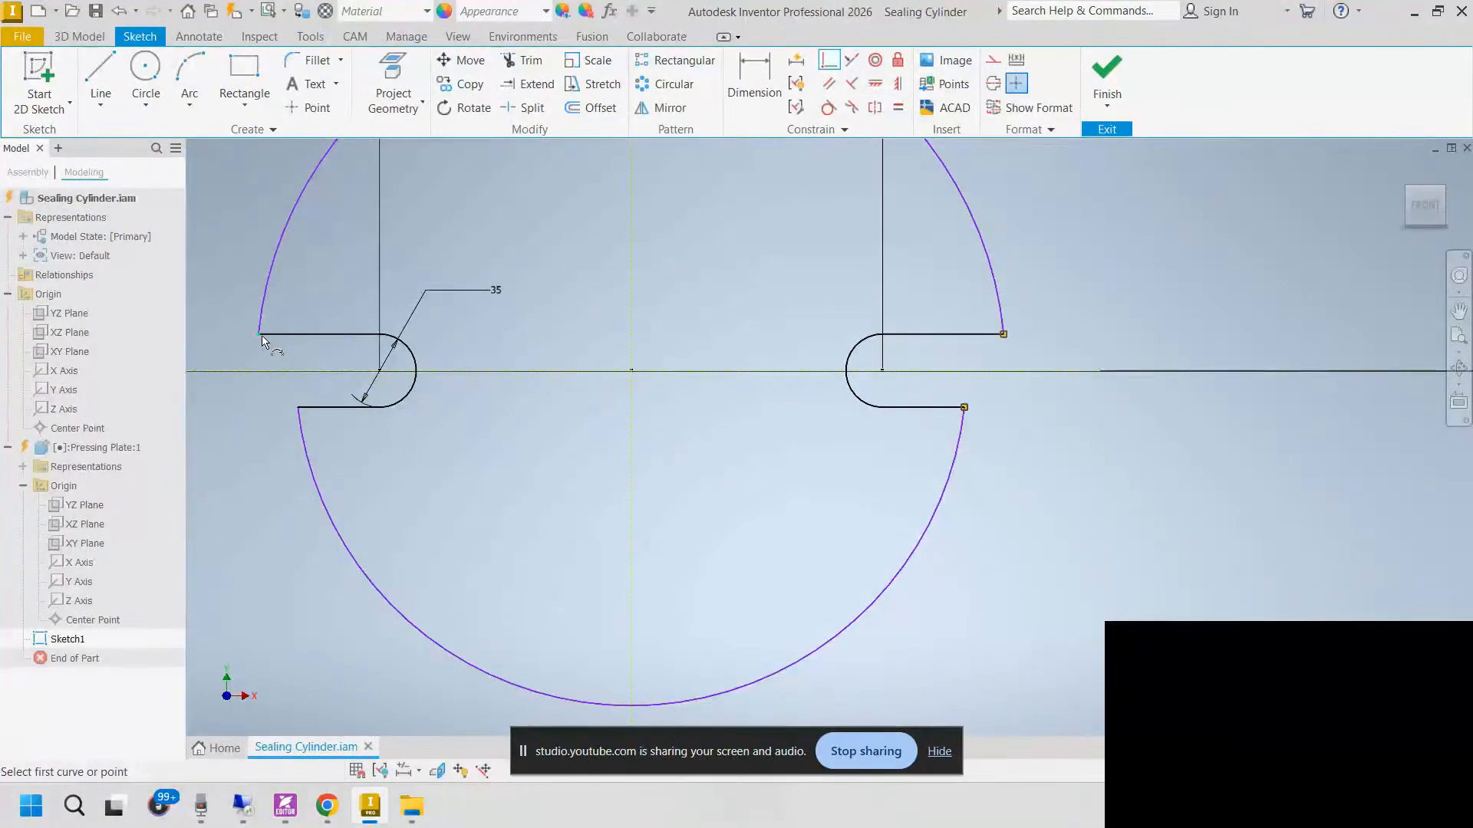
{"action": "key", "text": "Escape"}
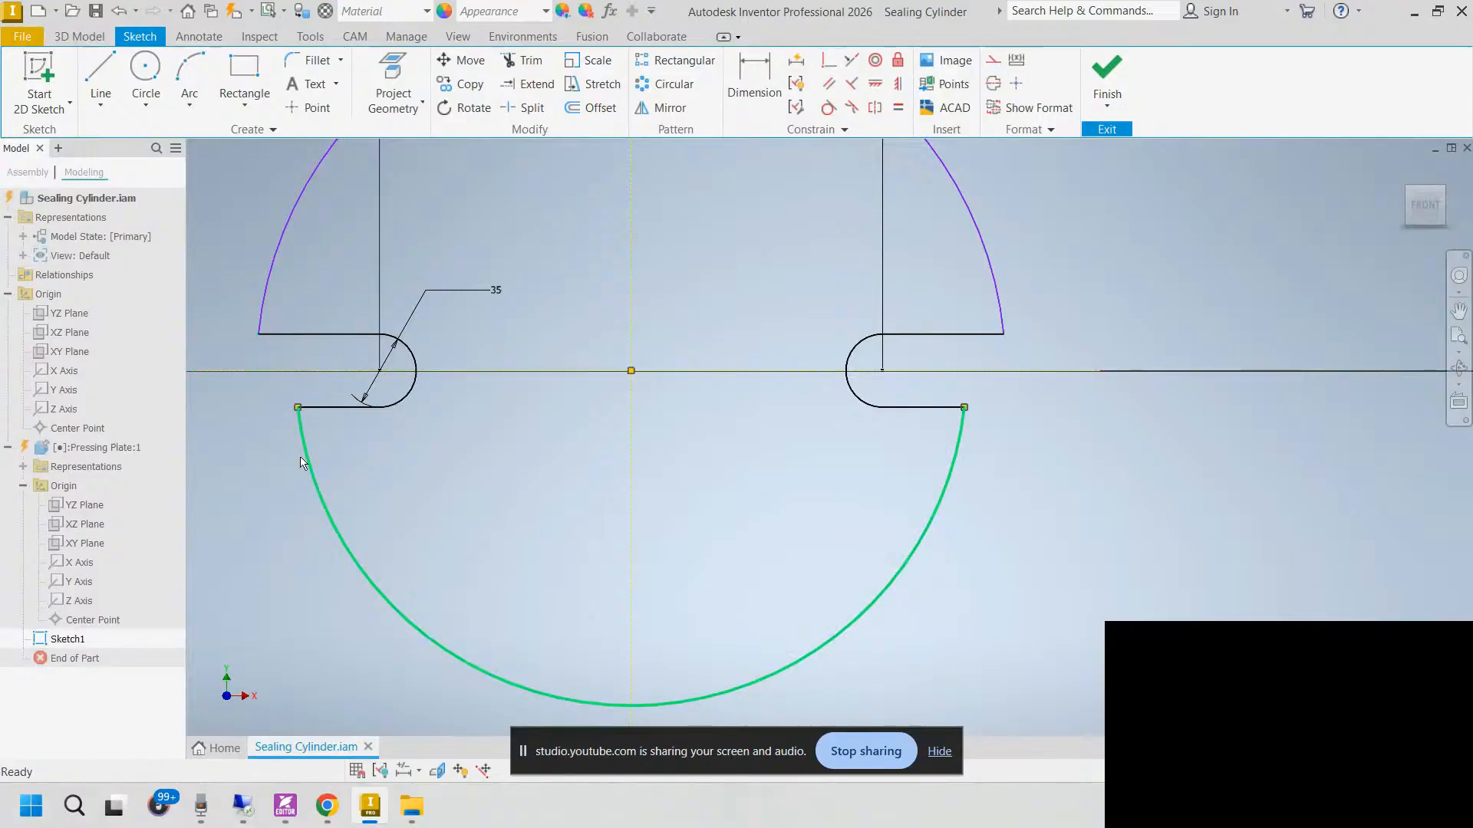
Step: Pull the disc's lower arc outward to roughly the size of the upper arc
{"action": "left_click", "coordinate": [302, 464]}
{"action": "scroll", "coordinate": [568, 387], "scroll_direction": "up", "scroll_amount": 2}
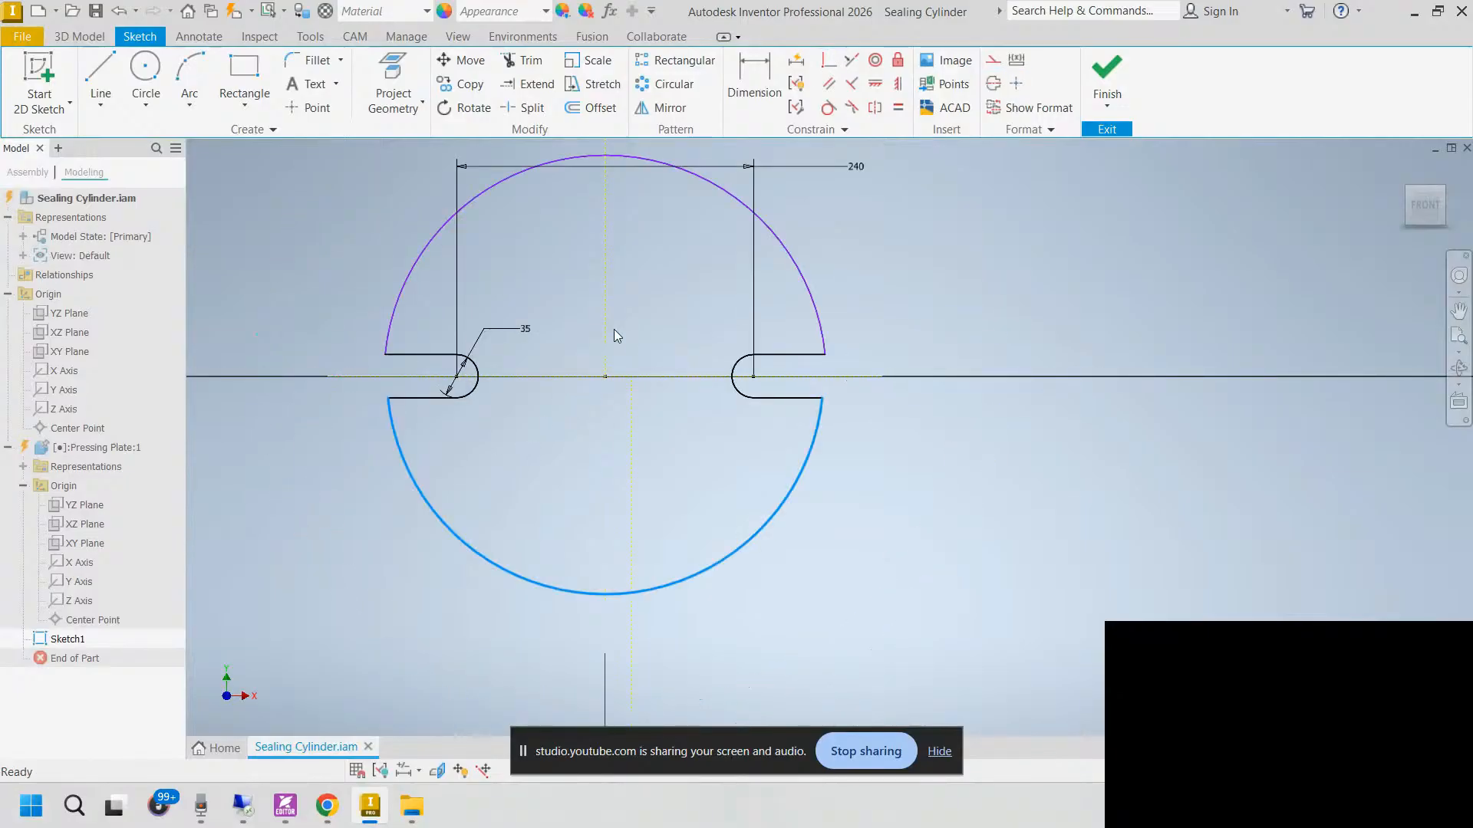
{"action": "middle_click_drag", "start_coordinate": [614, 329], "coordinate": [585, 313]}
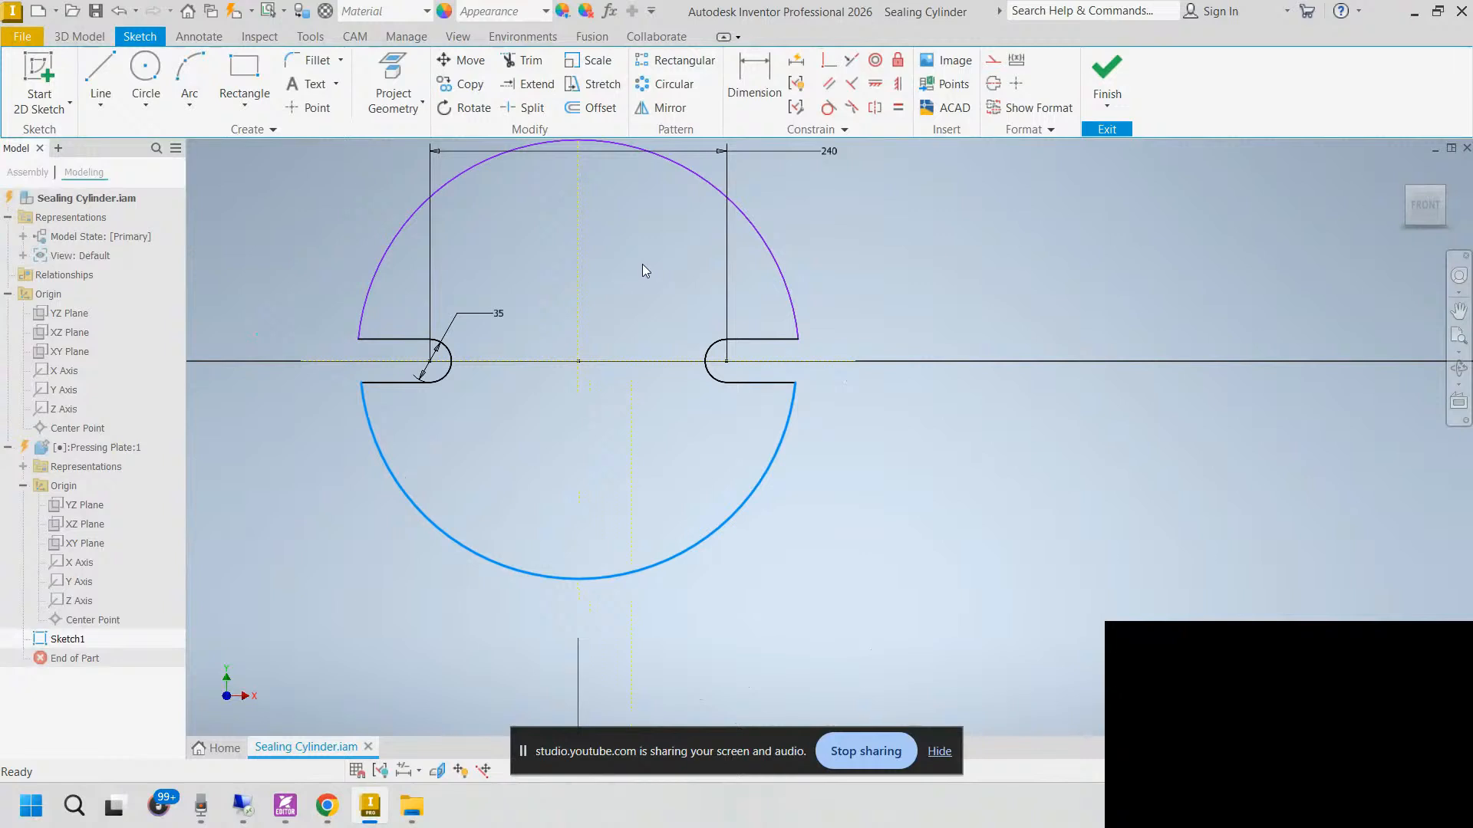
{"action": "middle_click_drag", "start_coordinate": [651, 254], "coordinate": [645, 297]}
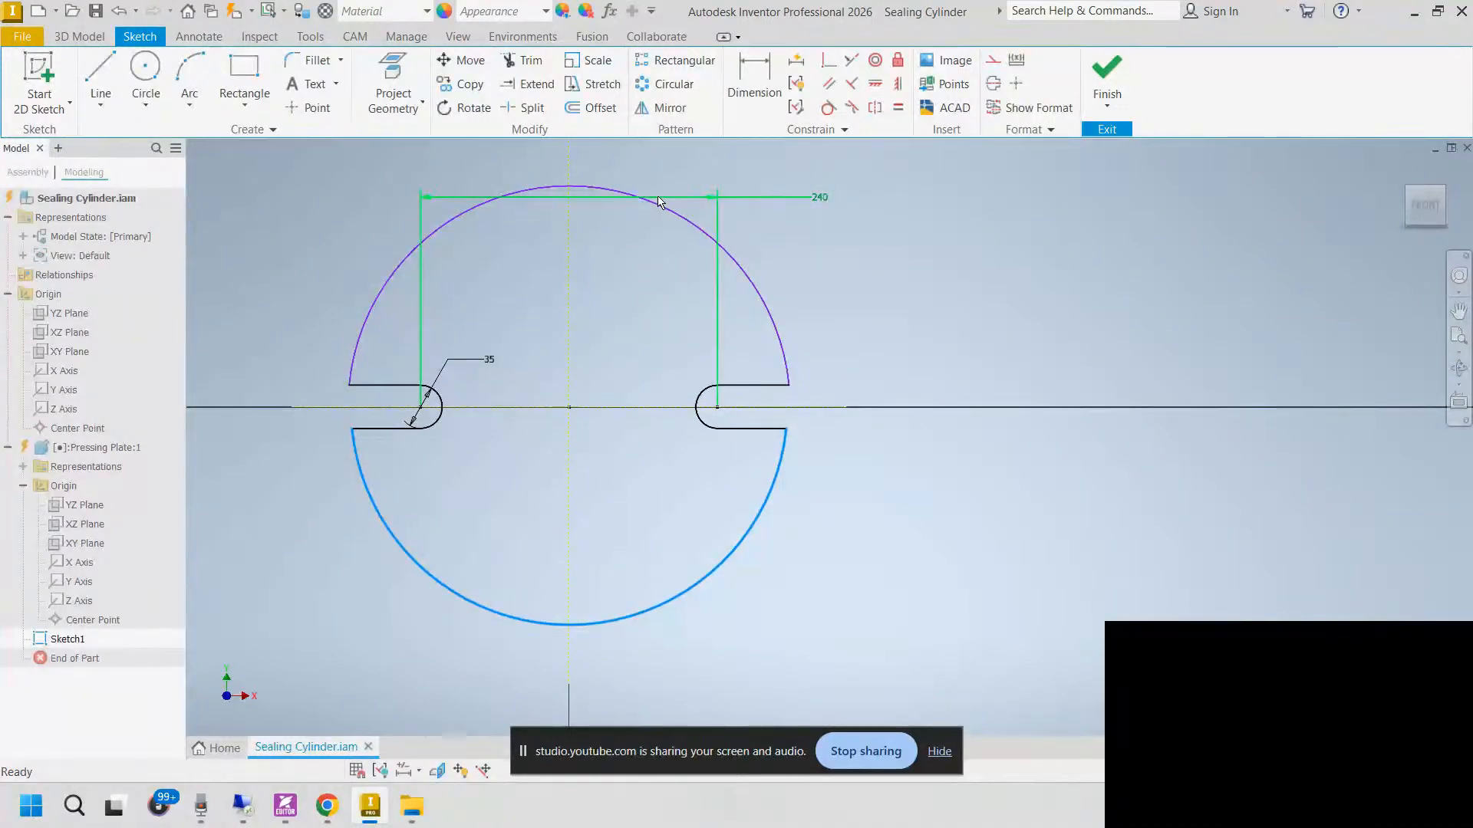
Step: Dimension the disc's upper arc as a diameter and set it to 320 mm
{"action": "key", "text": "d"}
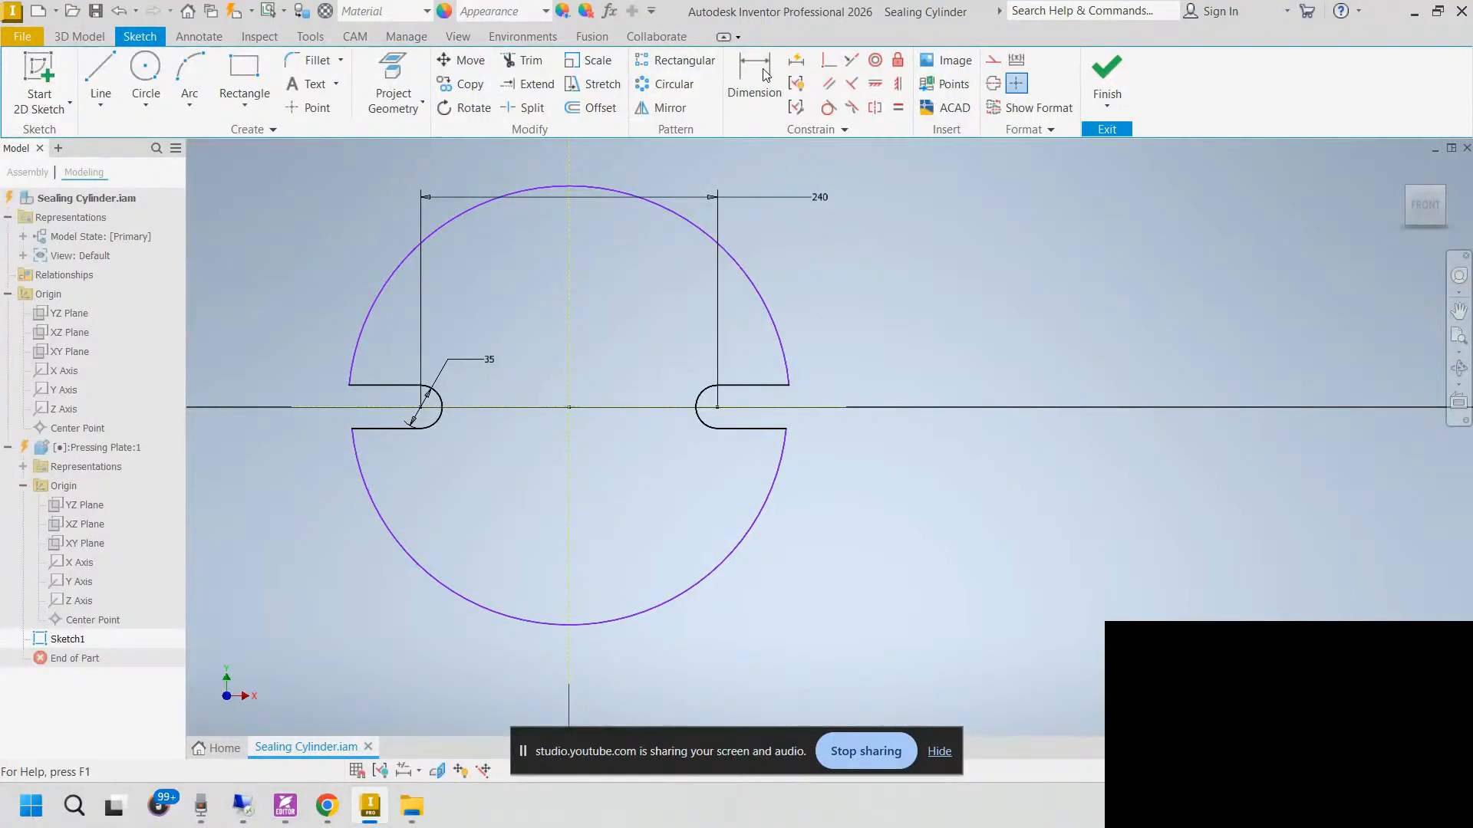
{"action": "left_click", "coordinate": [682, 223]}
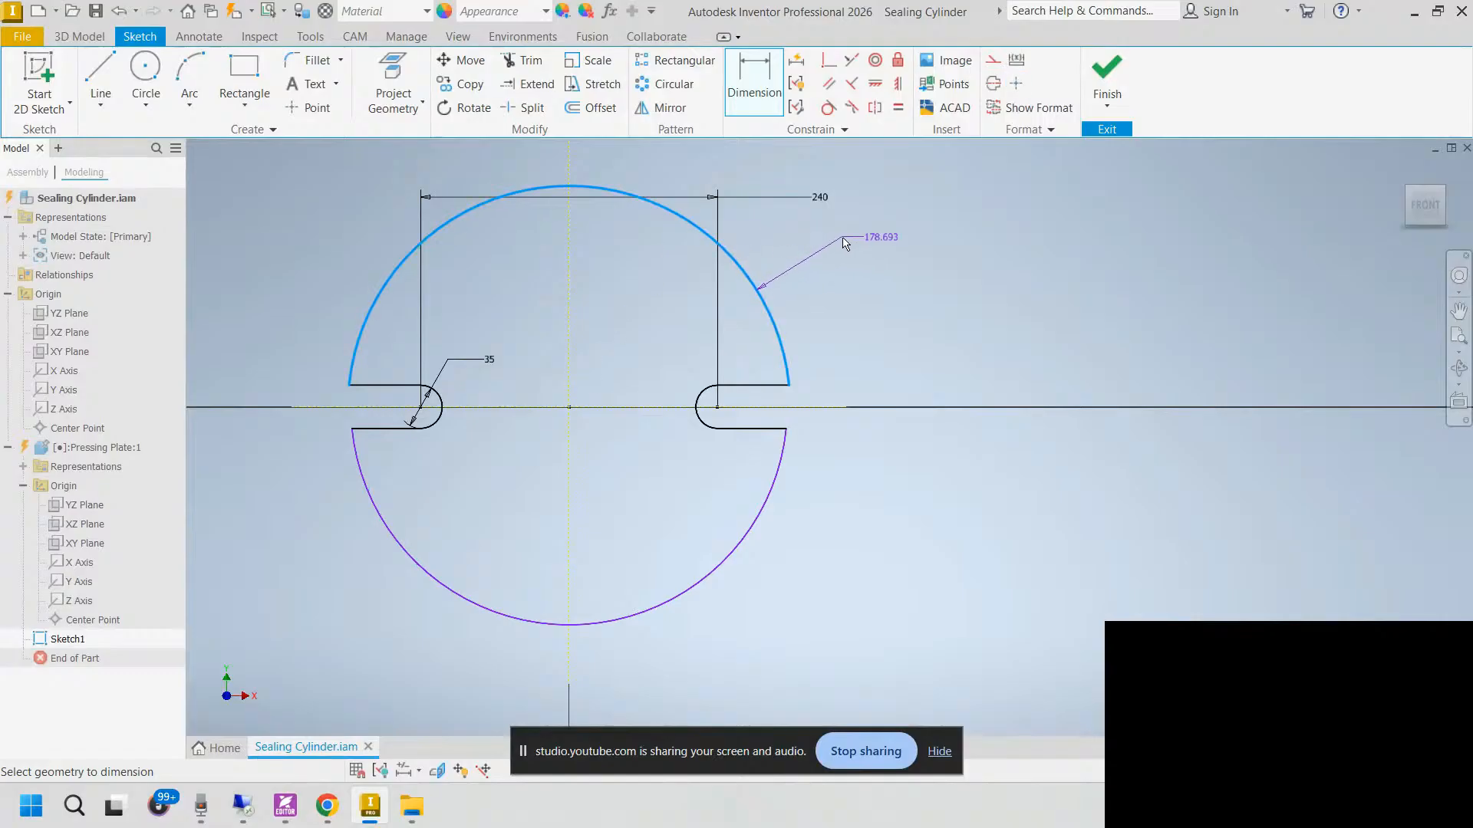
{"action": "right_click", "coordinate": [845, 244]}
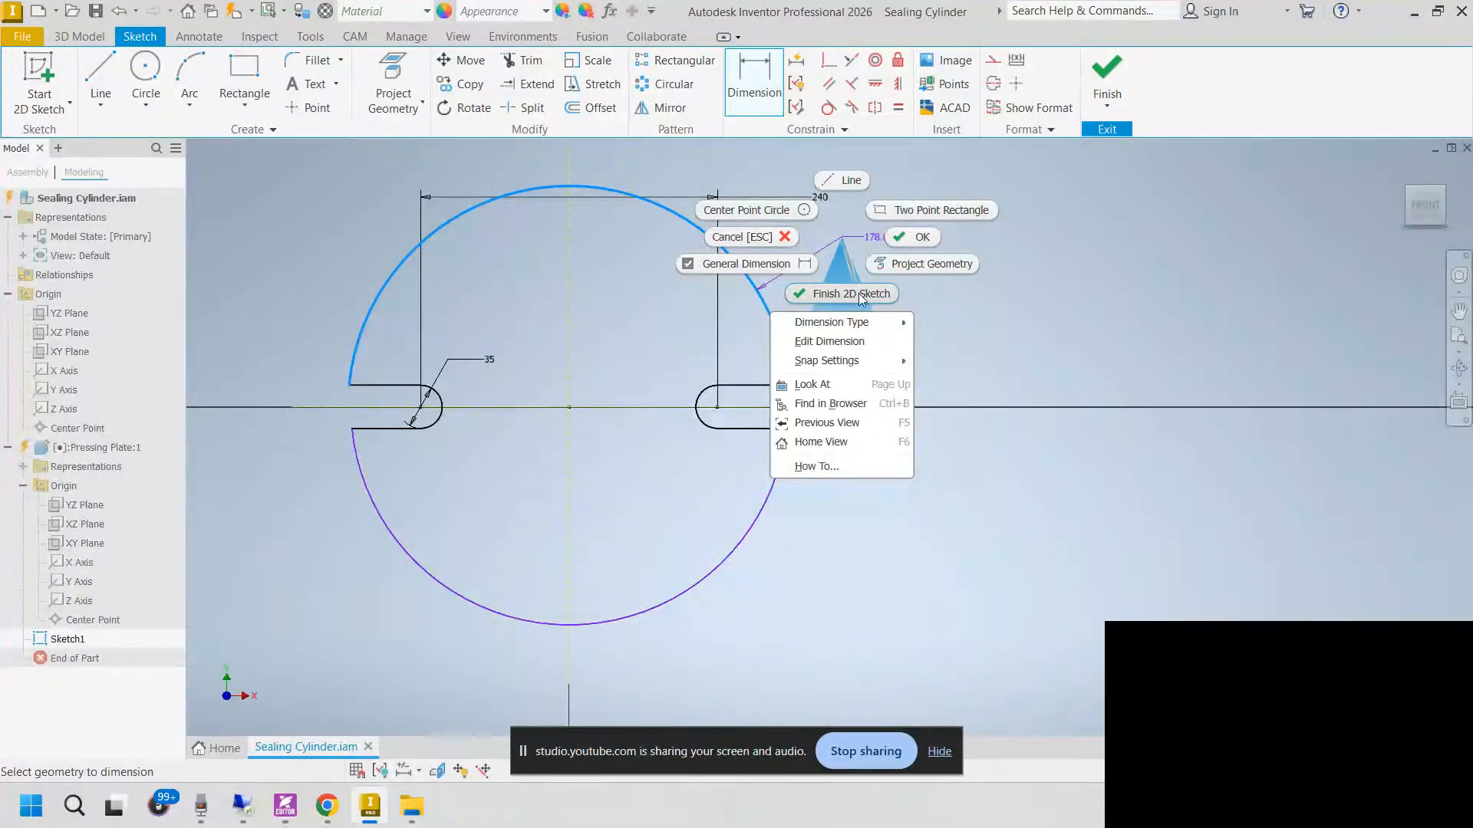
{"action": "mouse_move", "coordinate": [888, 325]}
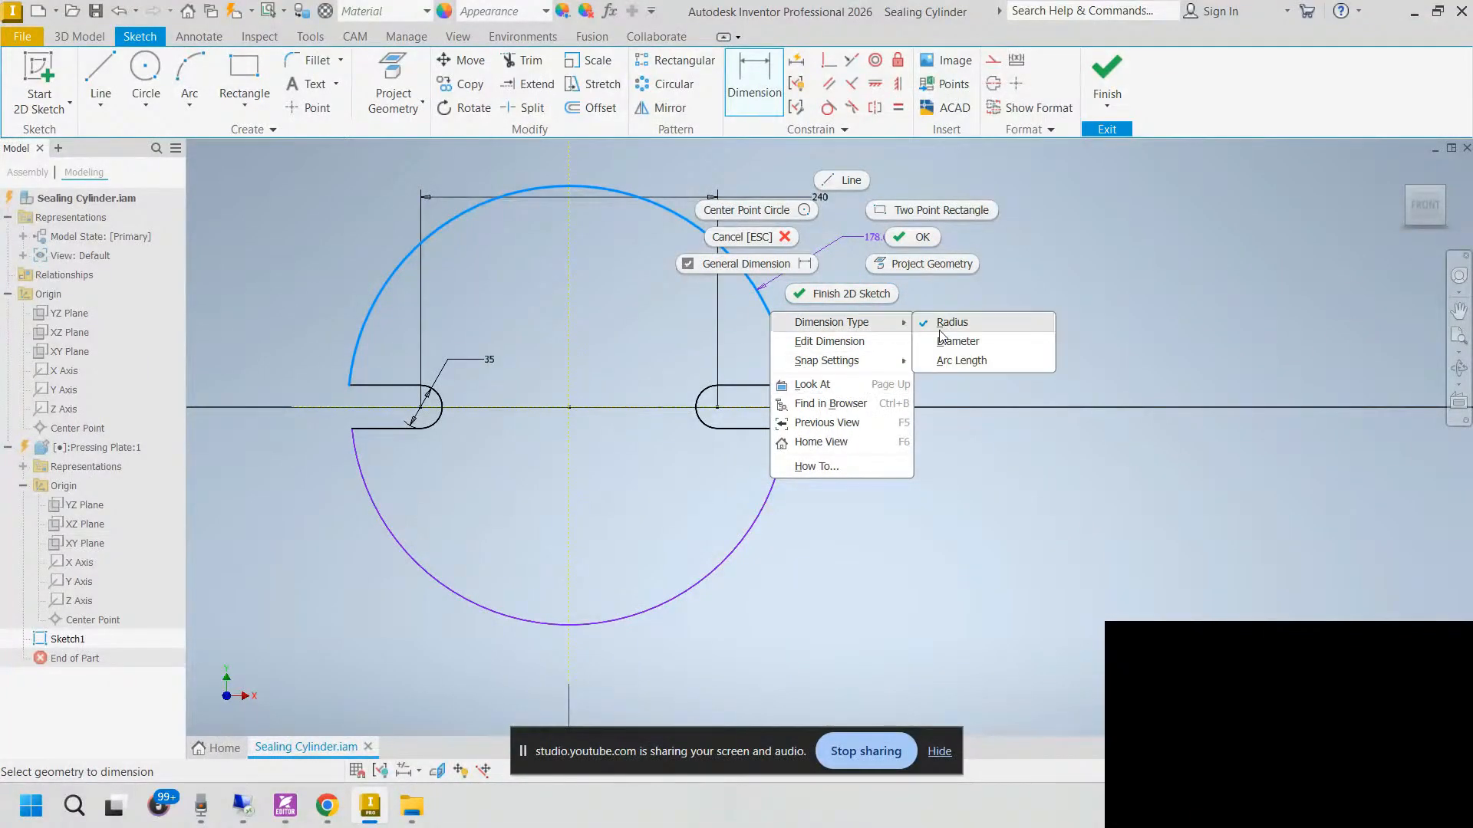
{"action": "left_click", "coordinate": [960, 342]}
{"action": "left_click", "coordinate": [808, 246]}
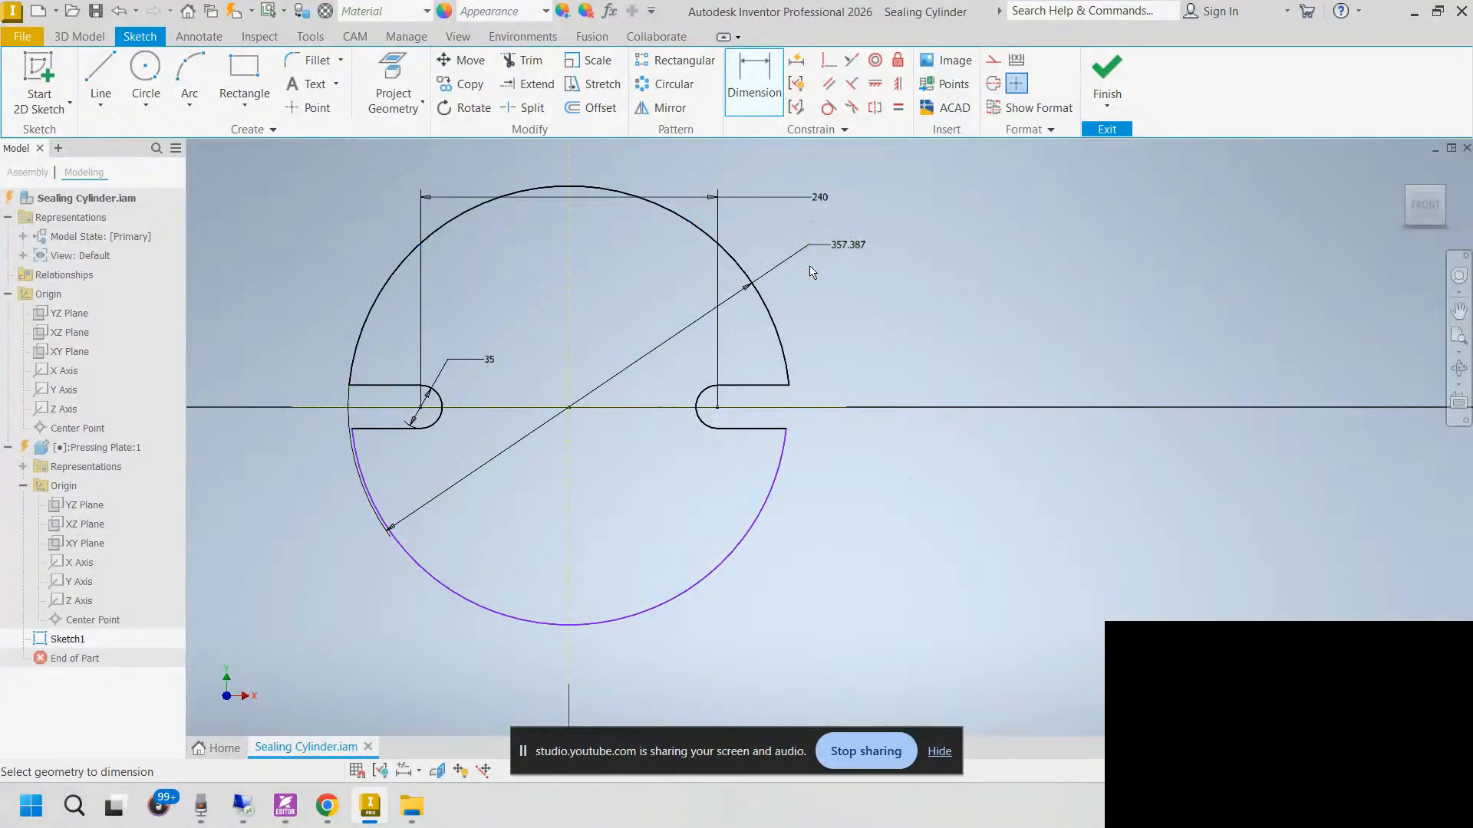
{"action": "left_click", "coordinate": [850, 245]}
{"action": "type", "text": "320"}
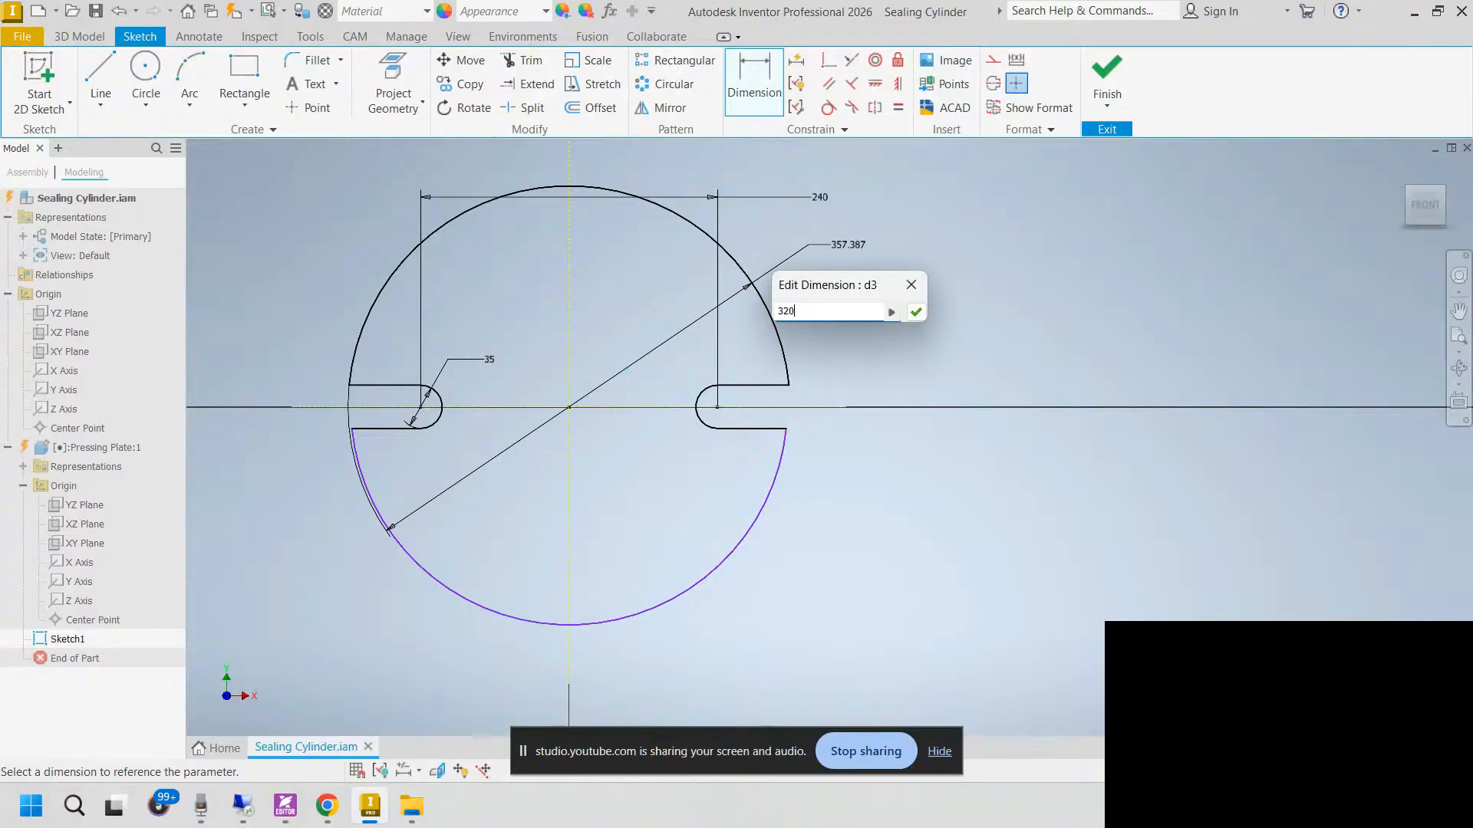
{"action": "key", "text": "Return"}
{"action": "key", "text": "Escape"}
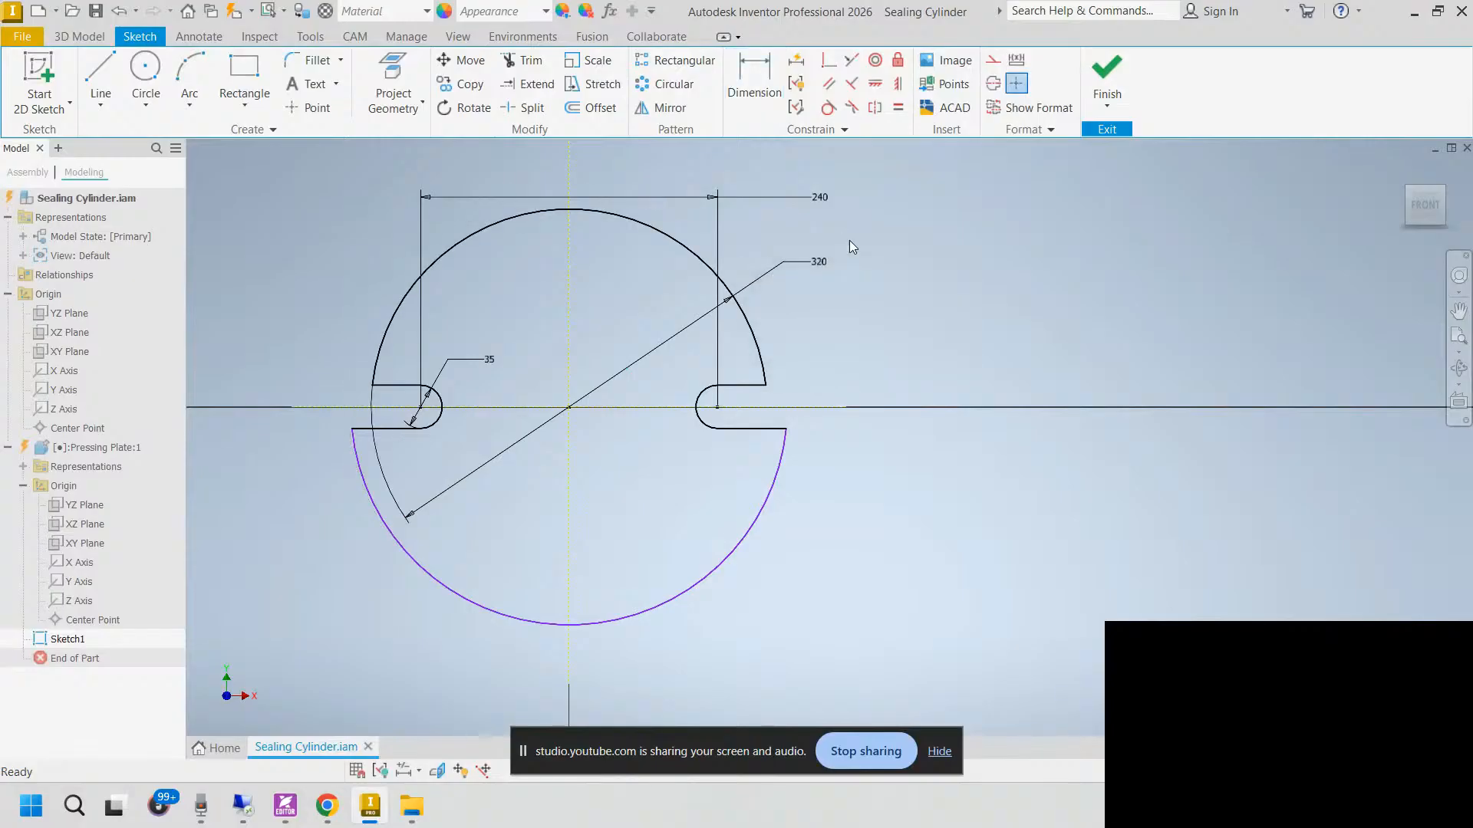
Step: Make the disc's upper and lower arcs equal in size and finish the sketch
{"action": "left_click", "coordinate": [900, 112]}
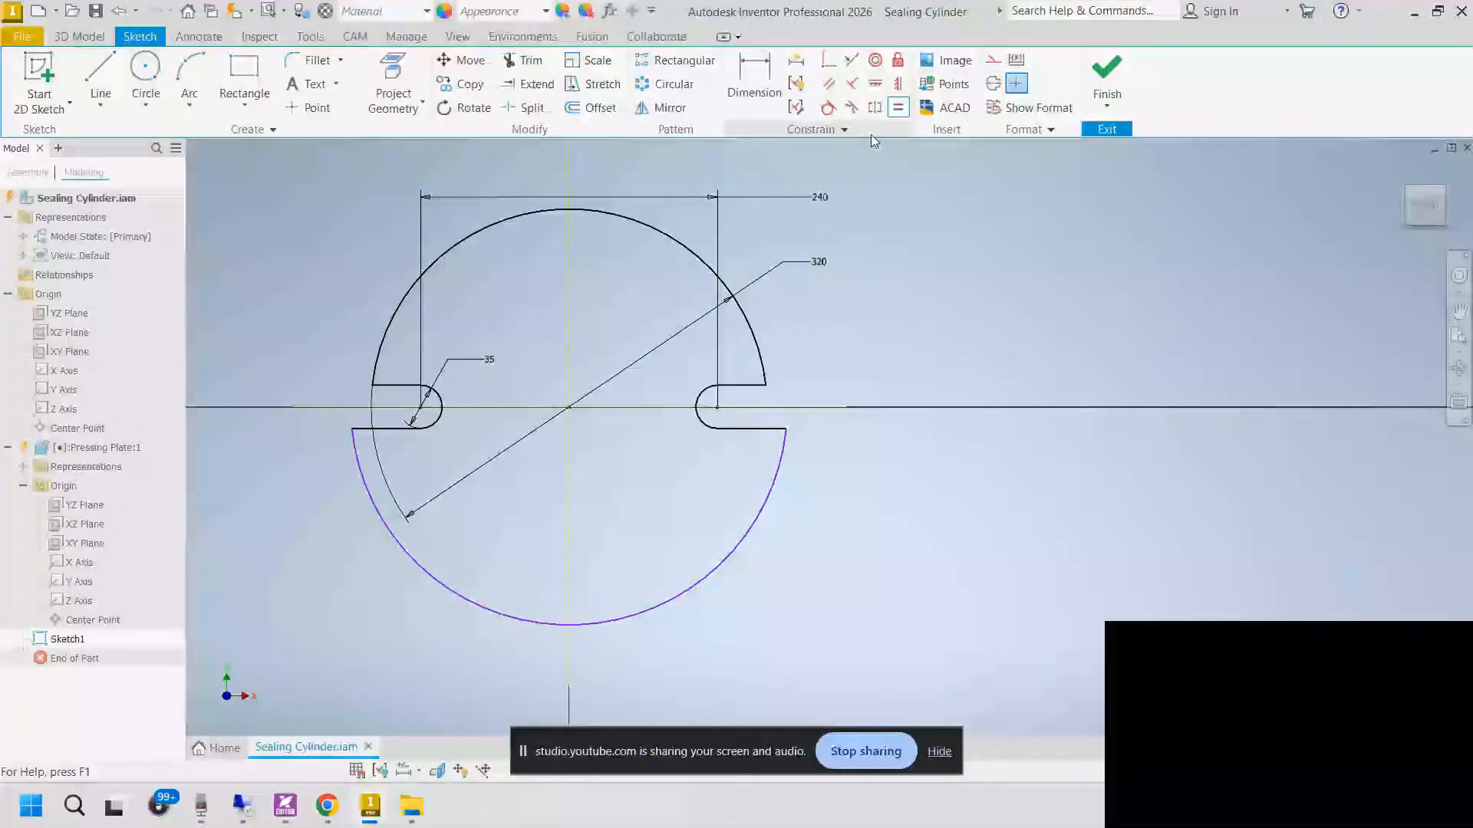
{"action": "left_click", "coordinate": [747, 323]}
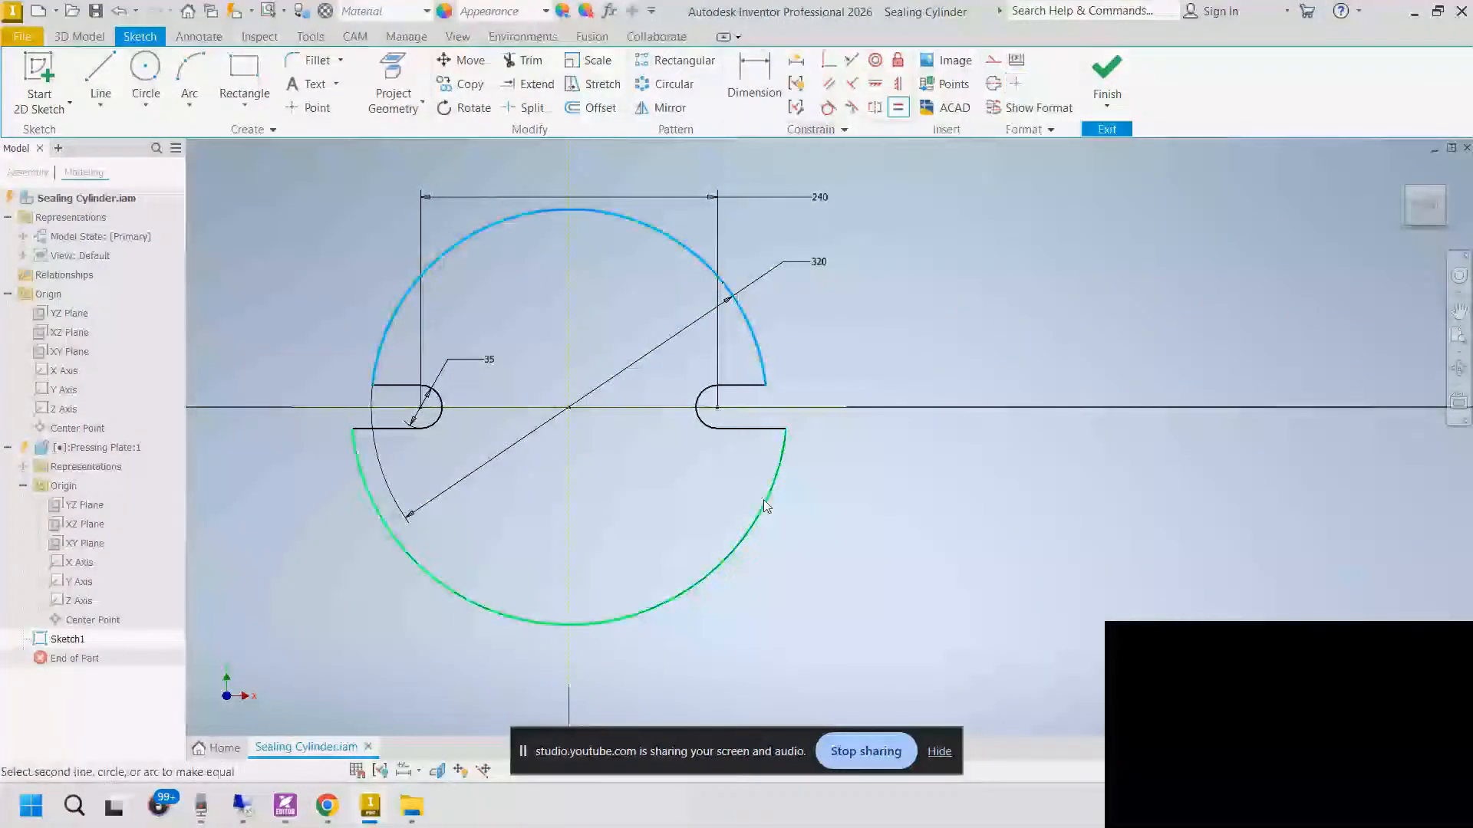
{"action": "left_click", "coordinate": [764, 505]}
{"action": "key", "text": "Escape"}
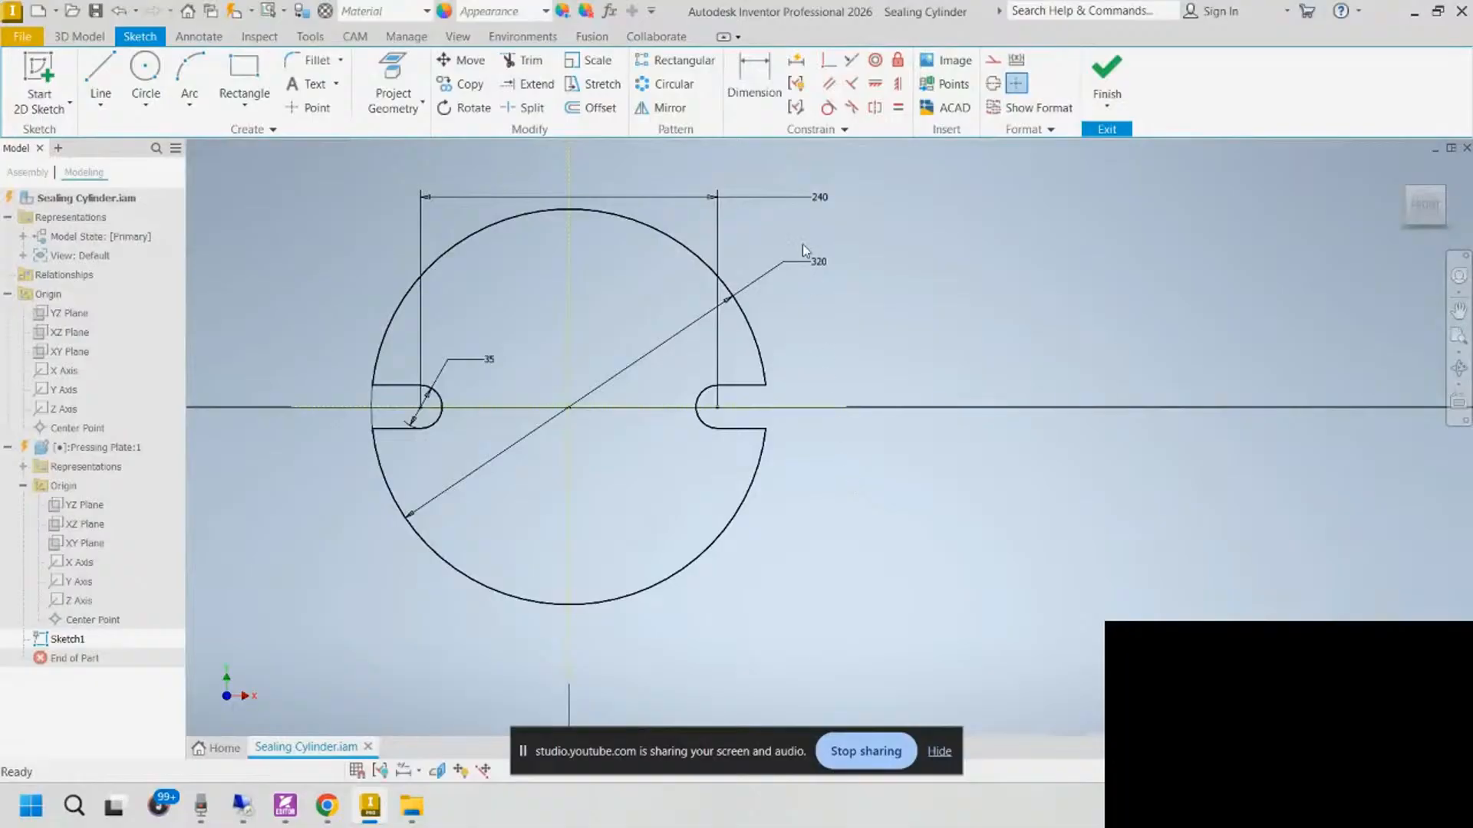
{"action": "left_click", "coordinate": [1105, 70]}
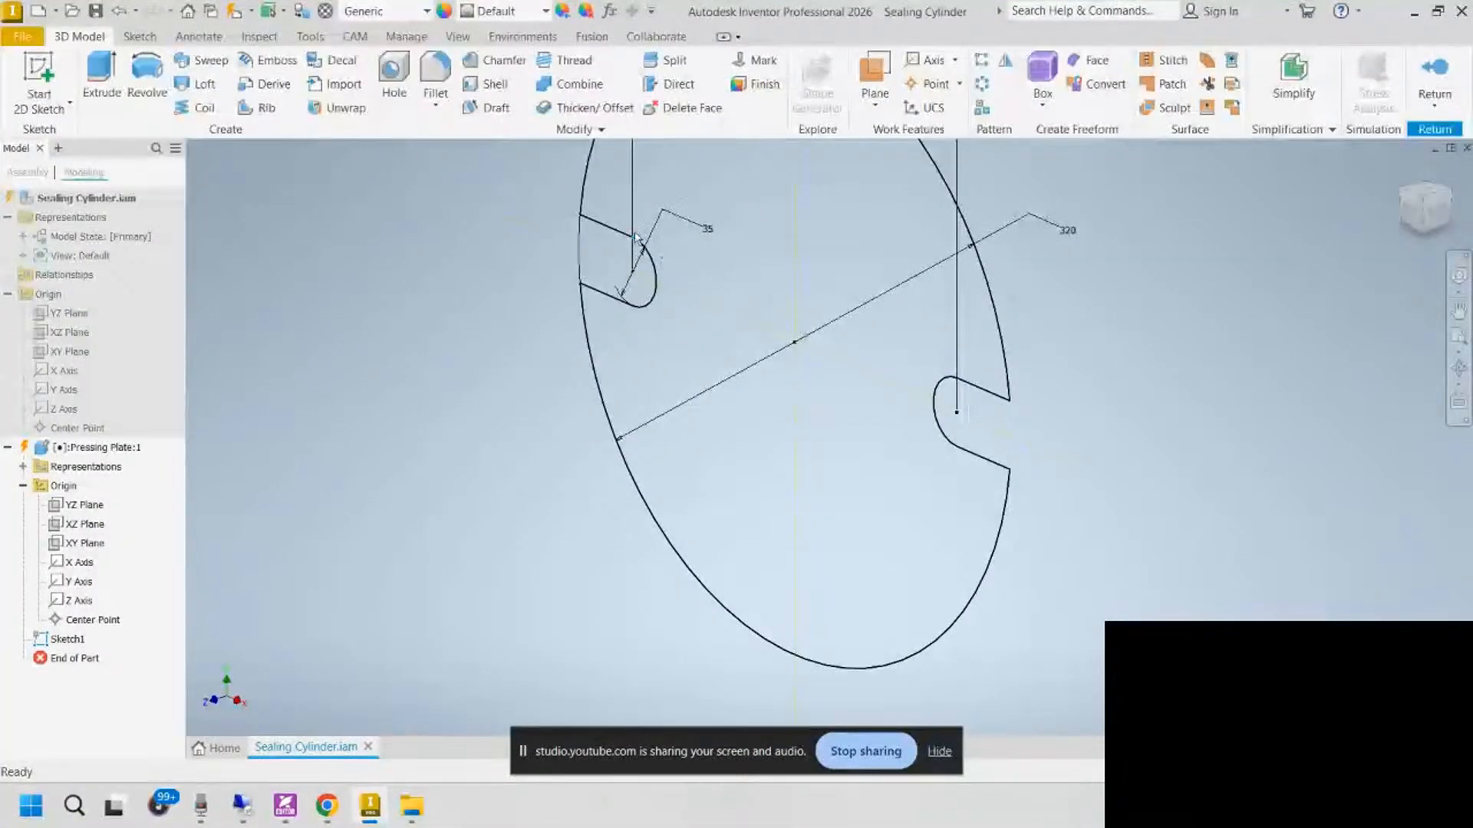
Step: Extrude the slotted disc profile symmetrically about the sketch plane to a total thickness of 62 mm
{"action": "left_click", "coordinate": [98, 73]}
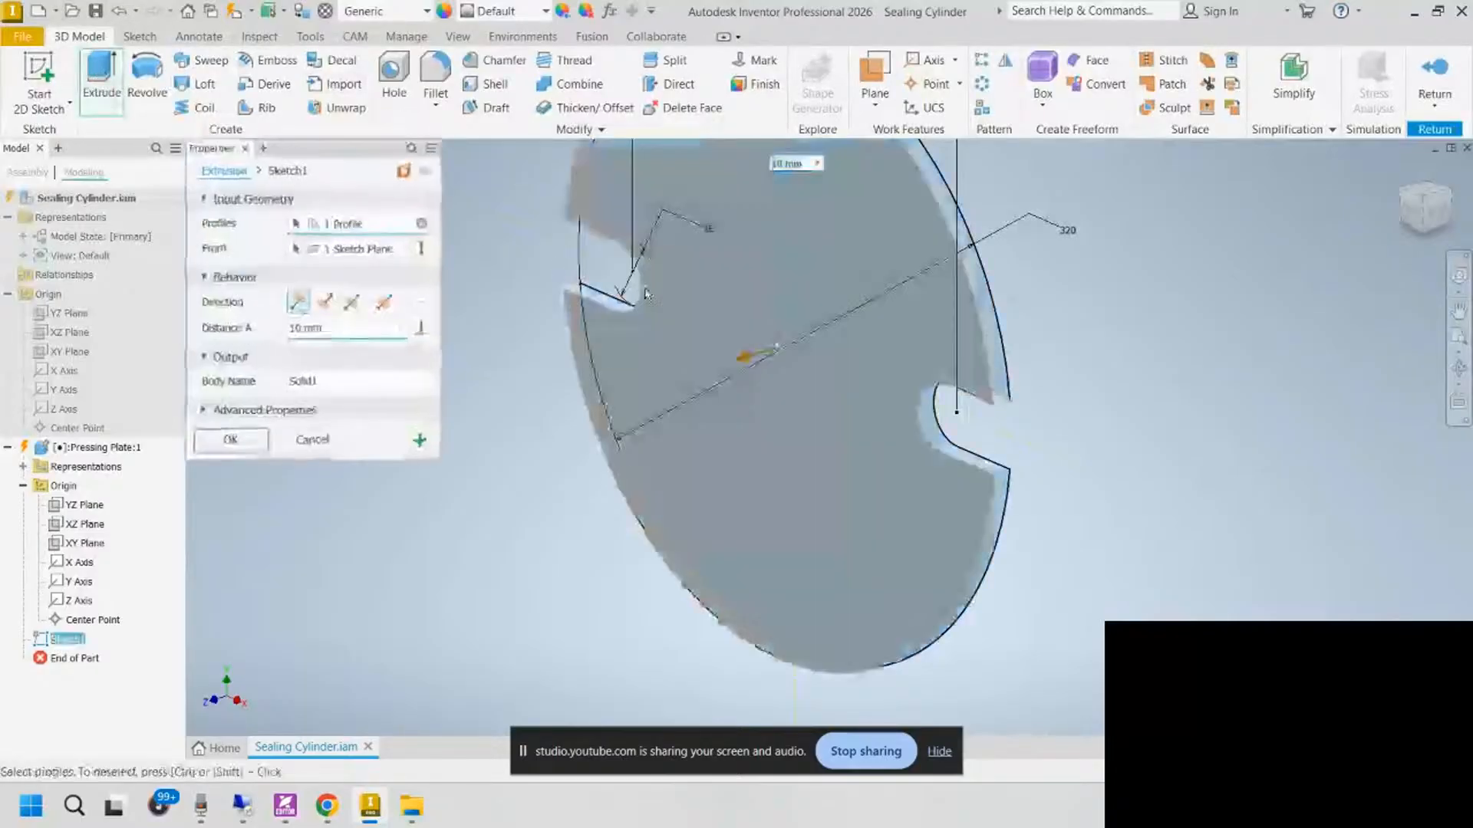
{"action": "left_click", "coordinate": [351, 305]}
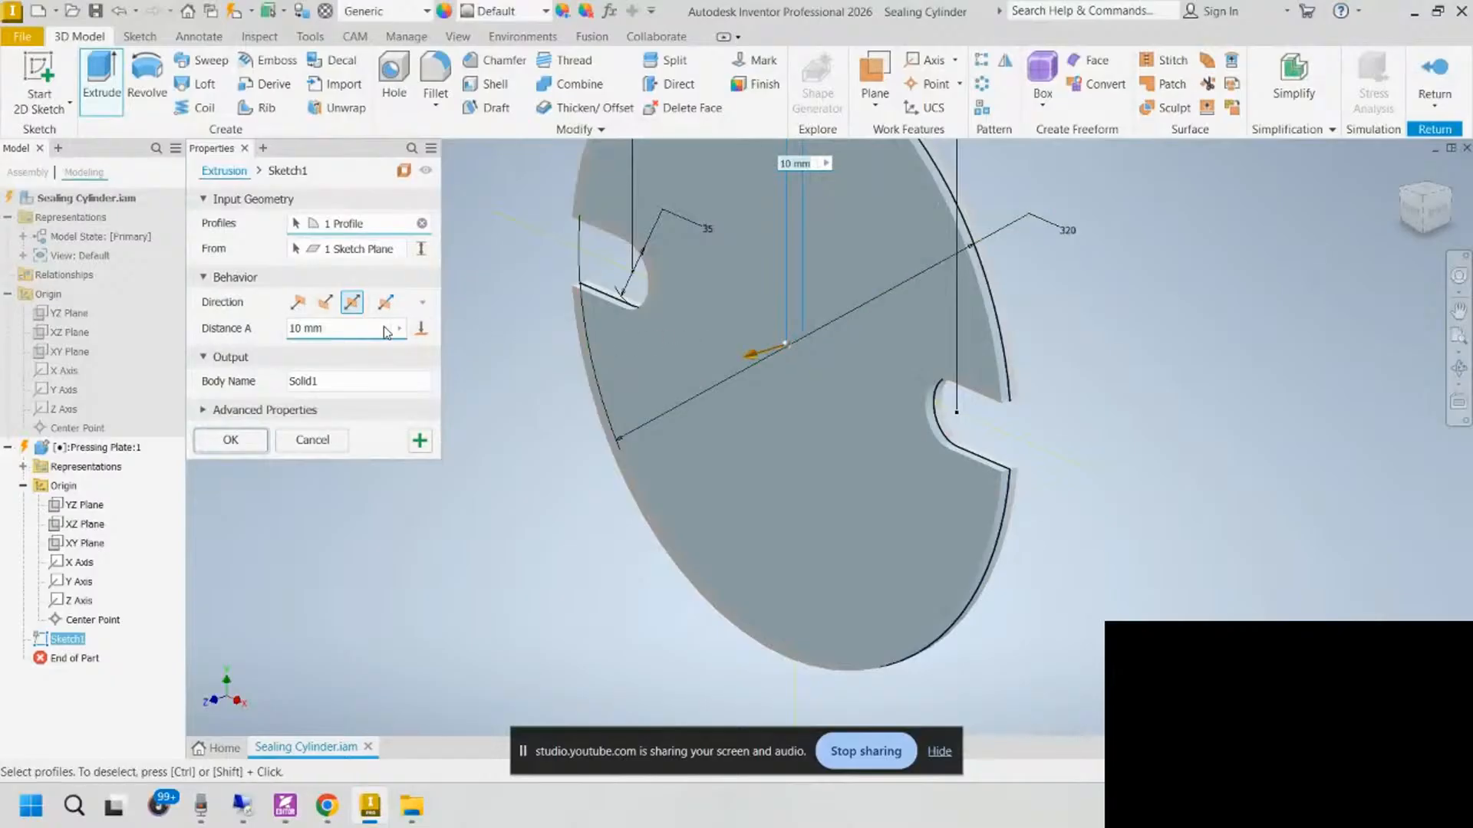
{"action": "left_click_drag", "start_coordinate": [384, 329], "coordinate": [2, 339]}
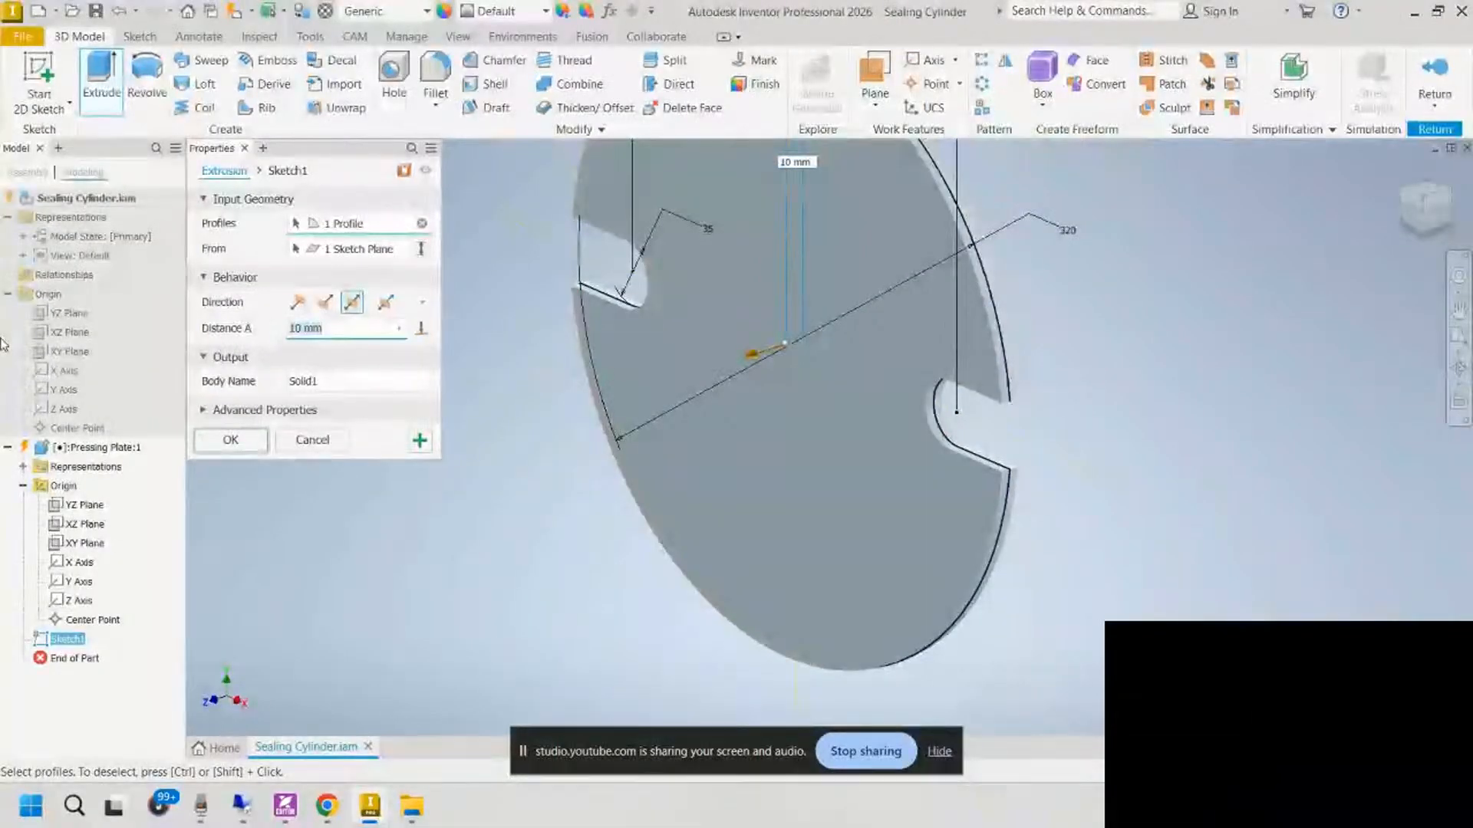
{"action": "type", "text": "62"}
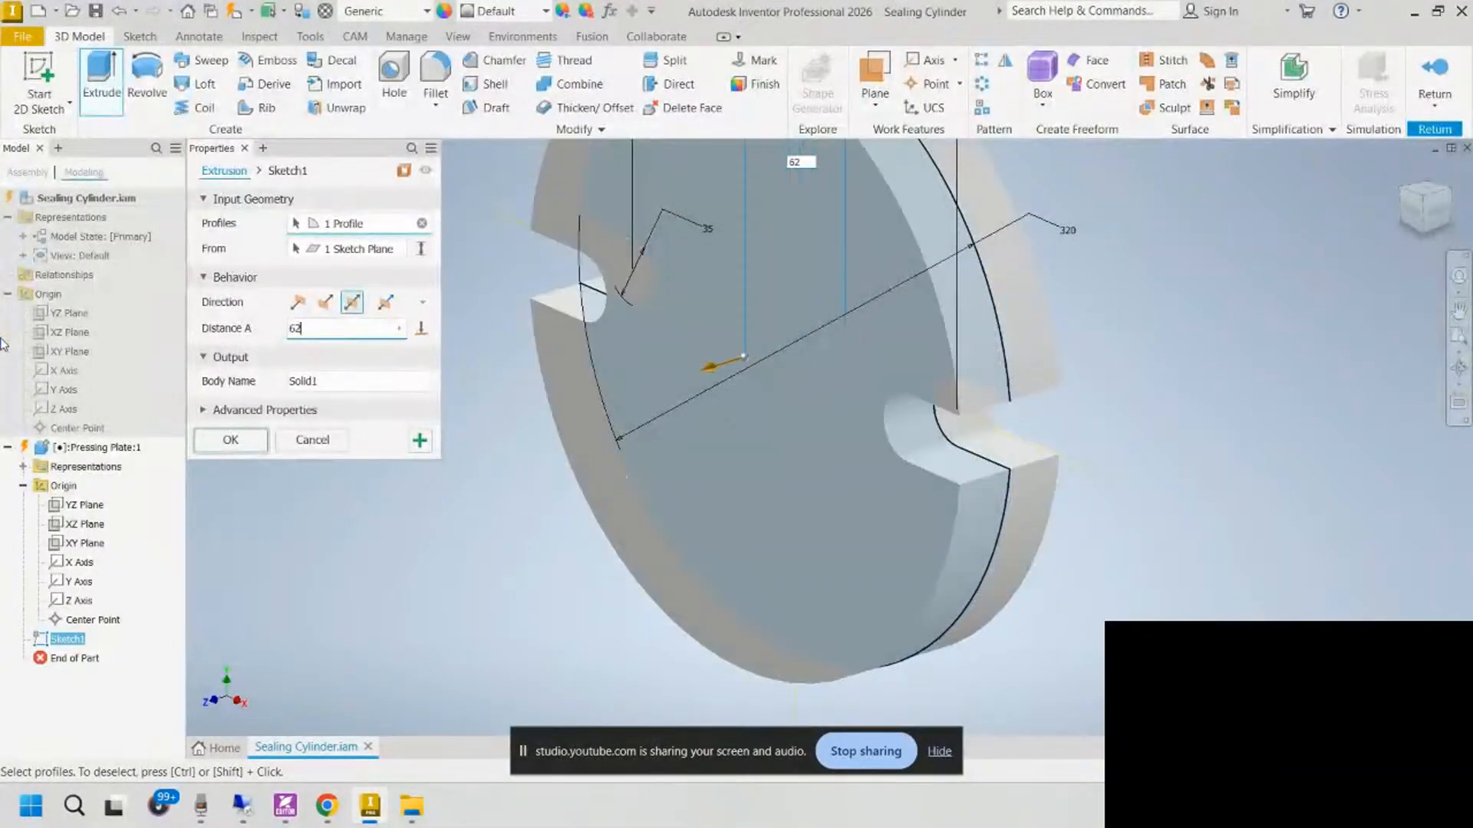
{"action": "left_click", "coordinate": [222, 440]}
{"action": "scroll", "coordinate": [600, 475], "scroll_direction": "up", "scroll_amount": 5}
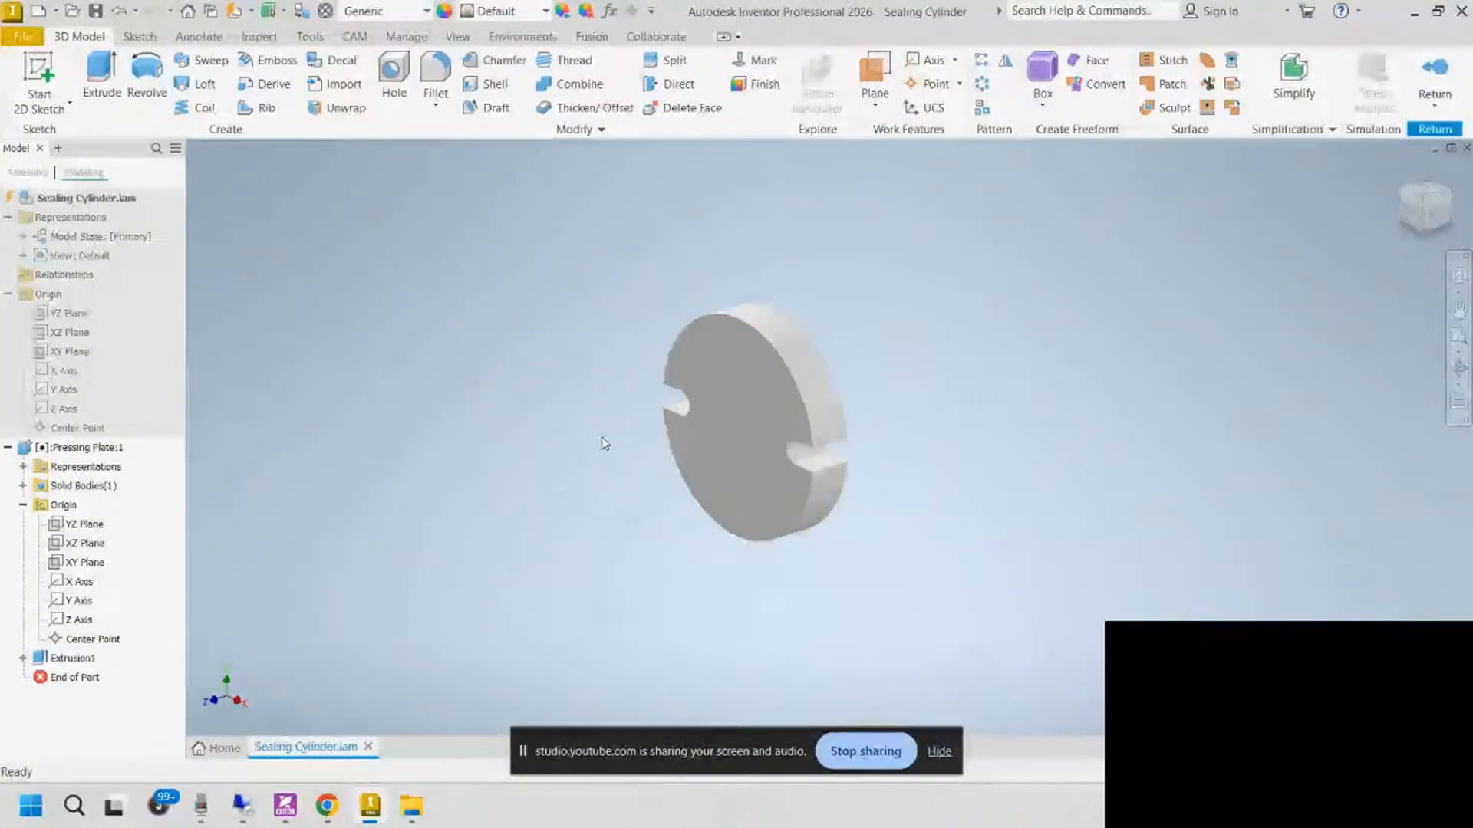
{"action": "mouse_move", "coordinate": [326, 804]}
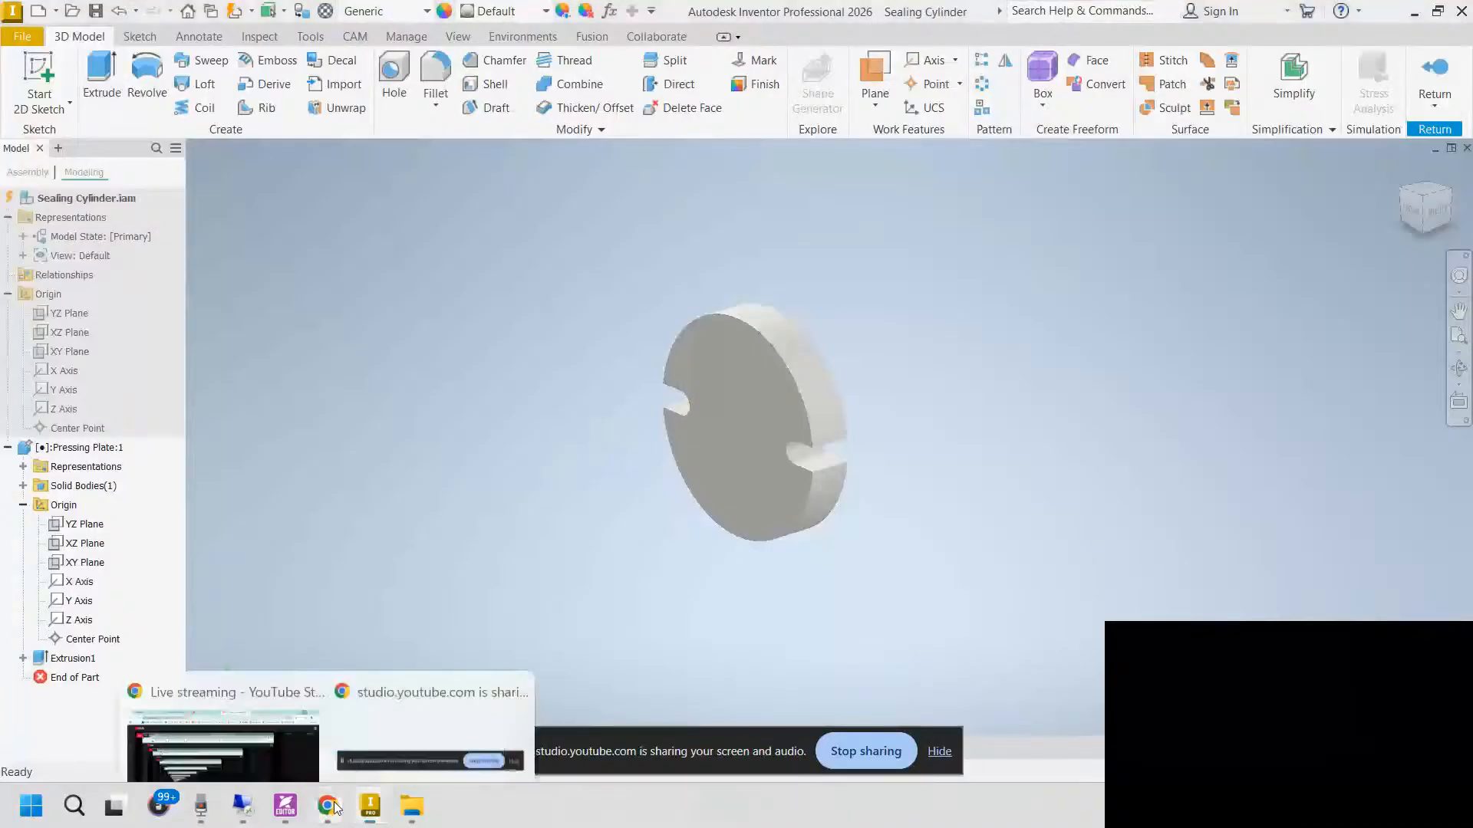
{"action": "left_click", "coordinate": [255, 733]}
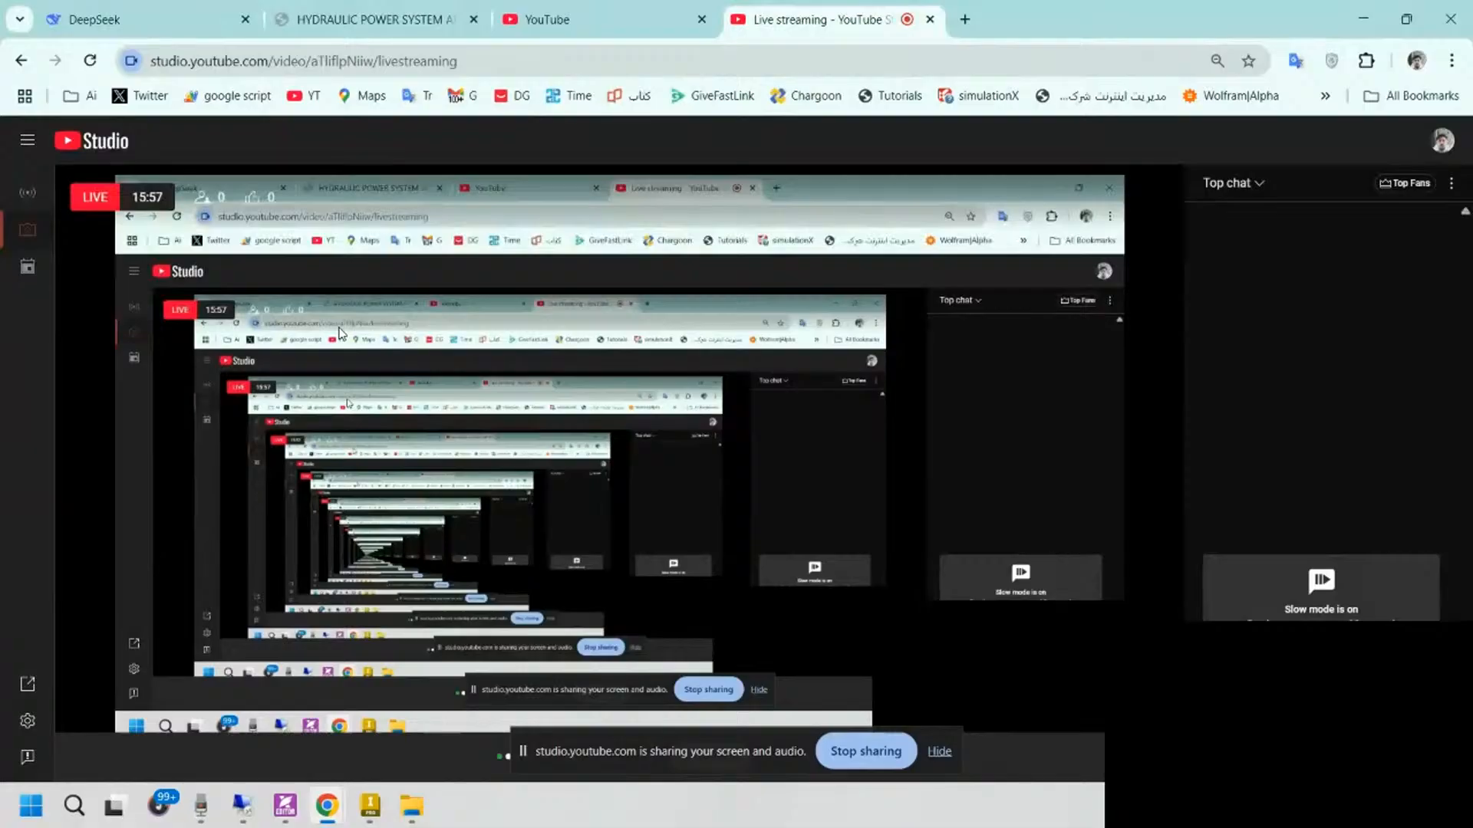
{"action": "left_click", "coordinate": [1391, 15]}
{"action": "left_click", "coordinate": [1380, 14]}
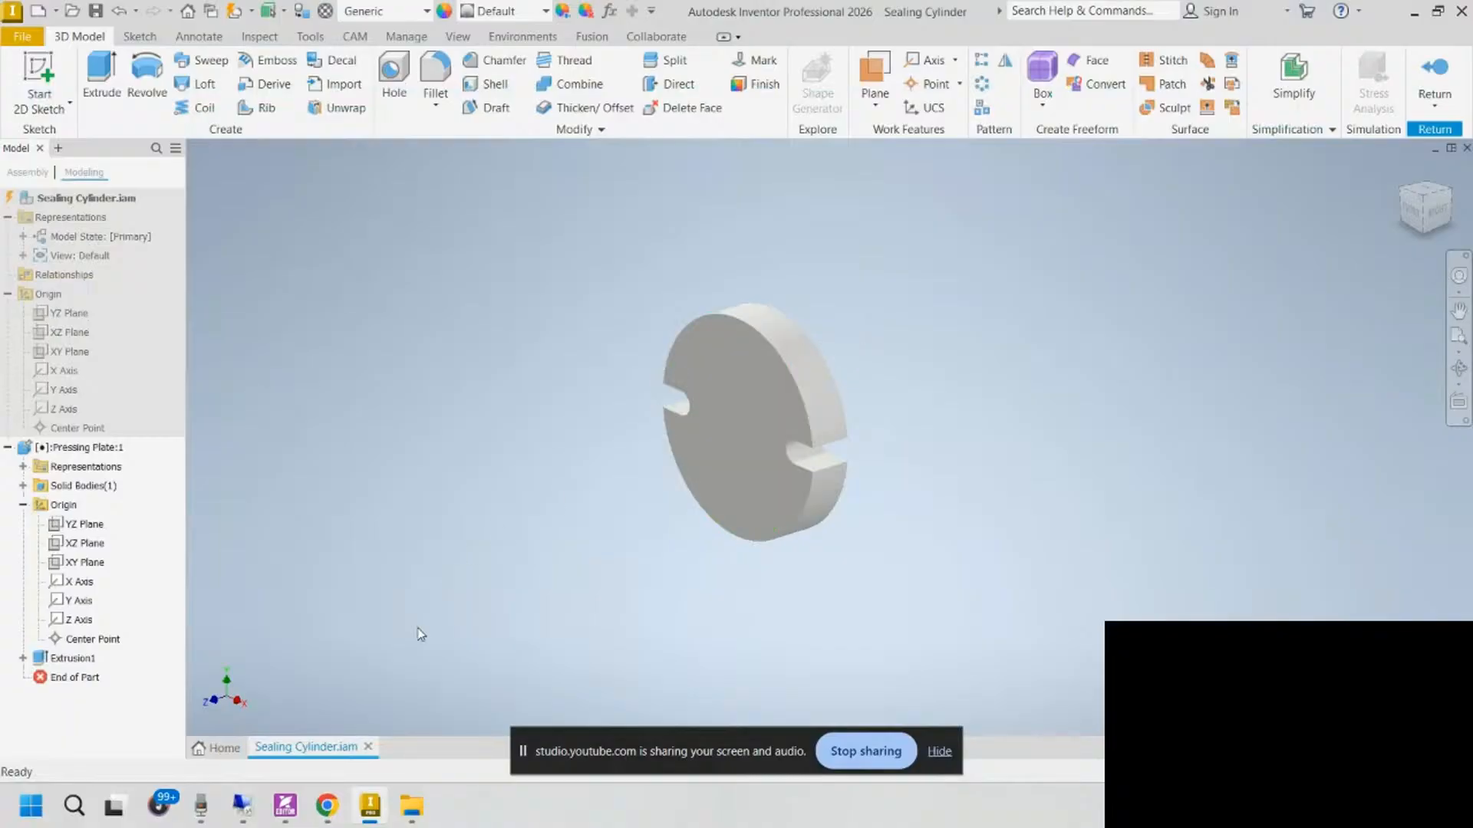
Step: Switch to Foxit PDF Editor and examine the Pressing Plate drawing on page 15 of SBB0021.pdf, especially the section view's recess dimensions
{"action": "left_click", "coordinate": [284, 805]}
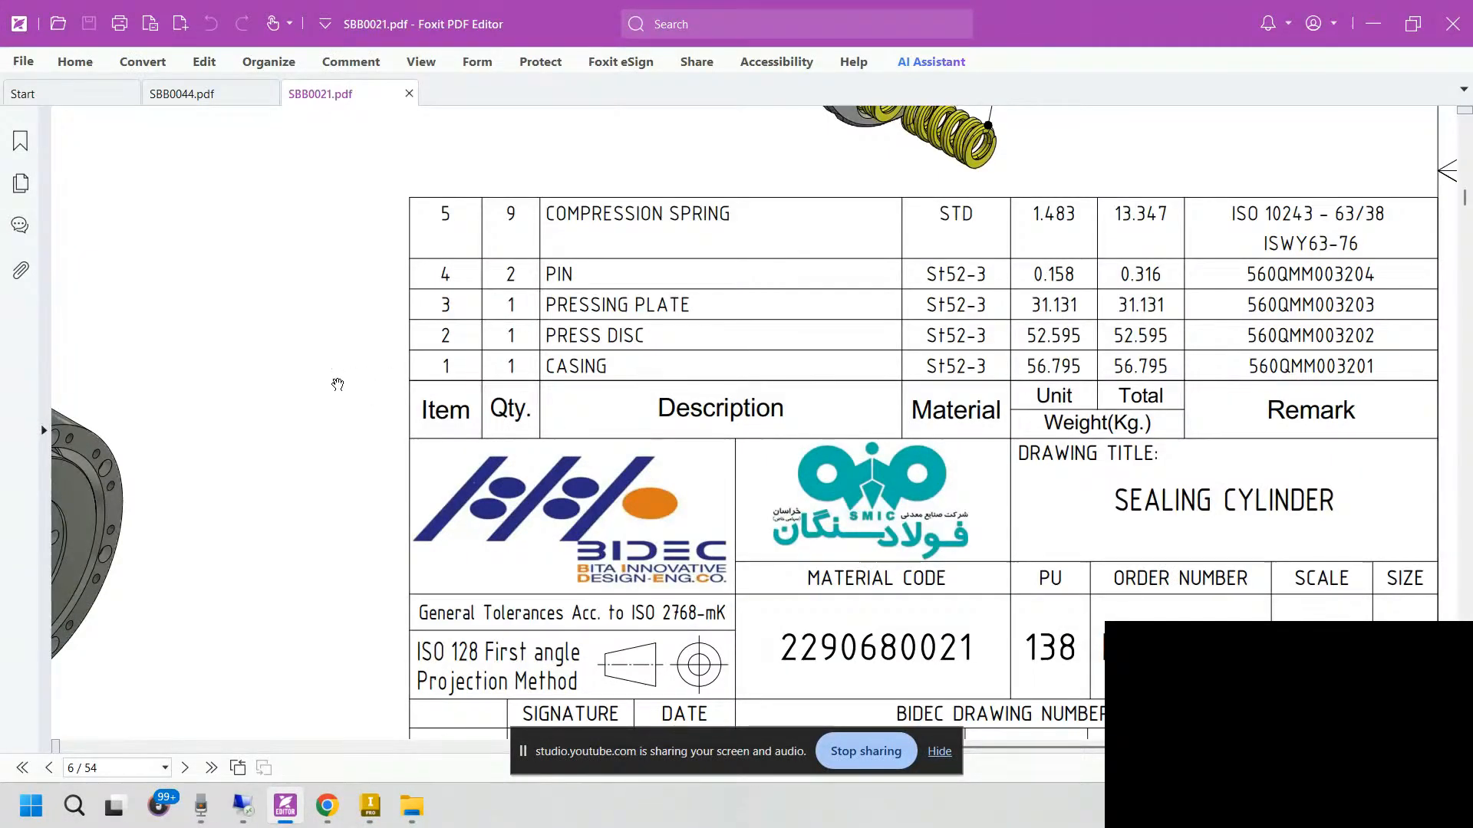
{"action": "scroll", "coordinate": [337, 380], "scroll_direction": "down", "scroll_amount": 2, "text": "ctrl"}
{"action": "scroll", "coordinate": [340, 375], "scroll_direction": "down", "scroll_amount": 2, "text": "ctrl"}
{"action": "scroll", "coordinate": [522, 399], "scroll_direction": "down", "scroll_amount": 15}
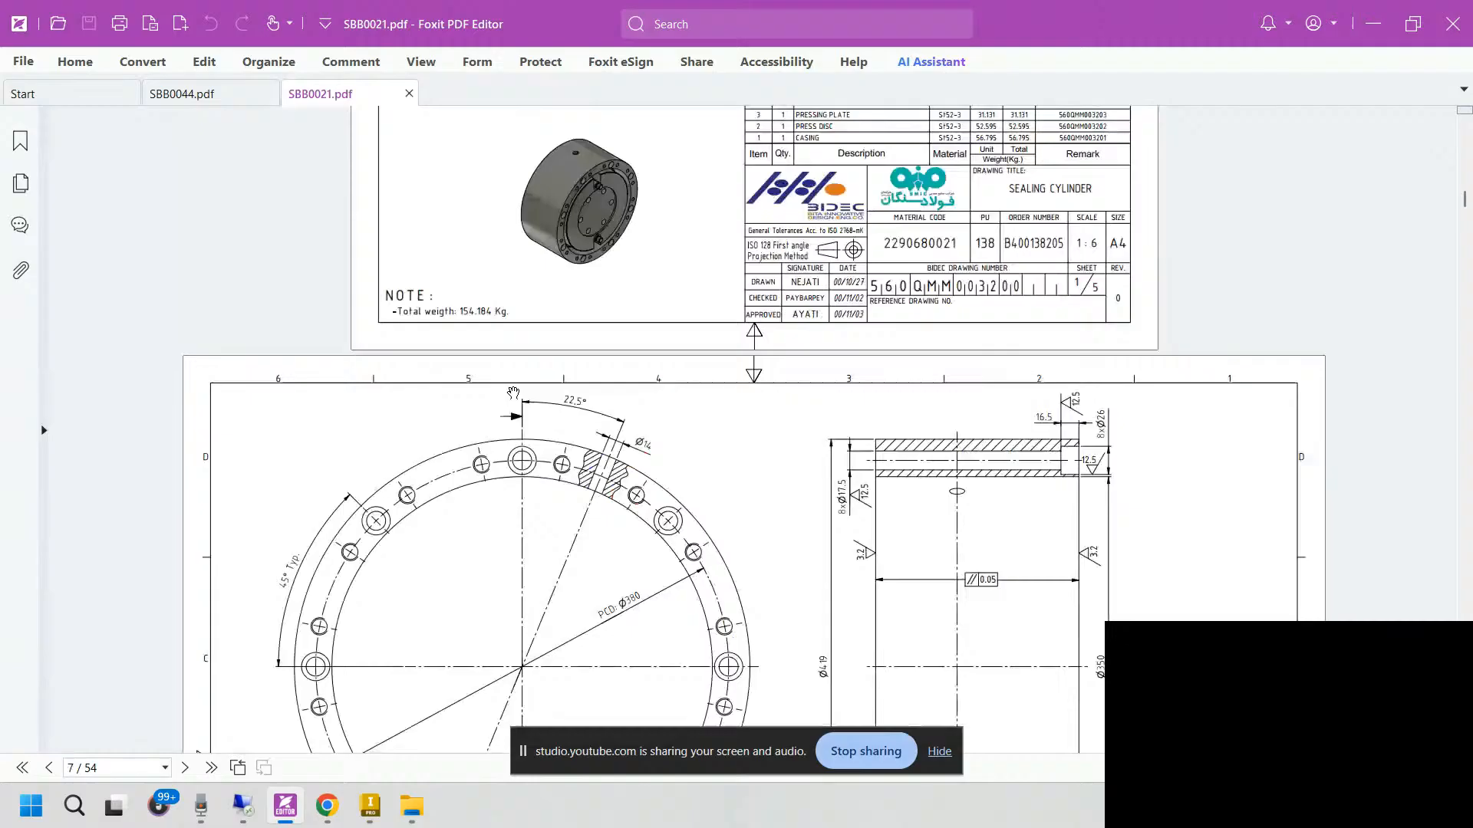
{"action": "scroll", "coordinate": [522, 400], "scroll_direction": "down", "scroll_amount": 20}
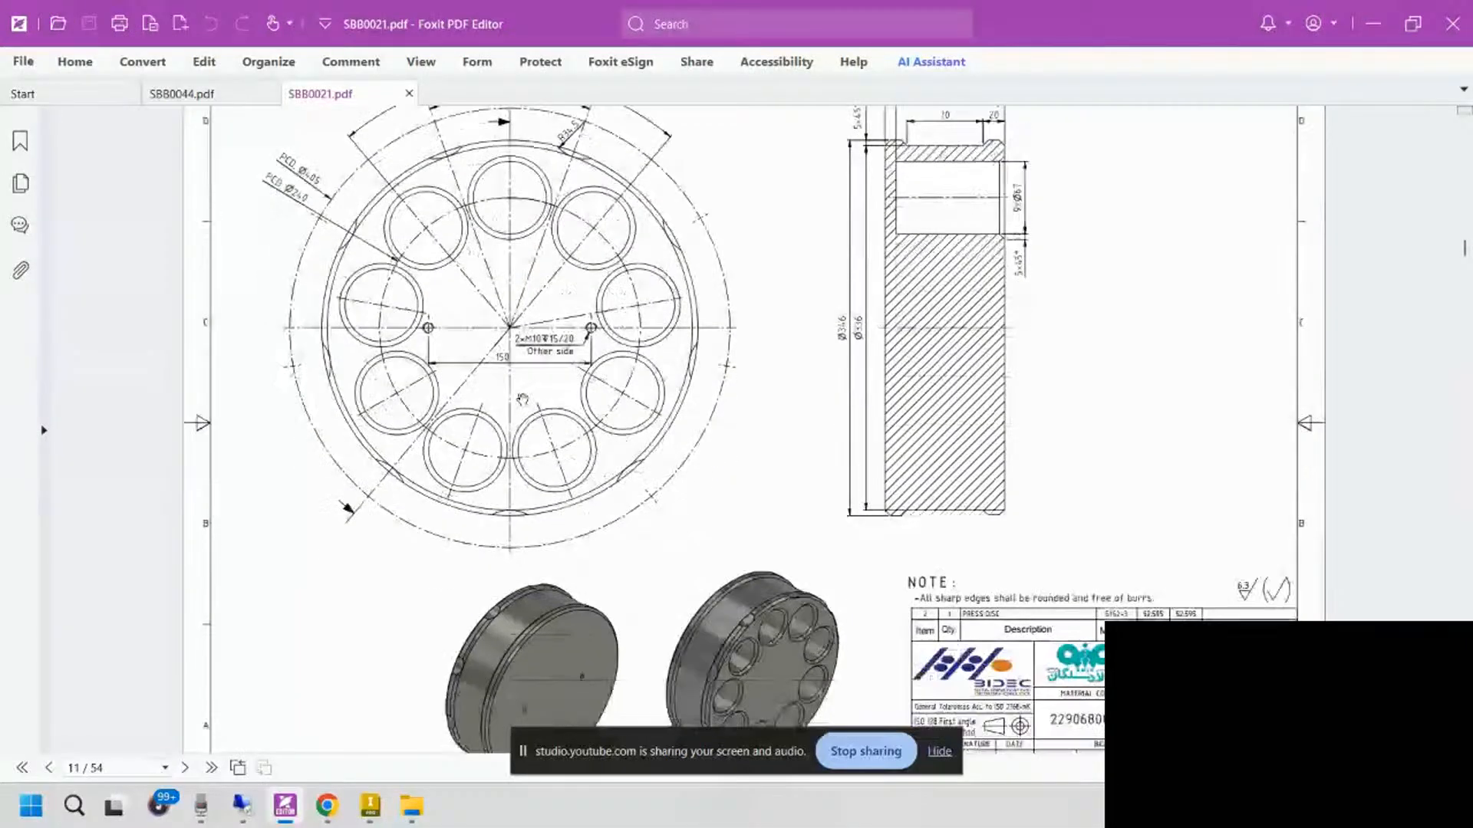
{"action": "scroll", "coordinate": [522, 400], "scroll_direction": "down", "scroll_amount": 5}
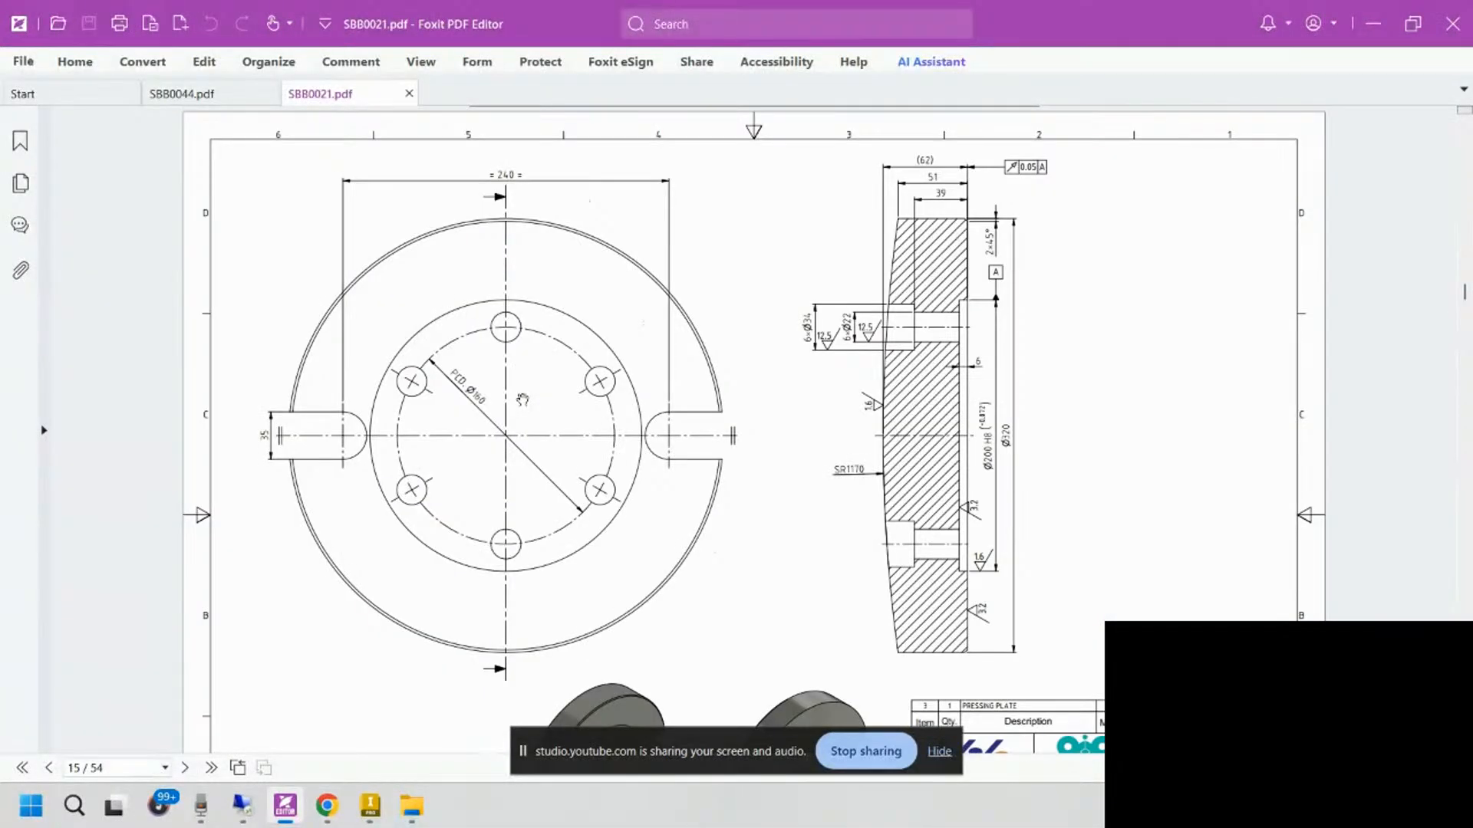
{"action": "scroll", "coordinate": [522, 399], "scroll_direction": "down", "scroll_amount": 3}
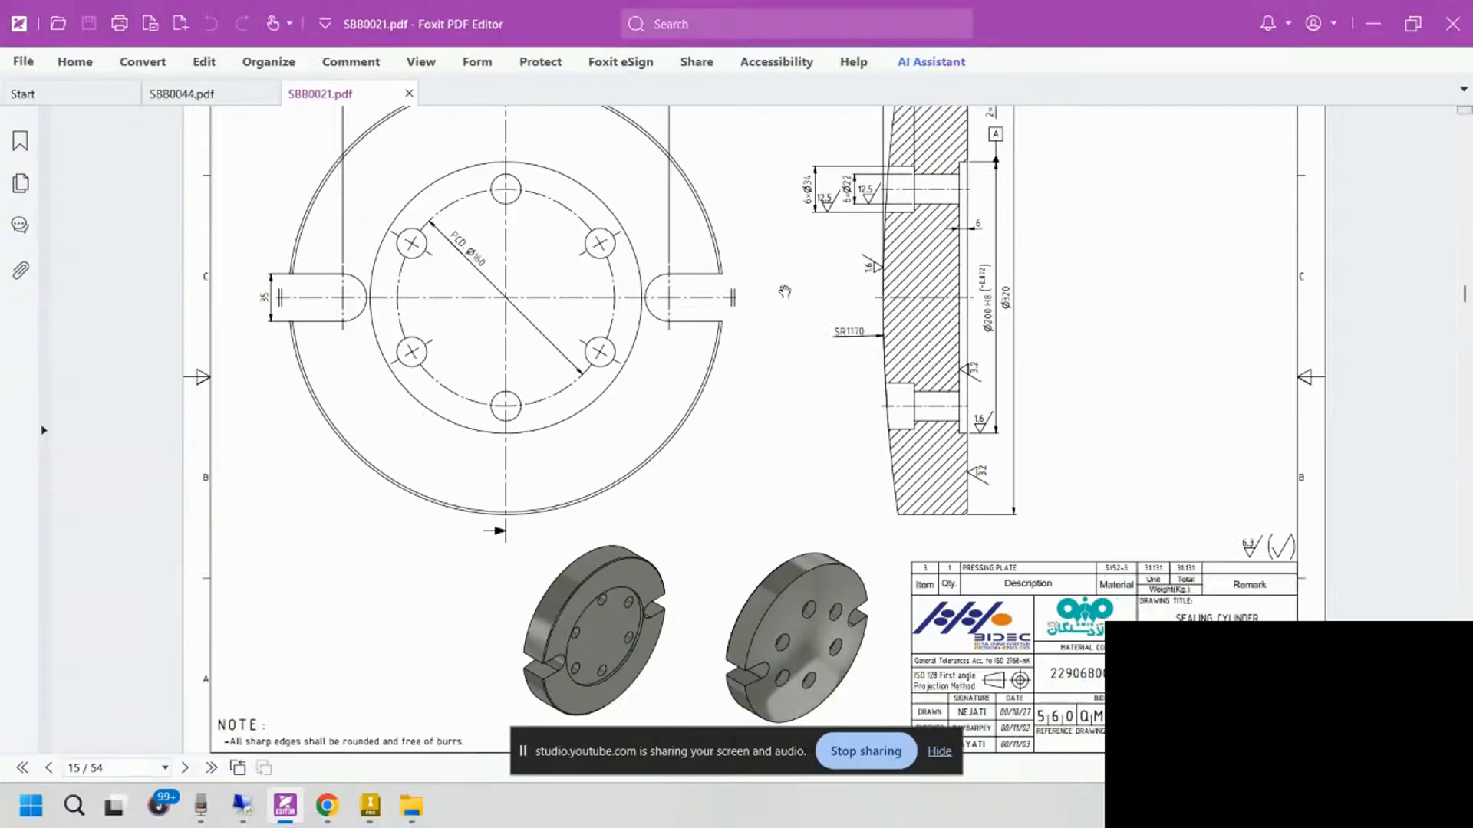
{"action": "mouse_move", "coordinate": [784, 291]}
{"action": "left_mouse_down"}
{"action": "mouse_move", "coordinate": [794, 454]}
{"action": "mouse_move", "coordinate": [816, 342]}
{"action": "left_mouse_up"}
{"action": "left_click_drag", "start_coordinate": [842, 285], "coordinate": [788, 437]}
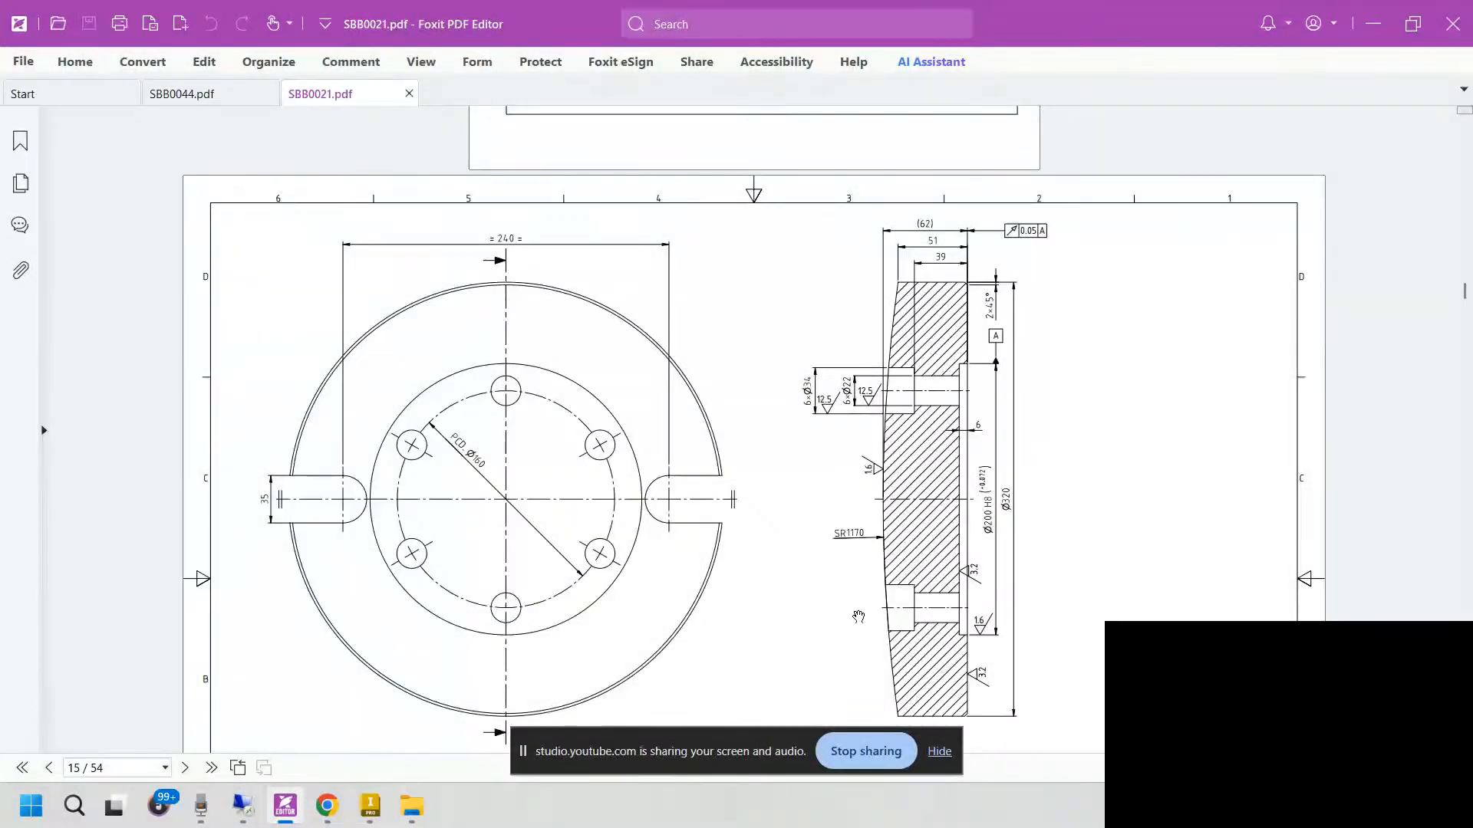
{"action": "scroll", "coordinate": [859, 616], "scroll_direction": "down", "scroll_amount": 3}
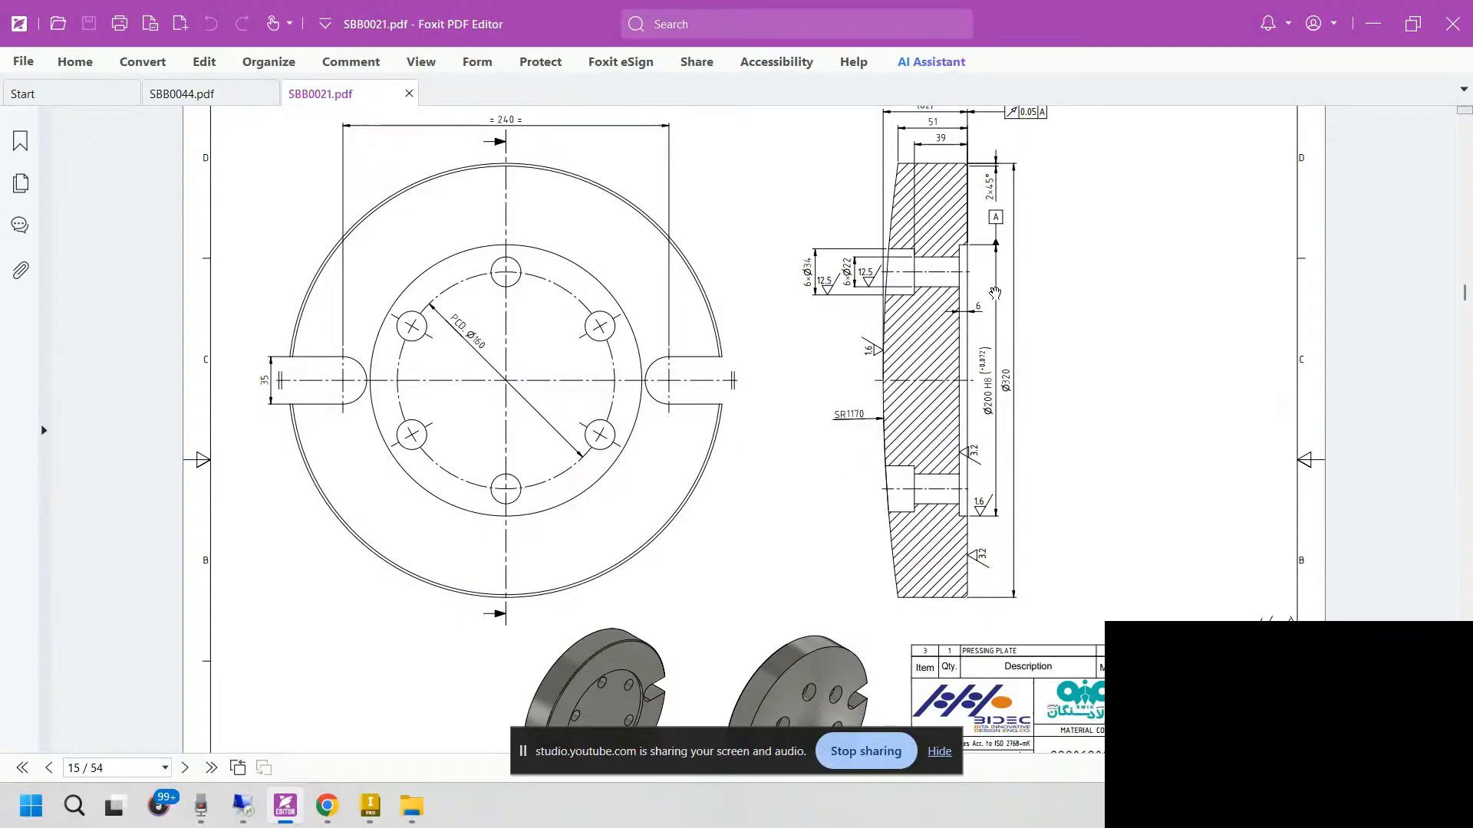
{"action": "scroll", "coordinate": [997, 265], "scroll_direction": "up", "scroll_amount": 1, "text": "ctrl"}
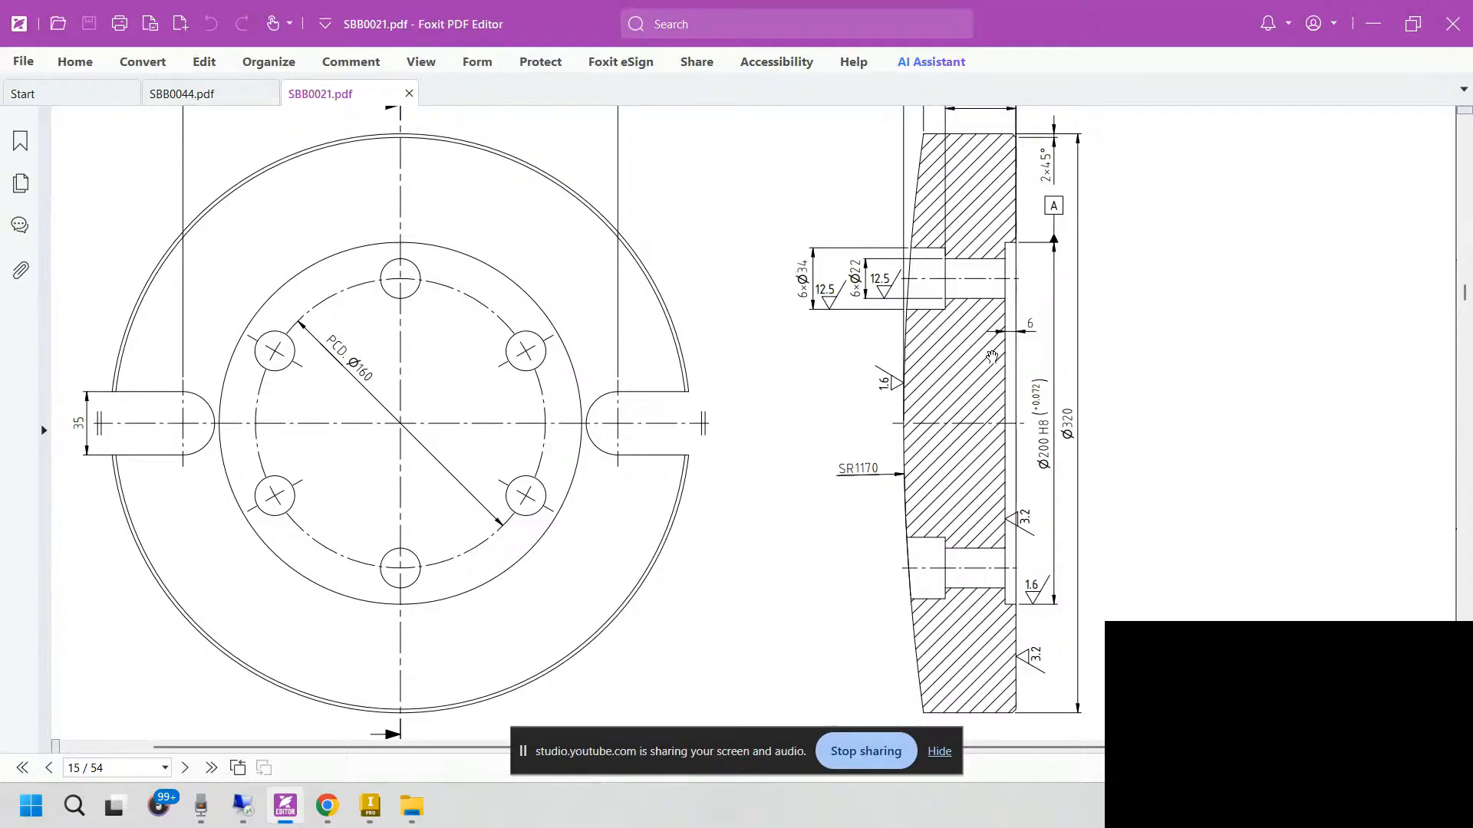
Step: Switch back to Inventor and sketch a 200 mm diameter circle centred on the origin on the plate's flat front face
{"action": "left_click", "coordinate": [302, 805]}
{"action": "left_click", "coordinate": [729, 385]}
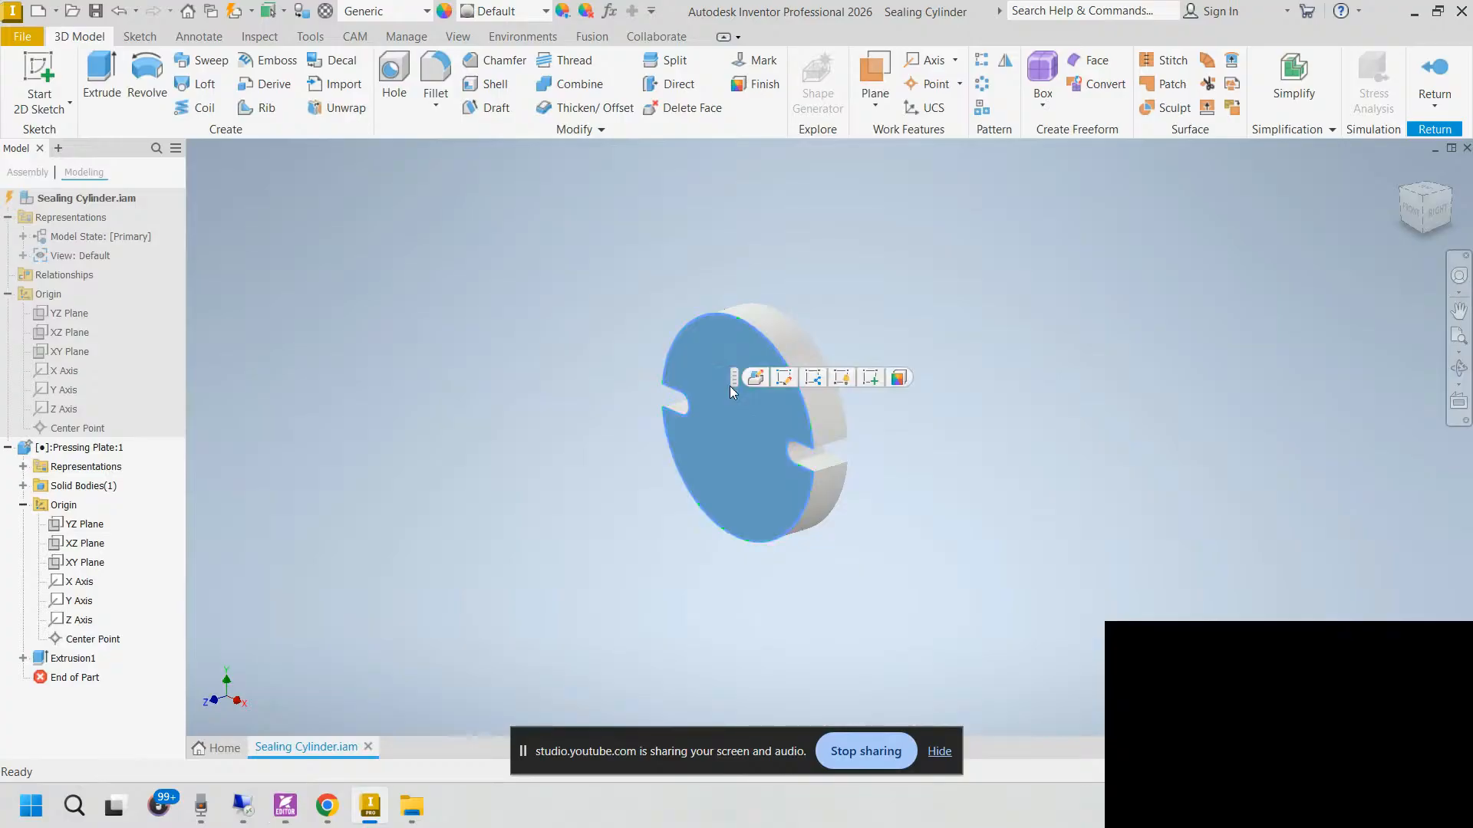
{"action": "left_click", "coordinate": [870, 378]}
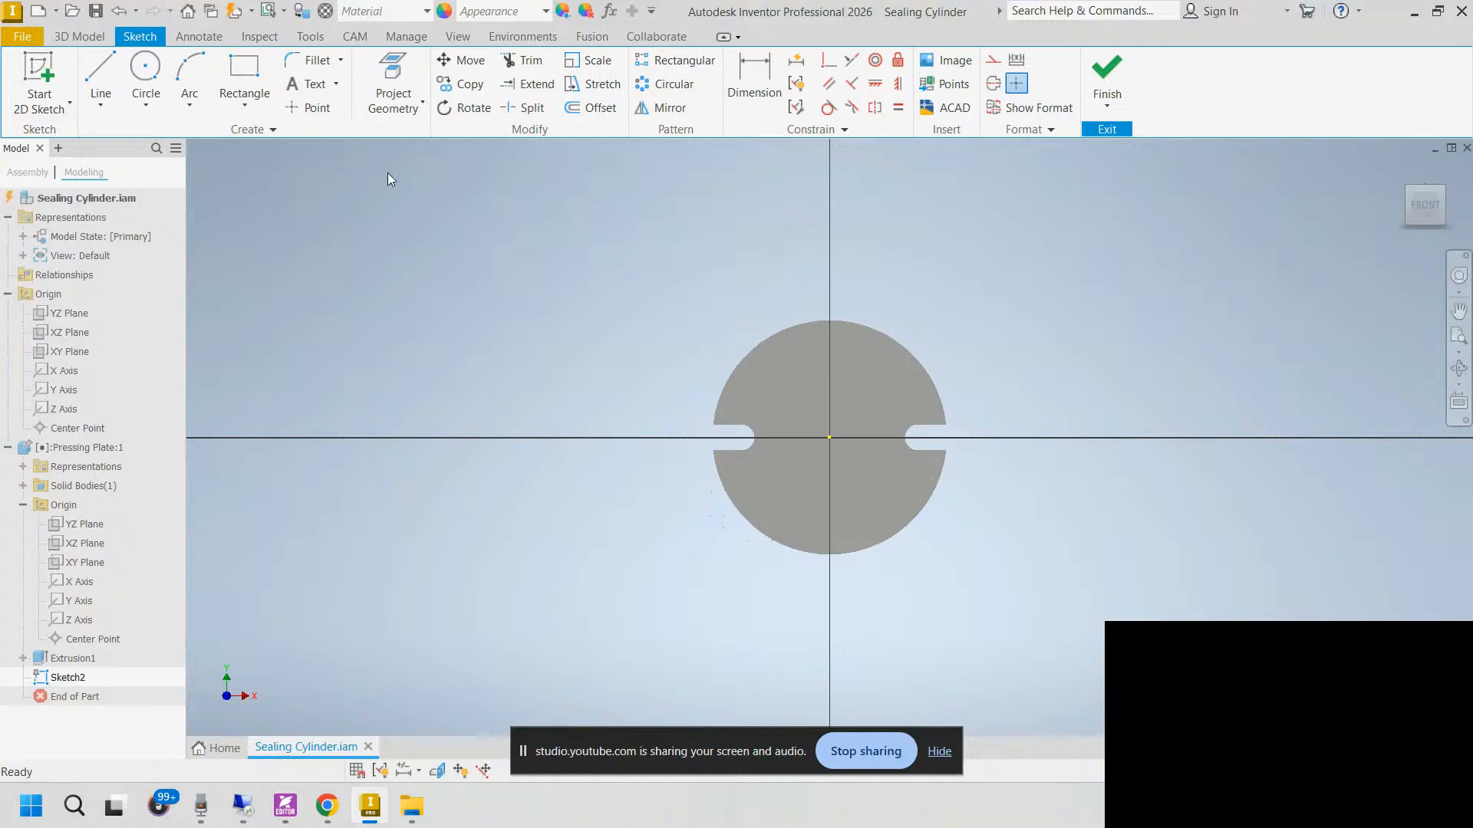
{"action": "left_click", "coordinate": [154, 73]}
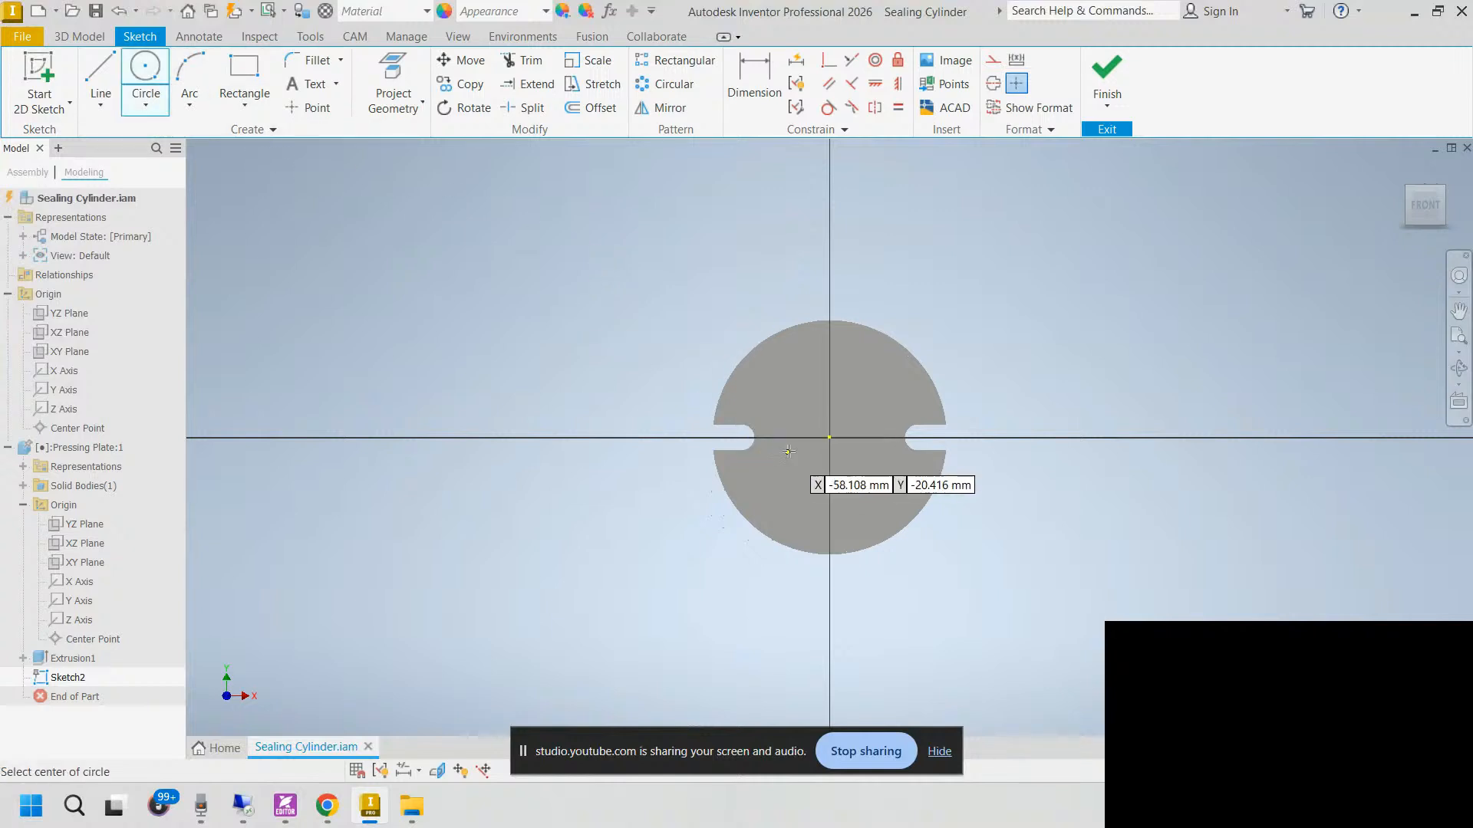
{"action": "left_click", "coordinate": [830, 437]}
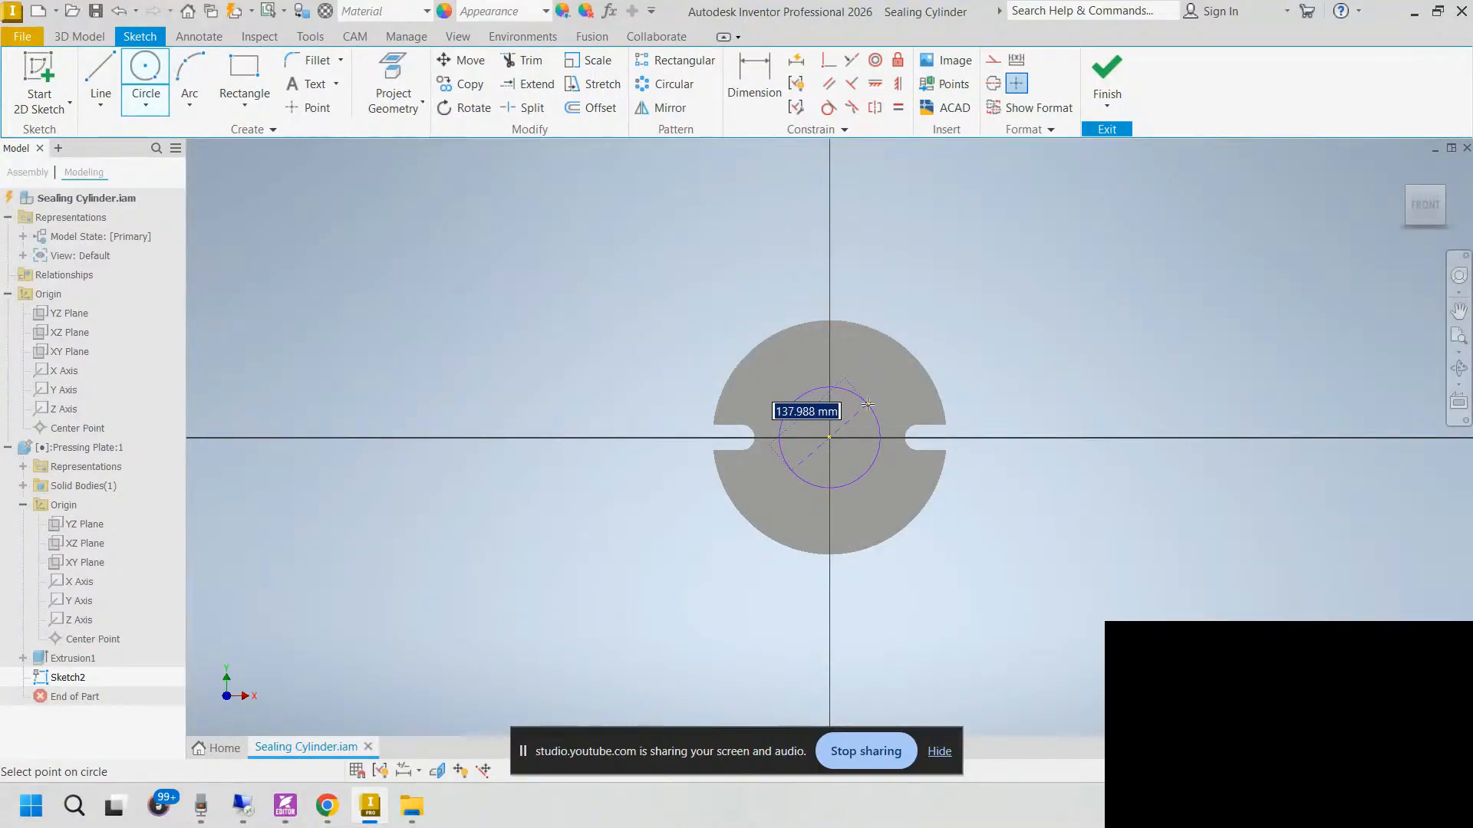
{"action": "type", "text": "200"}
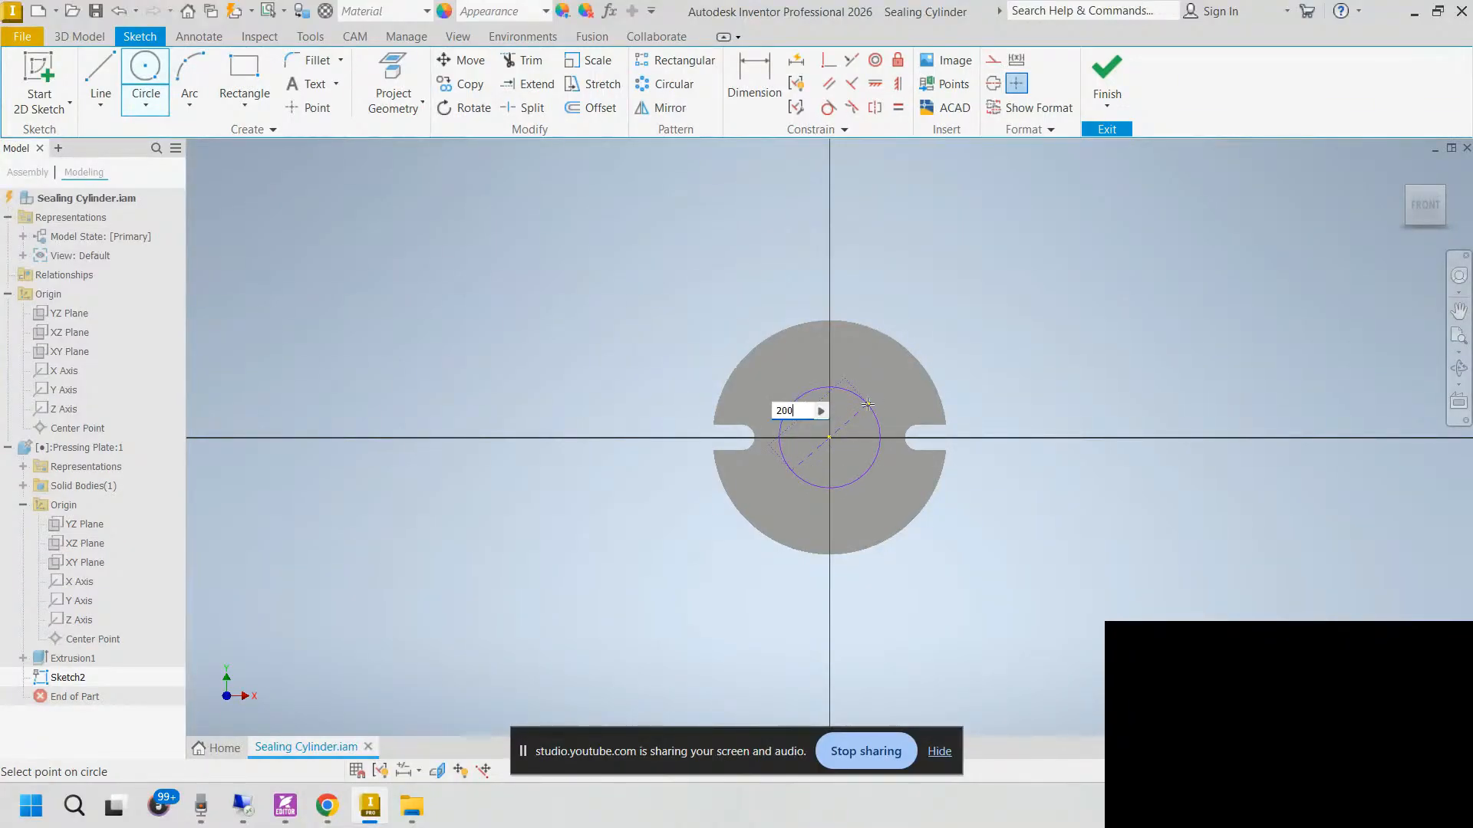
{"action": "key", "text": "Return"}
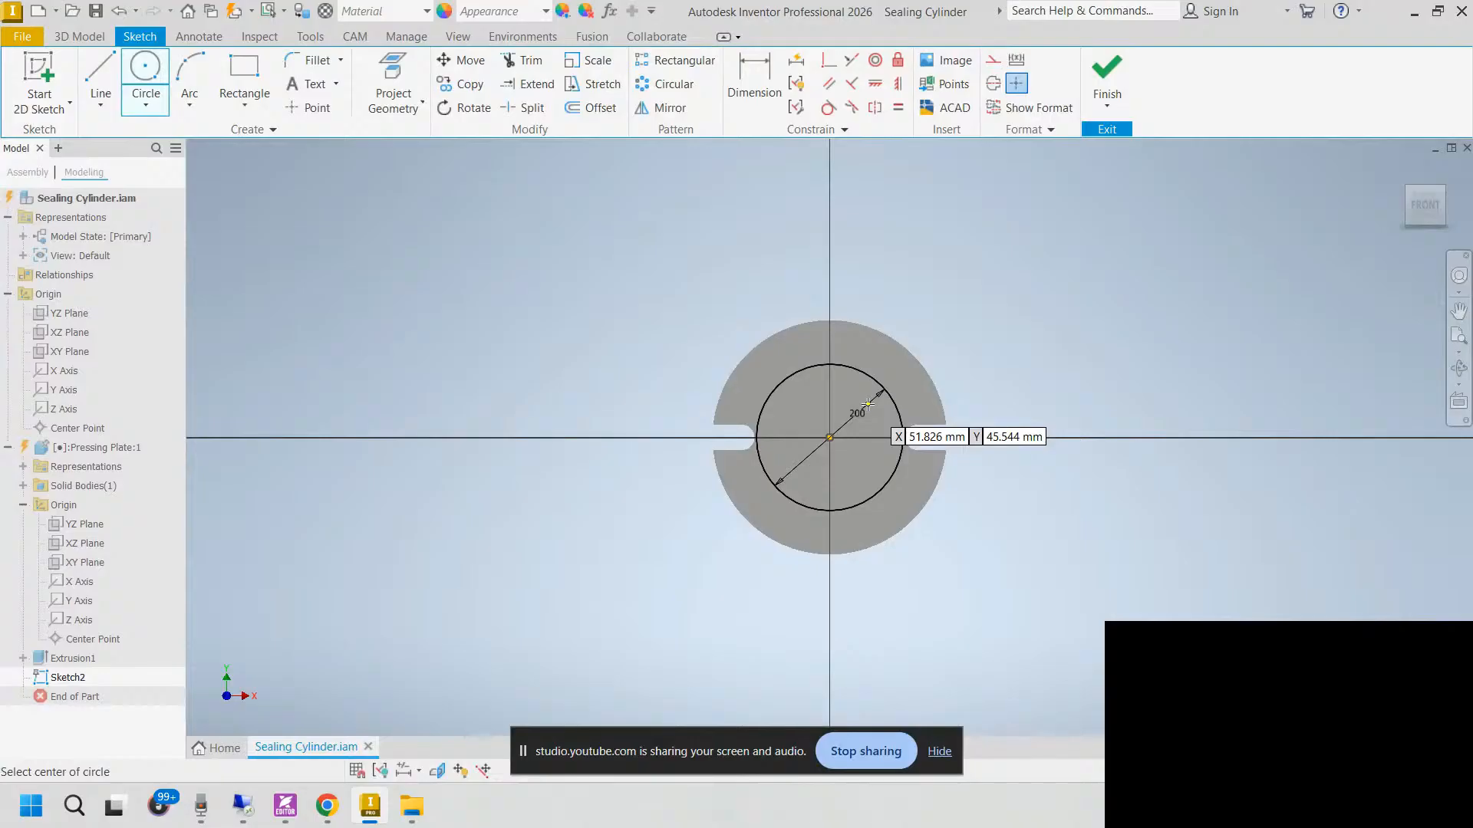
{"action": "left_click", "coordinate": [1102, 73]}
Step: Cut the 200 mm circle 6 mm deep into the plate with an Extrude
{"action": "left_click", "coordinate": [107, 69]}
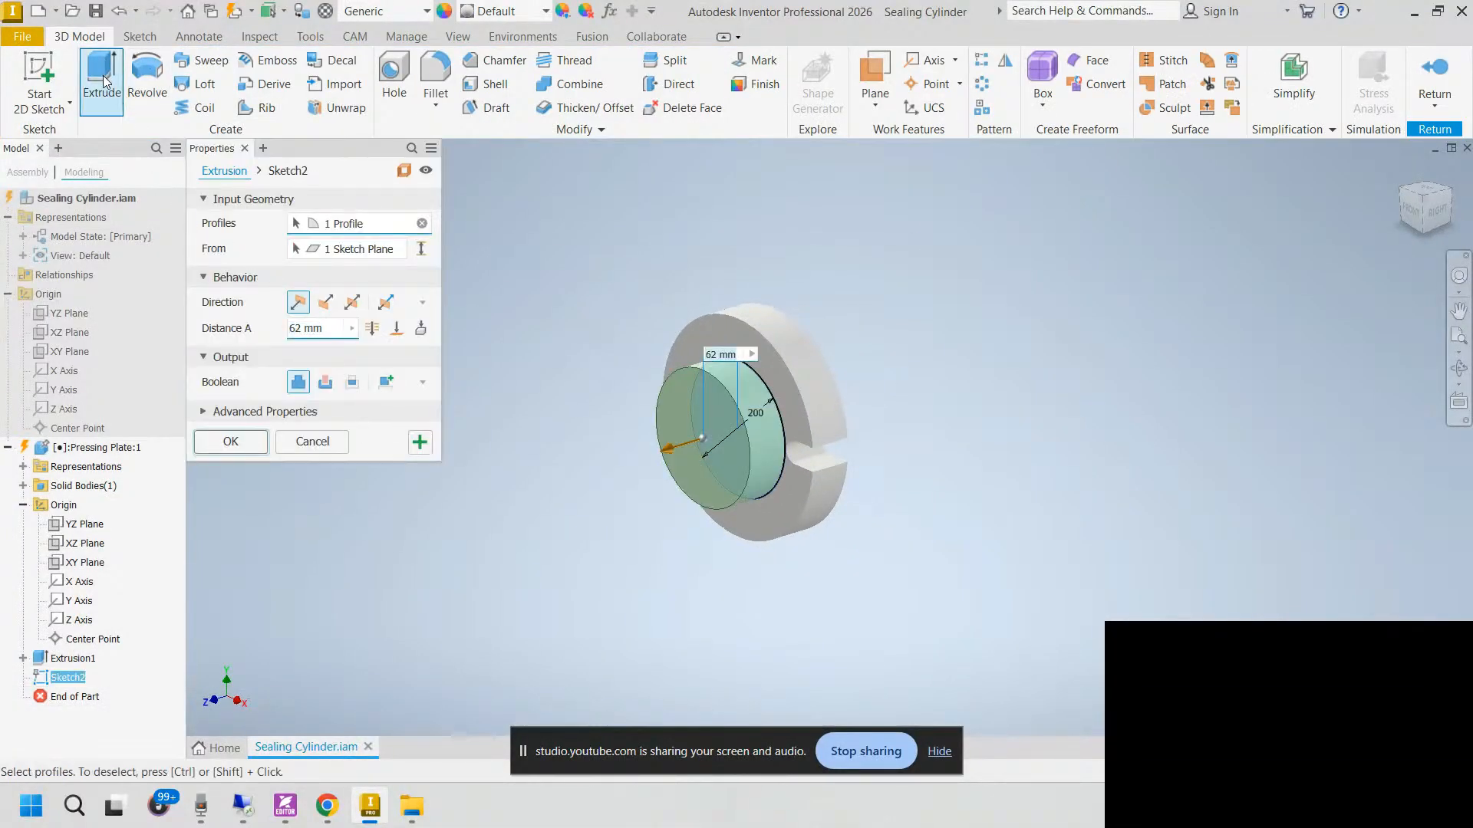
{"action": "left_click", "coordinate": [324, 383]}
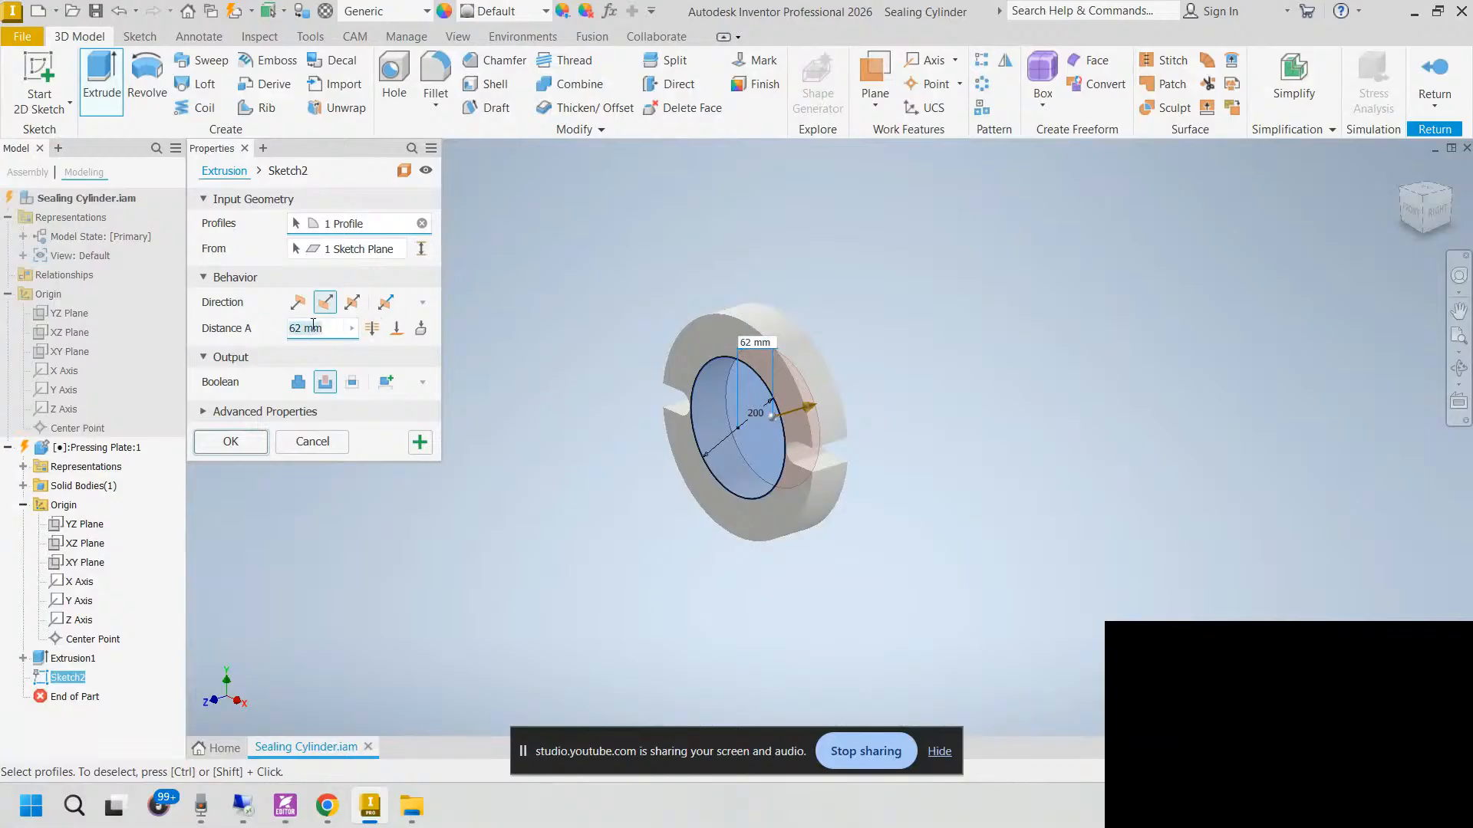
{"action": "type", "text": "6"}
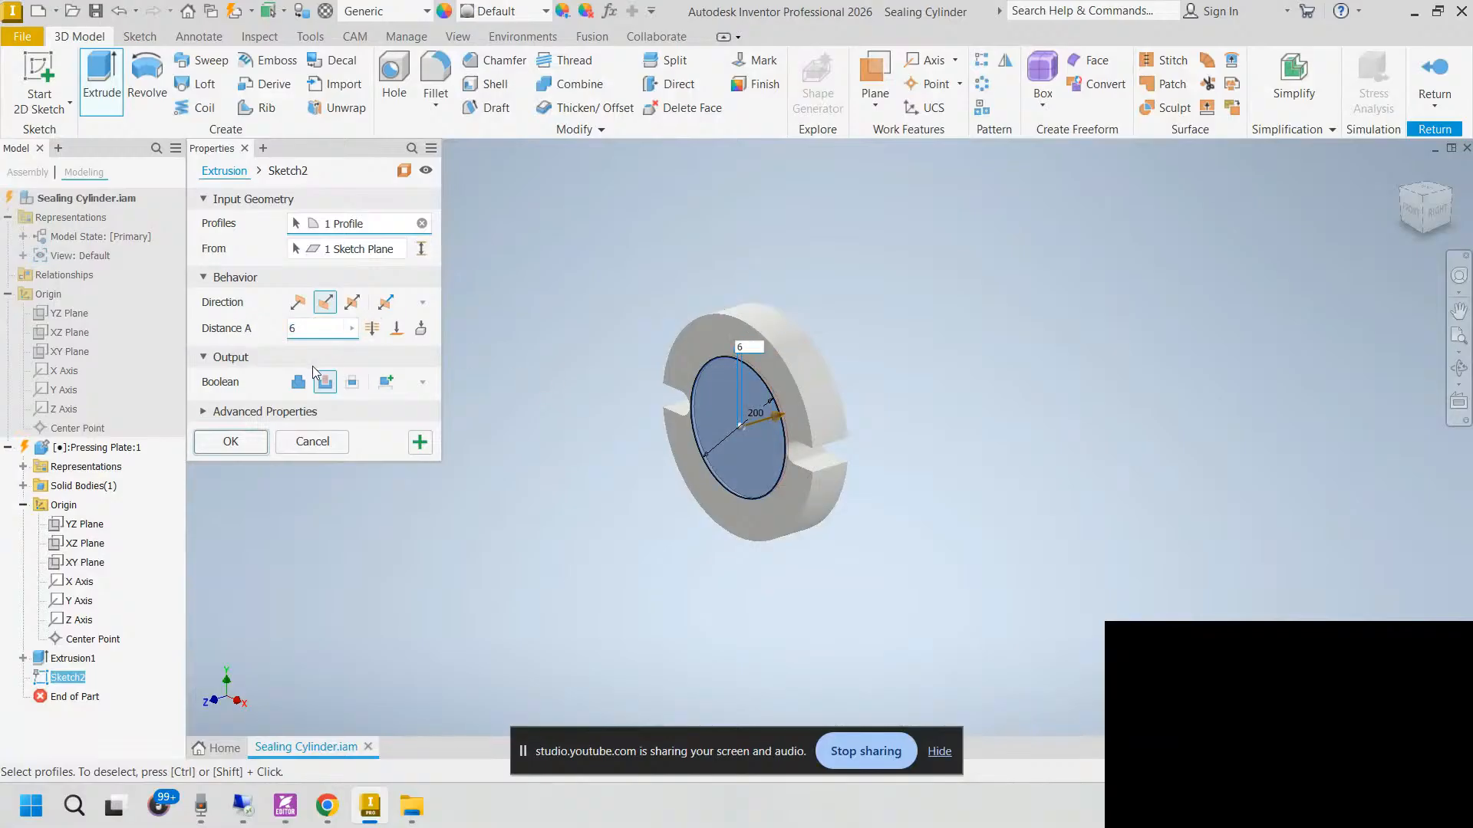
{"action": "left_click", "coordinate": [253, 445]}
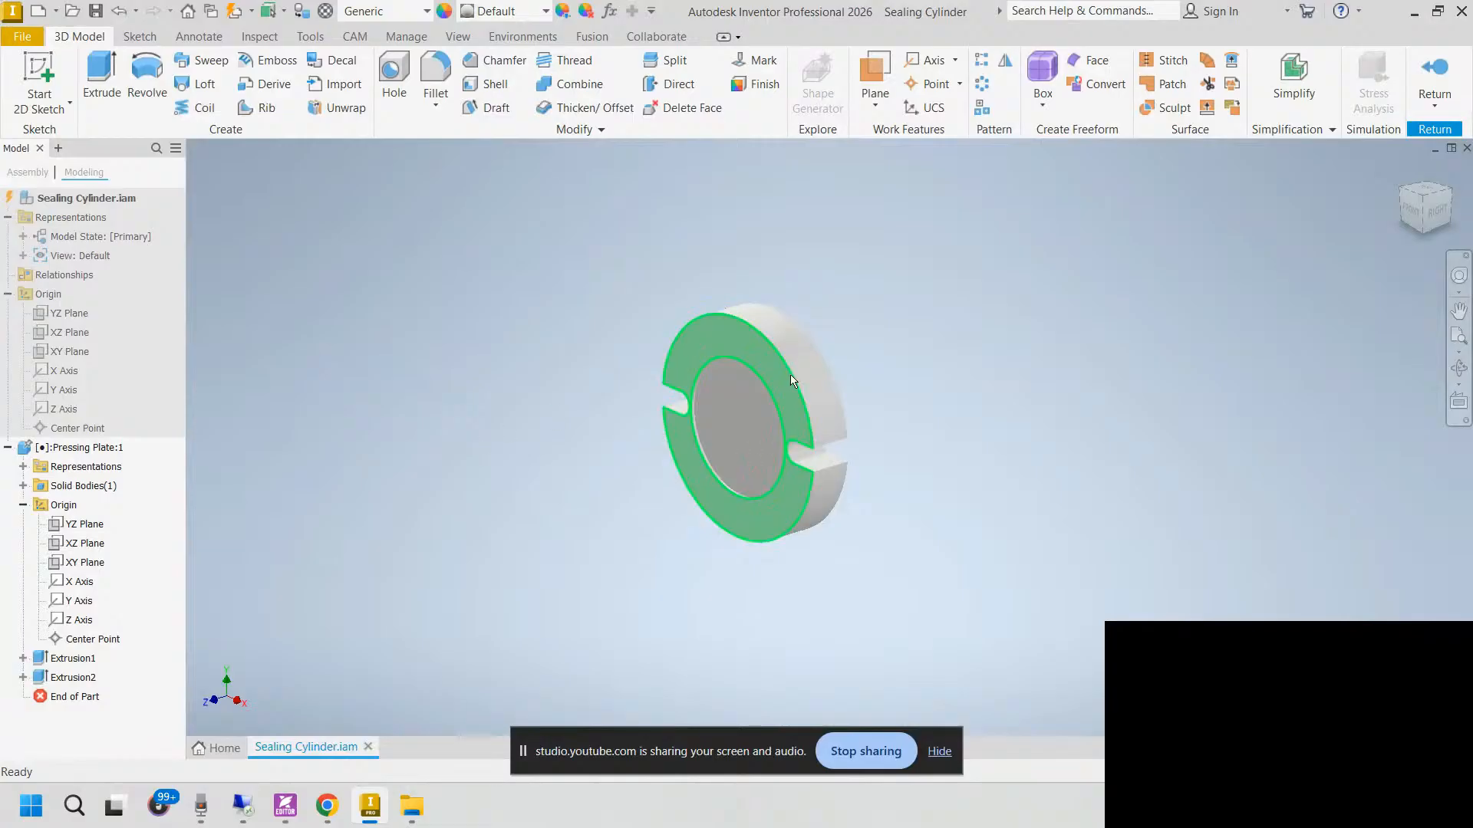
Step: Start a new sketch on the Pressing Plate's XZ plane and slice the graphics at the sketch plane
{"action": "mouse_move", "coordinate": [887, 391]}
{"action": "middle_mouse_down", "text": "shift"}
{"action": "mouse_move", "coordinate": [806, 378]}
{"action": "mouse_move", "coordinate": [836, 365]}
{"action": "mouse_move", "coordinate": [793, 361]}
{"action": "mouse_move", "coordinate": [766, 392]}
{"action": "mouse_move", "coordinate": [802, 382]}
{"action": "mouse_move", "coordinate": [785, 385]}
{"action": "middle_mouse_up", "text": "shift"}
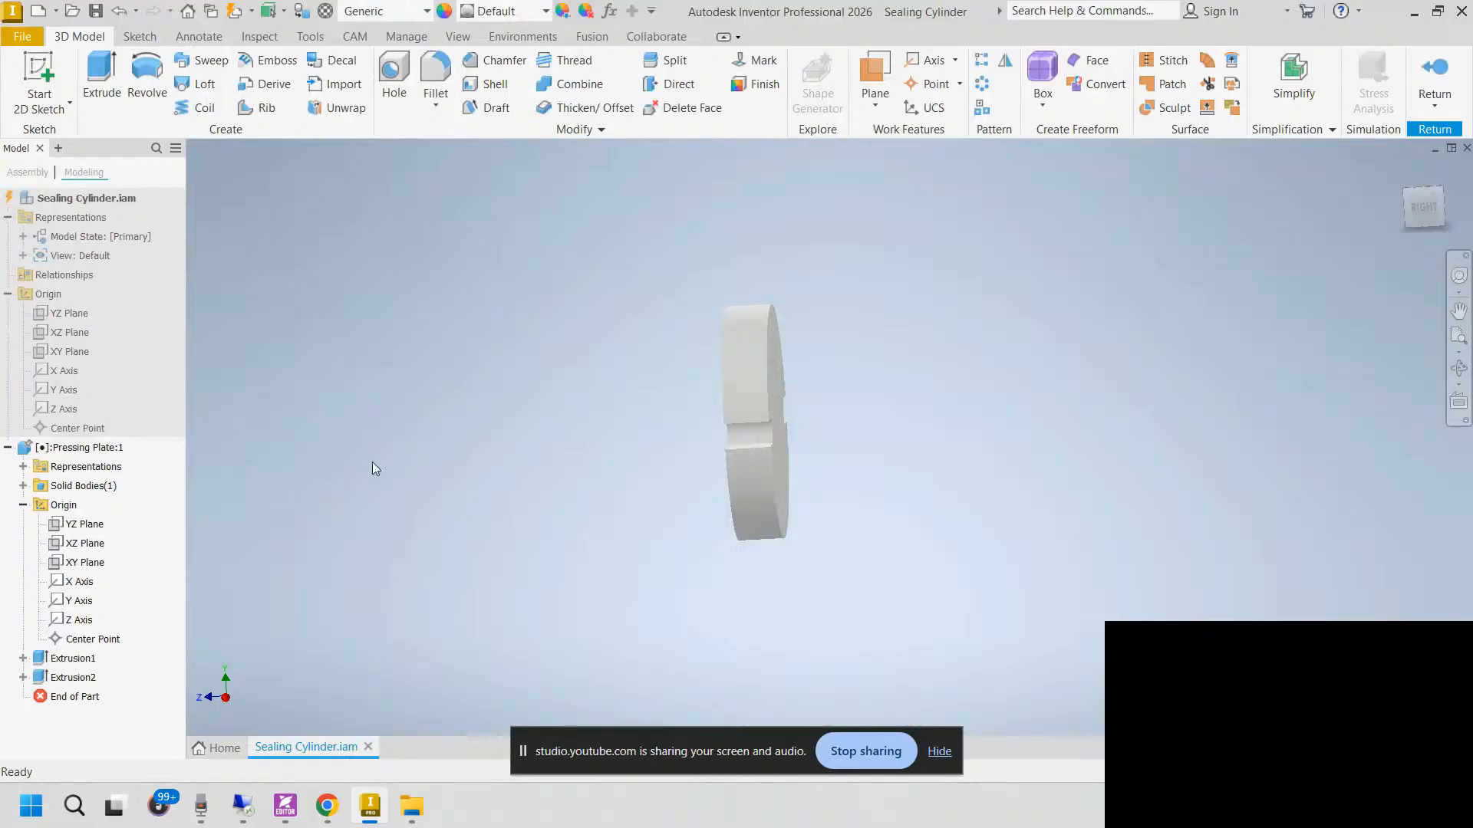
{"action": "left_click", "coordinate": [74, 563]}
{"action": "left_click", "coordinate": [76, 545]}
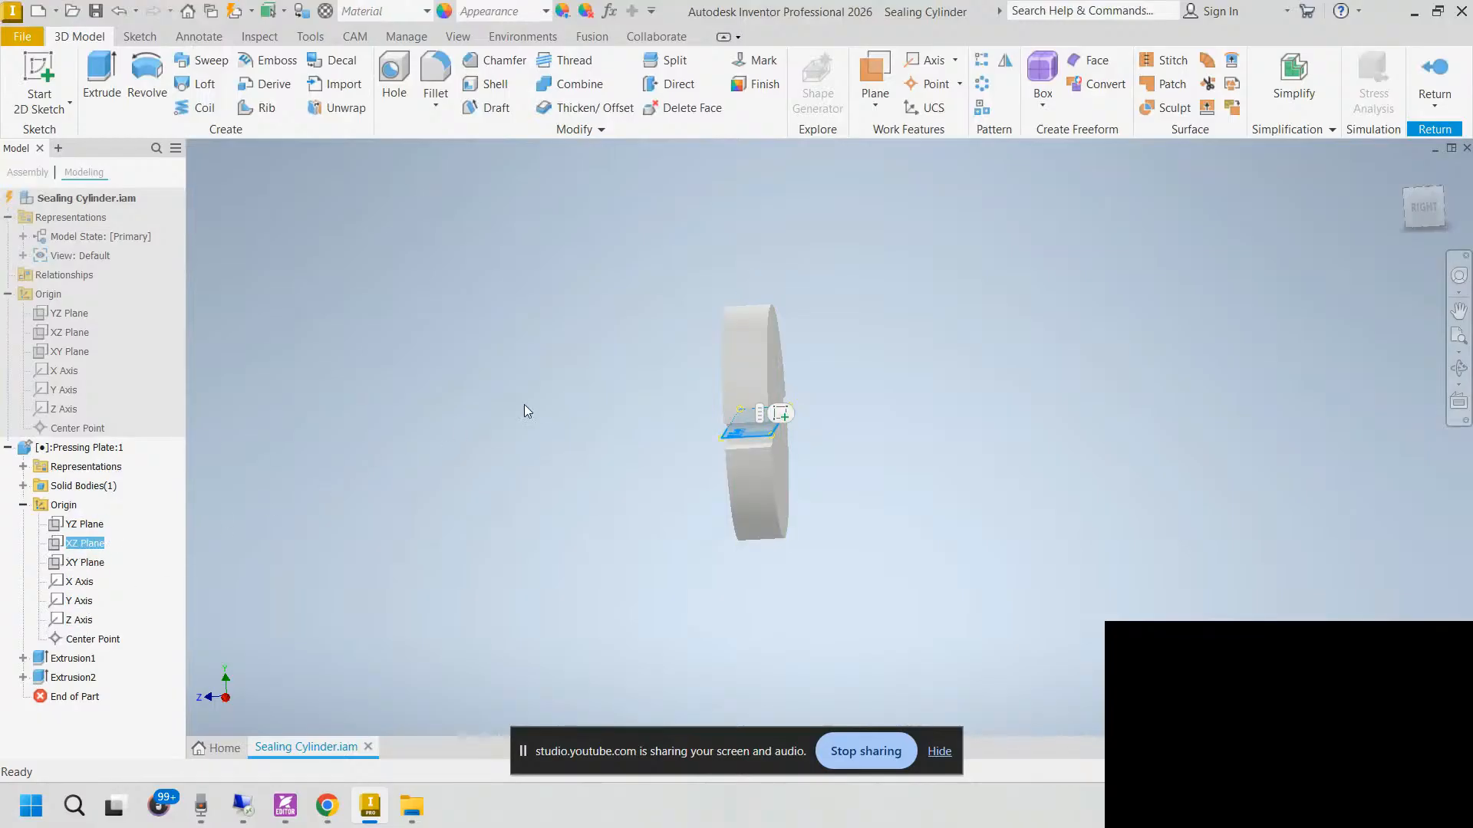
{"action": "left_click", "coordinate": [781, 418]}
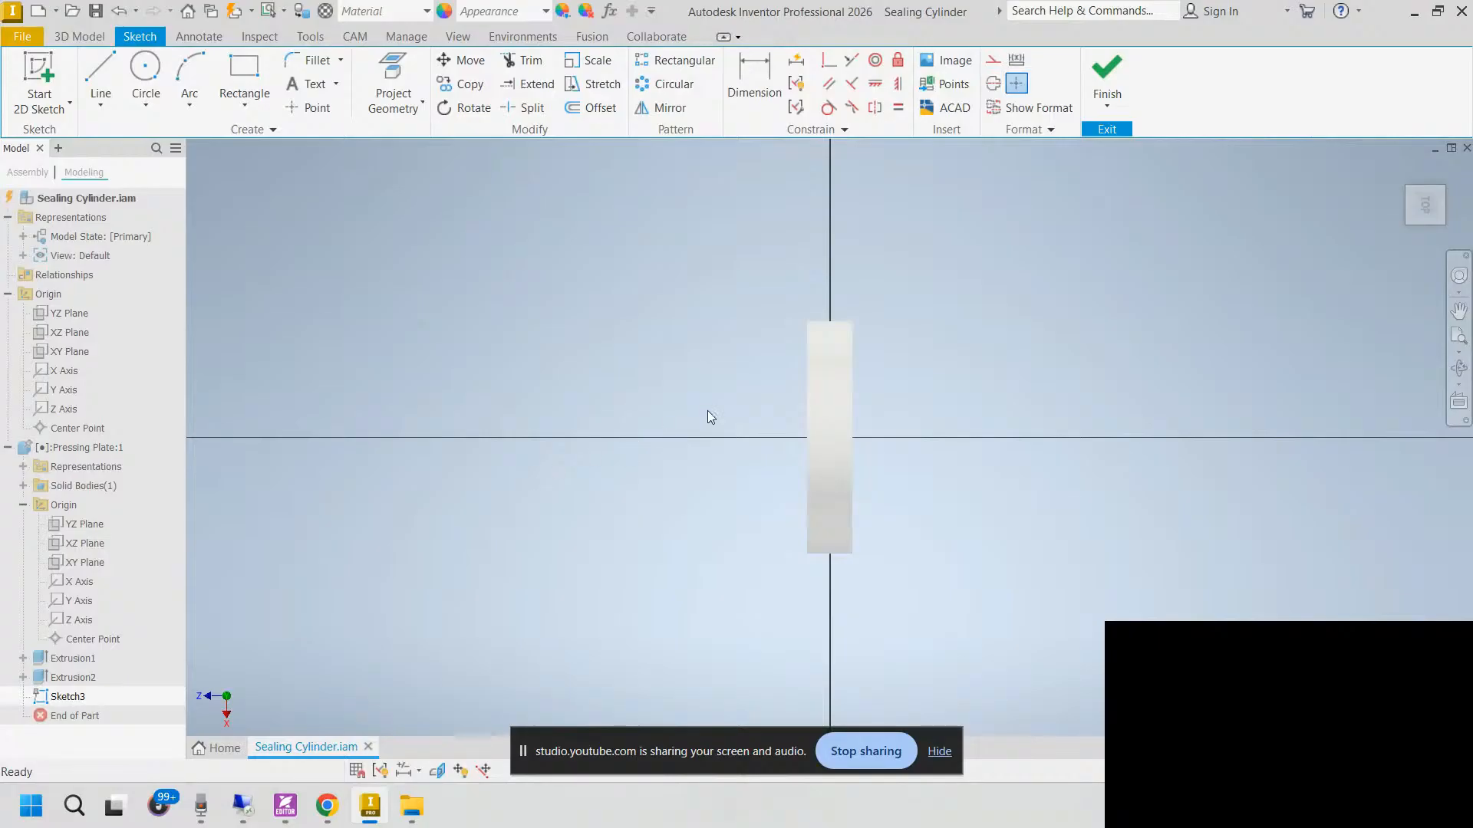
{"action": "right_click", "coordinate": [695, 381]}
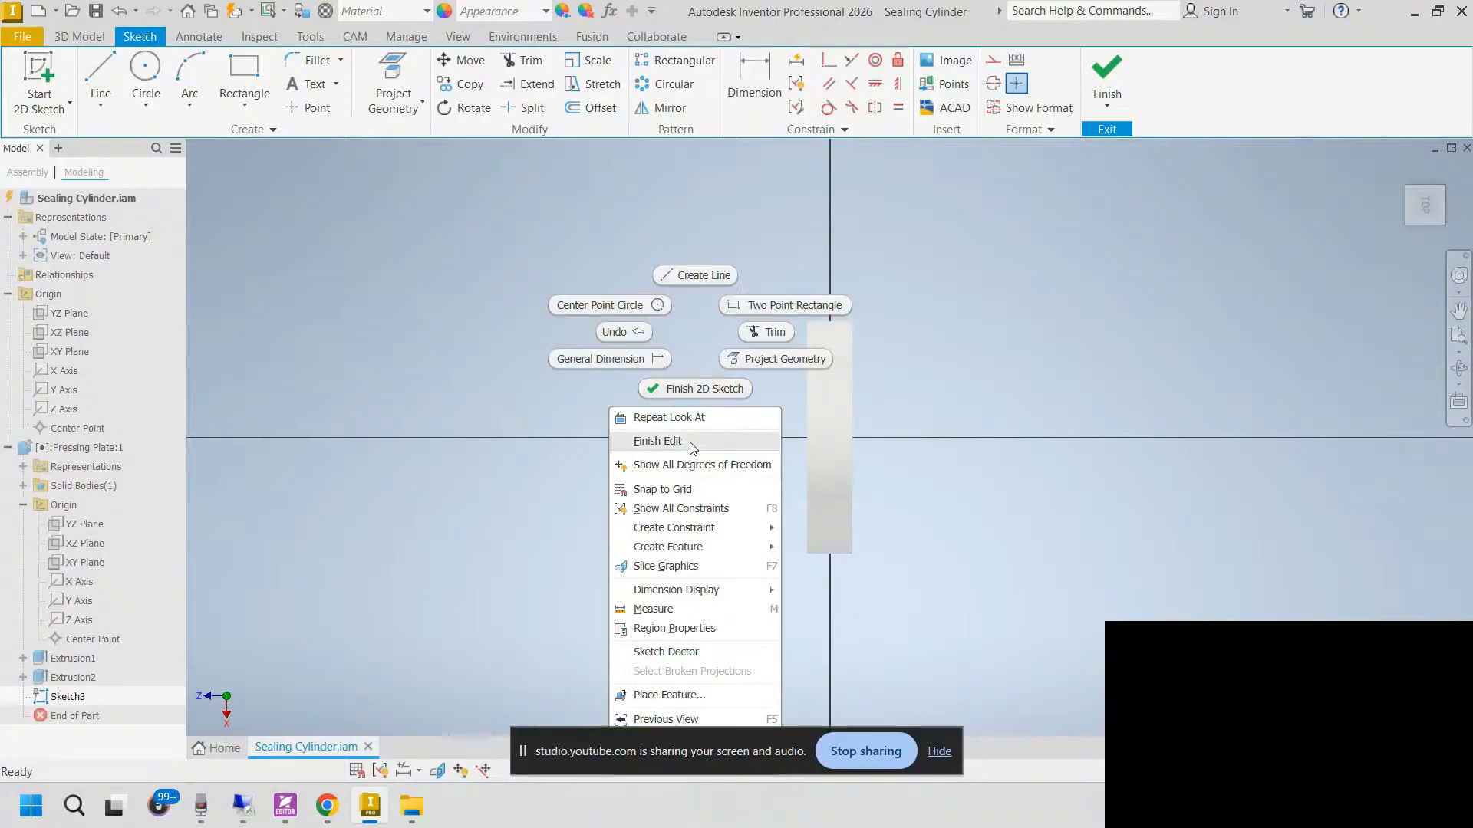
{"action": "left_click", "coordinate": [666, 565]}
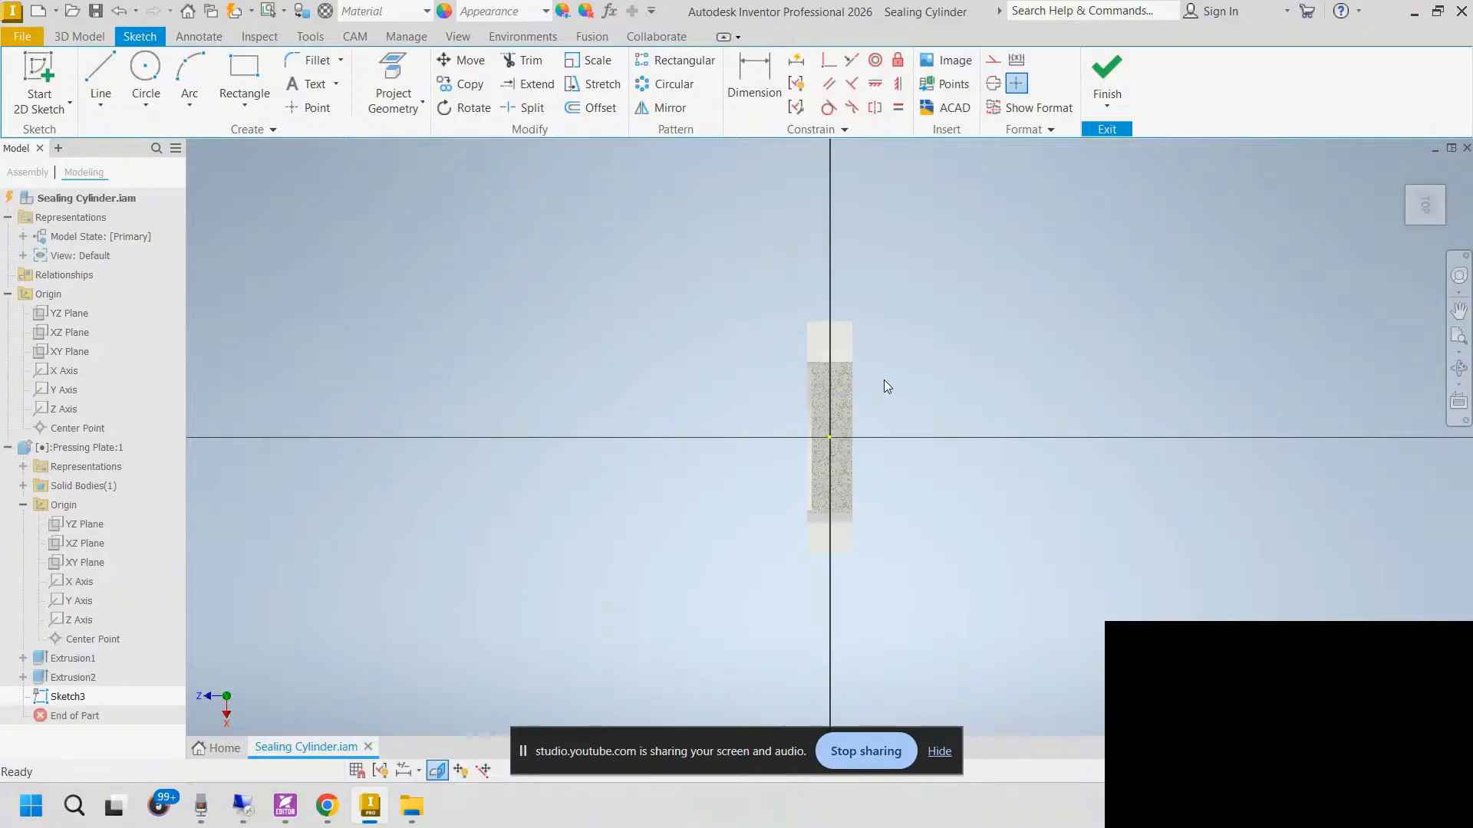
Step: Sketch a circle about 57 mm in diameter over the plate's upper portion and reposition it just above the granite-textured sliced area
{"action": "scroll", "coordinate": [841, 362], "scroll_direction": "down", "scroll_amount": 4}
{"action": "scroll", "coordinate": [804, 483], "scroll_direction": "up", "scroll_amount": 3}
{"action": "scroll", "coordinate": [823, 522], "scroll_direction": "down", "scroll_amount": 7}
{"action": "middle_click_drag", "start_coordinate": [822, 523], "coordinate": [815, 513]}
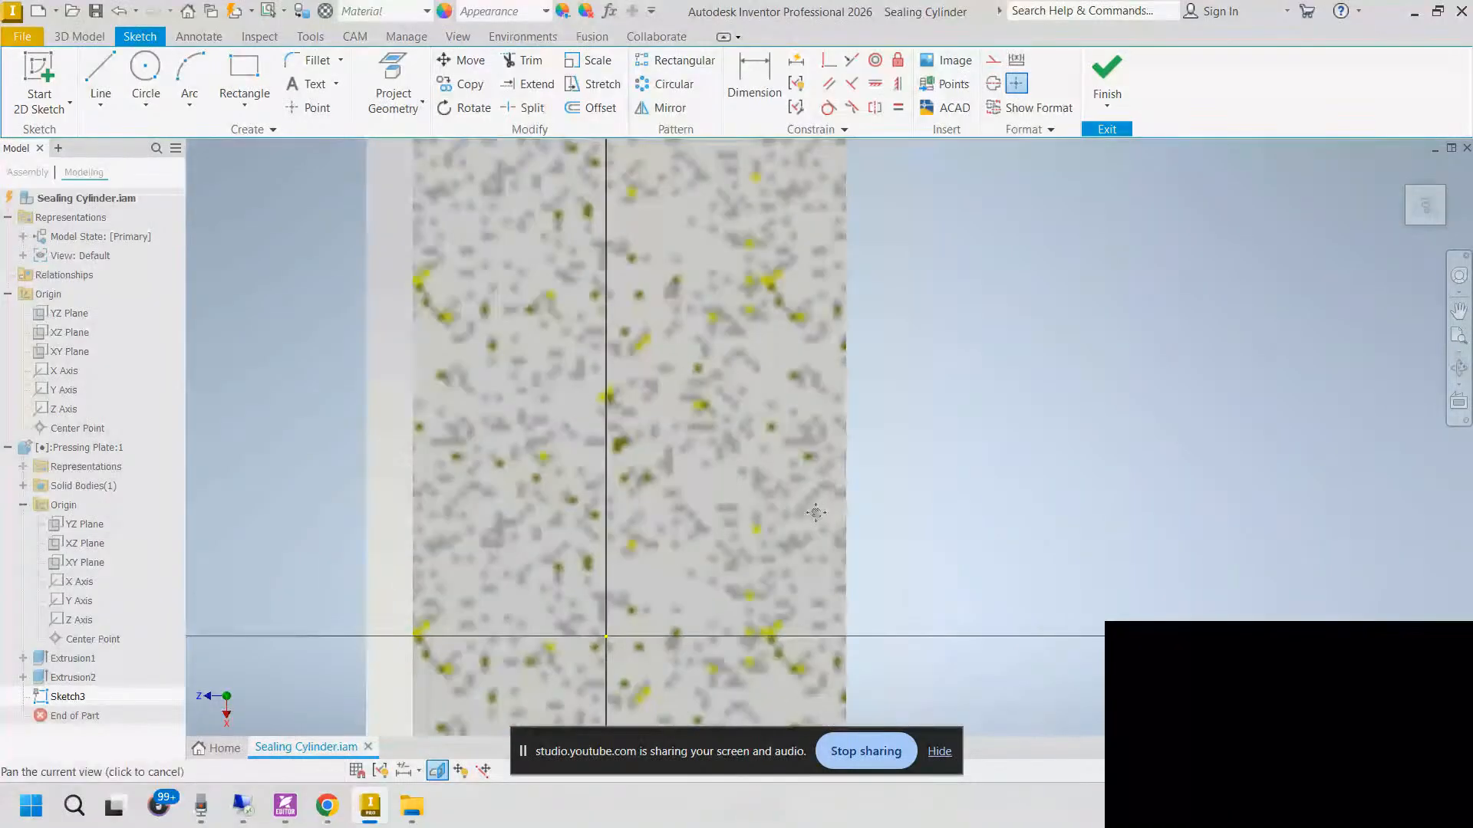
{"action": "scroll", "coordinate": [815, 513], "scroll_direction": "up", "scroll_amount": 5}
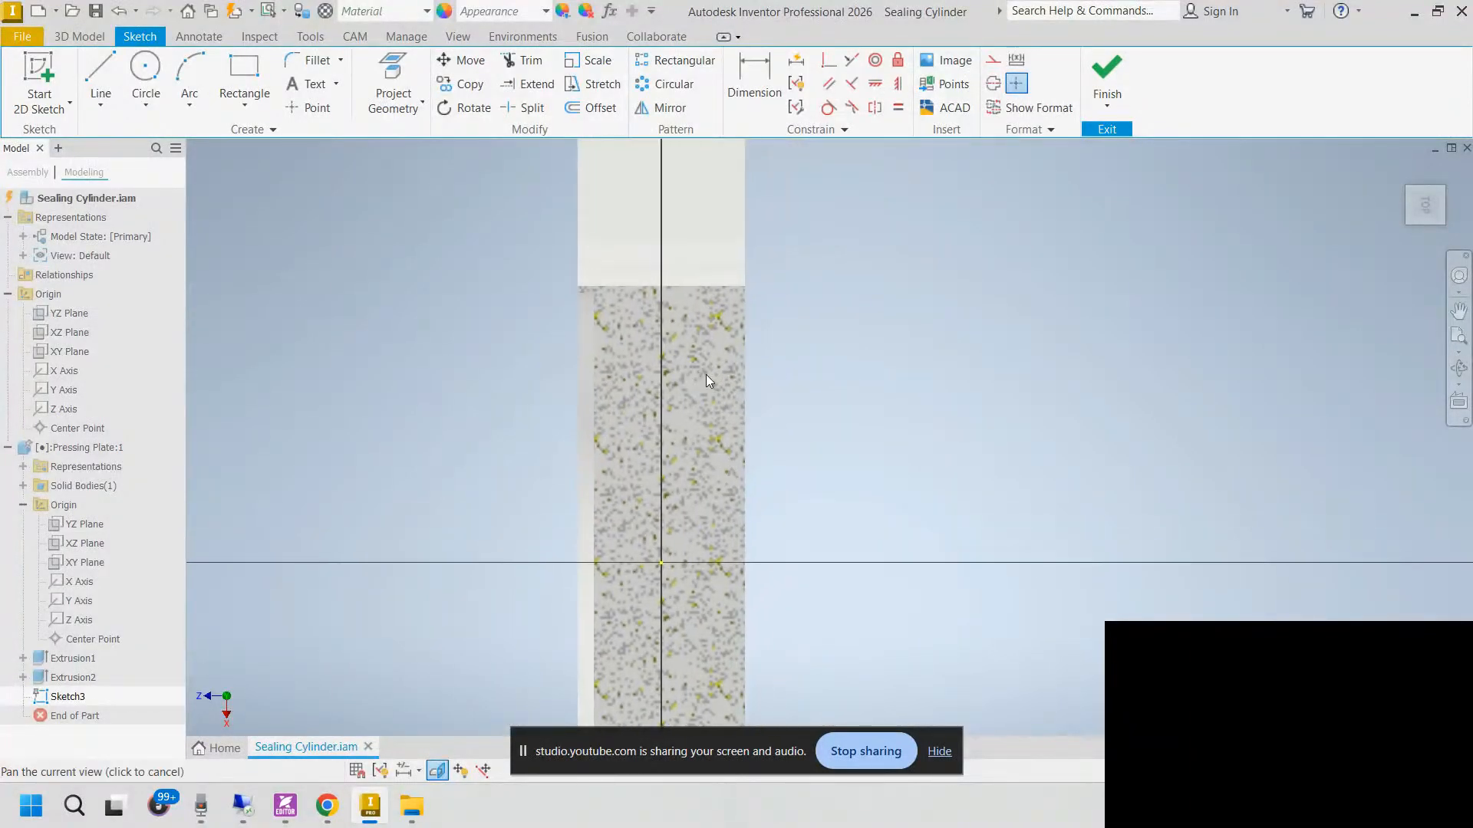
{"action": "middle_click_drag", "start_coordinate": [705, 375], "coordinate": [680, 393]}
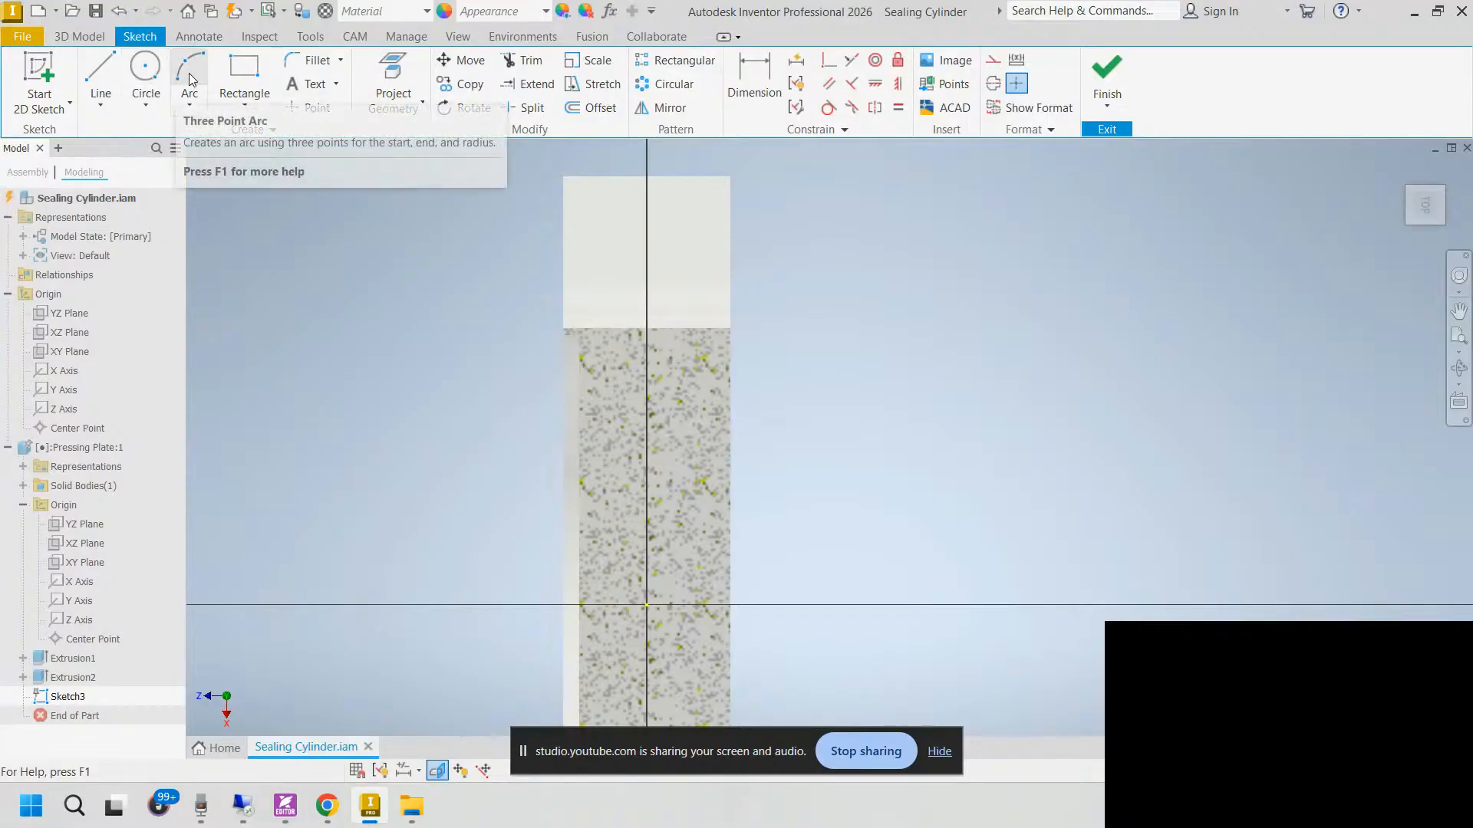
{"action": "left_click", "coordinate": [146, 76]}
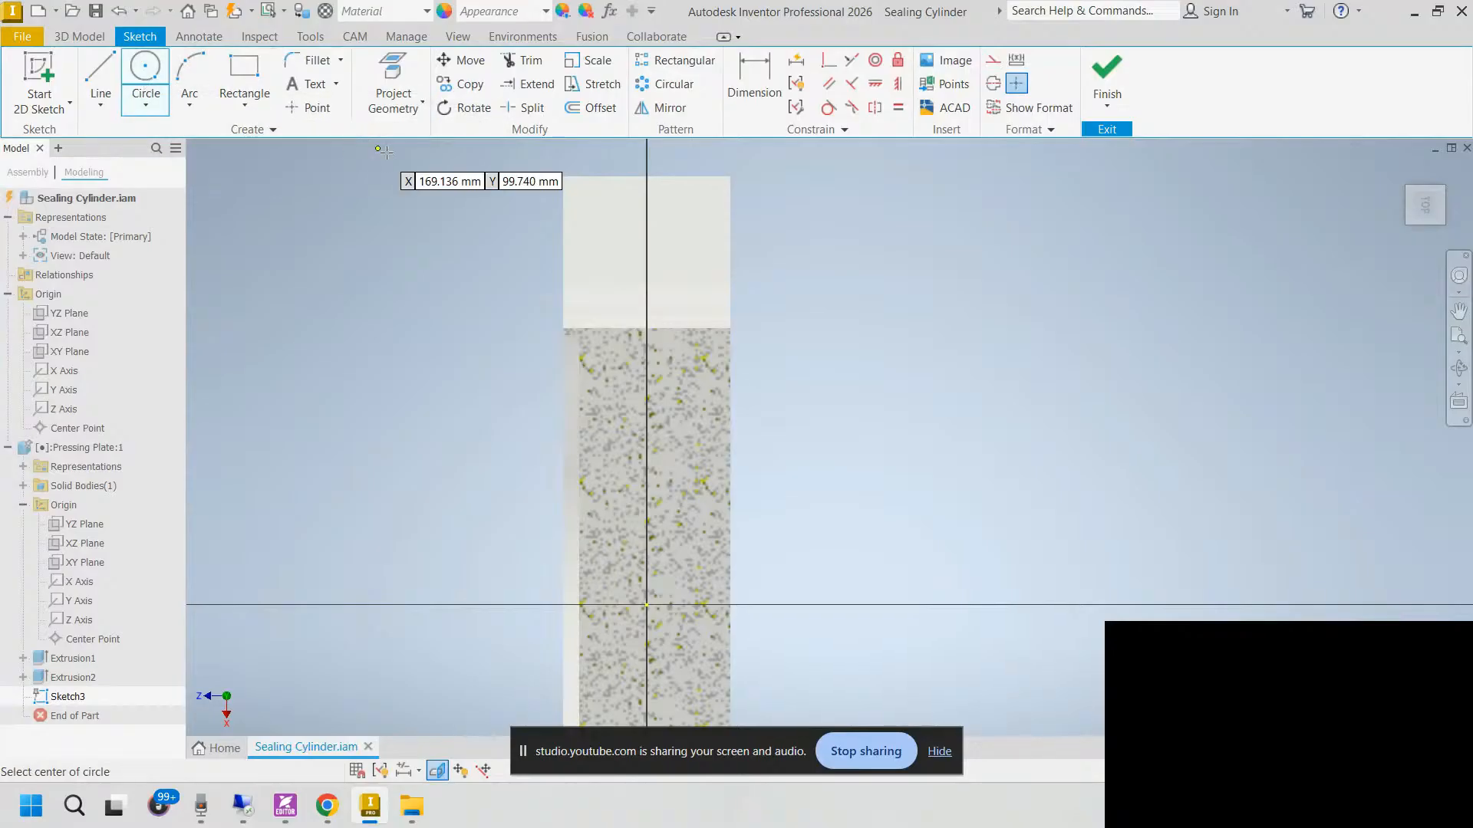
{"action": "left_click", "coordinate": [712, 200]}
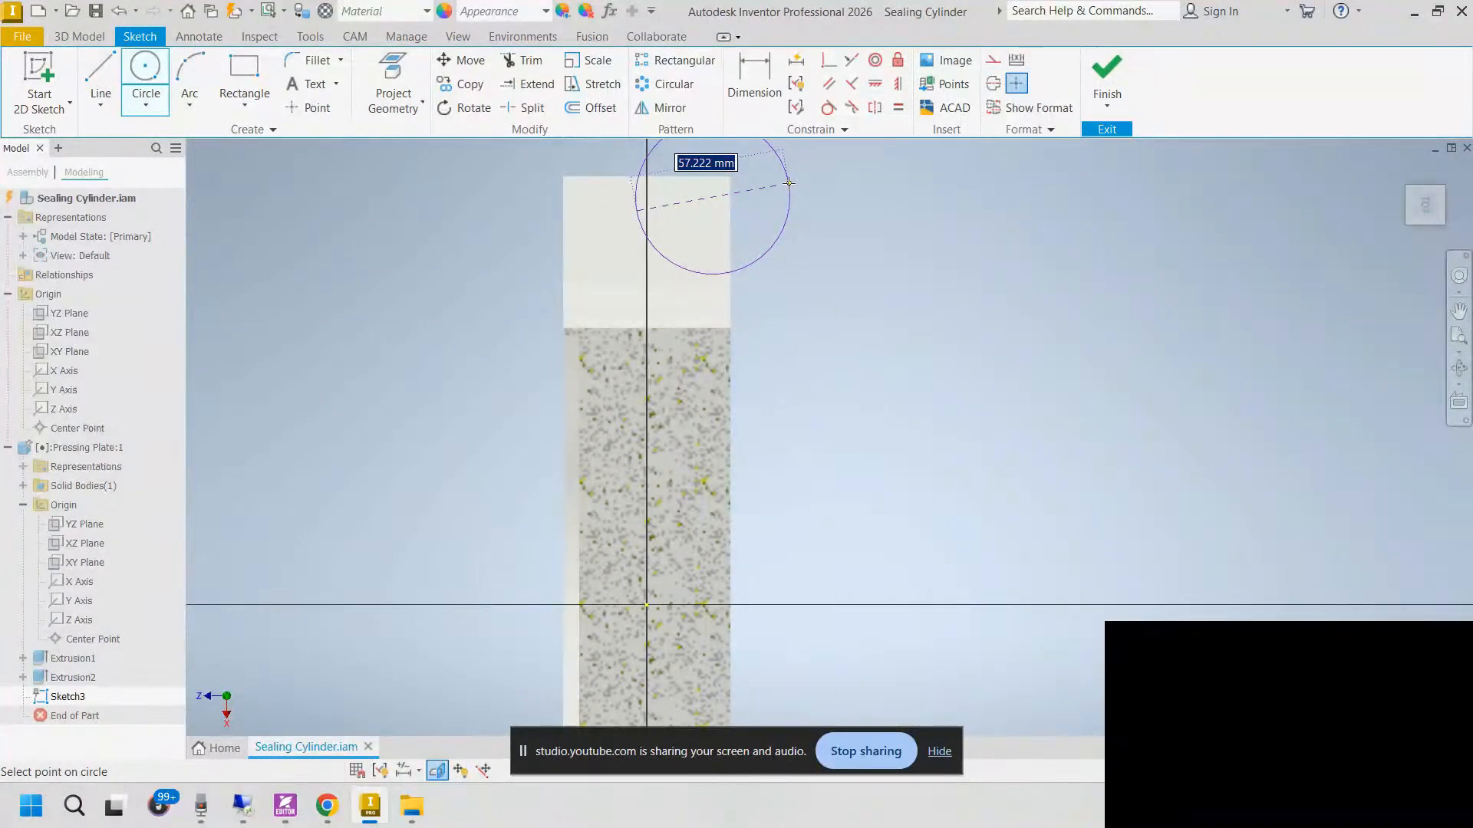
{"action": "left_click", "coordinate": [789, 182]}
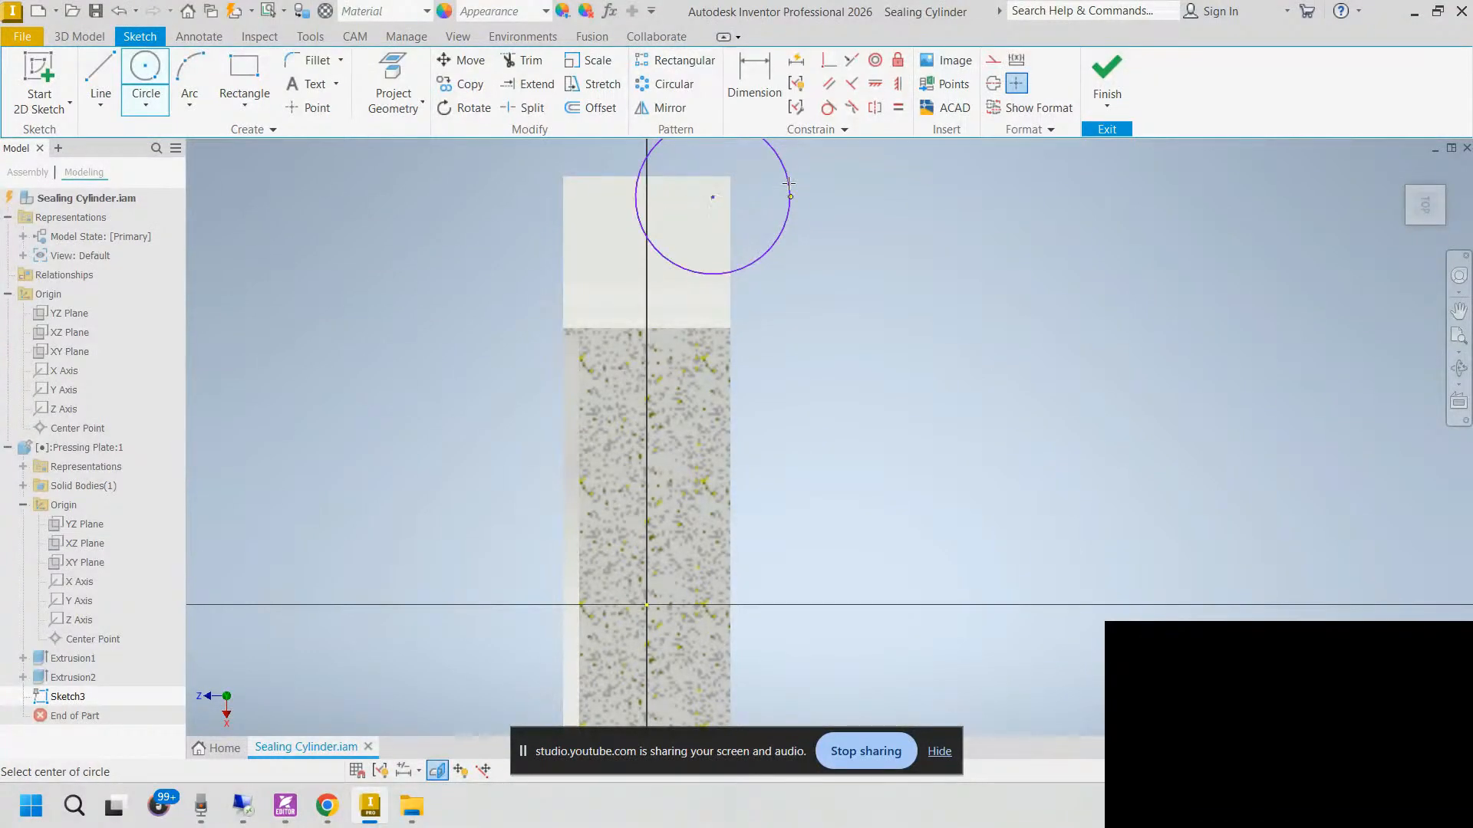
{"action": "key", "text": "Escape"}
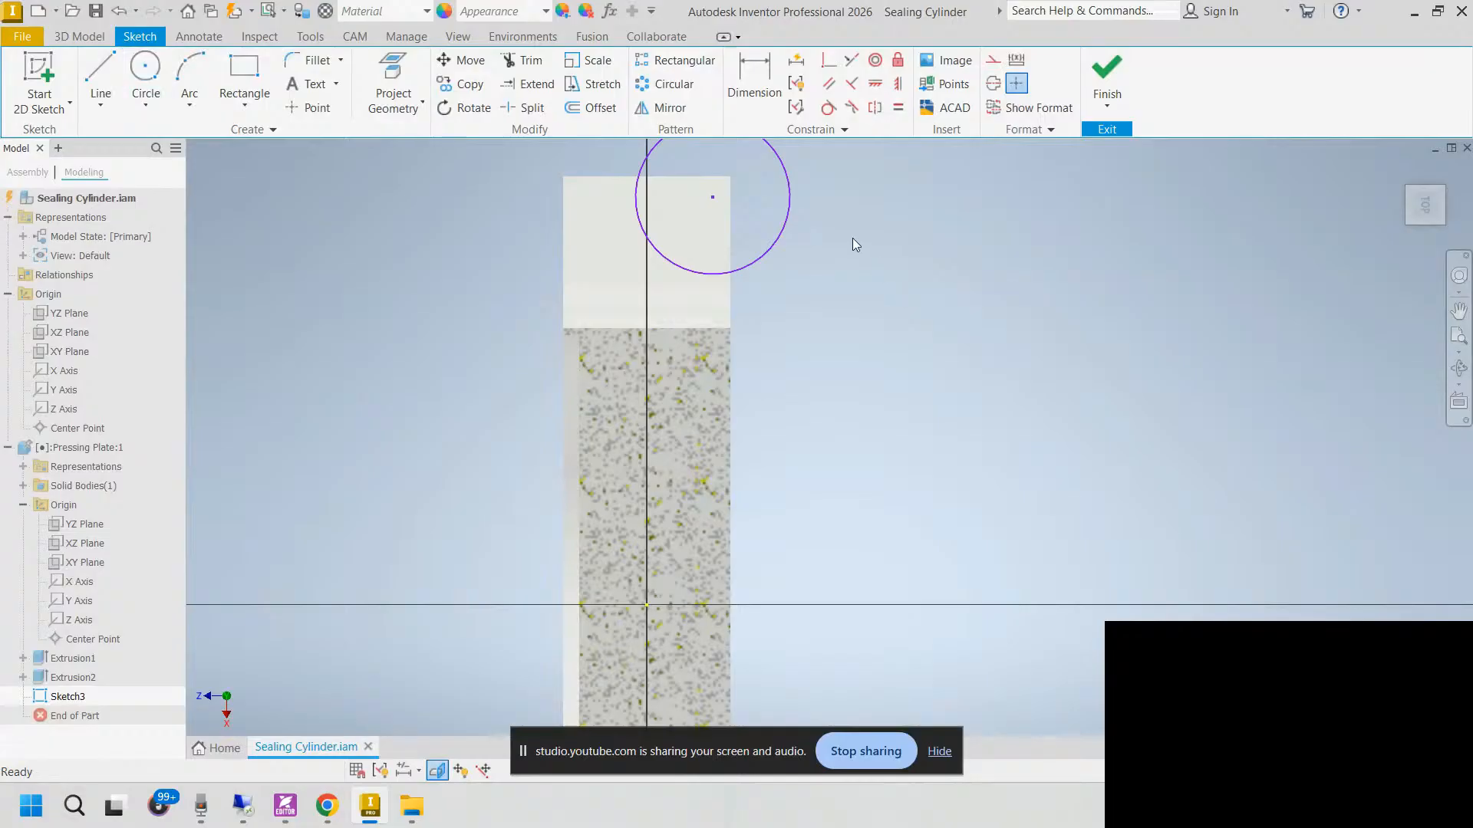
{"action": "middle_click_drag", "start_coordinate": [754, 244], "coordinate": [741, 264]}
{"action": "left_click_drag", "start_coordinate": [699, 217], "coordinate": [674, 277]}
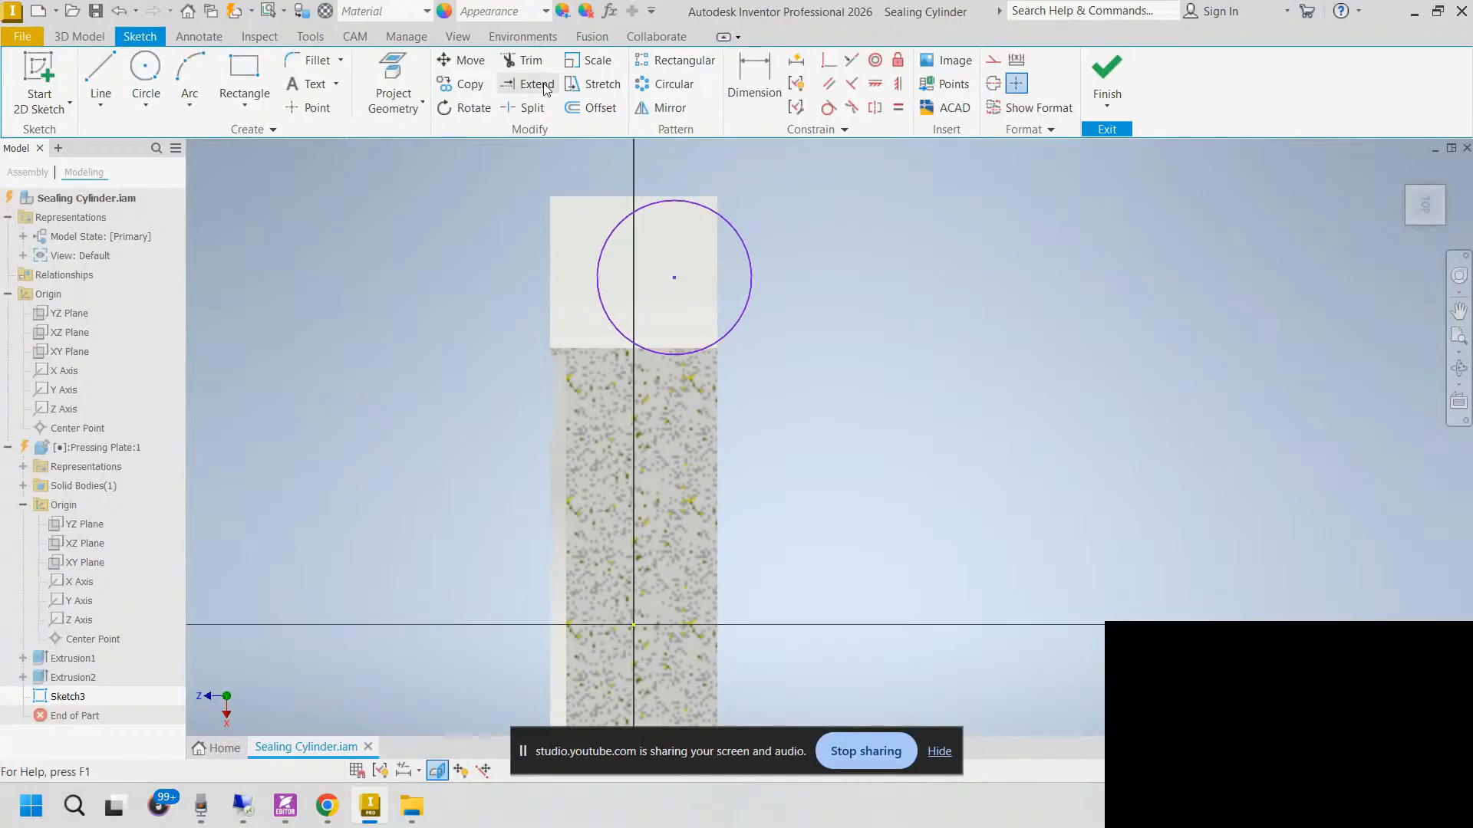
Step: Make the circle tangent to the plate's long edge on the side opposite the 6 mm recess
{"action": "left_click", "coordinate": [827, 109]}
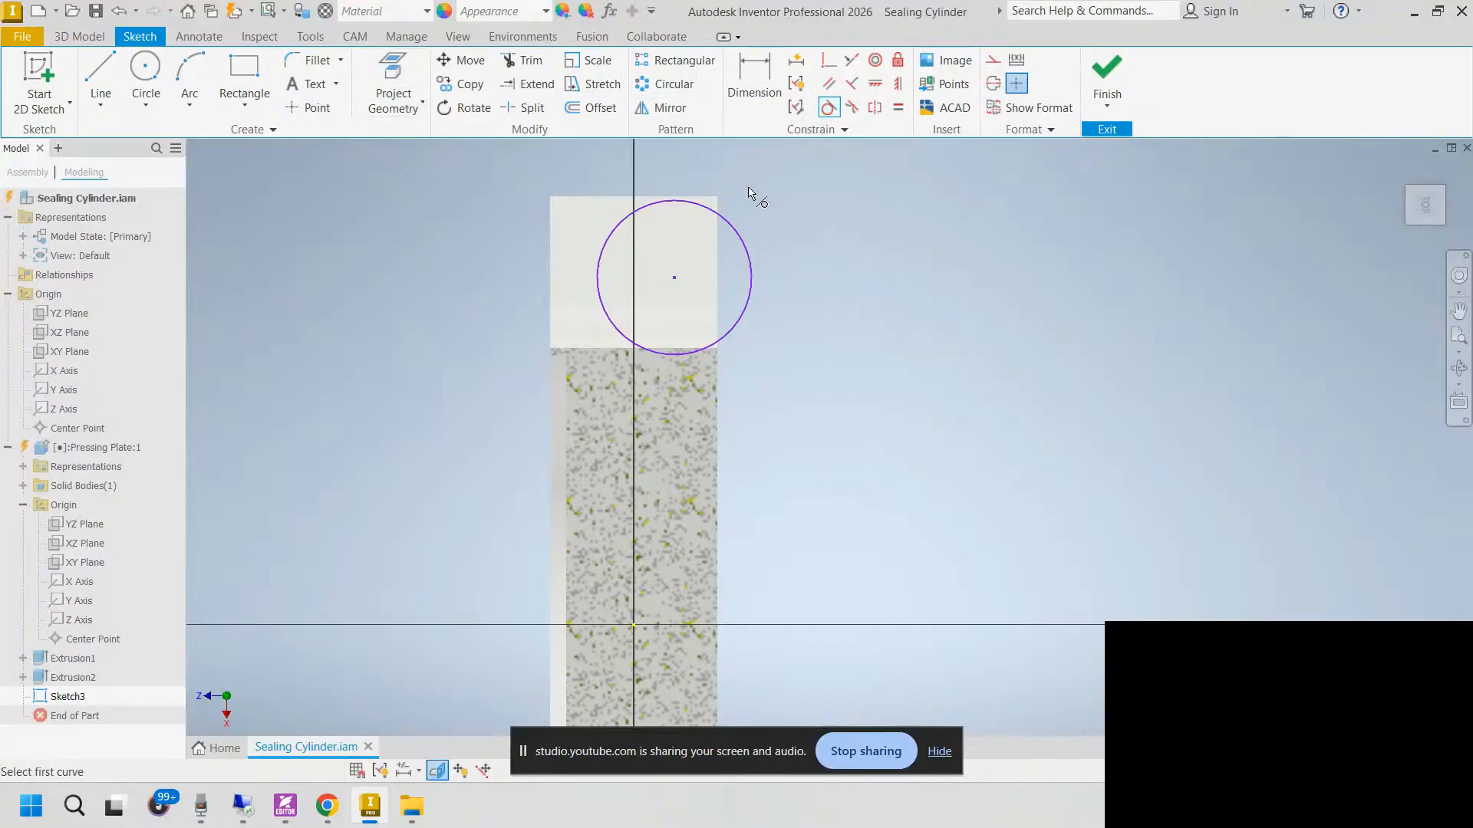
{"action": "left_click", "coordinate": [751, 264]}
{"action": "left_click", "coordinate": [718, 495]}
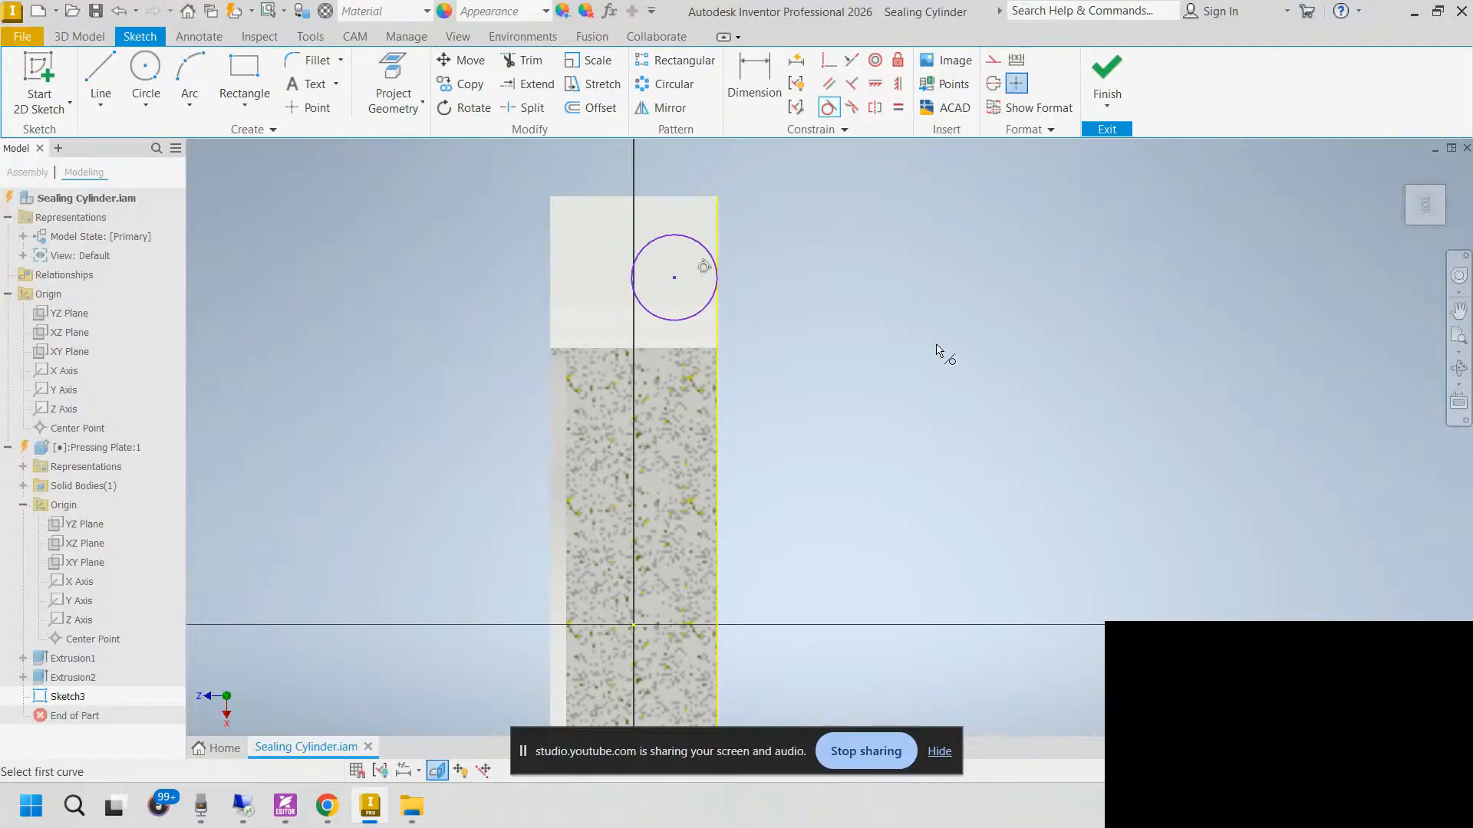
{"action": "key", "text": "Escape"}
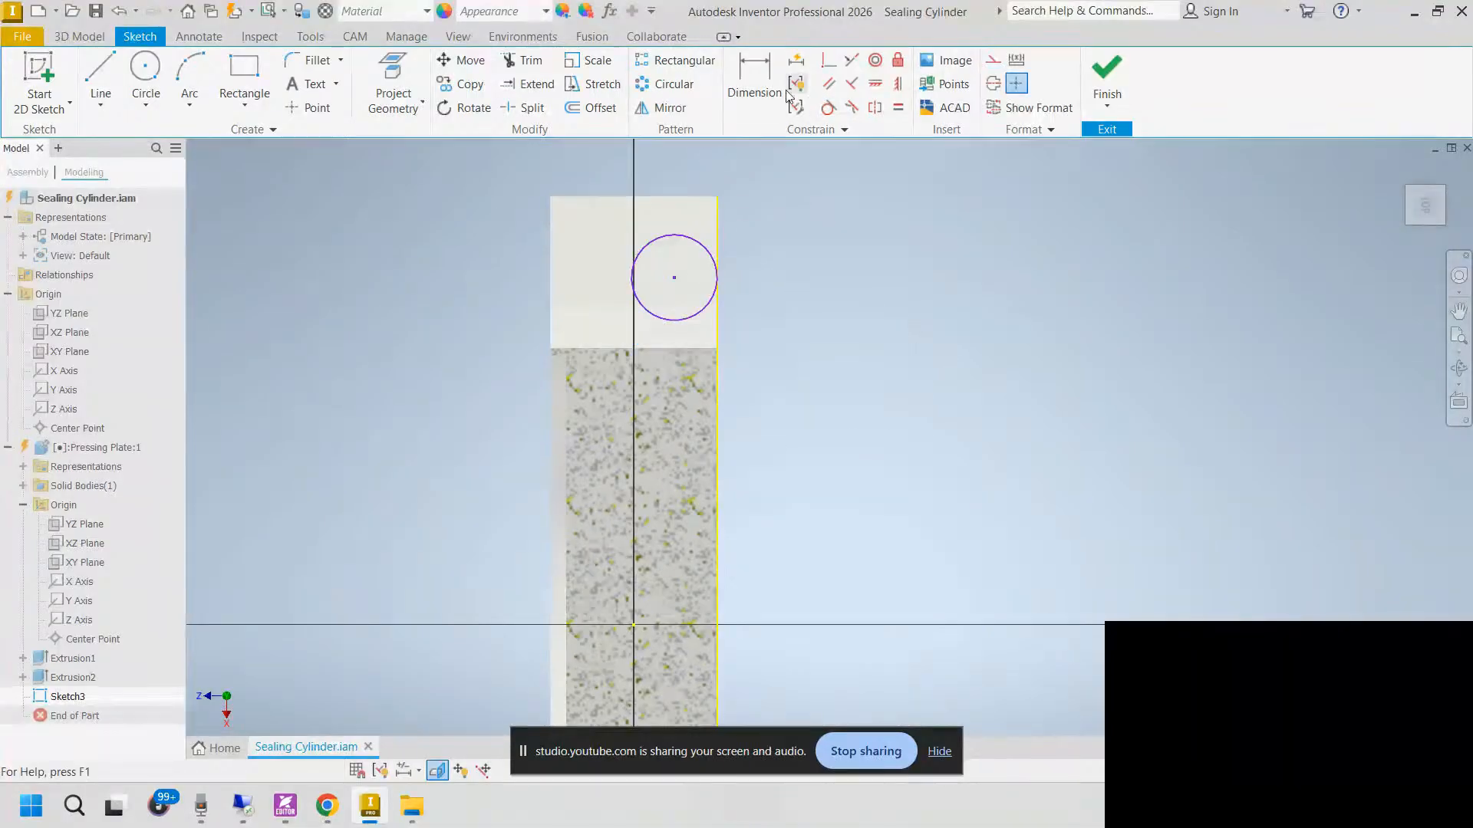
Step: Dimension the circle's diameter and set it to 1170 mm
{"action": "key", "text": "d"}
{"action": "left_click", "coordinate": [689, 238]}
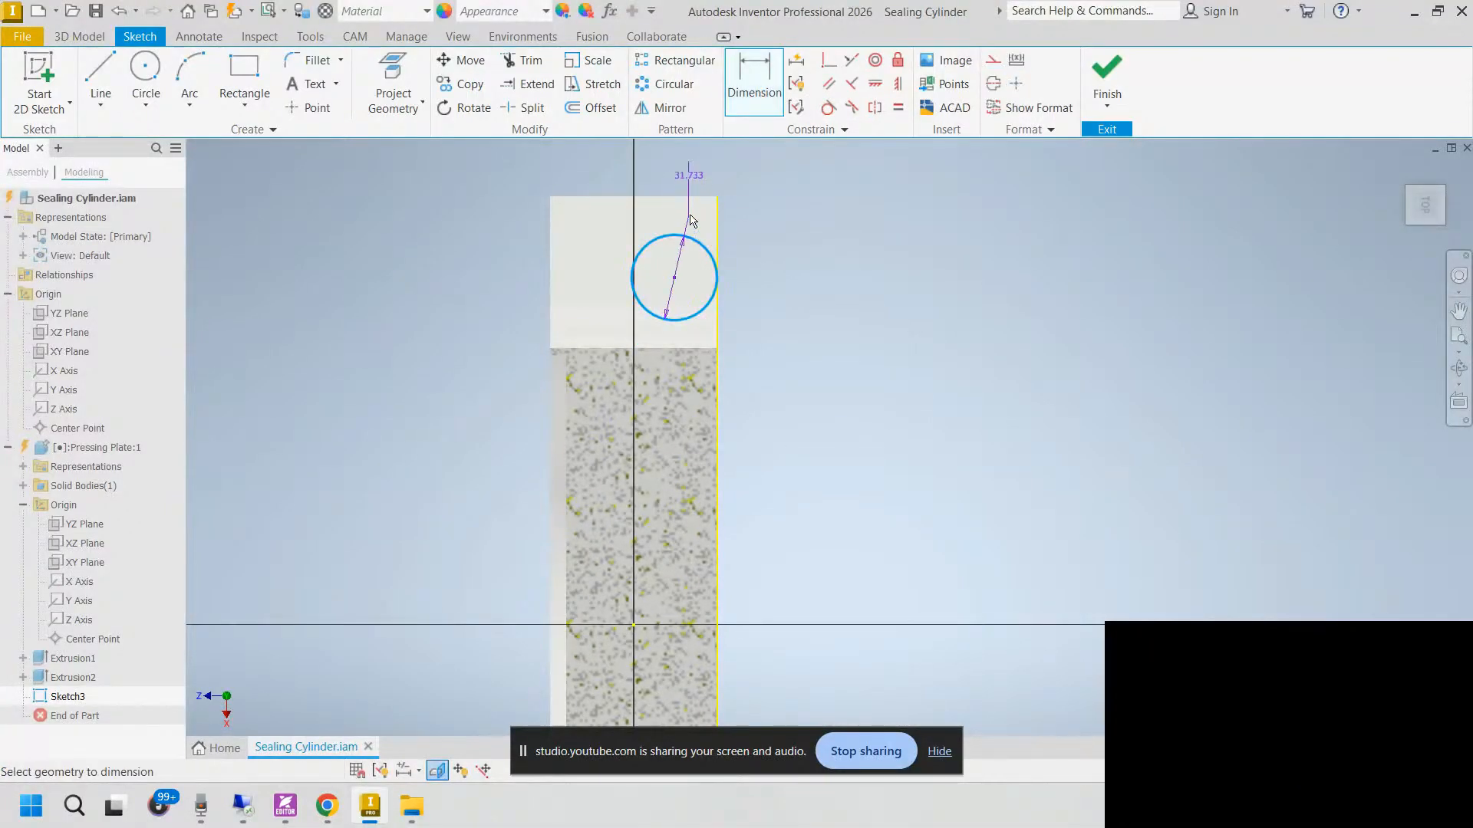
{"action": "left_click", "coordinate": [793, 193]}
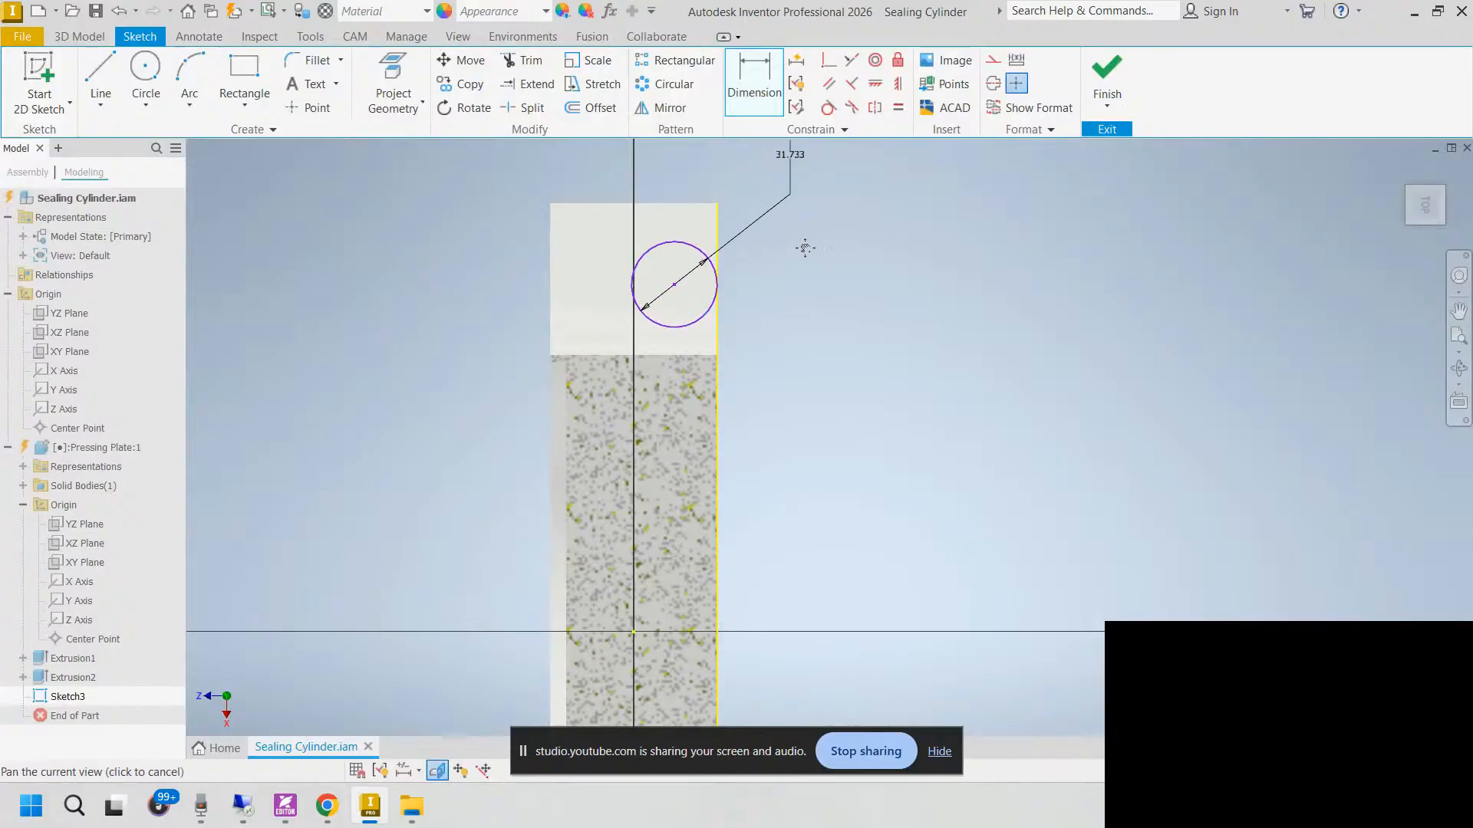
{"action": "left_click", "coordinate": [784, 181]}
{"action": "type", "text": "1170"}
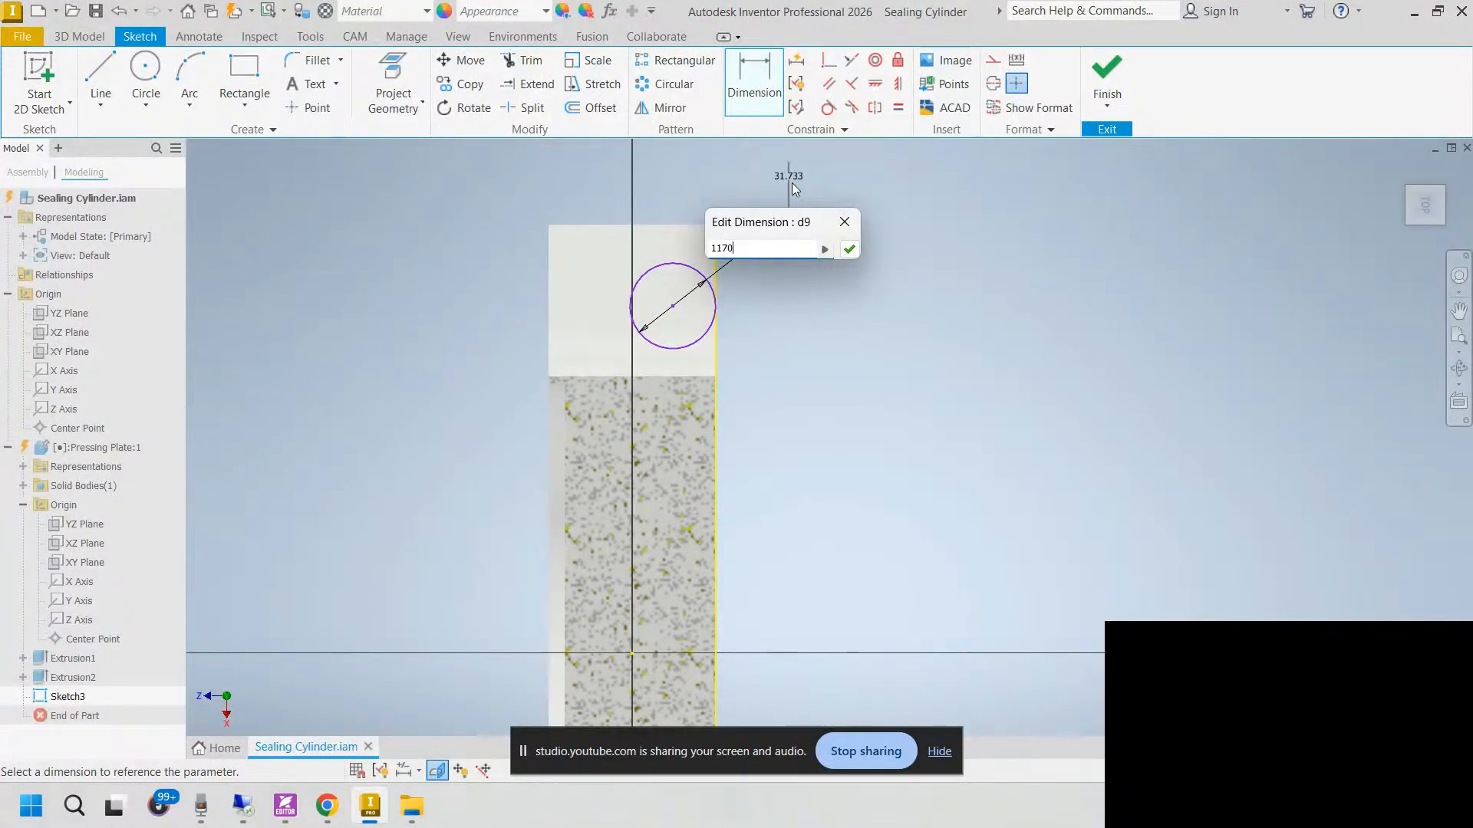
{"action": "left_click", "coordinate": [849, 249]}
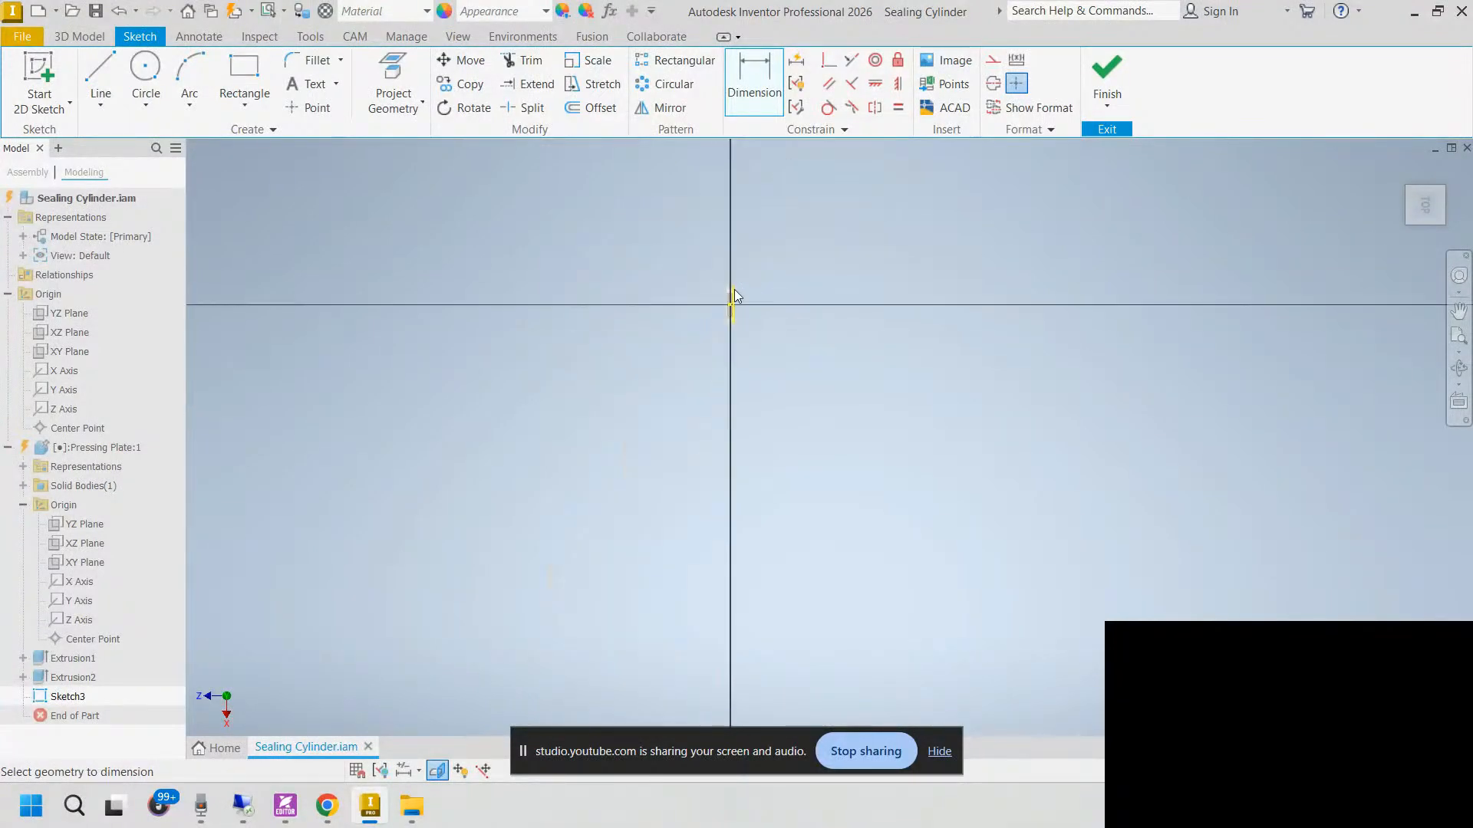
Step: Move the large circle's centre down to the horizontal axis, level with the plate's origin
{"action": "scroll", "coordinate": [734, 238], "scroll_direction": "up", "scroll_amount": 5}
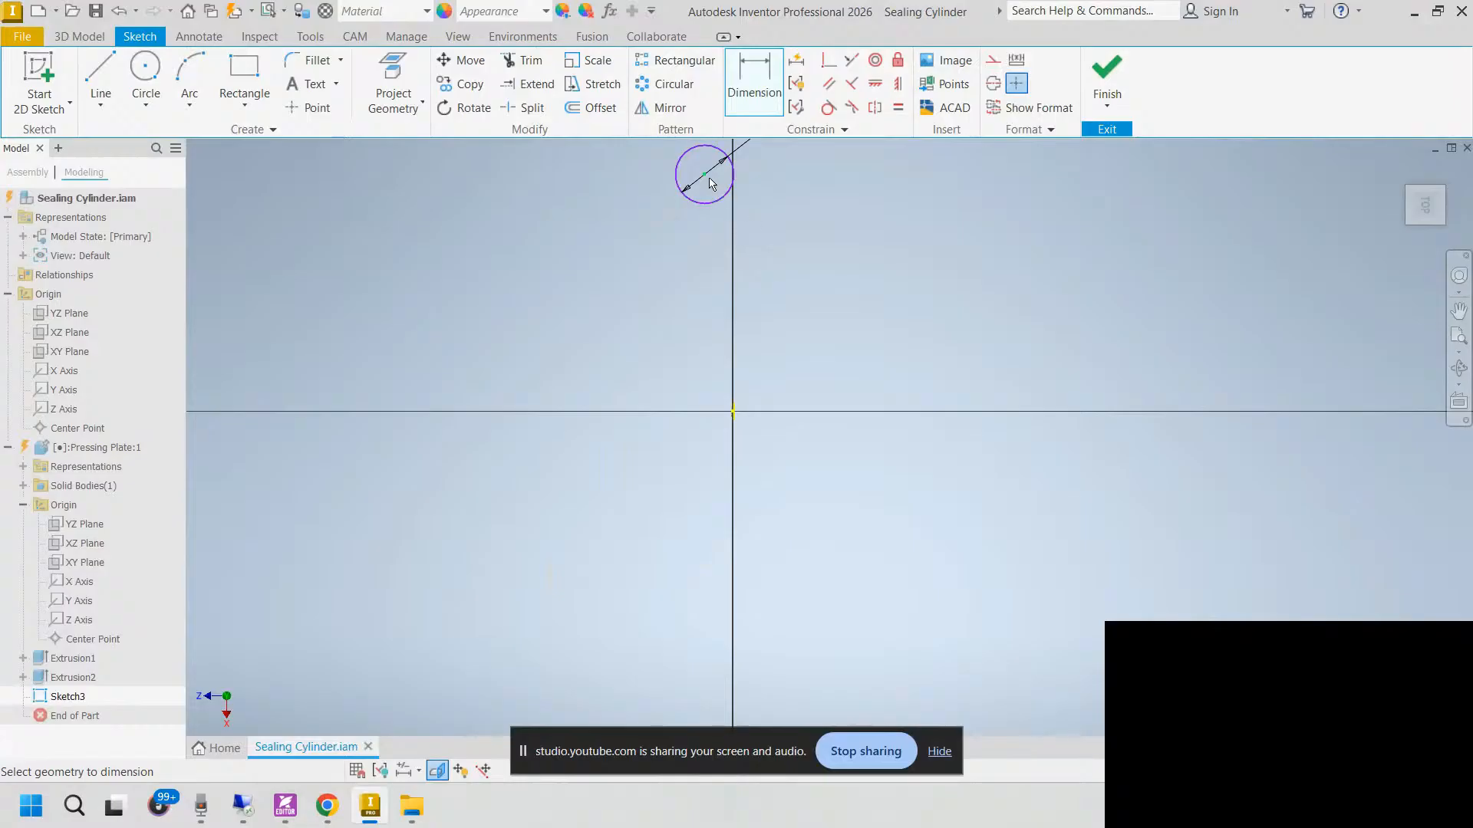
{"action": "key", "text": "Escape"}
{"action": "left_click_drag", "start_coordinate": [705, 176], "coordinate": [706, 412]}
{"action": "scroll", "coordinate": [757, 411], "scroll_direction": "up", "scroll_amount": 7}
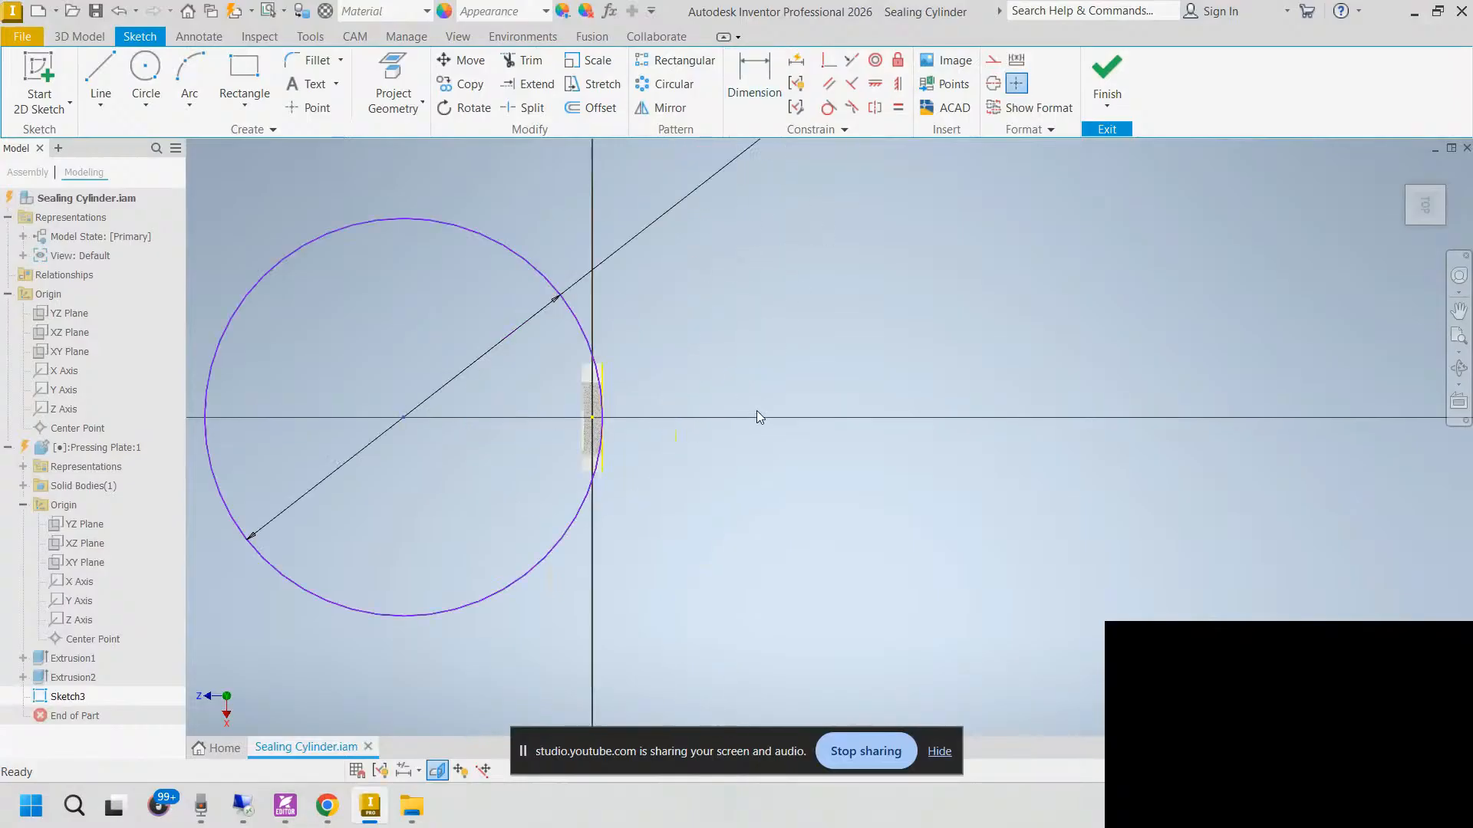
{"action": "mouse_move", "coordinate": [690, 420]}
{"action": "middle_mouse_down"}
{"action": "mouse_move", "coordinate": [693, 404]}
{"action": "mouse_move", "coordinate": [864, 388]}
{"action": "middle_mouse_up"}
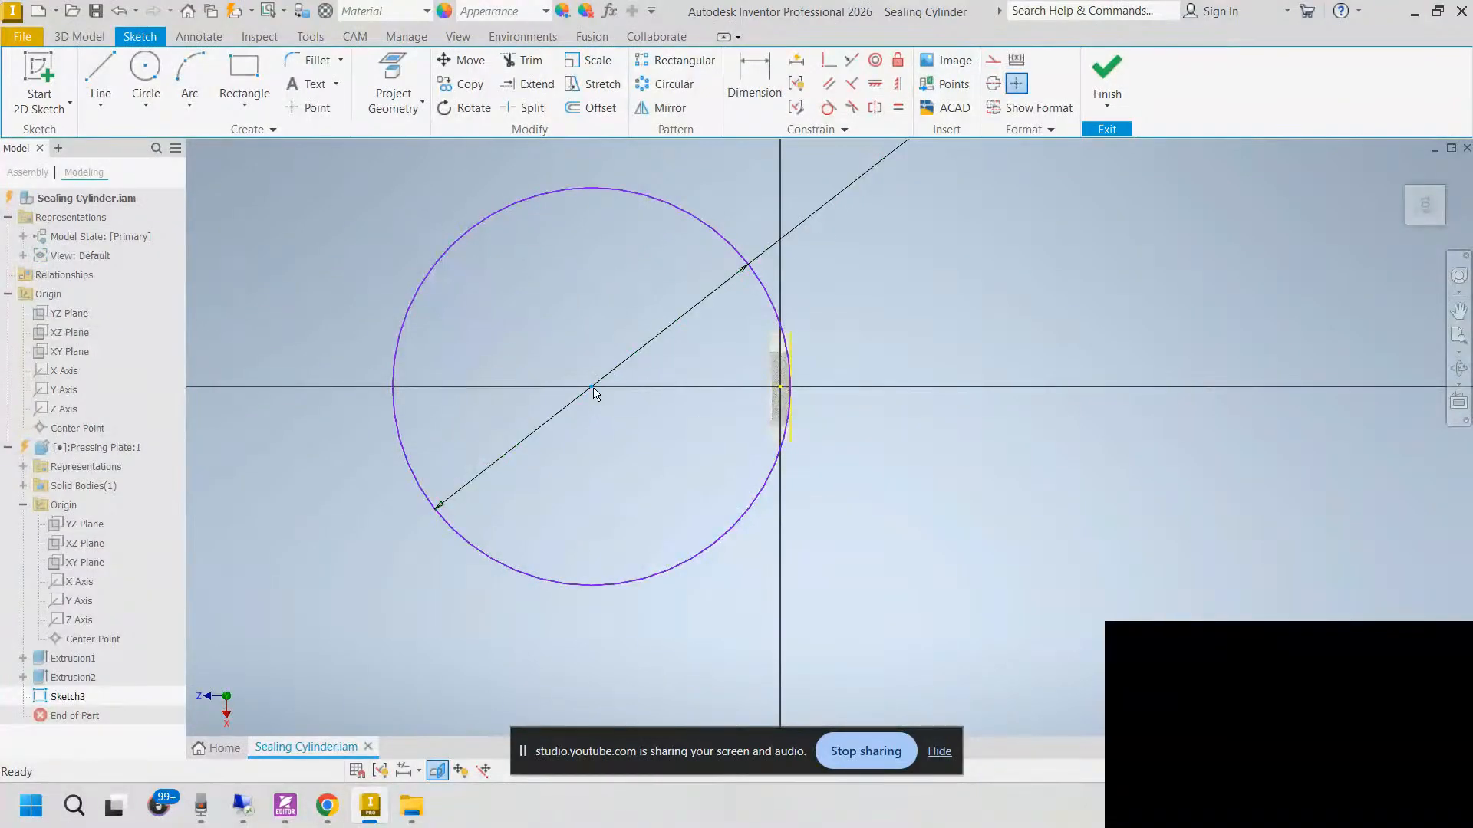
{"action": "mouse_move", "coordinate": [592, 387]}
{"action": "left_mouse_down"}
{"action": "mouse_move", "coordinate": [591, 352]}
{"action": "mouse_move", "coordinate": [591, 387]}
{"action": "left_mouse_up"}
{"action": "scroll", "coordinate": [720, 387], "scroll_direction": "up", "scroll_amount": 1}
{"action": "scroll", "coordinate": [745, 374], "scroll_direction": "up", "scroll_amount": 6}
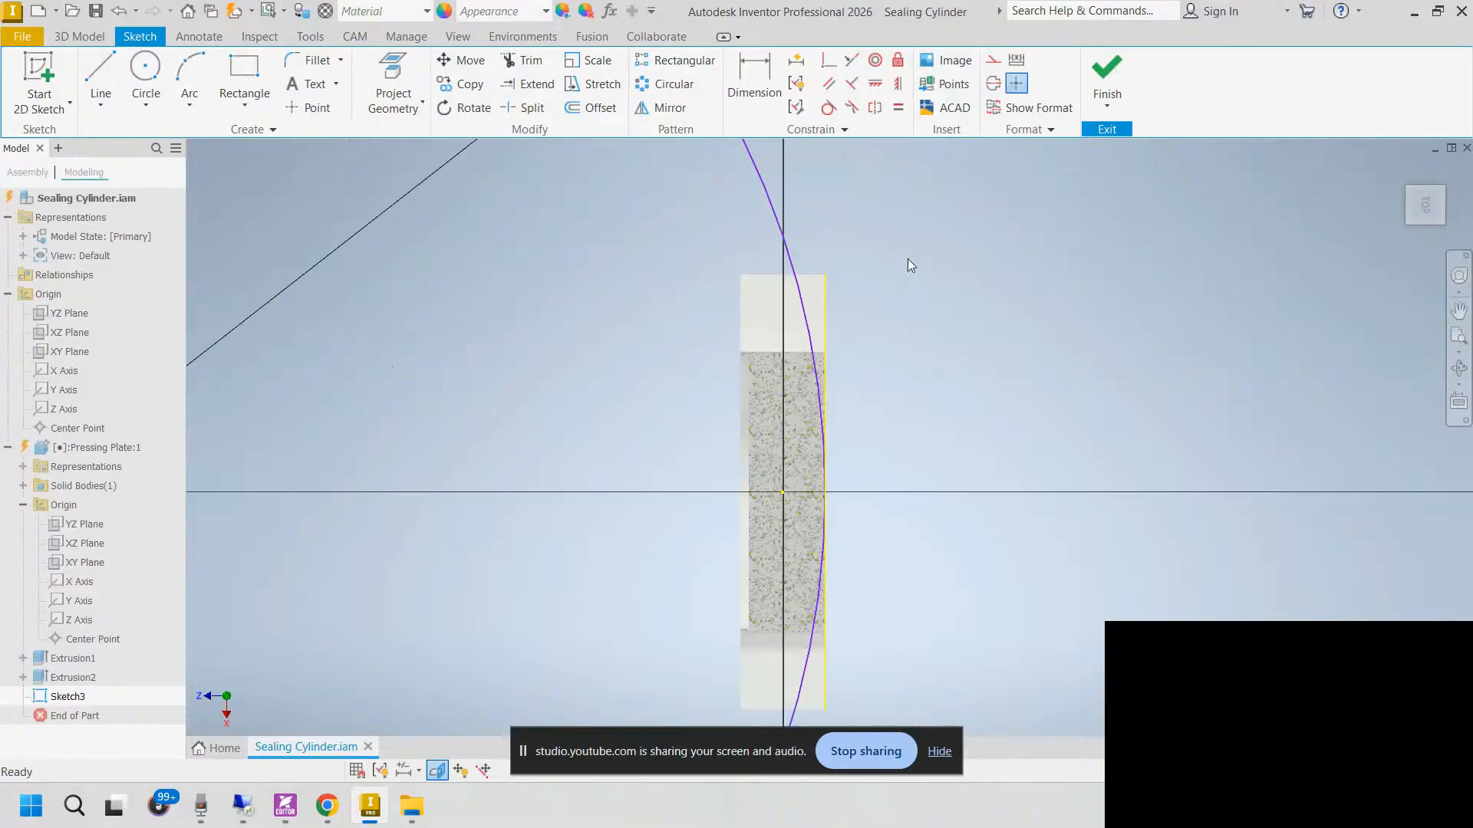
Step: Project the plate's upper end edge into the side-profile sketch
{"action": "key", "text": "p"}
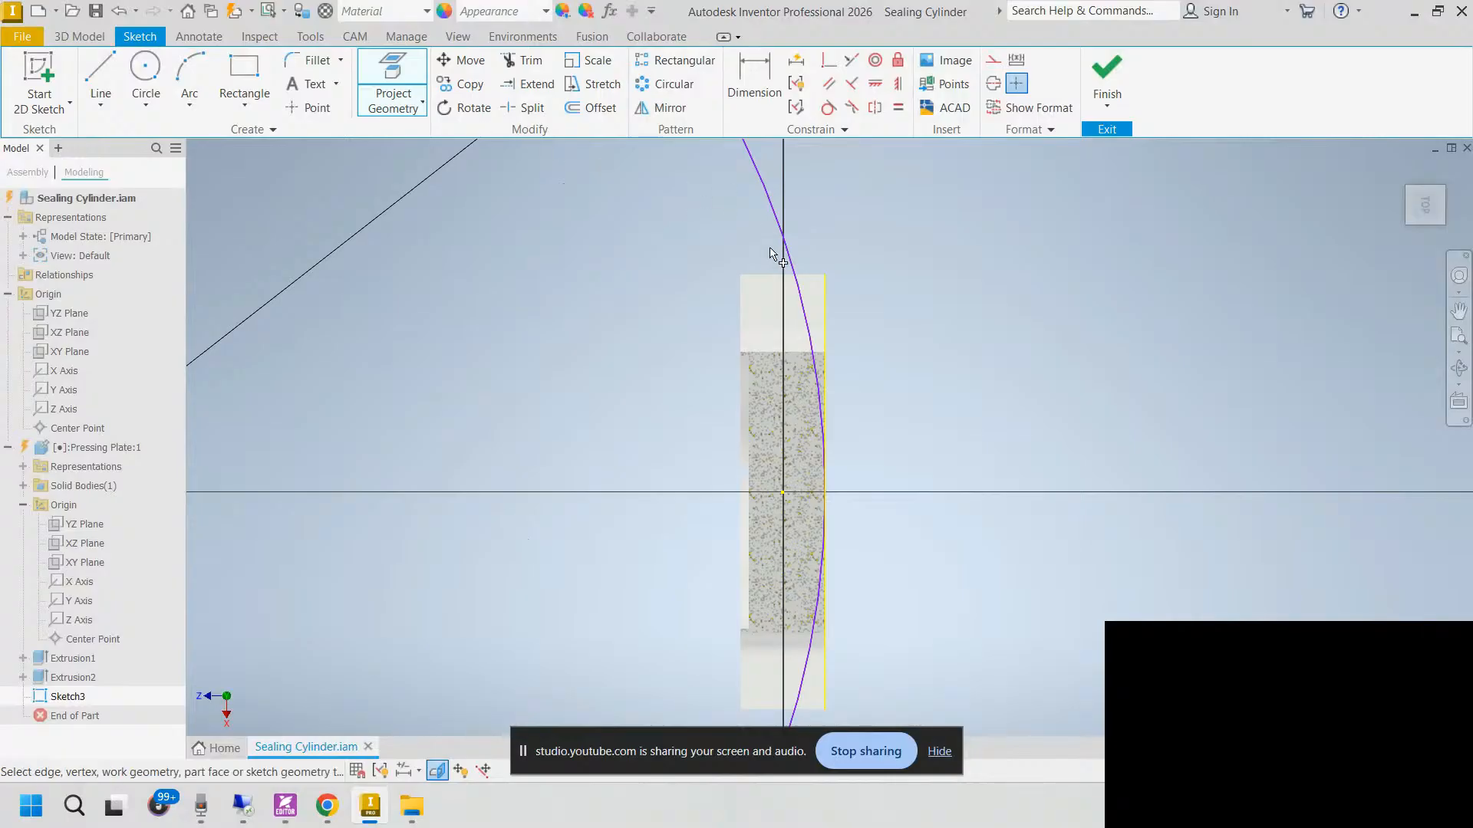
{"action": "scroll", "coordinate": [813, 272], "scroll_direction": "up", "scroll_amount": 5}
{"action": "scroll", "coordinate": [1003, 352], "scroll_direction": "down", "scroll_amount": 2}
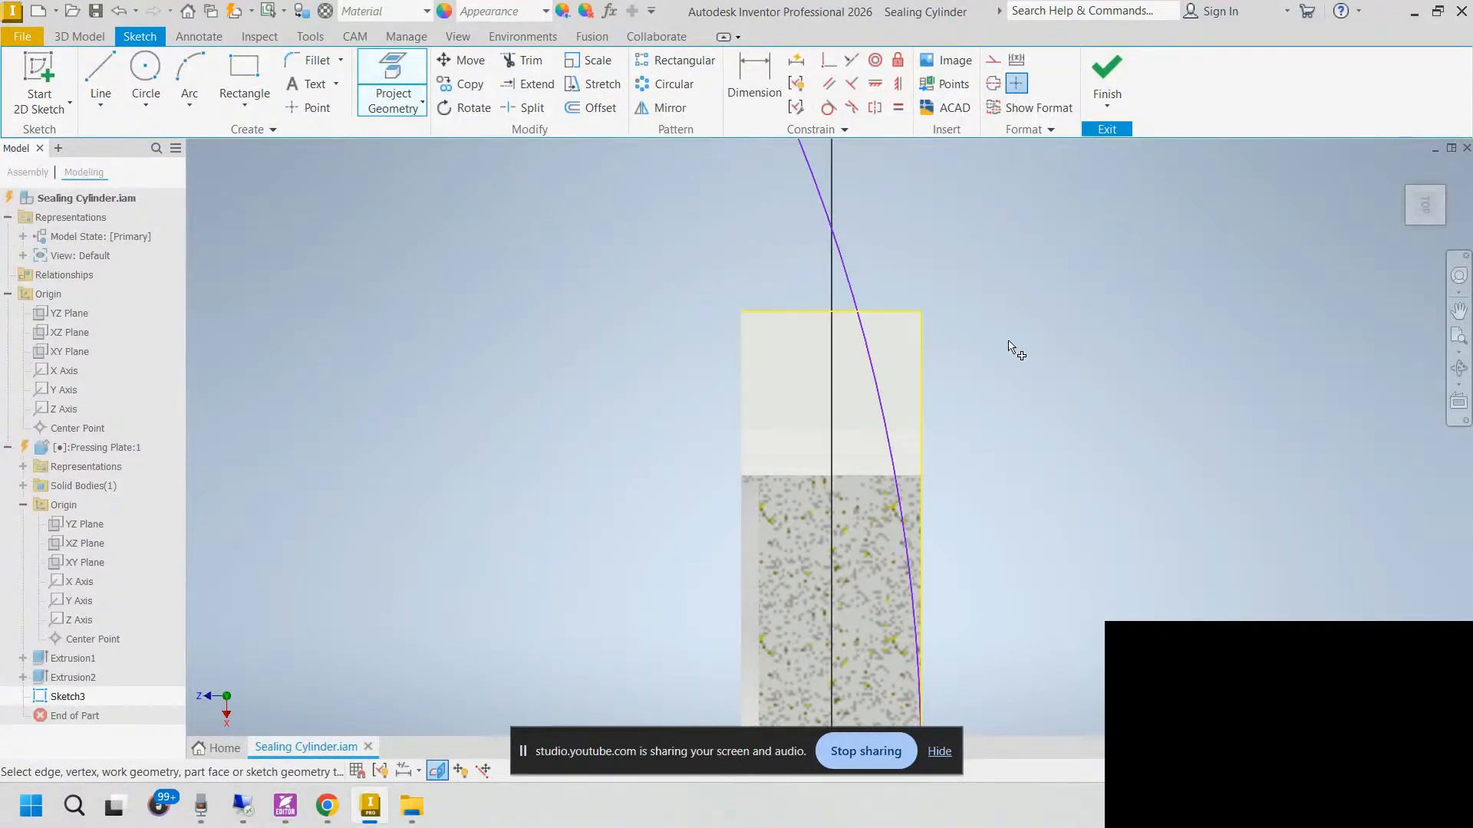
{"action": "key", "text": "Escape"}
Step: Constrain the large circle's centre point coincident with the Pressing Plate's Z axis
{"action": "scroll", "coordinate": [1008, 340], "scroll_direction": "down", "scroll_amount": 4}
{"action": "mouse_move", "coordinate": [1037, 370]}
{"action": "middle_mouse_down"}
{"action": "mouse_move", "coordinate": [1043, 352]}
{"action": "mouse_move", "coordinate": [1289, 250]}
{"action": "middle_mouse_up"}
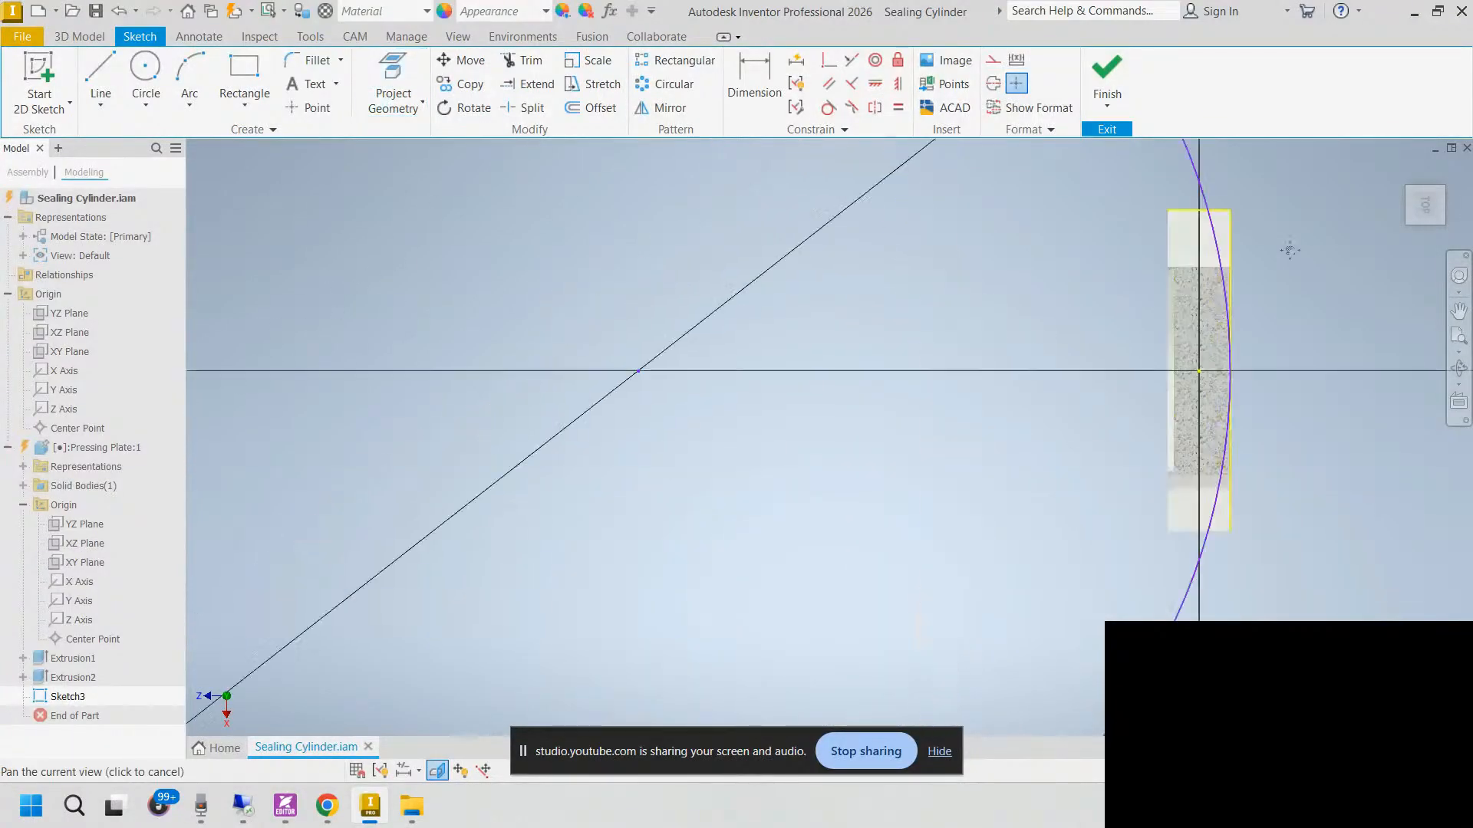
{"action": "scroll", "coordinate": [1187, 295], "scroll_direction": "down", "scroll_amount": 2}
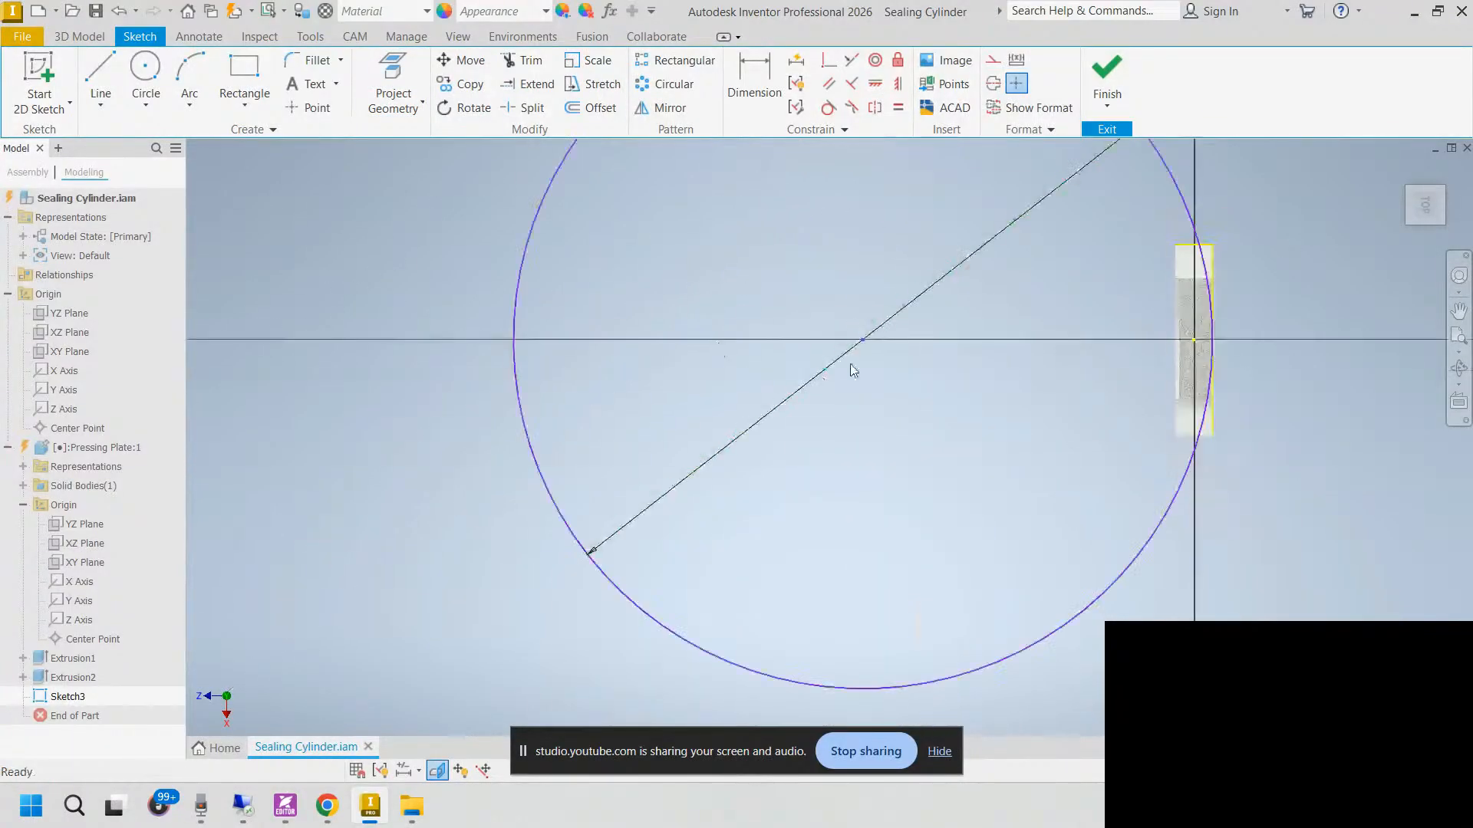
{"action": "left_click", "coordinate": [828, 63]}
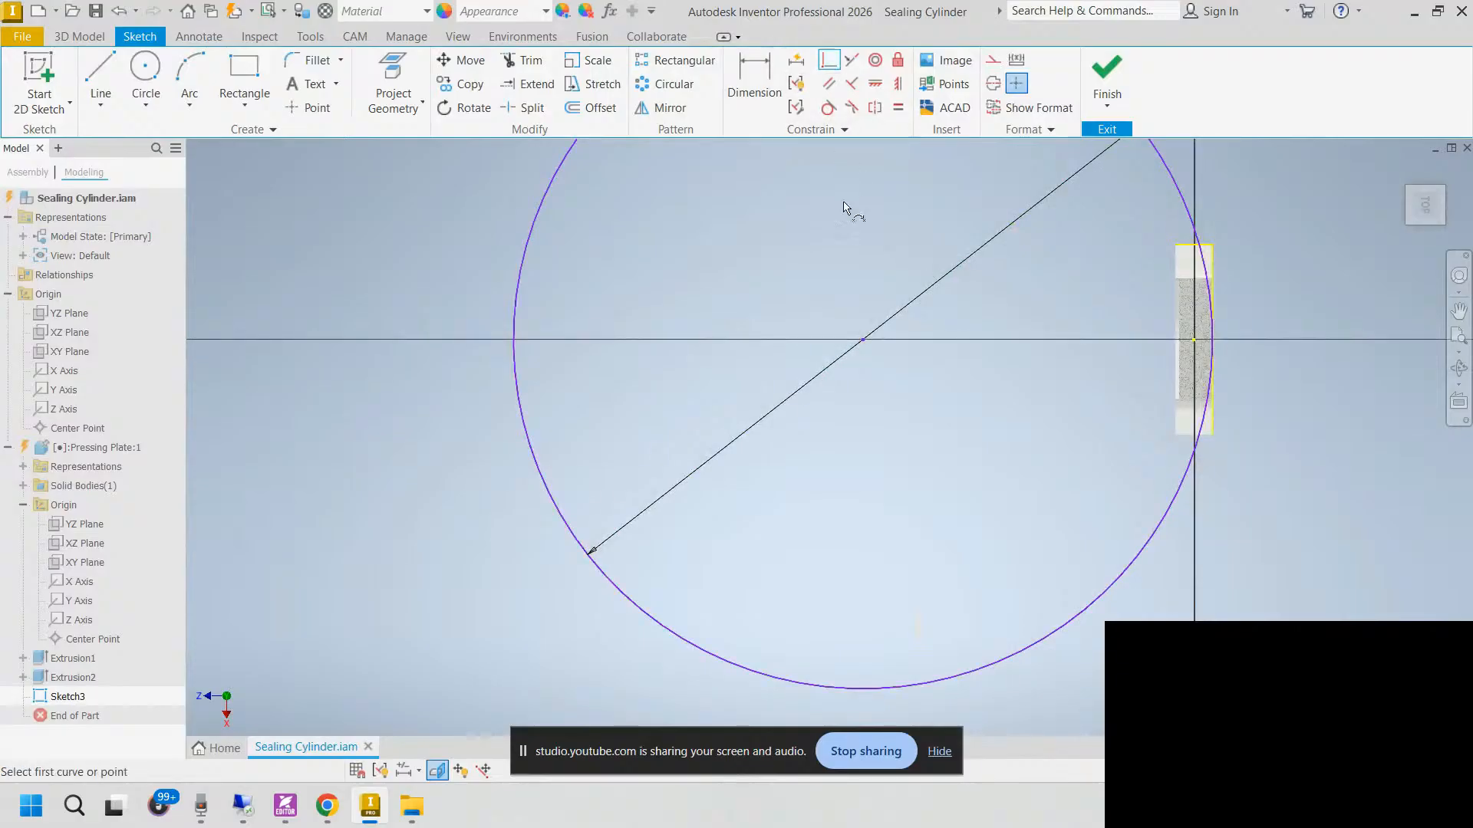
{"action": "left_click", "coordinate": [864, 341]}
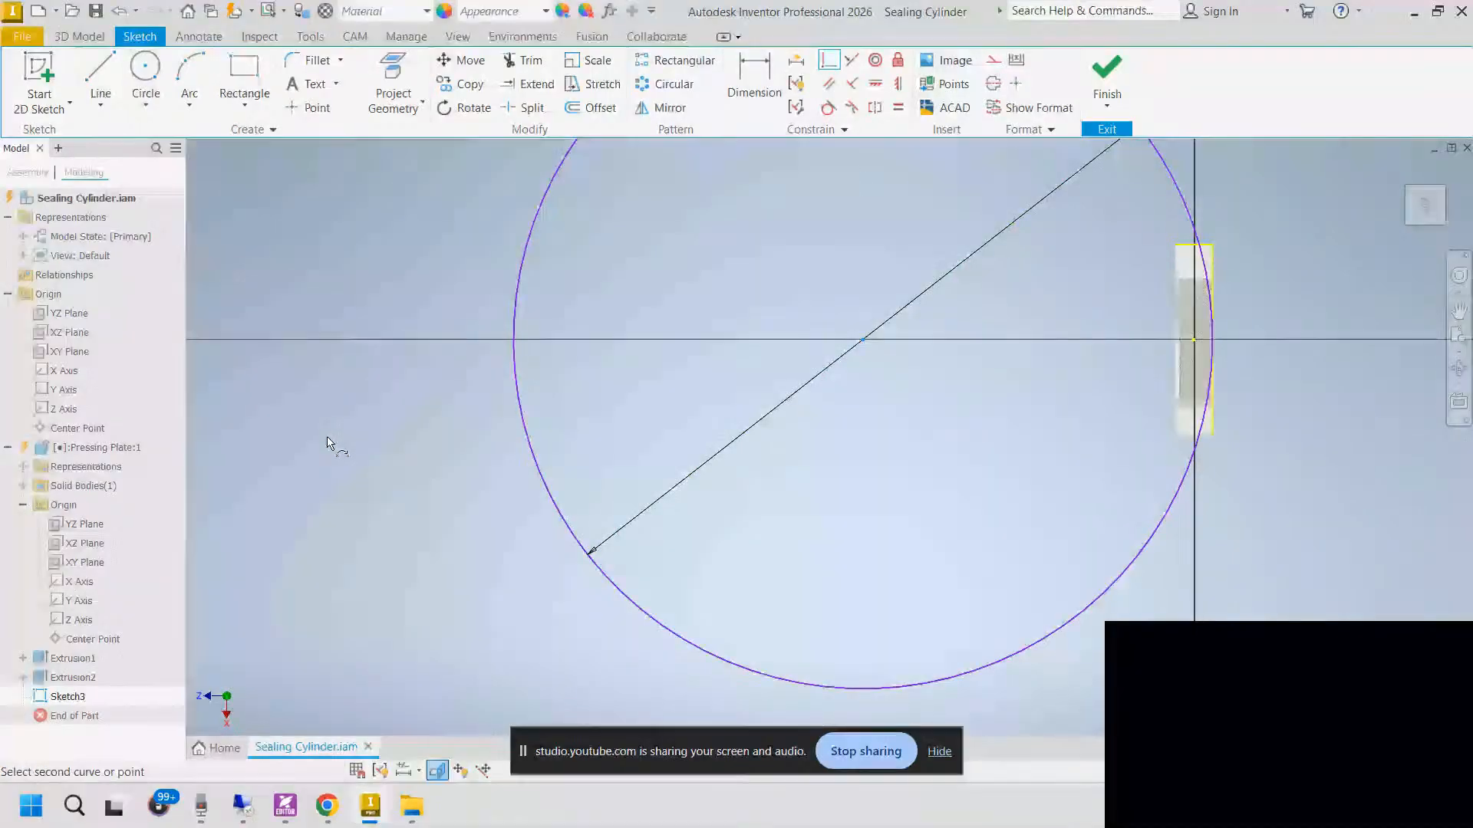
{"action": "left_click", "coordinate": [64, 623]}
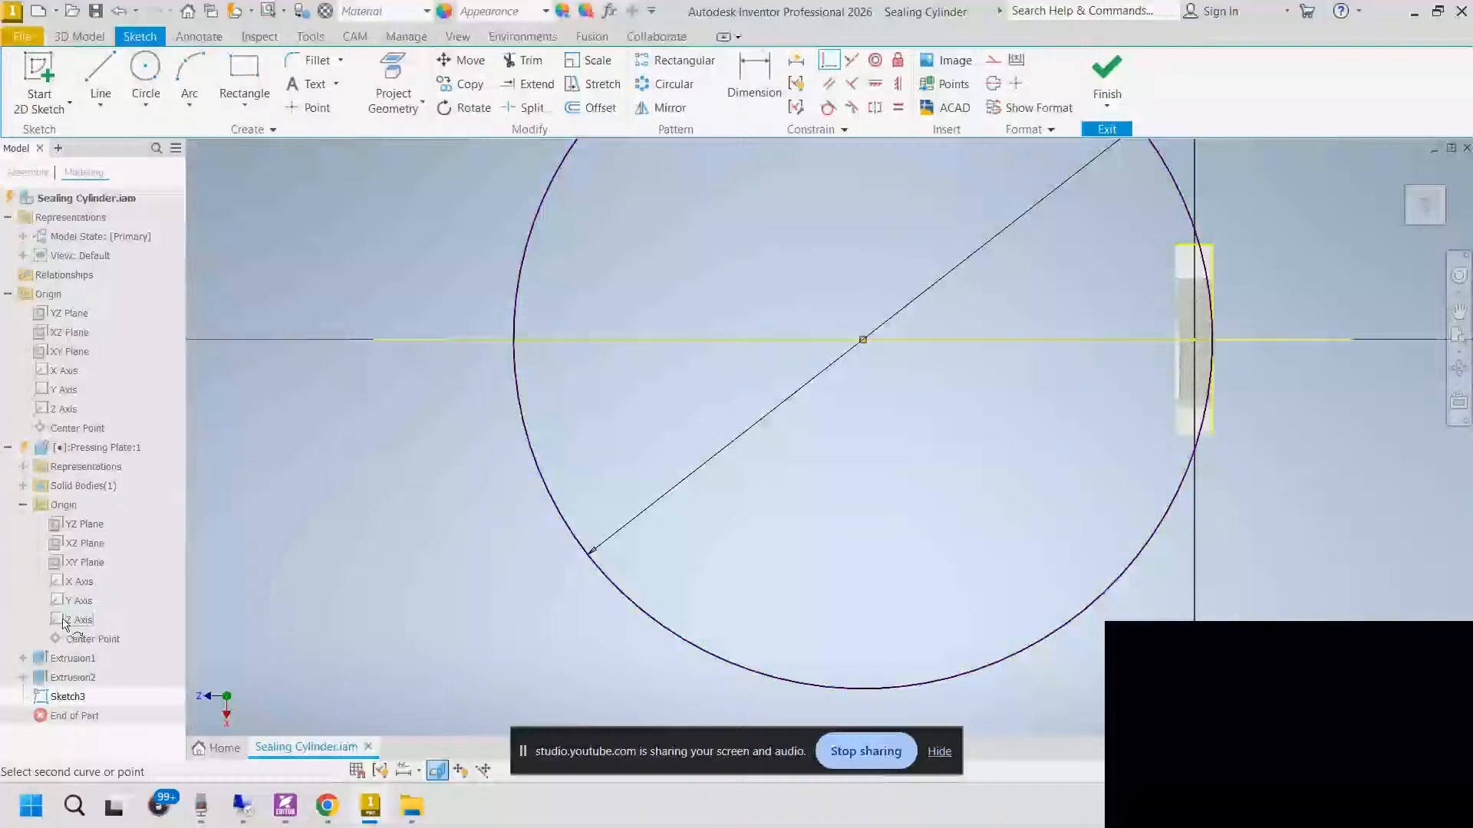
{"action": "right_click", "coordinate": [733, 345]}
{"action": "left_click", "coordinate": [724, 209]}
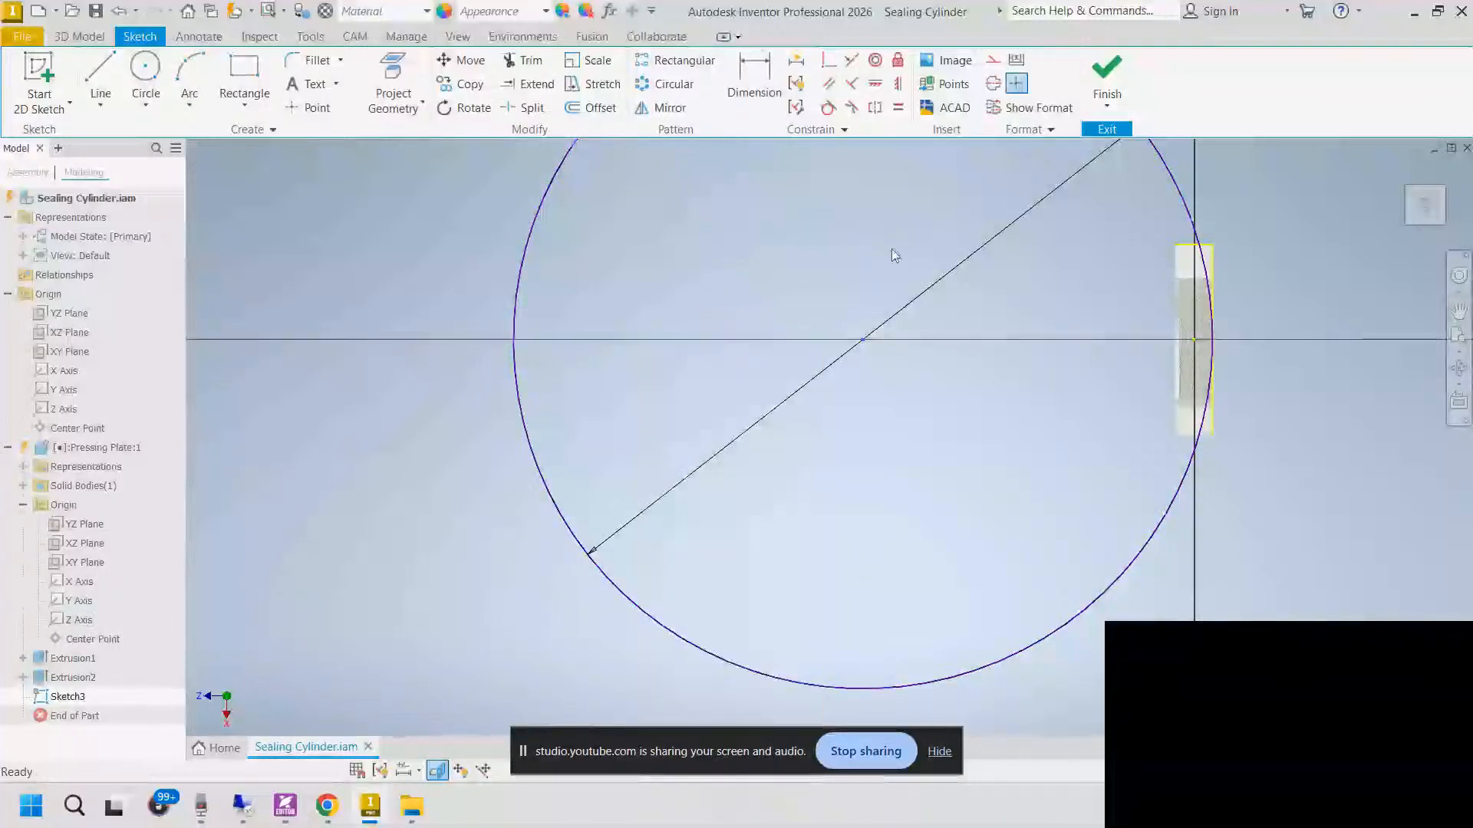
Step: Finish the sketch of the large construction arc circle over the pressing plate
{"action": "scroll", "coordinate": [1066, 285], "scroll_direction": "up", "scroll_amount": 3}
{"action": "middle_click_drag", "start_coordinate": [1110, 290], "coordinate": [764, 307]}
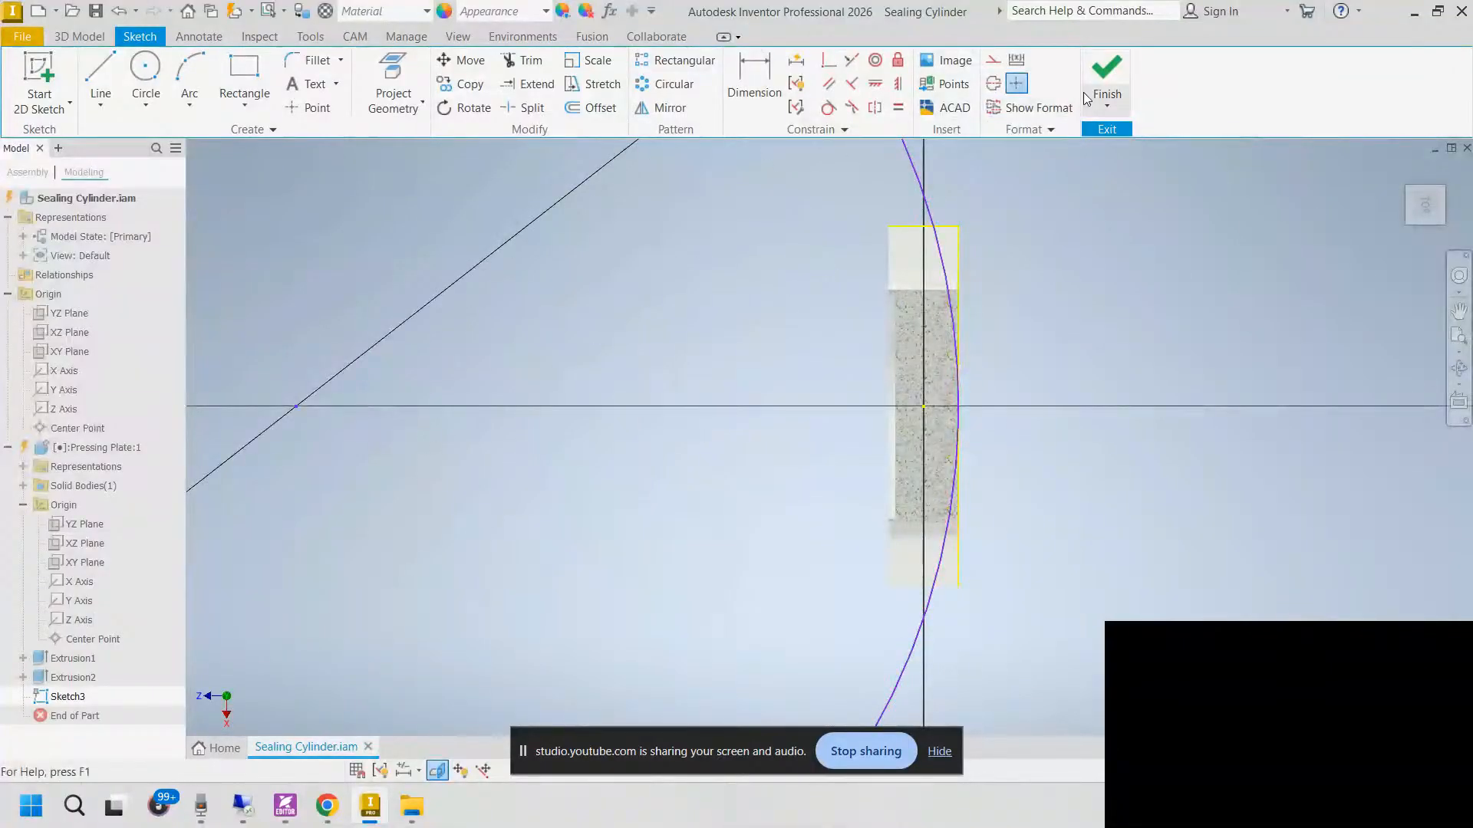
{"action": "left_click", "coordinate": [1107, 77]}
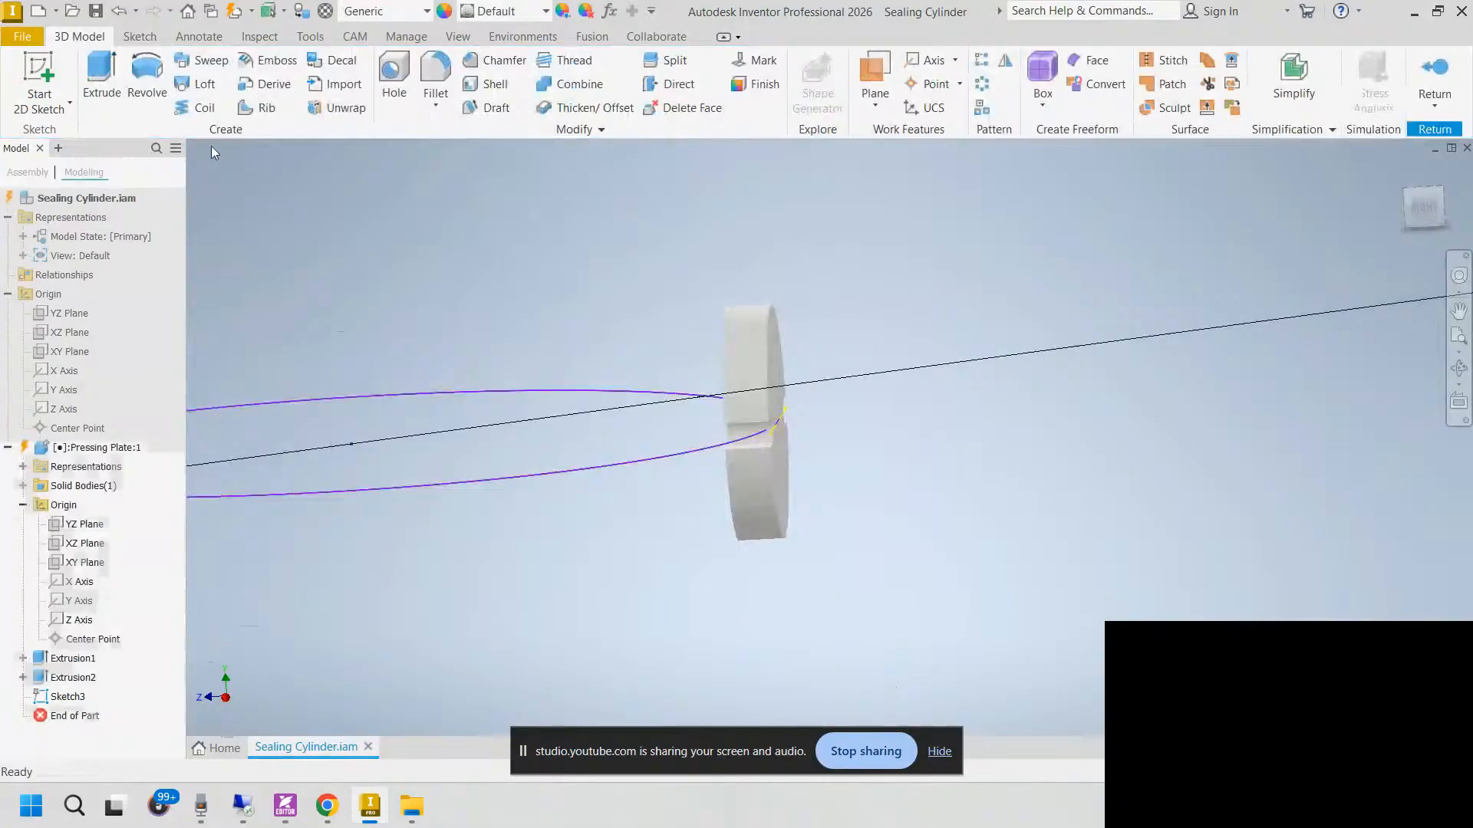
Step: Set up a Revolve cut on the pressing plate, using the thin sketch region between the circle and the plate's face edge as profile
{"action": "left_click", "coordinate": [149, 89]}
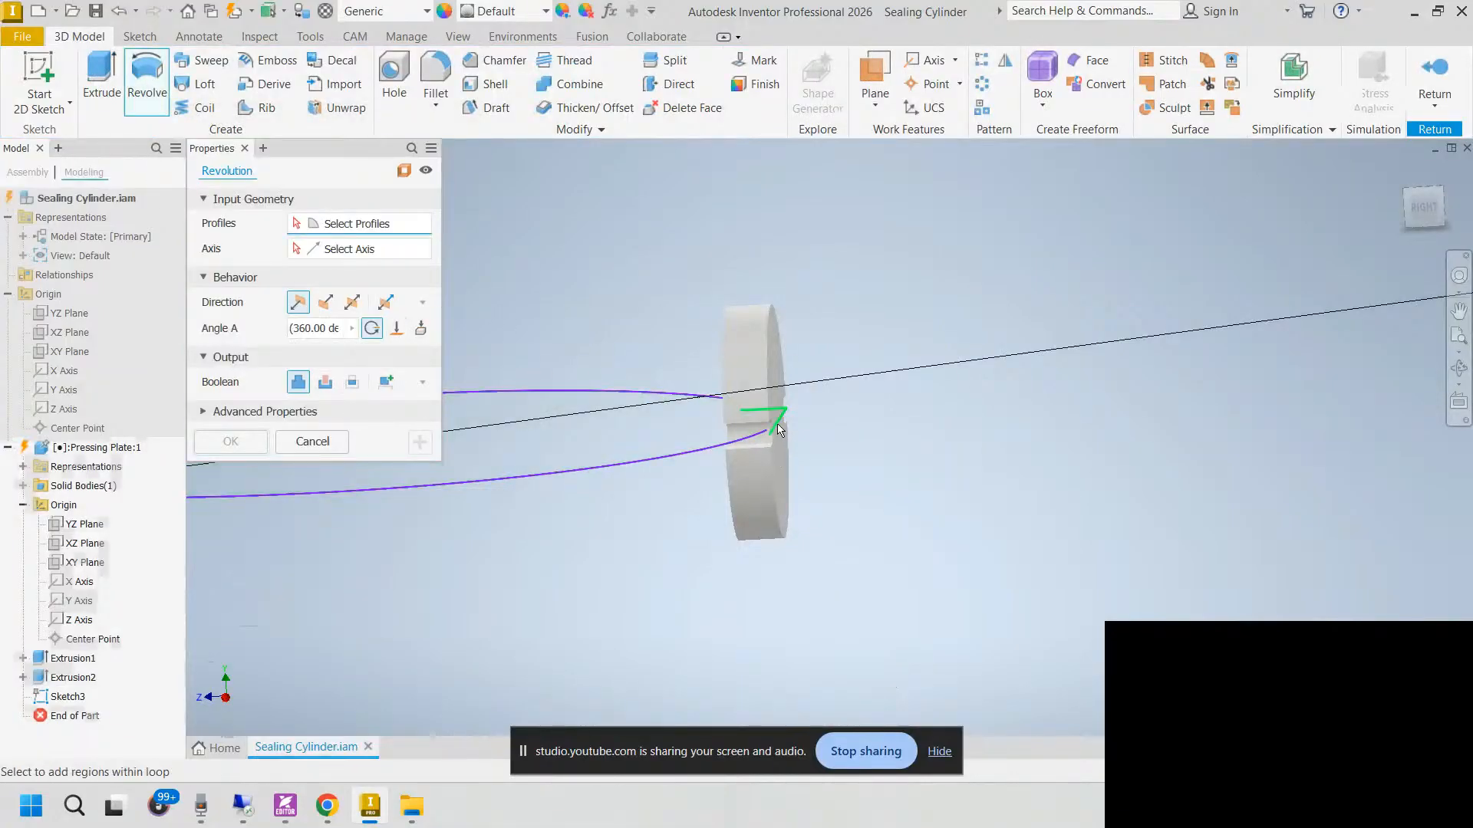
{"action": "middle_click_drag", "start_coordinate": [780, 414], "coordinate": [764, 459], "text": "shift"}
{"action": "scroll", "coordinate": [764, 459], "scroll_direction": "up", "scroll_amount": 5}
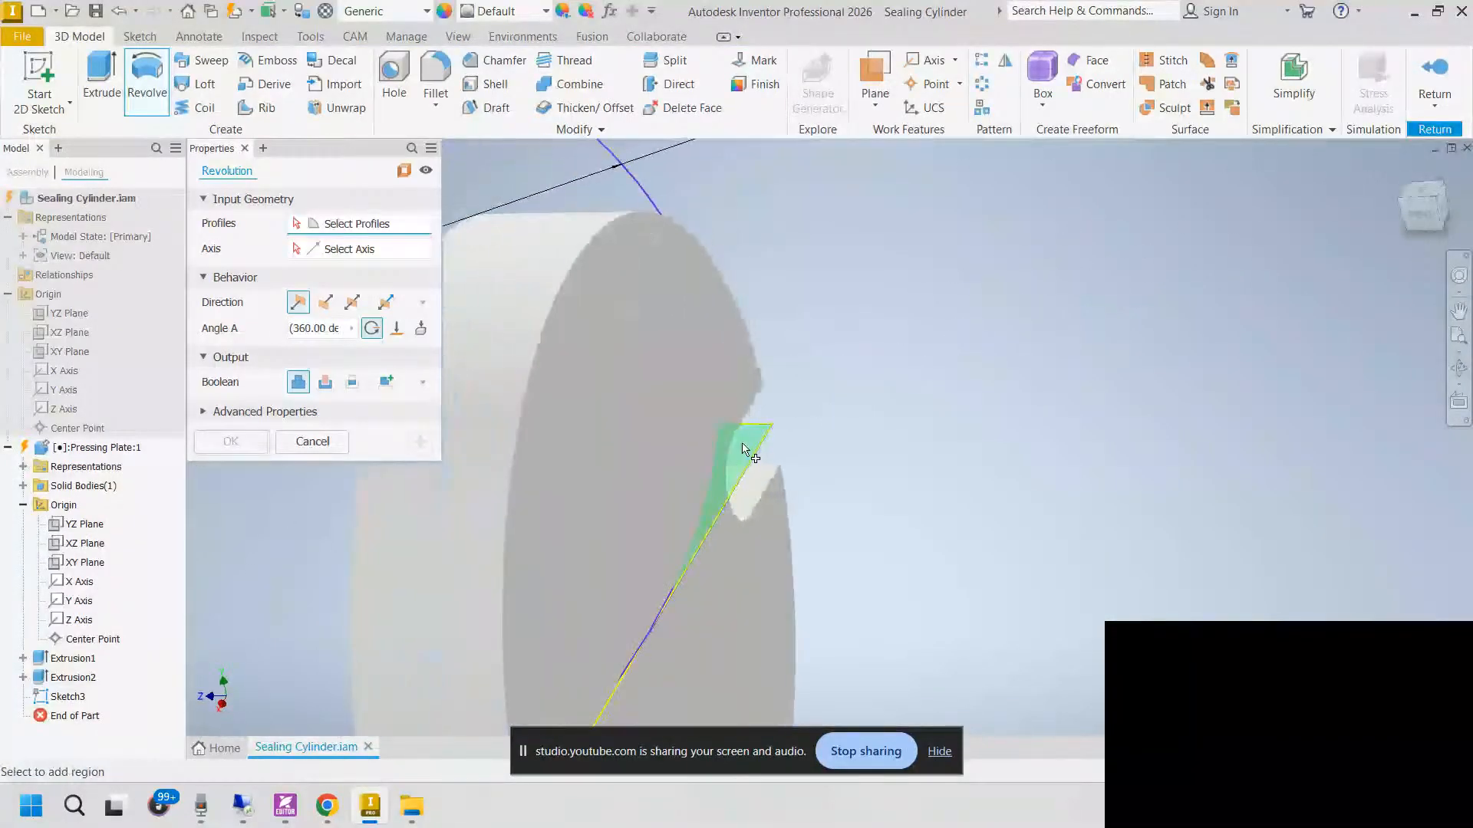
{"action": "left_click", "coordinate": [739, 456]}
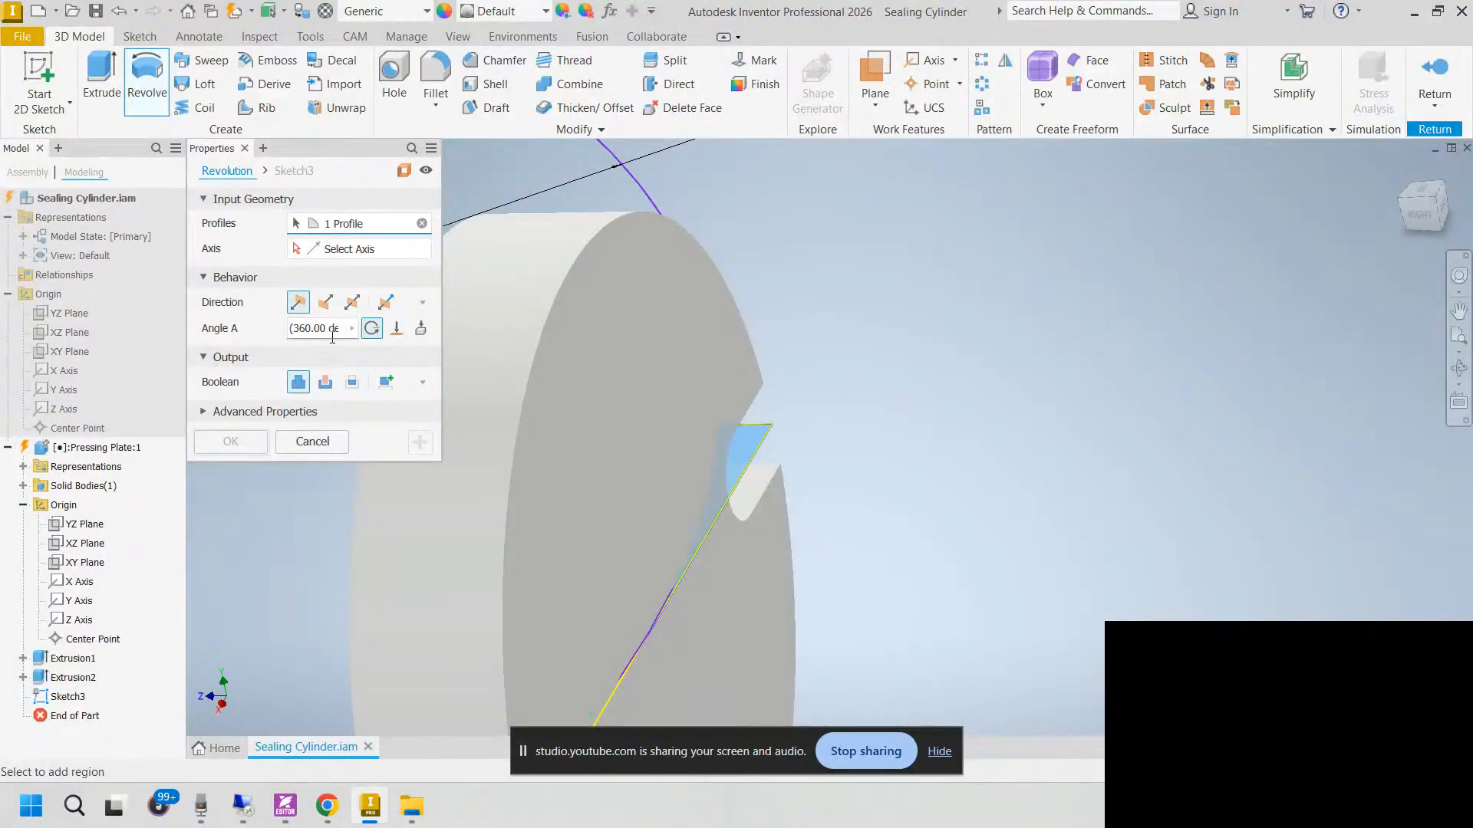
{"action": "left_click", "coordinate": [325, 381]}
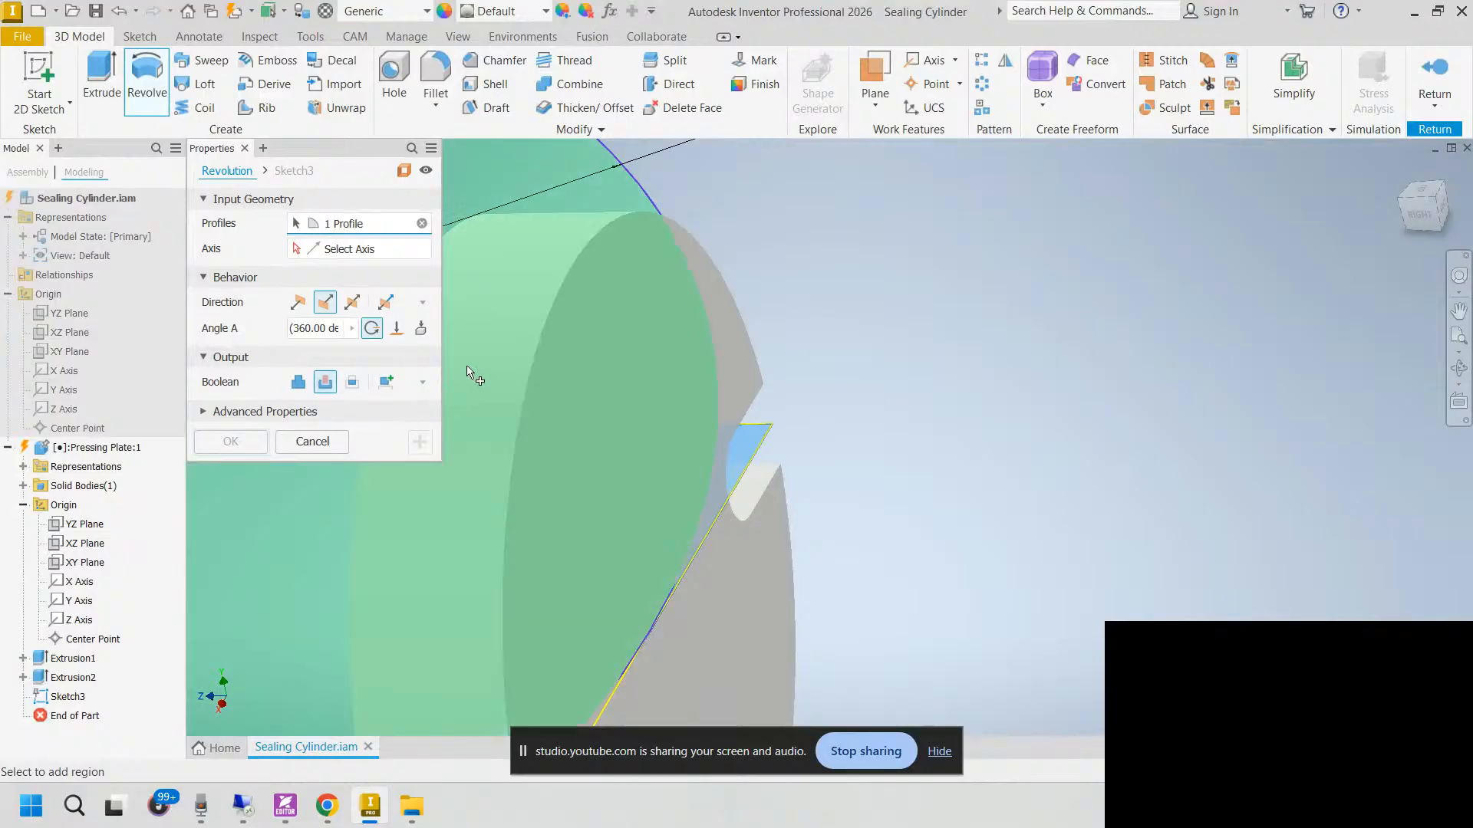
{"action": "scroll", "coordinate": [659, 530], "scroll_direction": "down", "scroll_amount": 5}
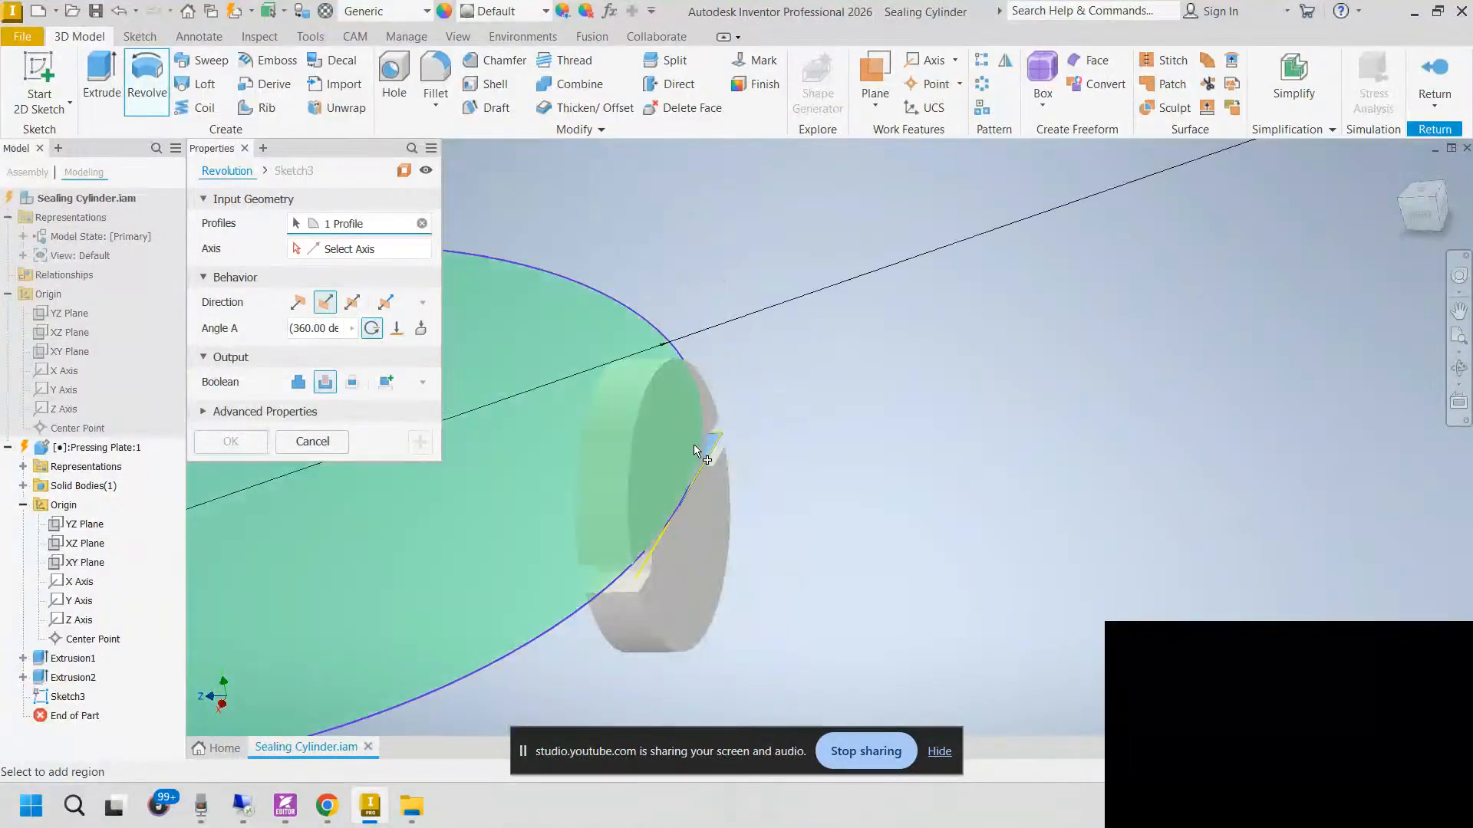
{"action": "scroll", "coordinate": [660, 529], "scroll_direction": "up", "scroll_amount": 6}
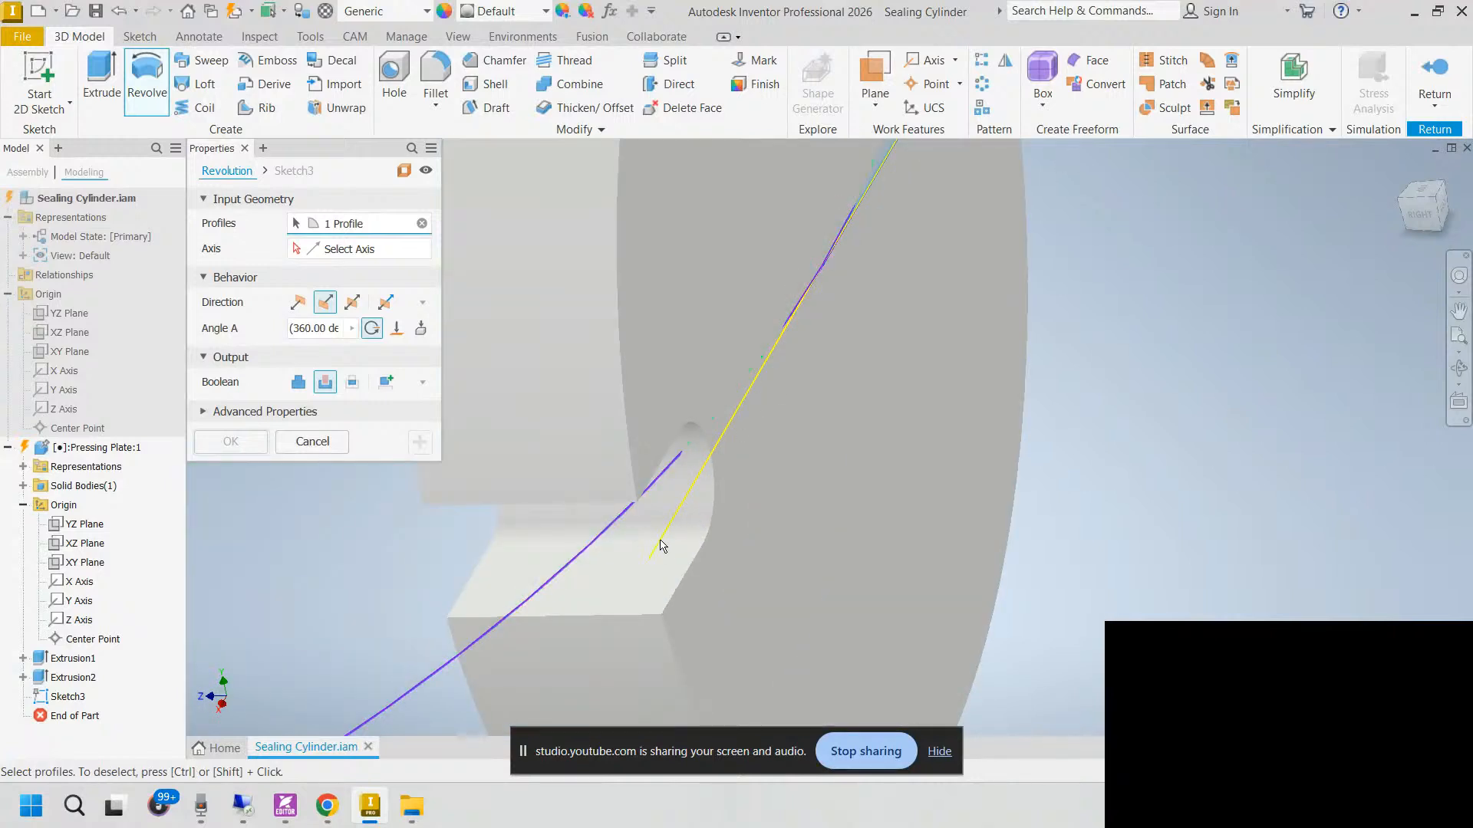
{"action": "scroll", "coordinate": [664, 546], "scroll_direction": "down", "scroll_amount": 5}
{"action": "scroll", "coordinate": [751, 535], "scroll_direction": "up", "scroll_amount": 6}
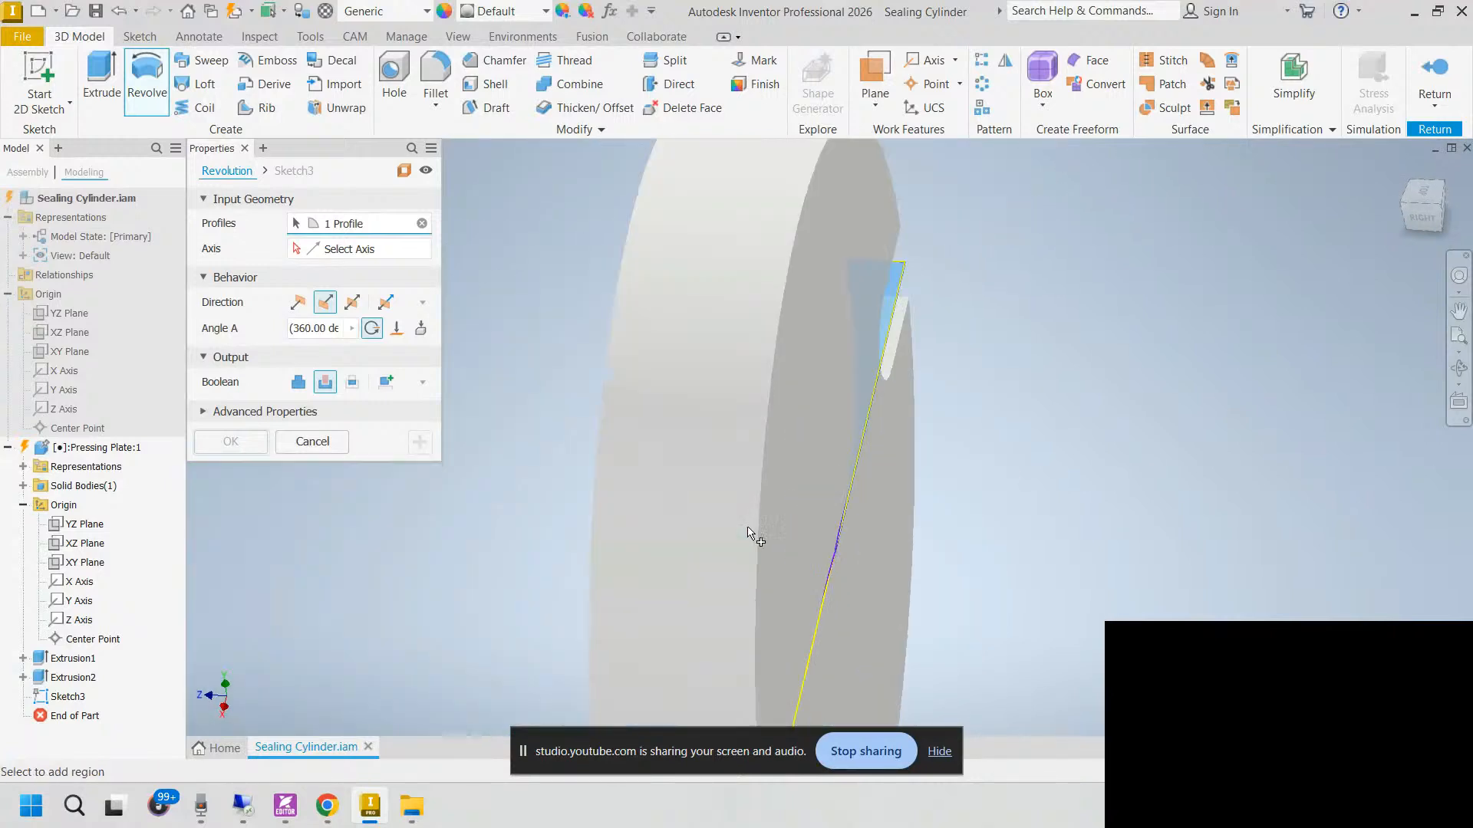
{"action": "middle_click_drag", "start_coordinate": [748, 531], "coordinate": [845, 473], "text": "shift"}
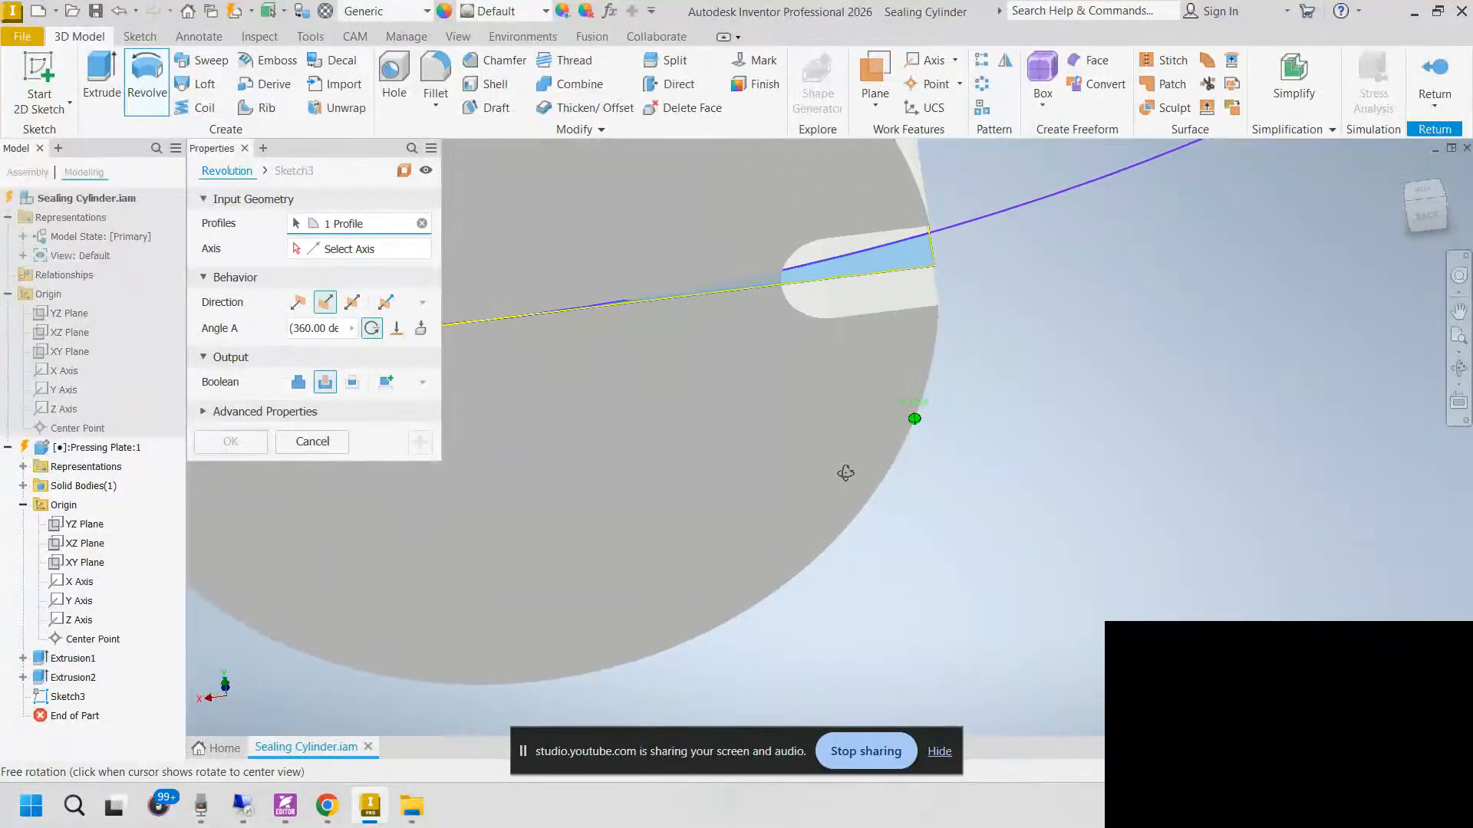
Step: Use the pressing plate's Z Axis as the revolution axis and complete the full 360-degree cut
{"action": "left_click", "coordinate": [353, 251]}
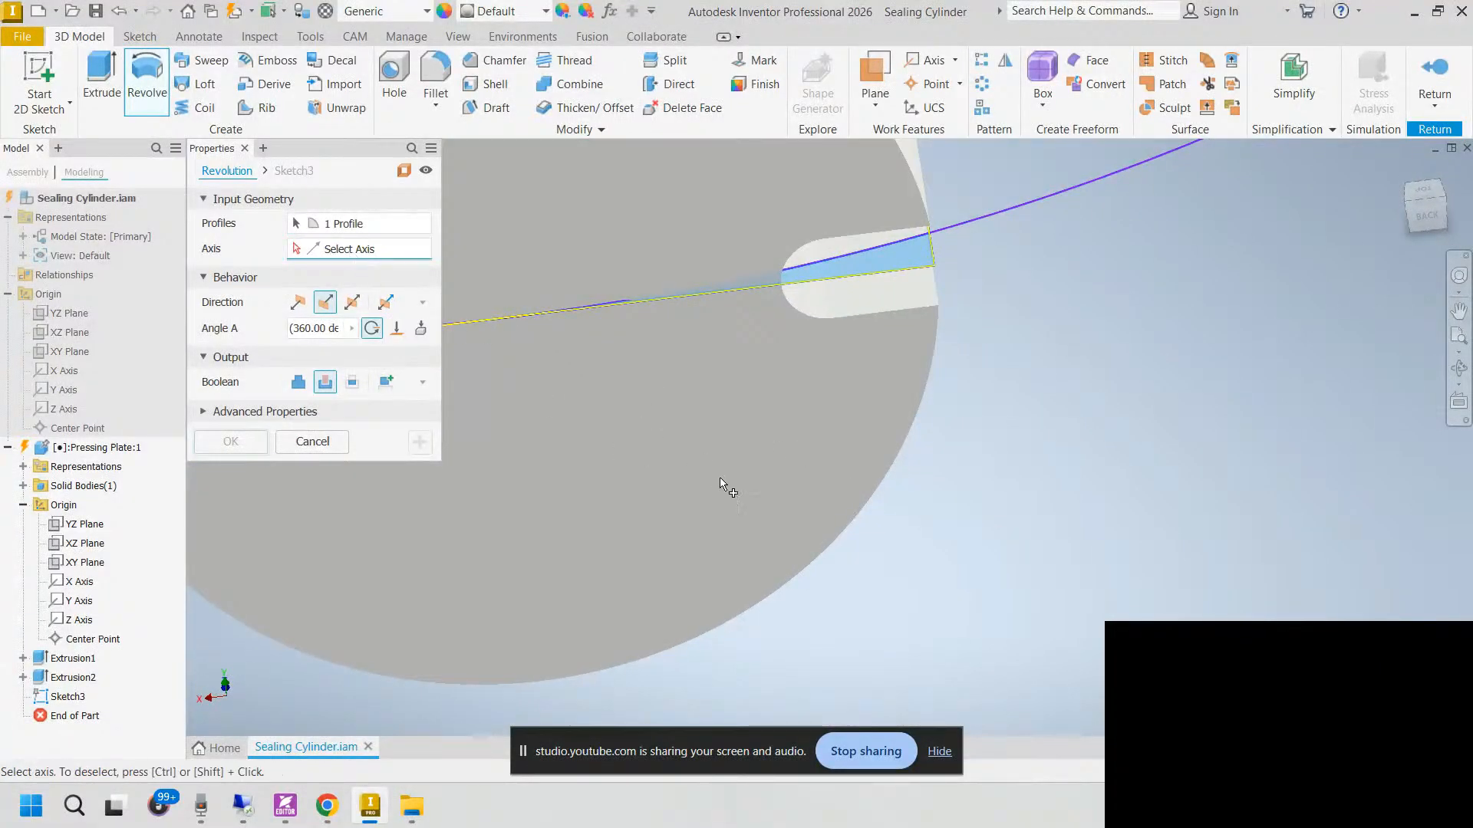
{"action": "middle_click_drag", "start_coordinate": [651, 473], "coordinate": [714, 493], "text": "shift"}
{"action": "middle_click_drag", "start_coordinate": [266, 657], "coordinate": [177, 706], "text": "shift"}
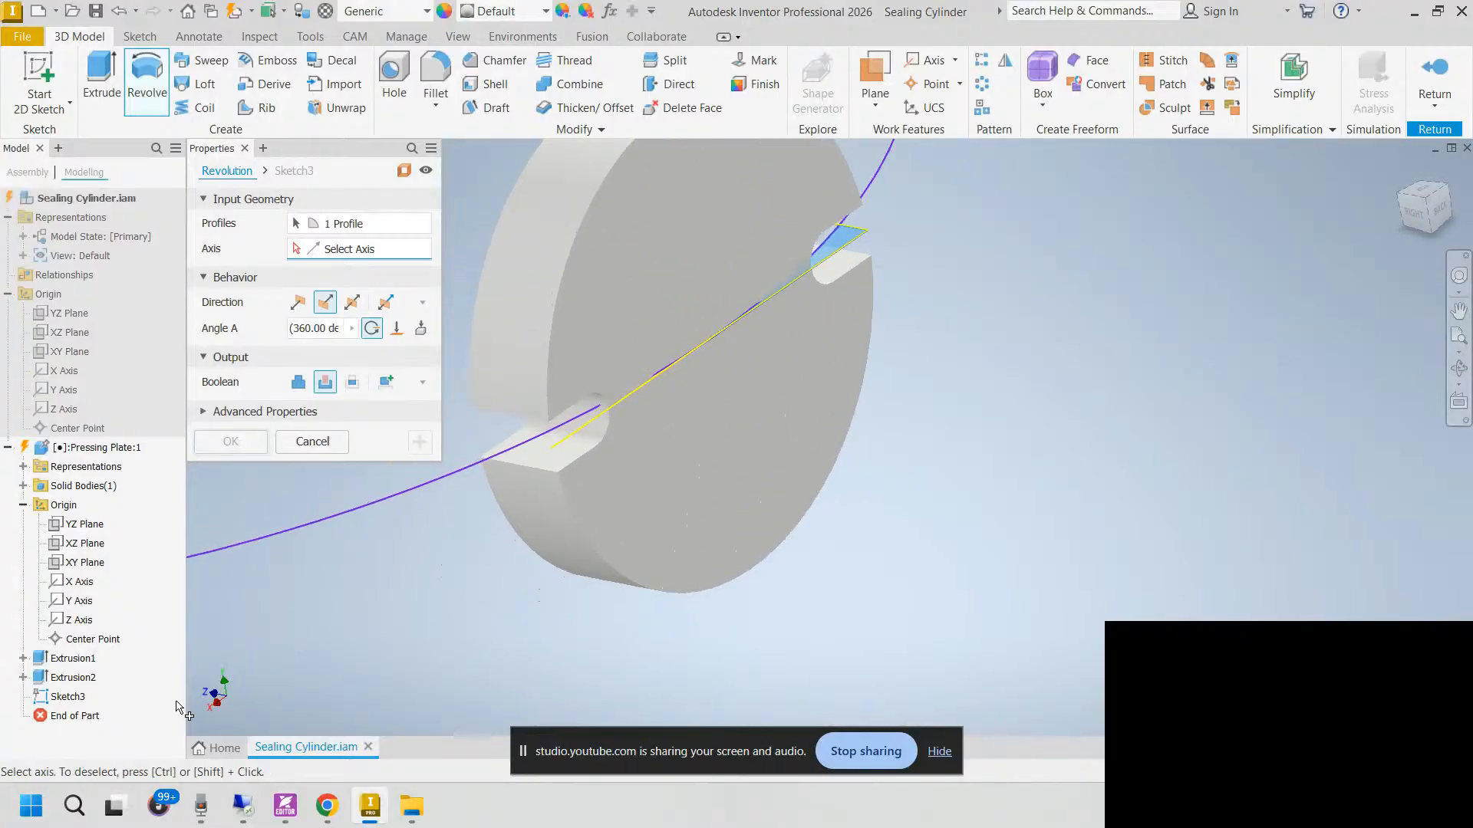
{"action": "left_click", "coordinate": [77, 619]}
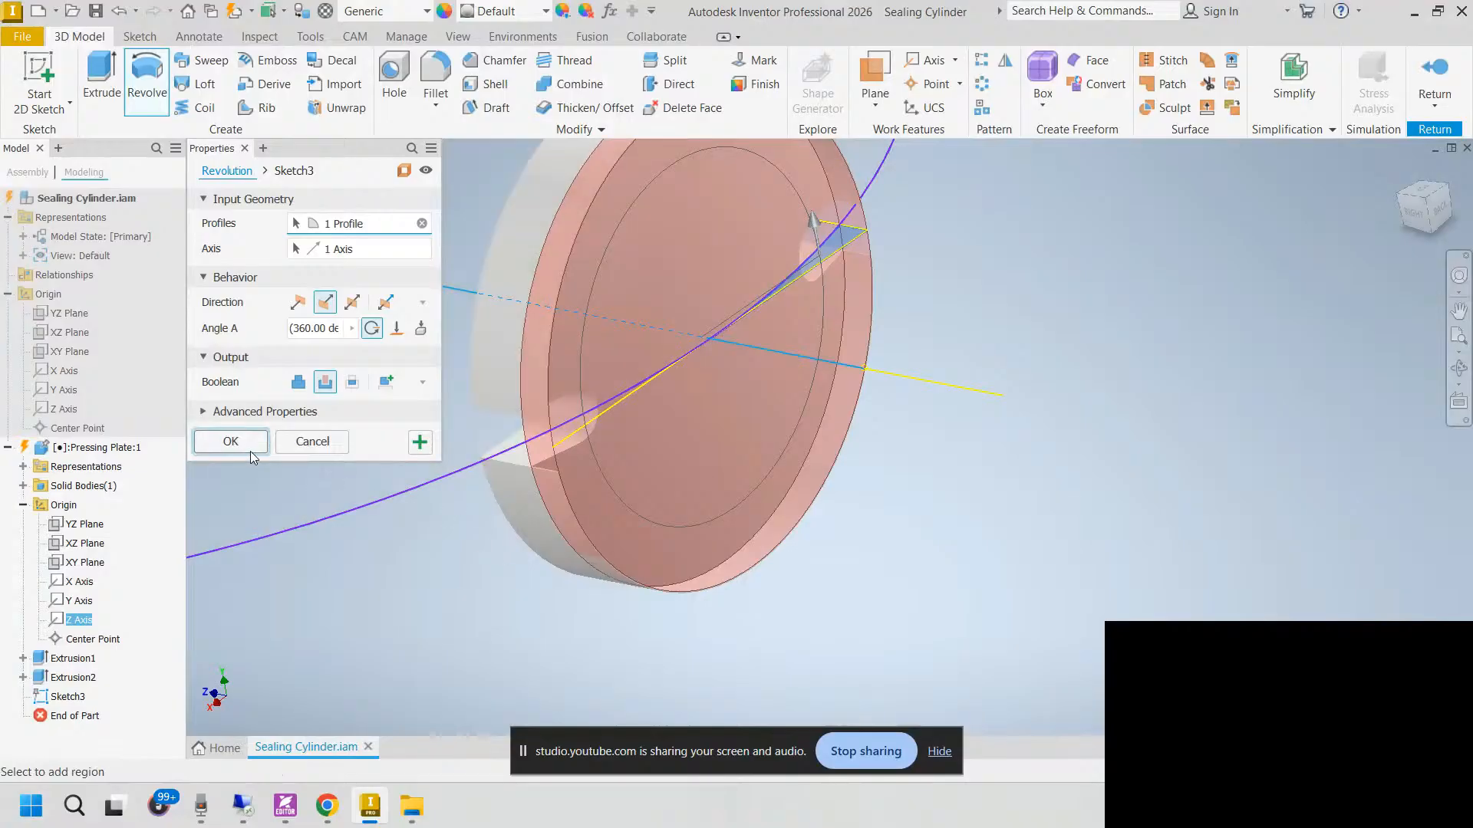
{"action": "left_click", "coordinate": [232, 442]}
{"action": "middle_click_drag", "start_coordinate": [472, 487], "coordinate": [575, 467], "text": "shift"}
Step: Reopen the revolved cut's Sketch3 for editing and slice the graphics at the sketch plane
{"action": "left_click", "coordinate": [23, 697]}
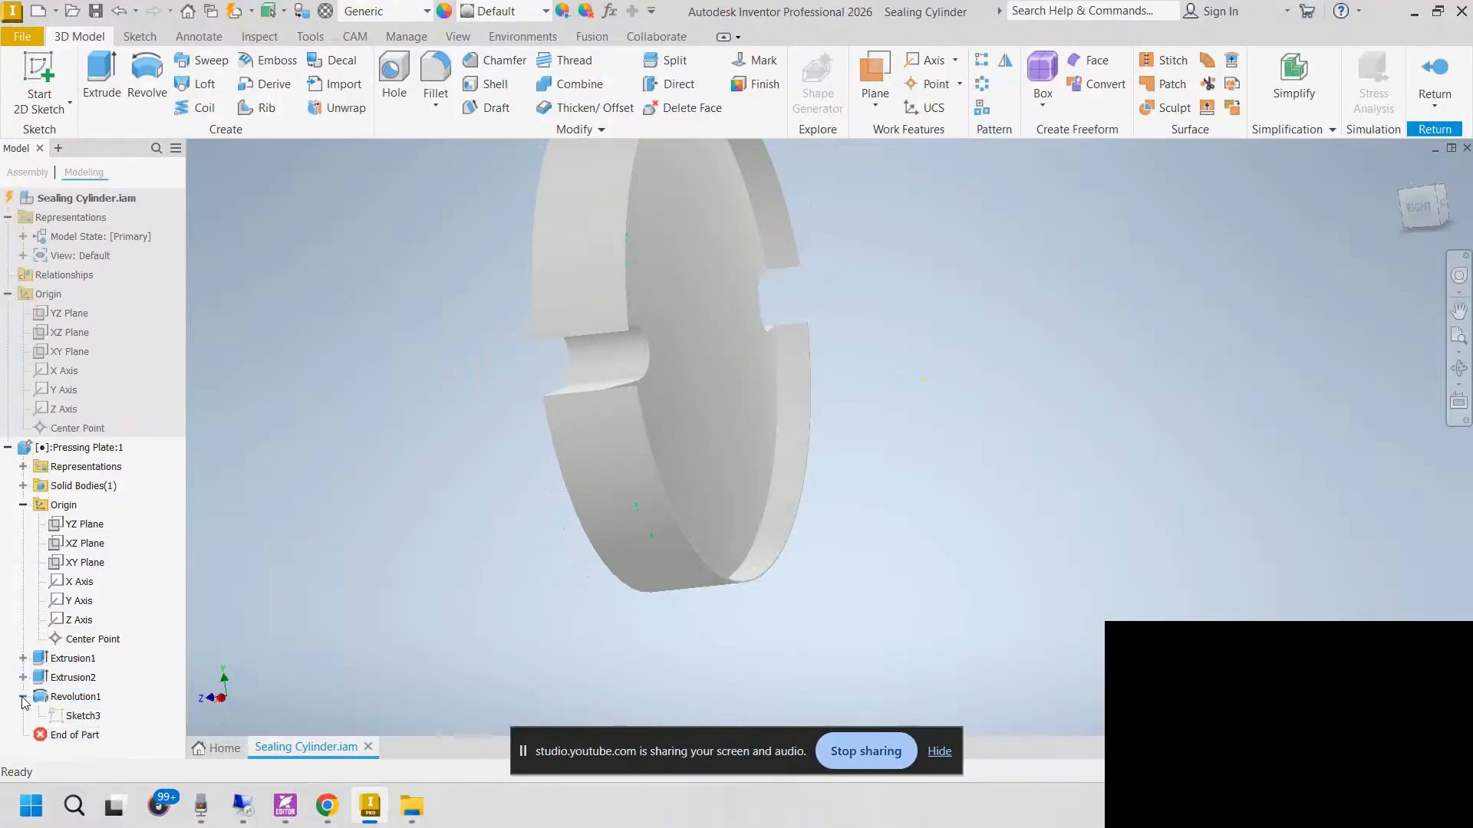
{"action": "double_click", "coordinate": [73, 717]}
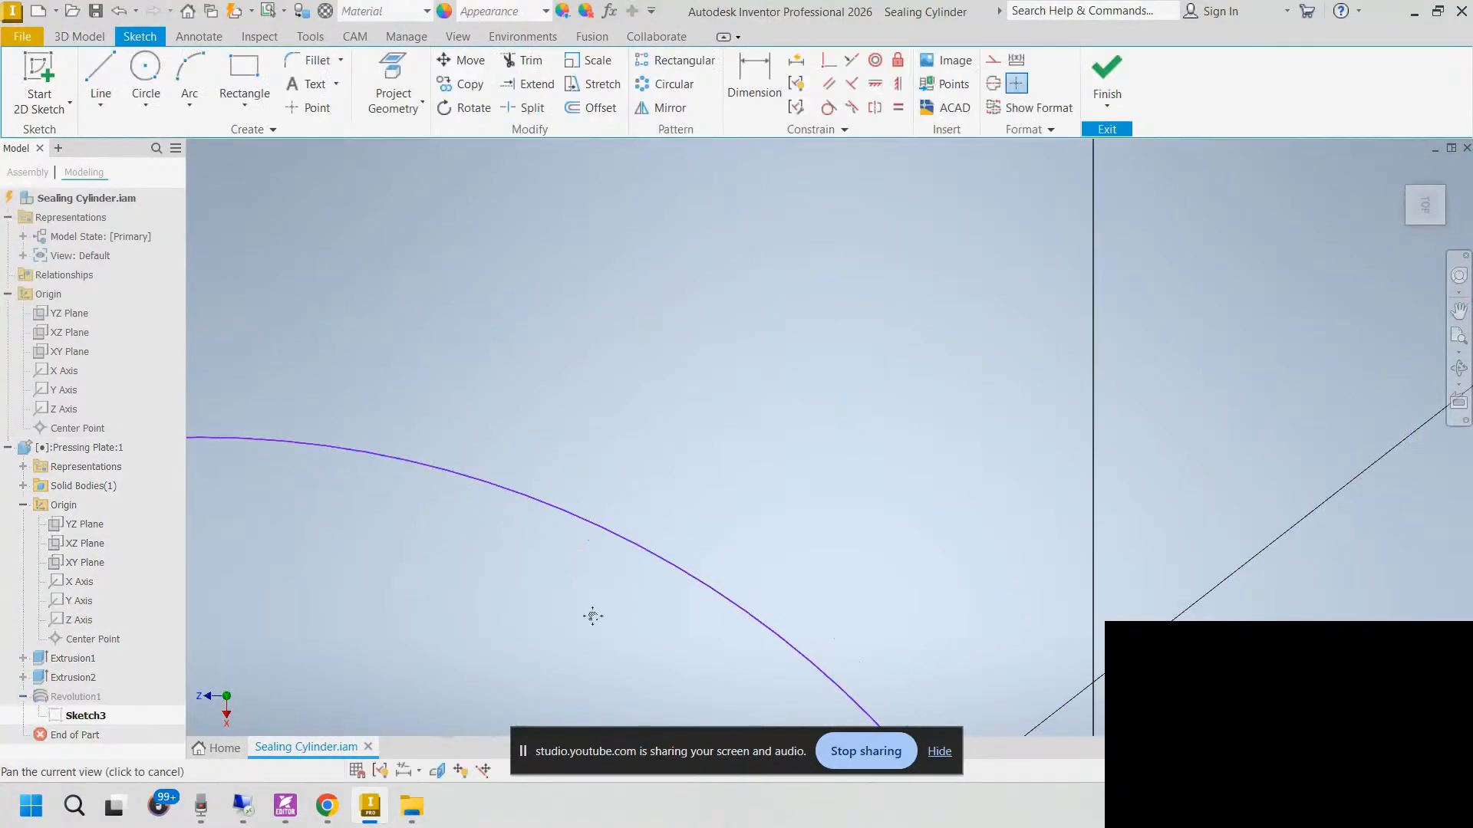
{"action": "right_click", "coordinate": [785, 443]}
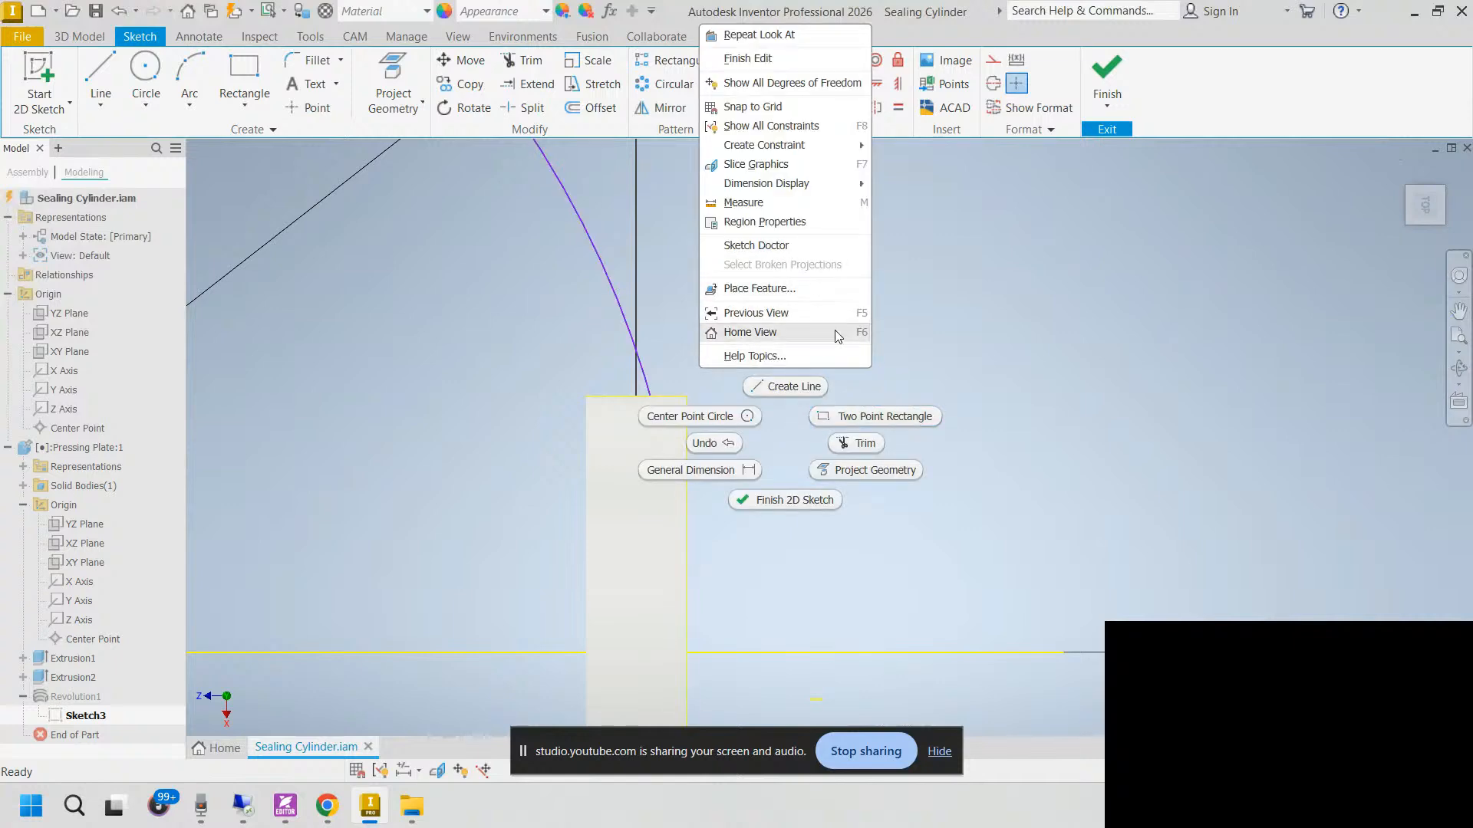
{"action": "left_click", "coordinate": [756, 164]}
{"action": "middle_click_drag", "start_coordinate": [722, 494], "coordinate": [754, 415]}
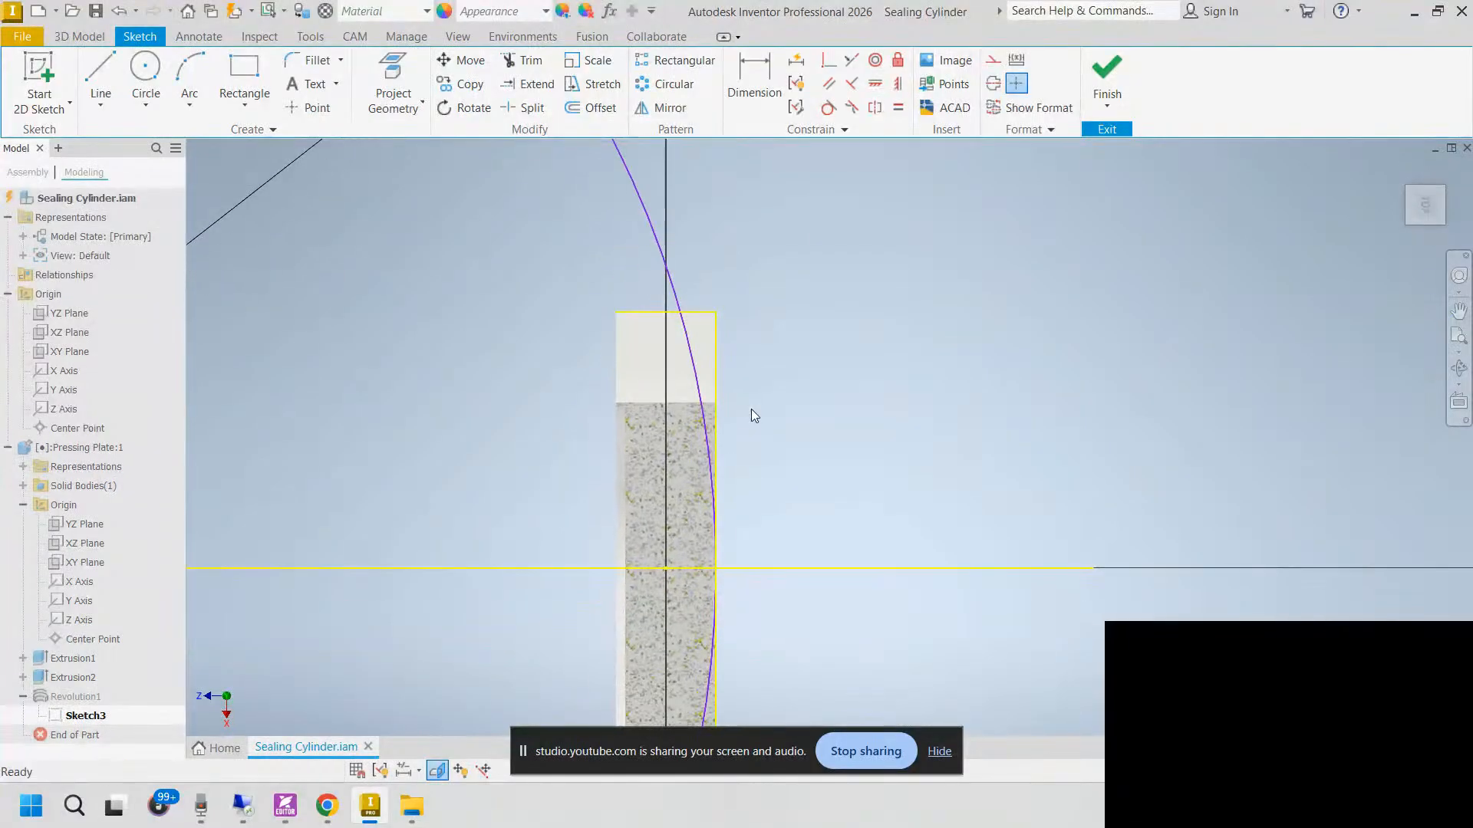
{"action": "mouse_move", "coordinate": [751, 491]}
{"action": "middle_mouse_down"}
{"action": "mouse_move", "coordinate": [729, 269]}
{"action": "mouse_move", "coordinate": [678, 429]}
{"action": "middle_mouse_up"}
{"action": "scroll", "coordinate": [666, 297], "scroll_direction": "down", "scroll_amount": 4}
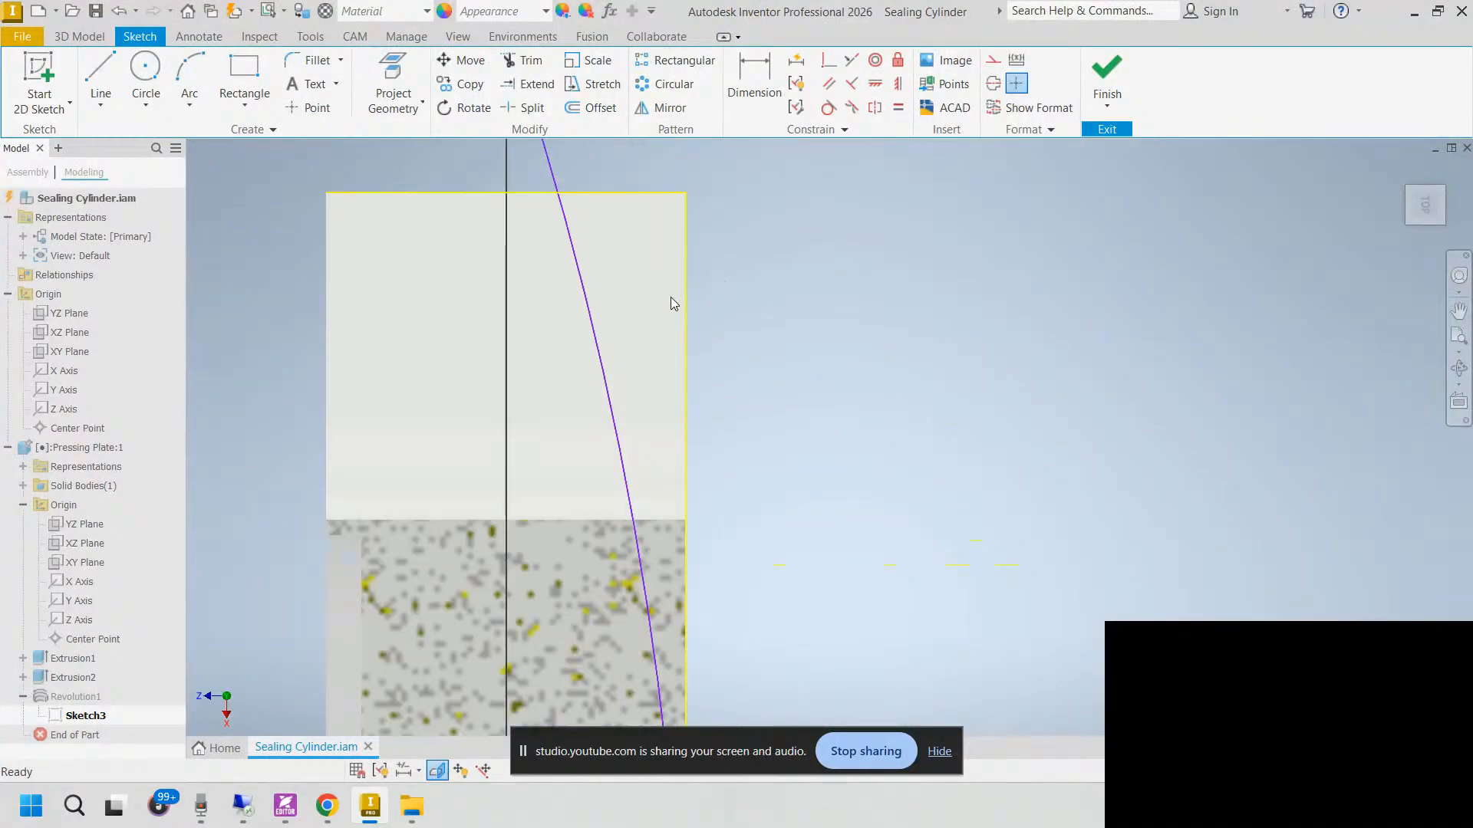
{"action": "middle_click_drag", "start_coordinate": [671, 302], "coordinate": [663, 450]}
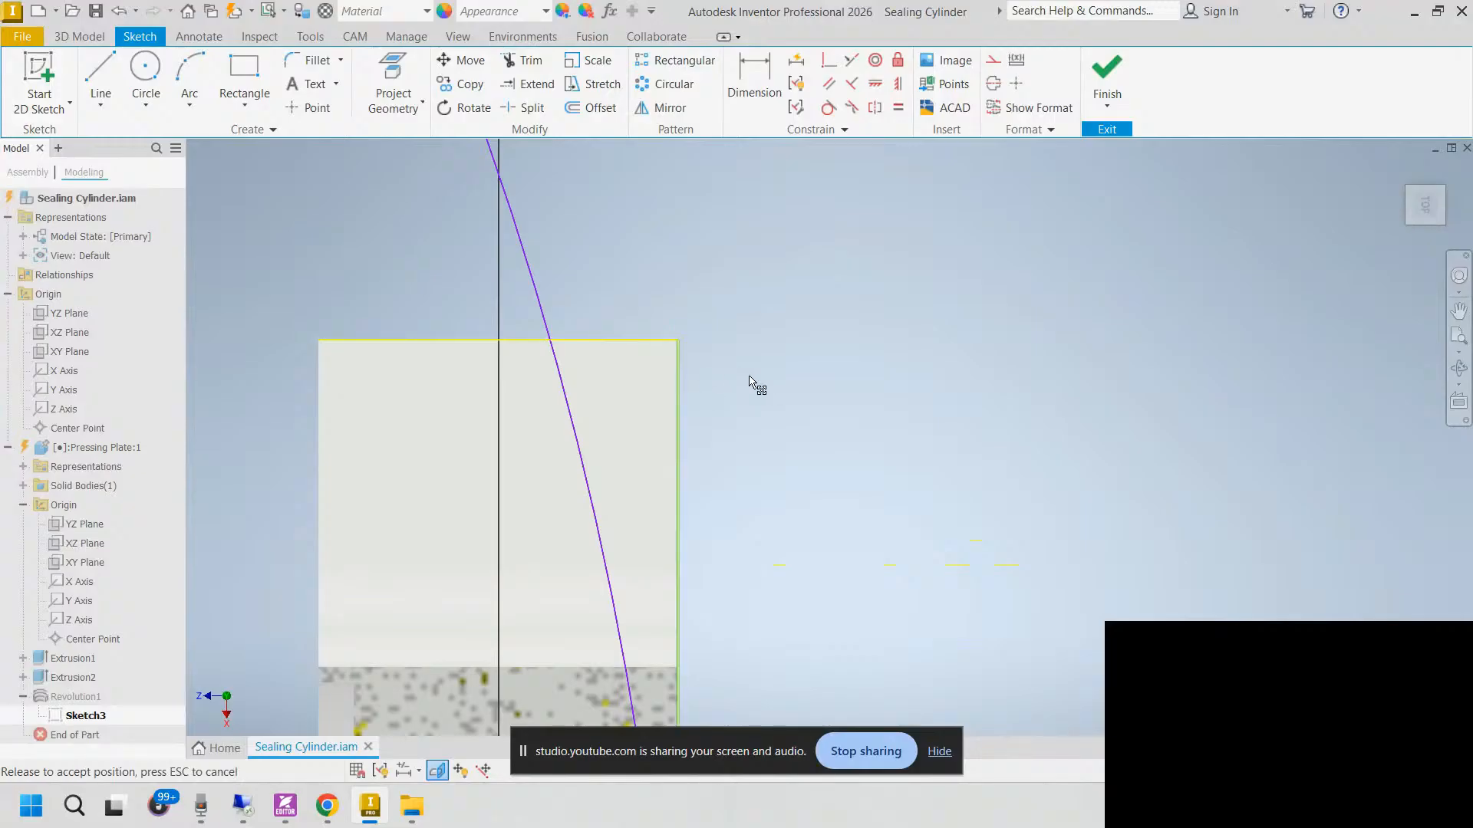
{"action": "scroll", "coordinate": [753, 394], "scroll_direction": "up", "scroll_amount": 4}
{"action": "middle_click_drag", "start_coordinate": [758, 521], "coordinate": [766, 261]}
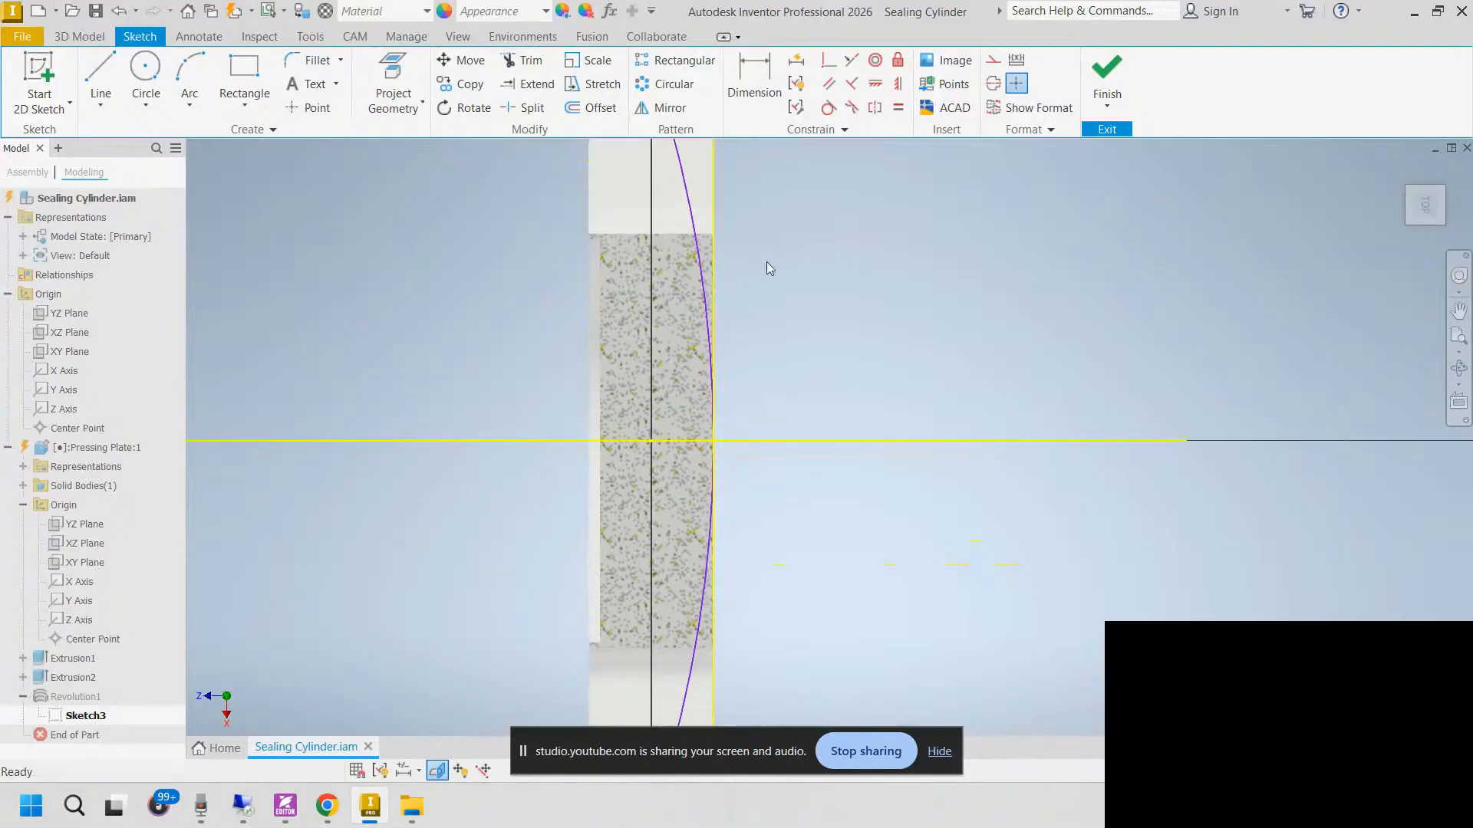
Step: Project the plate's remaining short end edge into the sketch and return to the top view
{"action": "middle_click_drag", "start_coordinate": [767, 471], "coordinate": [665, 453], "text": "shift"}
{"action": "left_click_drag", "start_coordinate": [667, 442], "coordinate": [599, 460]}
{"action": "left_click", "coordinate": [393, 77]}
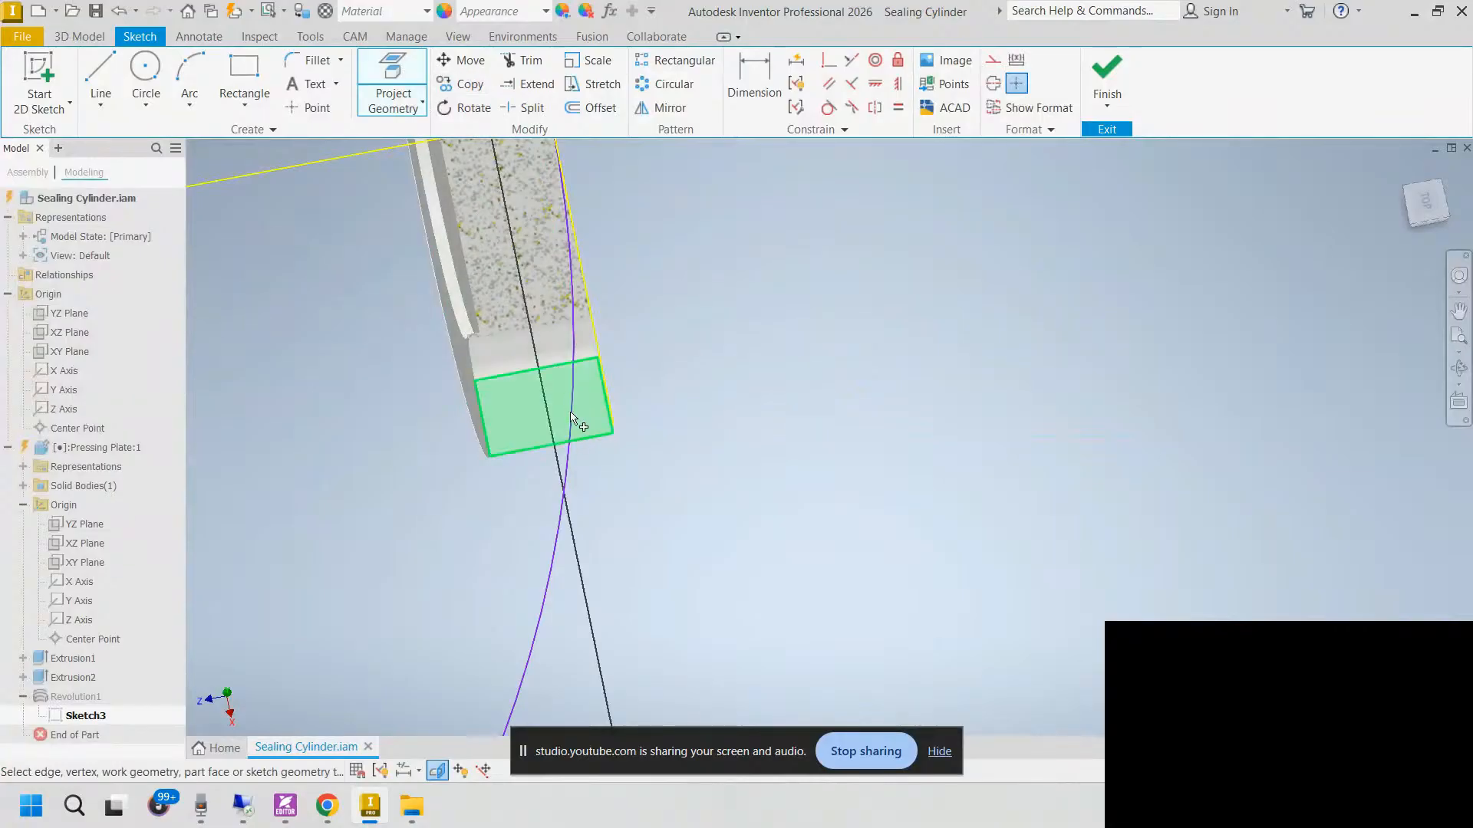
{"action": "left_click", "coordinate": [606, 445]}
{"action": "scroll", "coordinate": [658, 446], "scroll_direction": "down", "scroll_amount": 3}
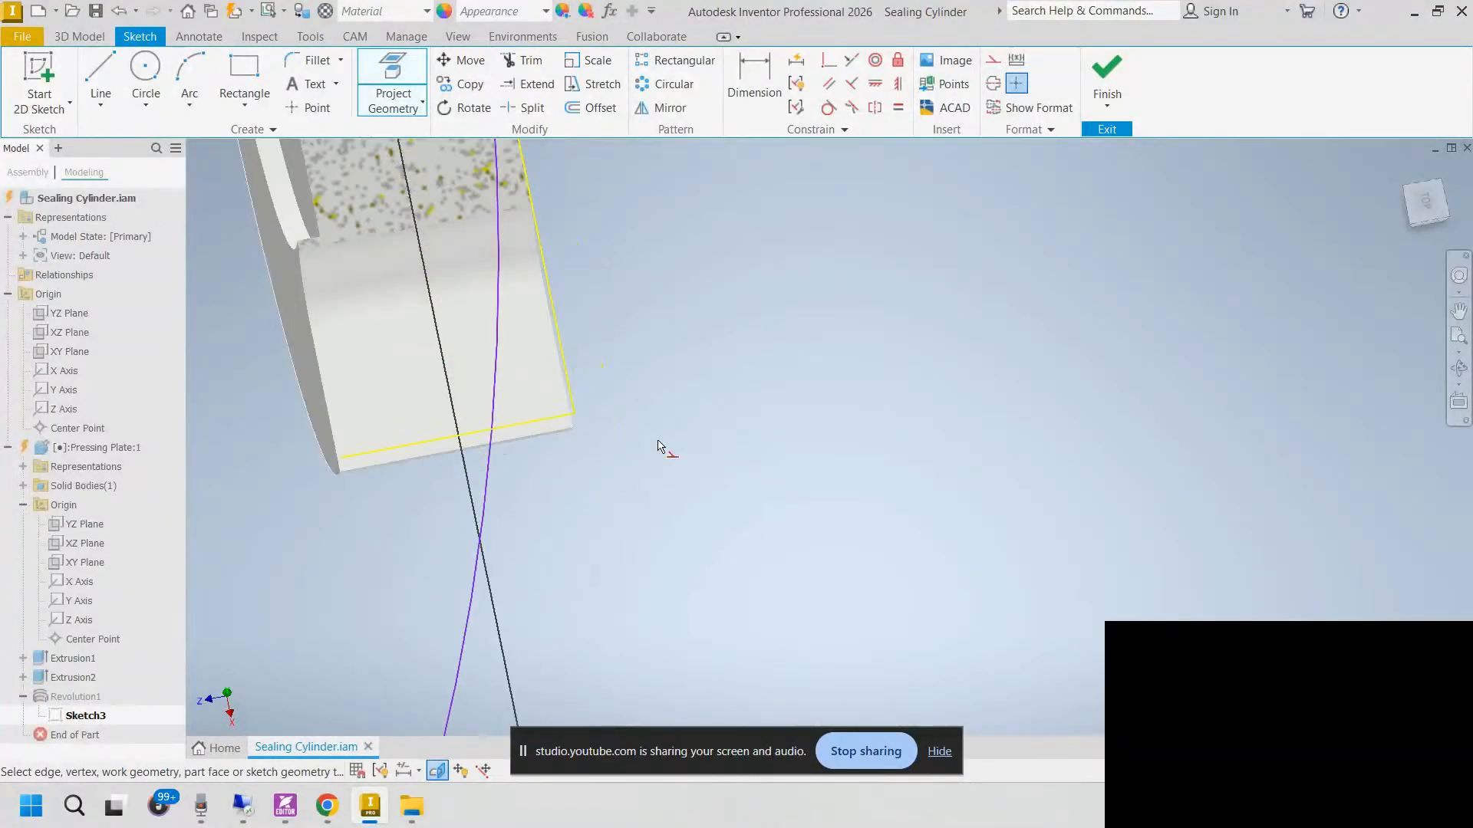
{"action": "middle_click_drag", "start_coordinate": [660, 446], "coordinate": [638, 447], "text": "shift"}
{"action": "left_click", "coordinate": [1436, 208]}
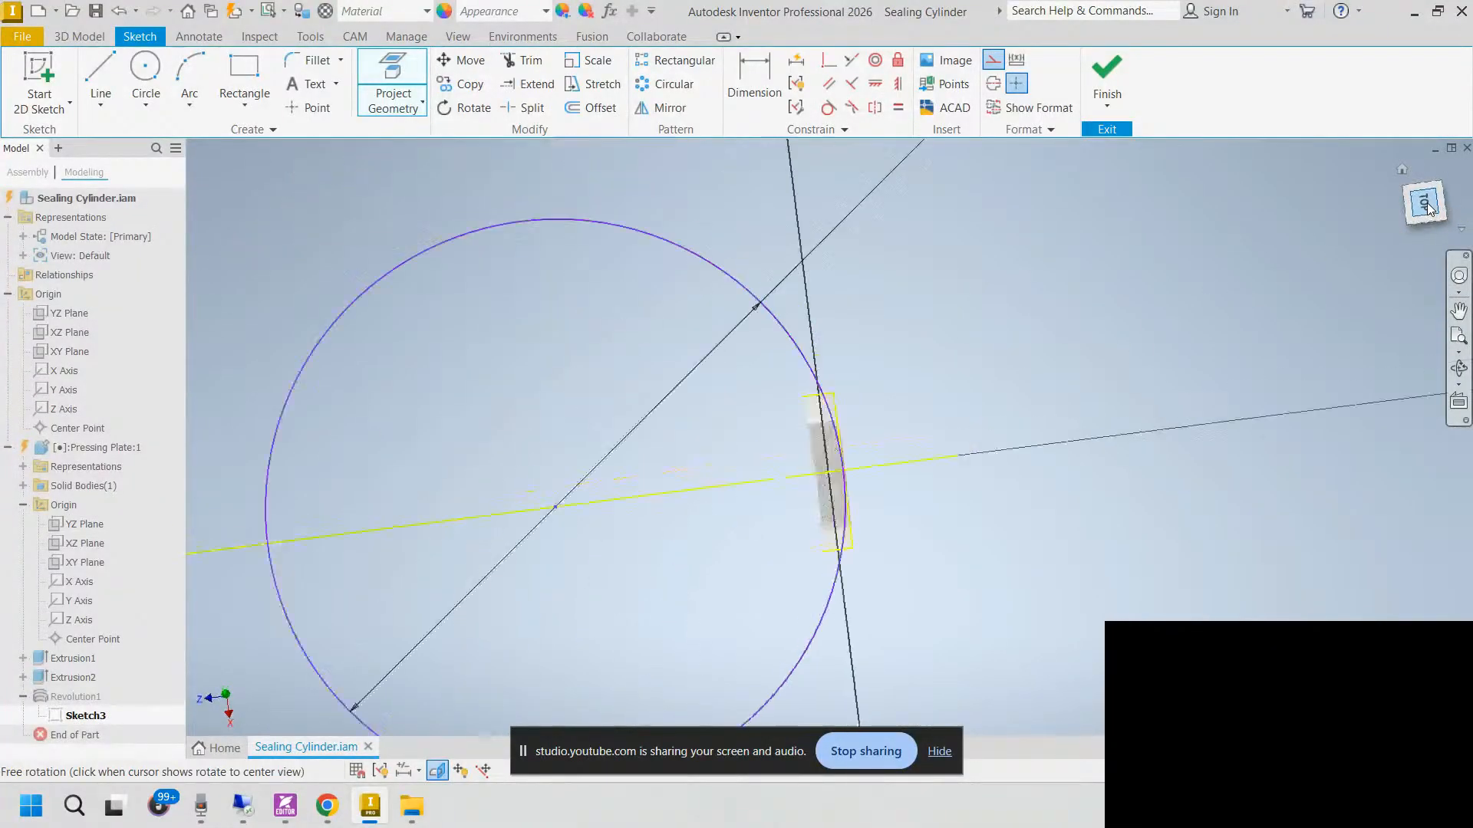
{"action": "scroll", "coordinate": [955, 513], "scroll_direction": "down", "scroll_amount": 3}
{"action": "middle_click_drag", "start_coordinate": [784, 543], "coordinate": [778, 438]}
{"action": "scroll", "coordinate": [743, 405], "scroll_direction": "down", "scroll_amount": 6}
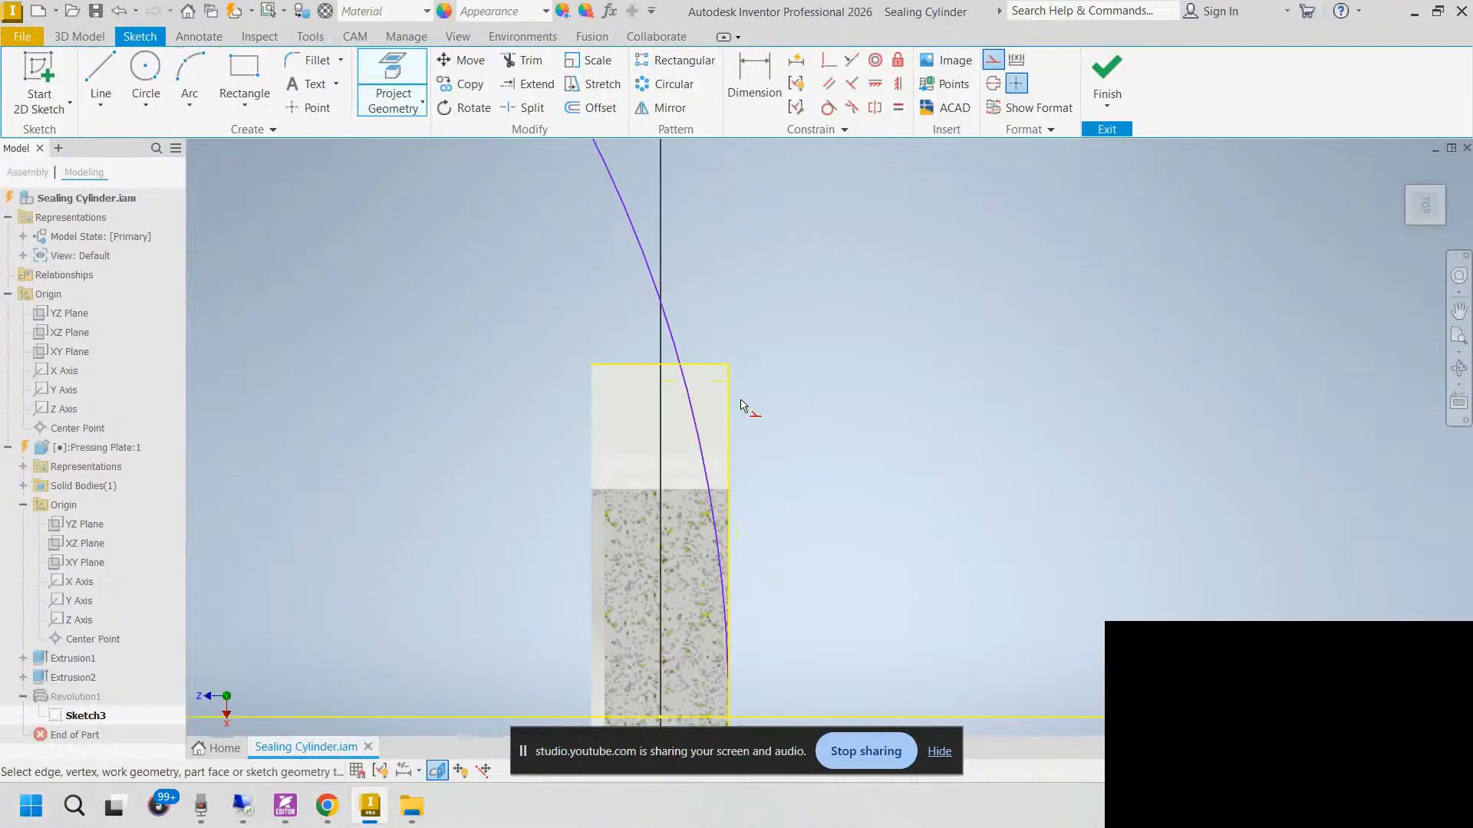
{"action": "scroll", "coordinate": [733, 415], "scroll_direction": "up", "scroll_amount": 5}
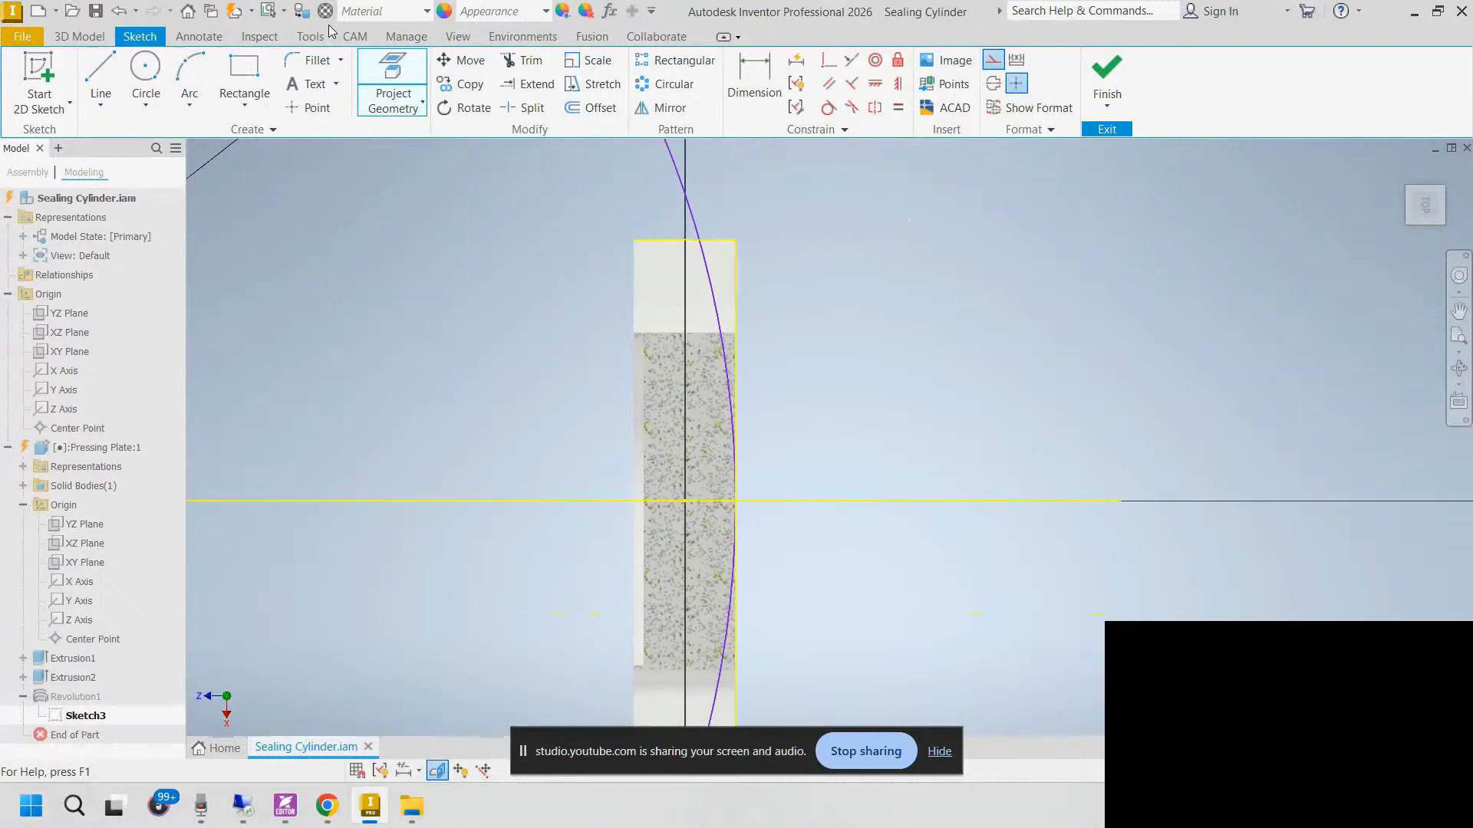
Step: Measure the distances from the horizontal centre line to the two short end edges of the plate's profile
{"action": "left_click", "coordinate": [259, 36]}
{"action": "left_click", "coordinate": [28, 76]}
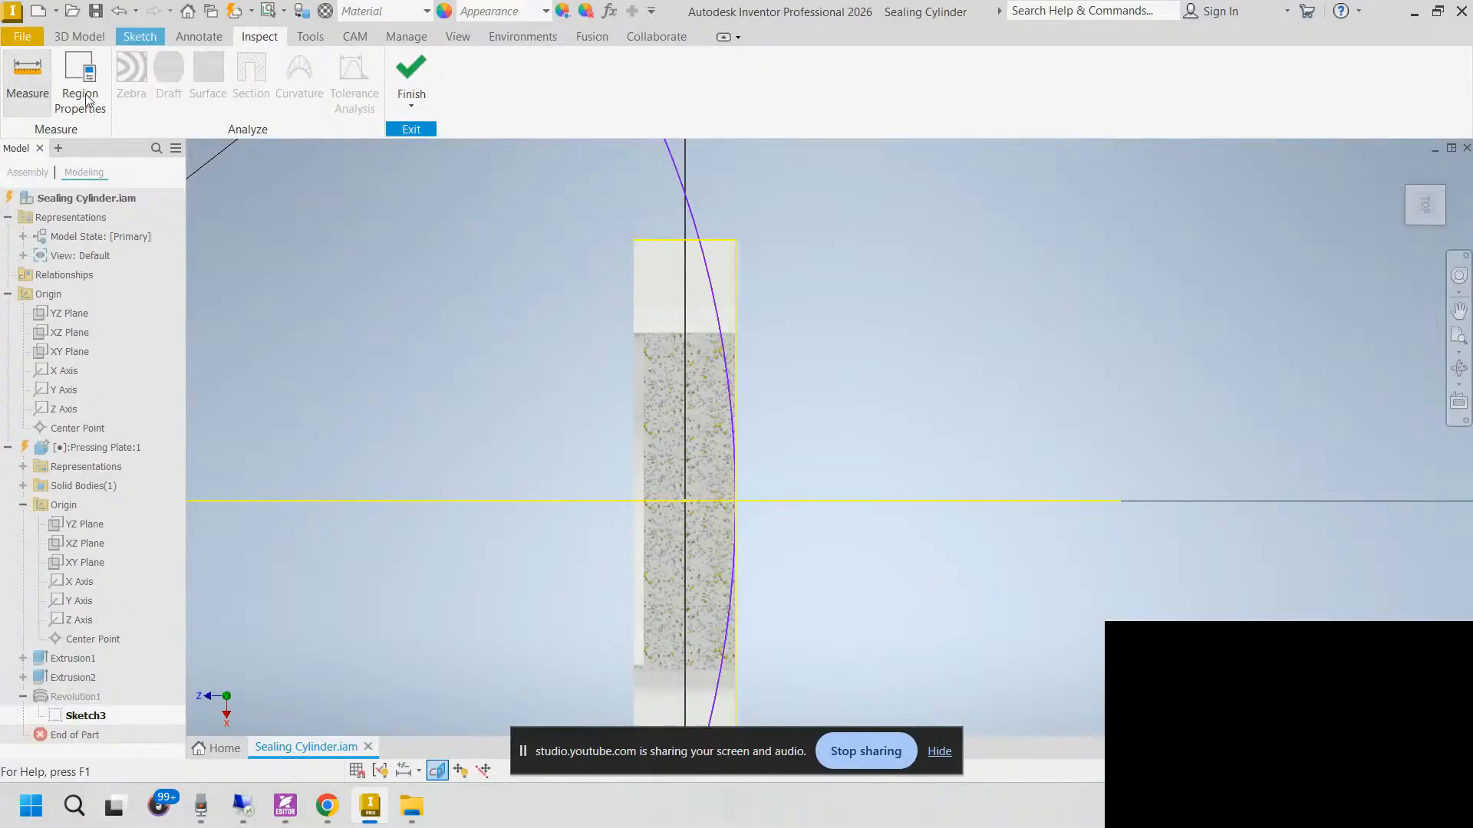
{"action": "left_click", "coordinate": [682, 244]}
{"action": "left_click", "coordinate": [775, 500]}
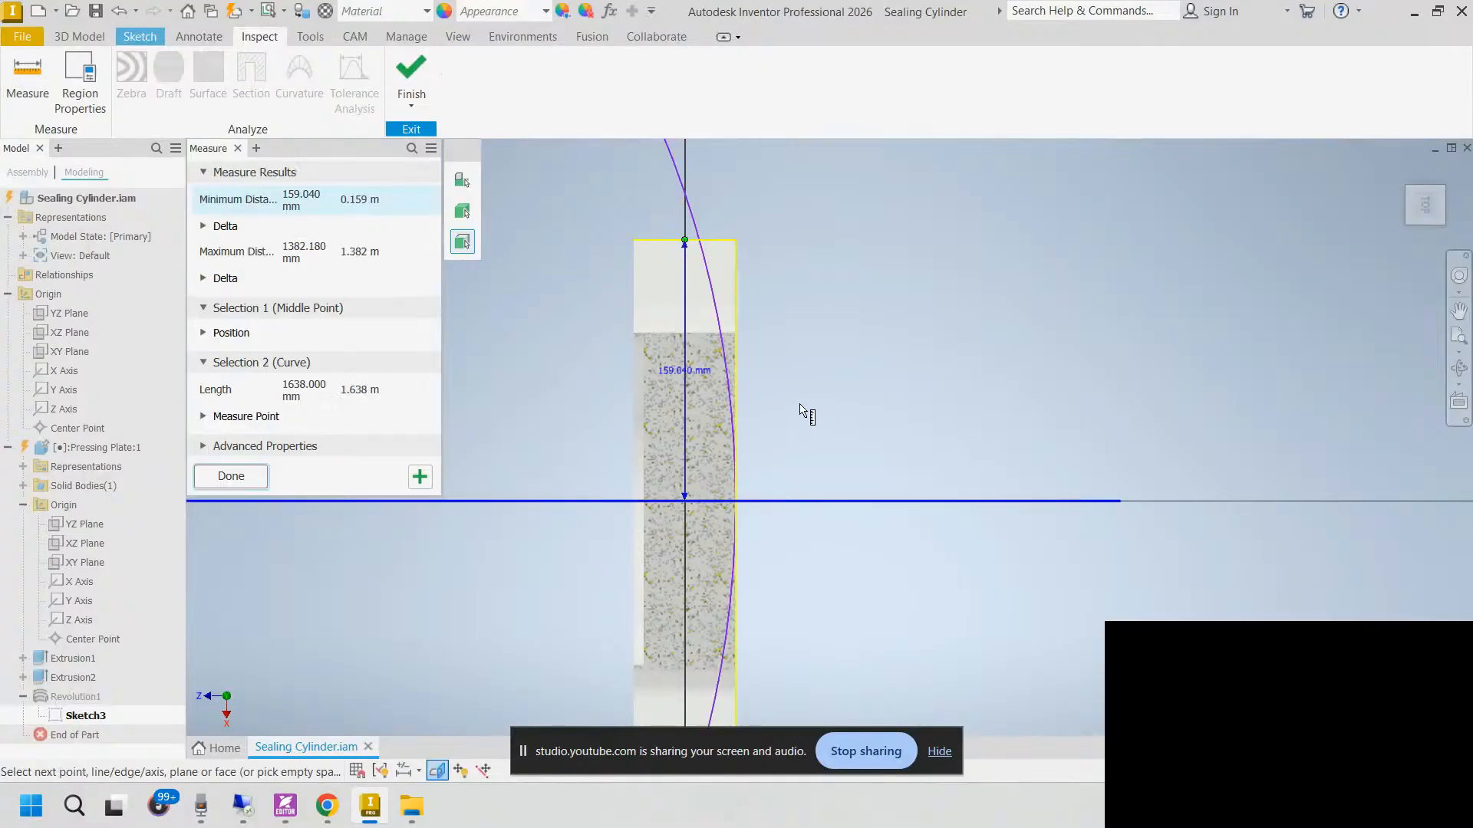
{"action": "middle_click_drag", "start_coordinate": [783, 435], "coordinate": [882, 368]}
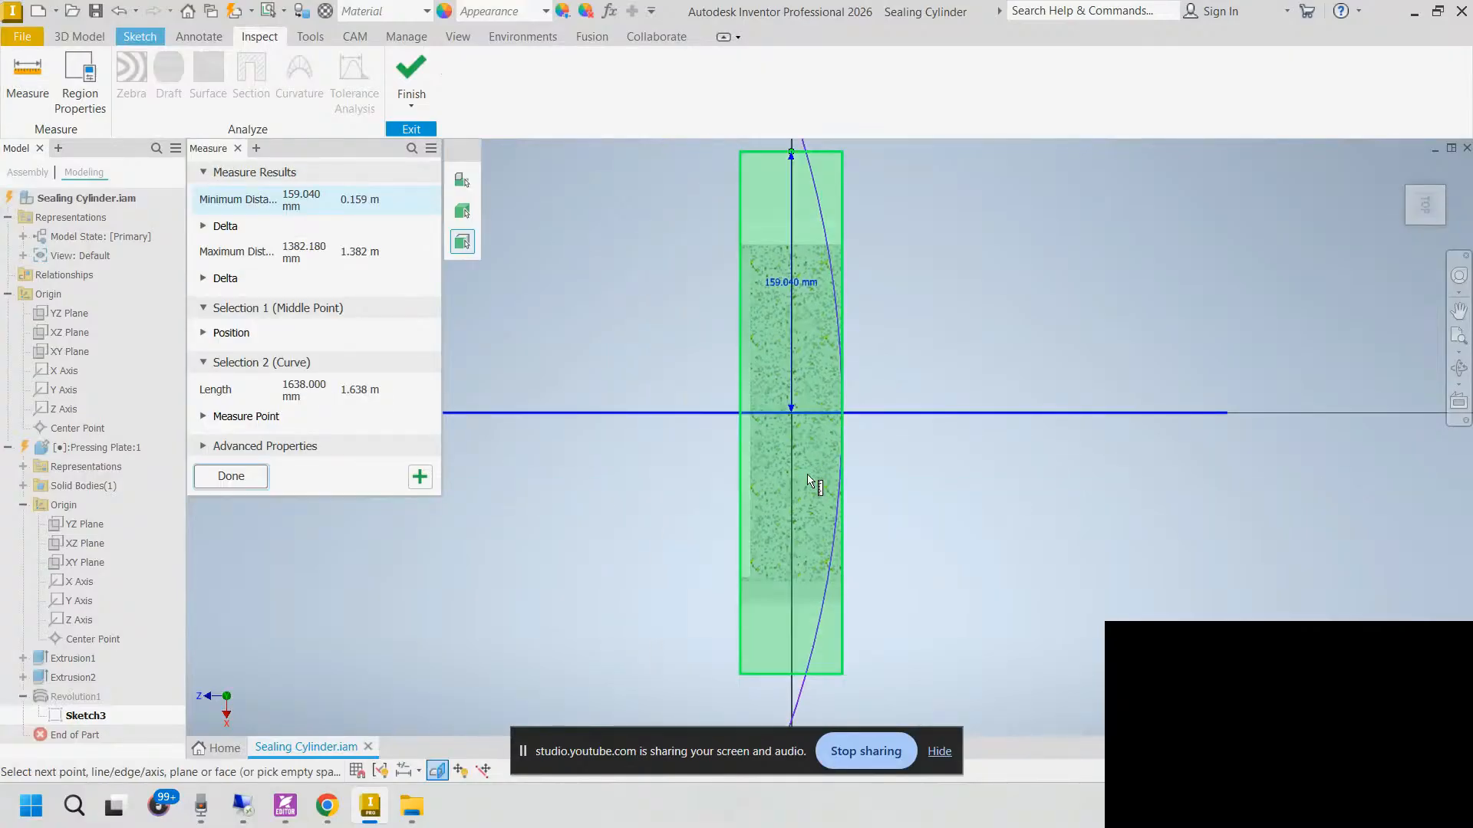
{"action": "scroll", "coordinate": [777, 281], "scroll_direction": "up", "scroll_amount": 5}
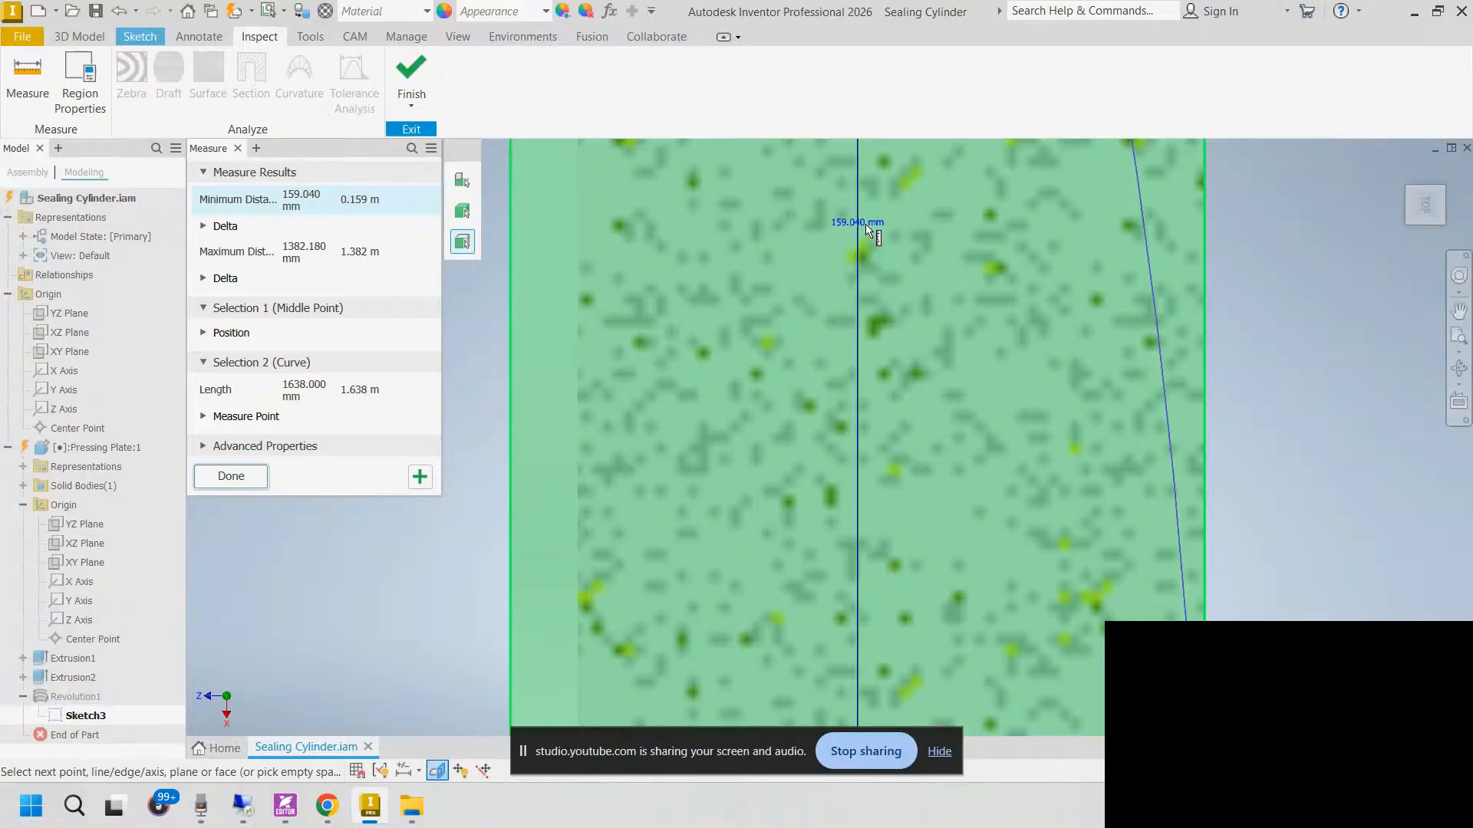
{"action": "scroll", "coordinate": [867, 229], "scroll_direction": "down", "scroll_amount": 6}
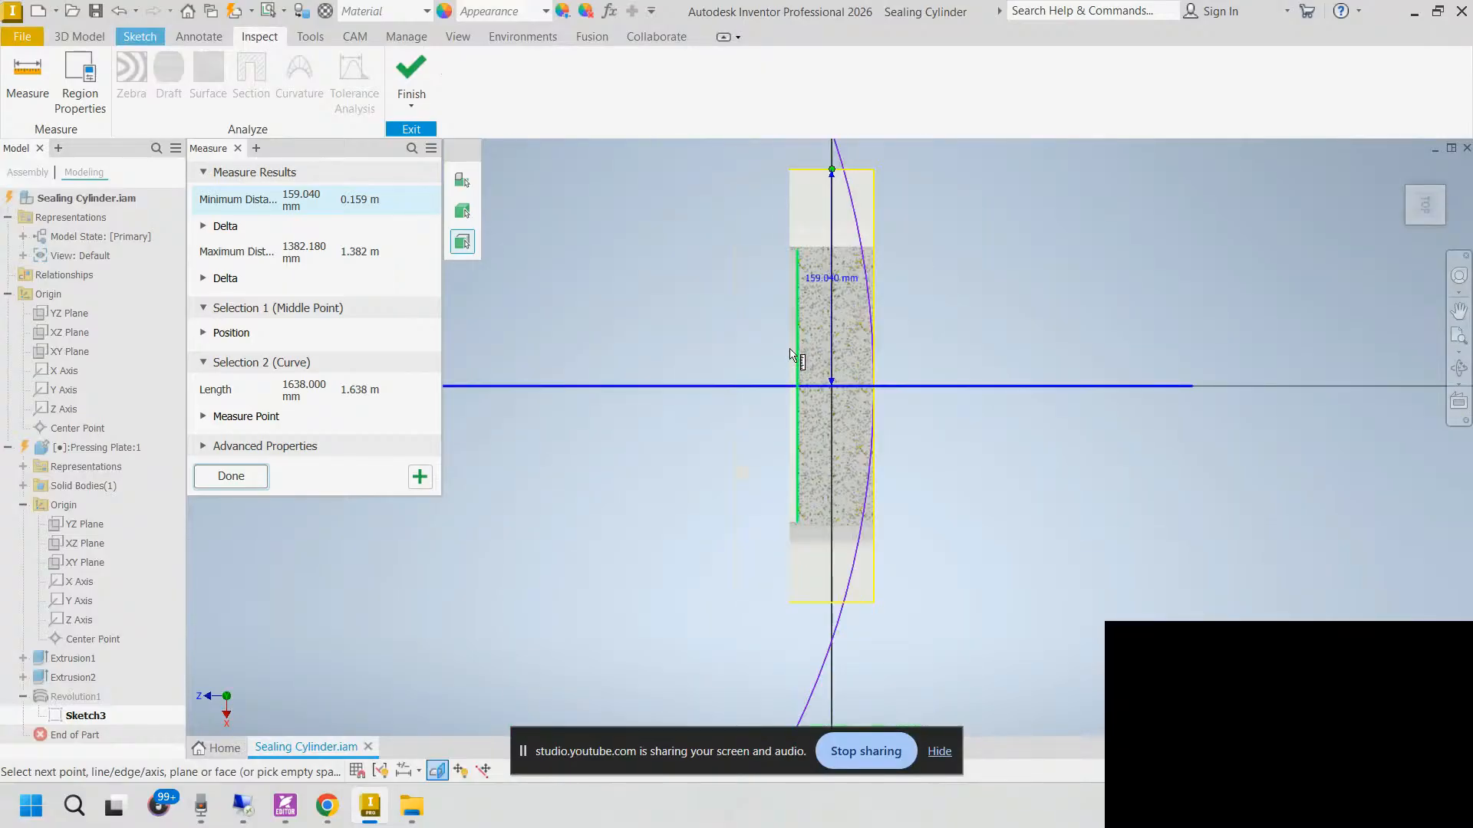
{"action": "left_click", "coordinate": [855, 602]}
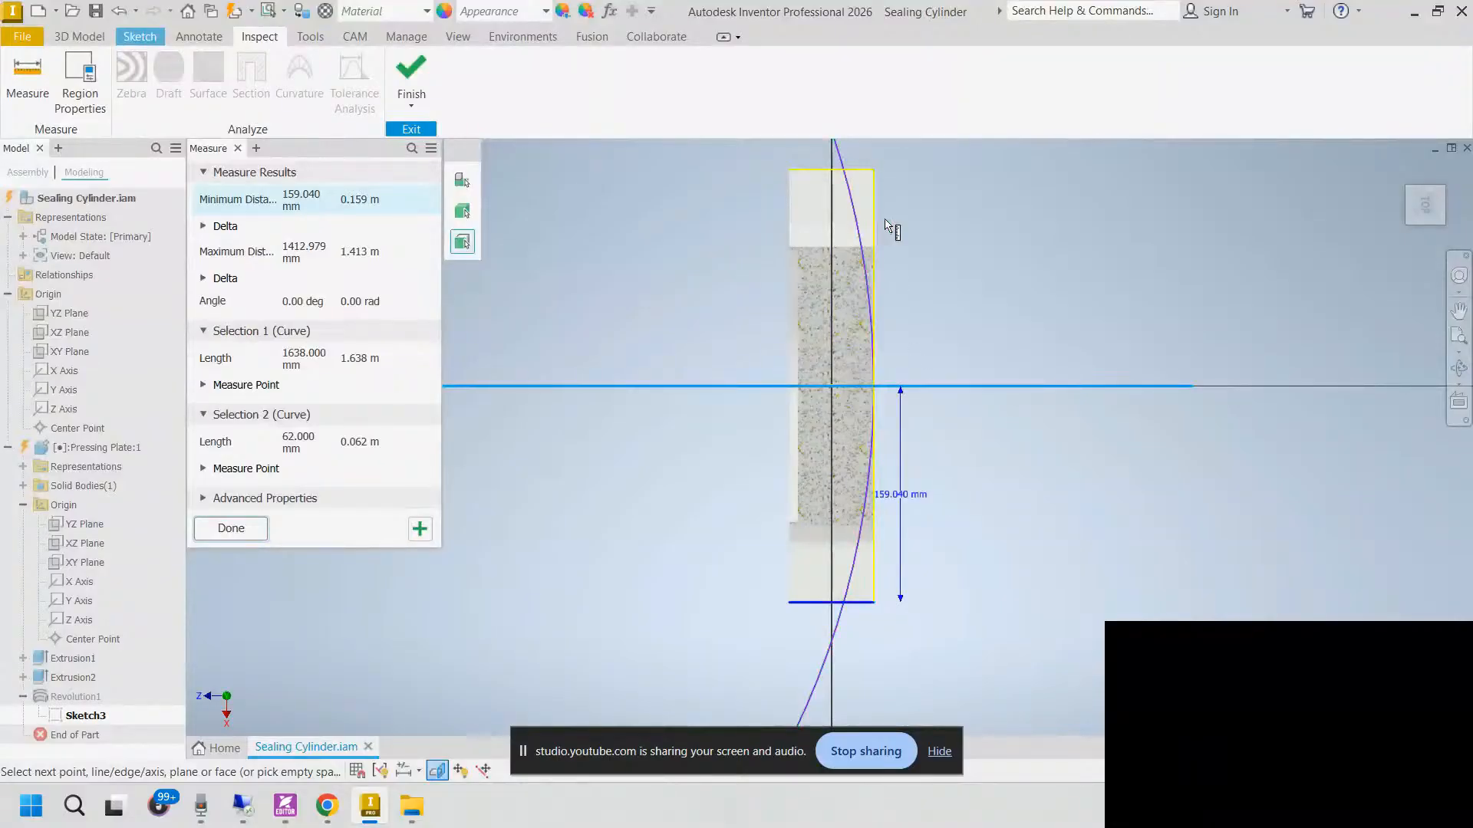
{"action": "scroll", "coordinate": [858, 278], "scroll_direction": "down", "scroll_amount": 5}
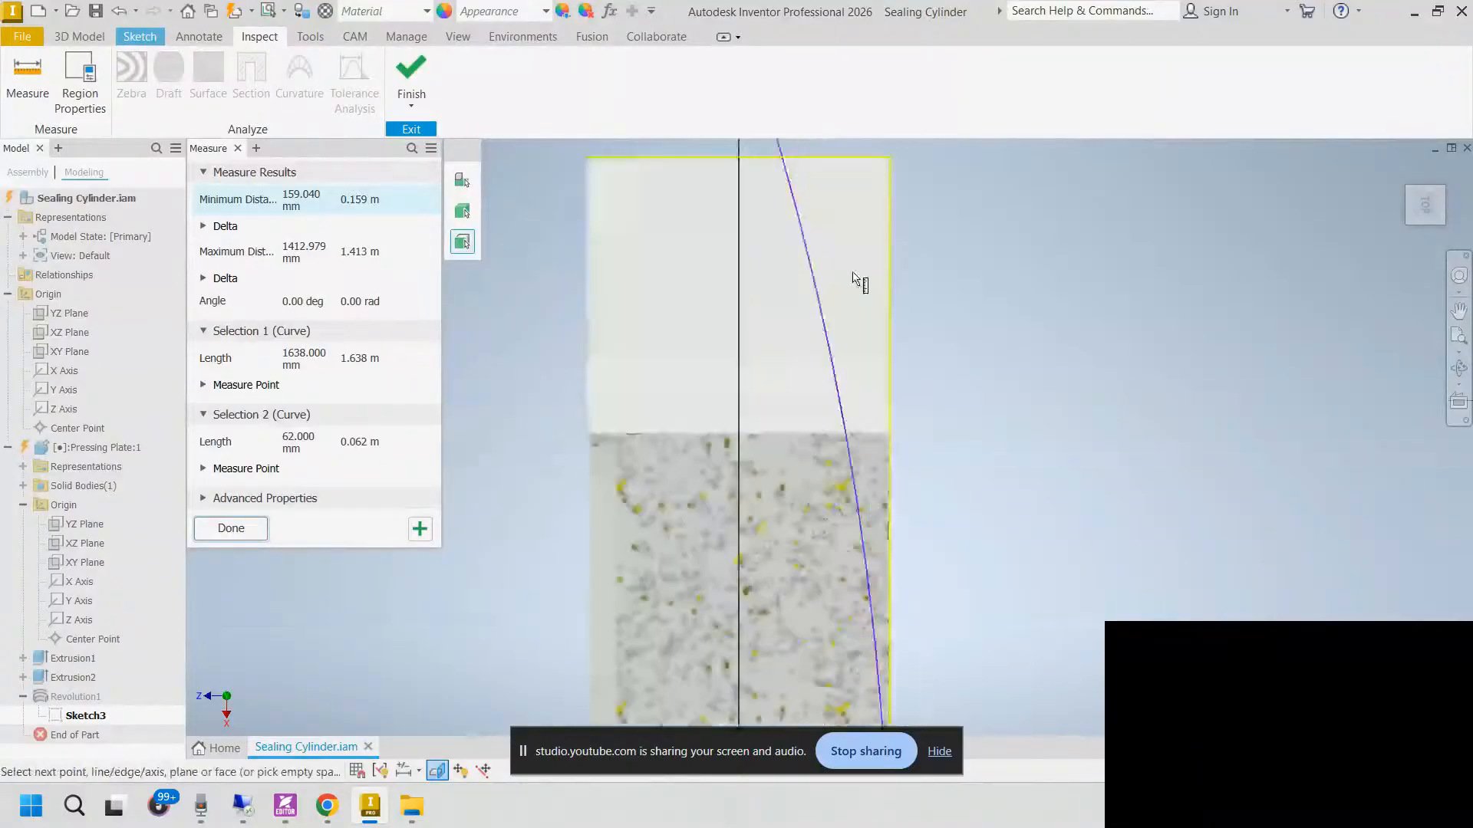
Step: Finish the sketch and measure the two closely spaced circular rim edges on the cut side of the pressing plate
{"action": "left_click", "coordinate": [418, 76]}
{"action": "mouse_move", "coordinate": [723, 326]}
{"action": "middle_mouse_down", "text": "shift"}
{"action": "mouse_move", "coordinate": [660, 348]}
{"action": "mouse_move", "coordinate": [607, 402]}
{"action": "mouse_move", "coordinate": [608, 365]}
{"action": "mouse_move", "coordinate": [635, 338]}
{"action": "mouse_move", "coordinate": [730, 319]}
{"action": "mouse_move", "coordinate": [865, 323]}
{"action": "mouse_move", "coordinate": [744, 326]}
{"action": "mouse_move", "coordinate": [437, 407]}
{"action": "mouse_move", "coordinate": [550, 371]}
{"action": "mouse_move", "coordinate": [530, 352]}
{"action": "mouse_move", "coordinate": [507, 358]}
{"action": "middle_mouse_up", "text": "shift"}
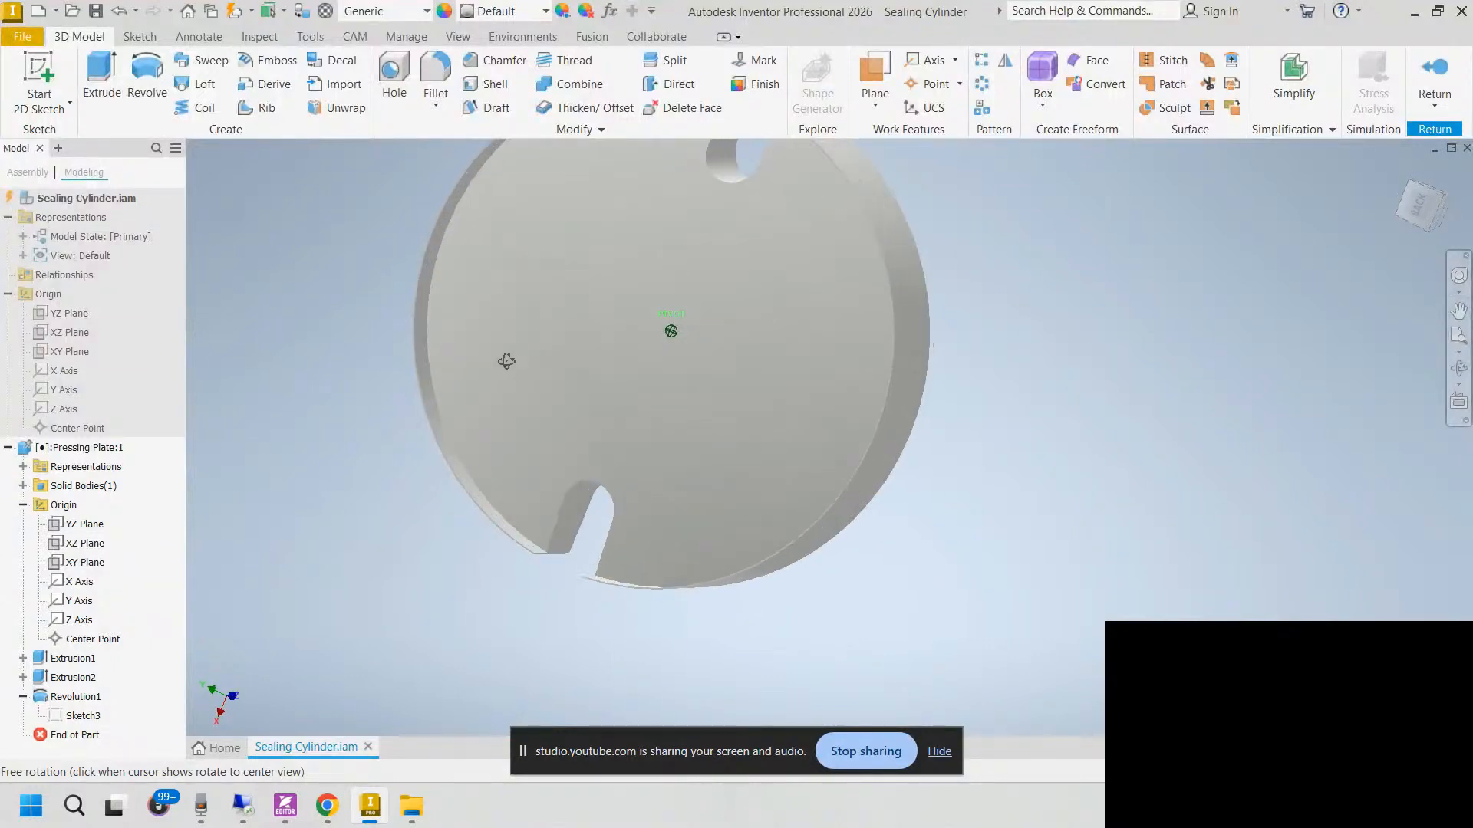
{"action": "left_click", "coordinate": [259, 36]}
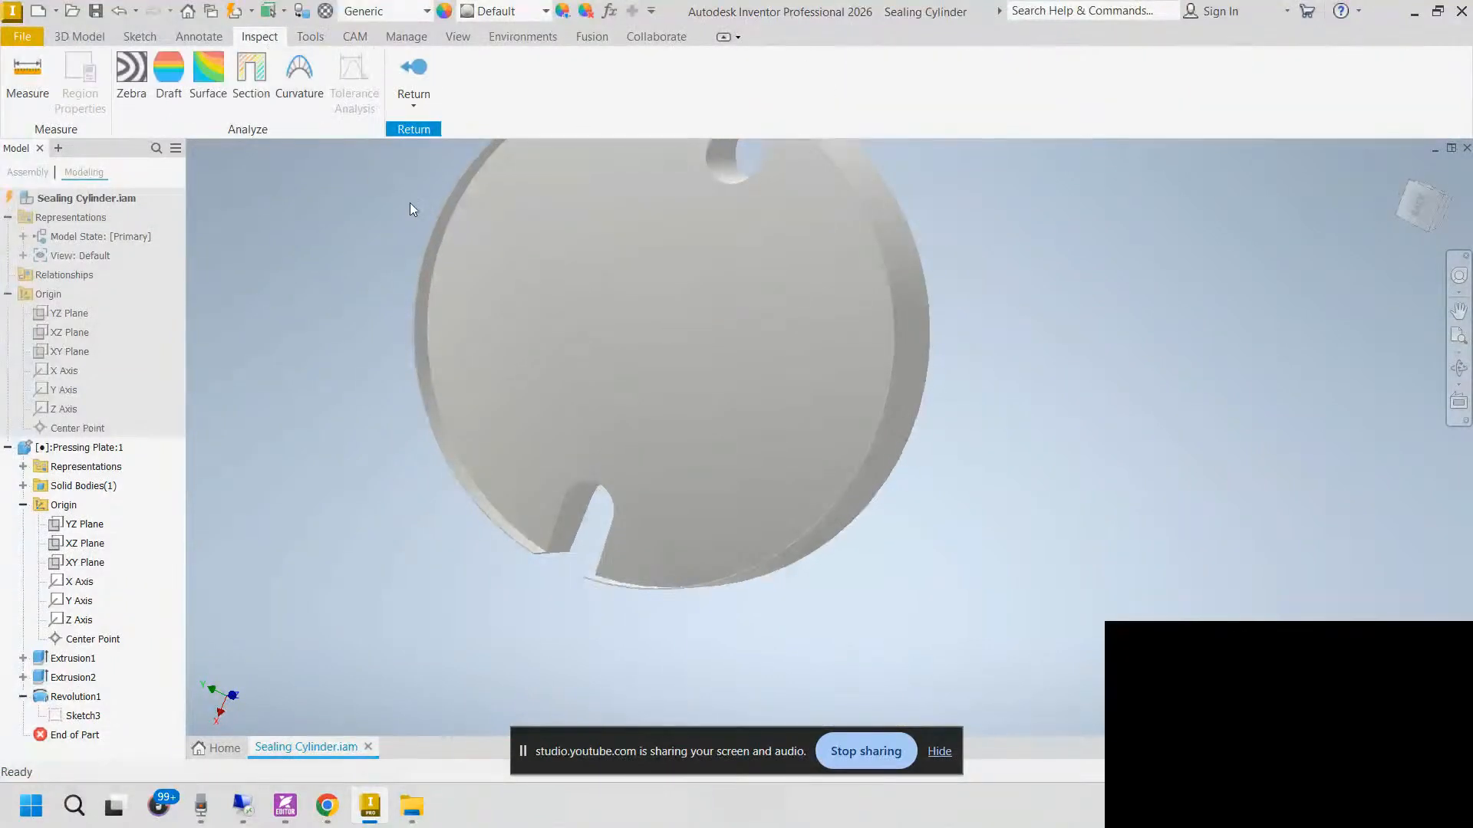
{"action": "scroll", "coordinate": [443, 234], "scroll_direction": "up", "scroll_amount": 5}
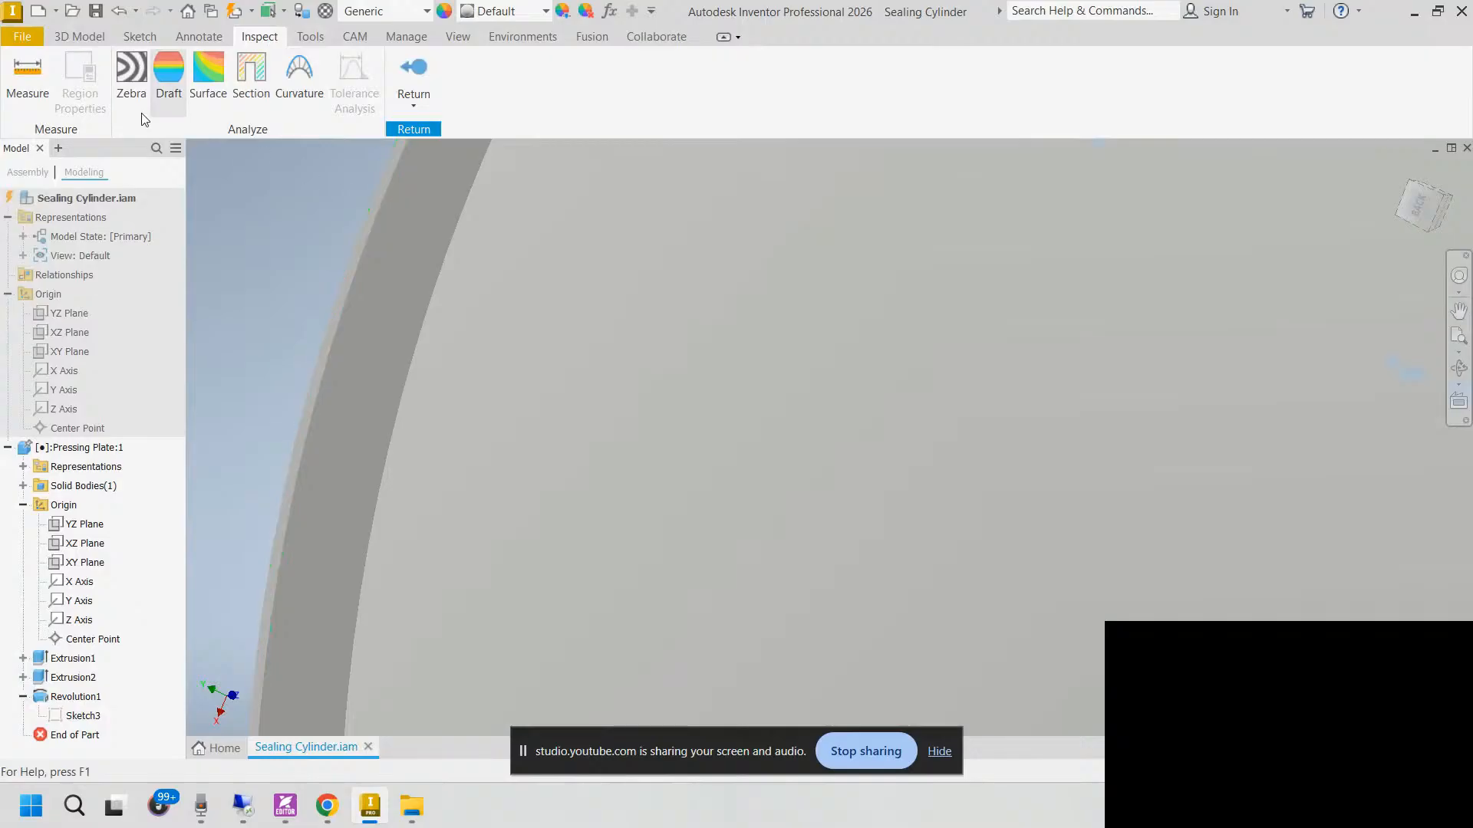
{"action": "left_click", "coordinate": [28, 77]}
{"action": "left_click", "coordinate": [362, 244]}
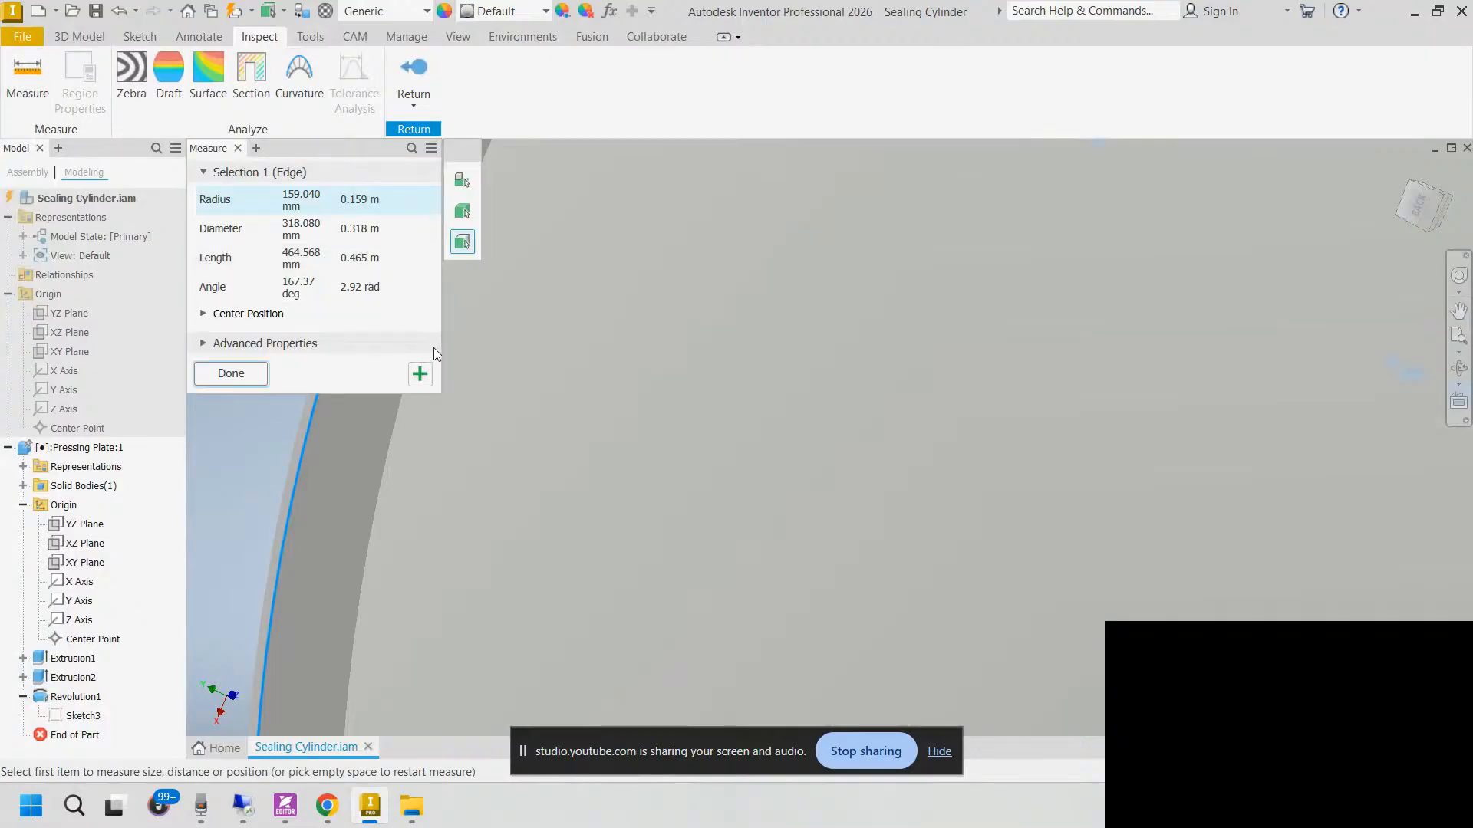
{"action": "middle_click_drag", "start_coordinate": [619, 310], "coordinate": [1090, 437]}
{"action": "left_click", "coordinate": [837, 321]}
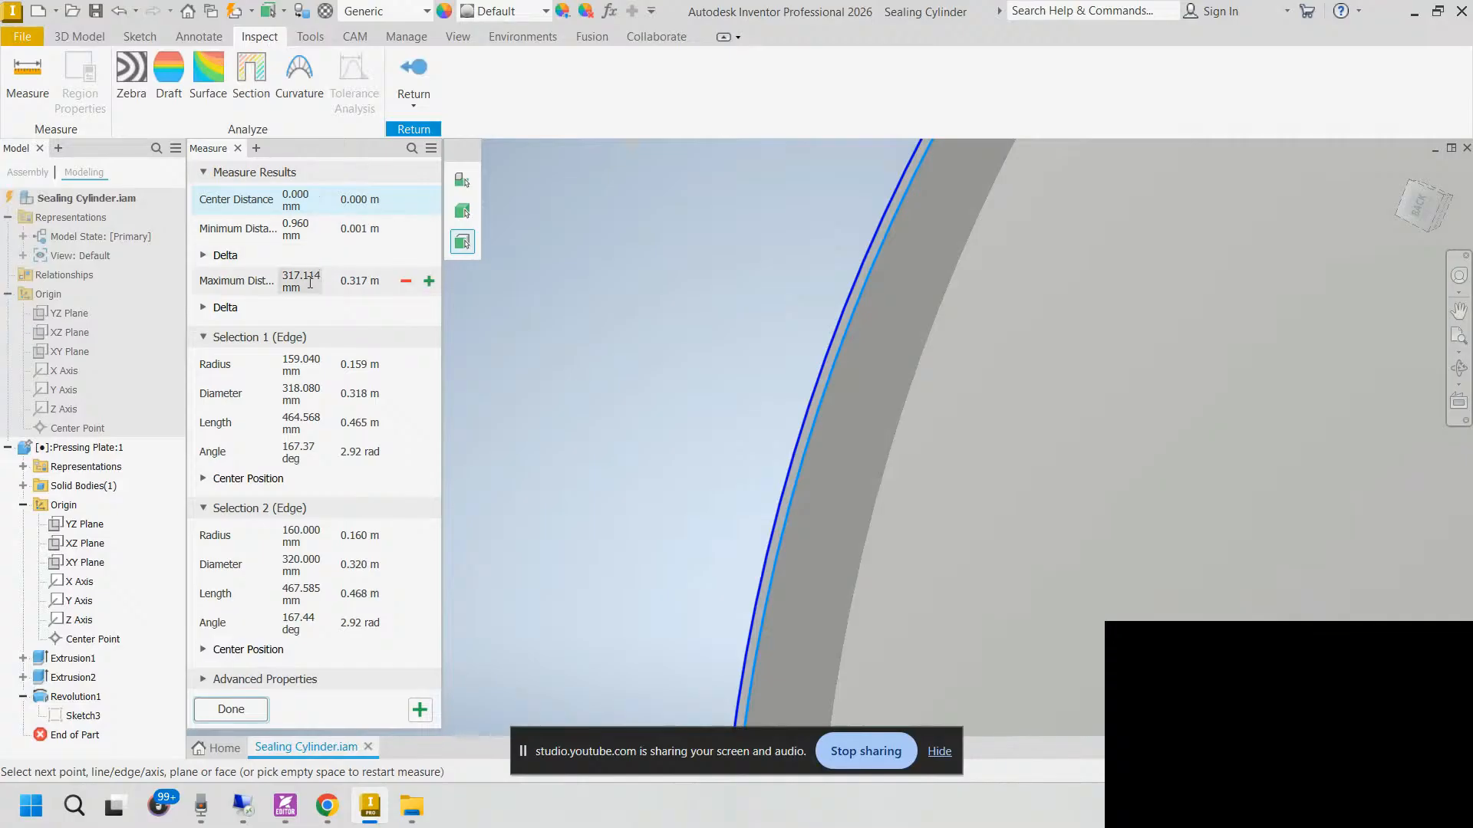
Step: Restart the measurement, measure the radius of the plate's outermost circular edge, and close the Measure tool
{"action": "left_click", "coordinate": [535, 368]}
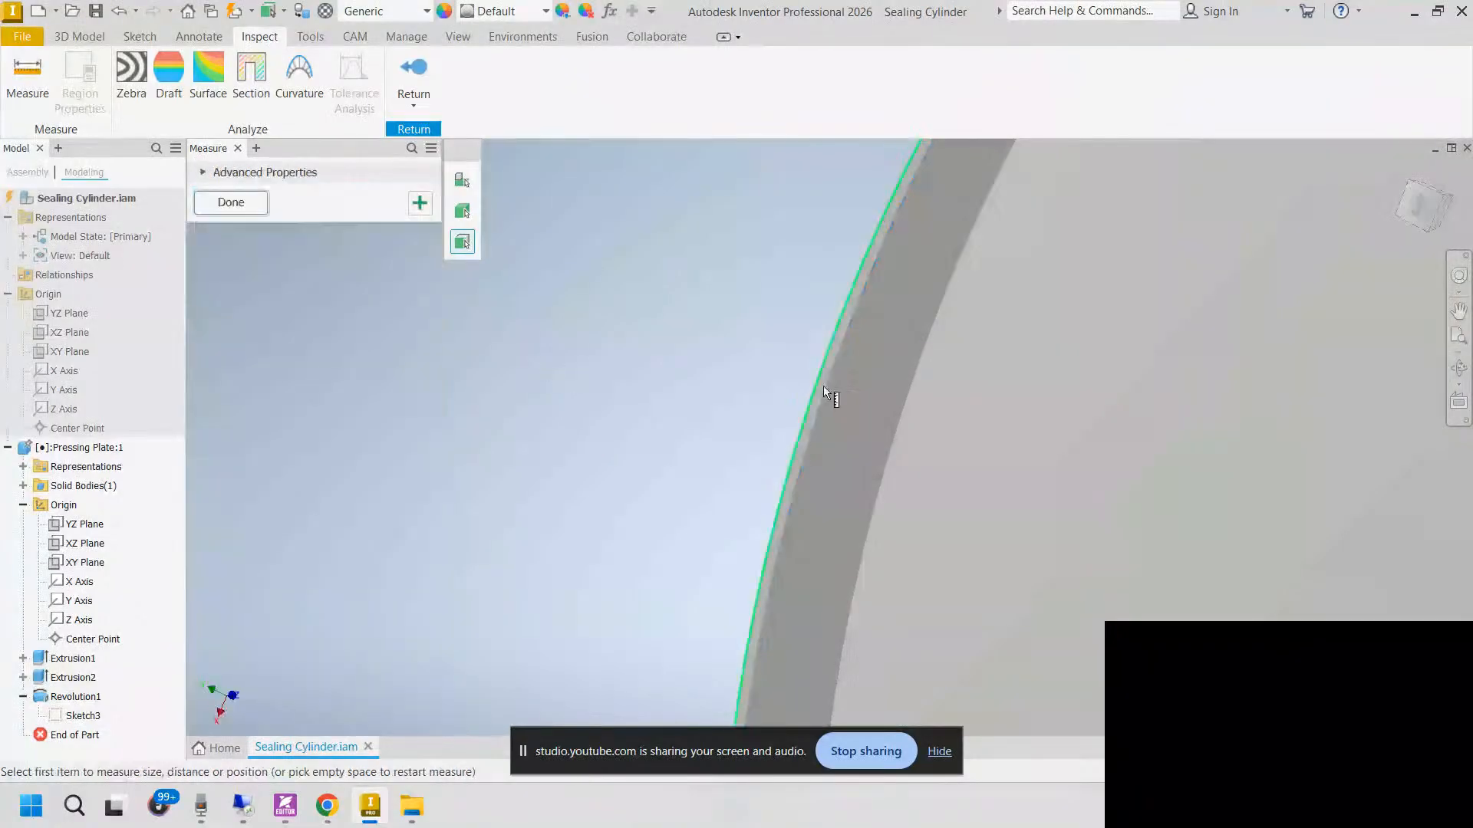
{"action": "left_click", "coordinate": [820, 371]}
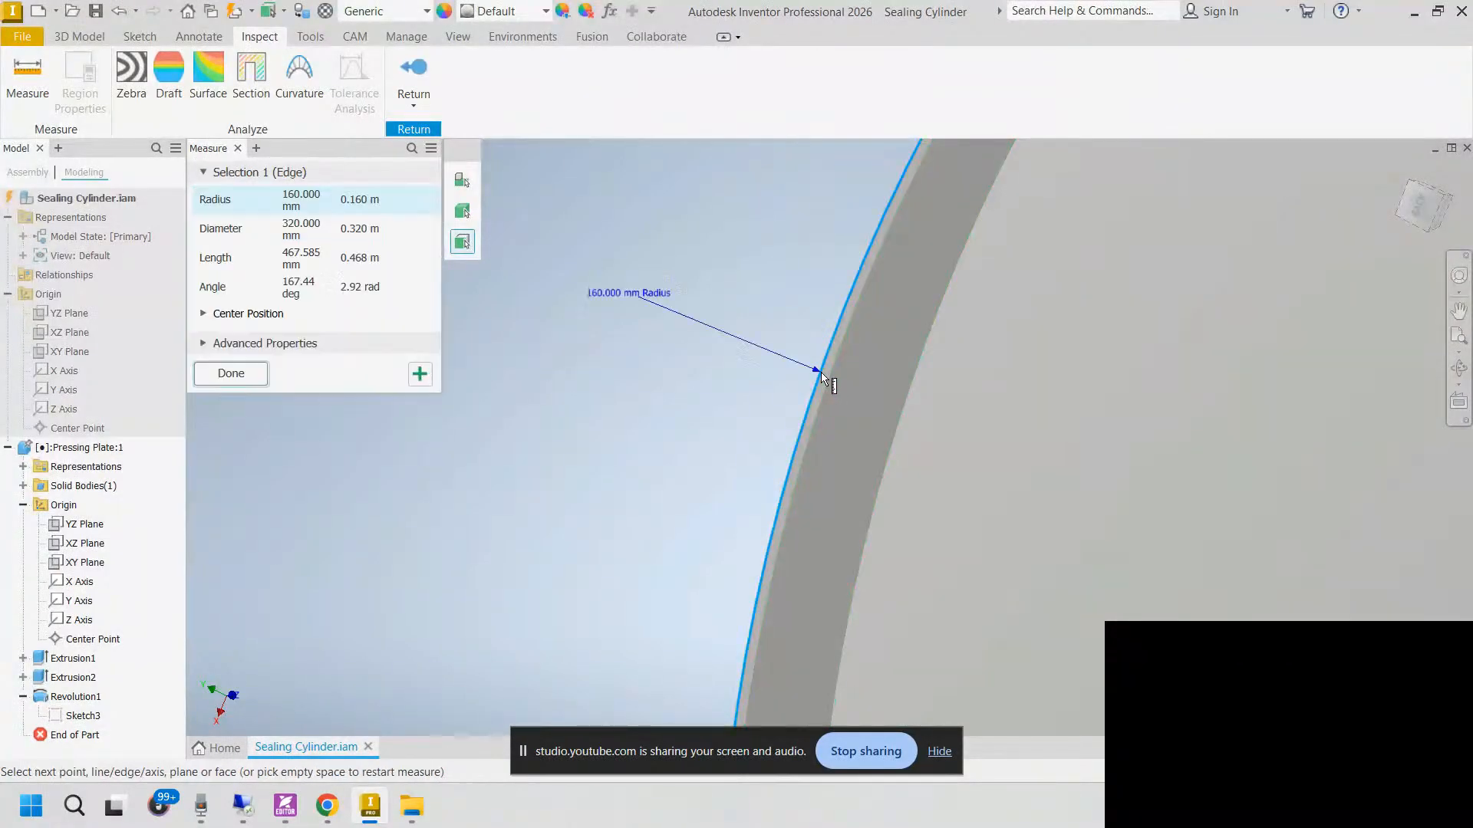
{"action": "left_click", "coordinate": [660, 378]}
{"action": "key", "text": "Escape"}
{"action": "scroll", "coordinate": [659, 376], "scroll_direction": "down", "scroll_amount": 5}
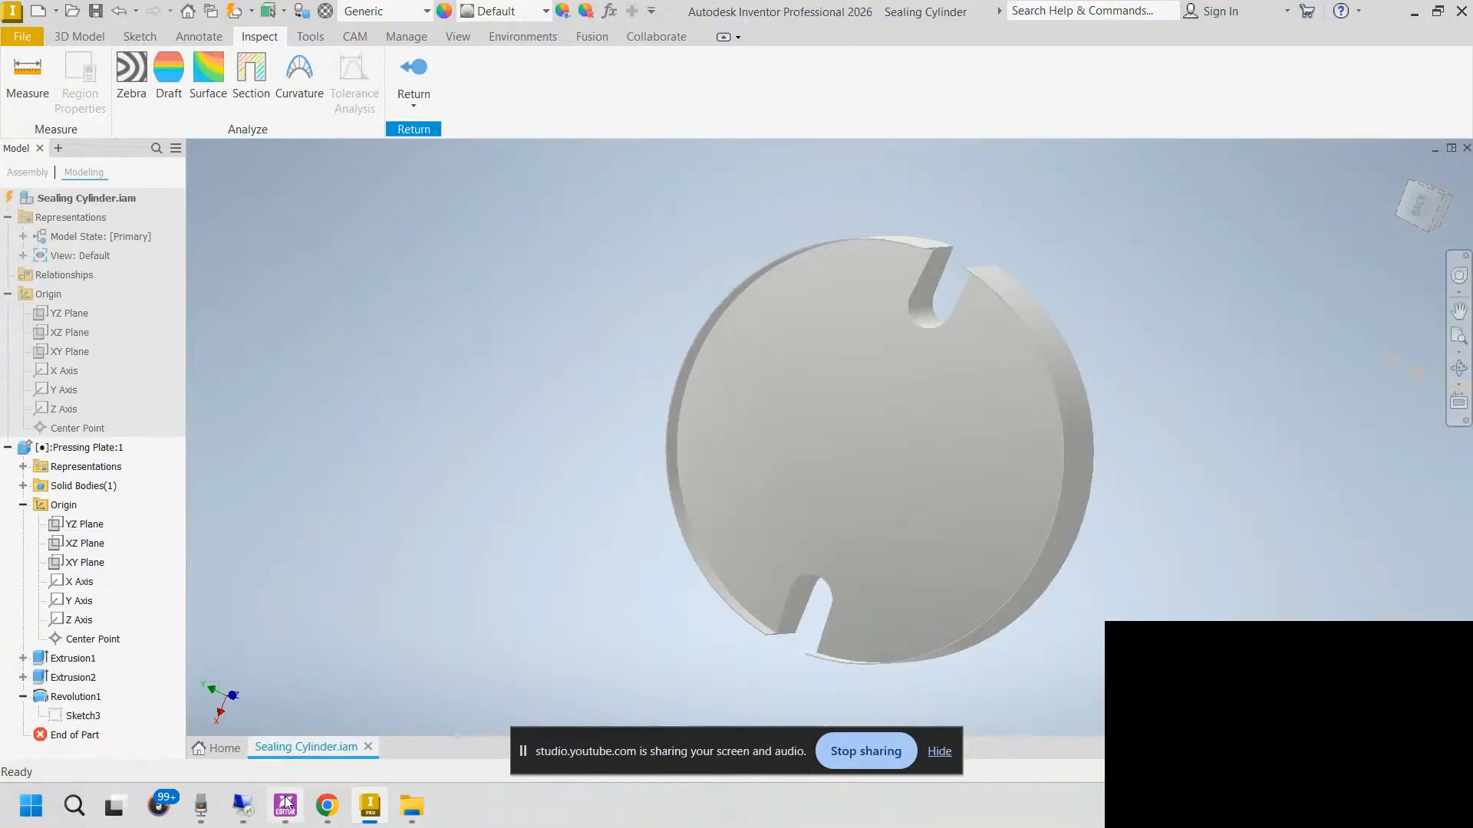
{"action": "left_click", "coordinate": [327, 806]}
{"action": "left_click", "coordinate": [256, 727]}
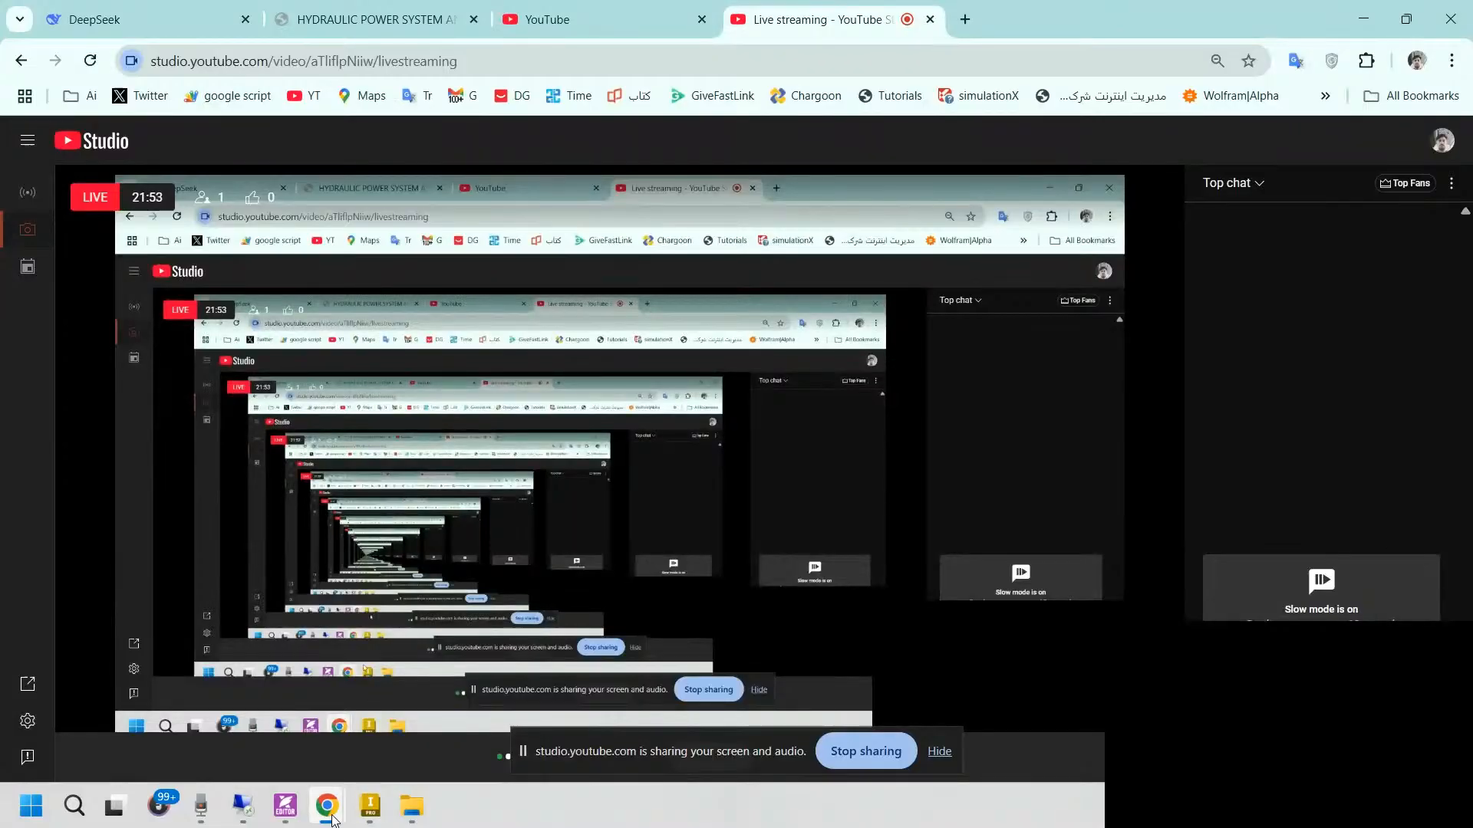
{"action": "left_click", "coordinate": [1359, 20]}
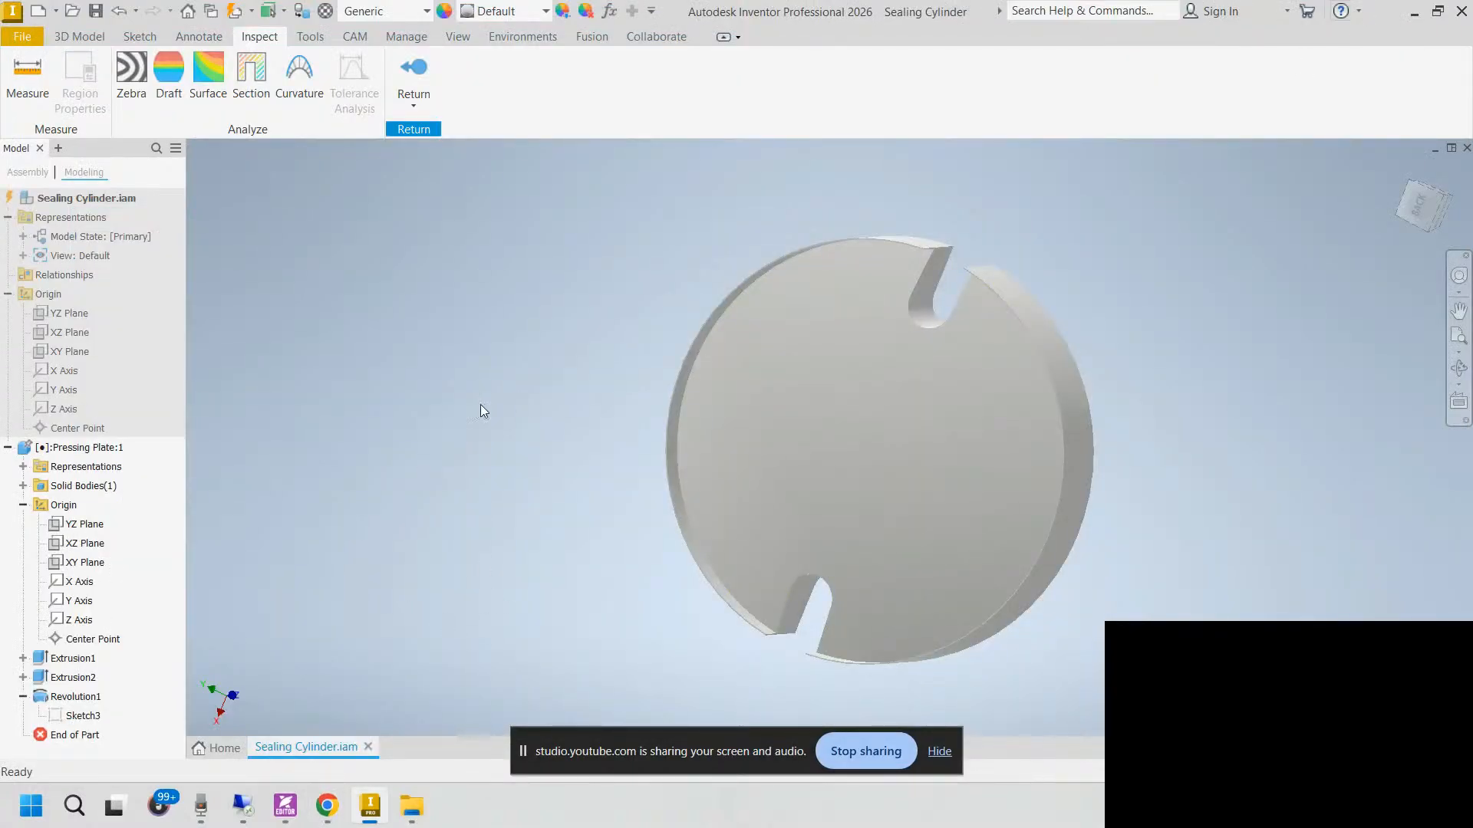
Step: Return to the Sealing Cylinder assembly and reopen the pressing plate for in-place editing
{"action": "left_click", "coordinate": [414, 76]}
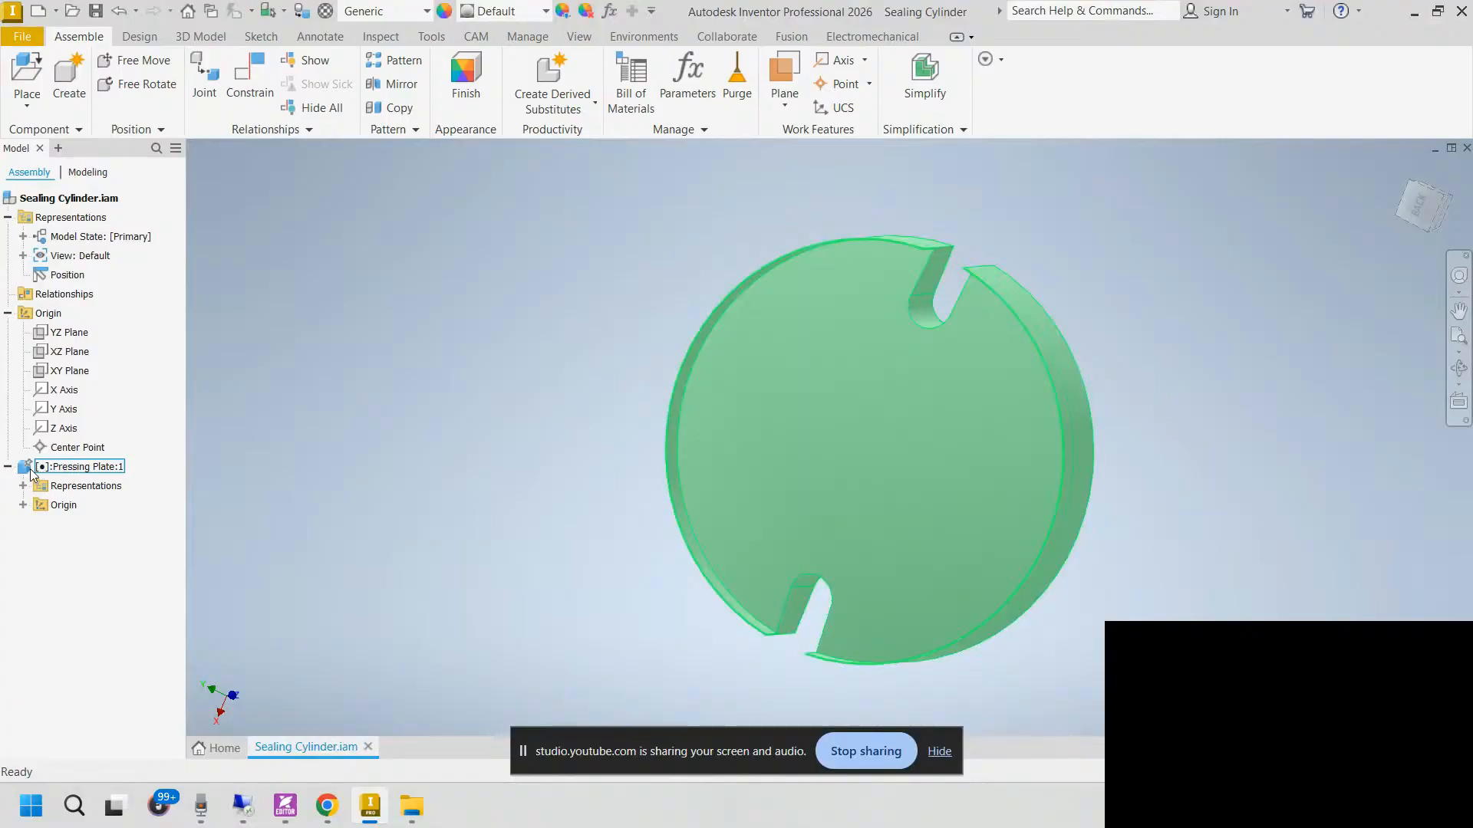
{"action": "left_click", "coordinate": [30, 471]}
{"action": "double_click", "coordinate": [52, 468]}
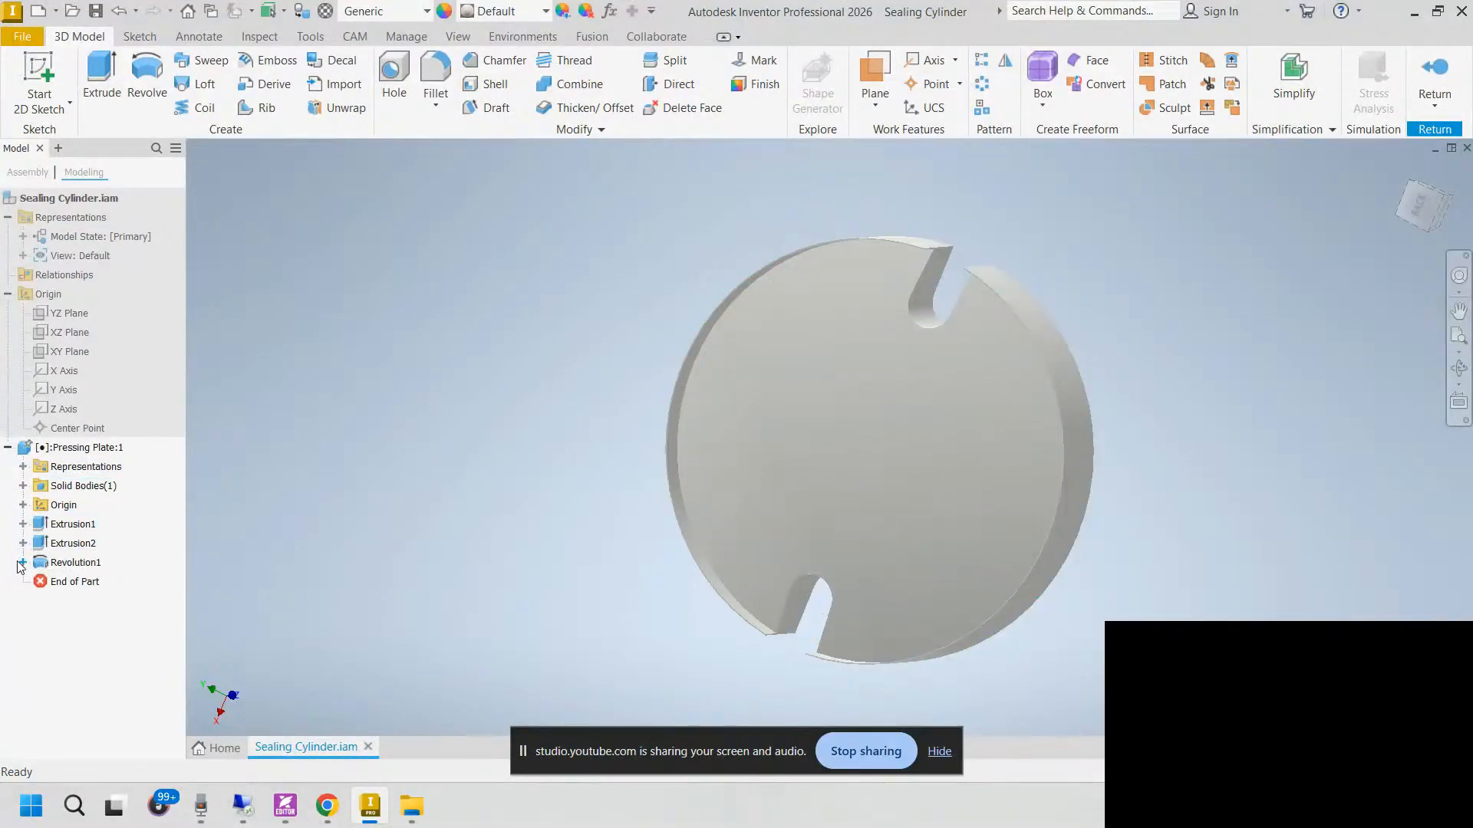
Step: Open Sketch1 of Extrusion1, examine the outer diameter, slot width and slot spacing dimensions, and finish the sketch
{"action": "left_click", "coordinate": [23, 525]}
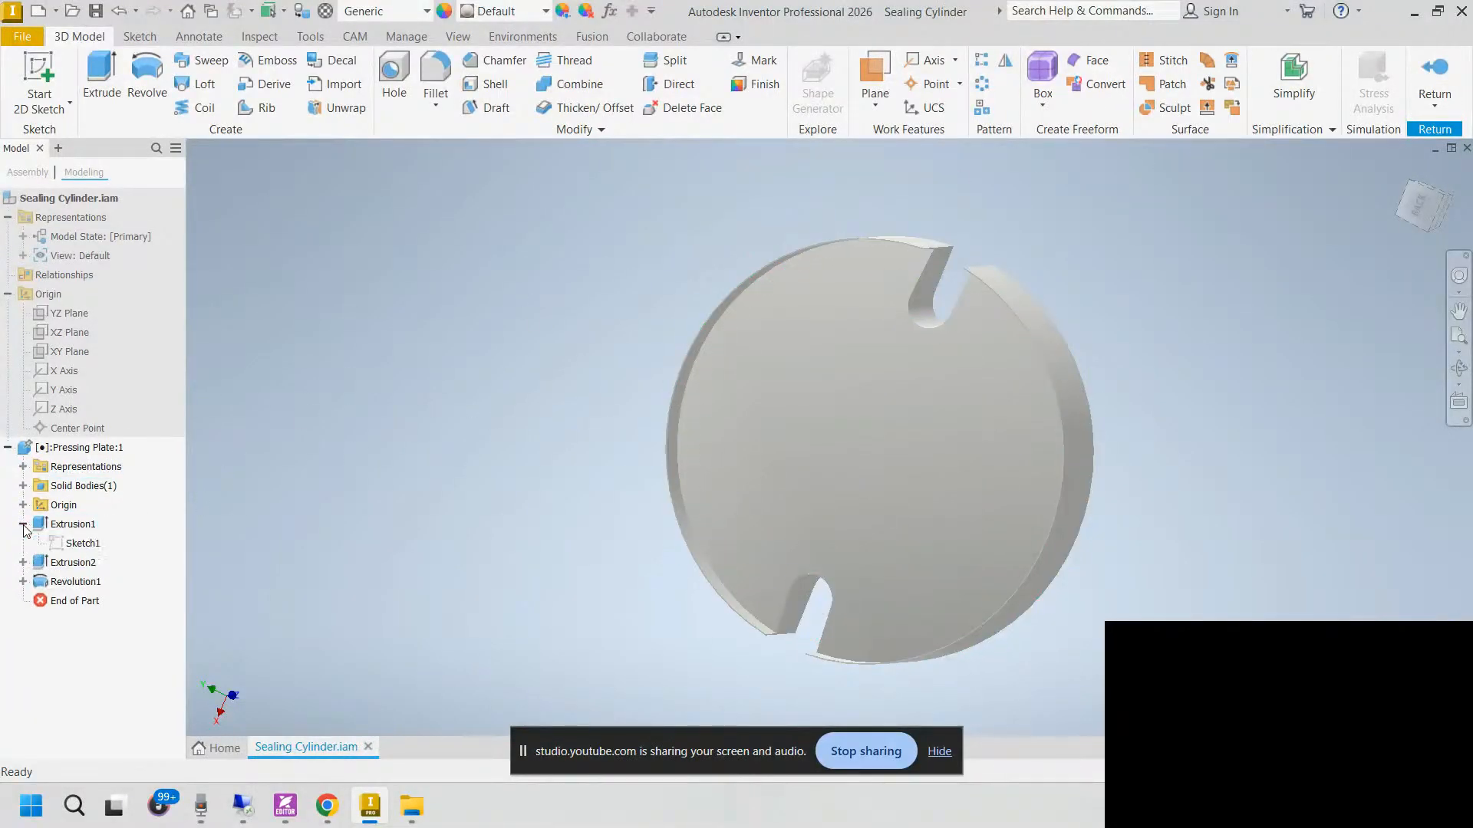
{"action": "left_click", "coordinate": [81, 543]}
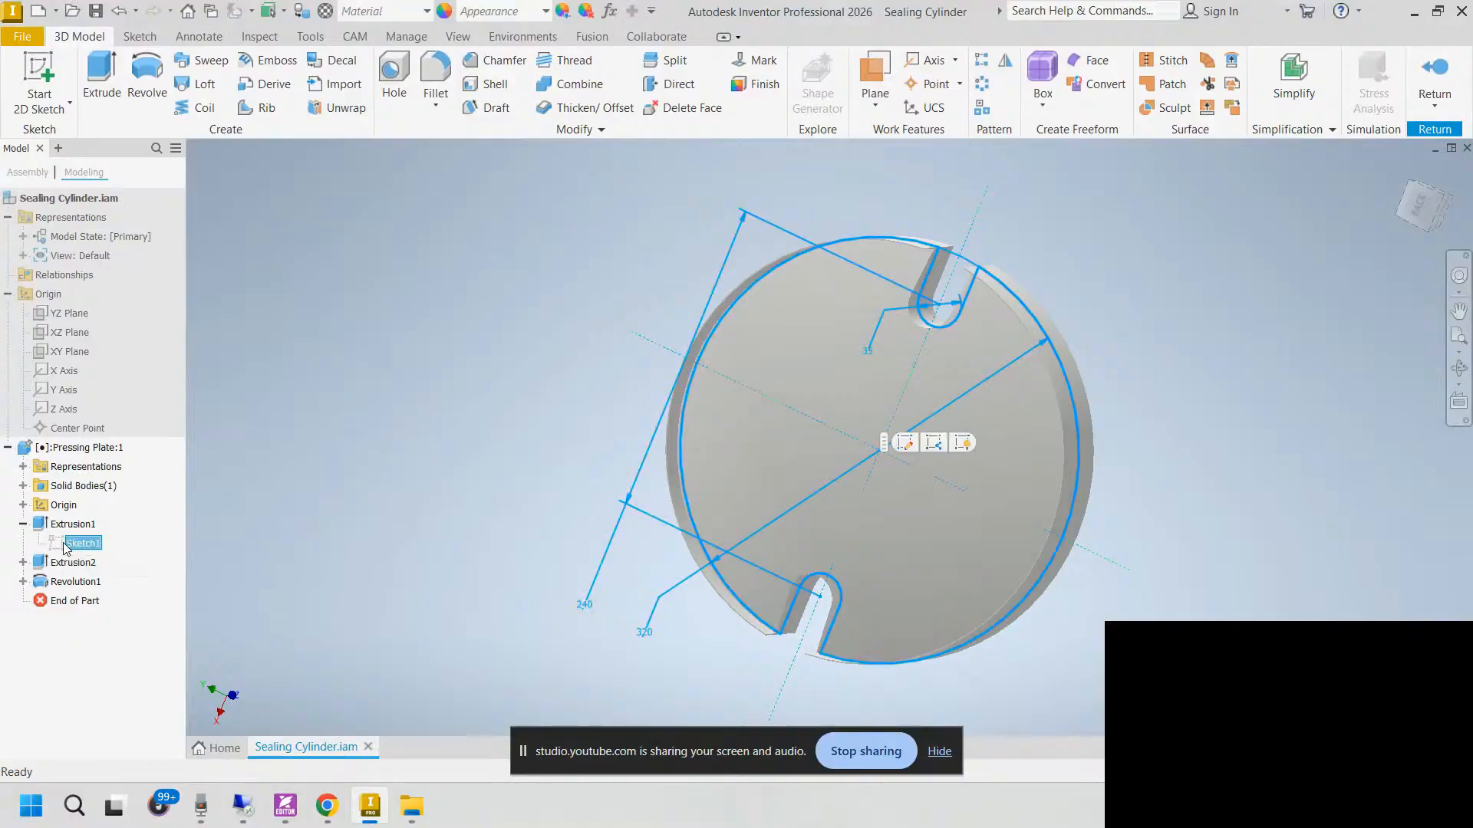
{"action": "double_click", "coordinate": [77, 544]}
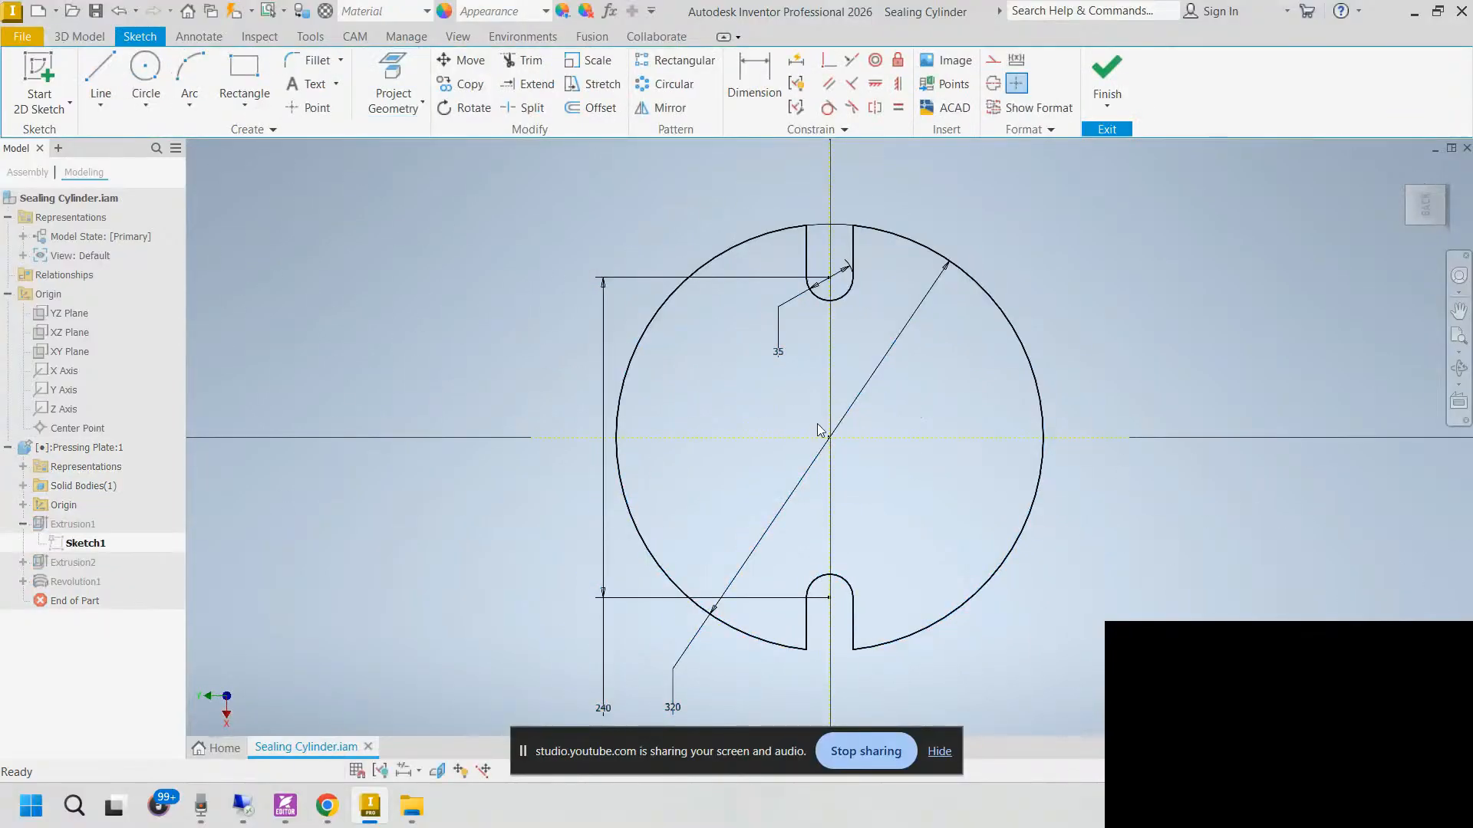
{"action": "scroll", "coordinate": [848, 437], "scroll_direction": "up", "scroll_amount": 5}
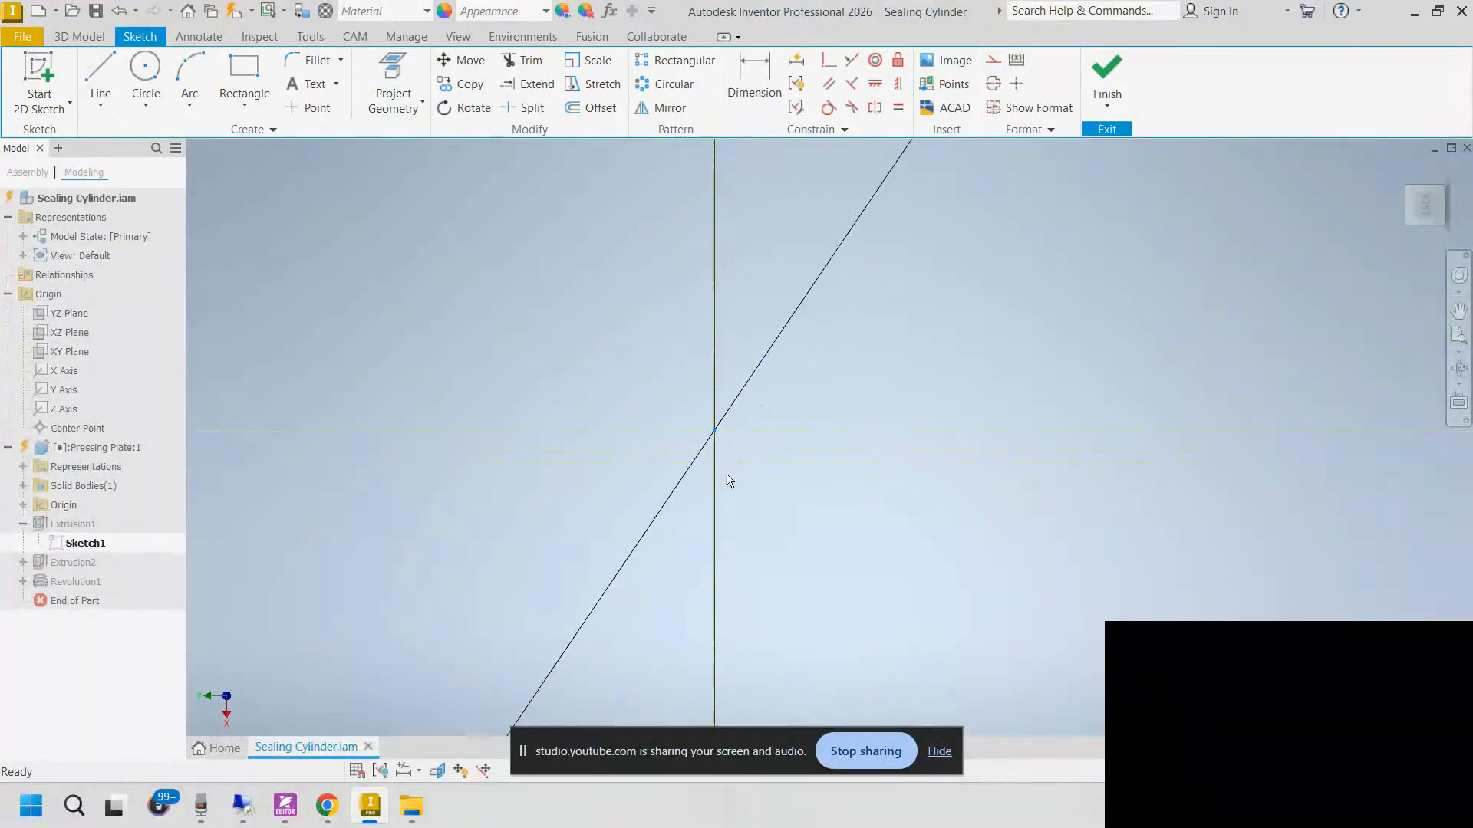
{"action": "scroll", "coordinate": [688, 424], "scroll_direction": "down", "scroll_amount": 4}
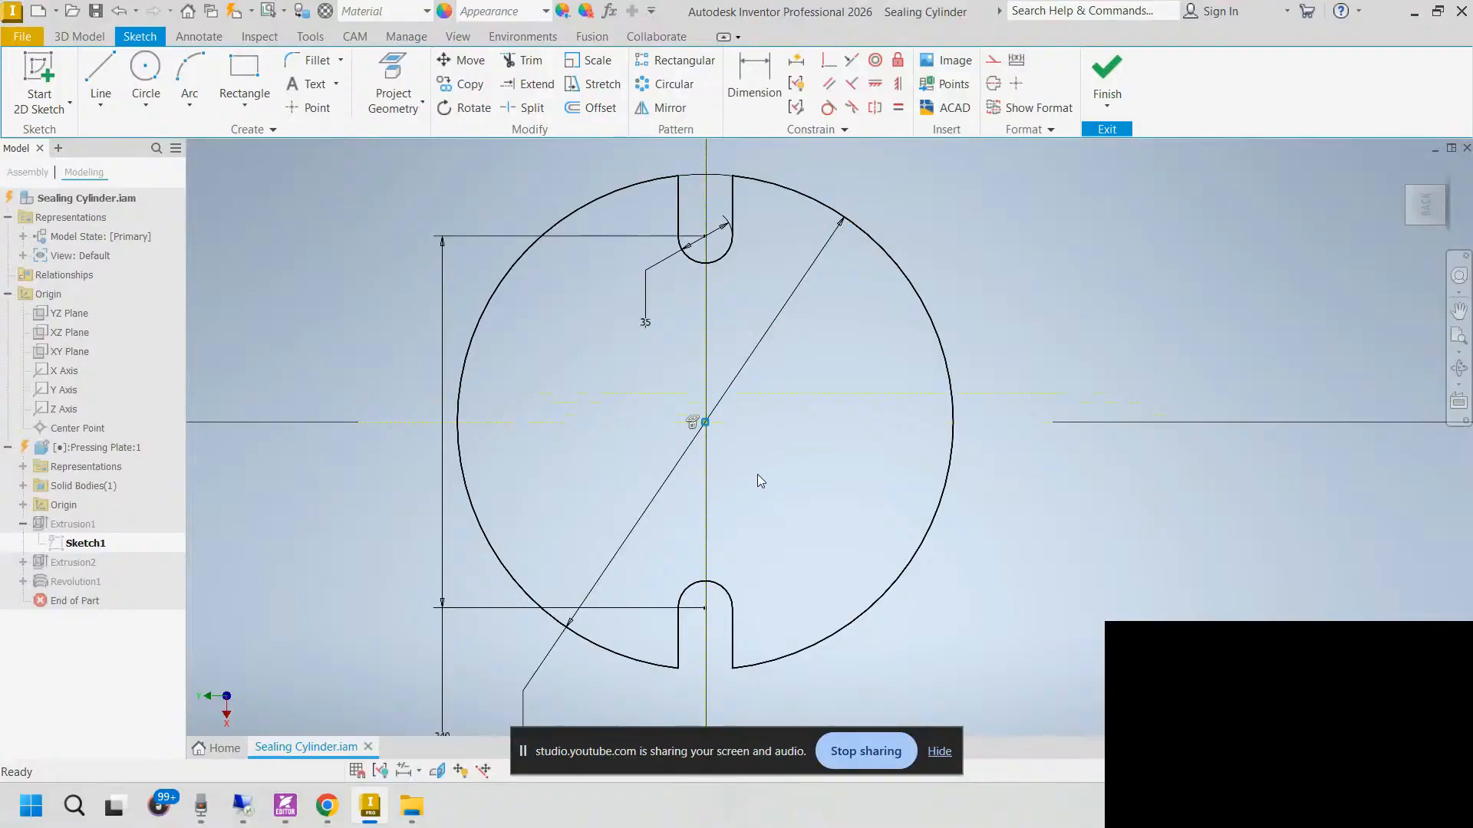
{"action": "scroll", "coordinate": [545, 473], "scroll_direction": "down", "scroll_amount": 2}
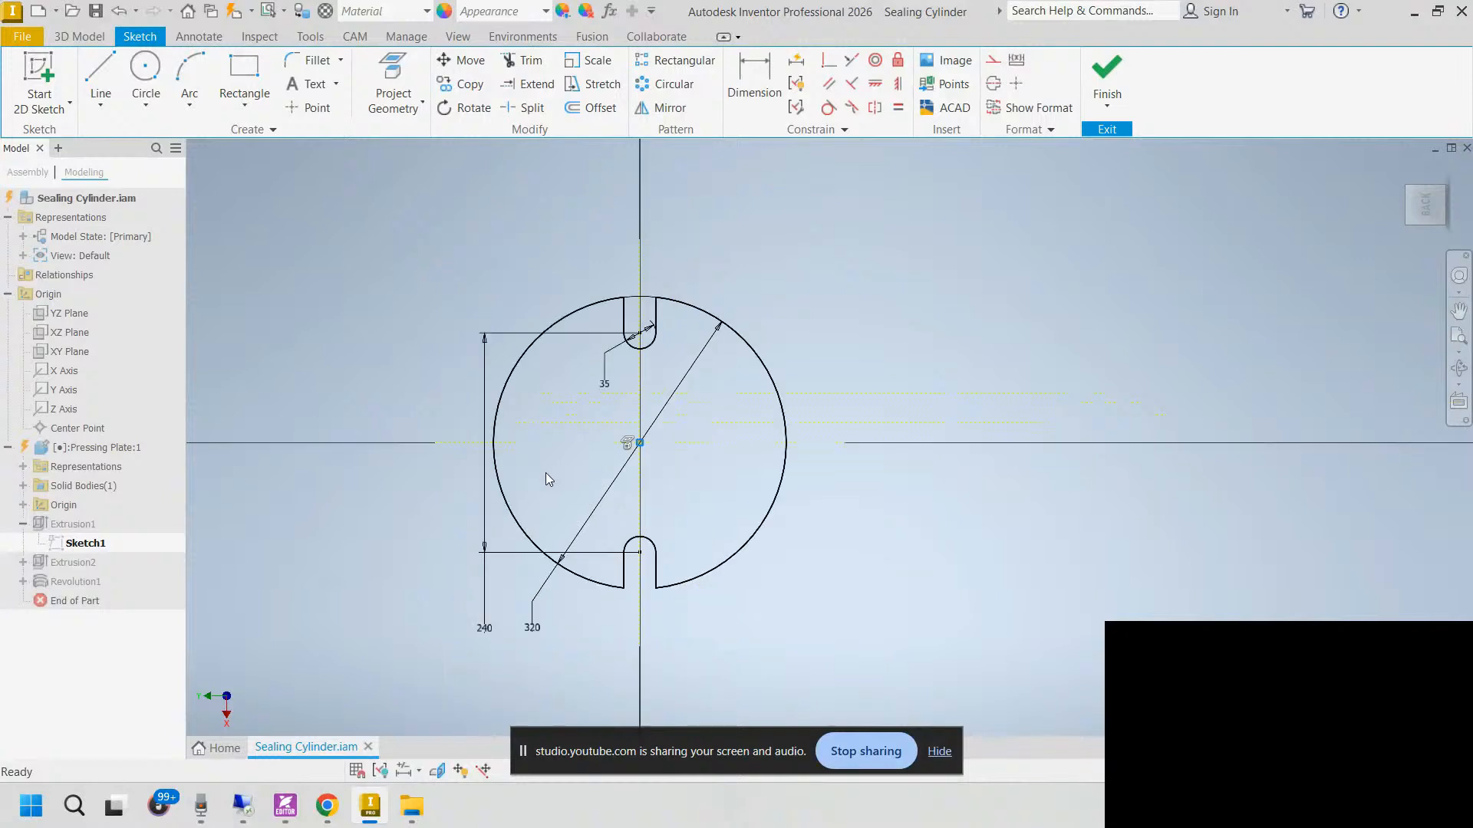
{"action": "scroll", "coordinate": [545, 473], "scroll_direction": "down", "scroll_amount": 2}
{"action": "scroll", "coordinate": [545, 472], "scroll_direction": "up", "scroll_amount": 3}
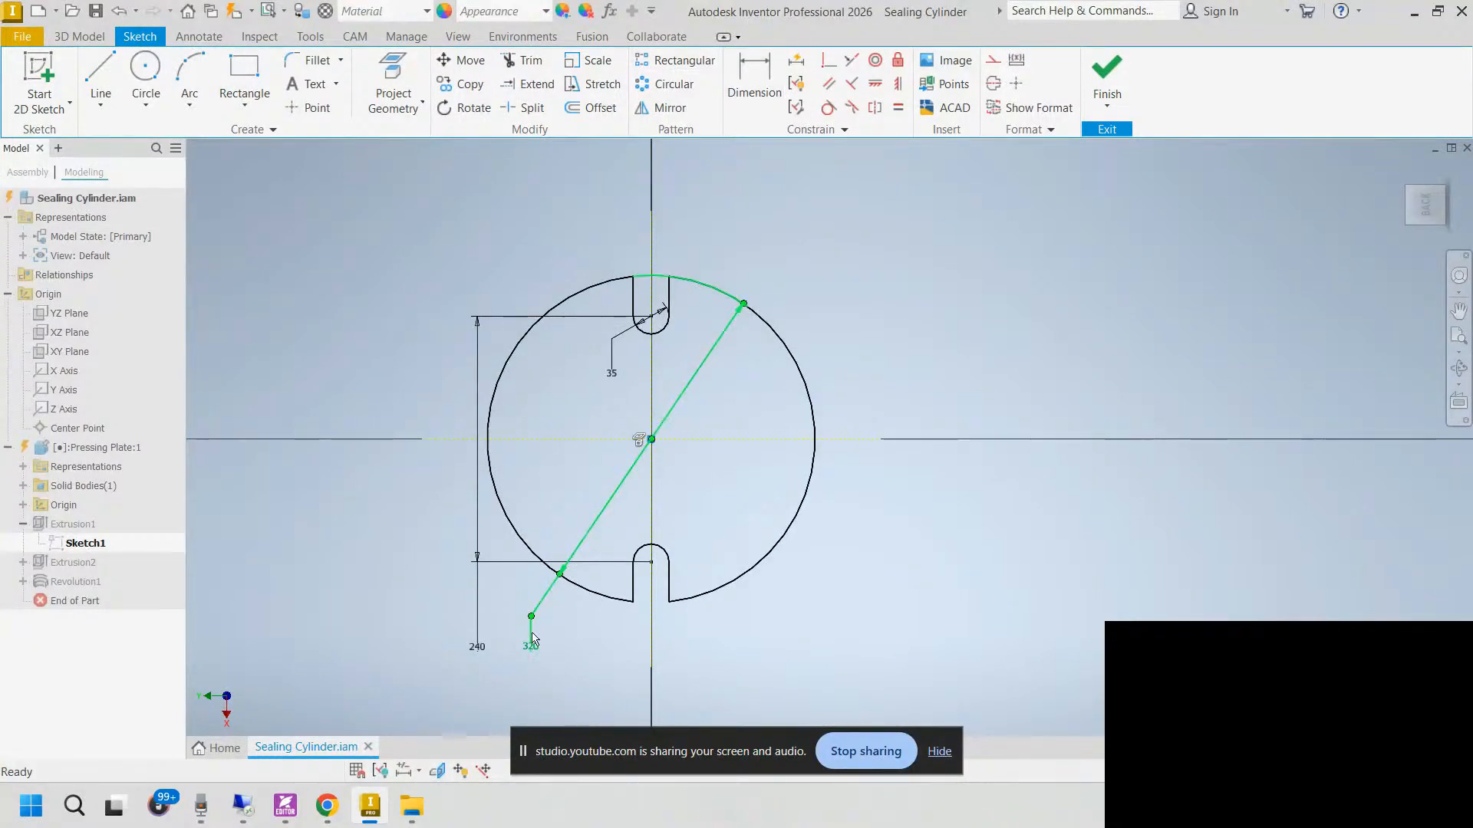
{"action": "left_click", "coordinate": [1107, 77]}
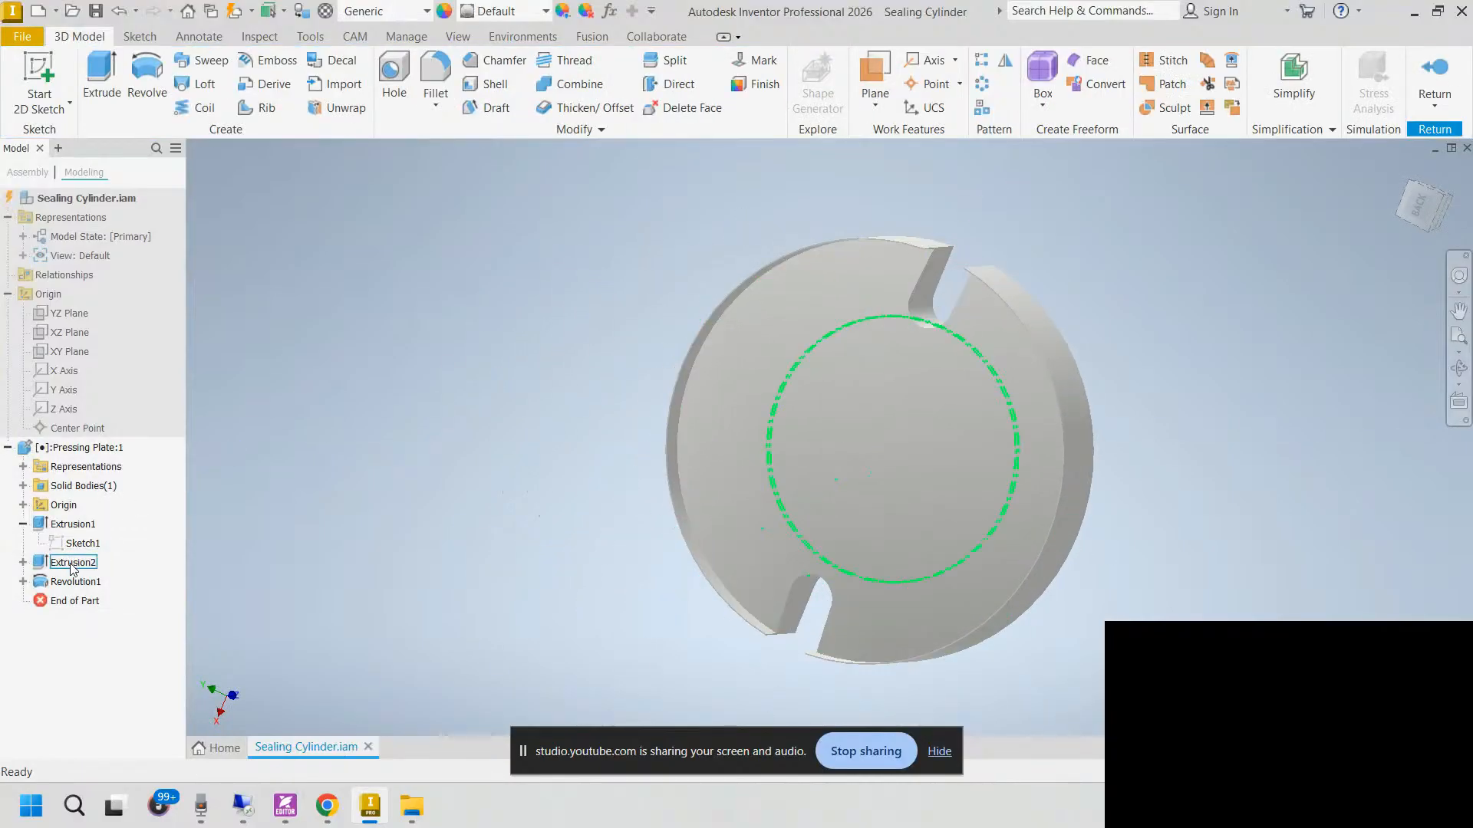
Step: Open the definition of Revolution1, examine its profile and axis on the plate, and cancel without changes
{"action": "left_click", "coordinate": [30, 583]}
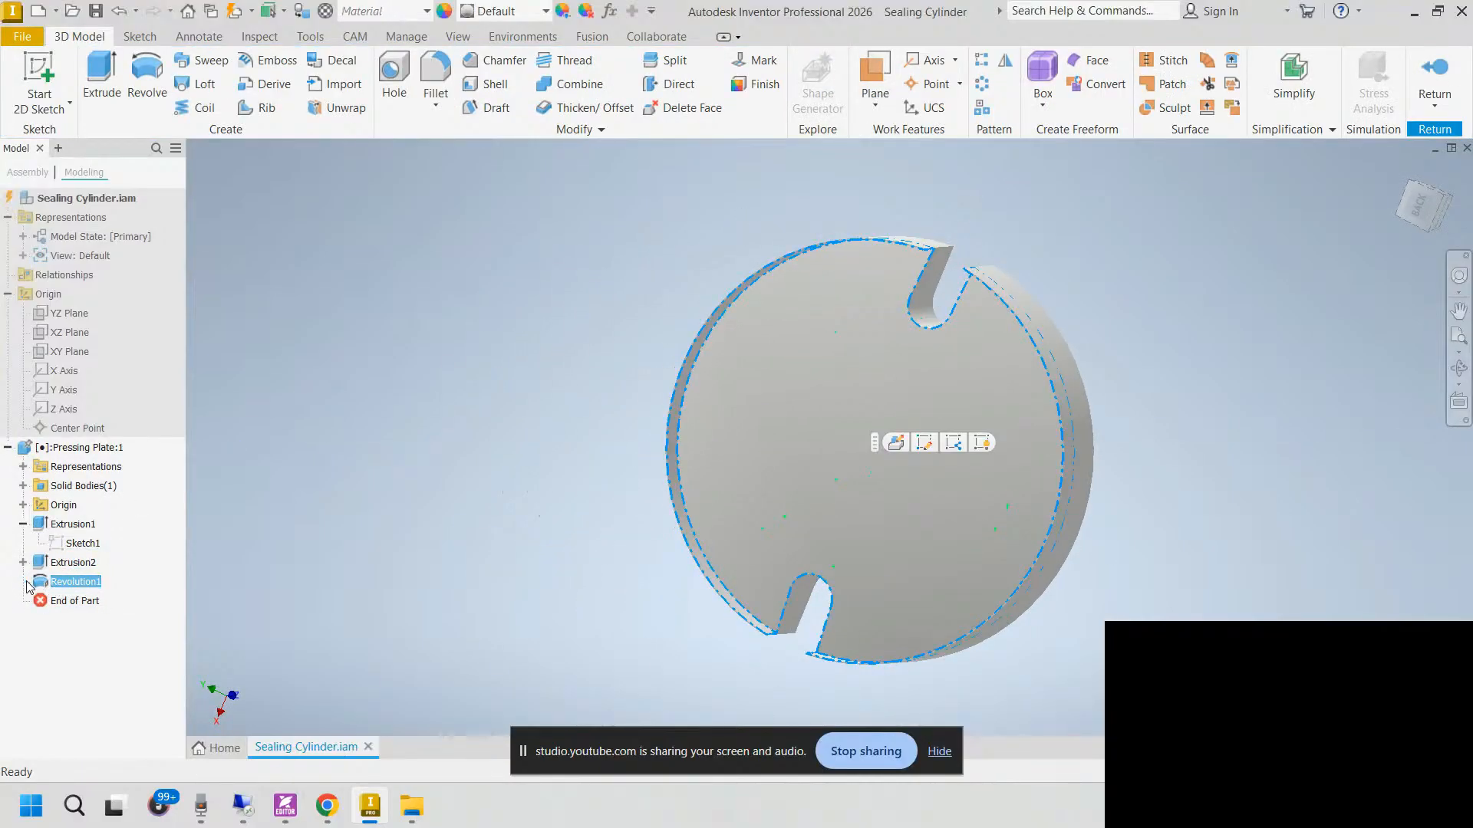
{"action": "left_click", "coordinate": [24, 583]}
{"action": "scroll", "coordinate": [491, 518], "scroll_direction": "down", "scroll_amount": 3}
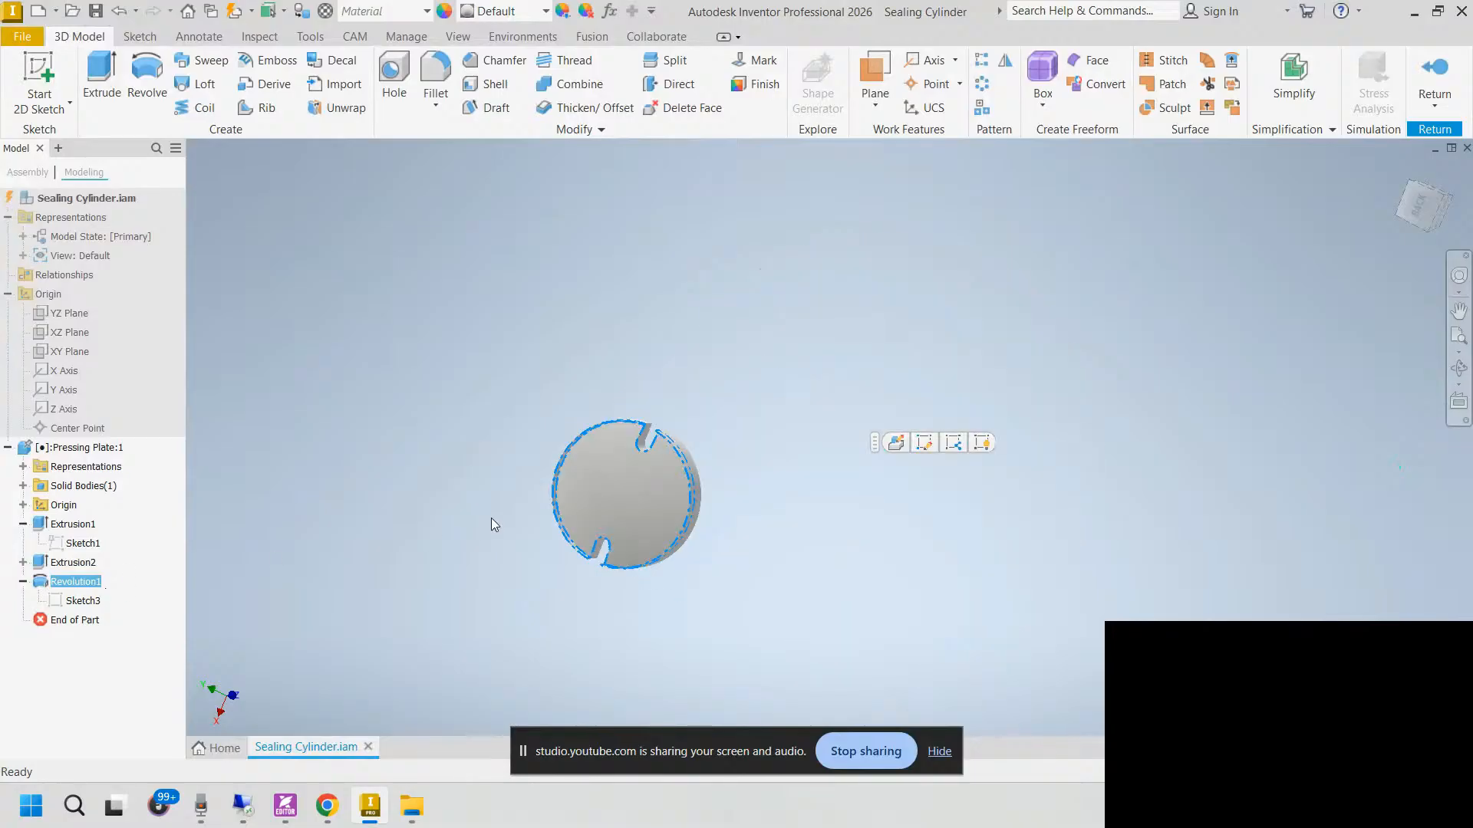
{"action": "scroll", "coordinate": [491, 517], "scroll_direction": "up", "scroll_amount": 2}
{"action": "middle_click_drag", "start_coordinate": [408, 508], "coordinate": [356, 493]}
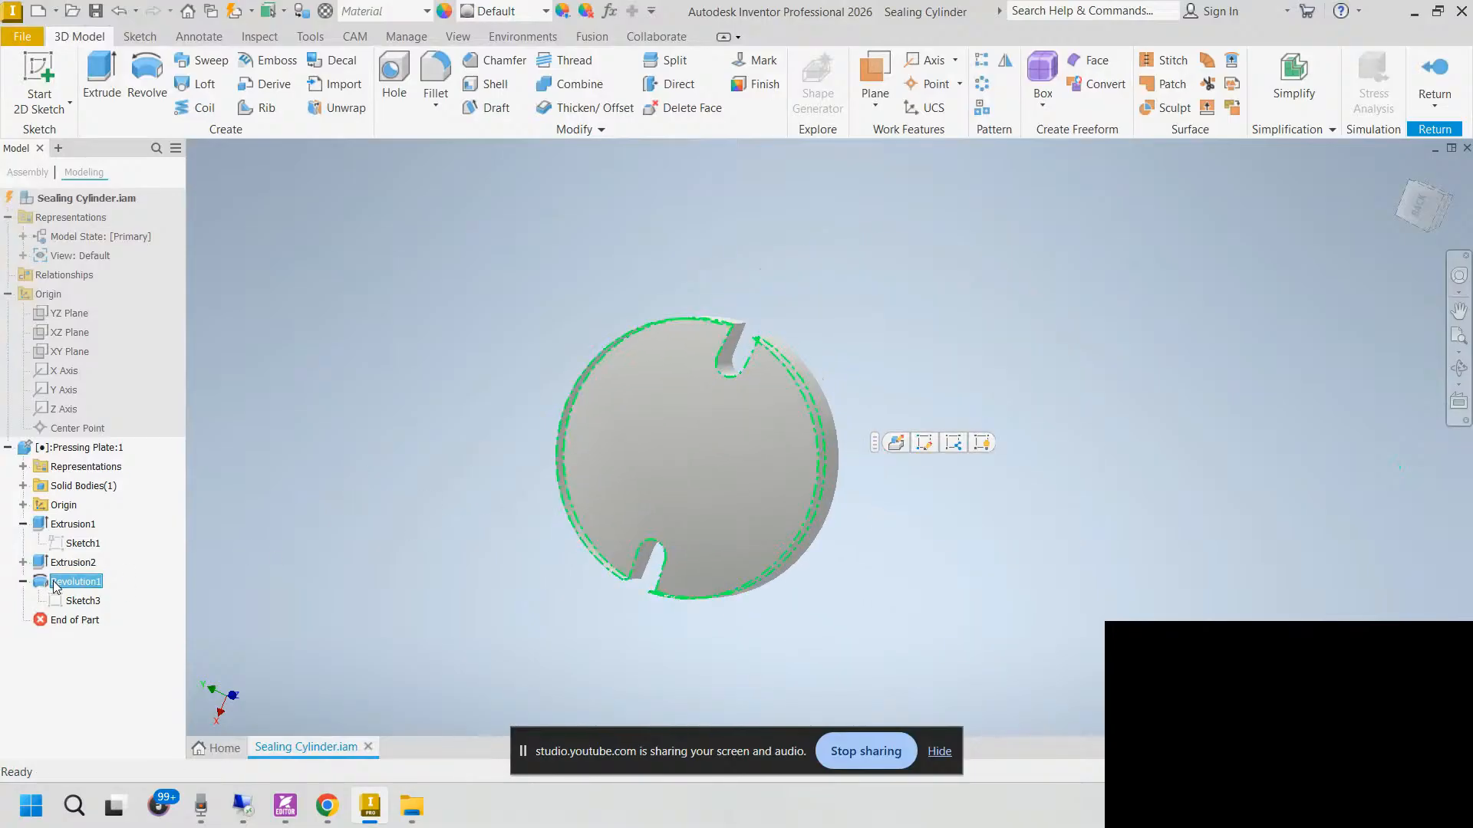
{"action": "double_click", "coordinate": [54, 584]}
{"action": "mouse_move", "coordinate": [551, 507]}
{"action": "middle_mouse_down", "text": "shift"}
{"action": "mouse_move", "coordinate": [503, 523]}
{"action": "mouse_move", "coordinate": [439, 509]}
{"action": "middle_mouse_up", "text": "shift"}
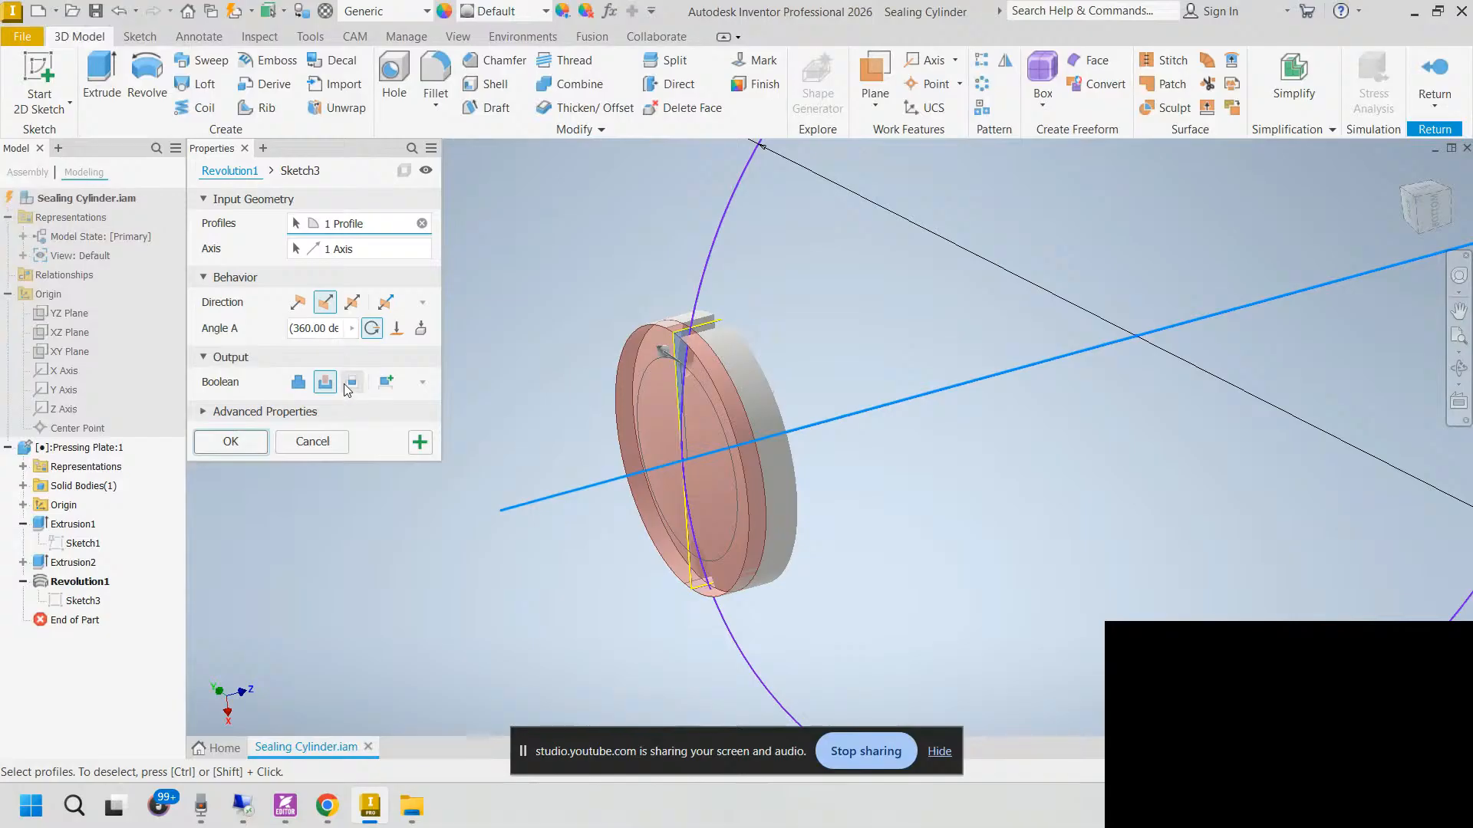
{"action": "left_click", "coordinate": [318, 443]}
Step: Open the revolved cut's Sketch3 for editing and slice the graphics at the sketch plane
{"action": "double_click", "coordinate": [68, 601]}
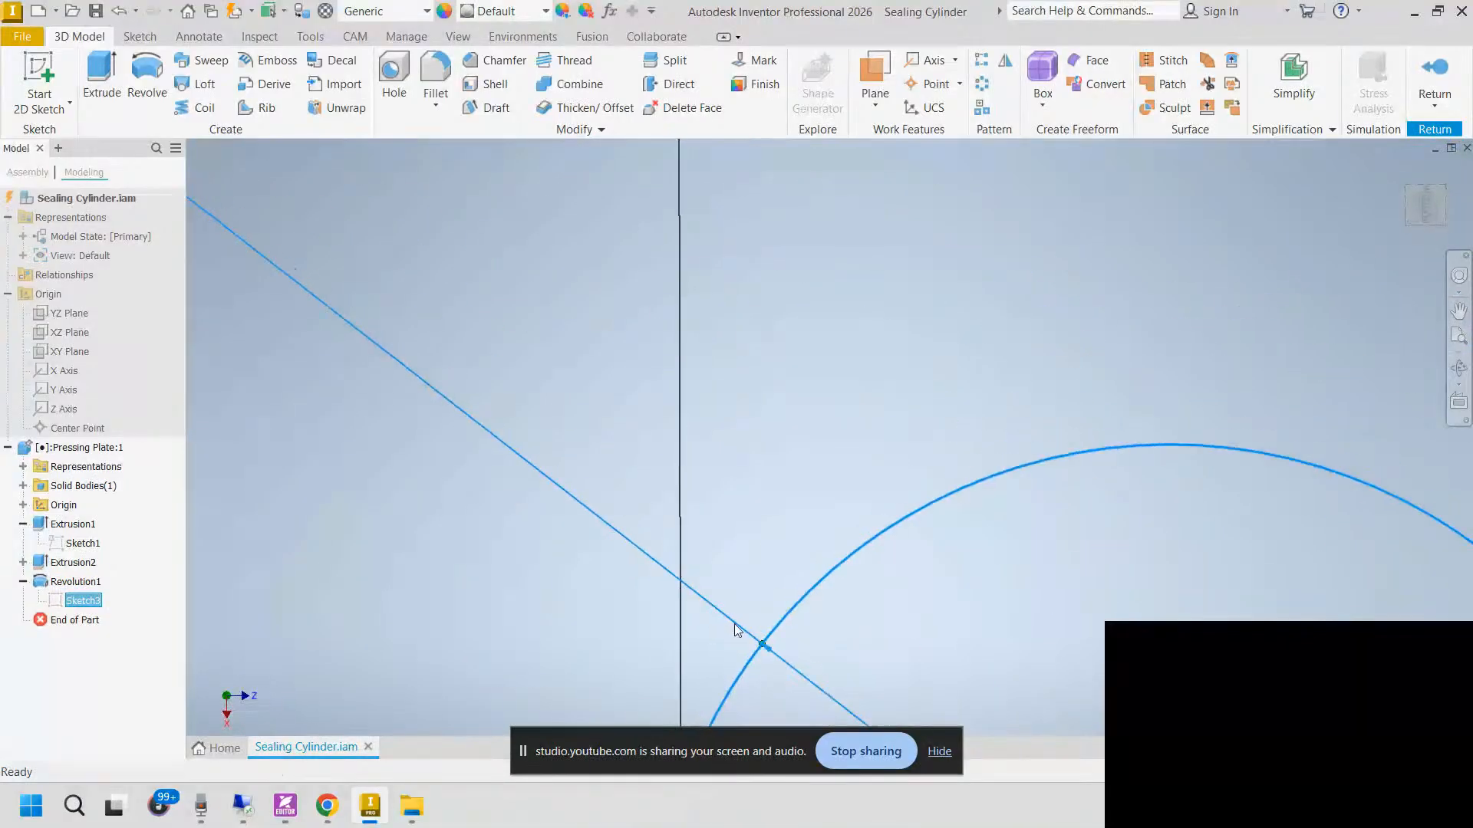
{"action": "right_click", "coordinate": [594, 410]}
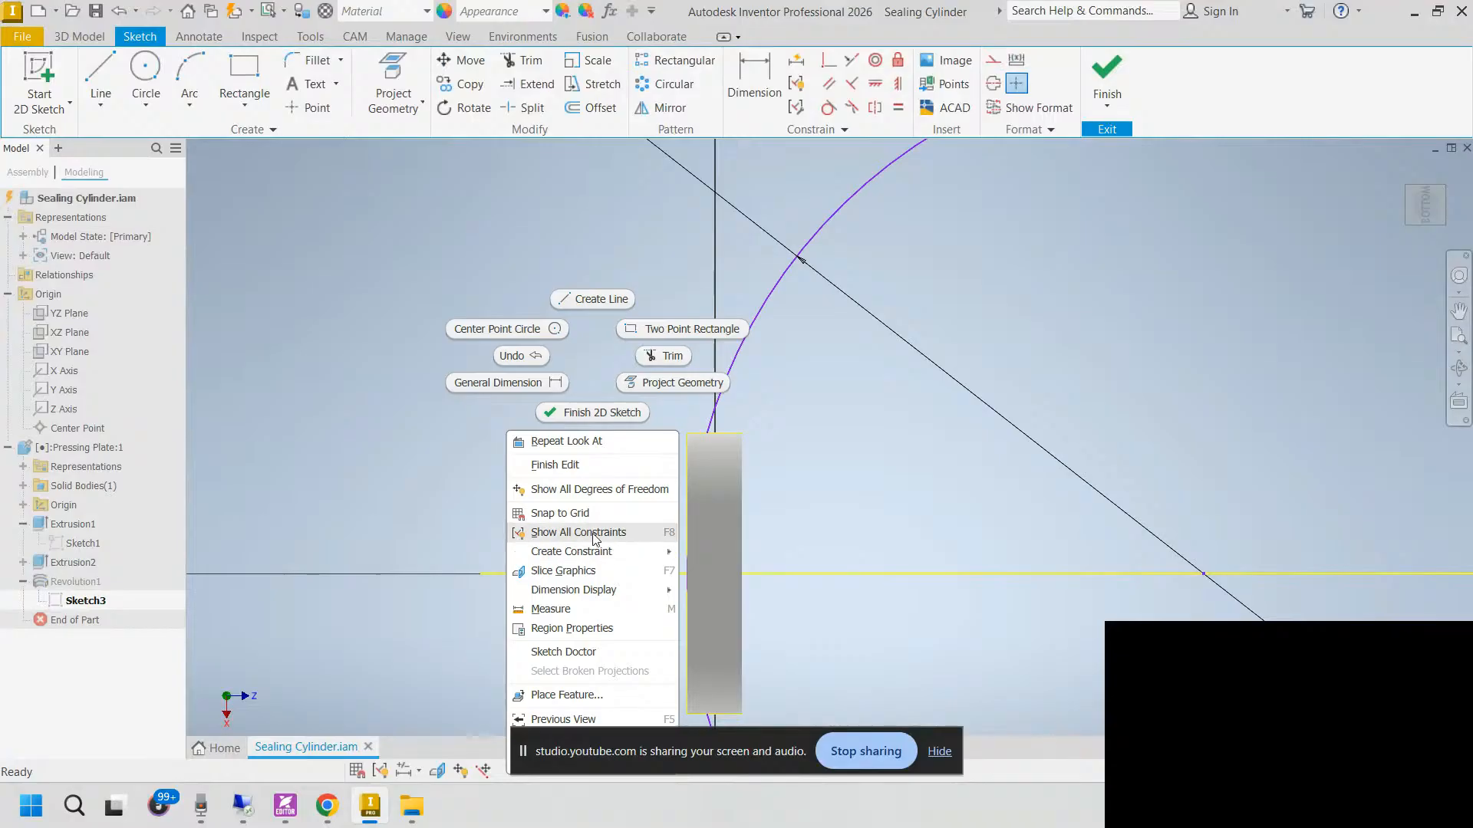
{"action": "left_click", "coordinate": [568, 571]}
{"action": "middle_click_drag", "start_coordinate": [610, 510], "coordinate": [541, 367]}
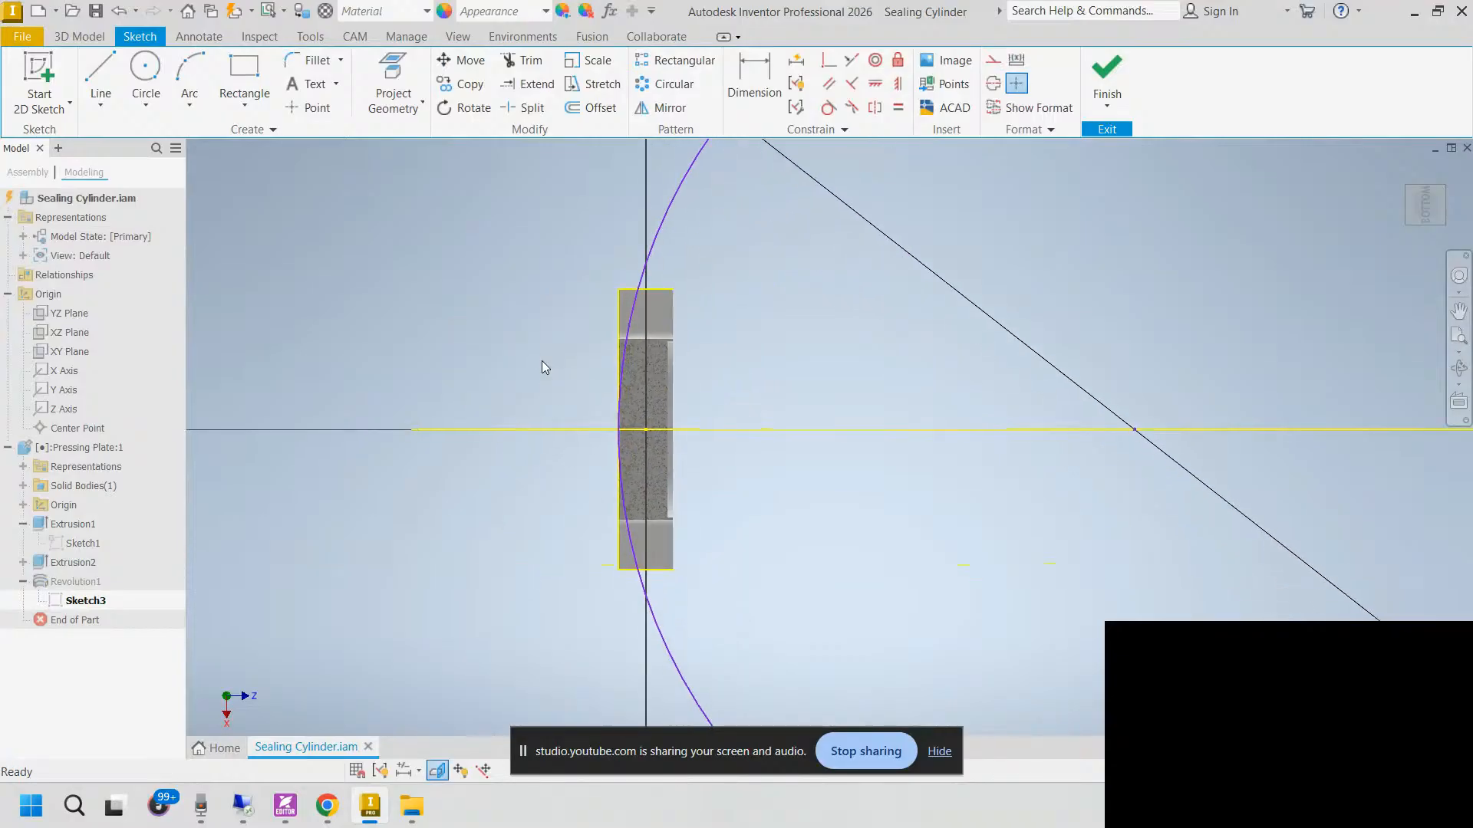
Step: Add a driven dimension between the plate's two projected short end edges, and remove both the dimension and those projected edges
{"action": "left_click", "coordinate": [754, 83]}
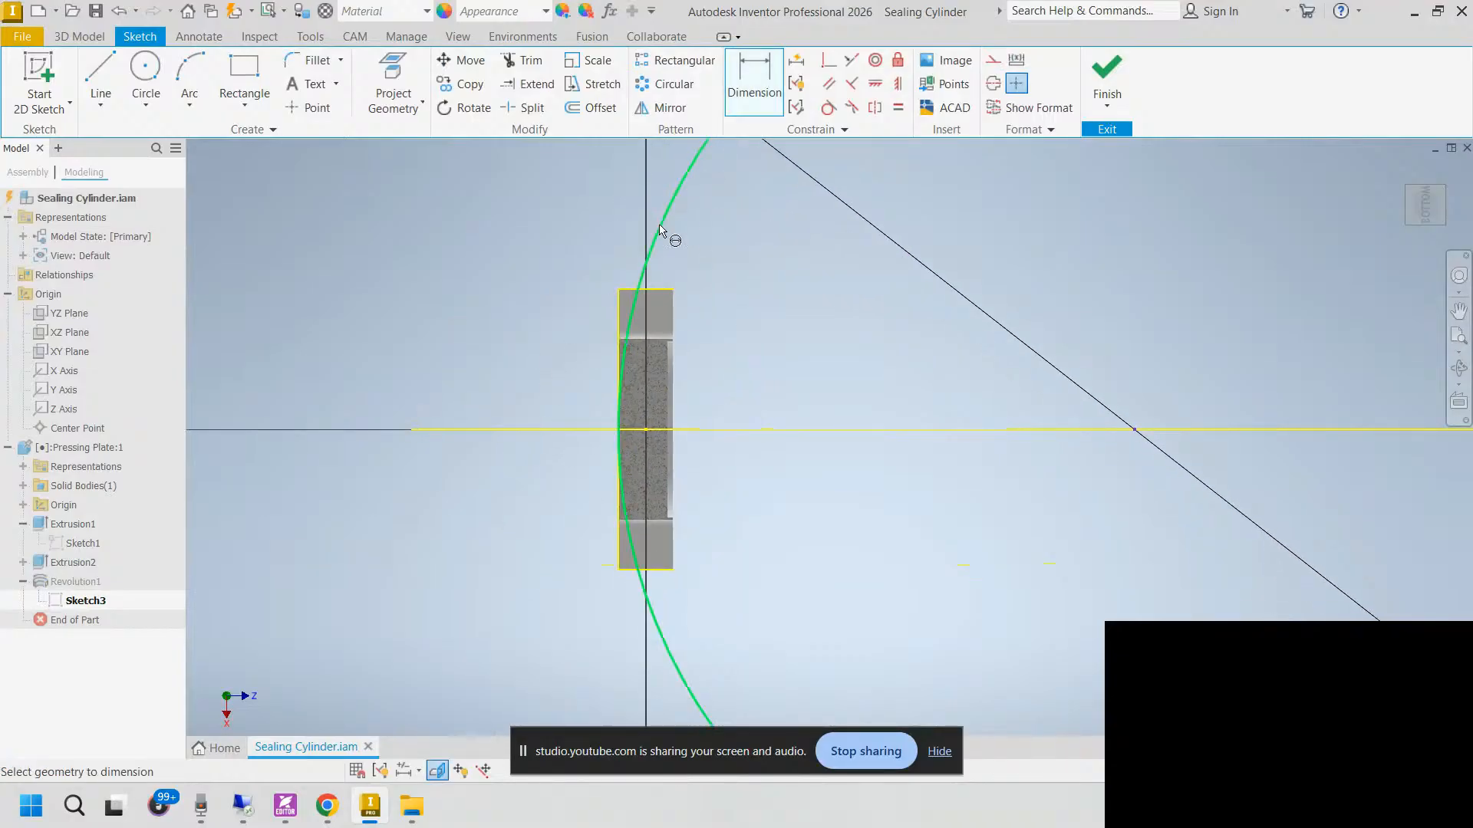
{"action": "left_click", "coordinate": [654, 290]}
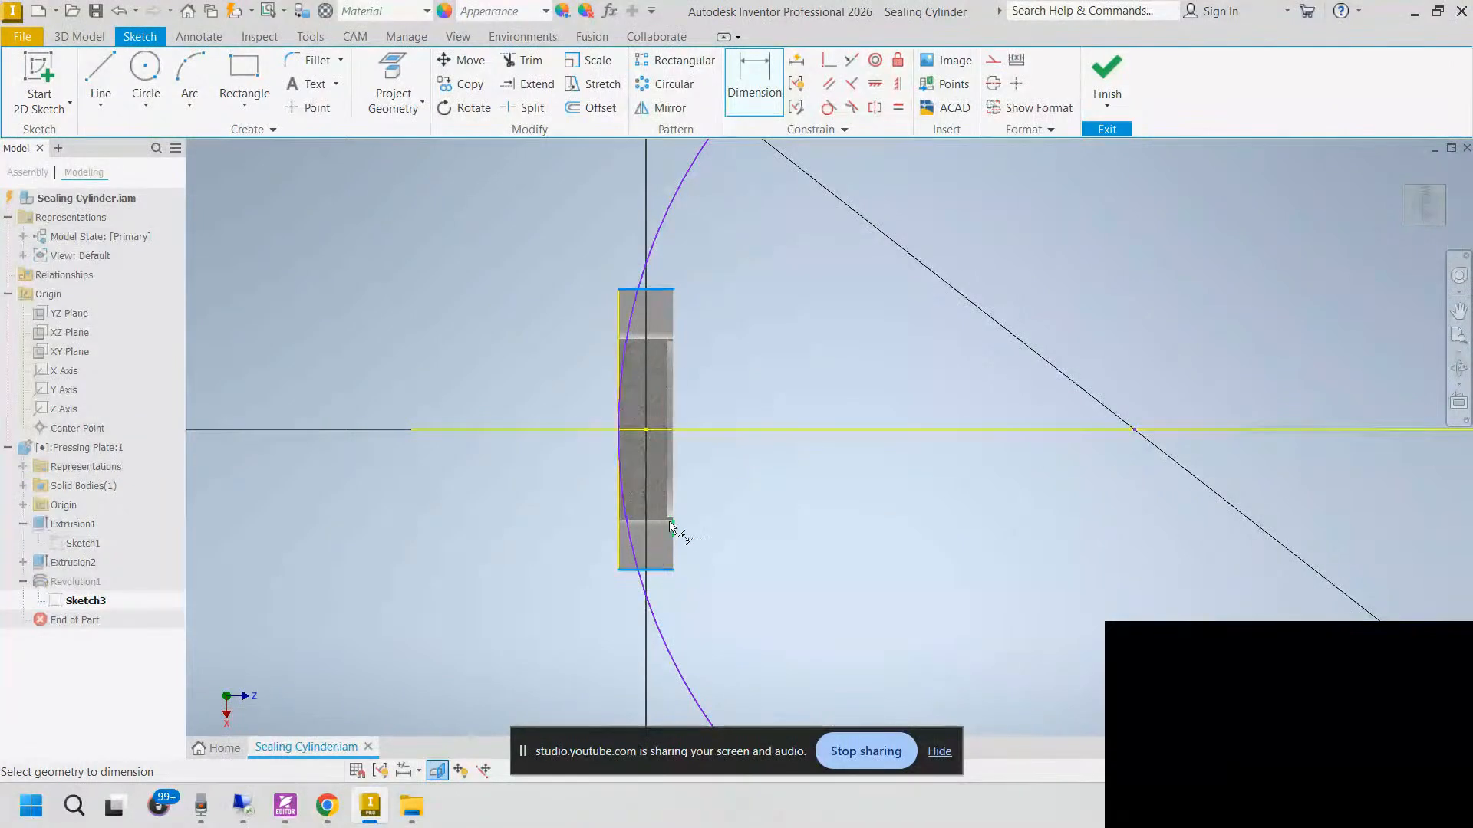
{"action": "left_click", "coordinate": [670, 526]}
{"action": "left_click", "coordinate": [725, 384]}
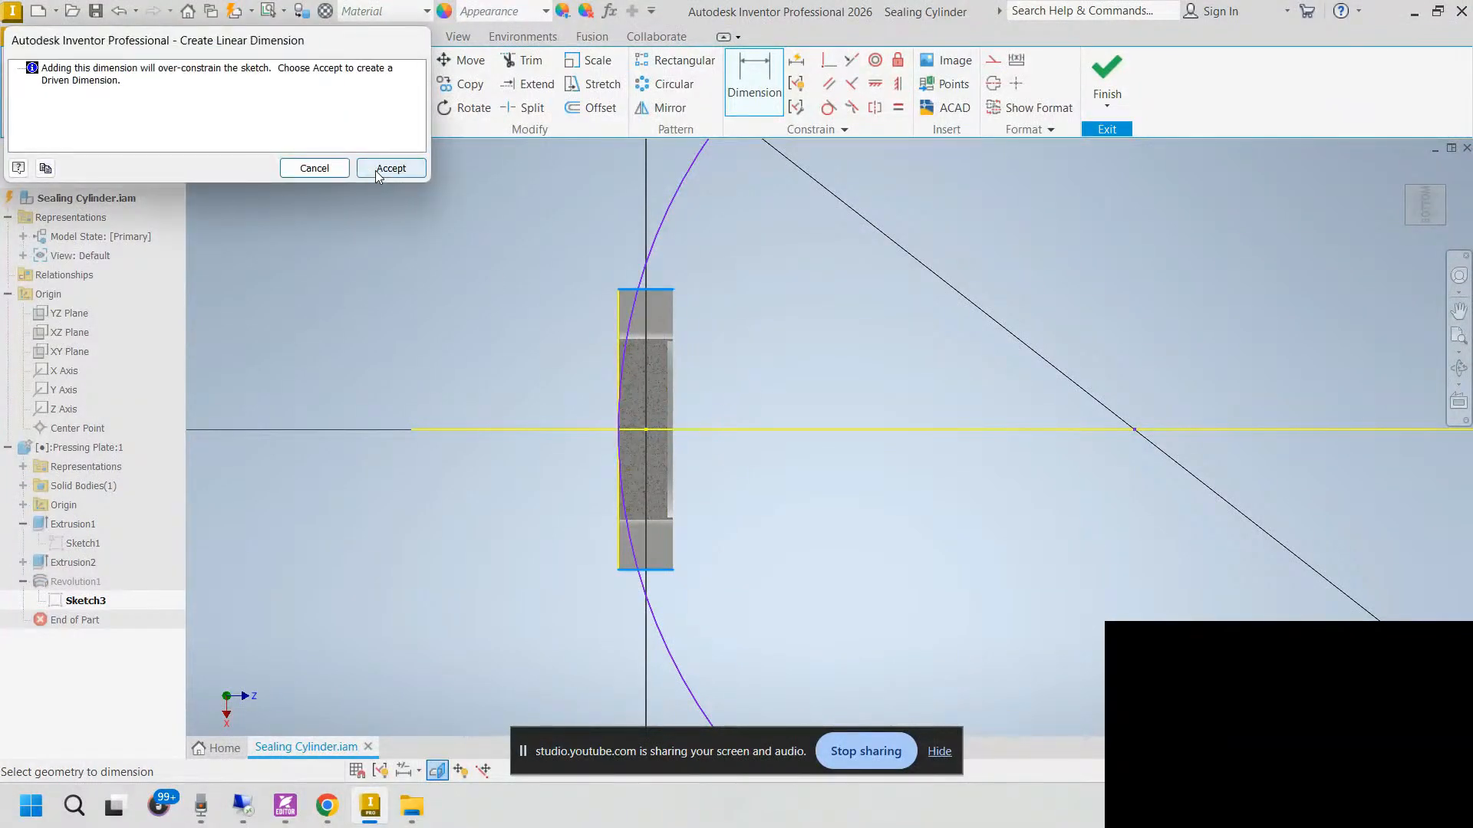
{"action": "left_click", "coordinate": [391, 168]}
{"action": "key", "text": "Escape"}
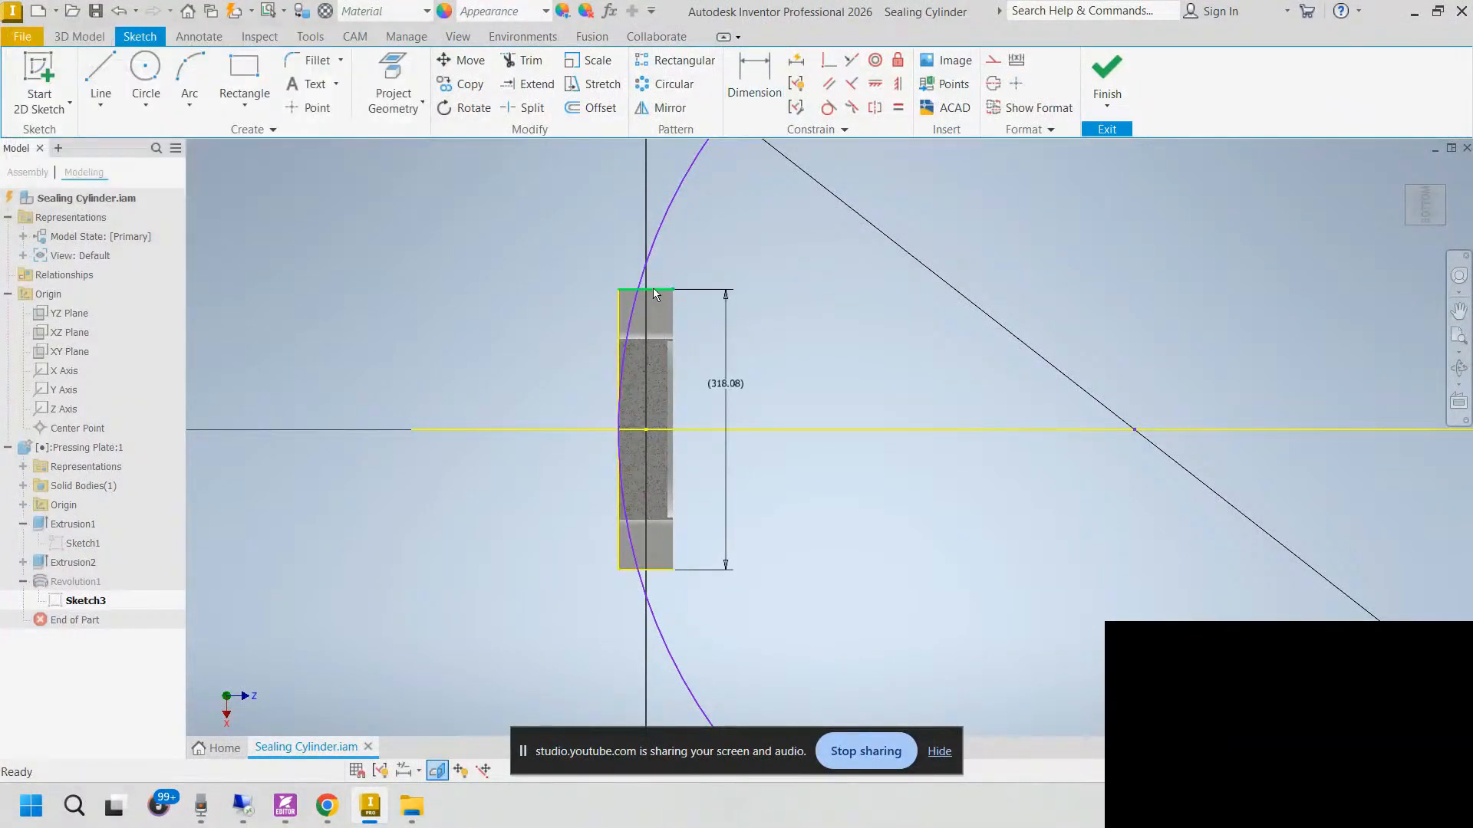
{"action": "key", "text": "ctrl+z"}
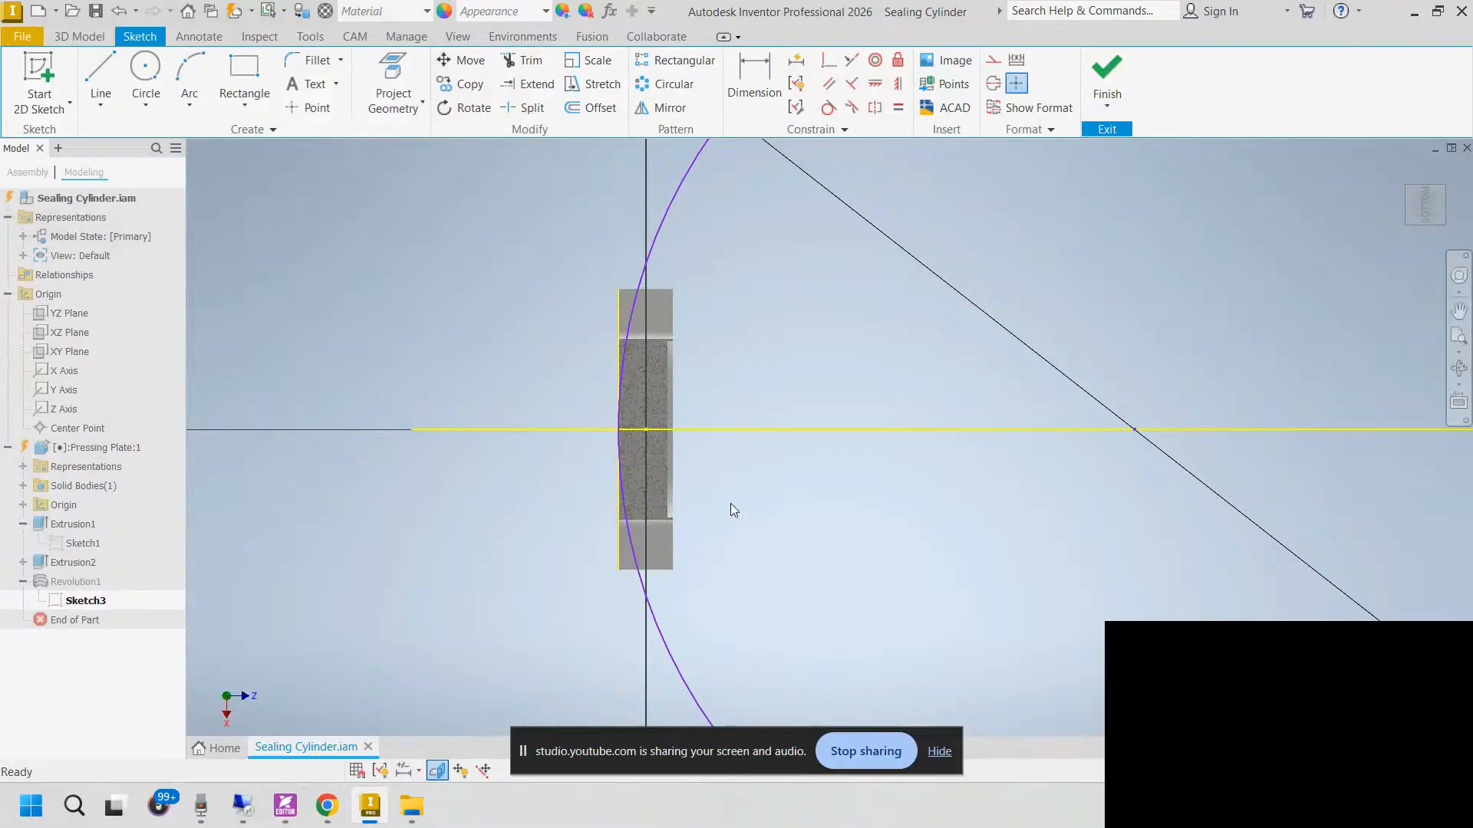
Step: Draw a two-point center rectangle at the plate's center point in Sketch3, 320 mm by 62 mm, finish the sketch and accept the update errors
{"action": "middle_click_drag", "start_coordinate": [719, 544], "coordinate": [700, 528]}
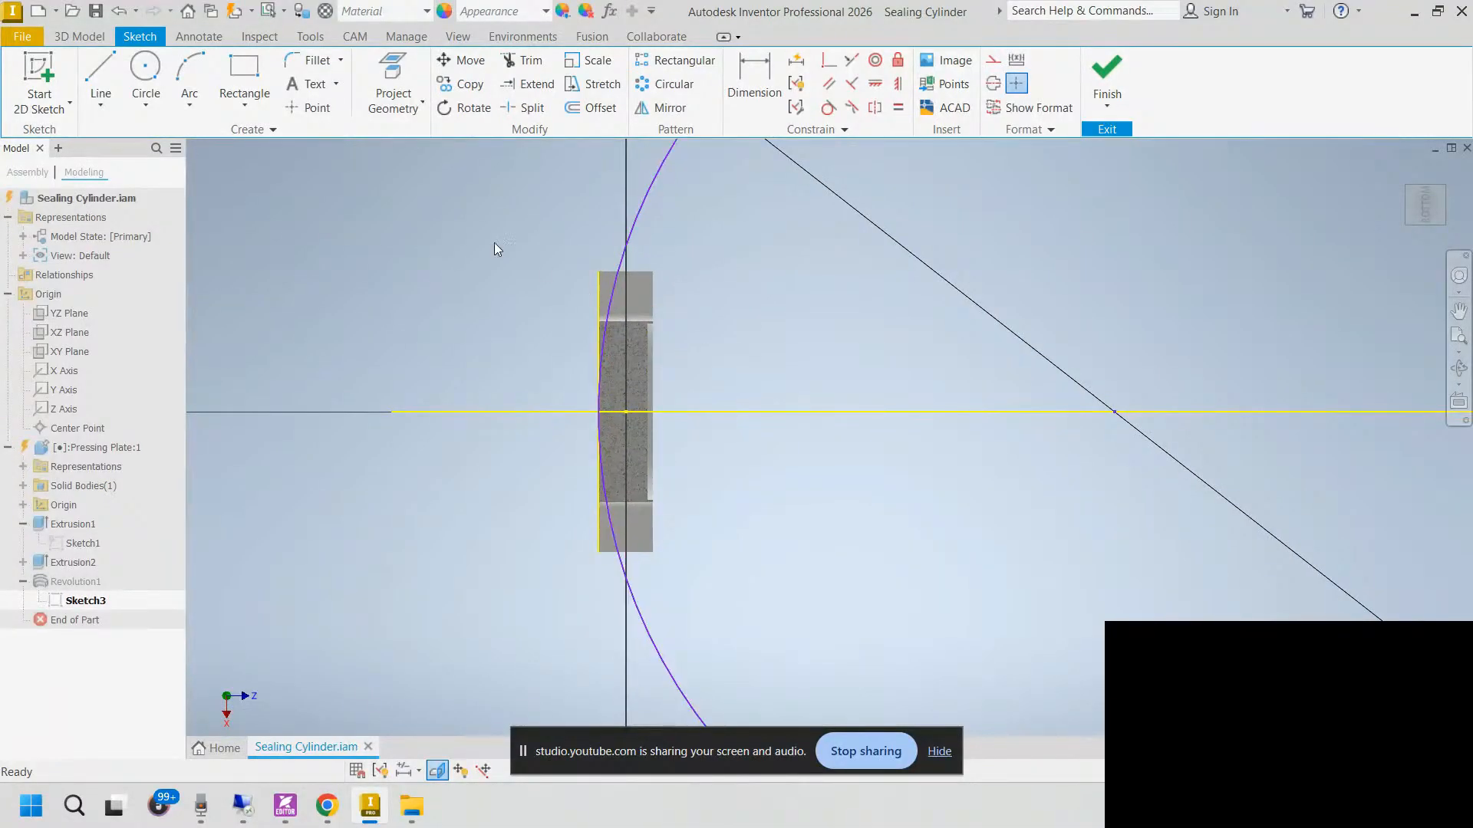
{"action": "left_click", "coordinate": [242, 66]}
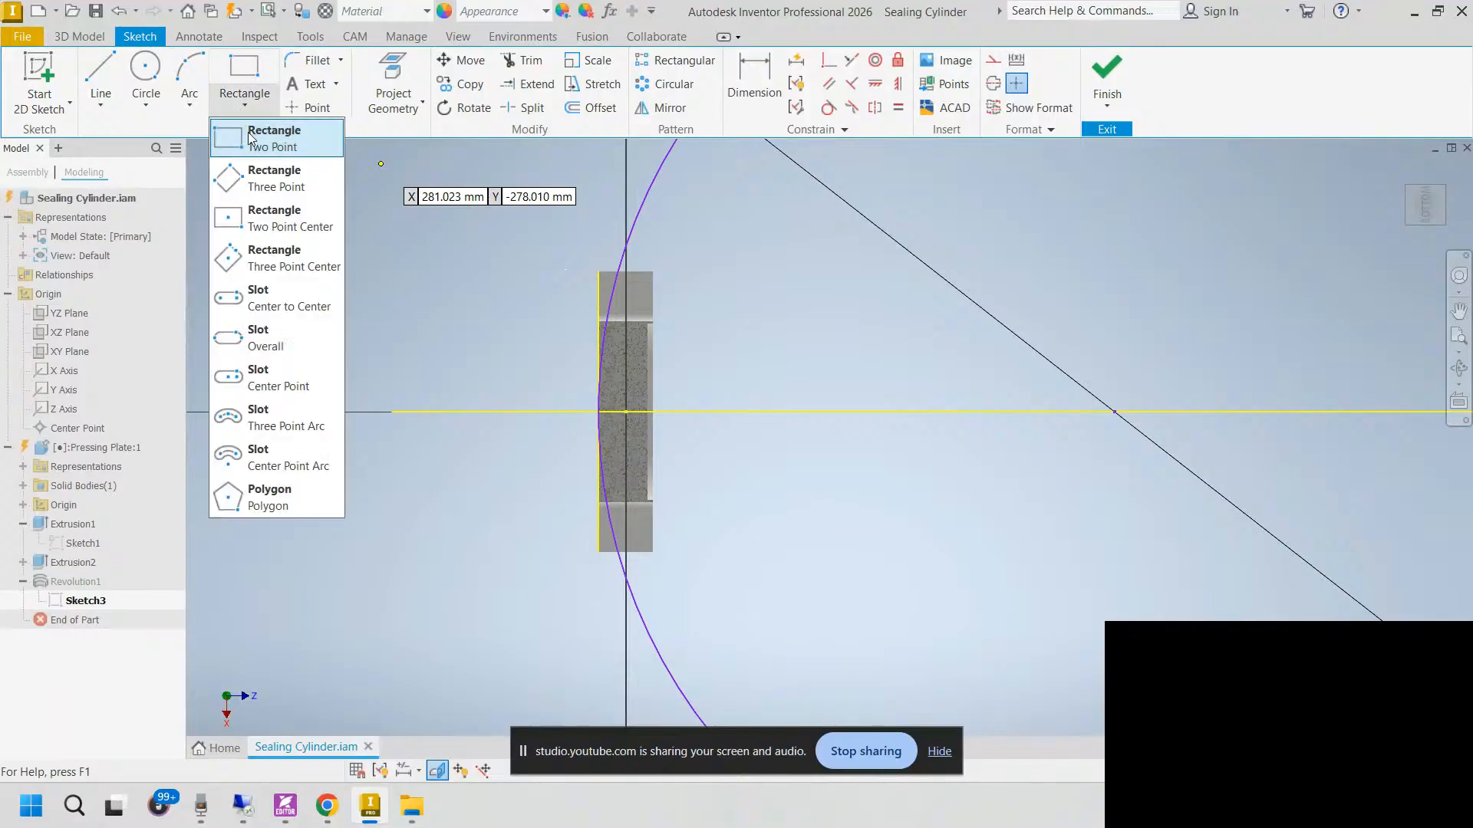
{"action": "left_click", "coordinate": [244, 107]}
{"action": "left_click", "coordinate": [276, 219]}
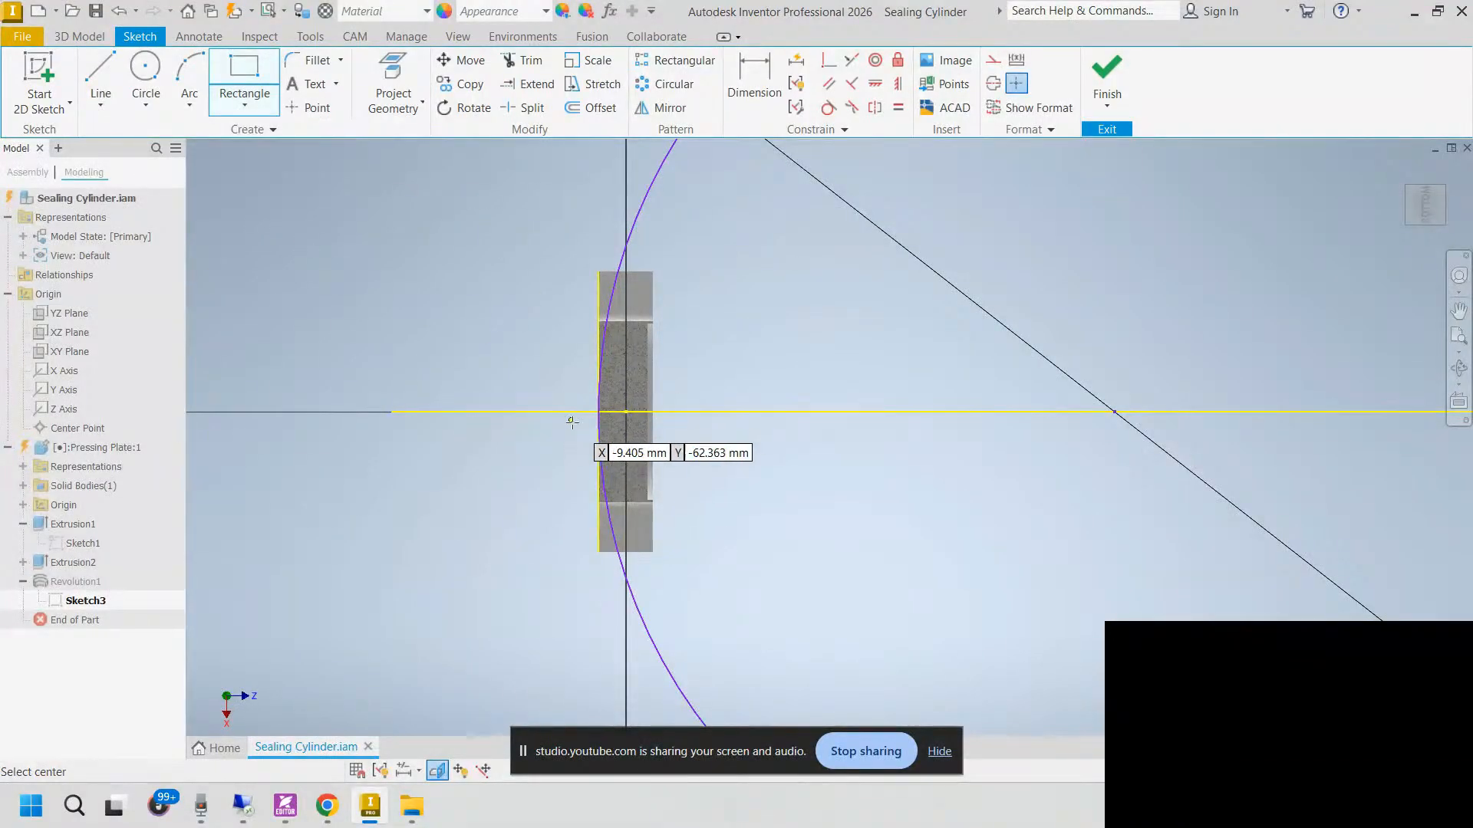
{"action": "left_click", "coordinate": [625, 412]}
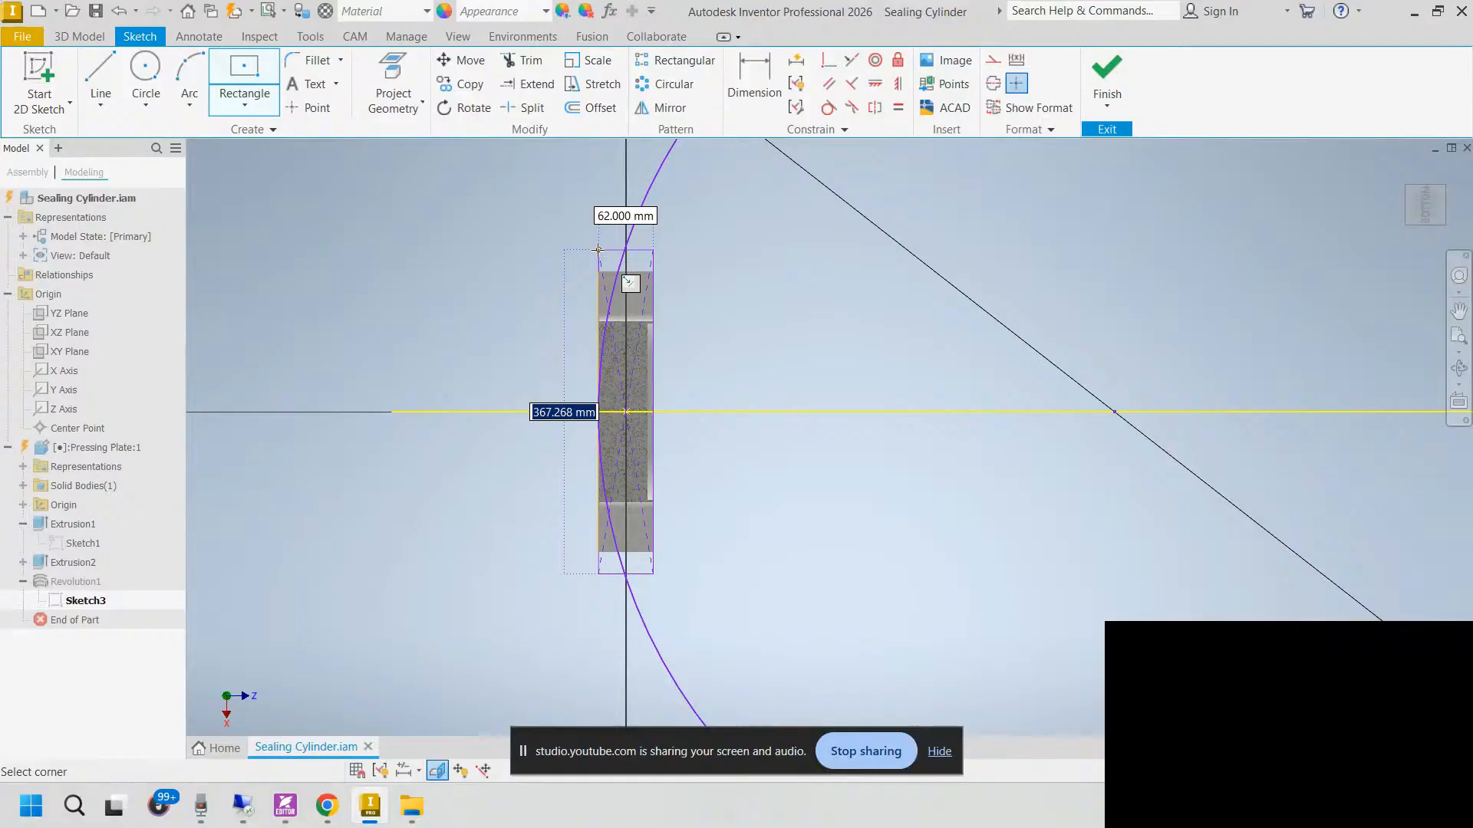
{"action": "type", "text": "3"}
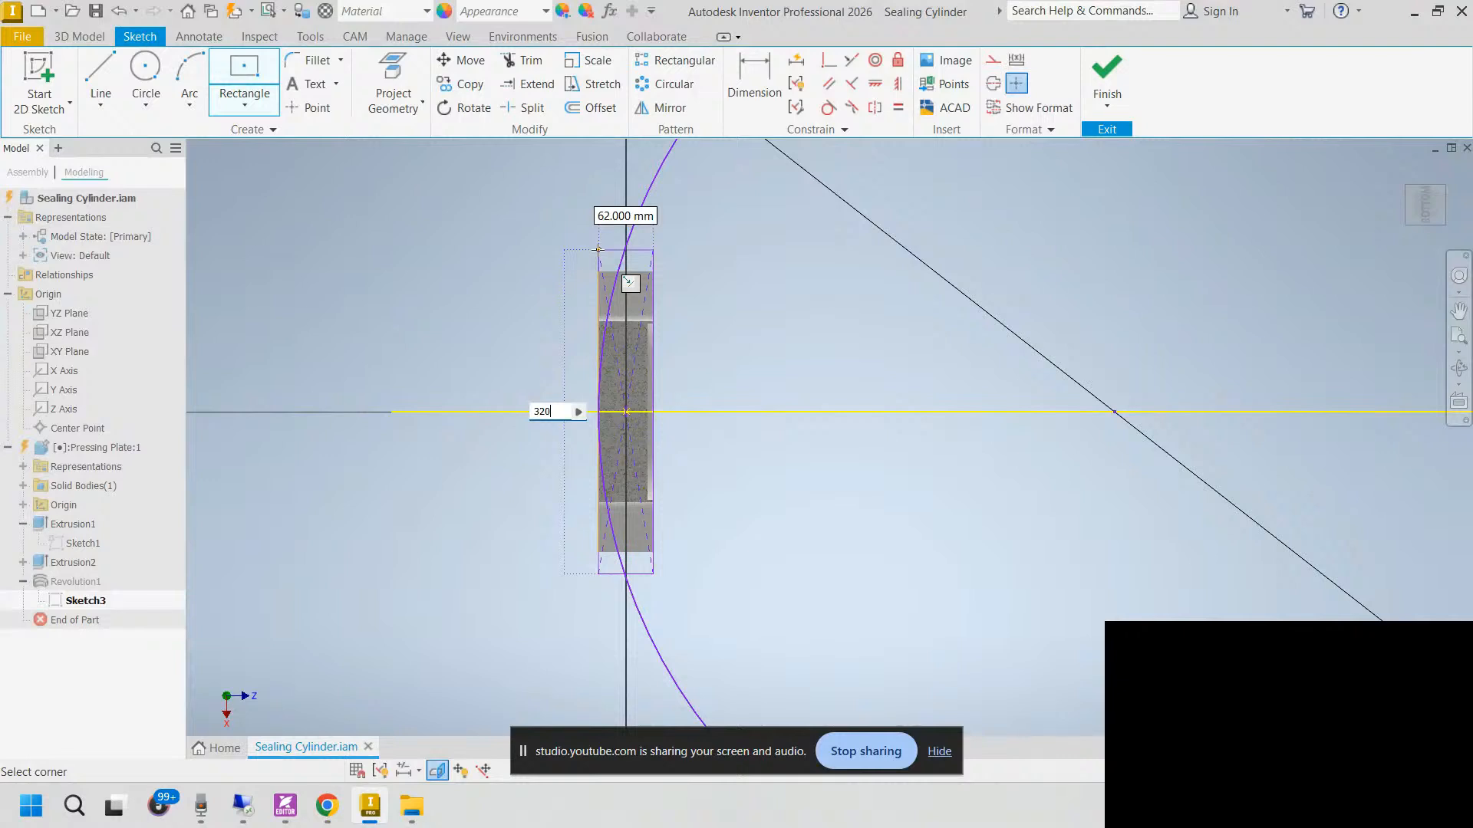
{"action": "type", "text": "20"}
{"action": "key", "text": "Tab"}
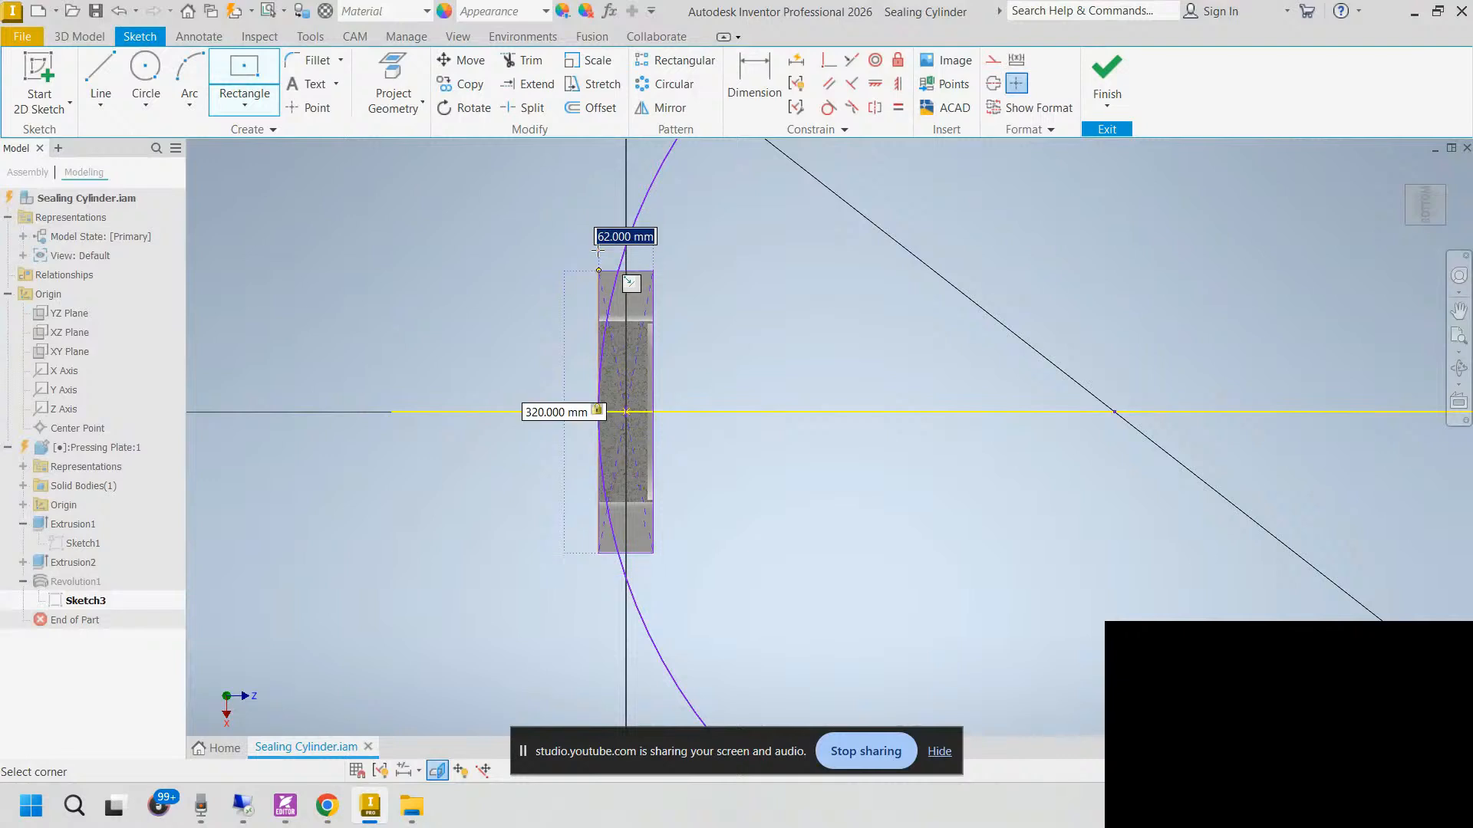
{"action": "type", "text": "62"}
{"action": "key", "text": "Return"}
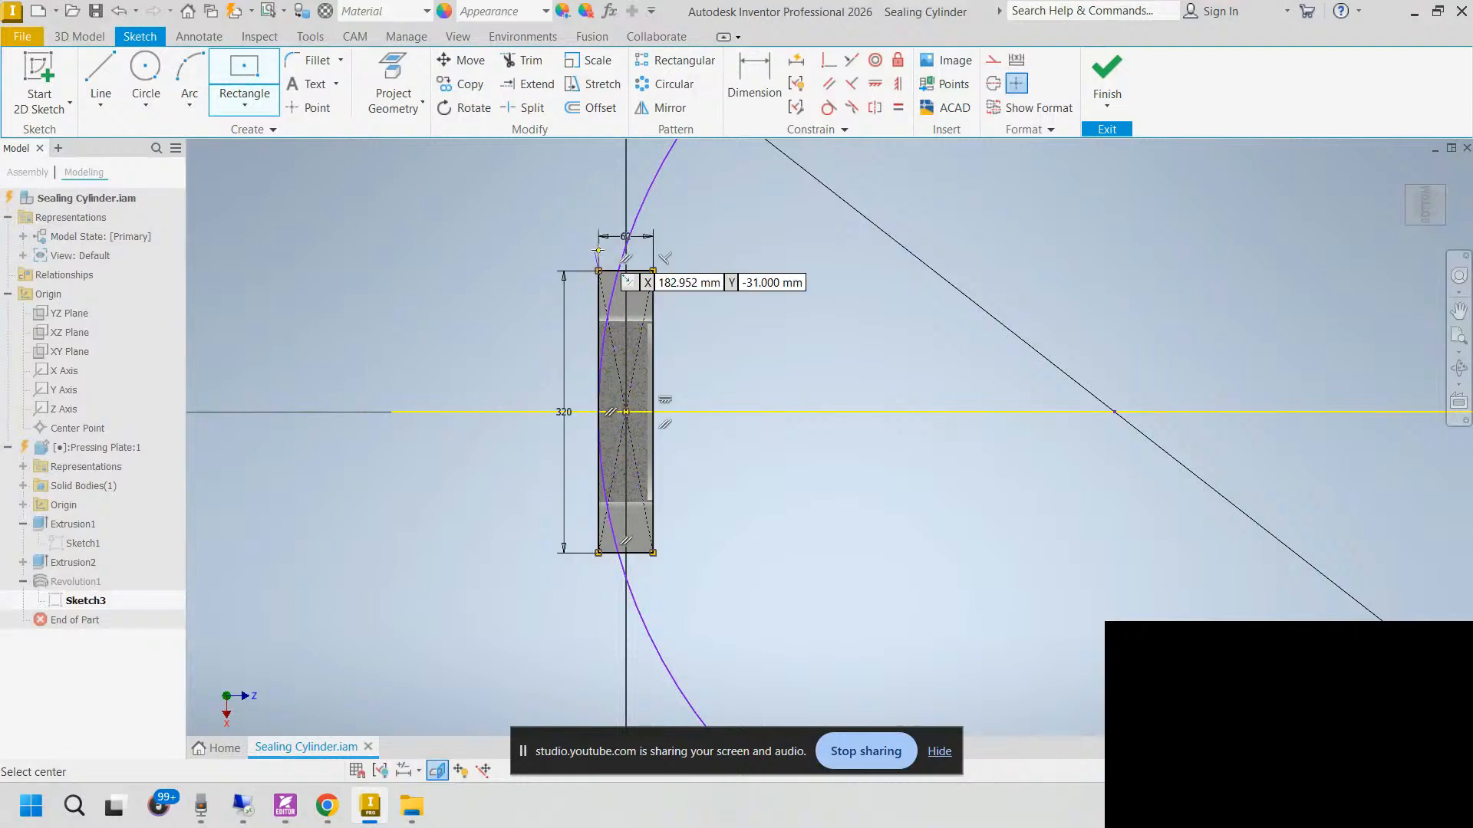
{"action": "key", "text": "Escape"}
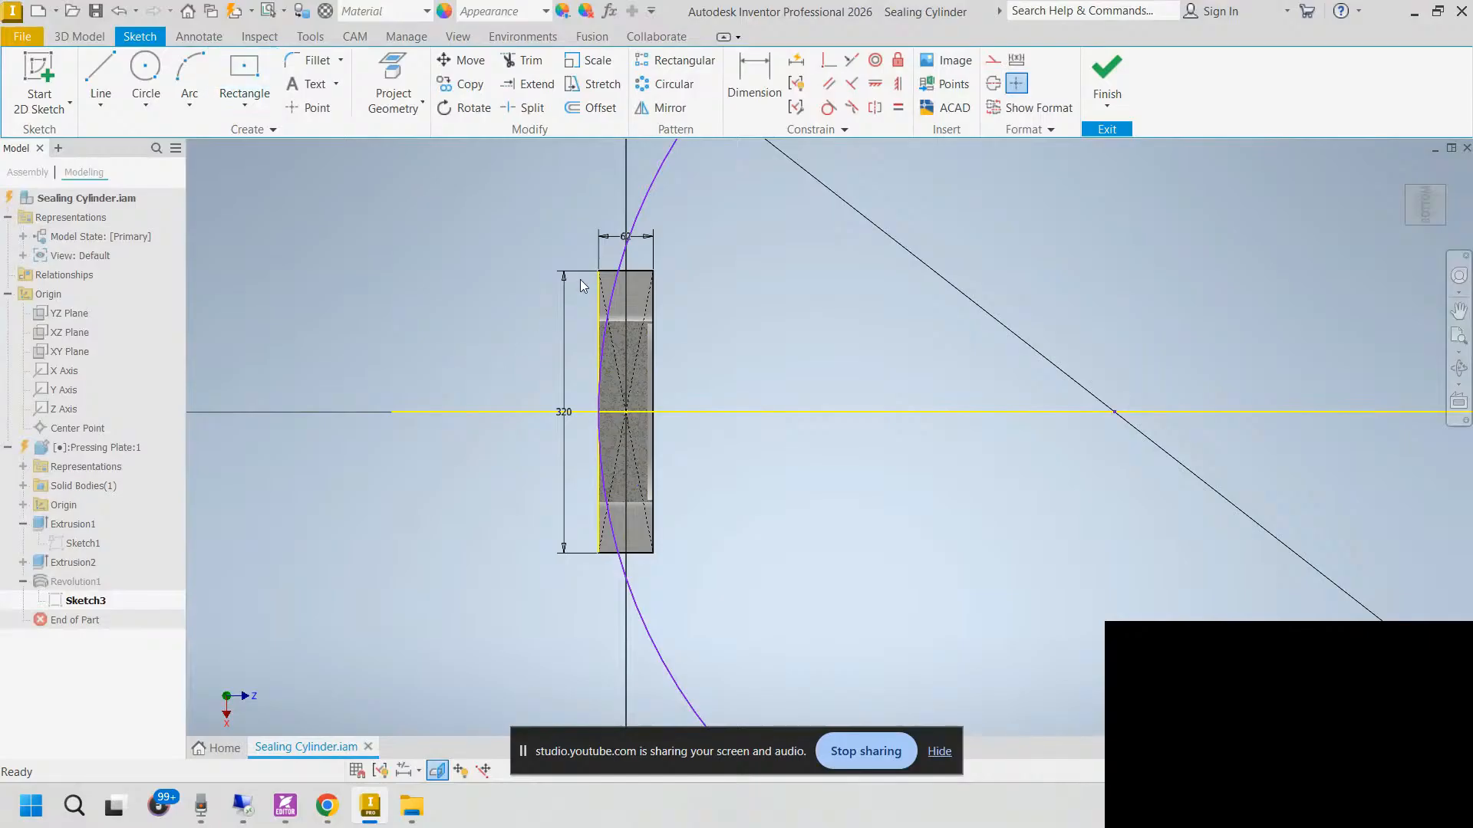
{"action": "left_click", "coordinate": [1107, 76]}
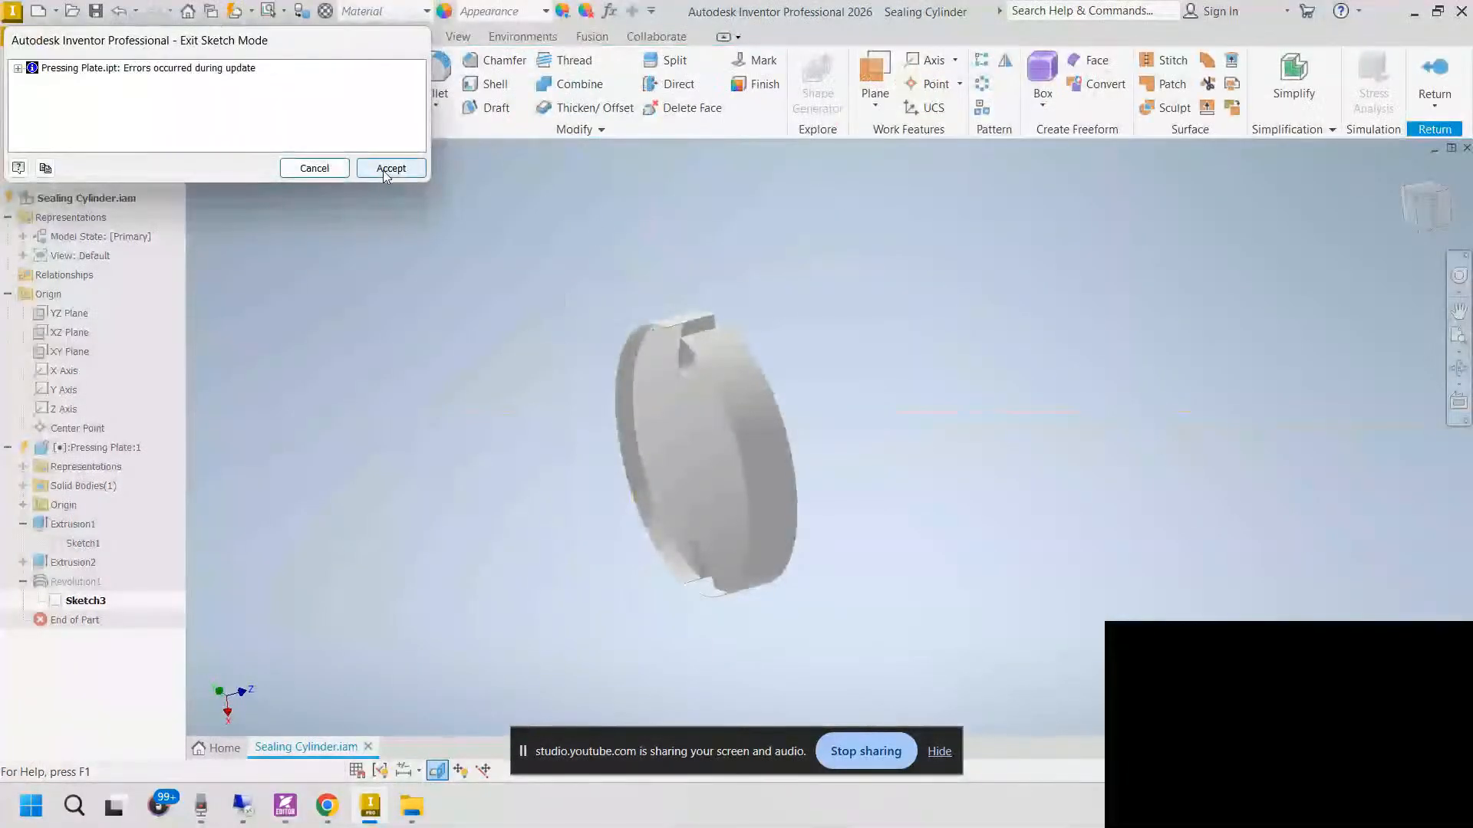
{"action": "left_click", "coordinate": [391, 168]}
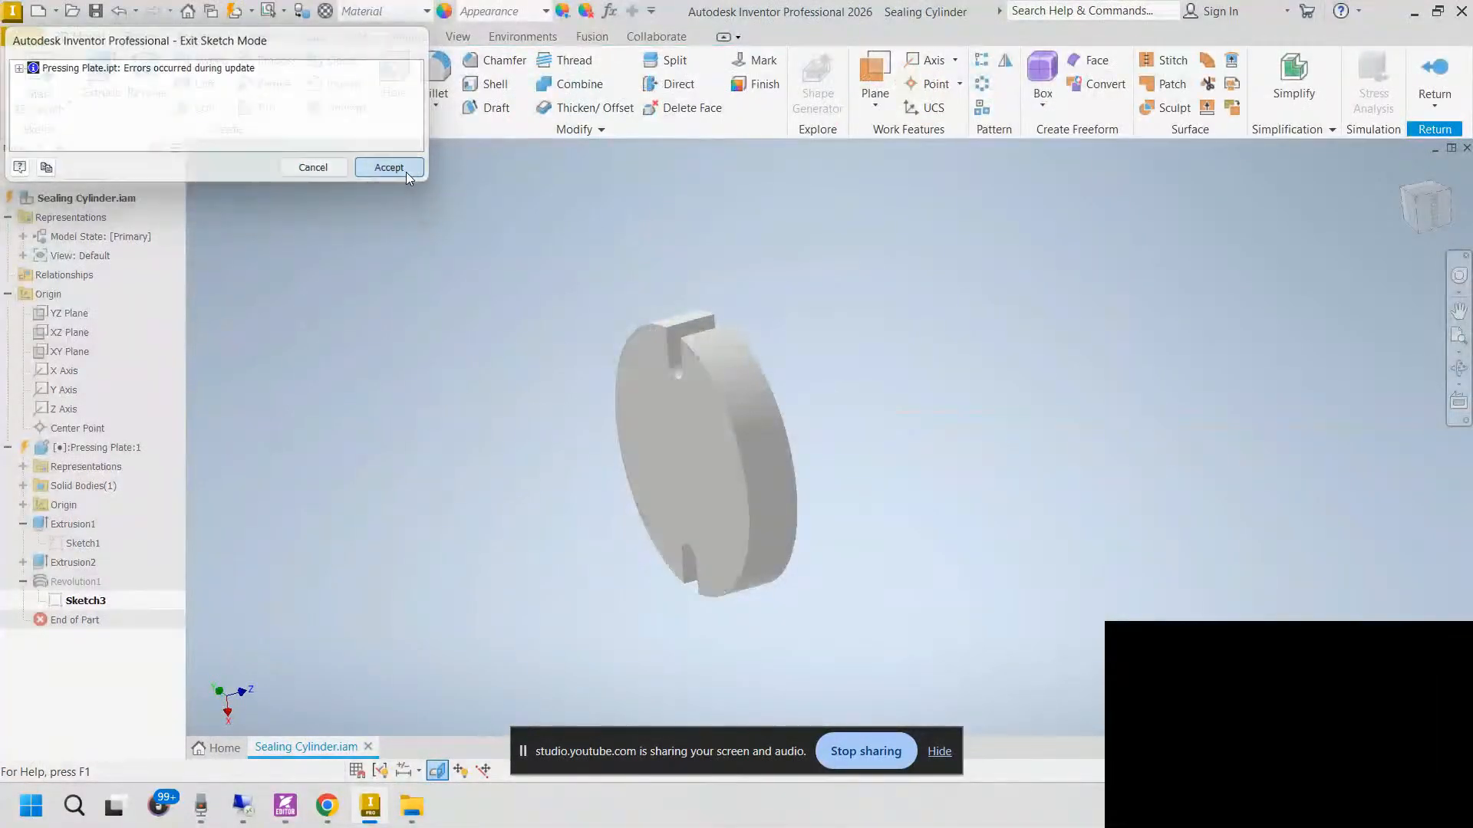
Step: Redefine Revolution1 with only the corner region between the rectangle and the large arc as its cut profile
{"action": "right_click", "coordinate": [54, 591]}
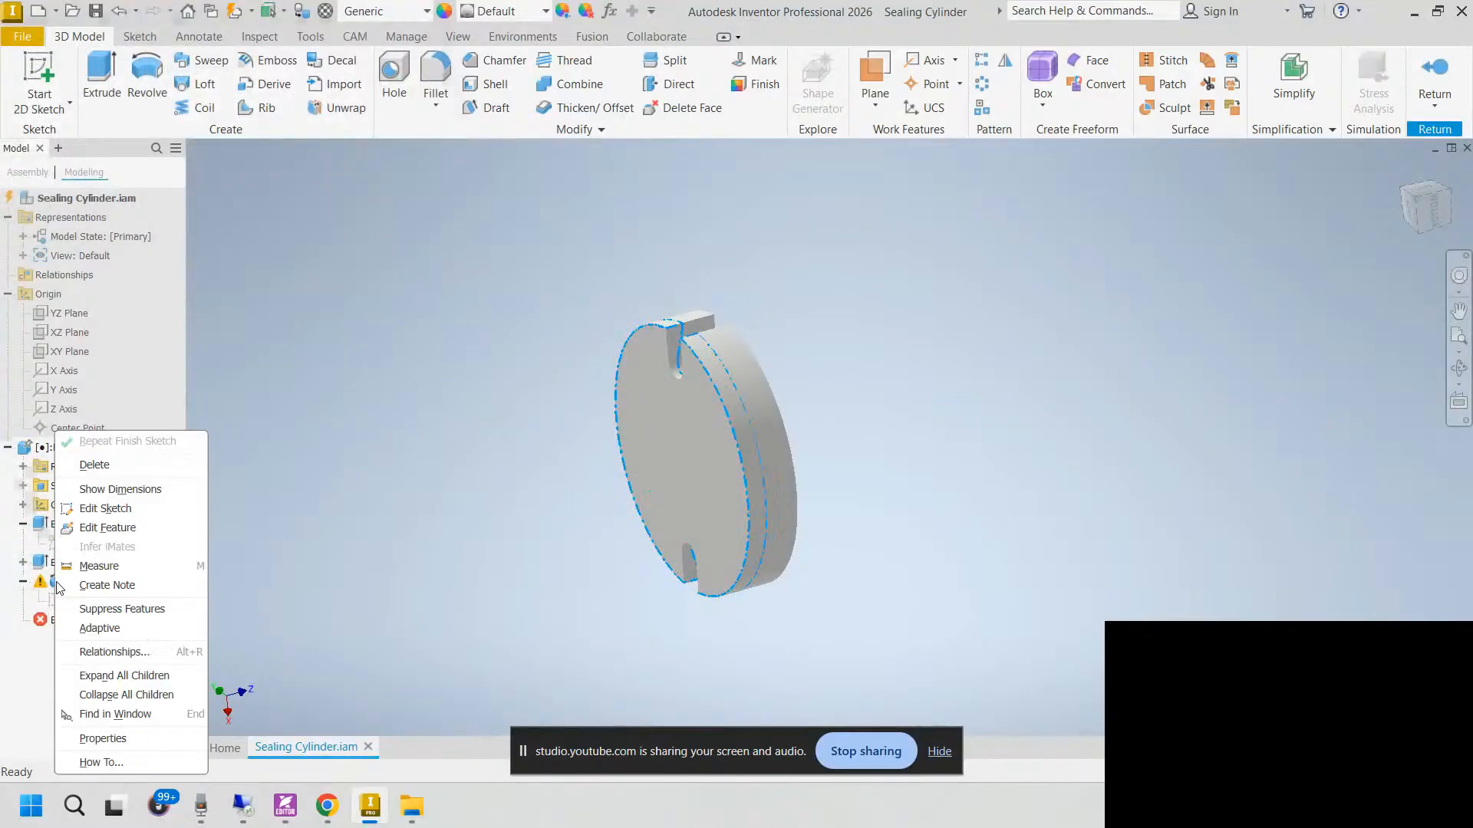
{"action": "left_click", "coordinate": [137, 529]}
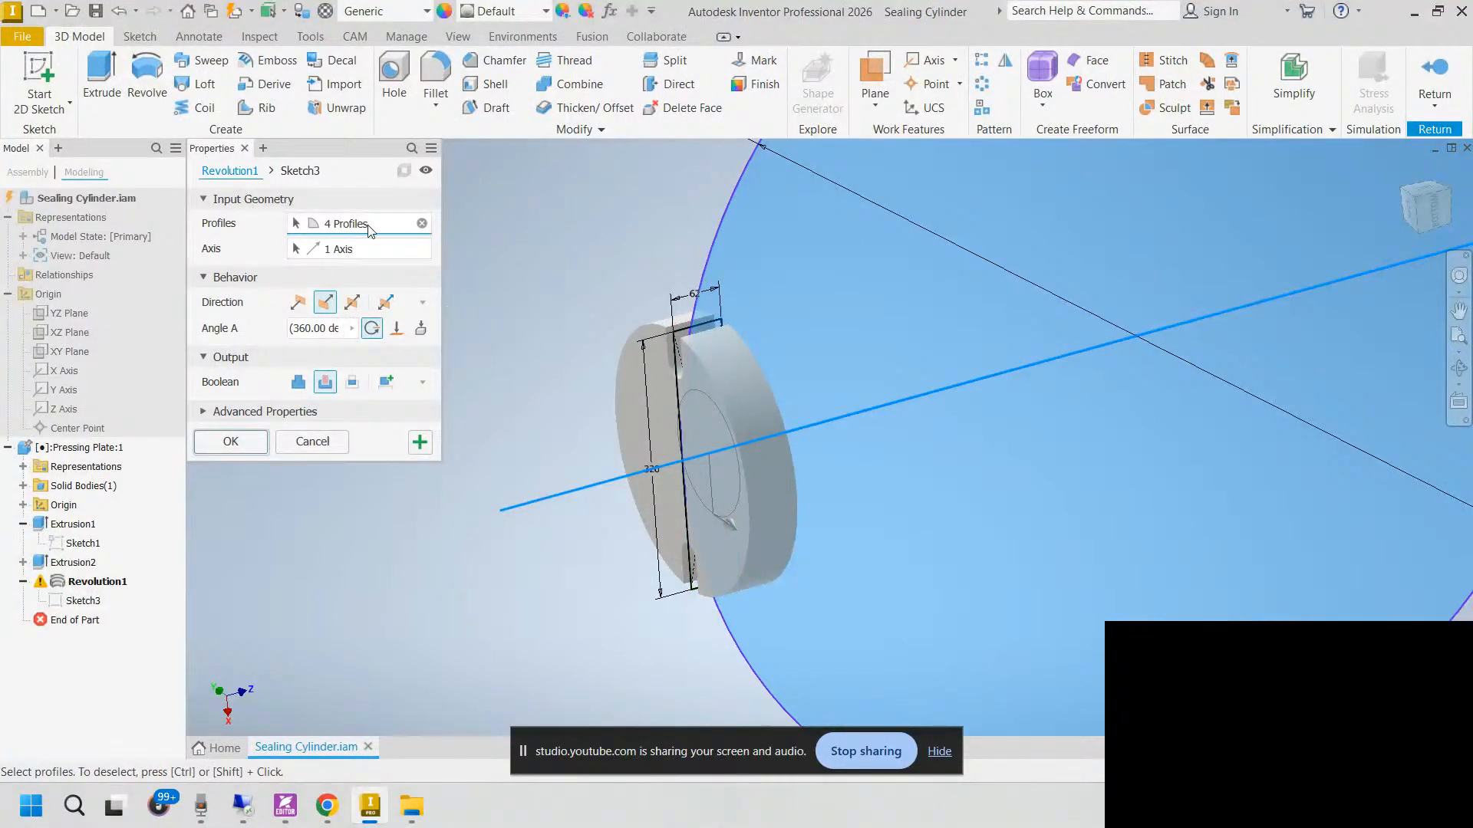
{"action": "left_click", "coordinate": [422, 224]}
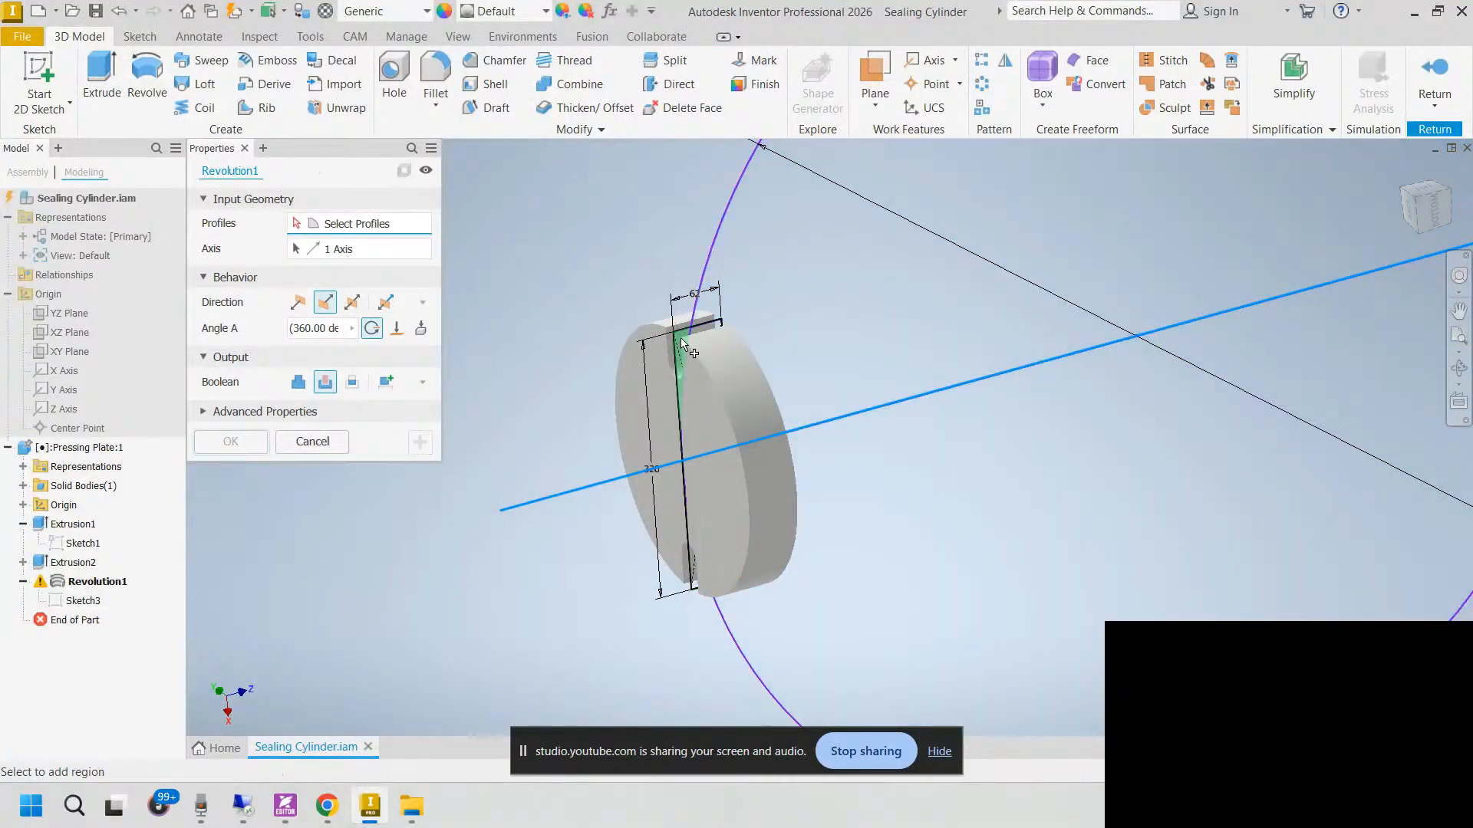
{"action": "scroll", "coordinate": [678, 338], "scroll_direction": "up", "scroll_amount": 5}
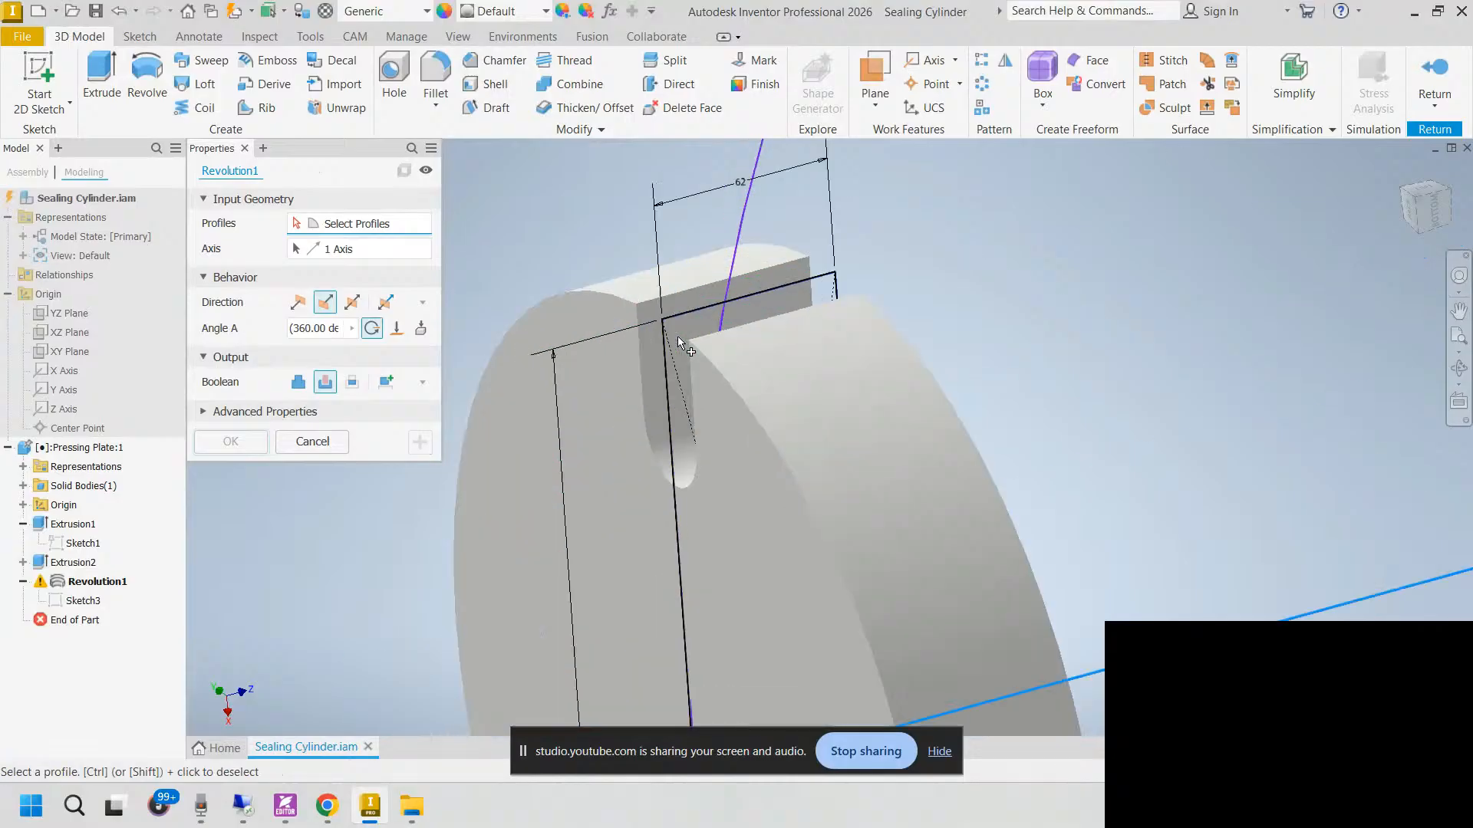
{"action": "left_click", "coordinate": [679, 320]}
{"action": "scroll", "coordinate": [650, 364], "scroll_direction": "down", "scroll_amount": 3}
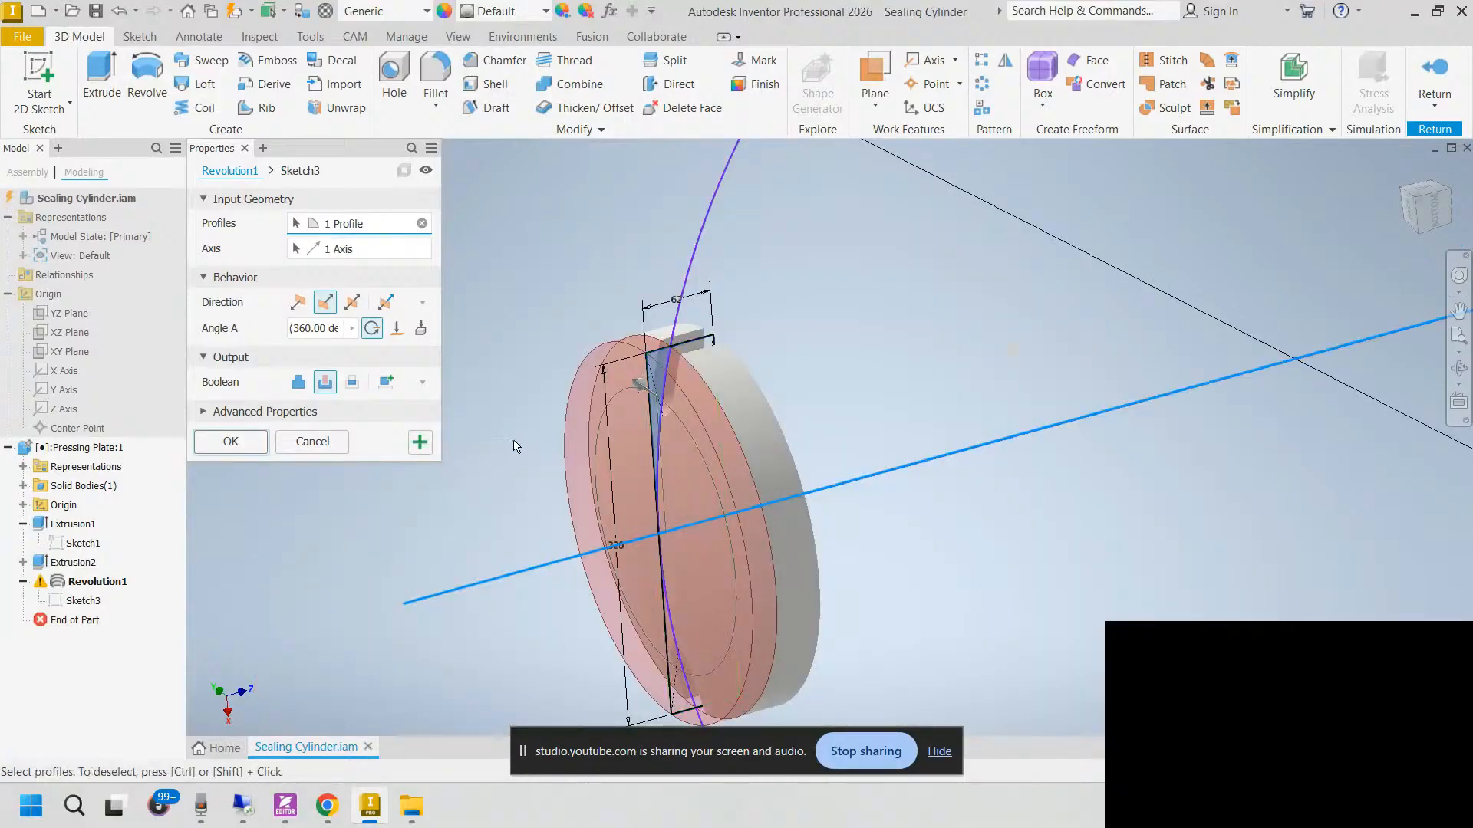
{"action": "middle_click_drag", "start_coordinate": [491, 442], "coordinate": [495, 276]}
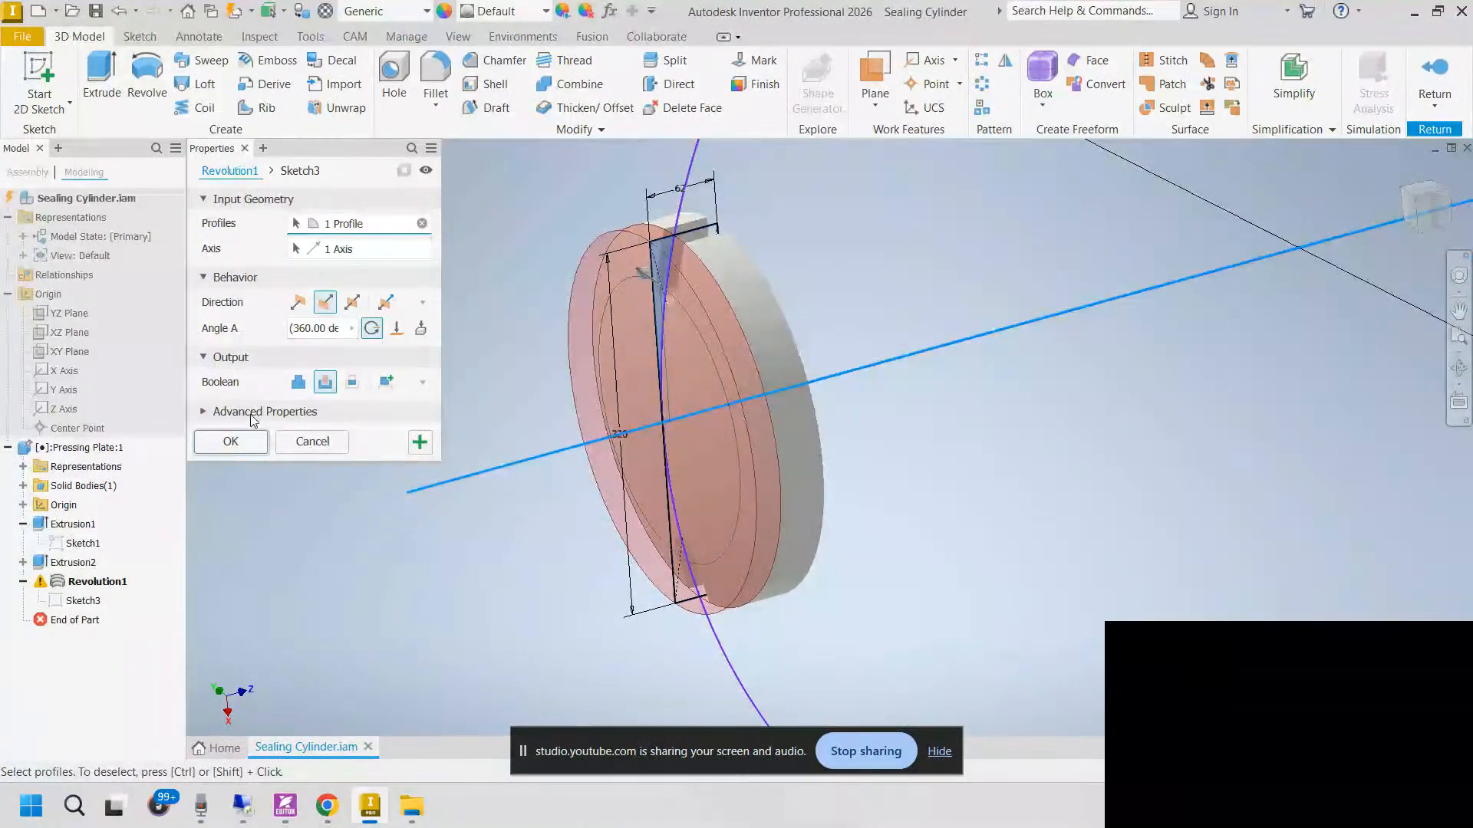
{"action": "left_click", "coordinate": [254, 442]}
{"action": "middle_click_drag", "start_coordinate": [502, 382], "coordinate": [665, 320], "text": "shift"}
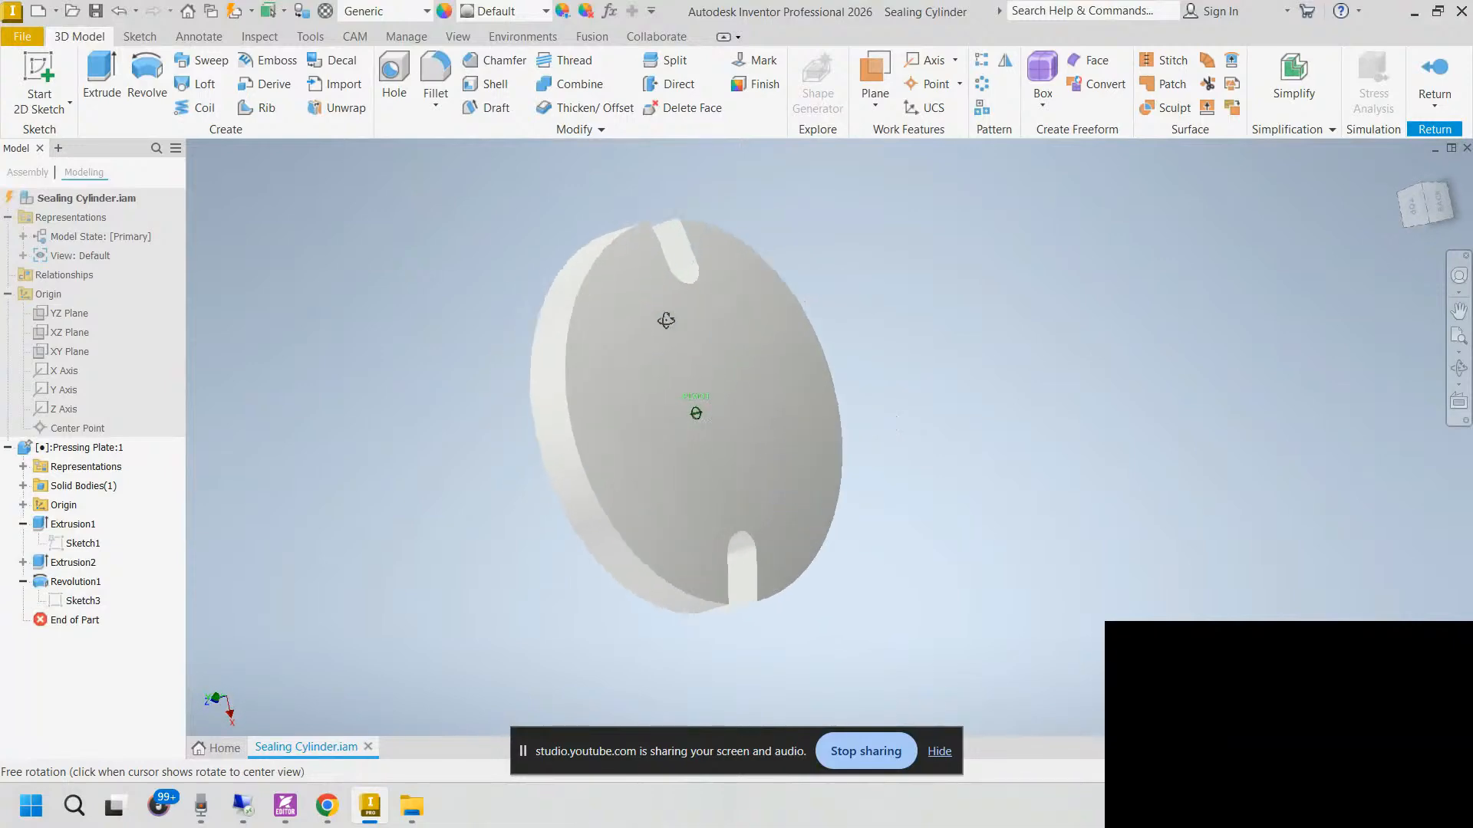
Step: Switch to SBB0021.pdf in Foxit PDF Editor, examine the pressing plate's bolt hole diameters, counterbores and pitch circle, and return to Inventor
{"action": "left_click", "coordinate": [285, 805]}
{"action": "scroll", "coordinate": [844, 376], "scroll_direction": "up", "scroll_amount": 2}
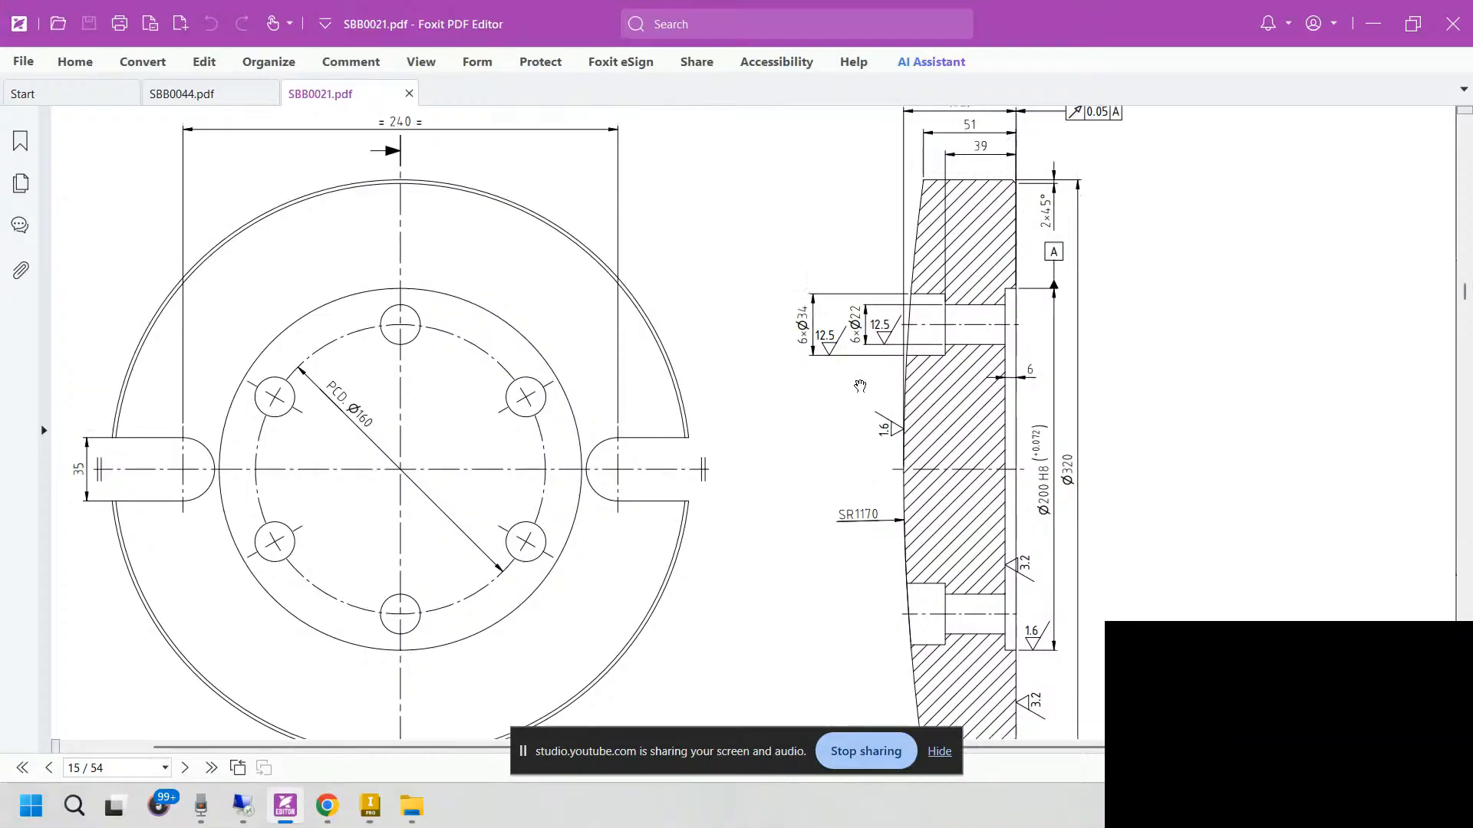
{"action": "scroll", "coordinate": [968, 243], "scroll_direction": "down", "scroll_amount": 2}
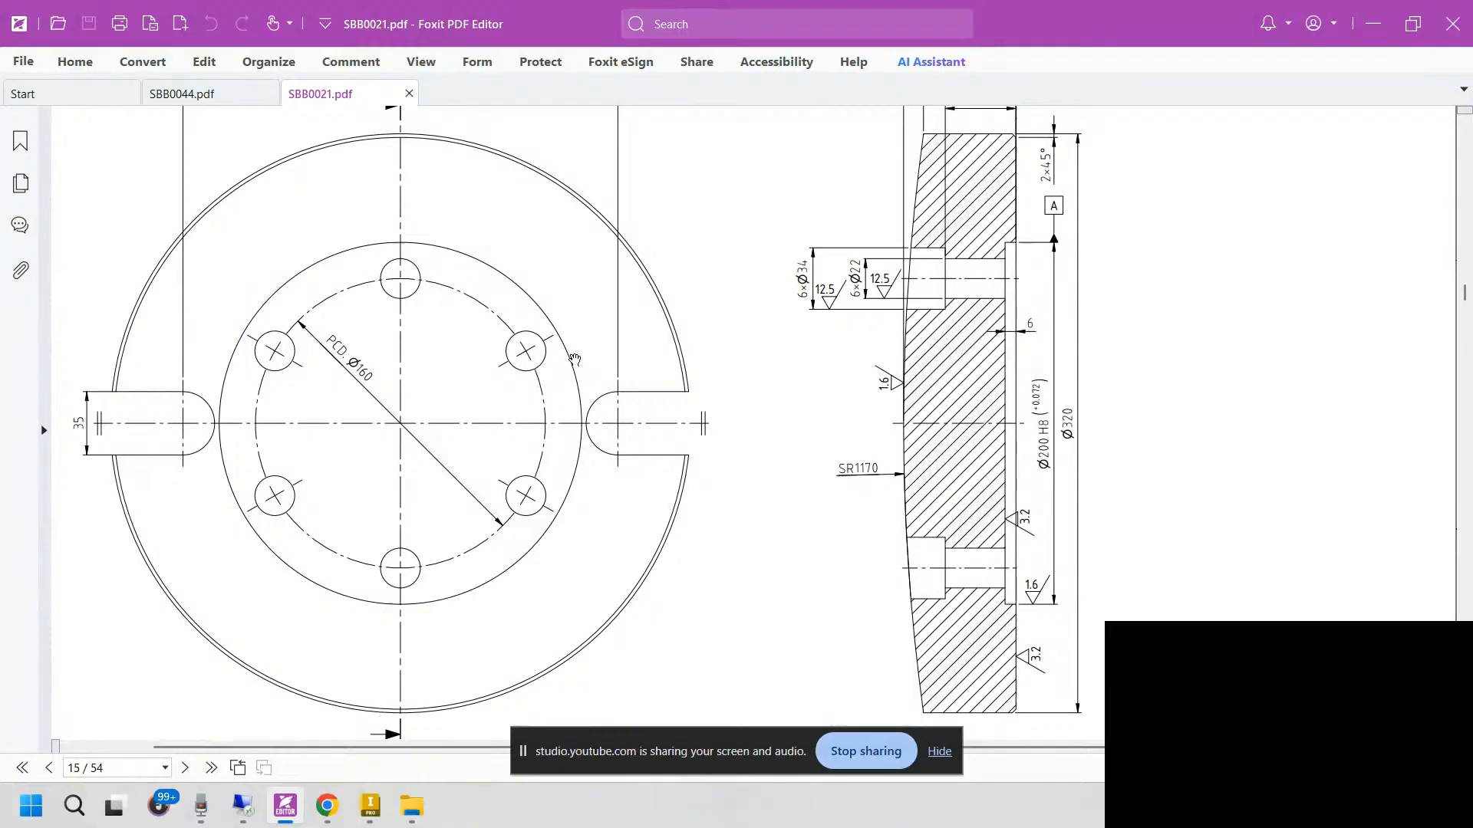
{"action": "left_click_drag", "start_coordinate": [737, 470], "coordinate": [592, 473]}
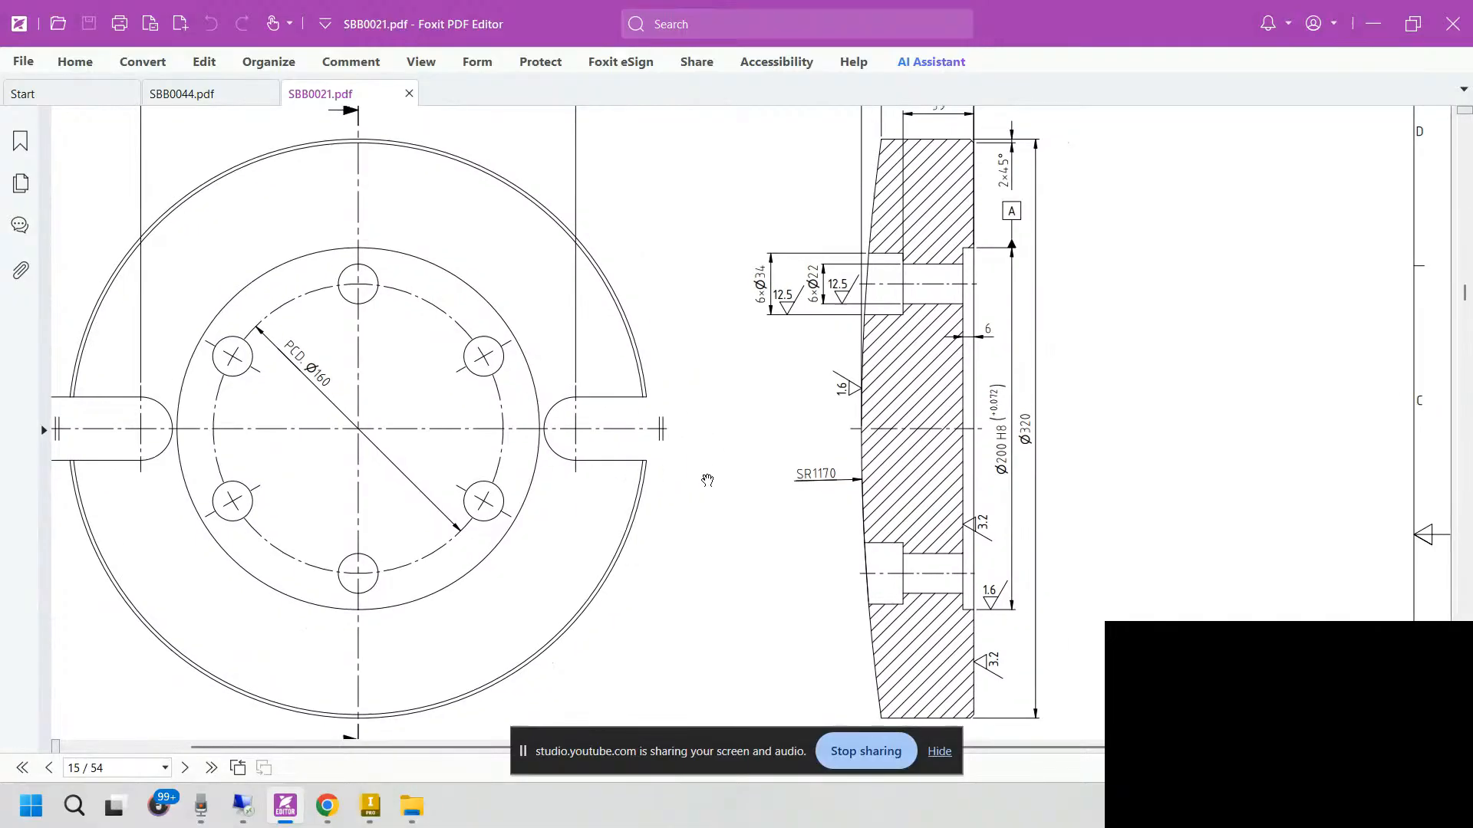
{"action": "scroll", "coordinate": [714, 484], "scroll_direction": "down", "scroll_amount": 1, "text": "ctrl"}
{"action": "left_click_drag", "start_coordinate": [840, 524], "coordinate": [833, 577]}
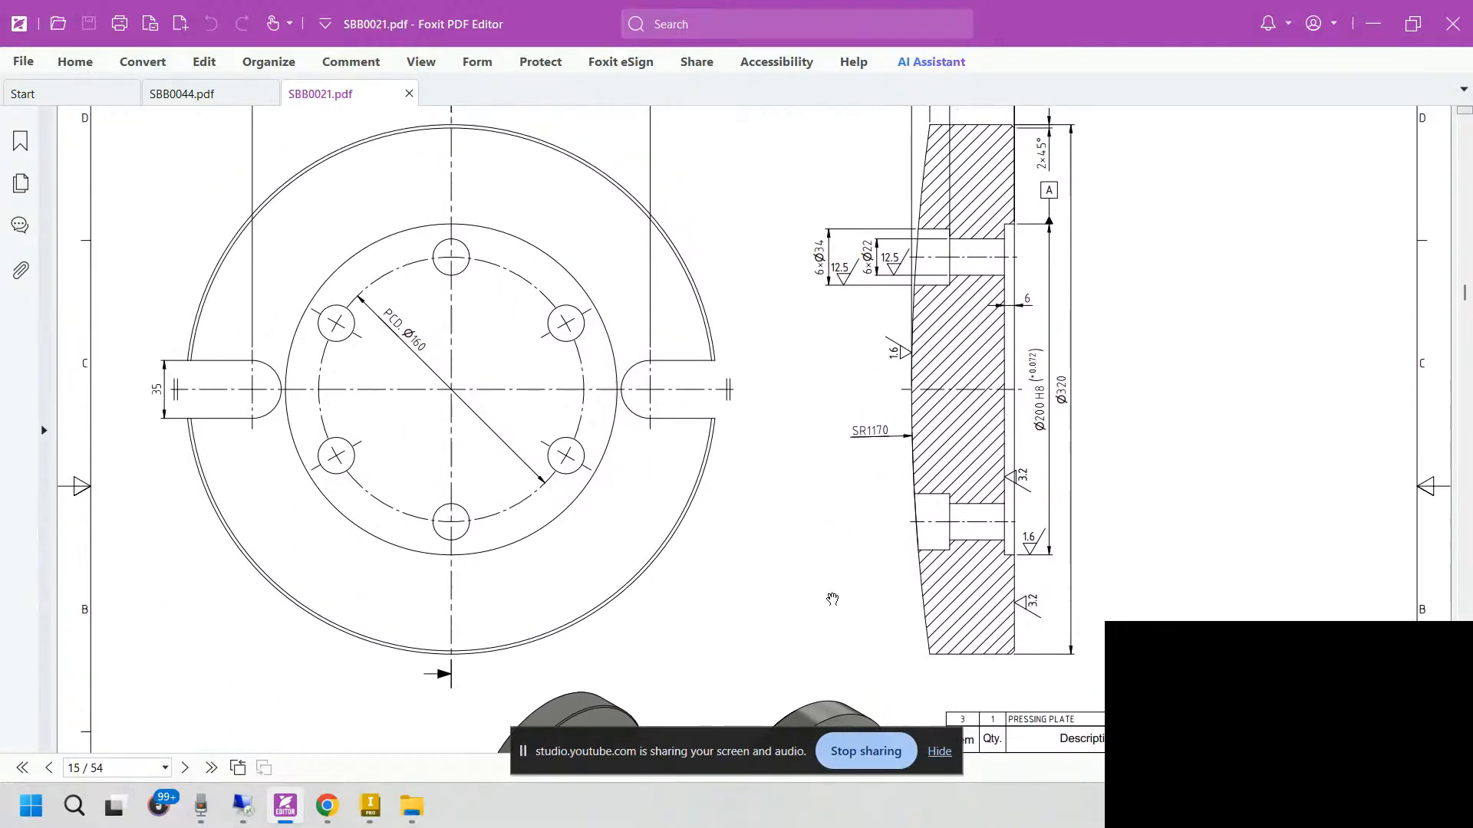
{"action": "scroll", "coordinate": [818, 287], "scroll_direction": "up", "scroll_amount": 2, "text": "ctrl"}
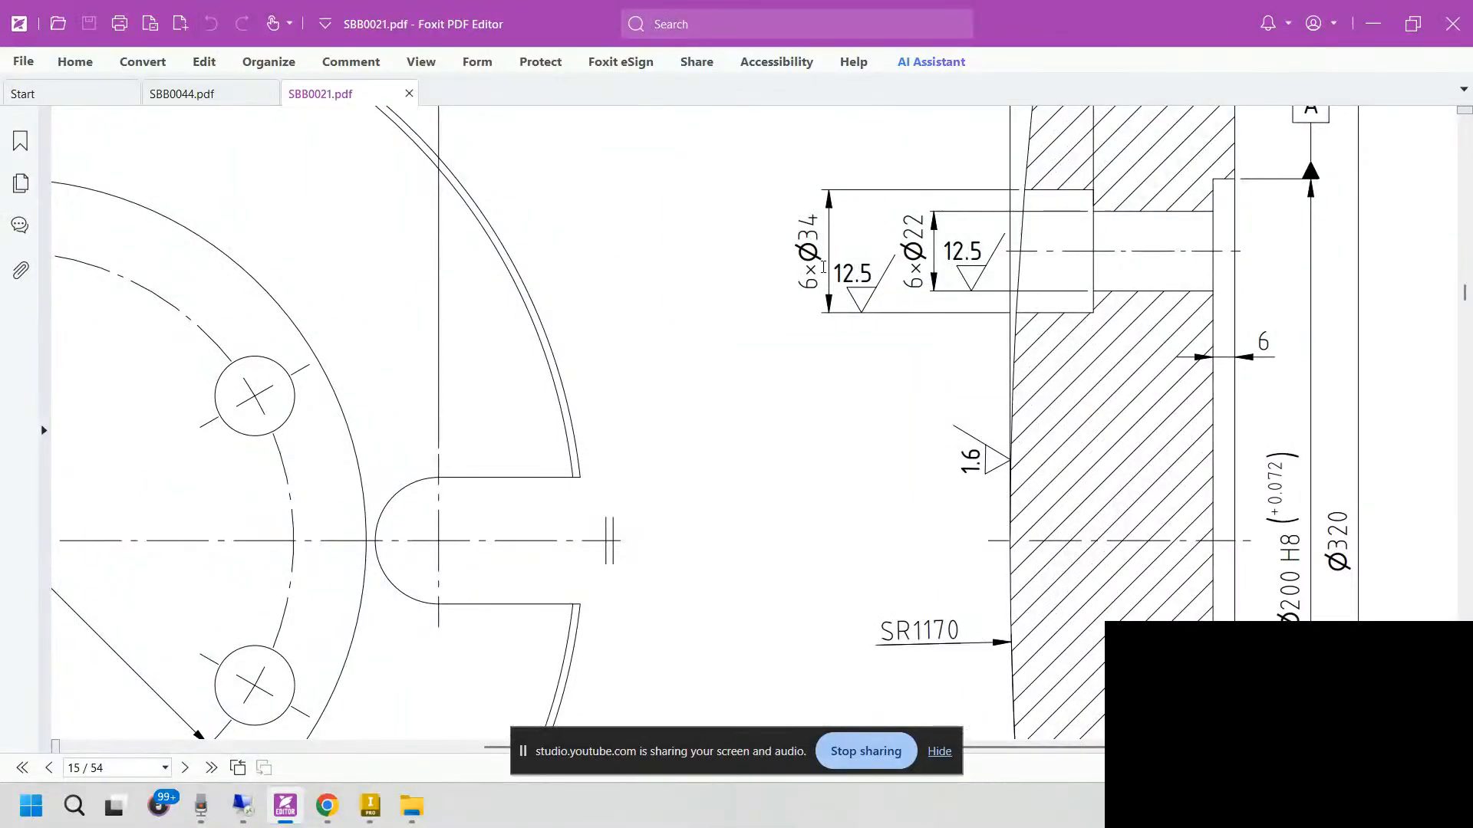
{"action": "double_click", "coordinate": [799, 284]}
{"action": "left_click", "coordinate": [810, 222]}
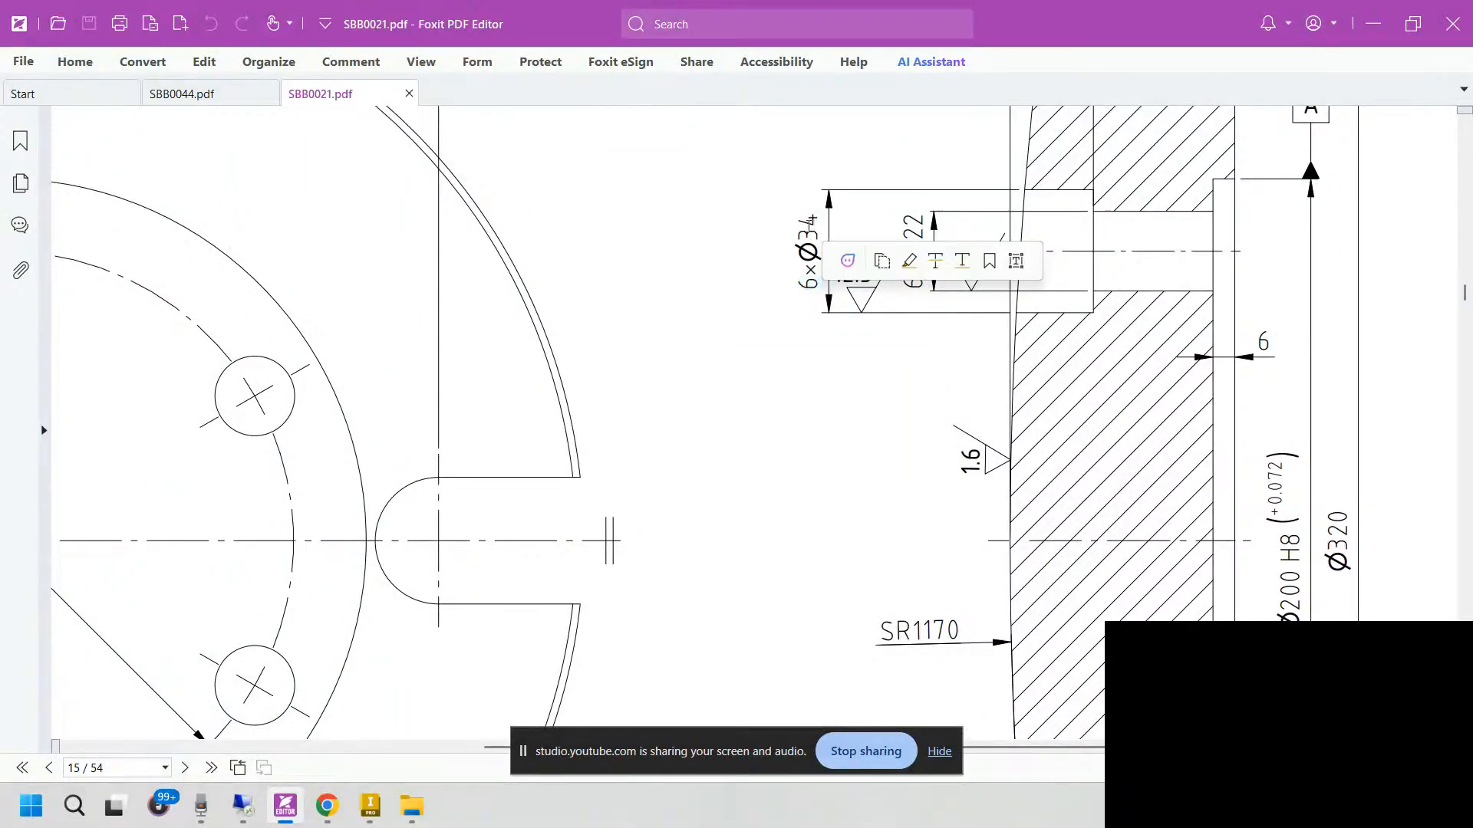
{"action": "left_click_drag", "start_coordinate": [802, 226], "coordinate": [802, 288]}
{"action": "left_click", "coordinate": [748, 325]}
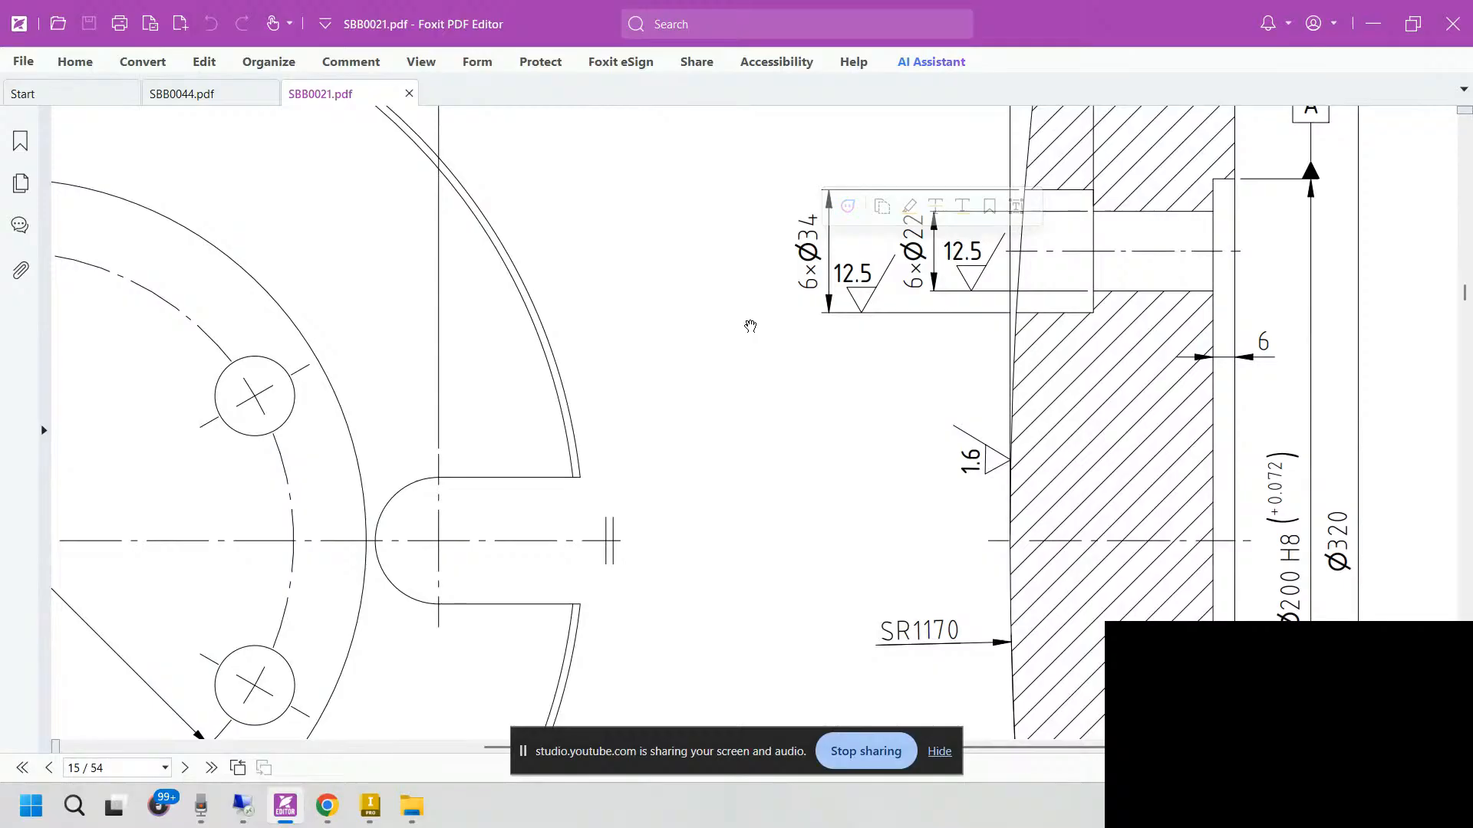
{"action": "scroll", "coordinate": [620, 488], "scroll_direction": "down", "scroll_amount": 1, "text": "ctrl"}
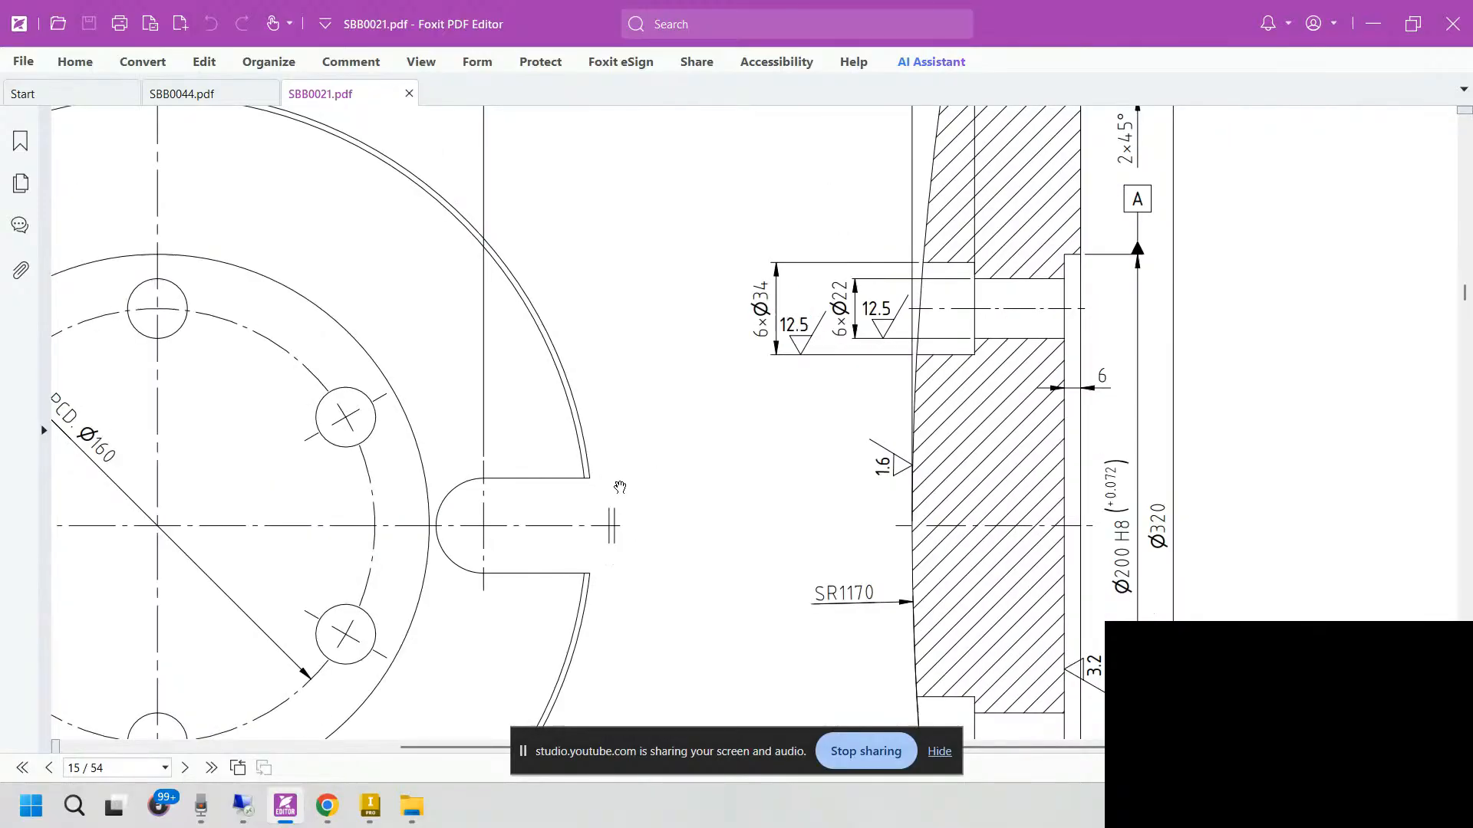
{"action": "scroll", "coordinate": [619, 487], "scroll_direction": "down", "scroll_amount": 2, "text": "ctrl"}
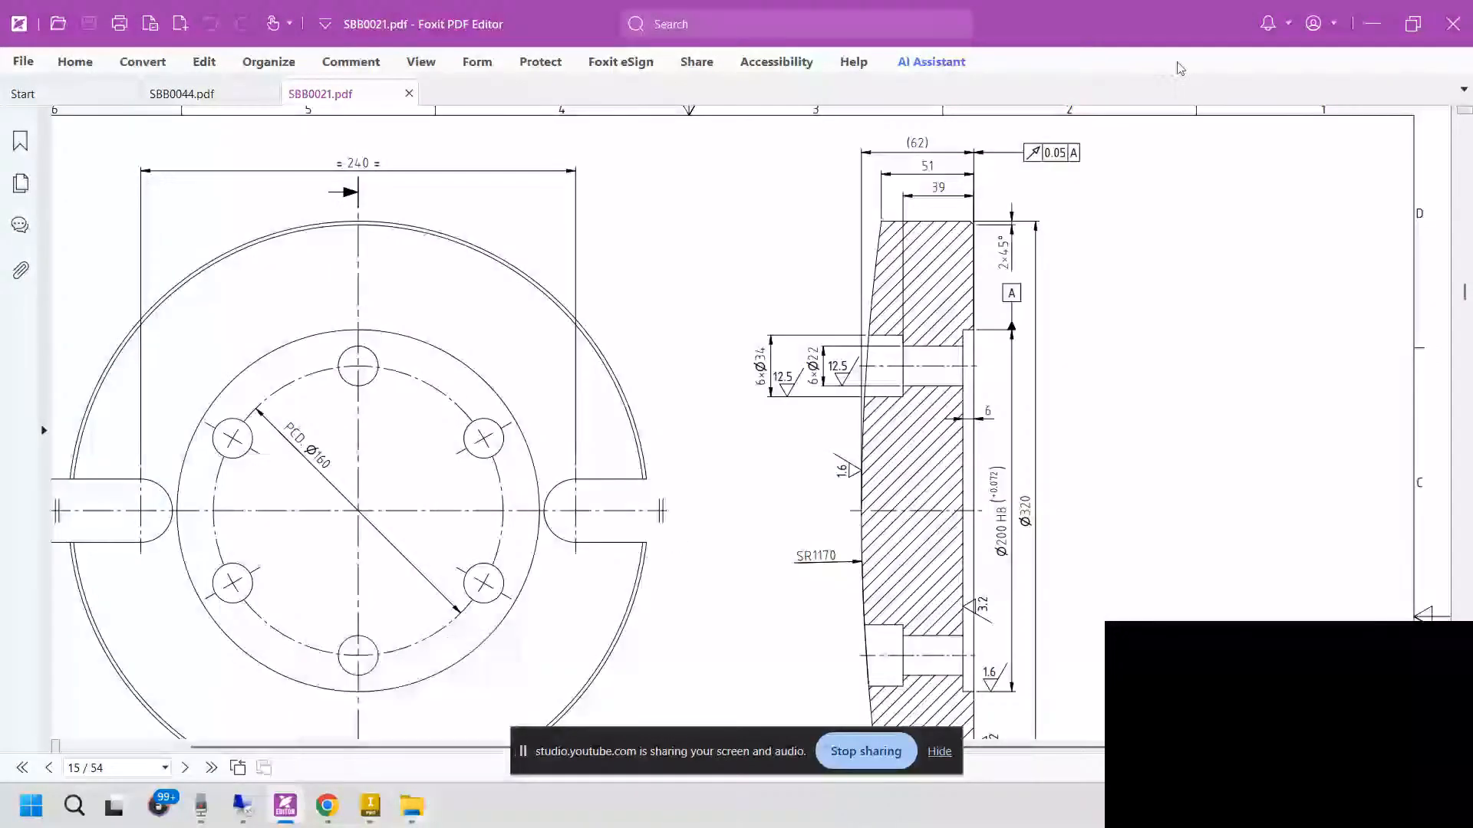
{"action": "left_click", "coordinate": [1373, 23]}
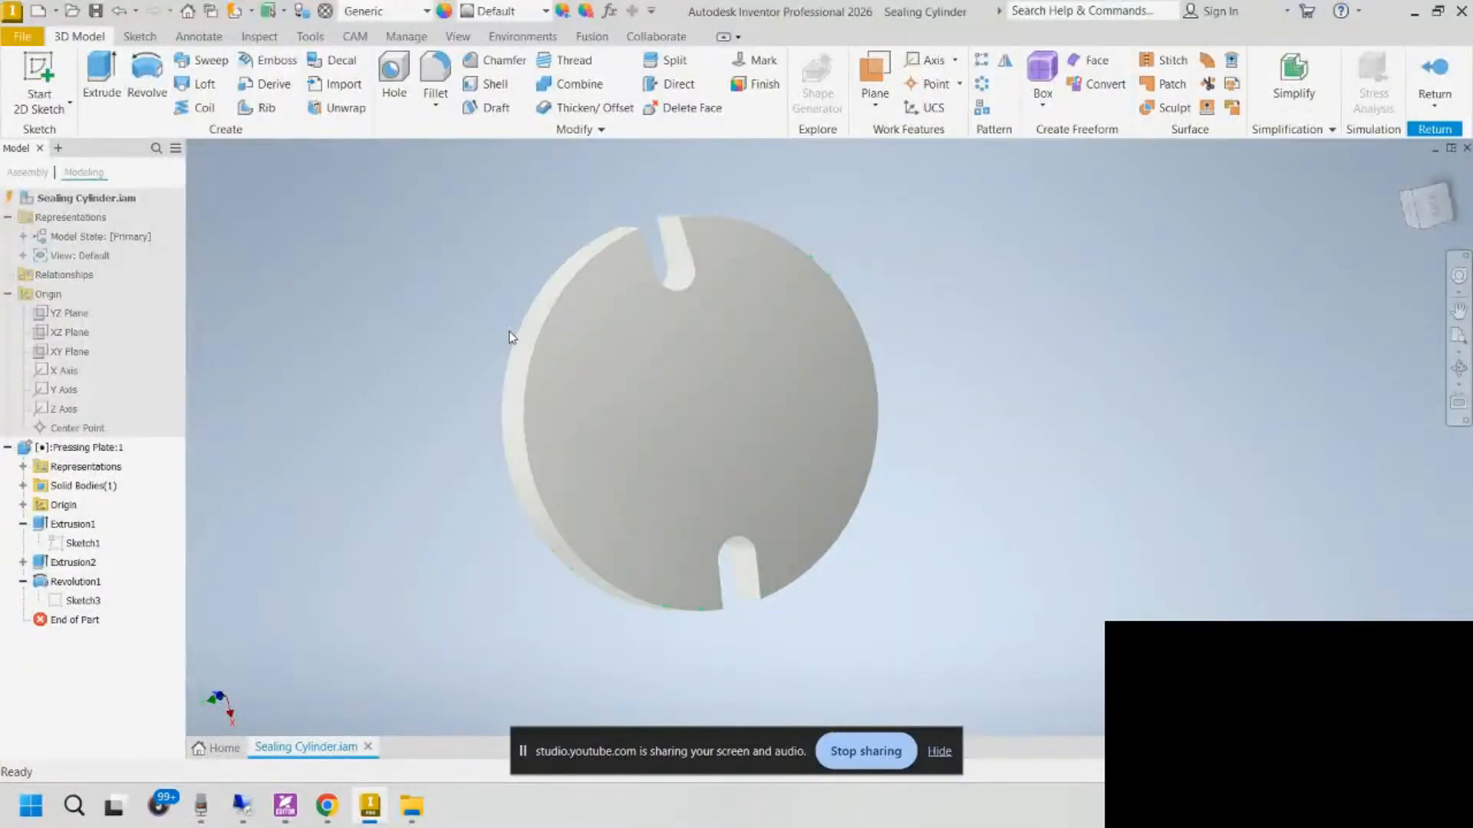
{"action": "left_click", "coordinate": [633, 333]}
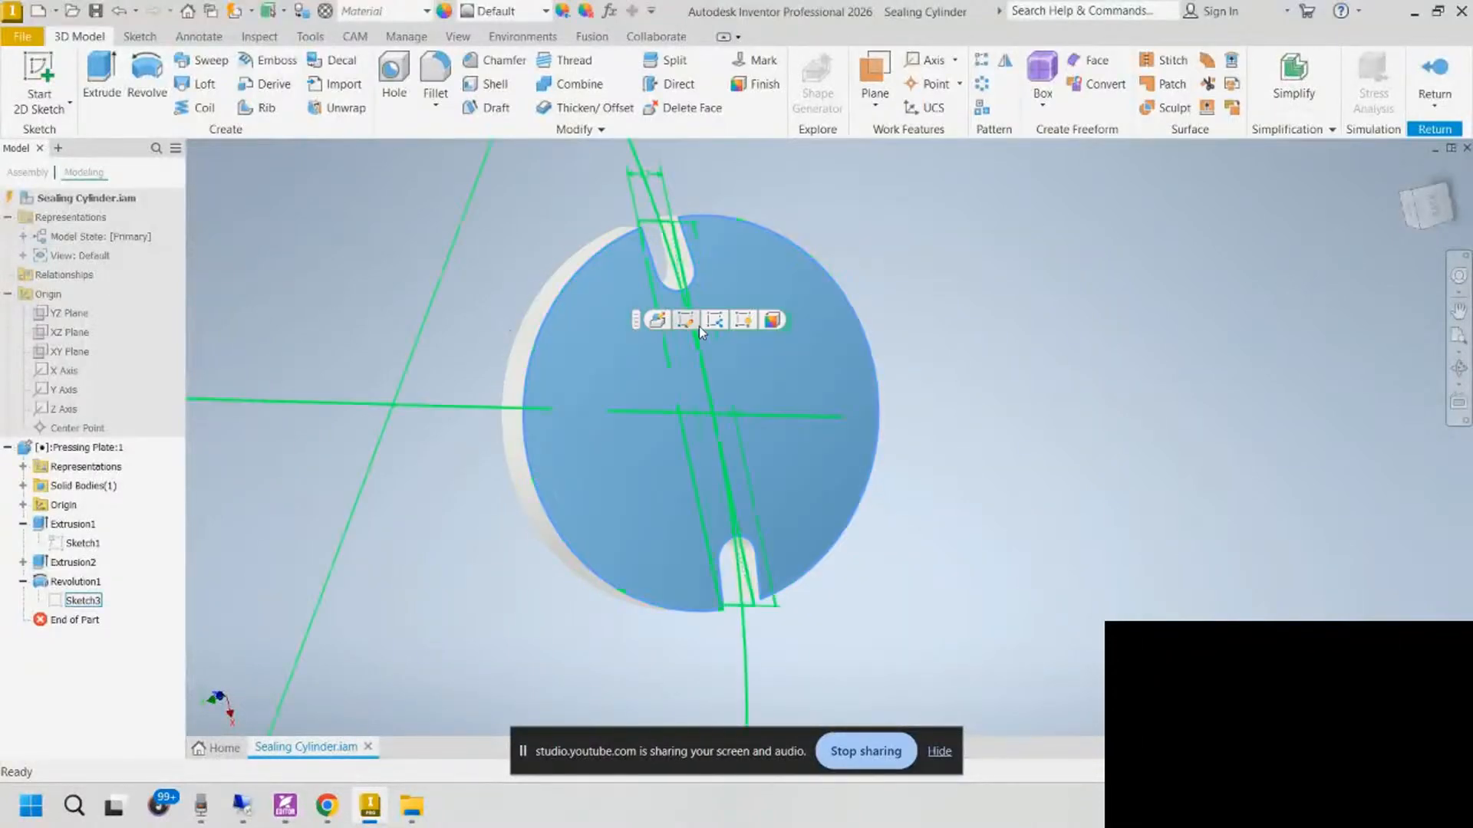
{"action": "left_click", "coordinate": [417, 325]}
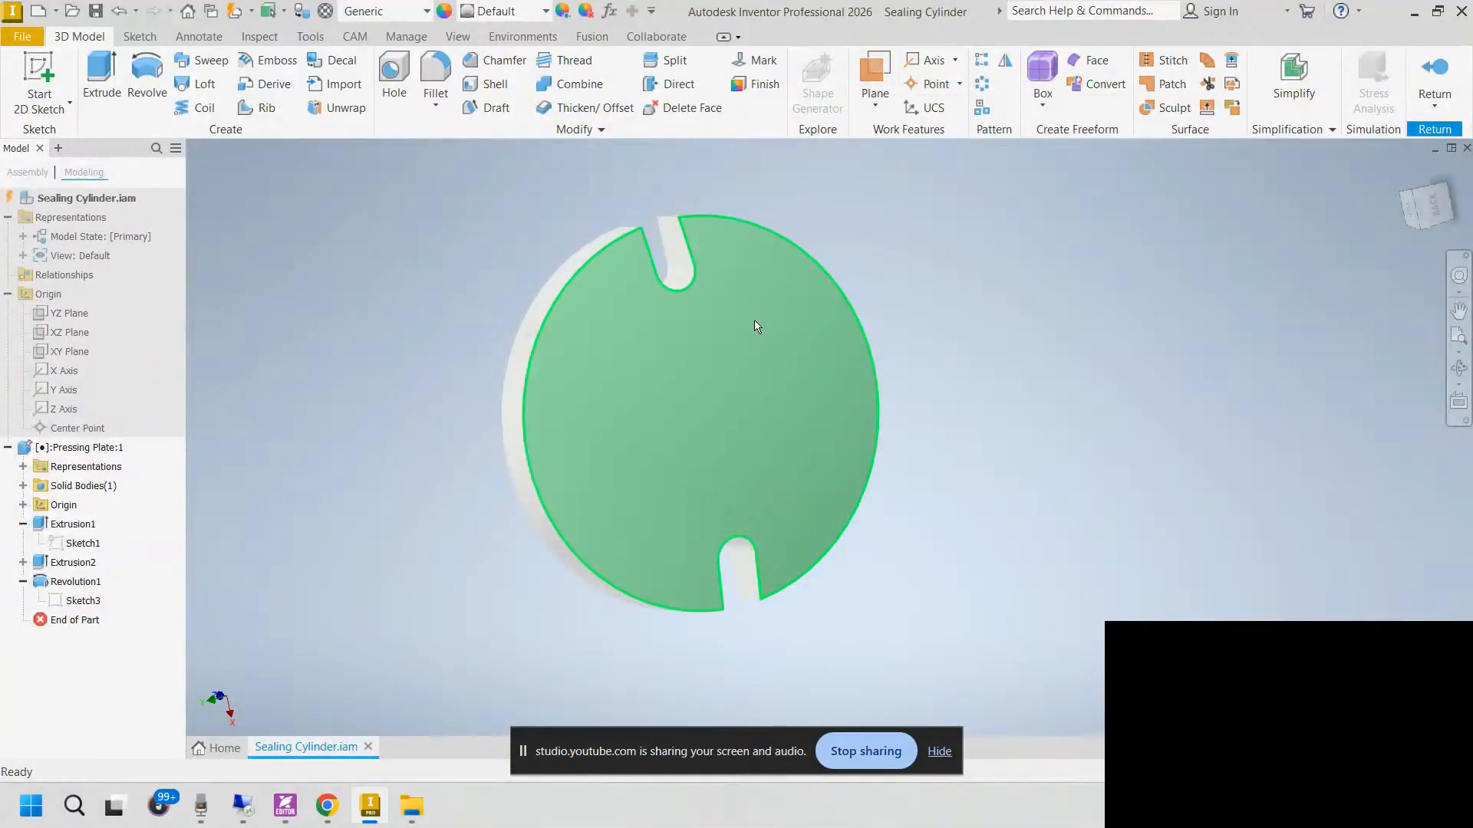
{"action": "left_click", "coordinate": [746, 345]}
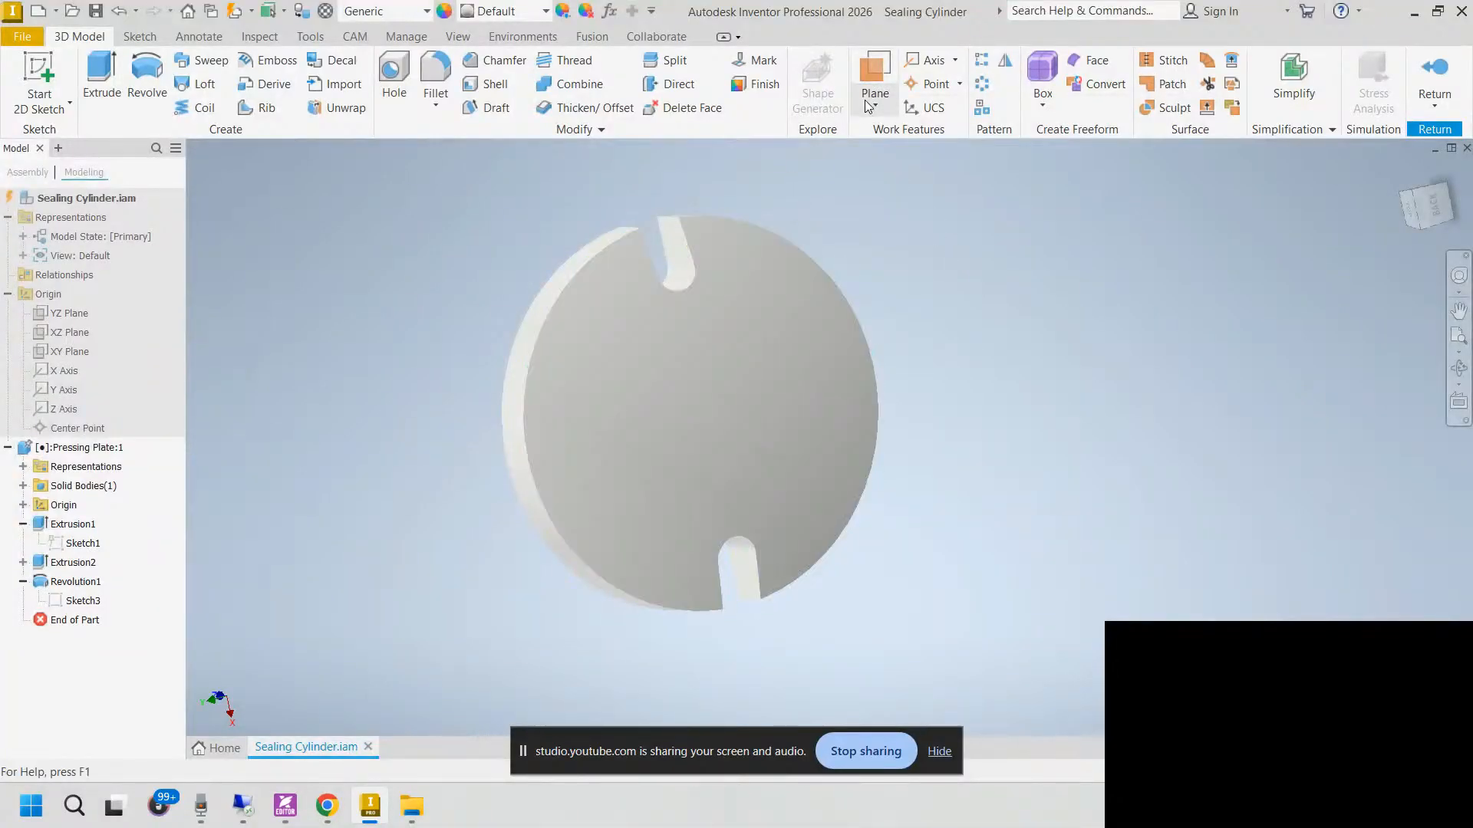
{"action": "left_click", "coordinate": [866, 100]}
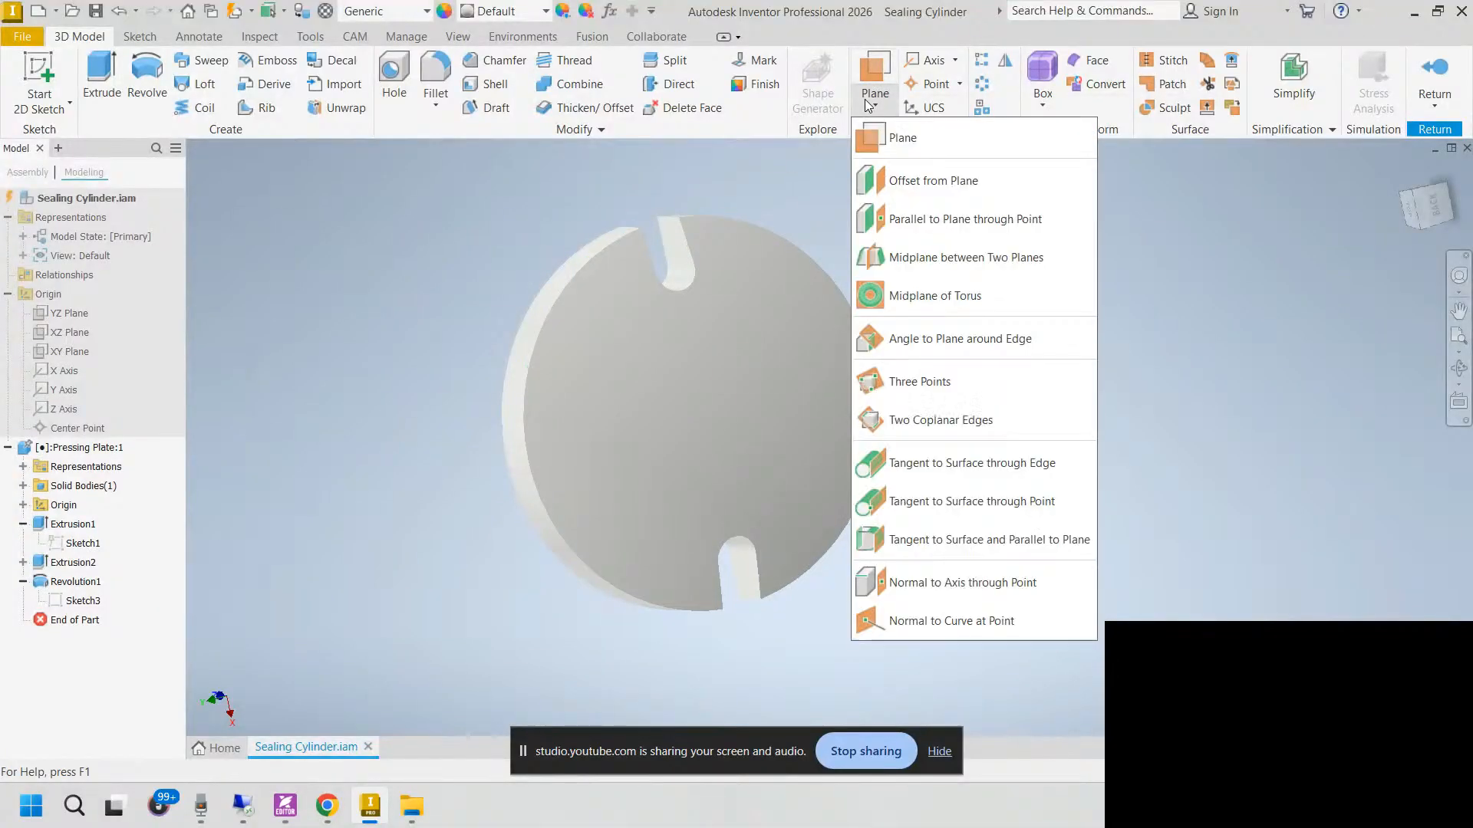
{"action": "left_click", "coordinate": [392, 471]}
Step: Create a work plane tangent to the pressing plate's spherical face and parallel to the part's XY Plane
{"action": "mouse_move", "coordinate": [311, 595]}
{"action": "middle_mouse_down", "text": "shift"}
{"action": "mouse_move", "coordinate": [355, 579]}
{"action": "mouse_move", "coordinate": [380, 591]}
{"action": "middle_mouse_up", "text": "shift"}
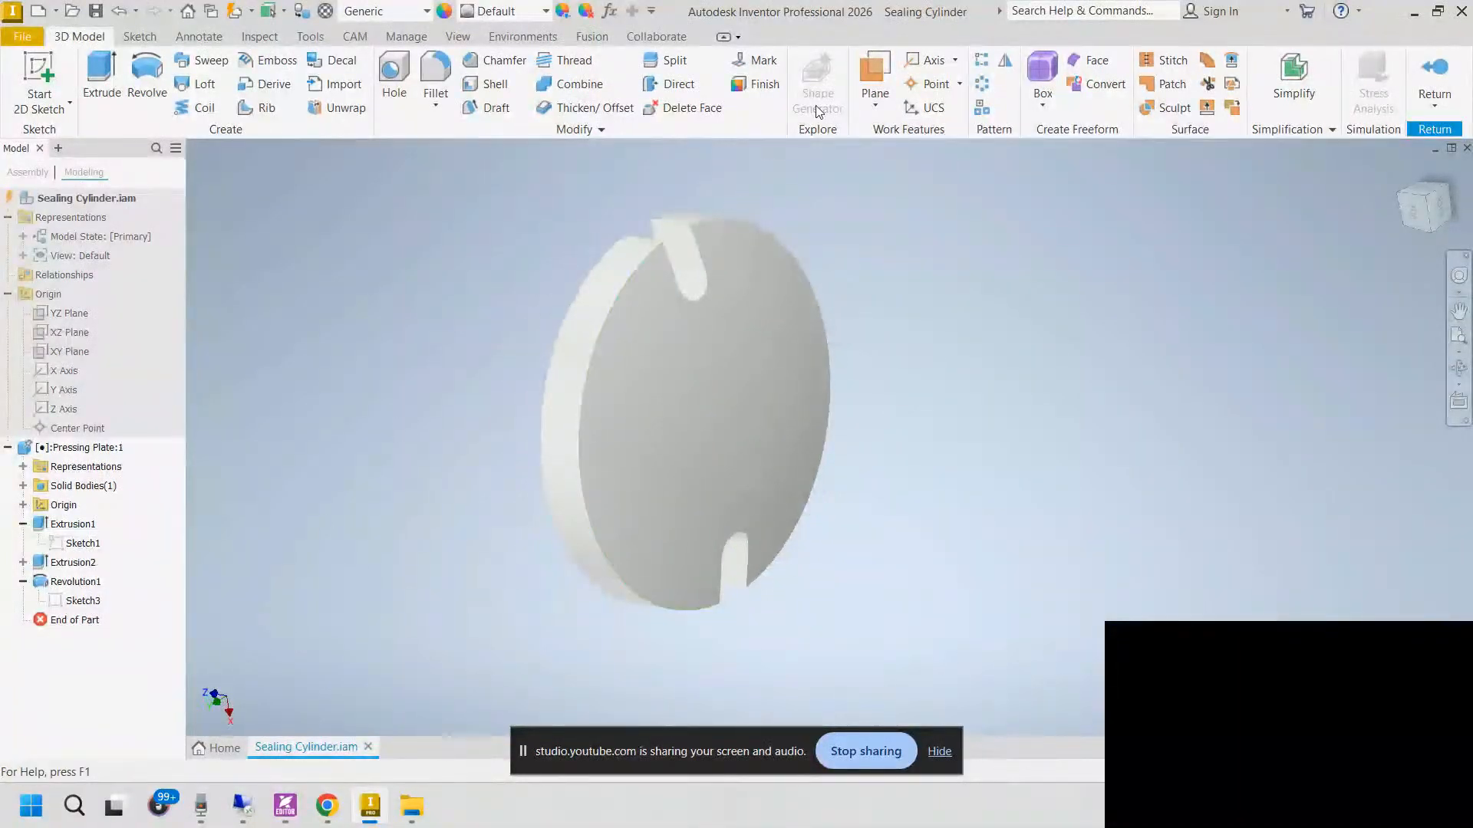
{"action": "left_click", "coordinate": [875, 85]}
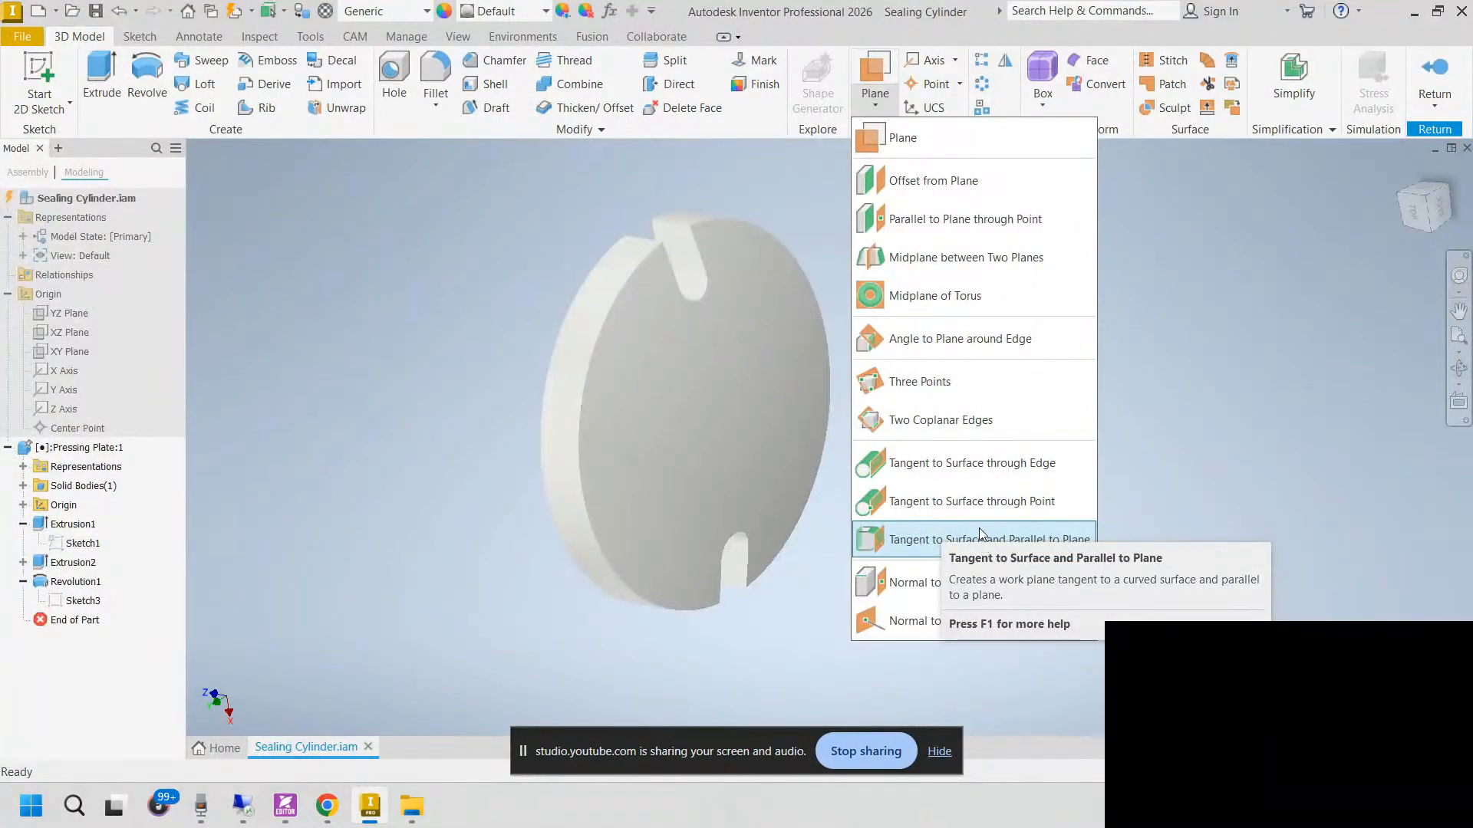
{"action": "left_click", "coordinate": [917, 542]}
{"action": "left_click", "coordinate": [763, 422]}
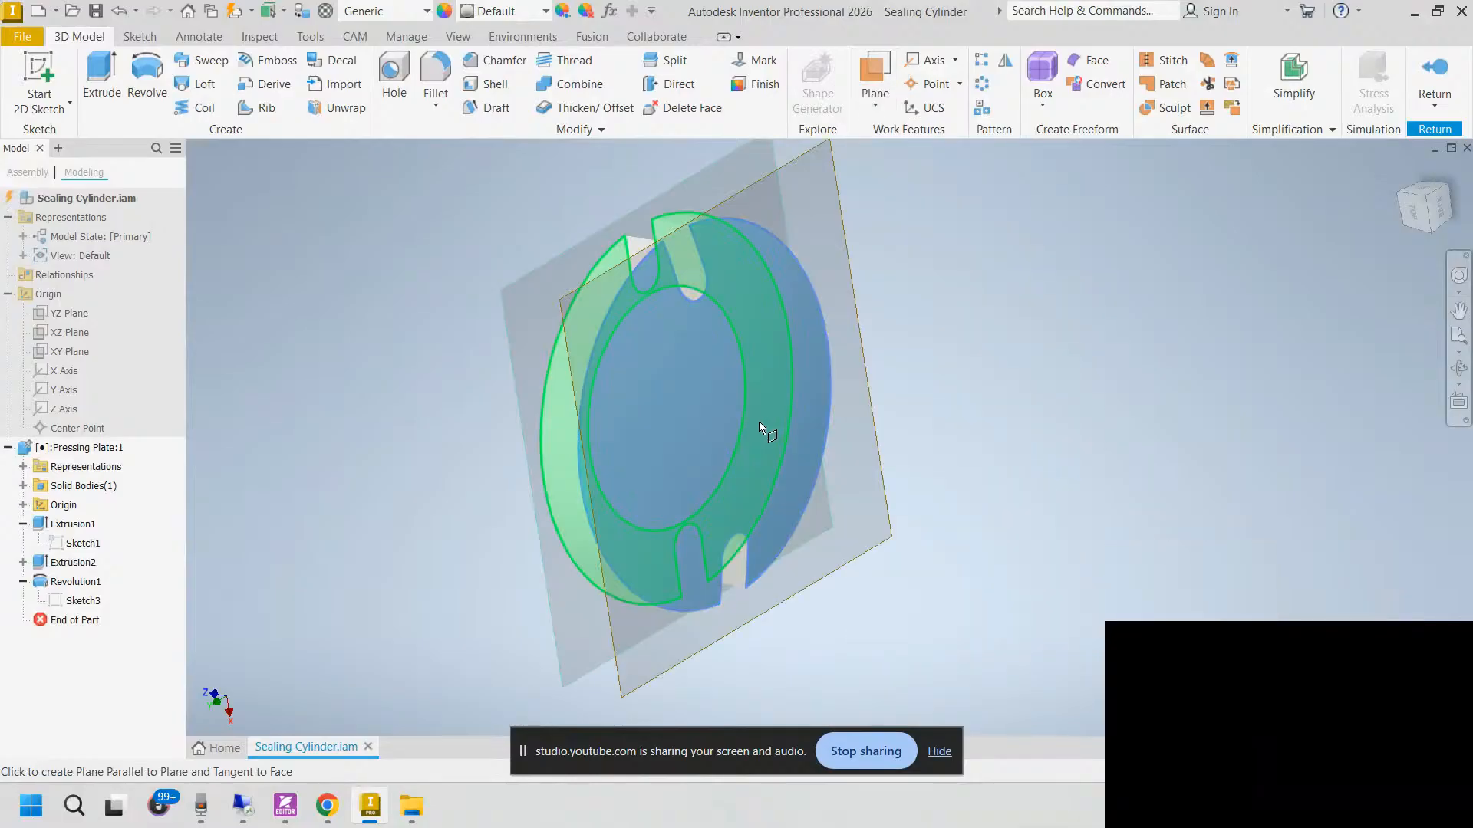
{"action": "middle_click_drag", "start_coordinate": [712, 422], "coordinate": [770, 428], "text": "shift"}
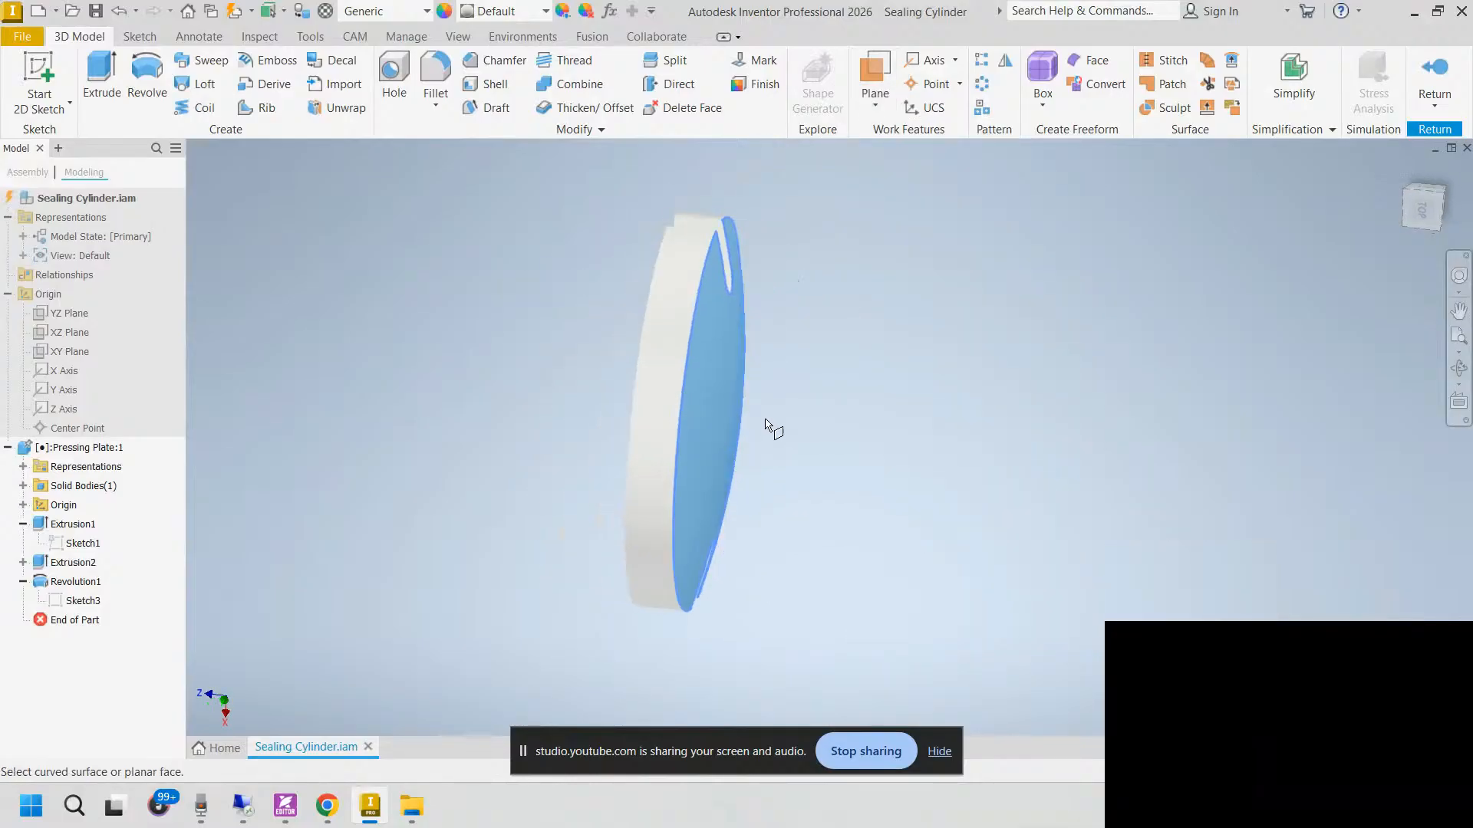
{"action": "mouse_move", "coordinate": [657, 414]}
{"action": "middle_mouse_down", "text": "shift"}
{"action": "mouse_move", "coordinate": [552, 444]}
{"action": "mouse_move", "coordinate": [474, 441]}
{"action": "middle_mouse_up", "text": "shift"}
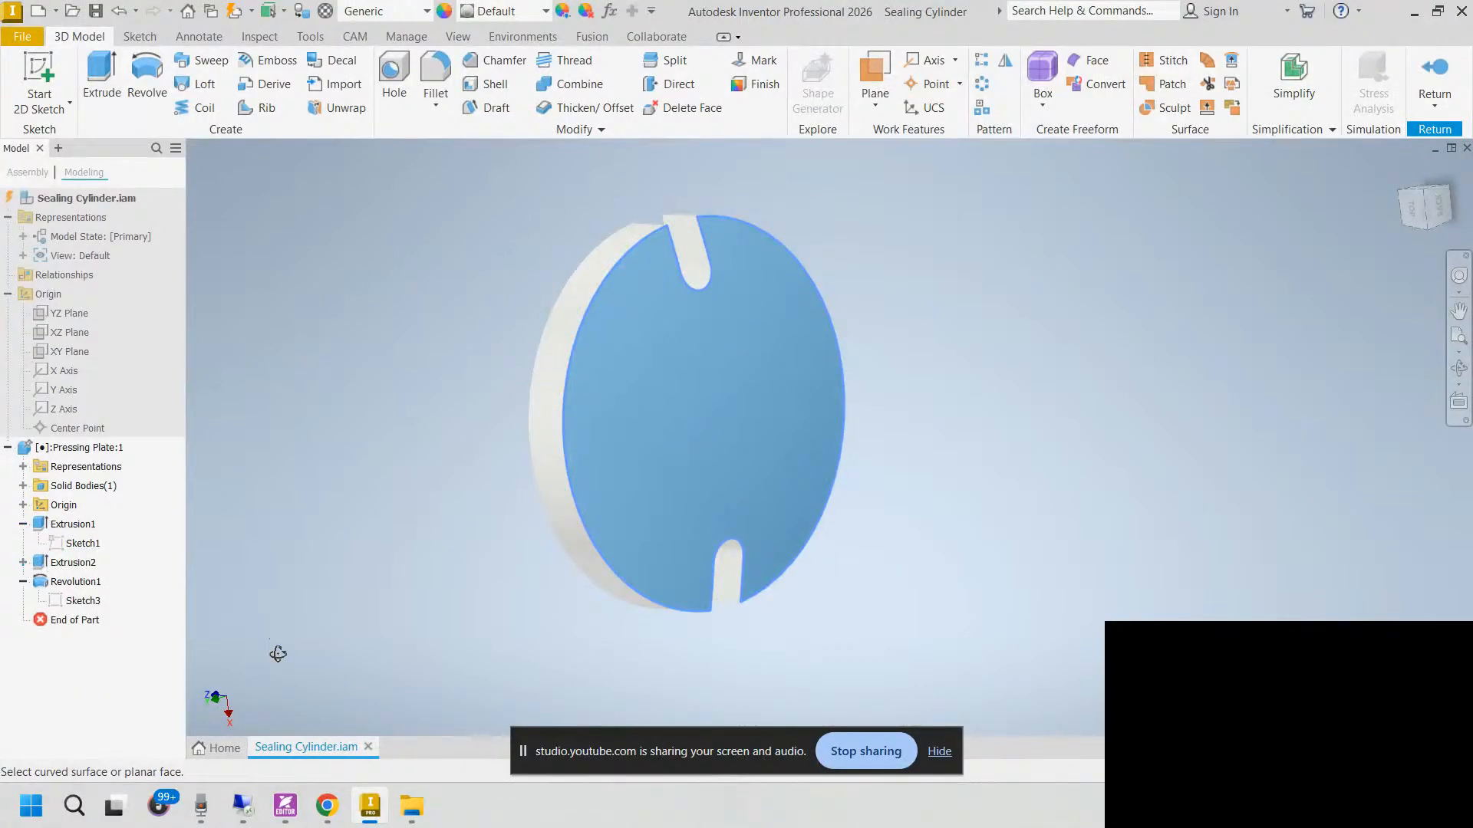
{"action": "mouse_move", "coordinate": [278, 654]}
{"action": "middle_mouse_down", "text": "shift"}
{"action": "mouse_move", "coordinate": [300, 654]}
{"action": "mouse_move", "coordinate": [272, 694]}
{"action": "middle_mouse_up", "text": "shift"}
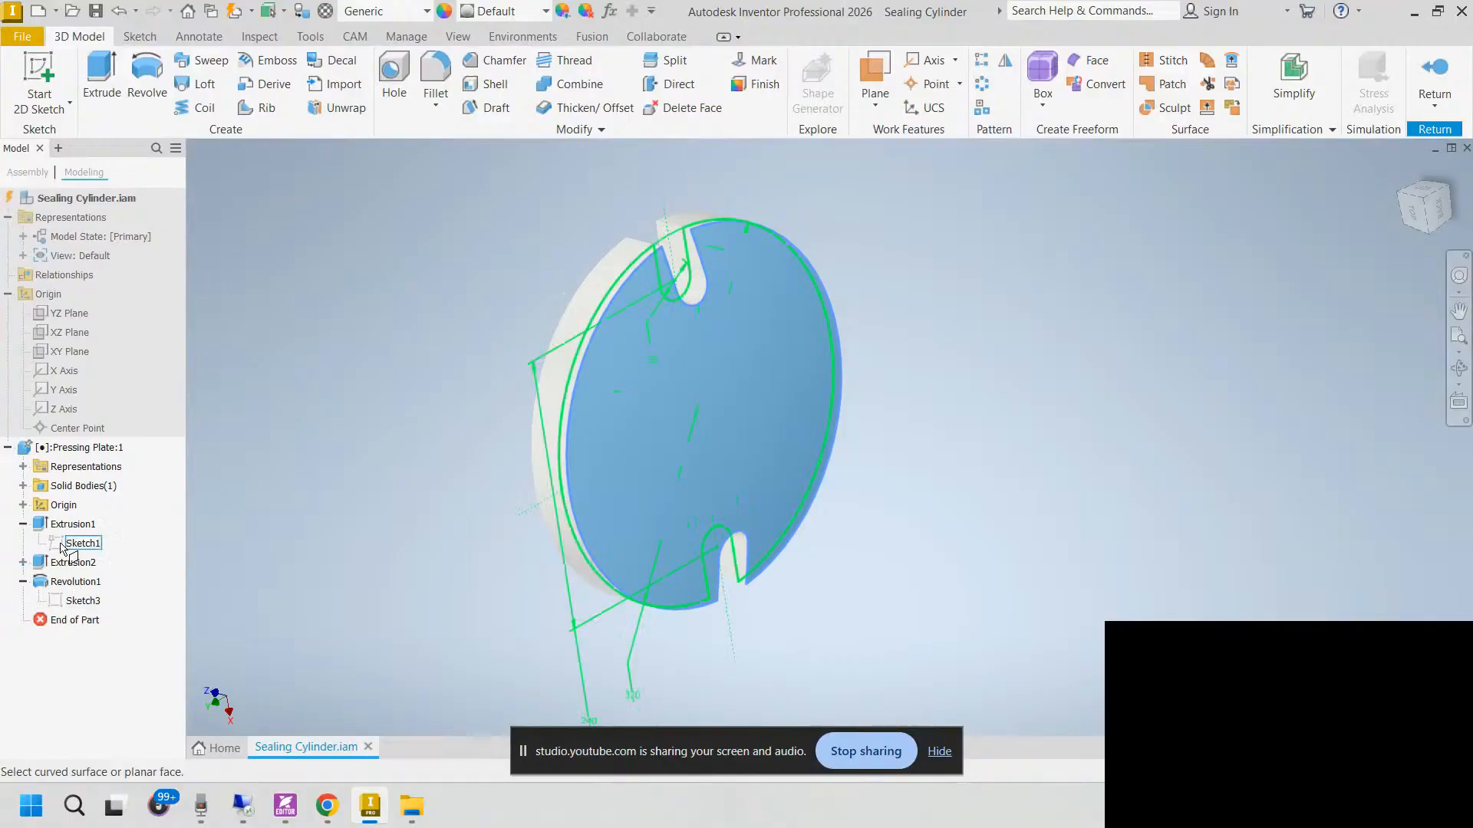
{"action": "left_click", "coordinate": [23, 504]}
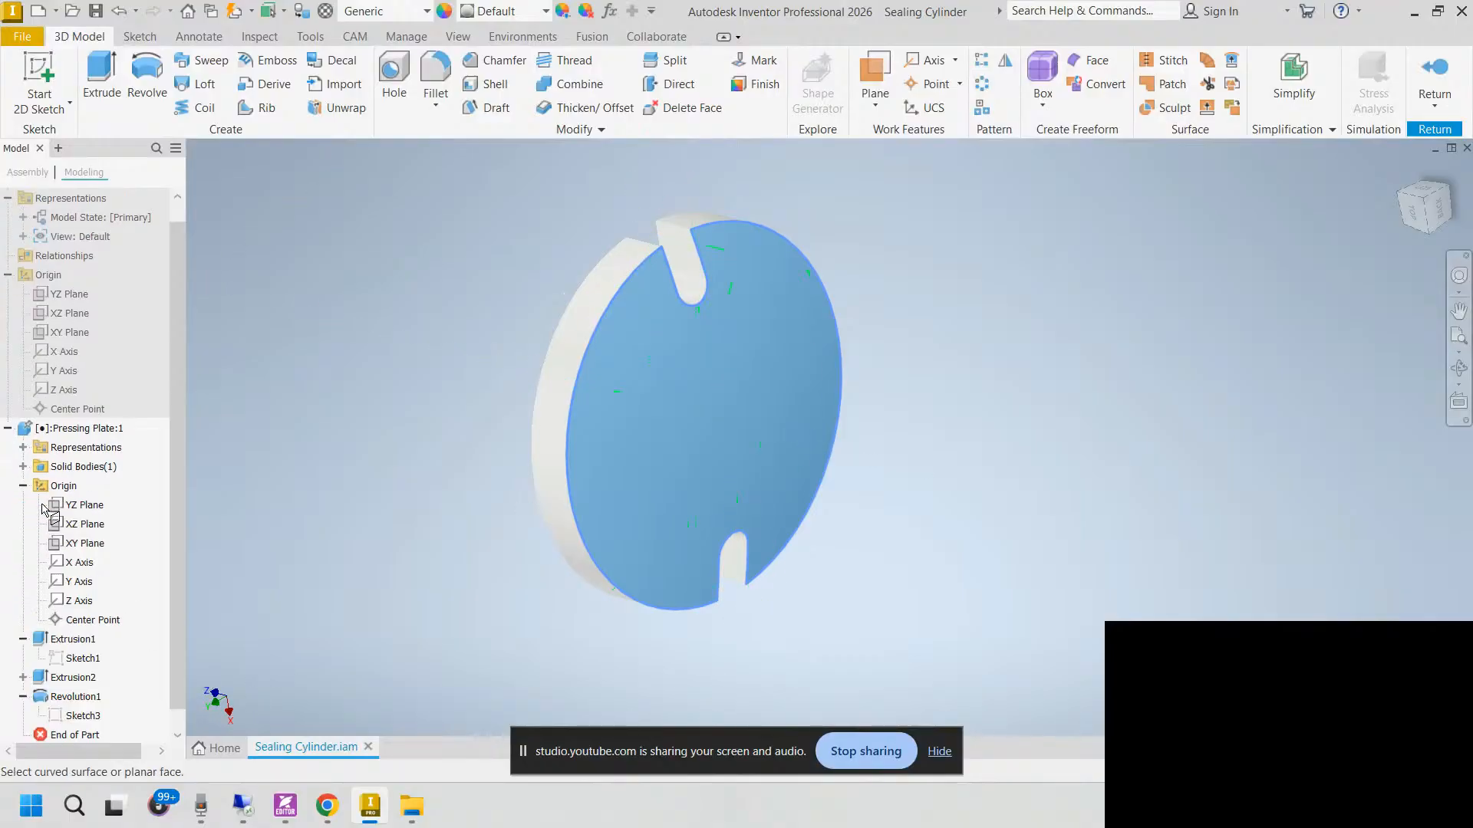
{"action": "left_click", "coordinate": [85, 543]}
{"action": "mouse_move", "coordinate": [429, 495]}
{"action": "middle_mouse_down", "text": "shift"}
{"action": "mouse_move", "coordinate": [553, 483]}
{"action": "mouse_move", "coordinate": [556, 470]}
{"action": "mouse_move", "coordinate": [388, 480]}
{"action": "mouse_move", "coordinate": [509, 449]}
{"action": "mouse_move", "coordinate": [522, 491]}
{"action": "mouse_move", "coordinate": [559, 506]}
{"action": "mouse_move", "coordinate": [655, 495]}
{"action": "mouse_move", "coordinate": [566, 483]}
{"action": "mouse_move", "coordinate": [592, 490]}
{"action": "middle_mouse_up", "text": "shift"}
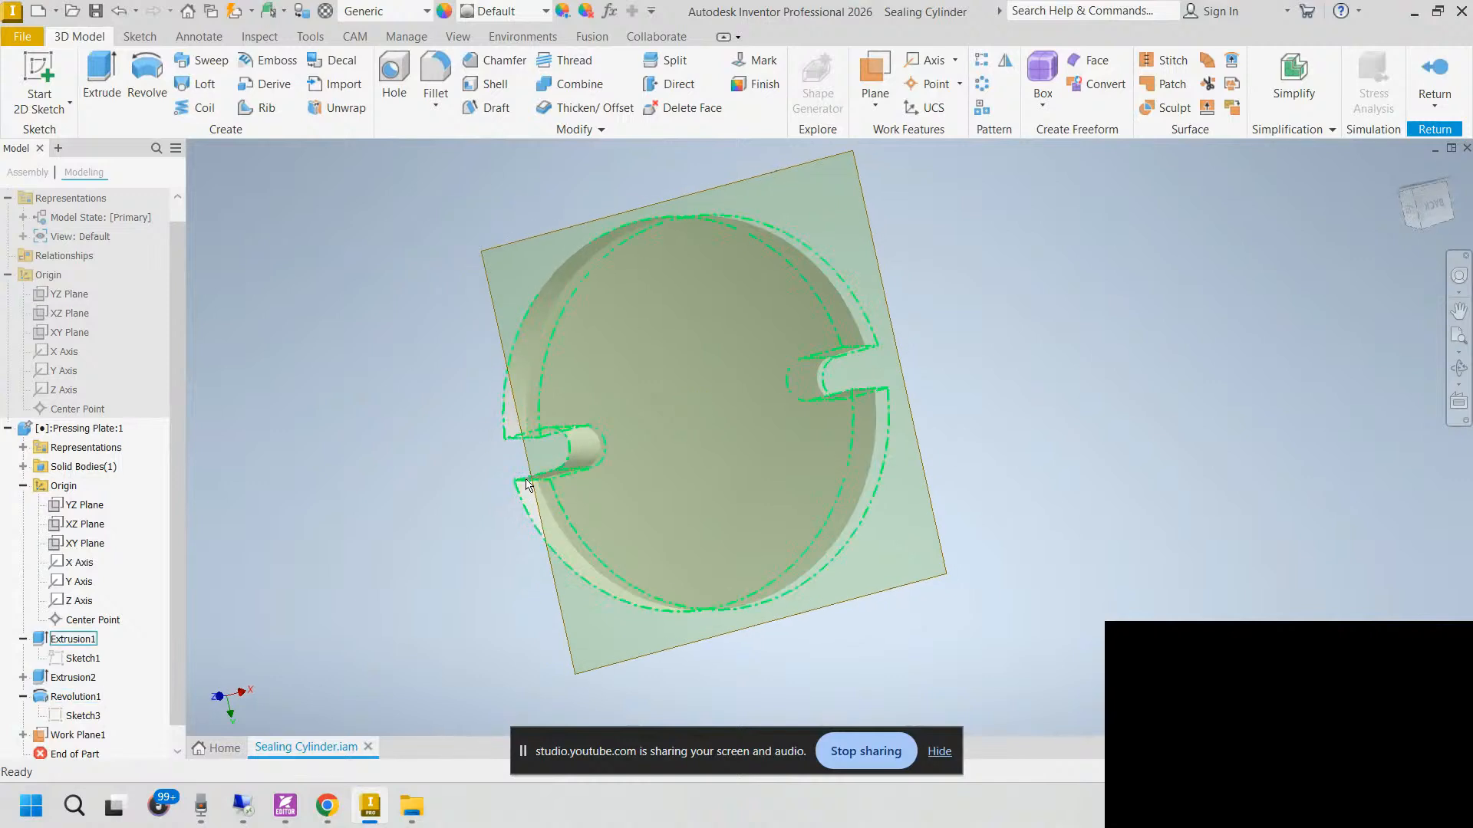
{"action": "left_click", "coordinate": [396, 98]}
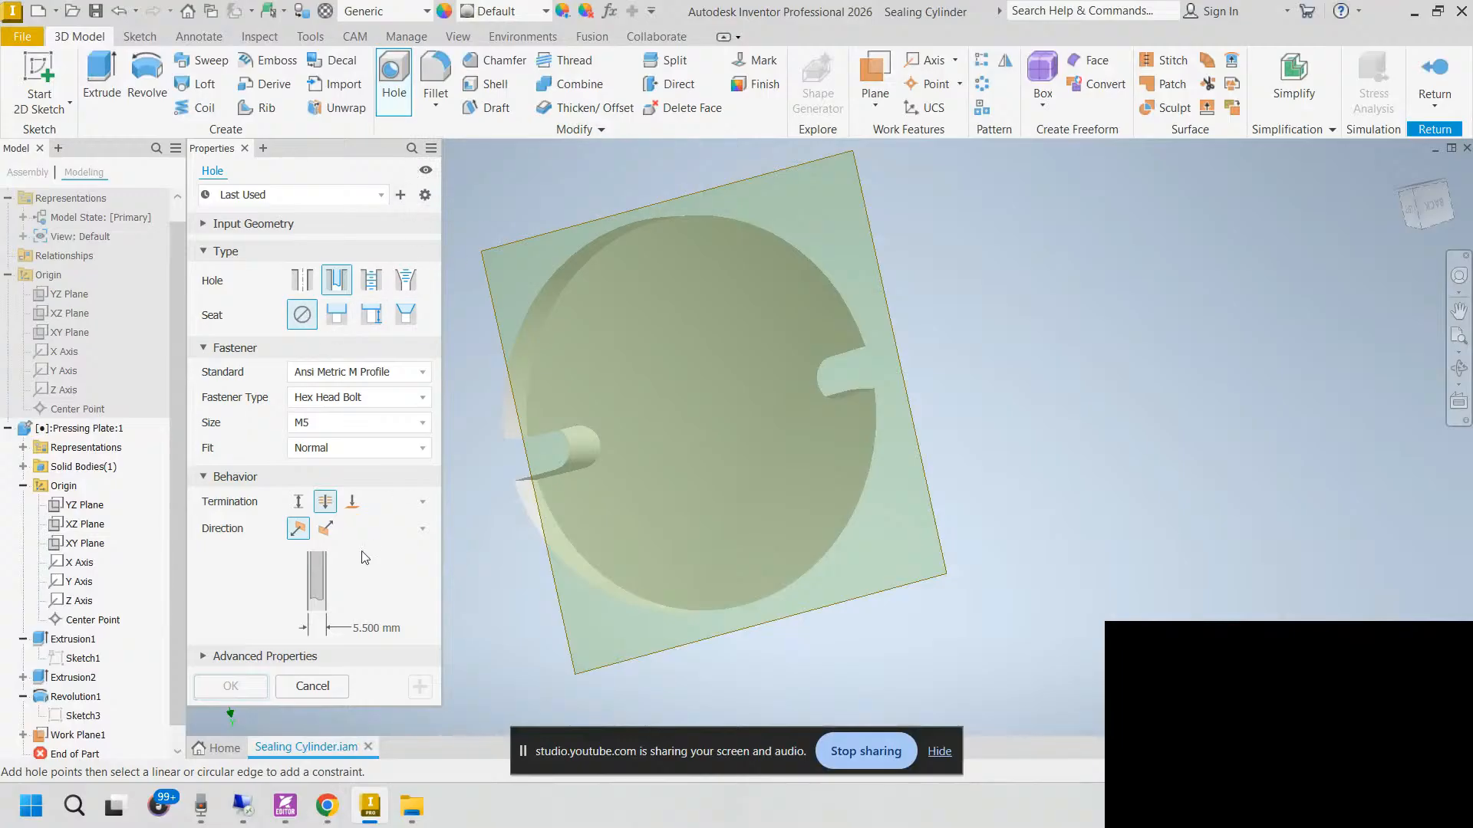
{"action": "mouse_move", "coordinate": [327, 805]}
{"action": "left_click", "coordinate": [274, 728]}
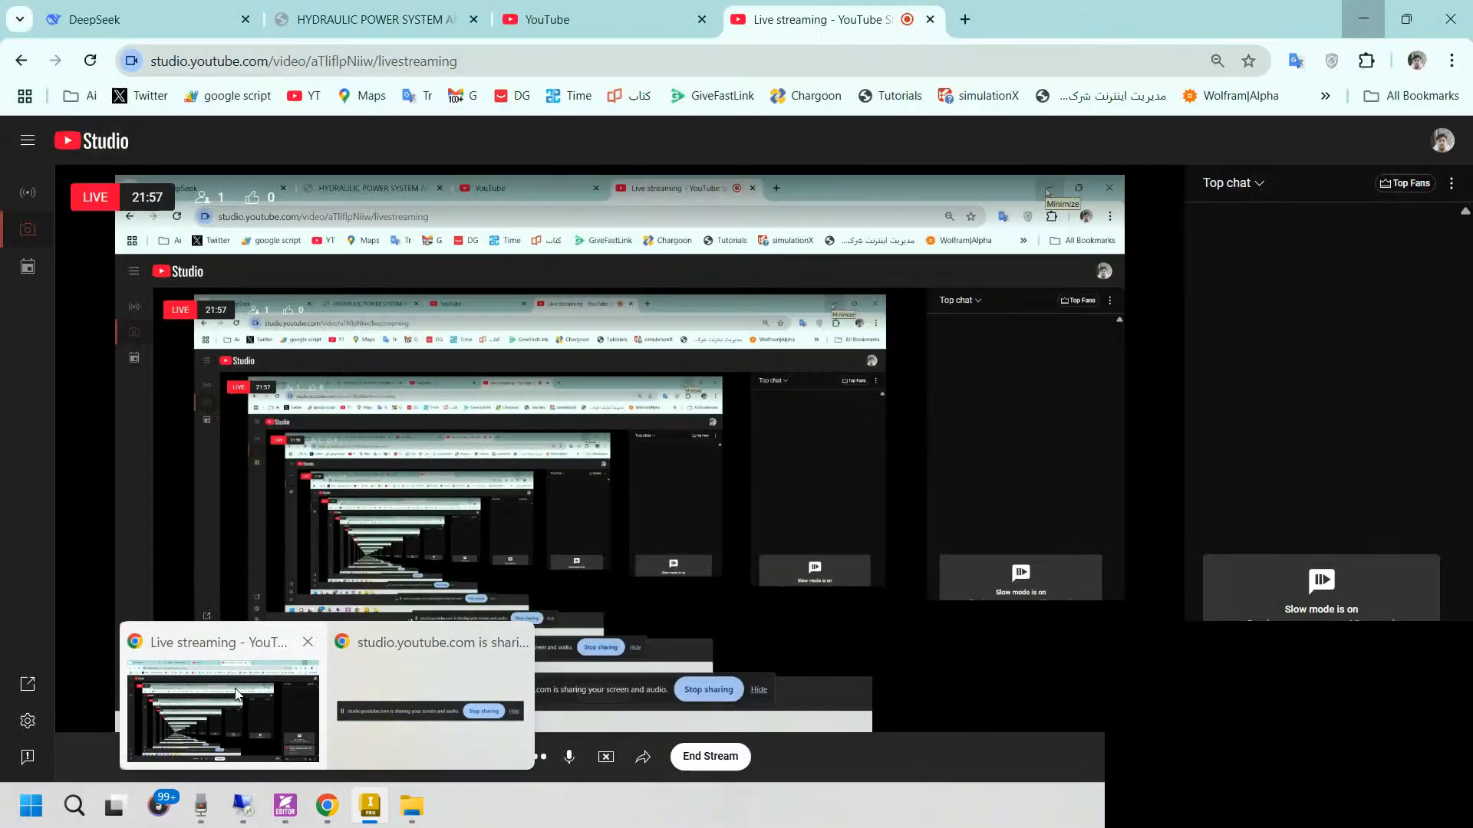
{"action": "left_click", "coordinate": [237, 694]}
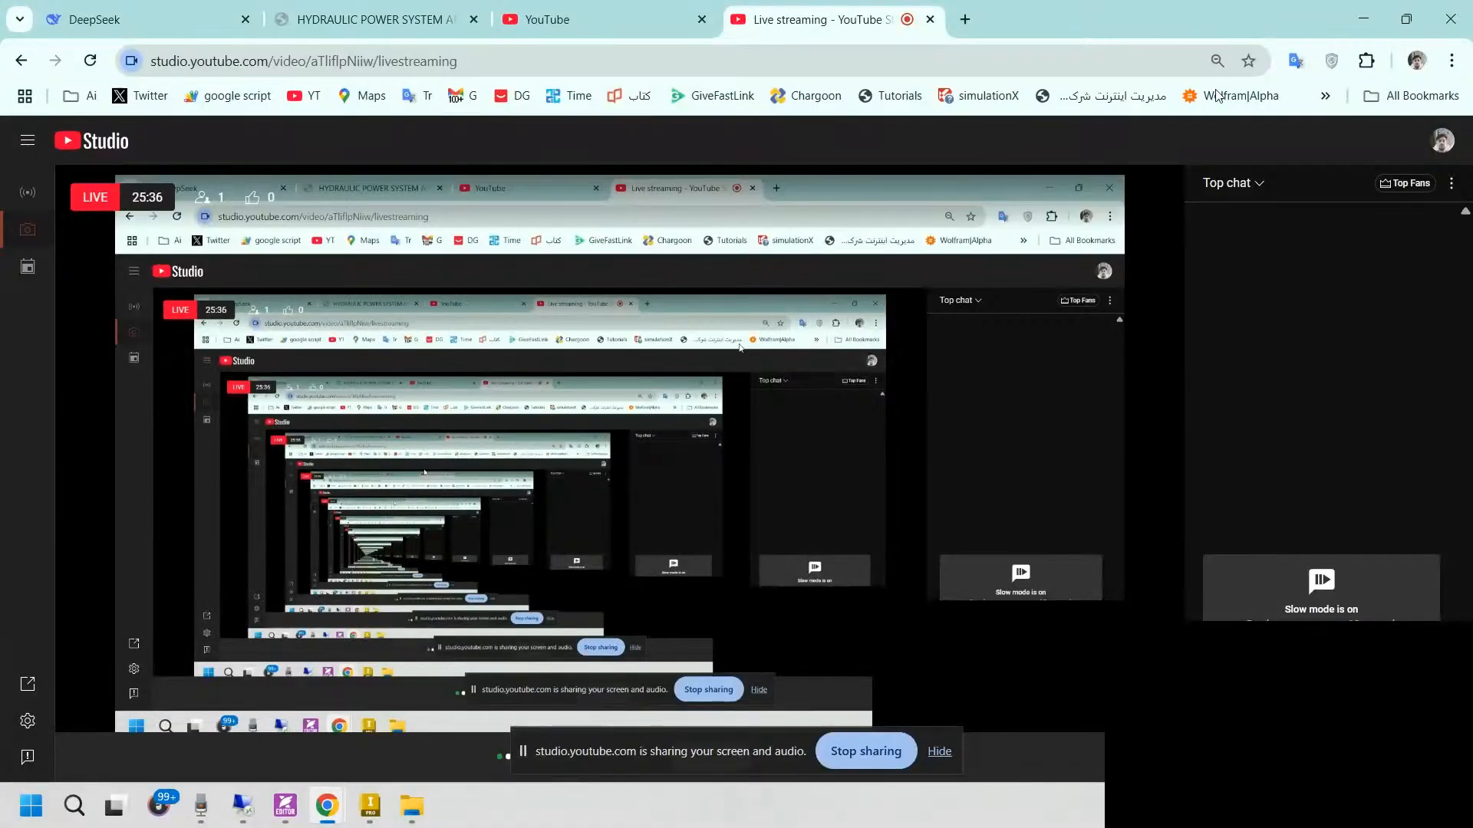
{"action": "left_click", "coordinate": [1369, 18]}
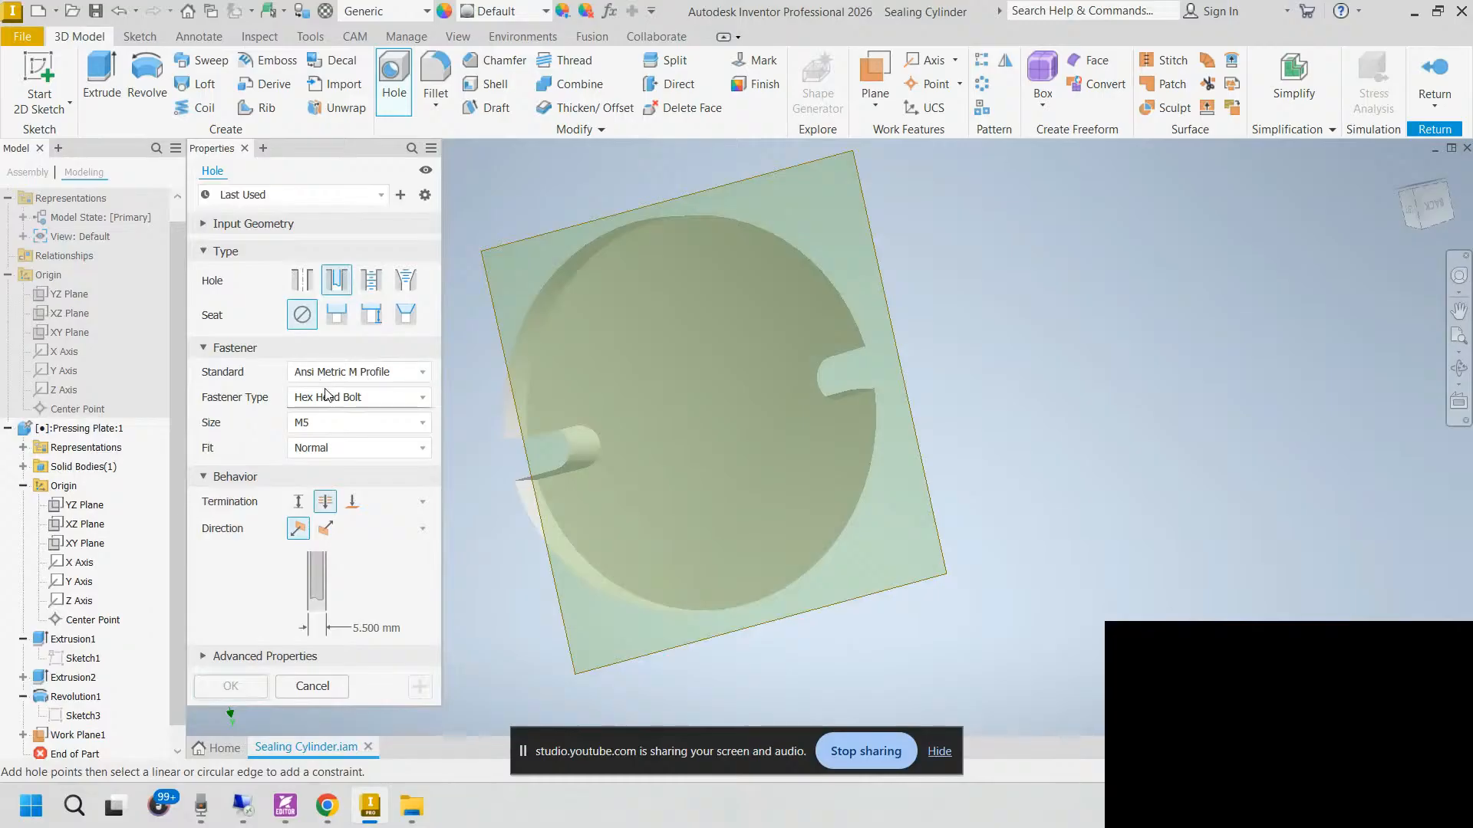
{"action": "left_click", "coordinate": [338, 316]}
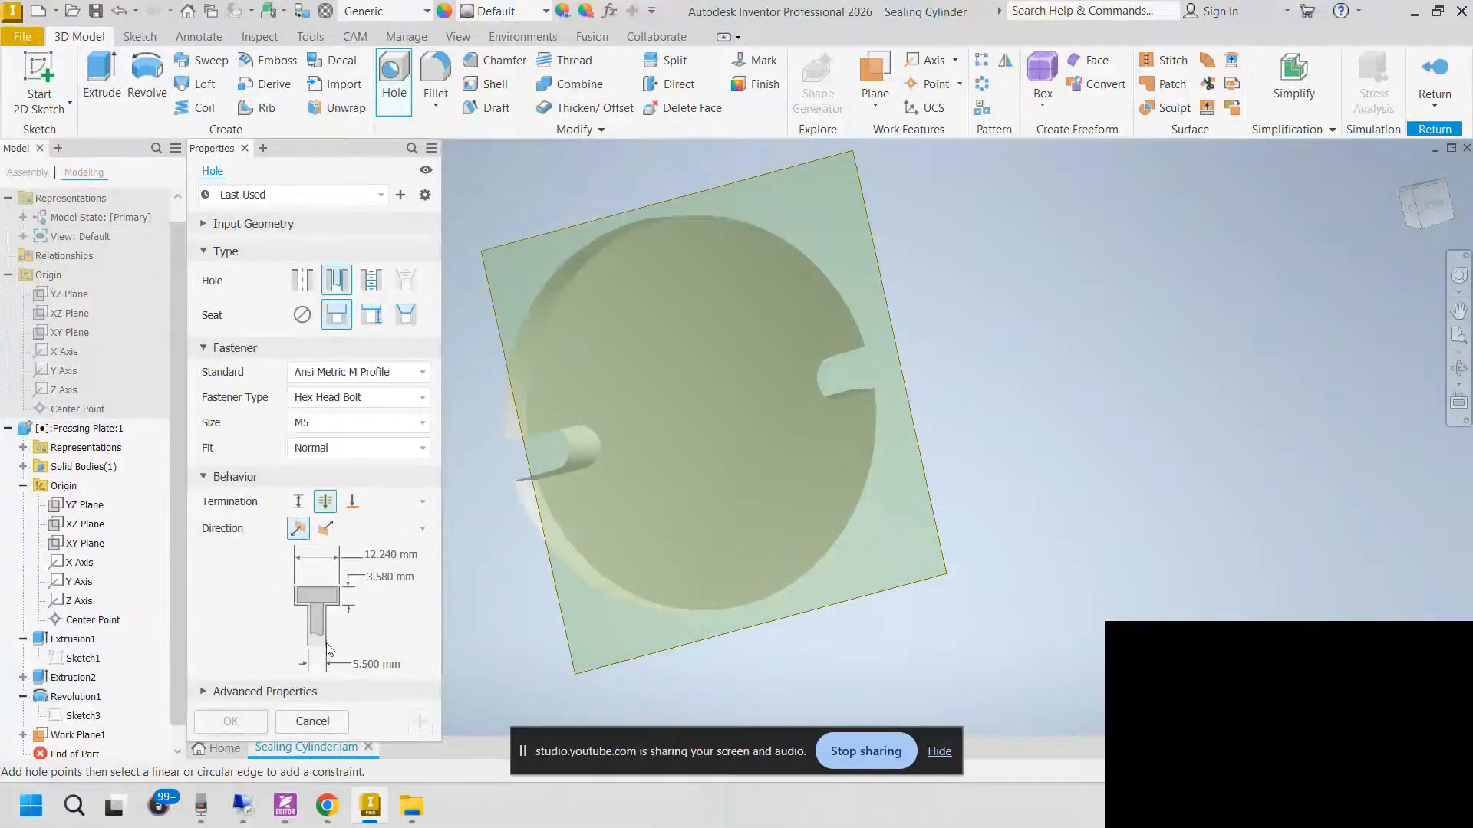
{"action": "left_click", "coordinate": [364, 664]}
{"action": "type", "text": "22"}
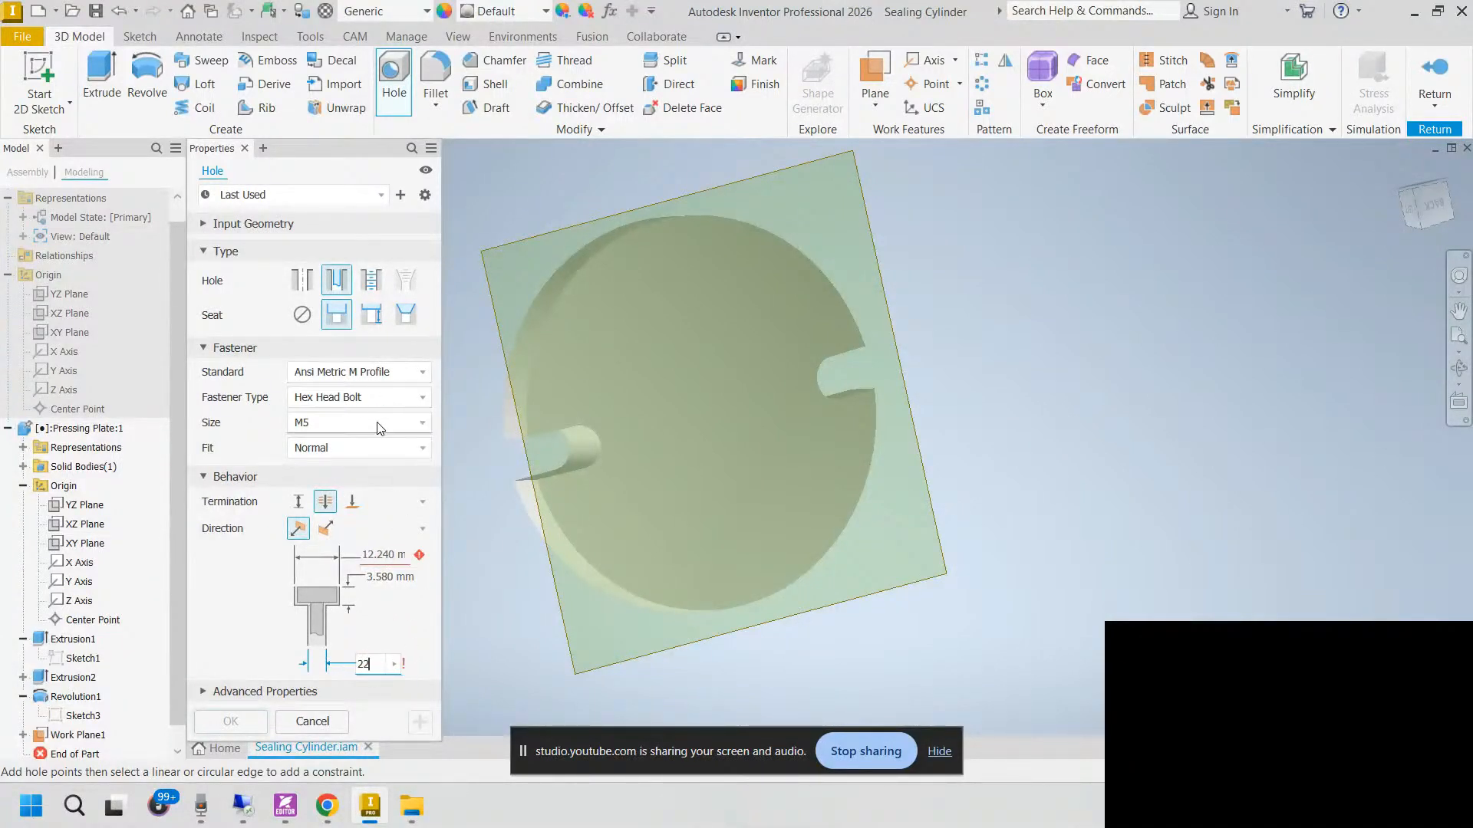
{"action": "left_click", "coordinate": [354, 422]}
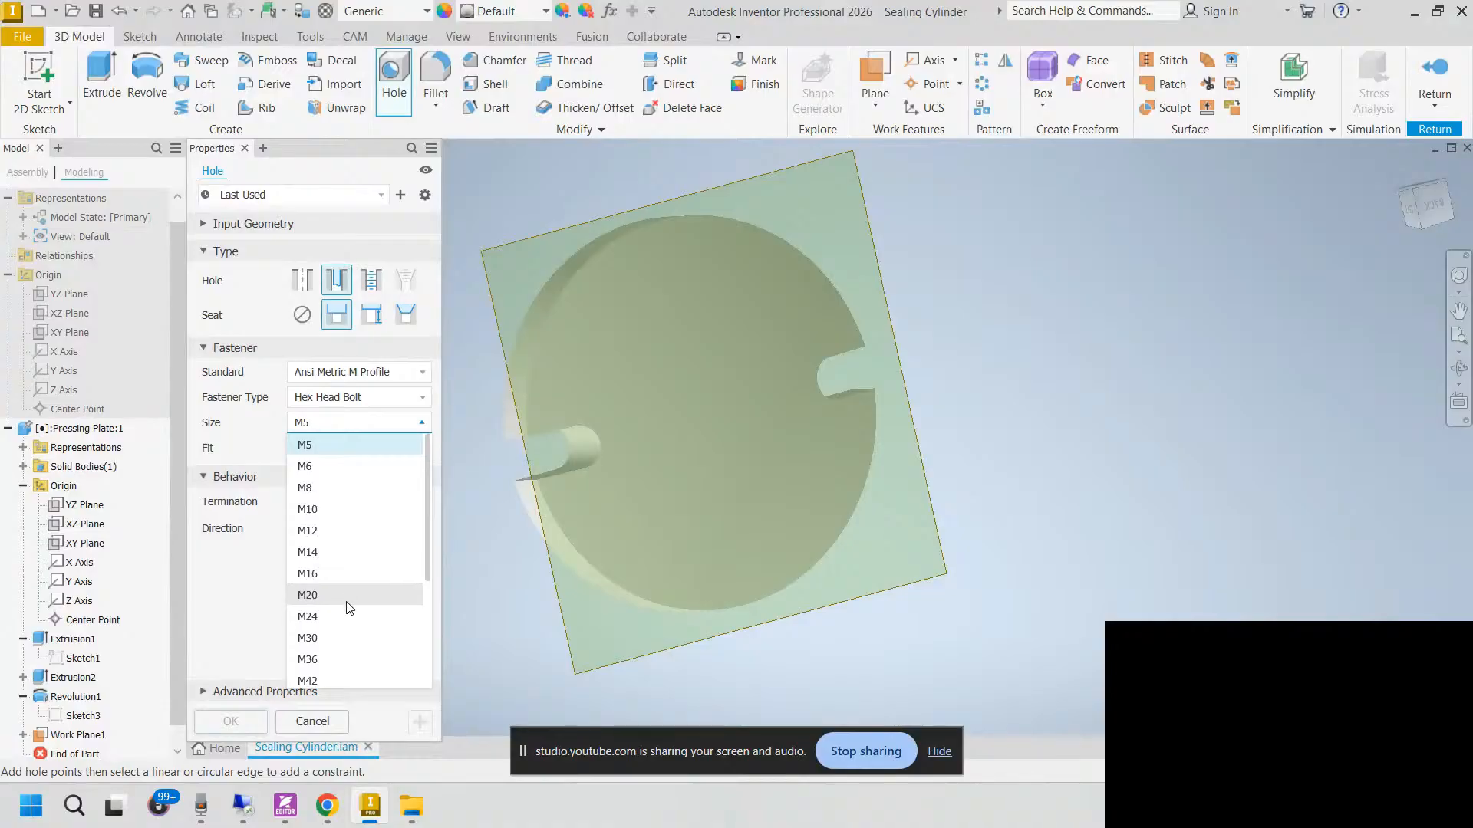
{"action": "left_click", "coordinate": [247, 556]}
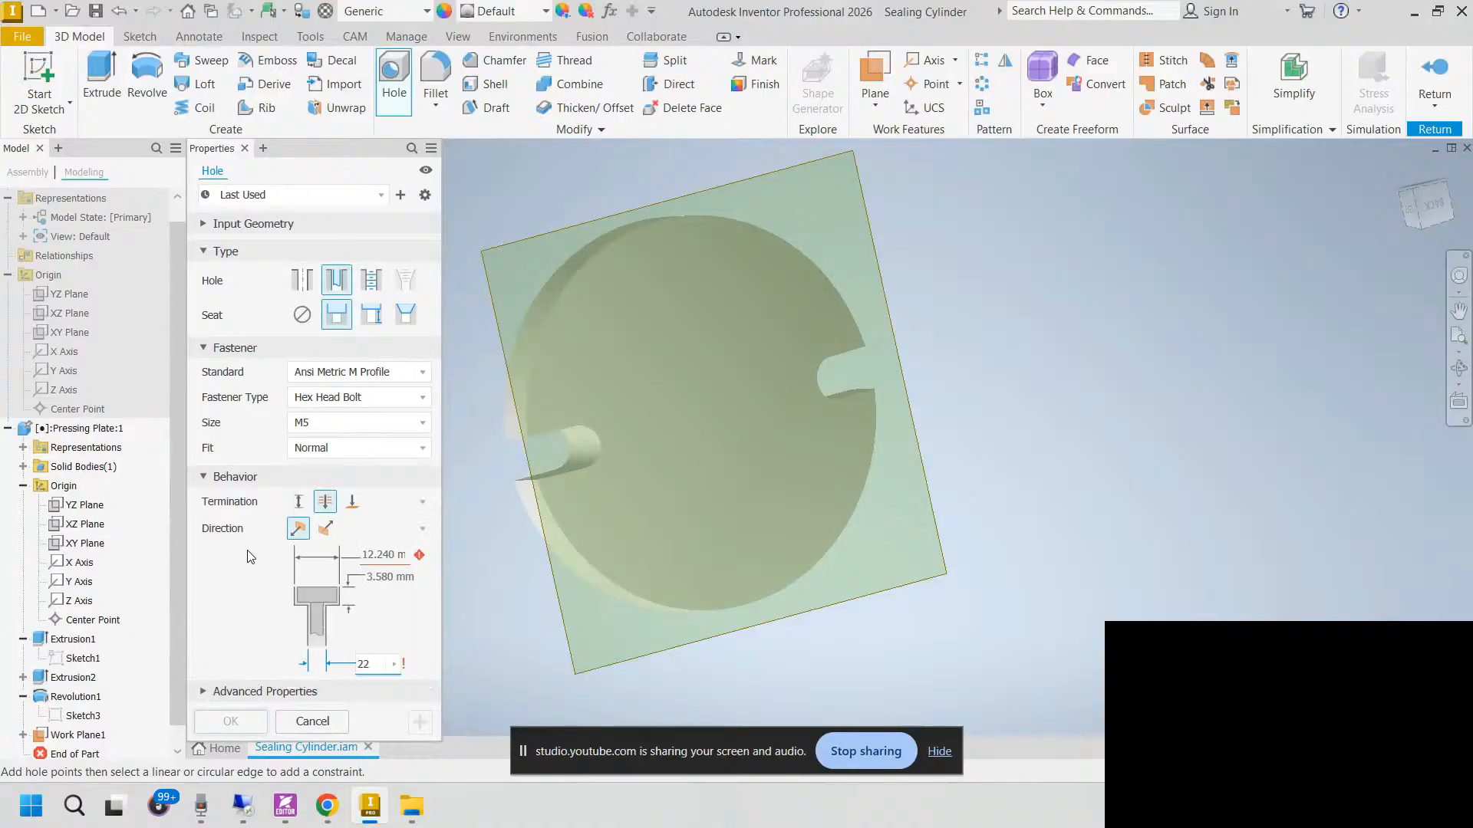
{"action": "left_click", "coordinate": [301, 280]}
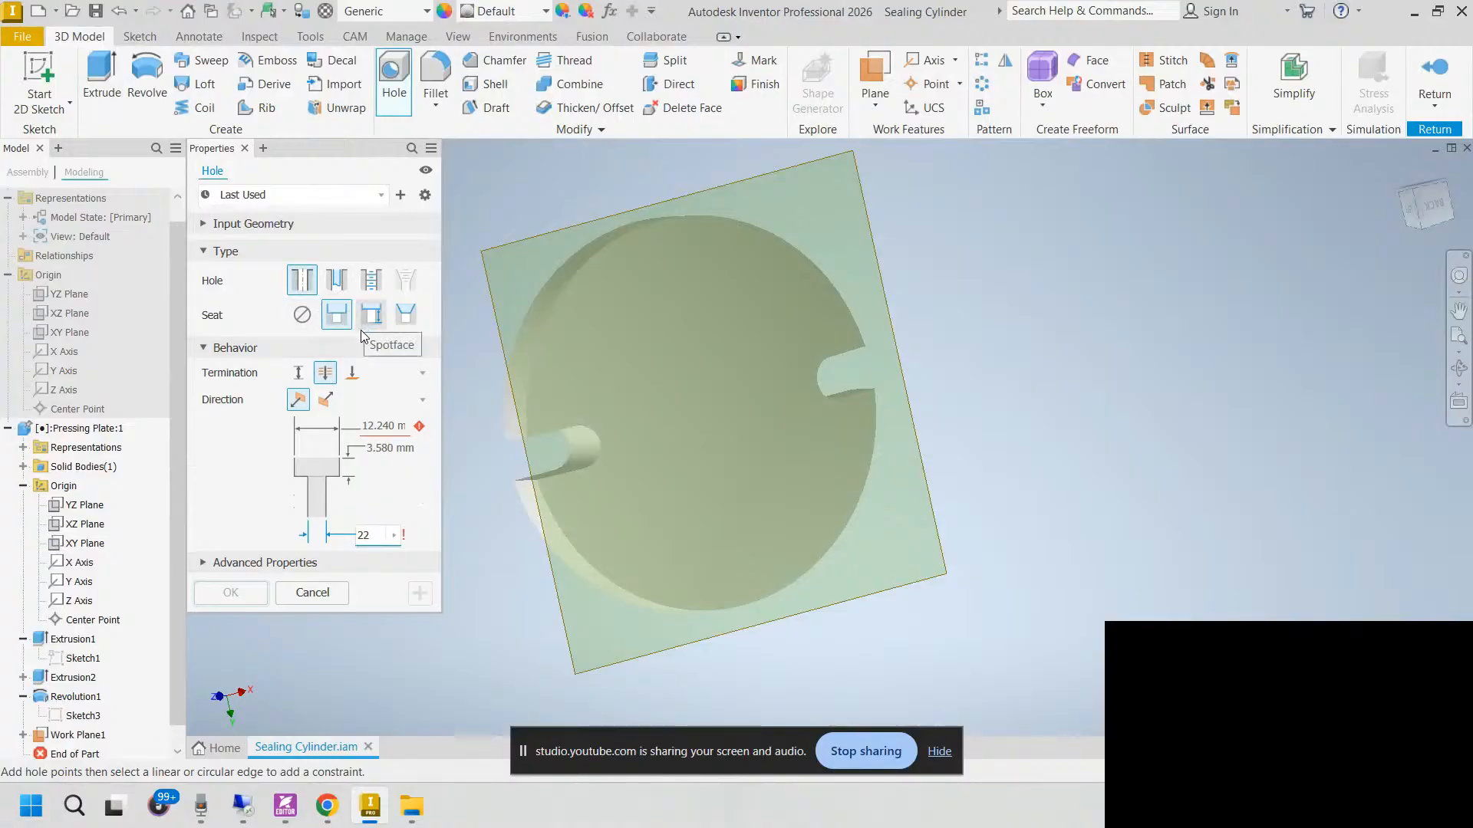
{"action": "left_click", "coordinate": [370, 426]}
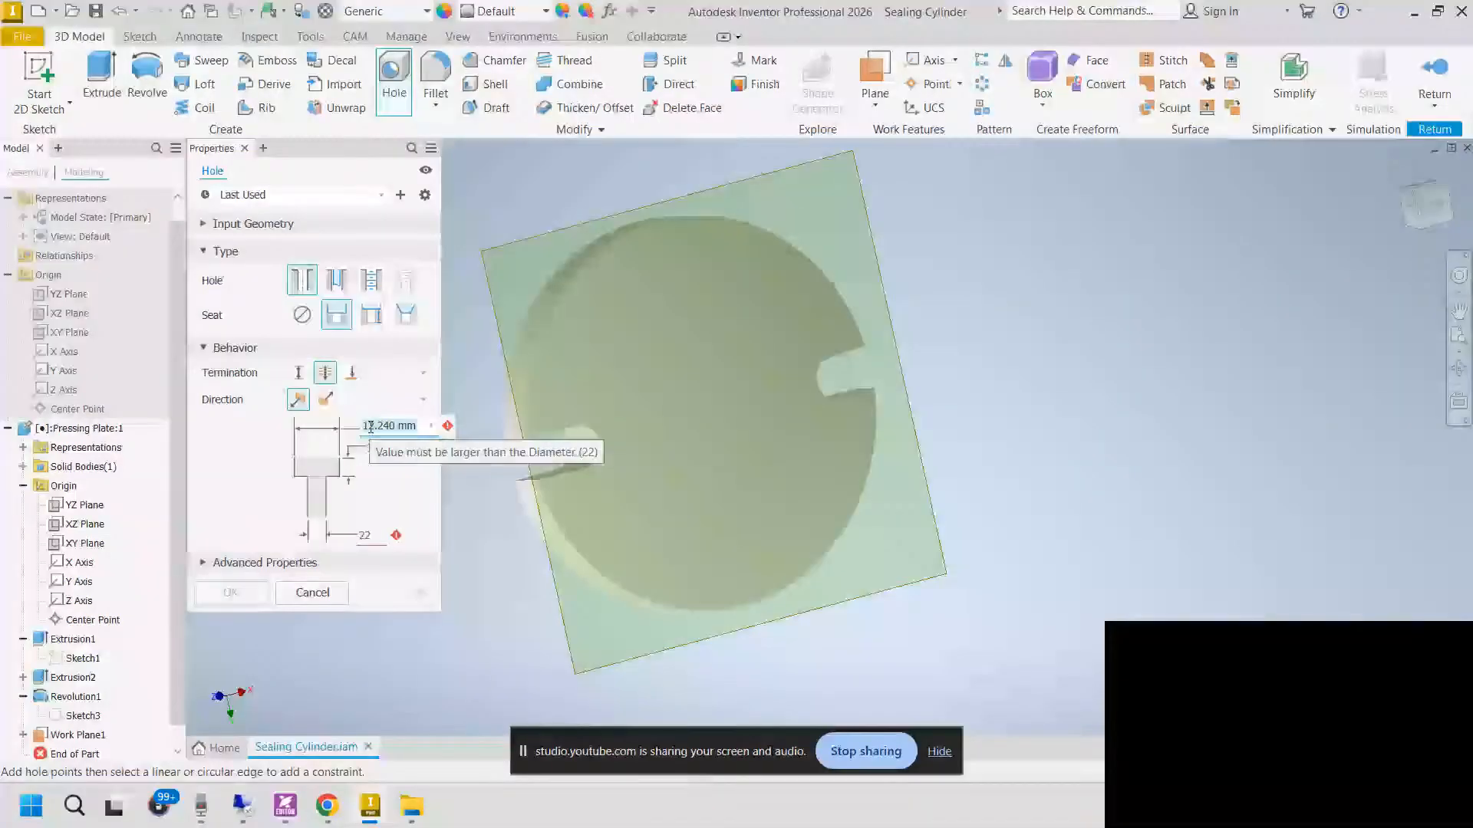
{"action": "type", "text": "34"}
{"action": "left_click", "coordinate": [382, 449]}
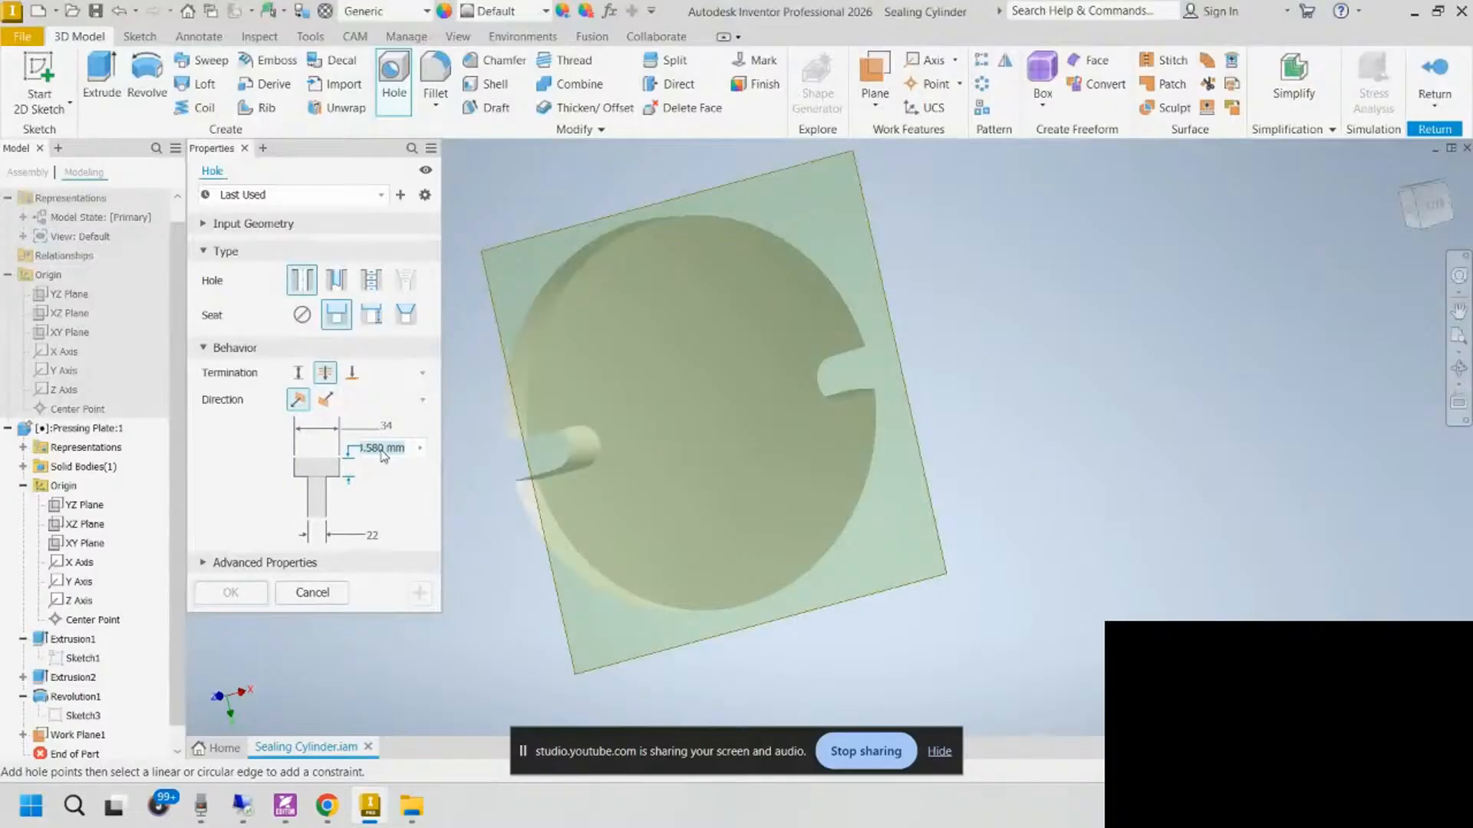
{"action": "type", "text": "1"}
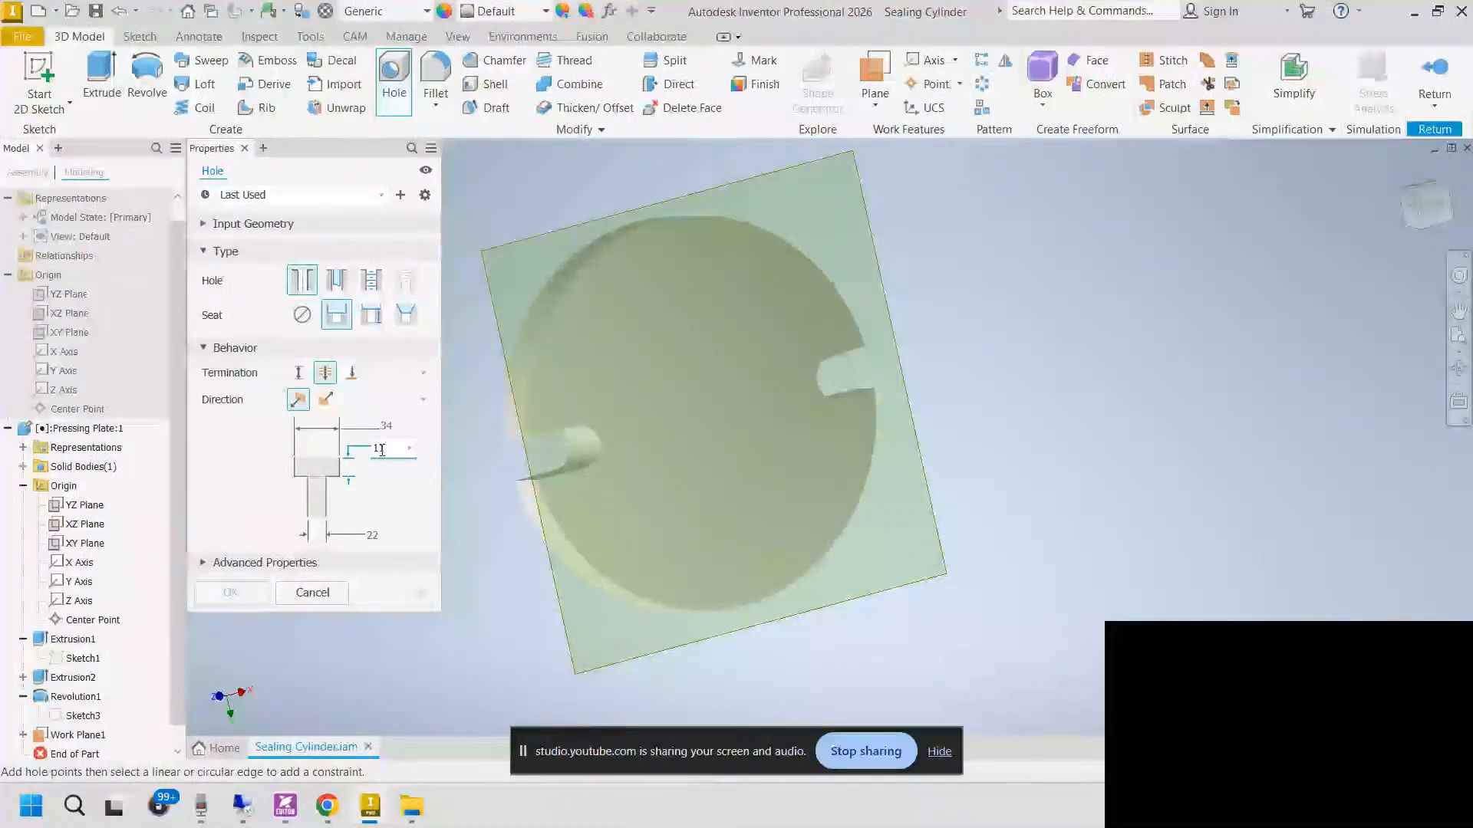
{"action": "type", "text": "1"}
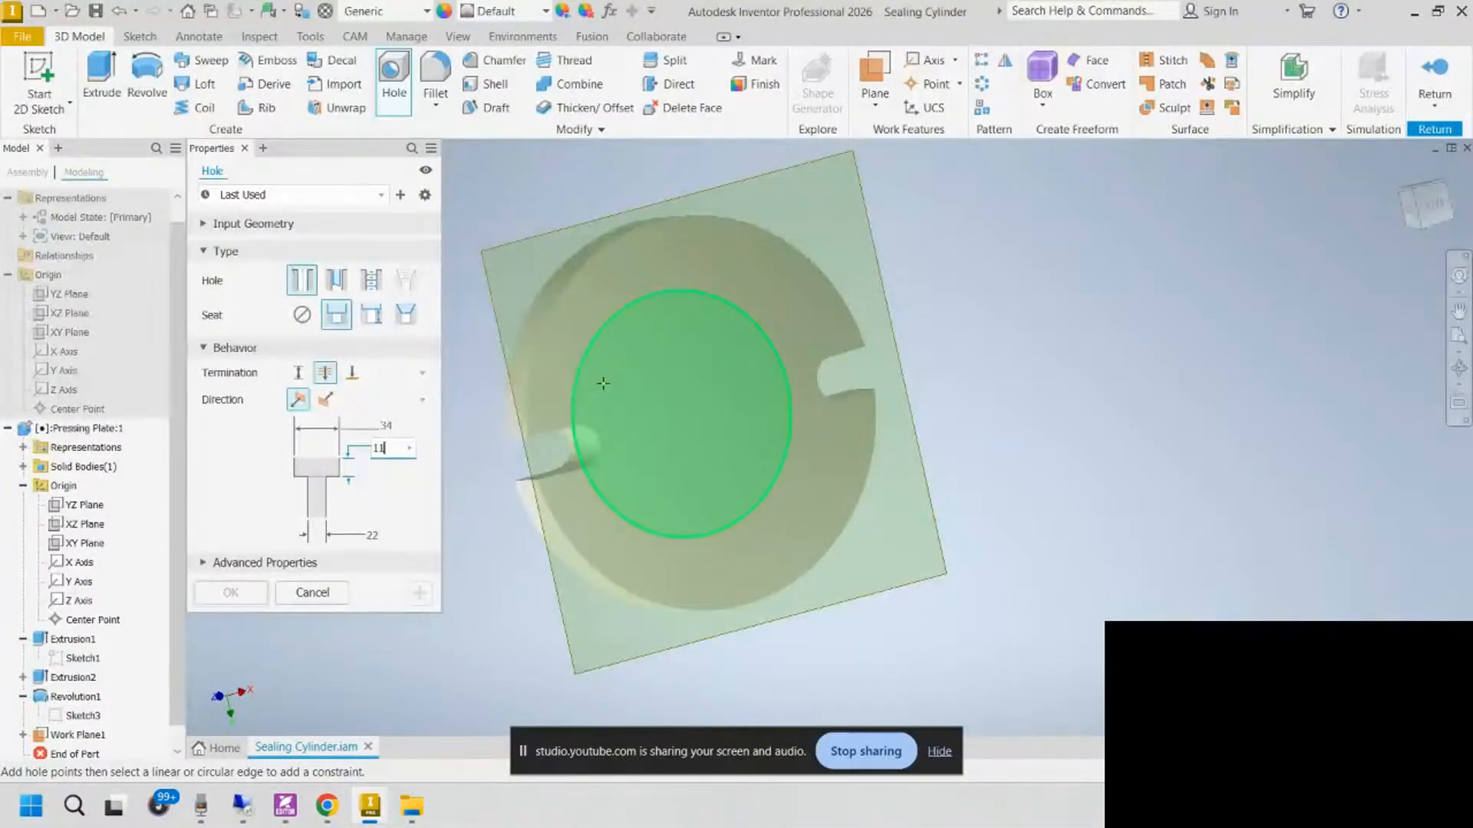
{"action": "left_click", "coordinate": [622, 432]}
{"action": "middle_click_drag", "start_coordinate": [614, 499], "coordinate": [690, 474], "text": "shift"}
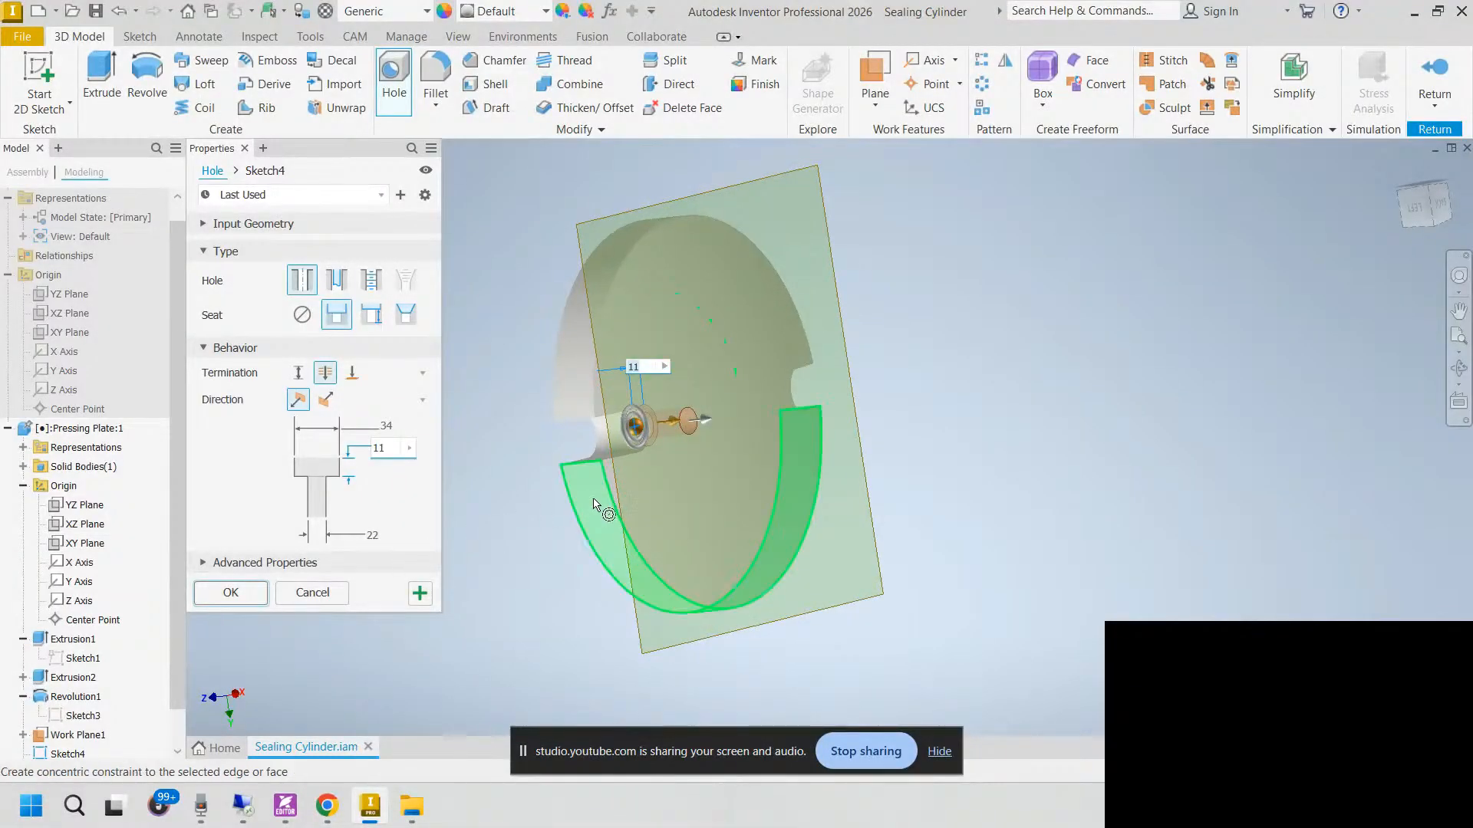
{"action": "middle_click_drag", "start_coordinate": [601, 504], "coordinate": [480, 401], "text": "shift"}
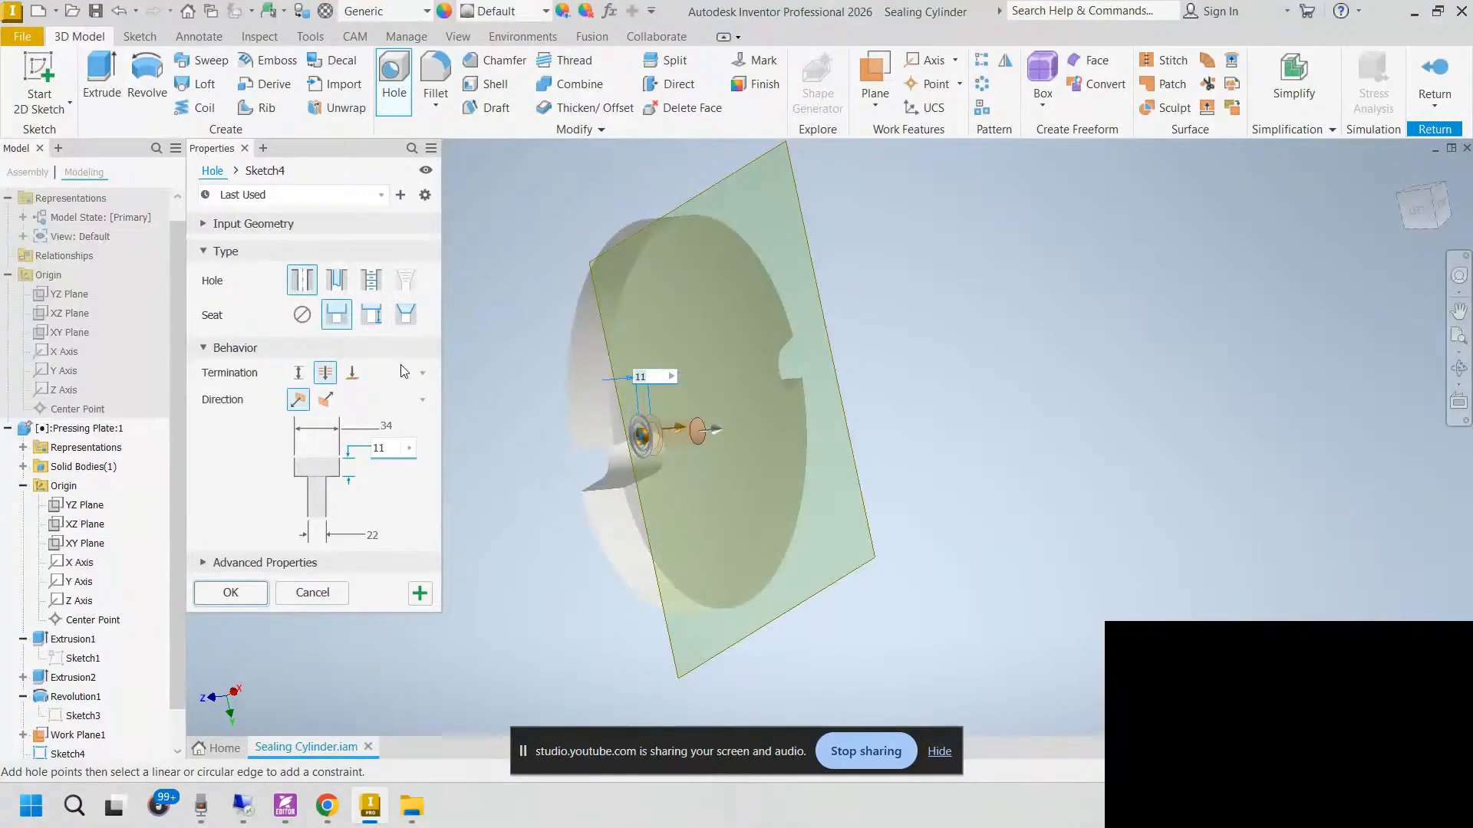
{"action": "left_click", "coordinate": [325, 598]}
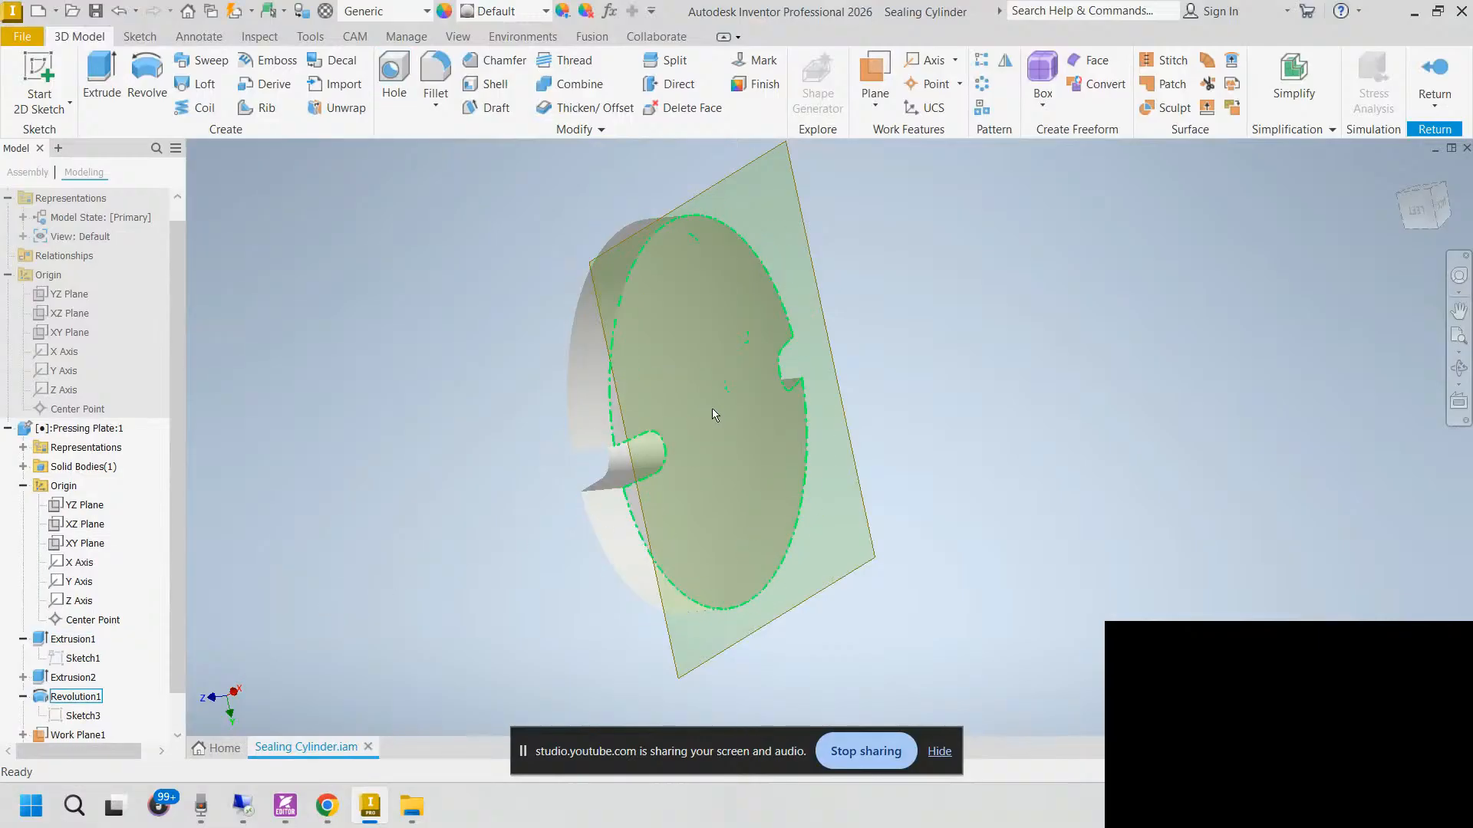
Step: Sketch a center point on the tangent work plane, on the horizontal axis between the plate's center and one slot, and finish the sketch
{"action": "left_click", "coordinate": [869, 564]}
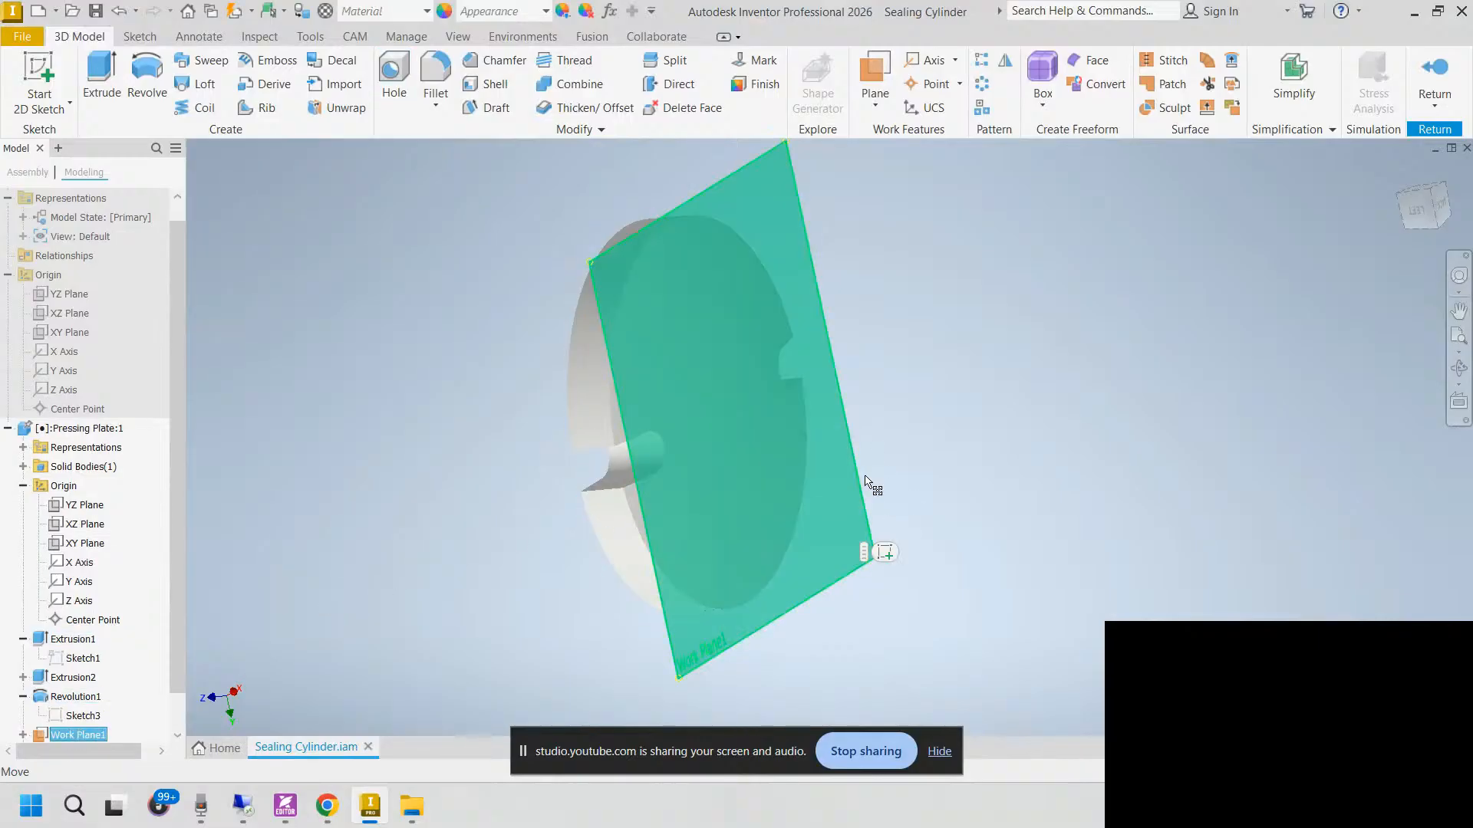
{"action": "left_click", "coordinate": [885, 553]}
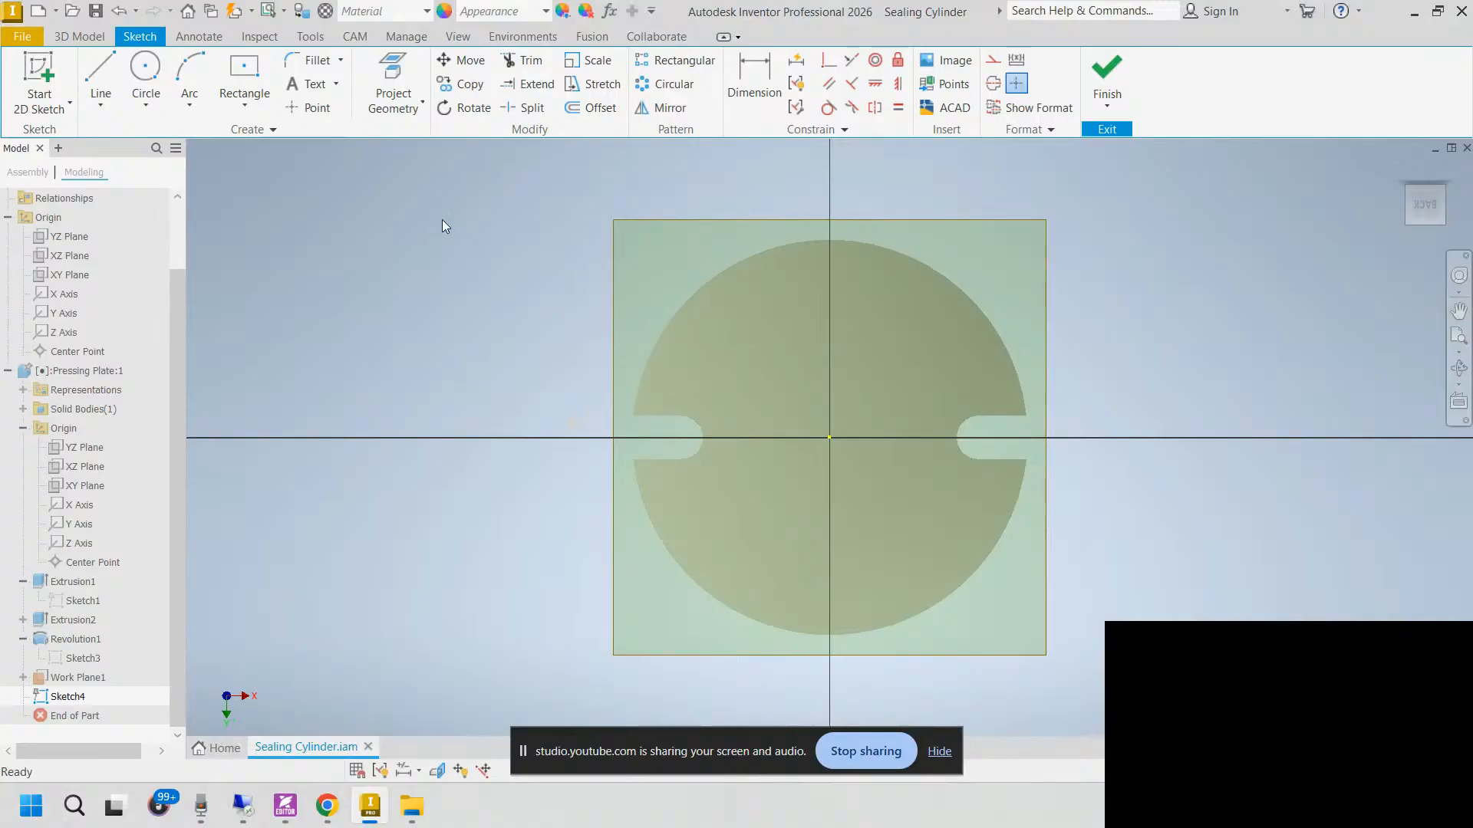
{"action": "left_click", "coordinate": [314, 108]}
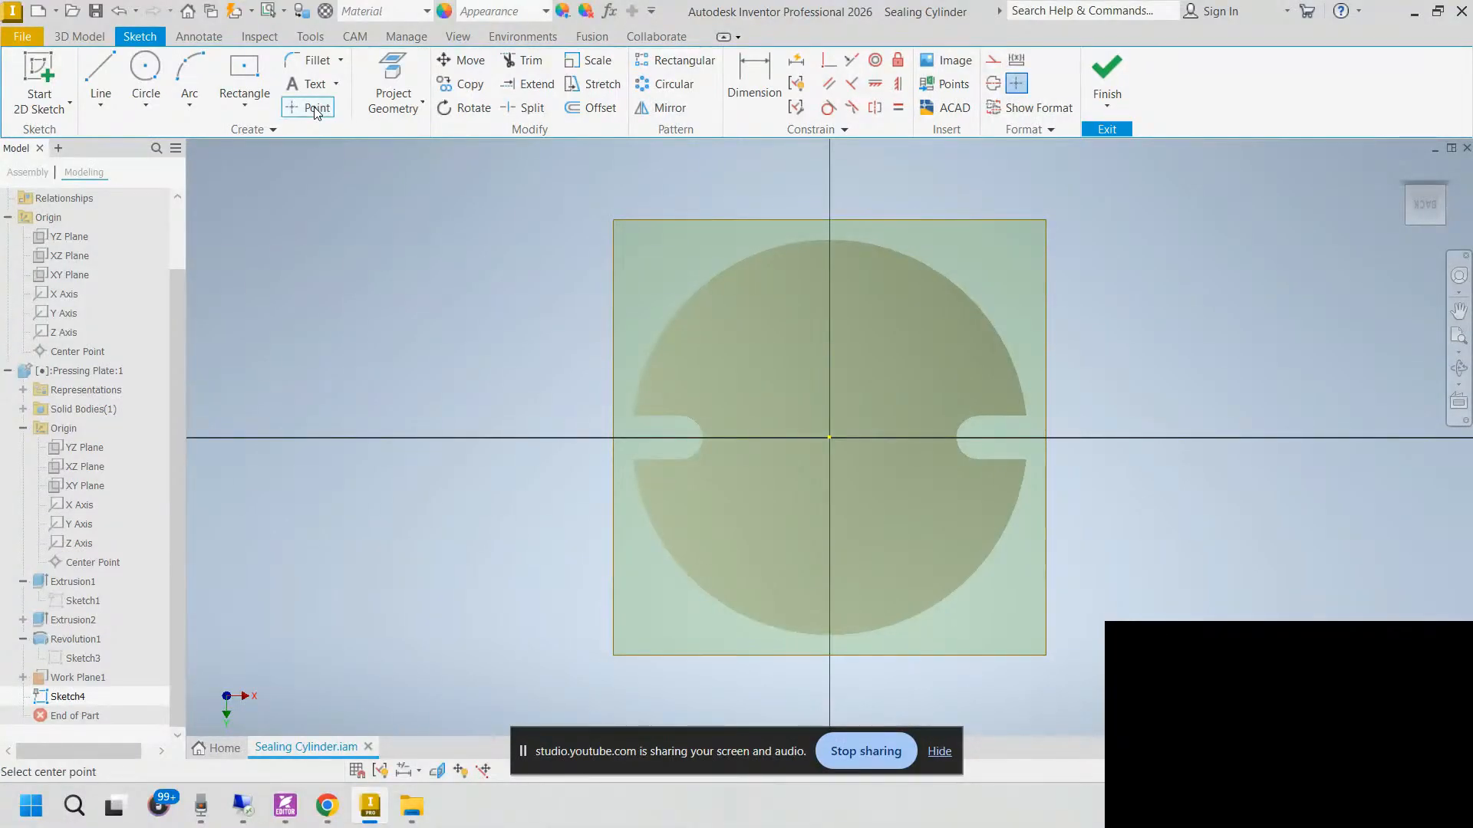
{"action": "left_click", "coordinate": [741, 439]}
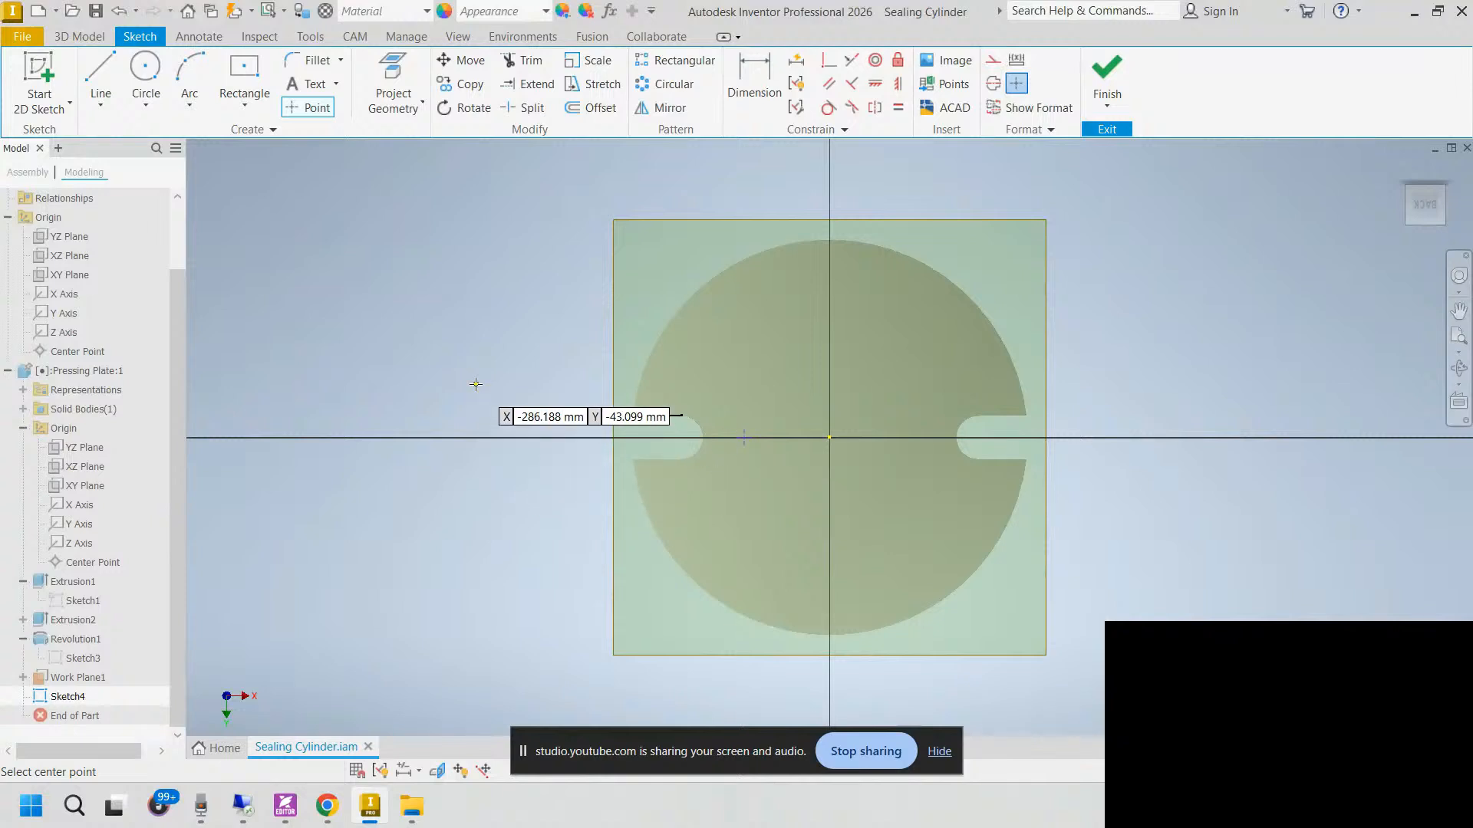
{"action": "key", "text": "Escape"}
{"action": "left_click", "coordinate": [1107, 77]}
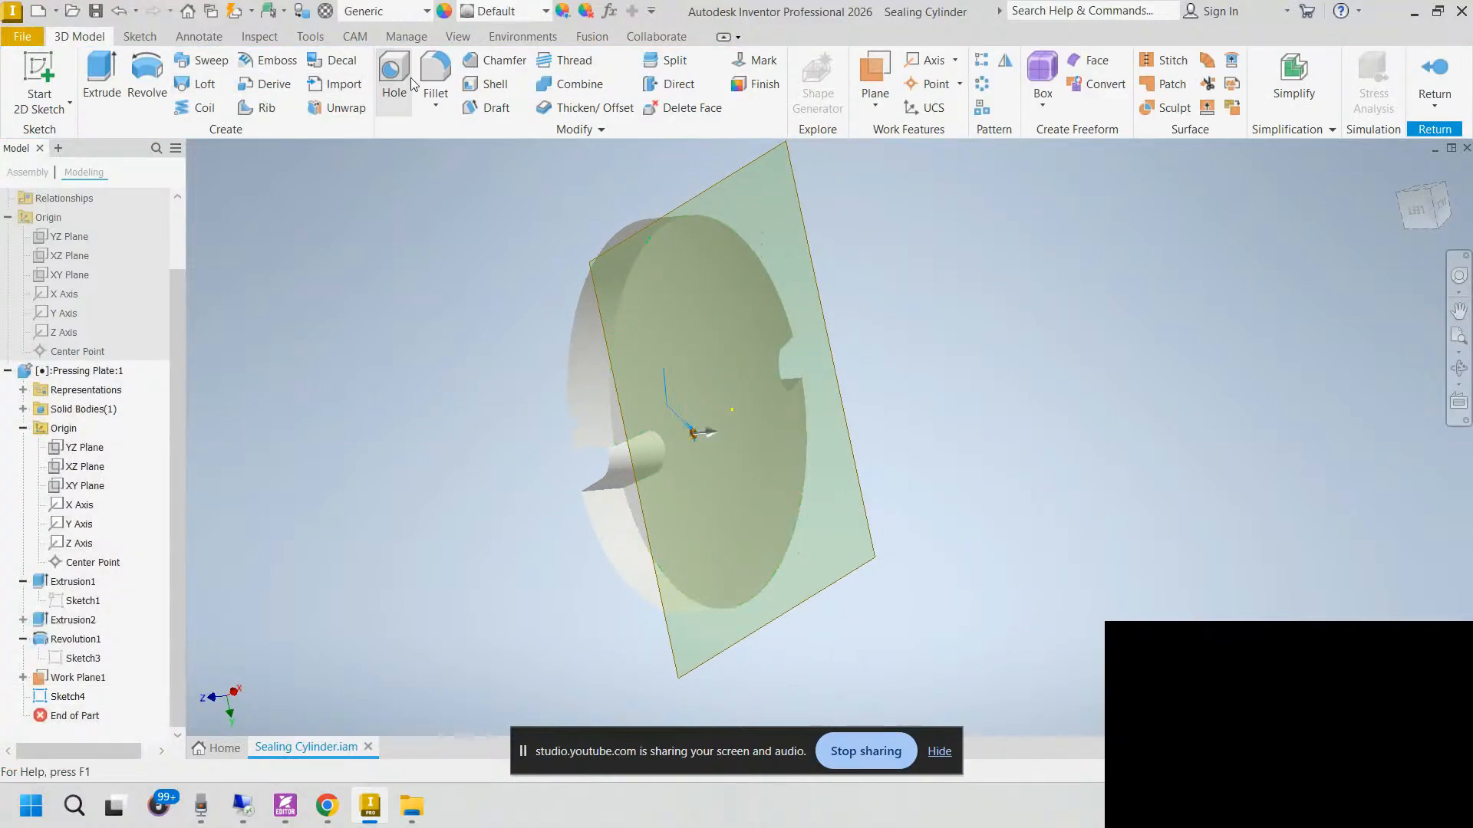
Step: Create a simple through-all hole at the sketched point, 22 mm diameter with a 34 mm by 11 mm deep counterbore, directed into the plate
{"action": "left_click", "coordinate": [396, 81]}
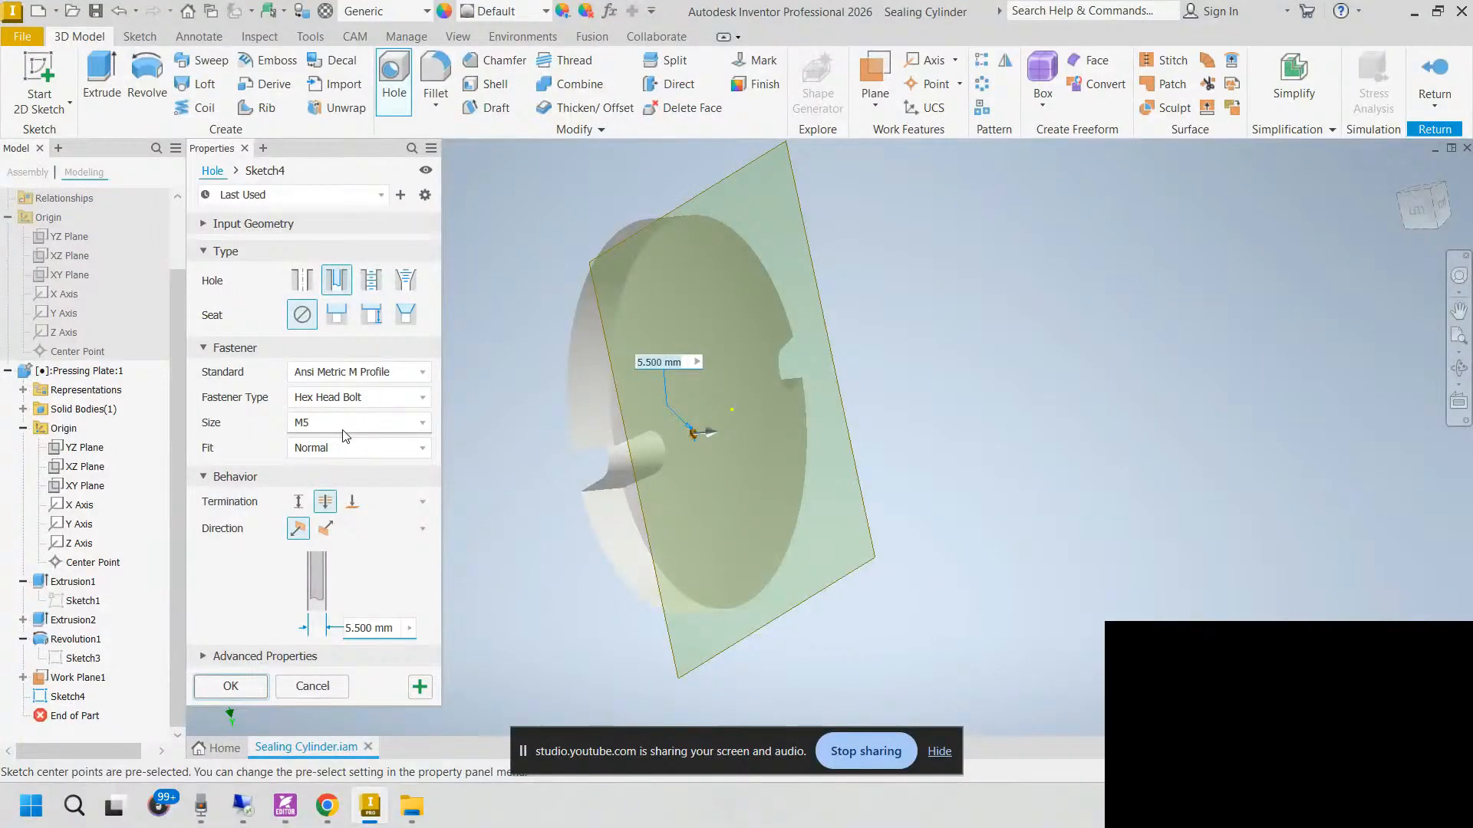
{"action": "left_click", "coordinate": [302, 280]}
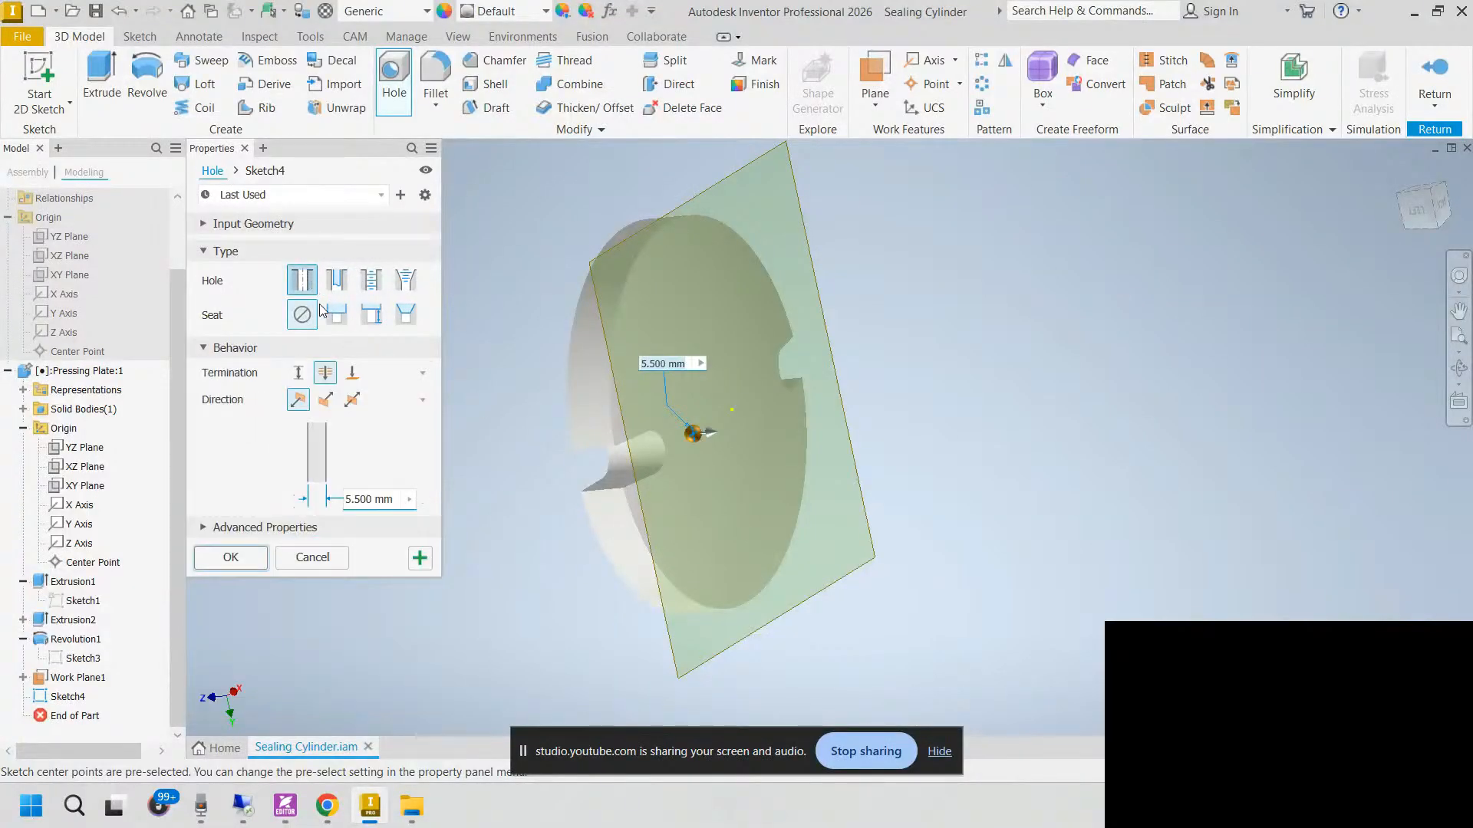
{"action": "left_click", "coordinate": [336, 315]}
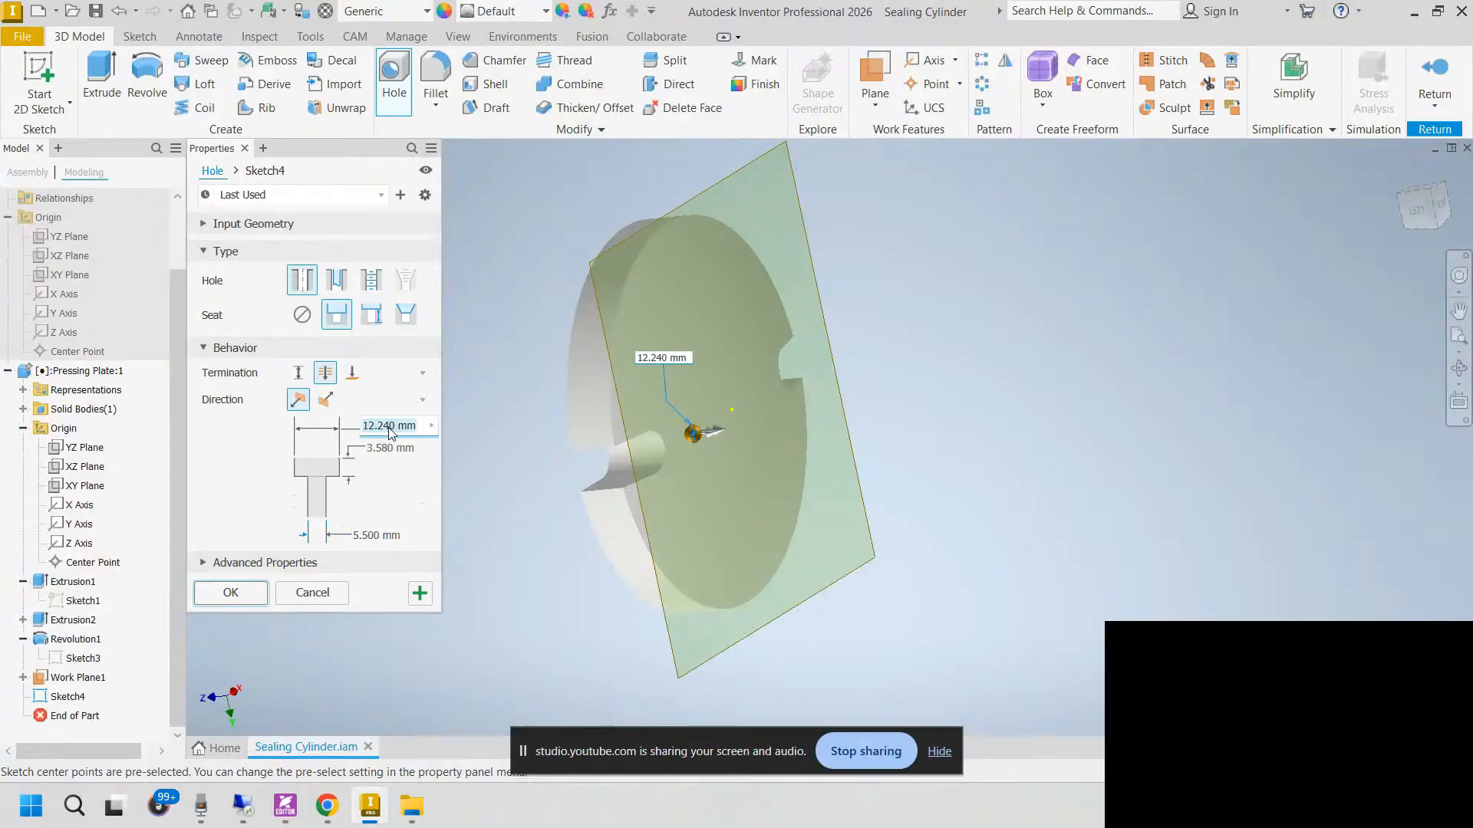
{"action": "type", "text": "34"}
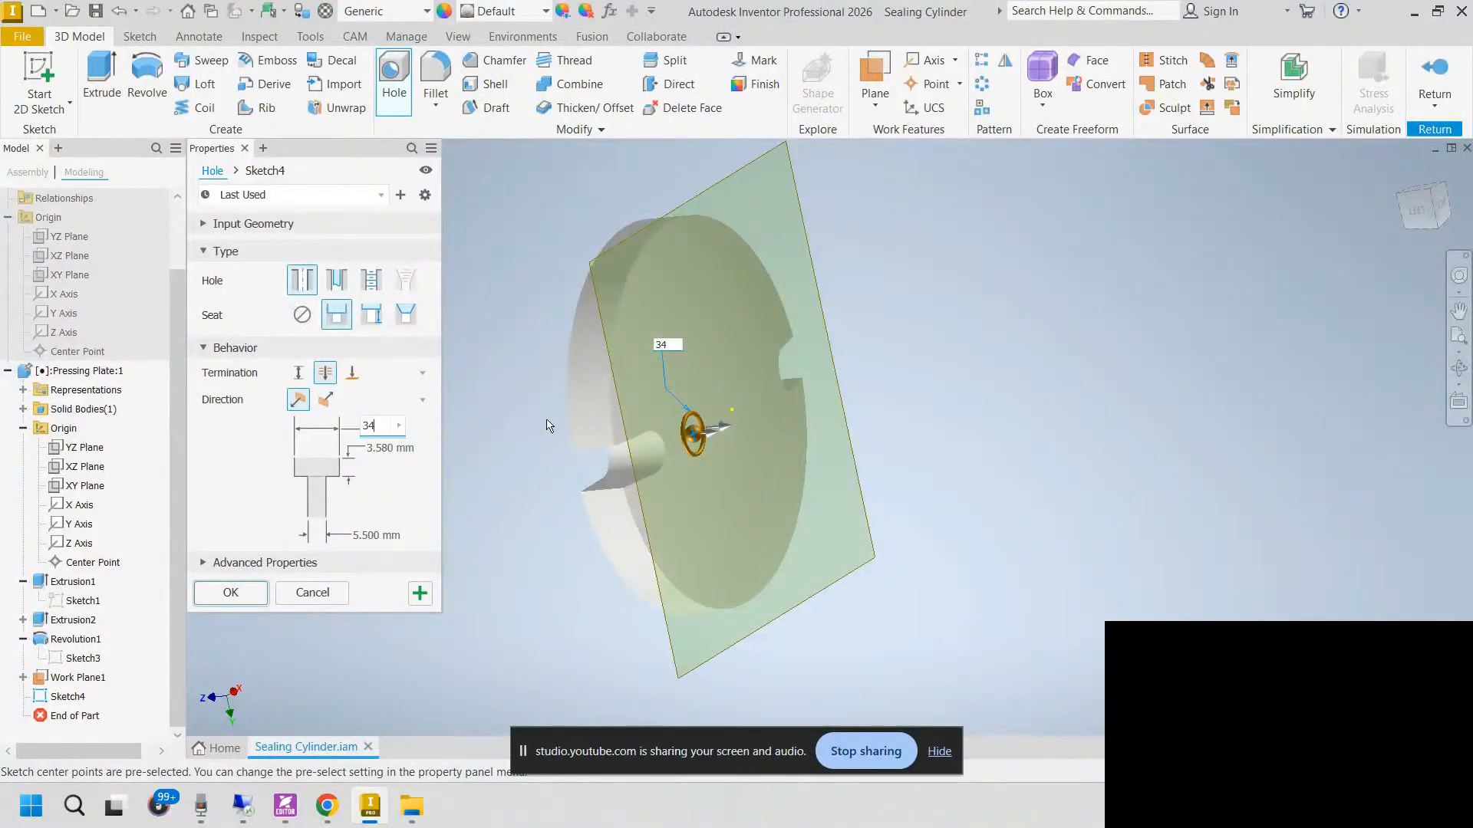
{"action": "middle_click_drag", "start_coordinate": [549, 425], "coordinate": [589, 417], "text": "shift"}
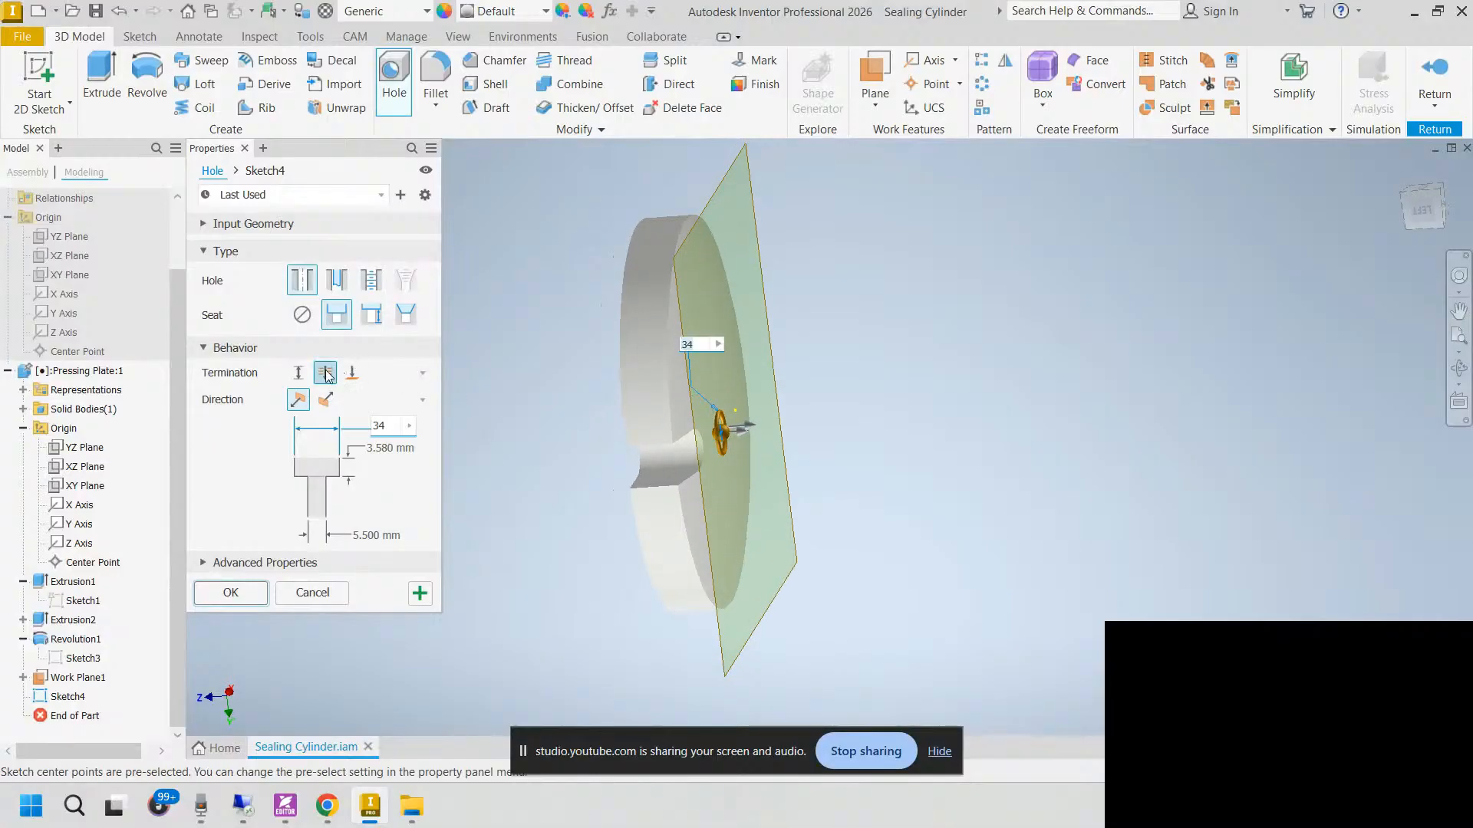
{"action": "left_click", "coordinate": [325, 400]}
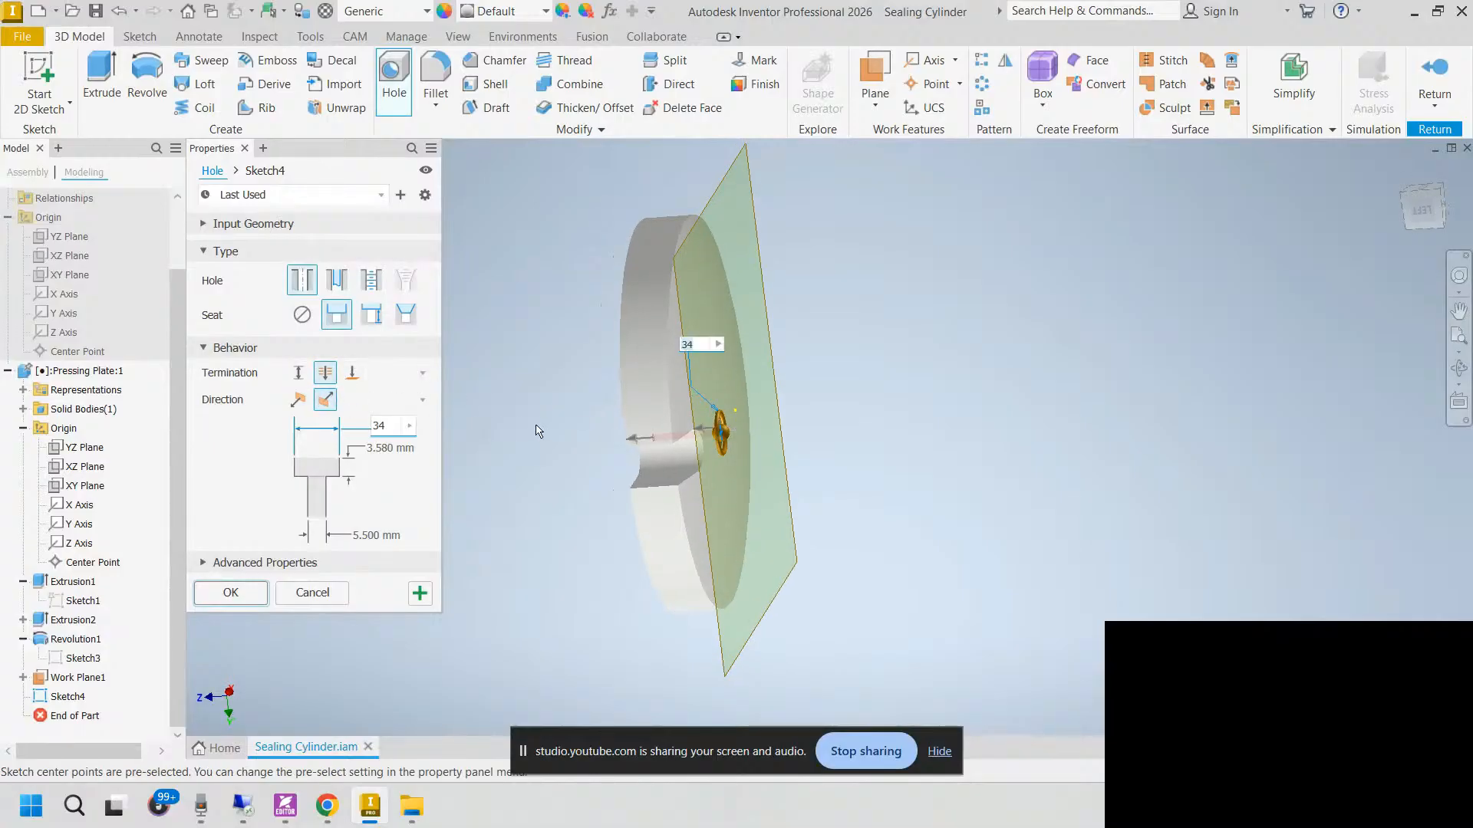
{"action": "left_click", "coordinate": [381, 448]}
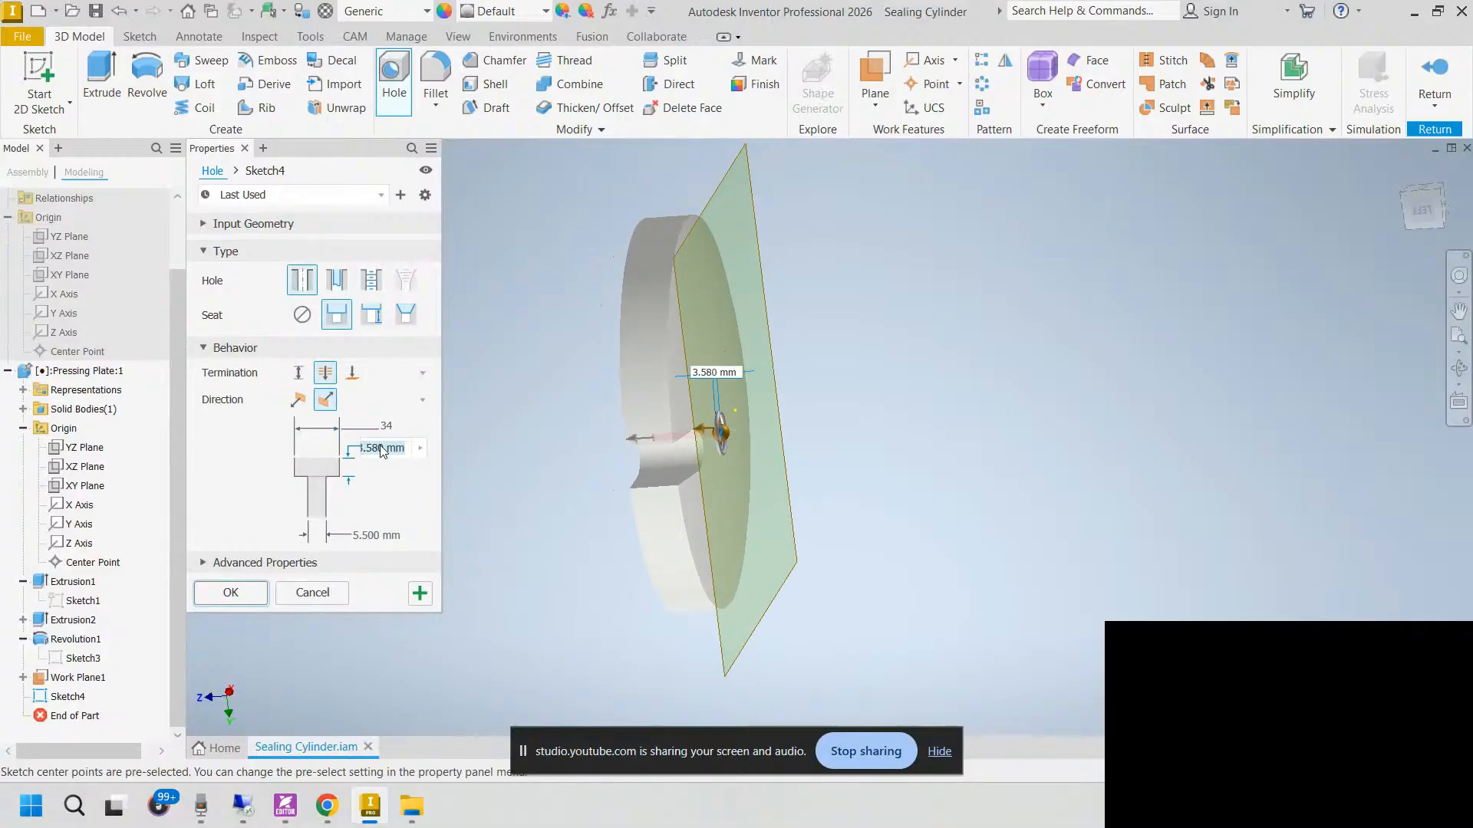
{"action": "type", "text": "11"}
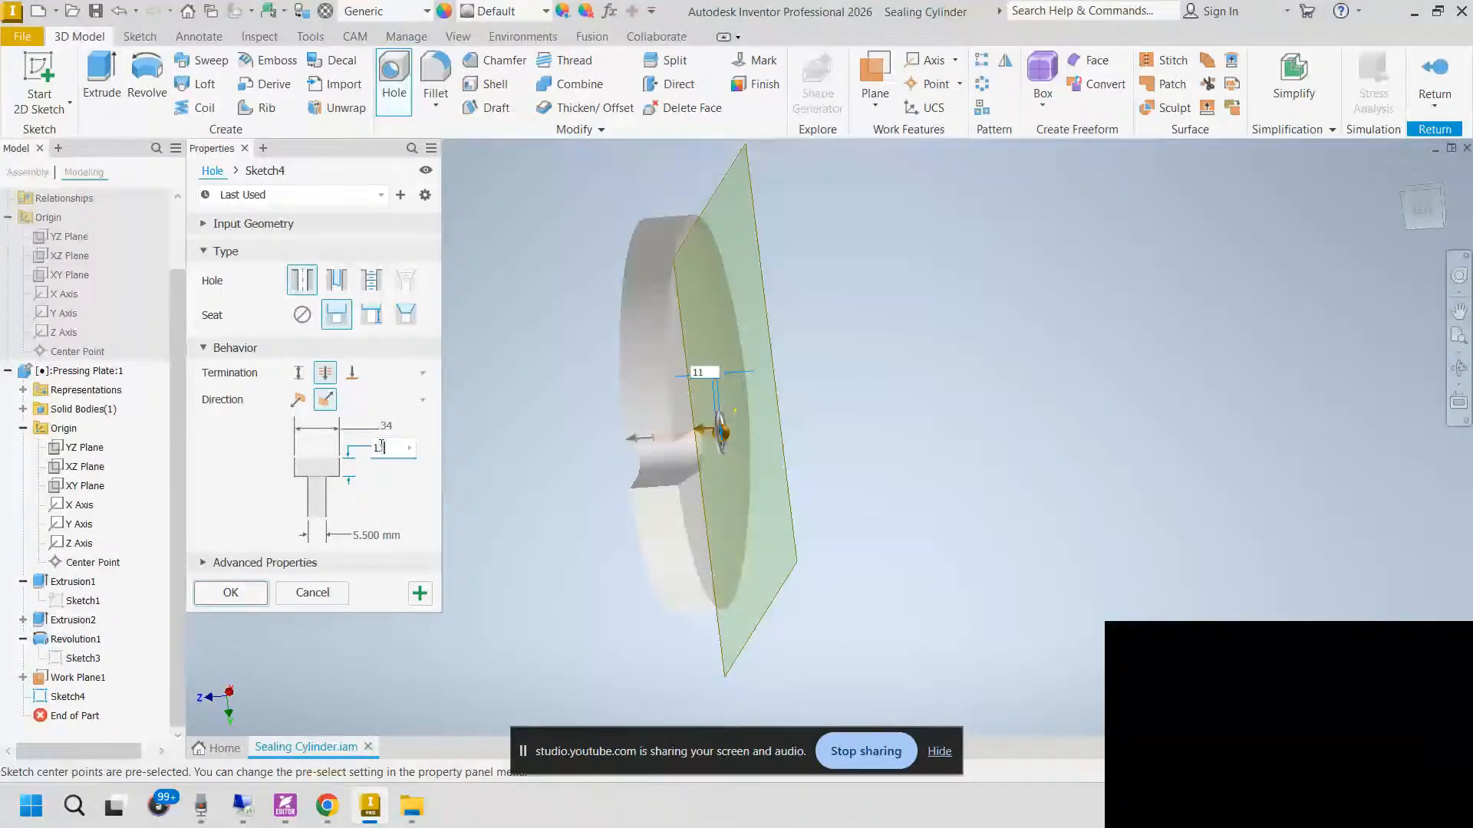
{"action": "left_click", "coordinate": [357, 535]}
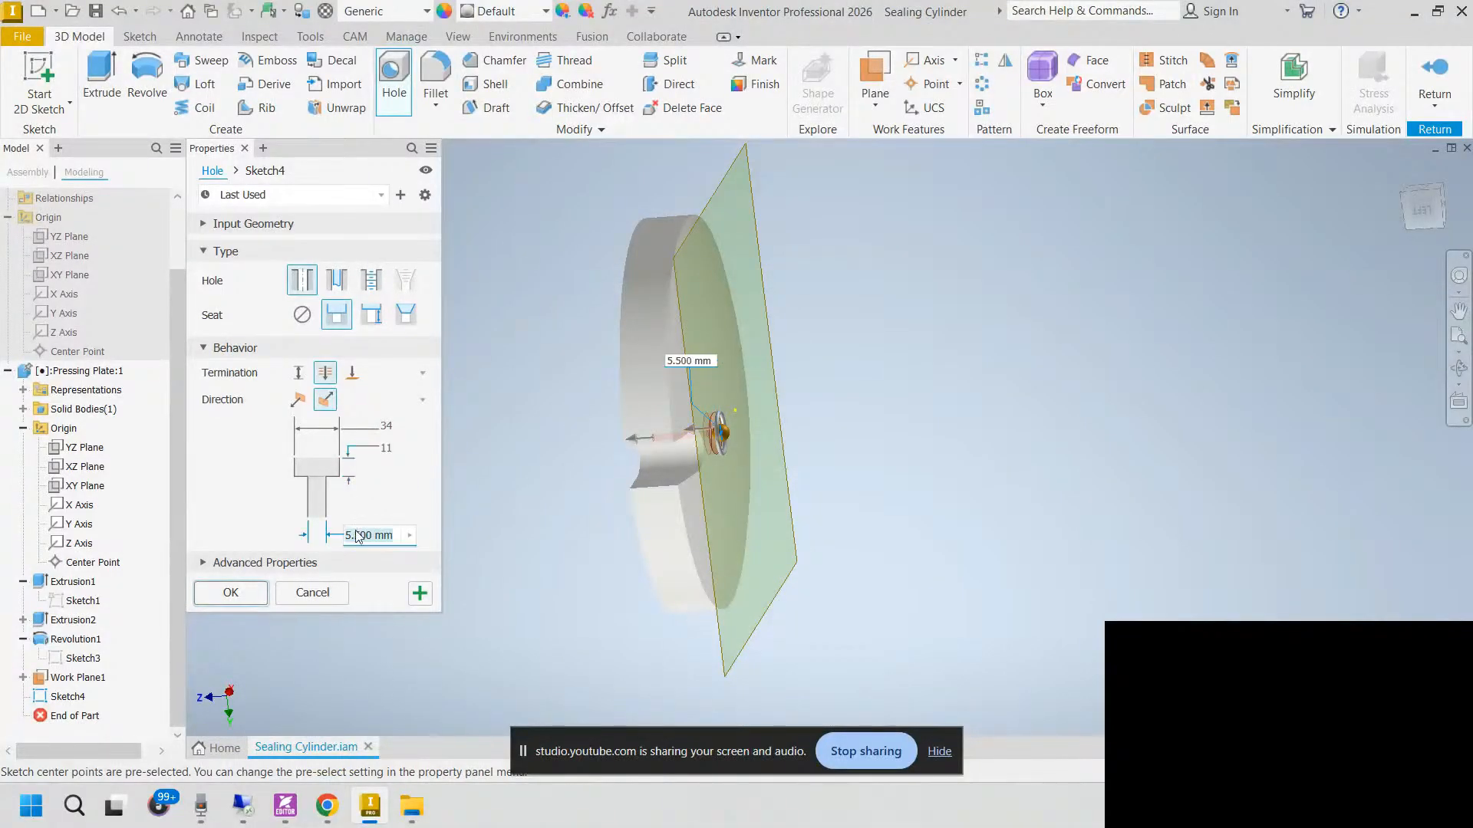
{"action": "type", "text": "22"}
{"action": "left_click", "coordinate": [230, 592]}
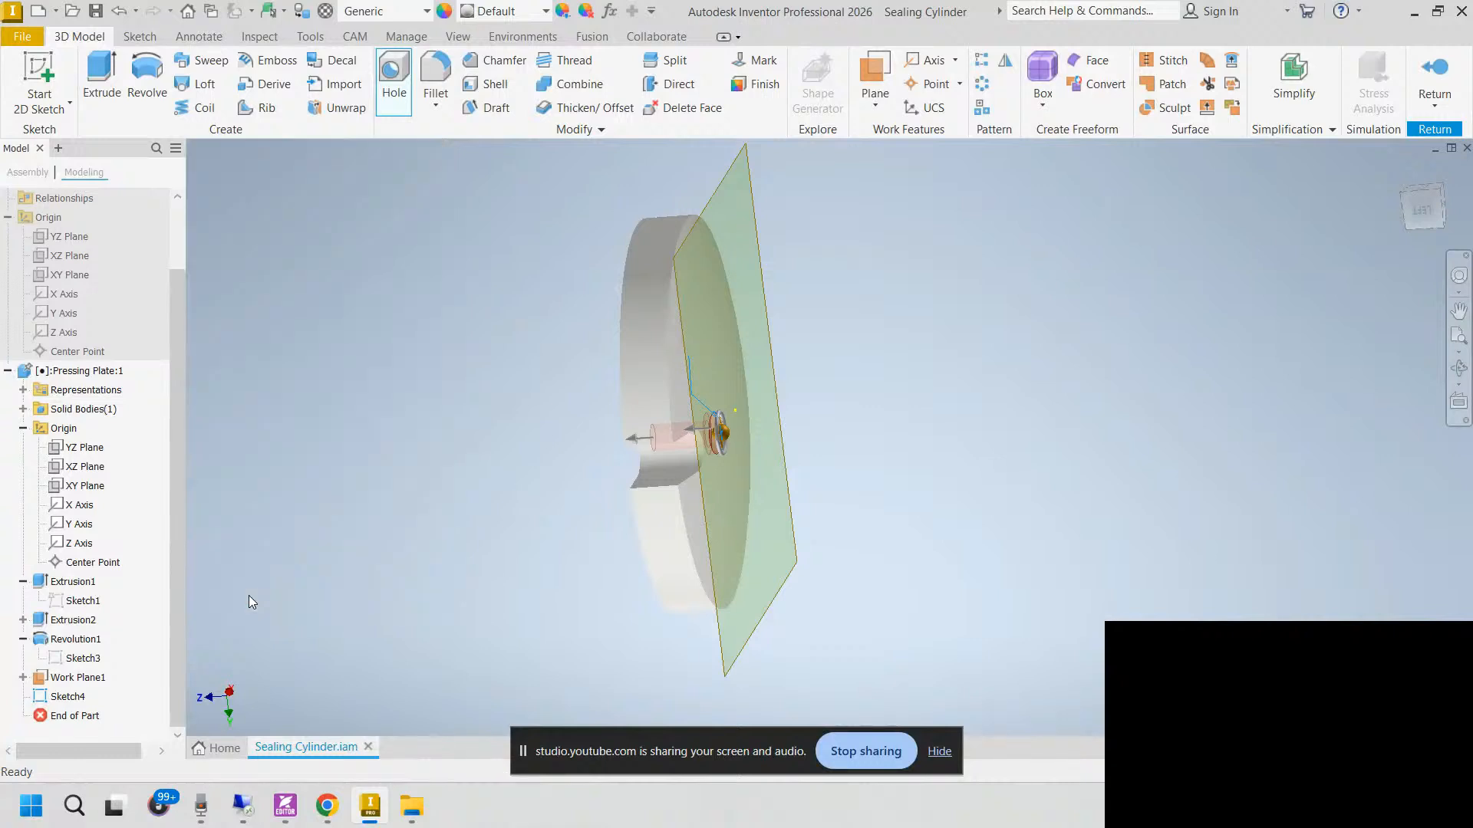
Step: Collapse the pressing plate's expanded feature and origin nodes in the model tree, and open the hole's sketch, Sketch4, for editing
{"action": "middle_click_drag", "start_coordinate": [614, 475], "coordinate": [520, 463], "text": "shift"}
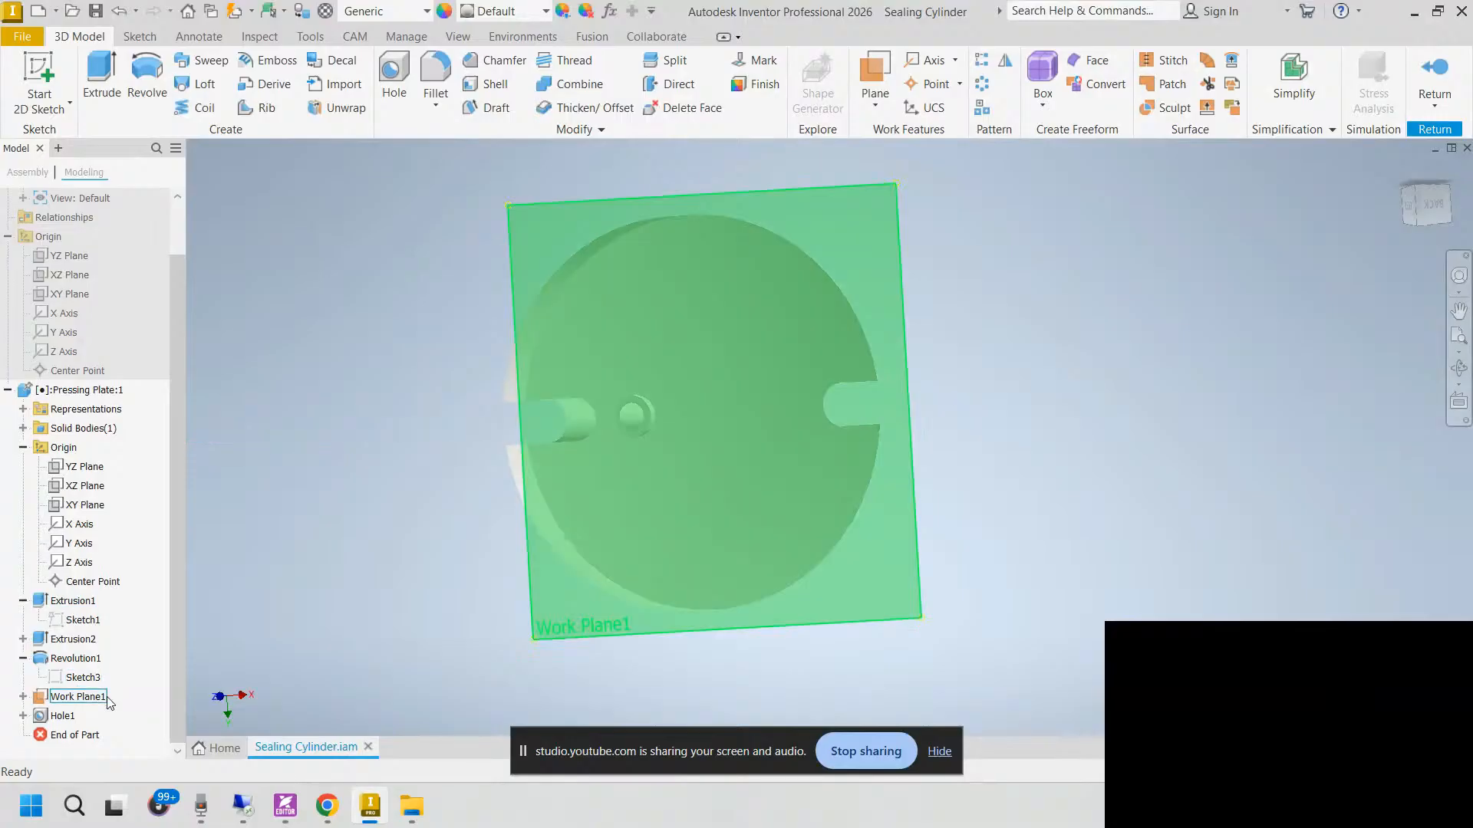
{"action": "left_click", "coordinate": [24, 658]}
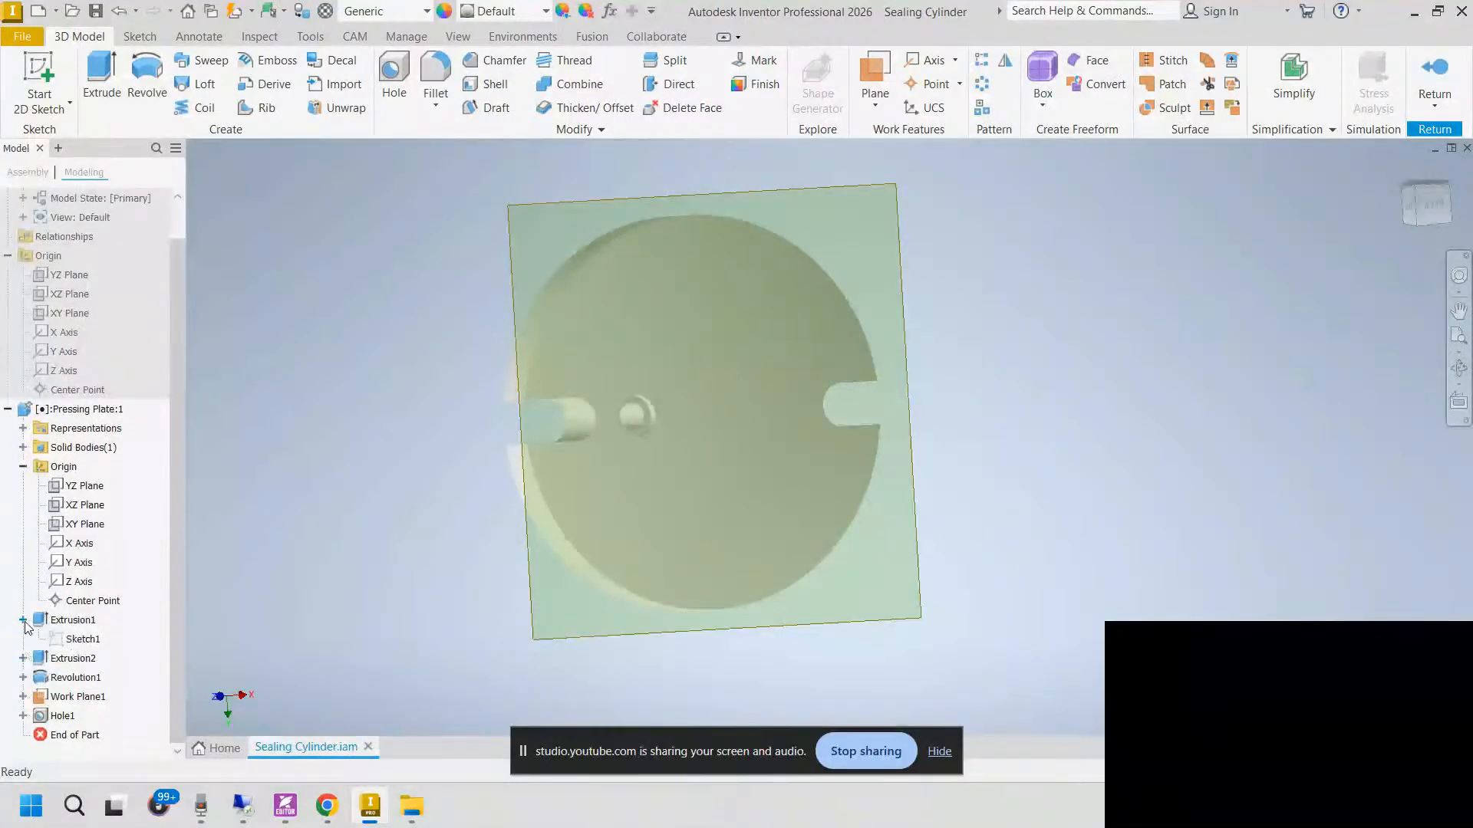
{"action": "left_click", "coordinate": [23, 620]}
{"action": "left_click", "coordinate": [23, 486]}
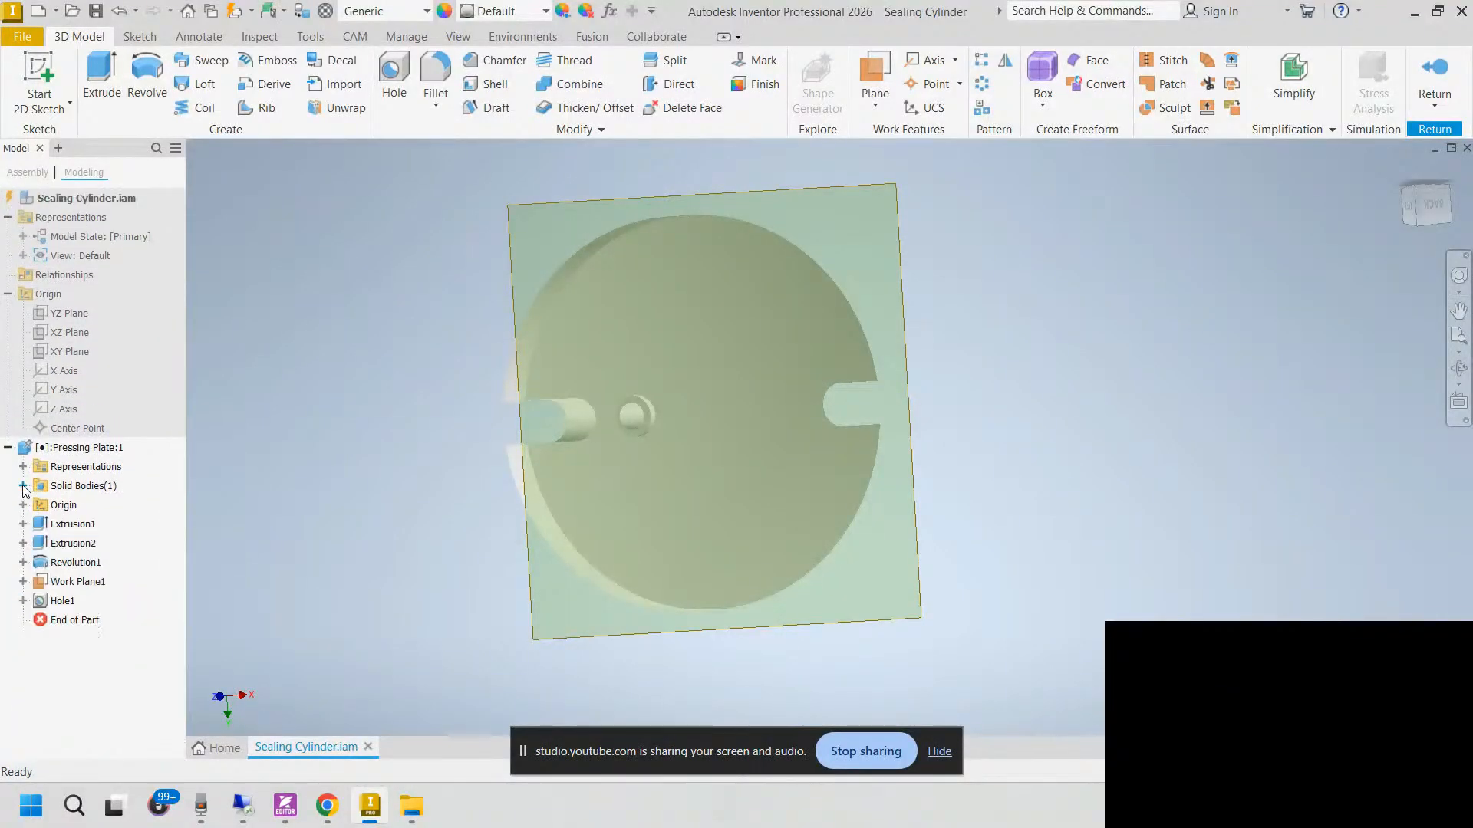
{"action": "left_click", "coordinate": [47, 585]}
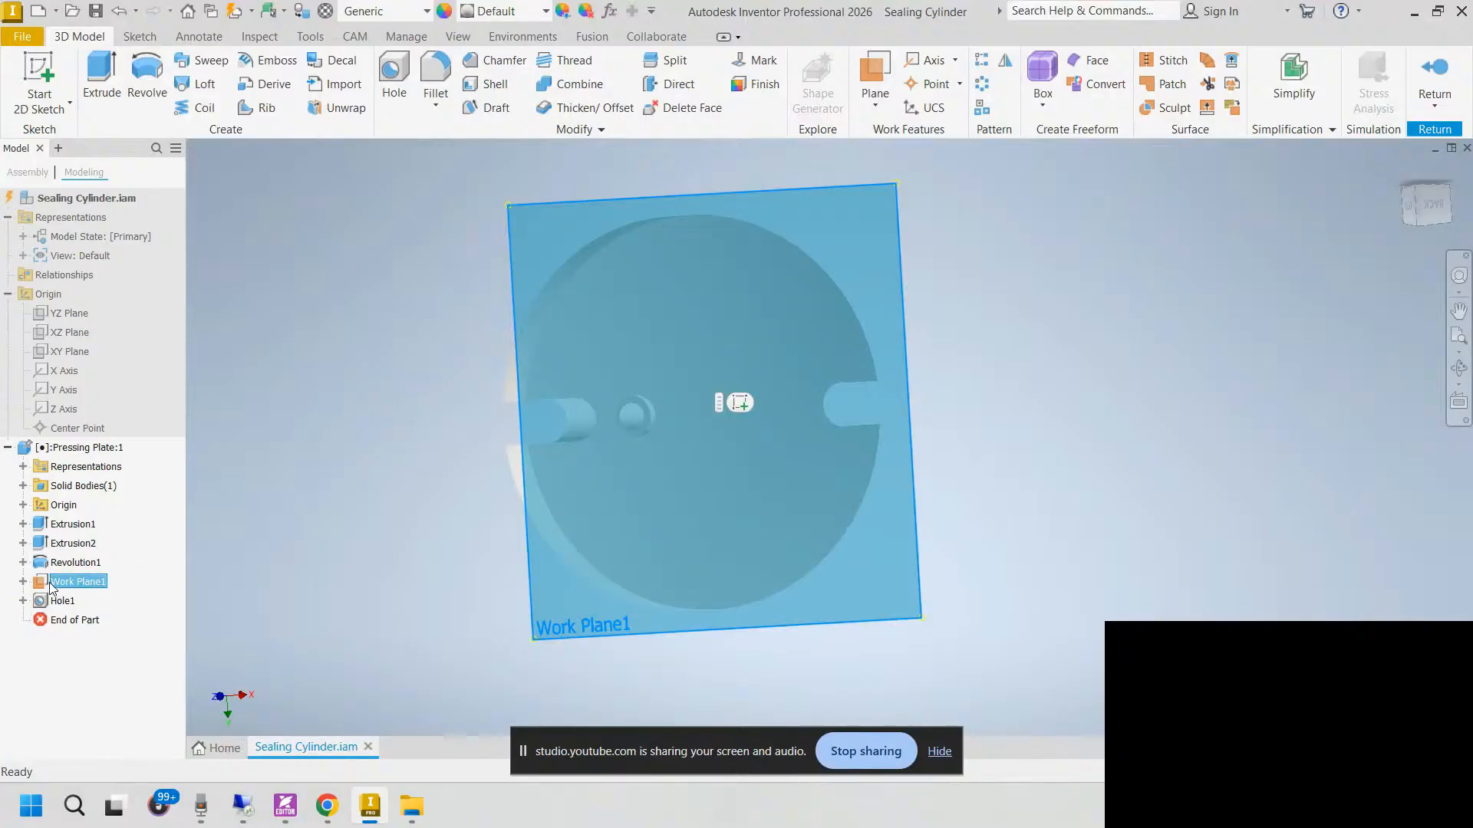
{"action": "left_click", "coordinate": [23, 600]}
{"action": "left_click", "coordinate": [61, 622]}
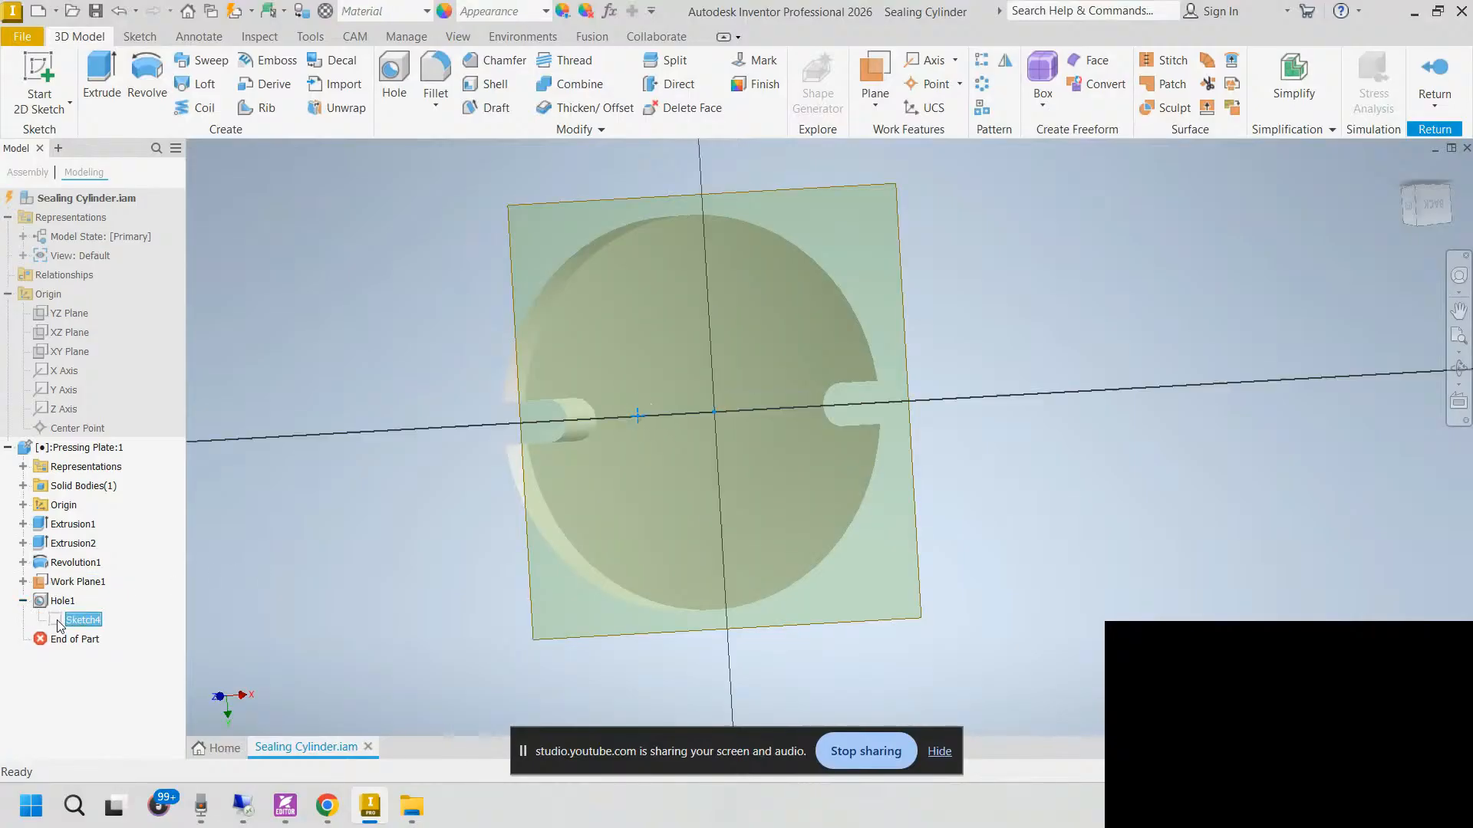
{"action": "double_click", "coordinate": [77, 620]}
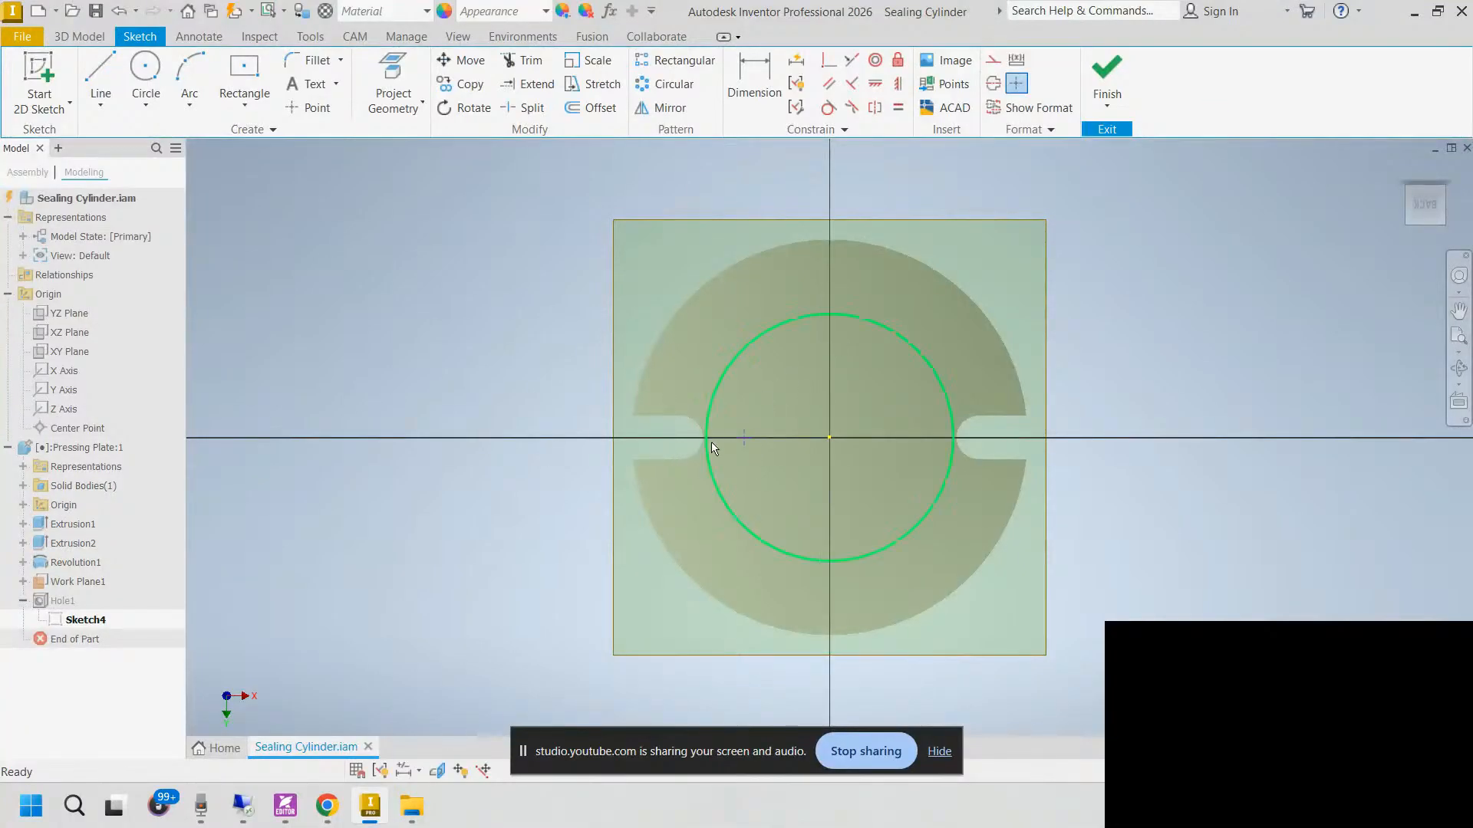
Step: Move the hole's center point above the plate's center and constrain it coincident with the pressing plate's Y Axis
{"action": "mouse_move", "coordinate": [744, 438]}
{"action": "left_mouse_down"}
{"action": "mouse_move", "coordinate": [784, 369]}
{"action": "mouse_move", "coordinate": [827, 340]}
{"action": "left_mouse_up"}
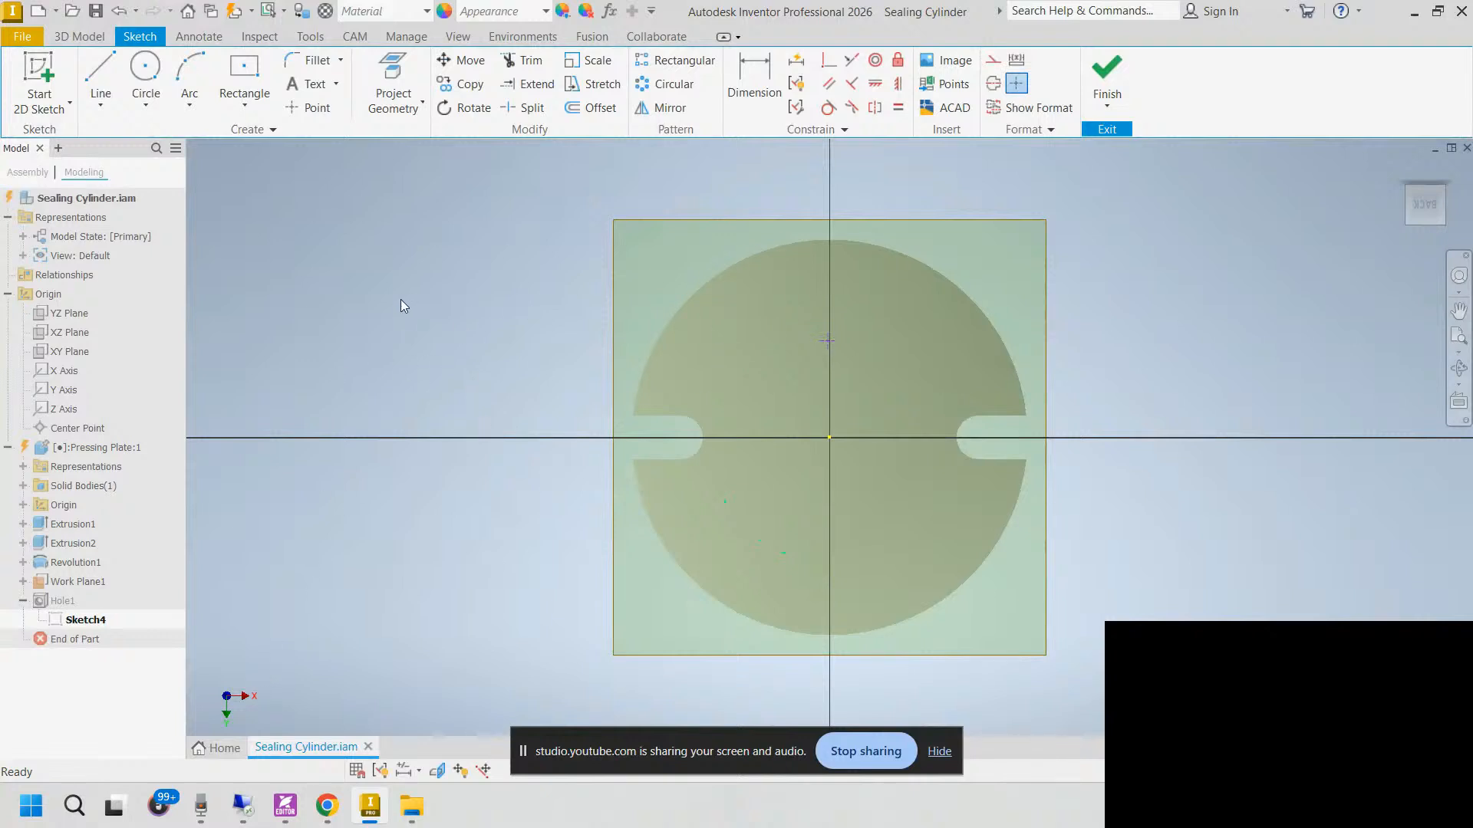
{"action": "left_click", "coordinate": [829, 59]}
{"action": "left_click", "coordinate": [813, 340]}
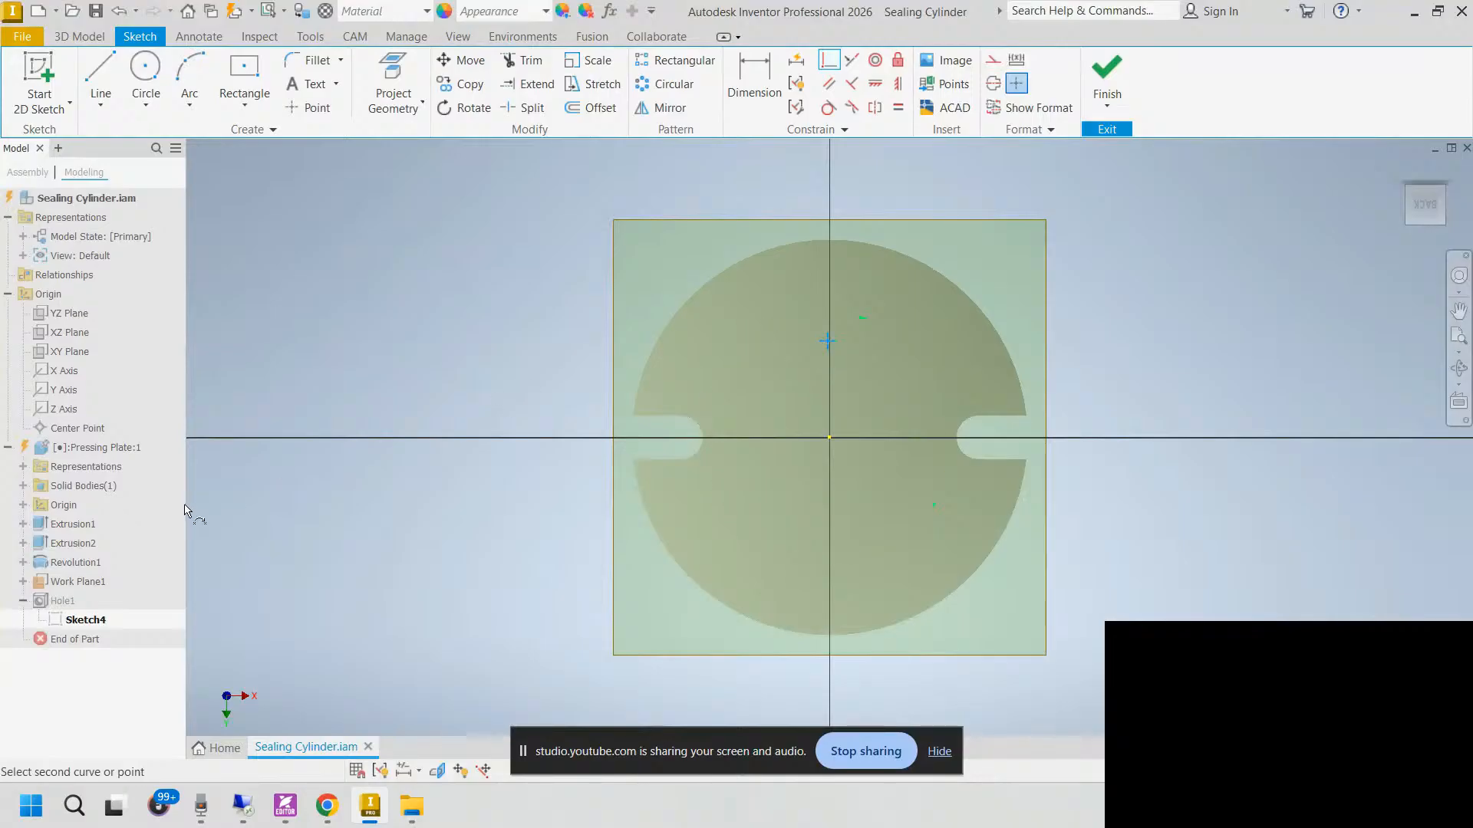
{"action": "left_click", "coordinate": [23, 504]}
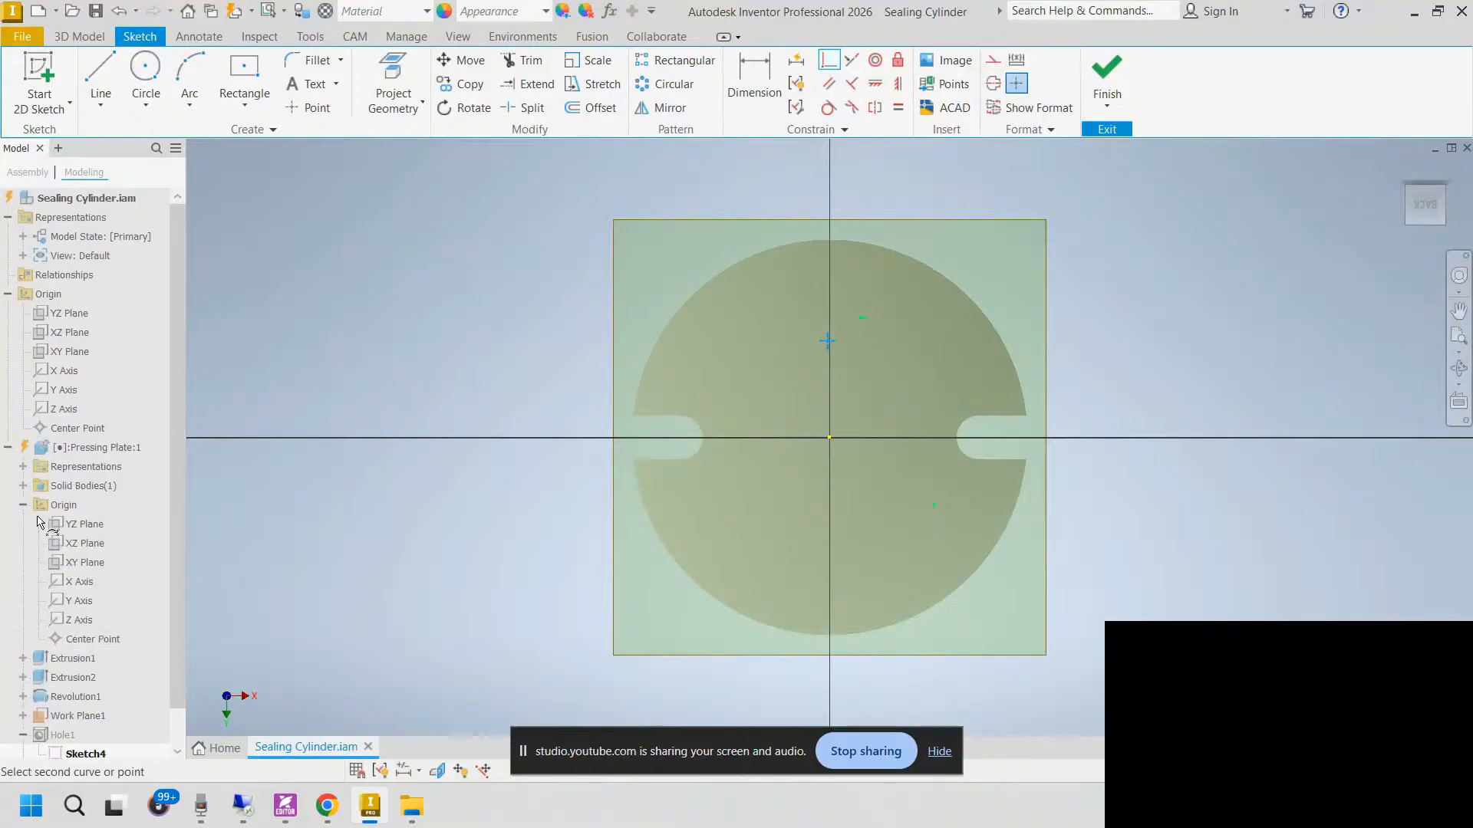
{"action": "left_click", "coordinate": [79, 601]}
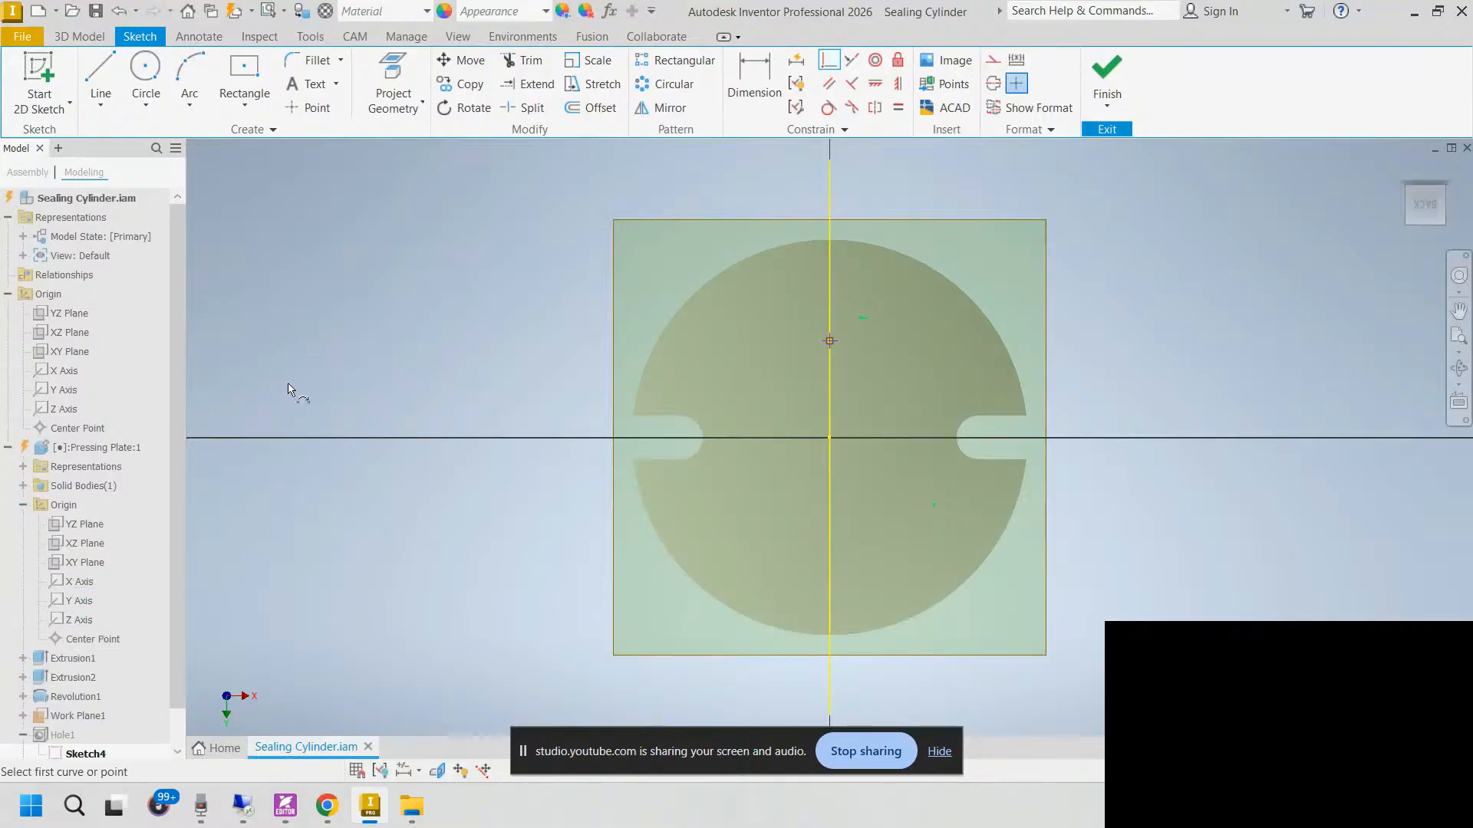
{"action": "key", "text": "Escape"}
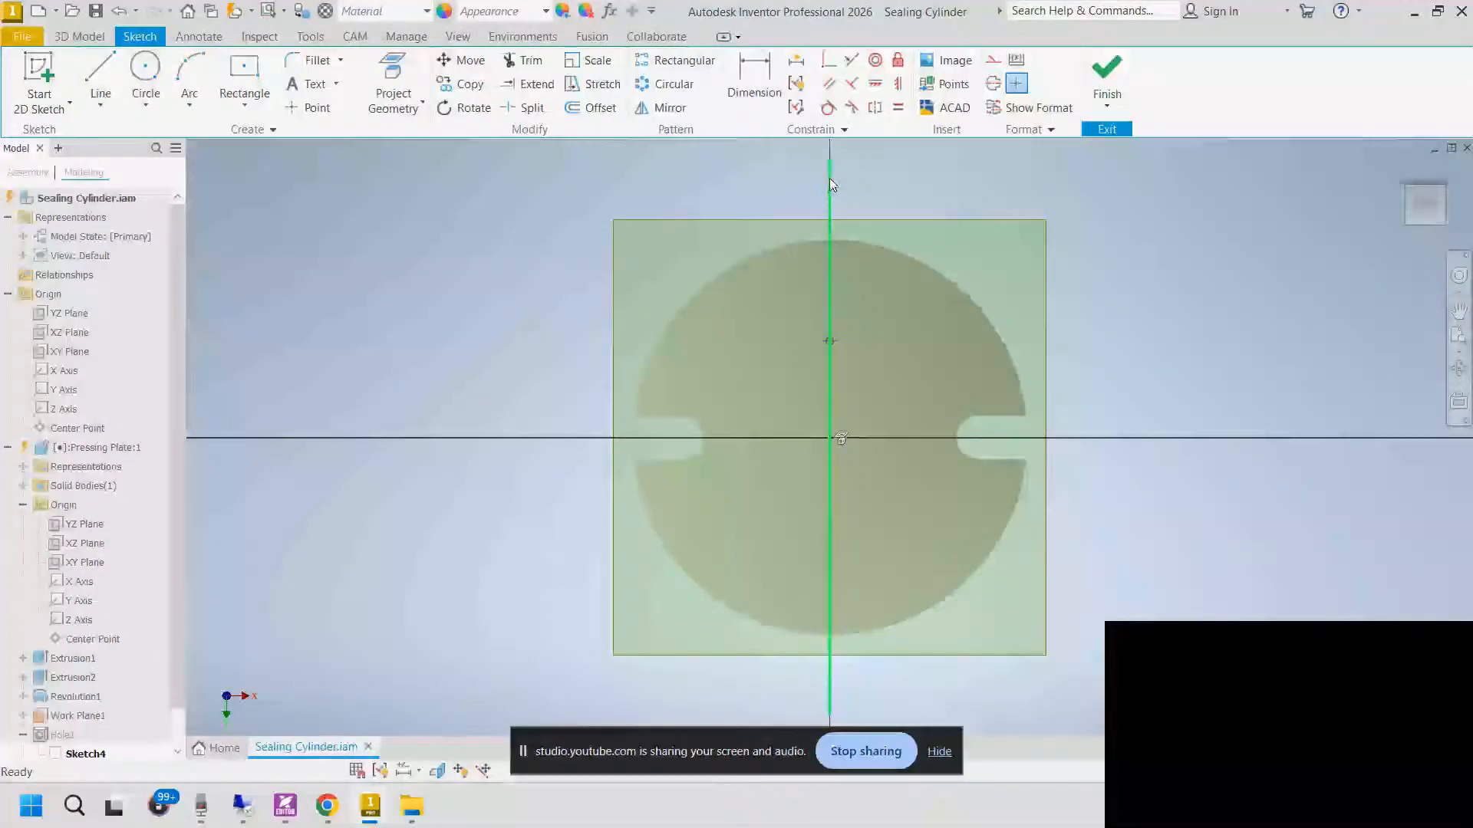
Step: Convert the projected vertical axis line in the sketch to construction geometry
{"action": "right_click", "coordinate": [830, 178]}
{"action": "left_click", "coordinate": [918, 188]}
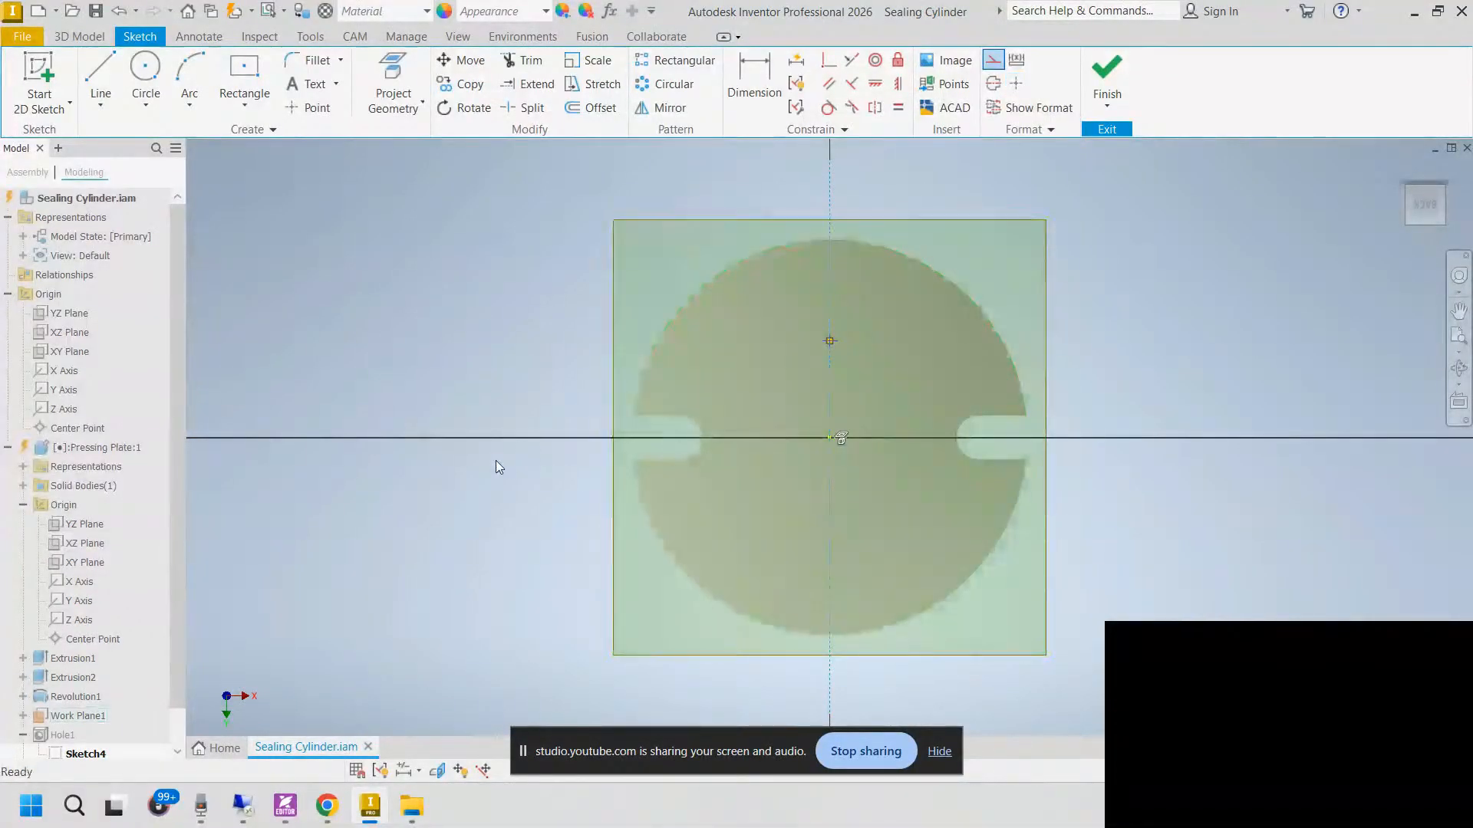
{"action": "left_click", "coordinate": [829, 342]}
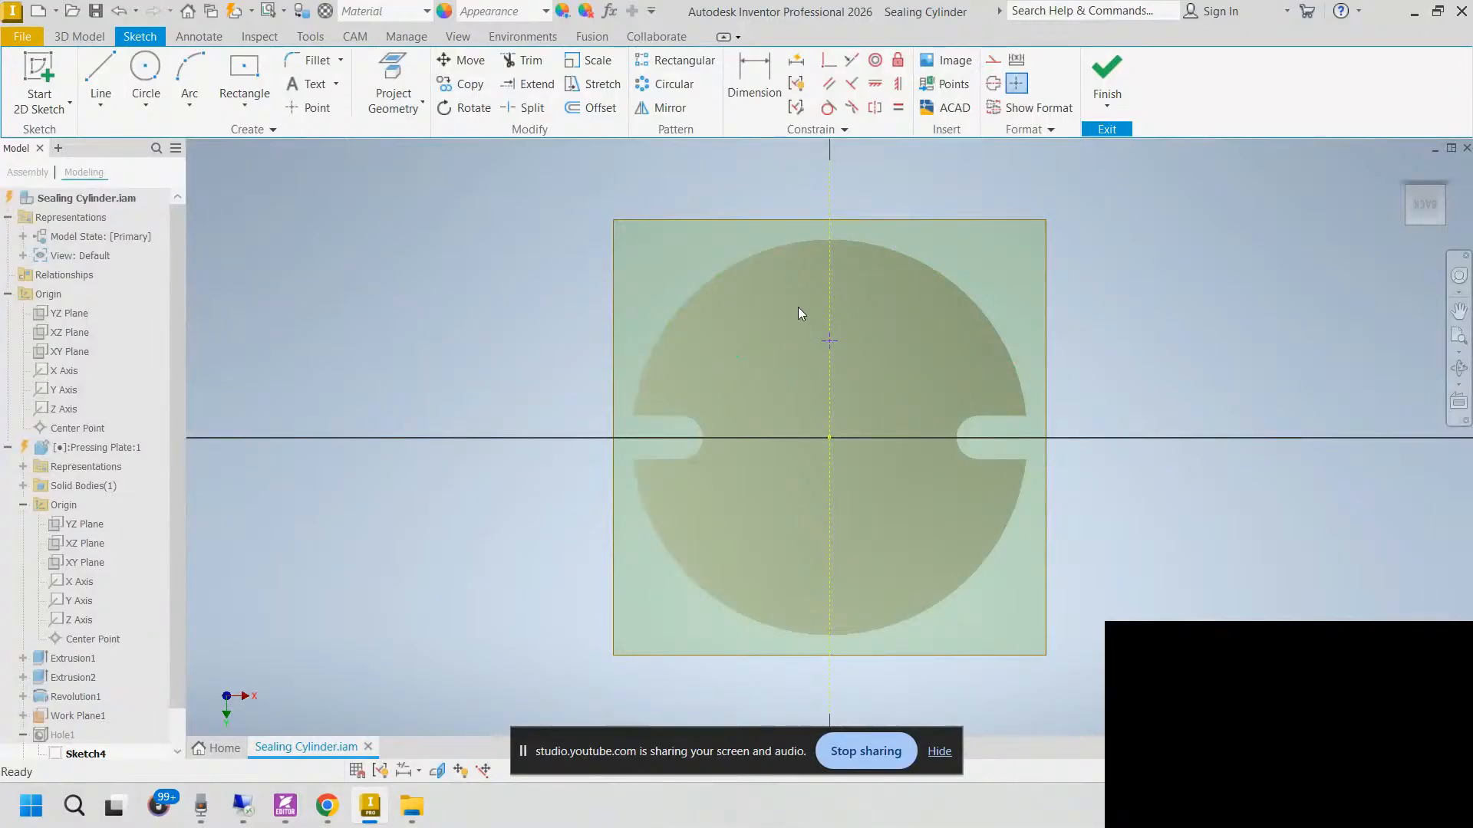
{"action": "left_click", "coordinate": [664, 84]}
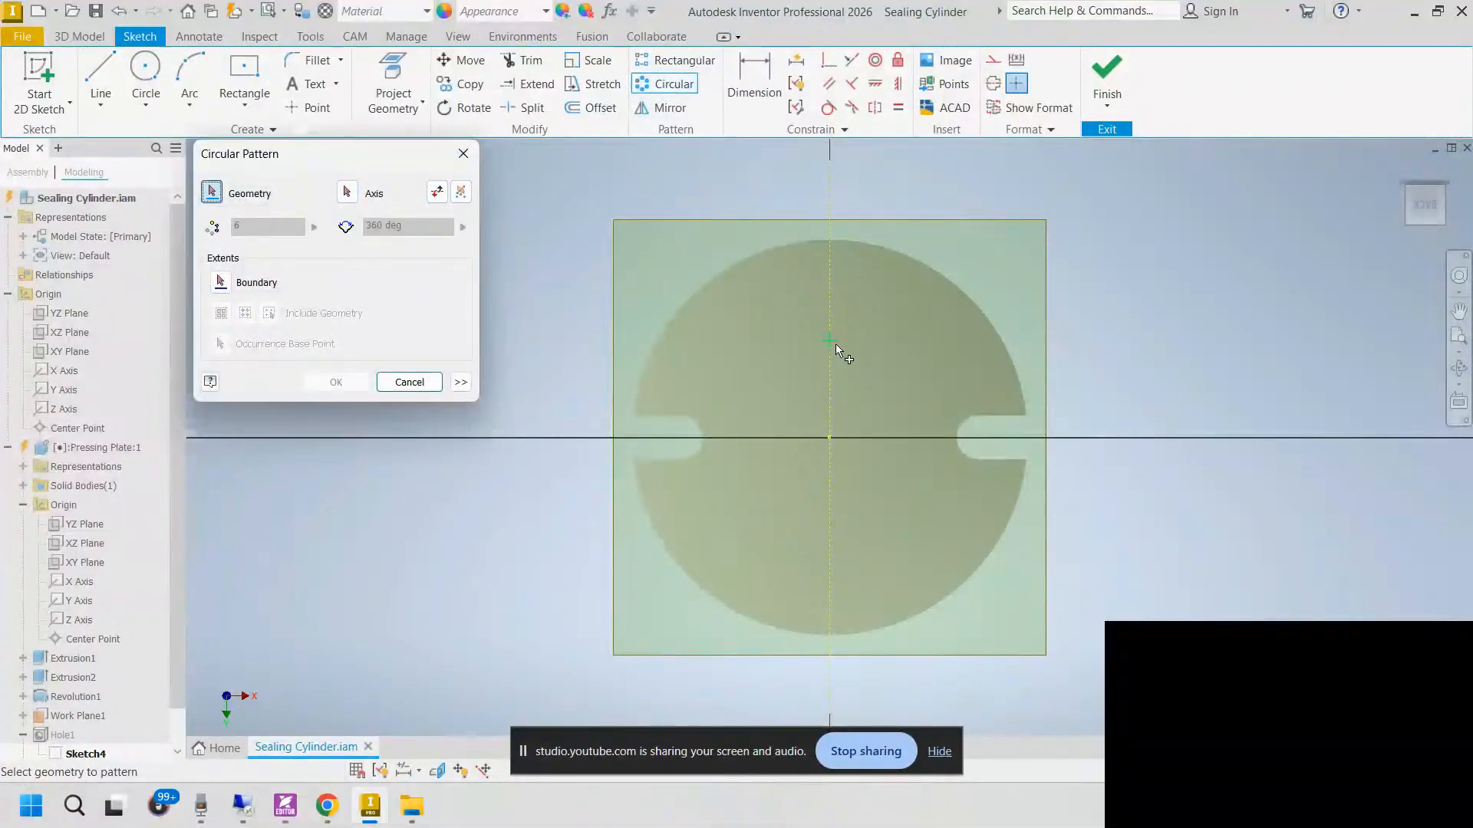
{"action": "left_click", "coordinate": [830, 341]}
{"action": "left_click", "coordinate": [347, 193]}
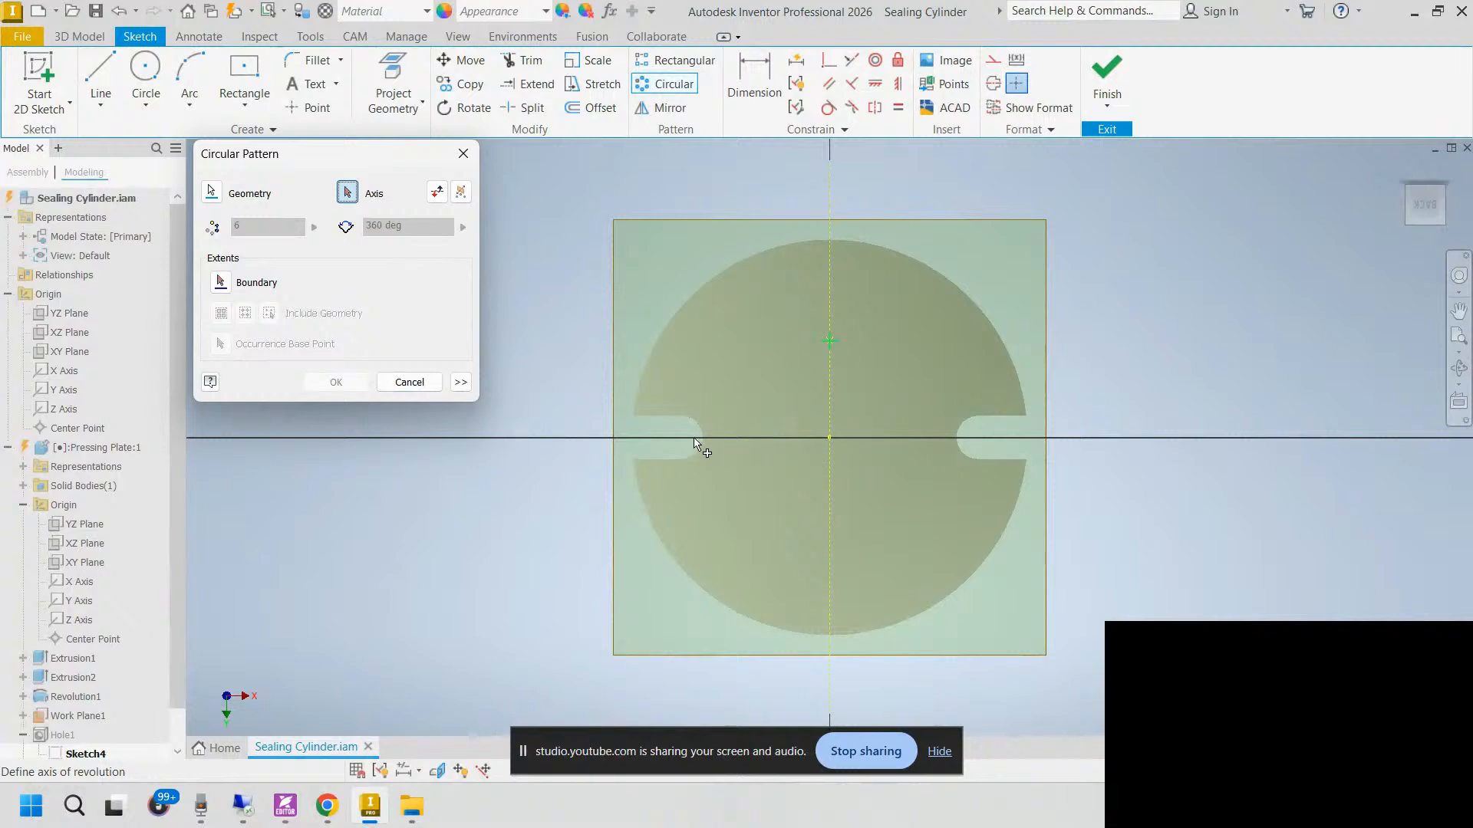
{"action": "left_click", "coordinate": [411, 382]}
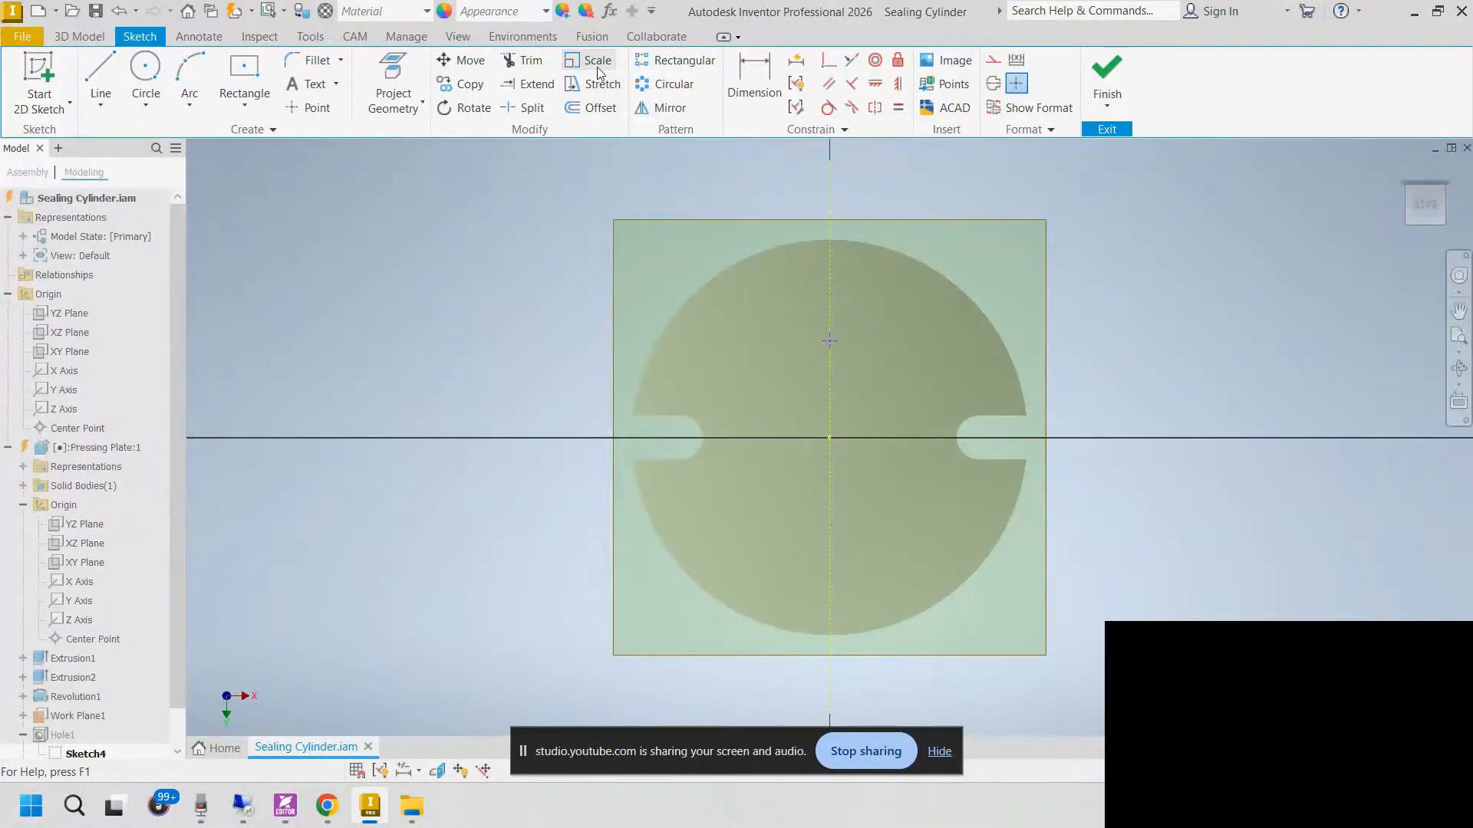
Step: Project the pressing plate's upper outer arc into the sketch as construction geometry
{"action": "left_click", "coordinate": [392, 80]}
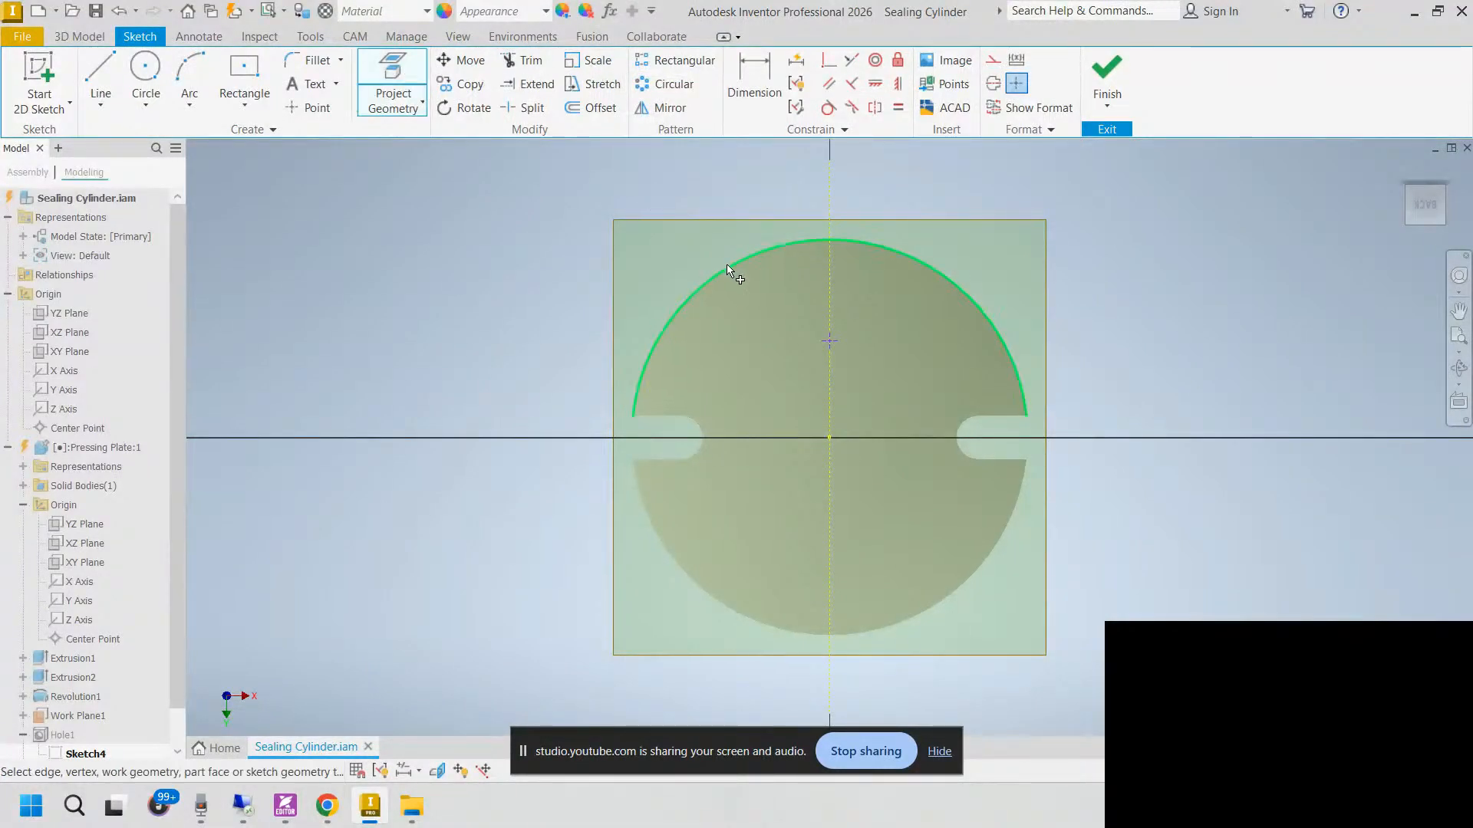
{"action": "left_click", "coordinate": [998, 65]}
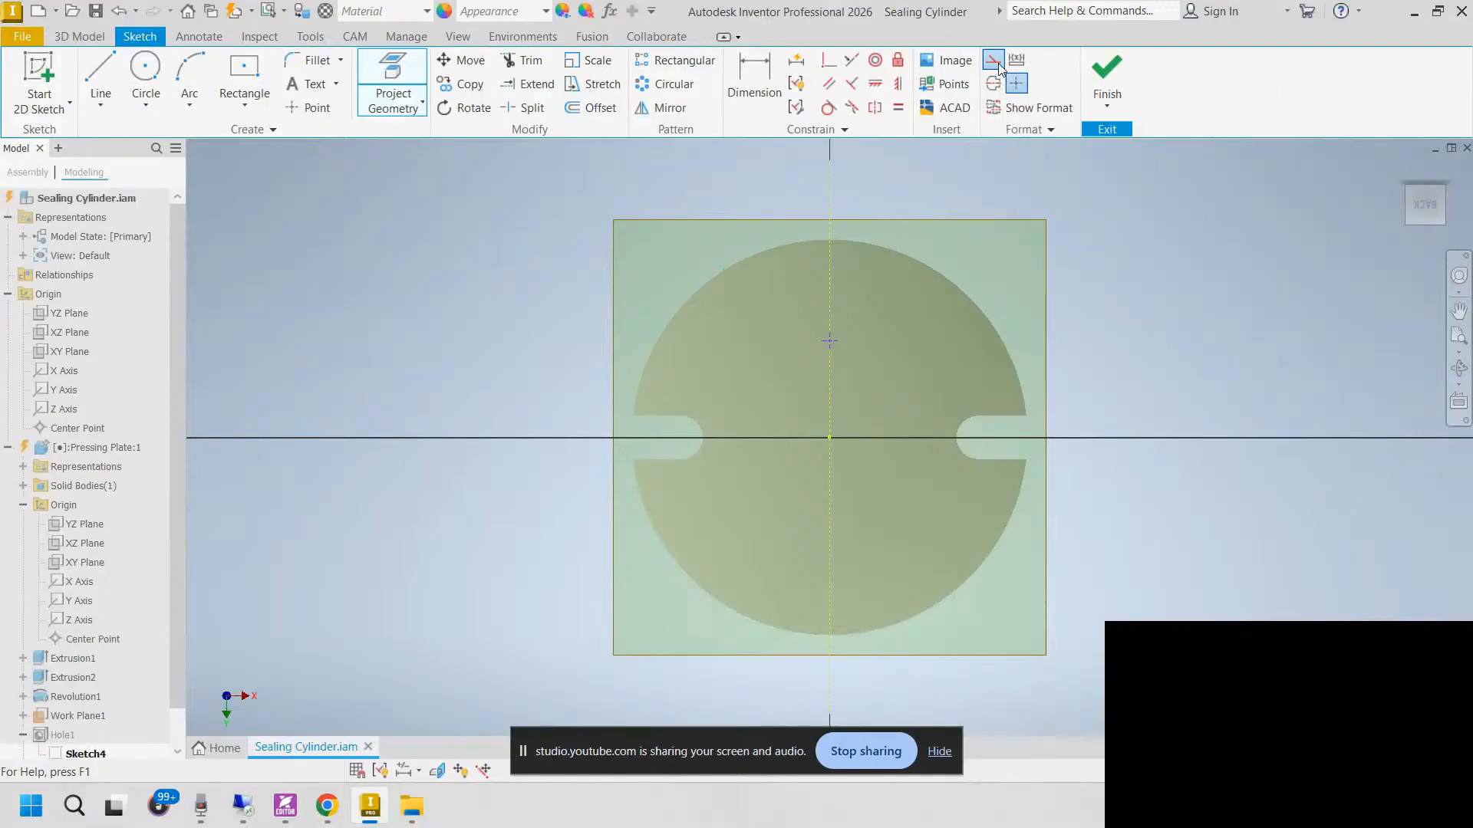
{"action": "left_click", "coordinate": [730, 268]}
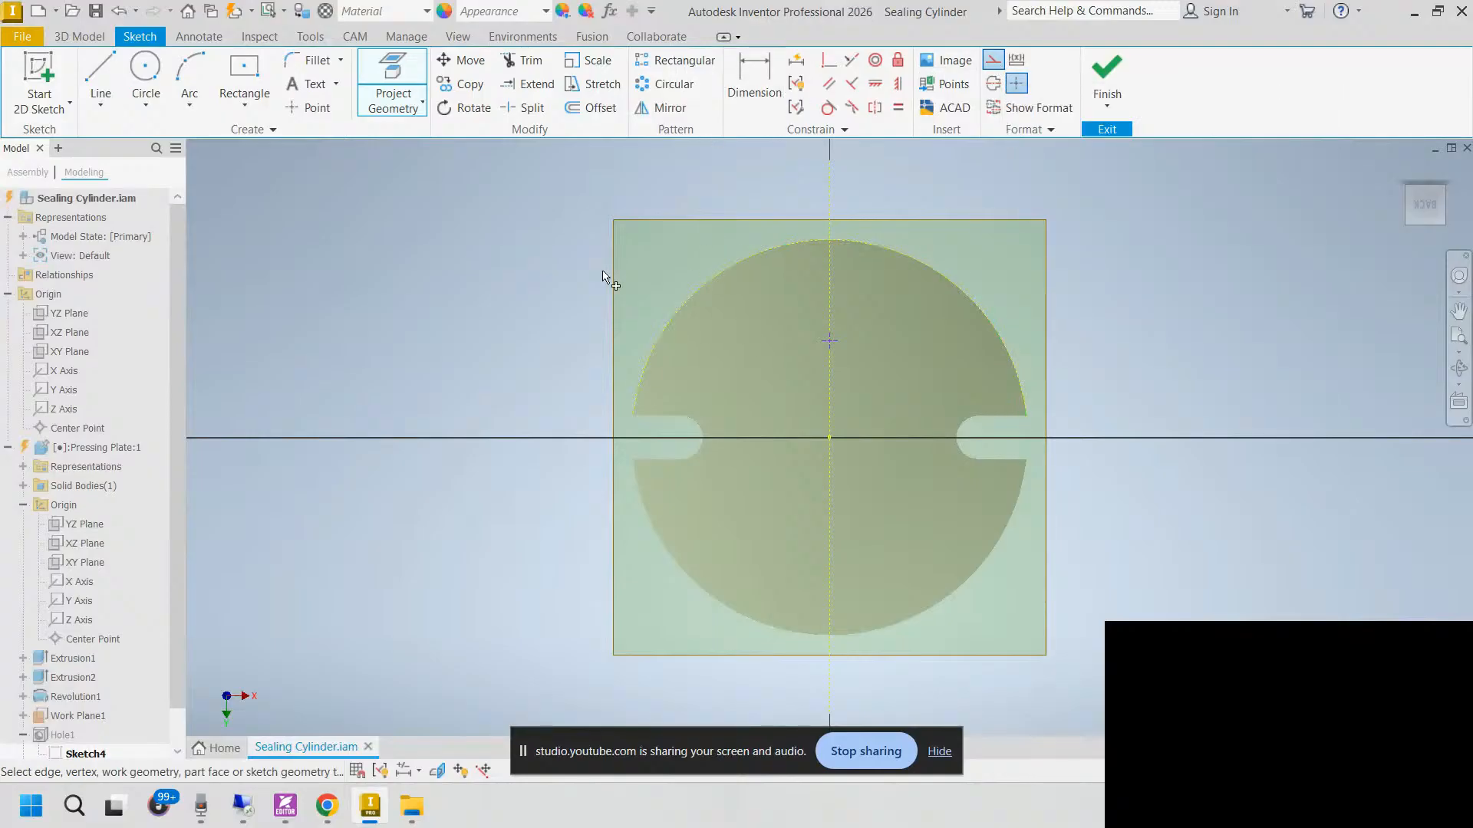
{"action": "key", "text": "Escape"}
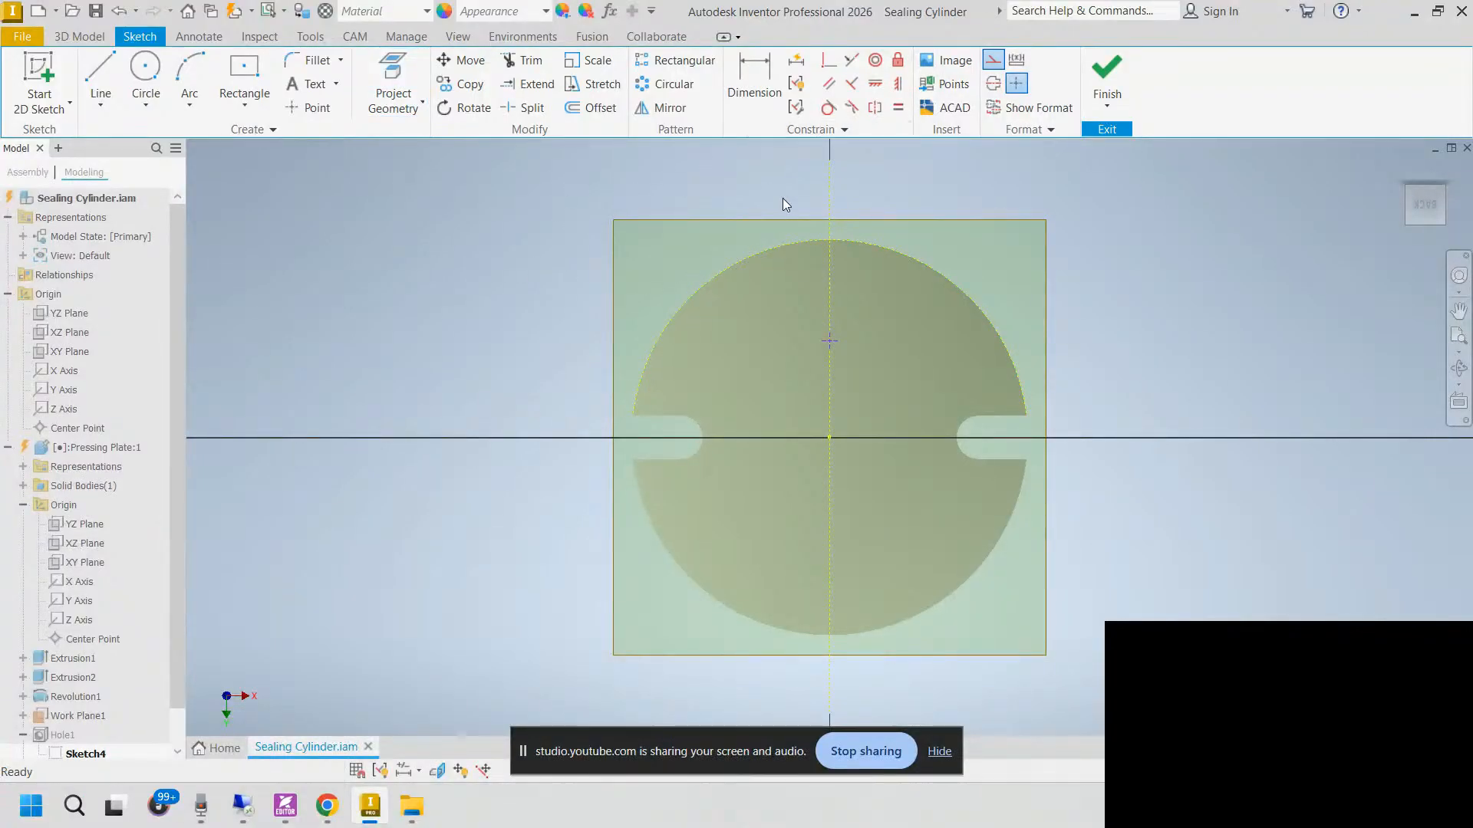
Step: Create a circular sketch pattern of the hole's center point around the plate's projected outer arc, with 6 instances over 360 degrees
{"action": "left_click", "coordinate": [679, 86]}
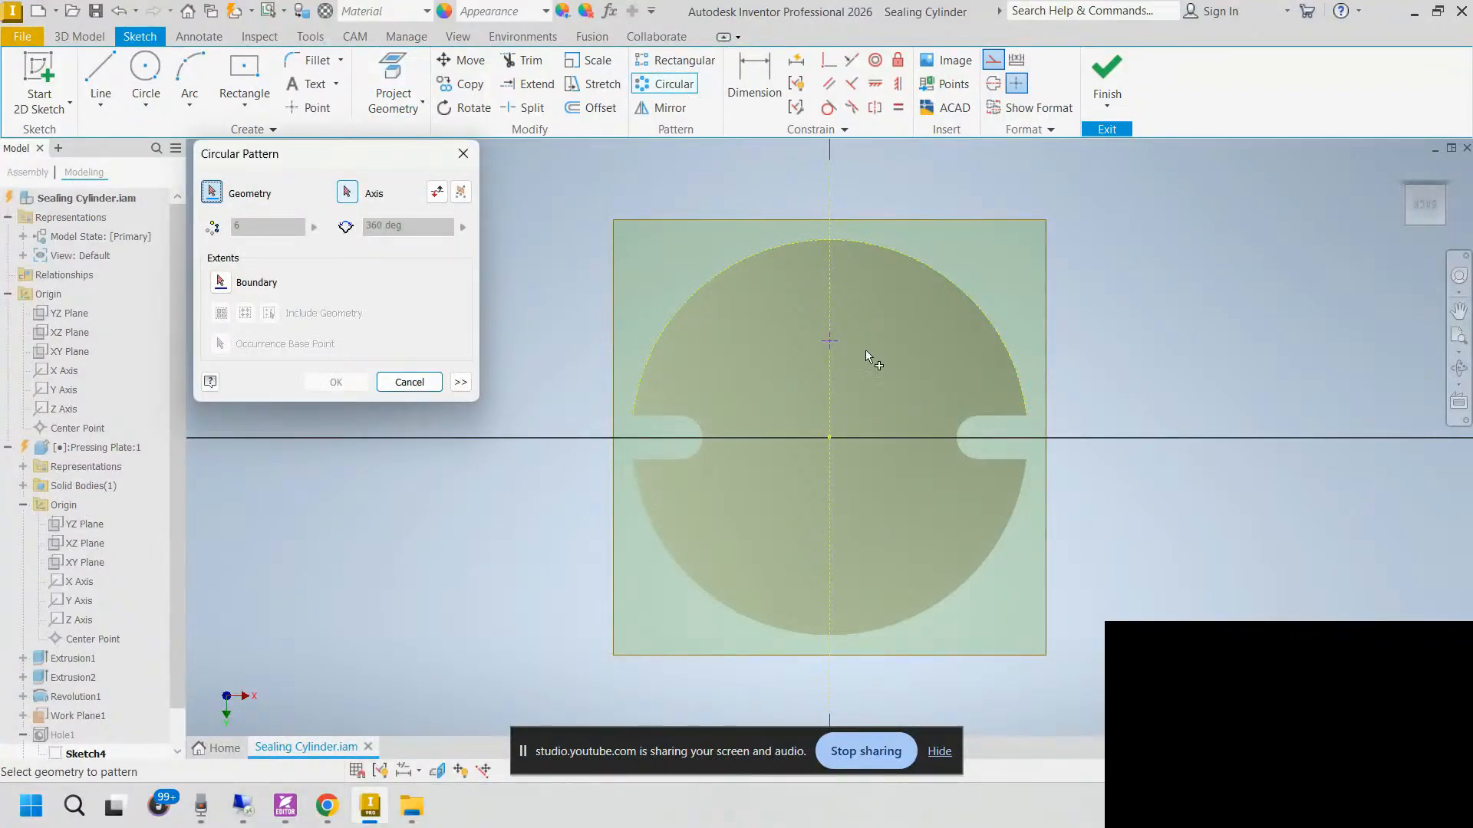
{"action": "left_click", "coordinate": [347, 193]}
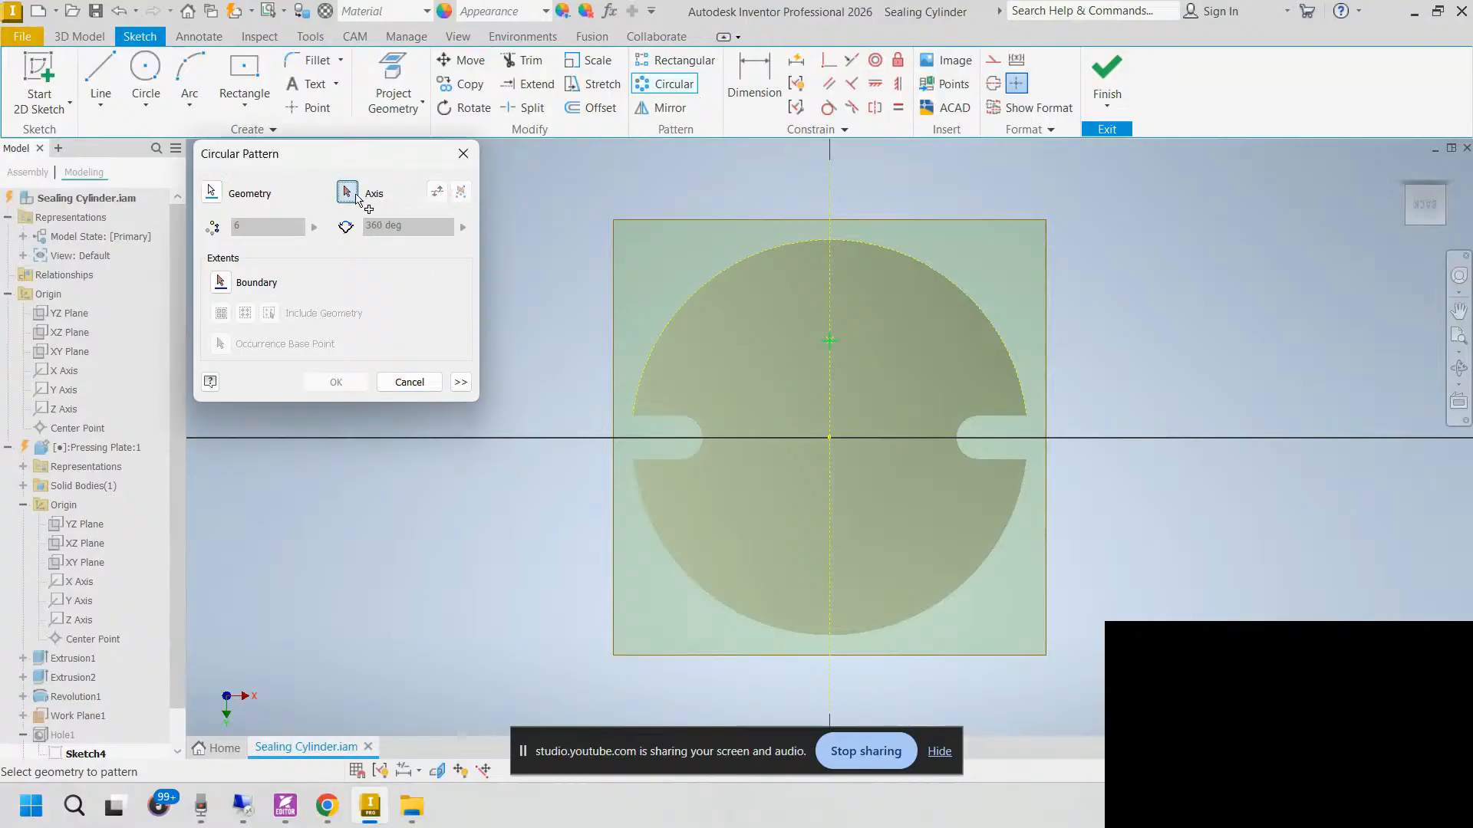
{"action": "left_click", "coordinate": [753, 257]}
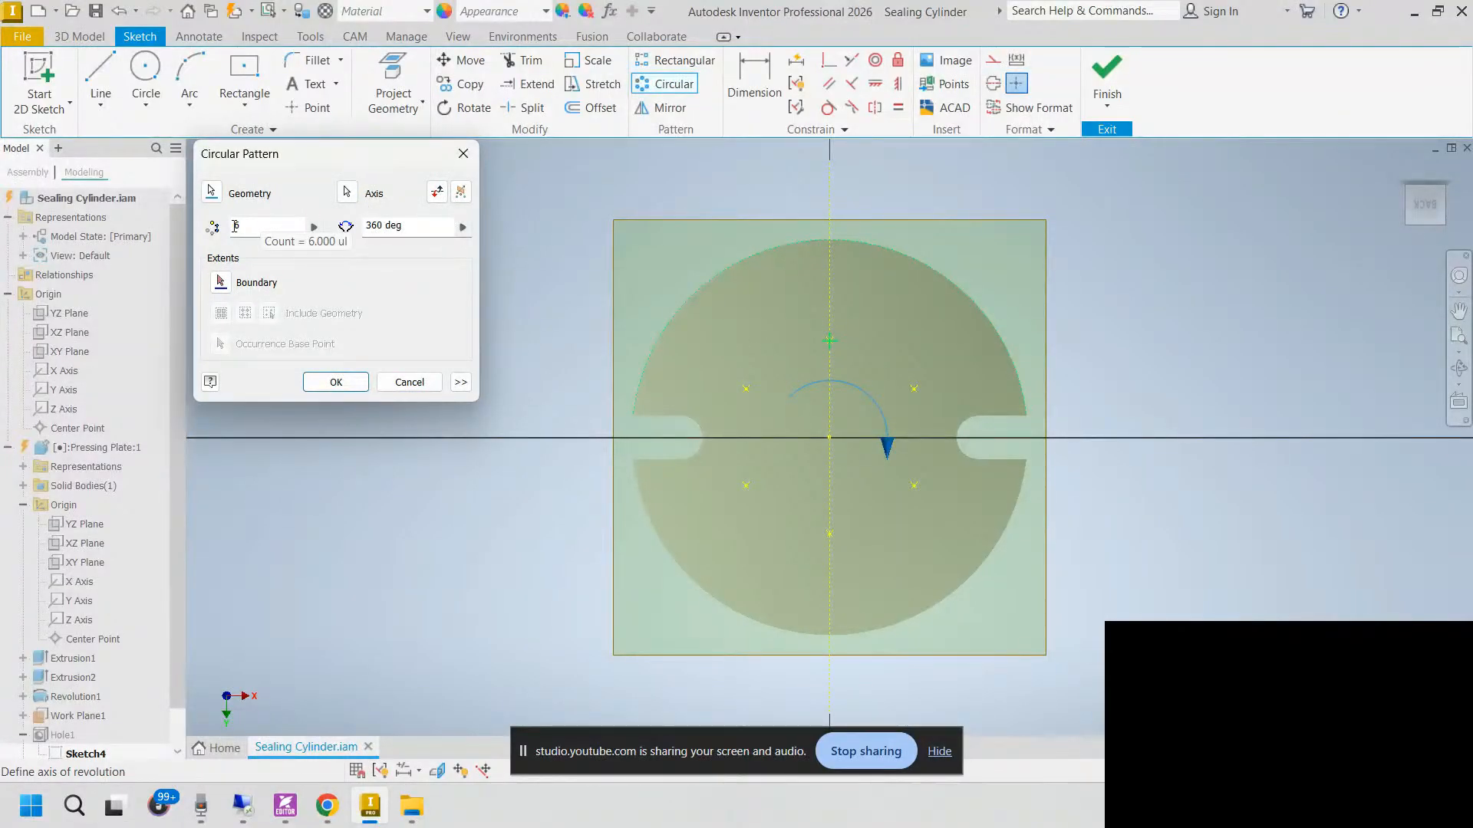
{"action": "left_click", "coordinate": [278, 813]}
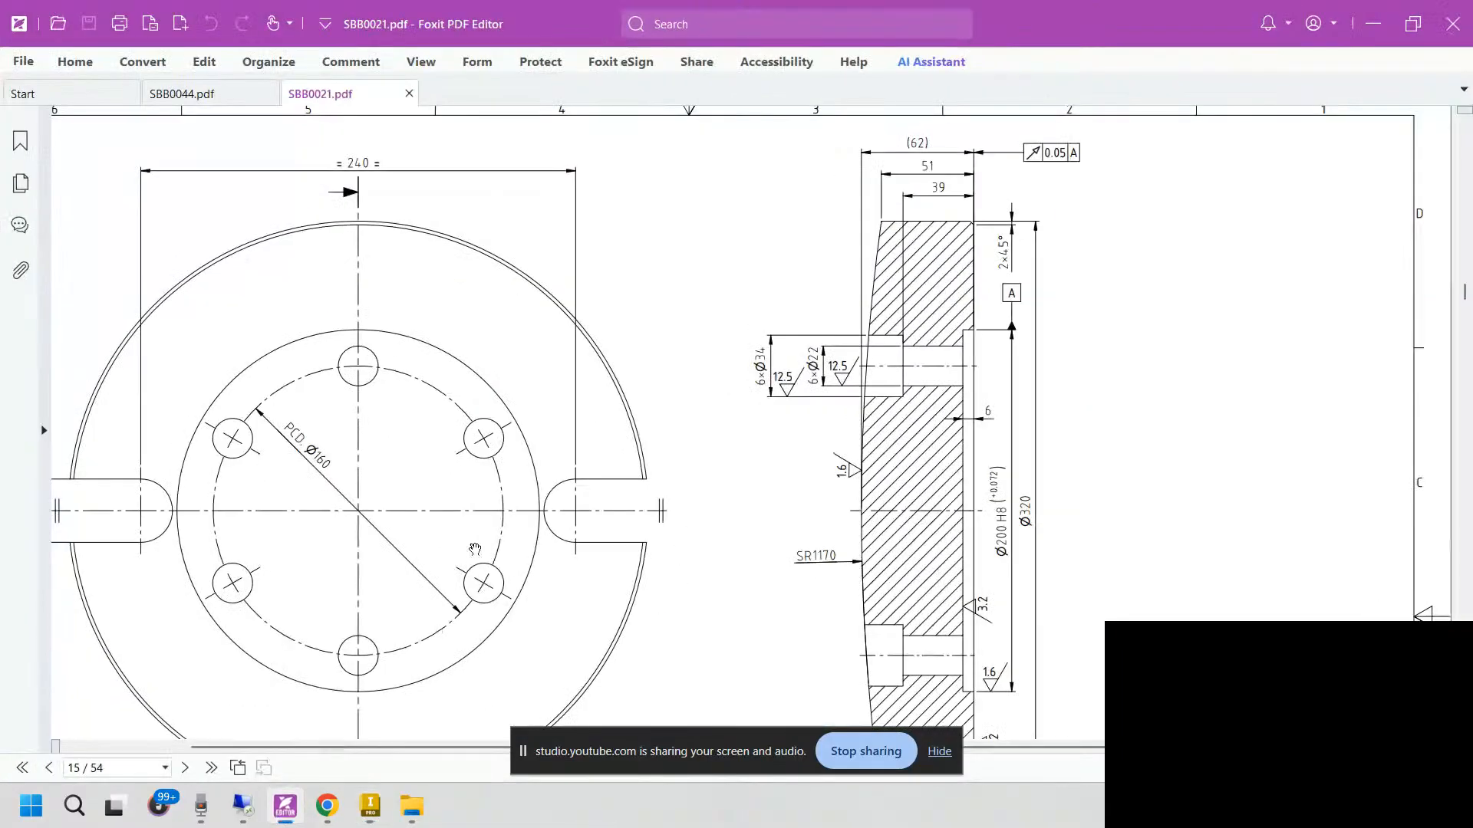
{"action": "left_click", "coordinate": [284, 811]}
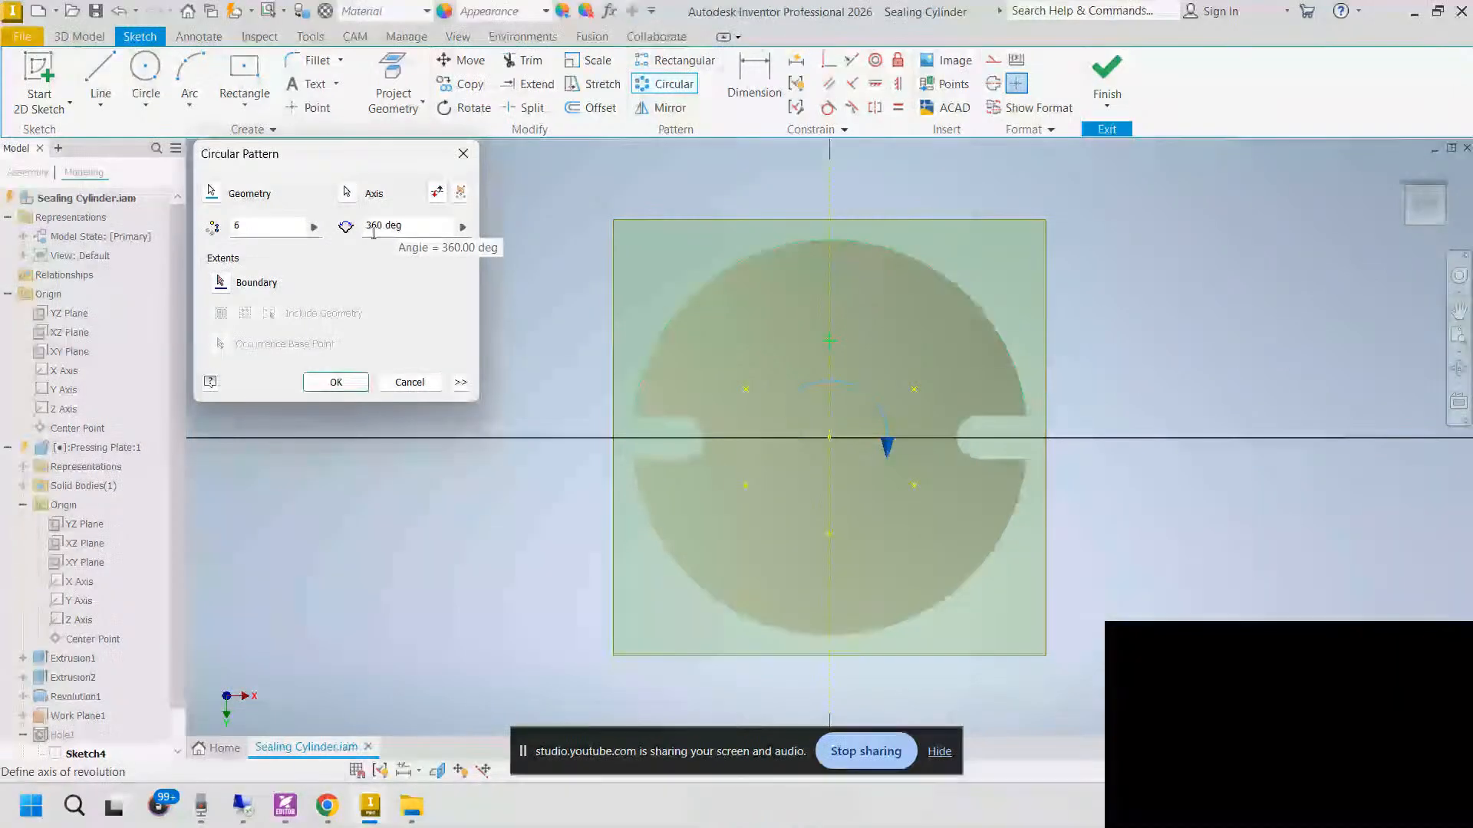
{"action": "left_click", "coordinate": [337, 382]}
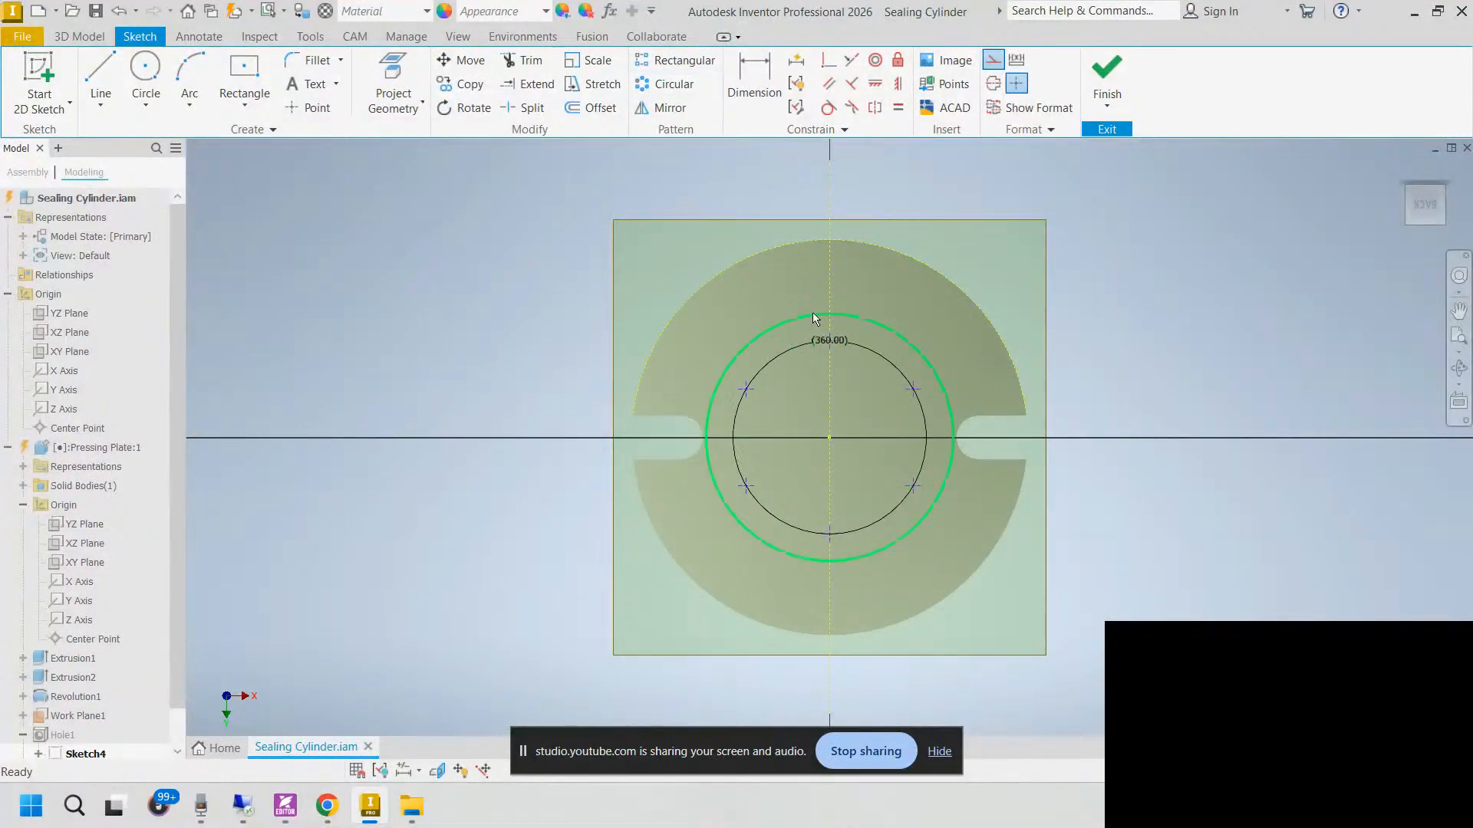
{"action": "left_click", "coordinate": [749, 72]}
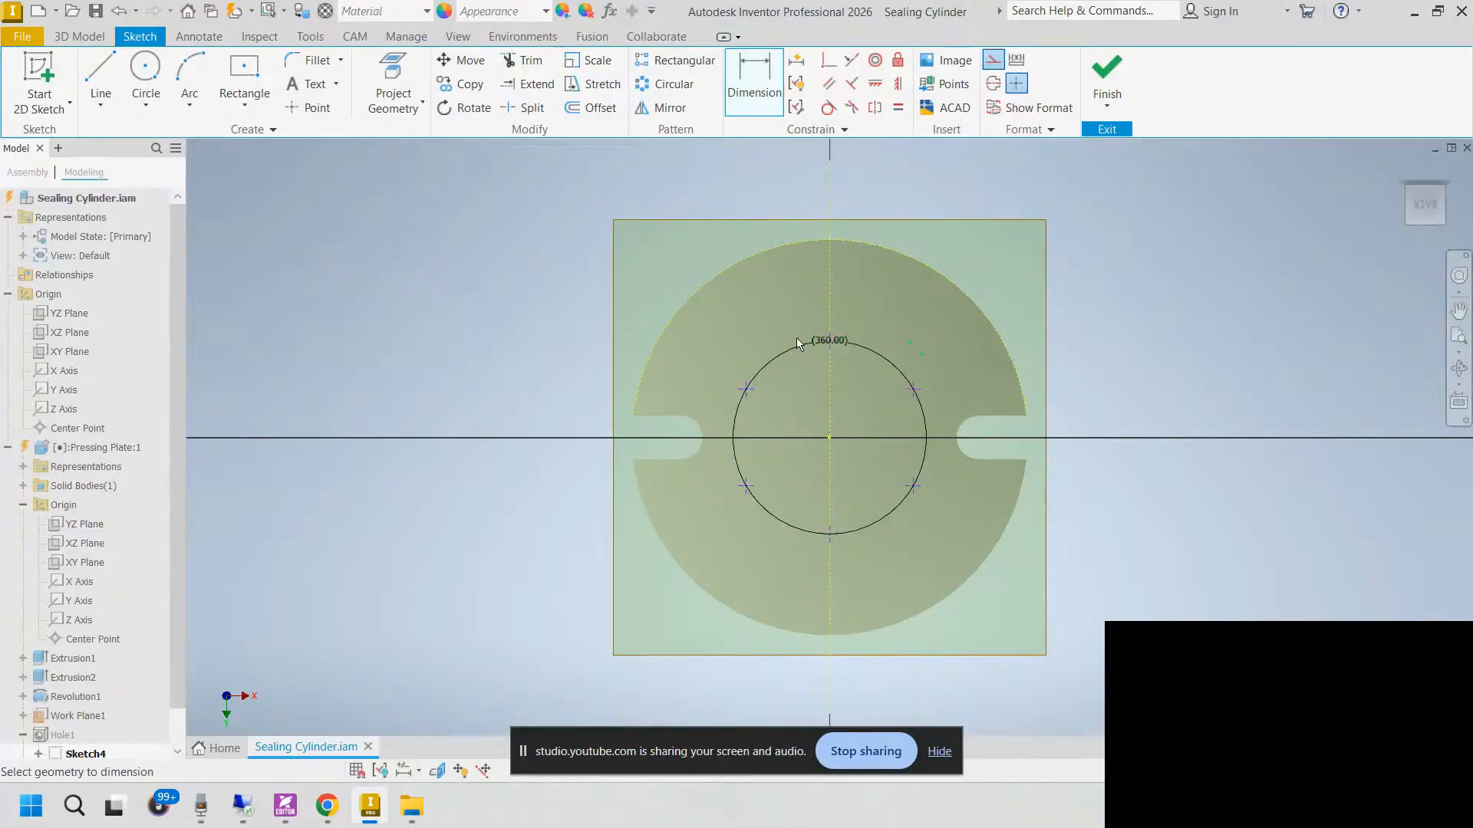
{"action": "left_click", "coordinate": [829, 343]}
{"action": "left_click", "coordinate": [829, 437]}
{"action": "key", "text": "Escape"}
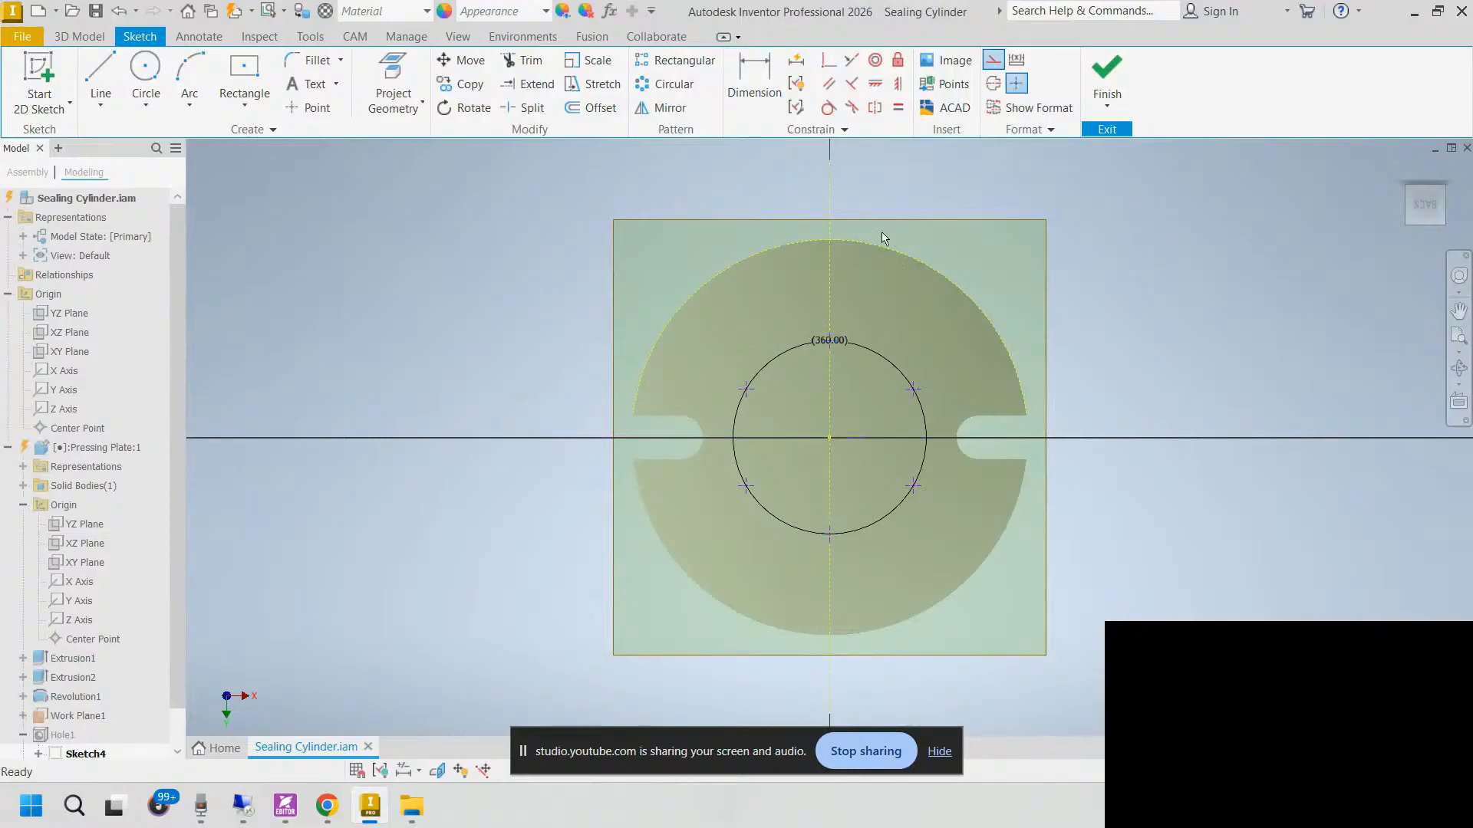
Step: Dimension the vertical distance between the uppermost and lowermost pattern points as 160 mm and finish the sketch
{"action": "left_click", "coordinate": [770, 81]}
{"action": "left_click", "coordinate": [830, 342]}
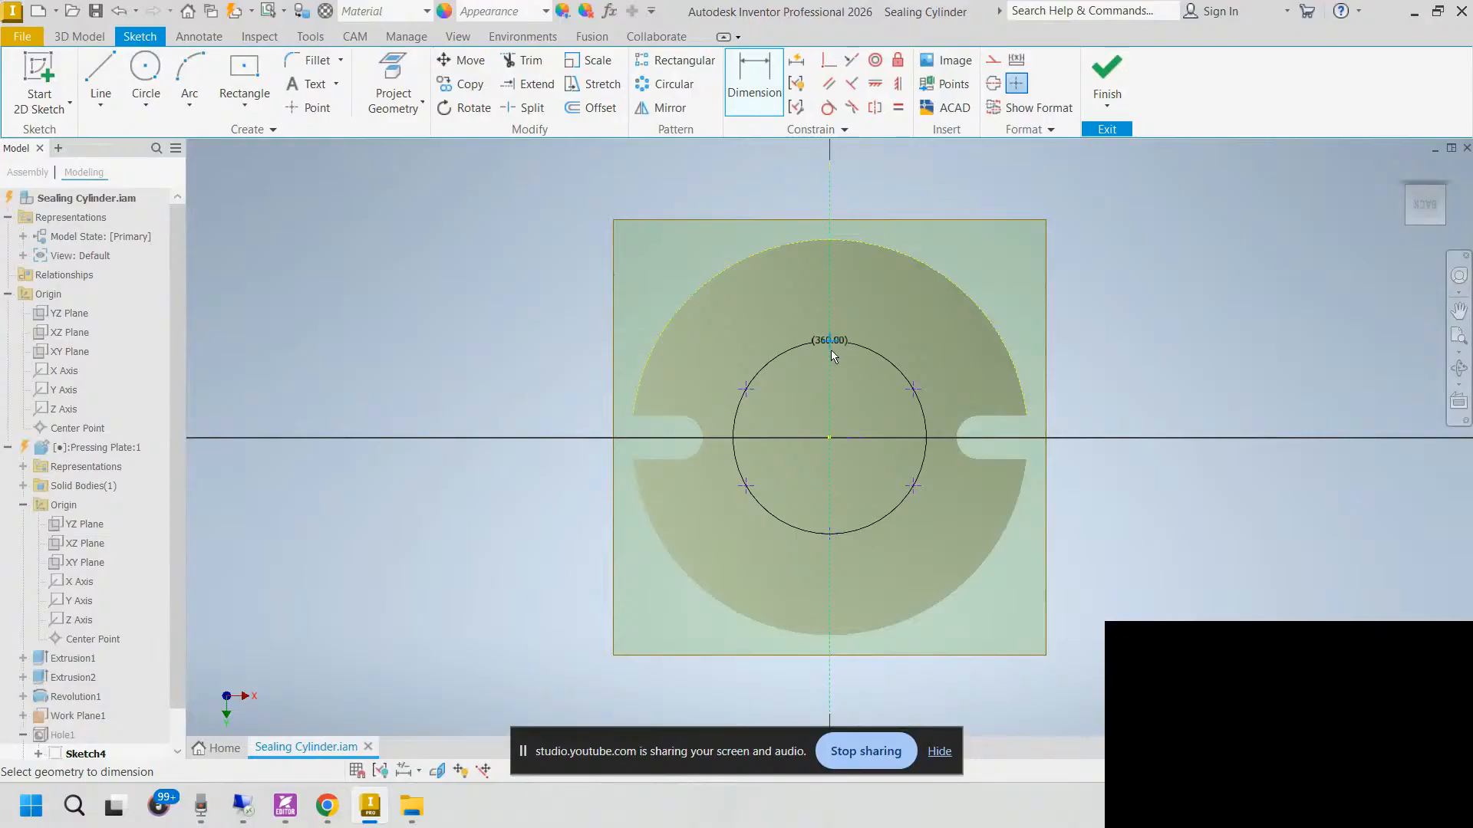
{"action": "left_click", "coordinate": [830, 534]}
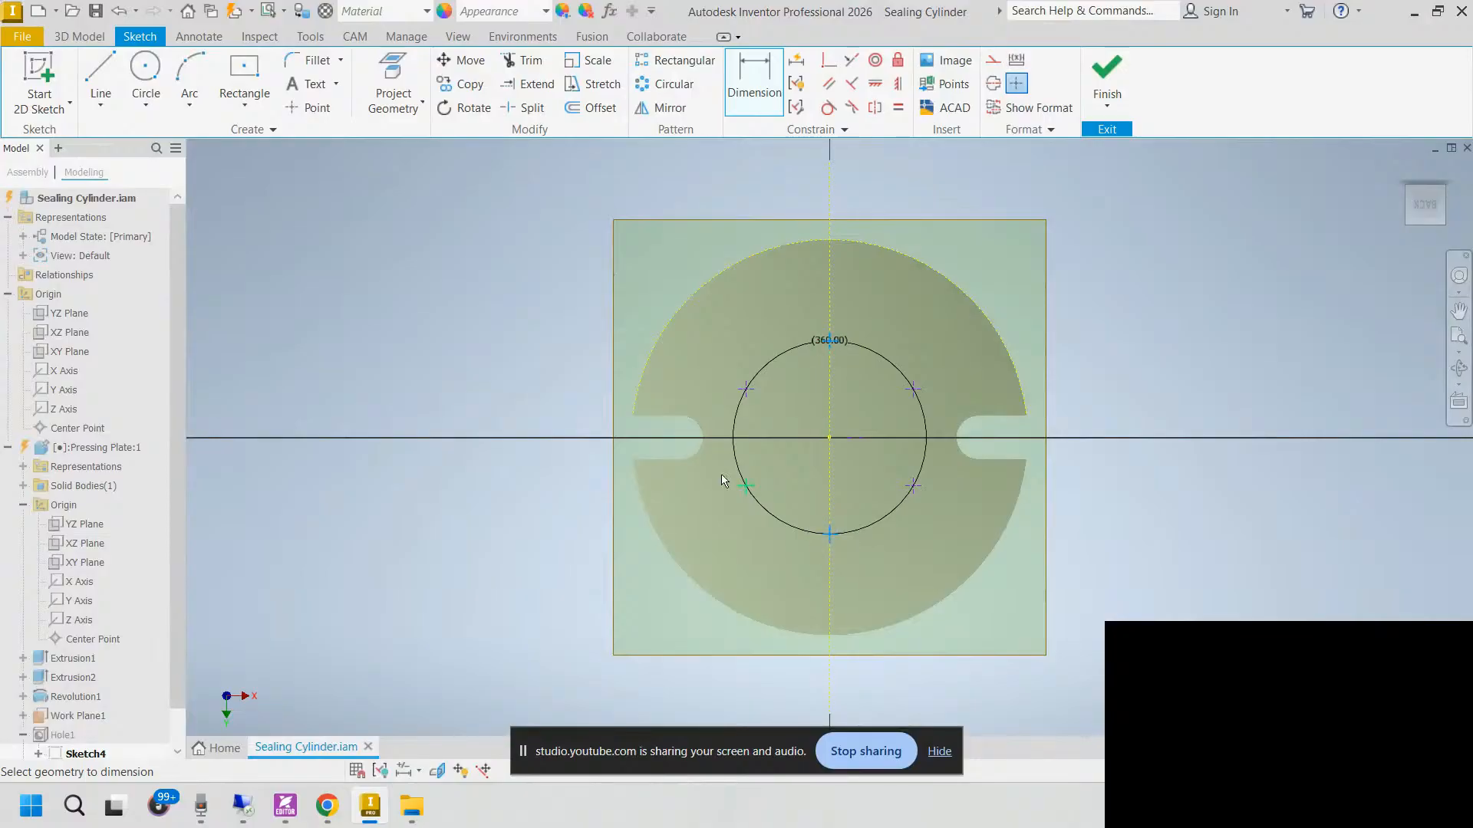
{"action": "left_click", "coordinate": [568, 294]}
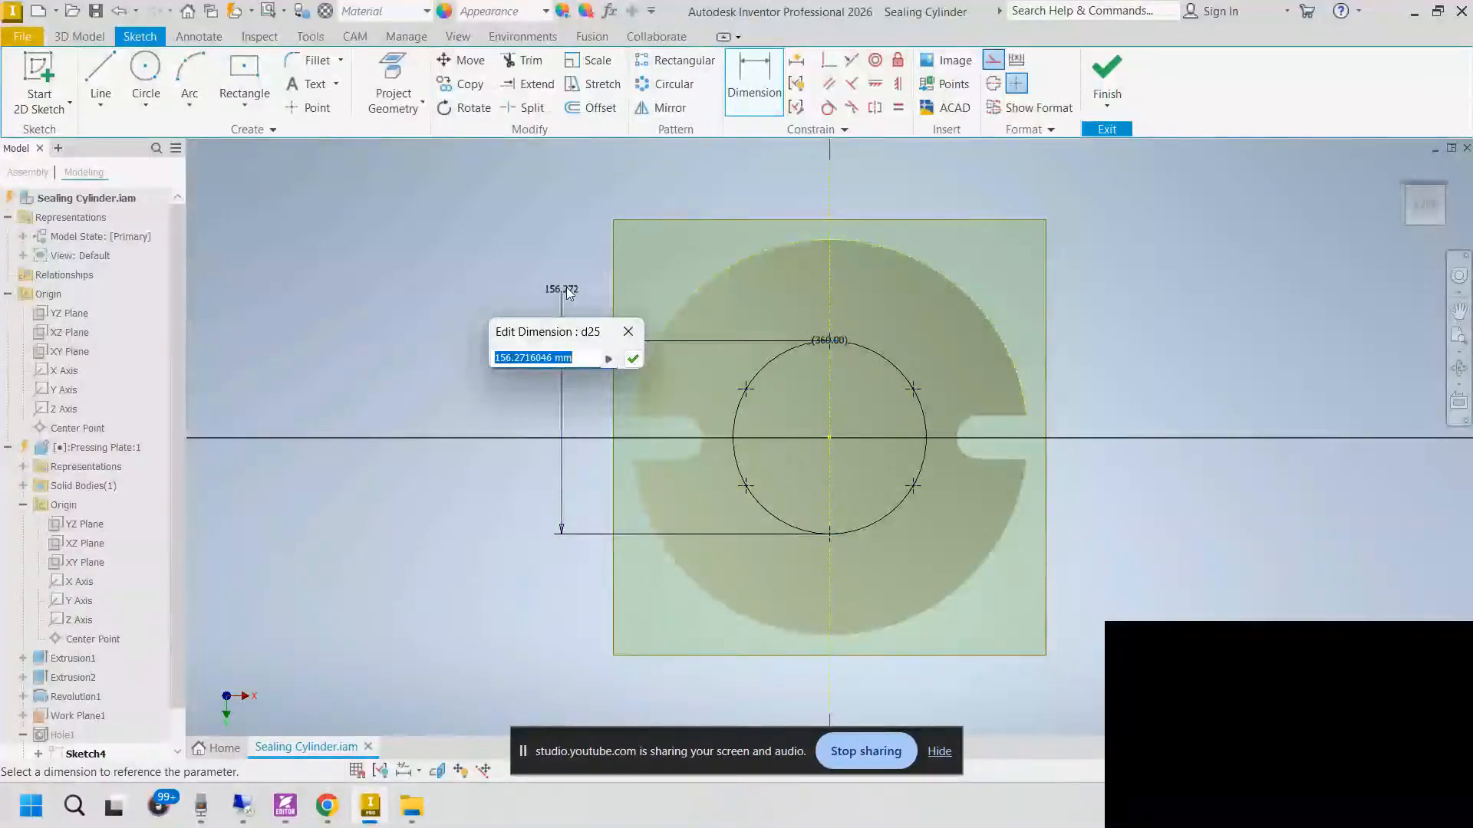
{"action": "type", "text": "160"}
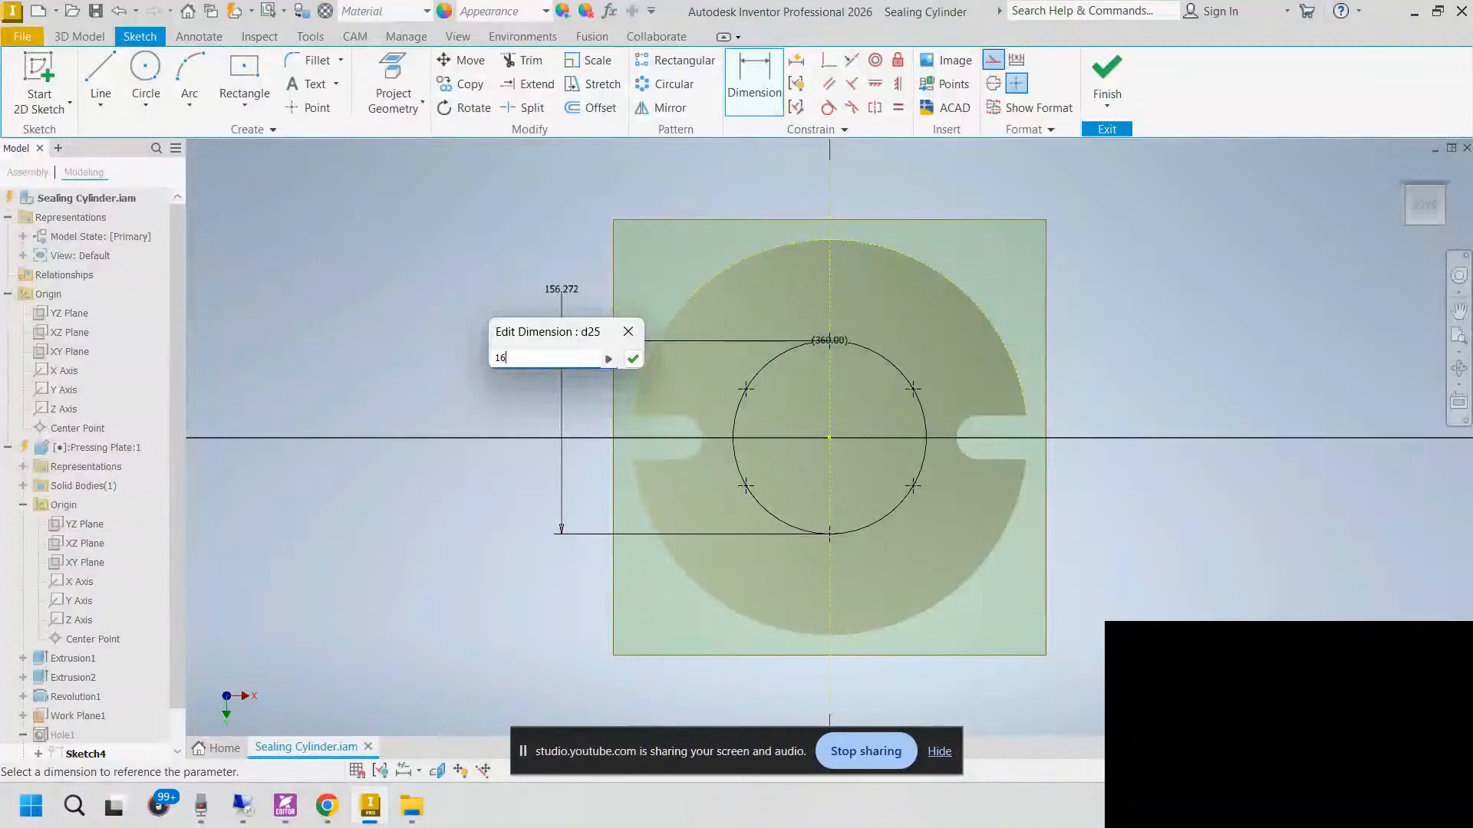
{"action": "left_click", "coordinate": [622, 360]}
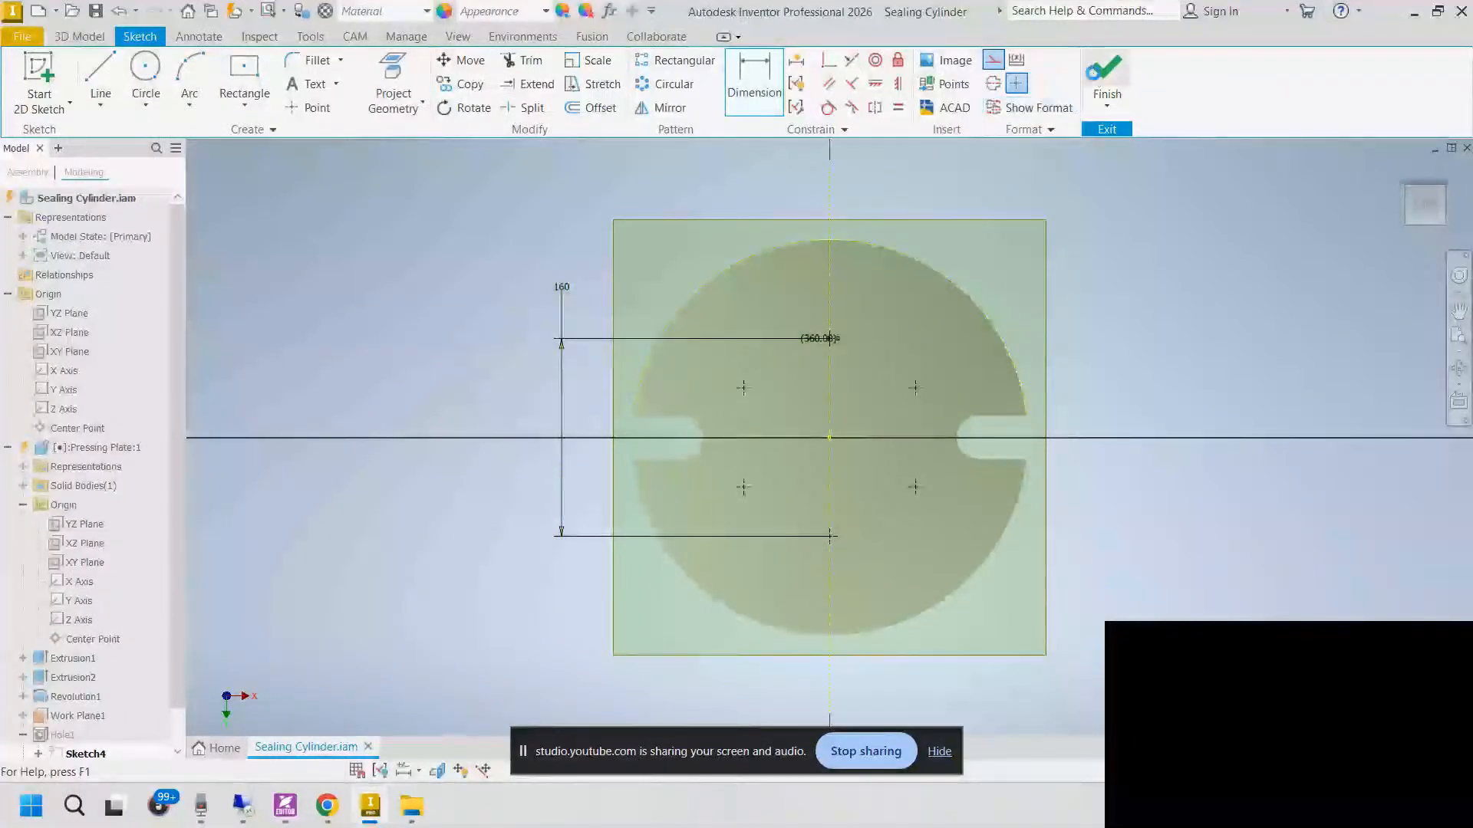
{"action": "left_click", "coordinate": [1093, 72]}
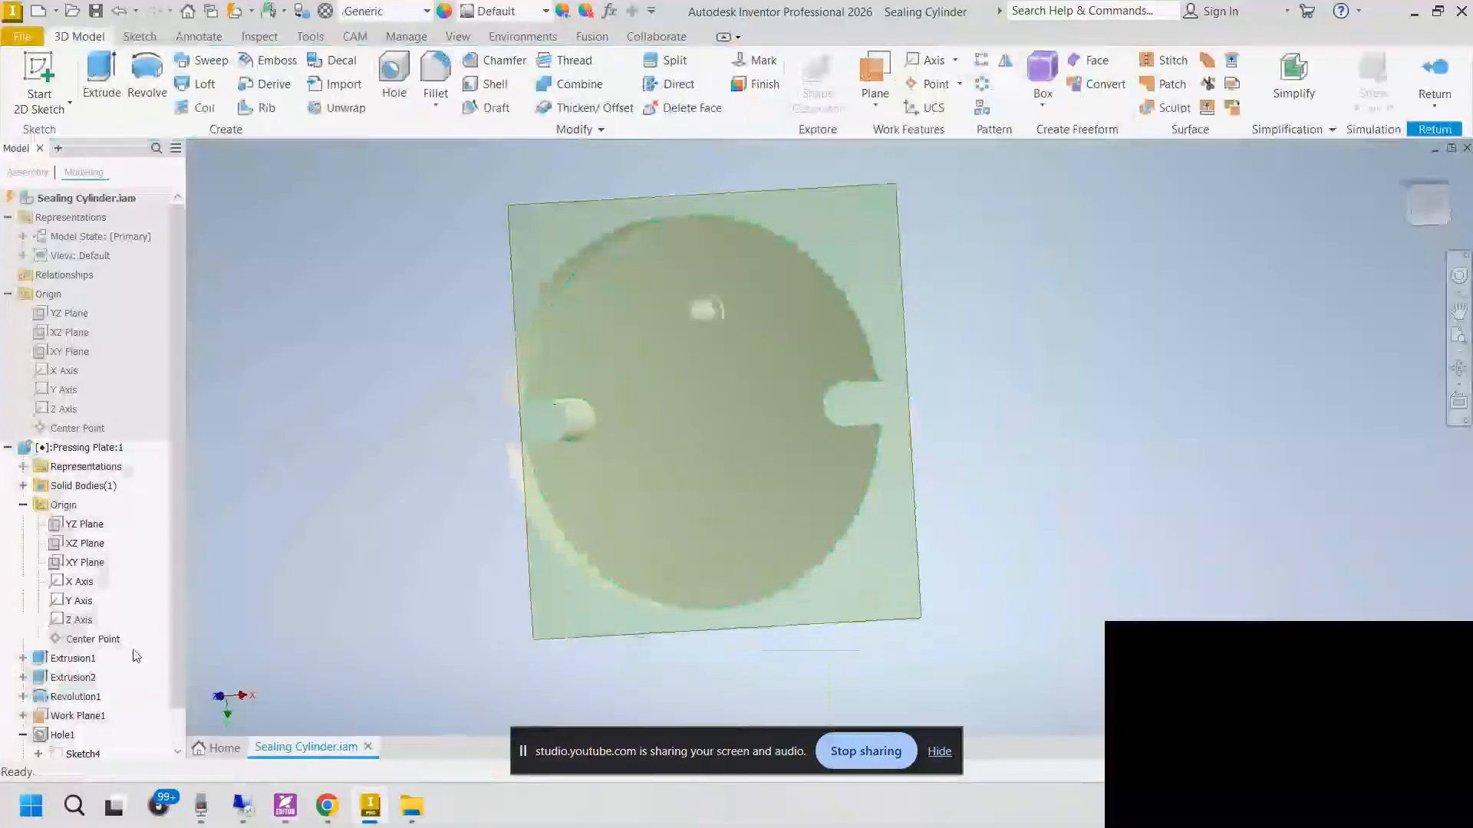
Step: Edit the counterbored hole feature to include the five other patterned sketch points as hole positions
{"action": "scroll", "coordinate": [135, 656], "scroll_direction": "down", "scroll_amount": 1}
{"action": "left_click", "coordinate": [55, 698]}
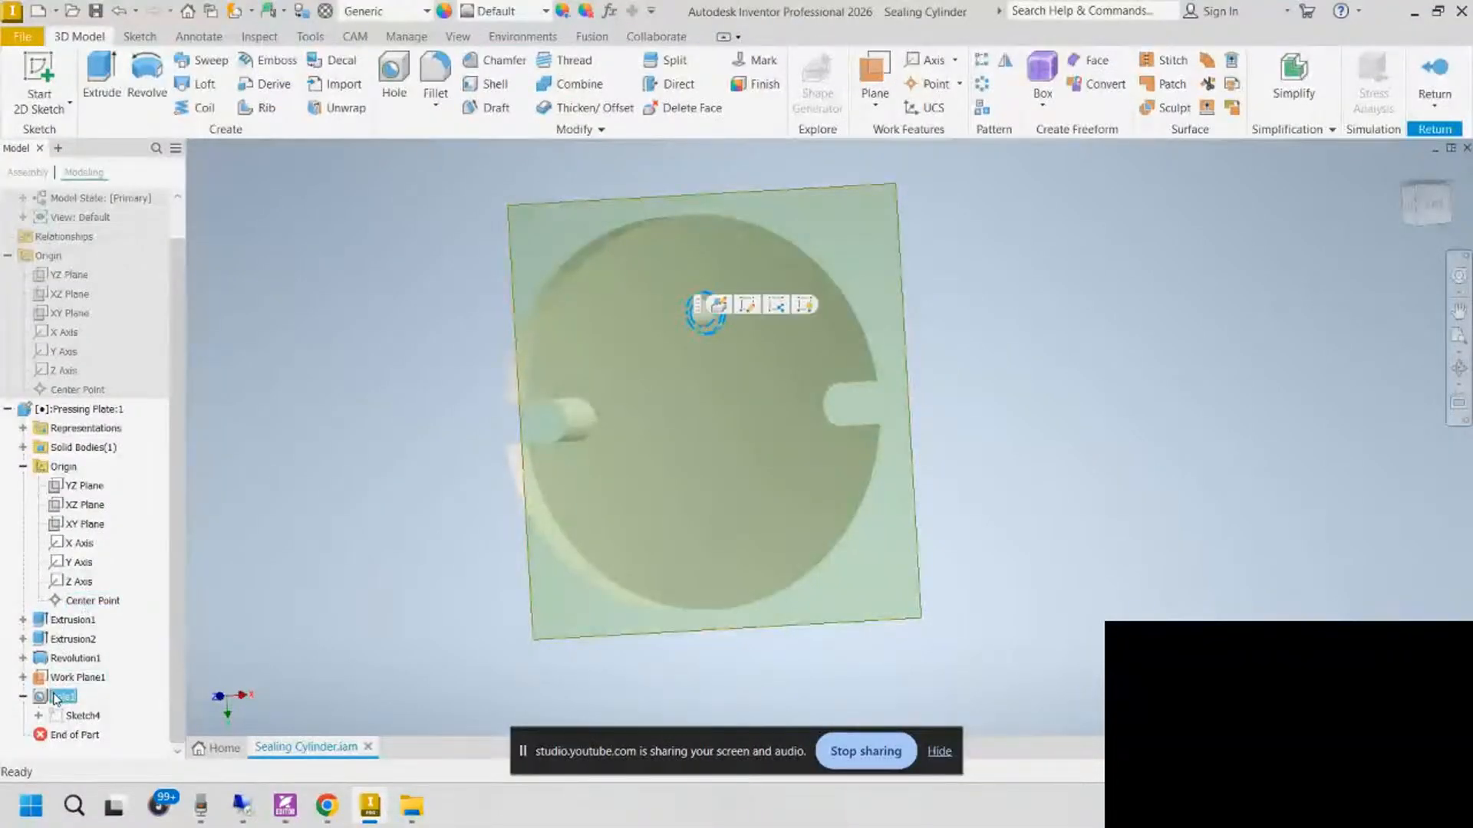
{"action": "right_click", "coordinate": [55, 697]}
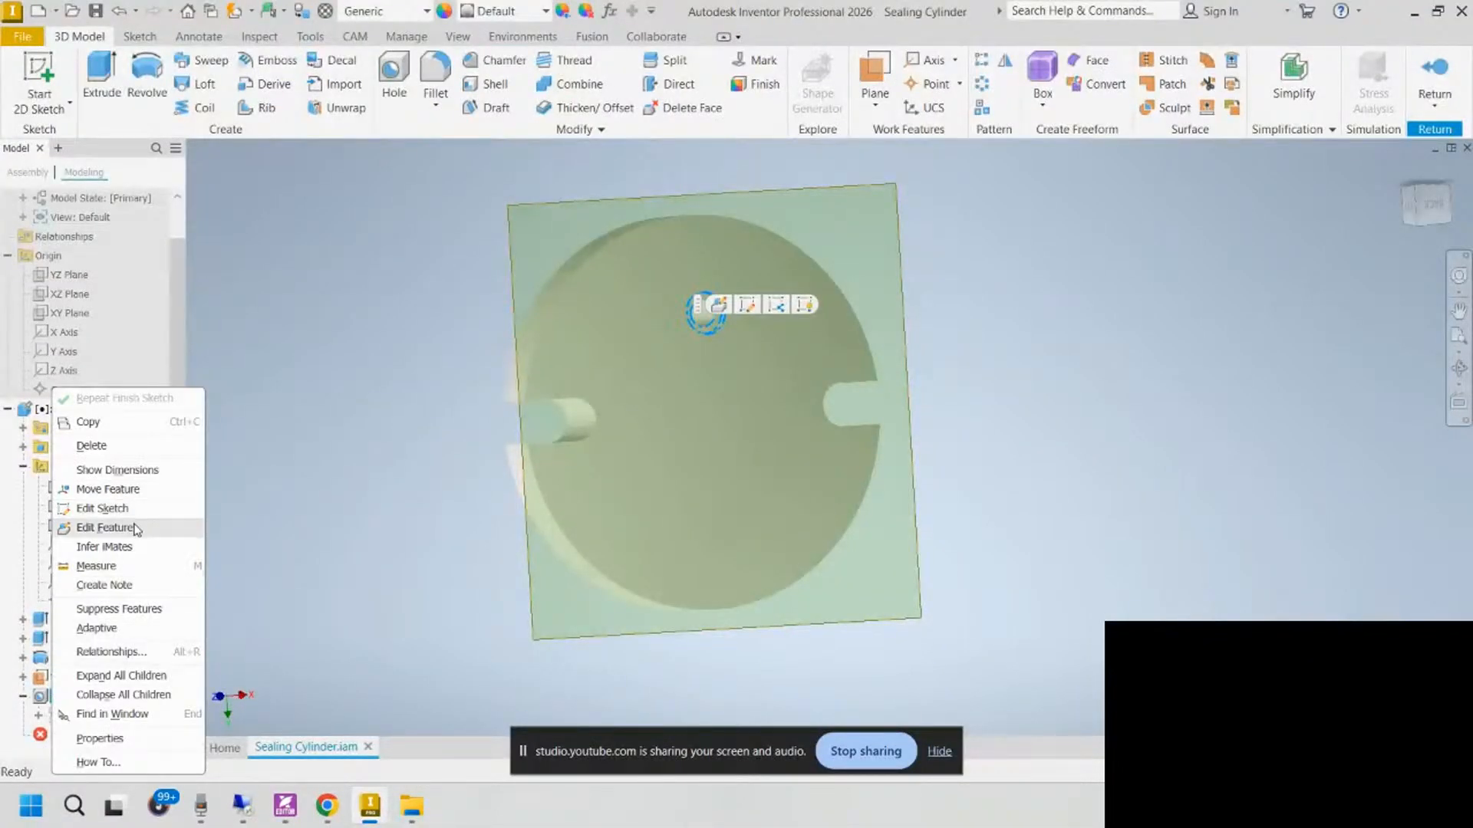
{"action": "left_click", "coordinate": [105, 528]}
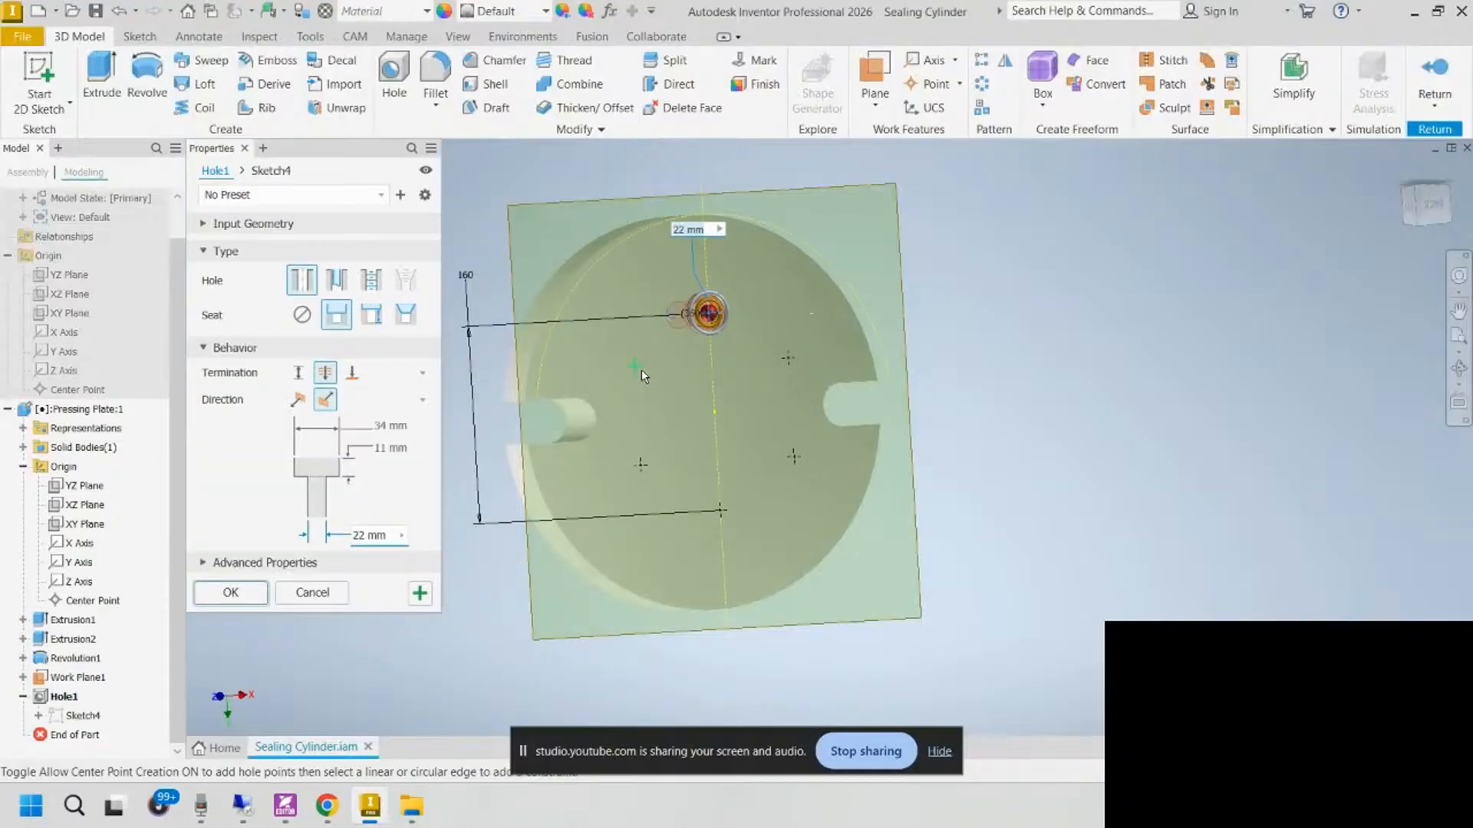
{"action": "left_click", "coordinate": [634, 366]}
{"action": "left_click", "coordinate": [640, 464]}
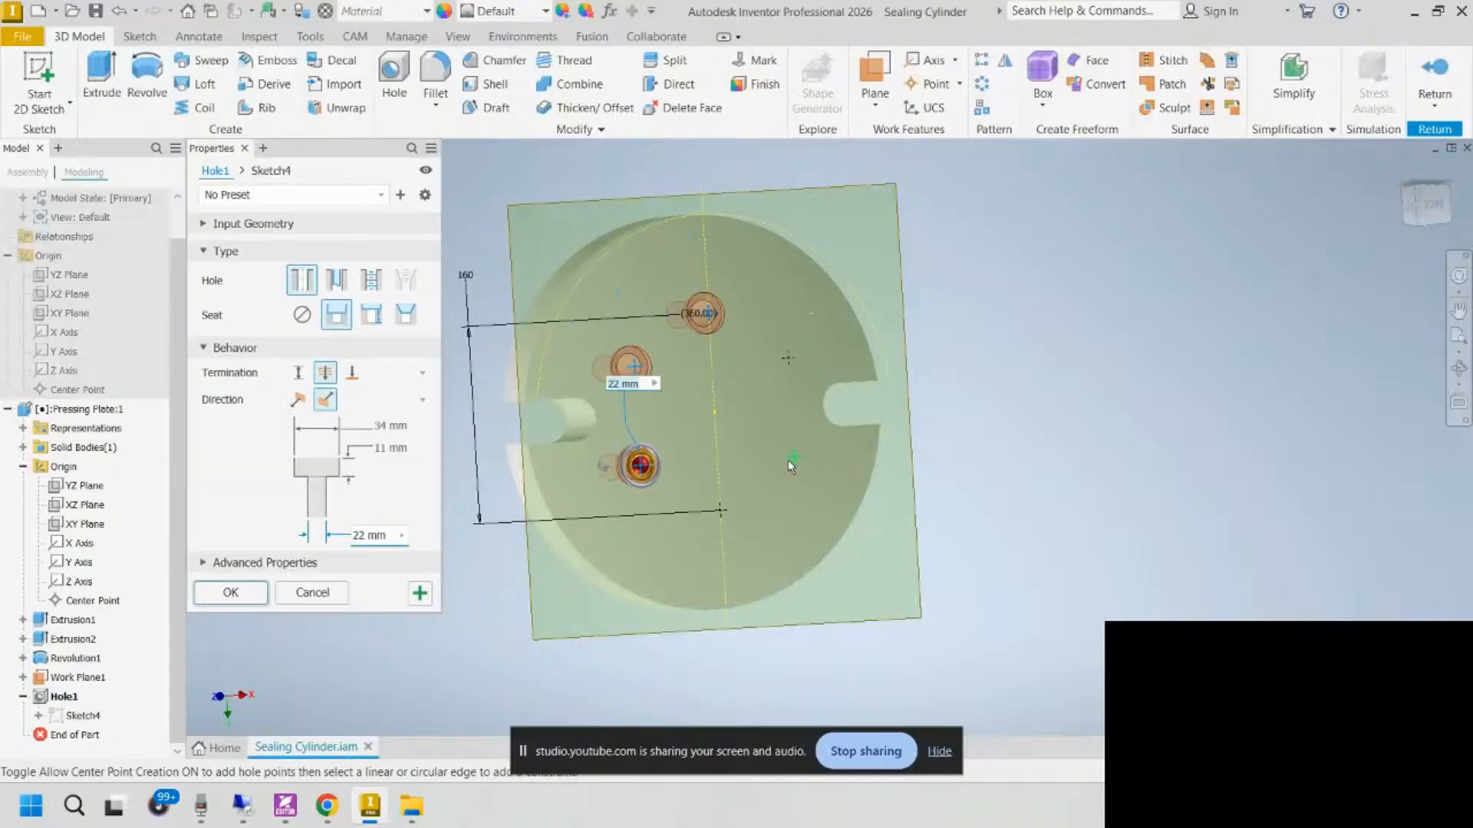
{"action": "left_click", "coordinate": [792, 457]}
{"action": "left_click", "coordinate": [716, 510]}
{"action": "left_click", "coordinate": [787, 358]}
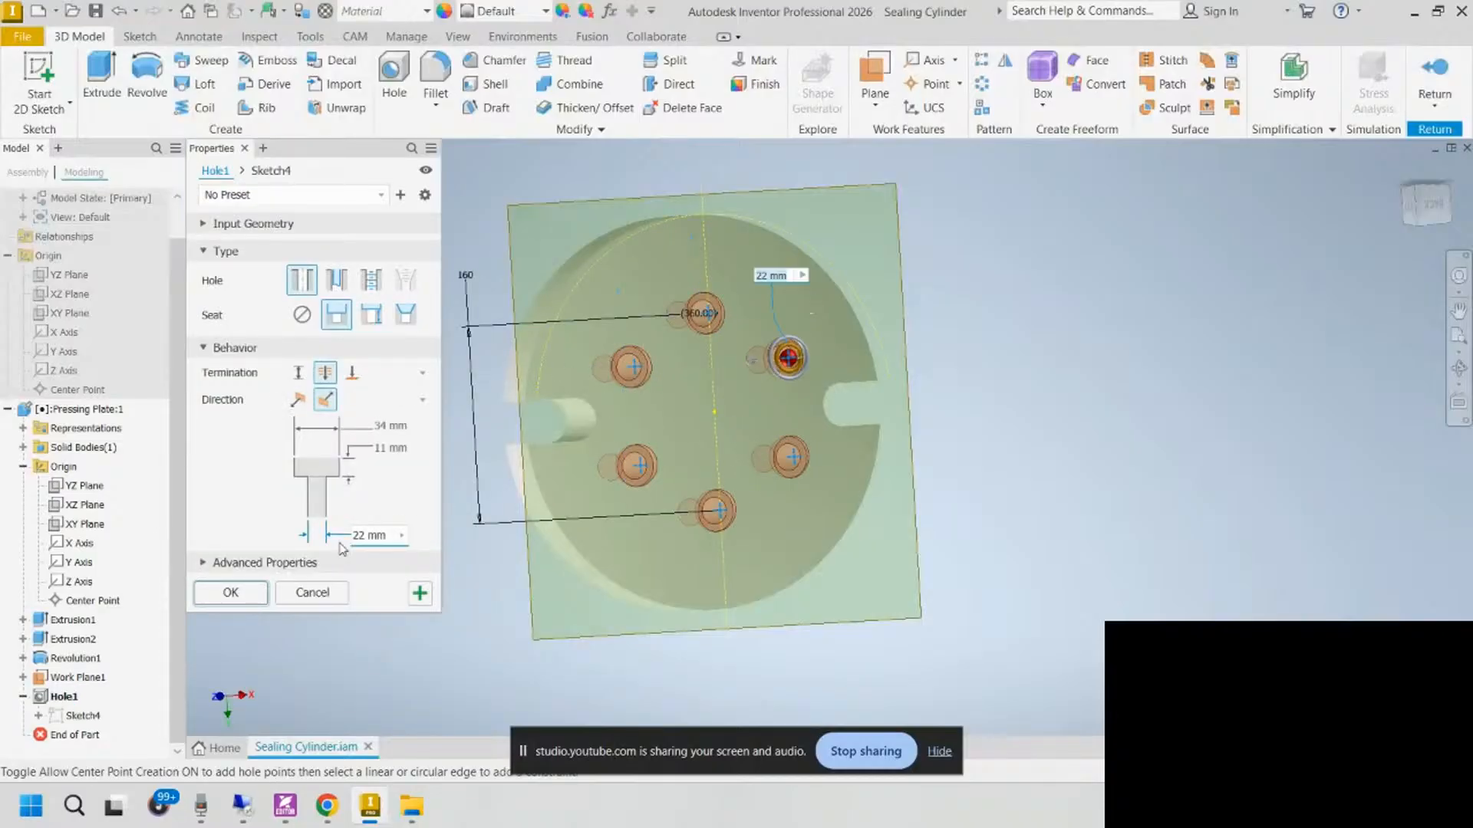
{"action": "left_click", "coordinate": [232, 593]}
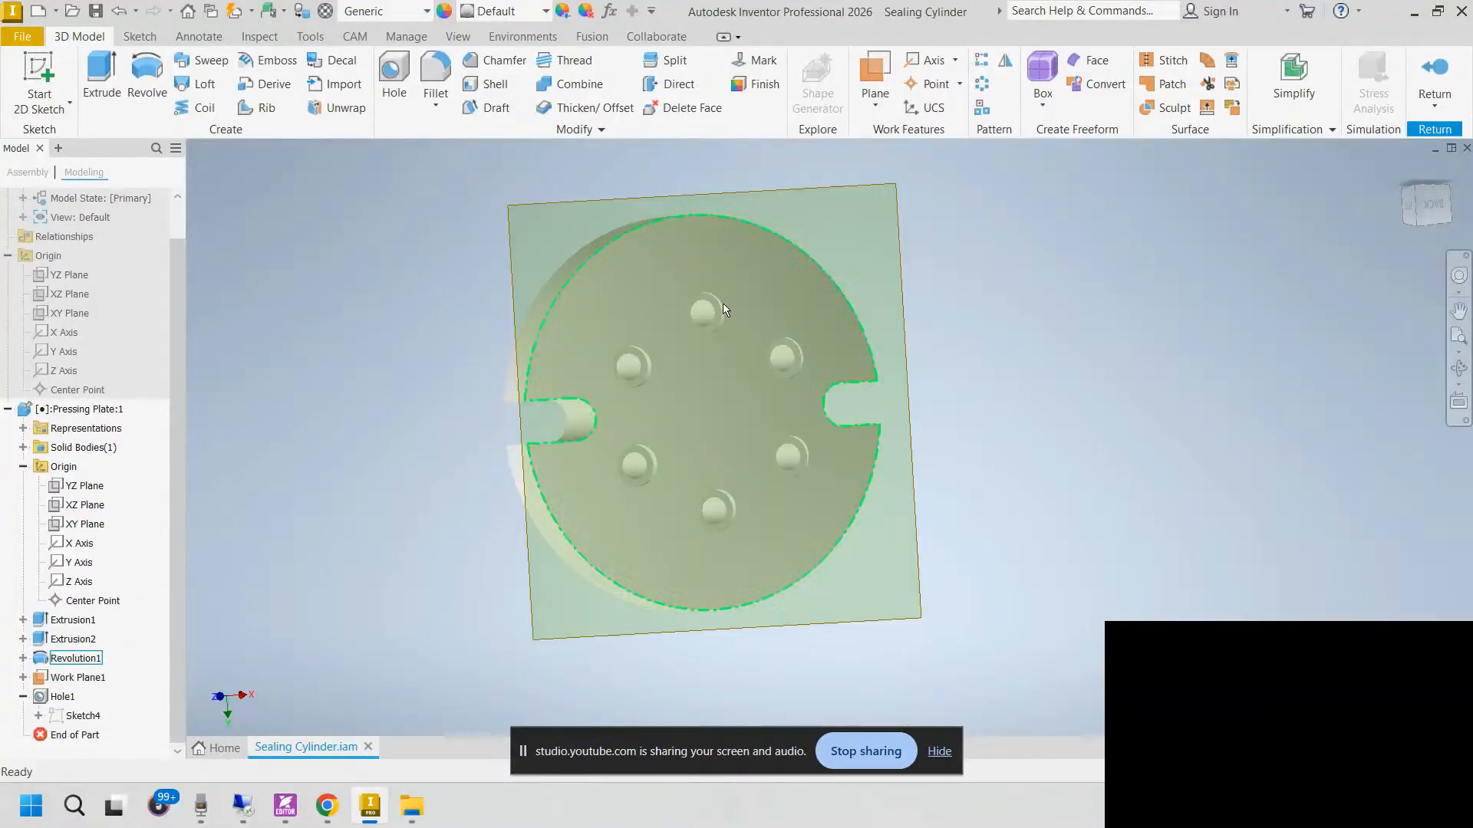
Step: Hide the pressing plate's Work Plane1 and collapse the plate's Origin folder in the model tree
{"action": "left_click", "coordinate": [71, 677]}
{"action": "right_click", "coordinate": [69, 677]}
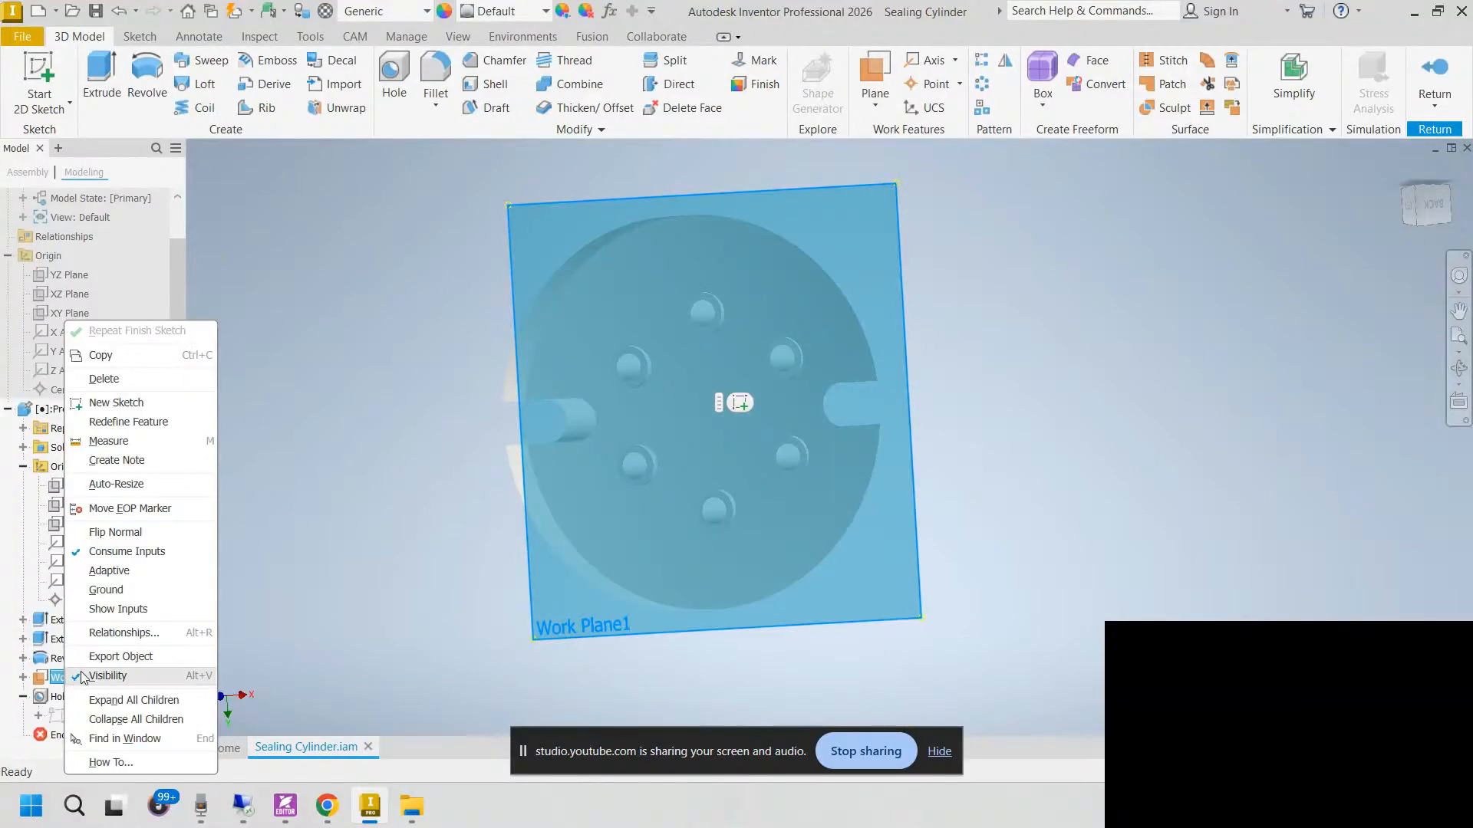
{"action": "left_click", "coordinate": [231, 653]}
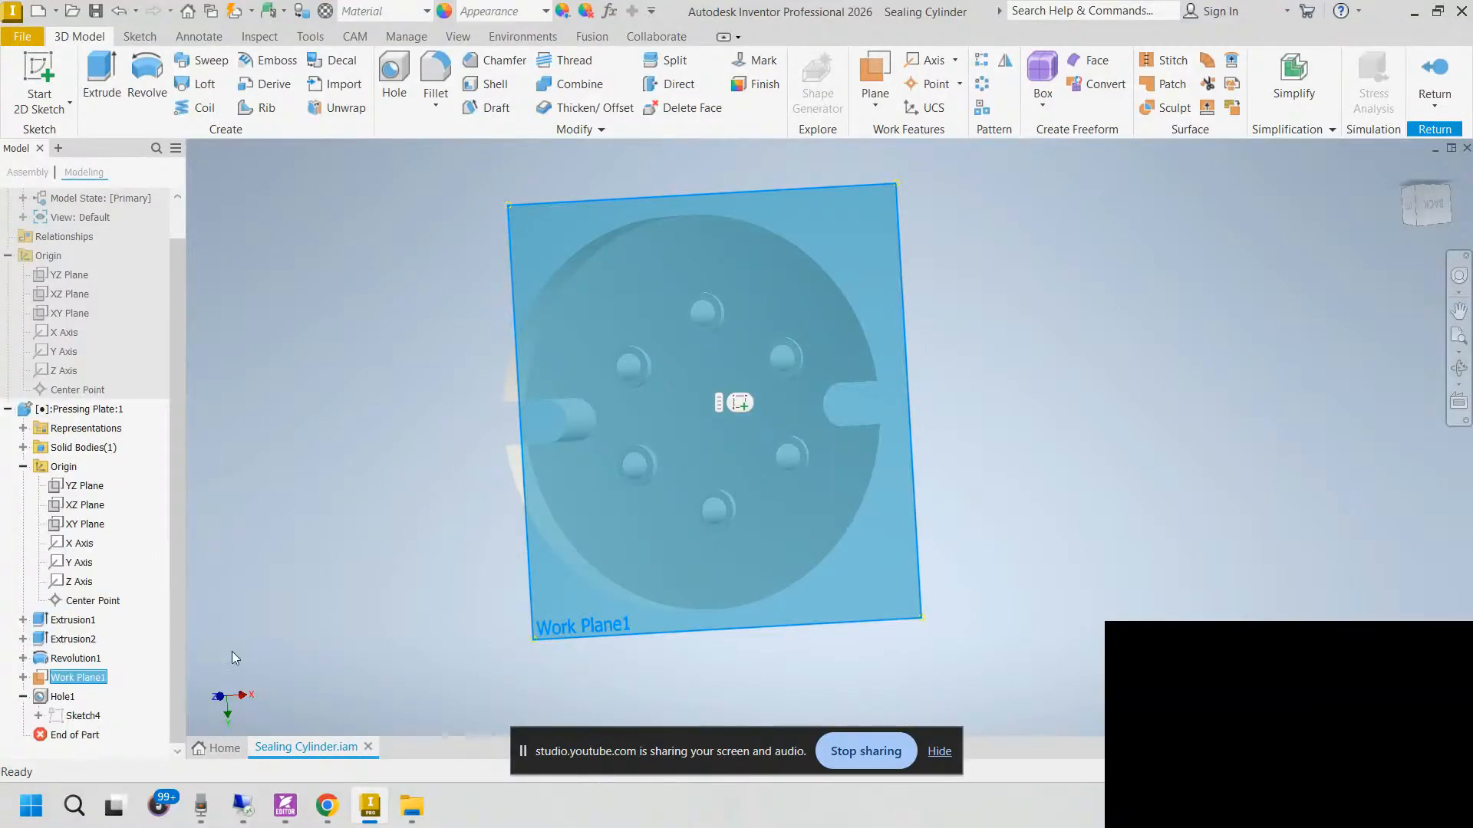
{"action": "right_click", "coordinate": [73, 680]}
{"action": "left_click", "coordinate": [108, 677]}
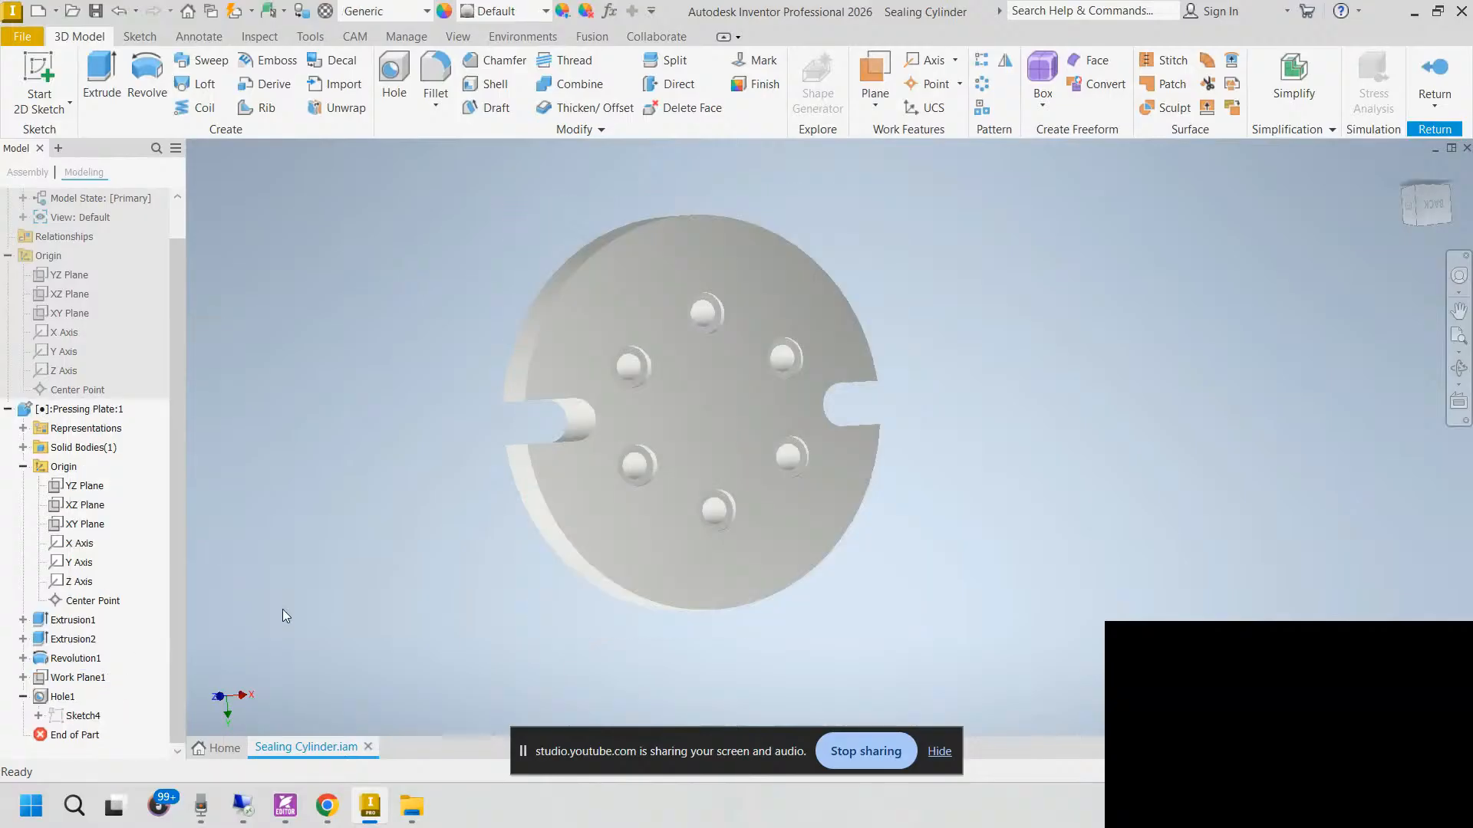
{"action": "left_click", "coordinate": [23, 467]}
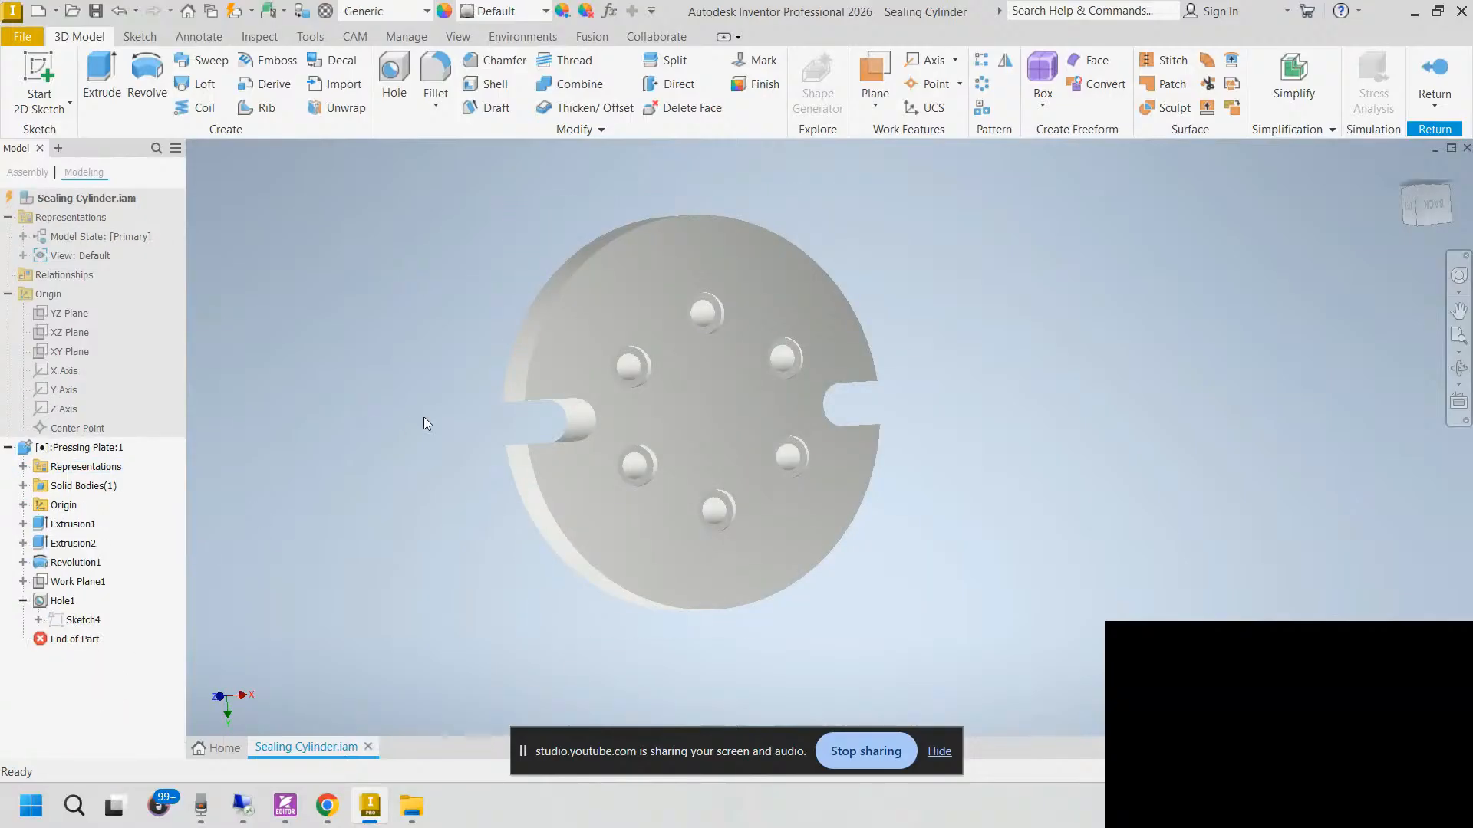
{"action": "mouse_move", "coordinate": [424, 417]}
{"action": "middle_mouse_down", "text": "shift"}
{"action": "mouse_move", "coordinate": [522, 423]}
{"action": "mouse_move", "coordinate": [395, 419]}
{"action": "middle_mouse_up", "text": "shift"}
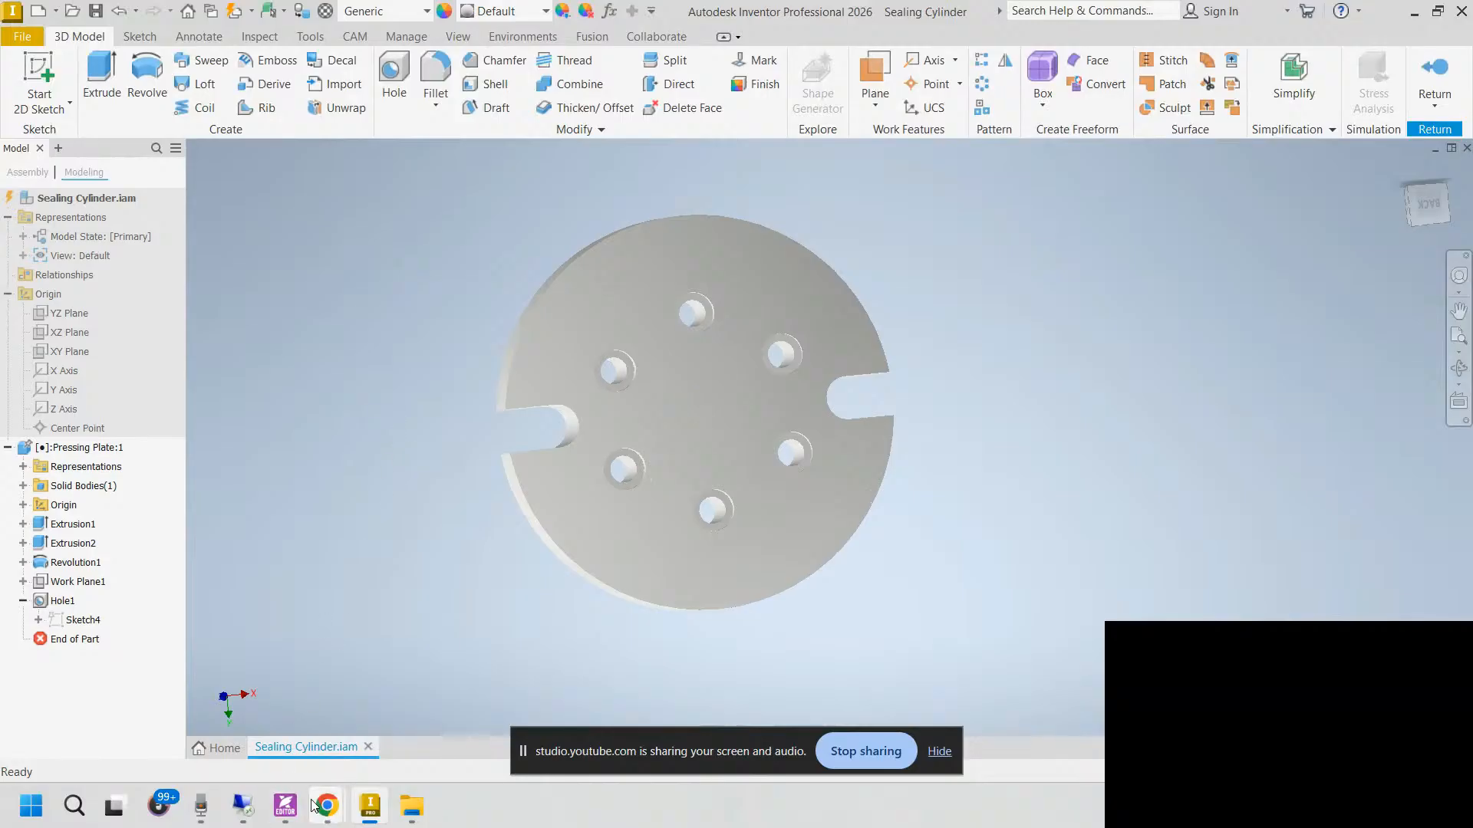
Step: Examine the chamfer callout at the outer edge of the section view in SBB0021.pdf in Foxit PDF Editor, and return to Inventor
{"action": "left_click", "coordinate": [284, 805]}
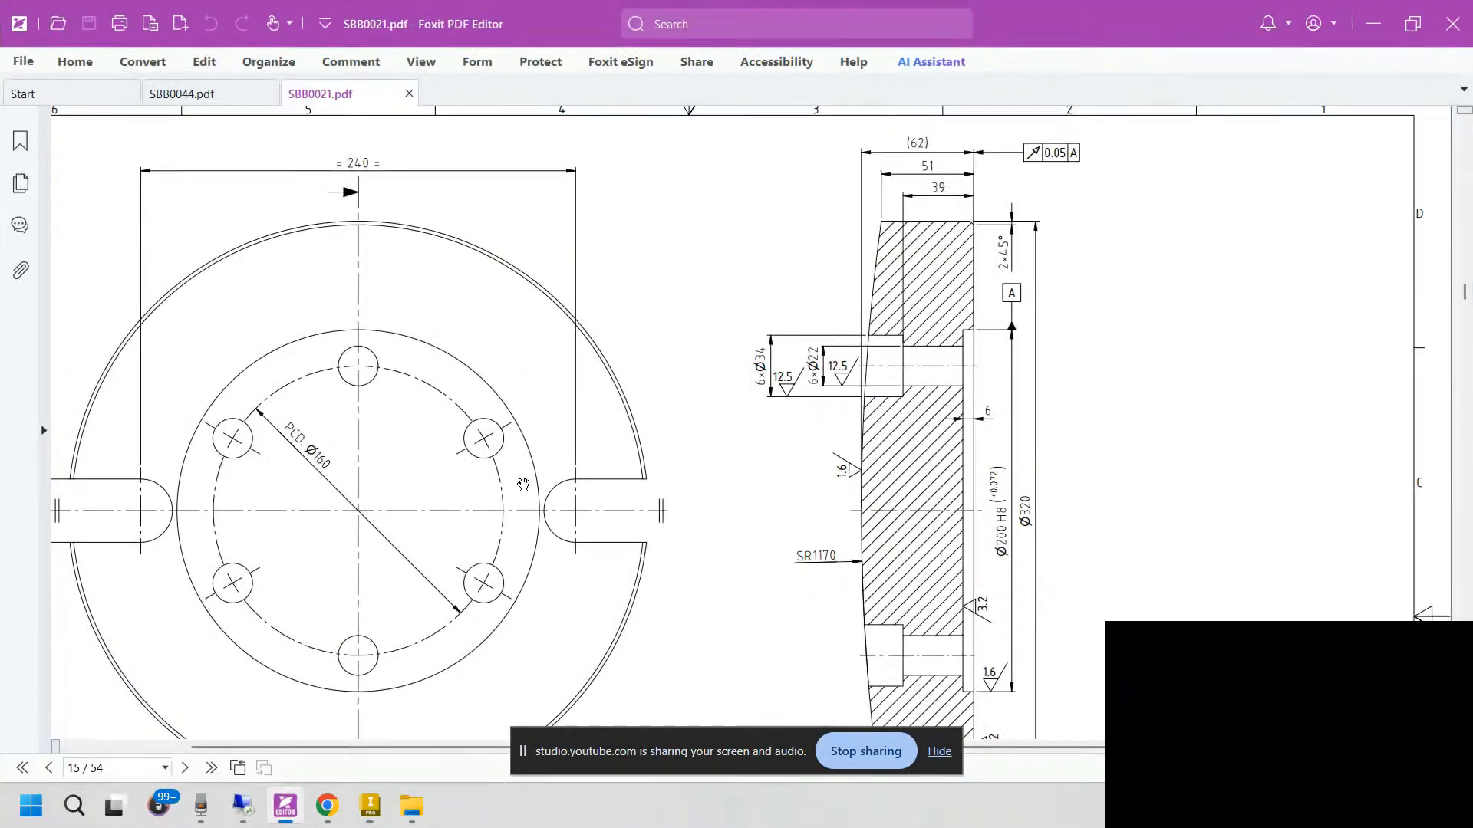
{"action": "scroll", "coordinate": [627, 509], "scroll_direction": "down", "scroll_amount": 3}
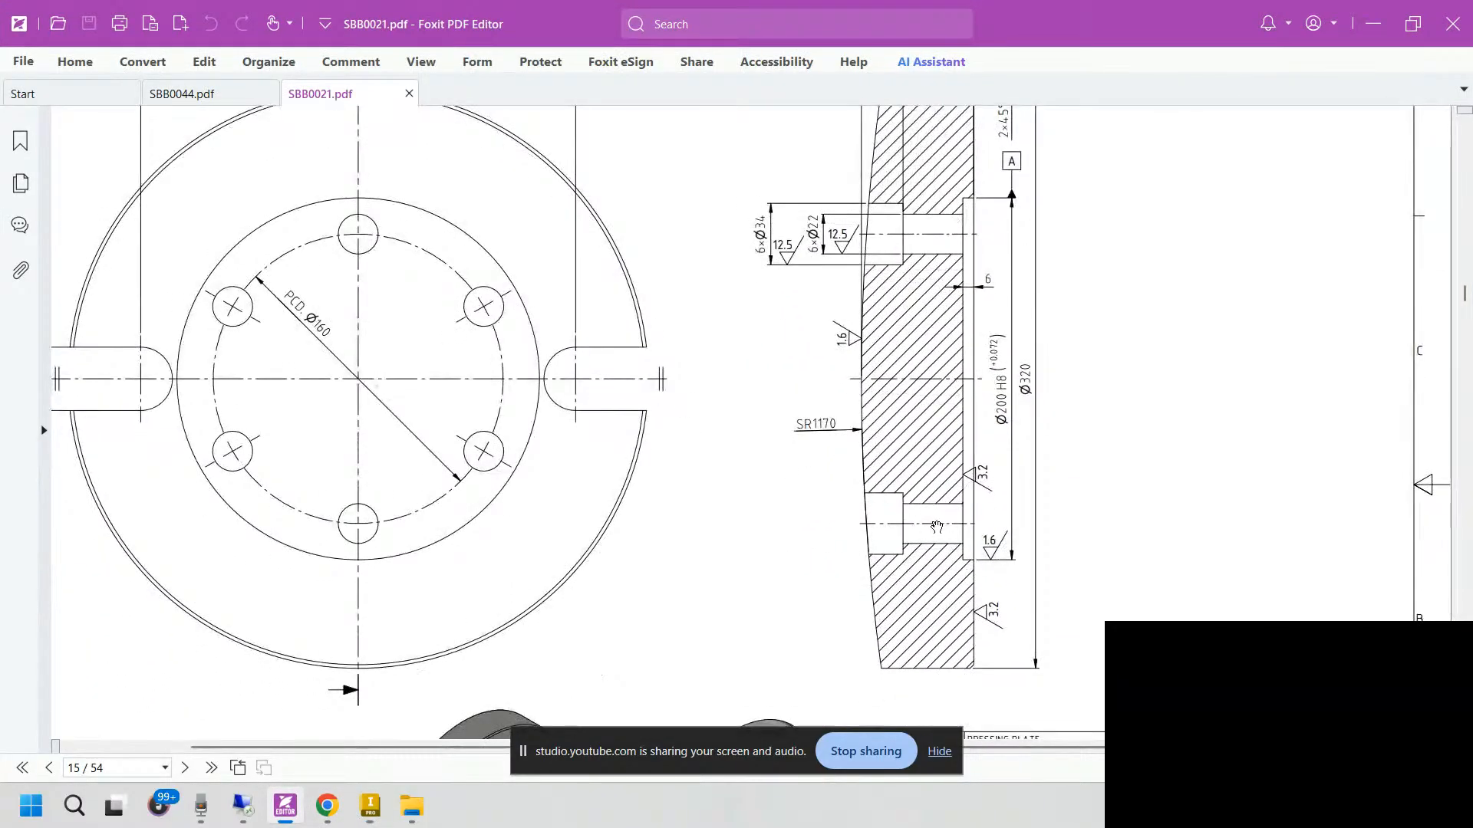
{"action": "scroll", "coordinate": [1000, 374], "scroll_direction": "up", "scroll_amount": 2}
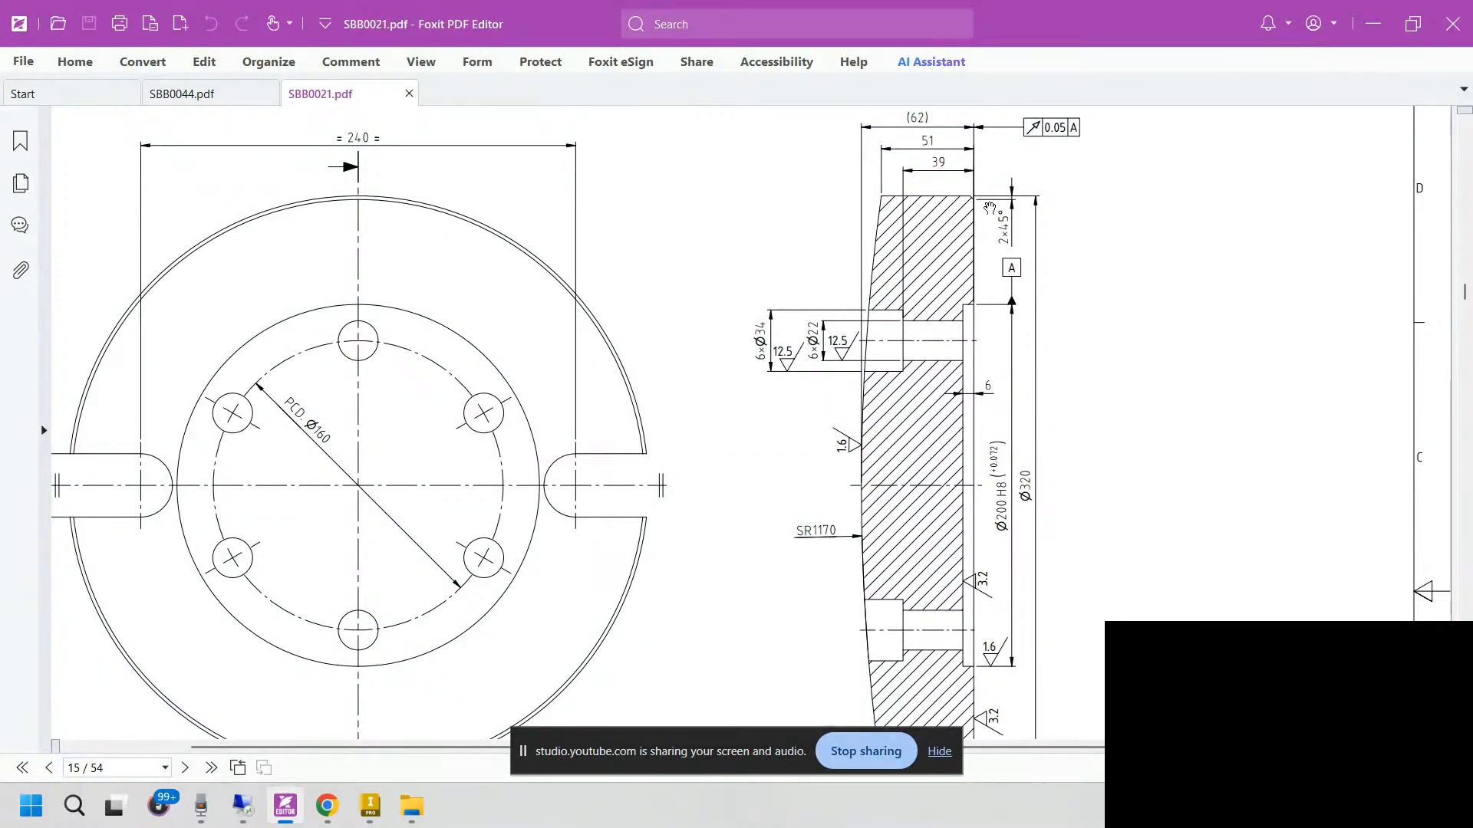
{"action": "scroll", "coordinate": [974, 200], "scroll_direction": "up", "scroll_amount": 2, "text": "ctrl"}
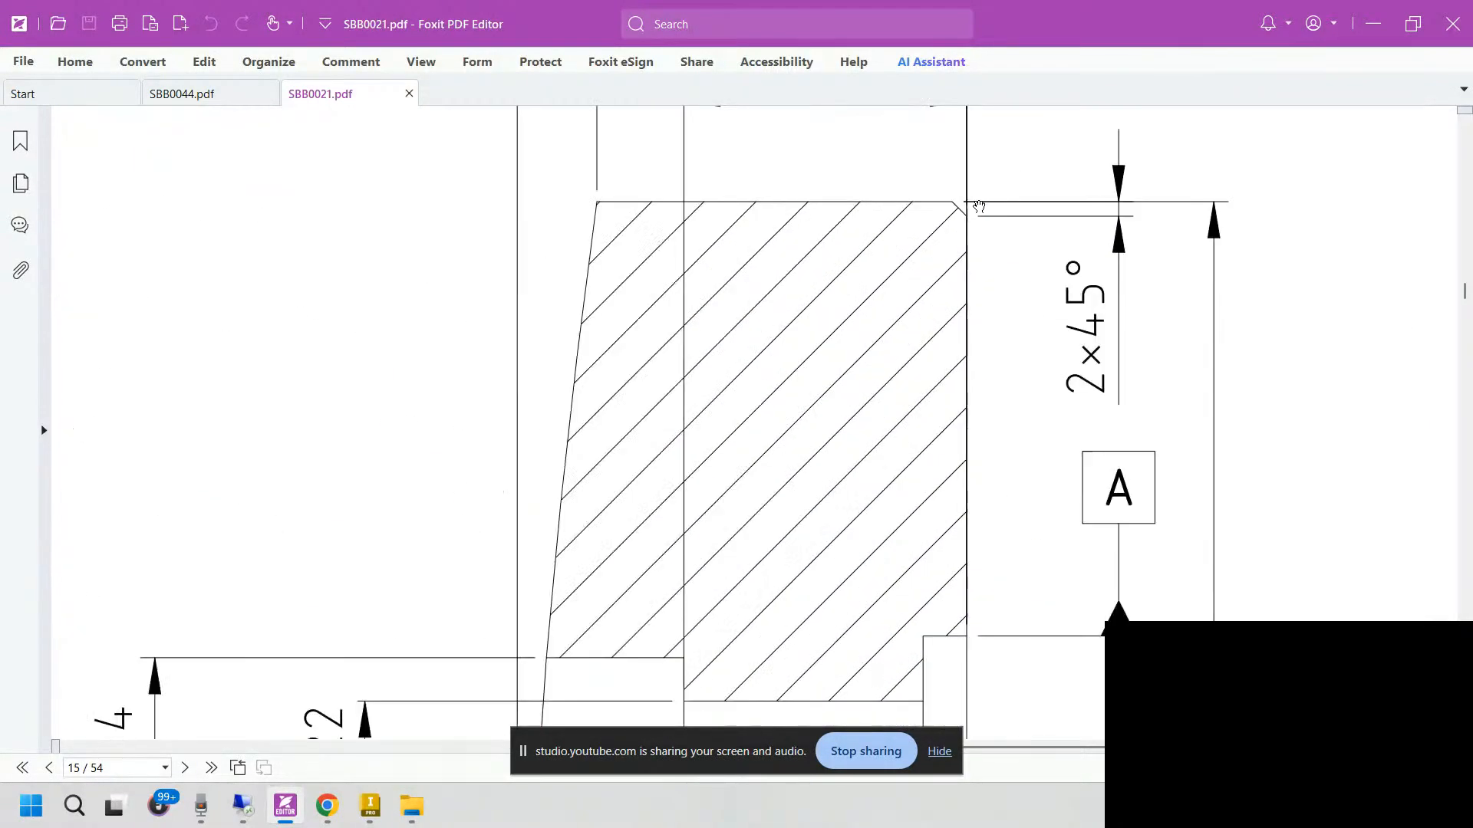
{"action": "scroll", "coordinate": [979, 205], "scroll_direction": "down", "scroll_amount": 1, "text": "ctrl"}
{"action": "mouse_move", "coordinate": [979, 206]}
{"action": "left_mouse_down"}
{"action": "mouse_move", "coordinate": [954, 312]}
{"action": "mouse_move", "coordinate": [933, 301]}
{"action": "left_mouse_up"}
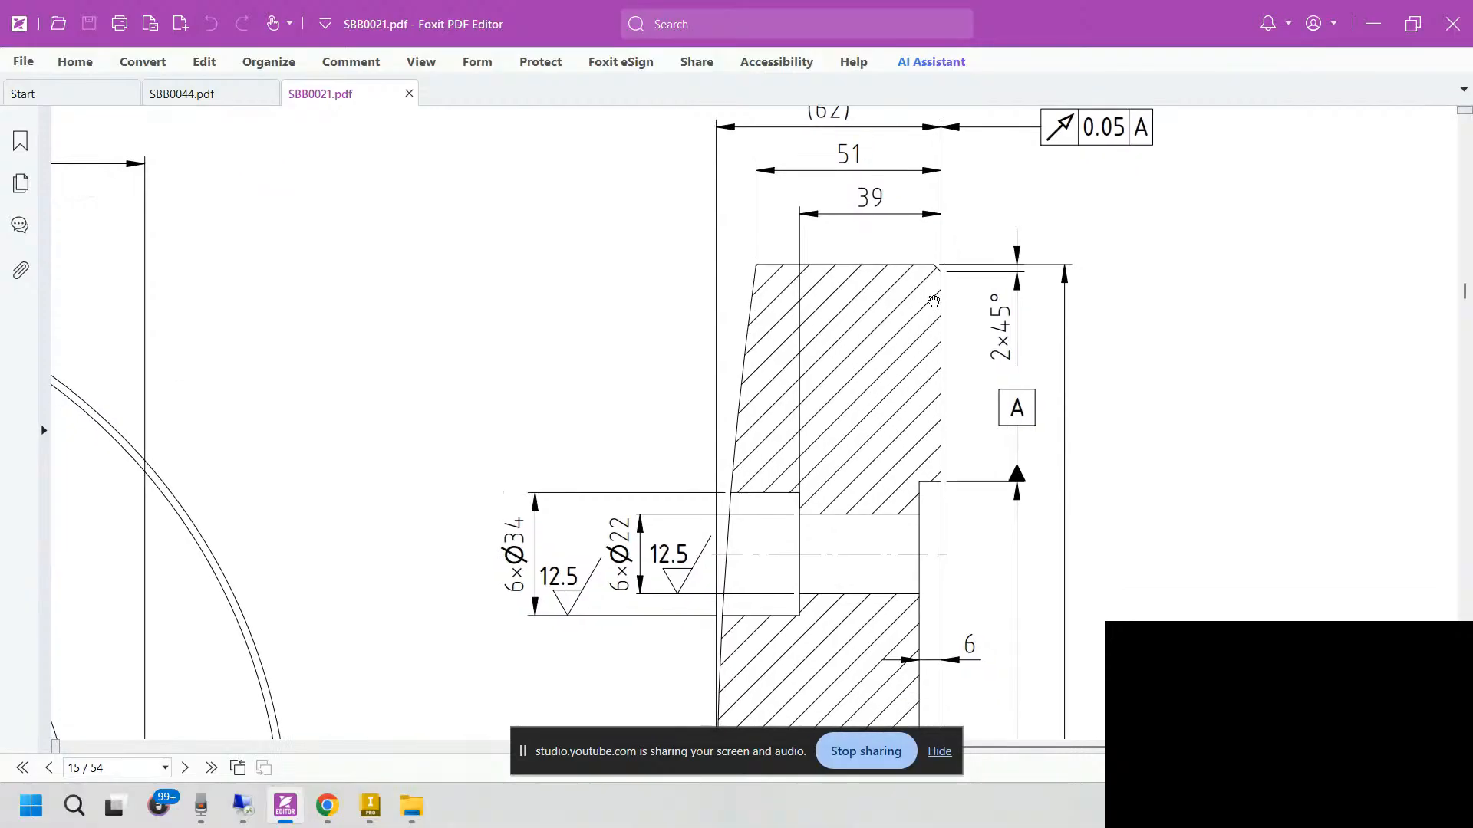
{"action": "scroll", "coordinate": [1007, 338], "scroll_direction": "up", "scroll_amount": 2, "text": "ctrl"}
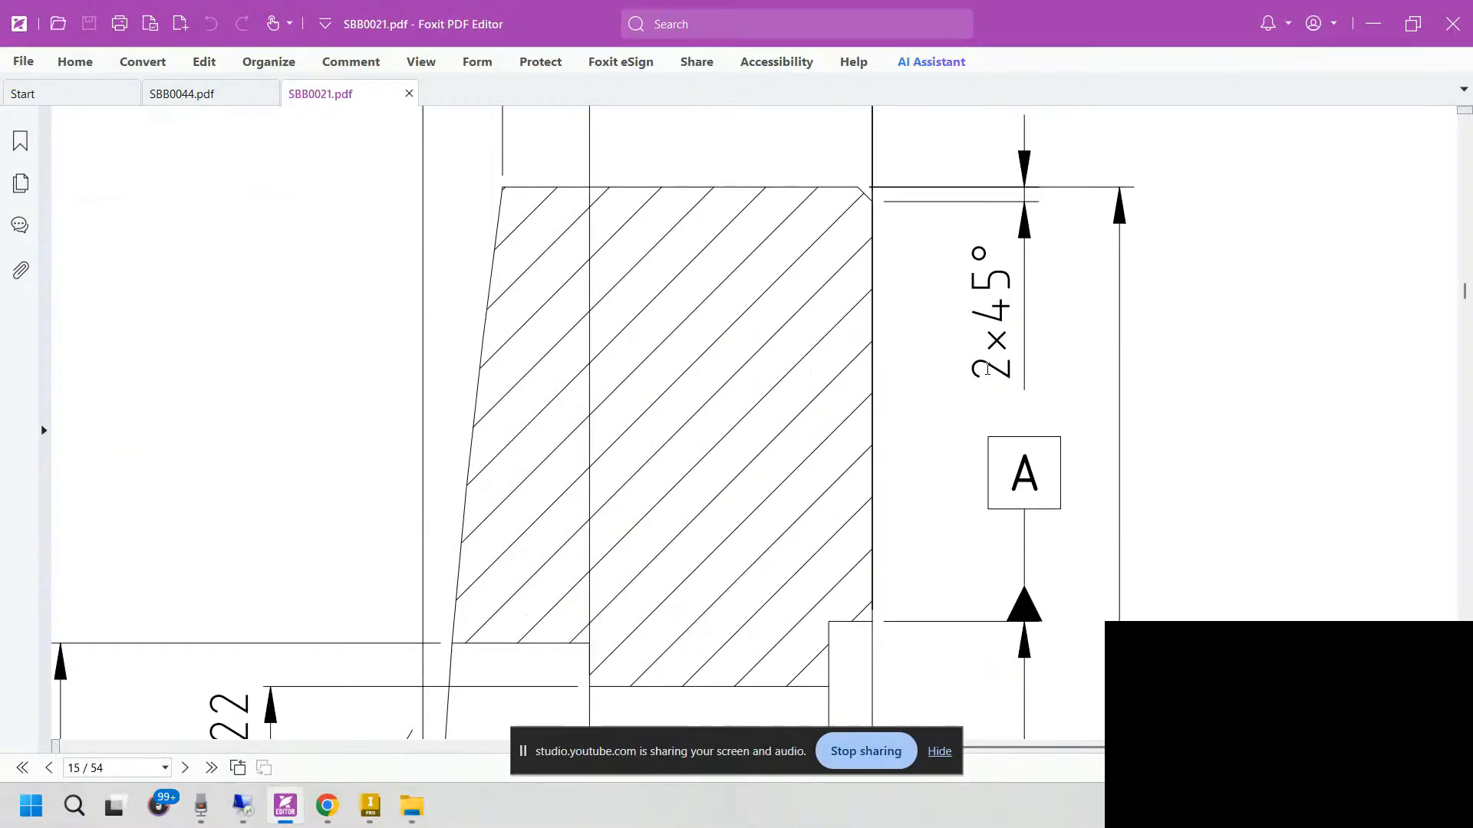
{"action": "scroll", "coordinate": [987, 369], "scroll_direction": "down", "scroll_amount": 1, "text": "ctrl"}
{"action": "left_click", "coordinate": [288, 804]}
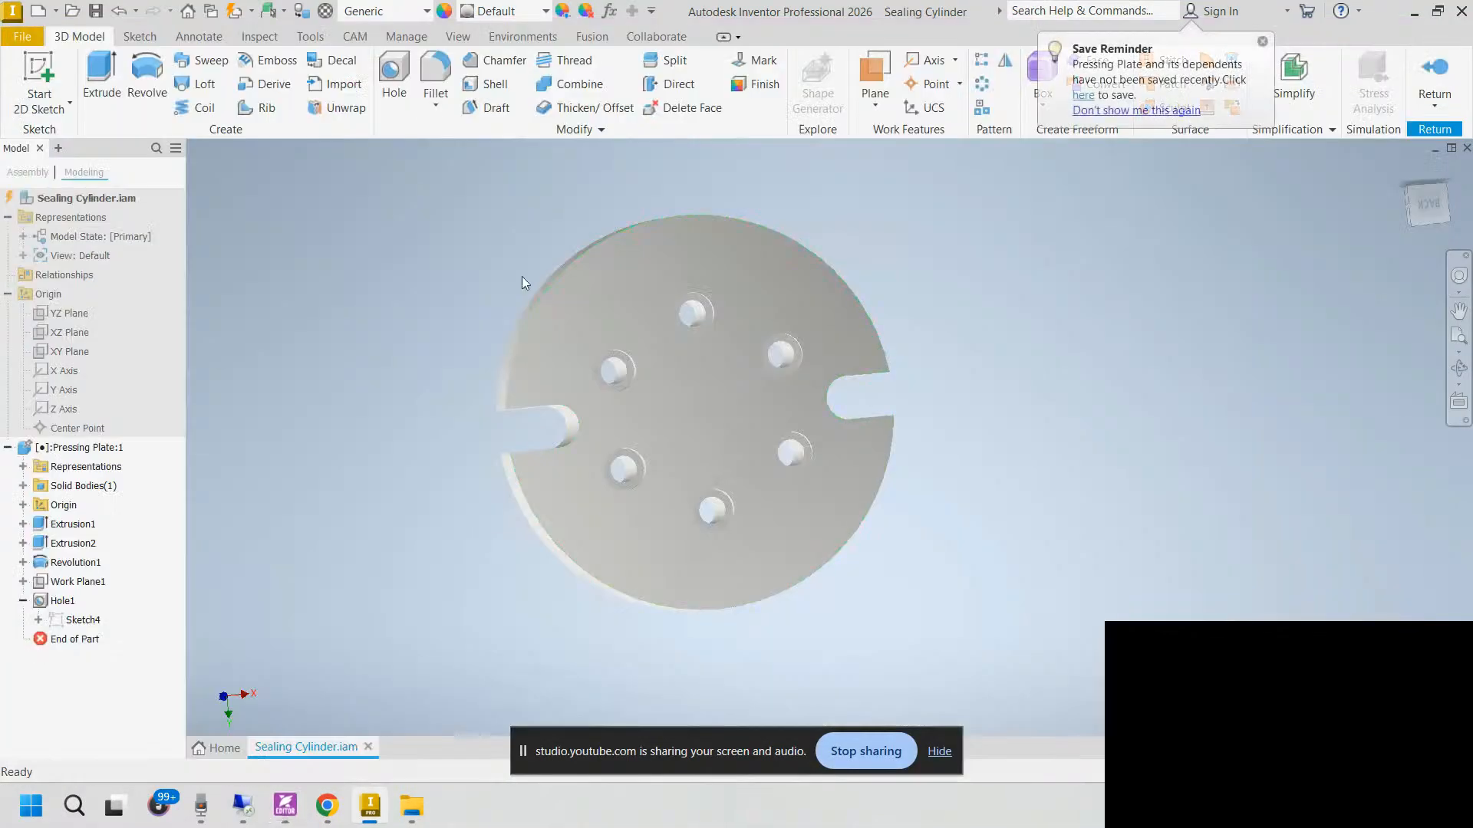
Step: Chamfer the pressing plate's outer circular edge on the recessed side with a 2 mm distance
{"action": "middle_click_drag", "start_coordinate": [545, 300], "coordinate": [820, 336], "text": "shift"}
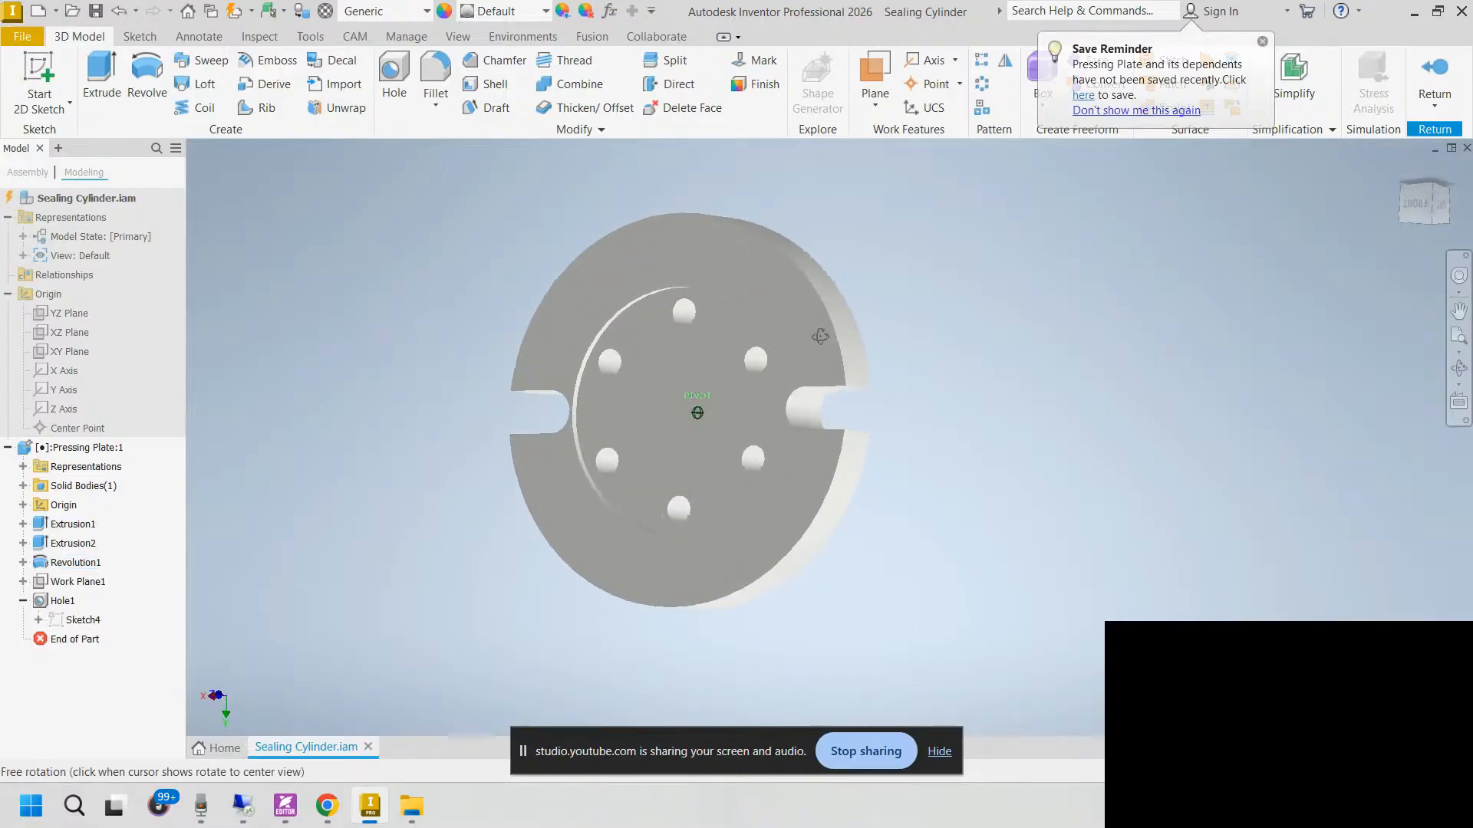
{"action": "left_click", "coordinate": [494, 60]}
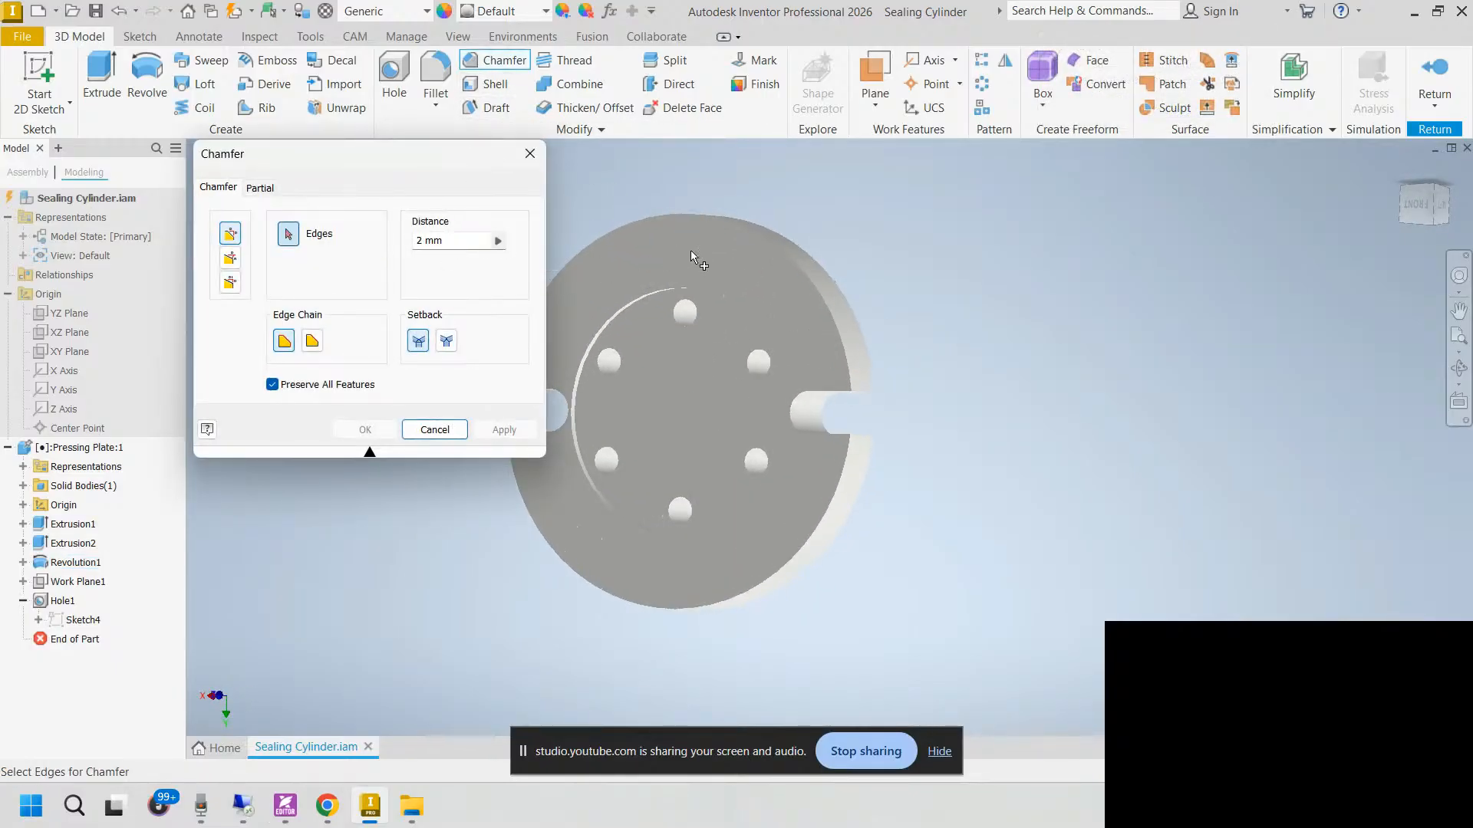
{"action": "left_click", "coordinate": [733, 222]}
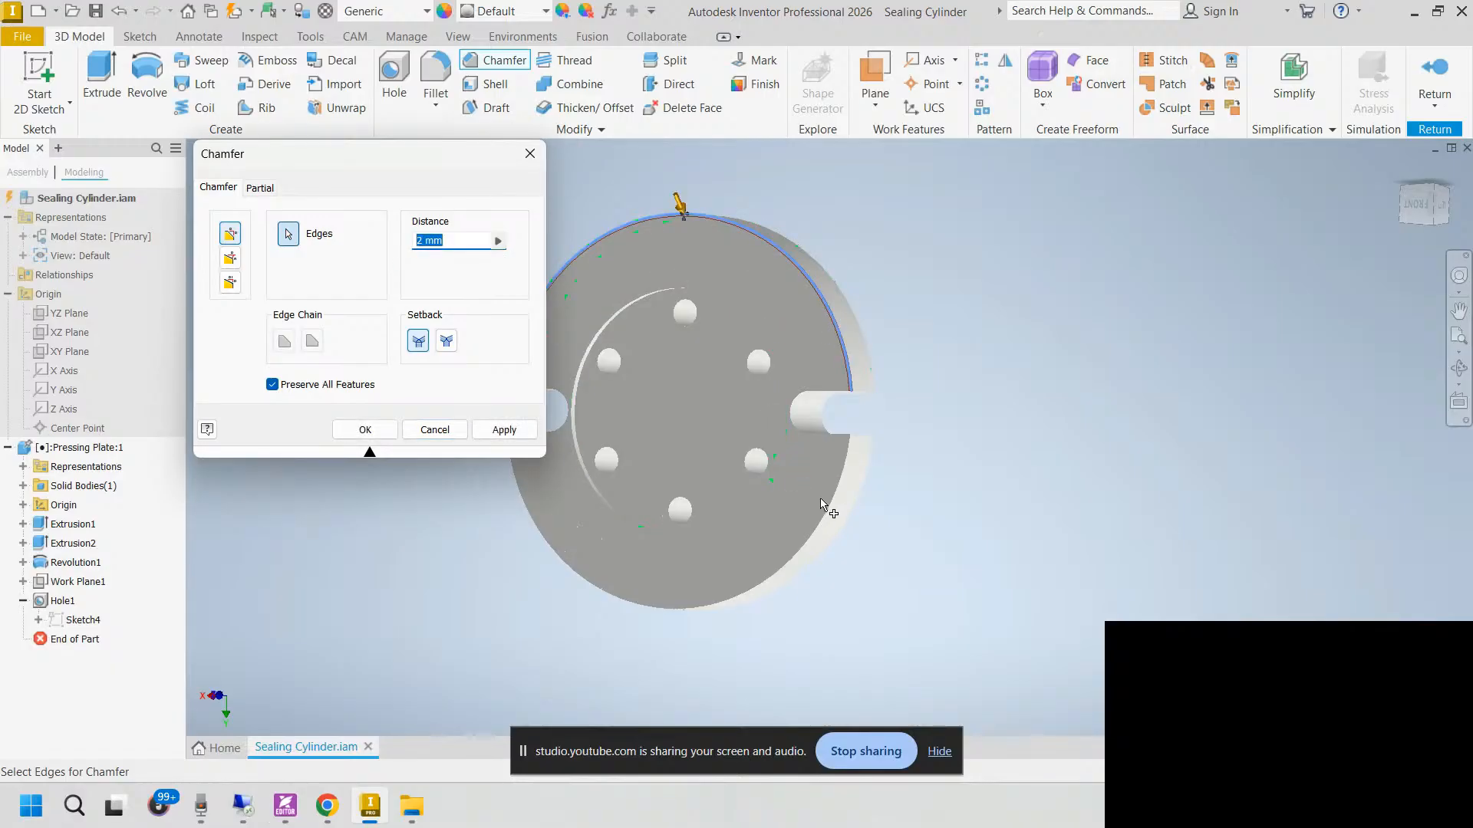
{"action": "left_click", "coordinate": [365, 429]}
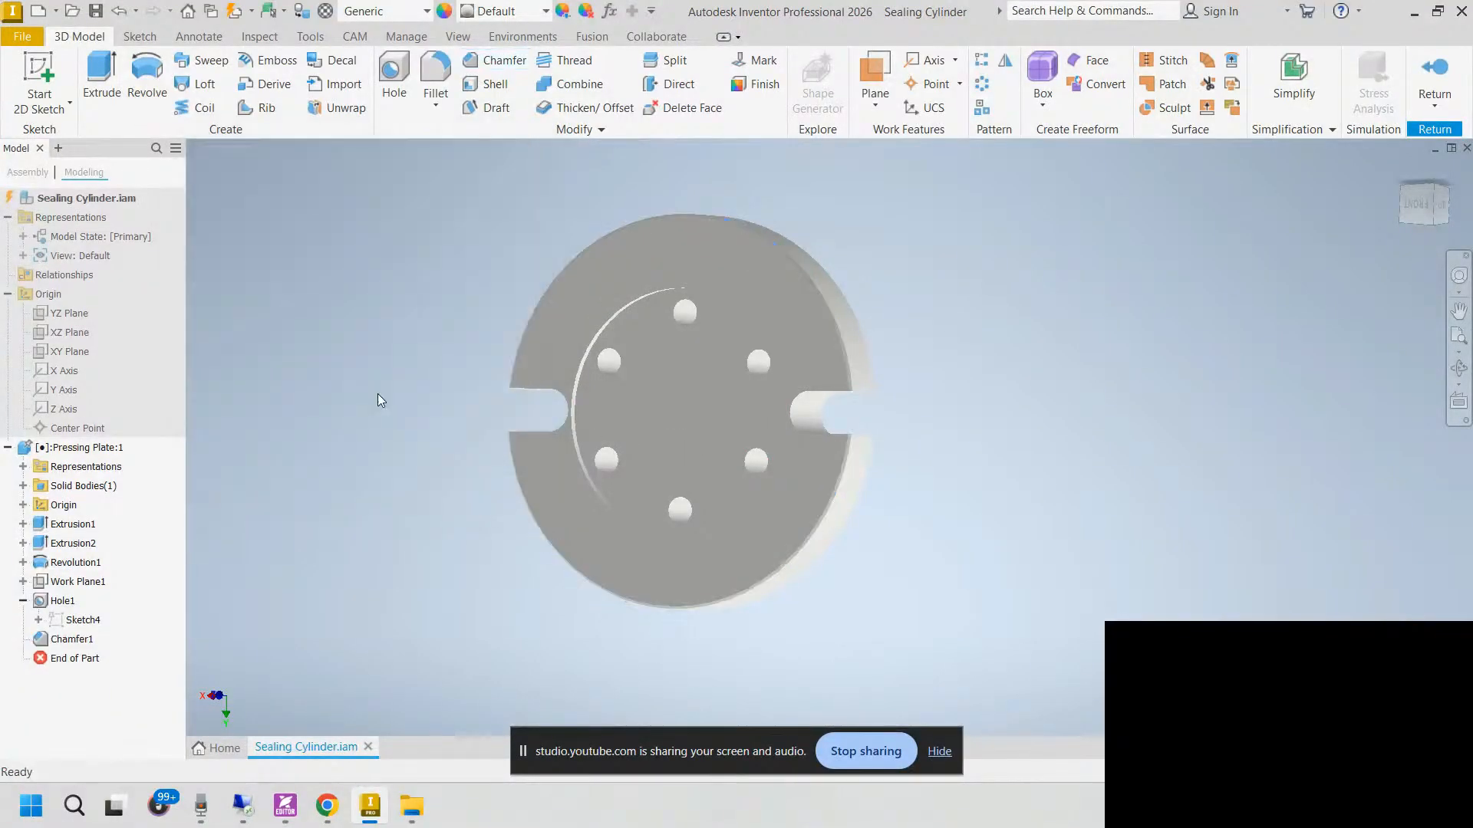
{"action": "scroll", "coordinate": [836, 440], "scroll_direction": "up", "scroll_amount": 5}
{"action": "scroll", "coordinate": [836, 440], "scroll_direction": "down", "scroll_amount": 7}
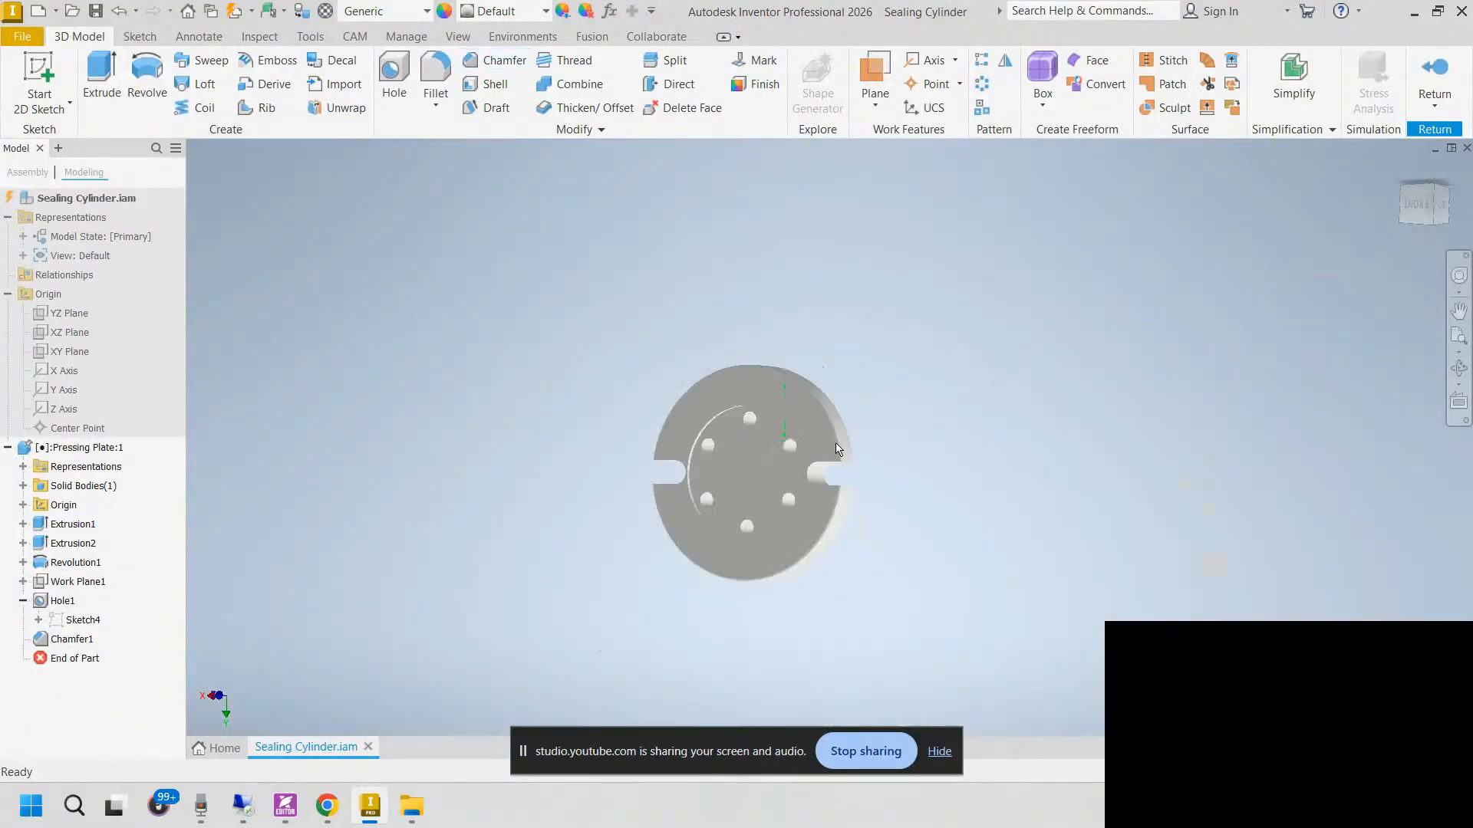
{"action": "middle_click_drag", "start_coordinate": [835, 442], "coordinate": [856, 357]}
{"action": "scroll", "coordinate": [856, 357], "scroll_direction": "down", "scroll_amount": 3}
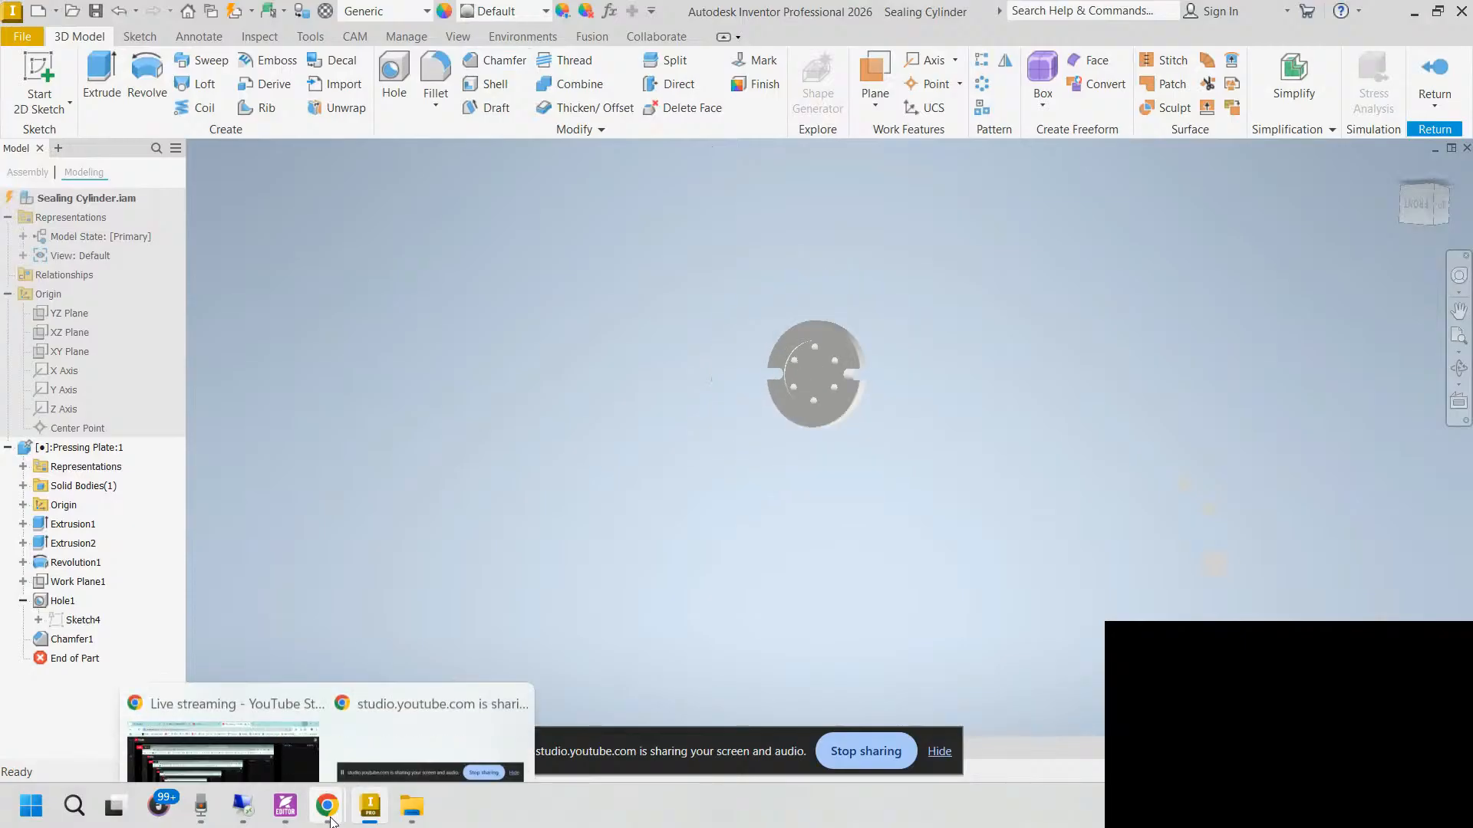
Step: Switch to Foxit PDF Editor and compare the pressing plate's front view, section view and isometric views in SBB0021.pdf with the model
{"action": "left_click", "coordinate": [285, 805]}
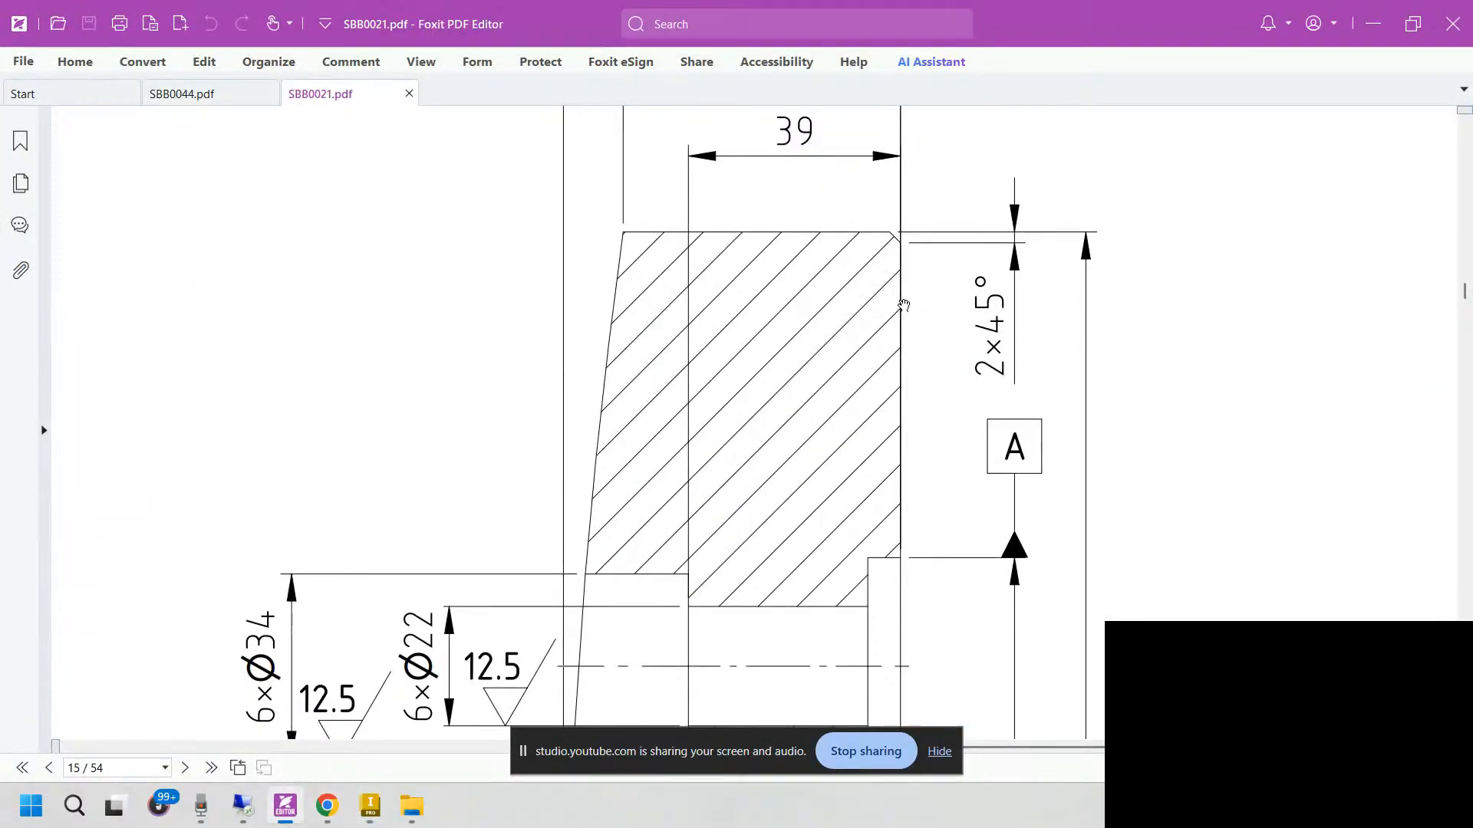
{"action": "scroll", "coordinate": [908, 305], "scroll_direction": "down", "scroll_amount": 3, "text": "ctrl"}
{"action": "scroll", "coordinate": [798, 343], "scroll_direction": "up", "scroll_amount": 3, "text": "ctrl"}
{"action": "left_click_drag", "start_coordinate": [788, 410], "coordinate": [745, 257]}
{"action": "left_click_drag", "start_coordinate": [743, 519], "coordinate": [693, 286]}
{"action": "left_click_drag", "start_coordinate": [698, 514], "coordinate": [876, 274]}
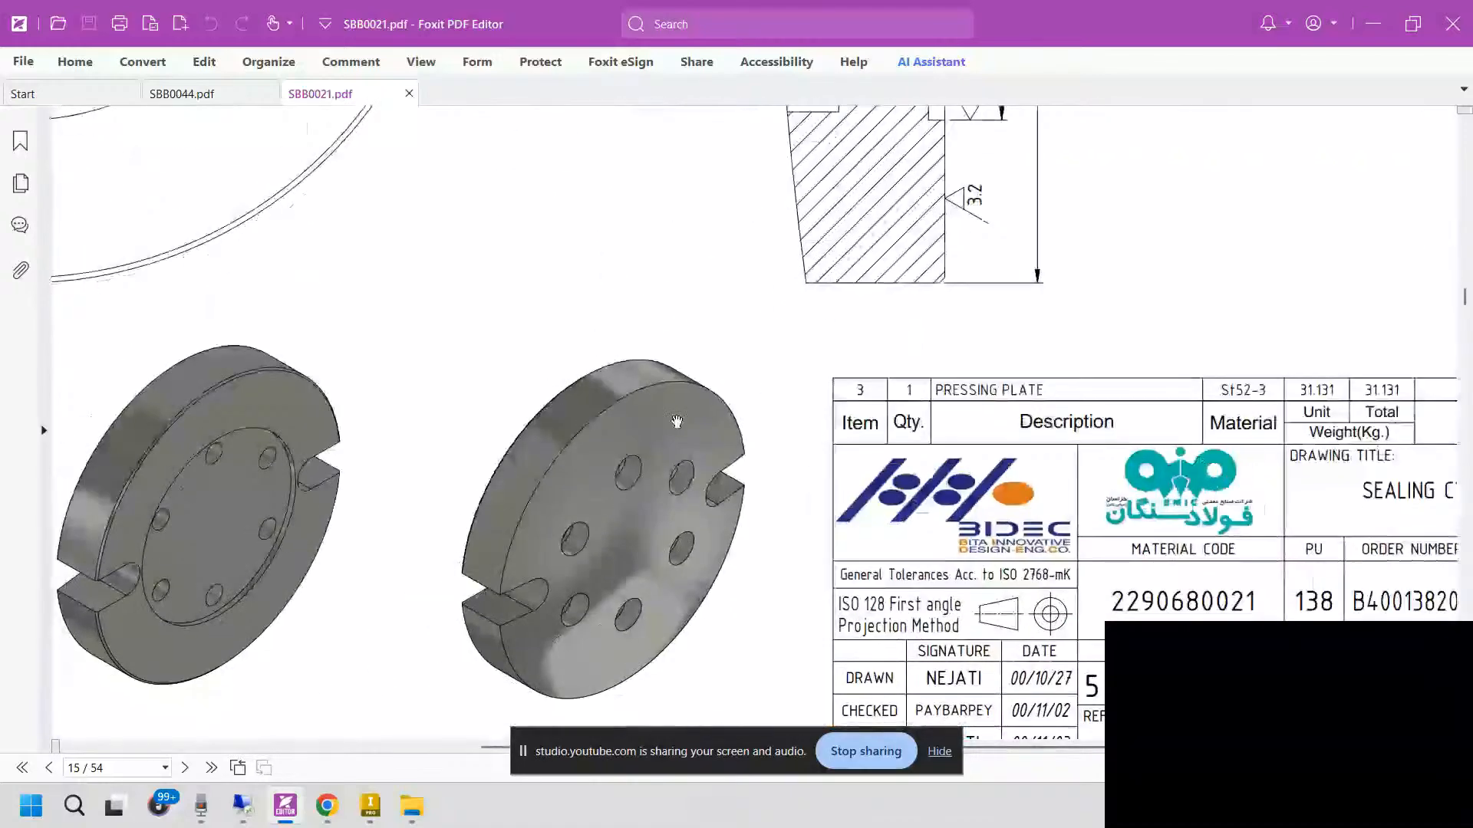
{"action": "left_click_drag", "start_coordinate": [526, 423], "coordinate": [1033, 637]}
{"action": "left_click_drag", "start_coordinate": [812, 407], "coordinate": [905, 683]}
{"action": "left_click_drag", "start_coordinate": [865, 474], "coordinate": [892, 608]}
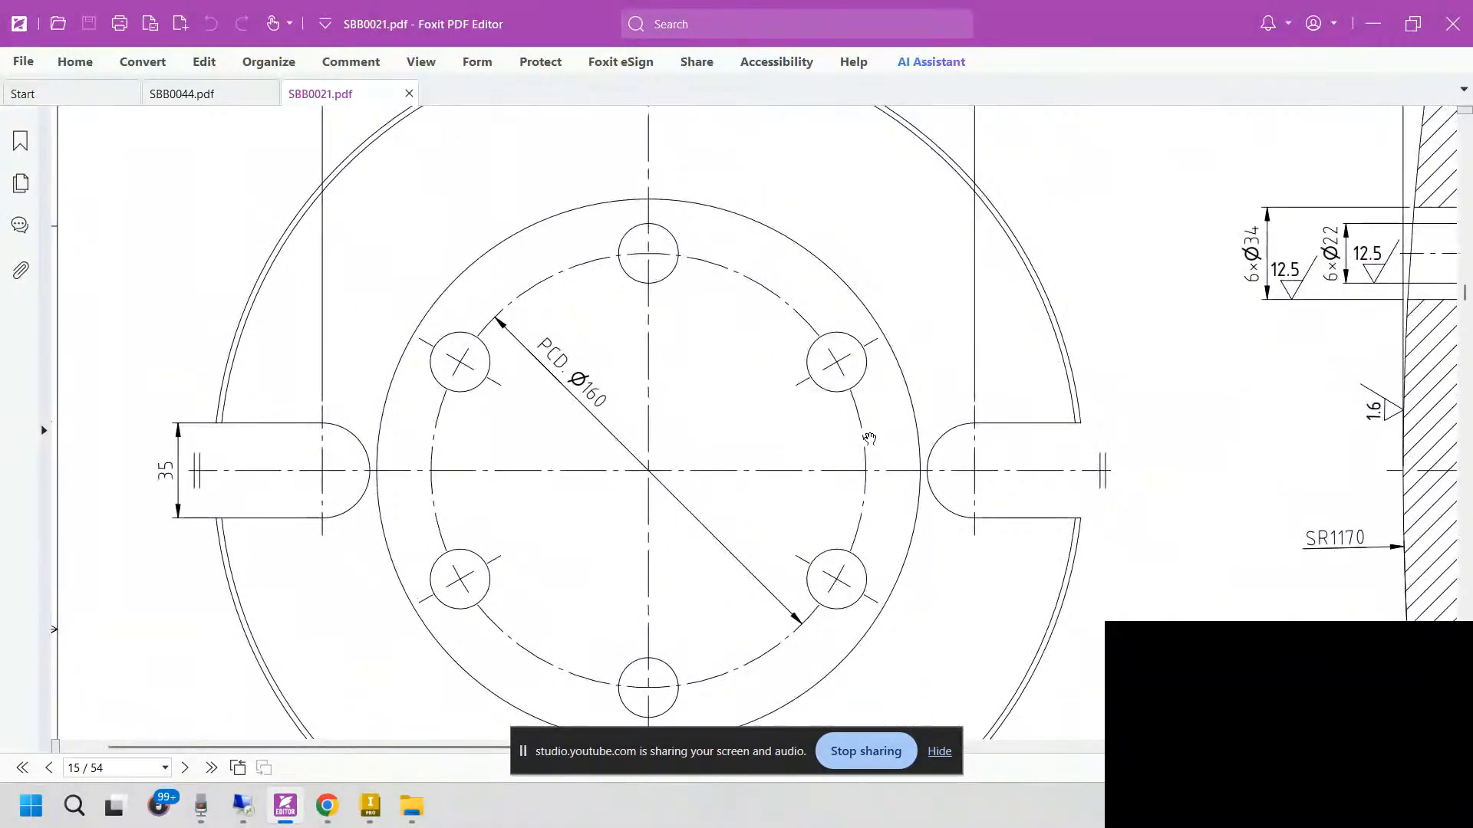
{"action": "scroll", "coordinate": [889, 583], "scroll_direction": "down", "scroll_amount": 3, "text": "ctrl"}
{"action": "left_click_drag", "start_coordinate": [876, 520], "coordinate": [812, 321]}
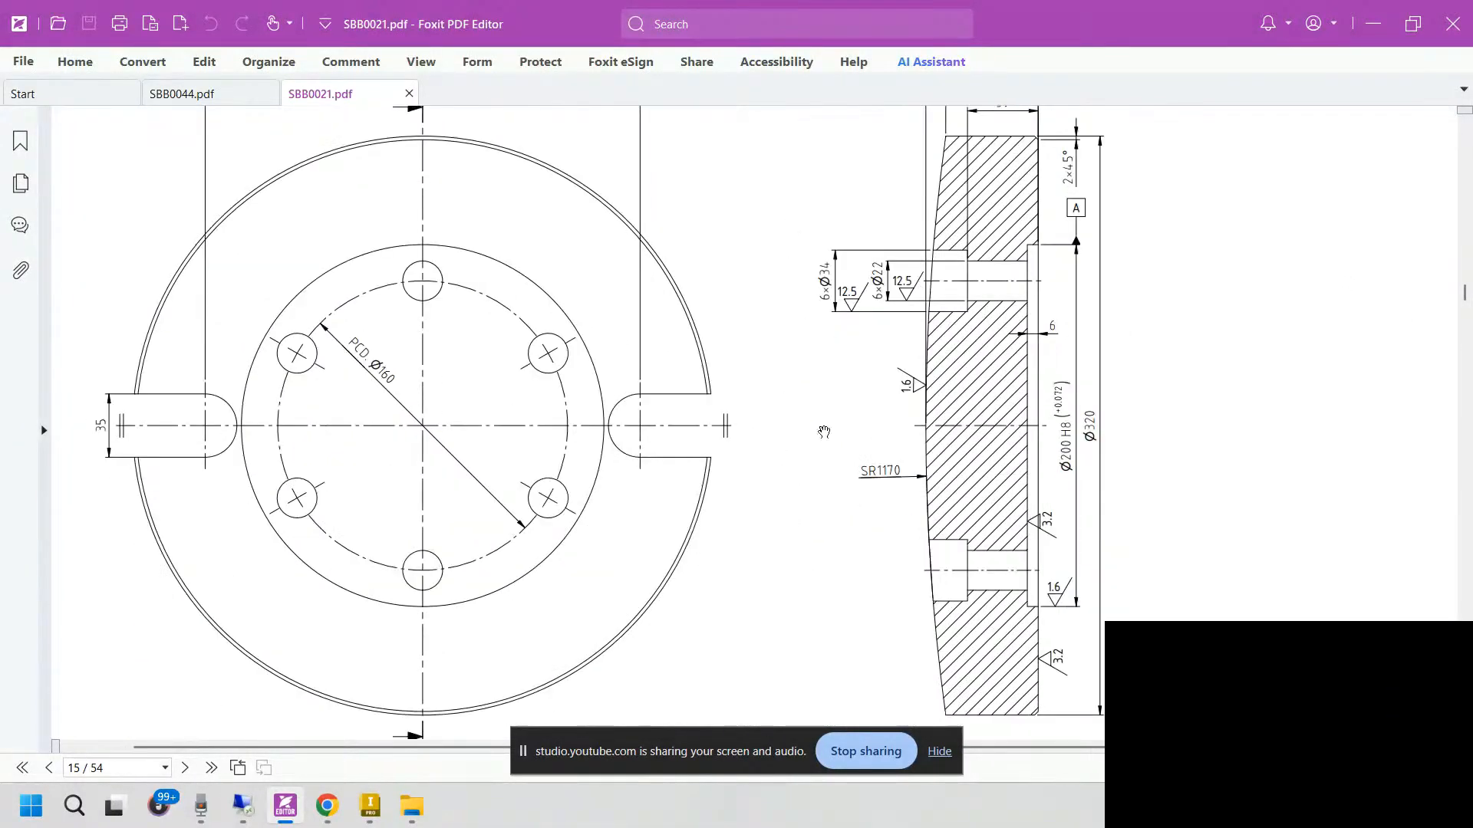
{"action": "left_click_drag", "start_coordinate": [824, 655], "coordinate": [658, 381]}
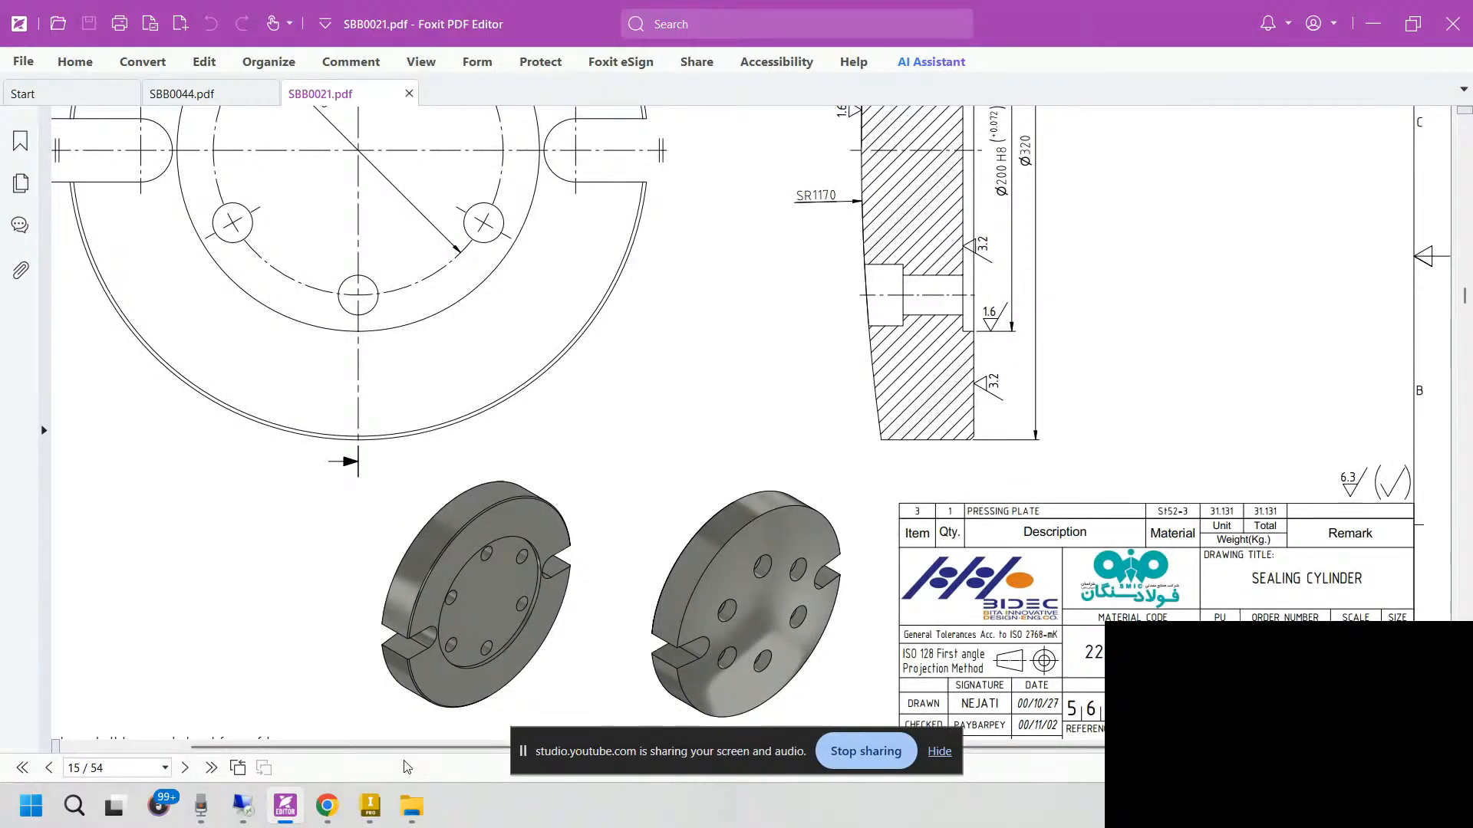
Step: Switch back to Inventor and finish editing the pressing plate in place, returning to the Sealing Cylinder assembly
{"action": "left_click", "coordinate": [283, 808]}
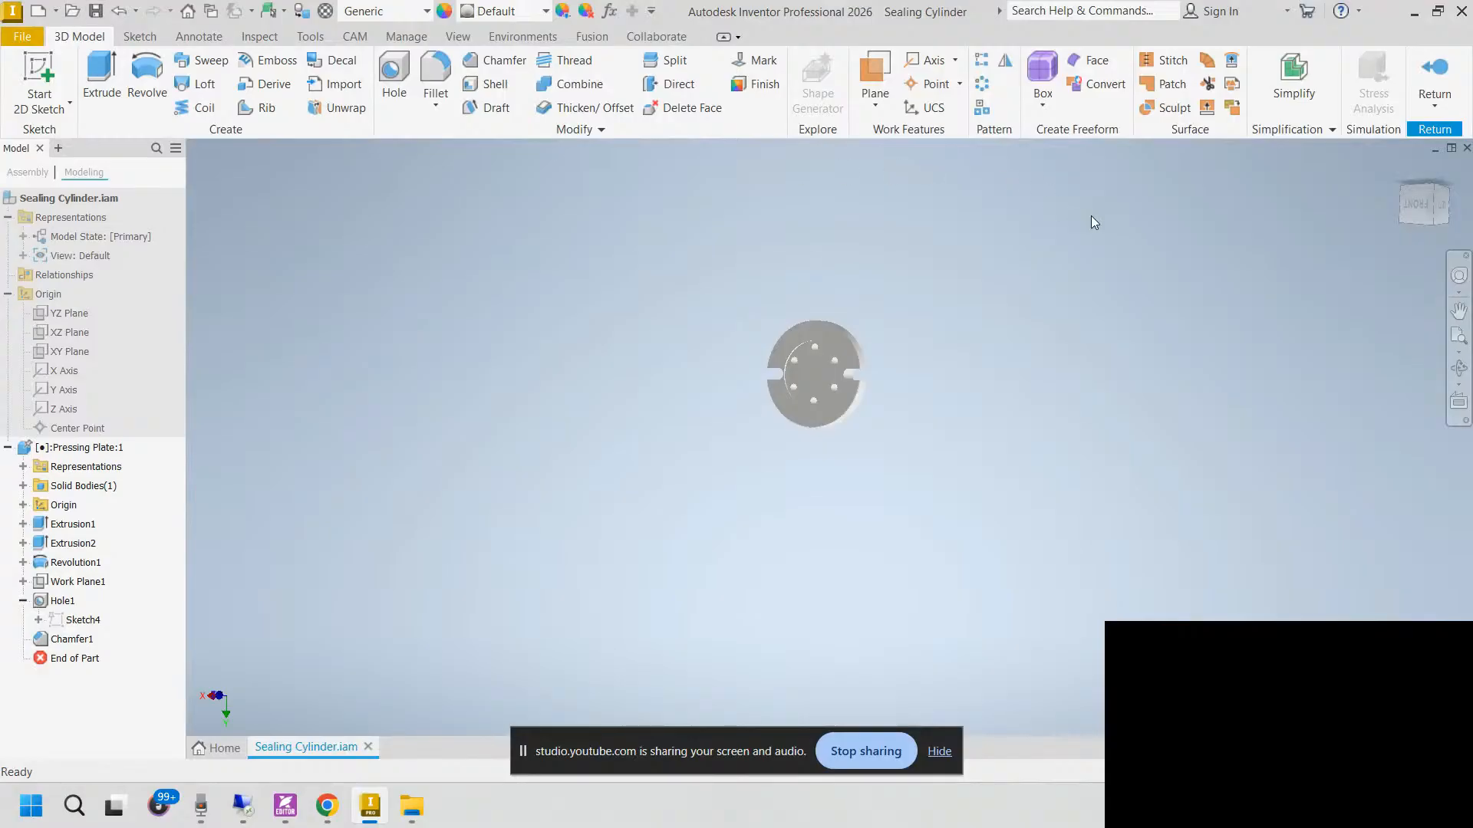
{"action": "scroll", "coordinate": [894, 357], "scroll_direction": "up", "scroll_amount": 2}
{"action": "scroll", "coordinate": [894, 357], "scroll_direction": "down", "scroll_amount": 7}
{"action": "middle_click_drag", "start_coordinate": [769, 335], "coordinate": [493, 345], "text": "shift"}
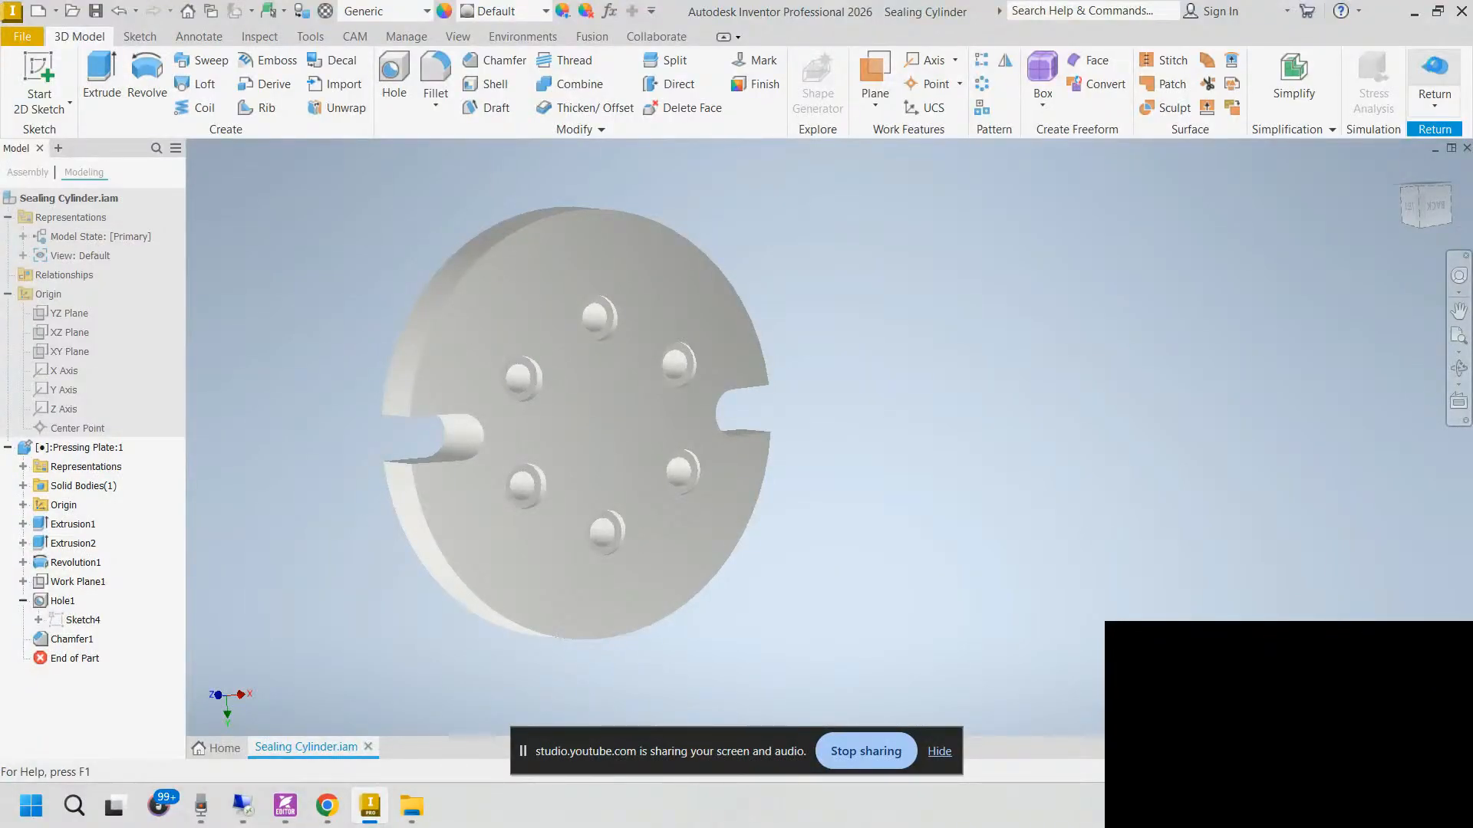
{"action": "left_click", "coordinate": [1434, 77]}
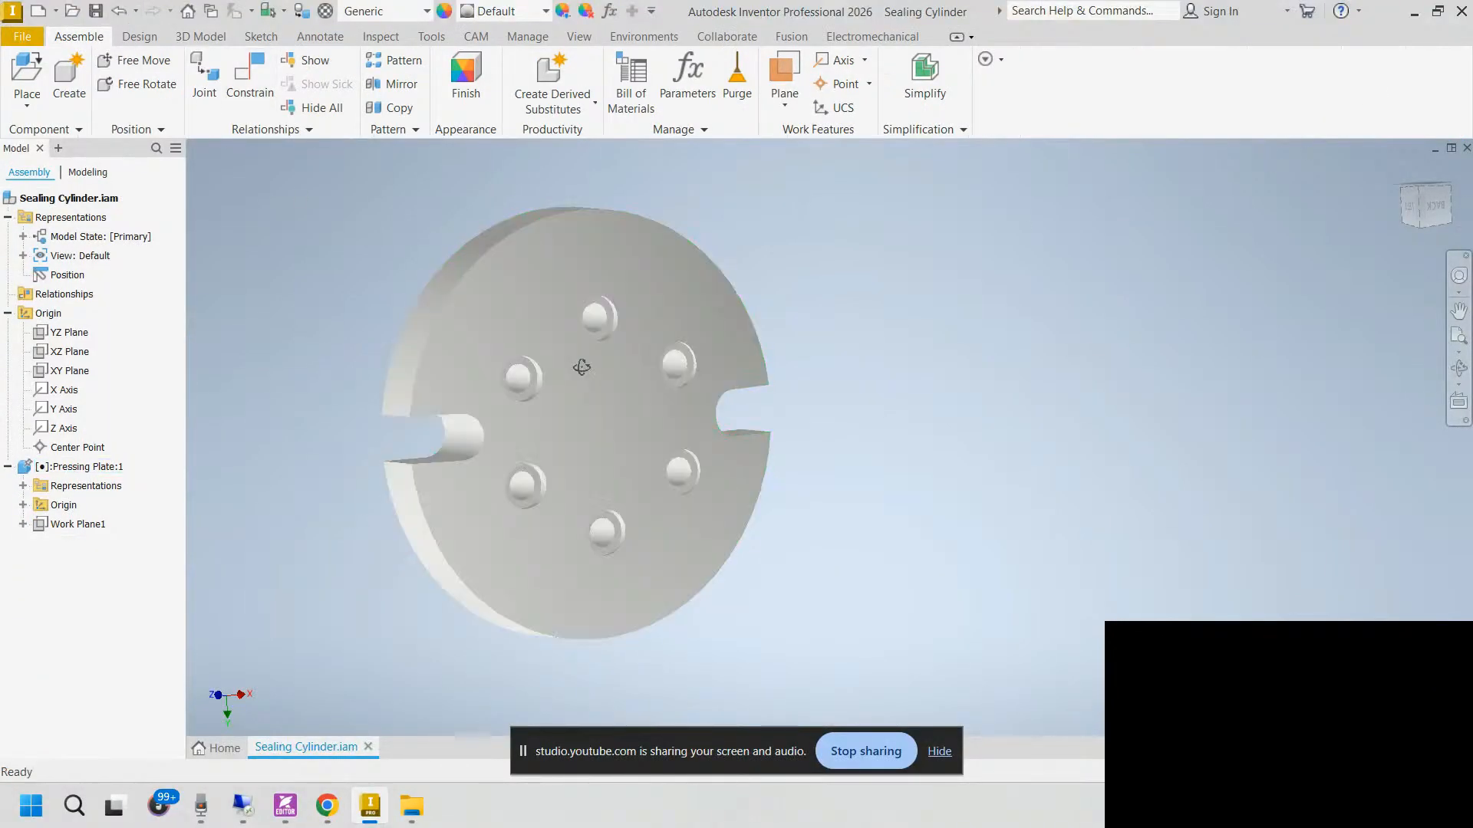
{"action": "middle_click_drag", "start_coordinate": [575, 377], "coordinate": [800, 363], "text": "shift"}
Step: Switch to Foxit PDF Editor, go to the press disc drawing on page 11 of SBB0021.pdf and examine its front and section views
{"action": "left_click", "coordinate": [285, 805]}
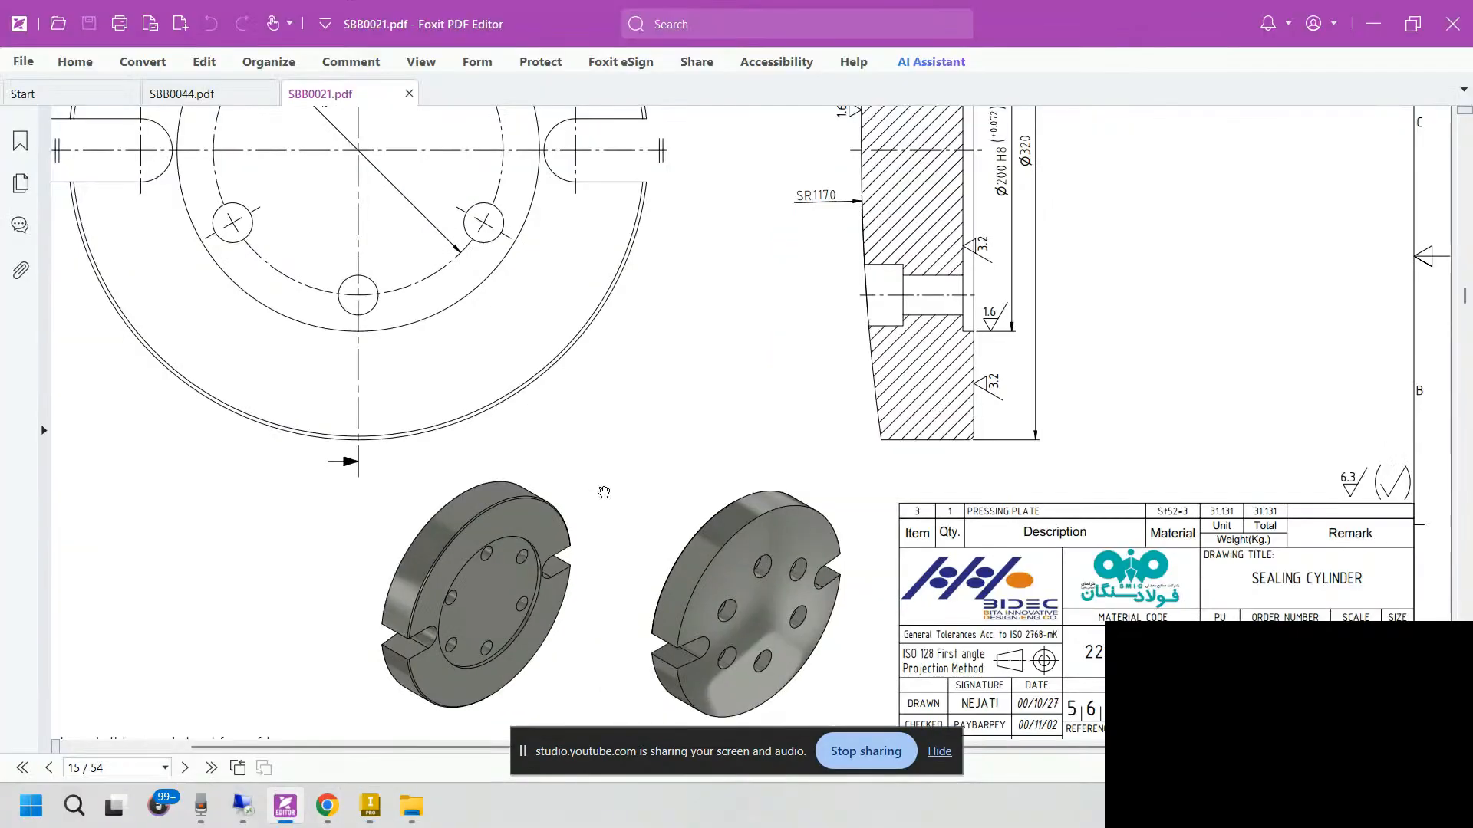
{"action": "scroll", "coordinate": [605, 491], "scroll_direction": "up", "scroll_amount": 5}
{"action": "scroll", "coordinate": [605, 491], "scroll_direction": "up", "scroll_amount": 20}
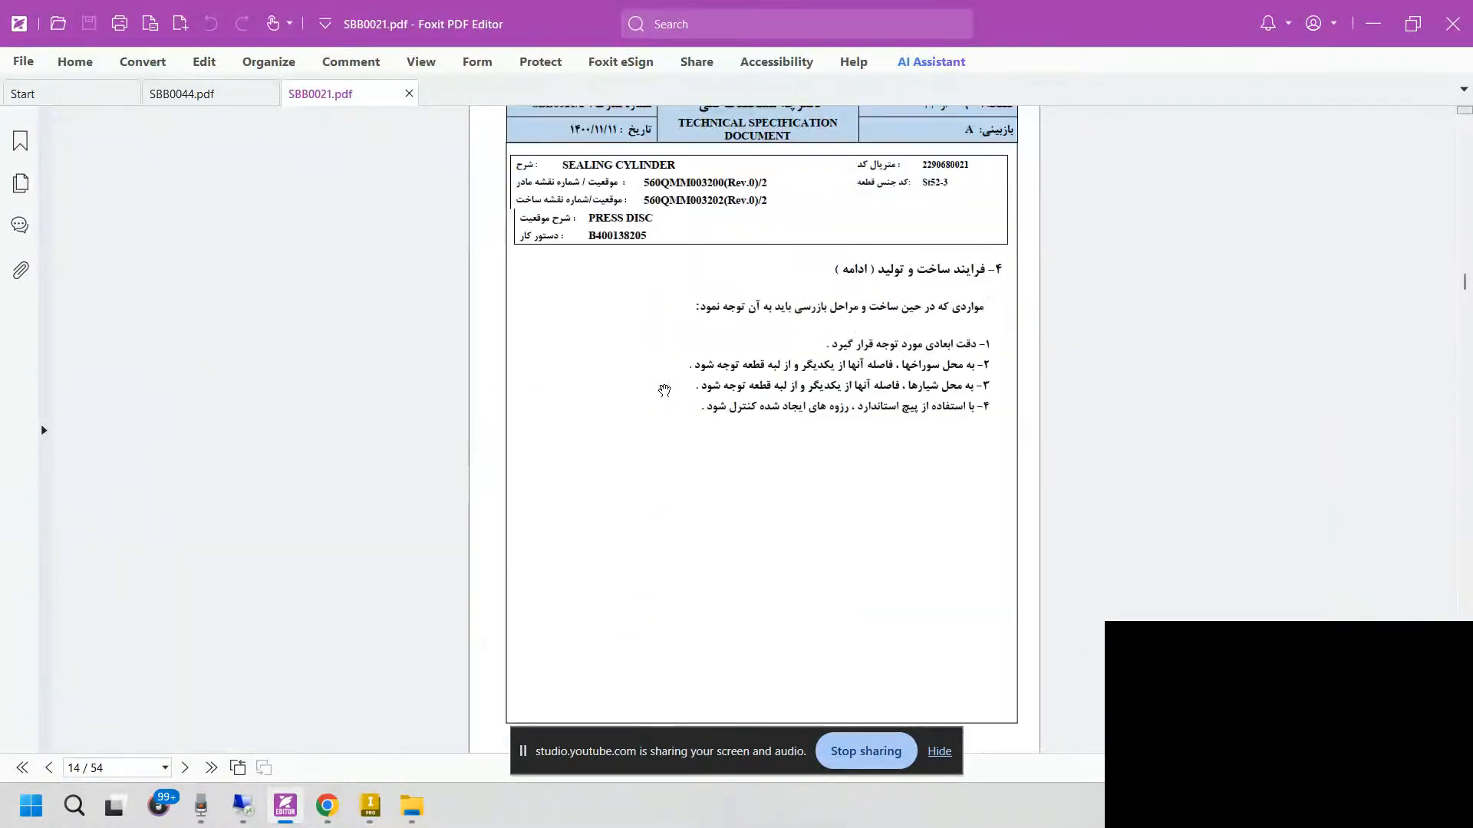
{"action": "scroll", "coordinate": [763, 468], "scroll_direction": "down", "scroll_amount": 3}
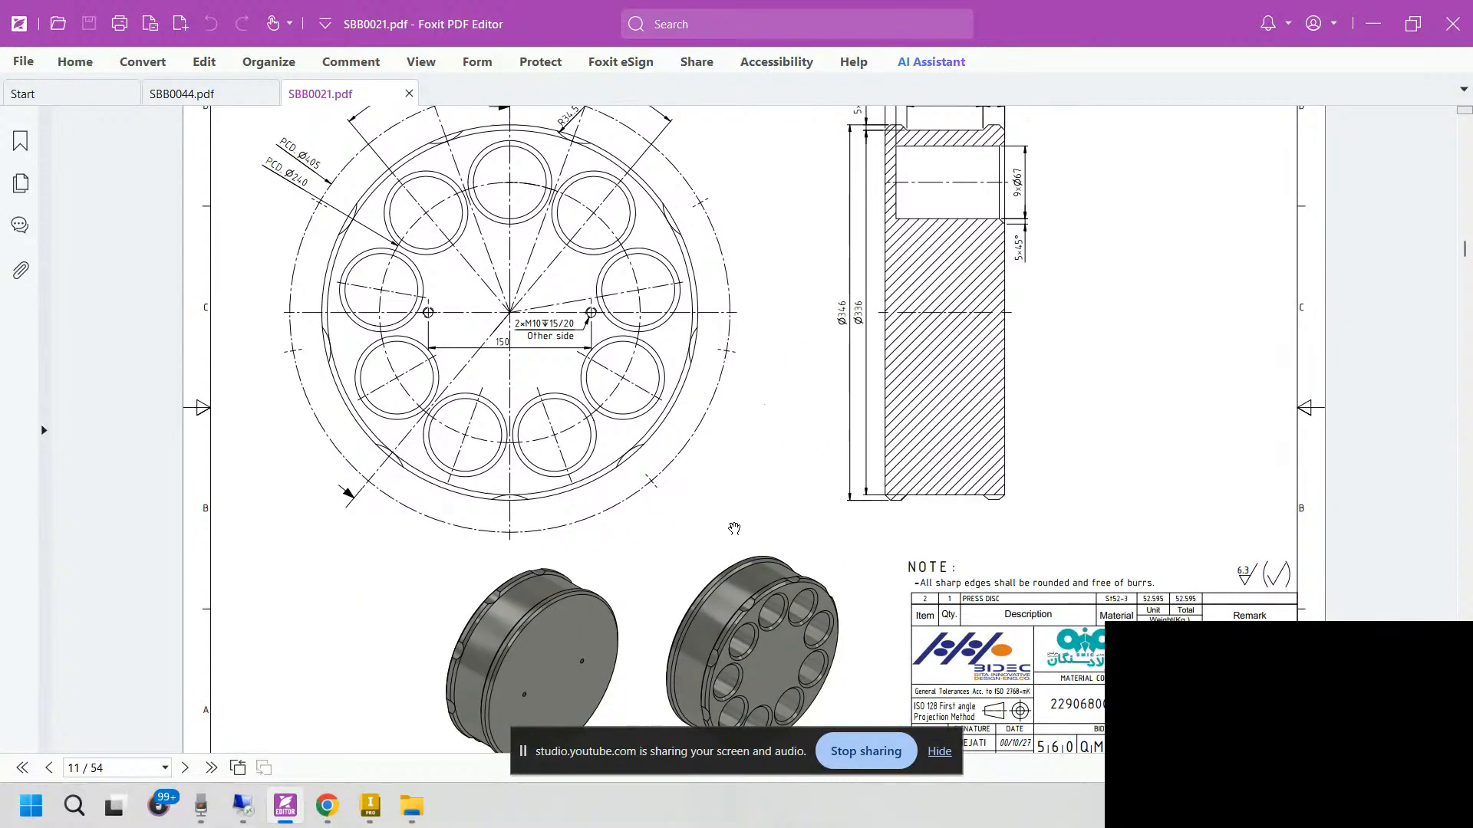
{"action": "scroll", "coordinate": [767, 414], "scroll_direction": "down", "scroll_amount": 3}
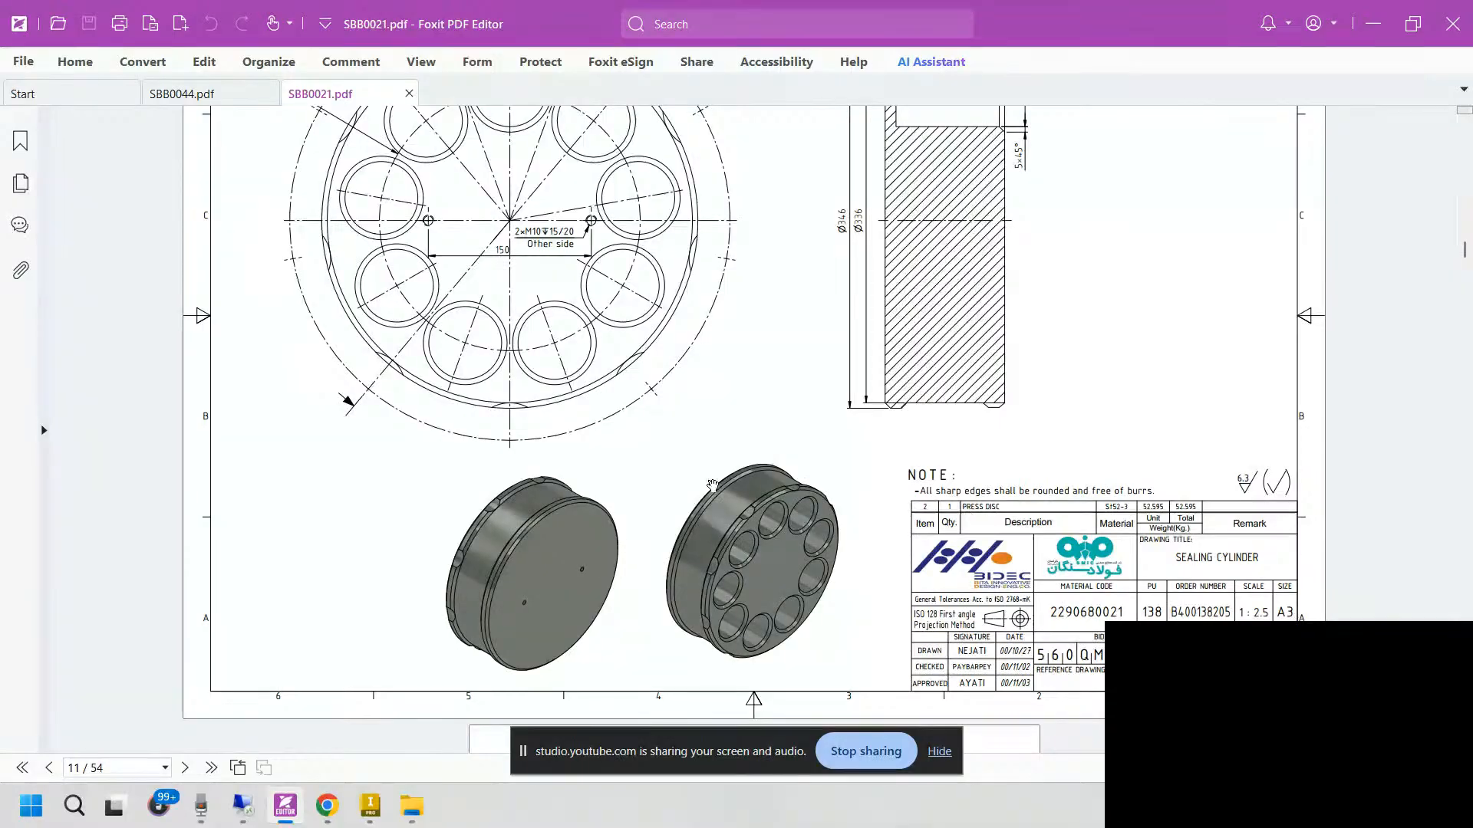
{"action": "scroll", "coordinate": [872, 400], "scroll_direction": "up", "scroll_amount": 1}
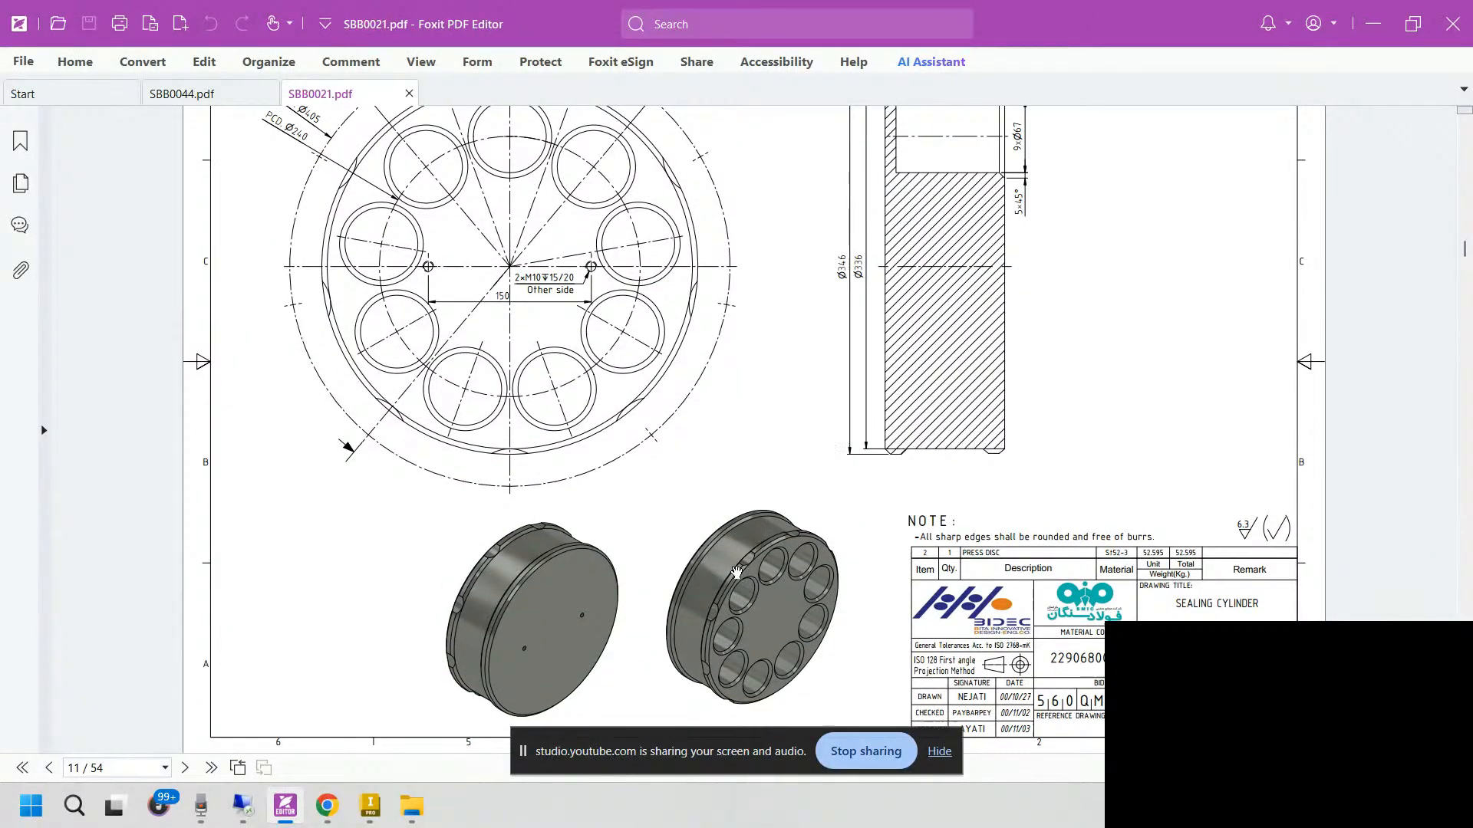
{"action": "scroll", "coordinate": [736, 573], "scroll_direction": "down", "scroll_amount": 1, "text": "ctrl"}
{"action": "scroll", "coordinate": [877, 419], "scroll_direction": "up", "scroll_amount": 1, "text": "ctrl"}
{"action": "scroll", "coordinate": [878, 419], "scroll_direction": "up", "scroll_amount": 1, "text": "ctrl"}
{"action": "scroll", "coordinate": [1046, 290], "scroll_direction": "up", "scroll_amount": 5}
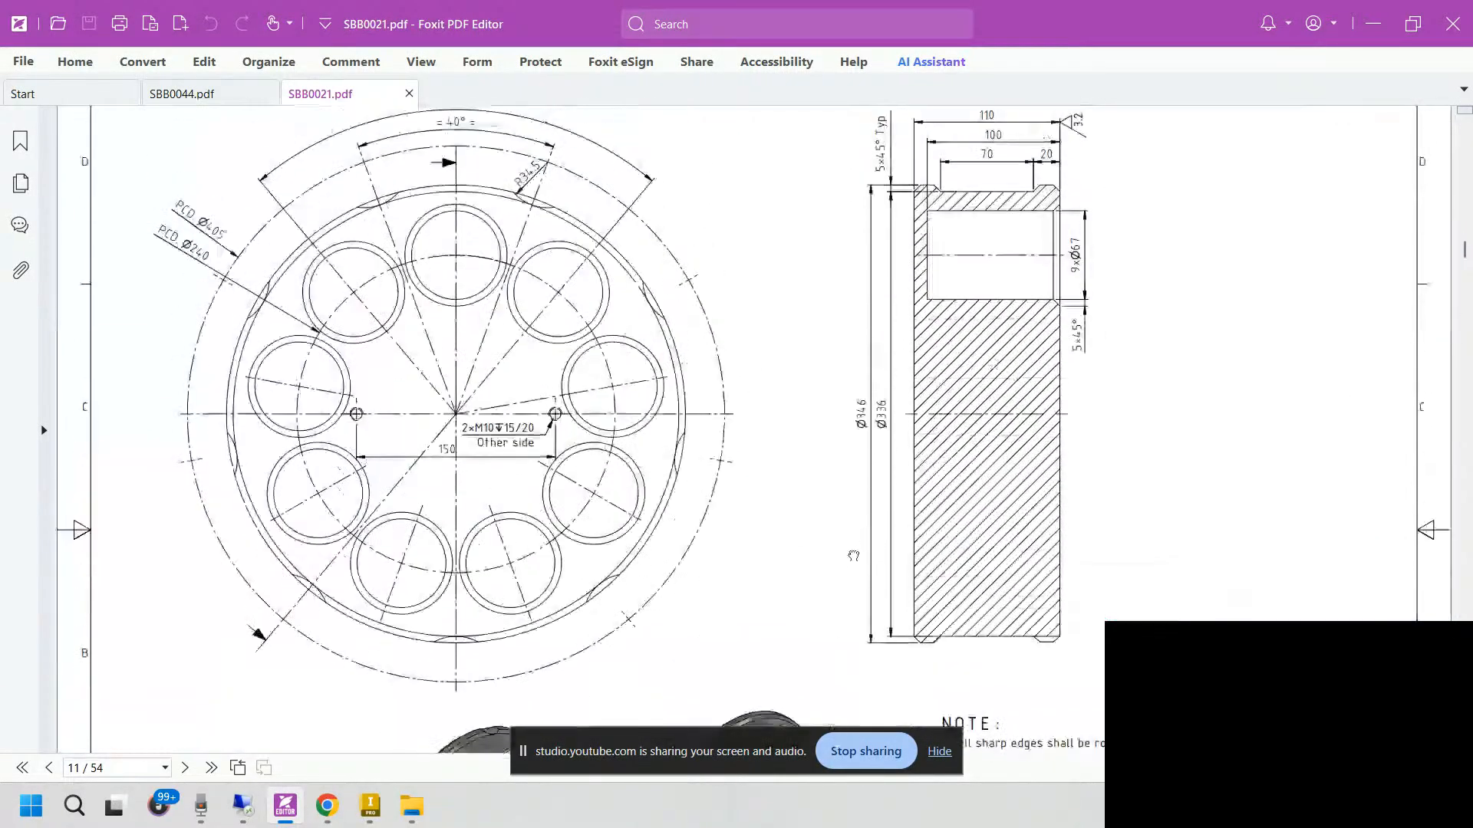
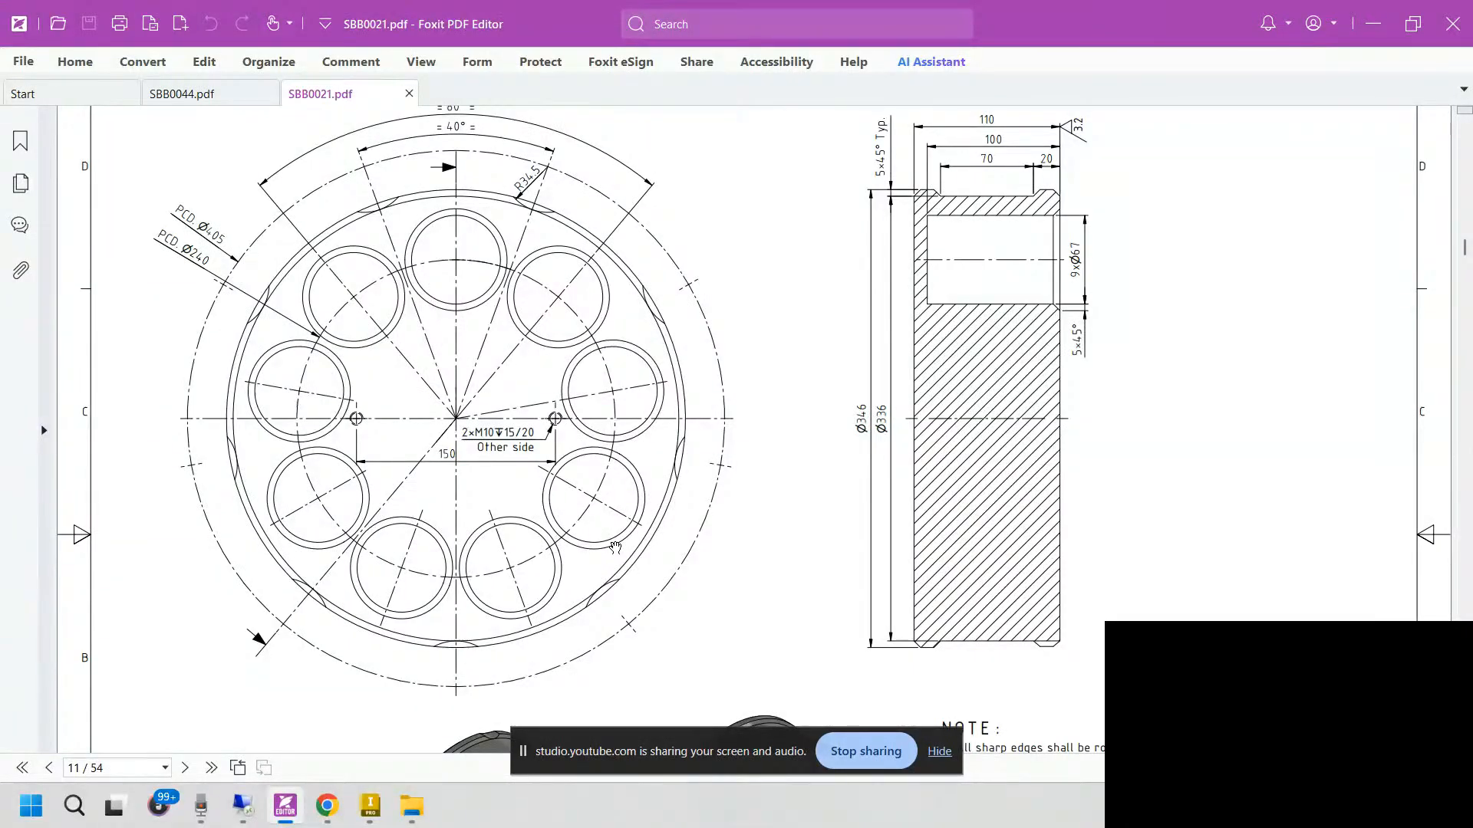
{"action": "left_click", "coordinate": [328, 805]}
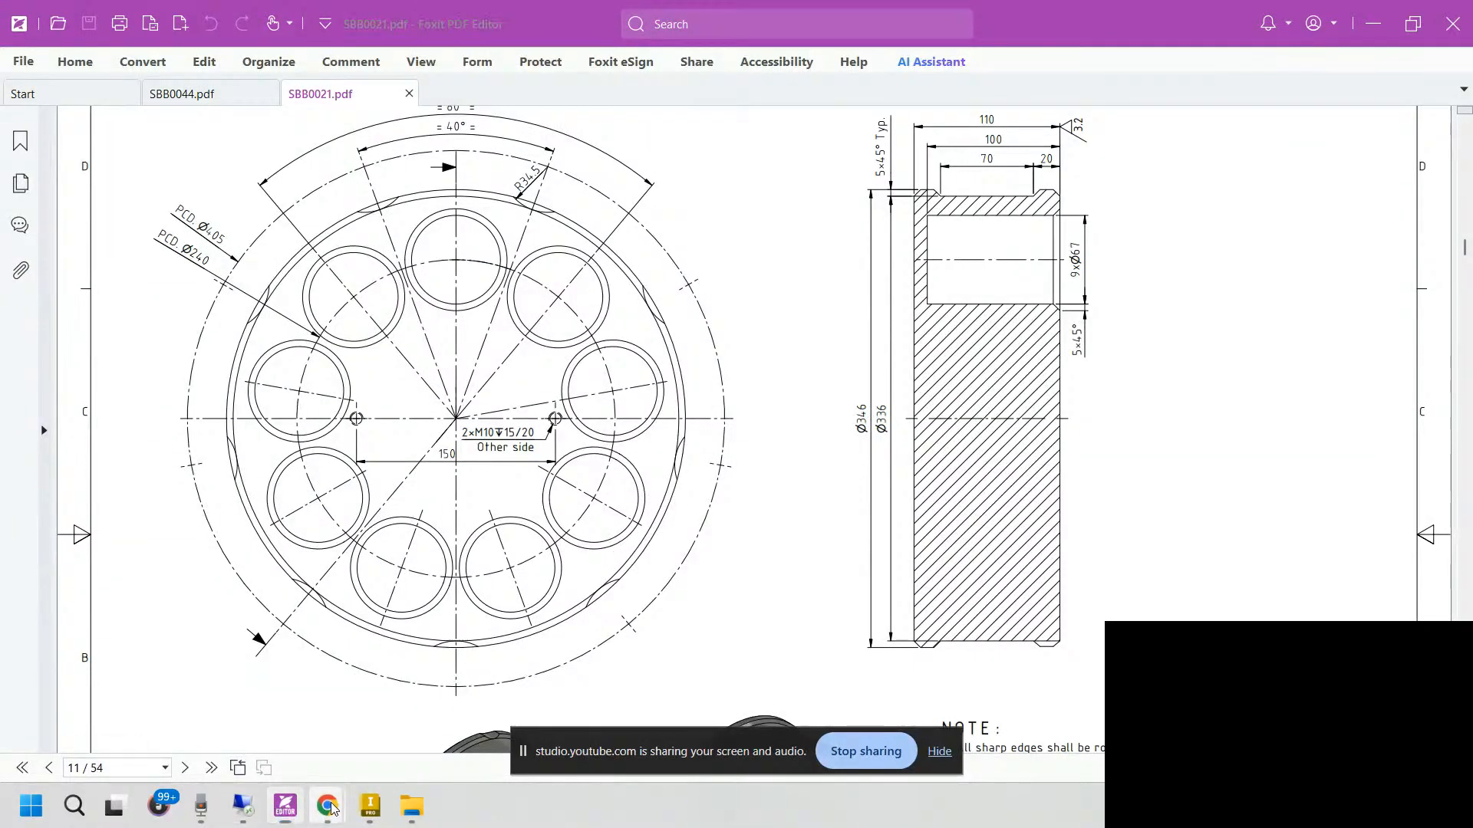
{"action": "mouse_move", "coordinate": [274, 735]}
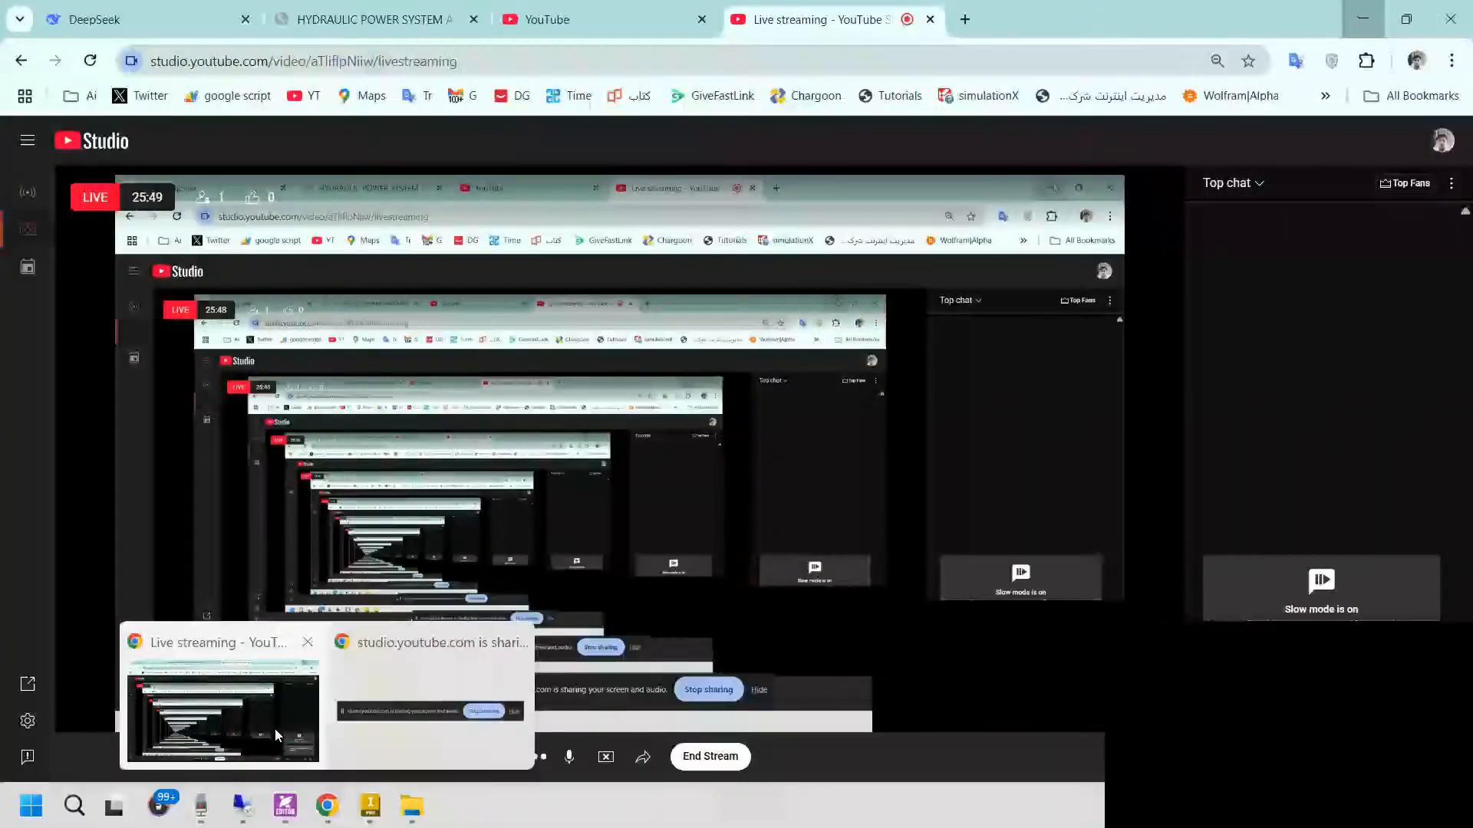
{"action": "left_click", "coordinate": [274, 730]}
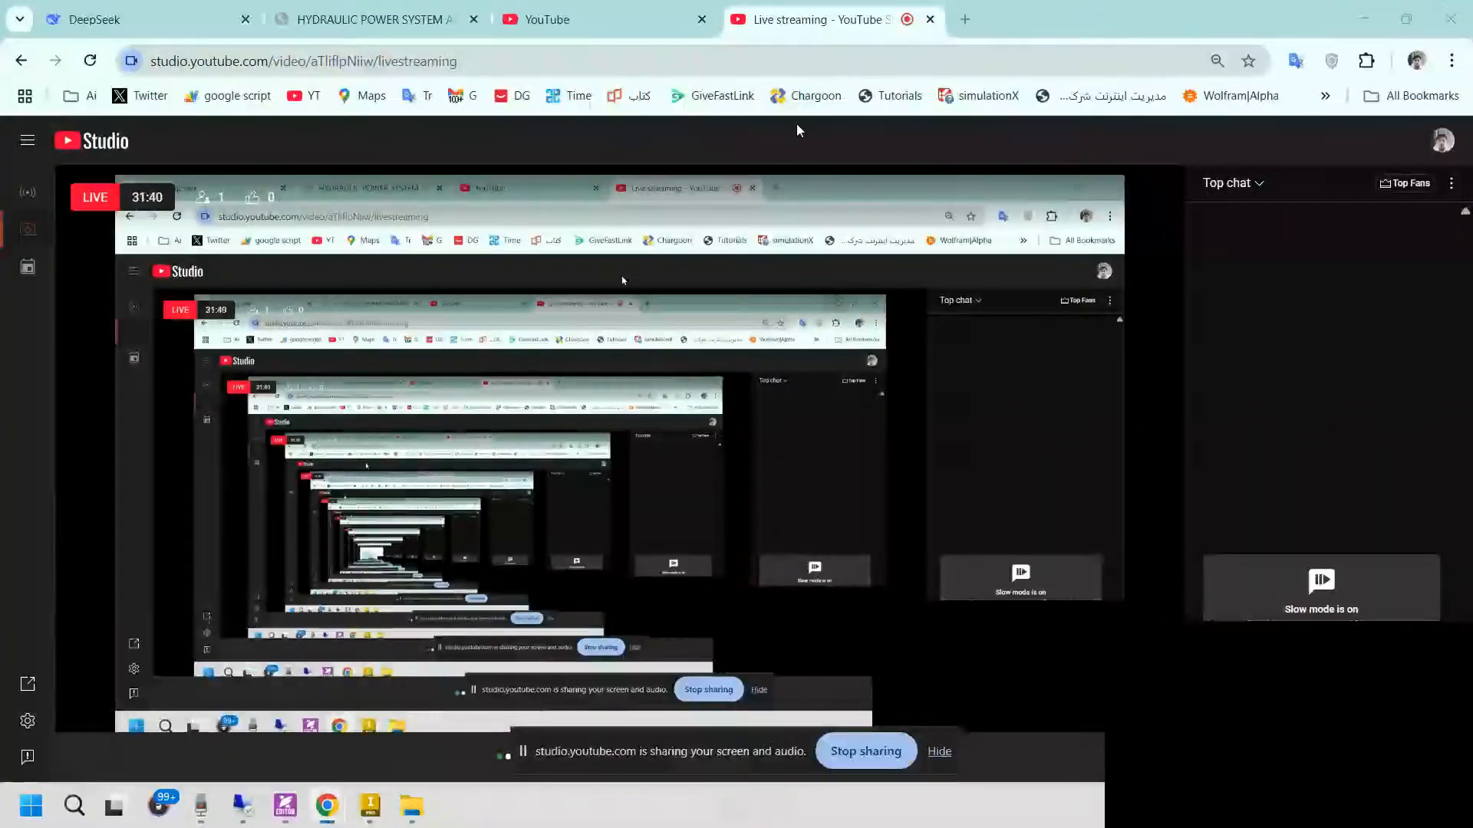
{"action": "left_click", "coordinate": [1355, 12]}
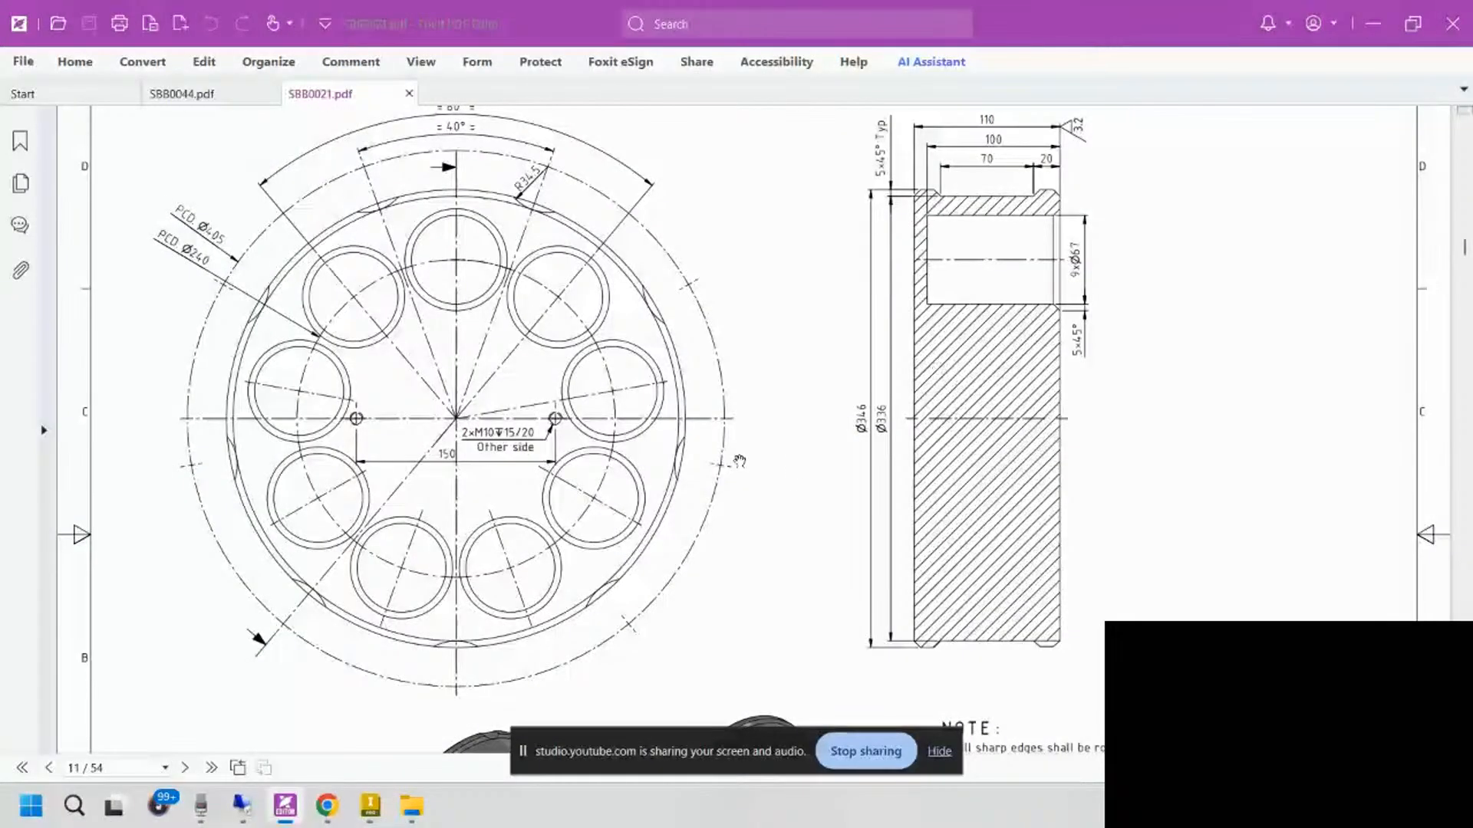
Step: Switch to Inventor and create an in-place component named Press Disk from the Metric Standard (mm).ipt template, placing it in the assembly
{"action": "scroll", "coordinate": [503, 493], "scroll_direction": "down", "scroll_amount": 5}
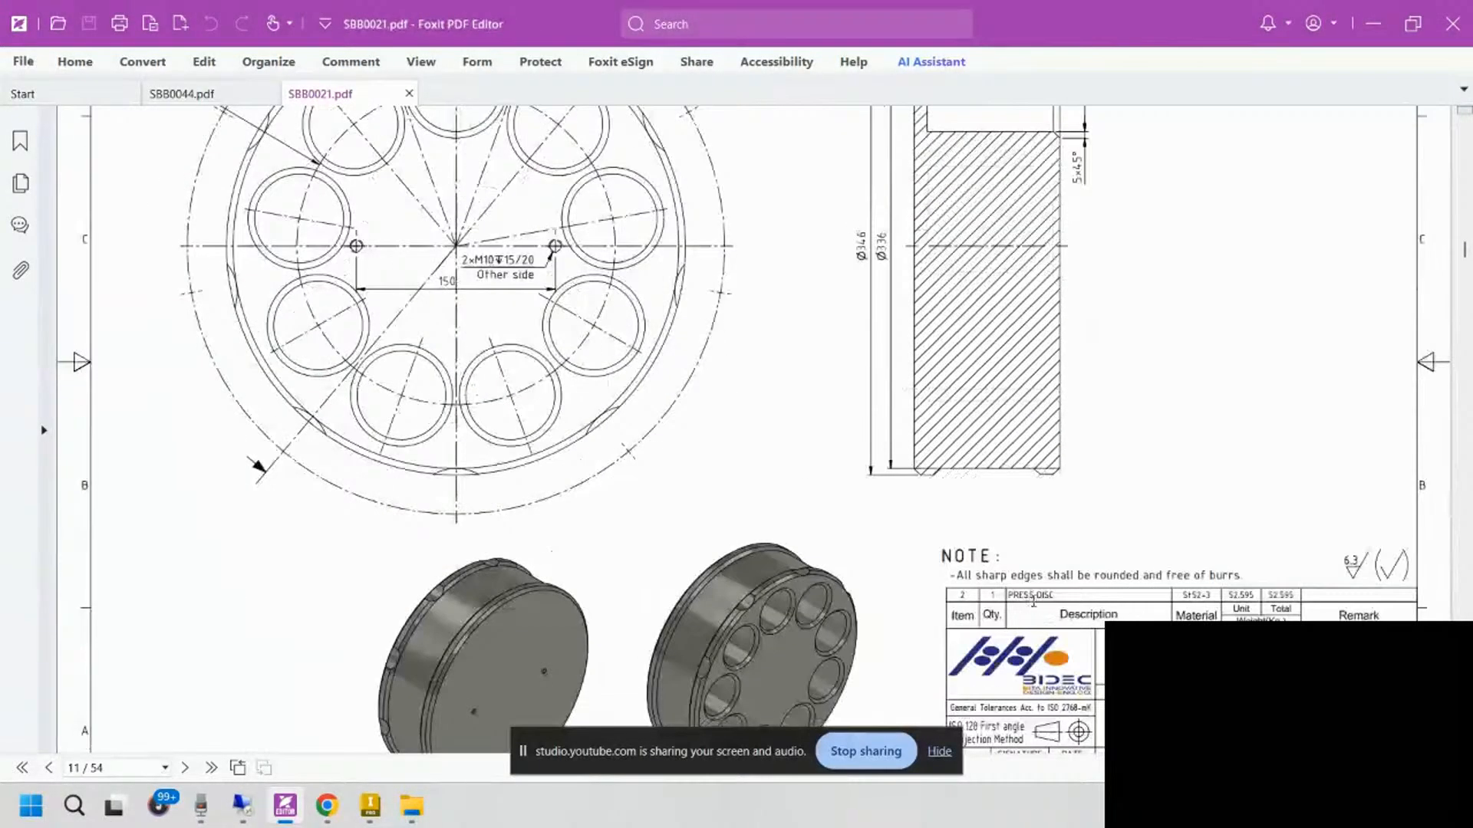
{"action": "left_click", "coordinate": [286, 806]}
{"action": "left_click", "coordinate": [69, 77]}
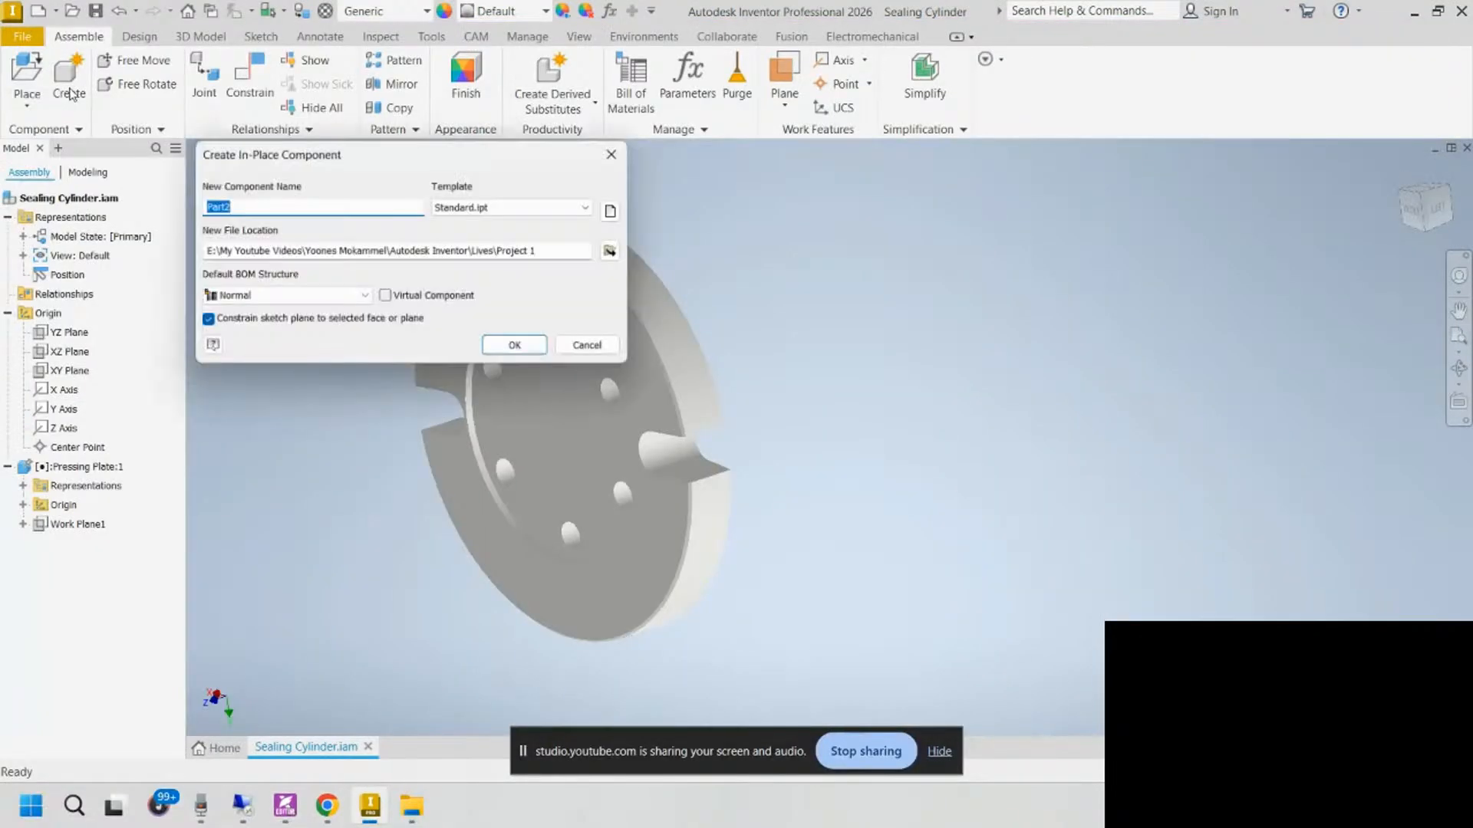
{"action": "type", "text": "Pres"}
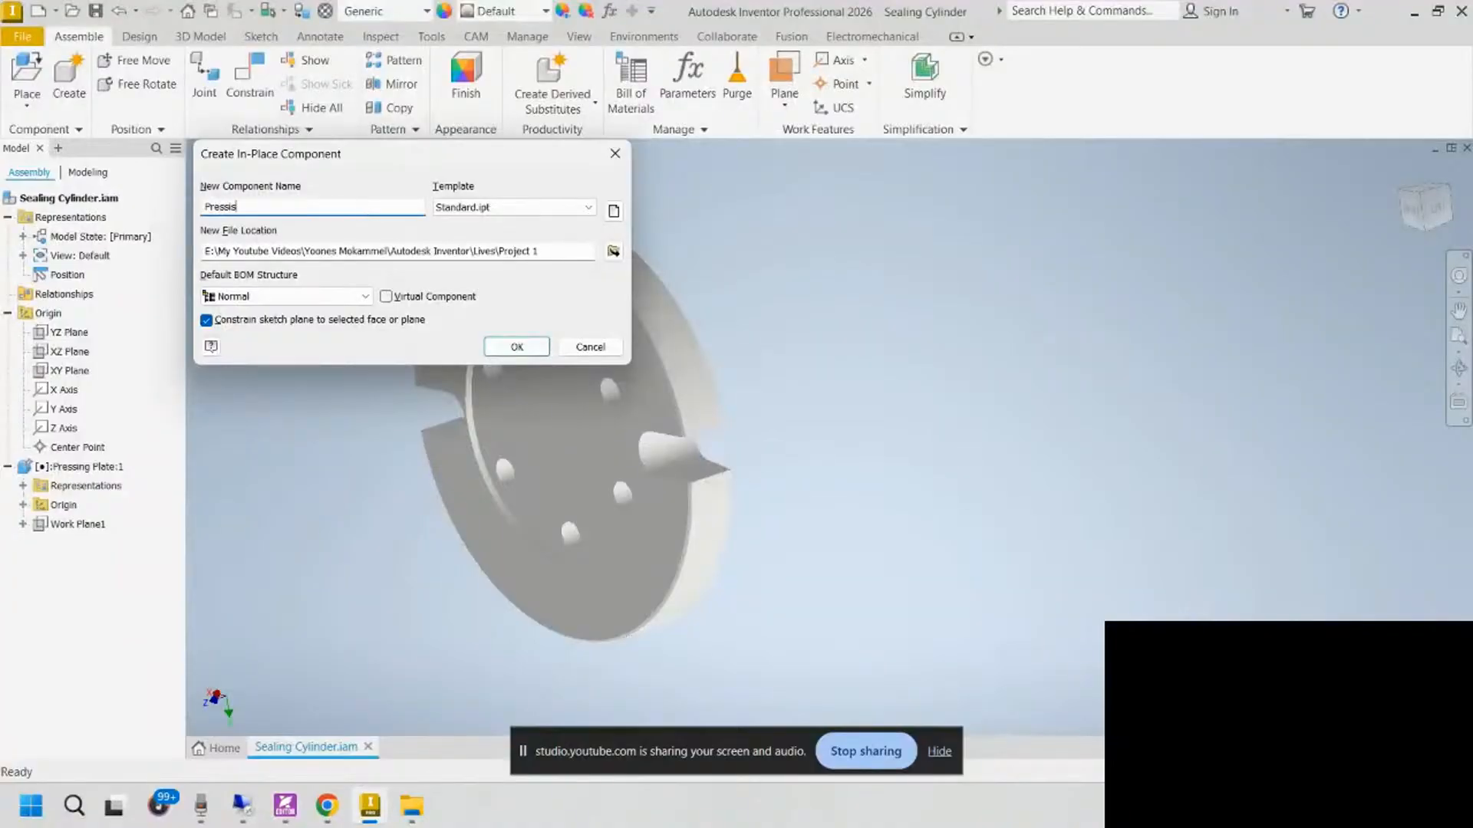
{"action": "type", "text": "s Disk"}
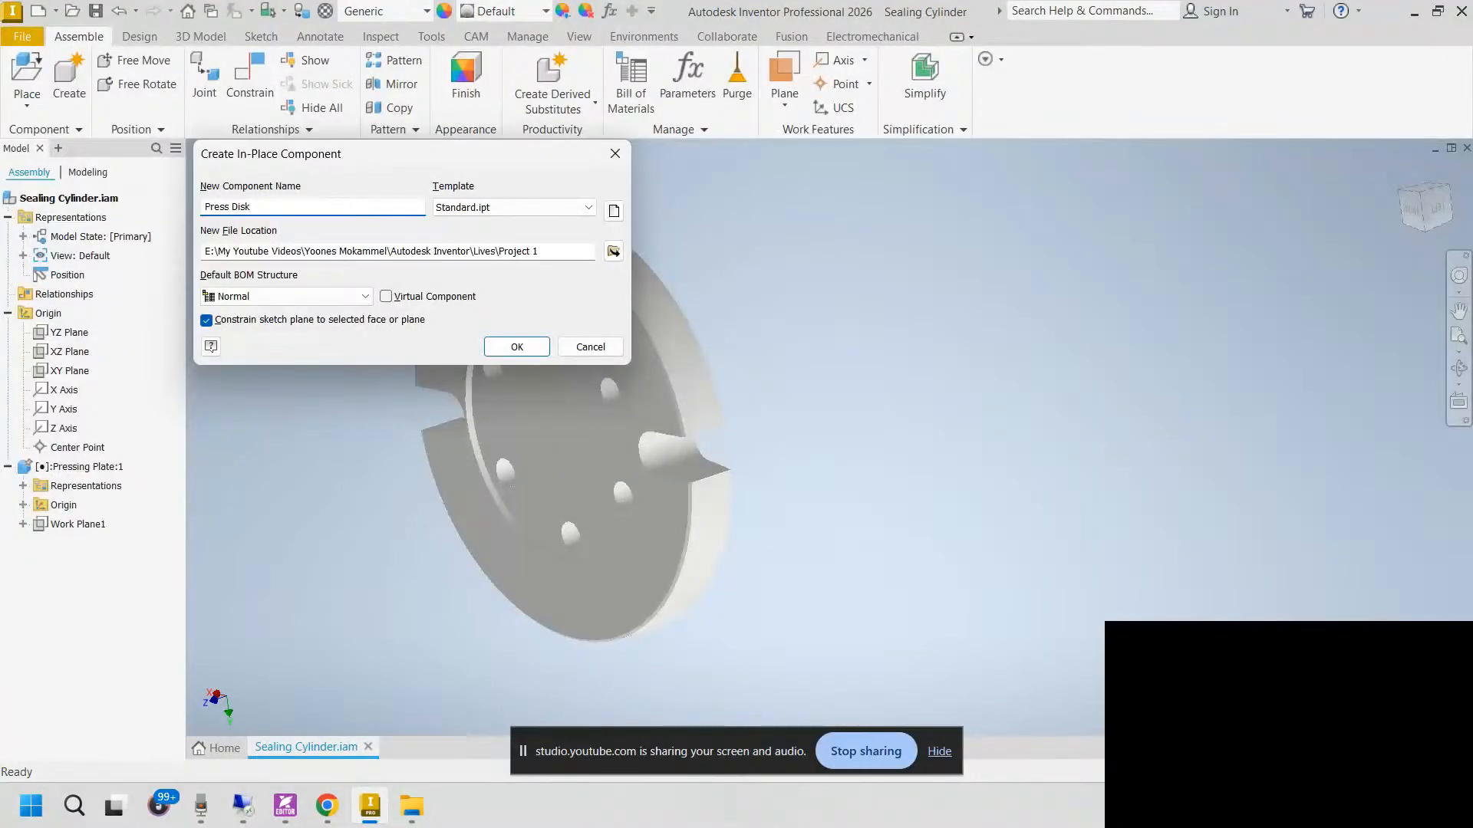
{"action": "left_click", "coordinate": [619, 216]}
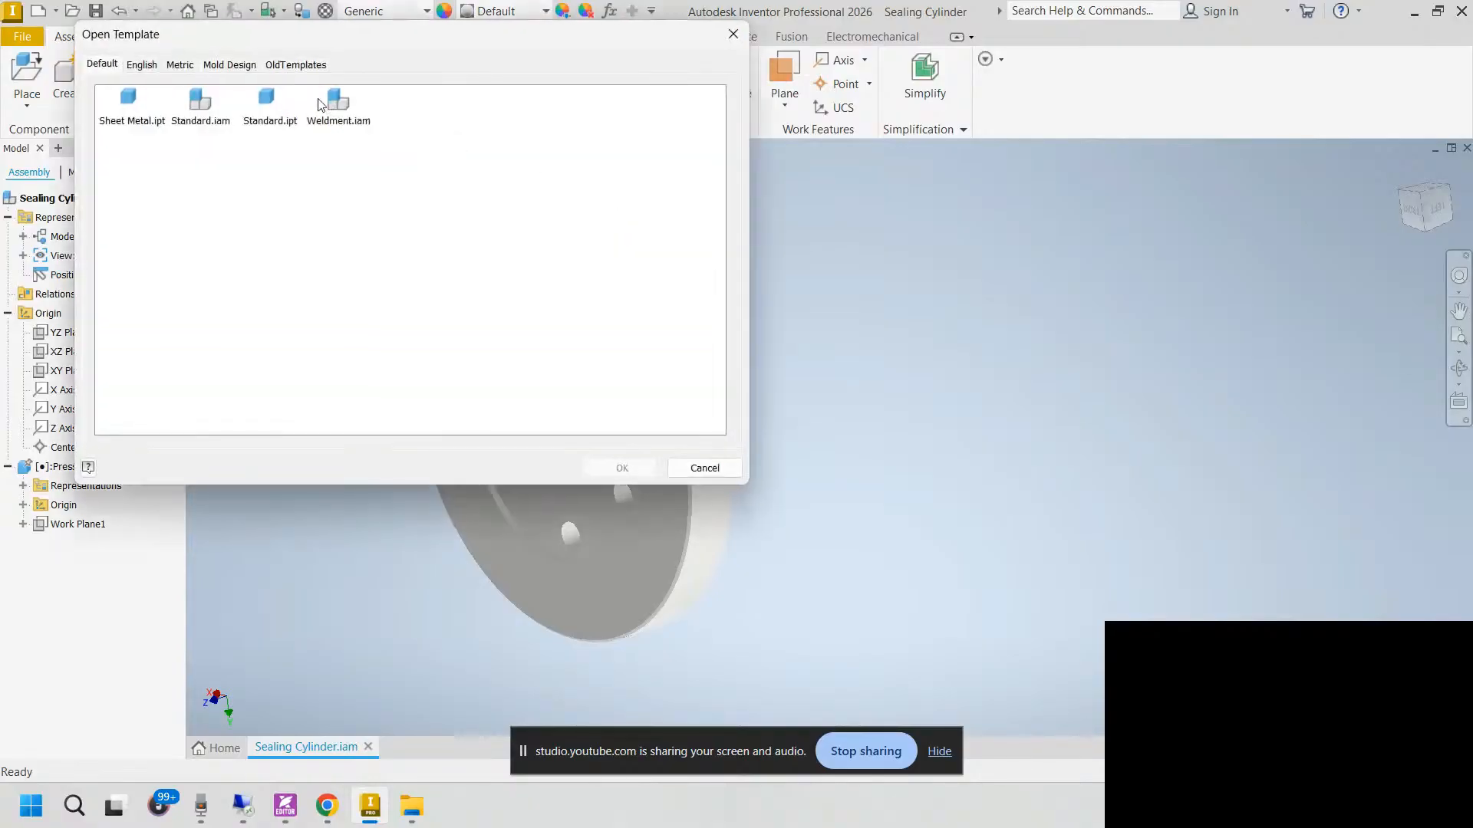
{"action": "left_click", "coordinate": [179, 64]}
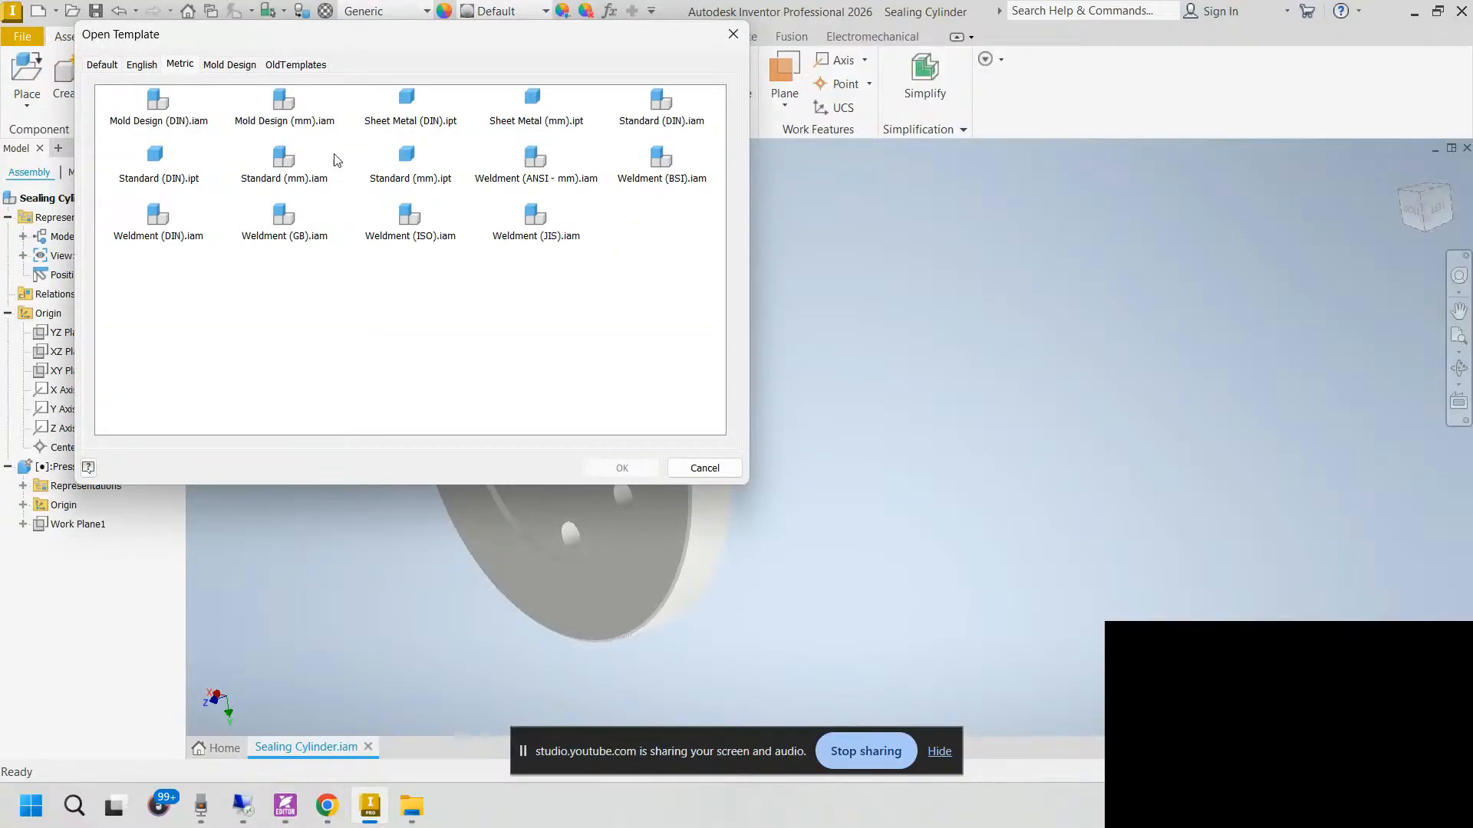
{"action": "double_click", "coordinate": [424, 181]}
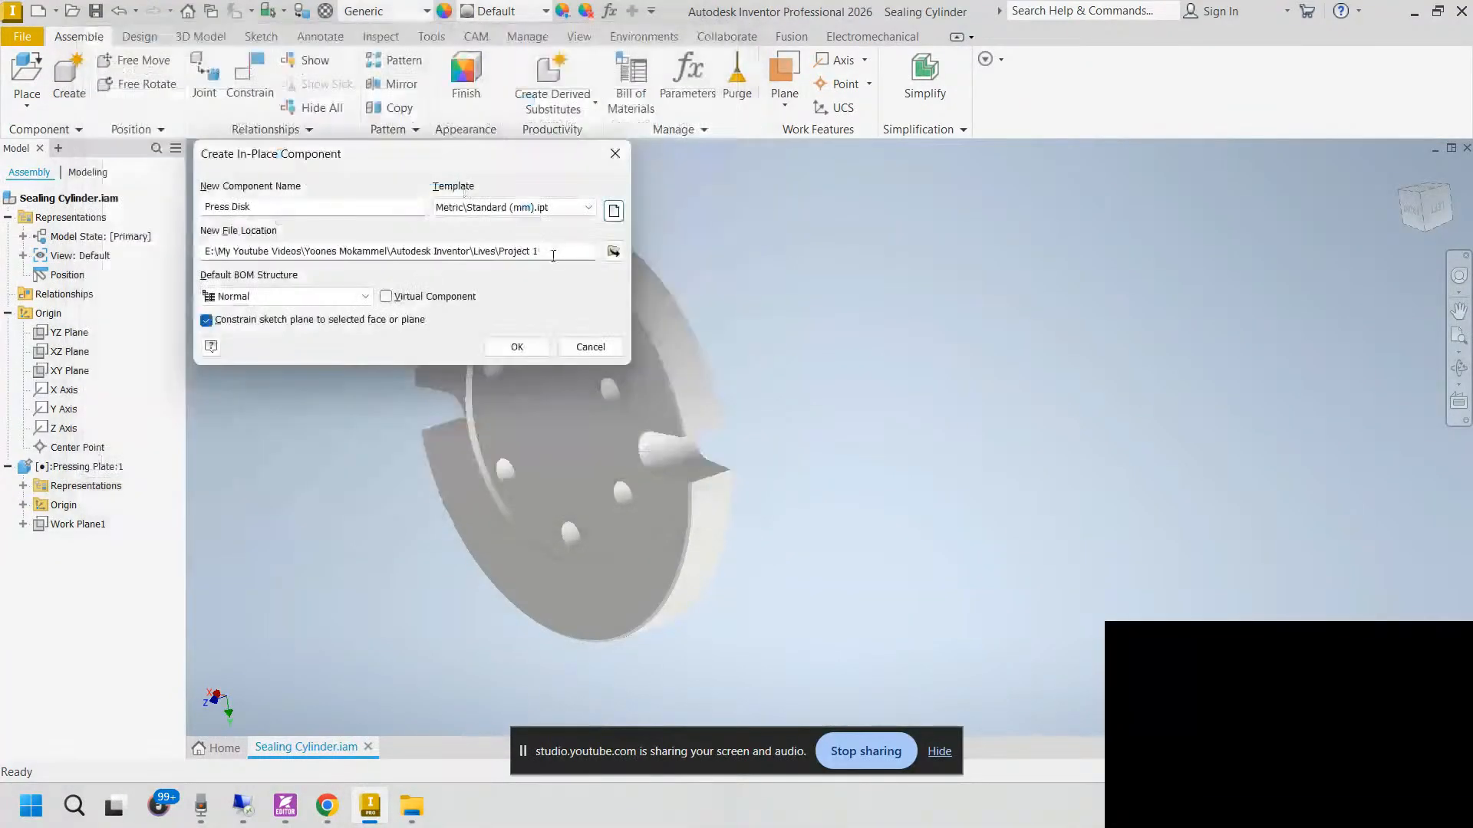
{"action": "left_click", "coordinate": [517, 347]}
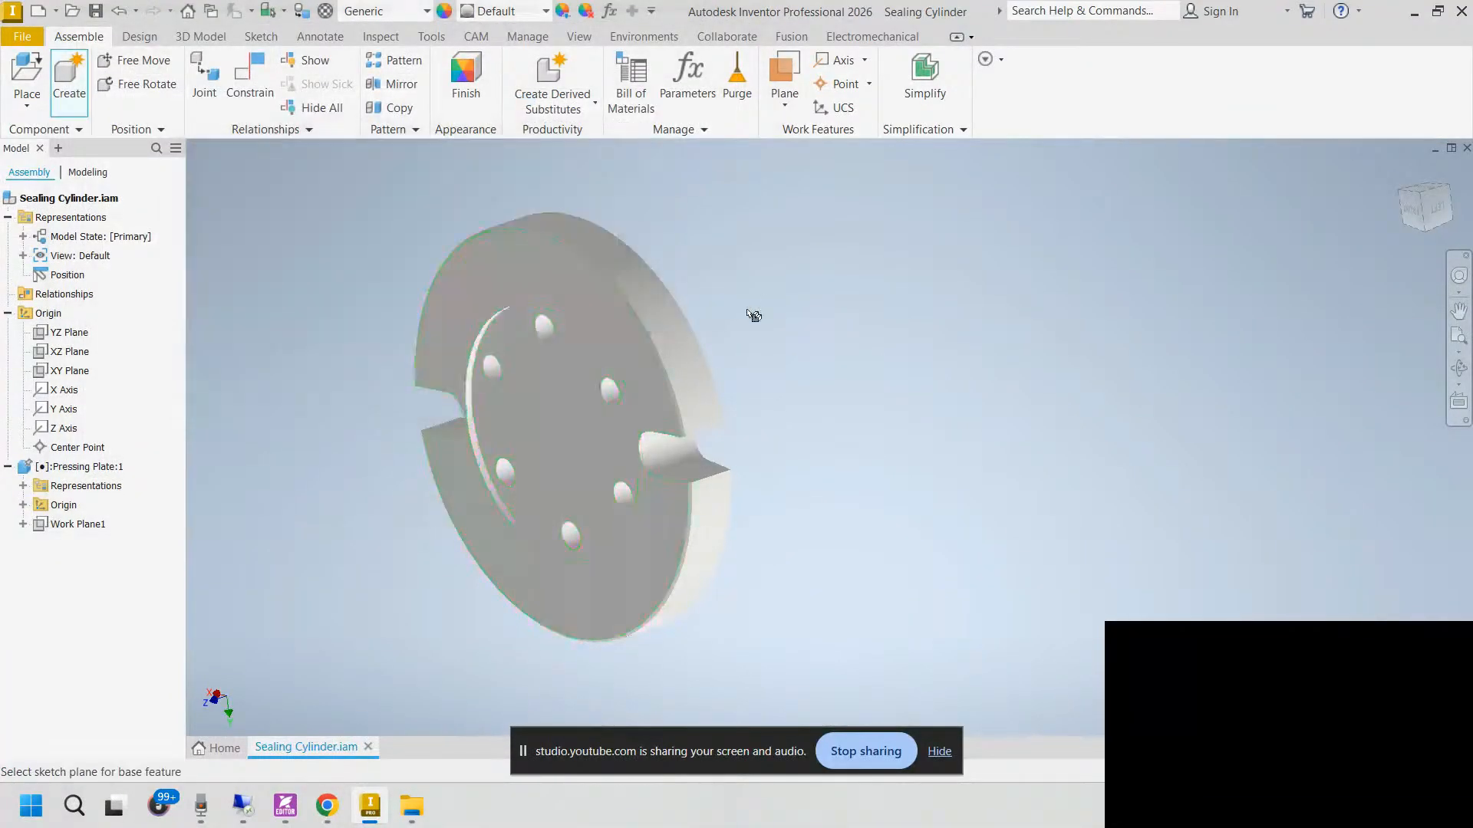
{"action": "left_click", "coordinate": [399, 381]}
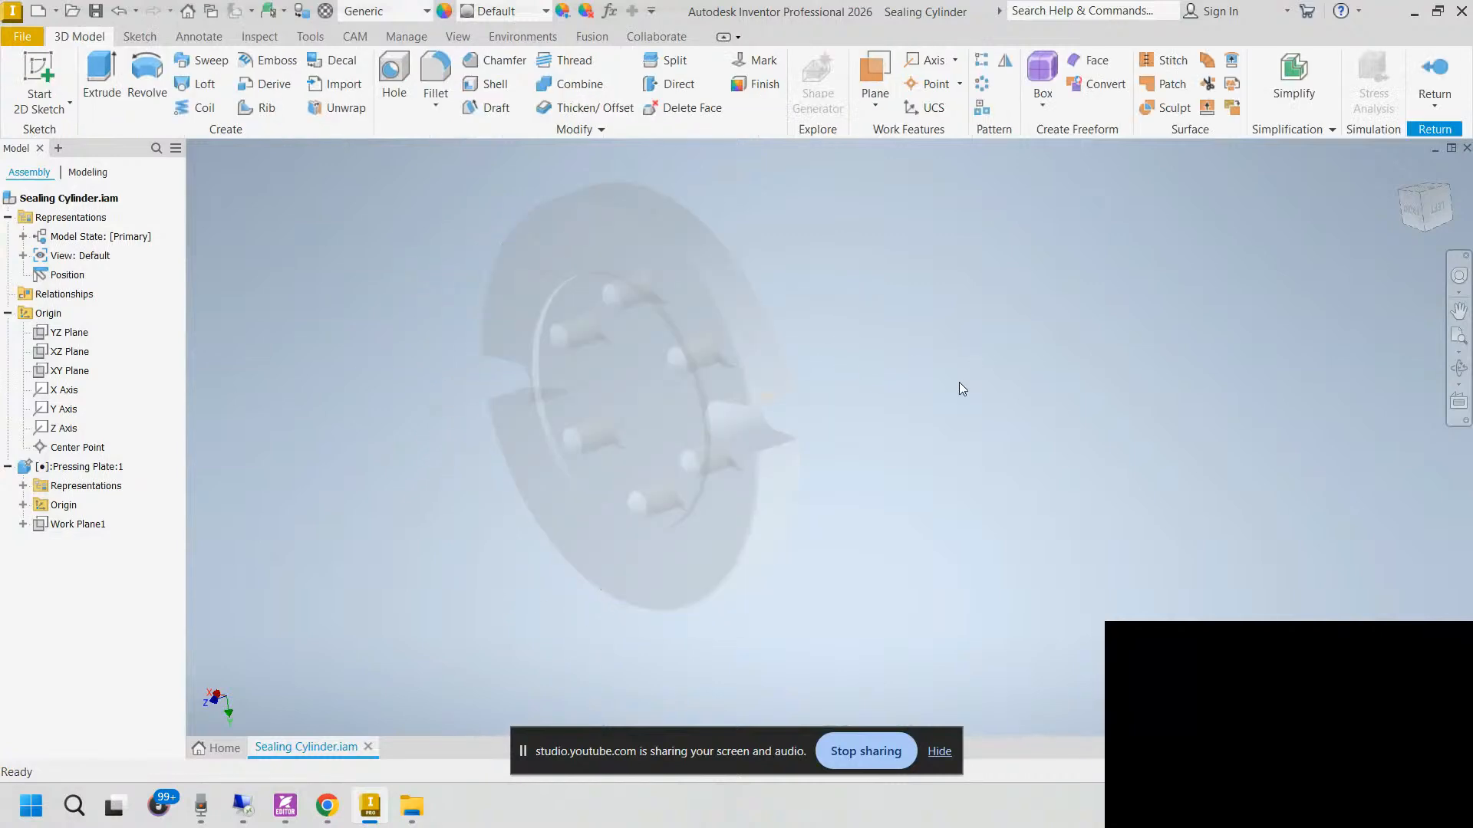
Step: Start a sketch on the Press Disk's horizontal XZ plane and draw a two-point rectangle 110 mm wide and 346/2 mm tall, its base on the horizontal axis
{"action": "left_click", "coordinate": [49, 70]}
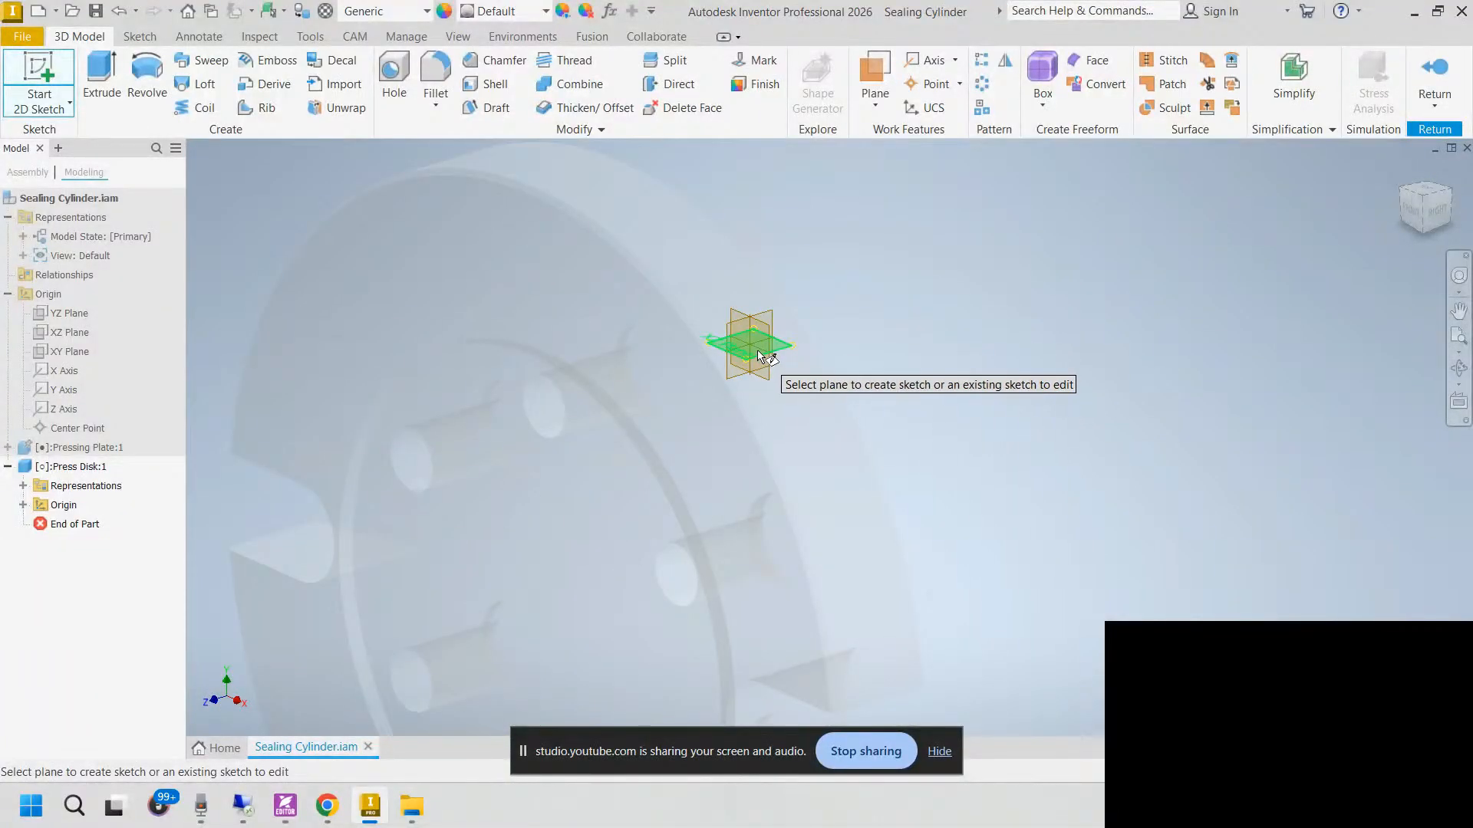
{"action": "left_click", "coordinate": [757, 349]}
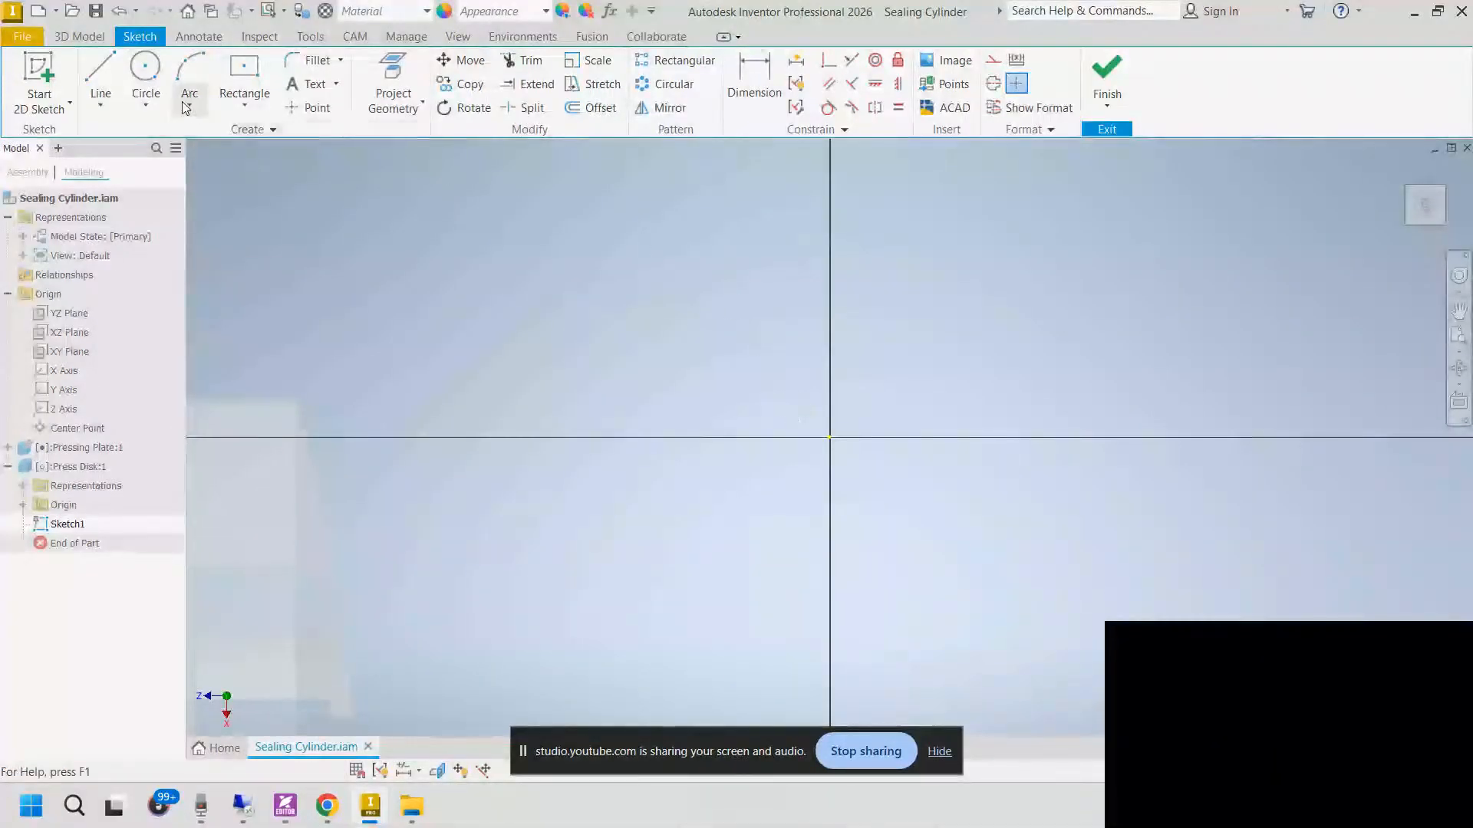
{"action": "left_click", "coordinate": [247, 70]}
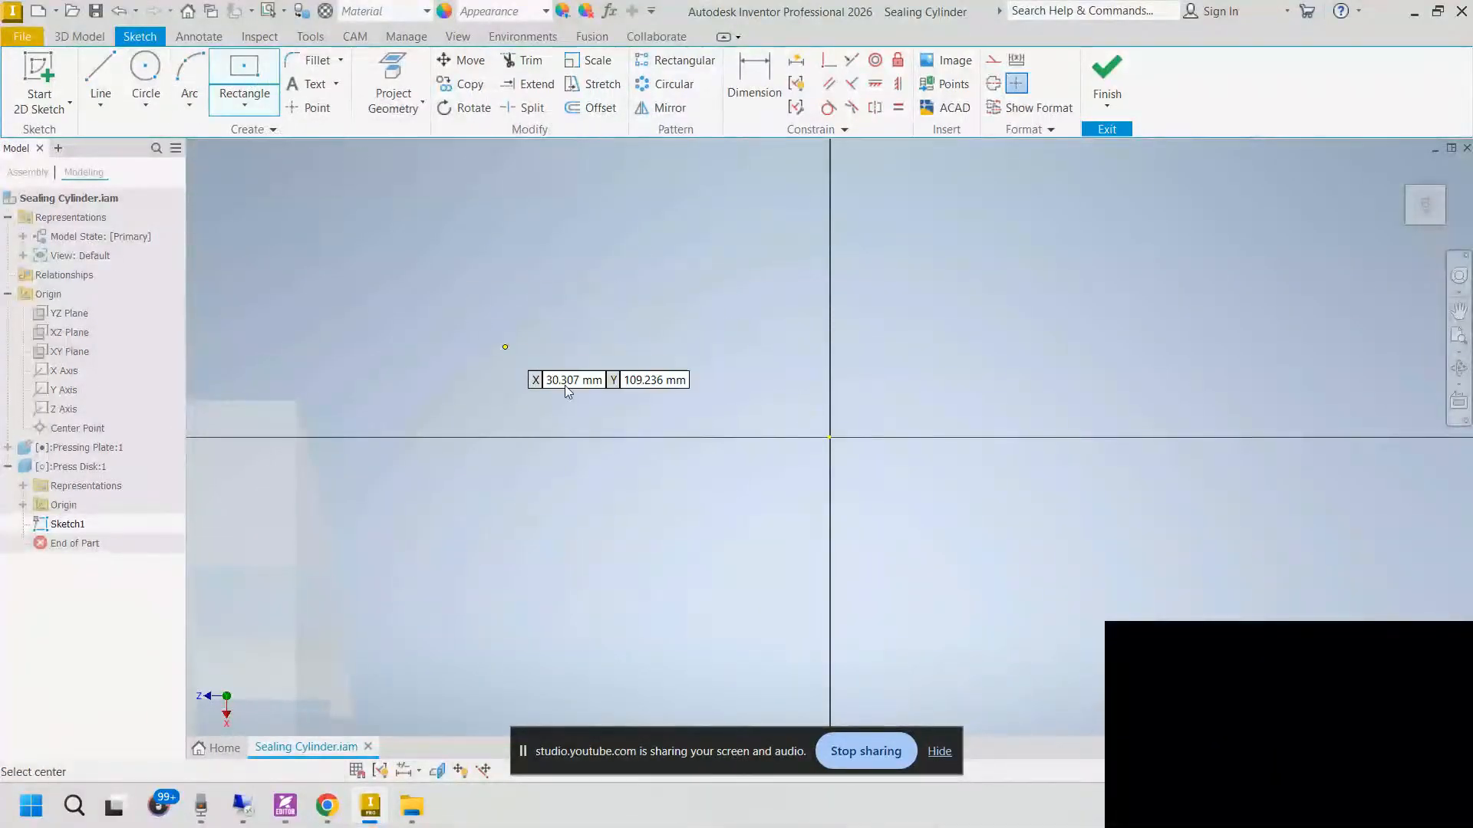
{"action": "left_click", "coordinate": [247, 106]}
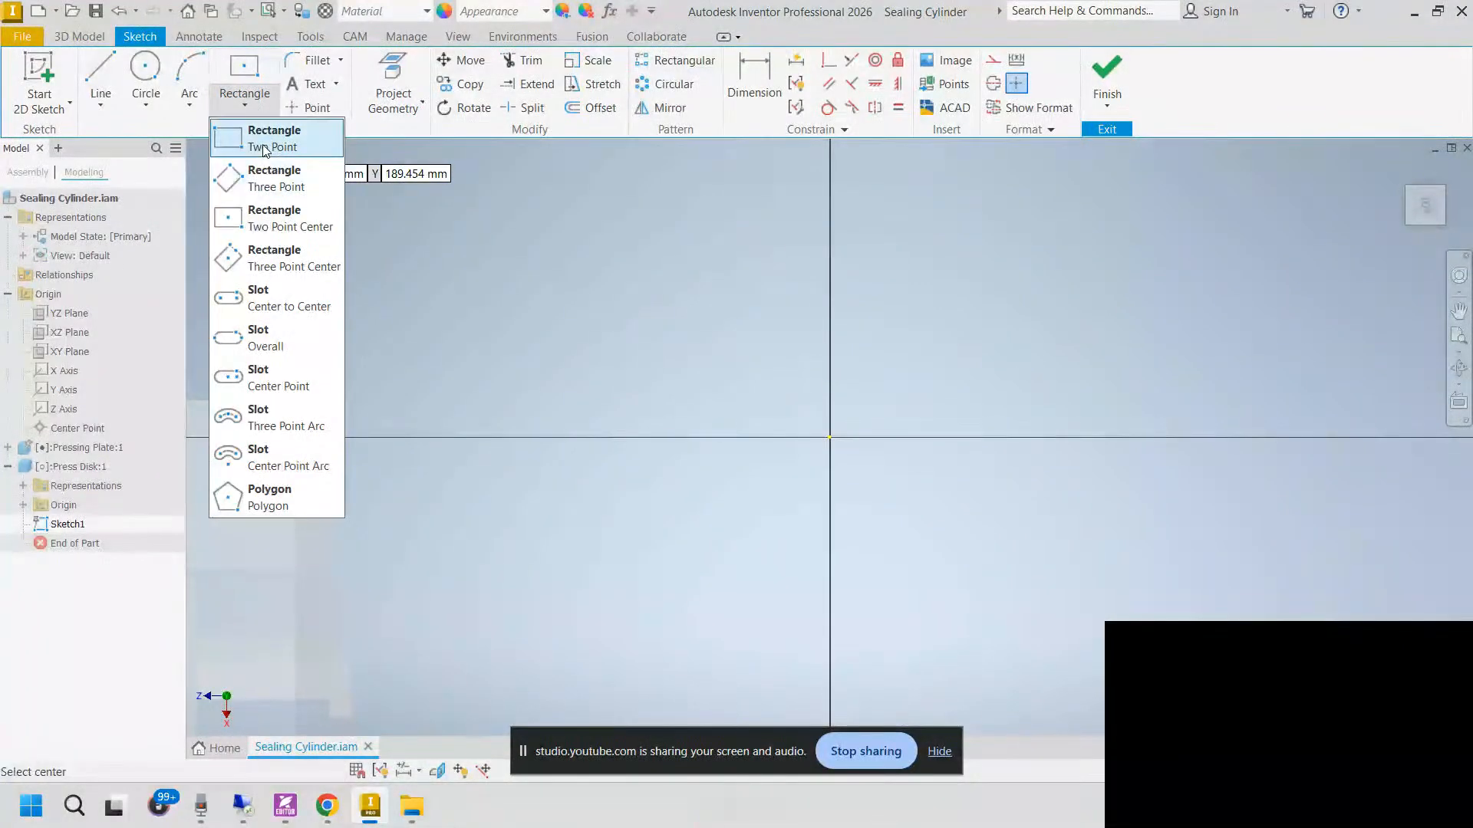
{"action": "left_click", "coordinate": [264, 138]}
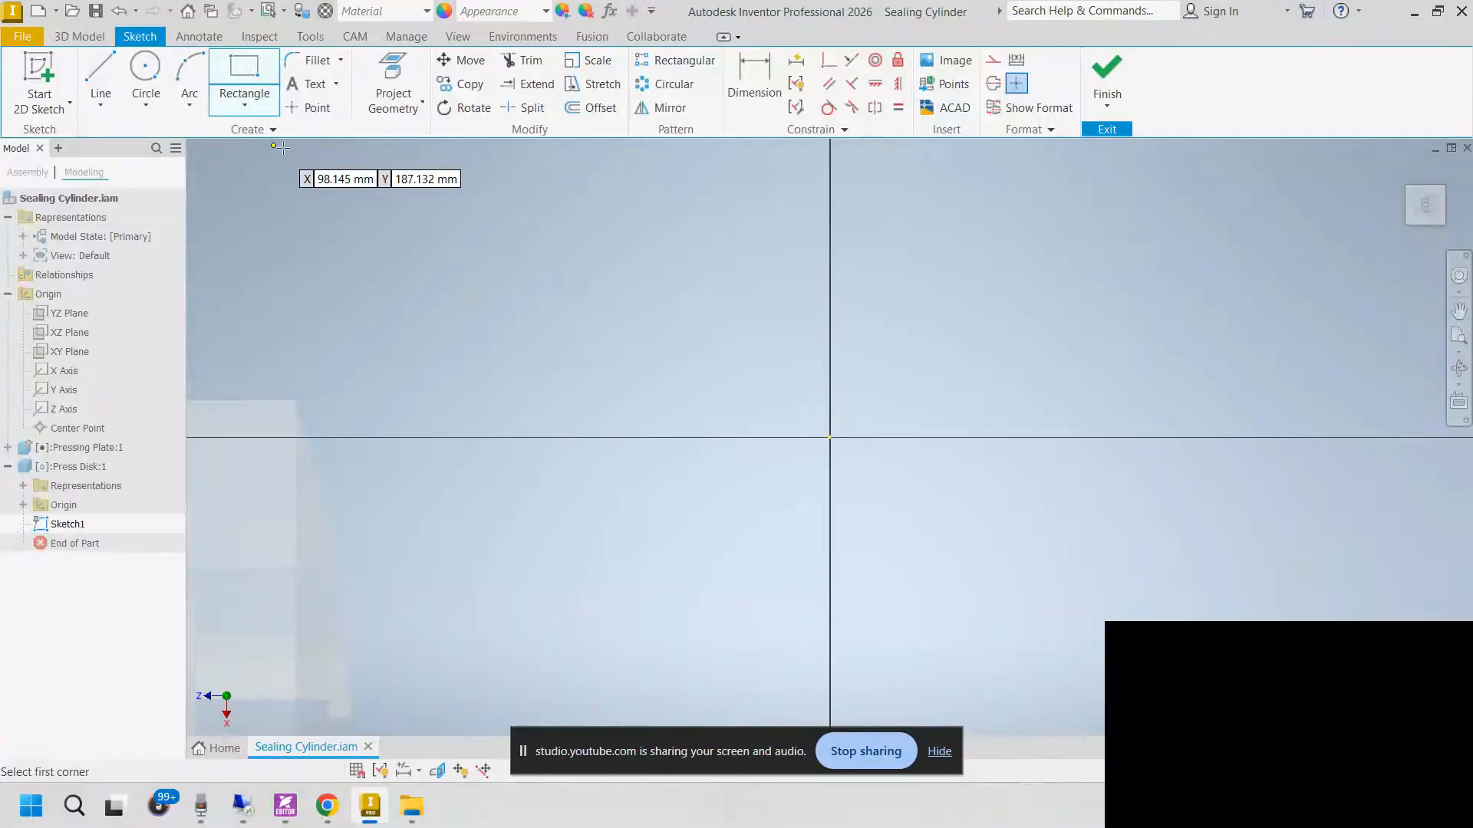
{"action": "left_click", "coordinate": [991, 438]}
{"action": "middle_click_drag", "start_coordinate": [599, 151], "coordinate": [591, 289]}
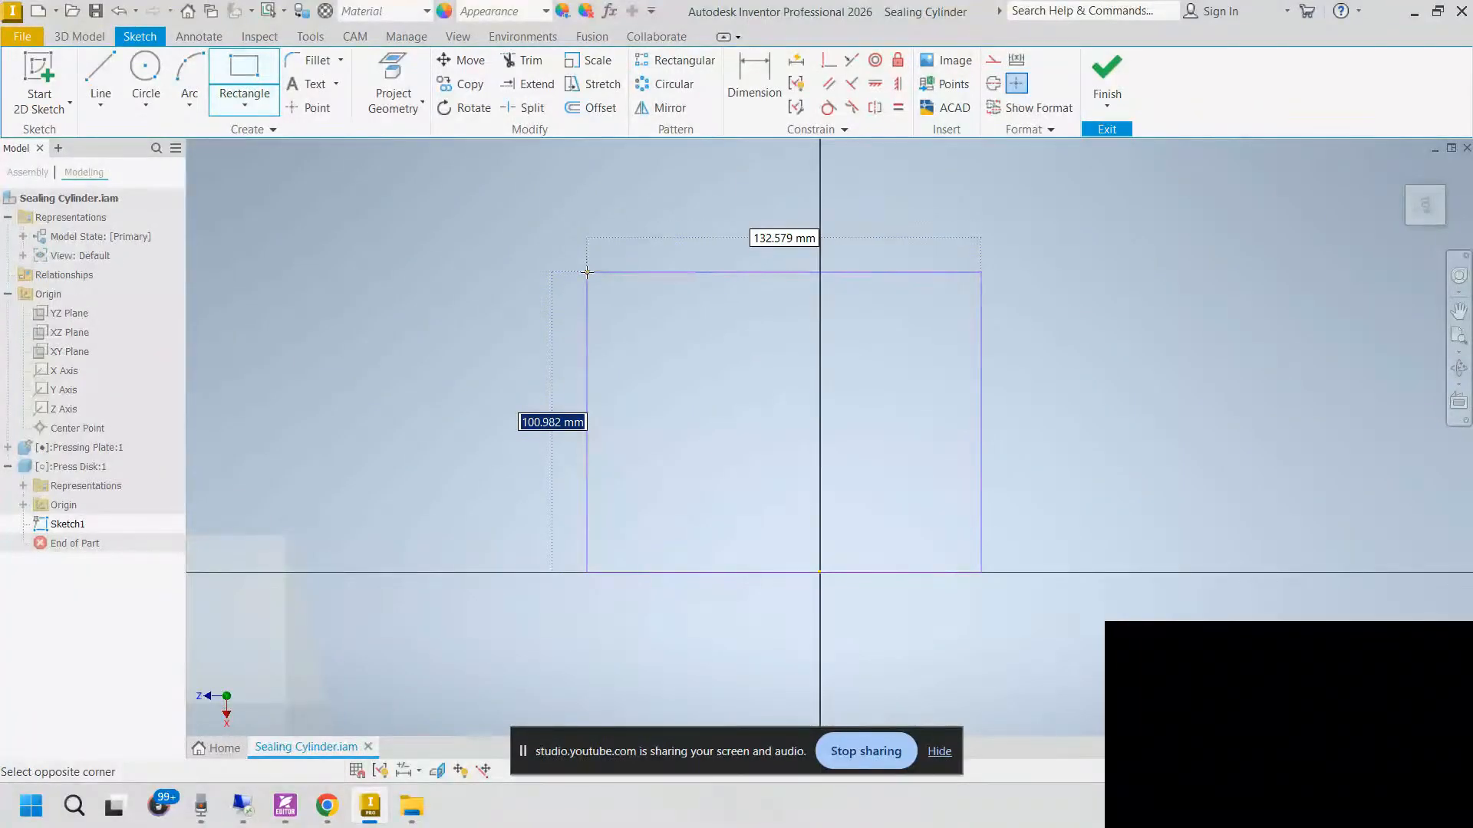
{"action": "type", "text": "3"}
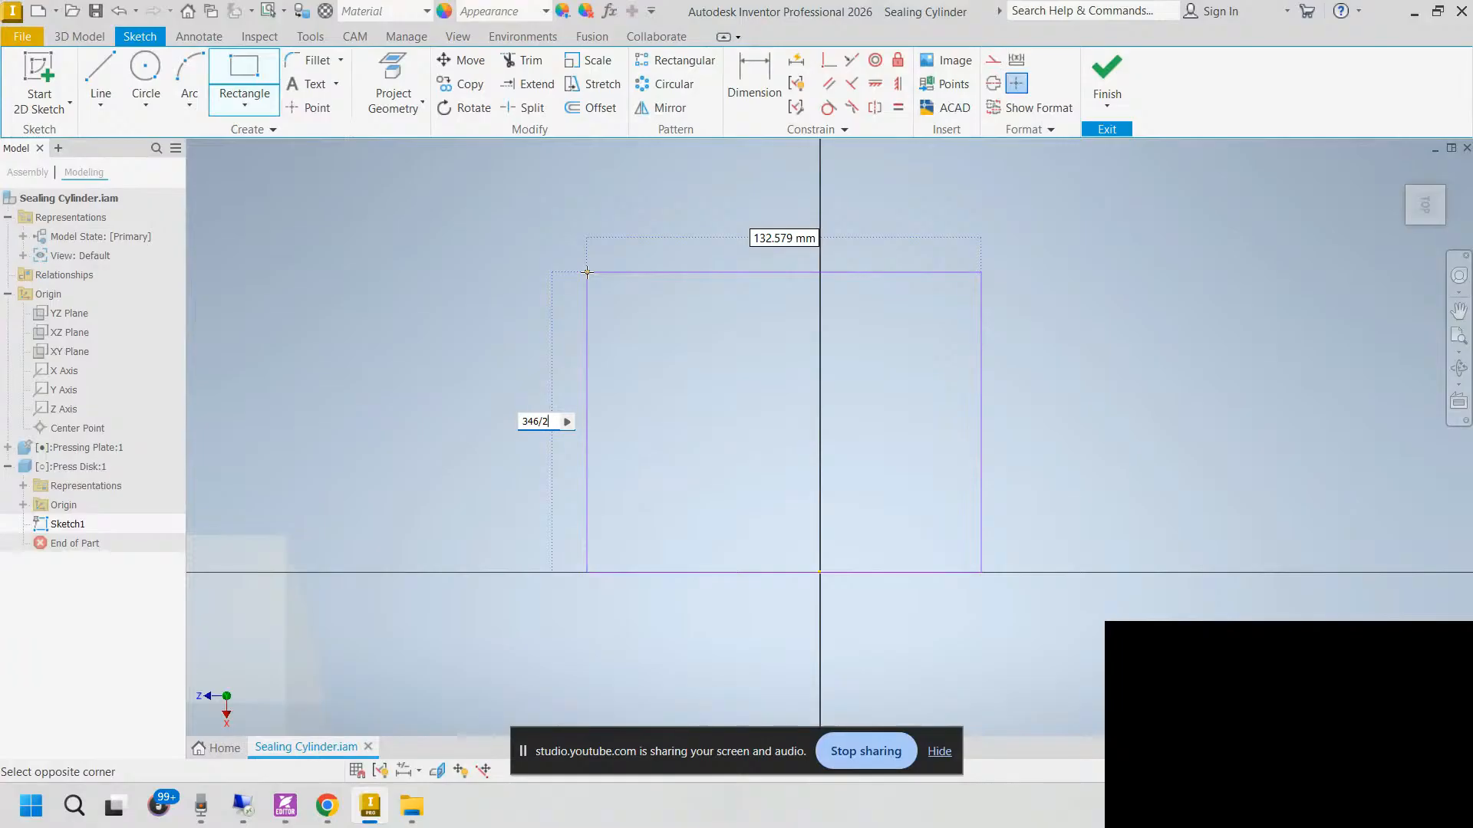
{"action": "type", "text": "46/2"}
{"action": "key", "text": "Tab"}
{"action": "scroll", "coordinate": [599, 303], "scroll_direction": "down", "scroll_amount": 3}
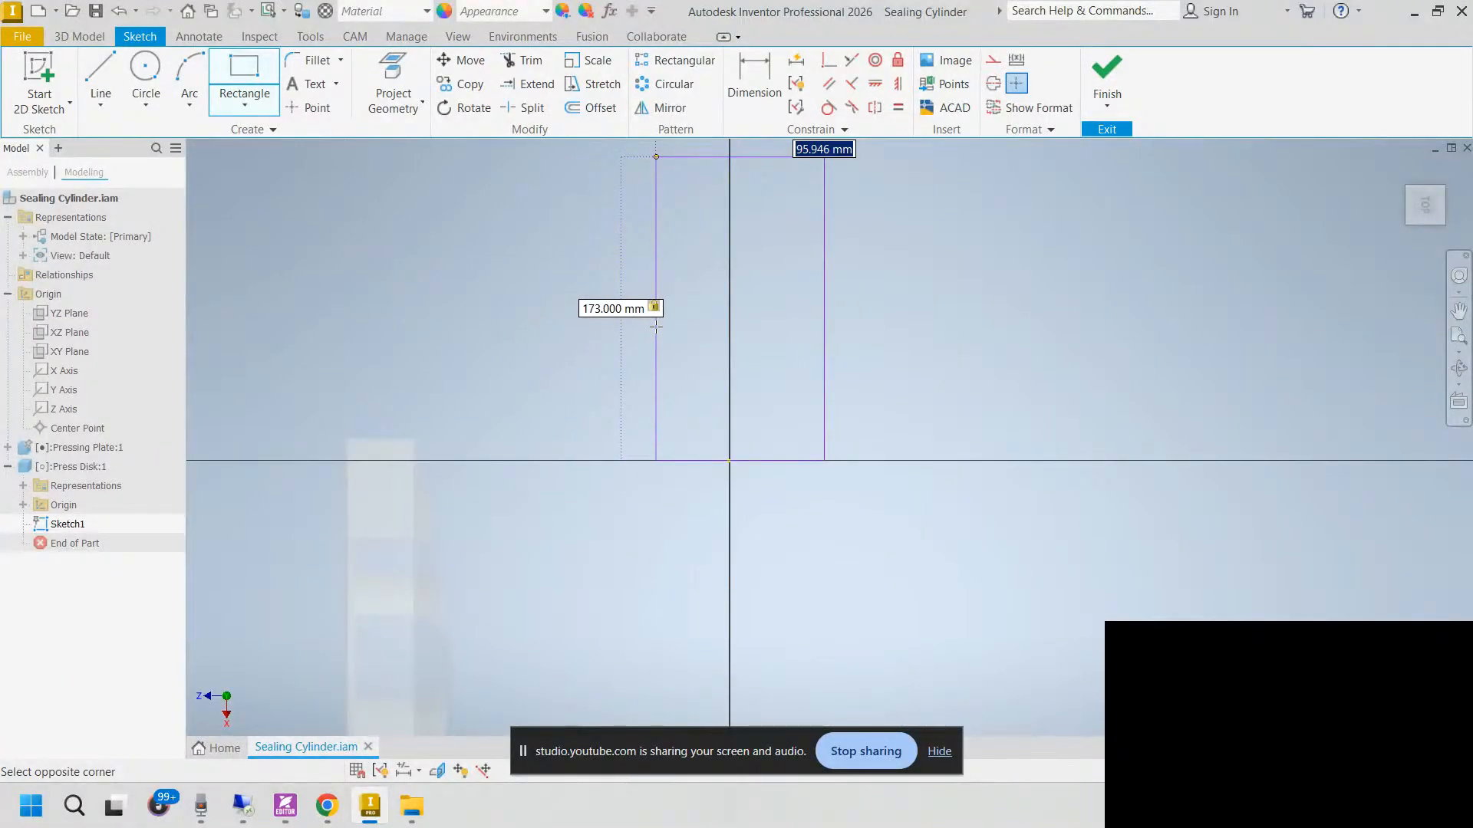
{"action": "type", "text": "110"}
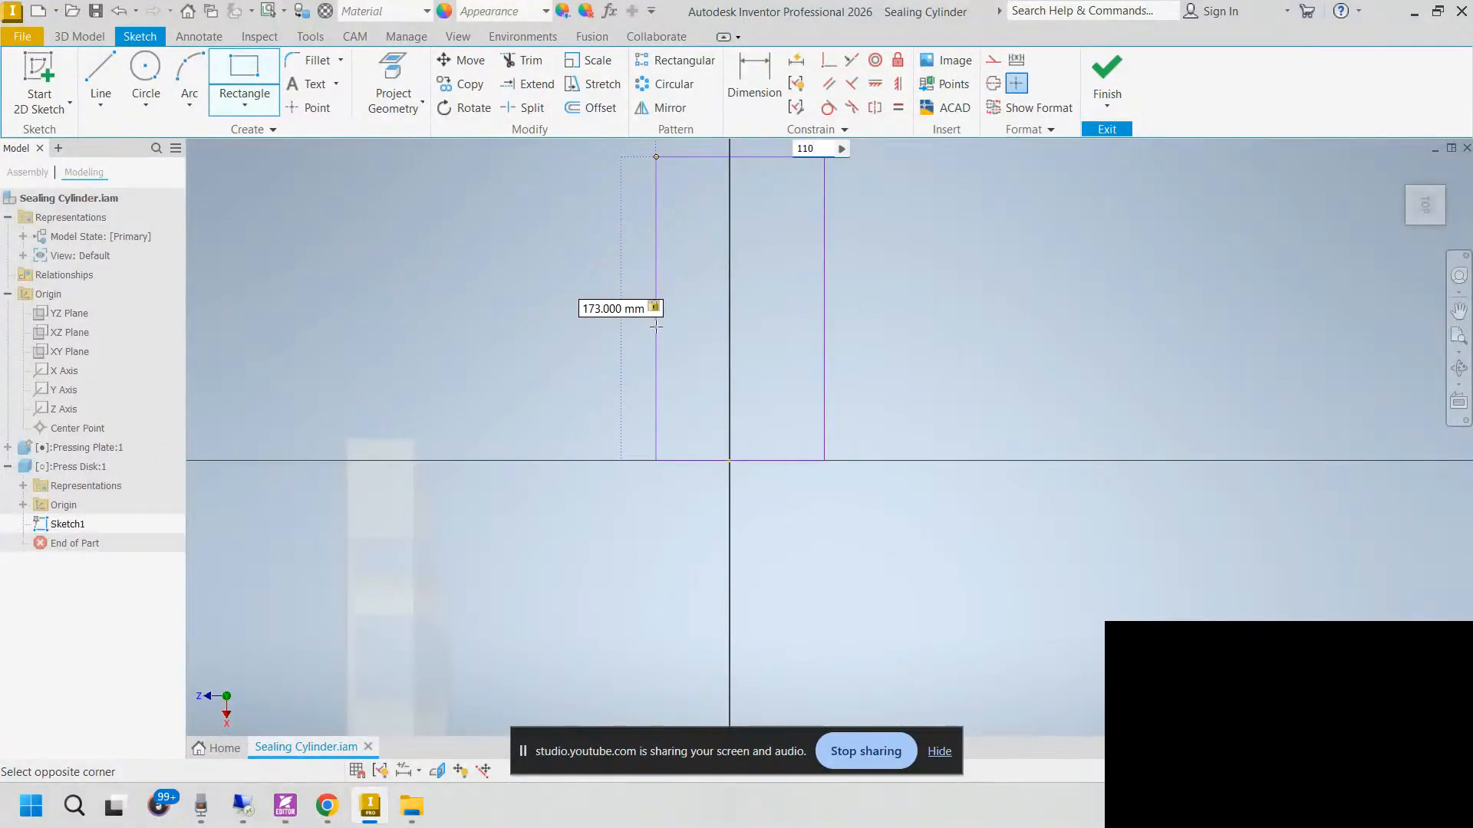
{"action": "key", "text": "Return"}
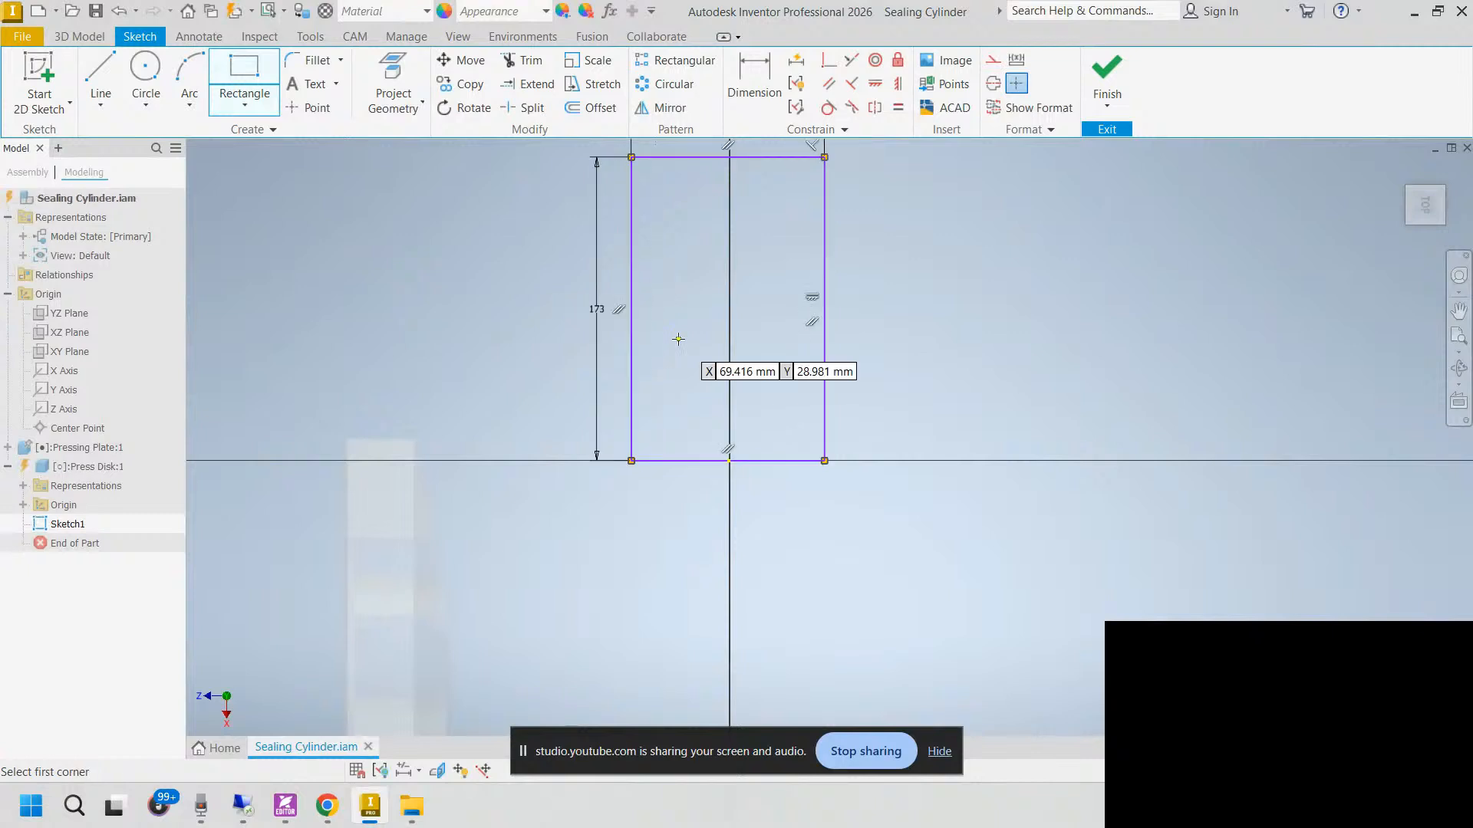
{"action": "key", "text": "Escape"}
{"action": "middle_click_drag", "start_coordinate": [685, 289], "coordinate": [670, 338]}
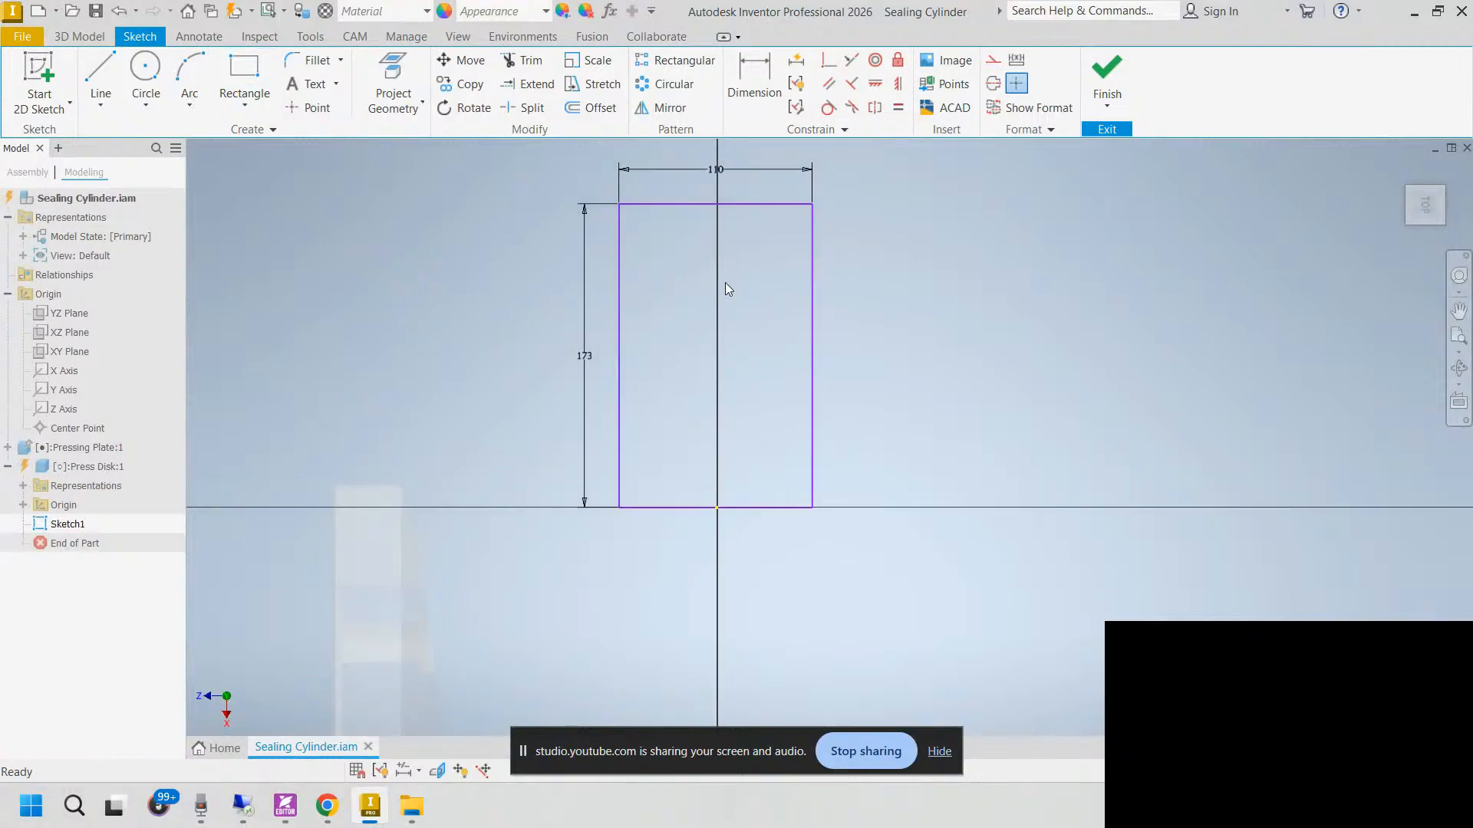
Step: Test the rectangle's free movement by shifting its side, base and lower corner away from the sketch axes
{"action": "left_click_drag", "start_coordinate": [813, 280], "coordinate": [848, 306]}
{"action": "left_click_drag", "start_coordinate": [777, 508], "coordinate": [776, 414]}
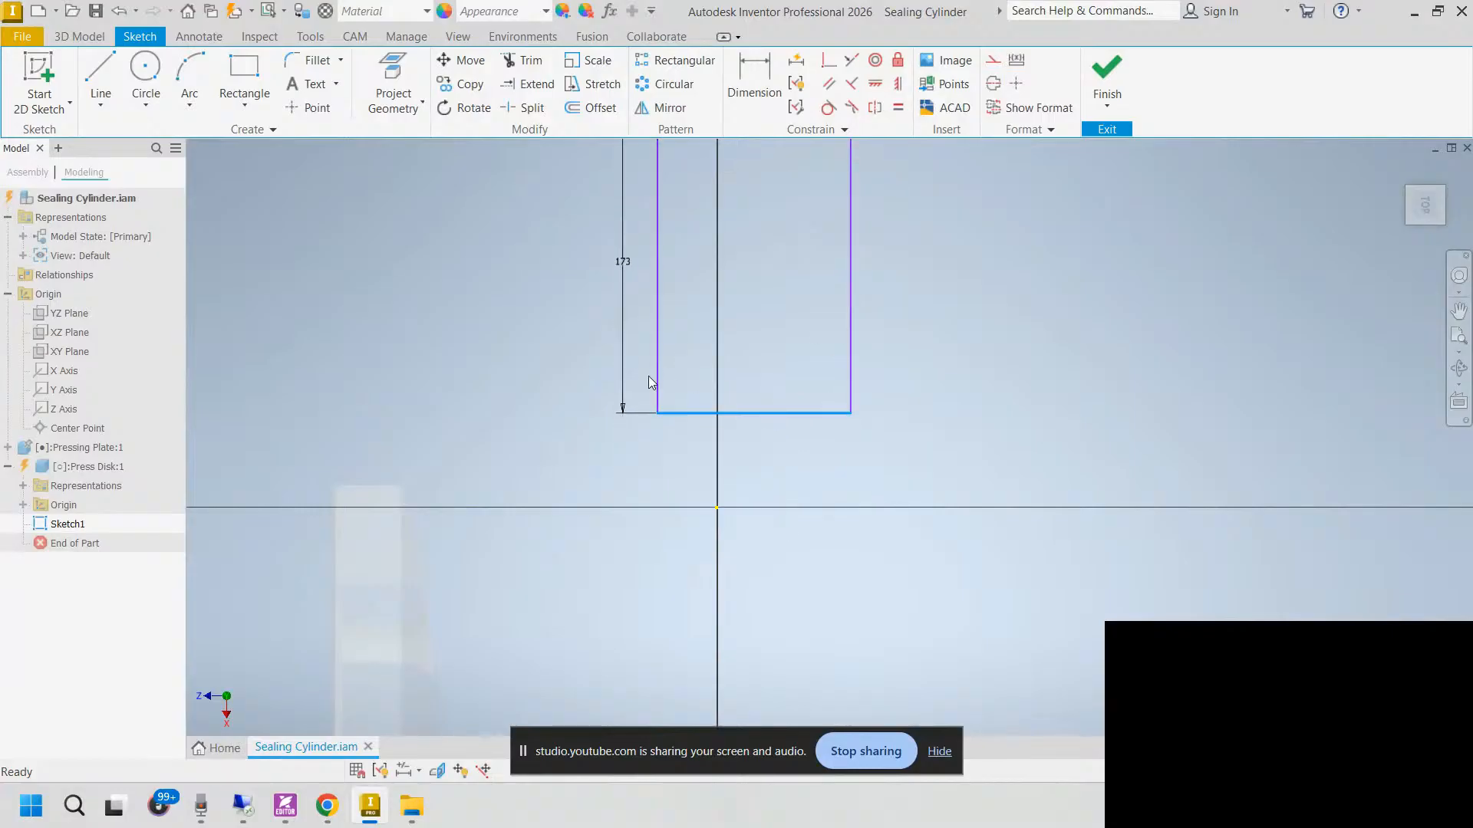
{"action": "left_click_drag", "start_coordinate": [657, 415], "coordinate": [619, 479]}
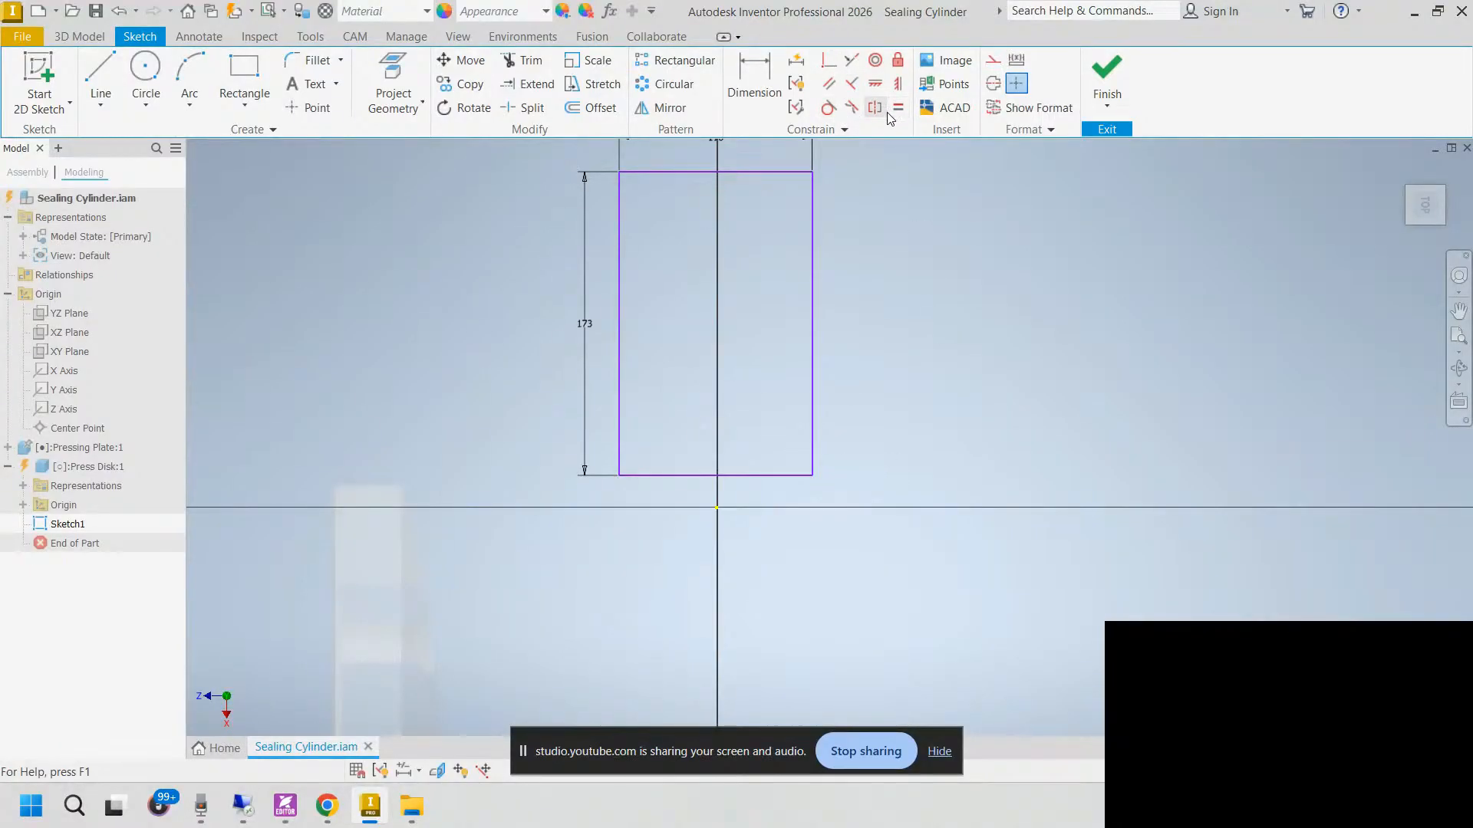
Step: Constrain the rectangle's bottom edge collinear with the Press Disk's Z Axis and make the projected axis a construction line
{"action": "left_click", "coordinate": [852, 61]}
{"action": "left_click", "coordinate": [683, 475]}
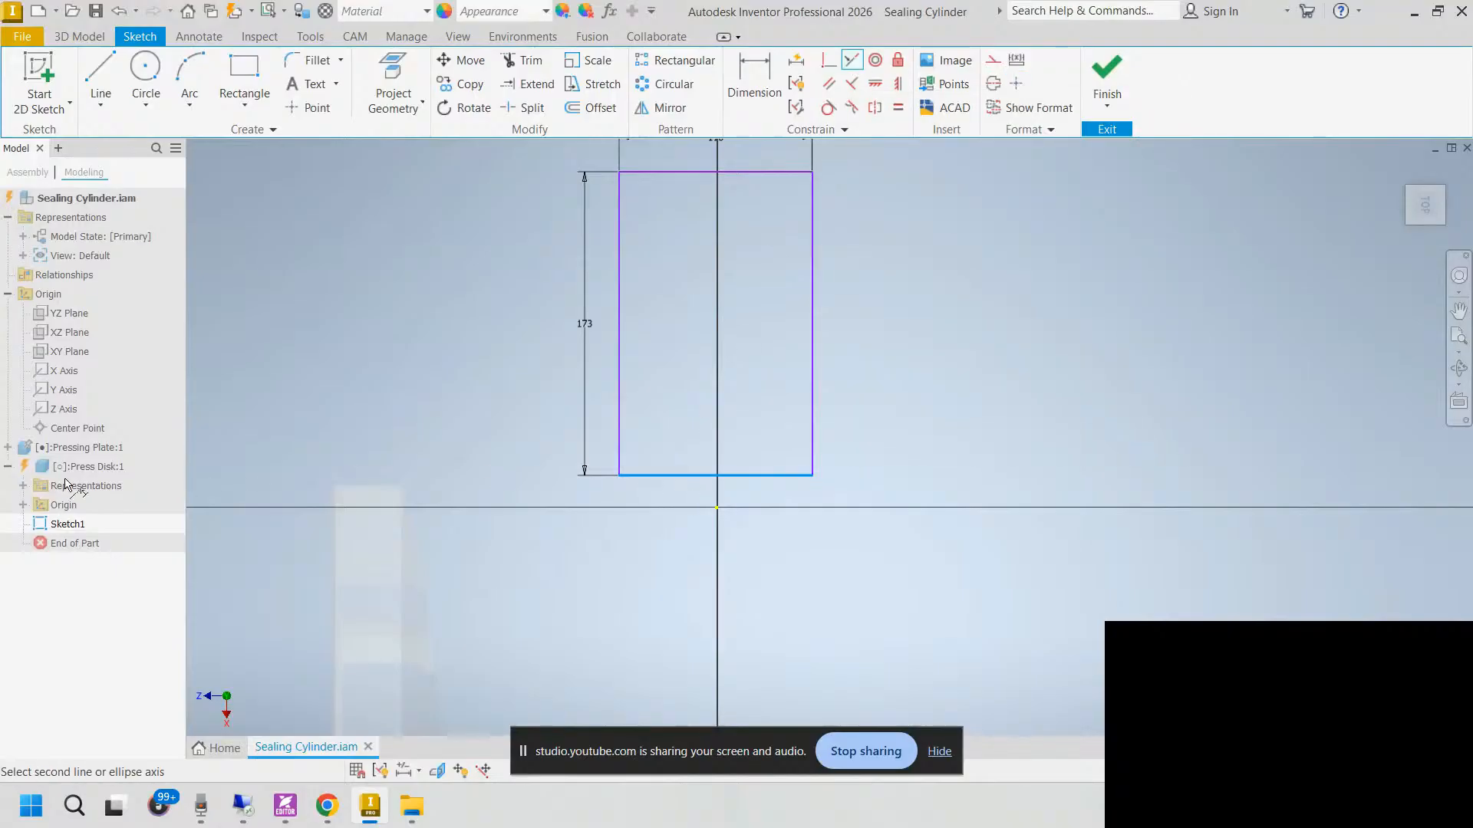
{"action": "left_click", "coordinate": [23, 505]}
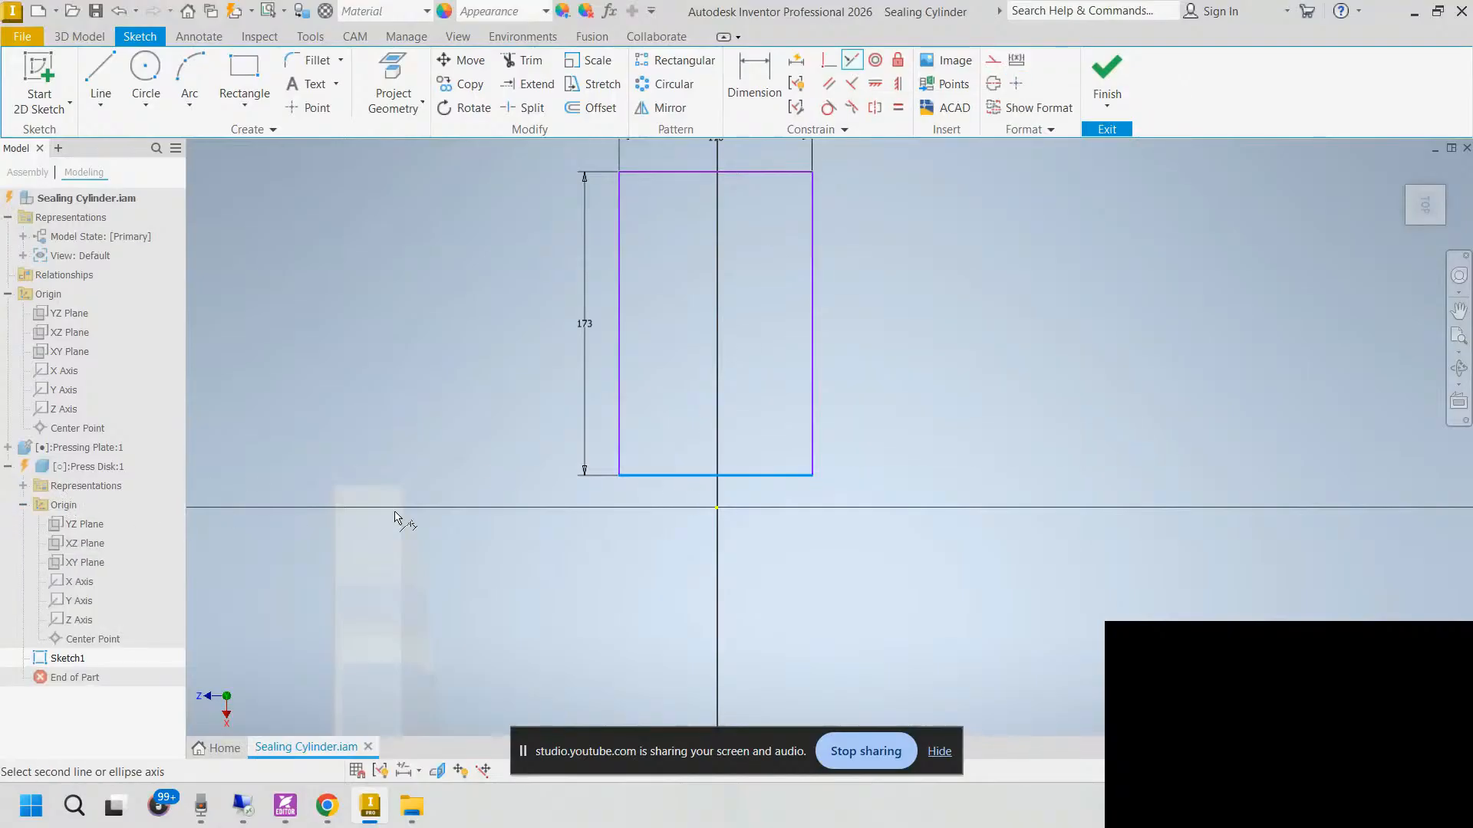
{"action": "left_click", "coordinate": [72, 619]}
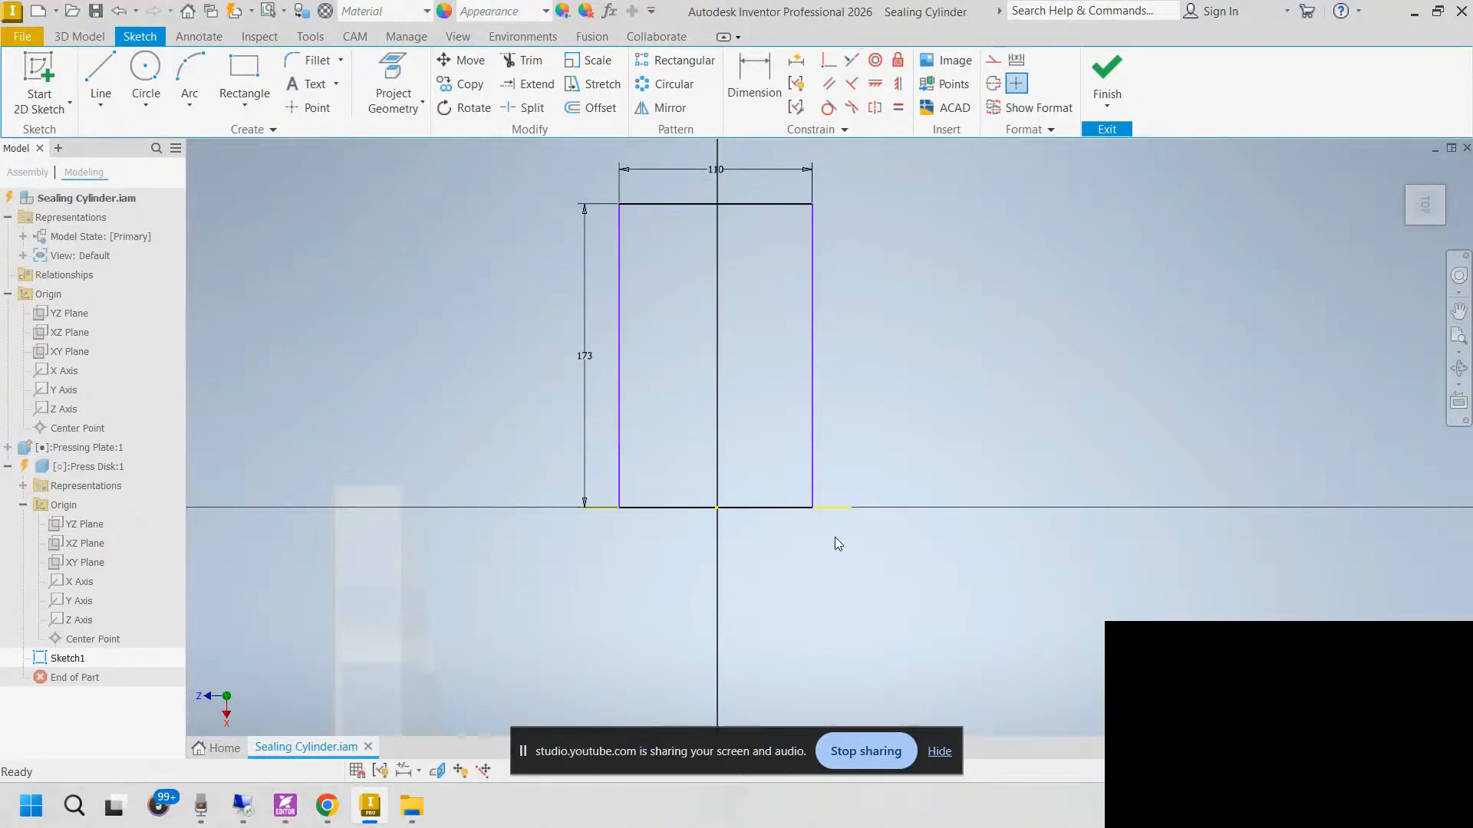
{"action": "right_click", "coordinate": [840, 507]}
{"action": "left_click", "coordinate": [942, 510]}
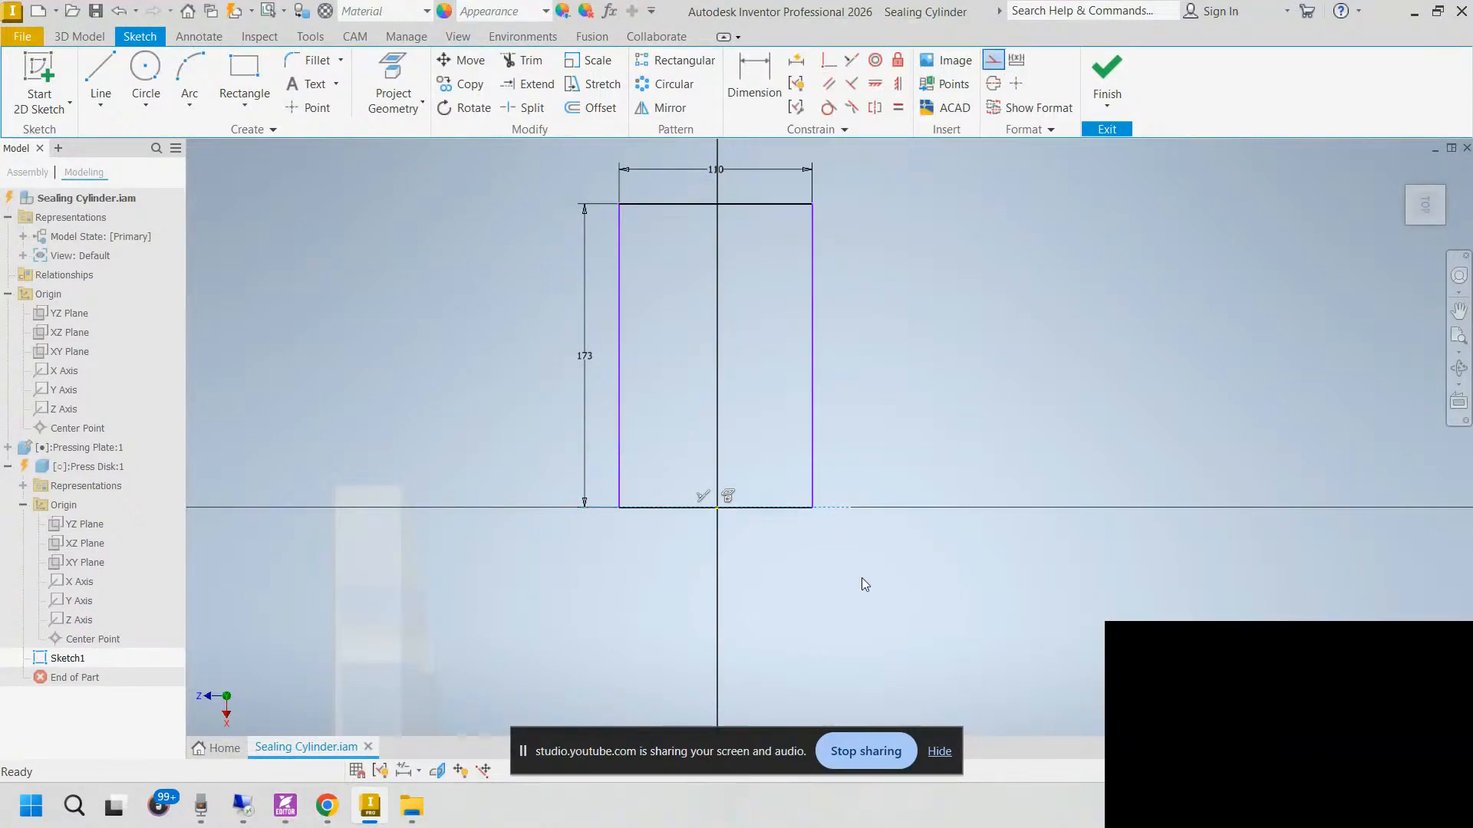
Step: Make the rectangle's two vertical sides symmetric about the Press Disk's X Axis and turn that projected axis into a construction line
{"action": "left_click", "coordinate": [814, 345]}
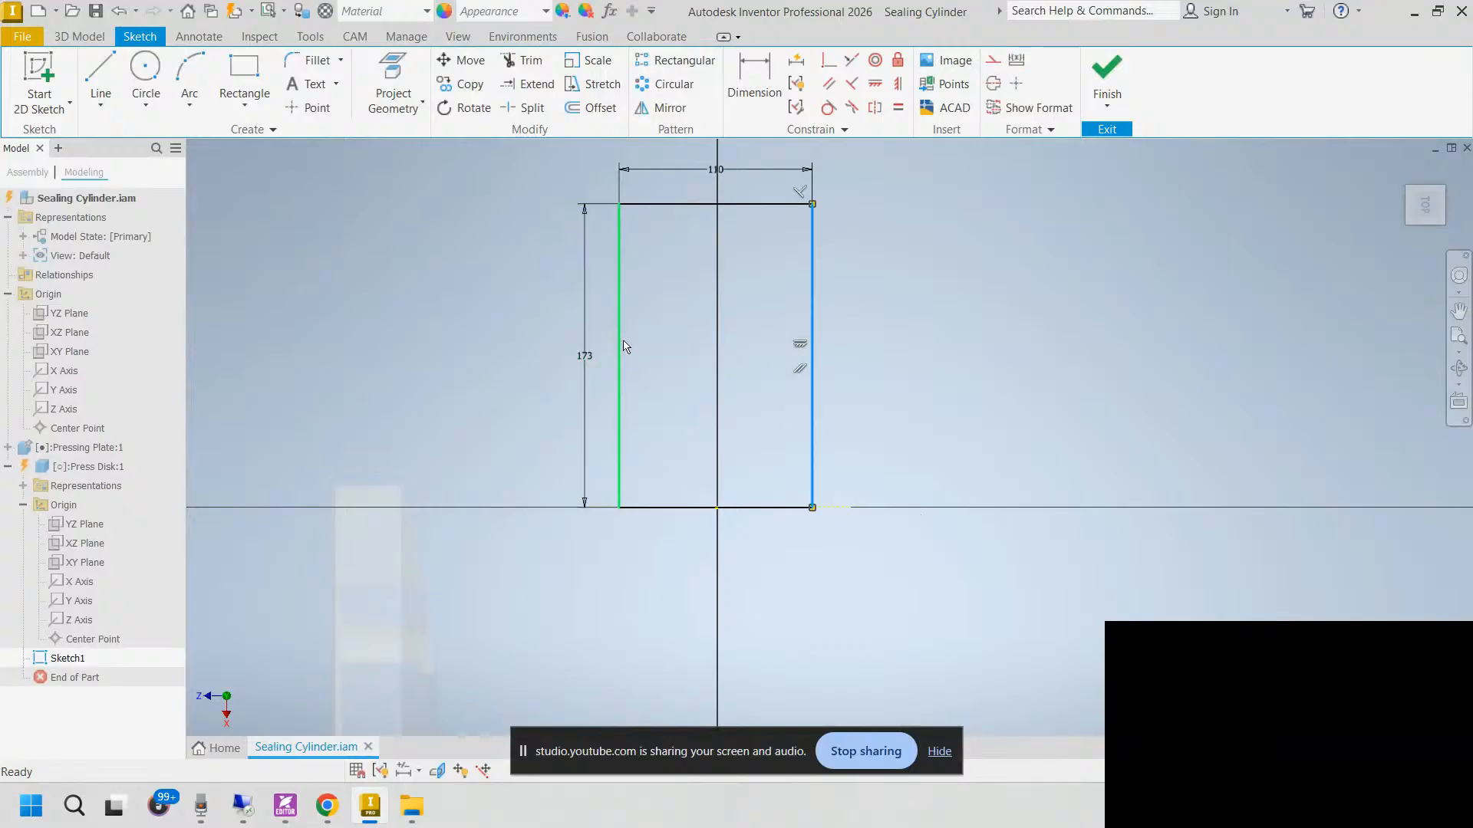
{"action": "left_click", "coordinate": [624, 329]}
{"action": "left_click", "coordinate": [944, 325]}
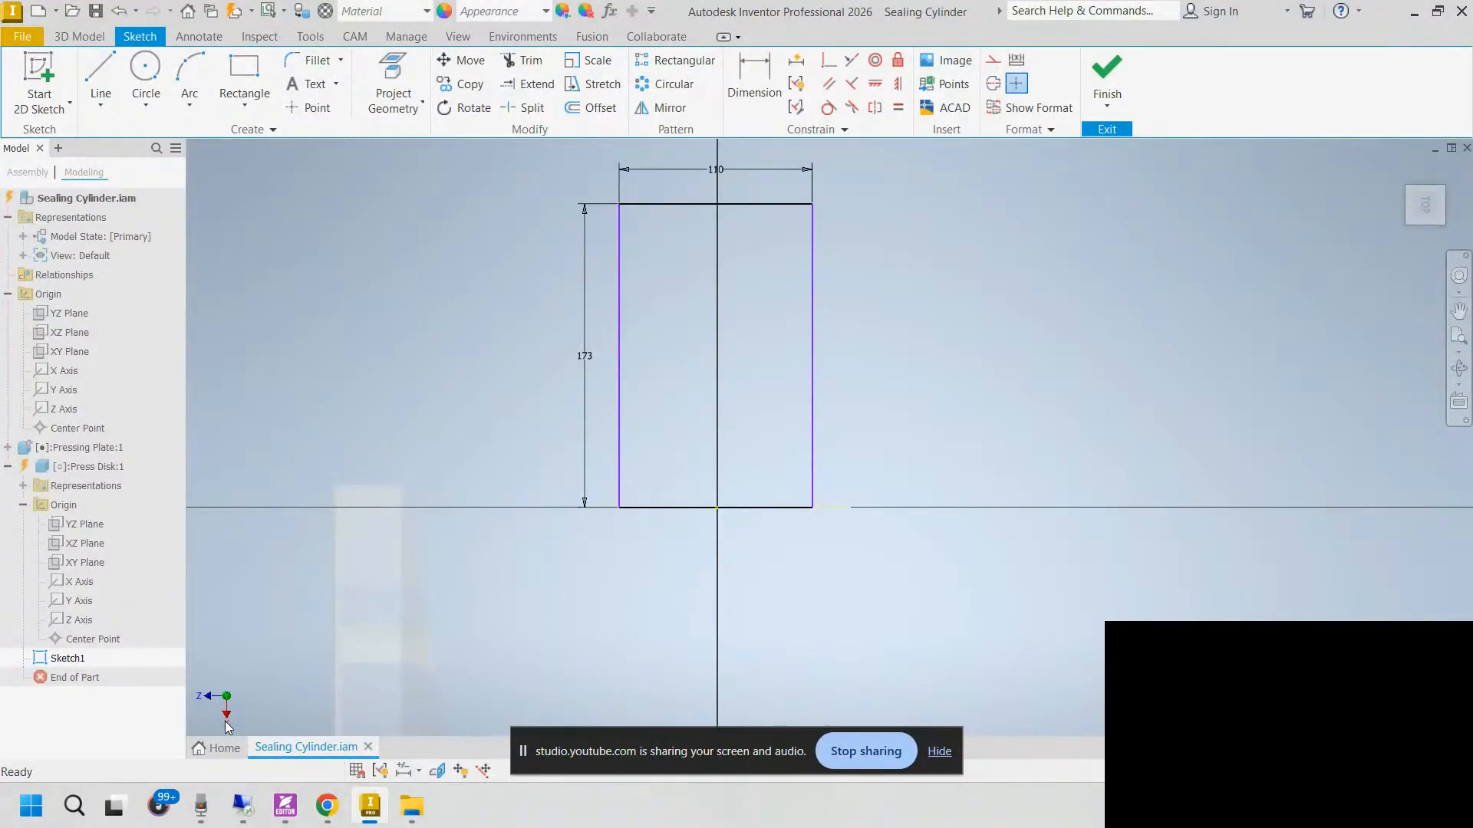
{"action": "left_click", "coordinate": [877, 108]}
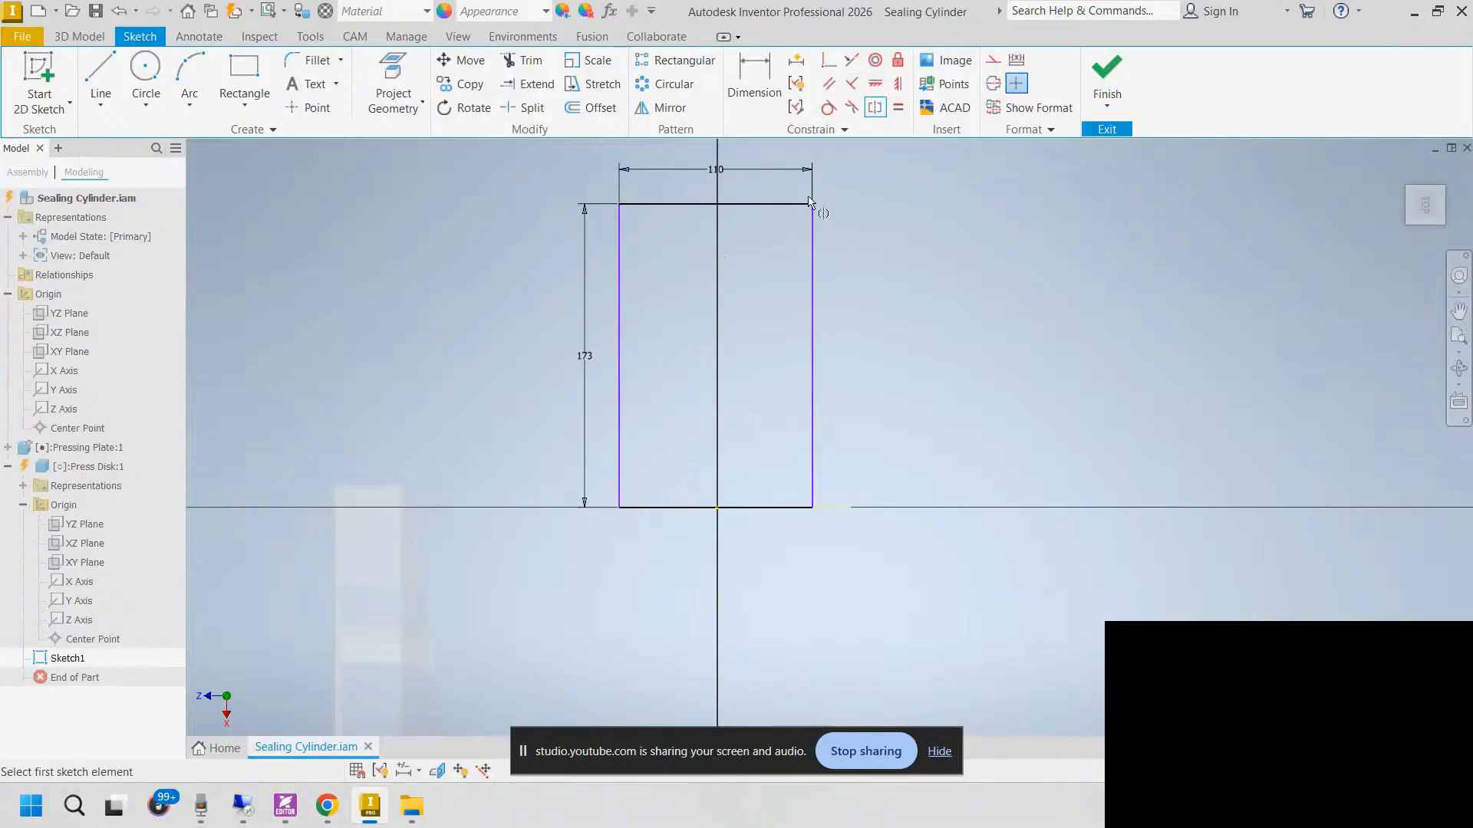
{"action": "left_click", "coordinate": [813, 251]}
{"action": "left_click", "coordinate": [620, 273]}
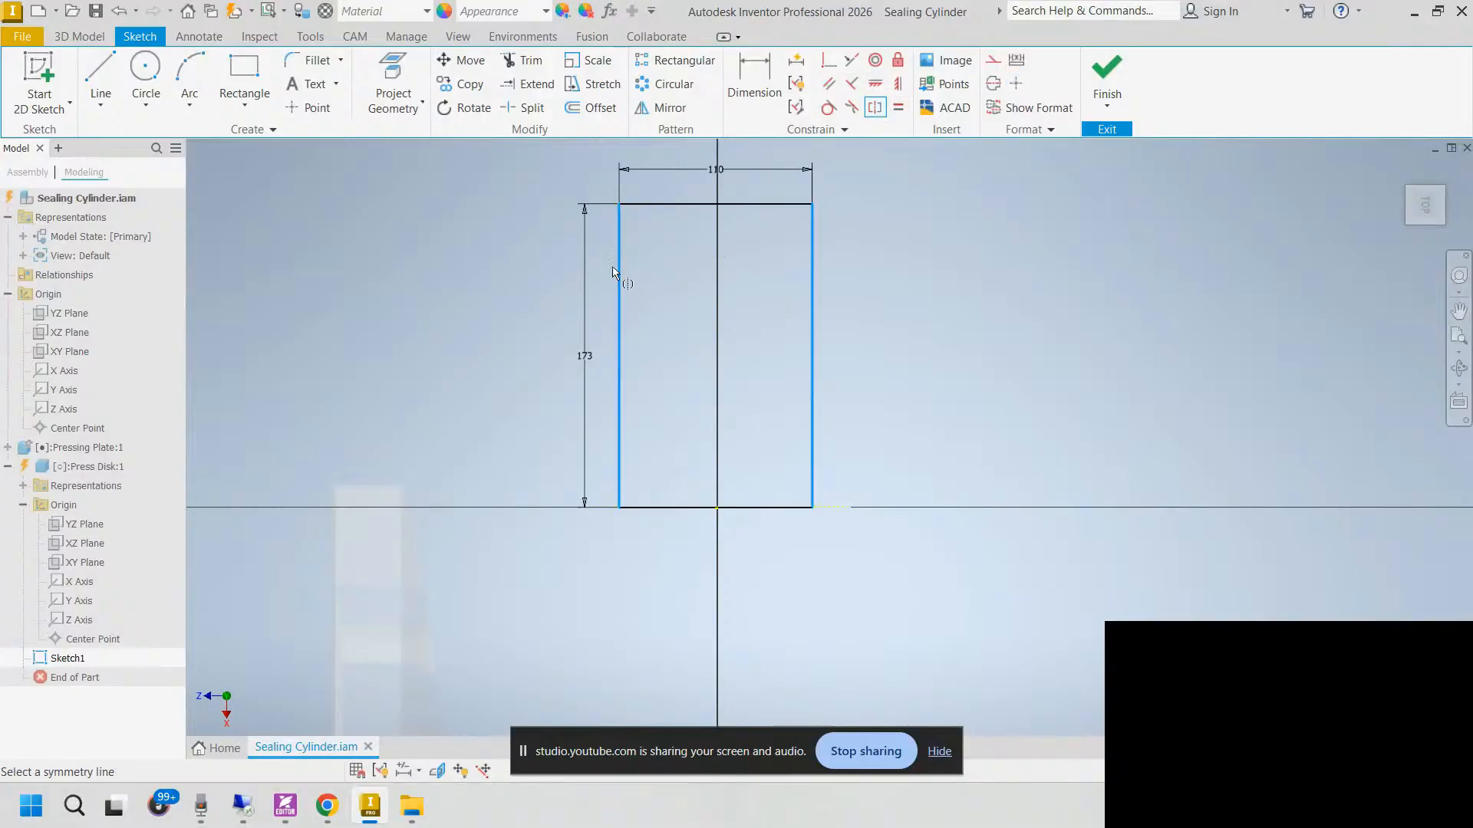
{"action": "left_click", "coordinate": [65, 601]}
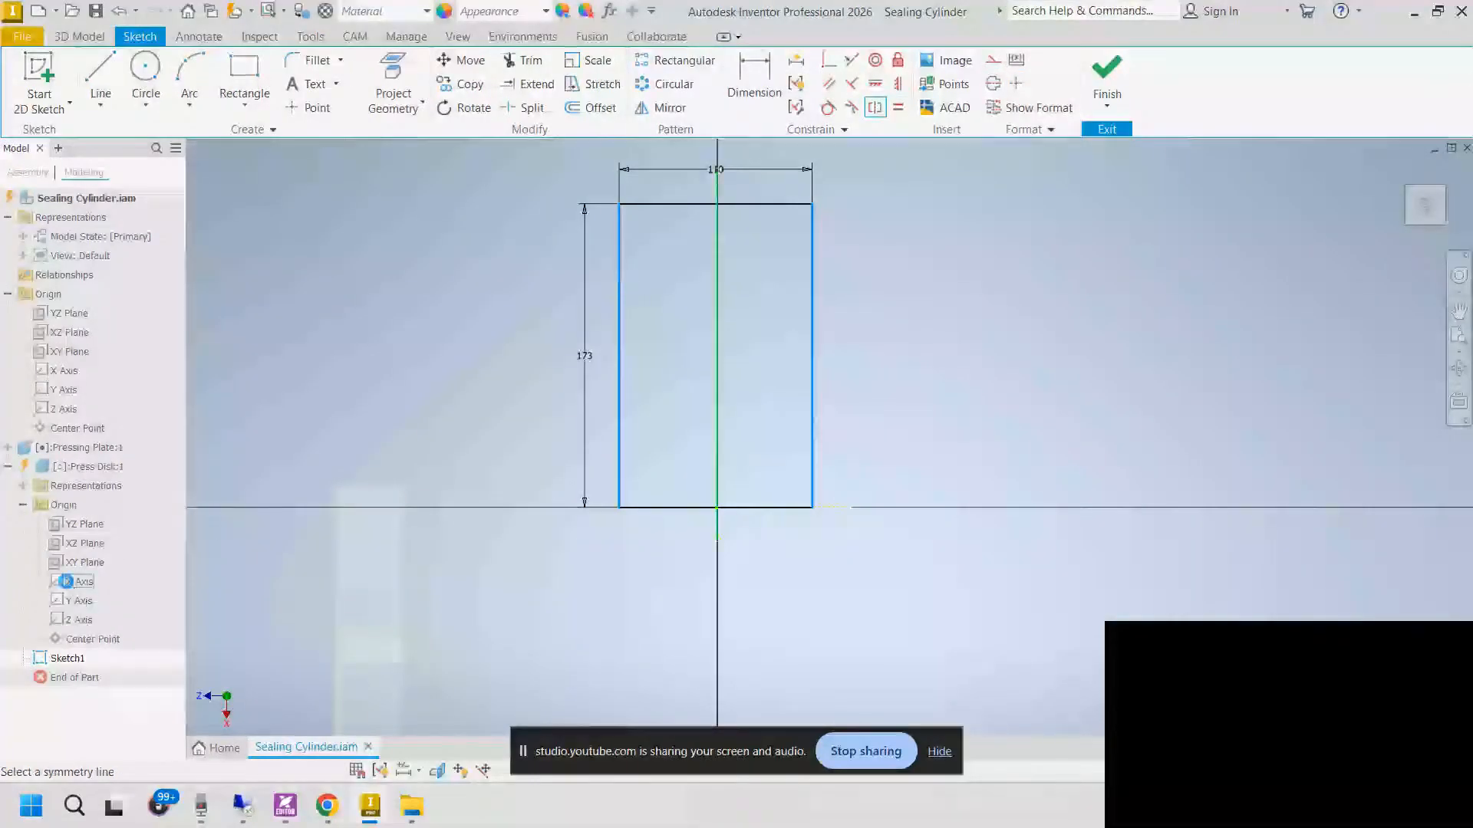
{"action": "left_click", "coordinate": [717, 192]}
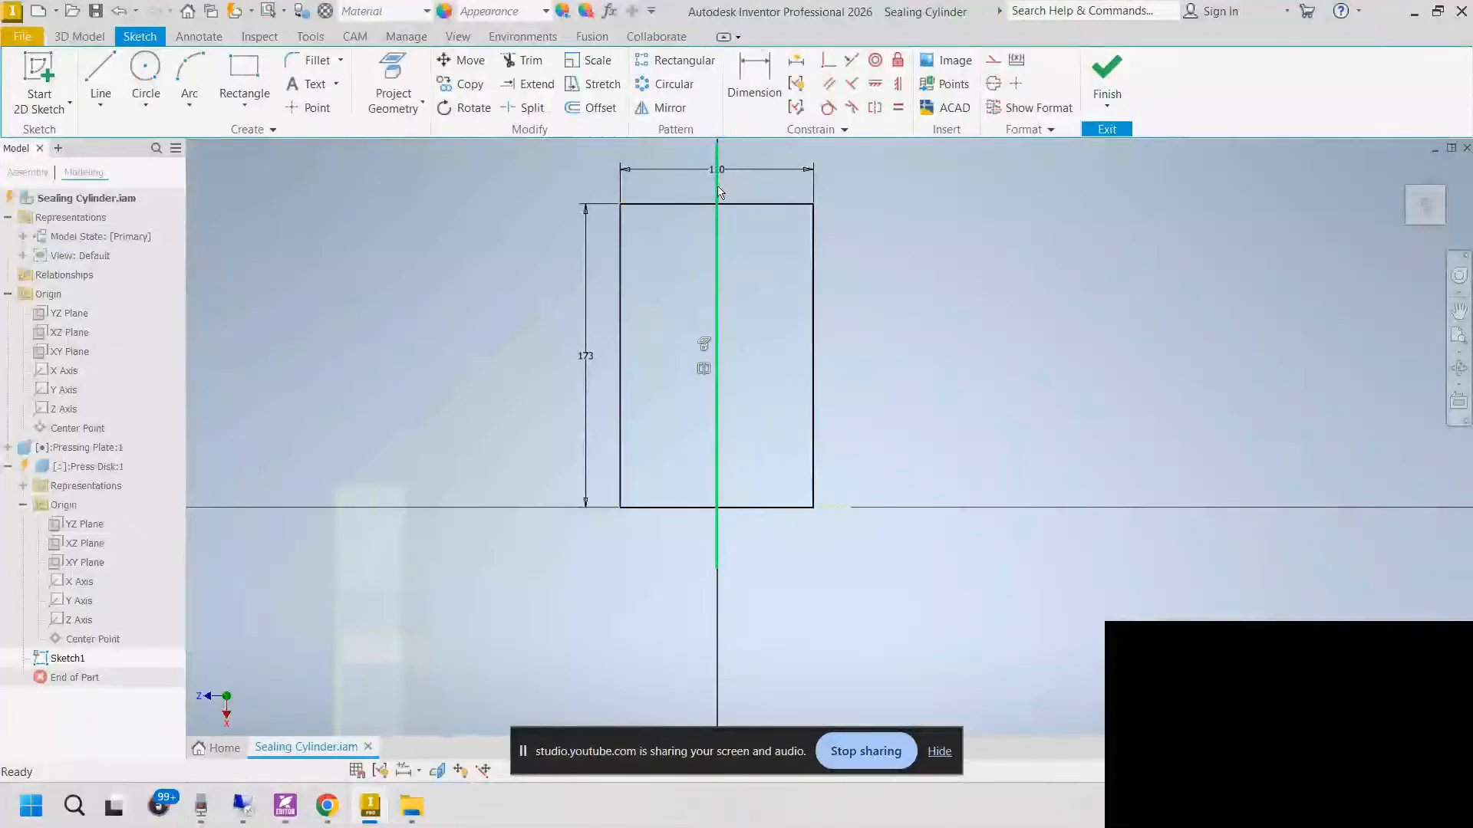
{"action": "right_click", "coordinate": [717, 189]}
{"action": "left_click", "coordinate": [797, 189]}
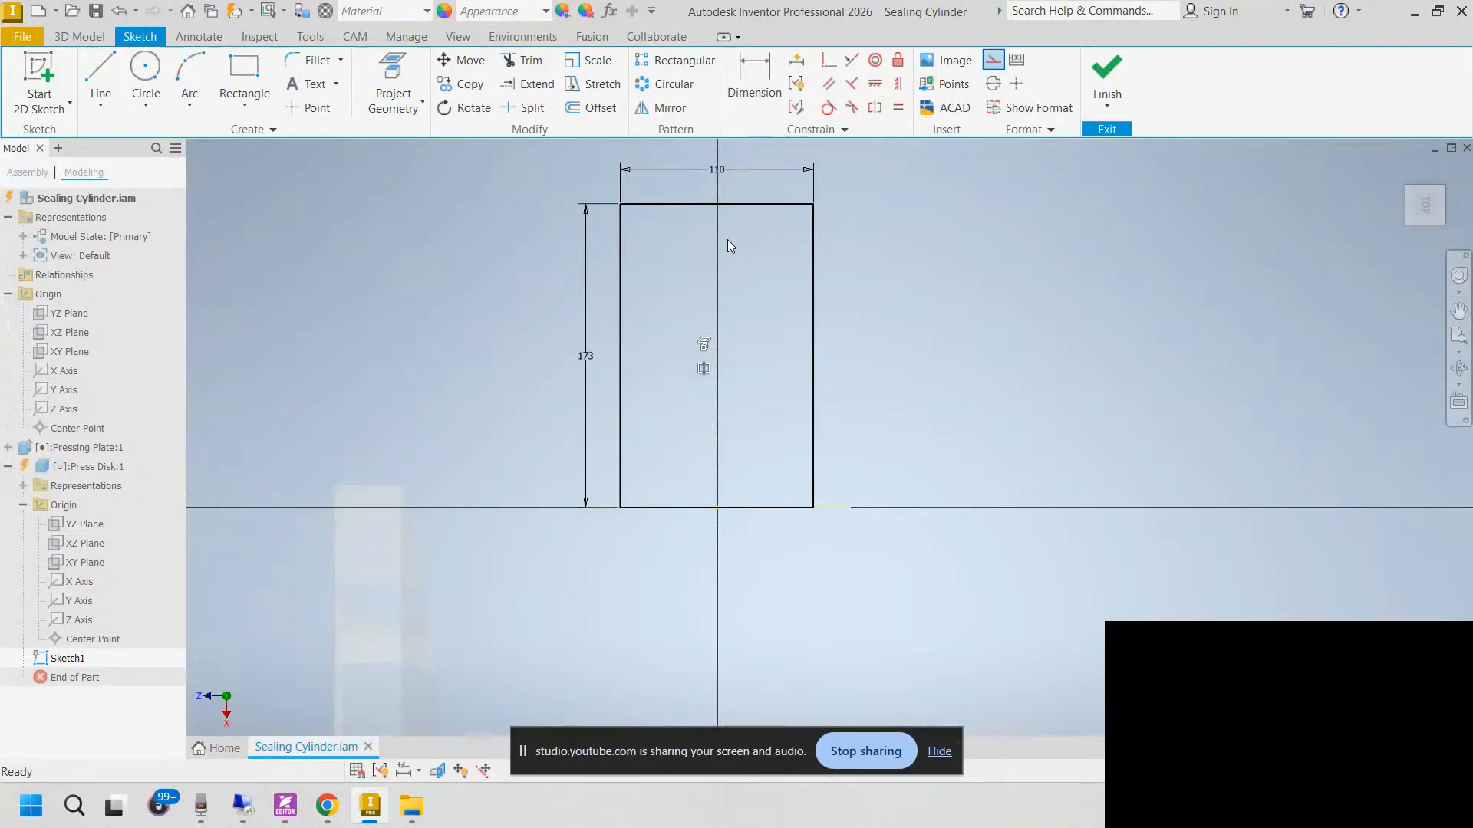
Step: Sketch a shallow rectangle about 65 mm wide and 10 mm deep inside the profile, hanging from its top edge across the centreline
{"action": "scroll", "coordinate": [703, 224], "scroll_direction": "down", "scroll_amount": 3}
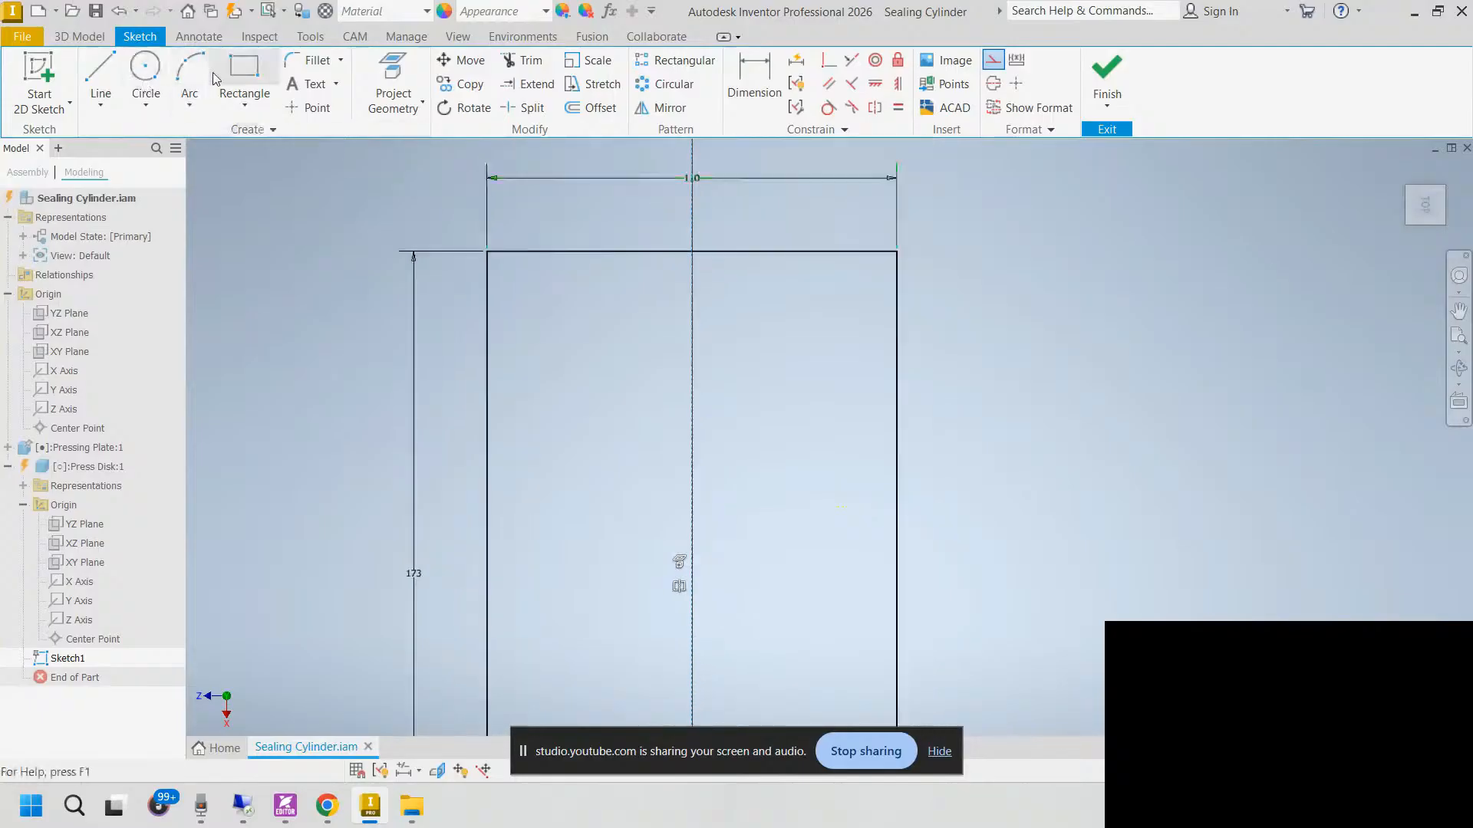
{"action": "left_click", "coordinate": [244, 73]}
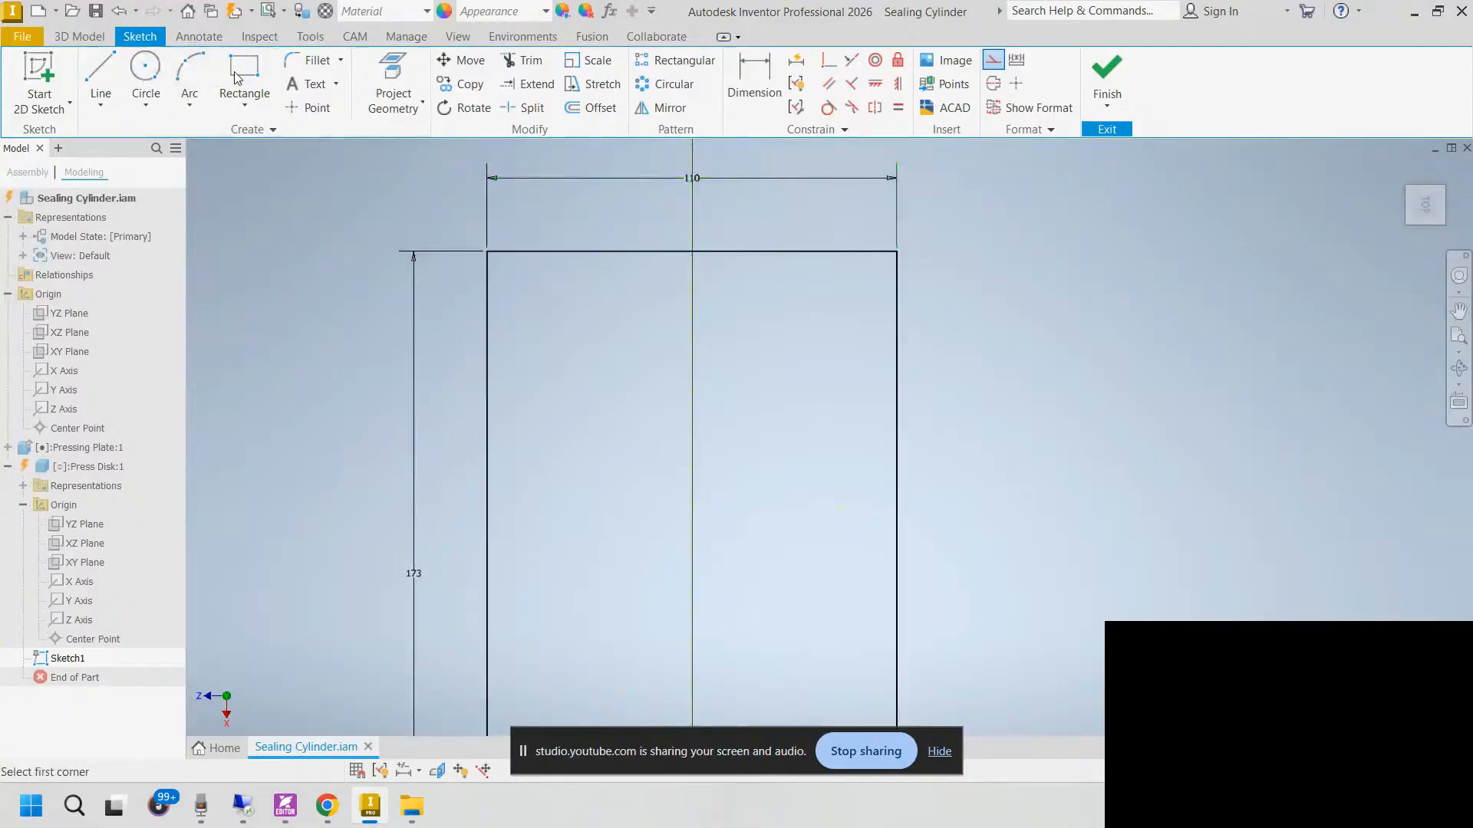
{"action": "left_click", "coordinate": [565, 251]}
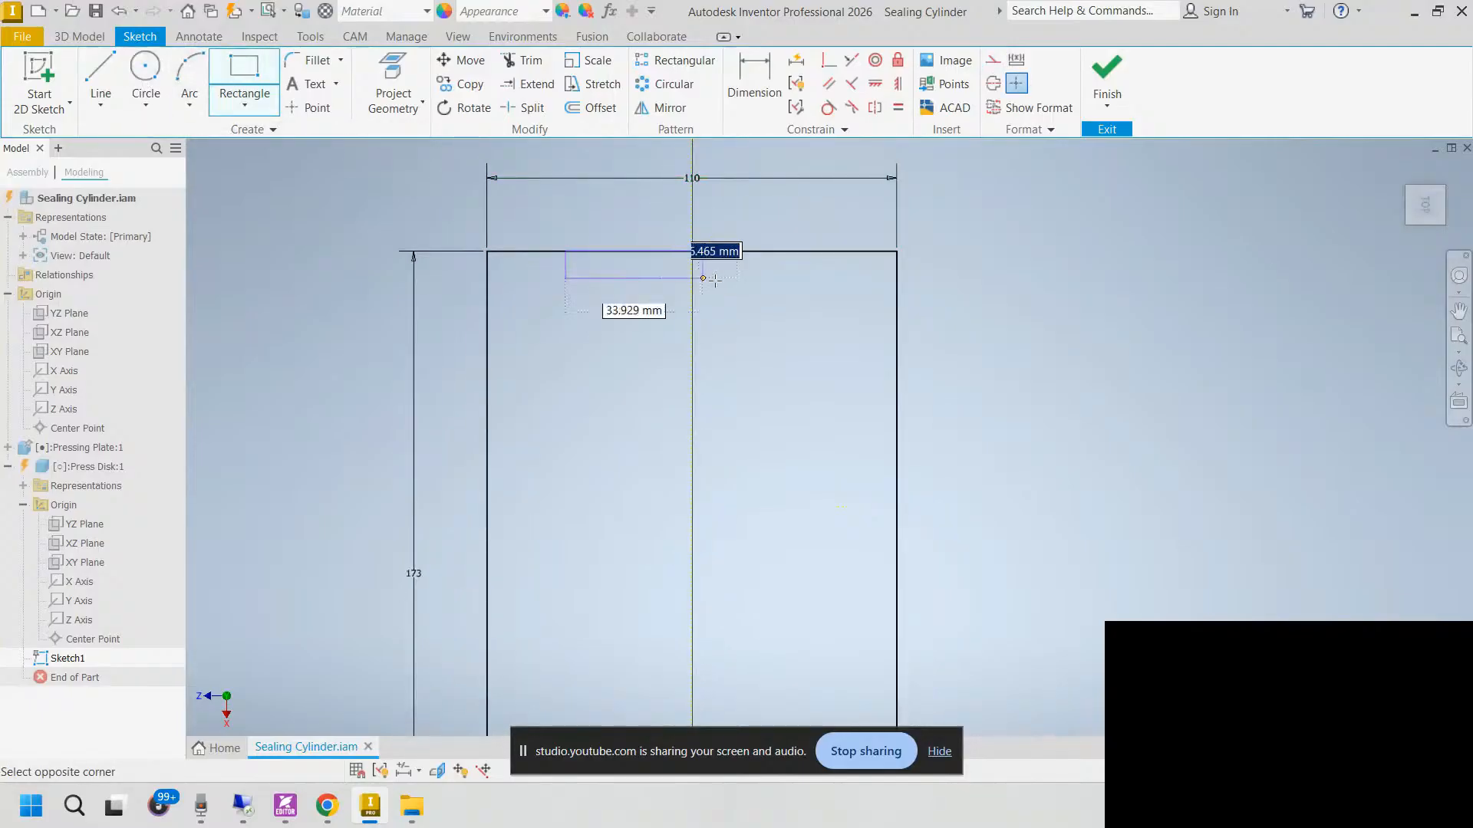
{"action": "left_click", "coordinate": [807, 290]}
{"action": "key", "text": "Escape"}
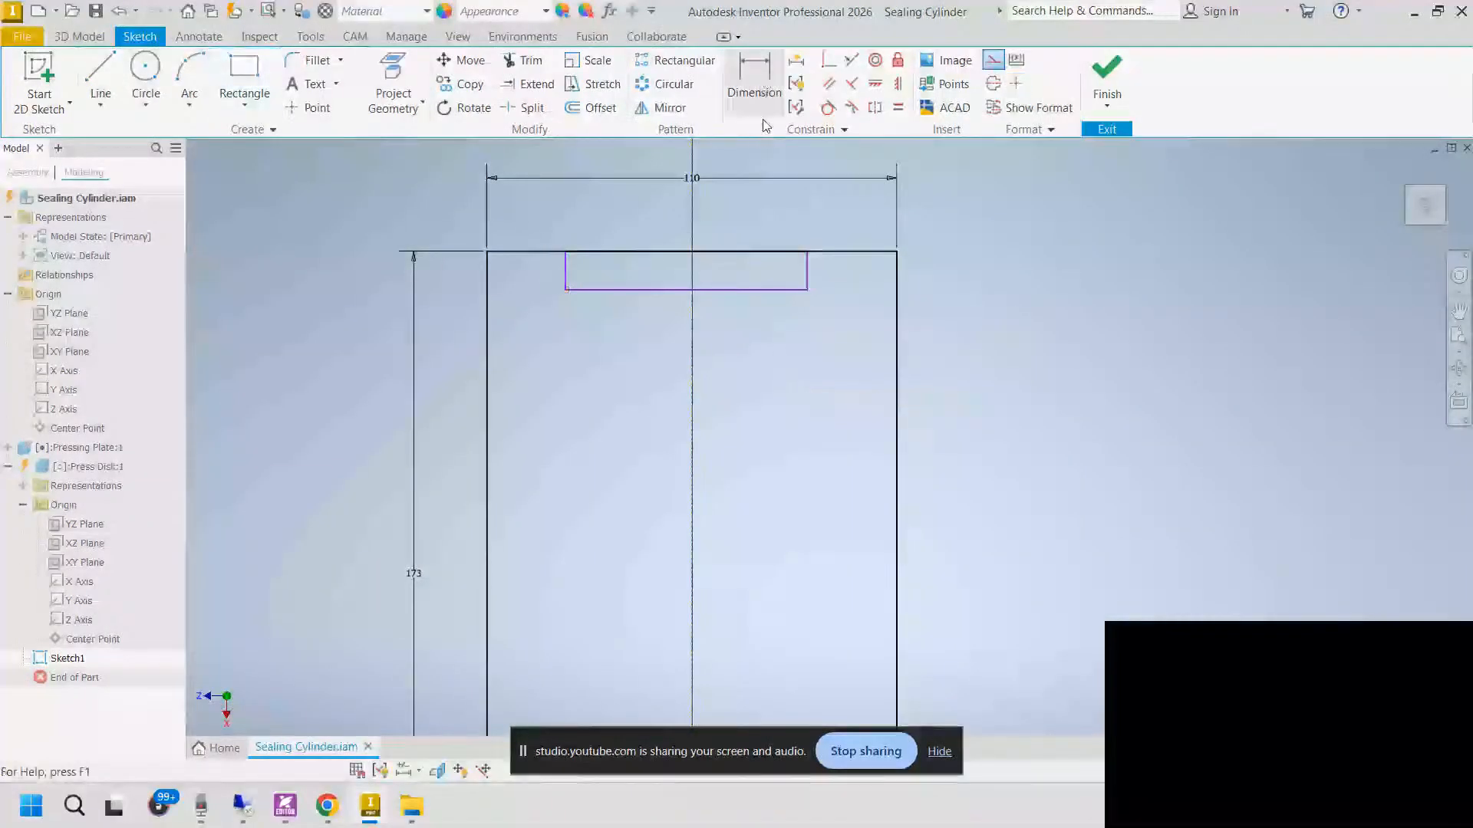
Step: Dimension the distance from the shallow rectangle's lower edge to the large rectangle's base as 336/2 mm
{"action": "left_click", "coordinate": [772, 296]}
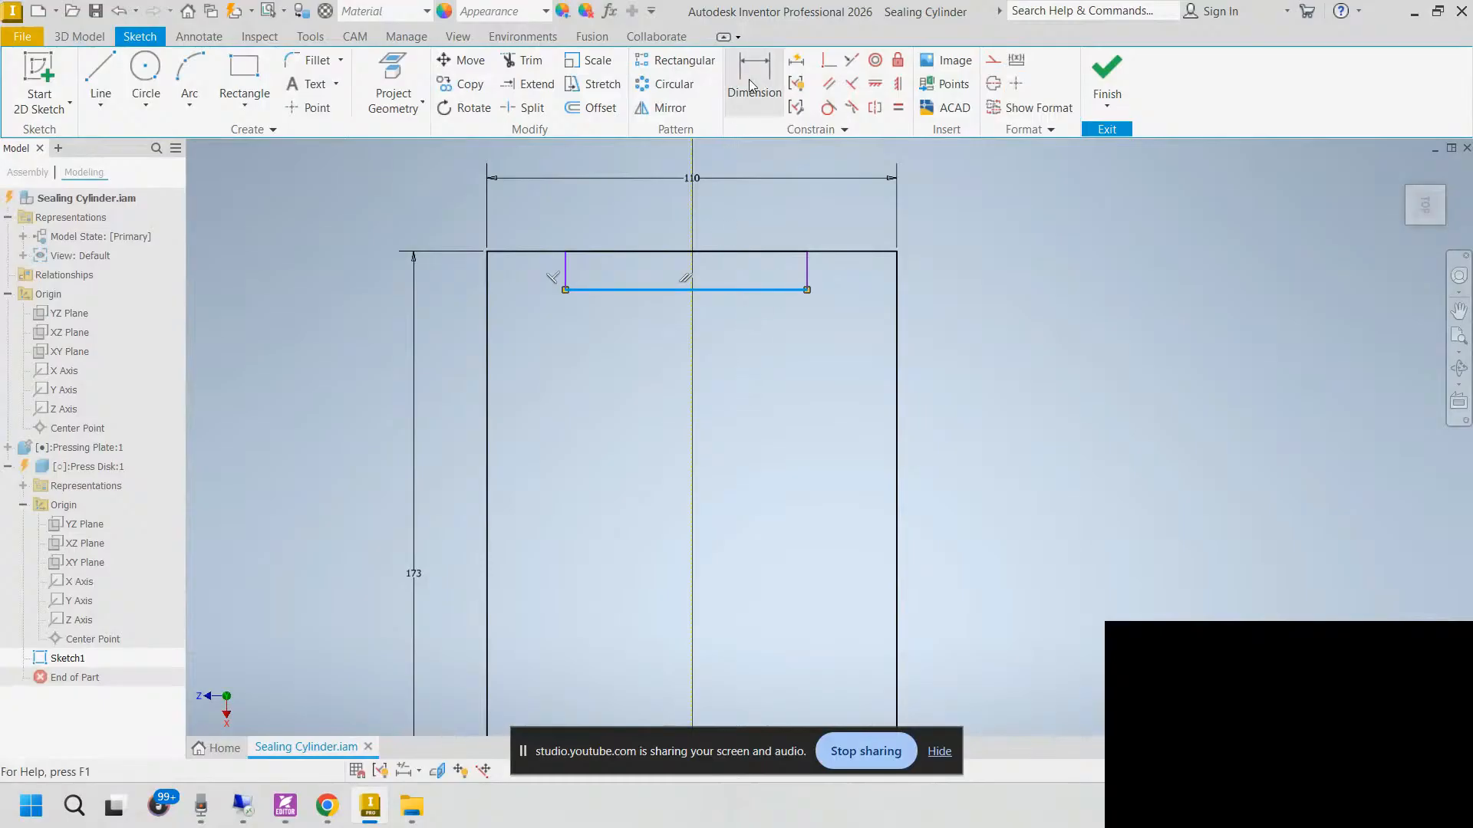
{"action": "left_click", "coordinate": [763, 99]}
{"action": "left_click", "coordinate": [776, 292]}
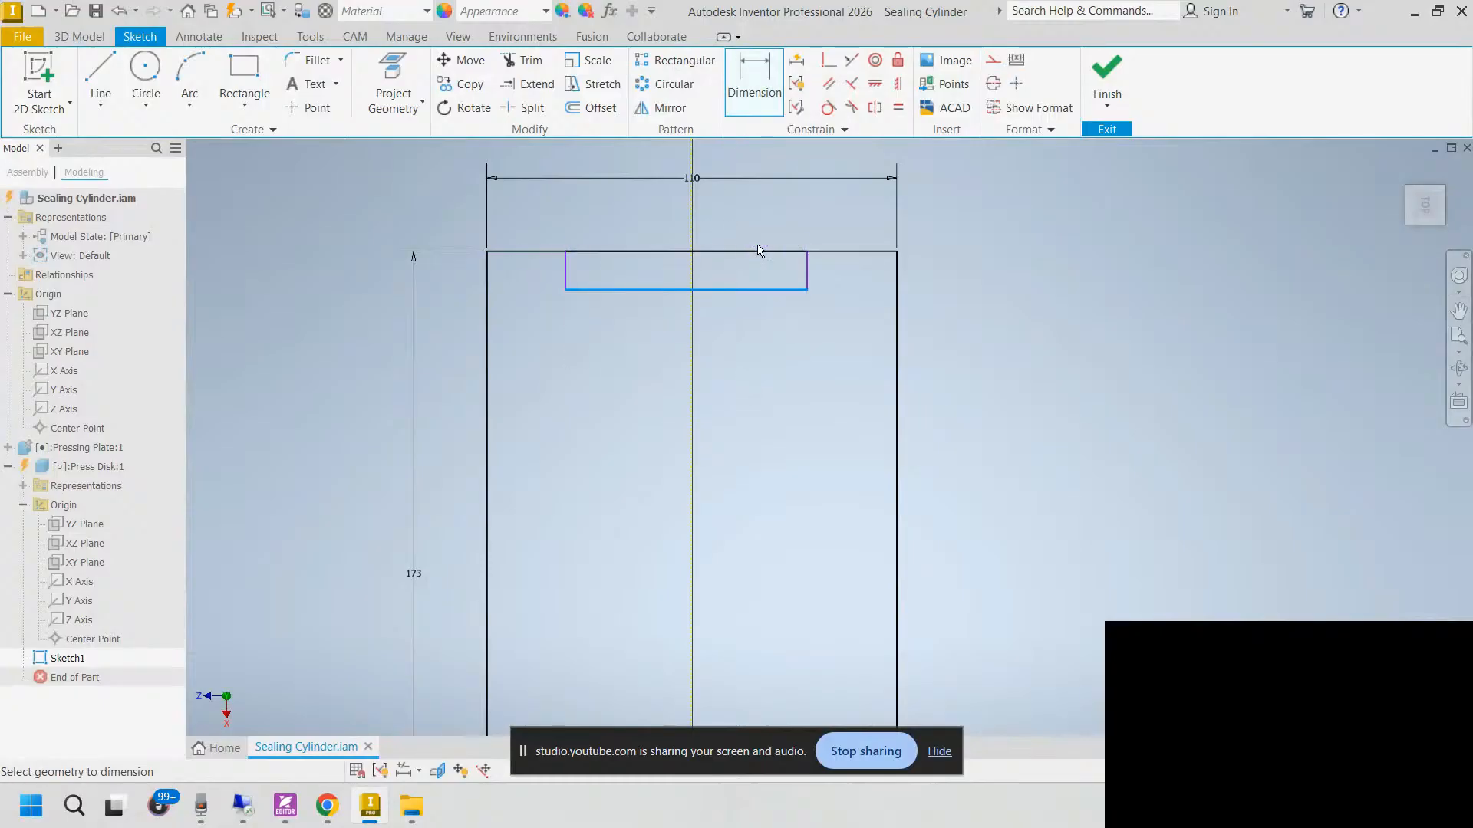
{"action": "middle_click_drag", "start_coordinate": [763, 477], "coordinate": [771, 265]}
{"action": "scroll", "coordinate": [729, 386], "scroll_direction": "down", "scroll_amount": 3}
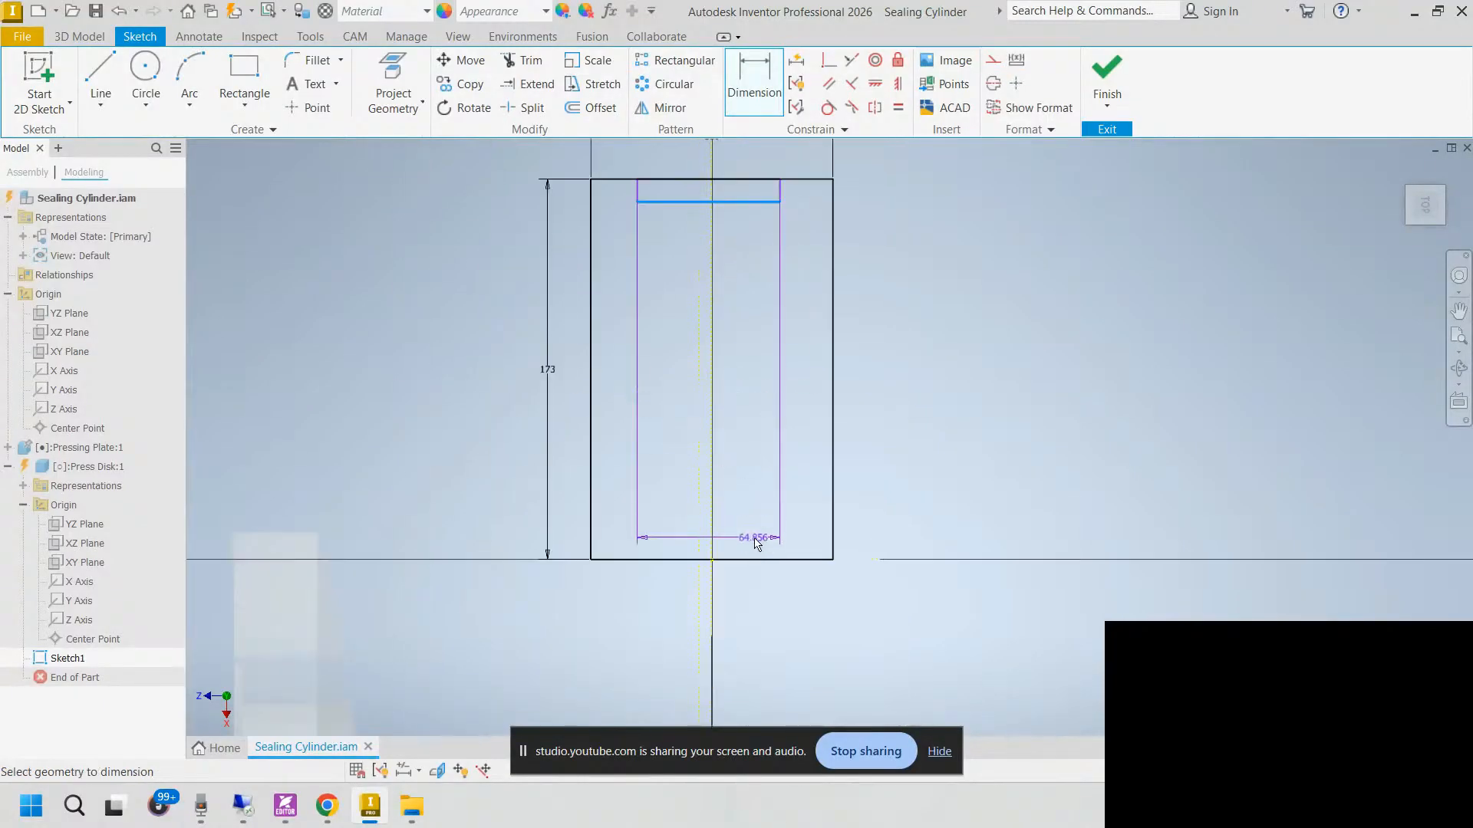
{"action": "left_click", "coordinate": [763, 559]}
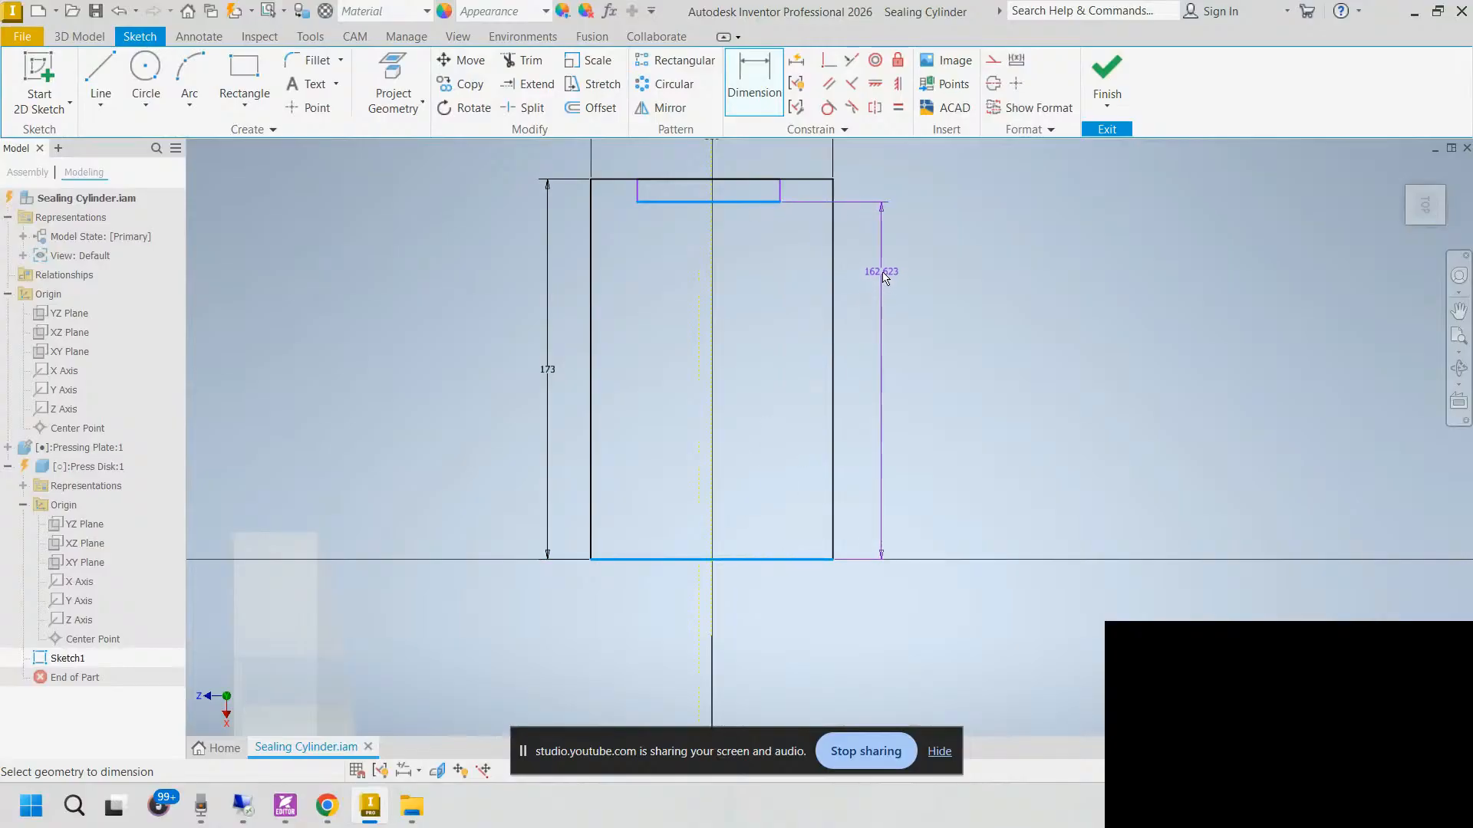
{"action": "left_click", "coordinate": [883, 276]}
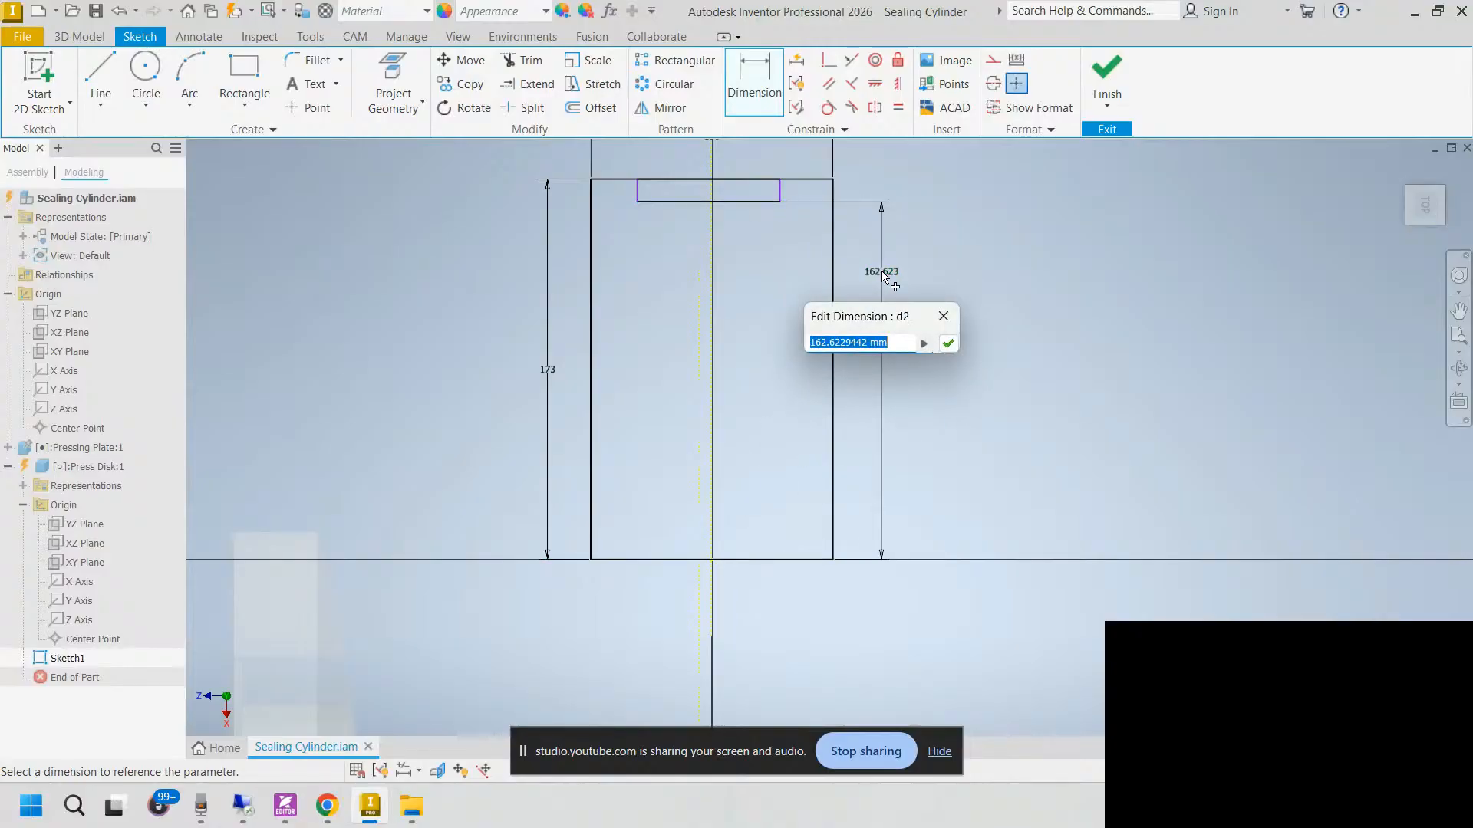
{"action": "type", "text": "3"}
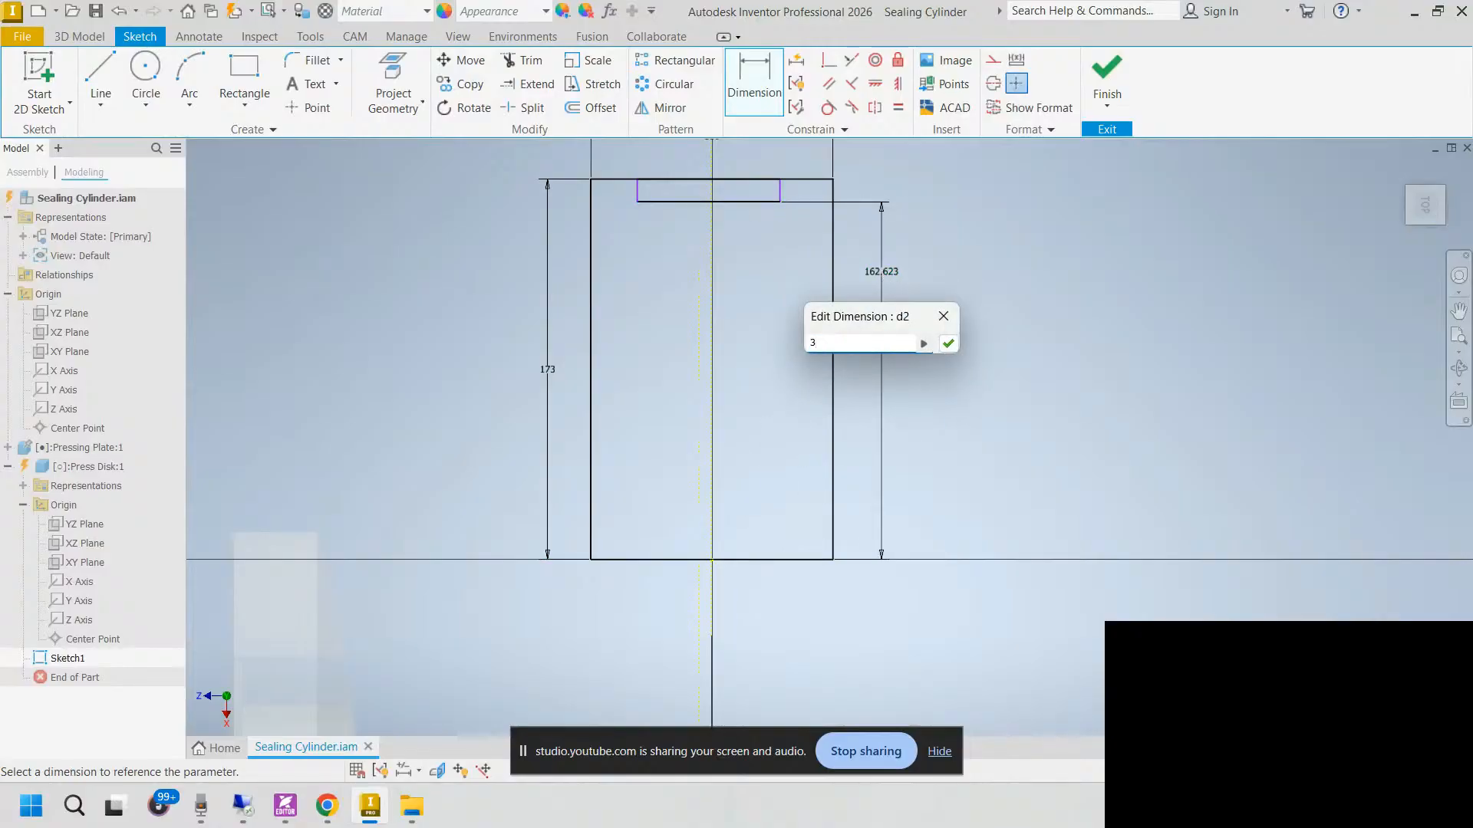
{"action": "type", "text": "36/2"}
{"action": "left_click", "coordinate": [948, 343]}
{"action": "scroll", "coordinate": [752, 219], "scroll_direction": "up", "scroll_amount": 3}
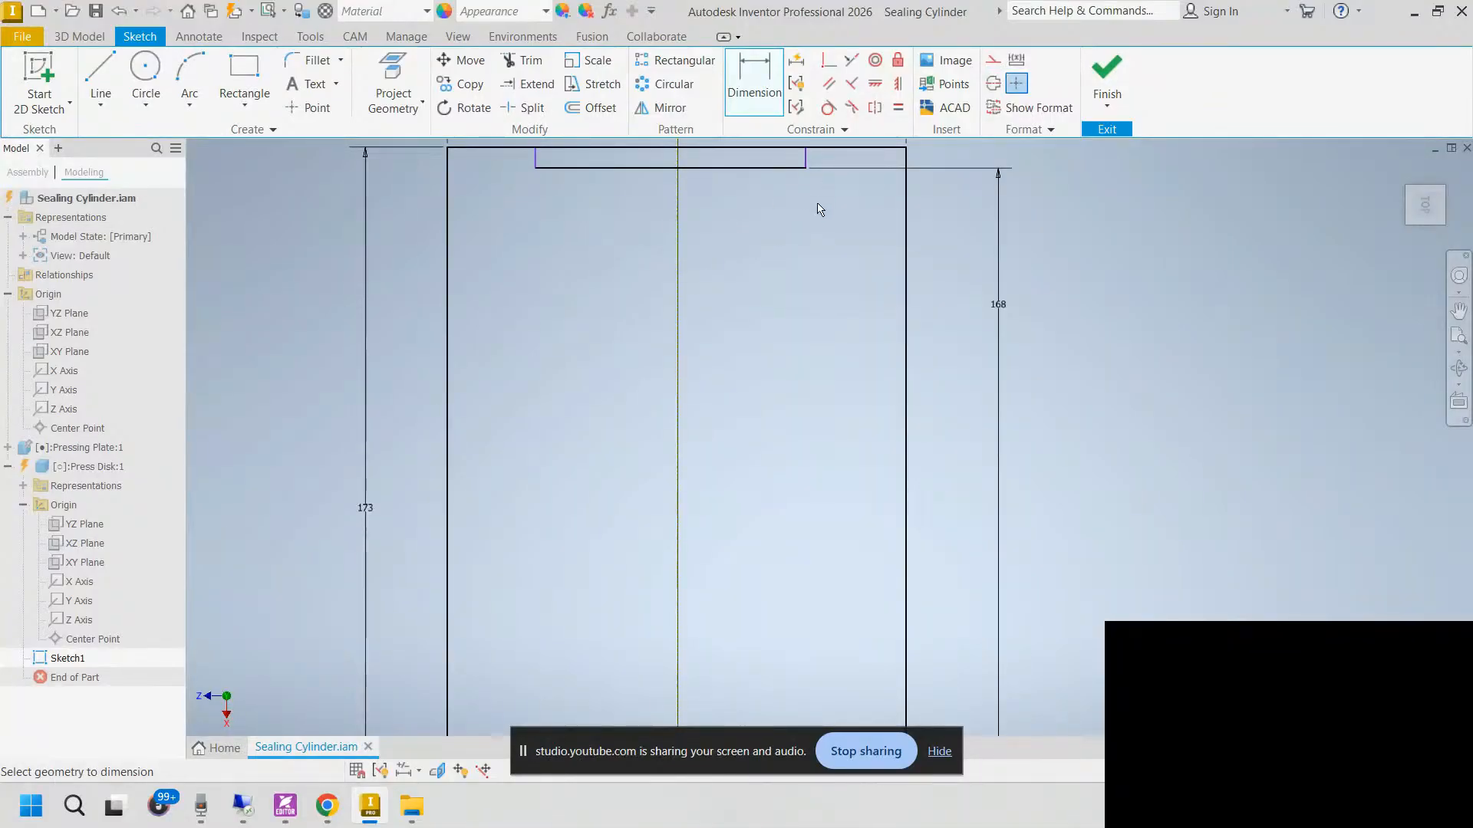
Step: Dimension the gap between the shallow rectangle's right side and the large rectangle's right side as 20 mm
{"action": "middle_click_drag", "start_coordinate": [816, 203], "coordinate": [789, 270]}
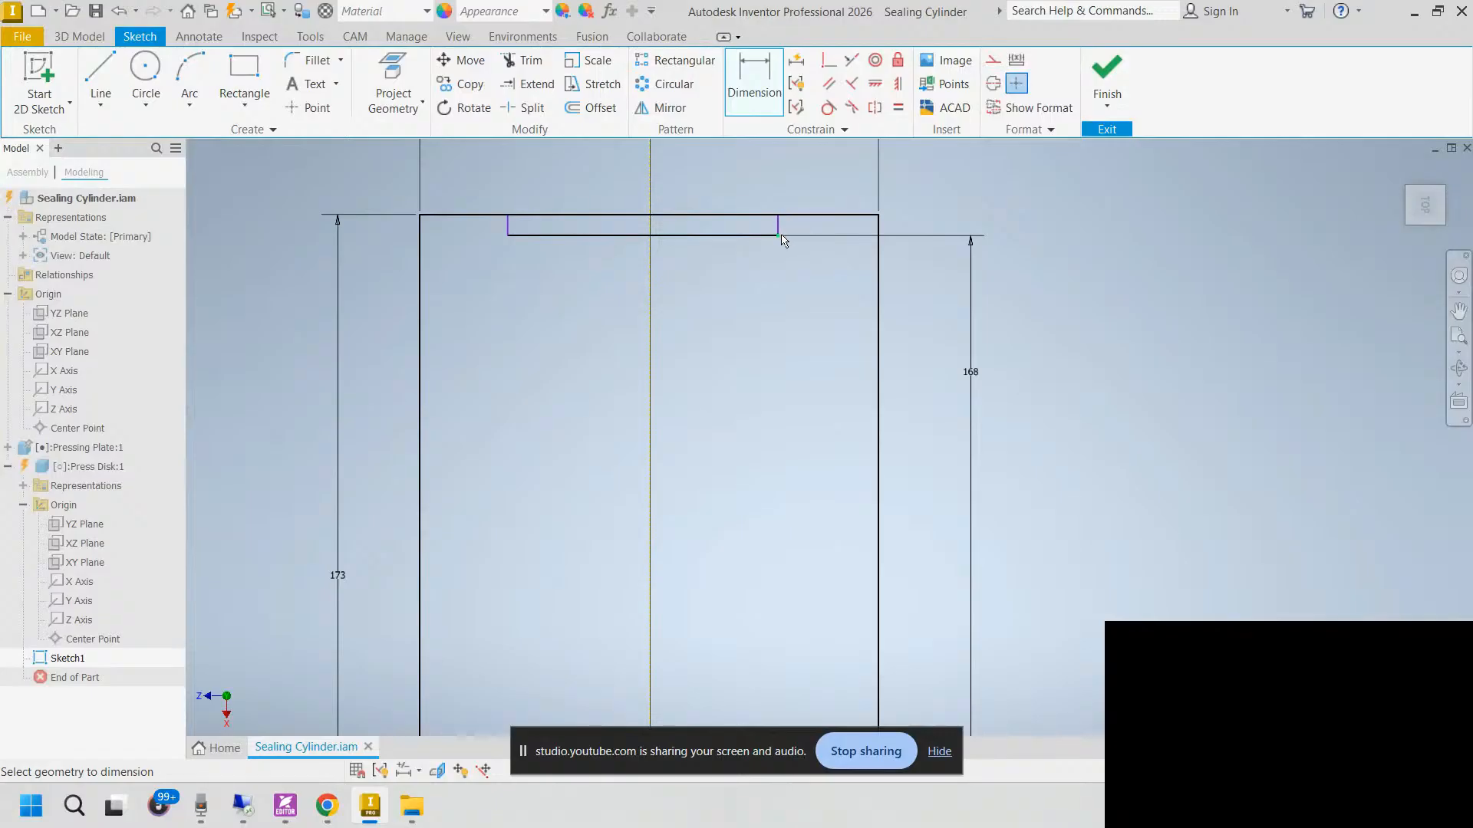
{"action": "scroll", "coordinate": [781, 240], "scroll_direction": "up", "scroll_amount": 4}
{"action": "left_click", "coordinate": [780, 239]}
{"action": "left_click", "coordinate": [1137, 250]}
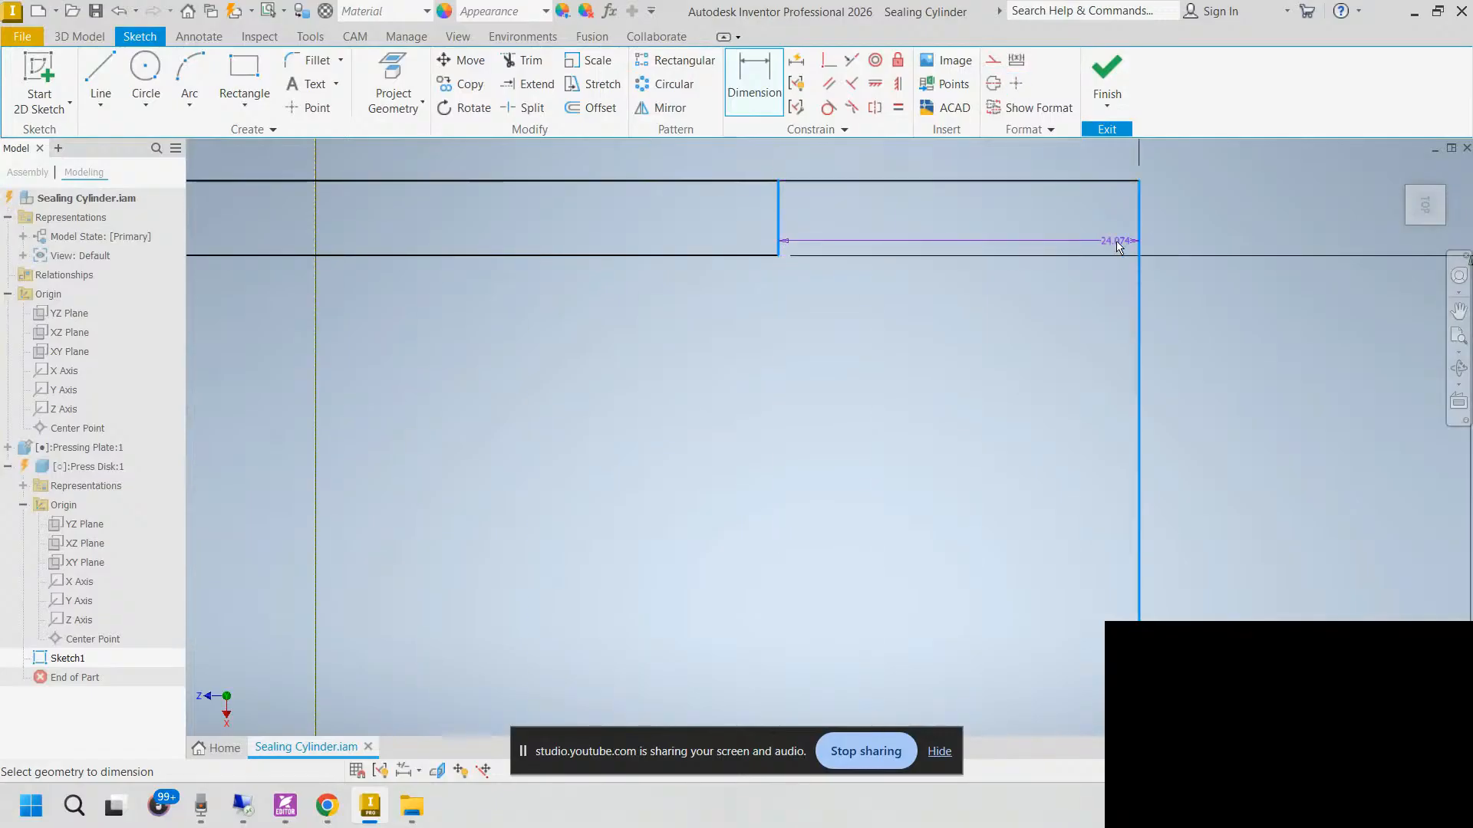
{"action": "middle_click_drag", "start_coordinate": [959, 256], "coordinate": [949, 350]}
{"action": "left_click", "coordinate": [969, 220]}
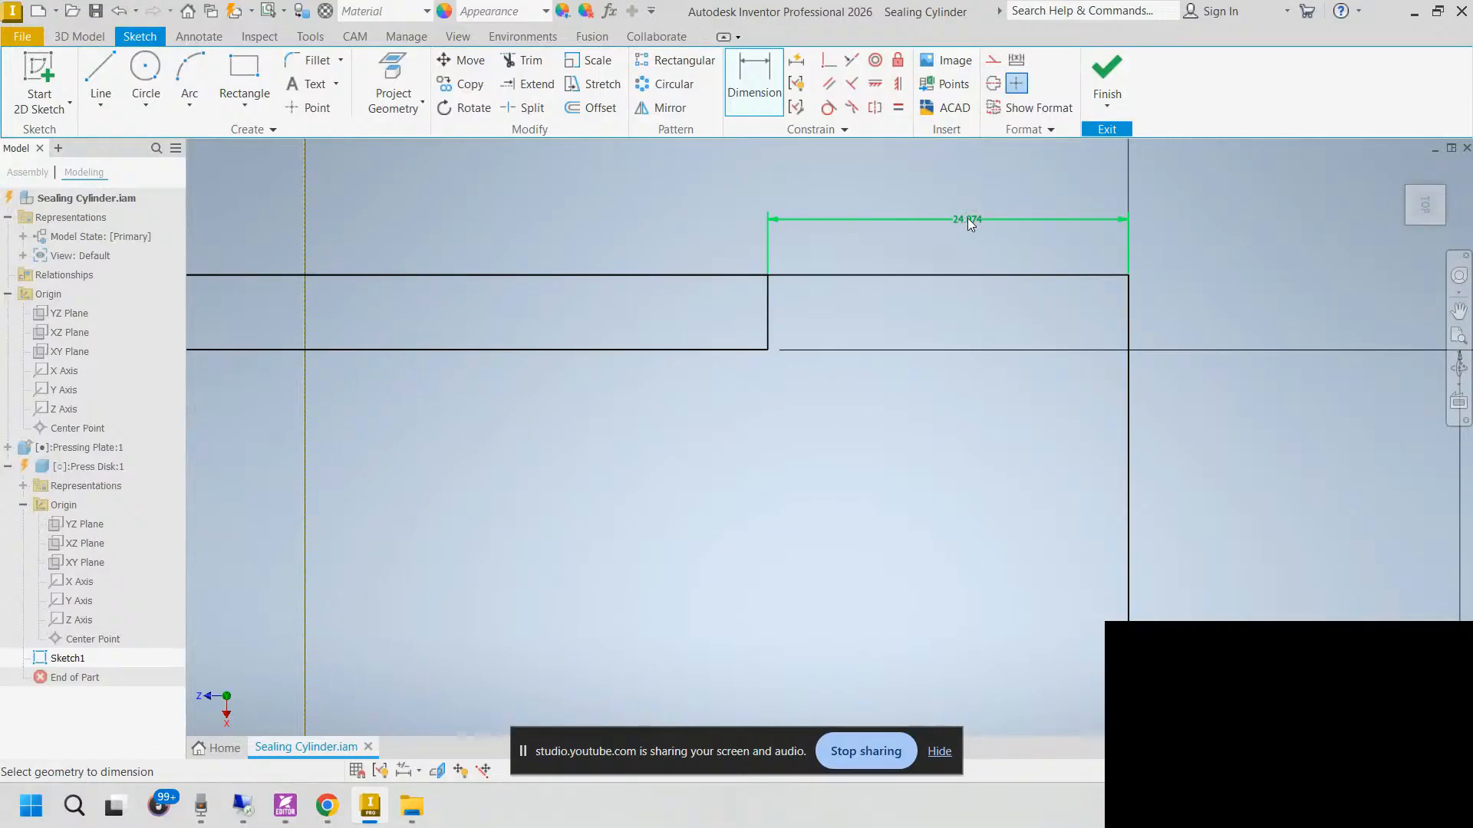
{"action": "type", "text": "20"}
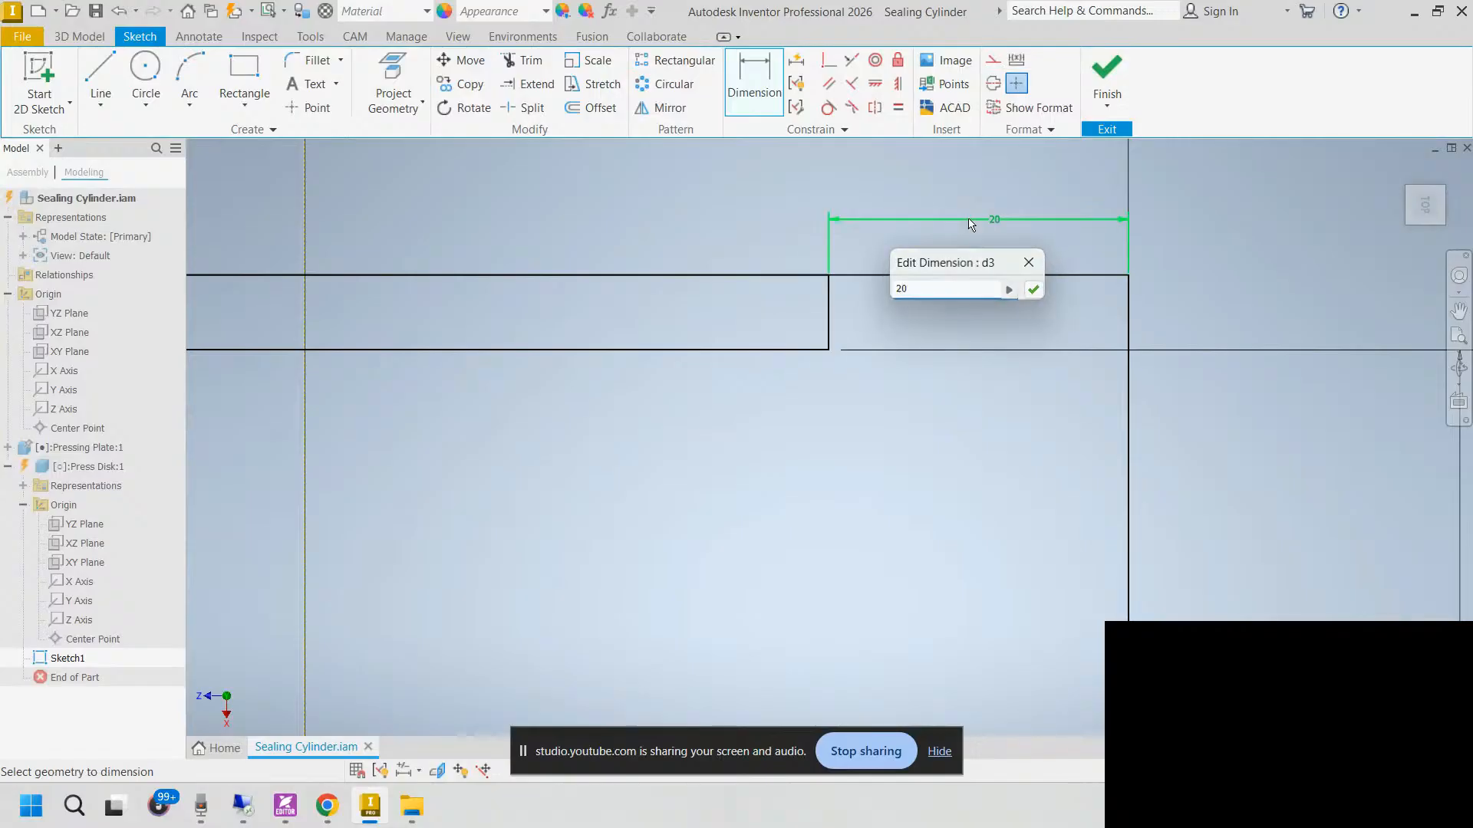
{"action": "key", "text": "Return"}
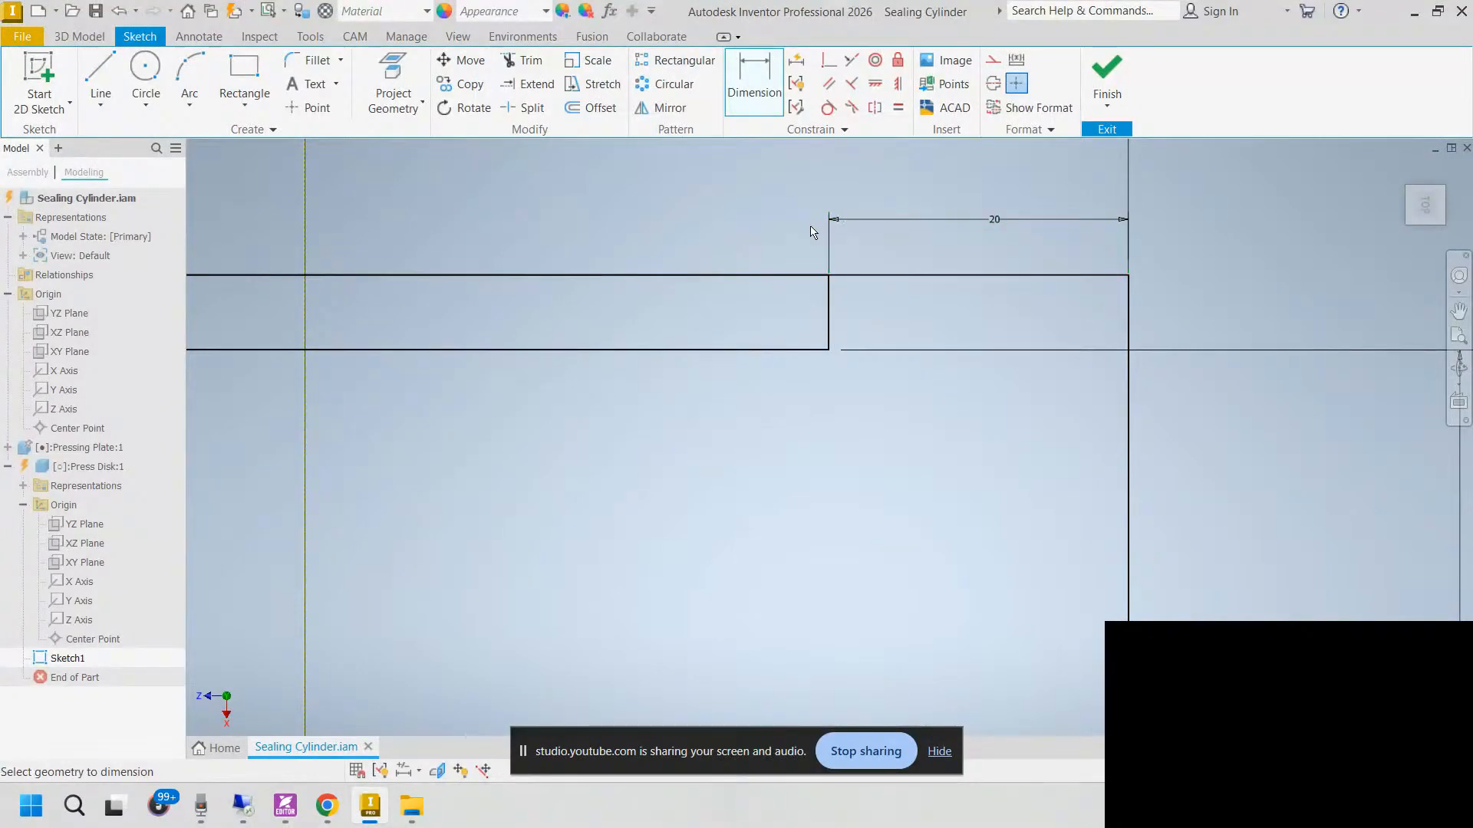
Step: Dimension the shallow rectangle's width as 70 mm
{"action": "scroll", "coordinate": [709, 312], "scroll_direction": "down", "scroll_amount": 4}
{"action": "middle_click_drag", "start_coordinate": [616, 405], "coordinate": [713, 419]}
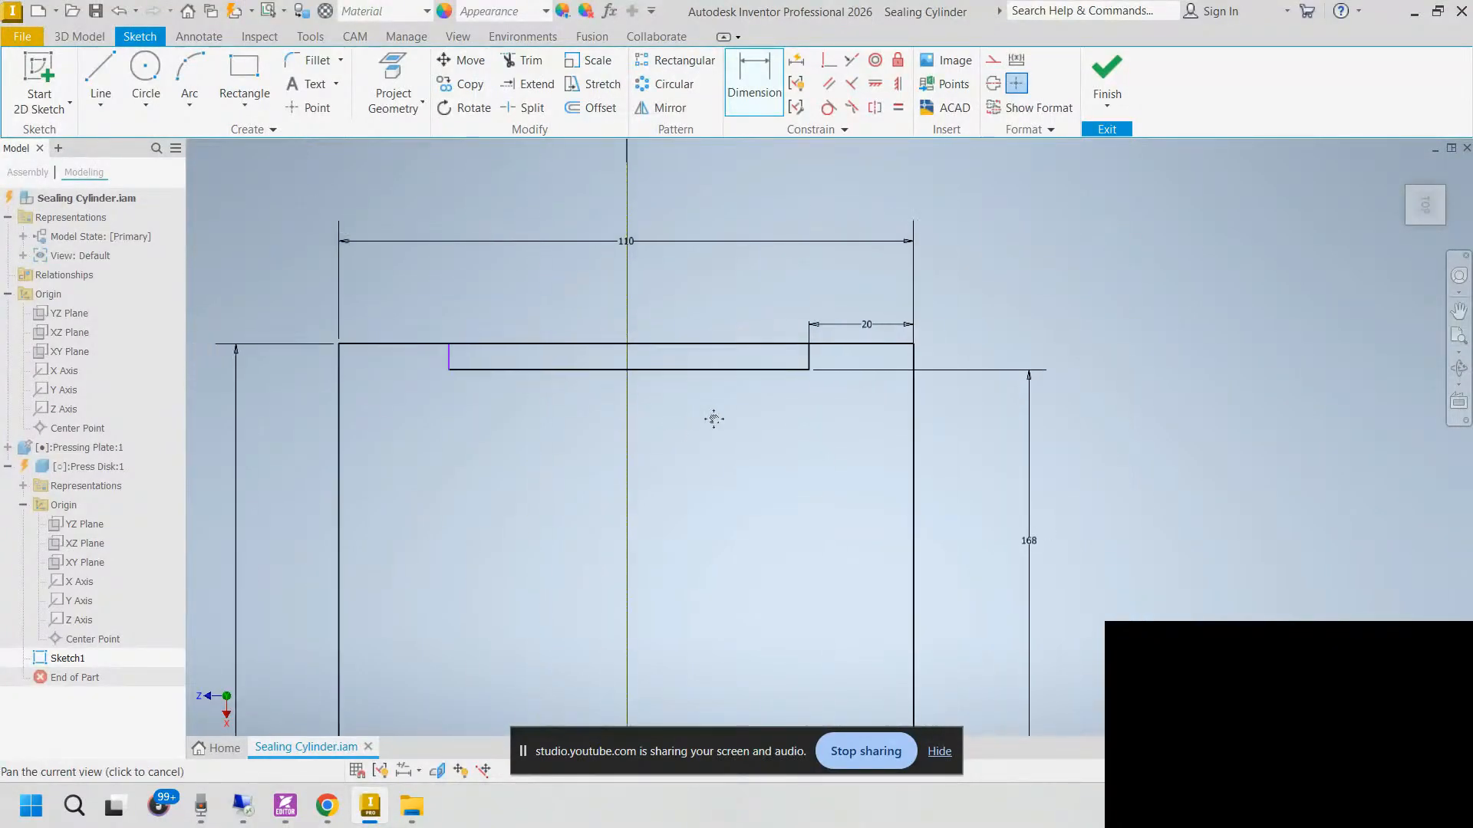
{"action": "left_click", "coordinate": [697, 371]}
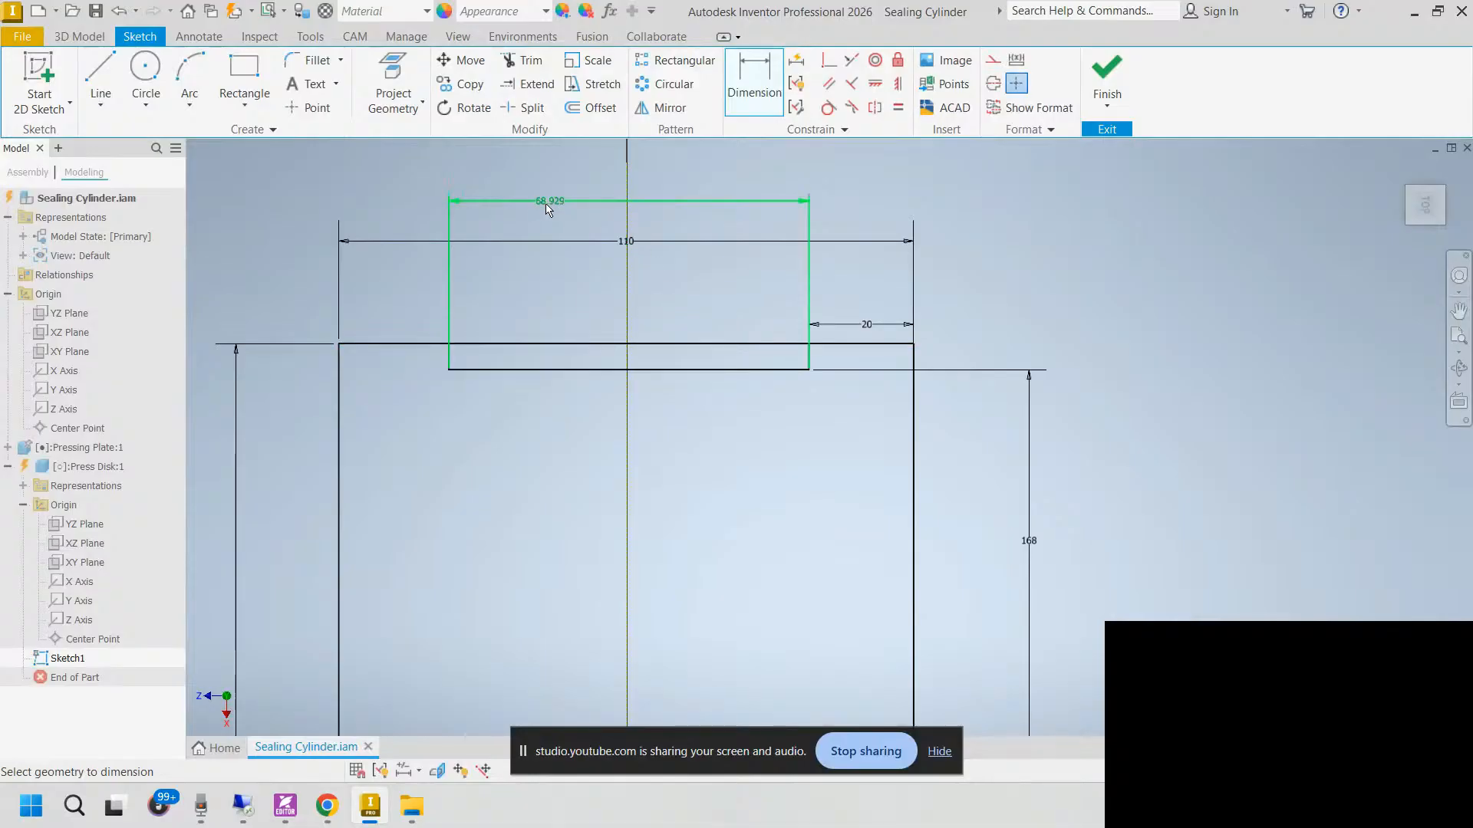
{"action": "left_click", "coordinate": [552, 207]}
{"action": "type", "text": "70"}
{"action": "key", "text": "Return"}
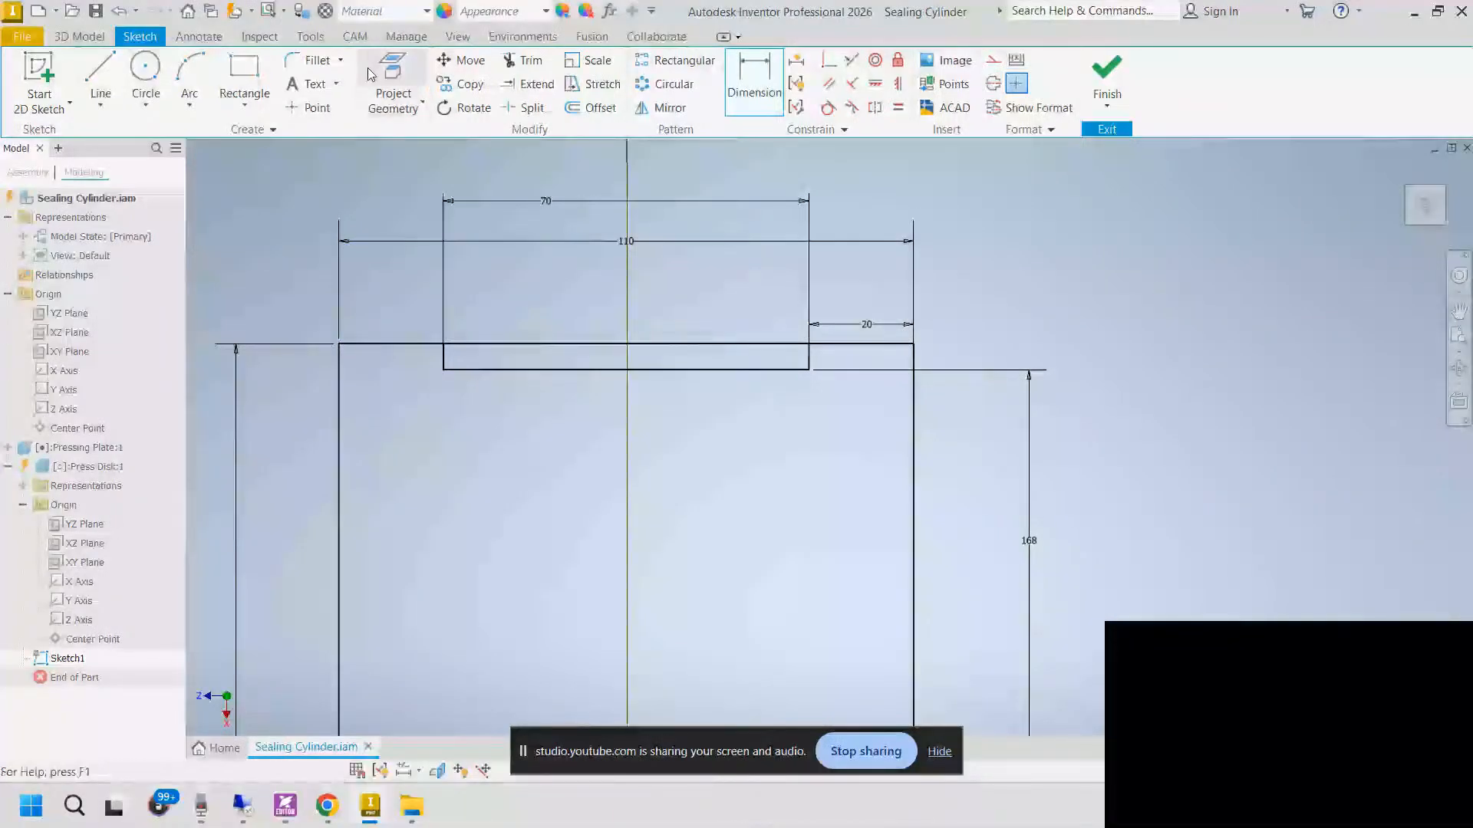
Step: Trim the overlapping top edges between the shallow rectangle's two sides so the profile has an open recess
{"action": "left_click", "coordinate": [524, 60]}
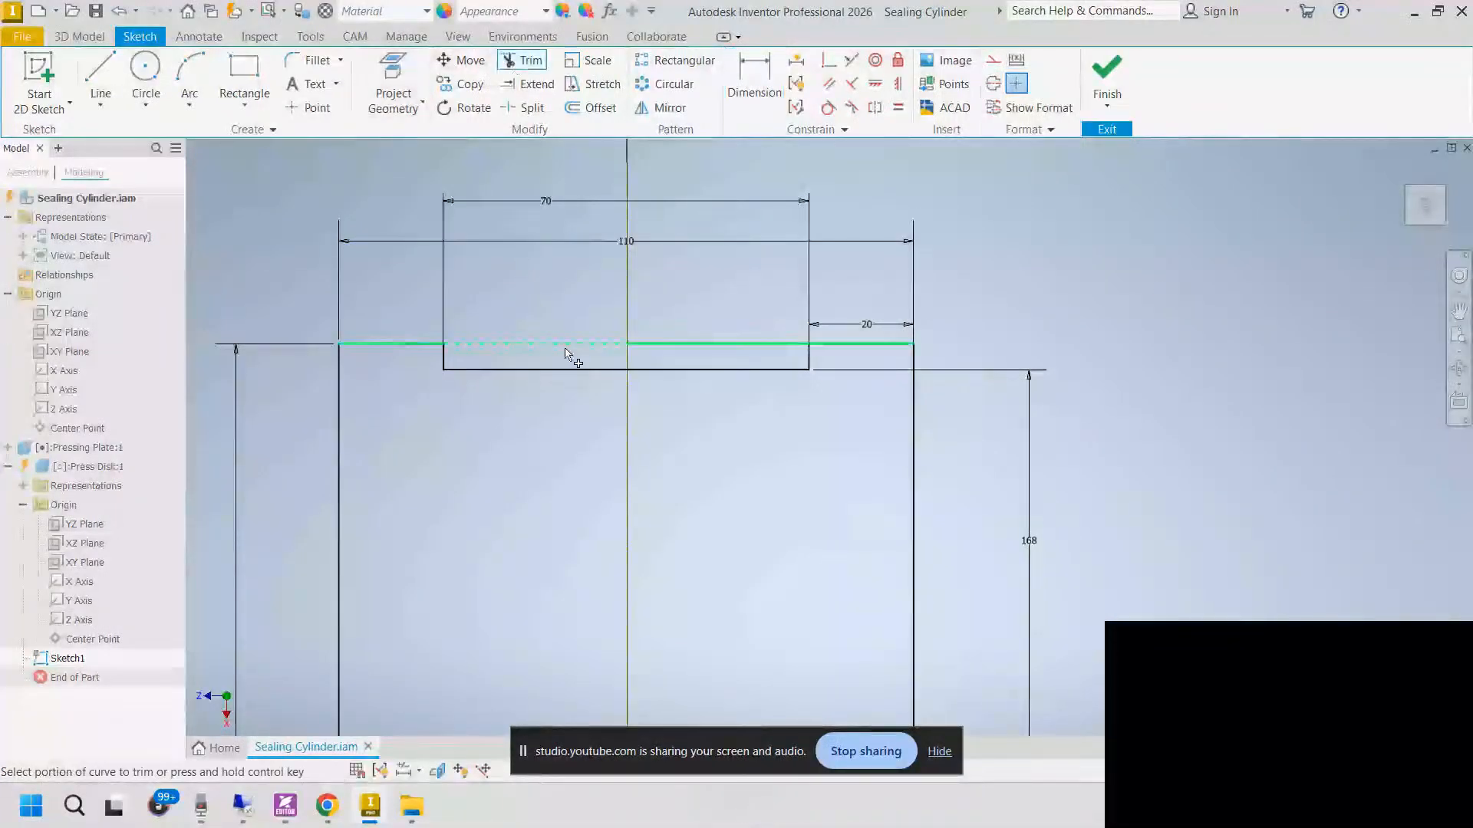
{"action": "left_click", "coordinate": [674, 349]}
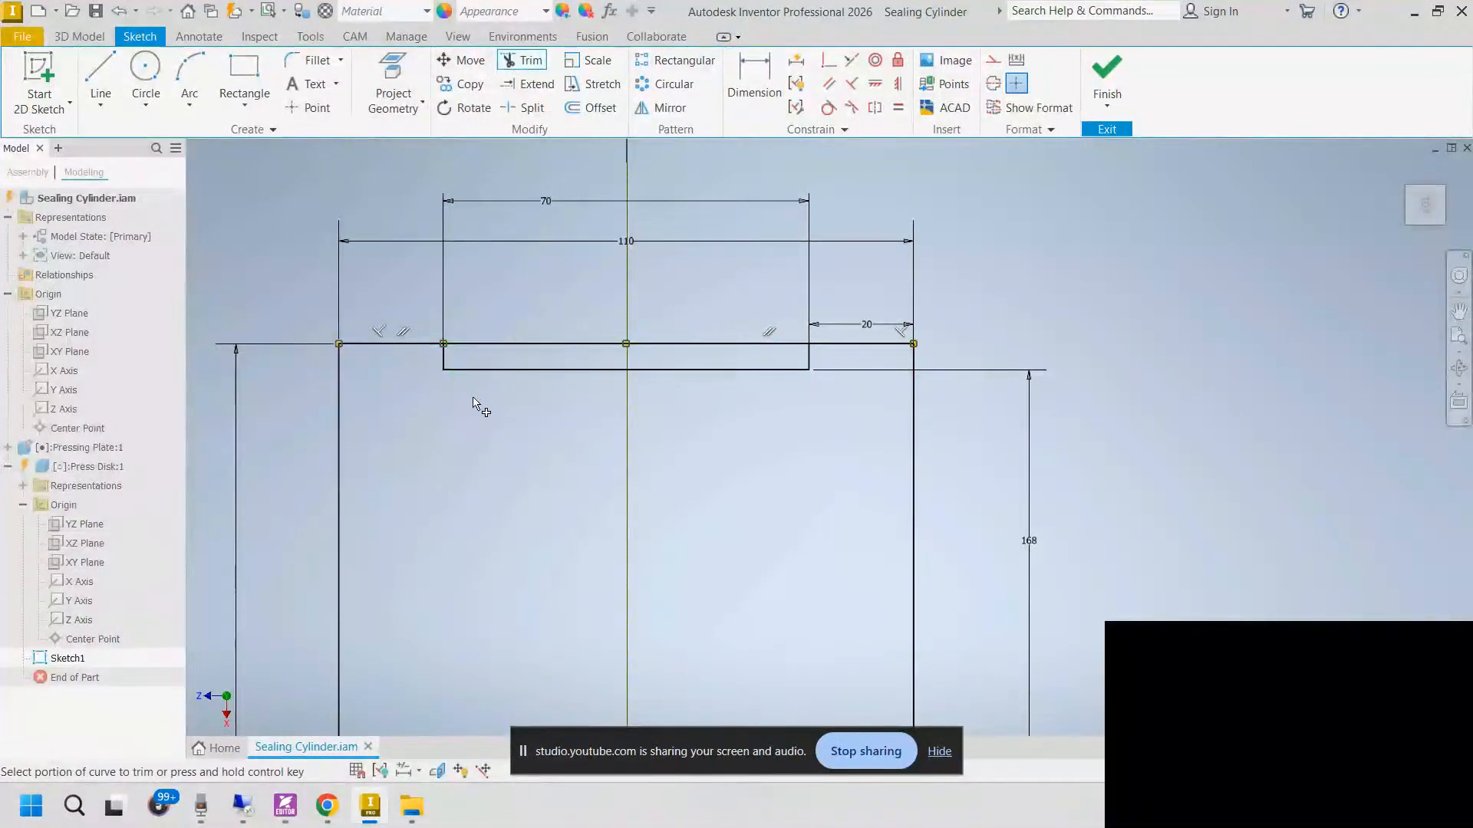
{"action": "left_click", "coordinate": [537, 344]}
{"action": "left_click", "coordinate": [677, 346]}
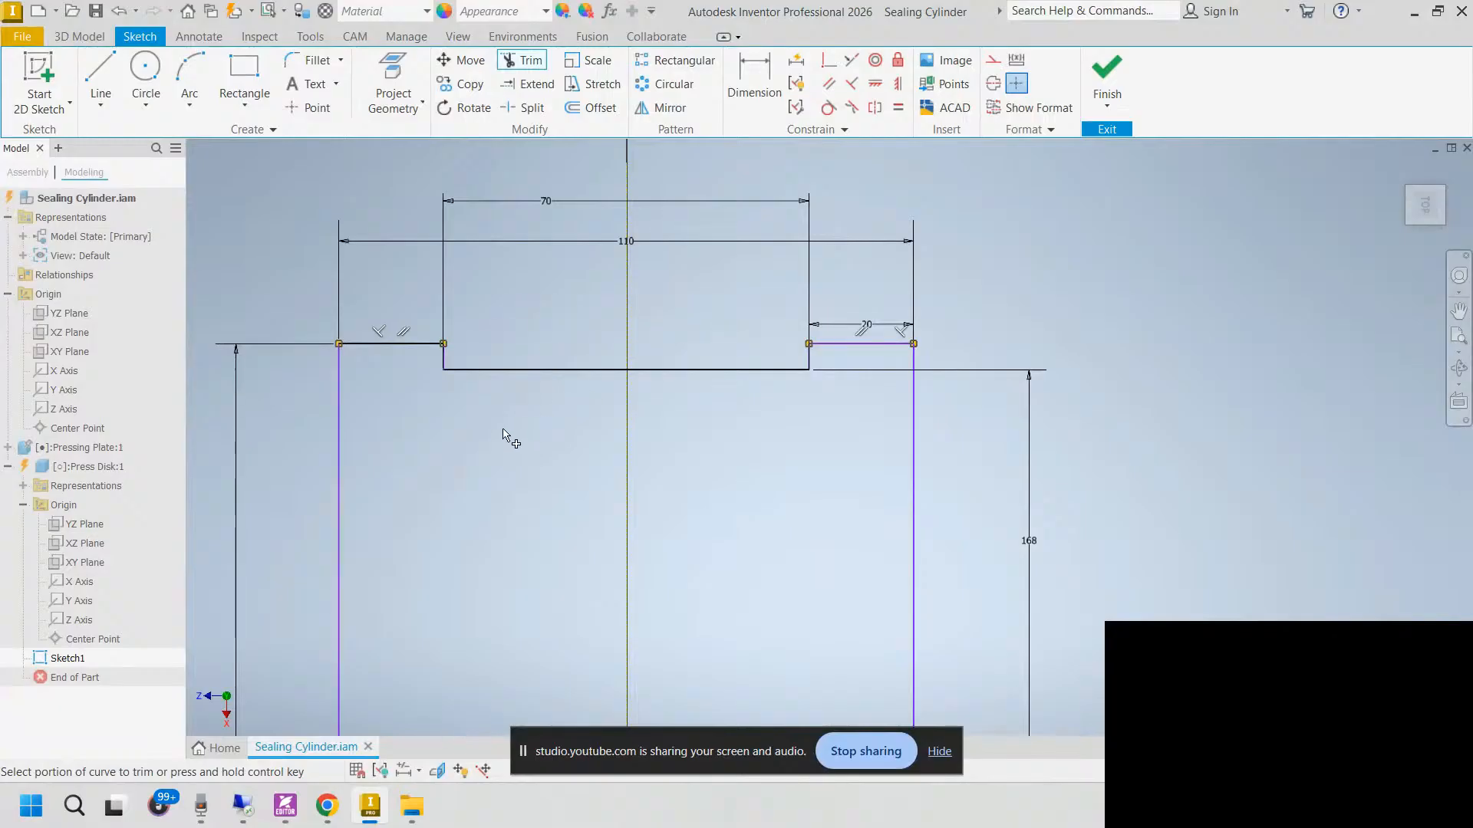
{"action": "key", "text": "Escape"}
Step: Dimension the height from the short top edge left of the recess to the profile's base
{"action": "key", "text": "d"}
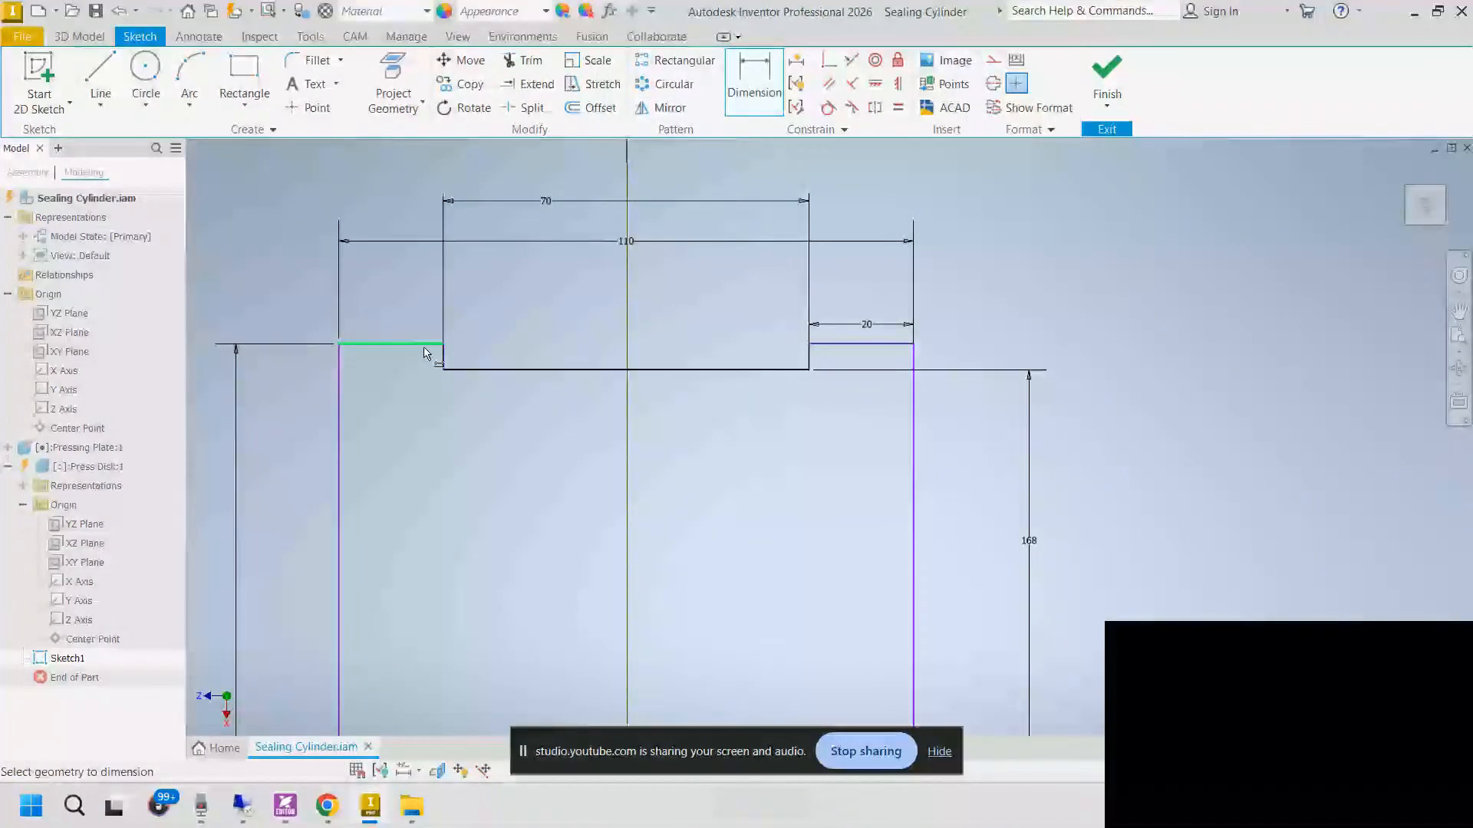
{"action": "left_click", "coordinate": [424, 348]}
{"action": "middle_click_drag", "start_coordinate": [428, 690], "coordinate": [451, 301]}
{"action": "scroll", "coordinate": [452, 388], "scroll_direction": "down", "scroll_amount": 4}
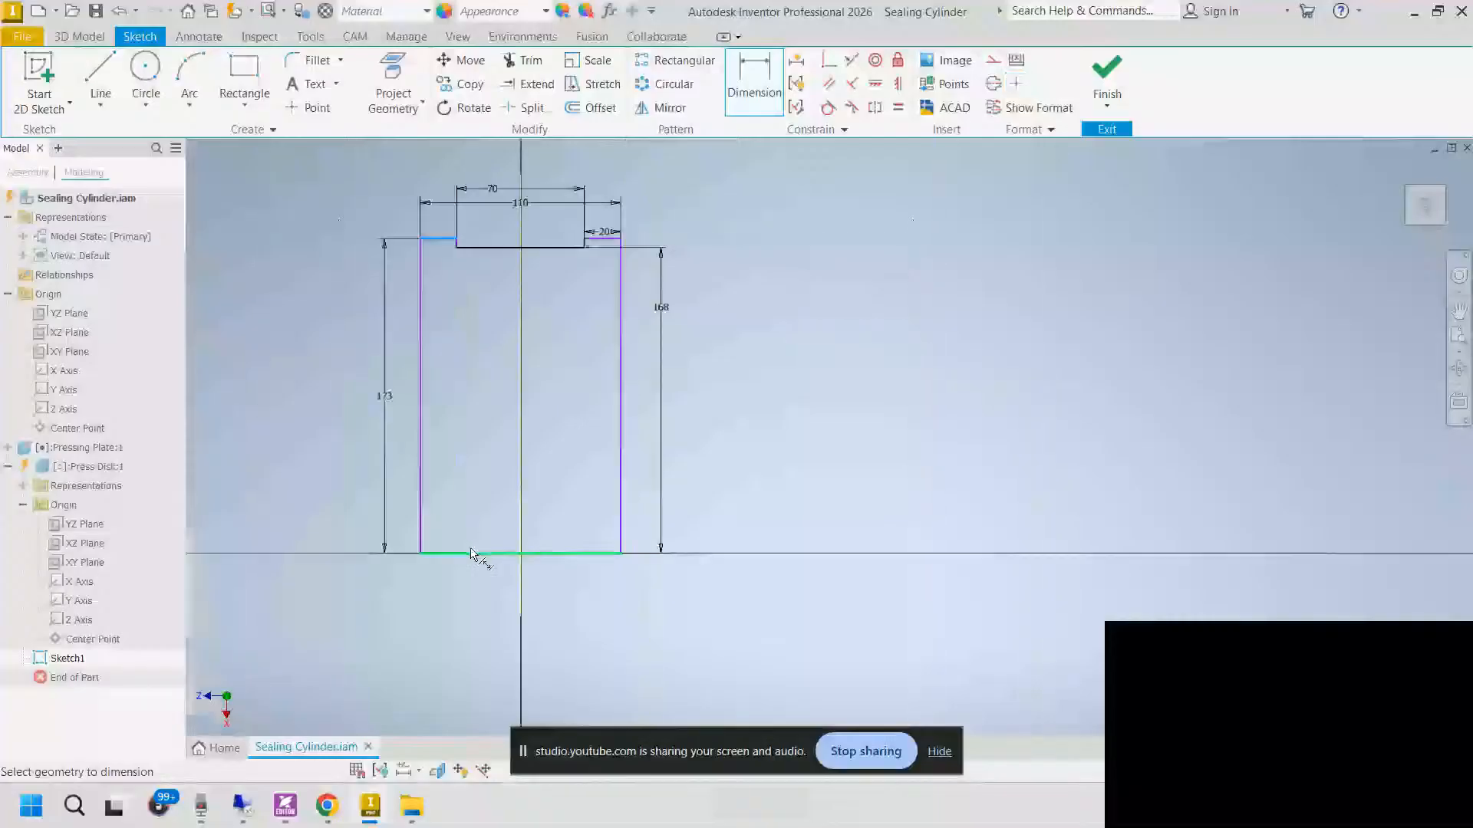
{"action": "left_click", "coordinate": [473, 553]}
{"action": "left_click", "coordinate": [346, 355]}
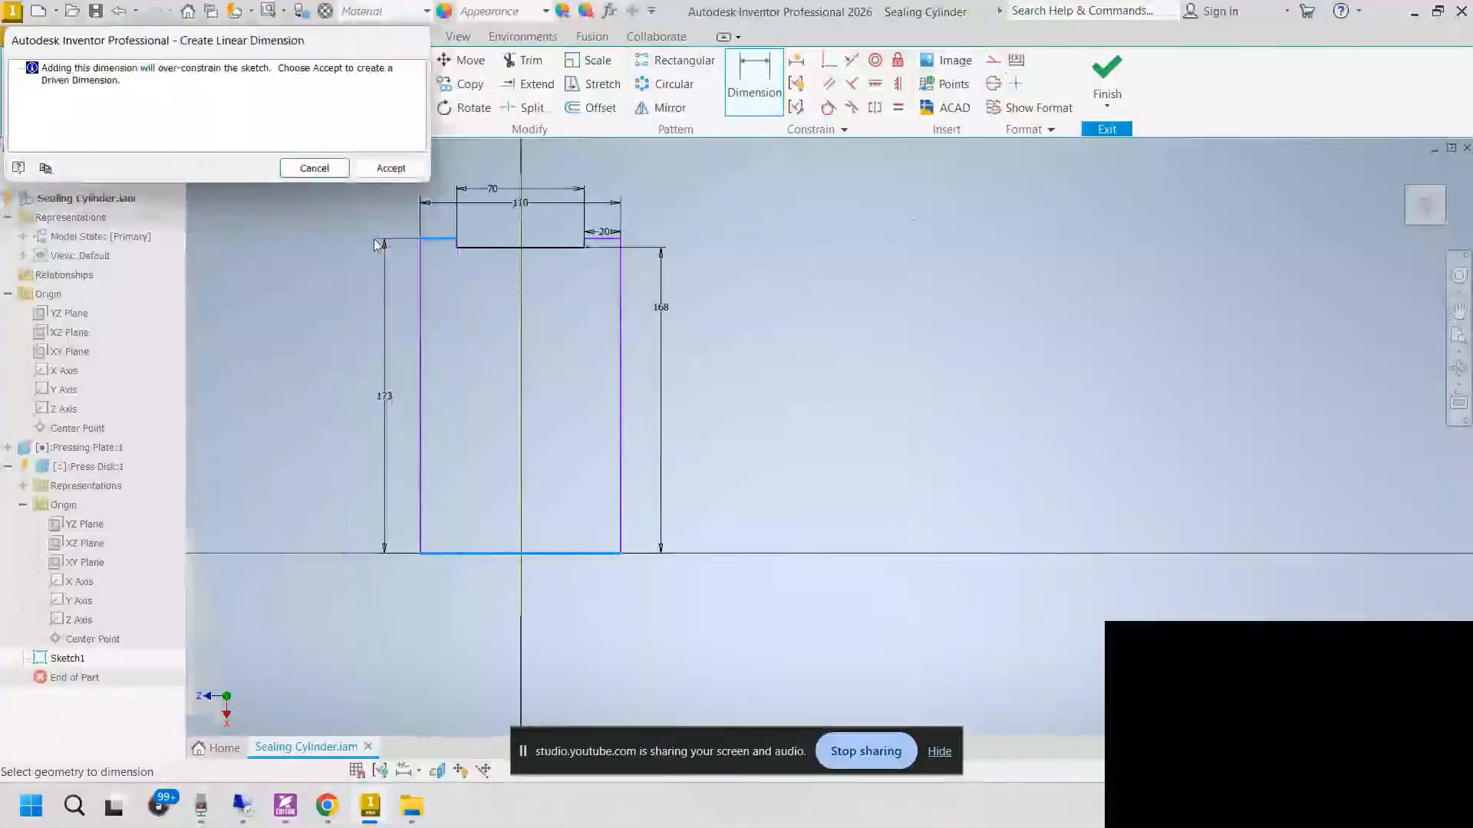
{"action": "left_click", "coordinate": [333, 170]}
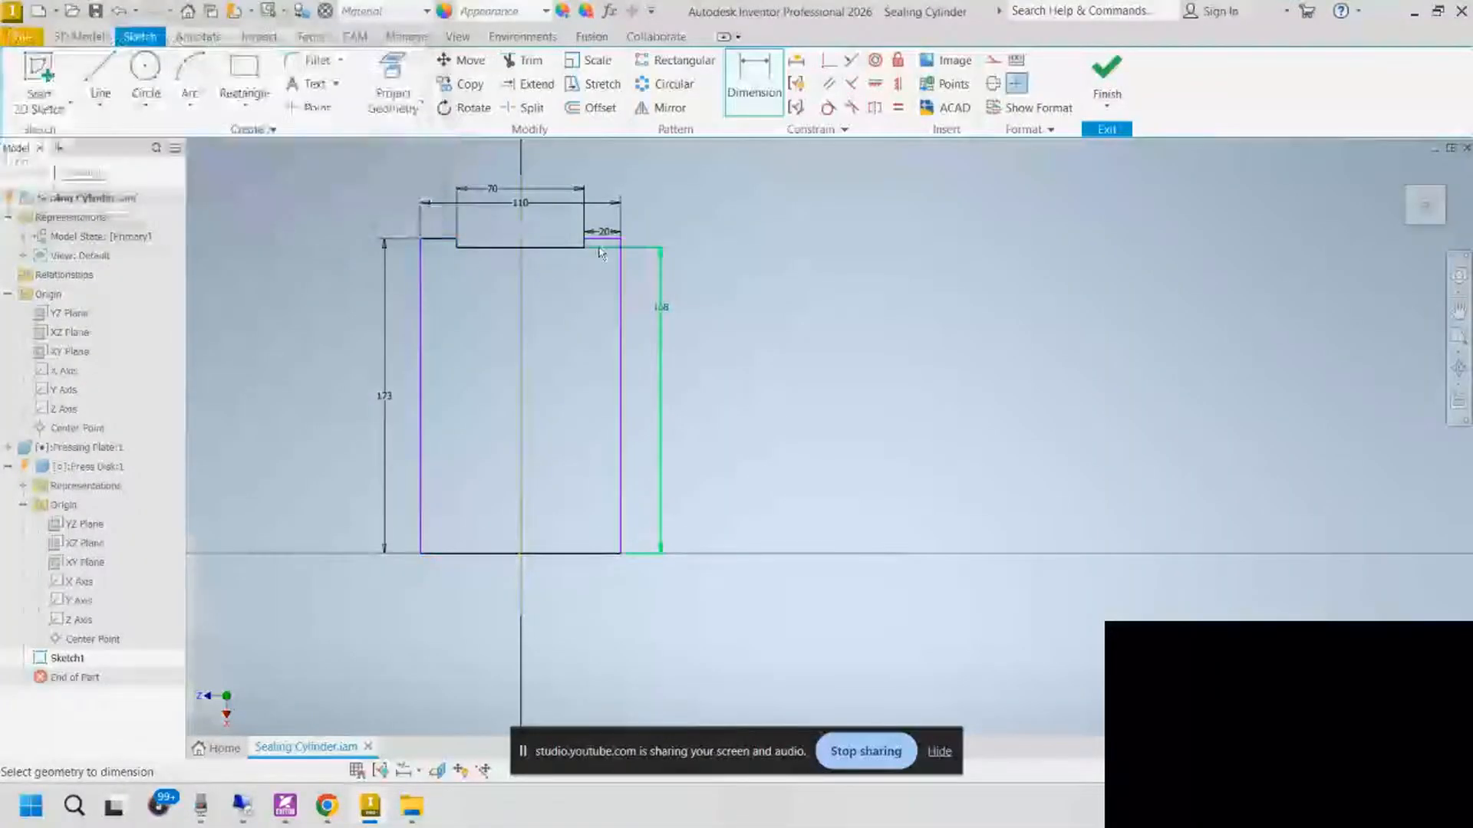
Step: Make the two short upper edges on either side of the 70 mm groove collinear
{"action": "scroll", "coordinate": [704, 241], "scroll_direction": "up", "scroll_amount": 3}
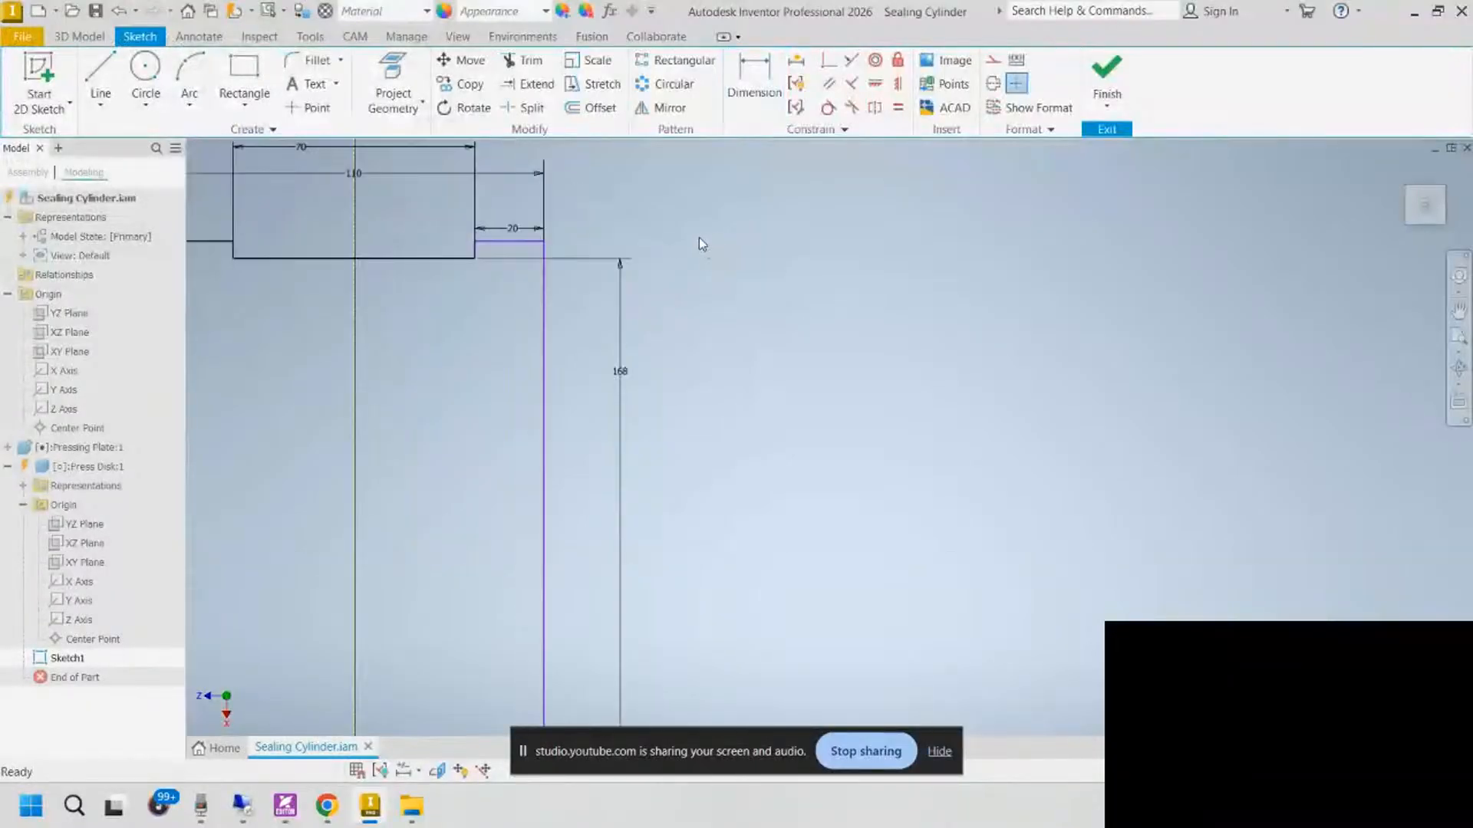
{"action": "middle_click_drag", "start_coordinate": [667, 227], "coordinate": [909, 283]}
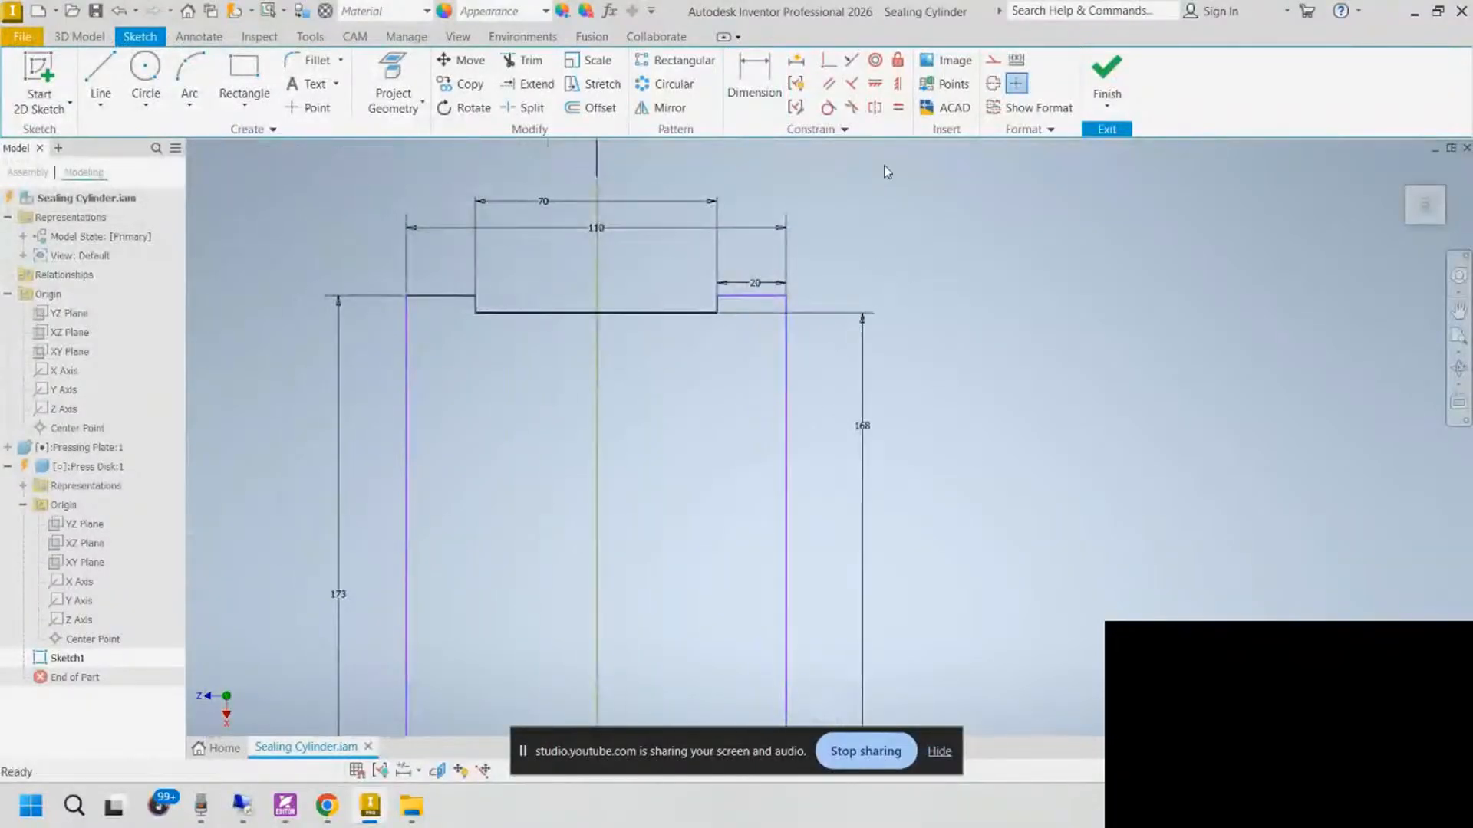
{"action": "left_click", "coordinate": [852, 61]}
{"action": "left_click", "coordinate": [760, 296]}
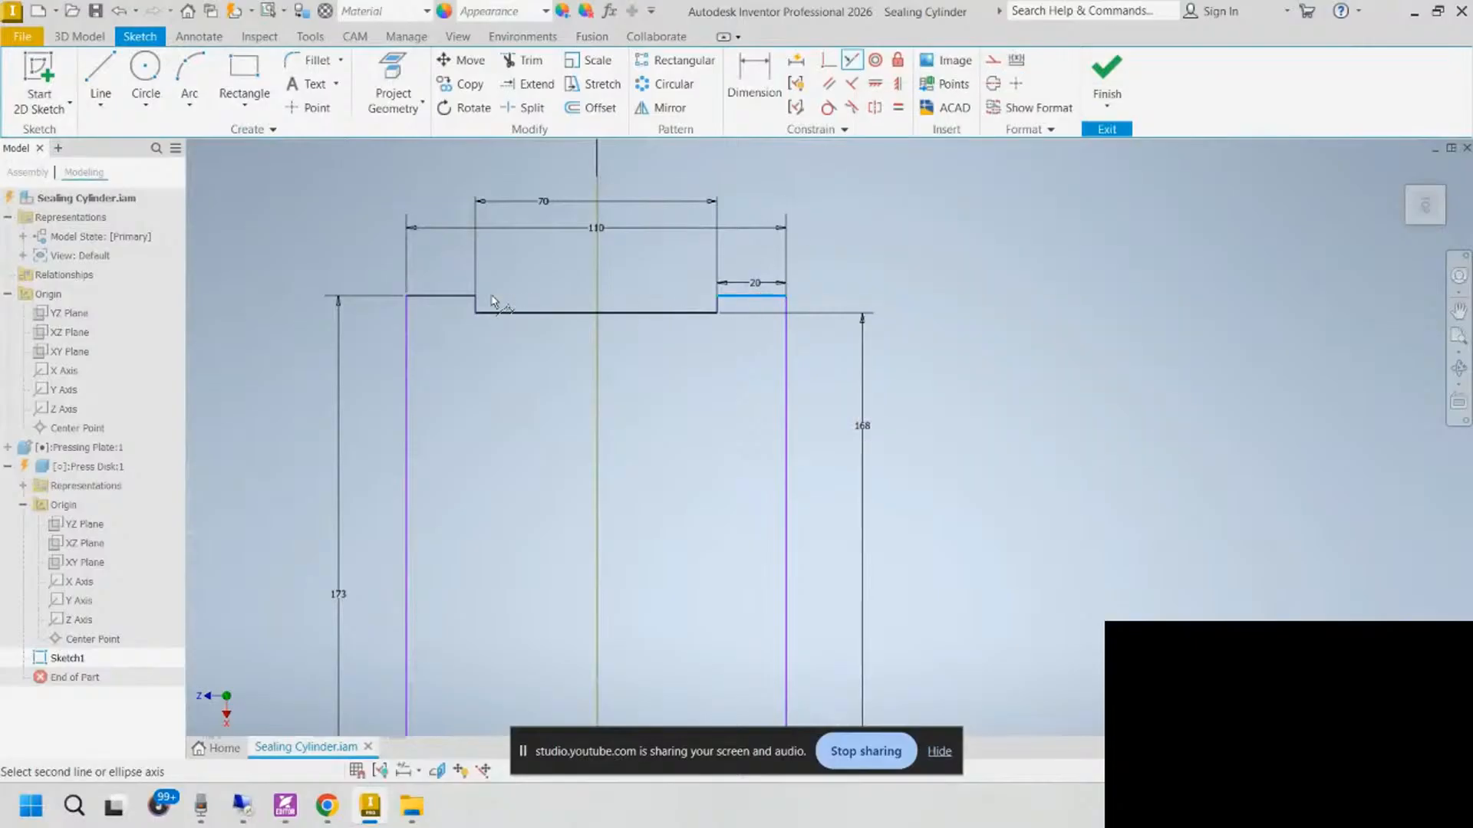
{"action": "left_click", "coordinate": [442, 296]}
{"action": "key", "text": "Escape"}
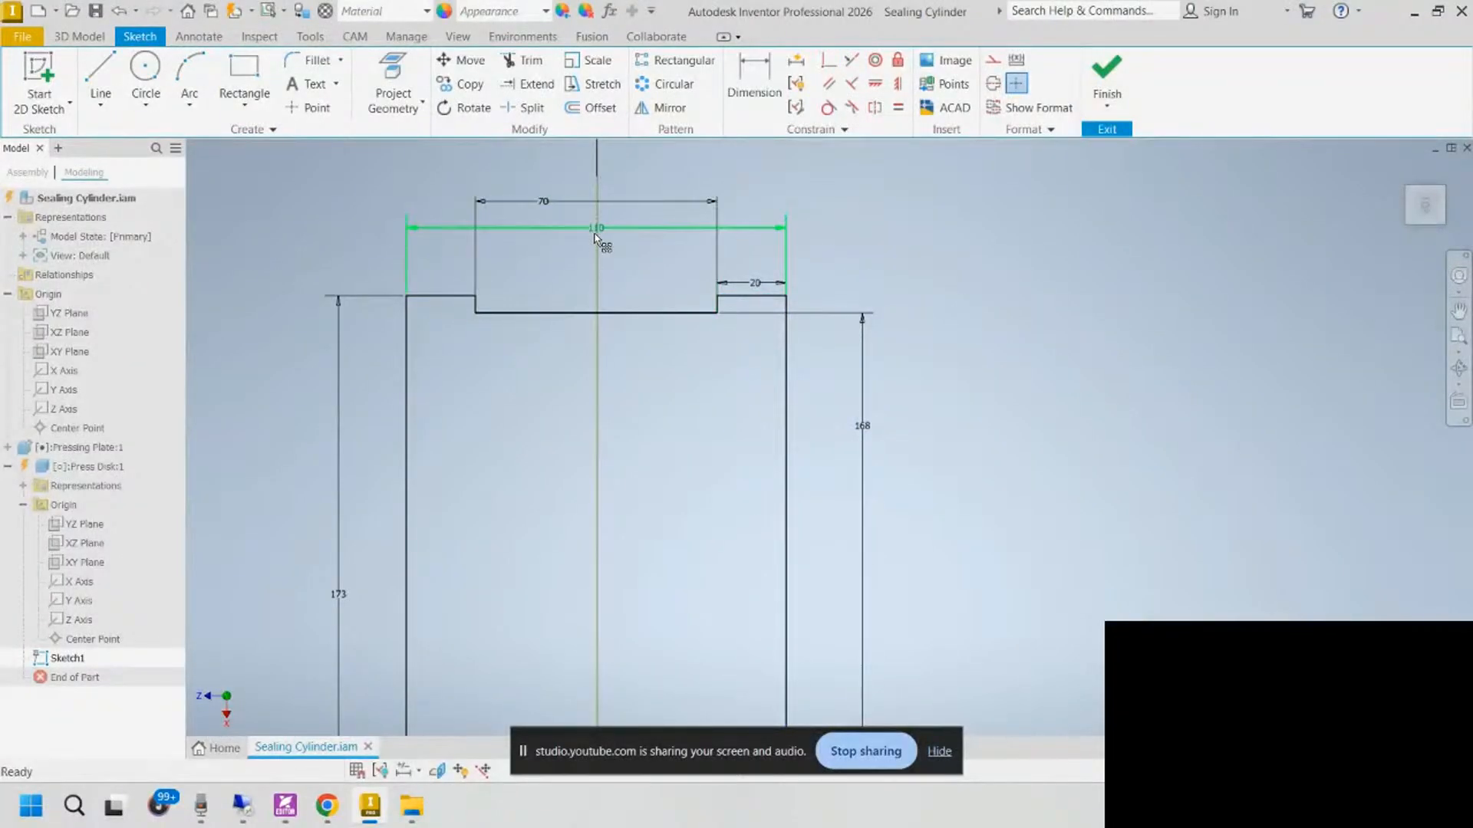
Step: Reposition the 110 mm width dimension clear of the centre line and finish the sketch
{"action": "left_click_drag", "start_coordinate": [597, 233], "coordinate": [561, 232]}
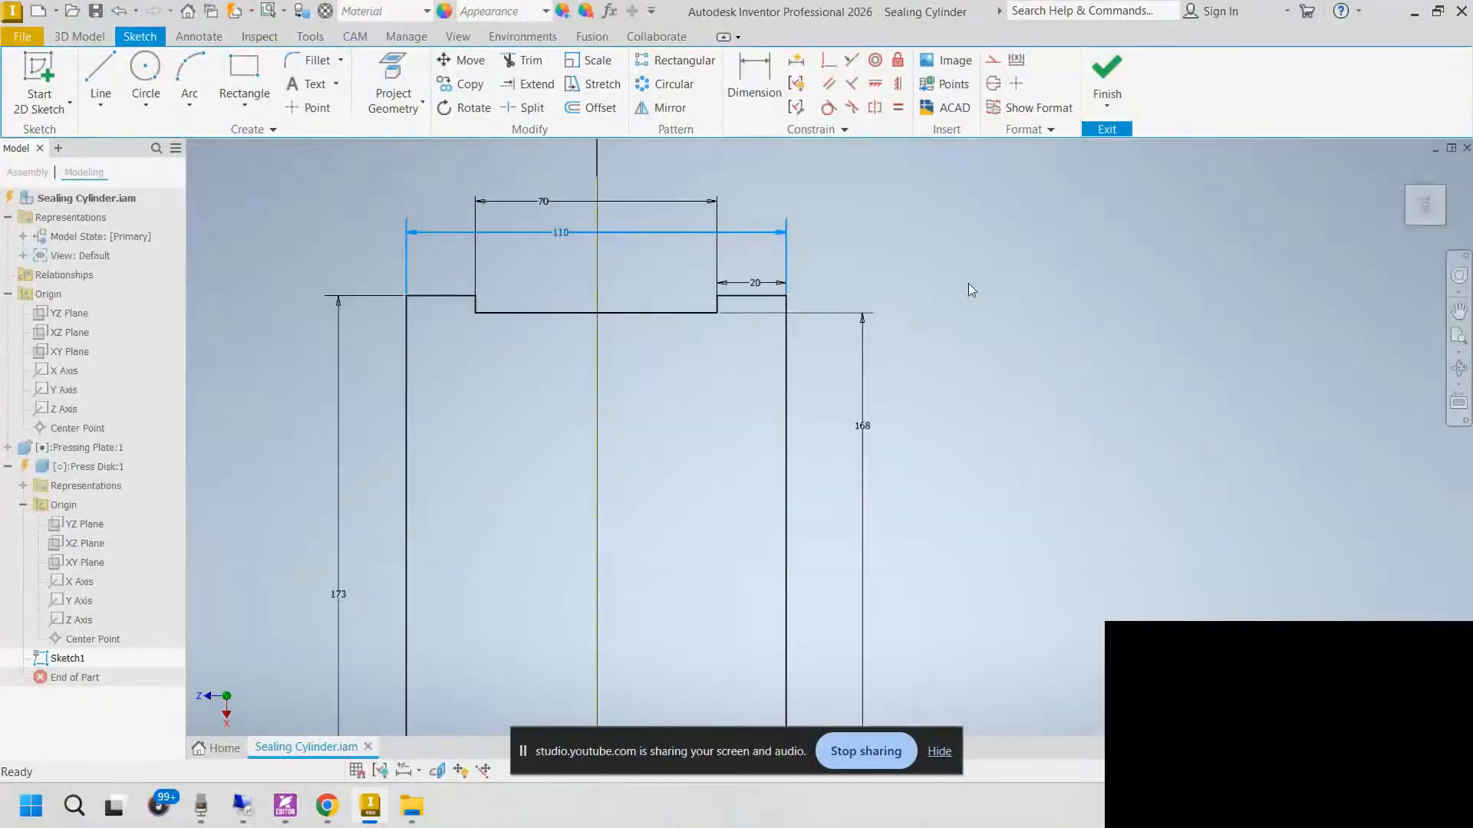
{"action": "middle_click_drag", "start_coordinate": [938, 426], "coordinate": [935, 374]}
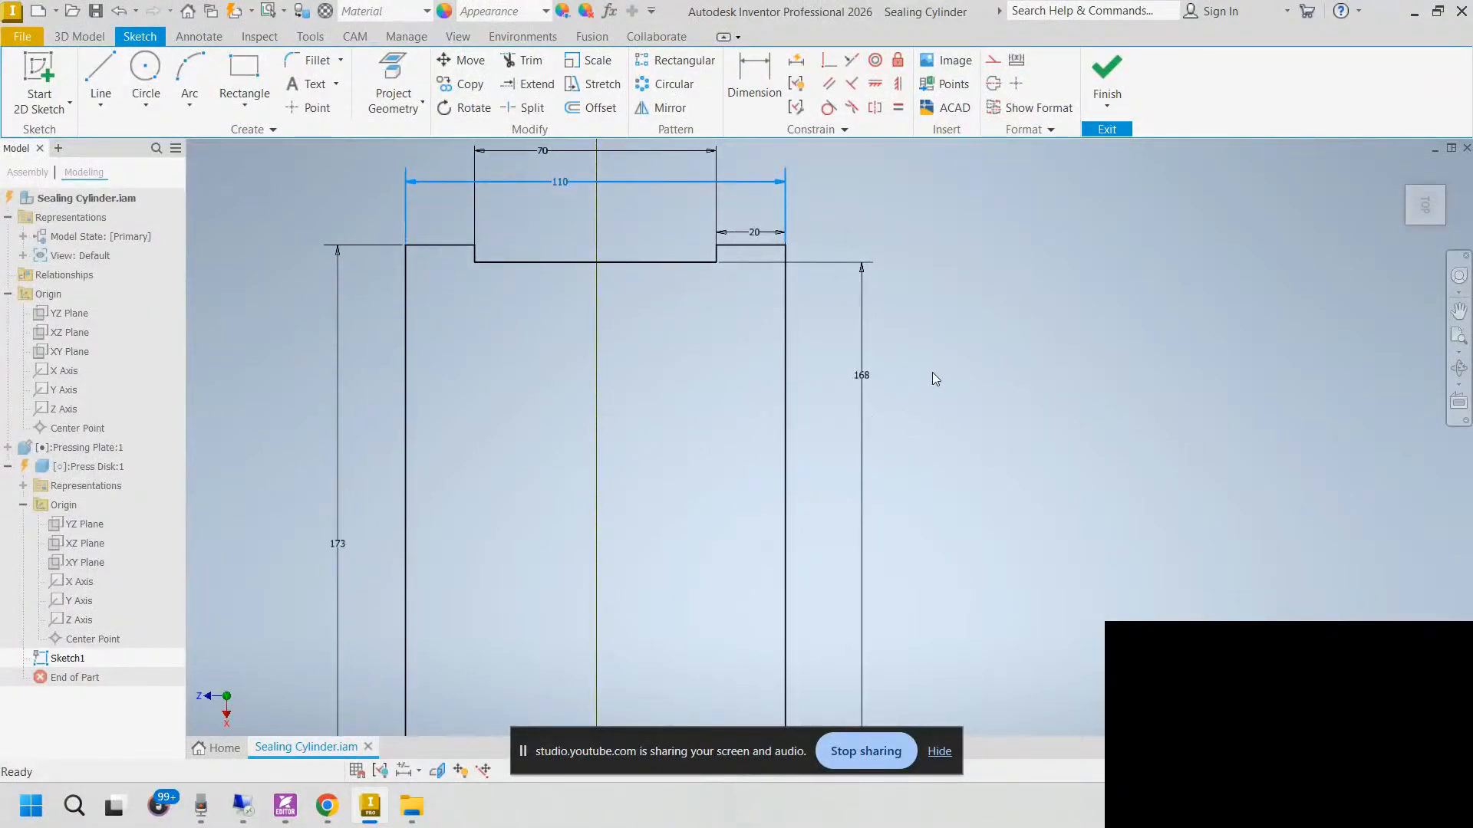
{"action": "scroll", "coordinate": [932, 371], "scroll_direction": "up", "scroll_amount": 3}
{"action": "middle_click_drag", "start_coordinate": [918, 377], "coordinate": [890, 370]}
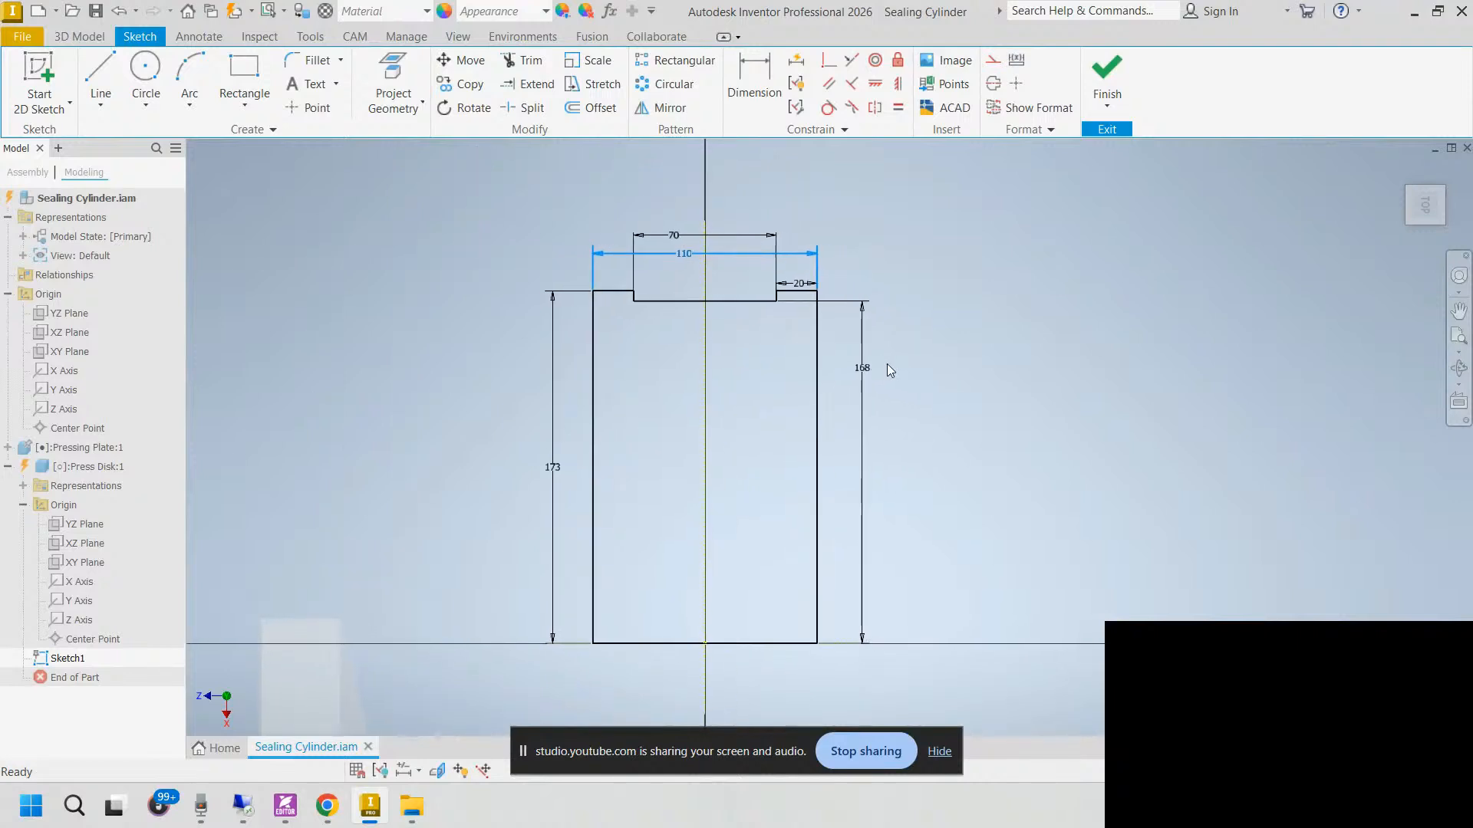
{"action": "left_click", "coordinate": [1120, 66]}
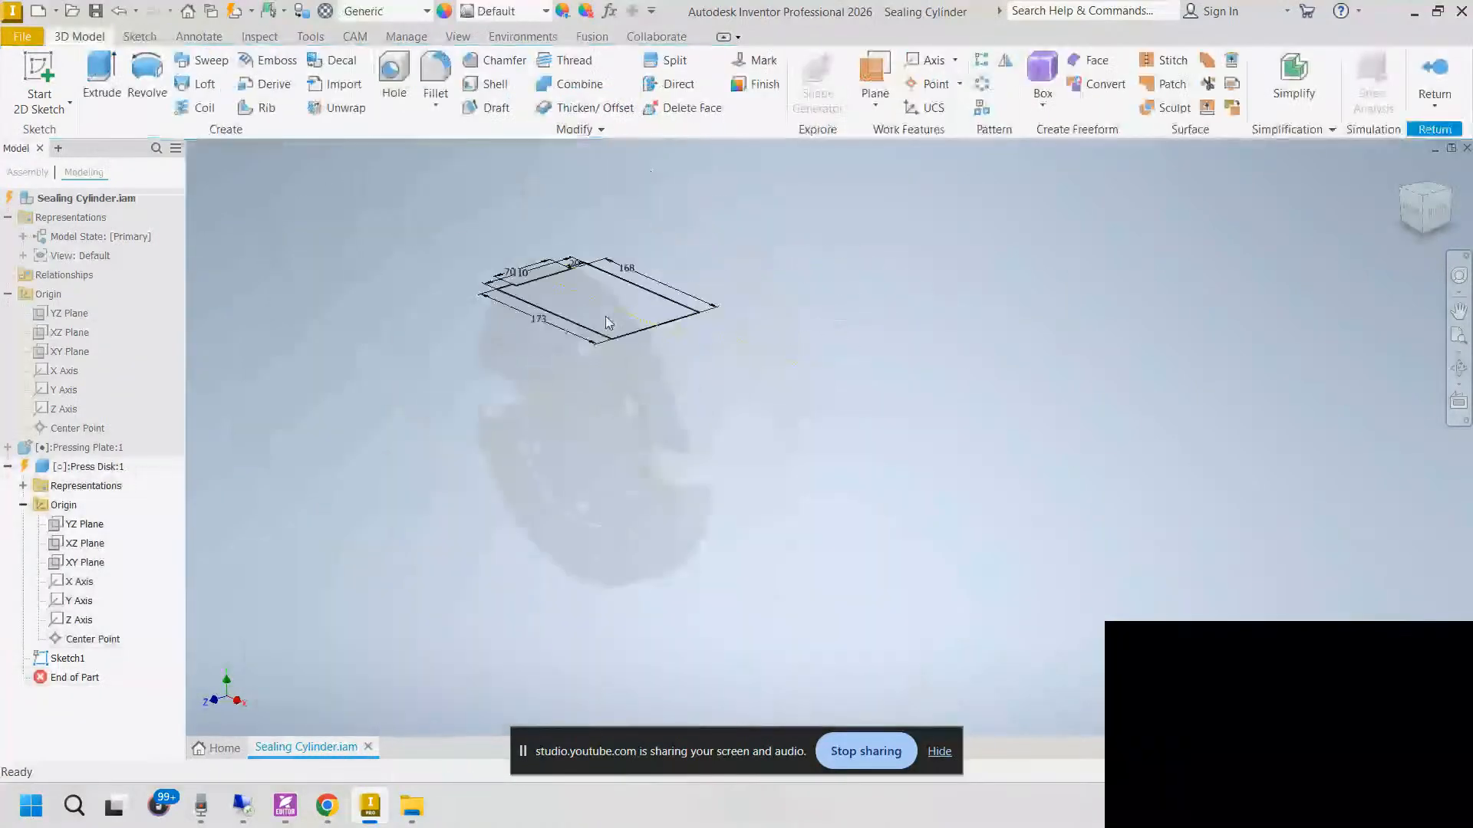
Step: Revolve the grooved profile a full 360 degrees about its 110 mm base edge to form the disk body
{"action": "mouse_move", "coordinate": [660, 345]}
{"action": "middle_mouse_down", "text": "shift"}
{"action": "mouse_move", "coordinate": [649, 334]}
{"action": "mouse_move", "coordinate": [684, 250]}
{"action": "mouse_move", "coordinate": [604, 351]}
{"action": "middle_mouse_up", "text": "shift"}
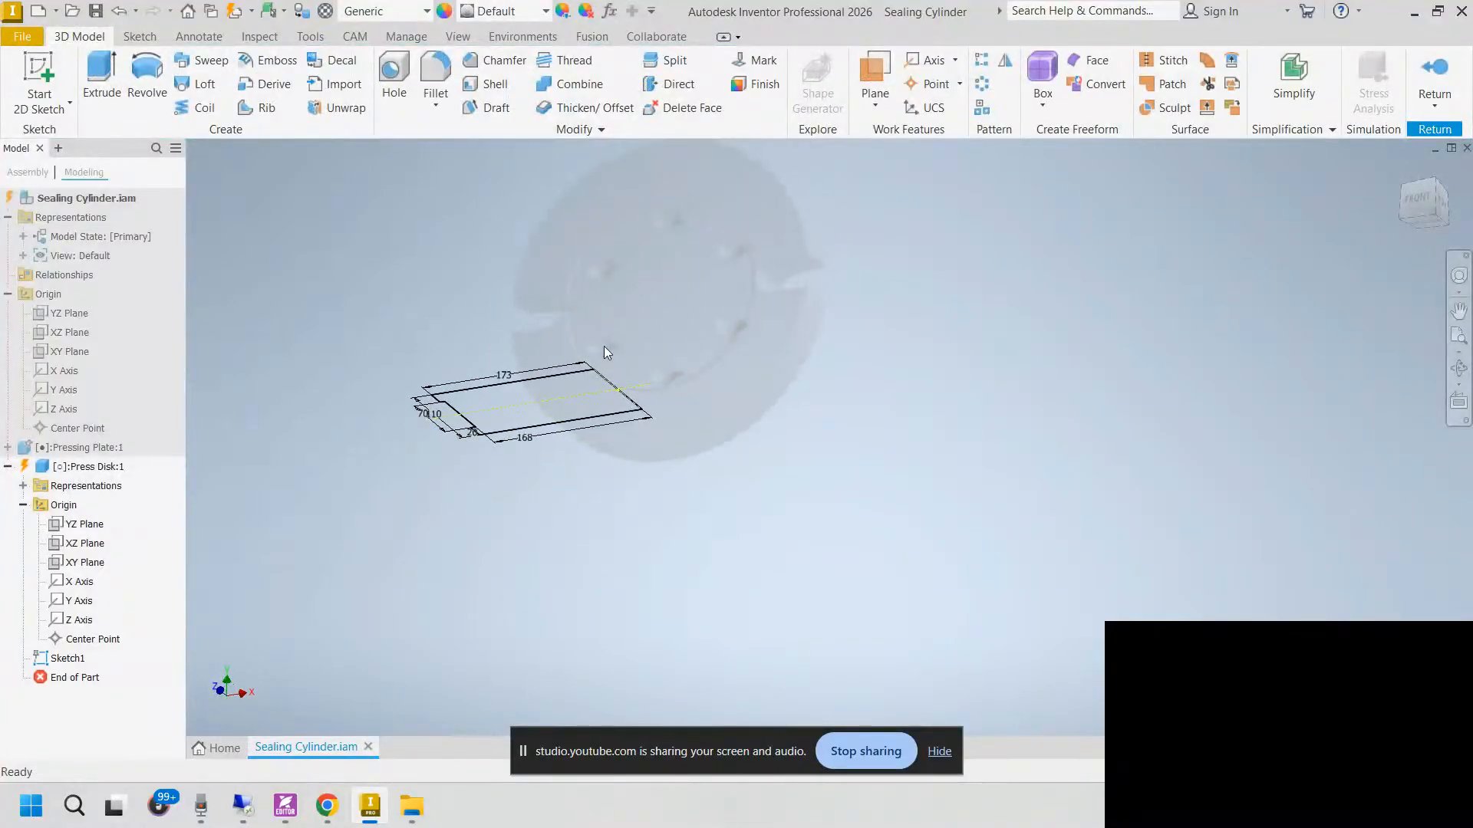
{"action": "left_click", "coordinate": [129, 77]}
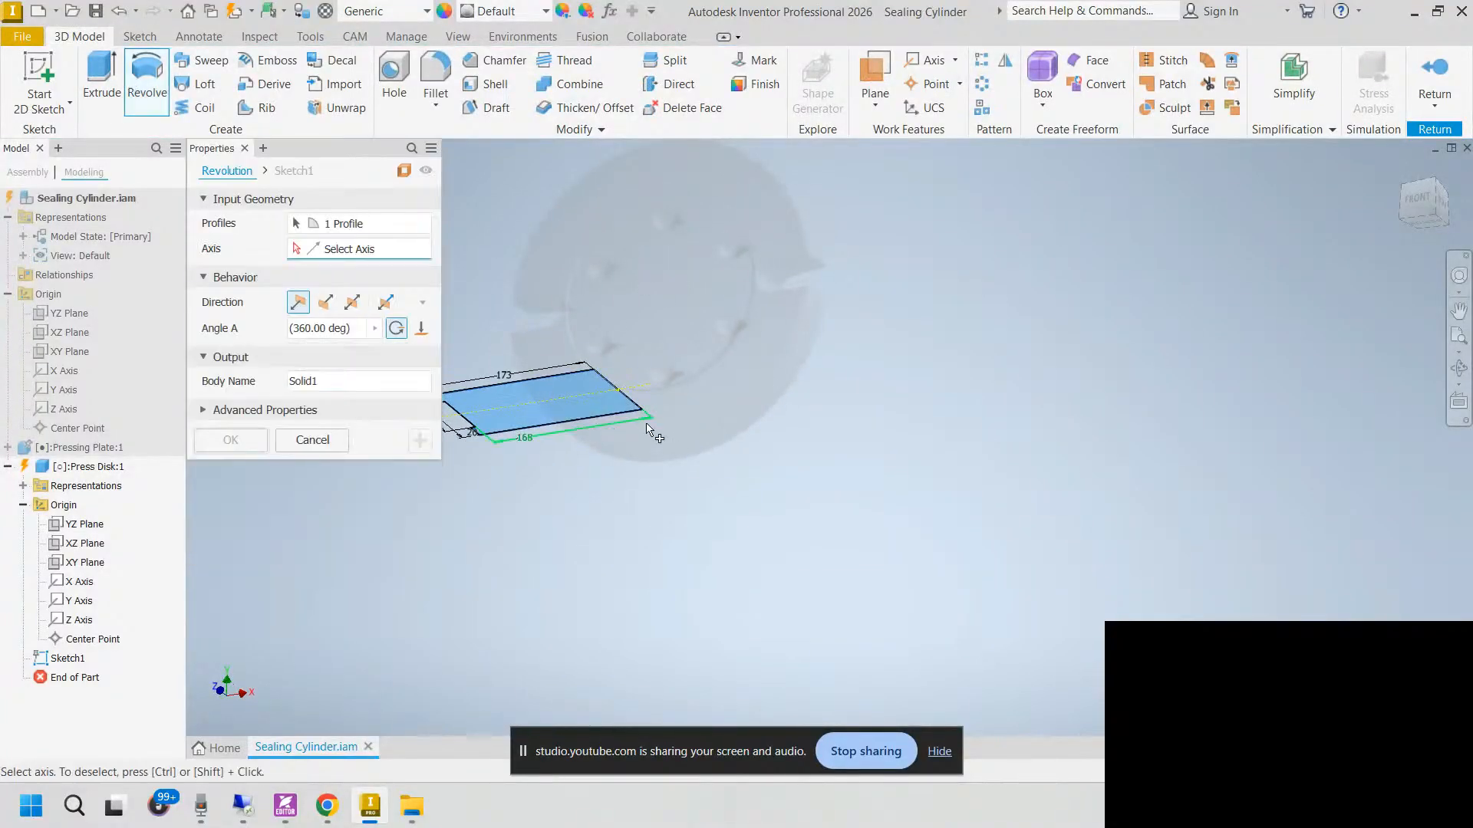
{"action": "left_click", "coordinate": [628, 396]}
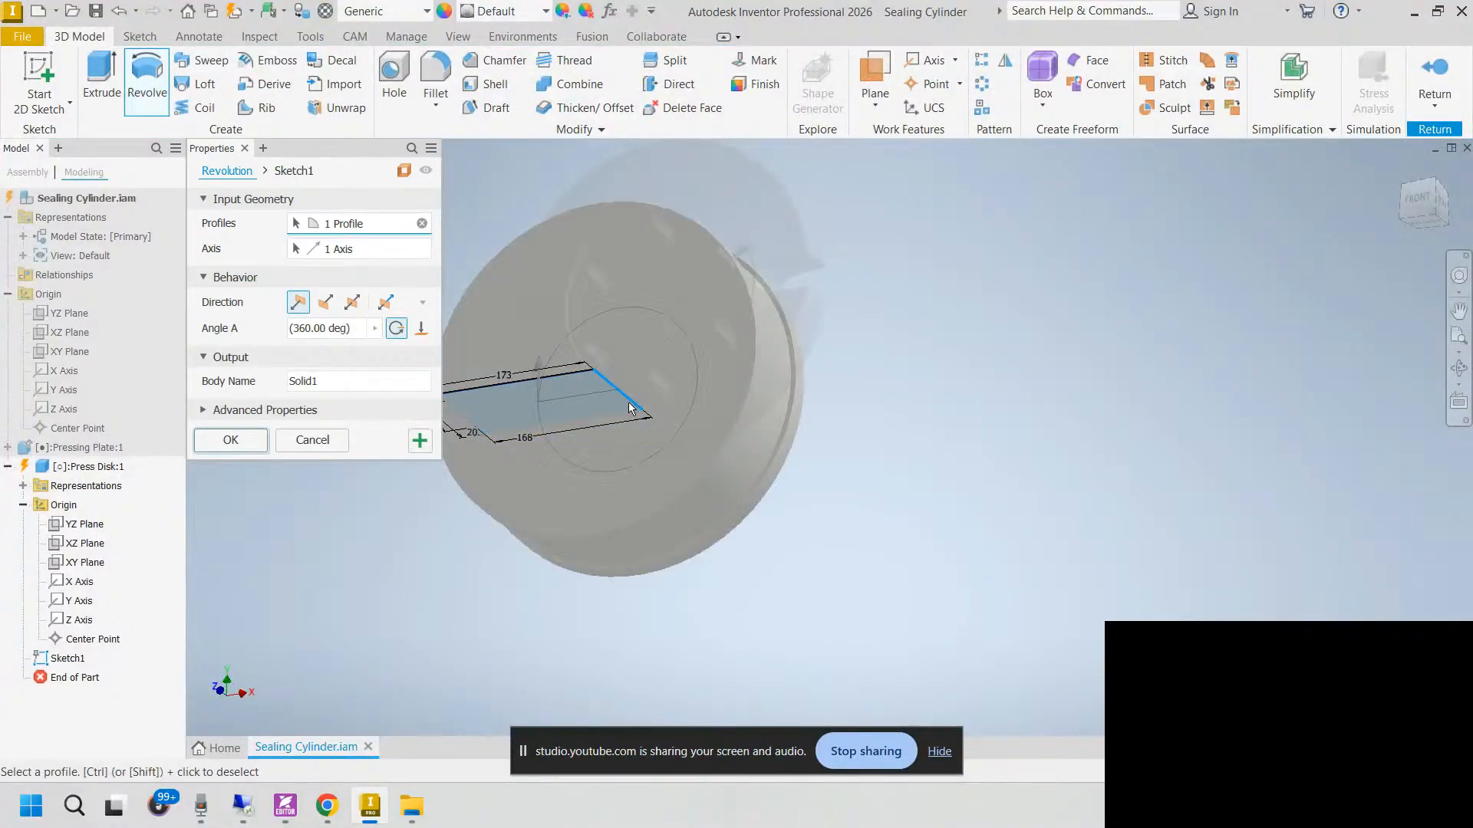
{"action": "middle_click_drag", "start_coordinate": [623, 405], "coordinate": [625, 261], "text": "shift"}
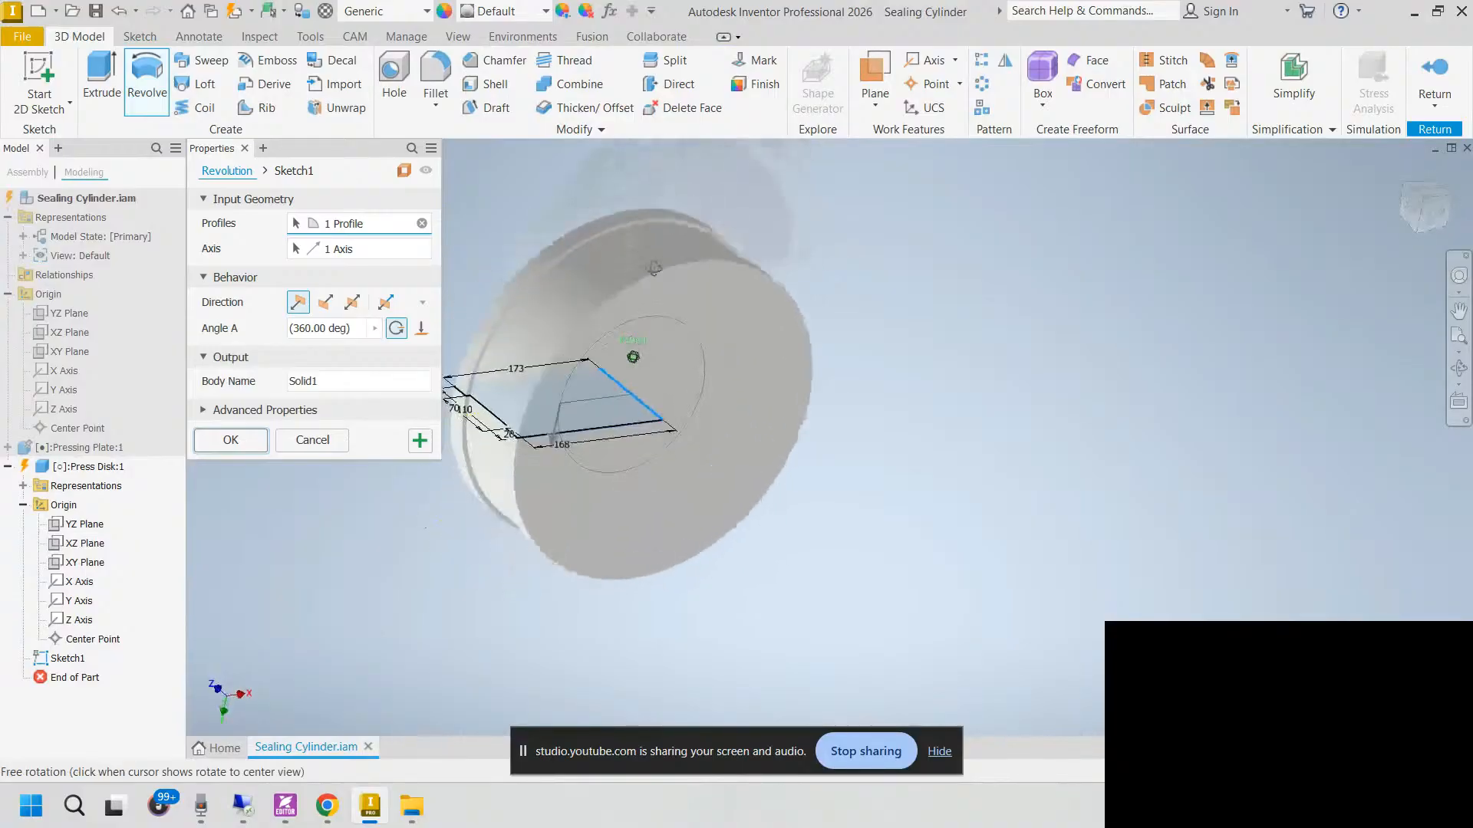
{"action": "left_click", "coordinate": [231, 440]}
Step: Chamfer the circular edges of both raised rims on the disk with a 5 mm distance
{"action": "mouse_move", "coordinate": [444, 388]}
{"action": "middle_mouse_down", "text": "shift"}
{"action": "mouse_move", "coordinate": [604, 323]}
{"action": "mouse_move", "coordinate": [580, 322]}
{"action": "mouse_move", "coordinate": [585, 336]}
{"action": "middle_mouse_up", "text": "shift"}
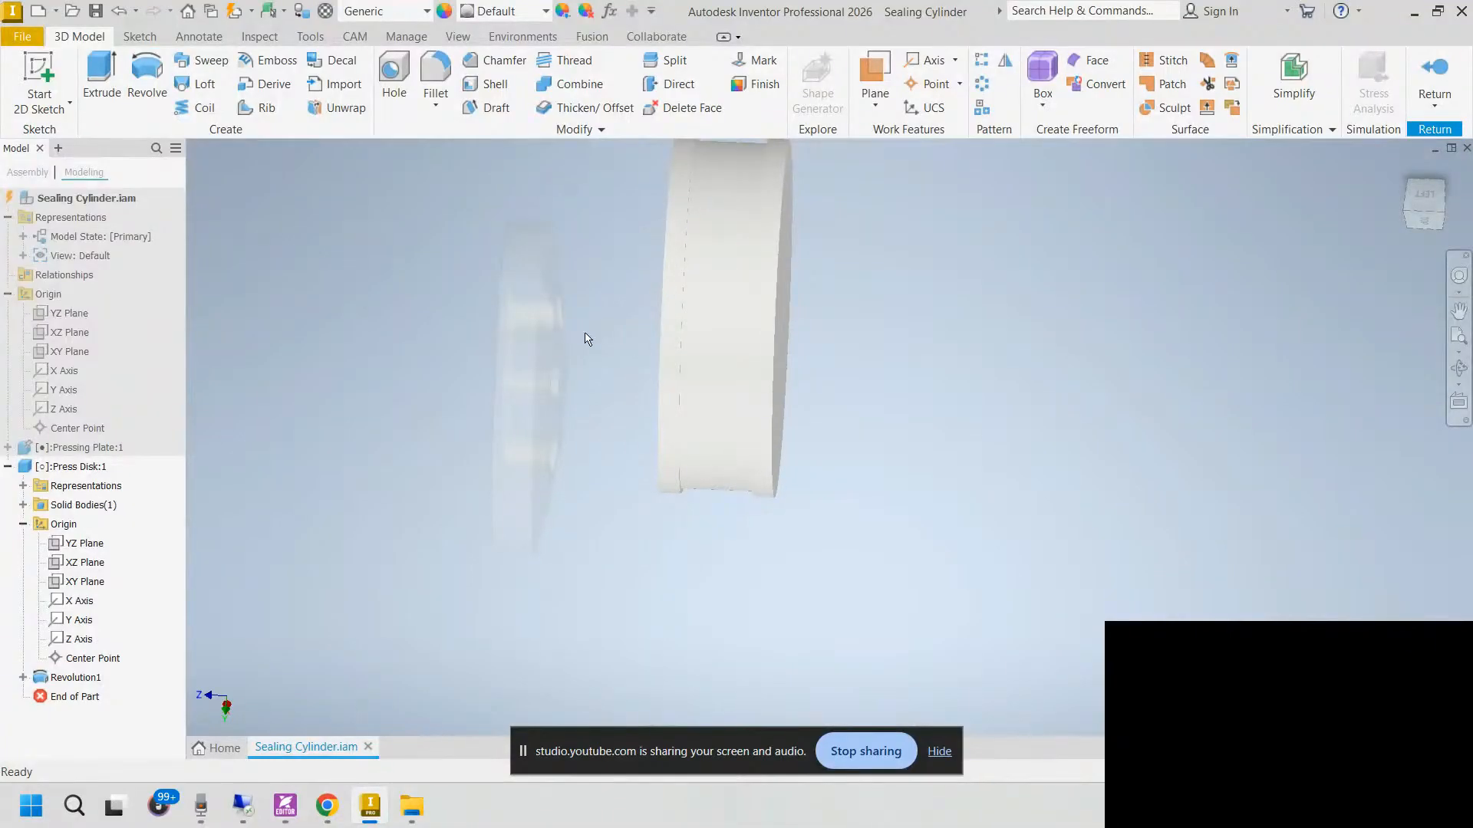
{"action": "left_click", "coordinate": [506, 65]}
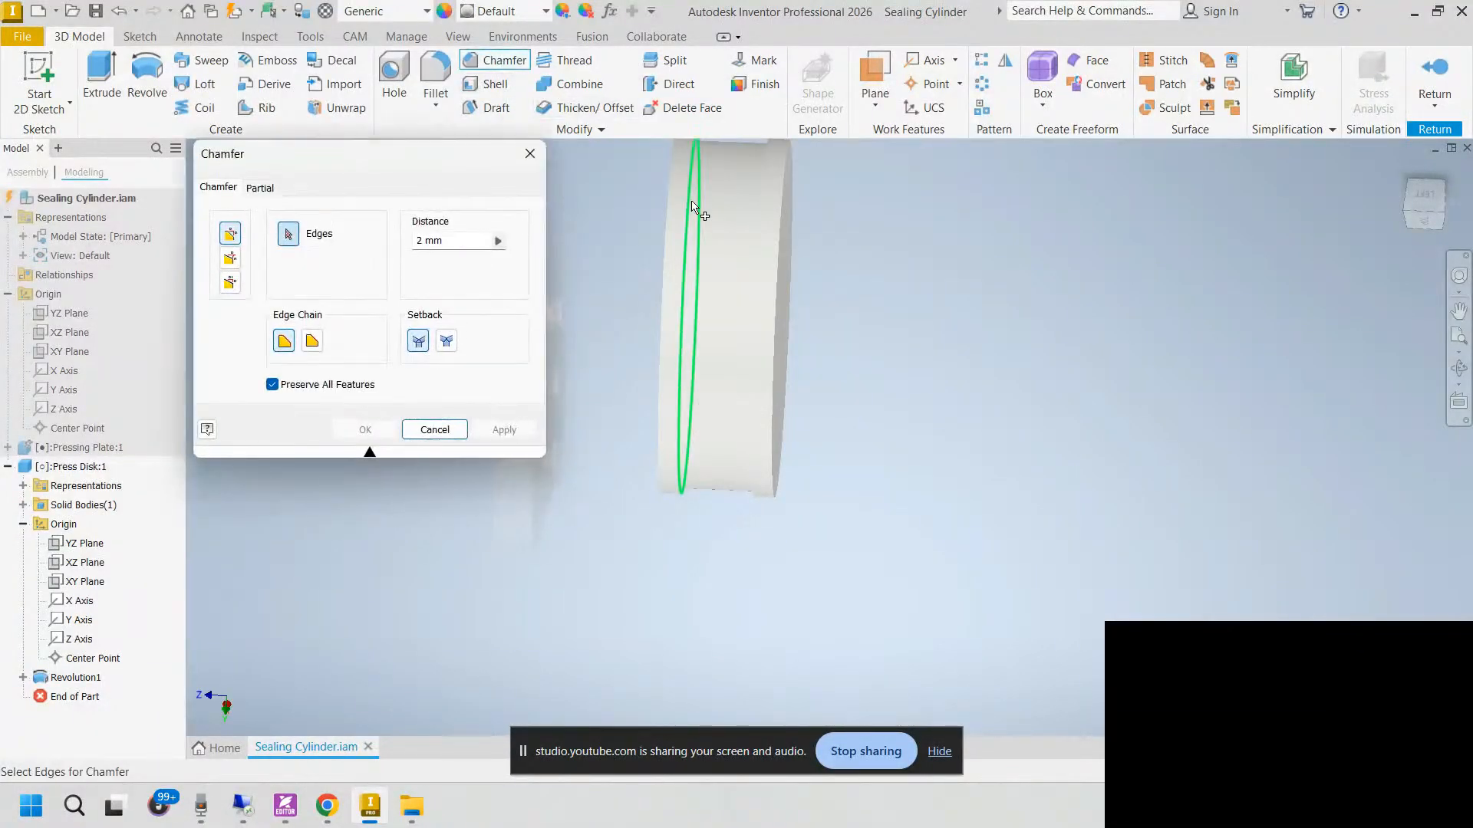
{"action": "left_click", "coordinate": [454, 246]}
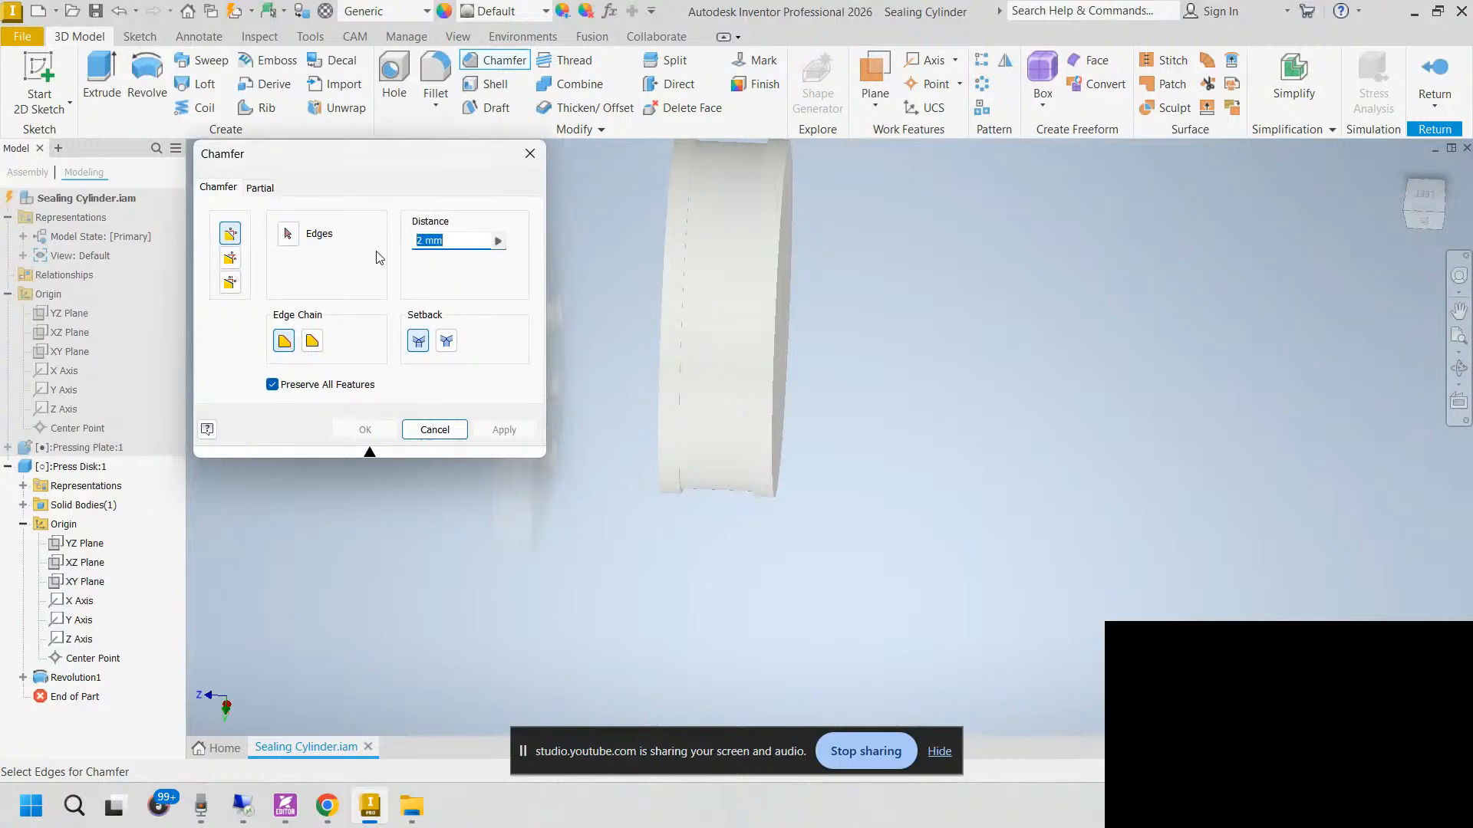
{"action": "type", "text": "5"}
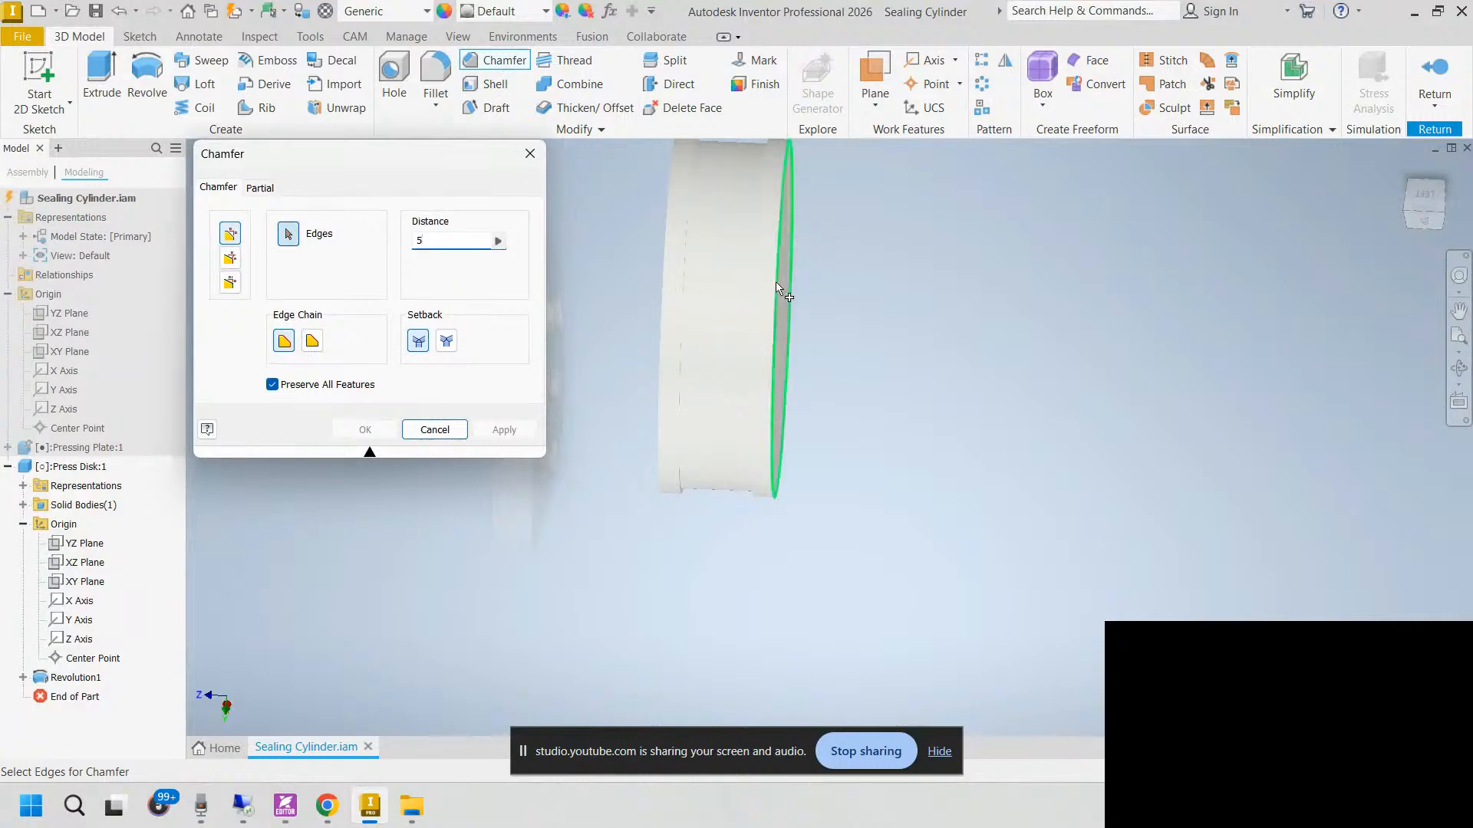
{"action": "left_click", "coordinate": [767, 277]}
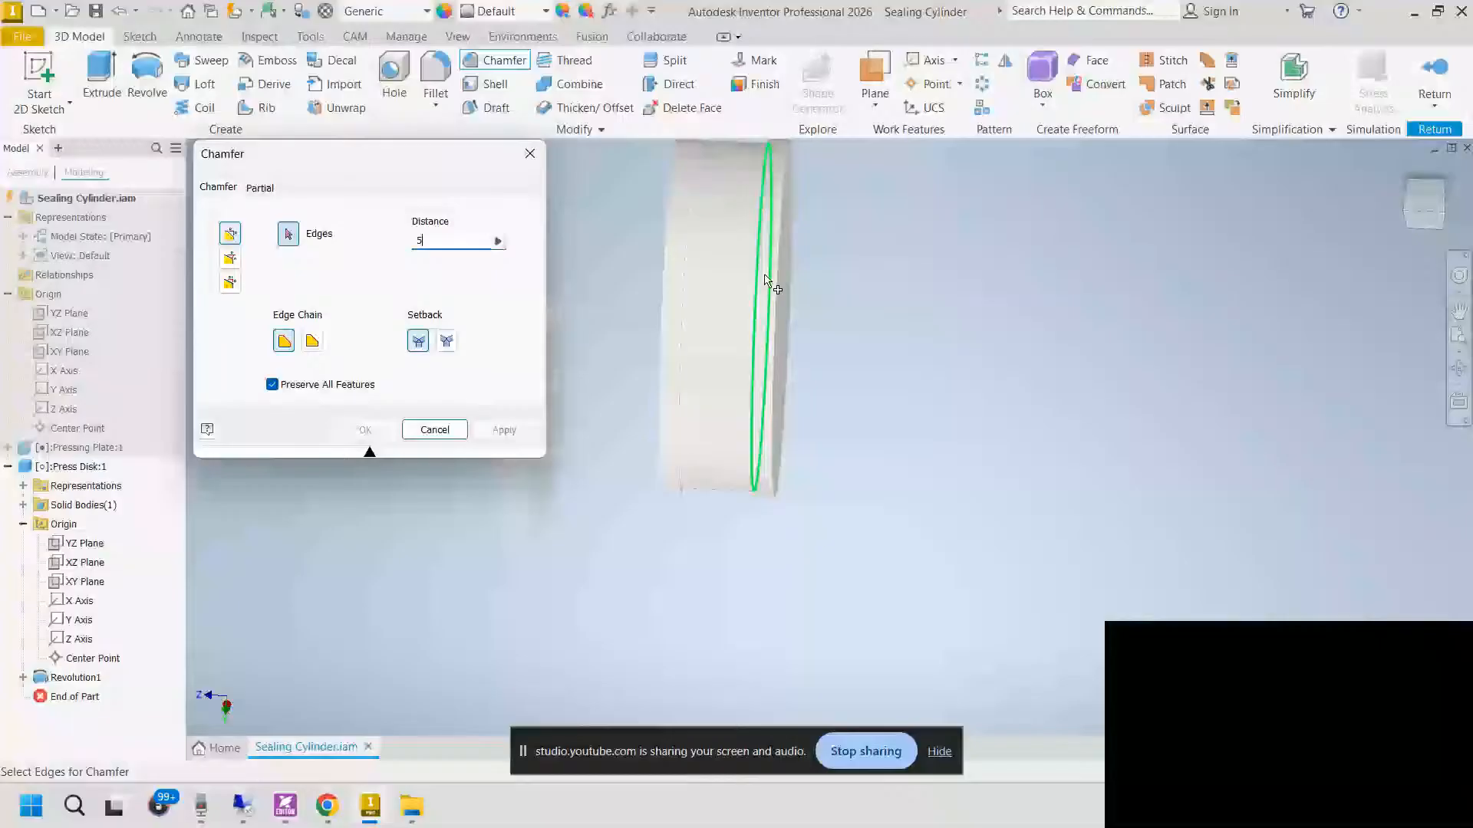
{"action": "middle_click_drag", "start_coordinate": [765, 278], "coordinate": [702, 307], "text": "shift"}
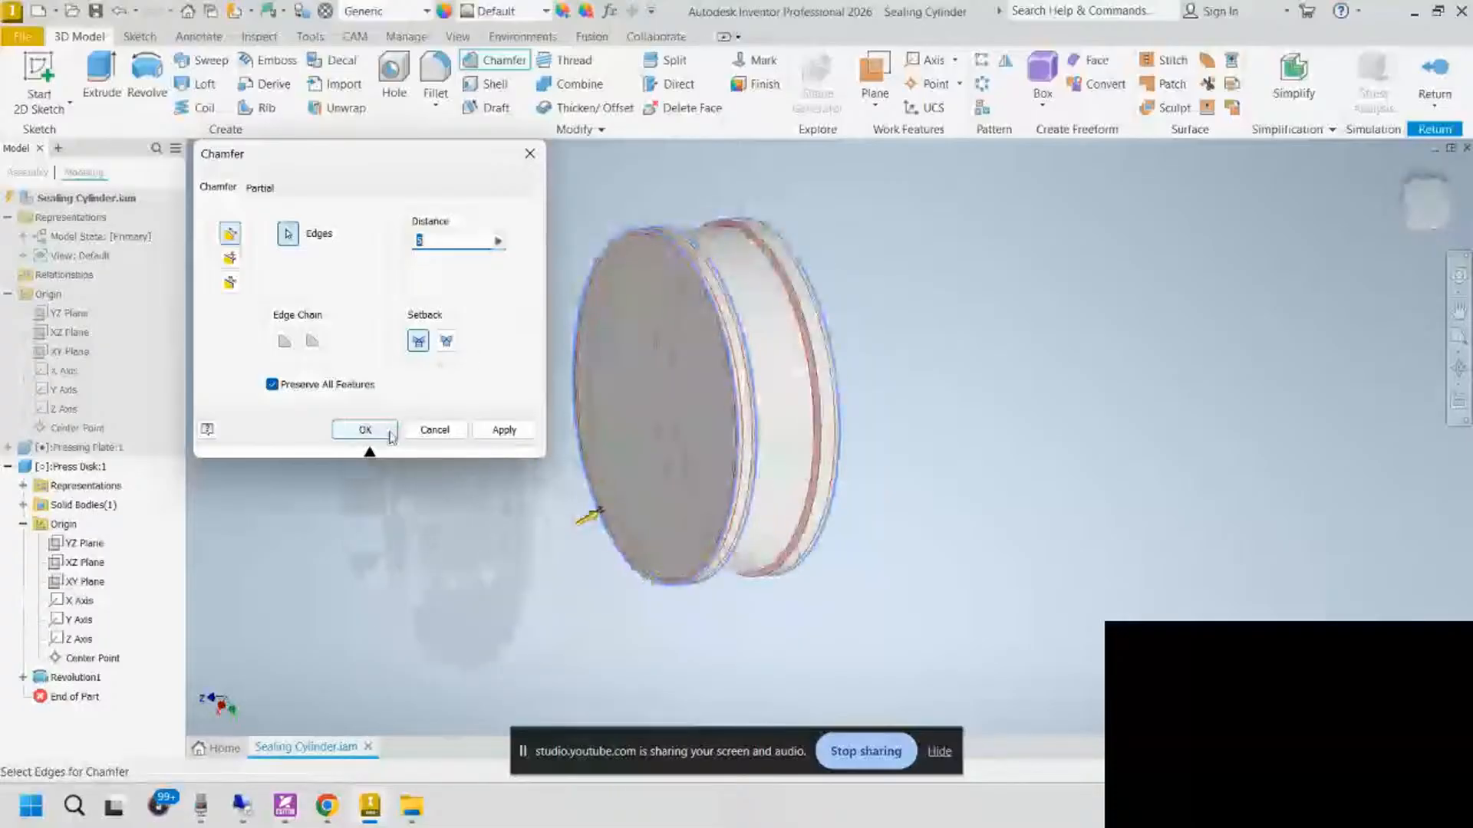
{"action": "left_click", "coordinate": [365, 430]}
Step: Switch to SBB0021.pdf in Foxit PDF Editor and examine the press disc's front, section and isometric views for its hole details
{"action": "left_click", "coordinate": [290, 803]}
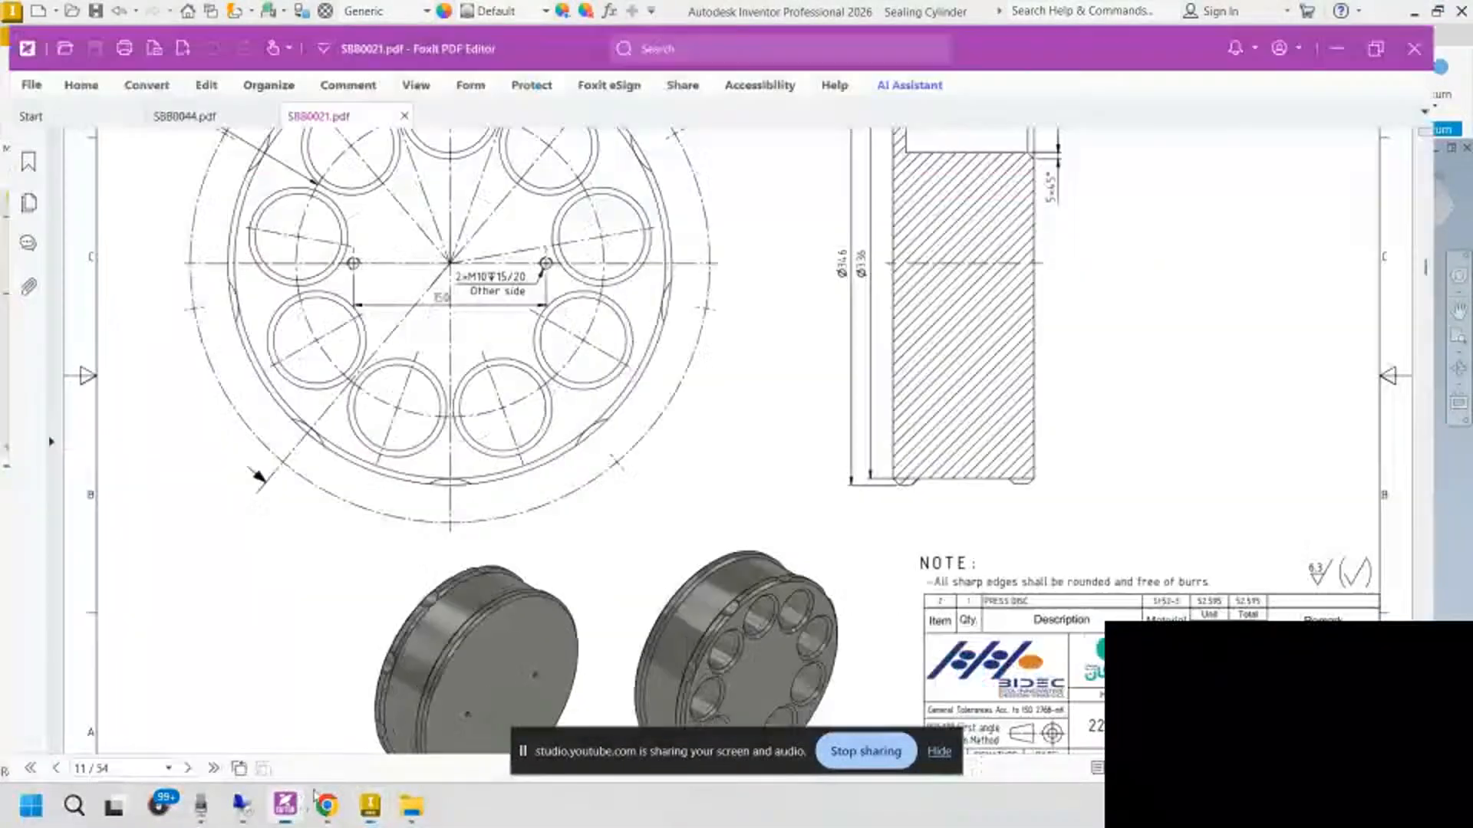
{"action": "scroll", "coordinate": [895, 540], "scroll_direction": "up", "scroll_amount": 5}
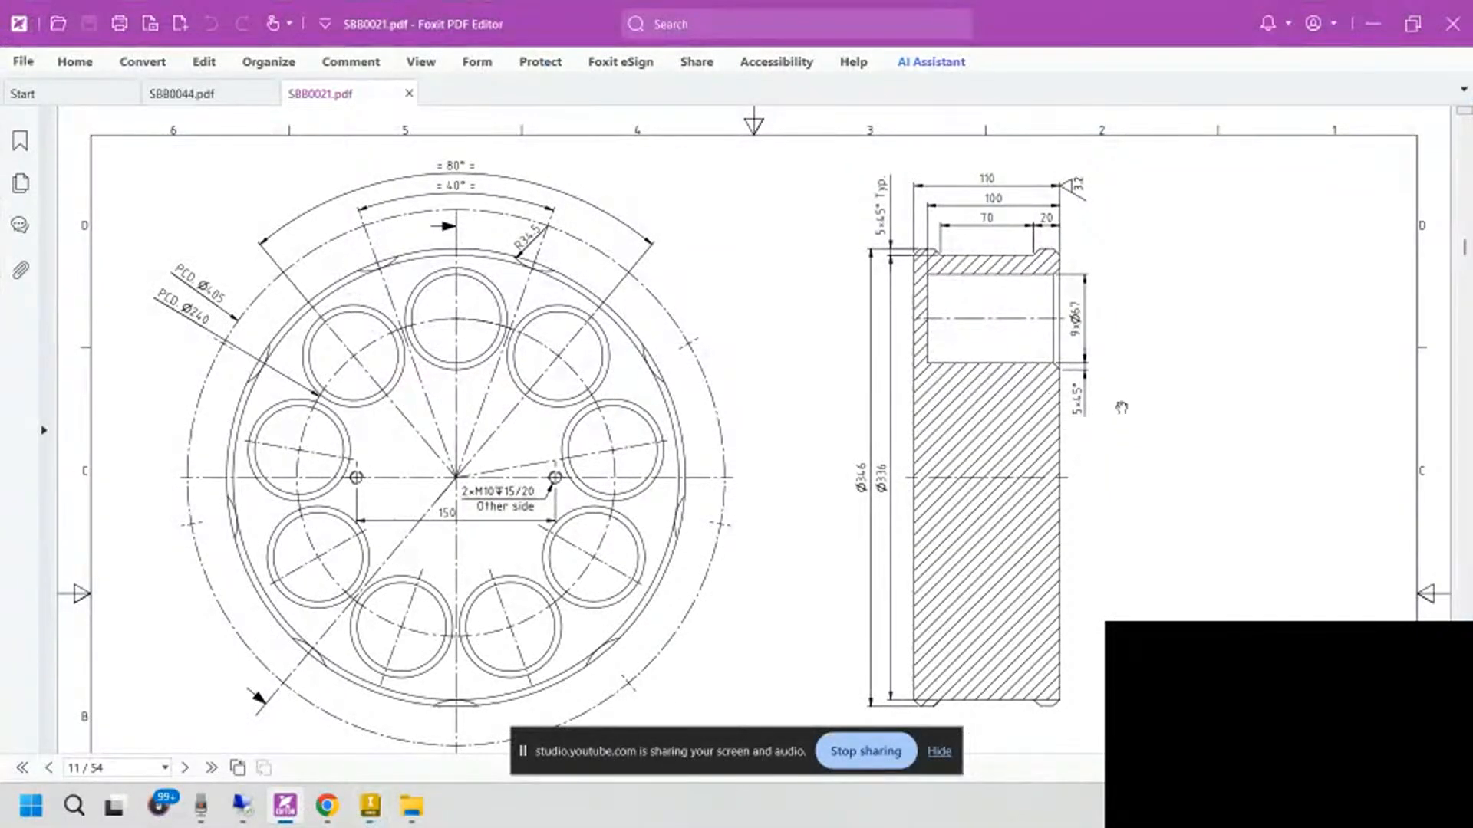
{"action": "left_click_drag", "start_coordinate": [1149, 407], "coordinate": [1152, 327]}
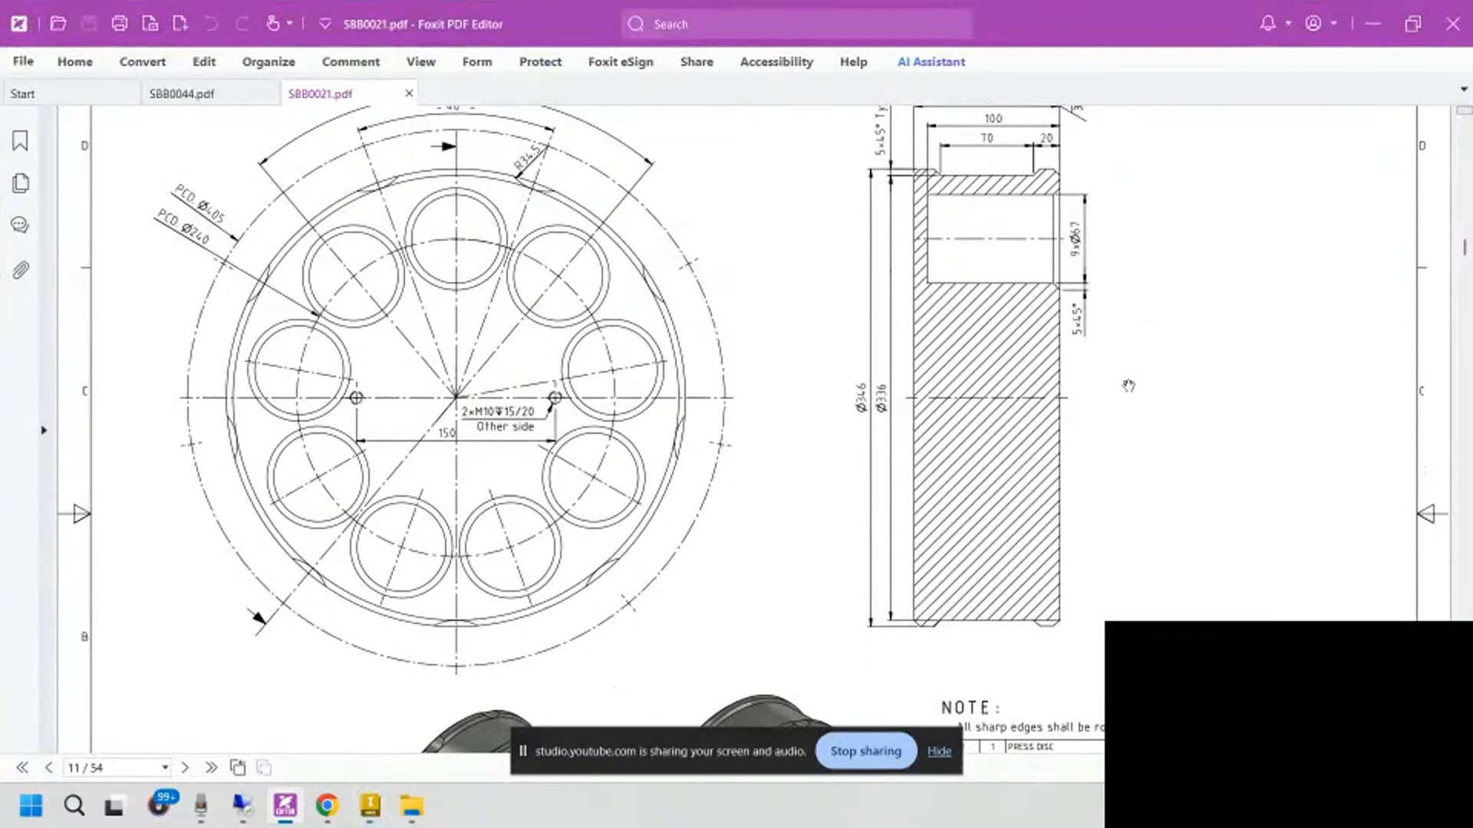
{"action": "scroll", "coordinate": [1117, 422], "scroll_direction": "down", "scroll_amount": 1}
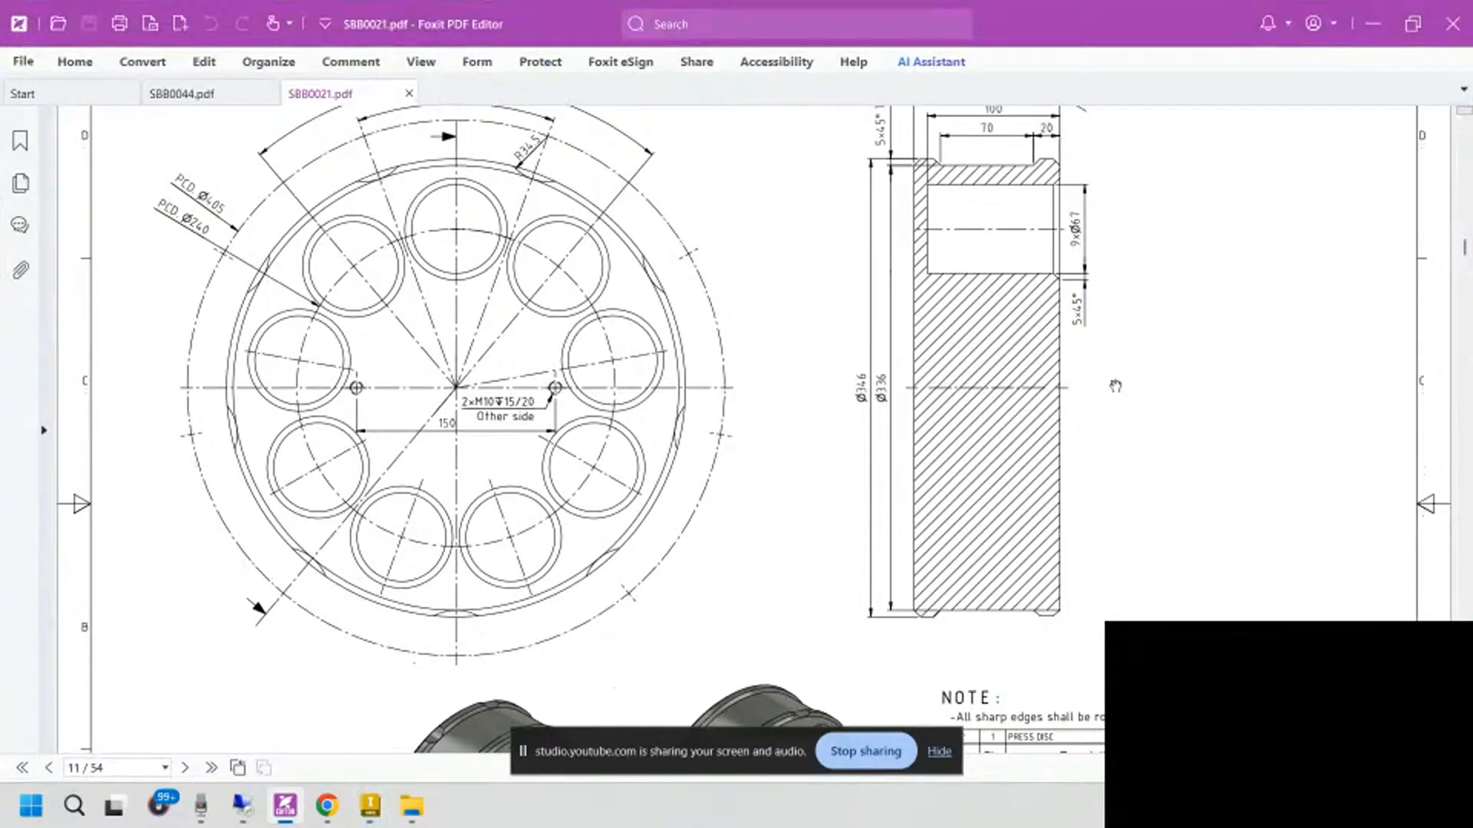
{"action": "scroll", "coordinate": [1014, 392], "scroll_direction": "down", "scroll_amount": 5}
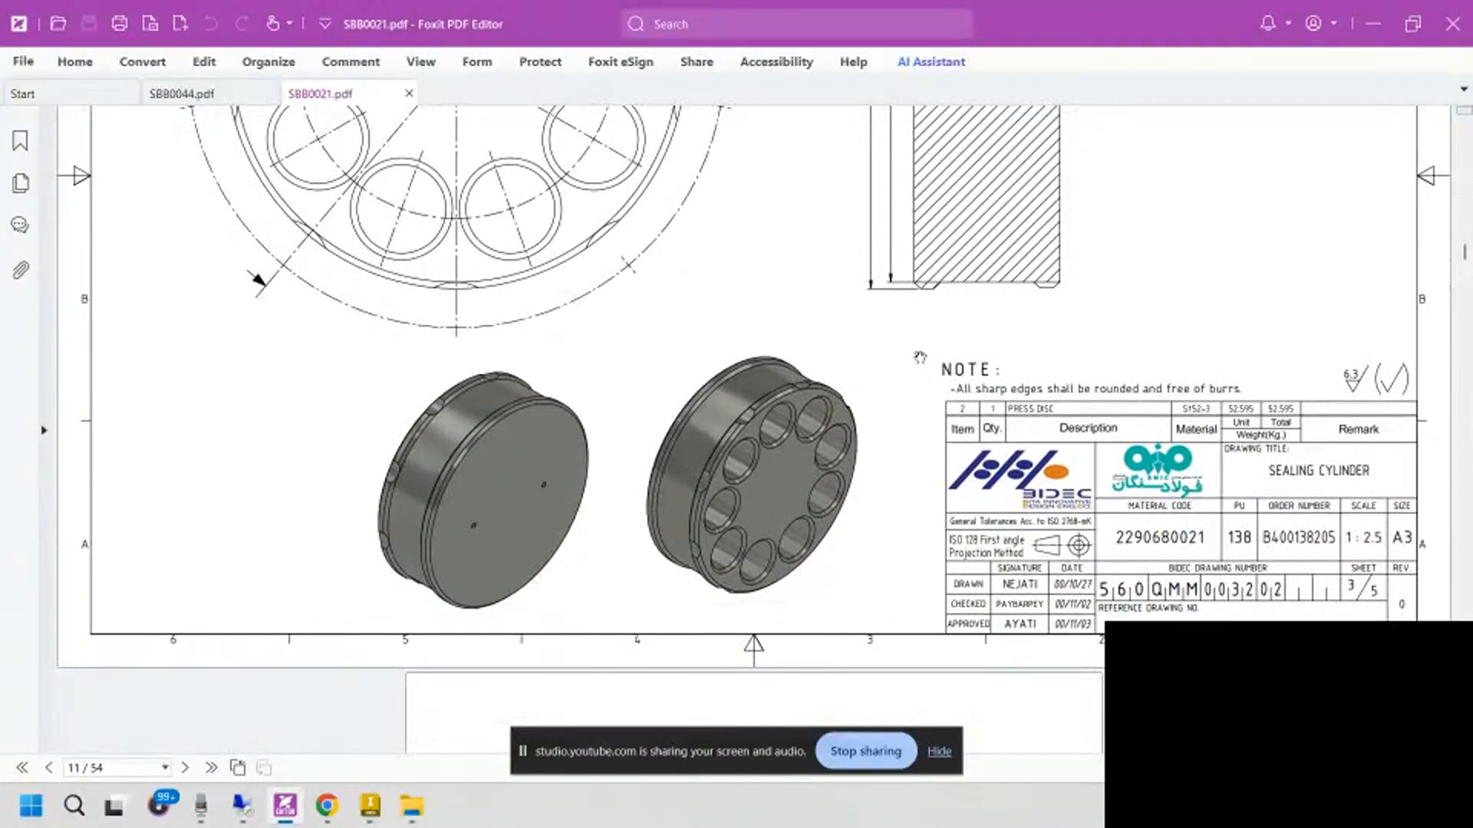
{"action": "scroll", "coordinate": [905, 461], "scroll_direction": "up", "scroll_amount": 3}
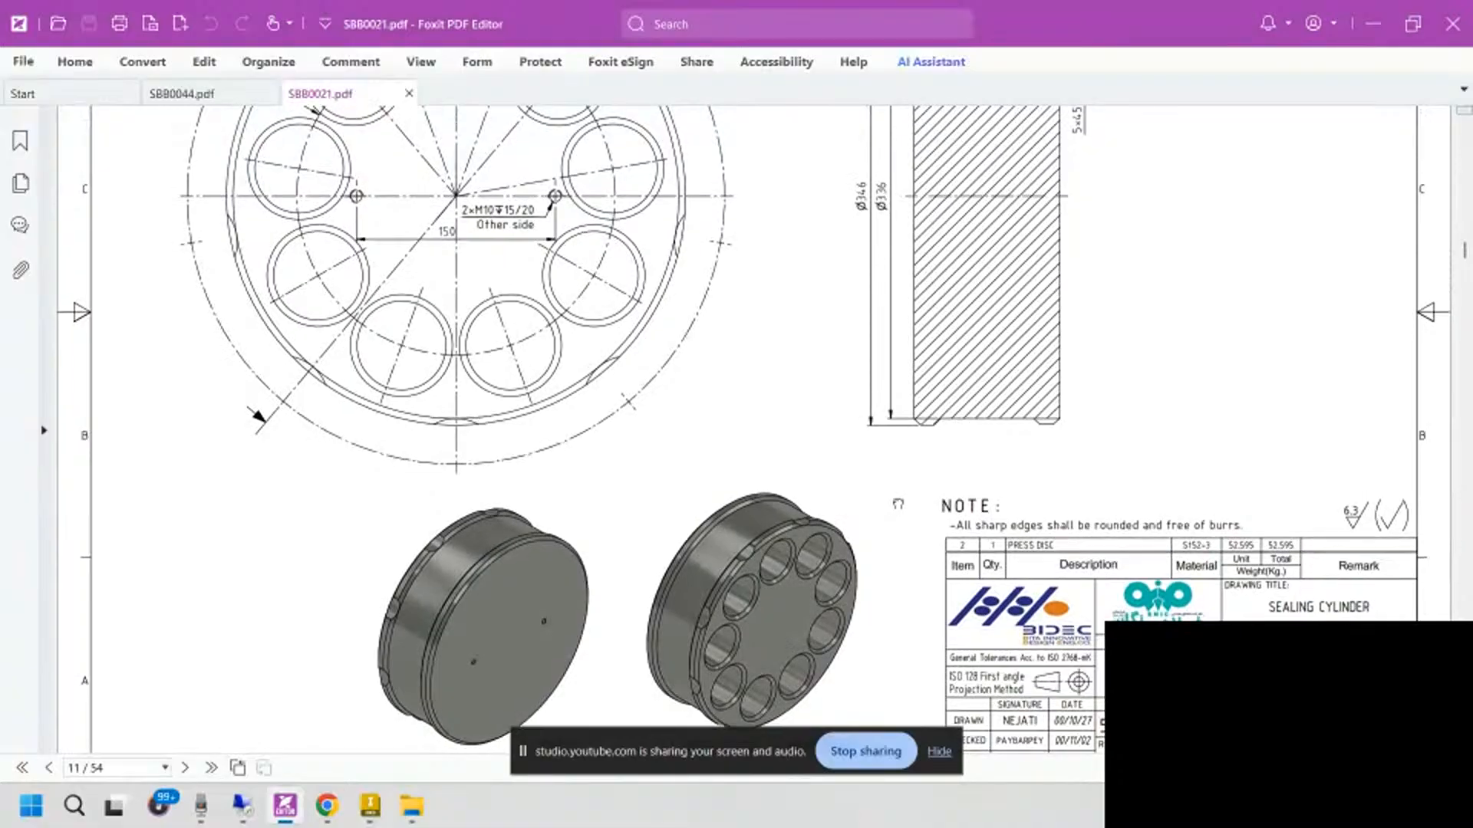
{"action": "left_click_drag", "start_coordinate": [895, 504], "coordinate": [893, 372]}
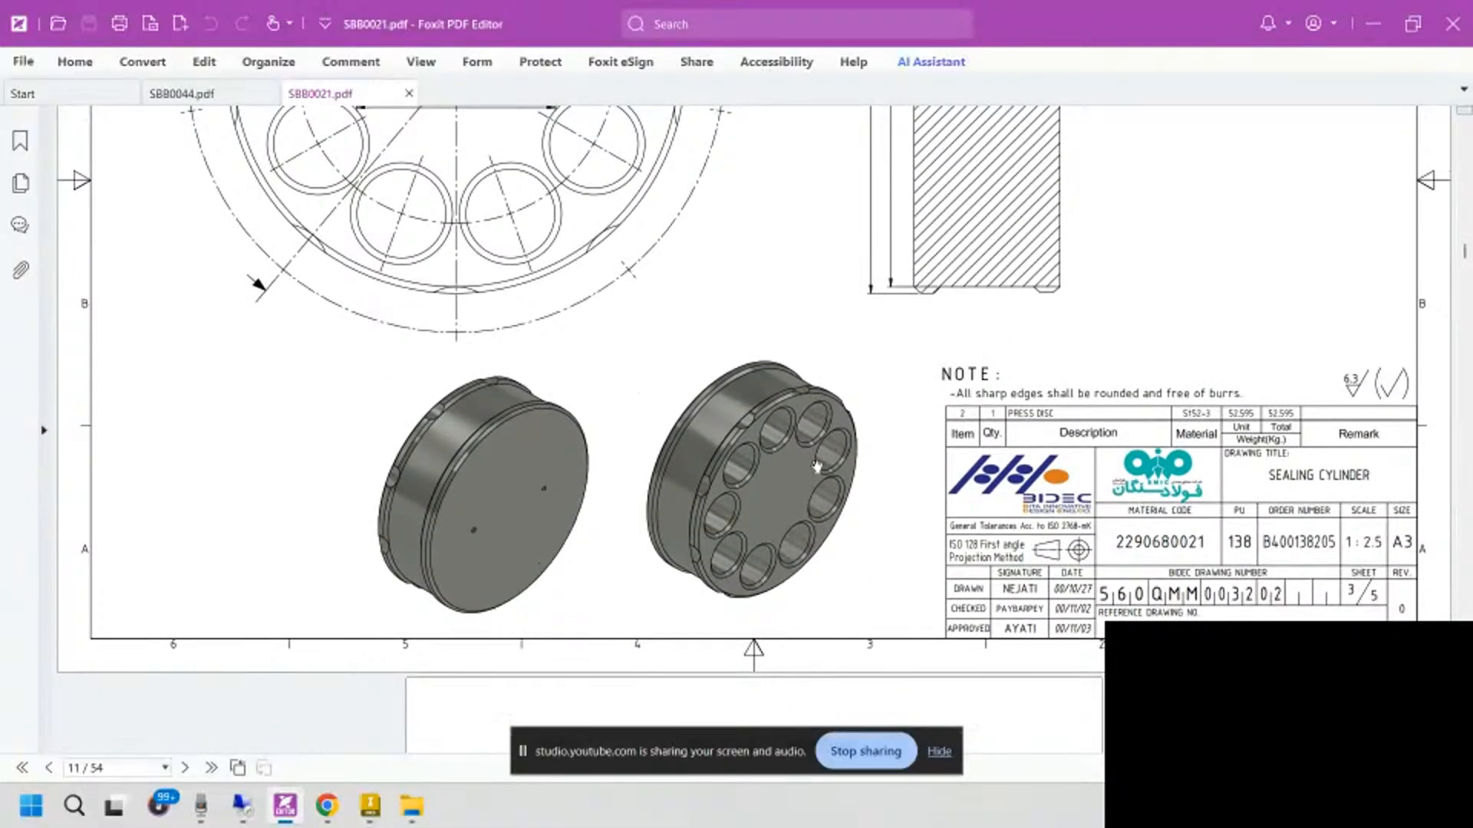
{"action": "scroll", "coordinate": [817, 469], "scroll_direction": "down", "scroll_amount": 2}
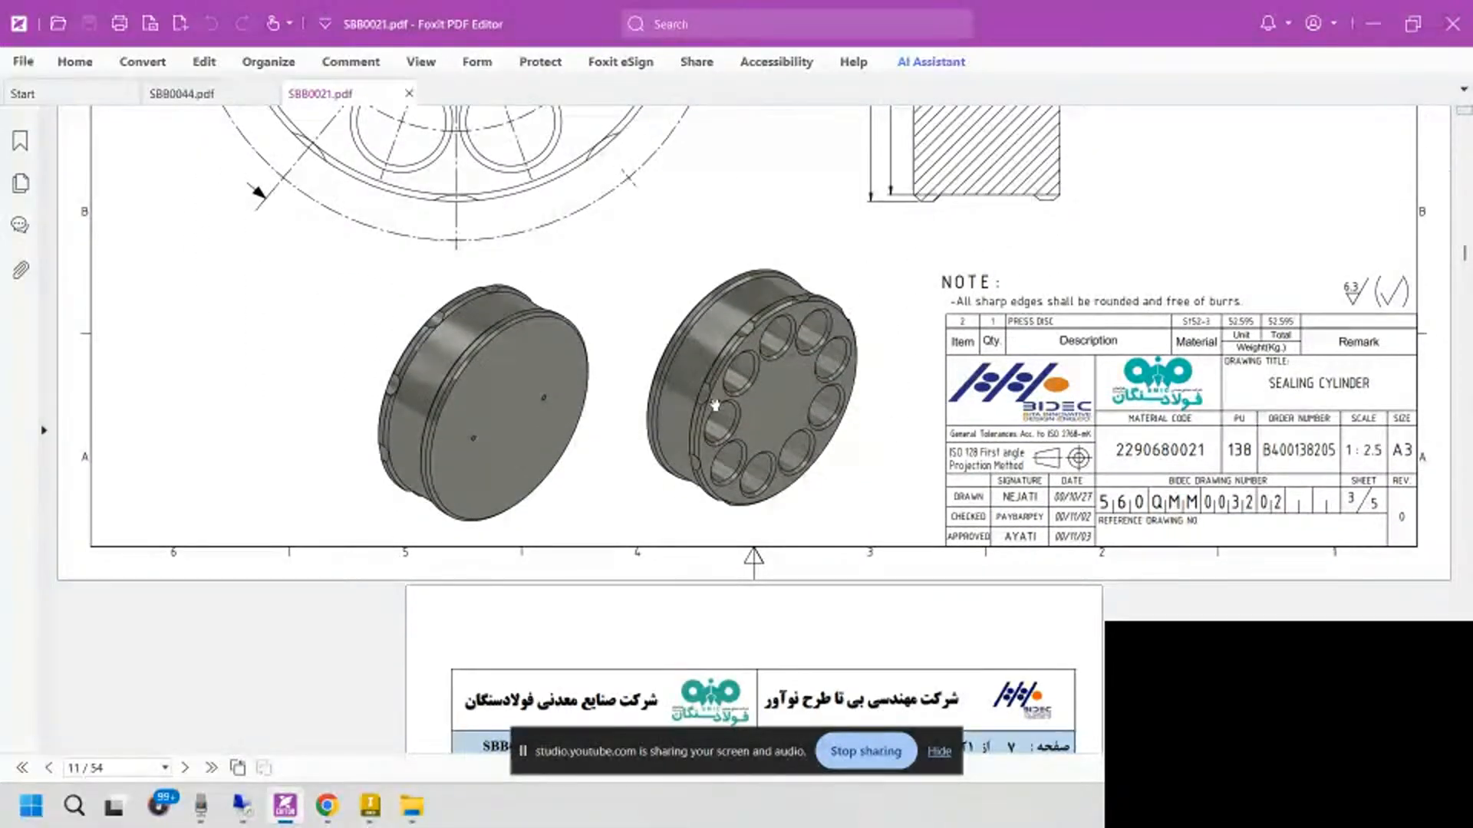
{"action": "scroll", "coordinate": [862, 428], "scroll_direction": "up", "scroll_amount": 6}
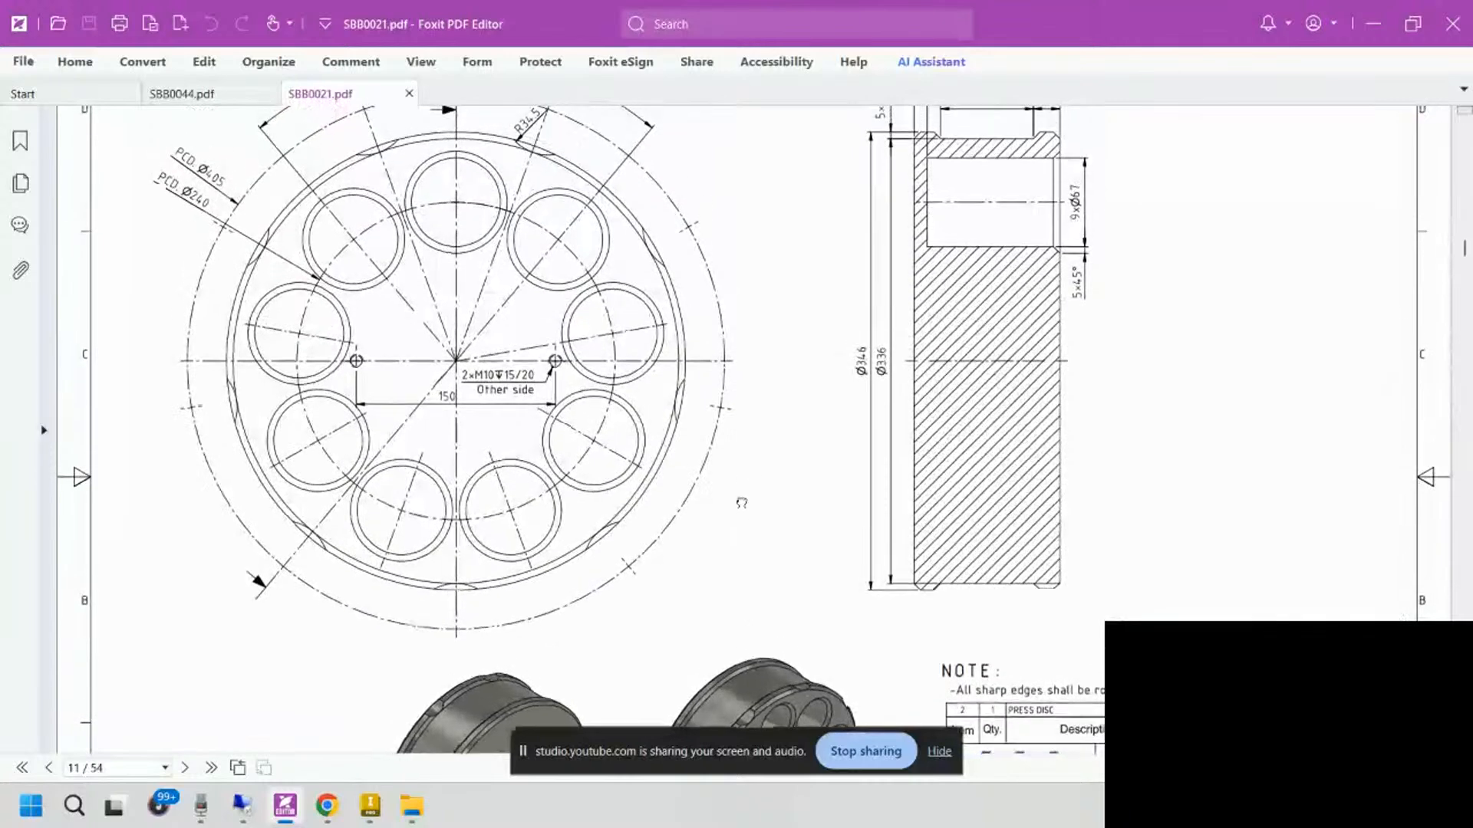
{"action": "left_click_drag", "start_coordinate": [750, 546], "coordinate": [759, 579]}
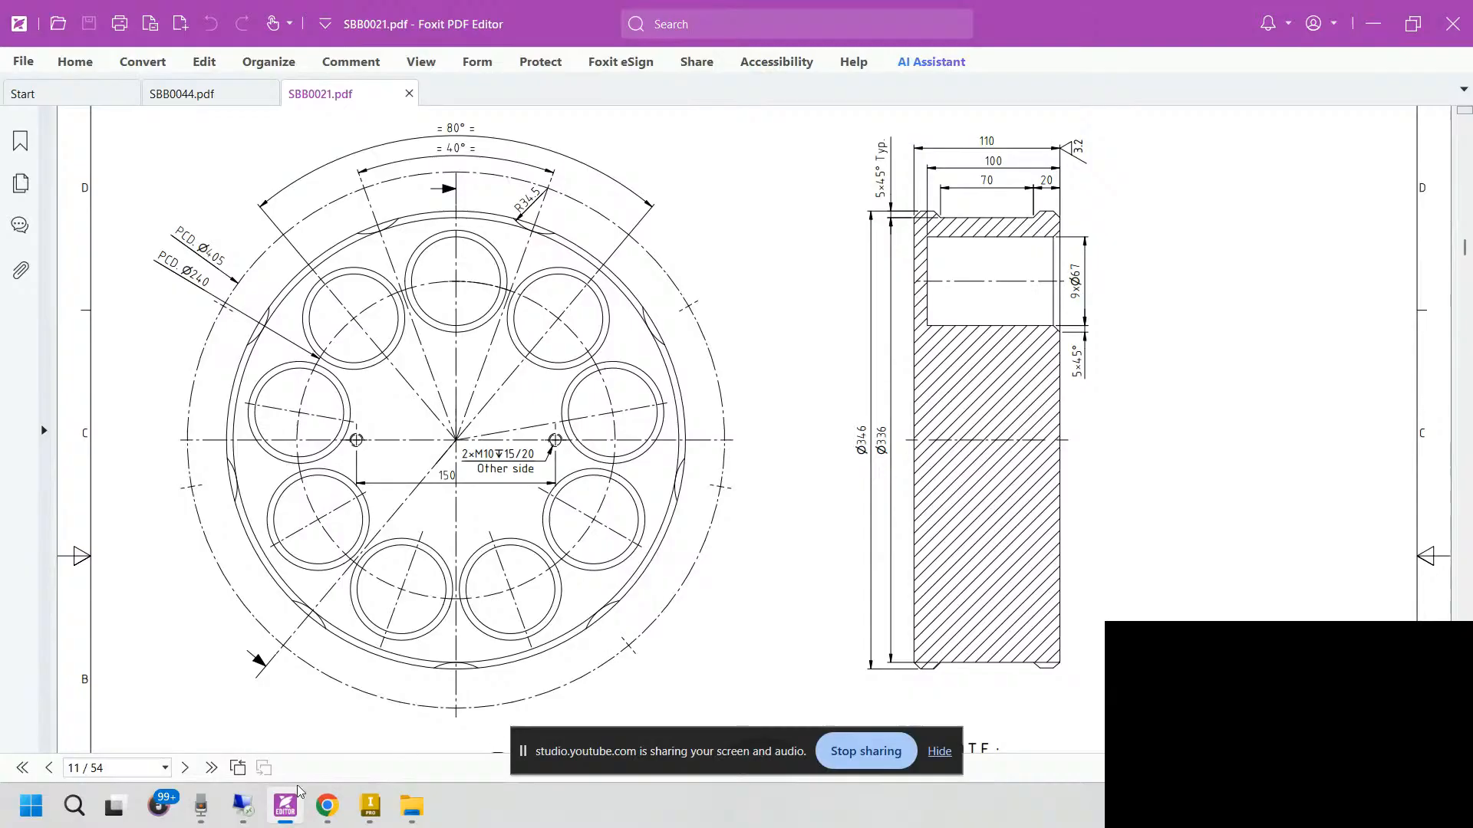
Step: Switch to Inventor and place a countersunk hole near the disk face's rim with 67 mm diameter, 77 mm countersink diameter and 90° angle
{"action": "left_click", "coordinate": [370, 806]}
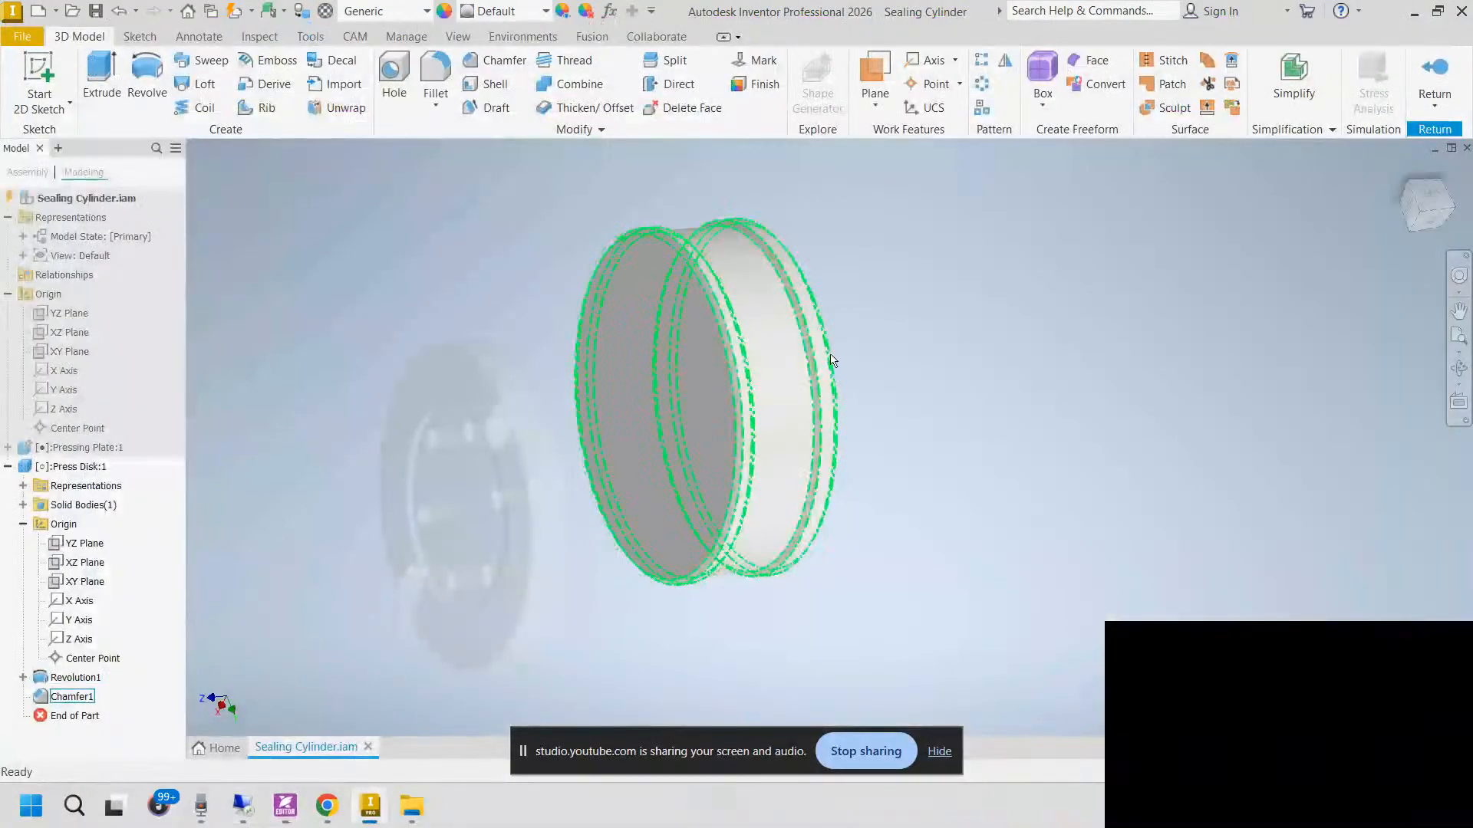
{"action": "middle_click_drag", "start_coordinate": [831, 360], "coordinate": [675, 369], "text": "shift"}
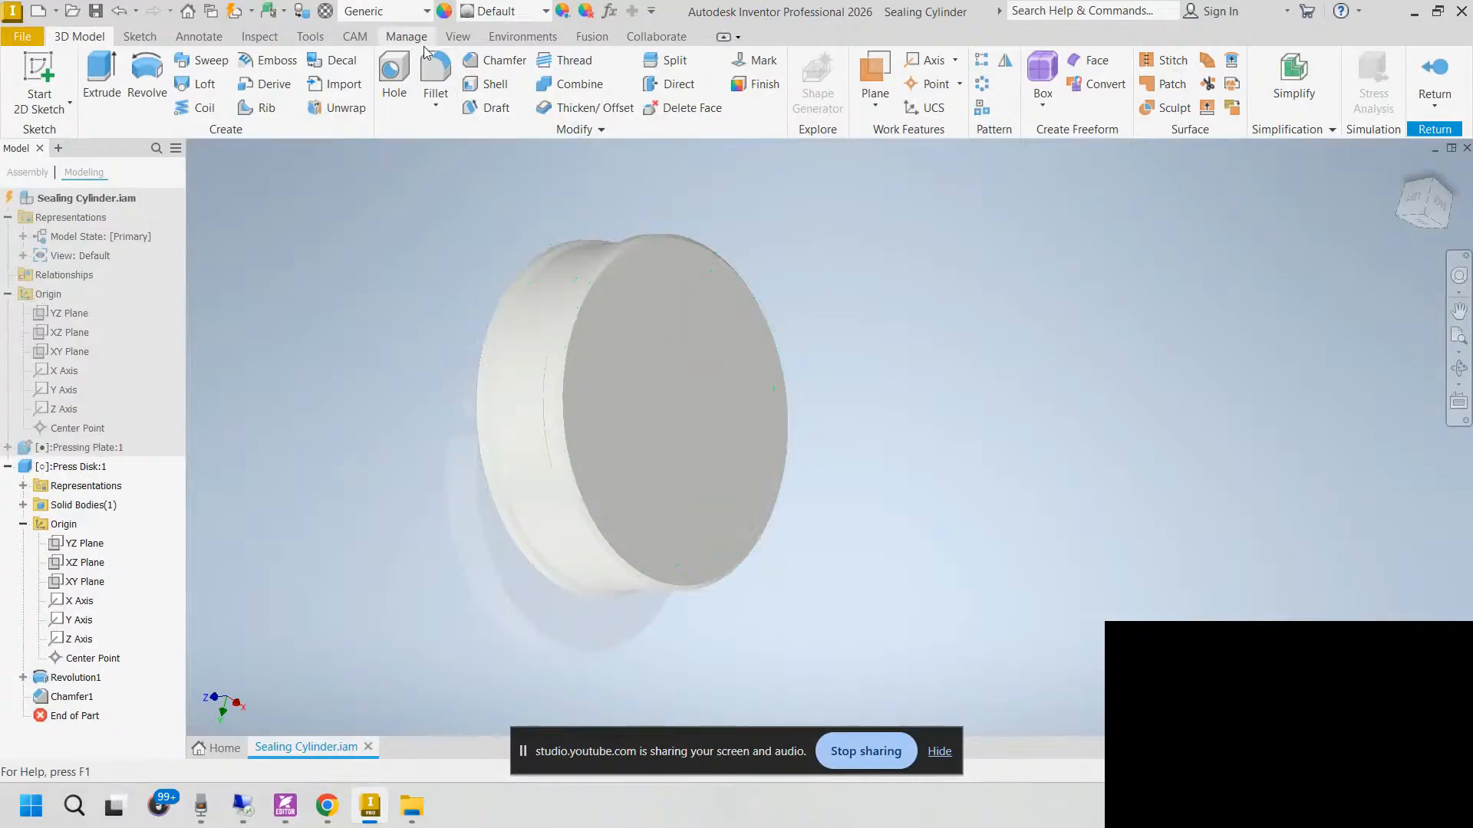
{"action": "left_click", "coordinate": [393, 77]}
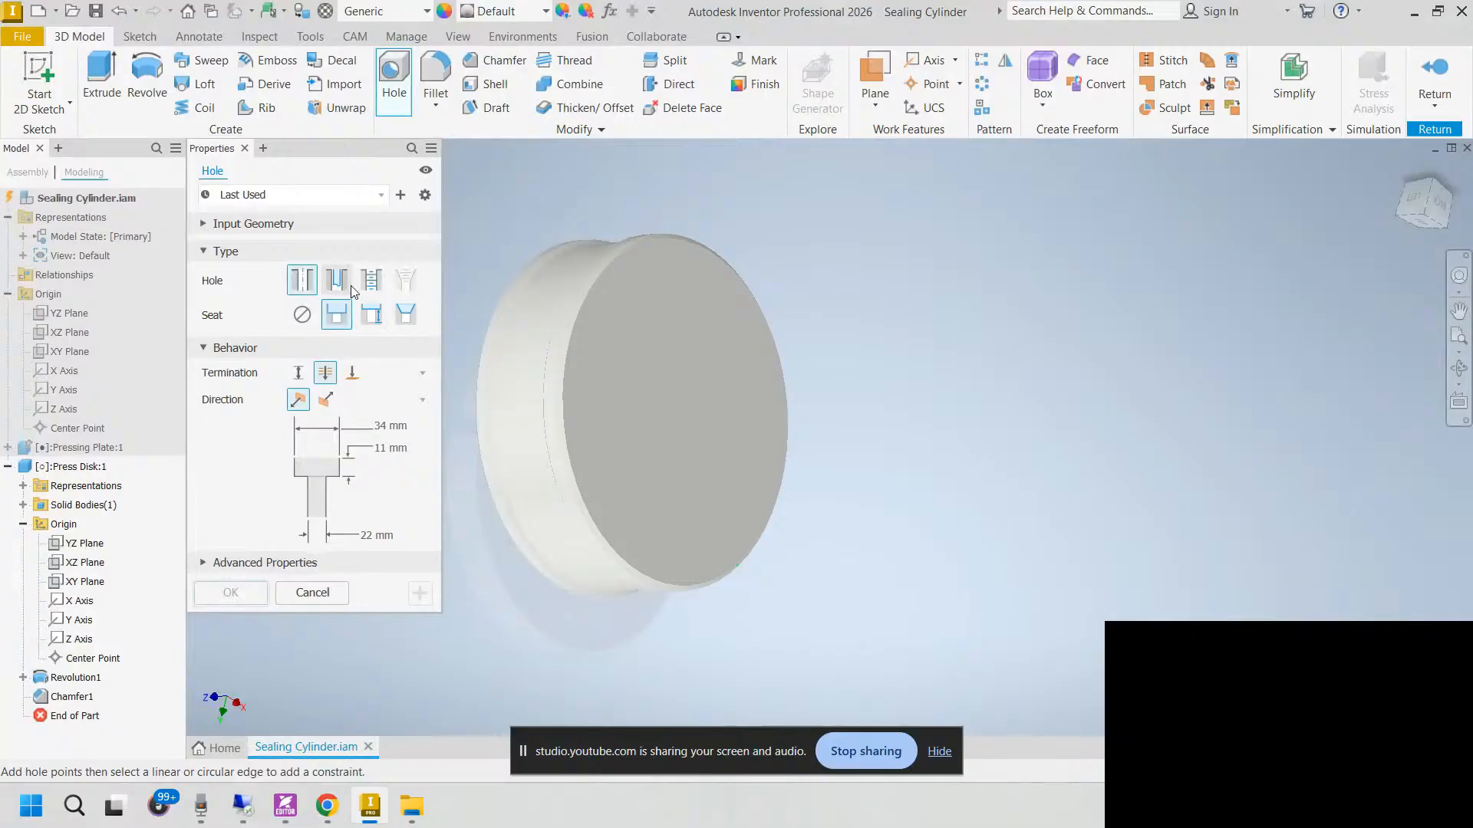
{"action": "left_click", "coordinate": [406, 316]}
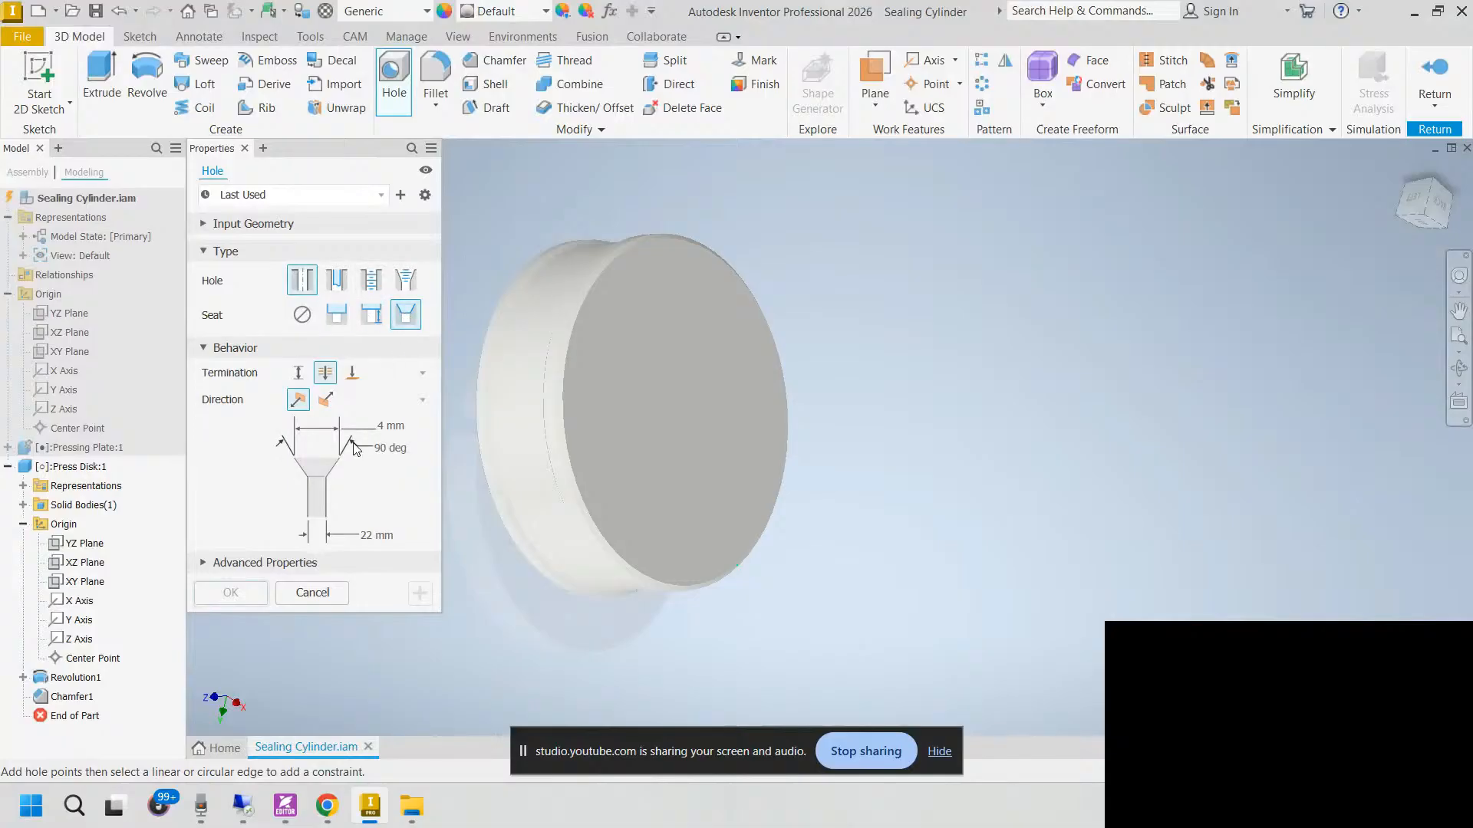
{"action": "mouse_move", "coordinate": [295, 815]}
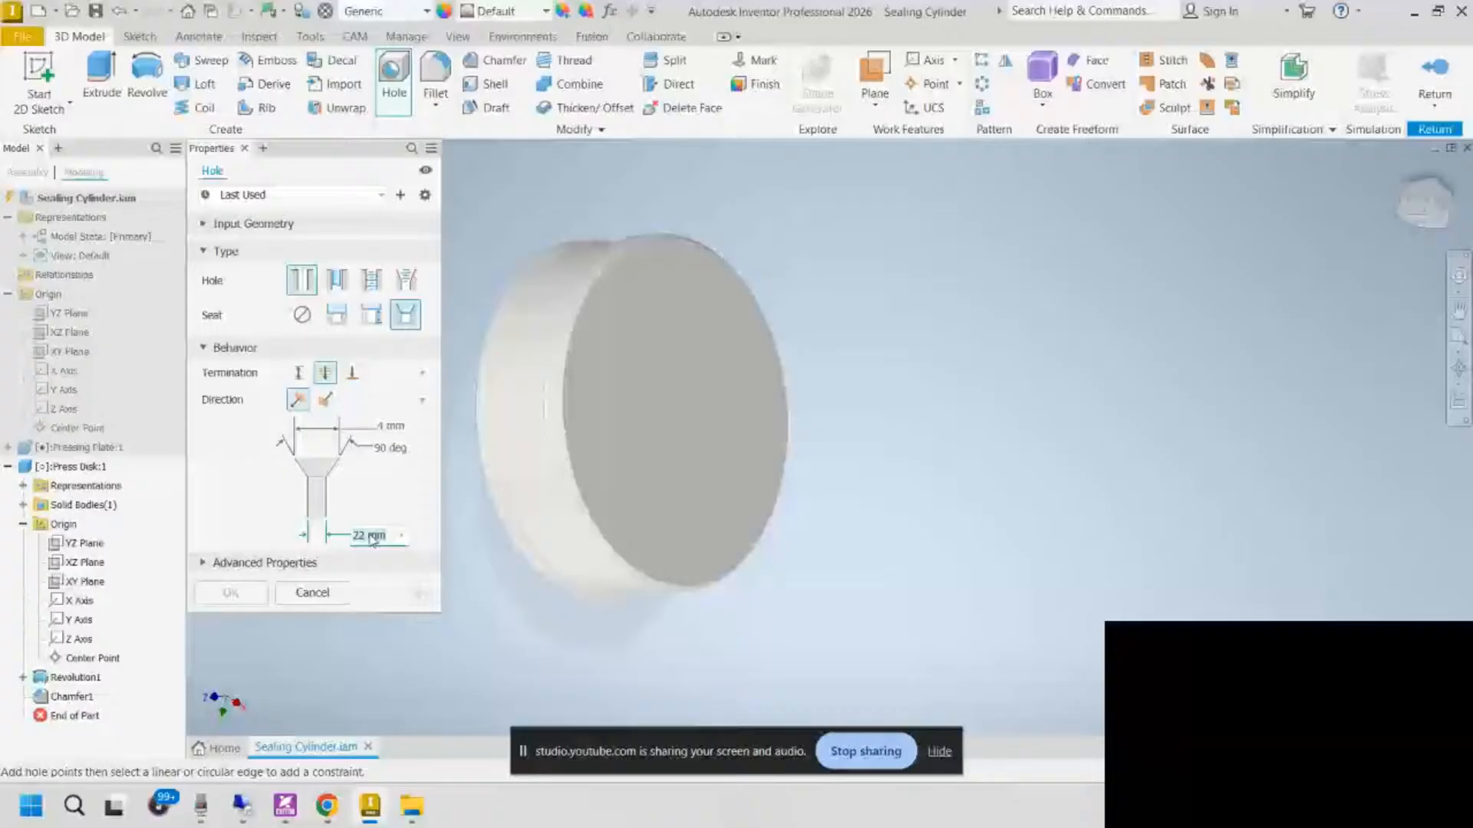
{"action": "left_click", "coordinate": [377, 427]}
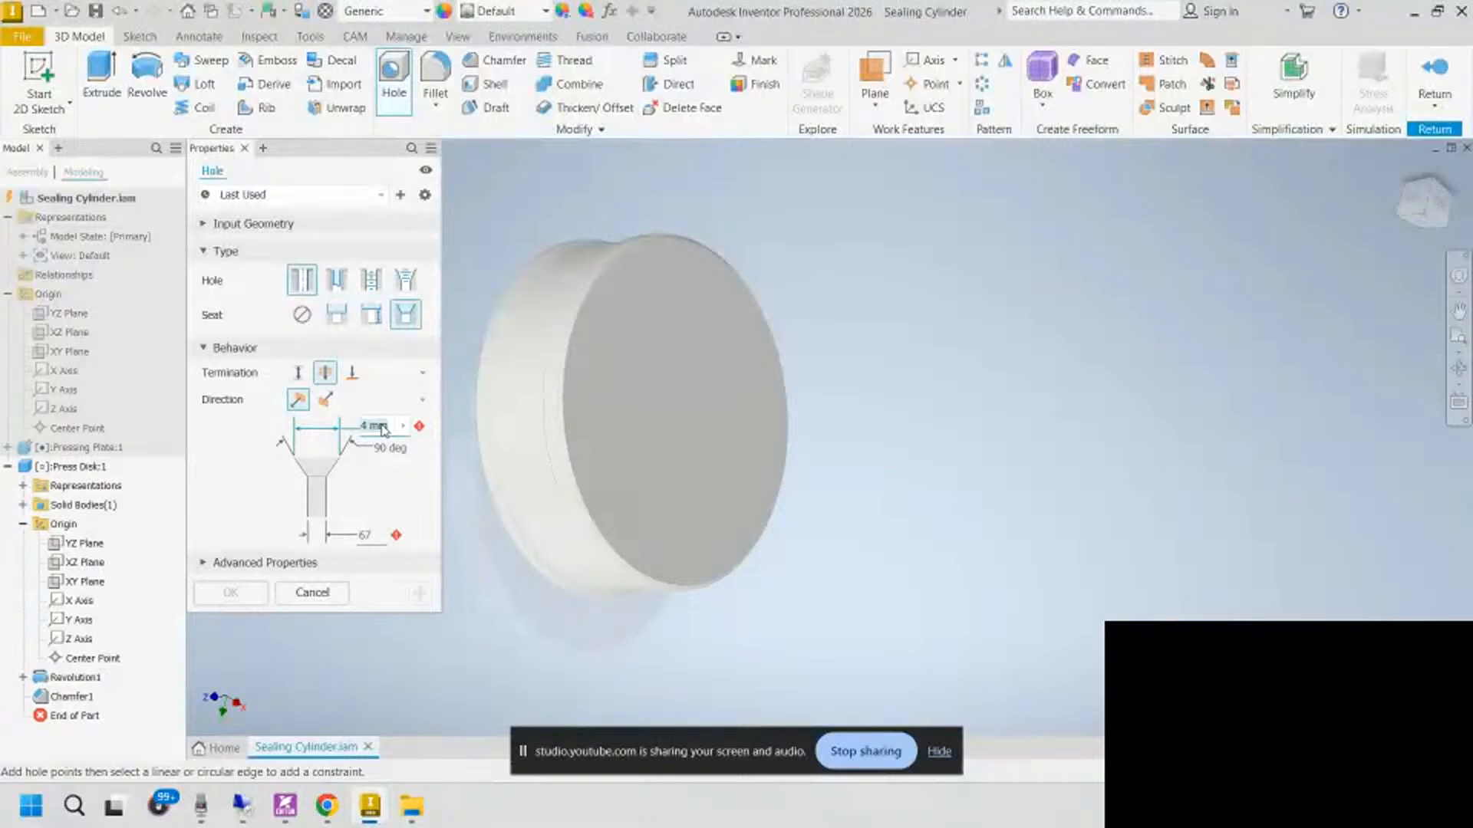
{"action": "type", "text": "77"}
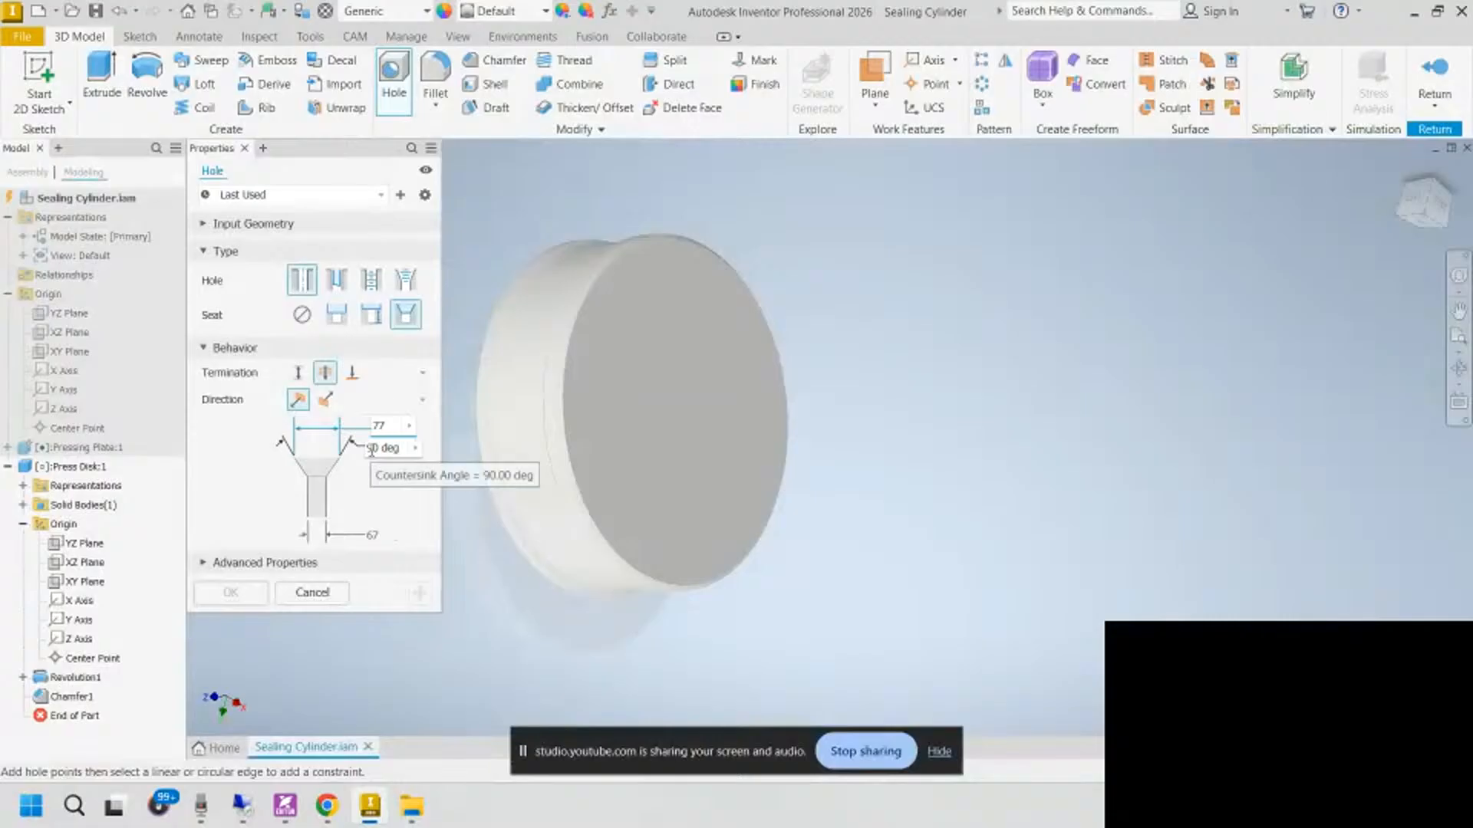
{"action": "left_click", "coordinate": [377, 458]}
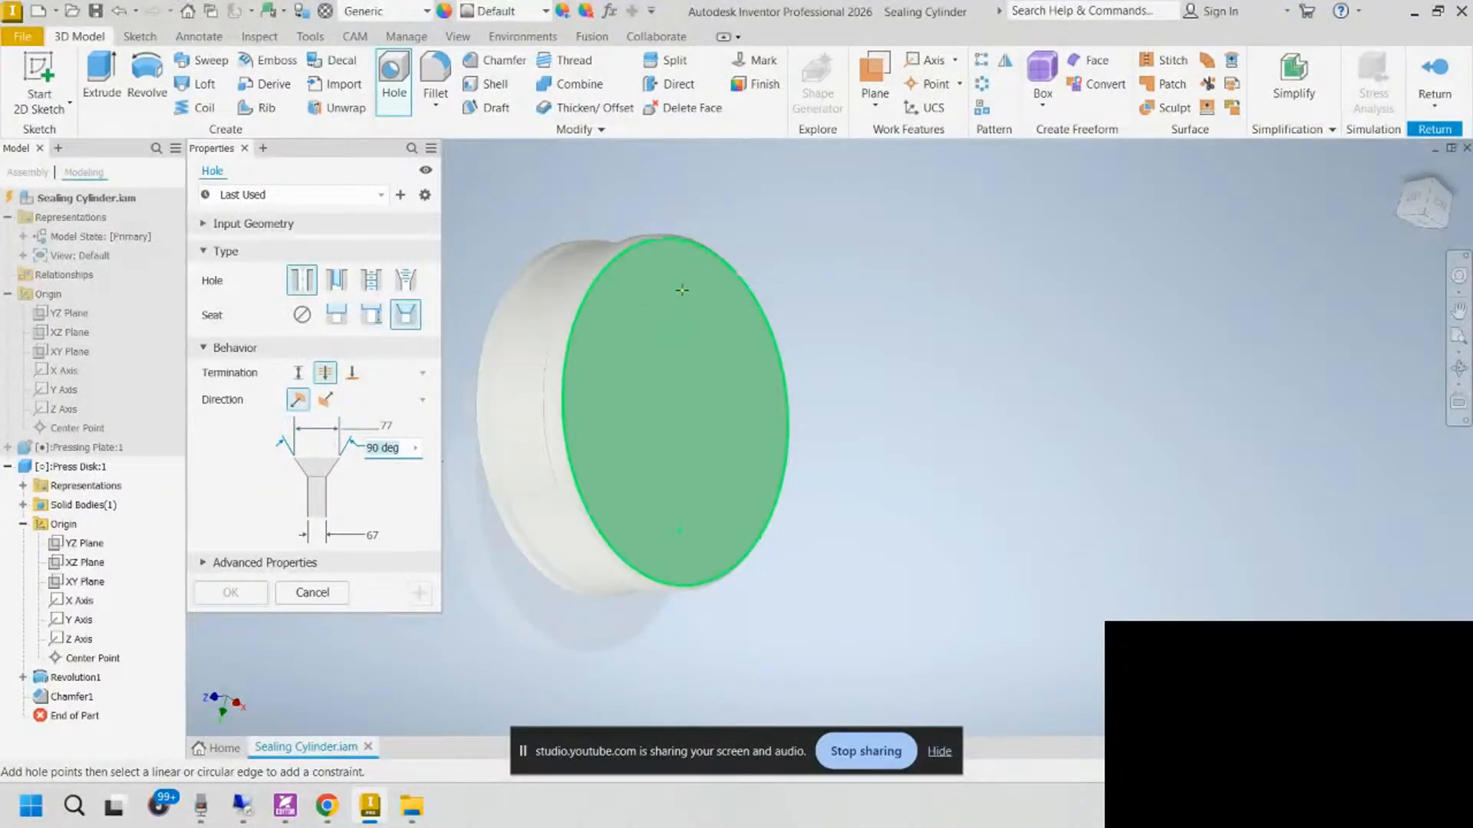
{"action": "left_click", "coordinate": [659, 298]}
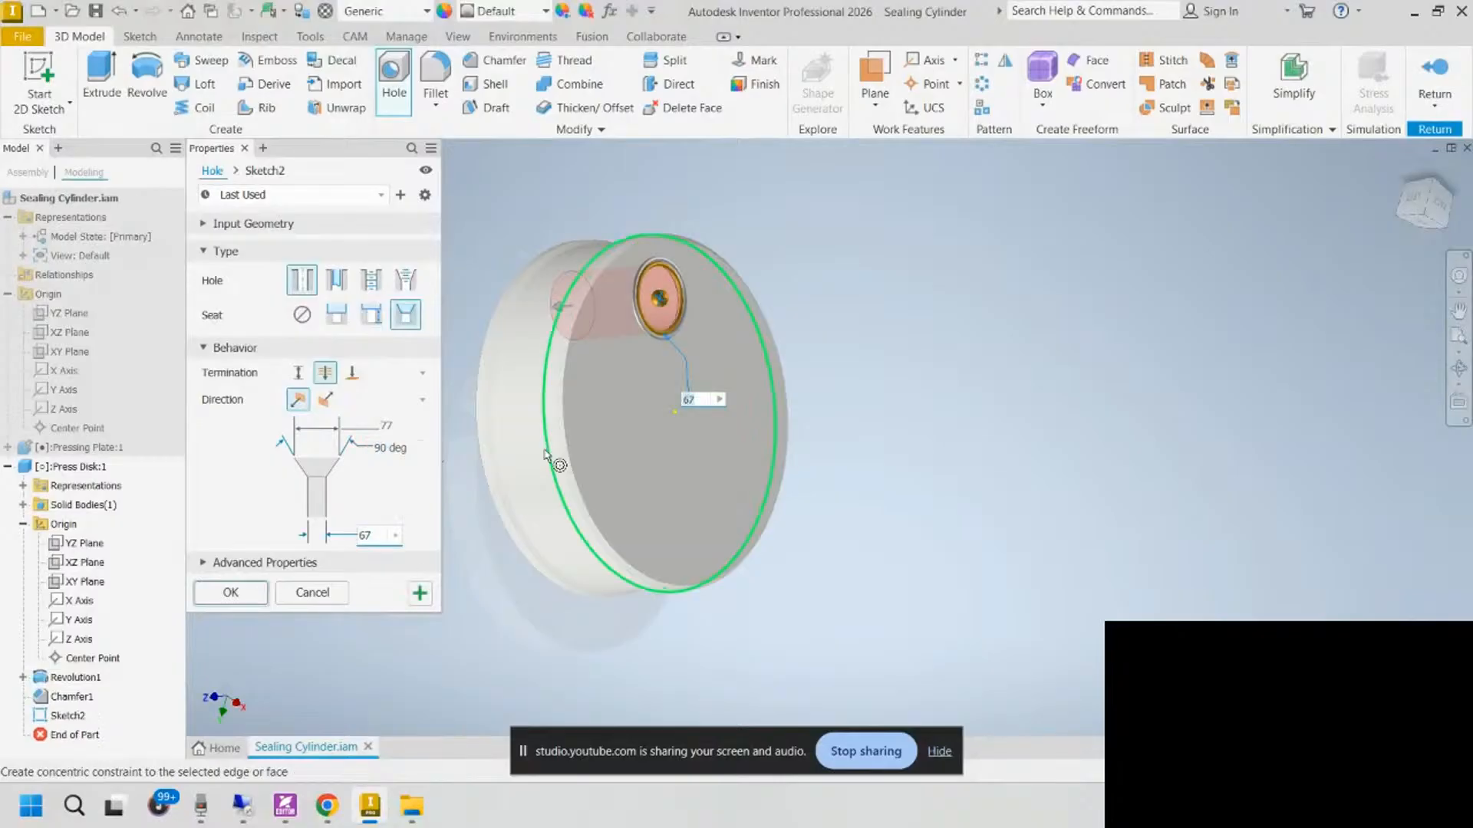
{"action": "left_click", "coordinate": [232, 593]}
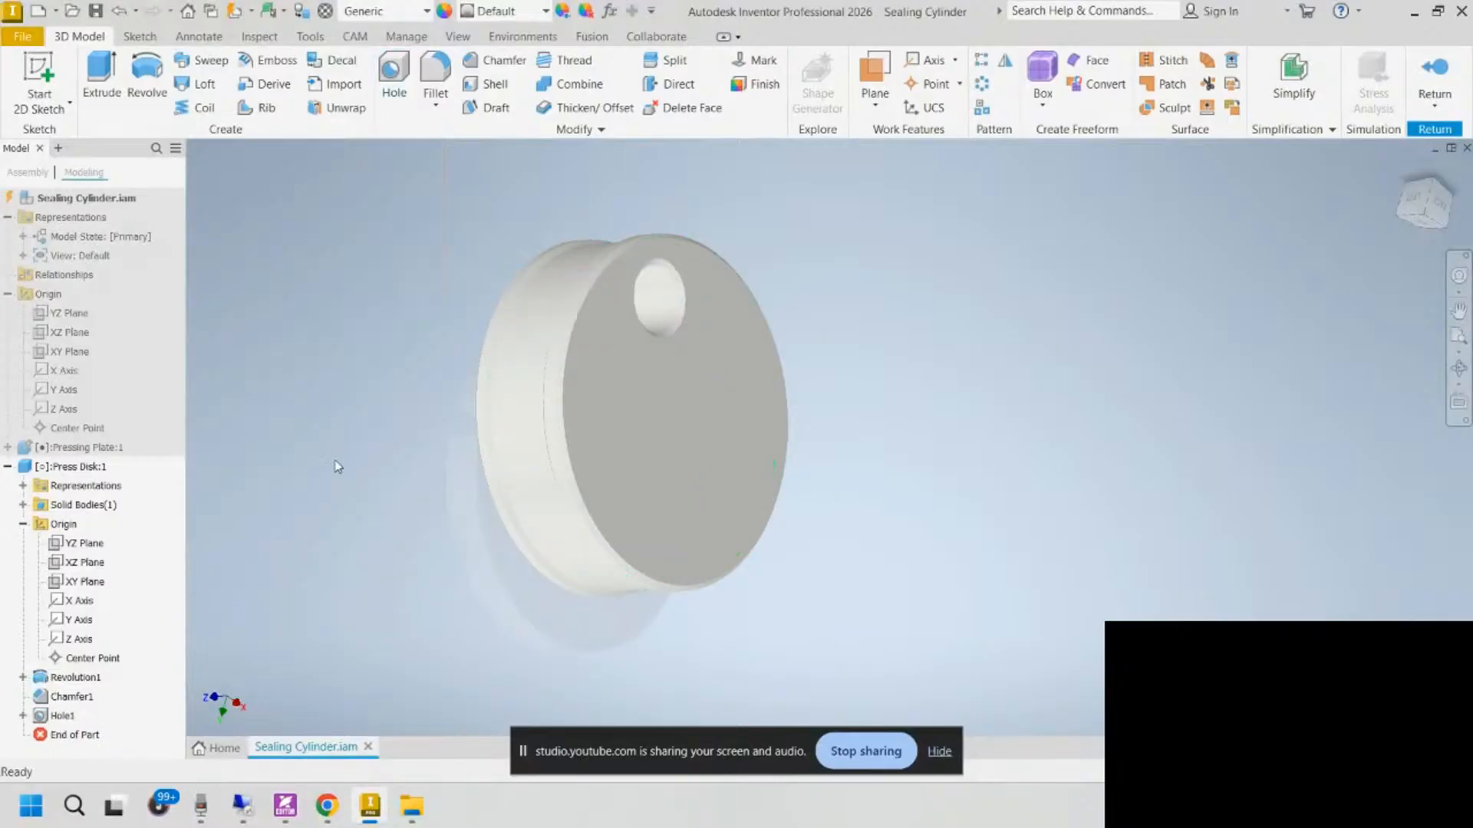
Step: Edit the countersunk hole to end at a 100 mm depth with a flat drill point
{"action": "mouse_move", "coordinate": [460, 452]}
{"action": "middle_mouse_down", "text": "shift"}
{"action": "mouse_move", "coordinate": [355, 454]}
{"action": "mouse_move", "coordinate": [453, 450]}
{"action": "mouse_move", "coordinate": [442, 459]}
{"action": "middle_mouse_up", "text": "shift"}
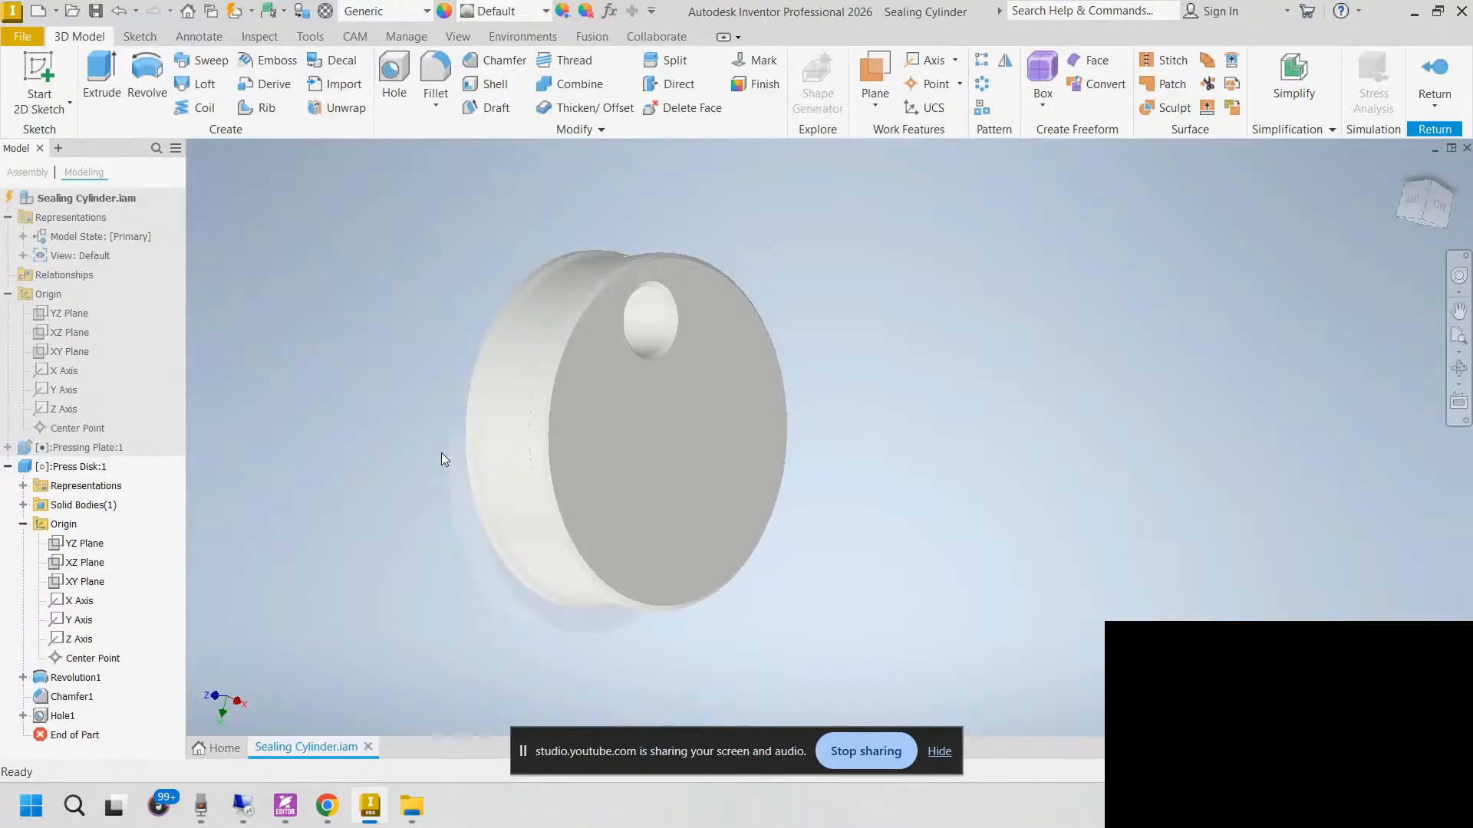
{"action": "left_click", "coordinate": [62, 715]}
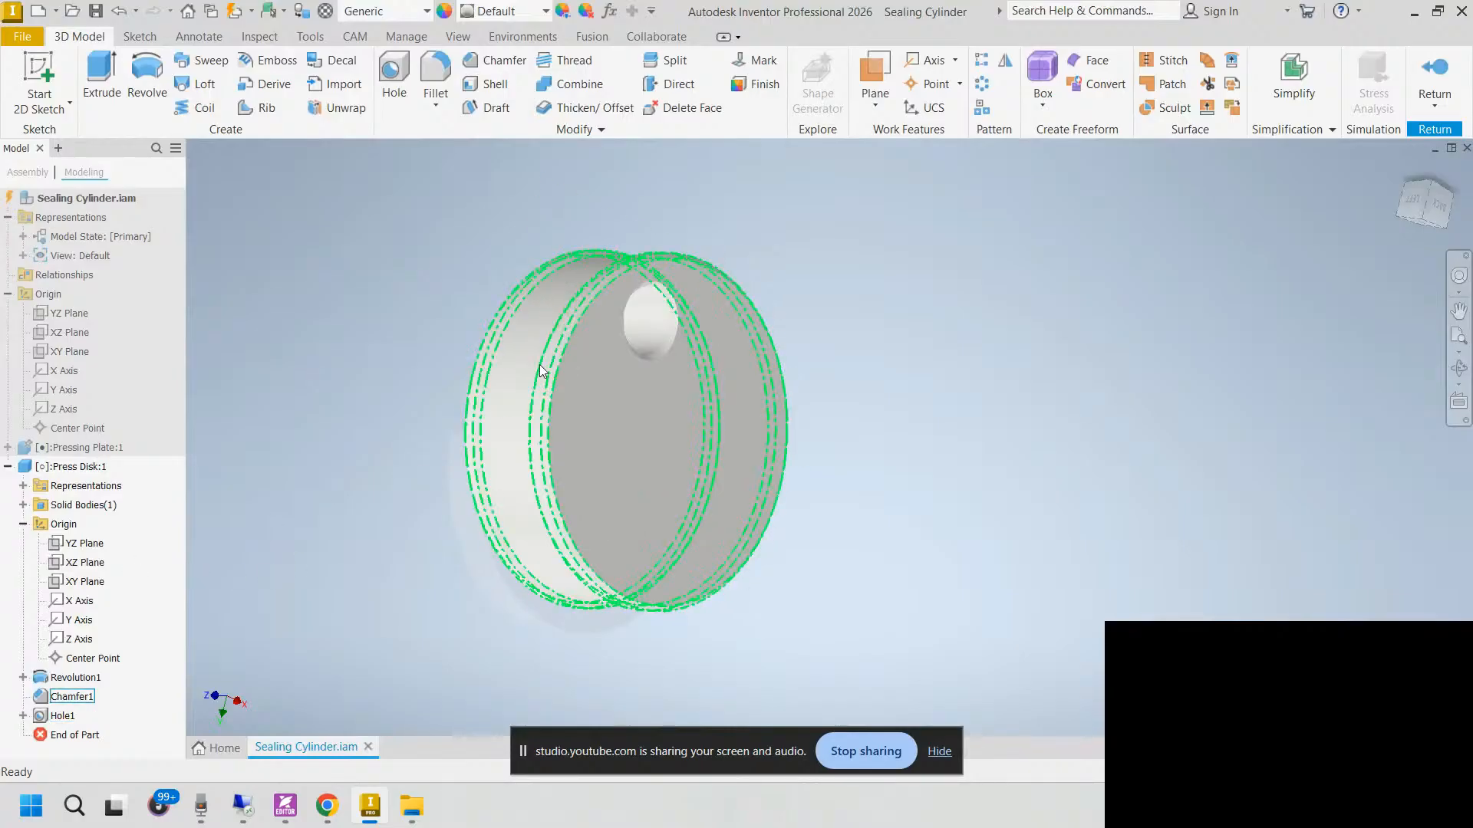
{"action": "middle_click_drag", "start_coordinate": [411, 344], "coordinate": [352, 378], "text": "shift"}
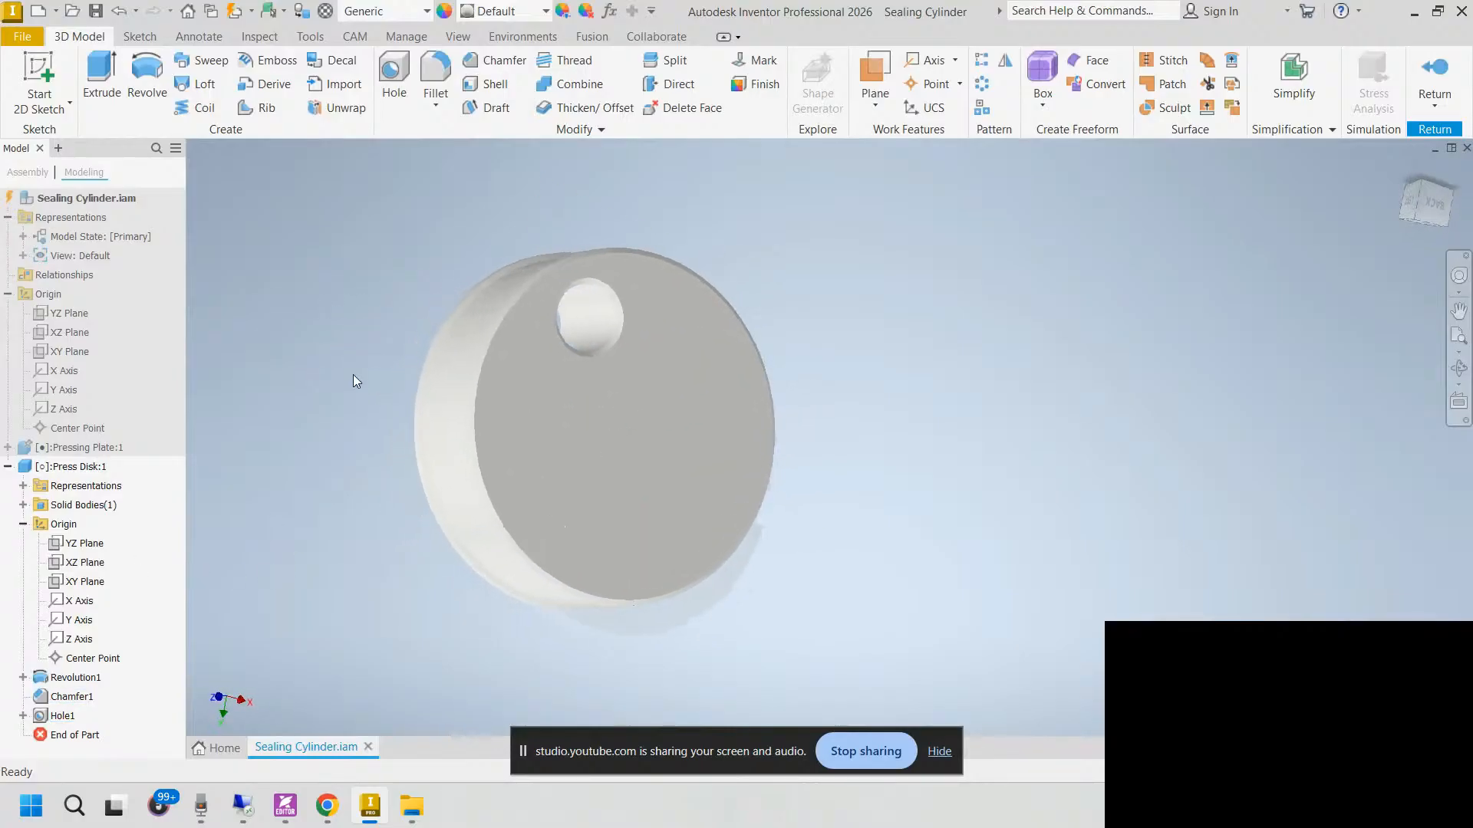
{"action": "right_click", "coordinate": [54, 721]}
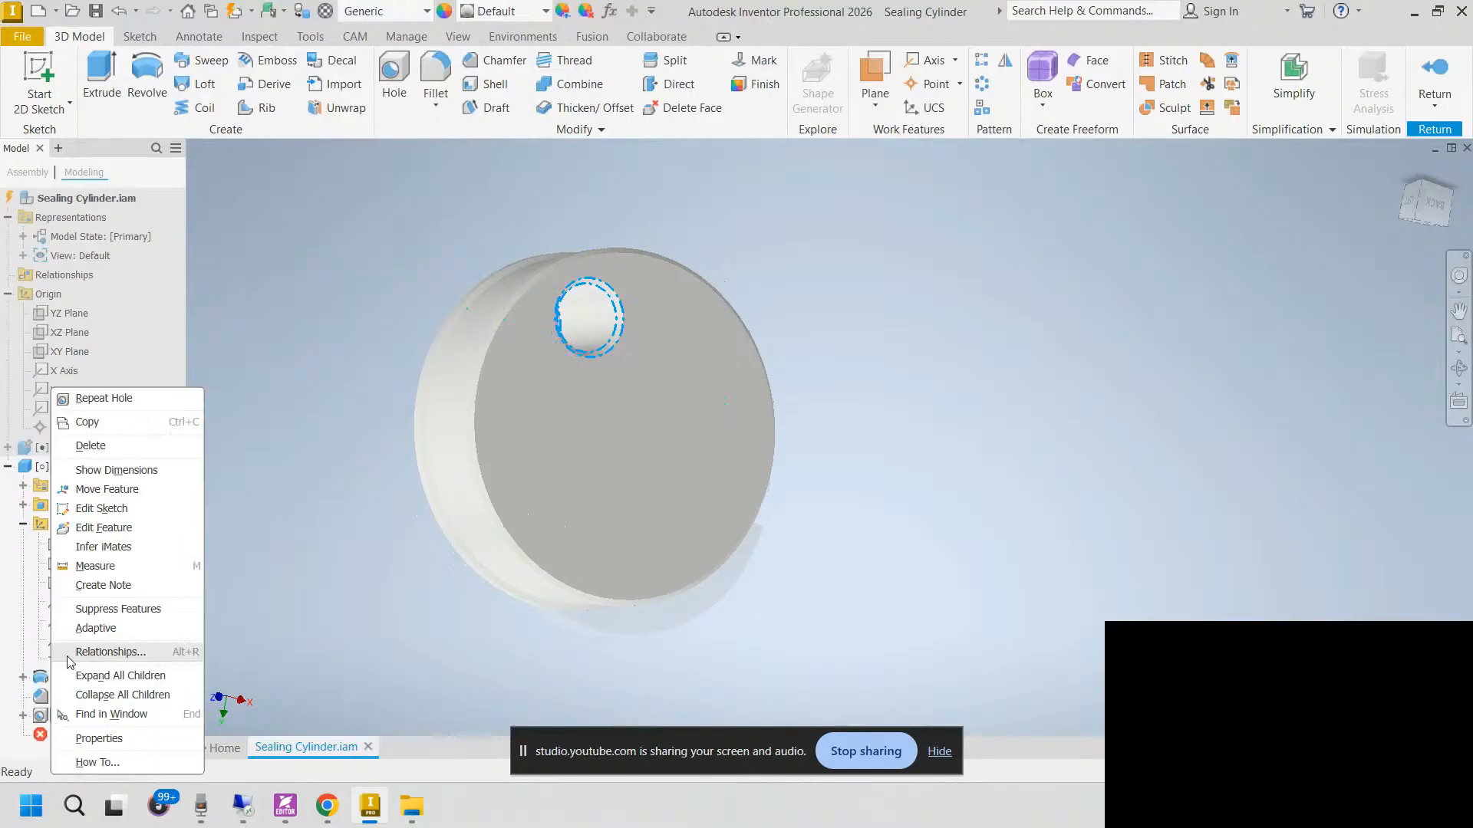
{"action": "left_click", "coordinate": [123, 529]}
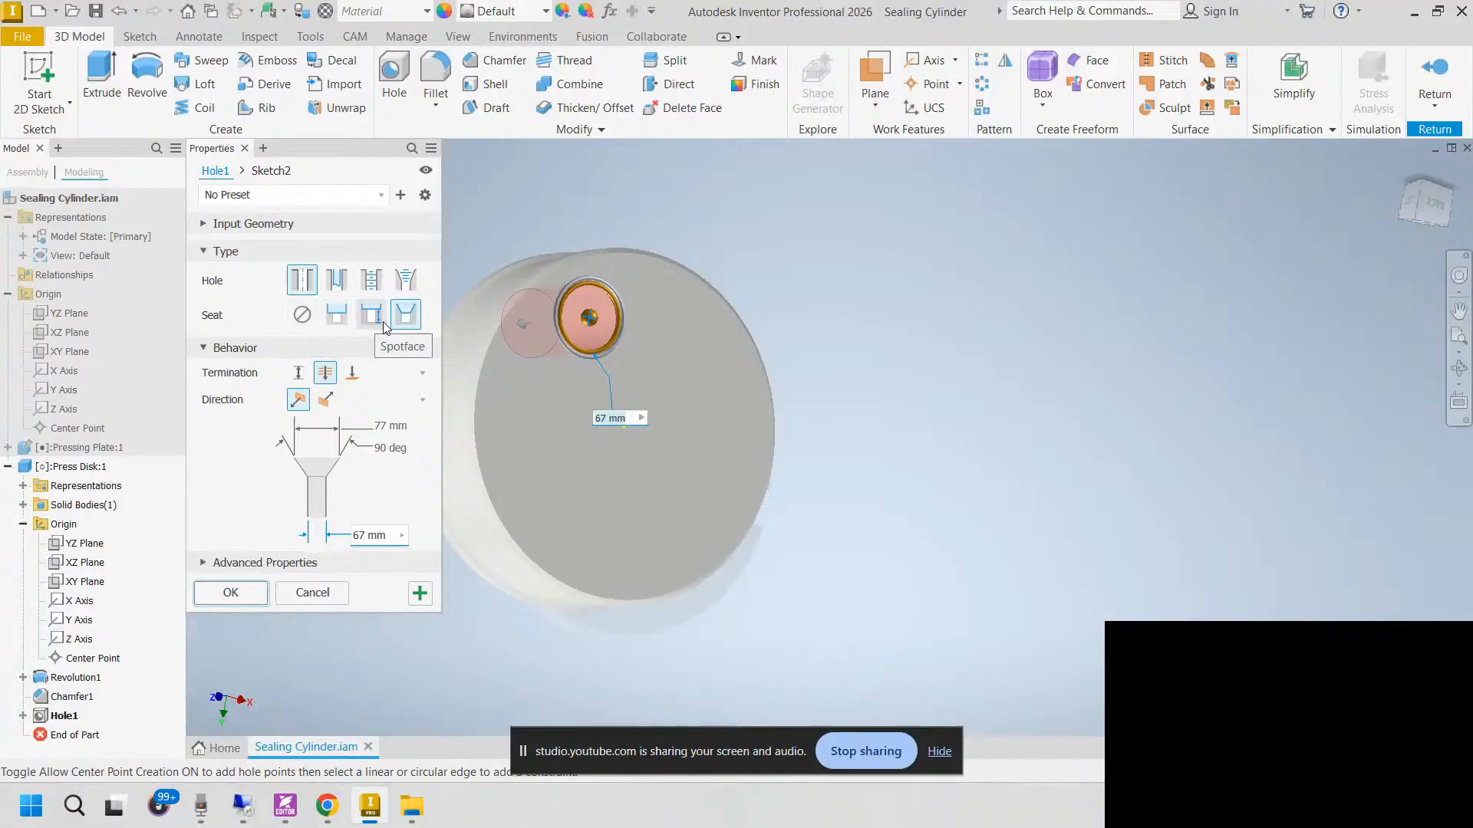
{"action": "left_click", "coordinate": [350, 374]}
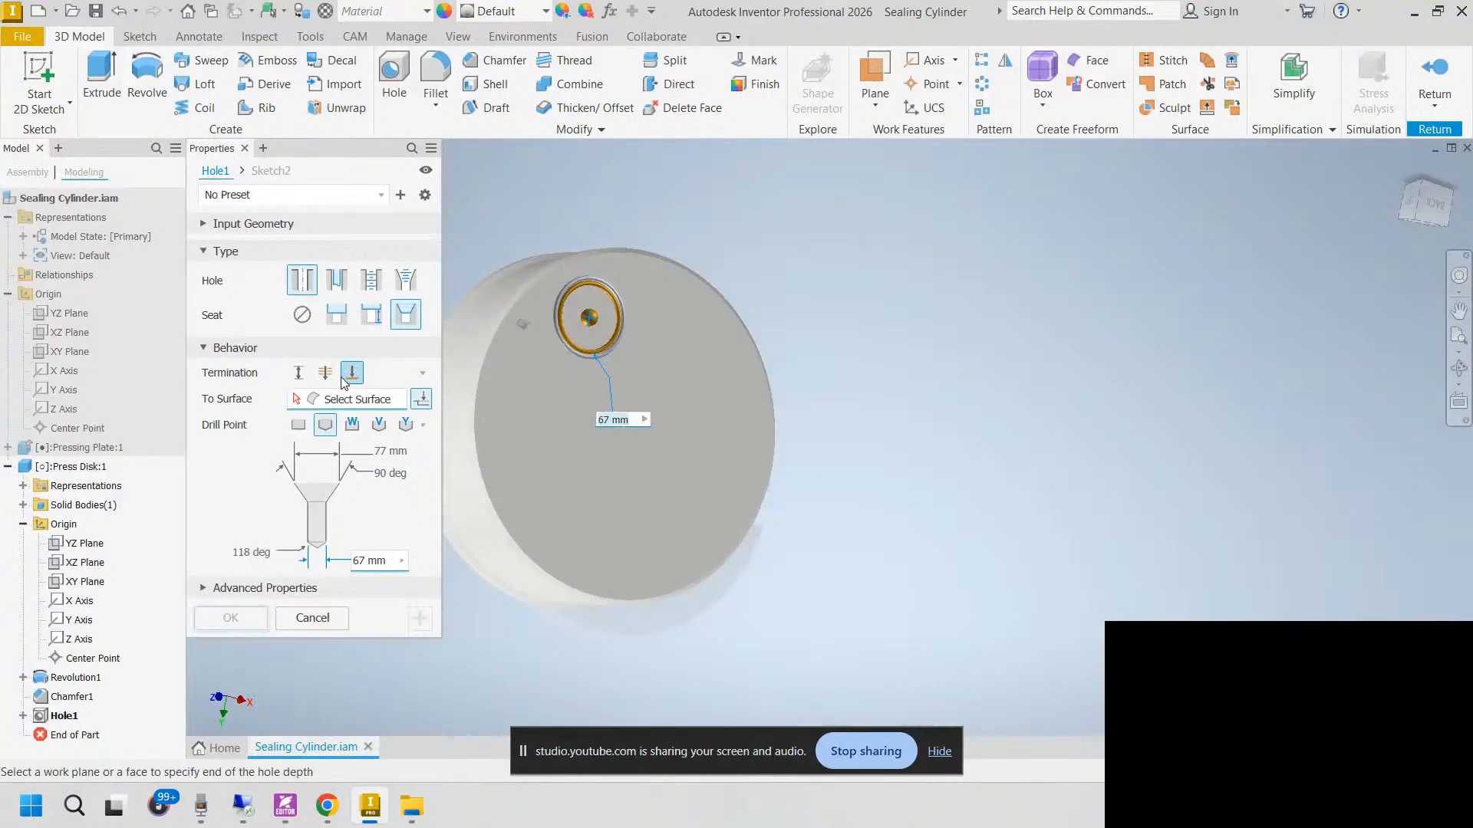
{"action": "left_click", "coordinate": [304, 375]}
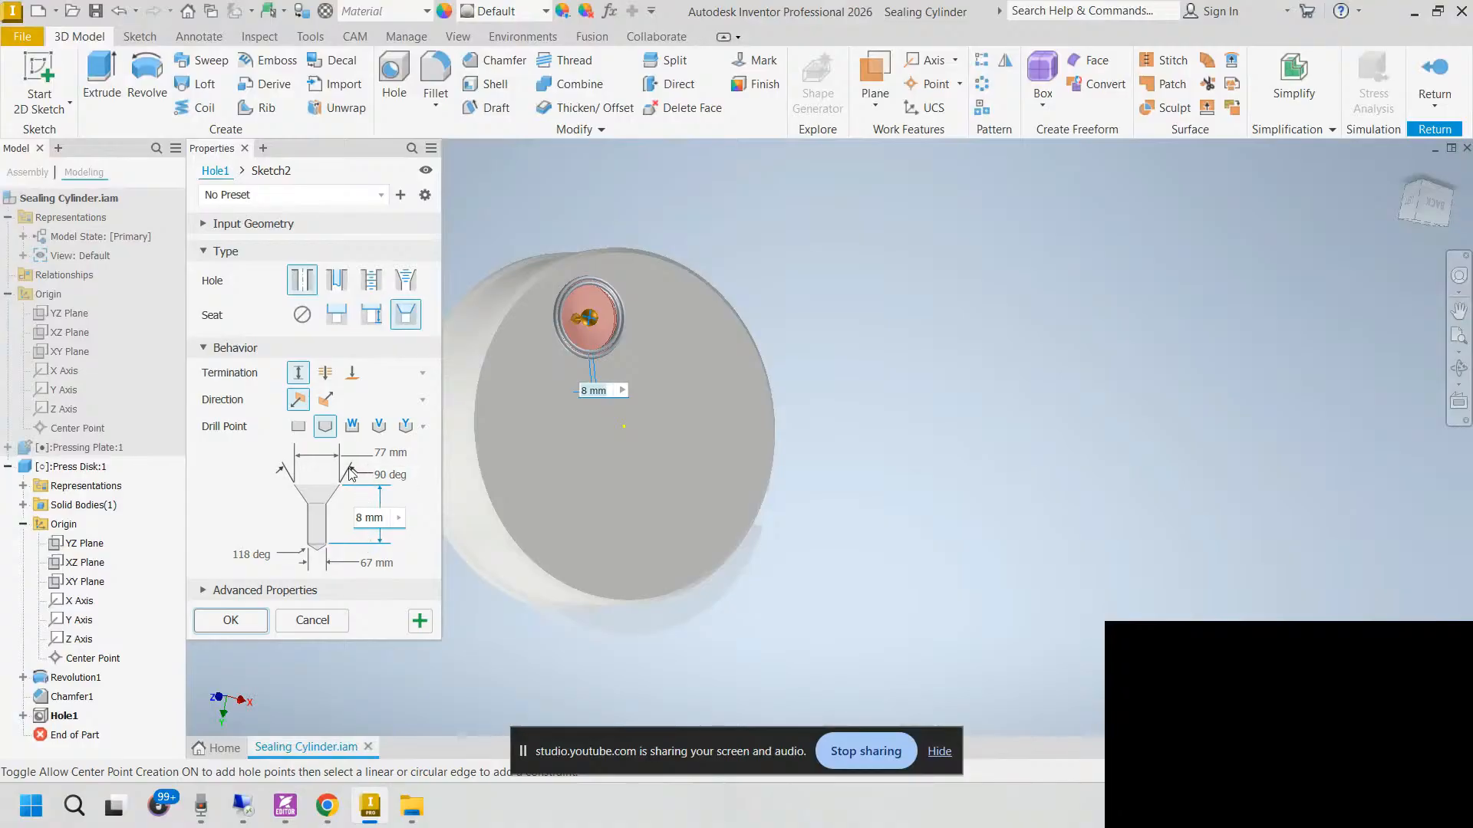
{"action": "left_click", "coordinate": [299, 427]}
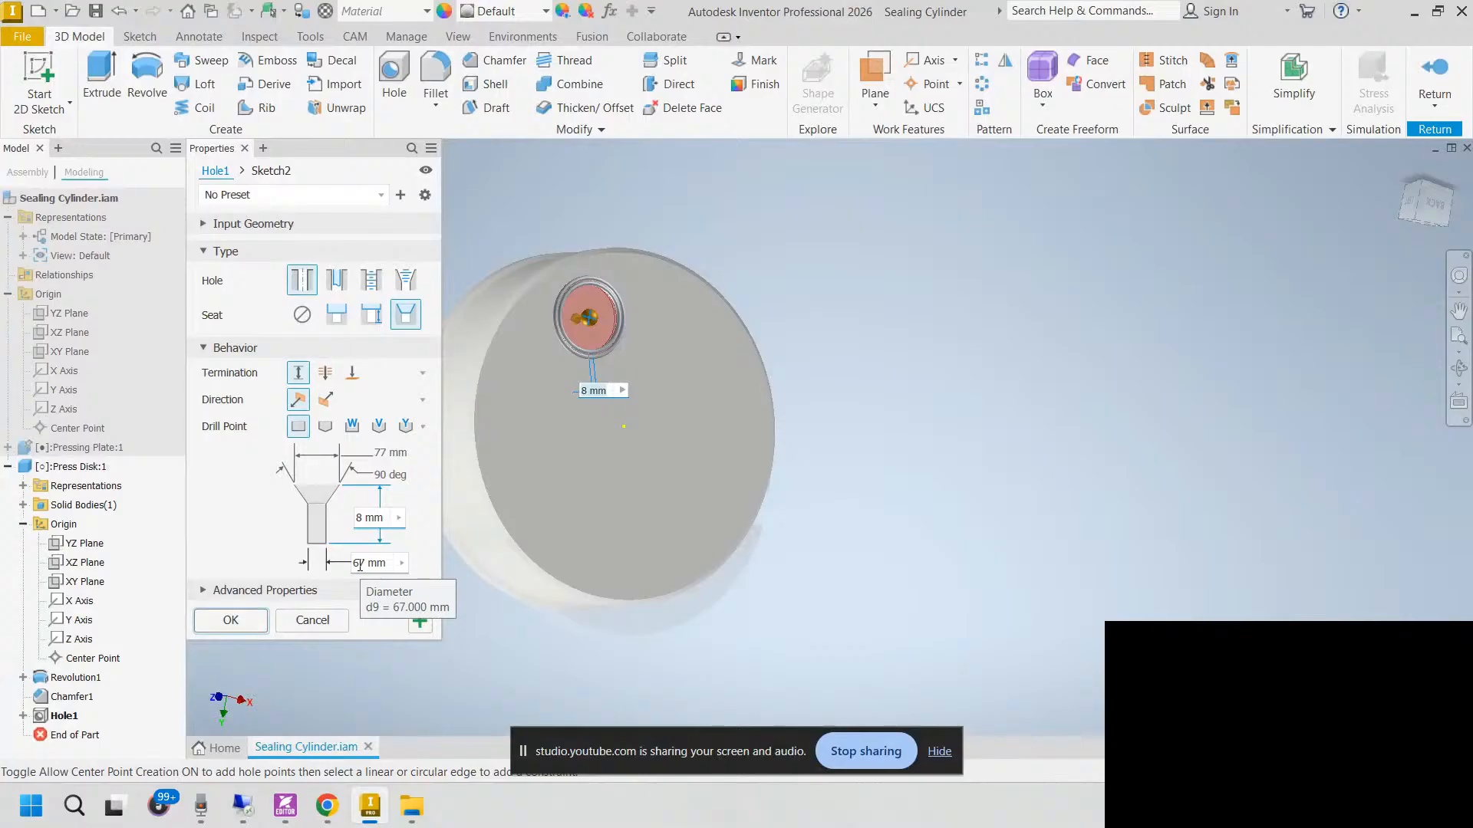
{"action": "left_click", "coordinate": [369, 519]}
{"action": "type", "text": "100mm"}
{"action": "left_click", "coordinate": [231, 620]}
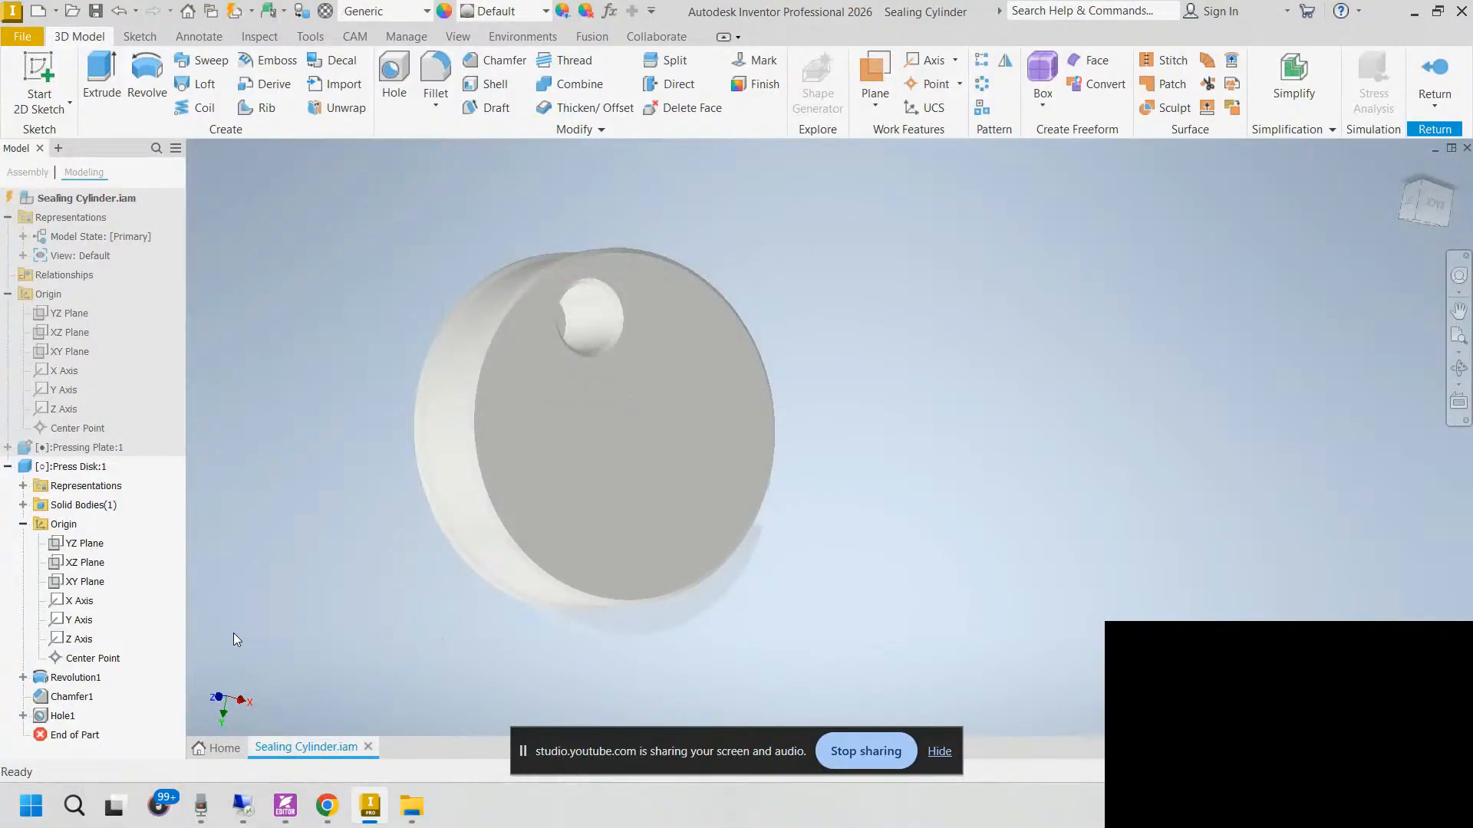
Step: Open the hole's placement sketch and constrain the hole's centre point coincident with the Press Disk's Y axis
{"action": "middle_click_drag", "start_coordinate": [234, 633], "coordinate": [411, 531], "text": "shift"}
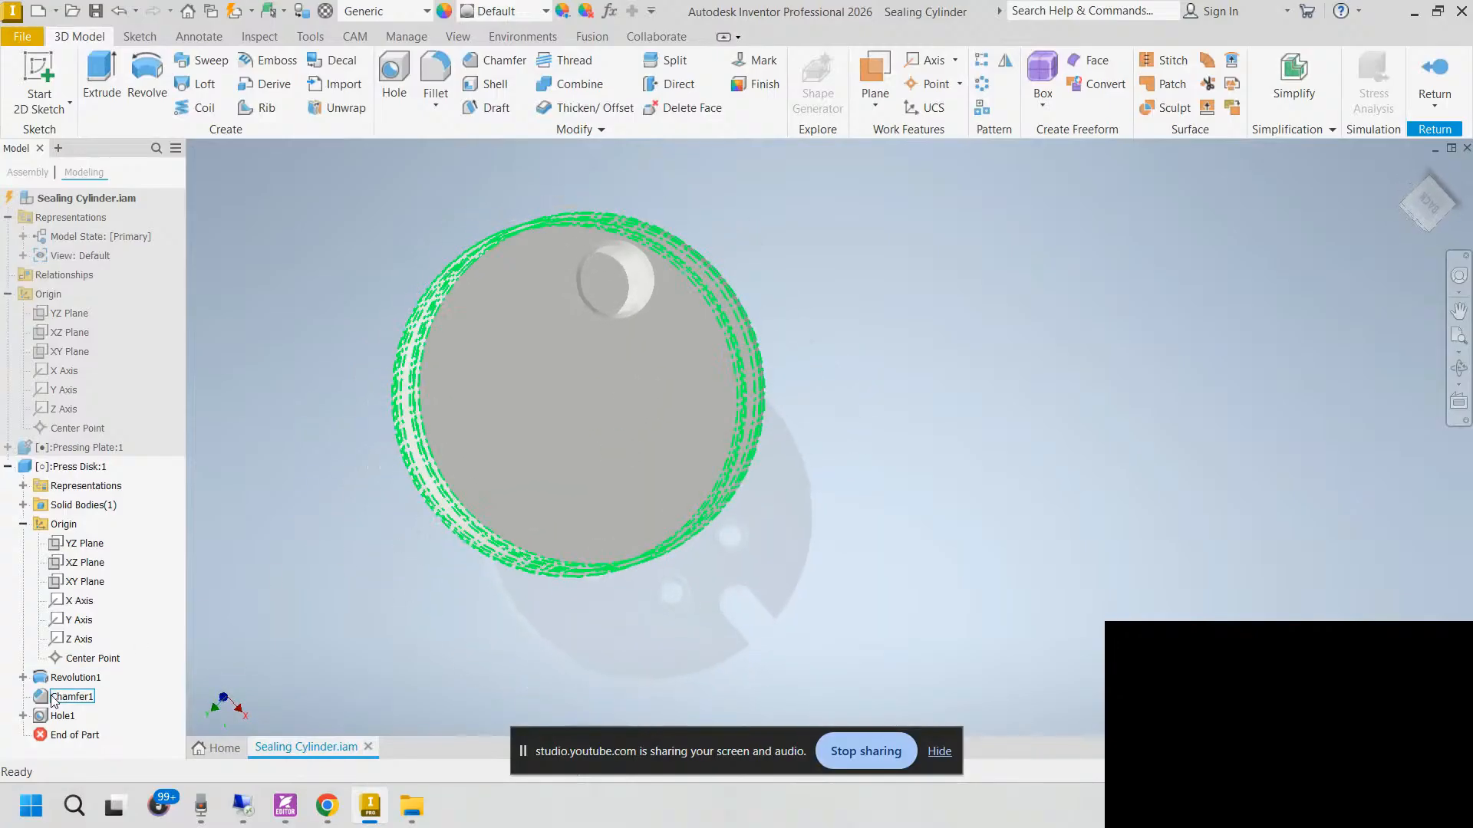
{"action": "left_click", "coordinate": [24, 716]}
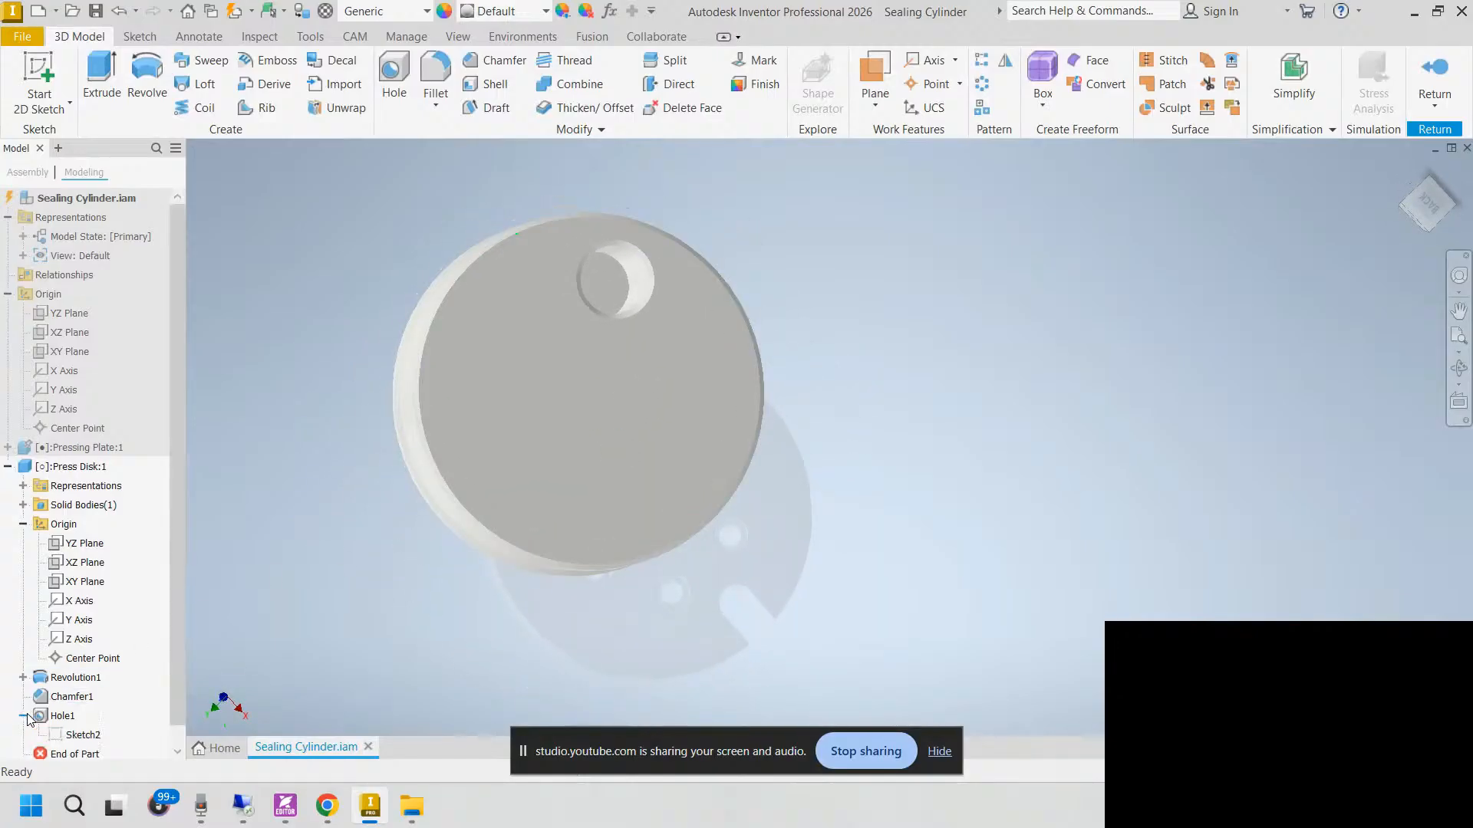
{"action": "double_click", "coordinate": [68, 737]}
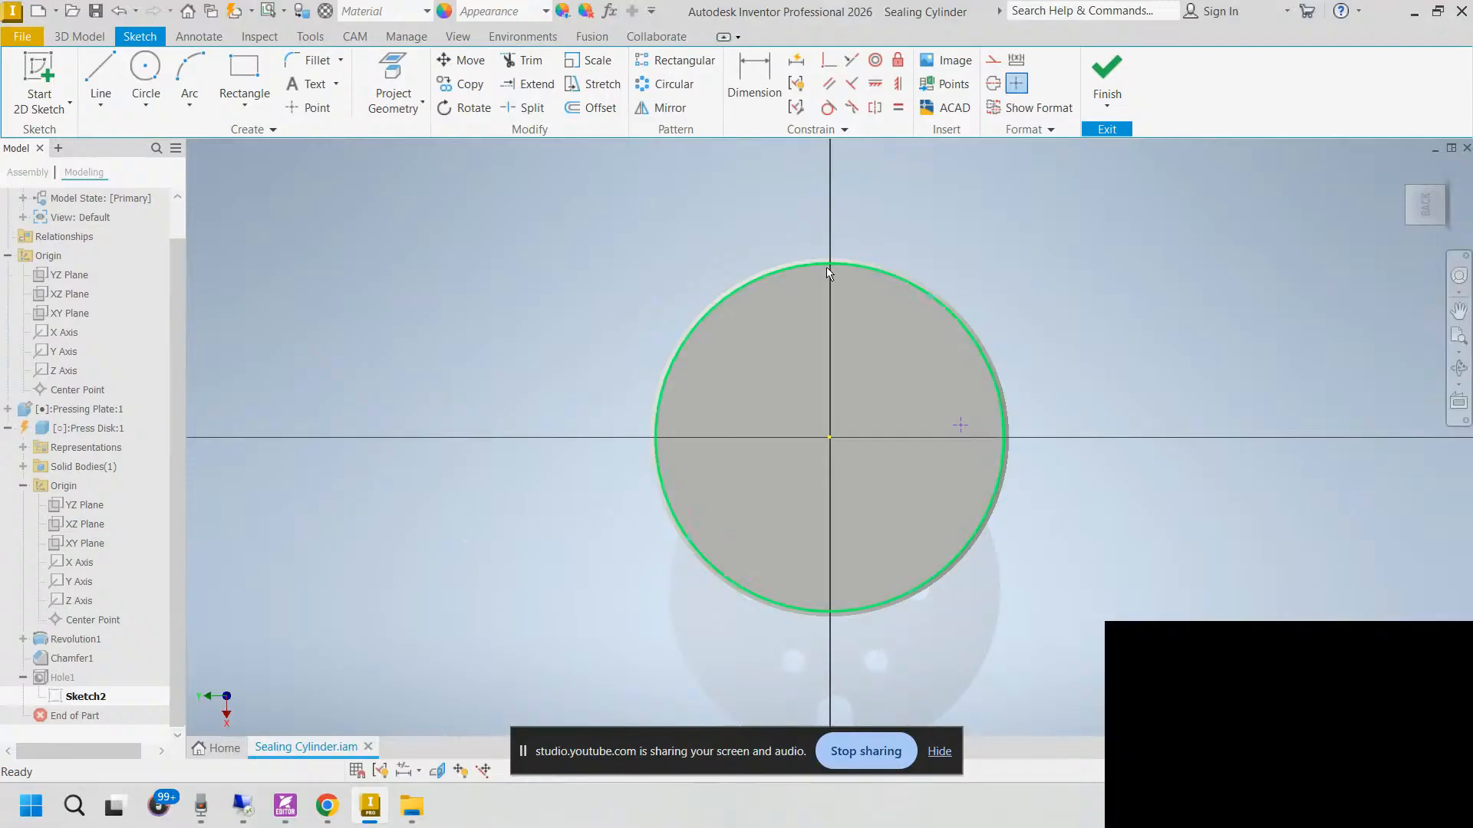
{"action": "left_click", "coordinate": [962, 425]}
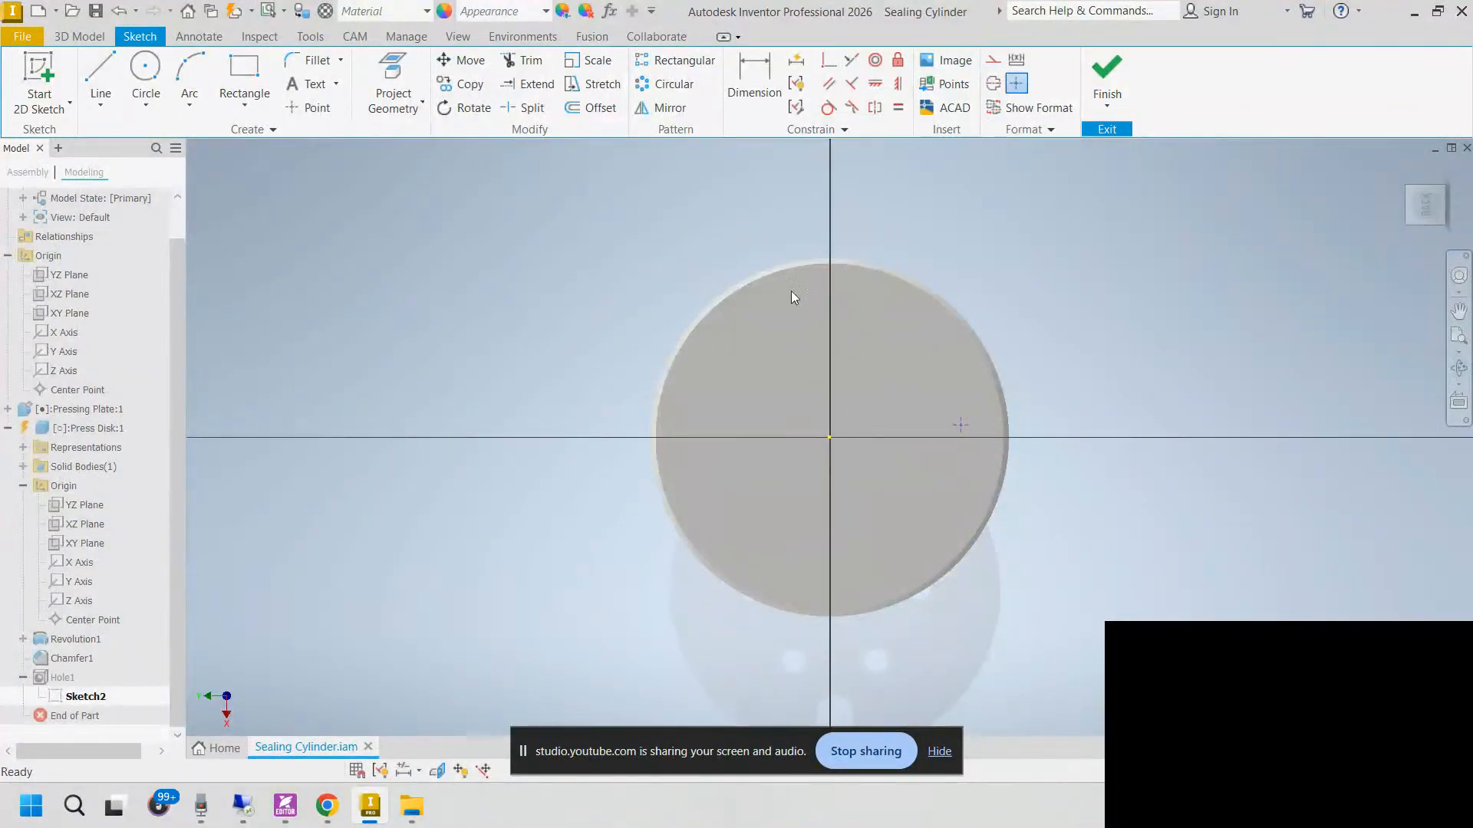
{"action": "left_click", "coordinate": [828, 59]}
{"action": "key", "text": "Escape"}
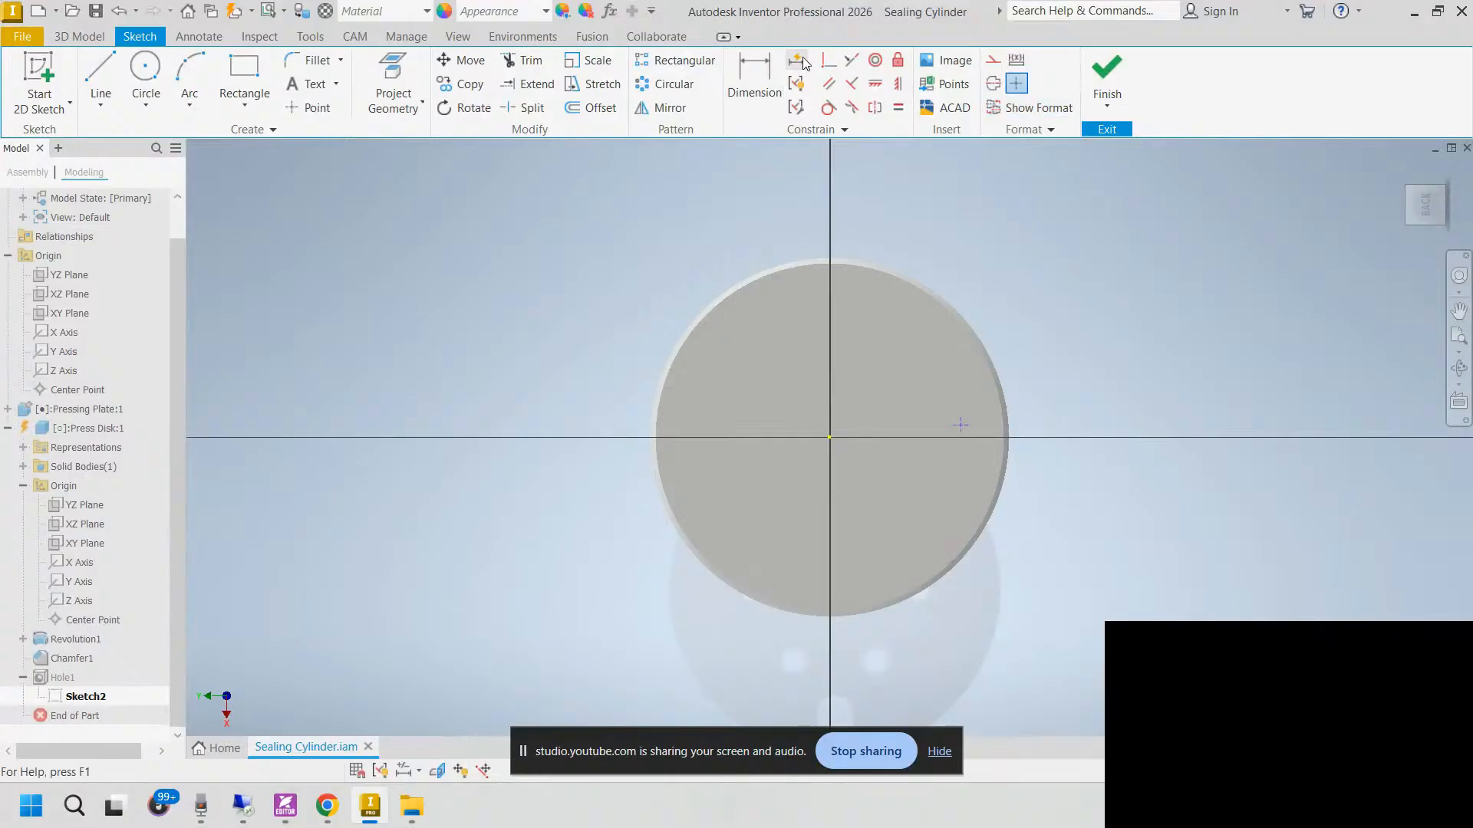
{"action": "left_click", "coordinate": [991, 61]}
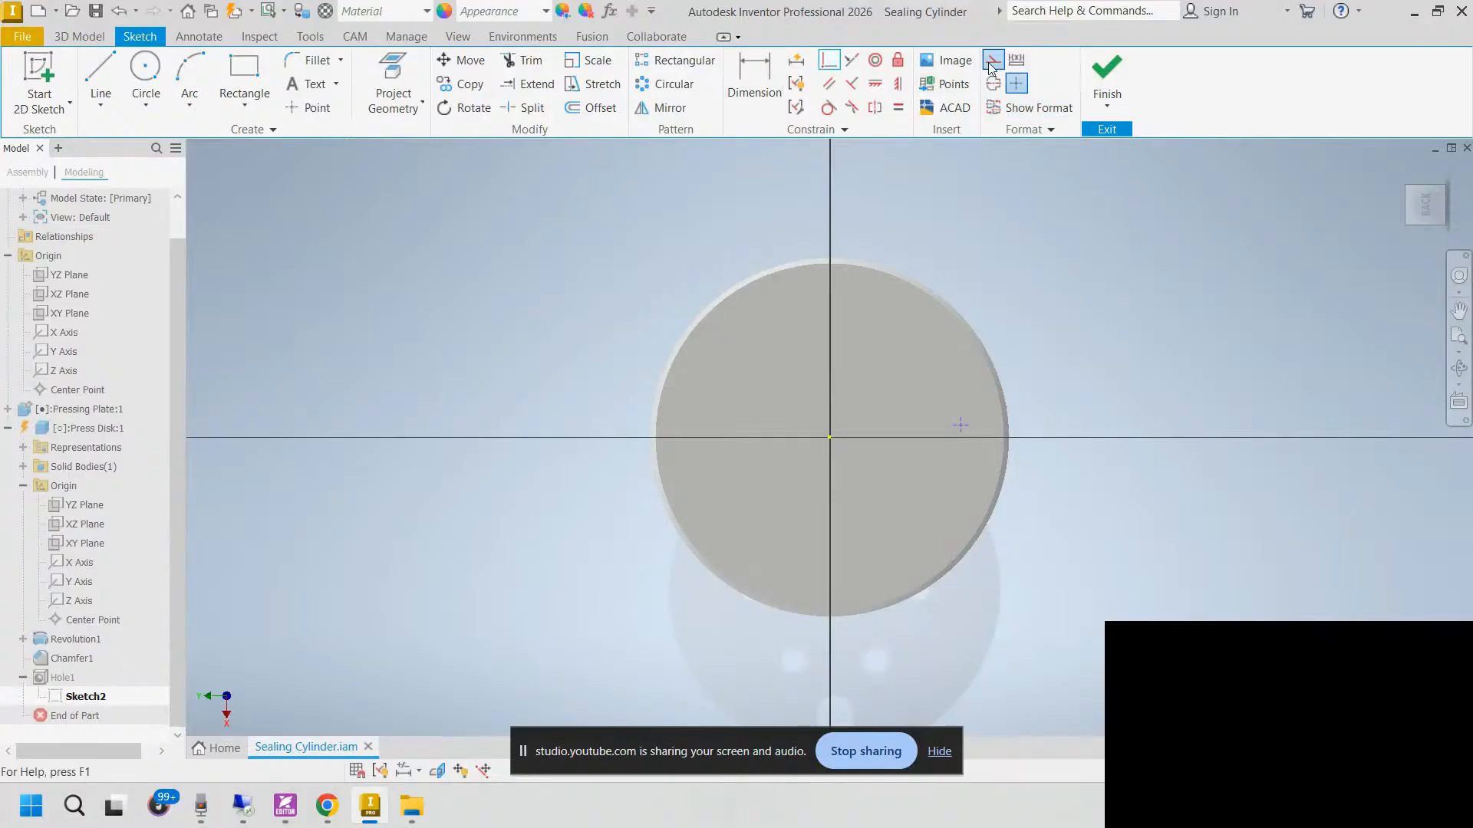
{"action": "left_click", "coordinate": [960, 426]}
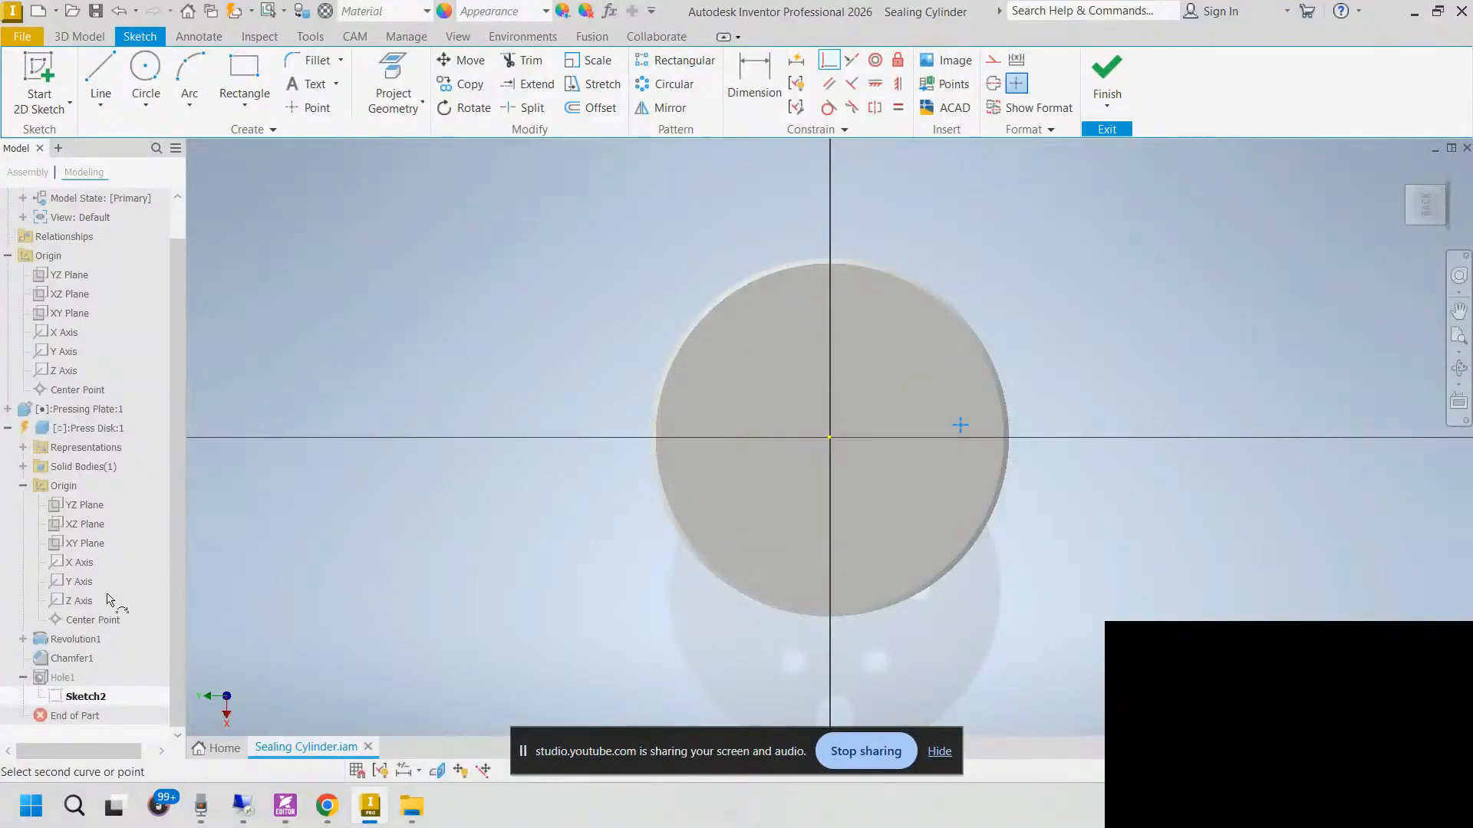
{"action": "left_click", "coordinate": [77, 582]}
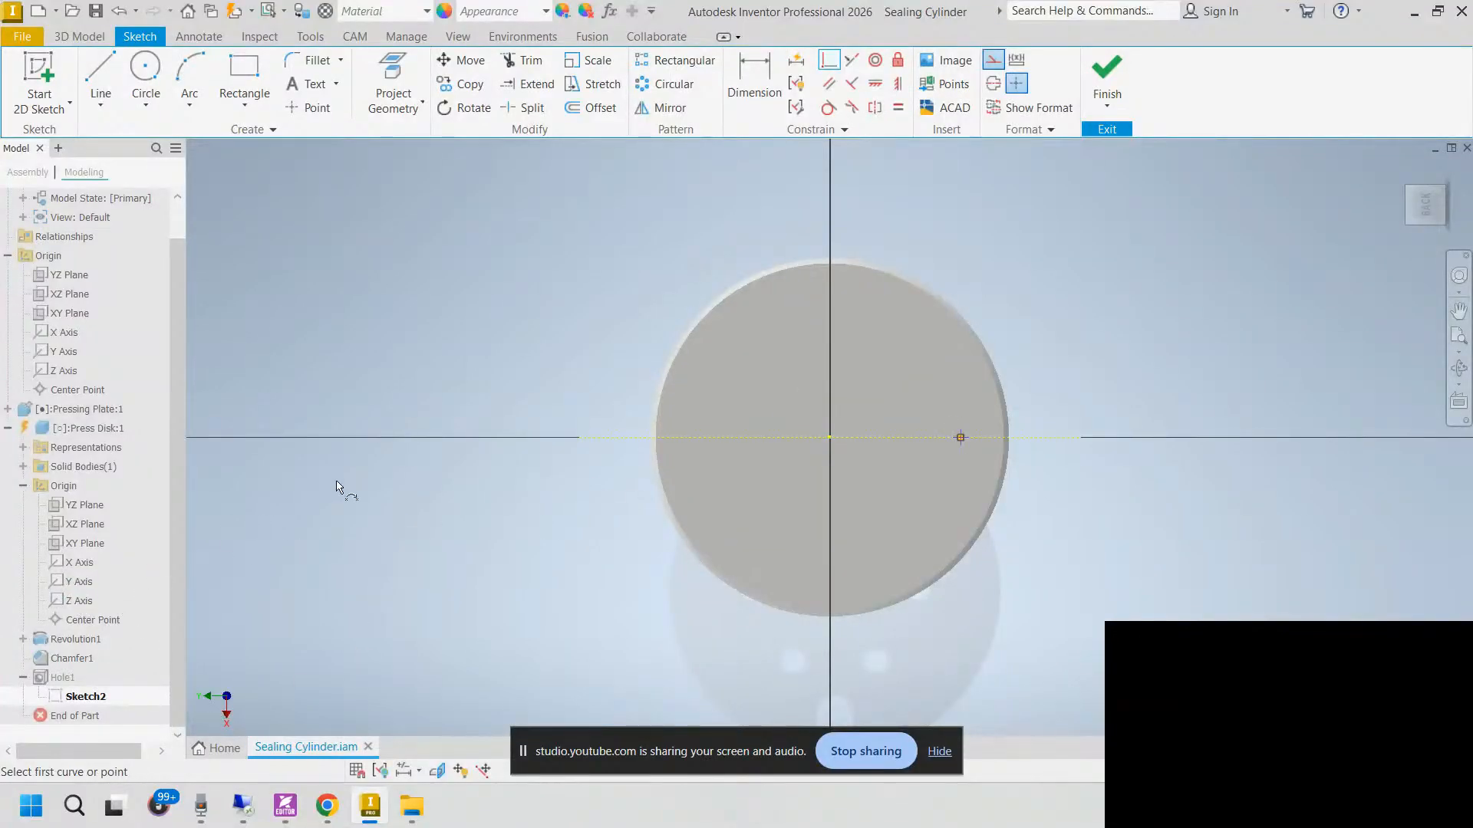
{"action": "key", "text": "Escape"}
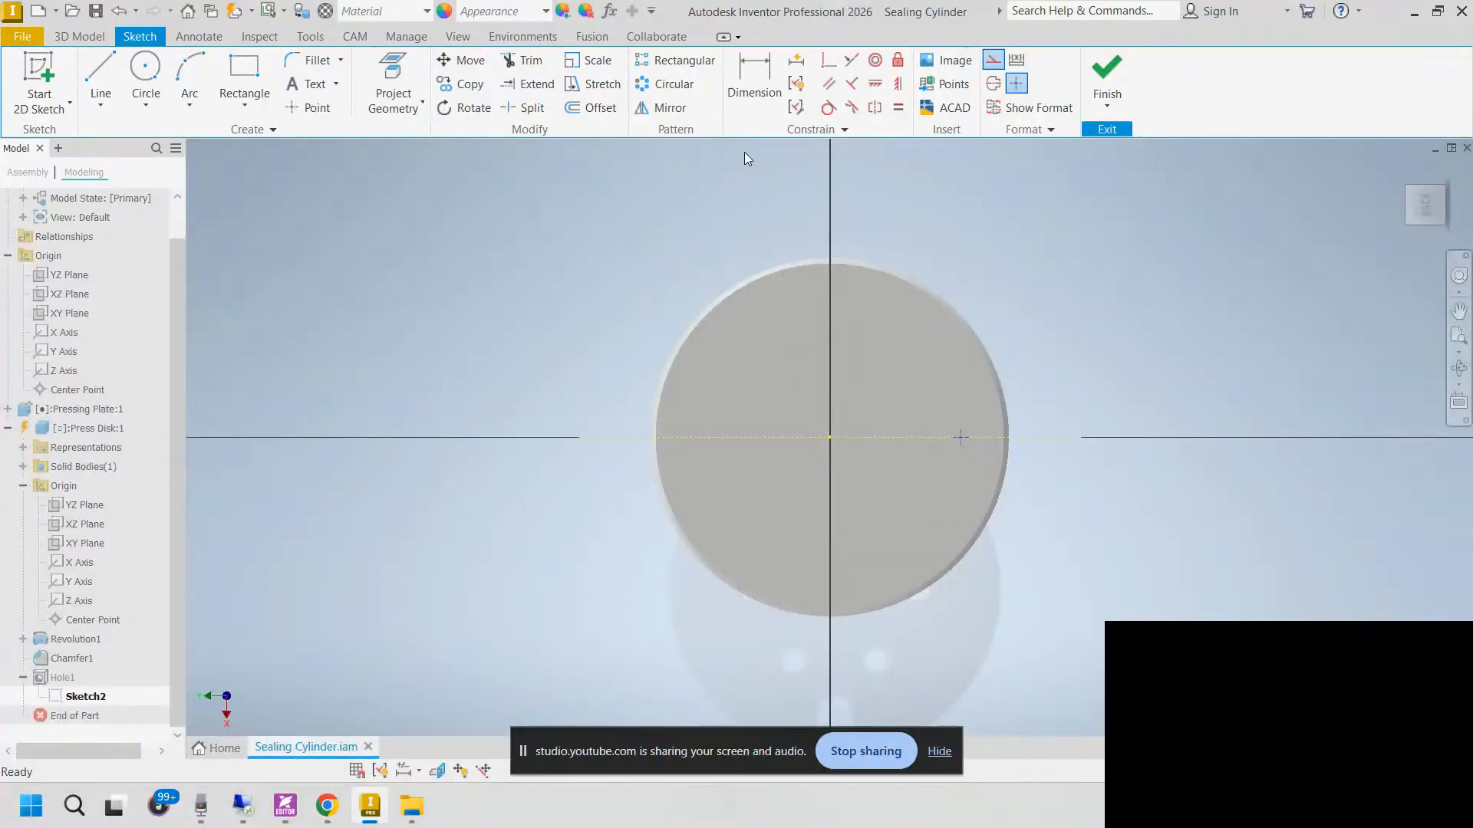
Step: Dimension the hole point 120 mm from the disk's centre and finish the sketch
{"action": "left_click", "coordinate": [754, 80]}
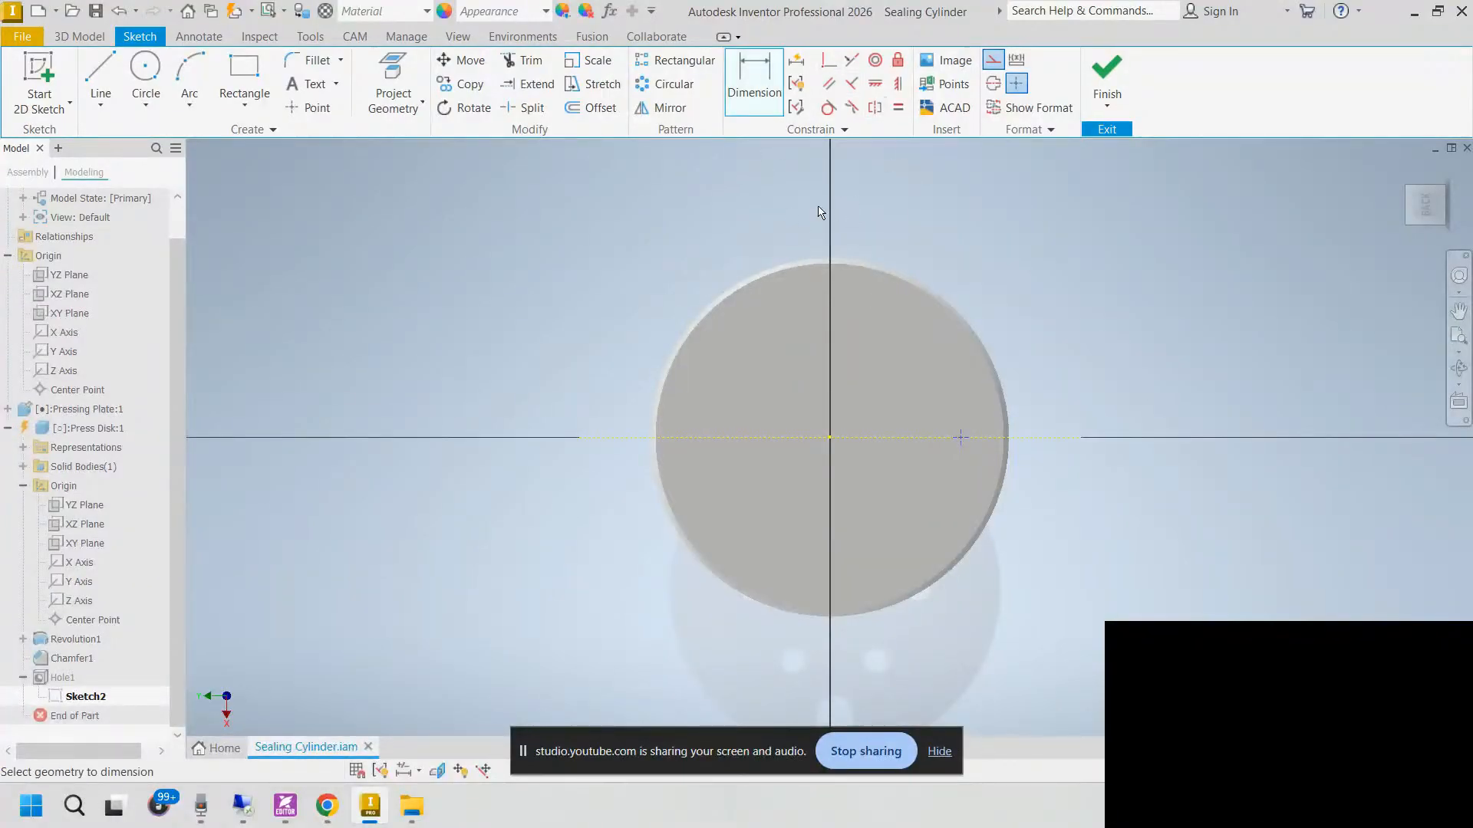
{"action": "left_click", "coordinate": [831, 438]}
{"action": "left_click", "coordinate": [1018, 265]}
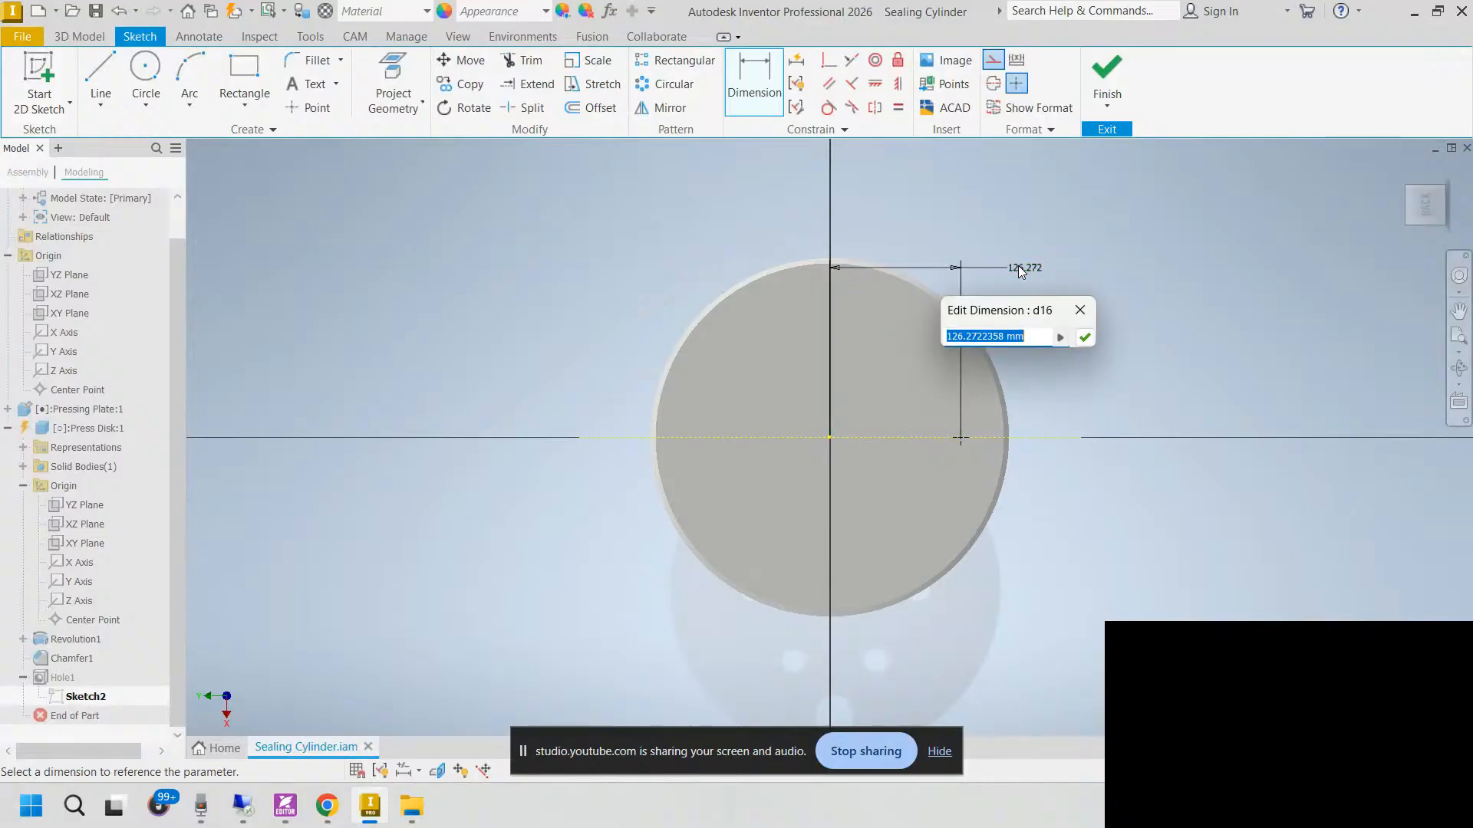
{"action": "type", "text": "120"}
{"action": "key", "text": "Return"}
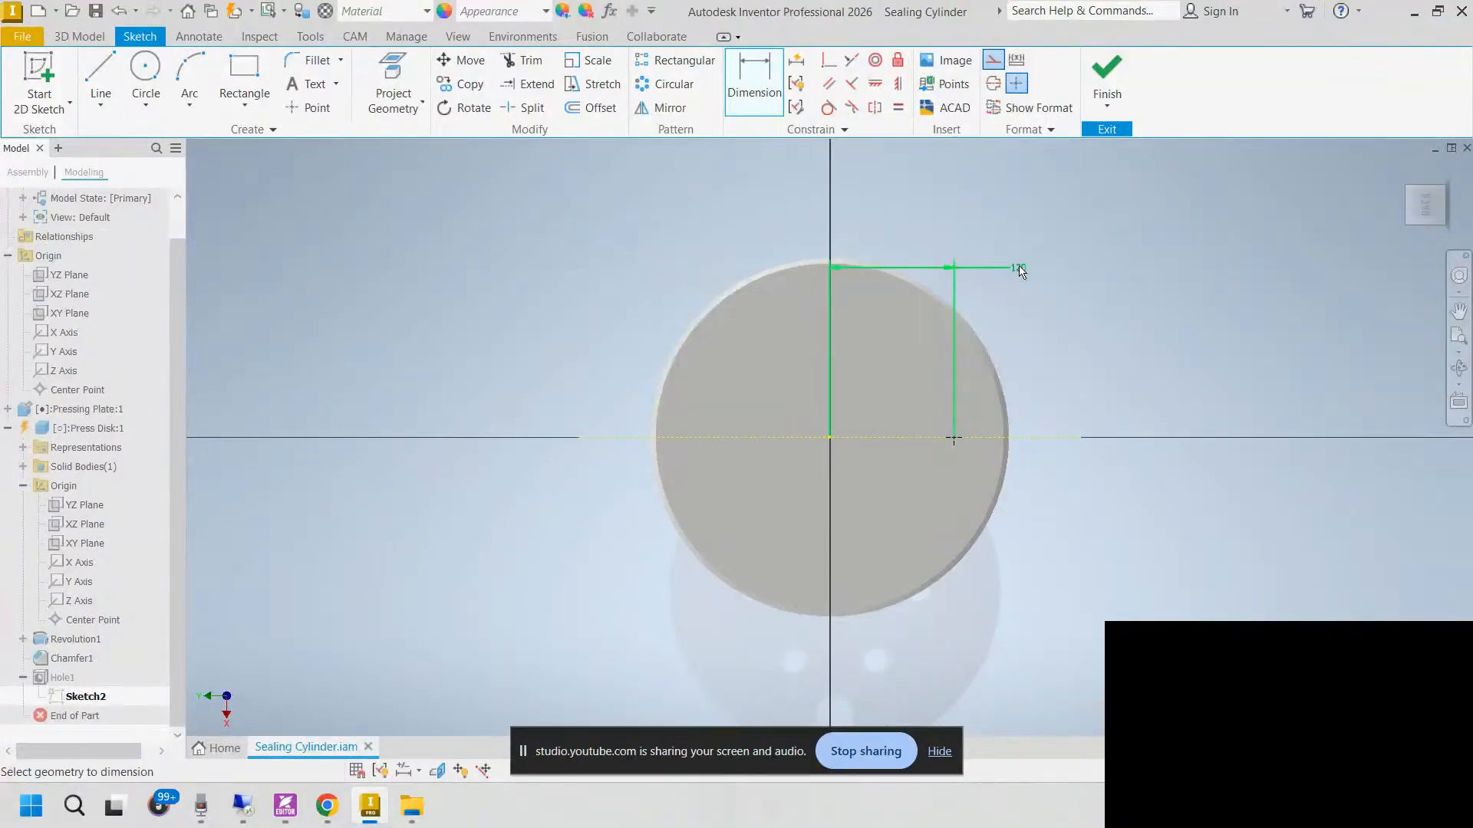
{"action": "left_click", "coordinate": [1107, 77]}
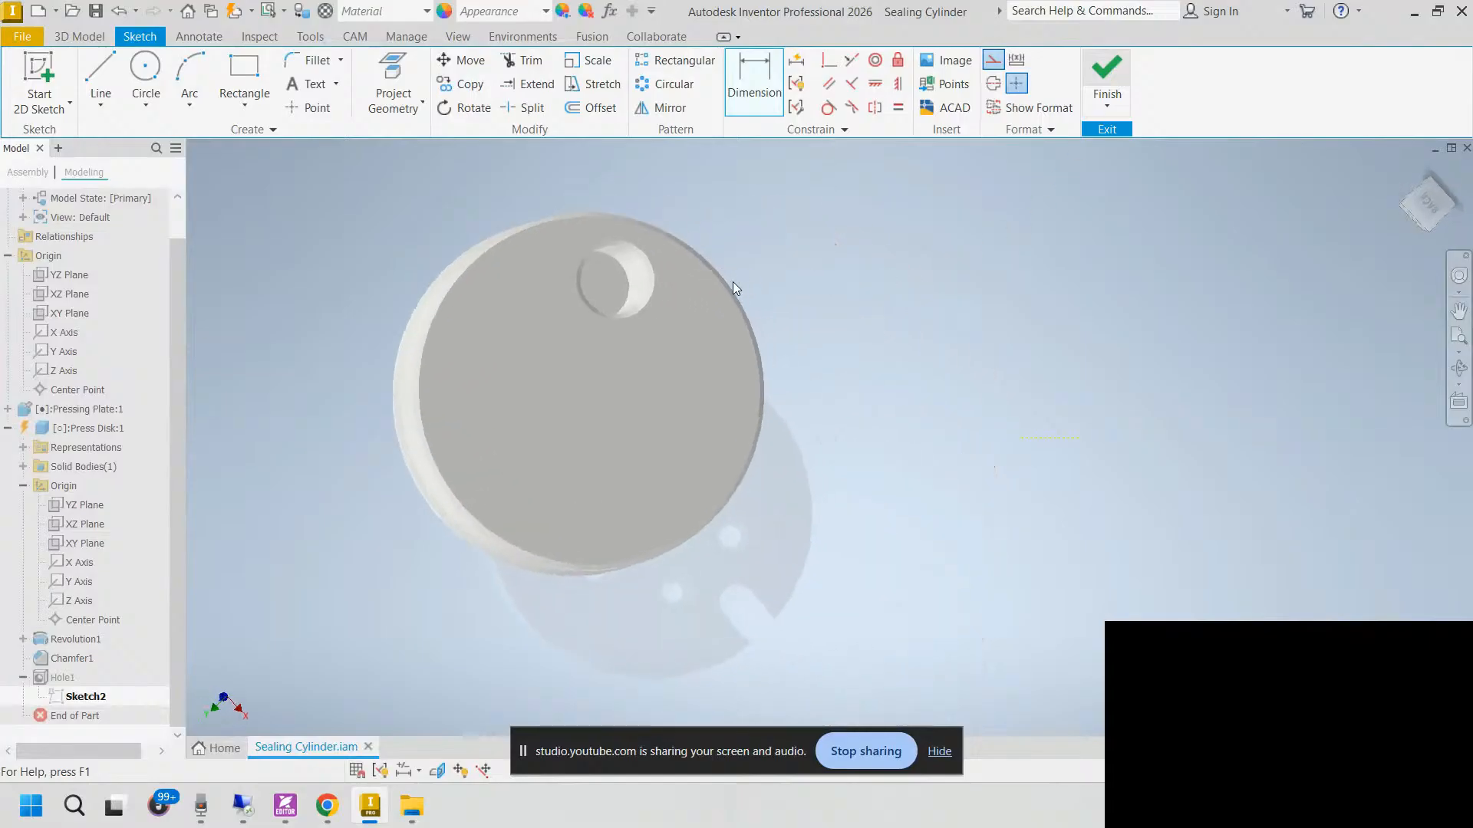
Step: Set up a circular pattern of the countersunk hole, trying the Press Disk's X axis as the rotation axis
{"action": "mouse_move", "coordinate": [734, 282]}
{"action": "middle_mouse_down", "text": "shift"}
{"action": "mouse_move", "coordinate": [532, 332]}
{"action": "mouse_move", "coordinate": [647, 368]}
{"action": "mouse_move", "coordinate": [585, 348]}
{"action": "mouse_move", "coordinate": [661, 346]}
{"action": "mouse_move", "coordinate": [627, 343]}
{"action": "middle_mouse_up", "text": "shift"}
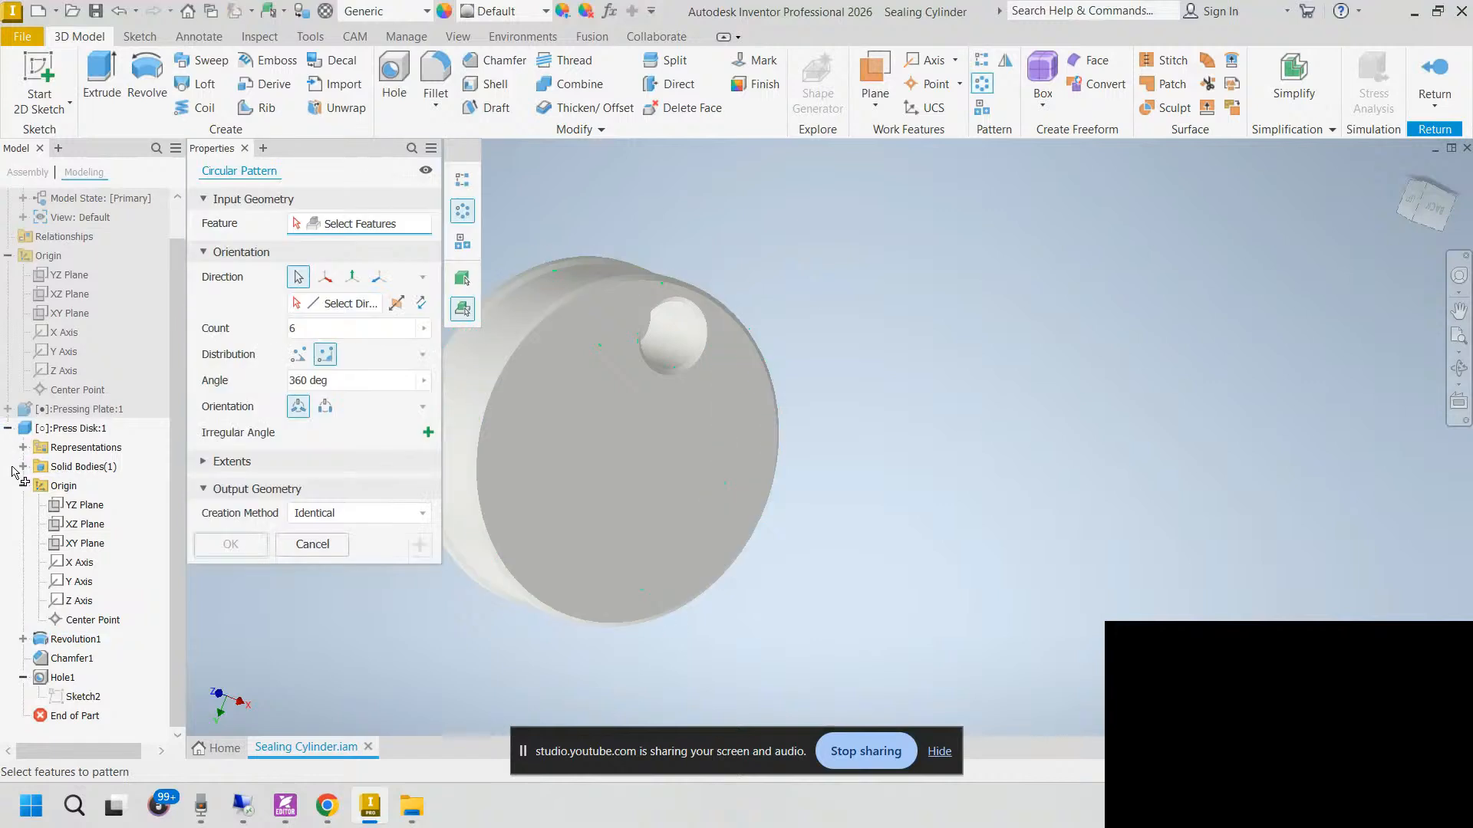
{"action": "left_click", "coordinate": [48, 677]}
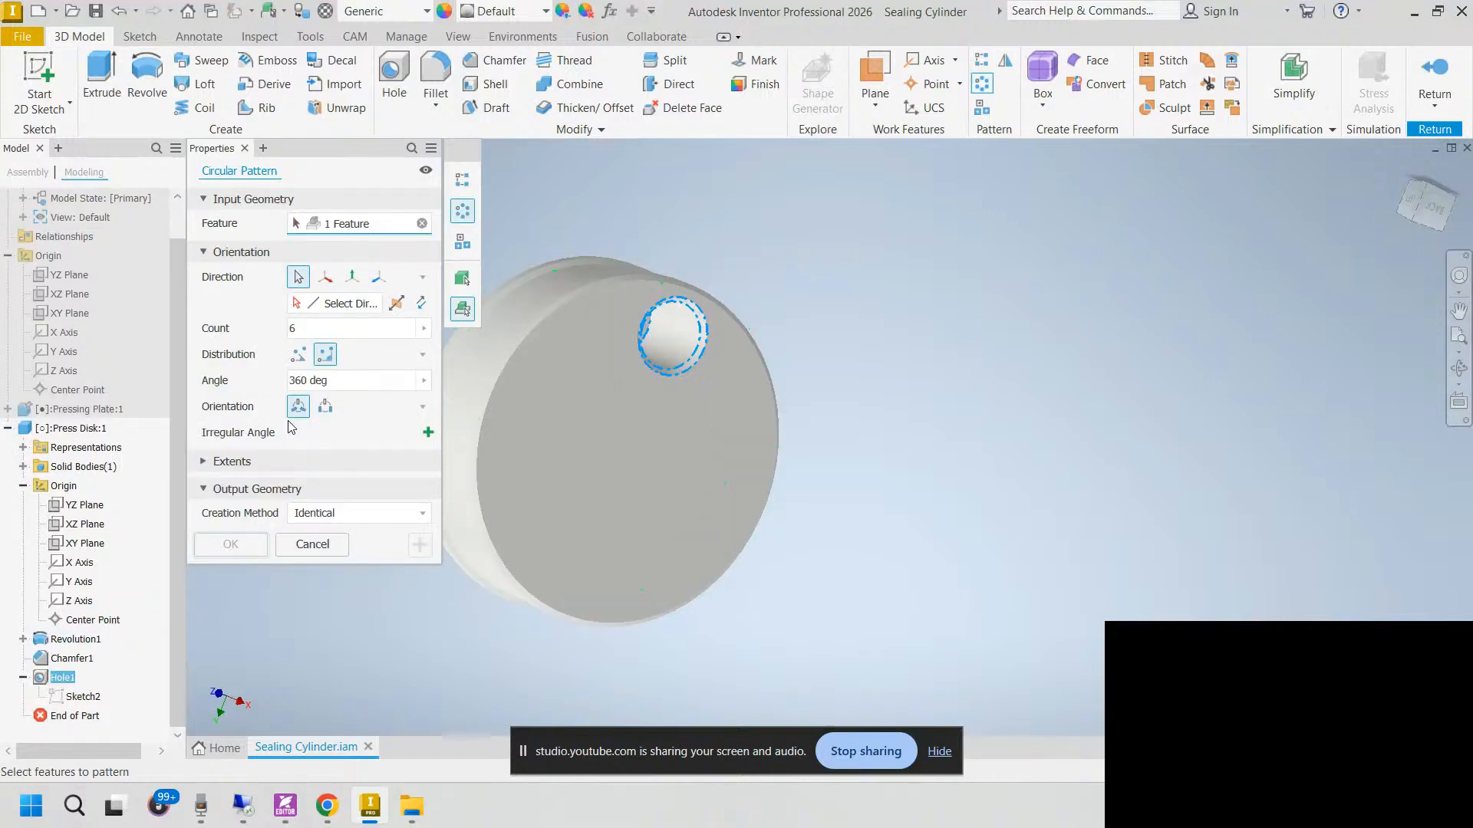
{"action": "left_click", "coordinate": [341, 306]}
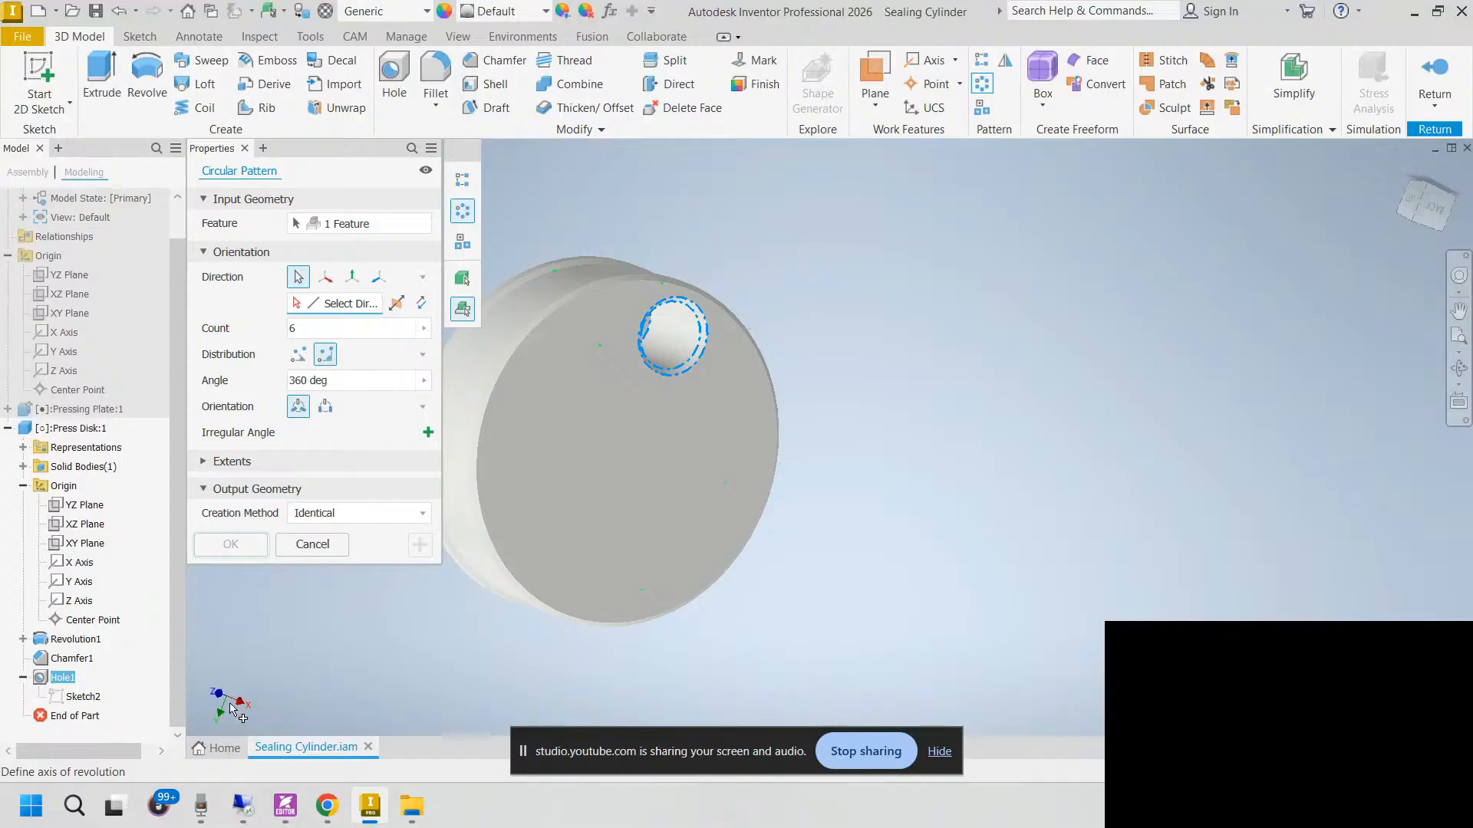
{"action": "left_click", "coordinate": [79, 562]}
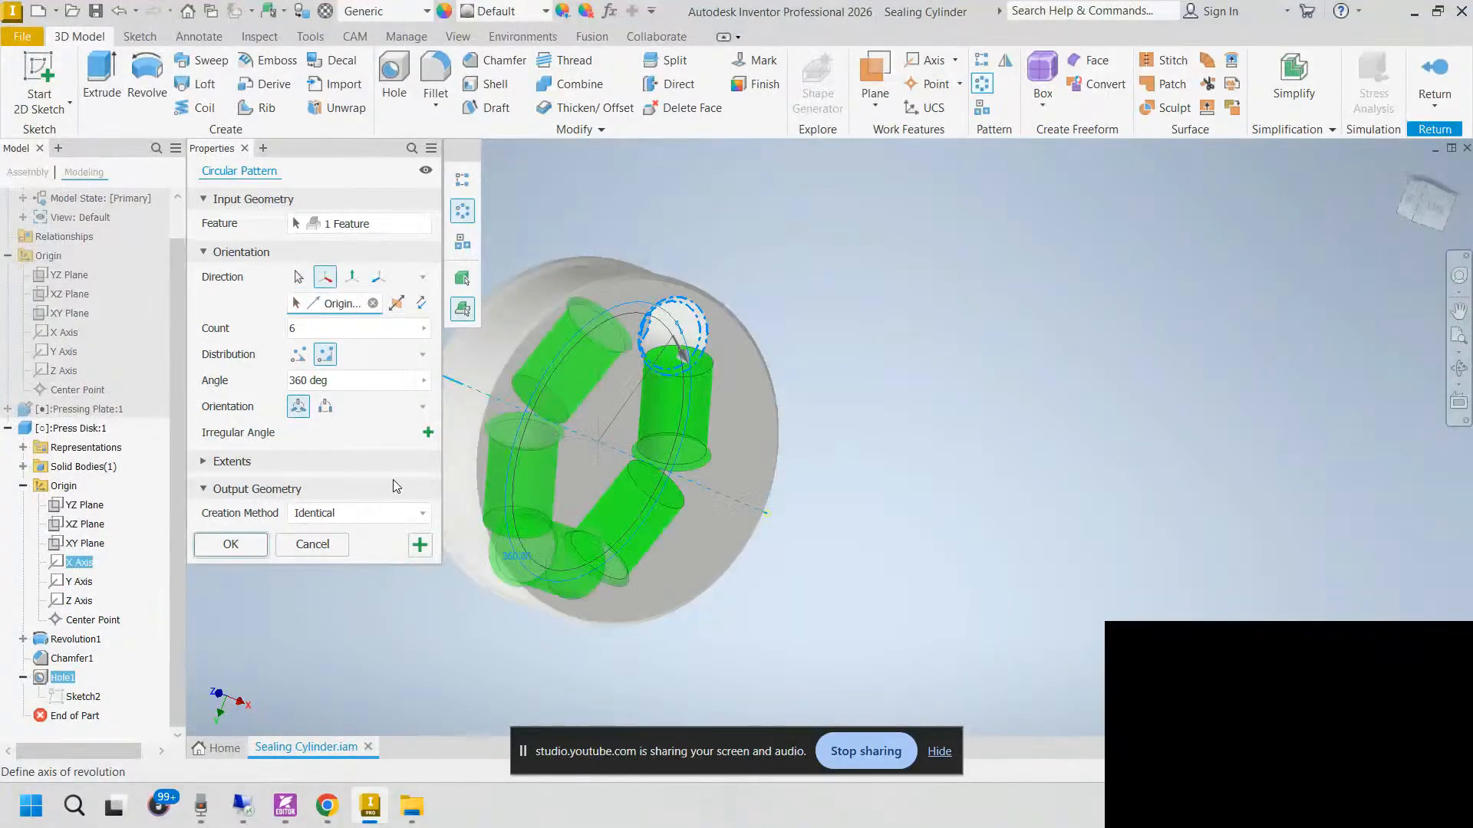
{"action": "mouse_move", "coordinate": [554, 471]}
{"action": "middle_mouse_down", "text": "shift"}
{"action": "mouse_move", "coordinate": [483, 486]}
{"action": "mouse_move", "coordinate": [539, 477]}
{"action": "middle_mouse_up", "text": "shift"}
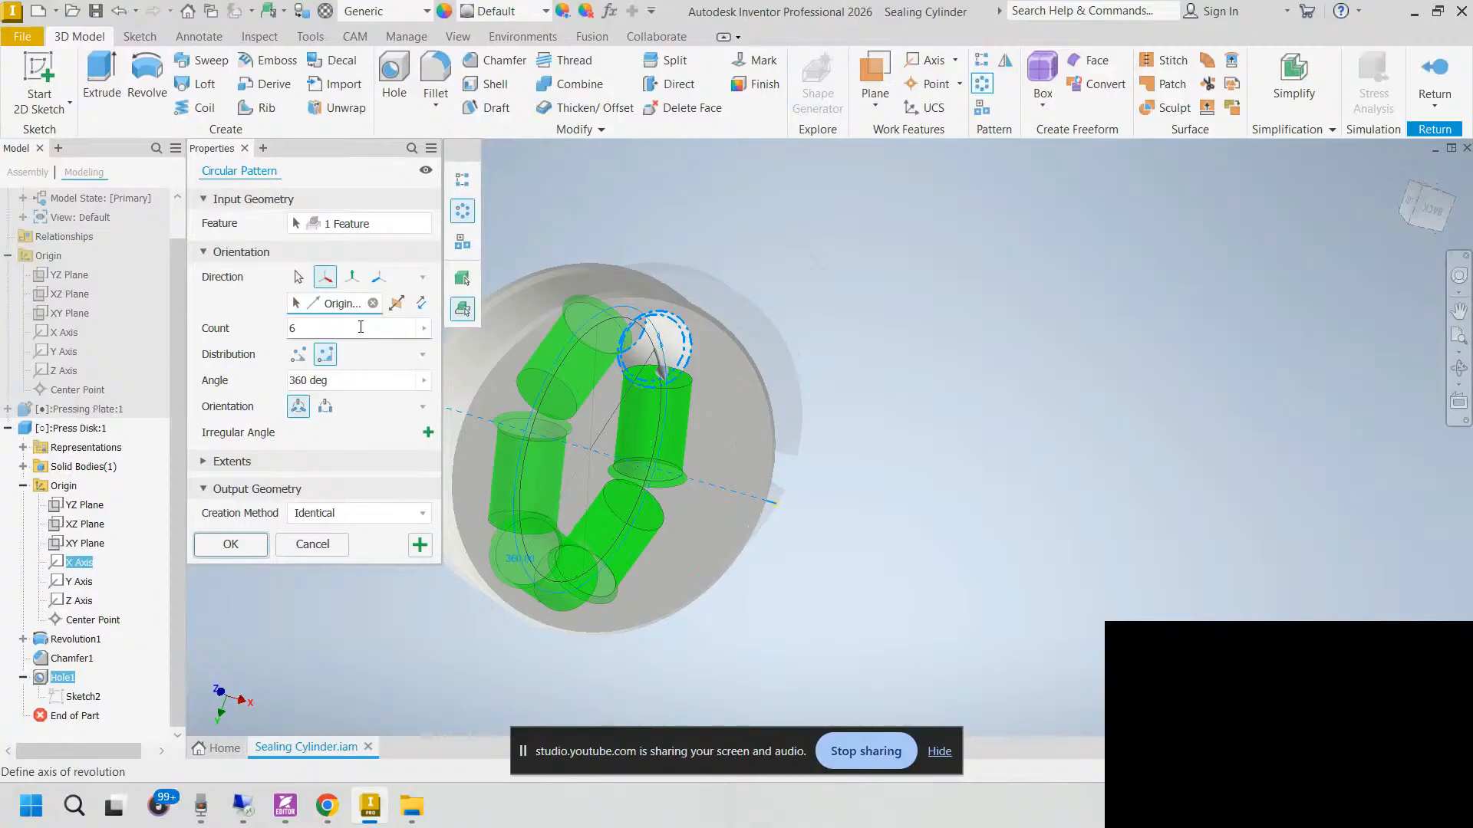
{"action": "mouse_move", "coordinate": [667, 490]}
{"action": "middle_mouse_down", "text": "shift"}
{"action": "mouse_move", "coordinate": [683, 500]}
{"action": "mouse_move", "coordinate": [614, 491]}
{"action": "mouse_move", "coordinate": [579, 514]}
{"action": "mouse_move", "coordinate": [692, 518]}
{"action": "middle_mouse_up", "text": "shift"}
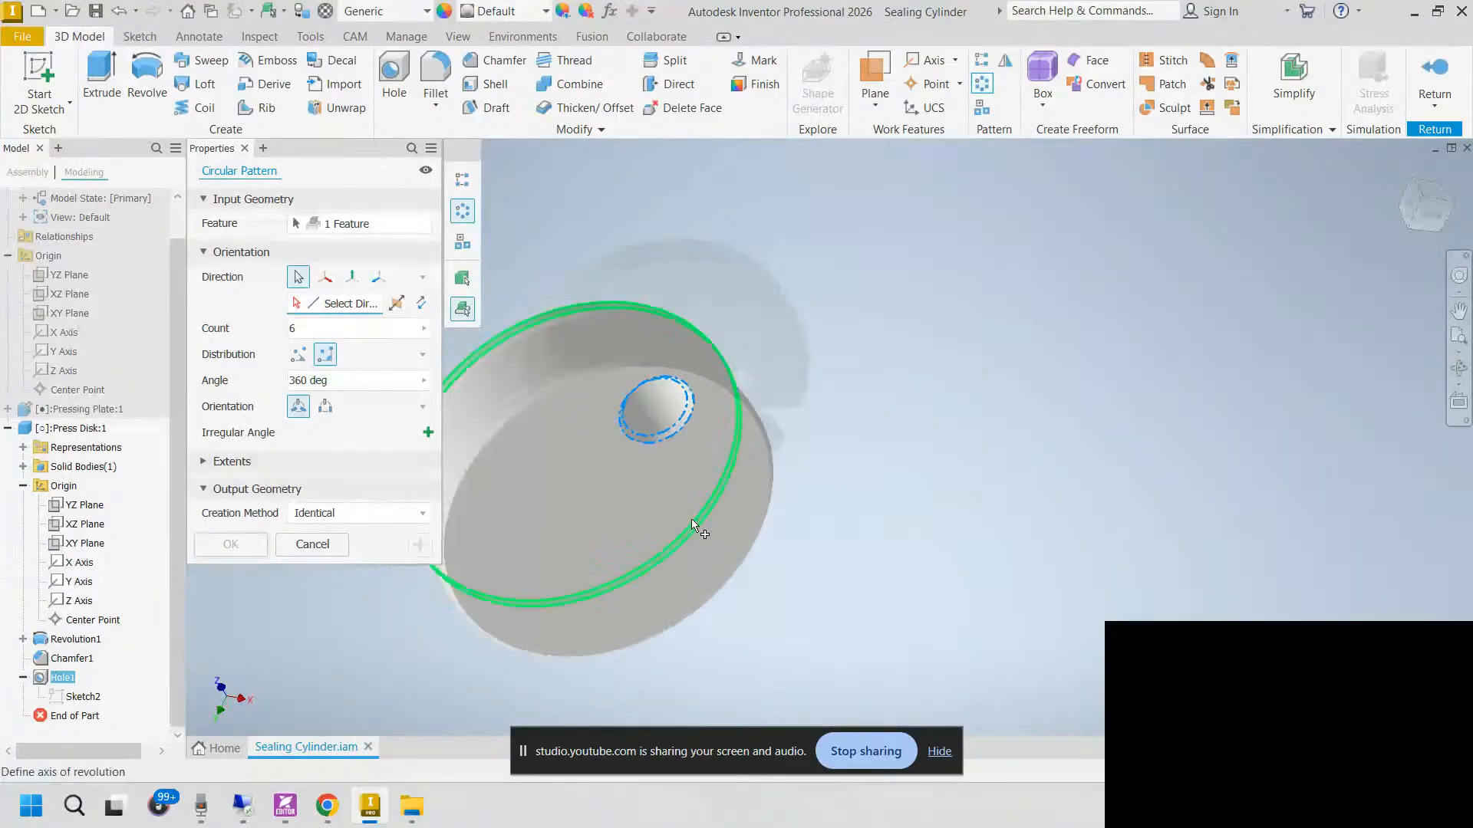
Step: Use the Press Disk's Z axis as the rotation axis and pattern the countersunk hole as 9 instances over 360°
{"action": "left_click", "coordinate": [341, 303]}
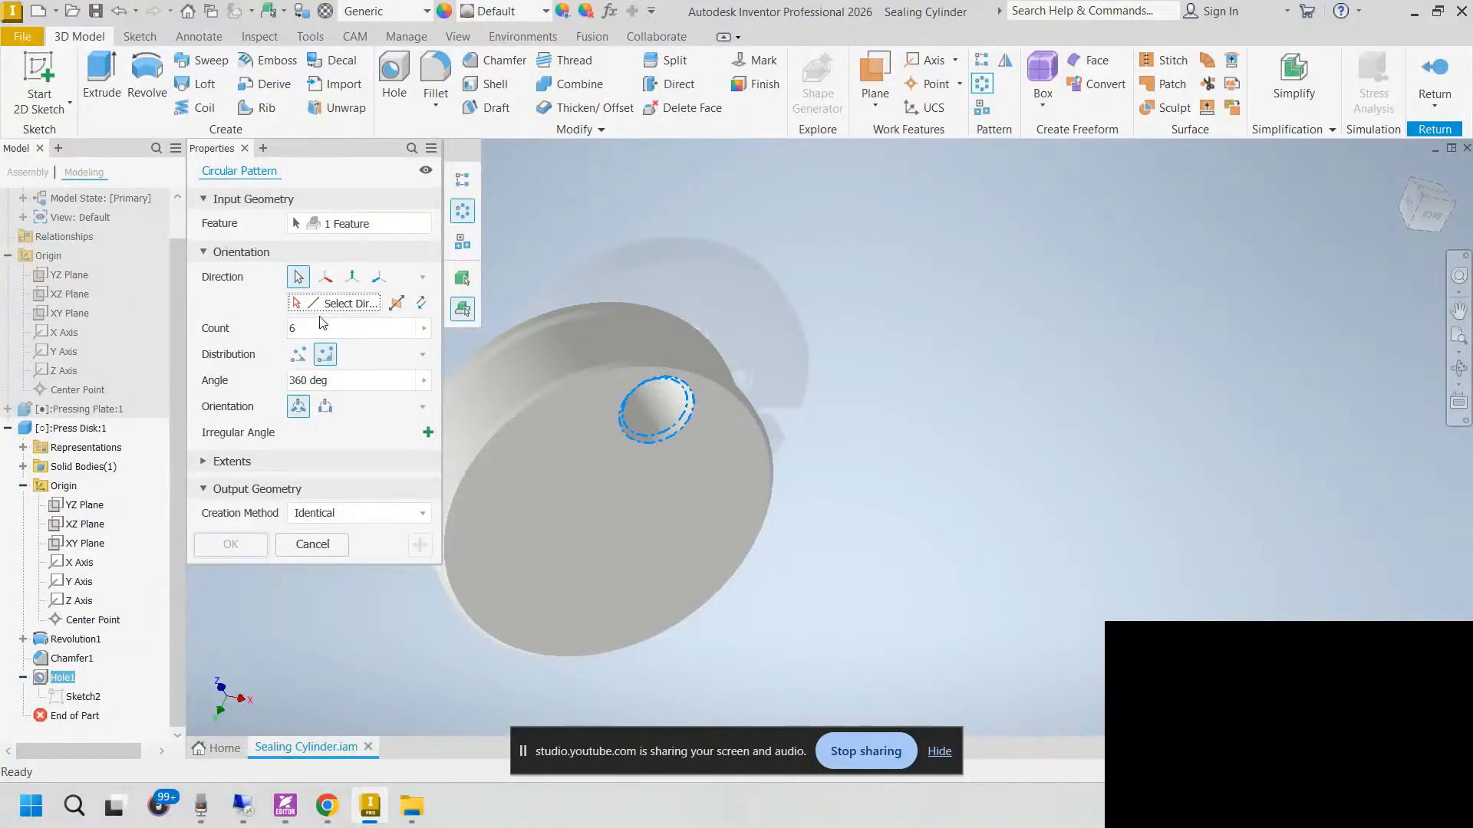
{"action": "left_click", "coordinate": [73, 602]}
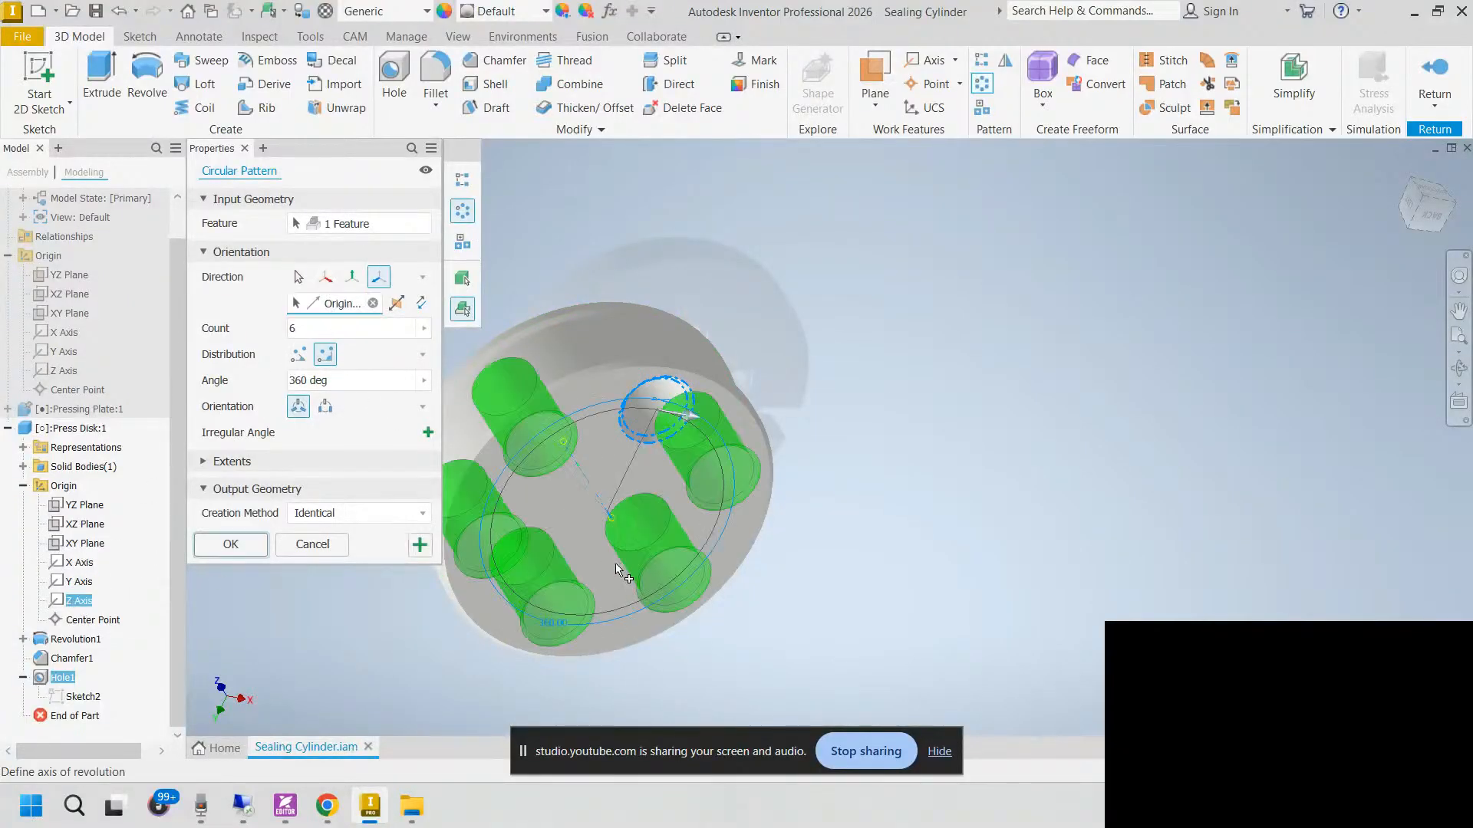
{"action": "middle_click_drag", "start_coordinate": [618, 568], "coordinate": [650, 531], "text": "shift"}
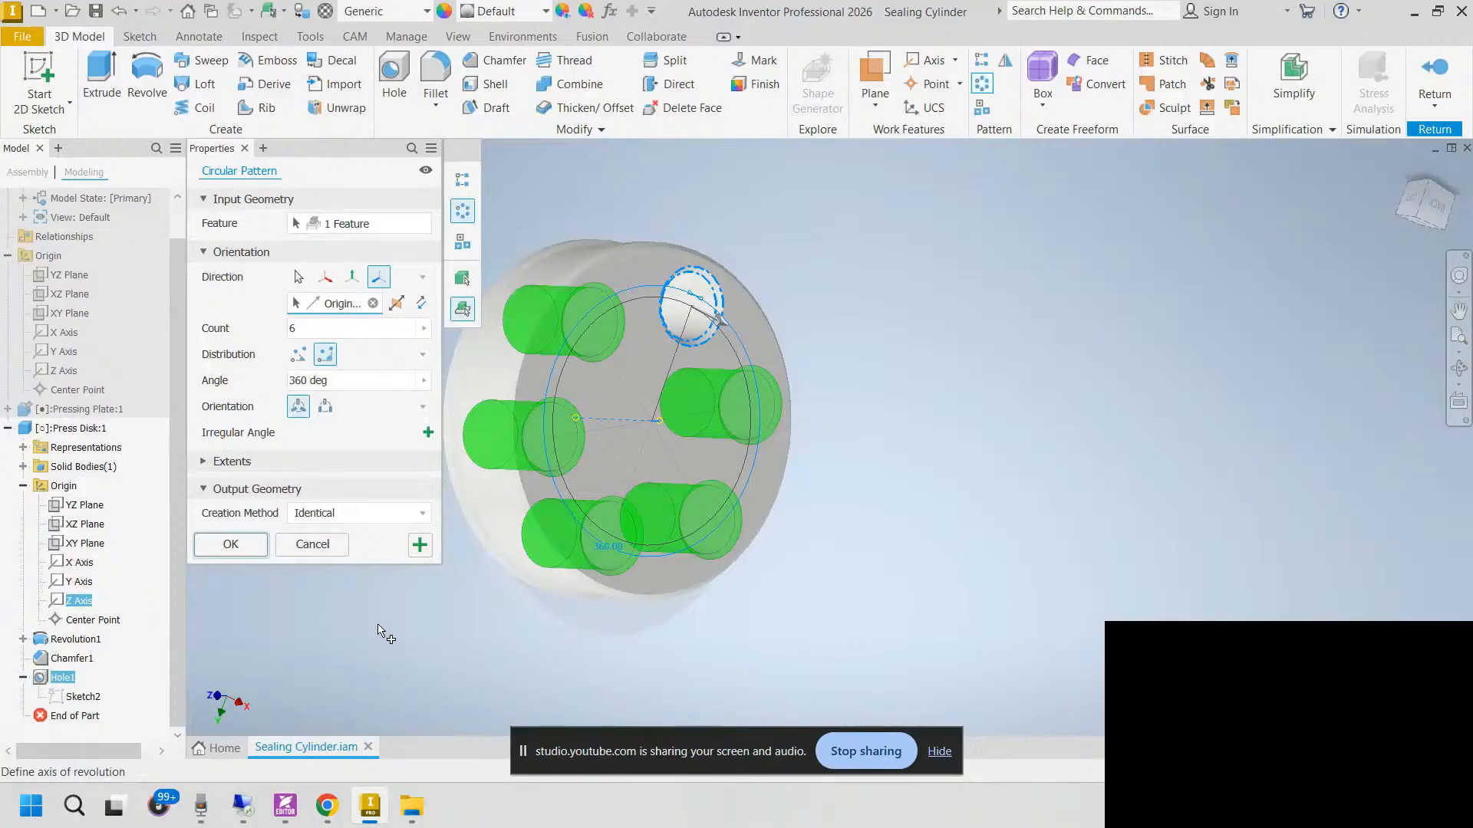
{"action": "key", "text": "BackSpace"}
{"action": "type", "text": "99"}
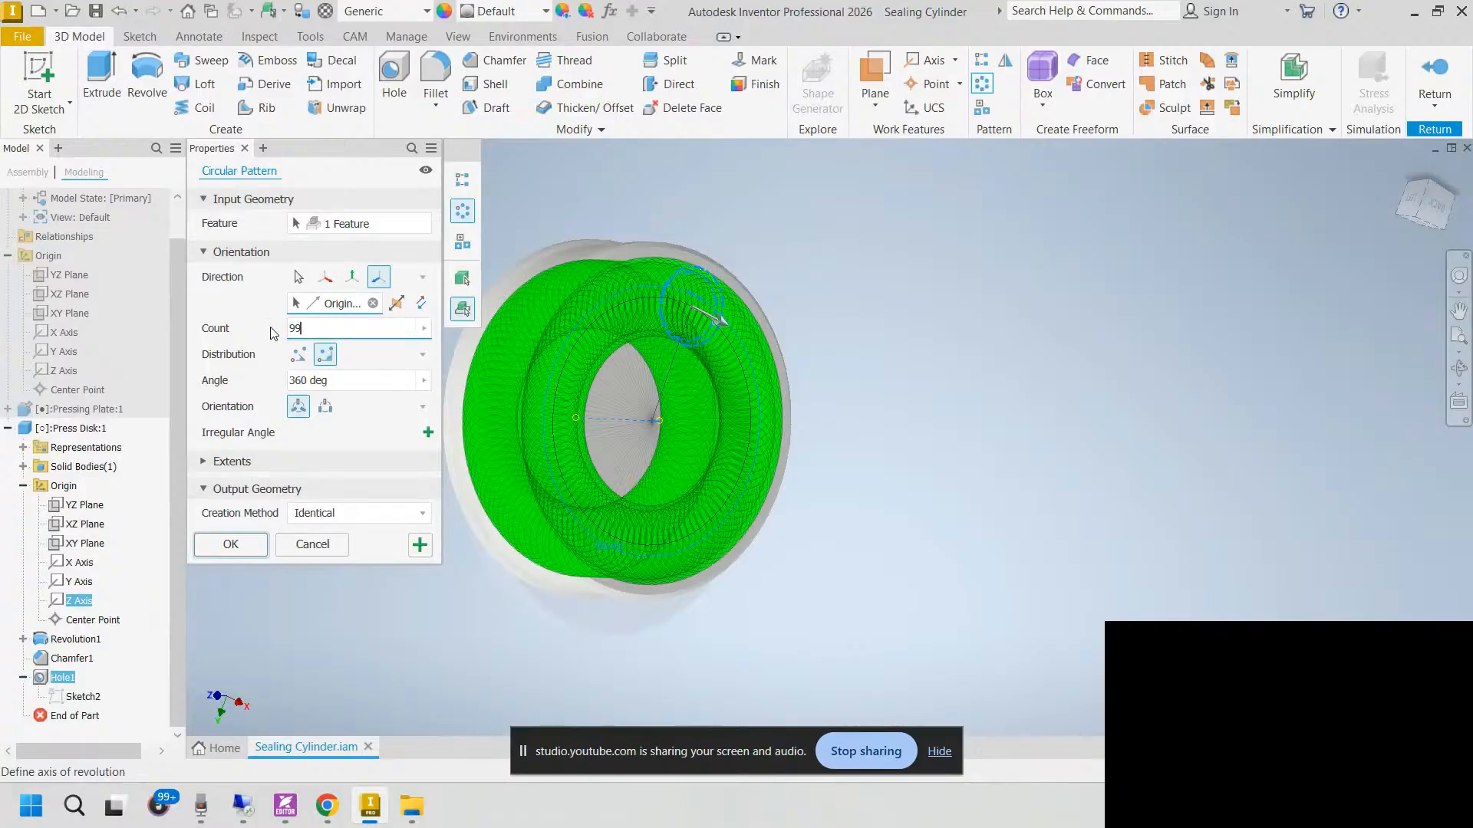
{"action": "key", "text": "BackSpace"}
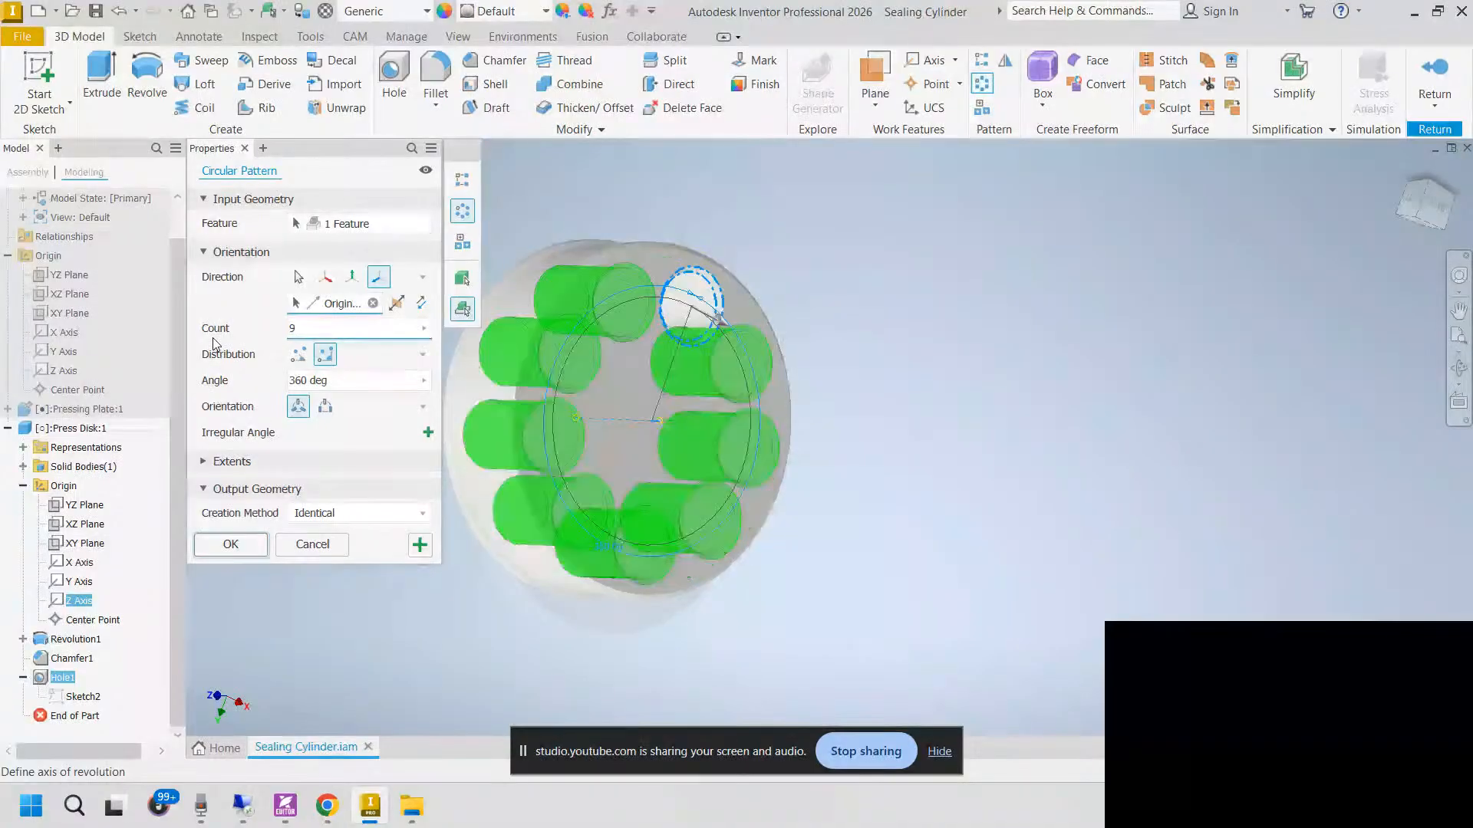
{"action": "left_click", "coordinate": [232, 546]}
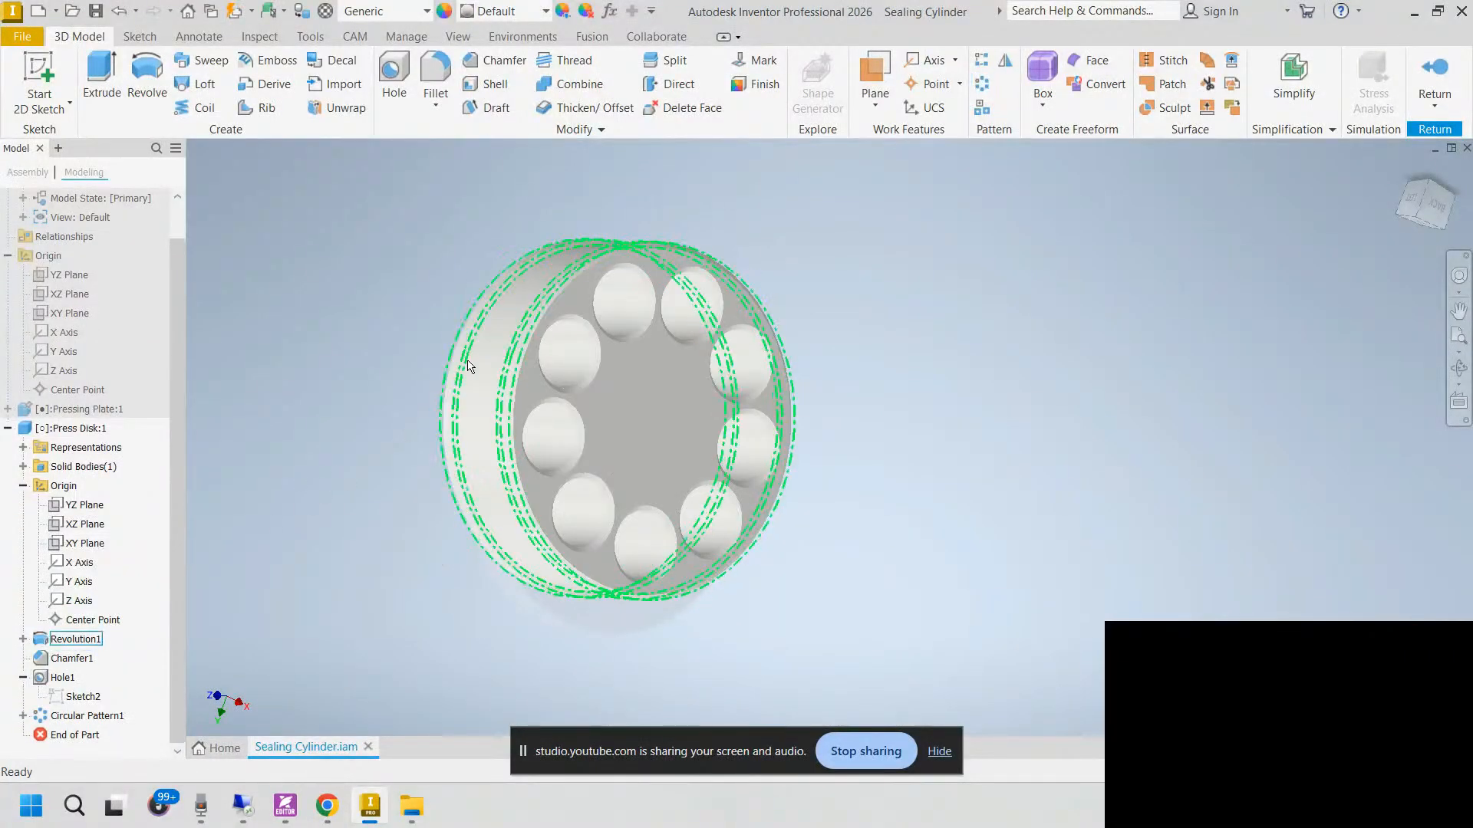
Step: Switch to the SBB0021.pdf drawing in Foxit PDF Editor and examine the Press Disk's rim notches in the dimensioned and isometric views
{"action": "middle_click_drag", "start_coordinate": [404, 402], "coordinate": [483, 417], "text": "shift"}
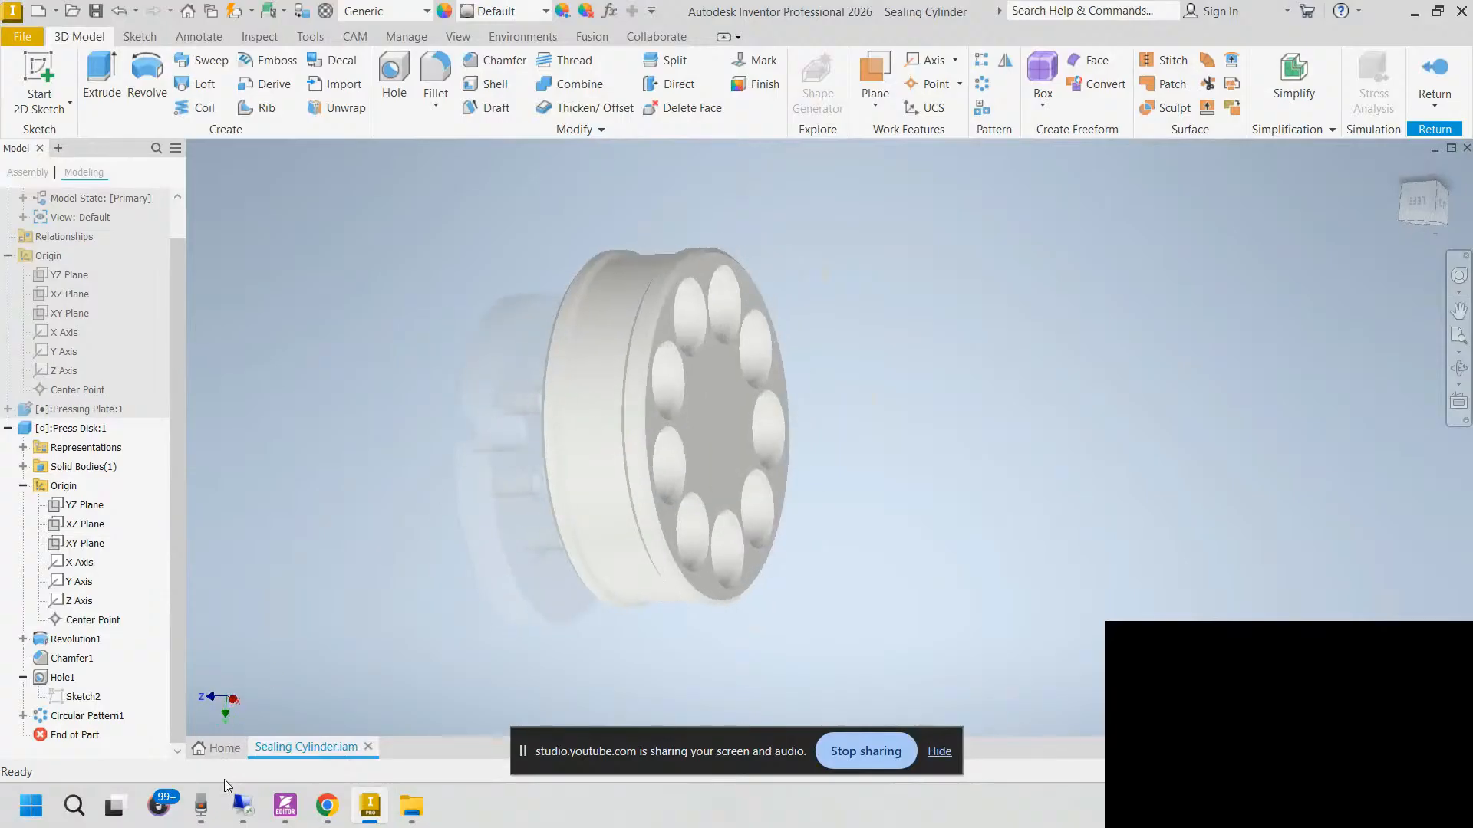
{"action": "left_click", "coordinate": [285, 806]}
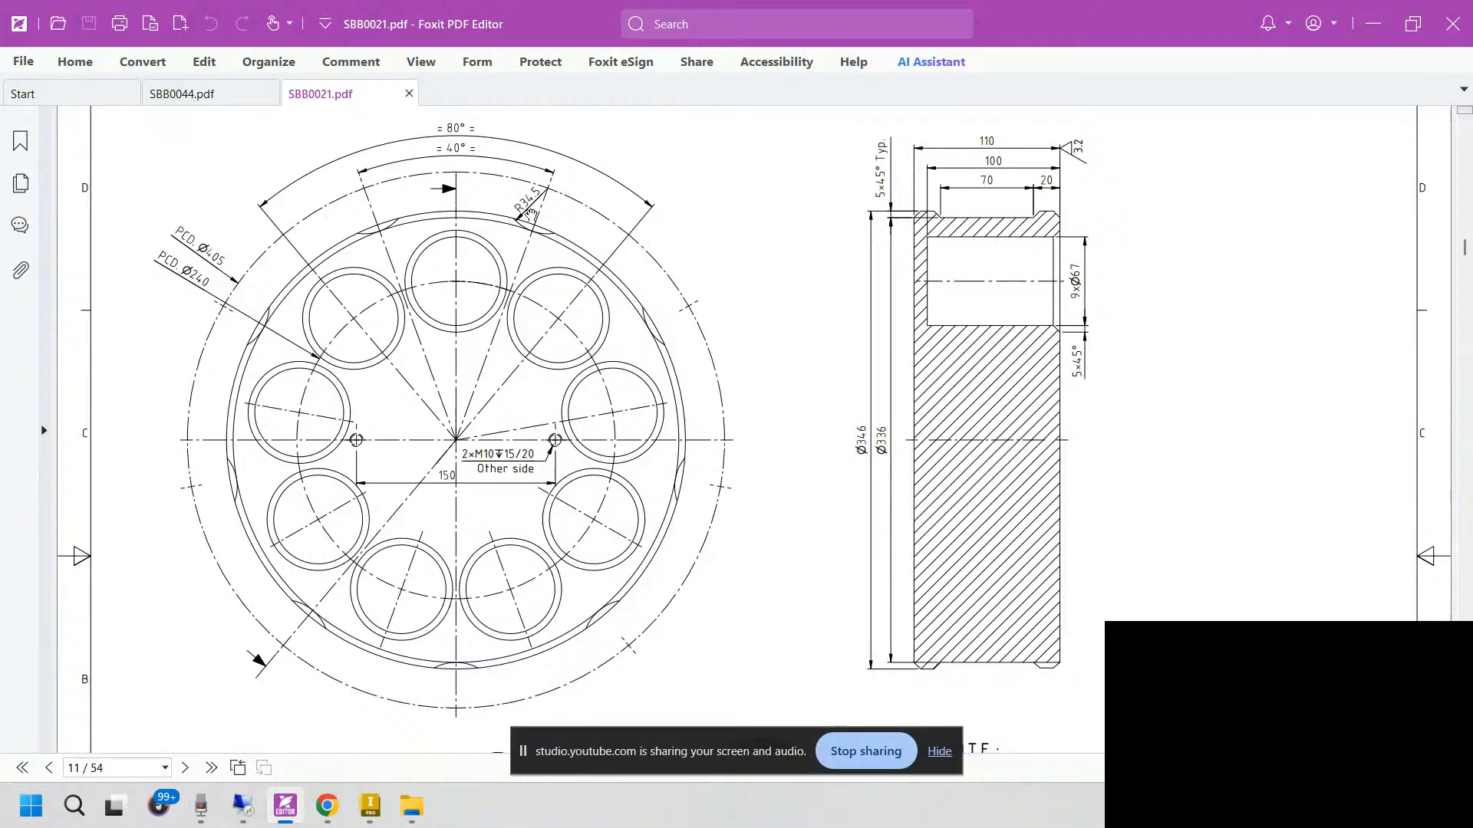
{"action": "scroll", "coordinate": [529, 215], "scroll_direction": "up", "scroll_amount": 4, "text": "ctrl"}
{"action": "scroll", "coordinate": [493, 245], "scroll_direction": "down", "scroll_amount": 2, "text": "ctrl"}
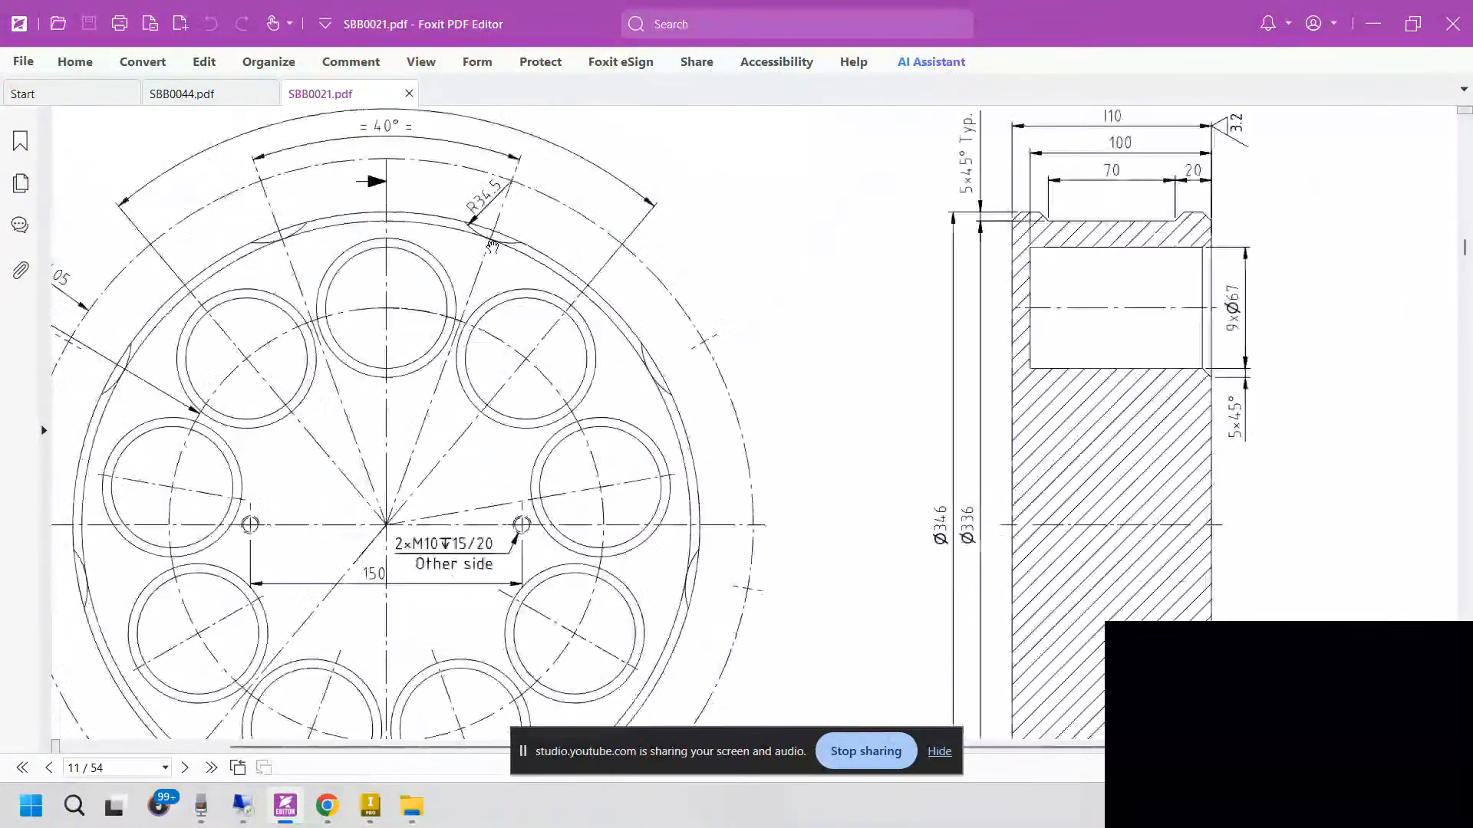
{"action": "scroll", "coordinate": [493, 245], "scroll_direction": "down", "scroll_amount": 3, "text": "ctrl"}
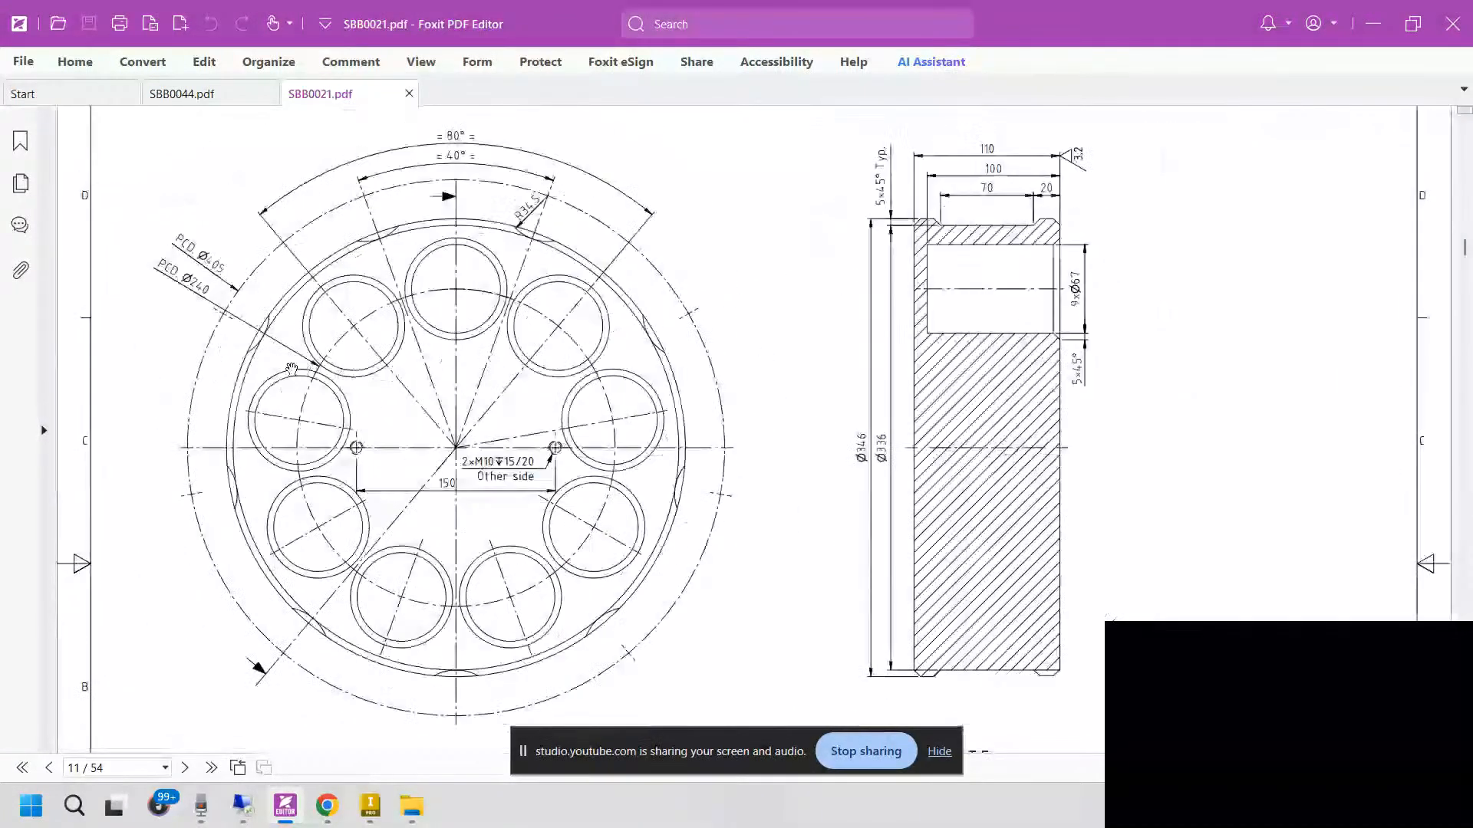
{"action": "scroll", "coordinate": [292, 369], "scroll_direction": "down", "scroll_amount": 3}
{"action": "scroll", "coordinate": [745, 490], "scroll_direction": "down", "scroll_amount": 1, "text": "ctrl"}
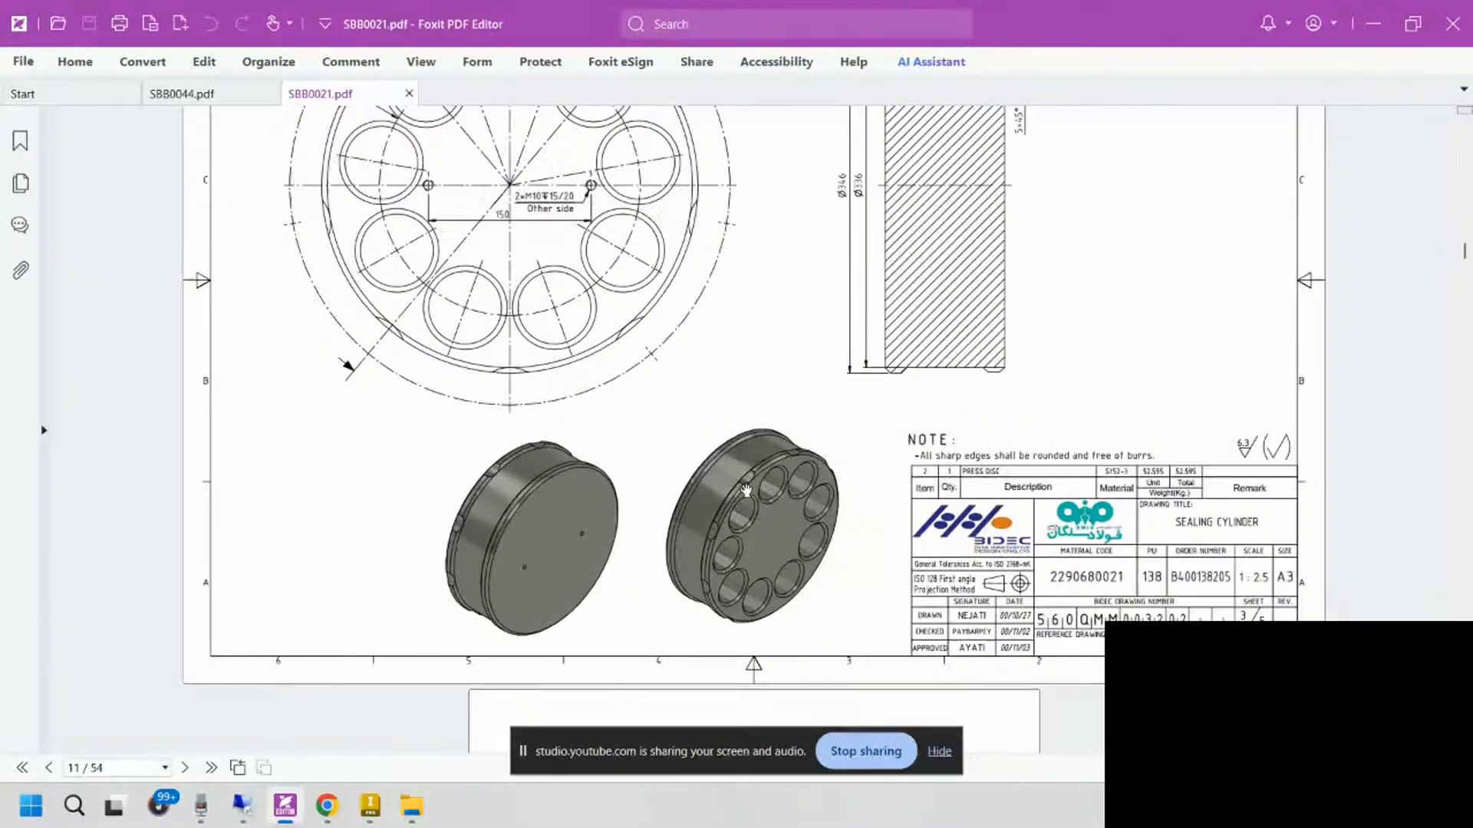
{"action": "scroll", "coordinate": [745, 490], "scroll_direction": "up", "scroll_amount": 4, "text": "ctrl"}
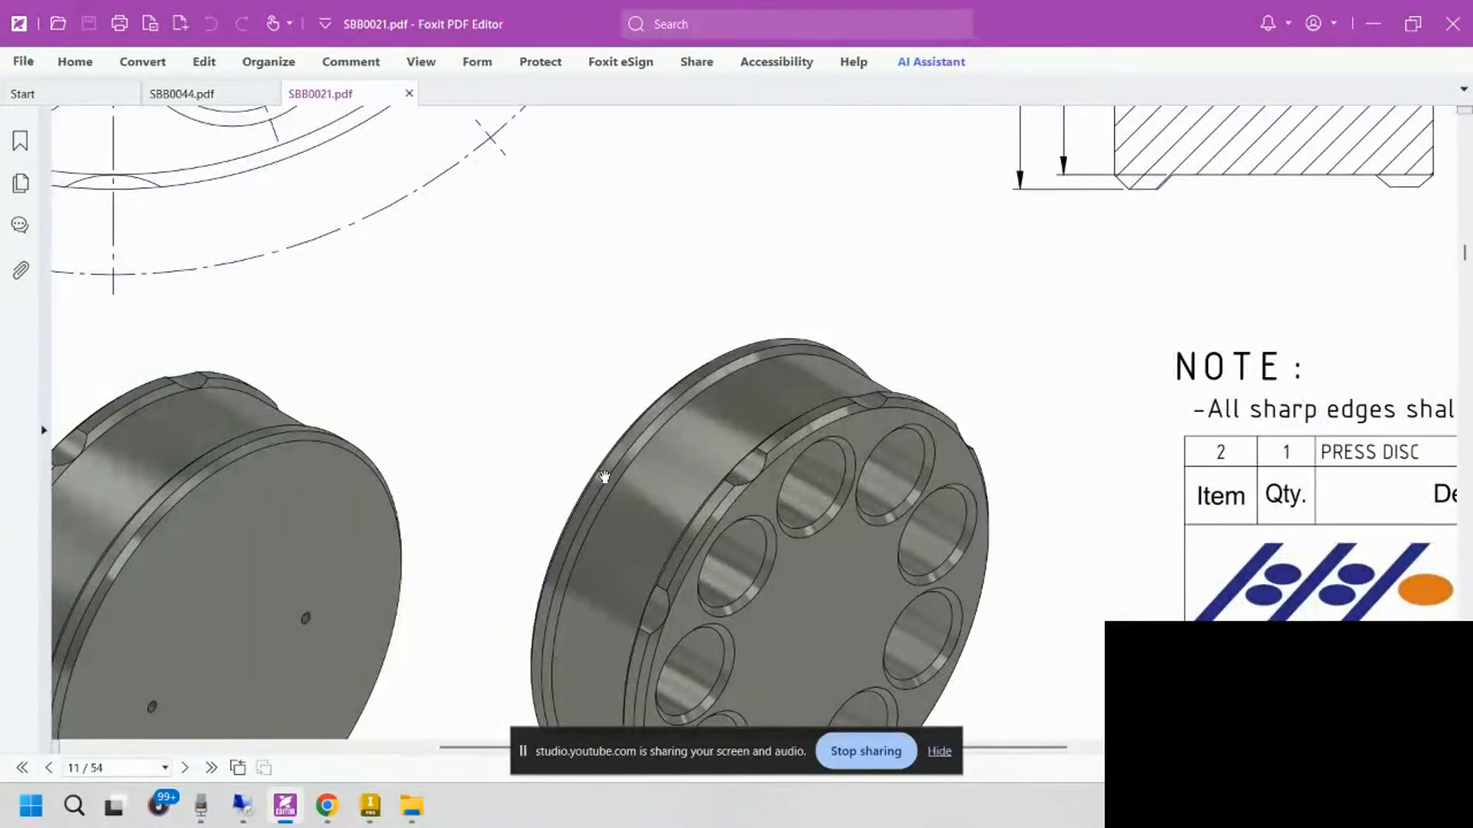
{"action": "left_click_drag", "start_coordinate": [604, 477], "coordinate": [836, 328]}
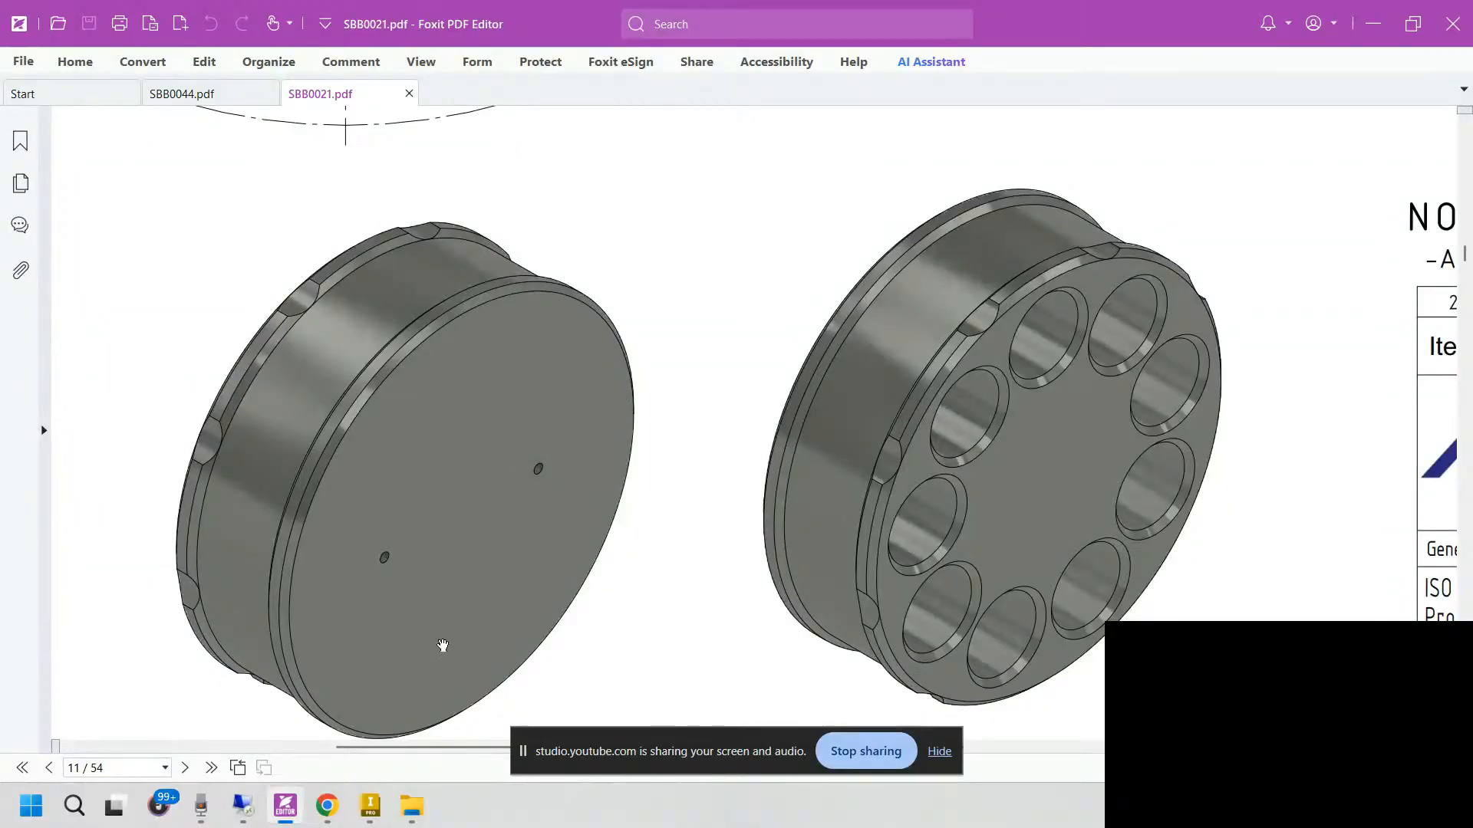
Step: Switch back to Inventor, return to the Sealing Cylinder assembly and reopen the Press Disk for editing
{"action": "left_click", "coordinate": [378, 810]}
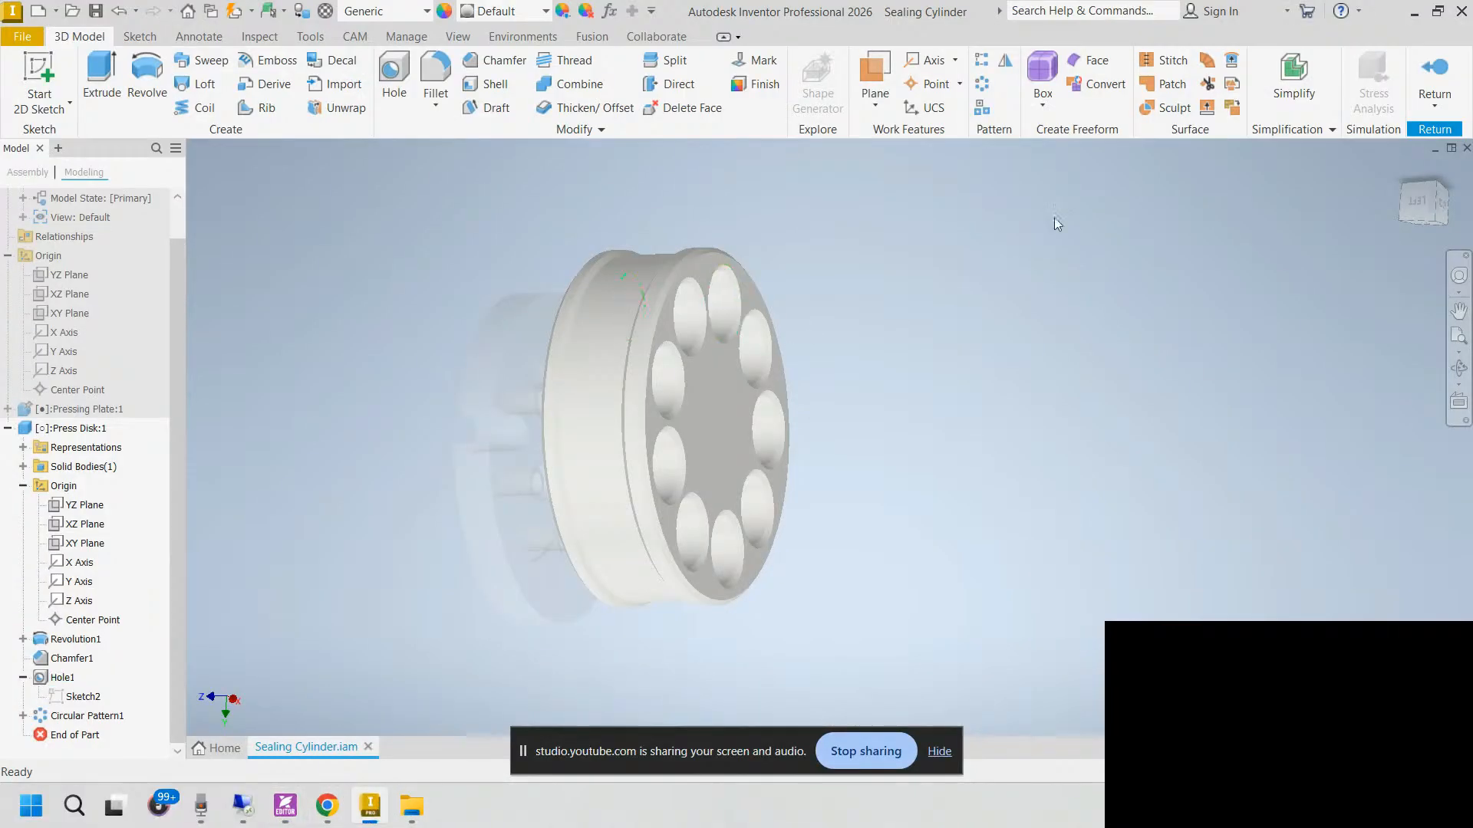
{"action": "mouse_move", "coordinate": [923, 283]}
{"action": "middle_mouse_down", "text": "shift"}
{"action": "mouse_move", "coordinate": [883, 284]}
{"action": "mouse_move", "coordinate": [595, 430]}
{"action": "middle_mouse_up", "text": "shift"}
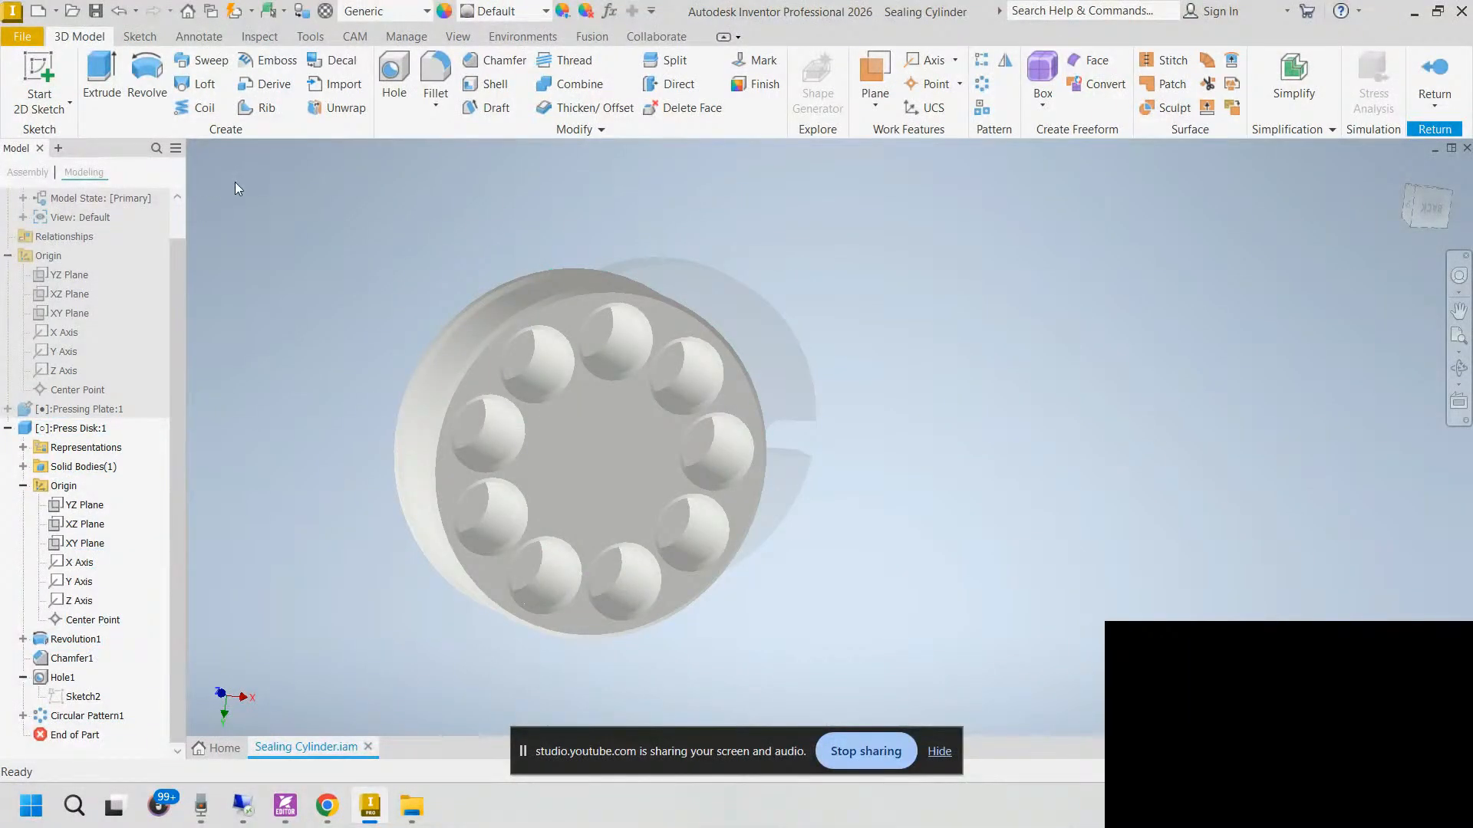
{"action": "left_click", "coordinate": [618, 447]}
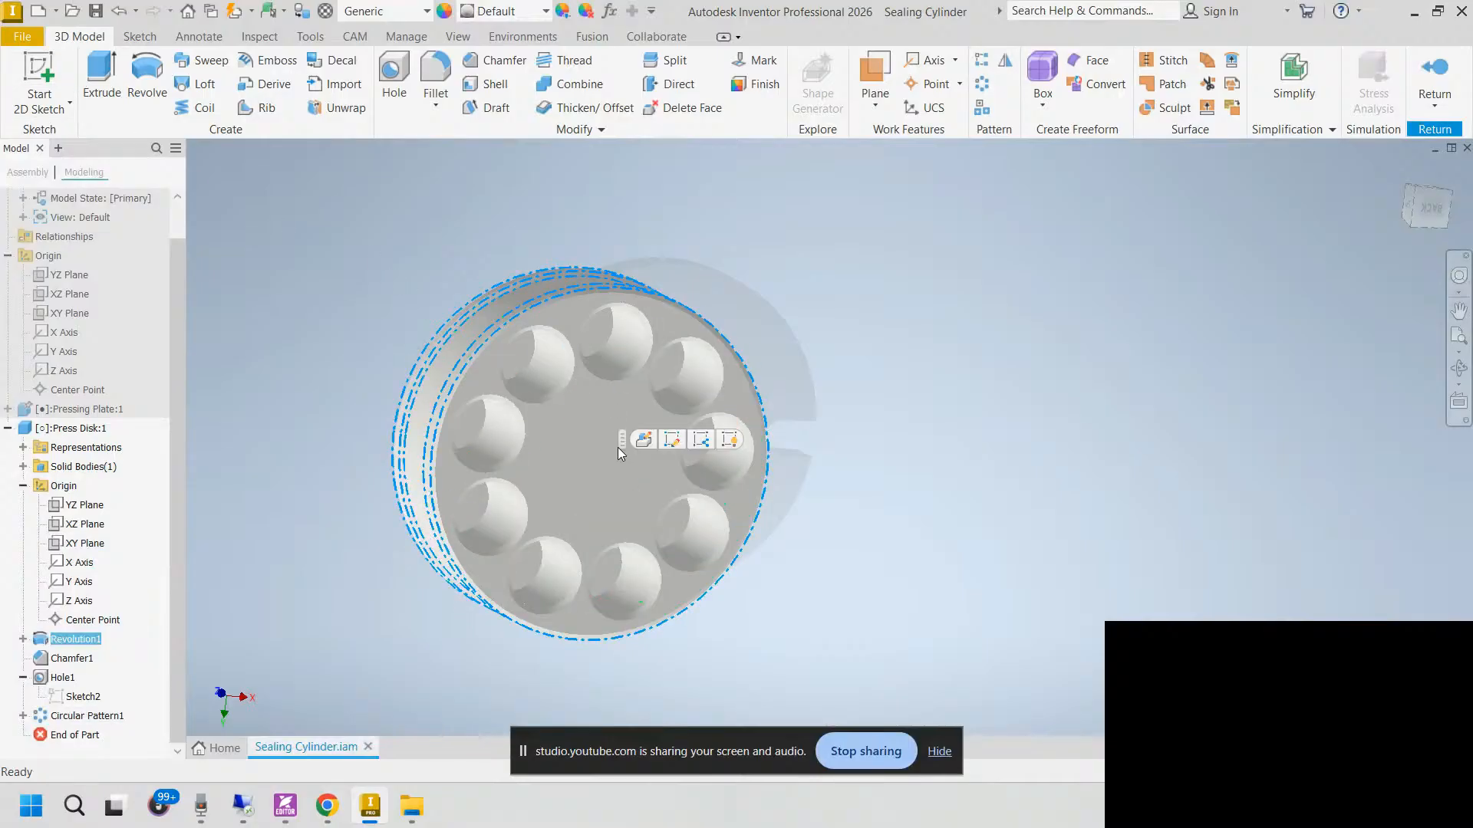
{"action": "left_click", "coordinate": [1175, 355]}
{"action": "middle_click_drag", "start_coordinate": [893, 348], "coordinate": [945, 357], "text": "shift"}
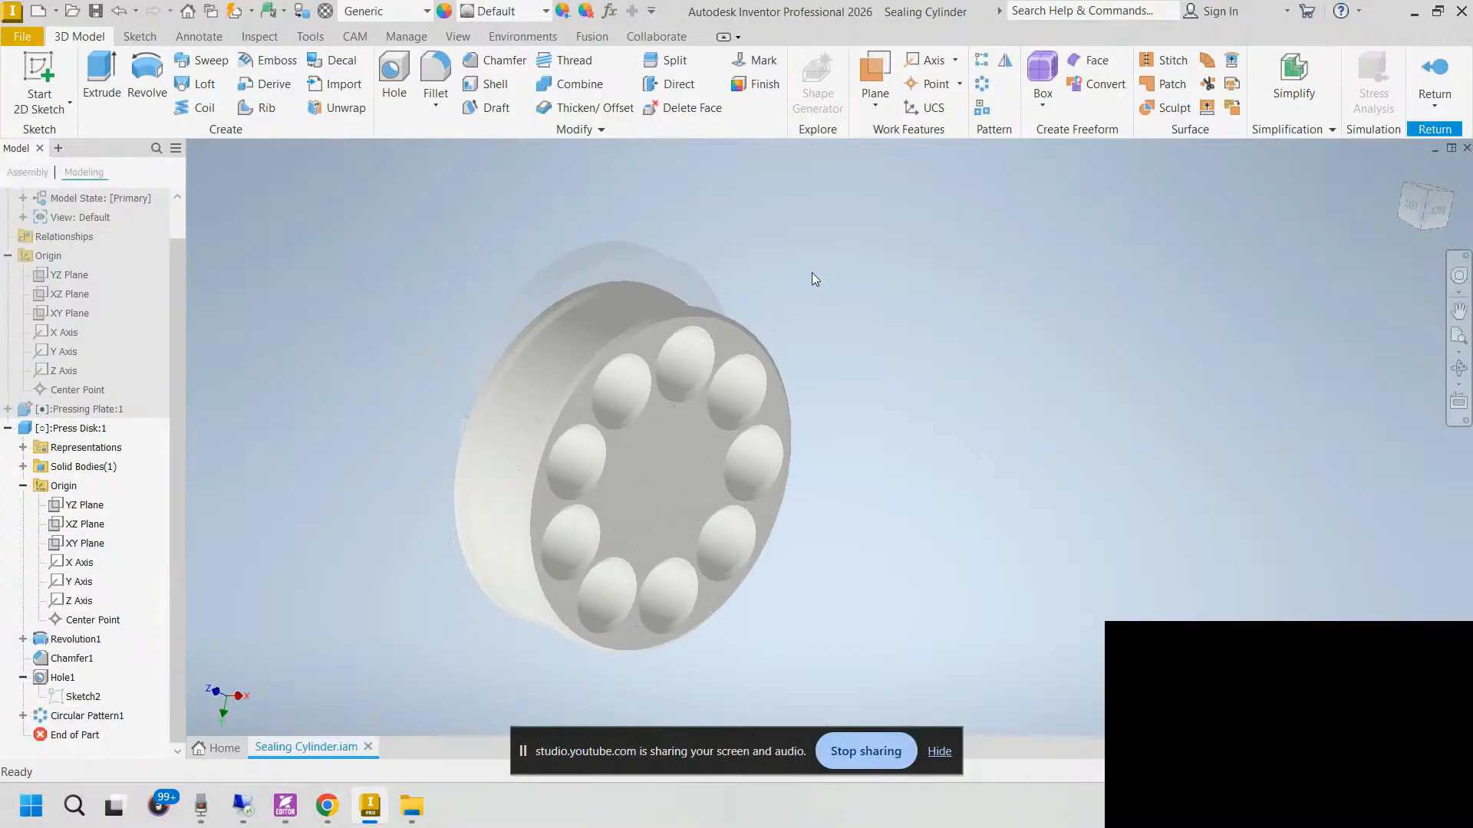
{"action": "left_click", "coordinate": [1433, 72]}
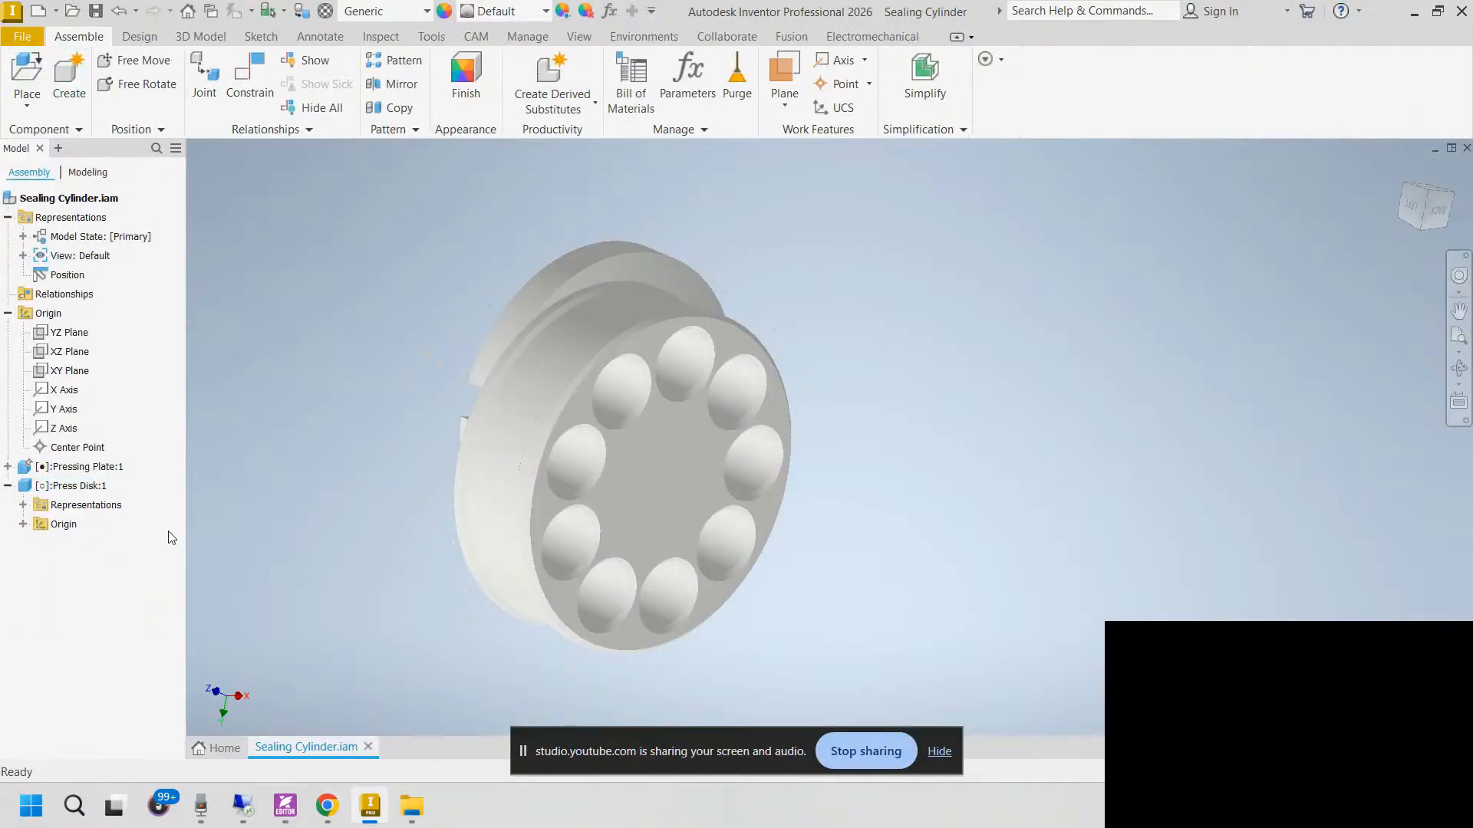
{"action": "left_click", "coordinate": [47, 487]}
{"action": "double_click", "coordinate": [47, 486]}
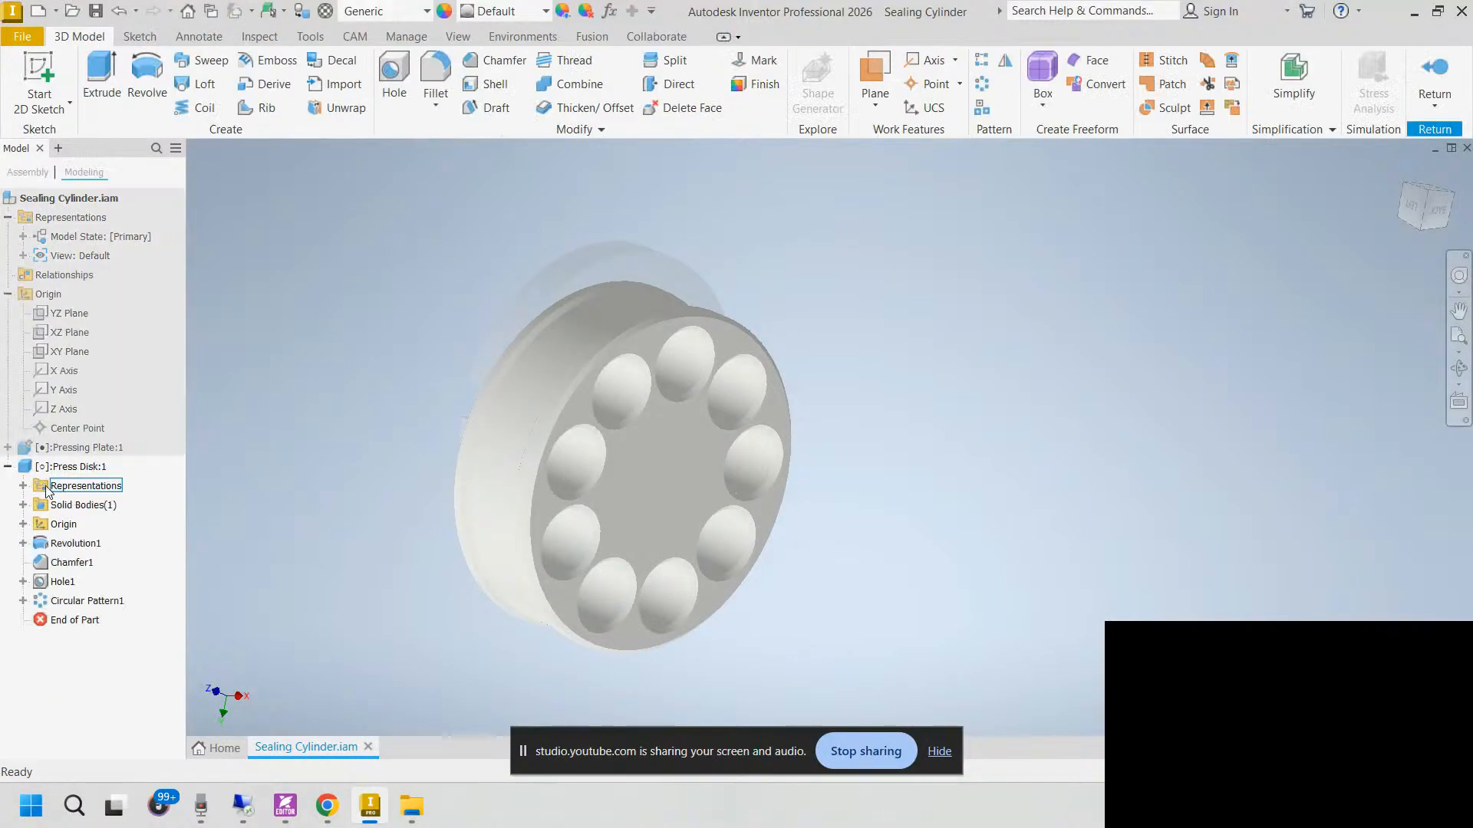
Step: Start a new 2D sketch on the Press Disk's flat face that carries the nine holes
{"action": "scroll", "coordinate": [659, 340], "scroll_direction": "up", "scroll_amount": 5}
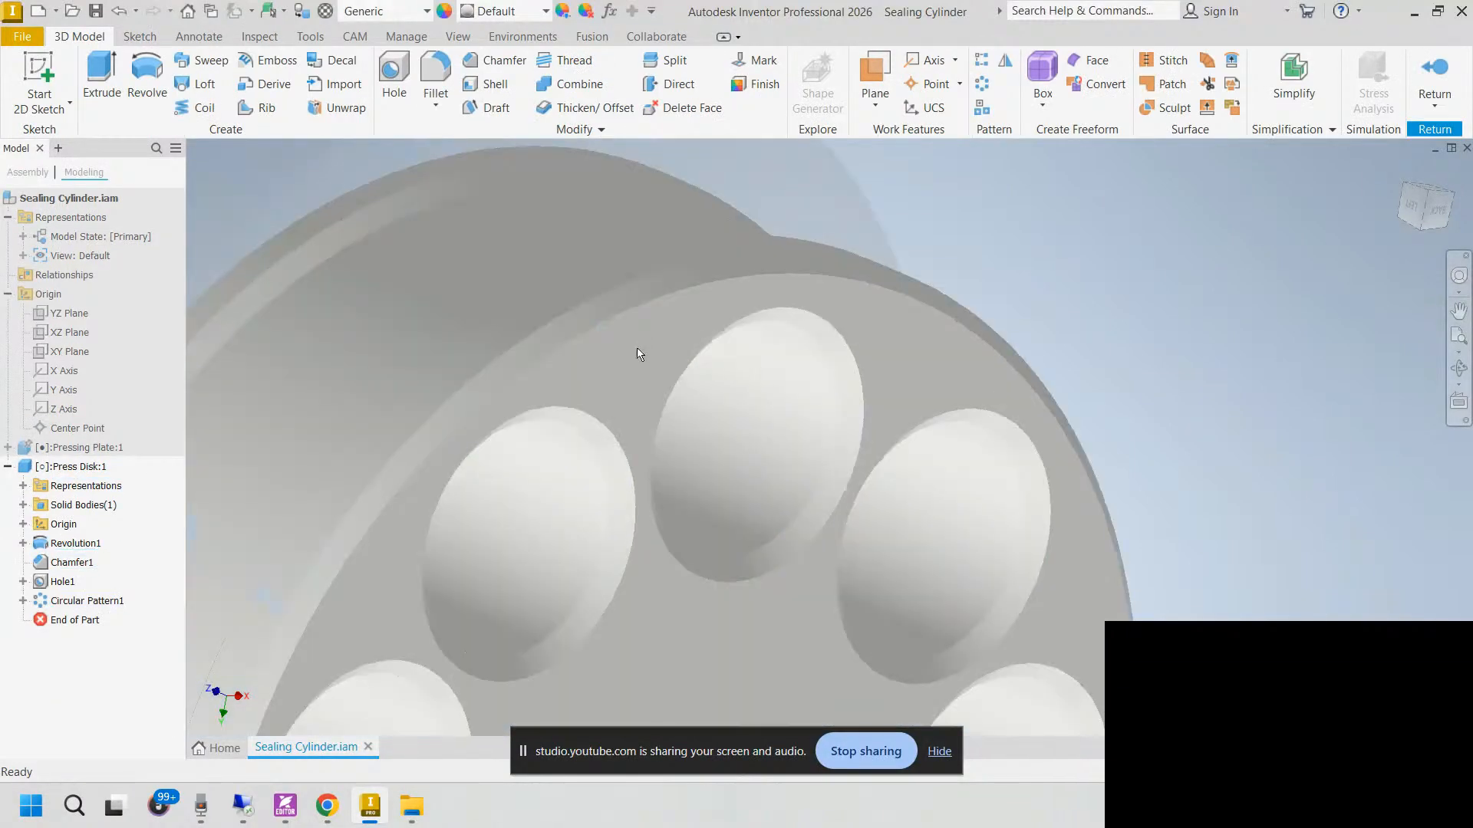
{"action": "left_click", "coordinate": [639, 352]}
{"action": "scroll", "coordinate": [467, 274], "scroll_direction": "down", "scroll_amount": 4}
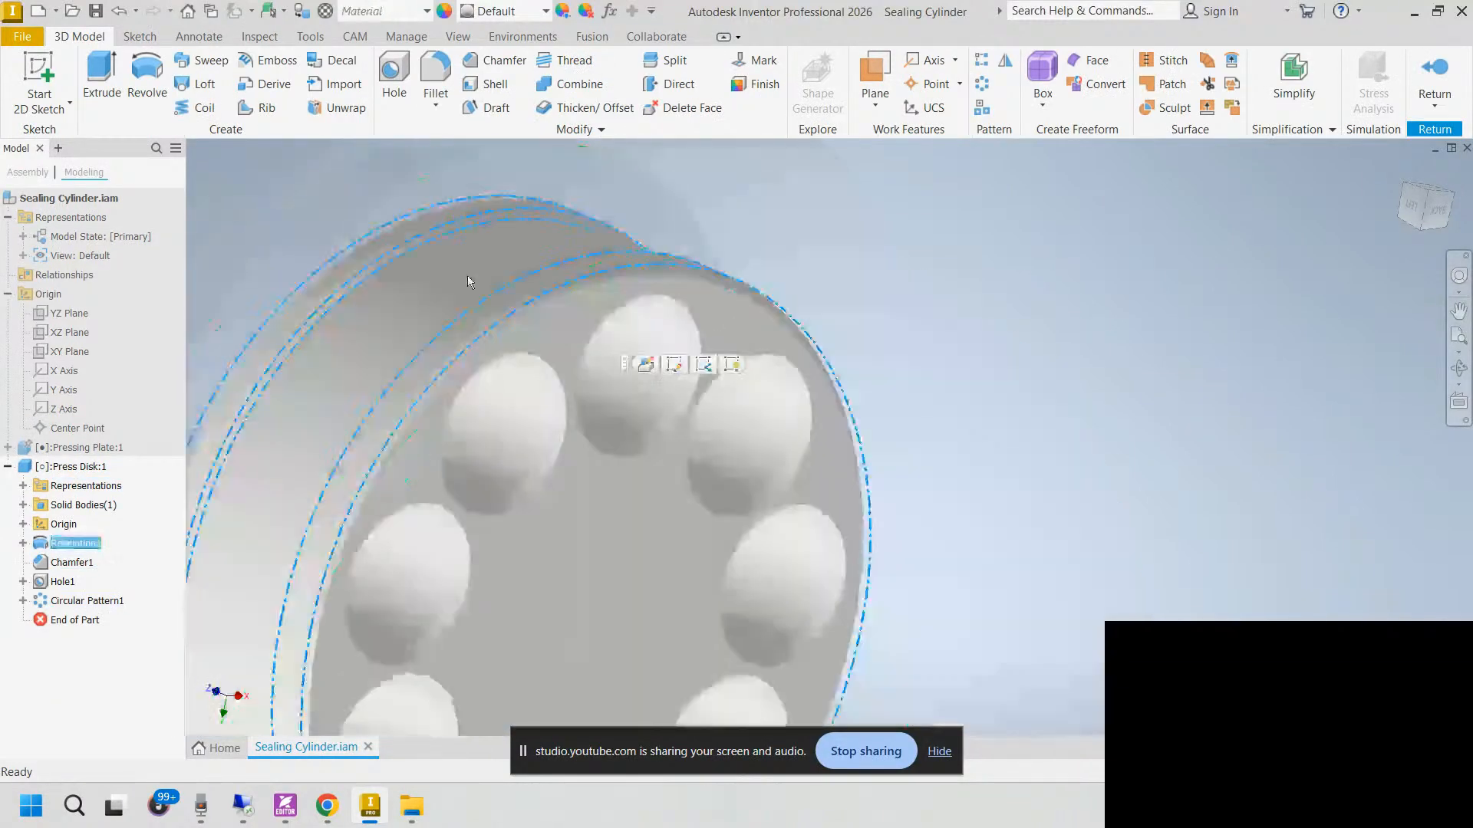
{"action": "scroll", "coordinate": [536, 316], "scroll_direction": "up", "scroll_amount": 2}
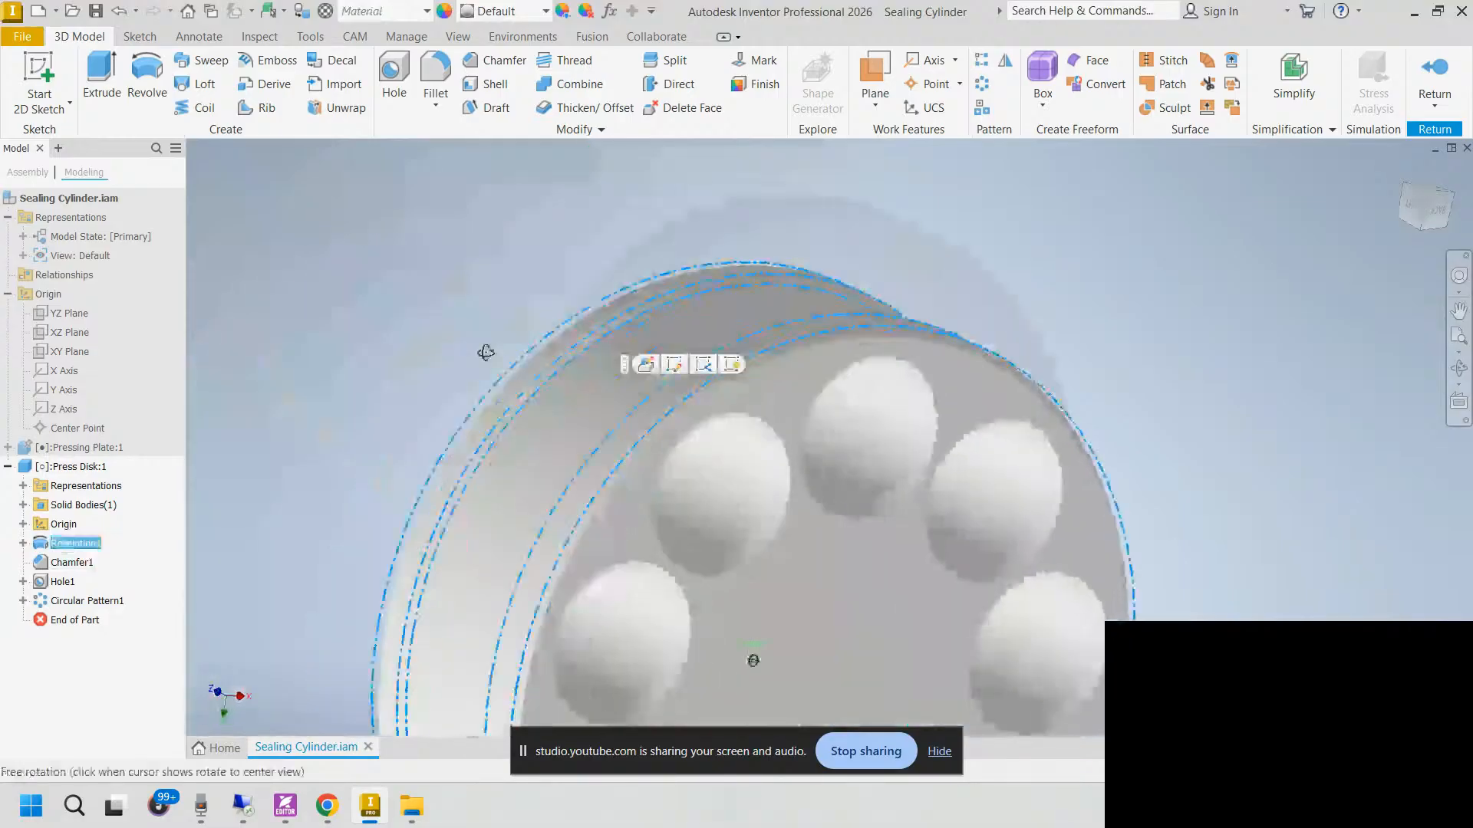
{"action": "left_click", "coordinate": [429, 302]}
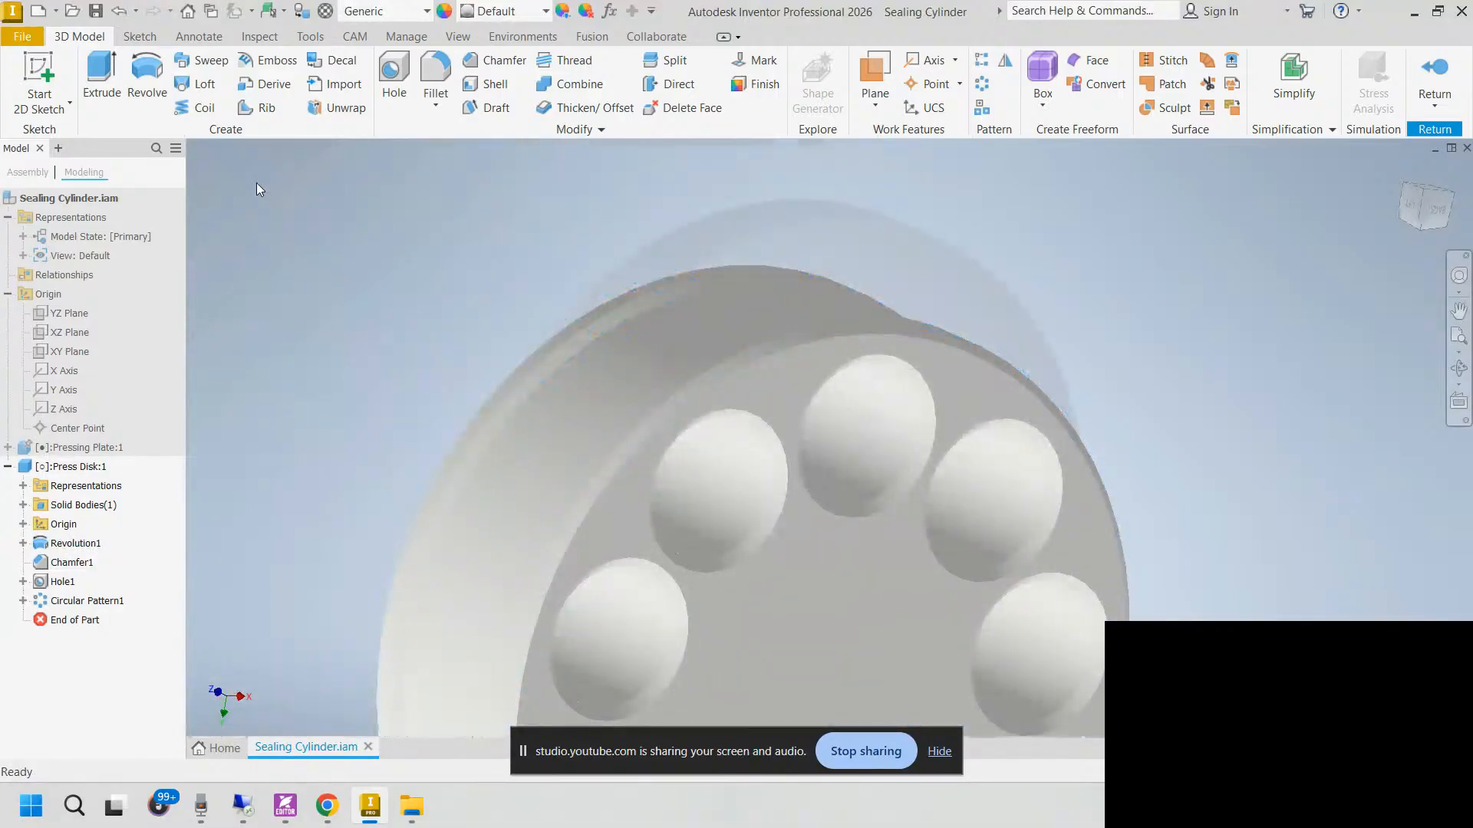
{"action": "left_click", "coordinate": [39, 77]}
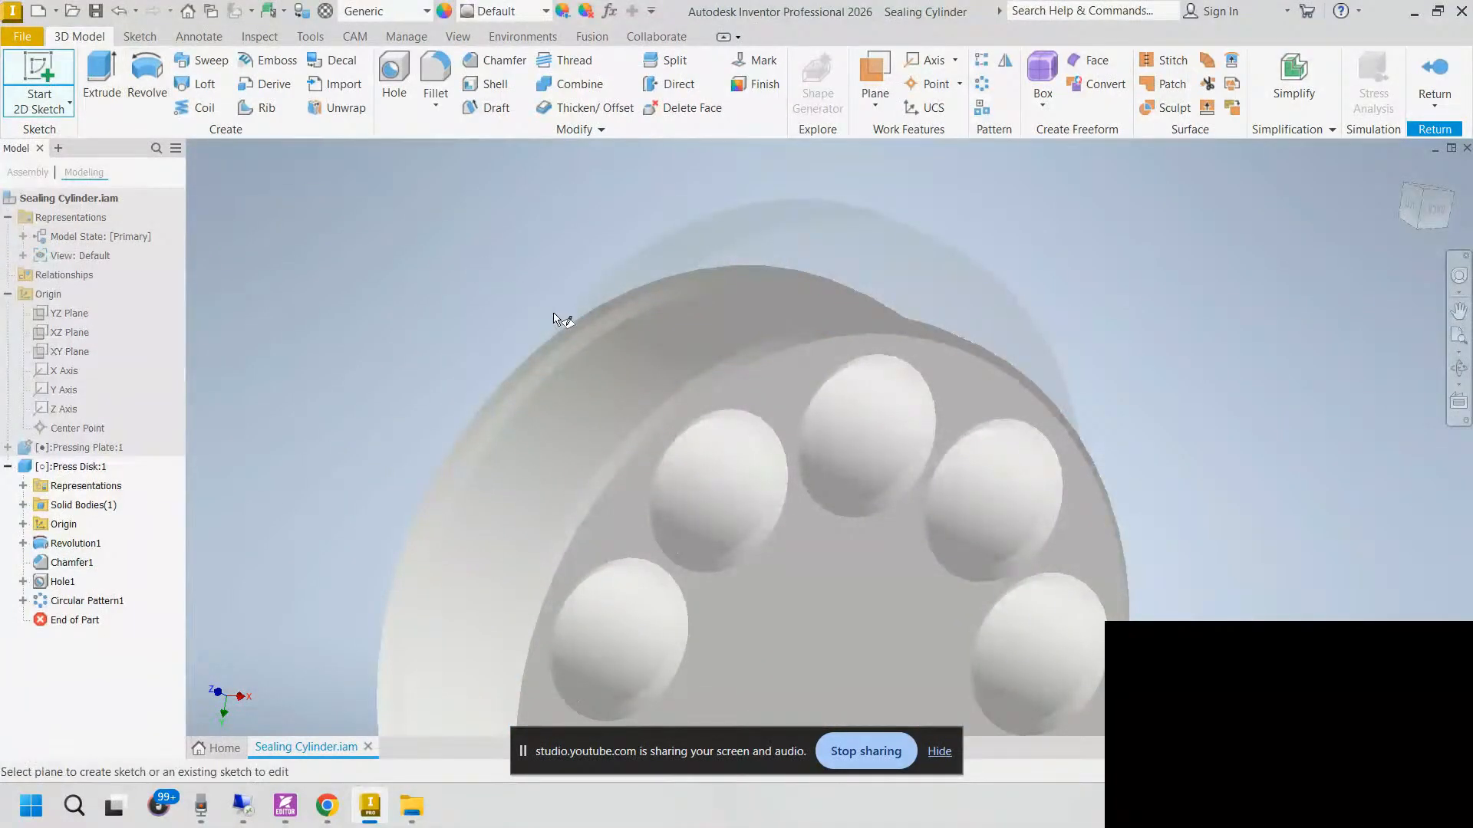
{"action": "left_click", "coordinate": [784, 387]}
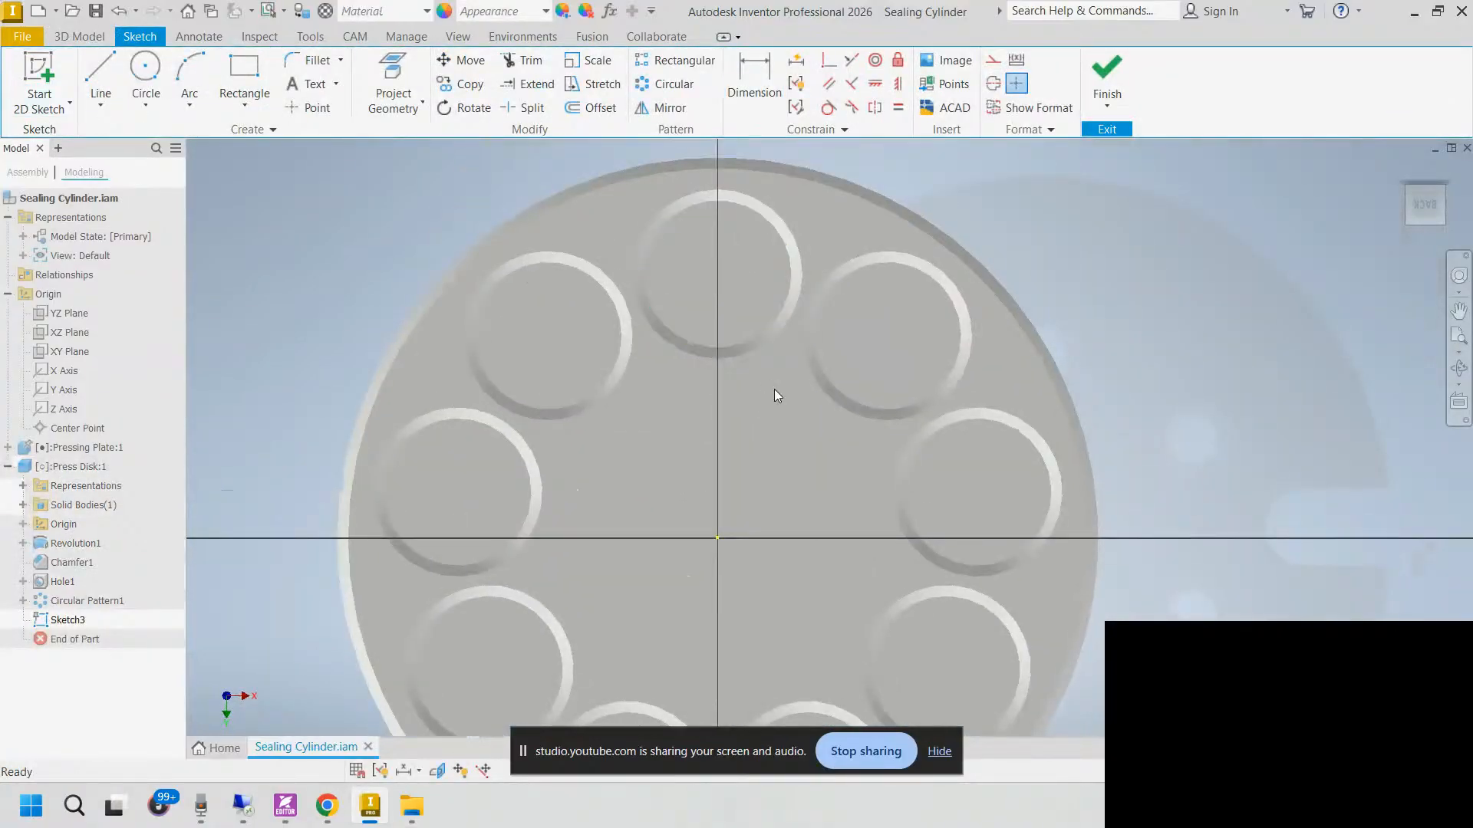
{"action": "middle_click_drag", "start_coordinate": [773, 414], "coordinate": [747, 157]}
{"action": "middle_click_drag", "start_coordinate": [736, 561], "coordinate": [763, 419]}
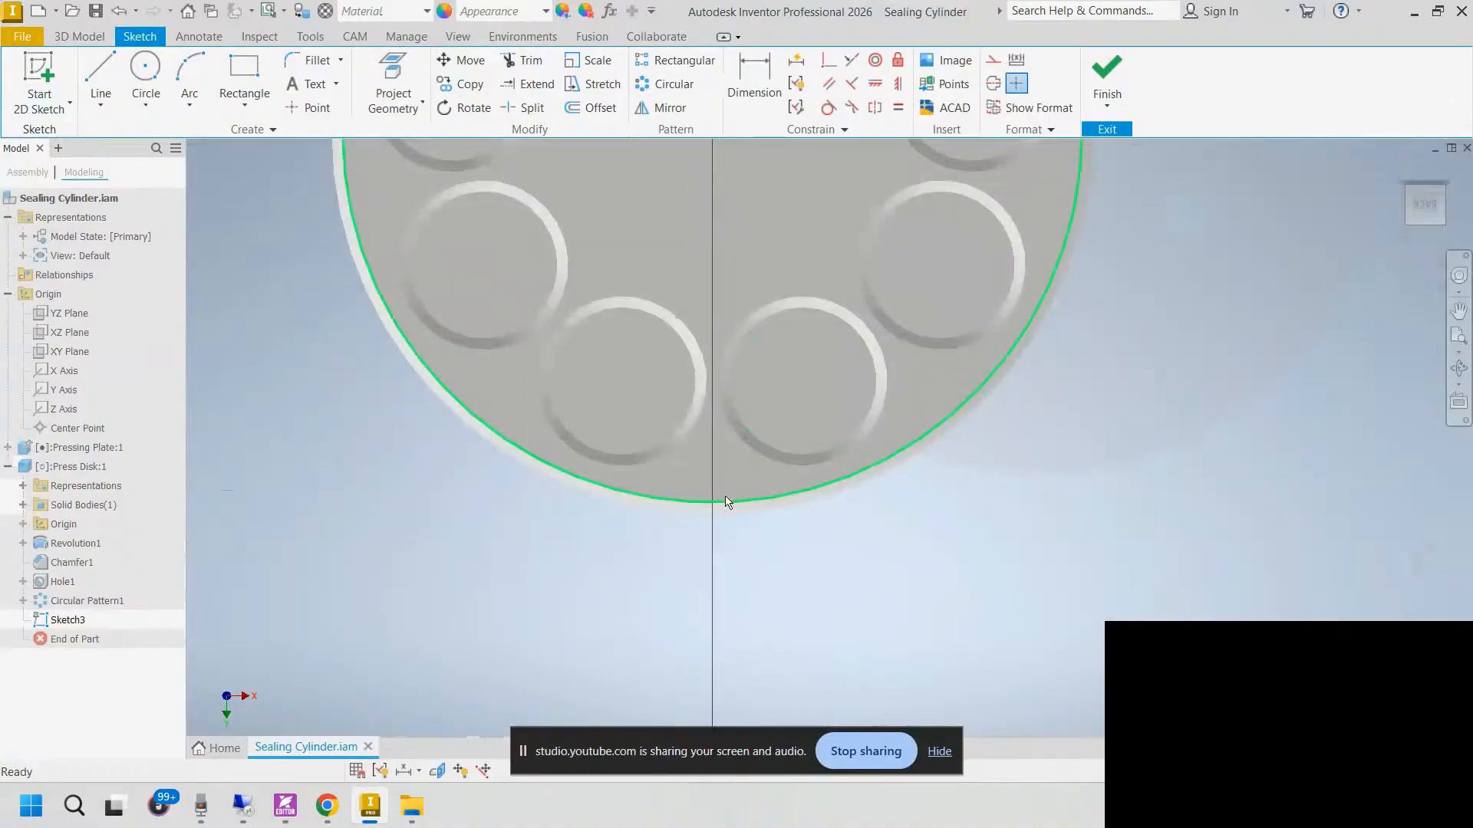
Step: Sketch a circle centered on the vertical line just outside the disk's lower rim and set its radius to 34.5 mm
{"action": "left_click", "coordinate": [145, 71]}
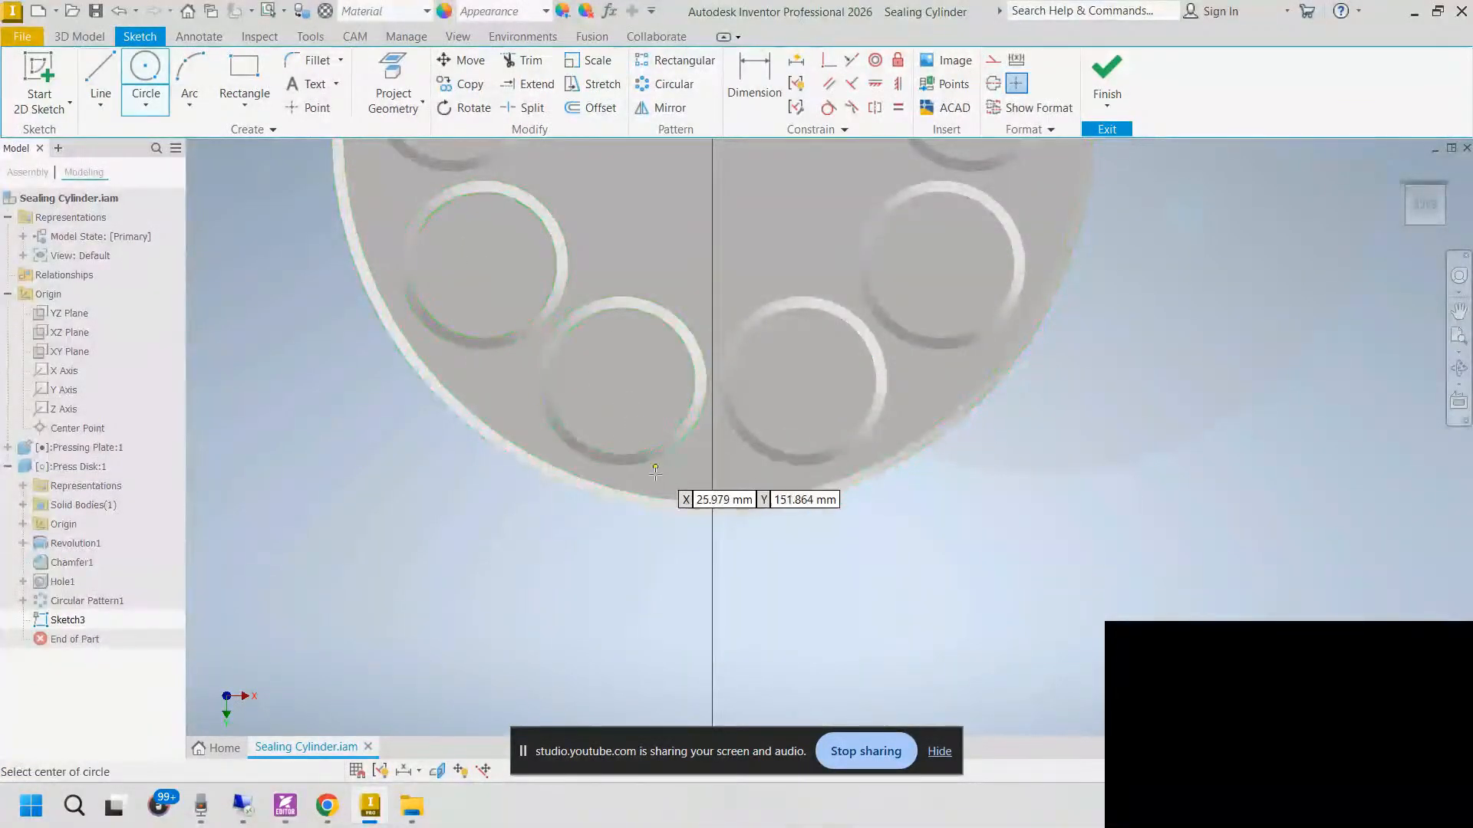
{"action": "left_click", "coordinate": [712, 554]}
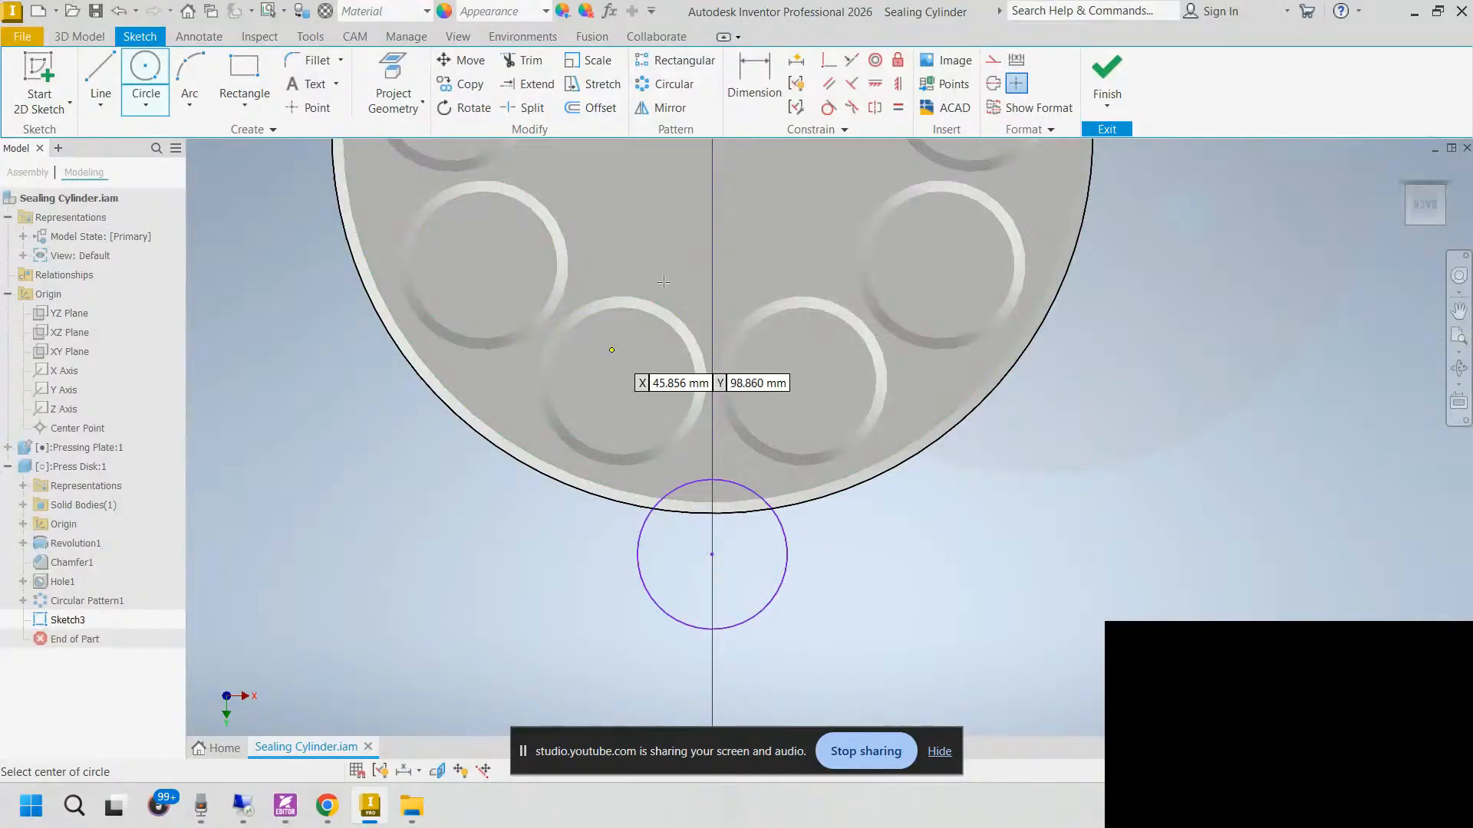
{"action": "key", "text": "d"}
{"action": "left_click", "coordinate": [785, 567]}
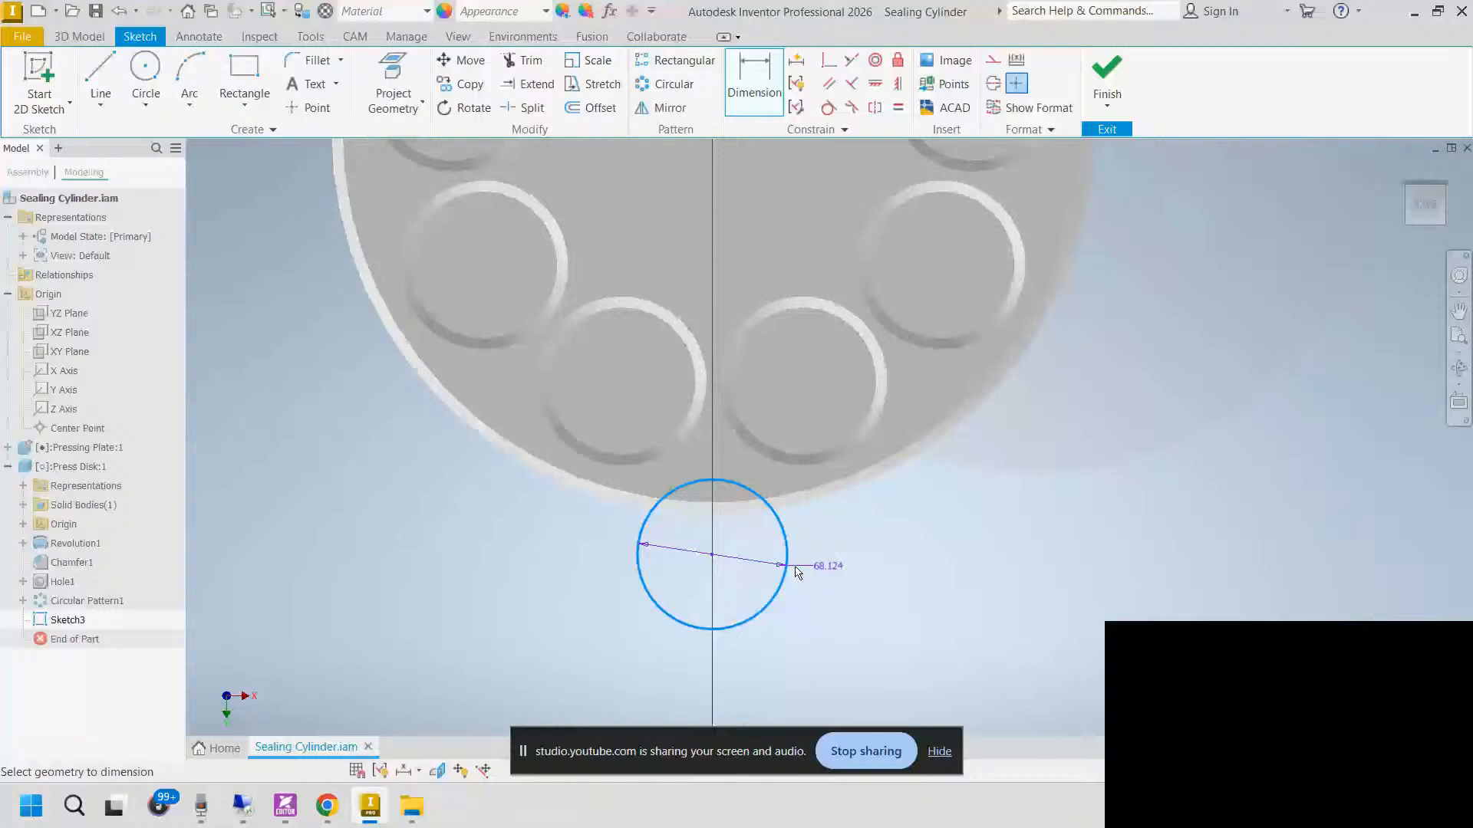
{"action": "right_click", "coordinate": [849, 542]}
{"action": "mouse_move", "coordinate": [886, 314]}
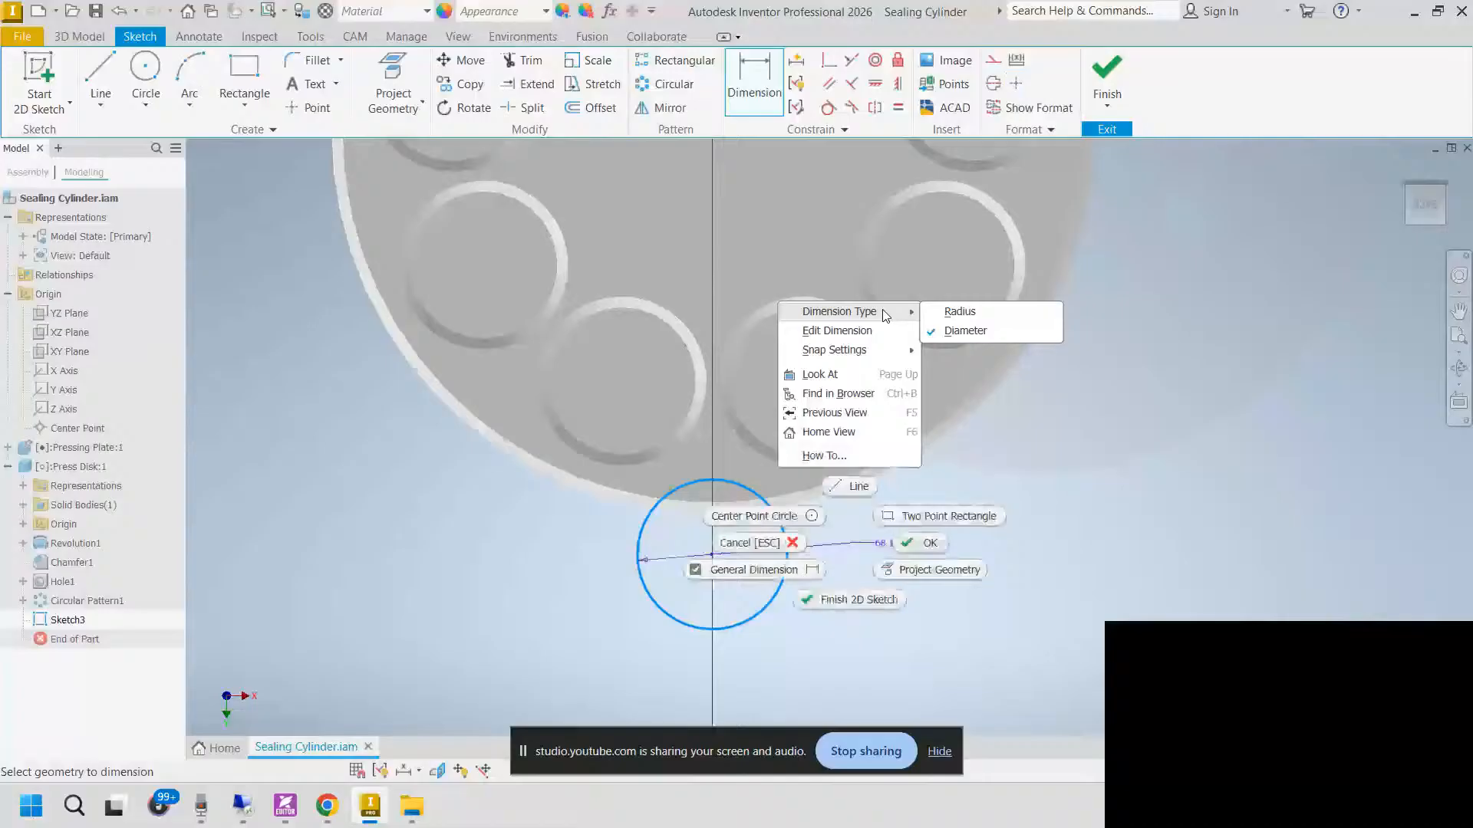
{"action": "left_click", "coordinate": [960, 311]}
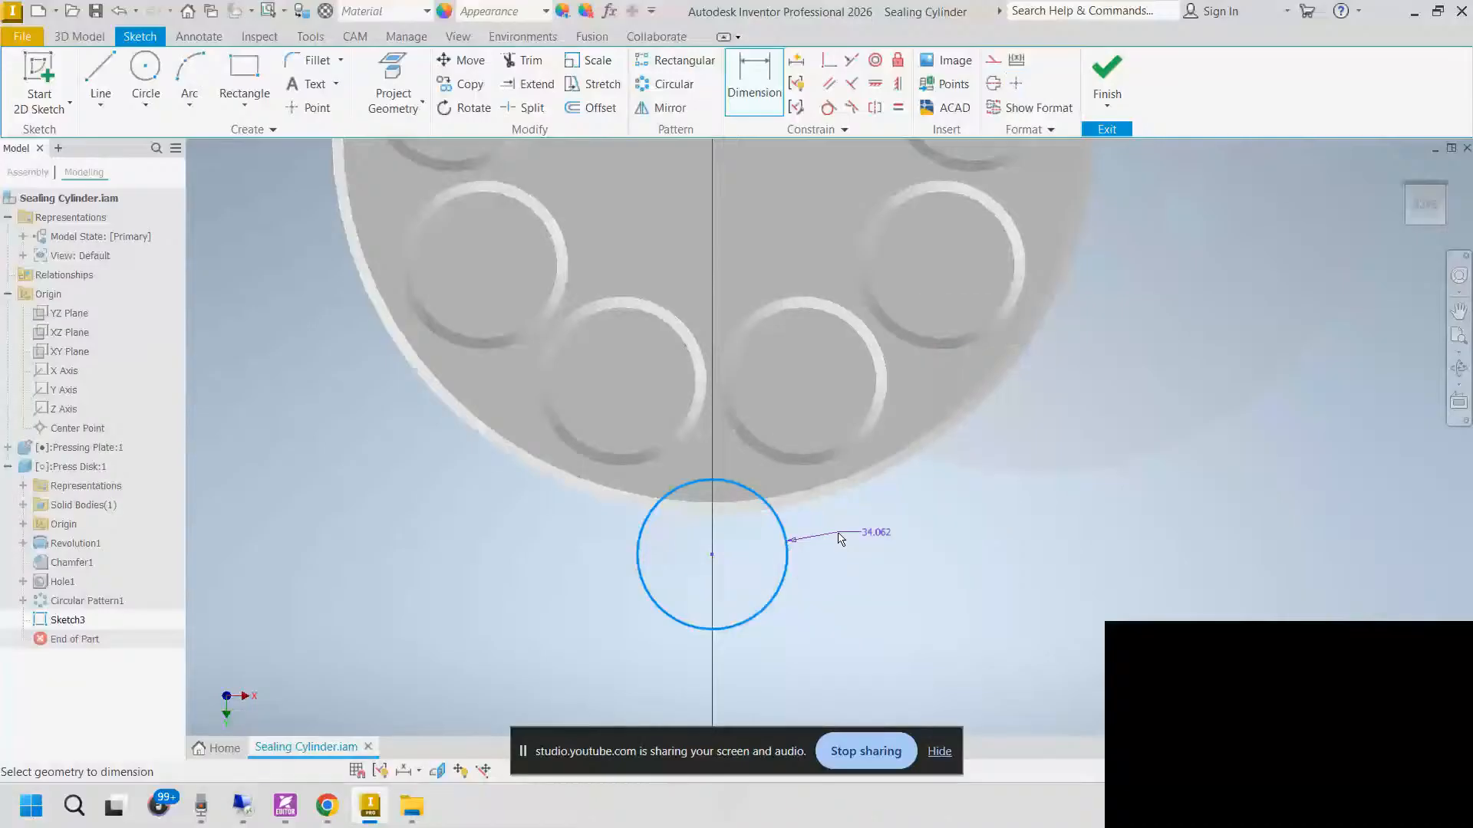
{"action": "type", "text": "345"}
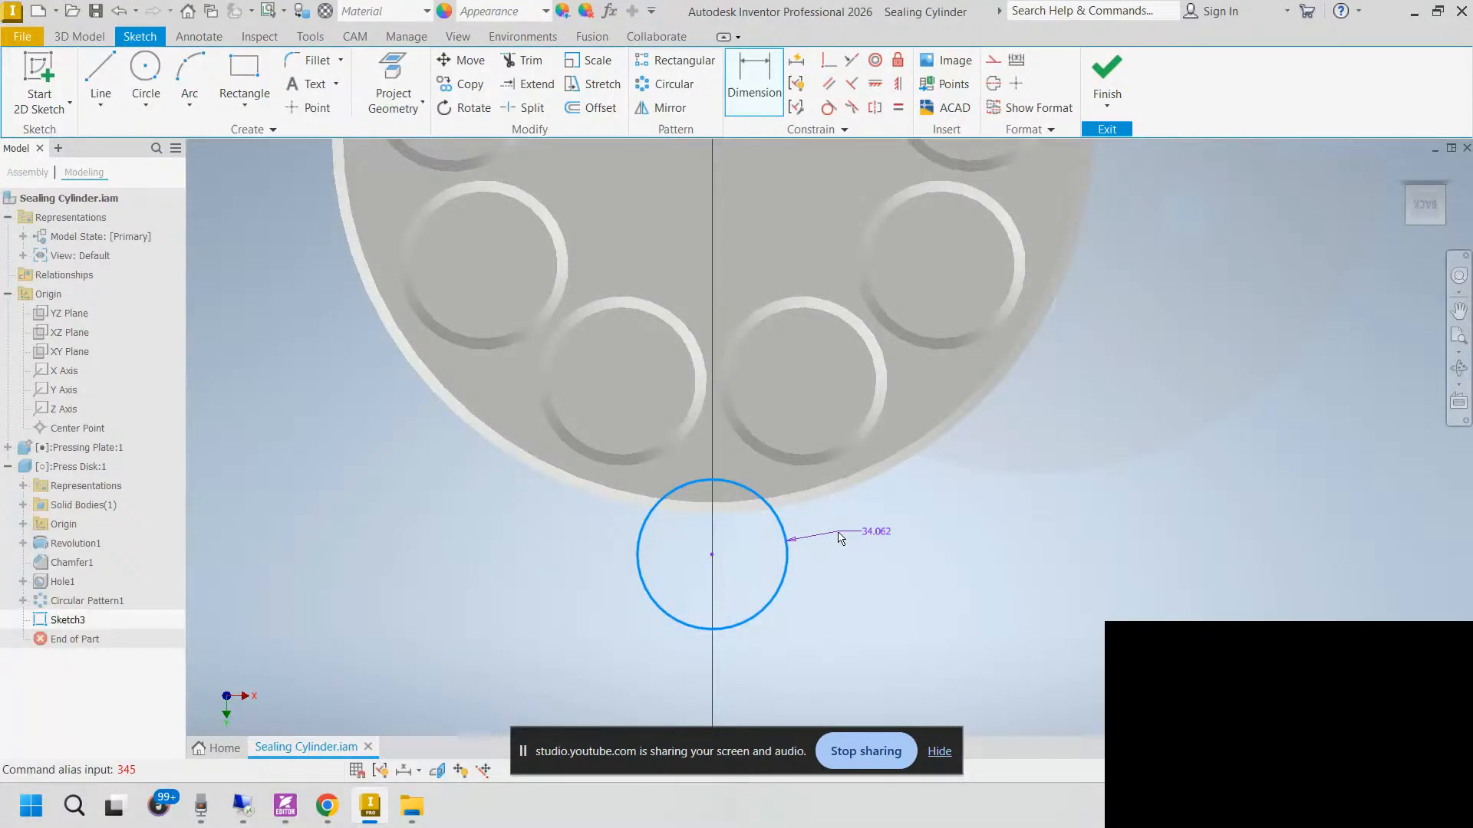
{"action": "left_click", "coordinate": [840, 537]}
{"action": "type", "text": "34."}
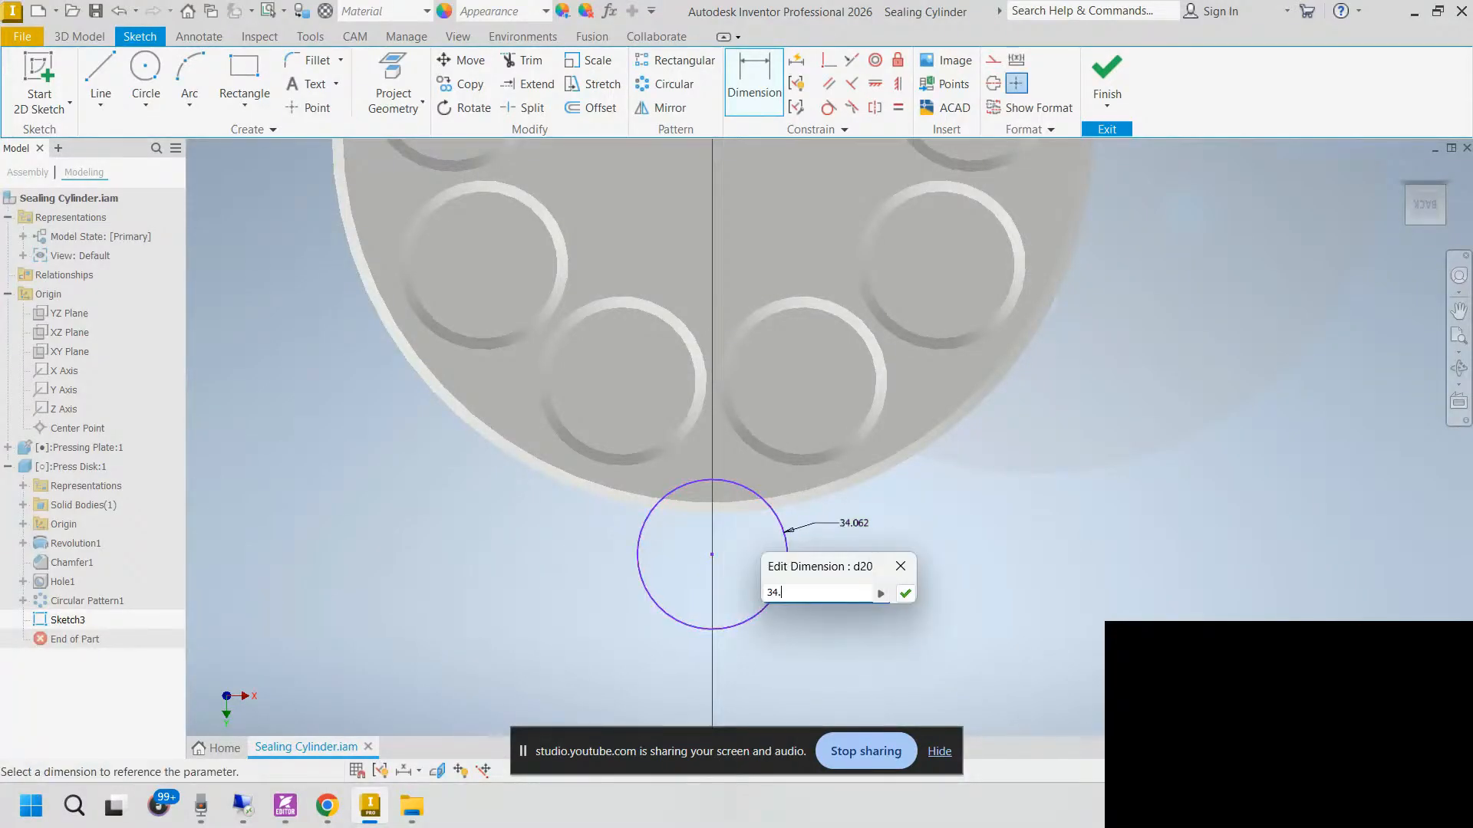
{"action": "type", "text": "5"}
{"action": "left_click", "coordinate": [905, 594]}
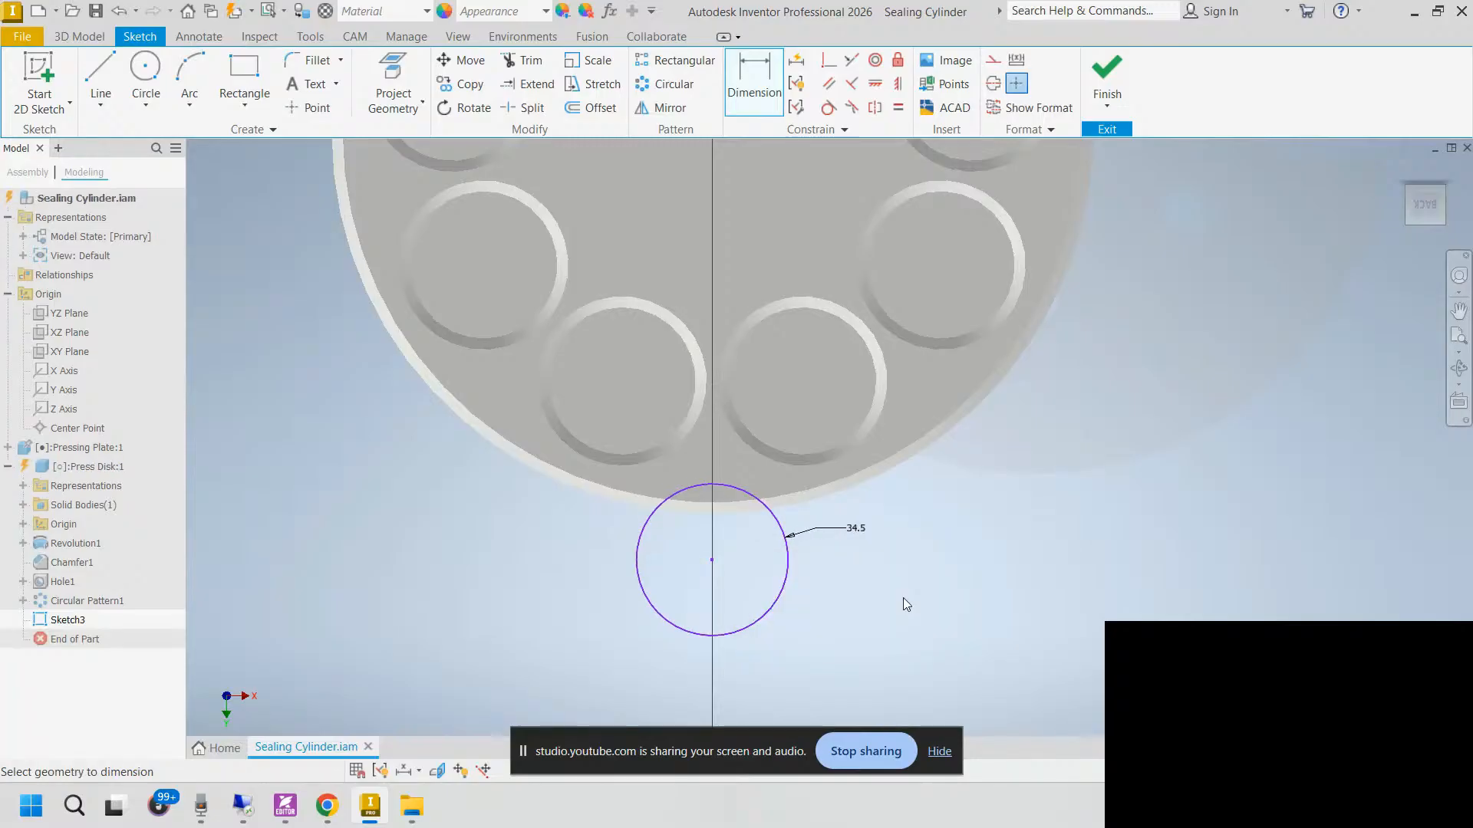
{"action": "key", "text": "Escape"}
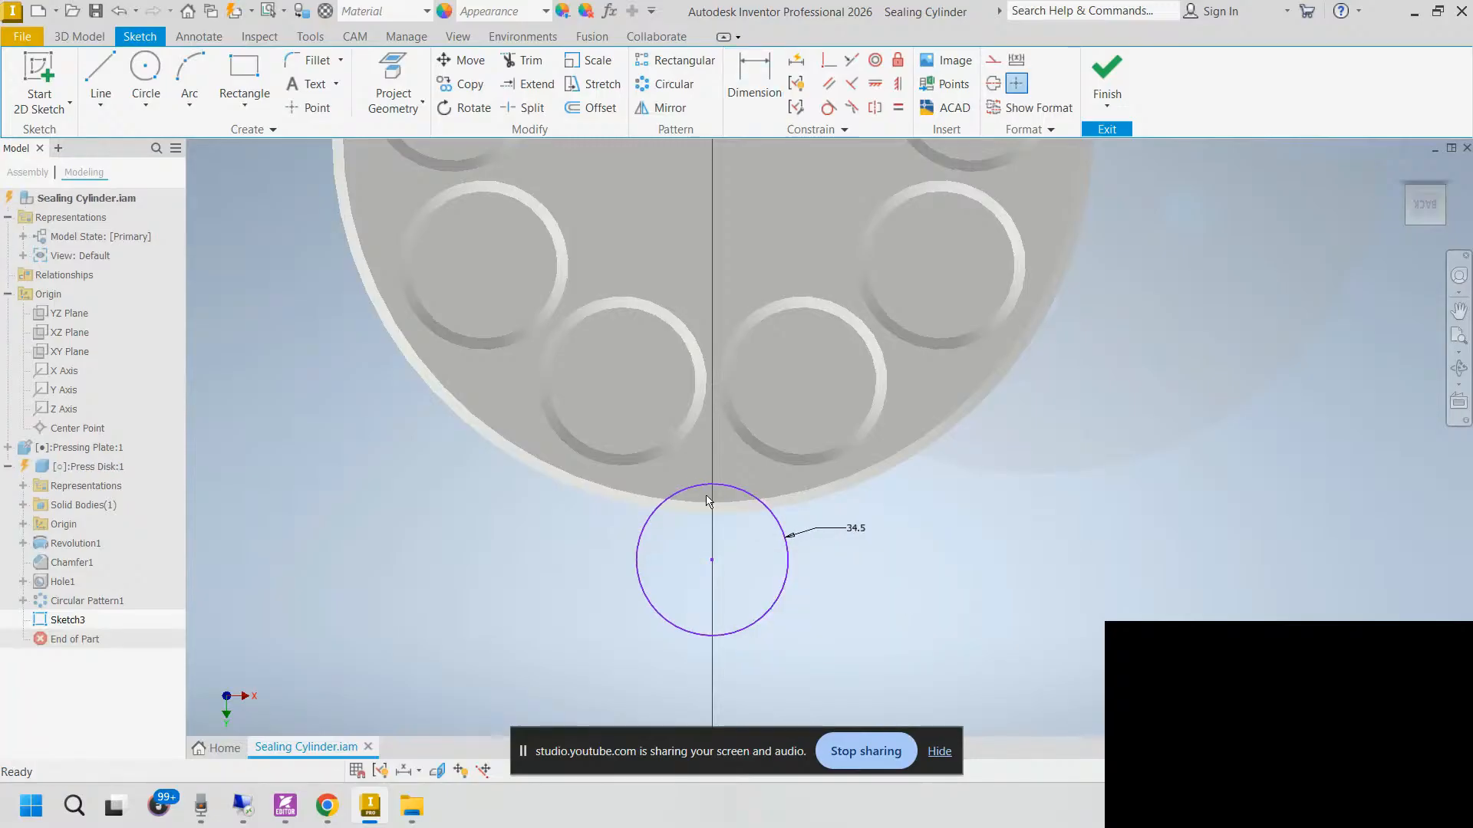
Step: Constrain the circle's center onto the Press Disk's vertical origin reference and convert the projected line to construction geometry
{"action": "left_click", "coordinate": [823, 64]}
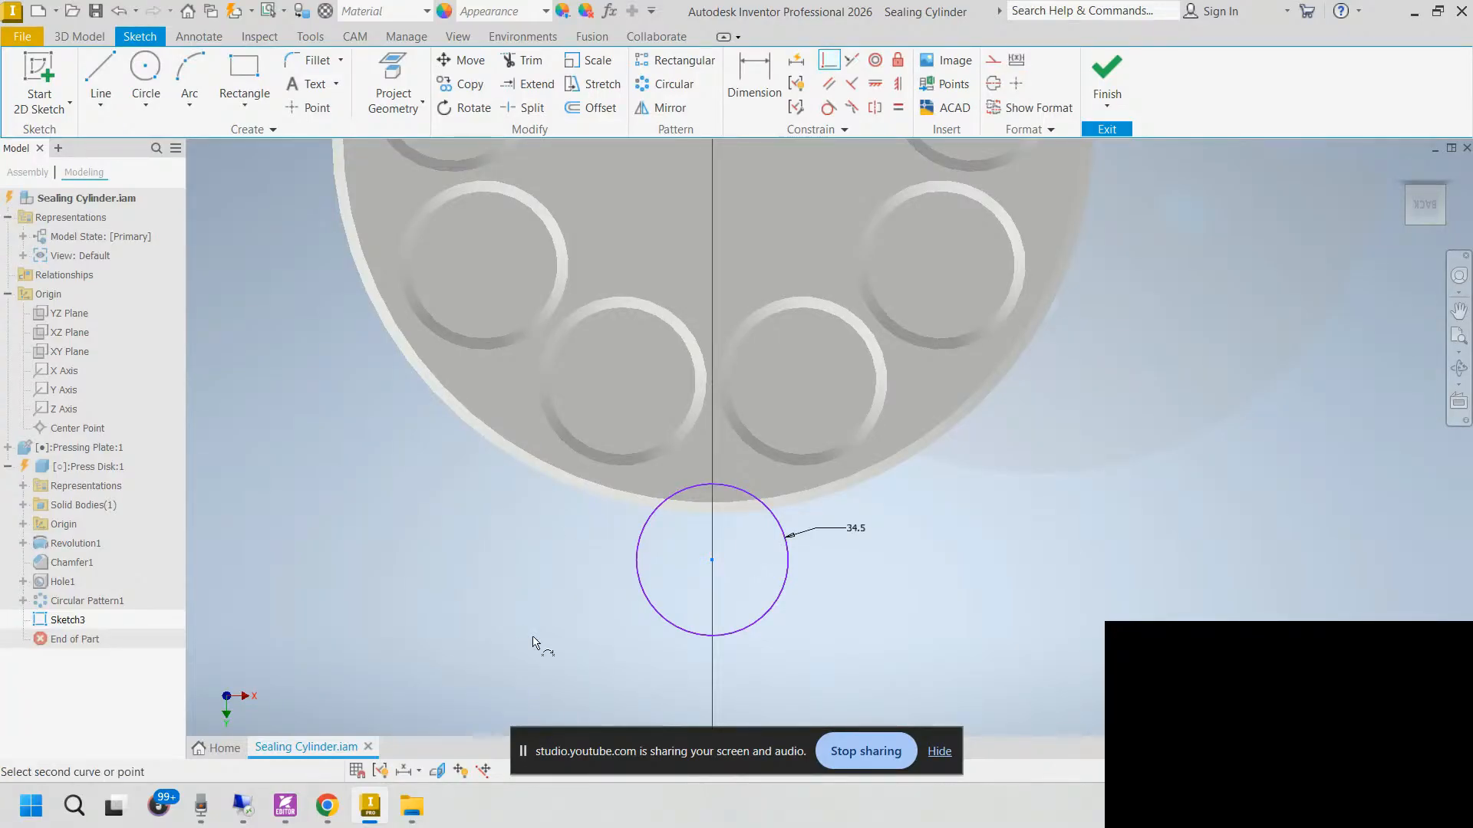
{"action": "left_click", "coordinate": [24, 525]}
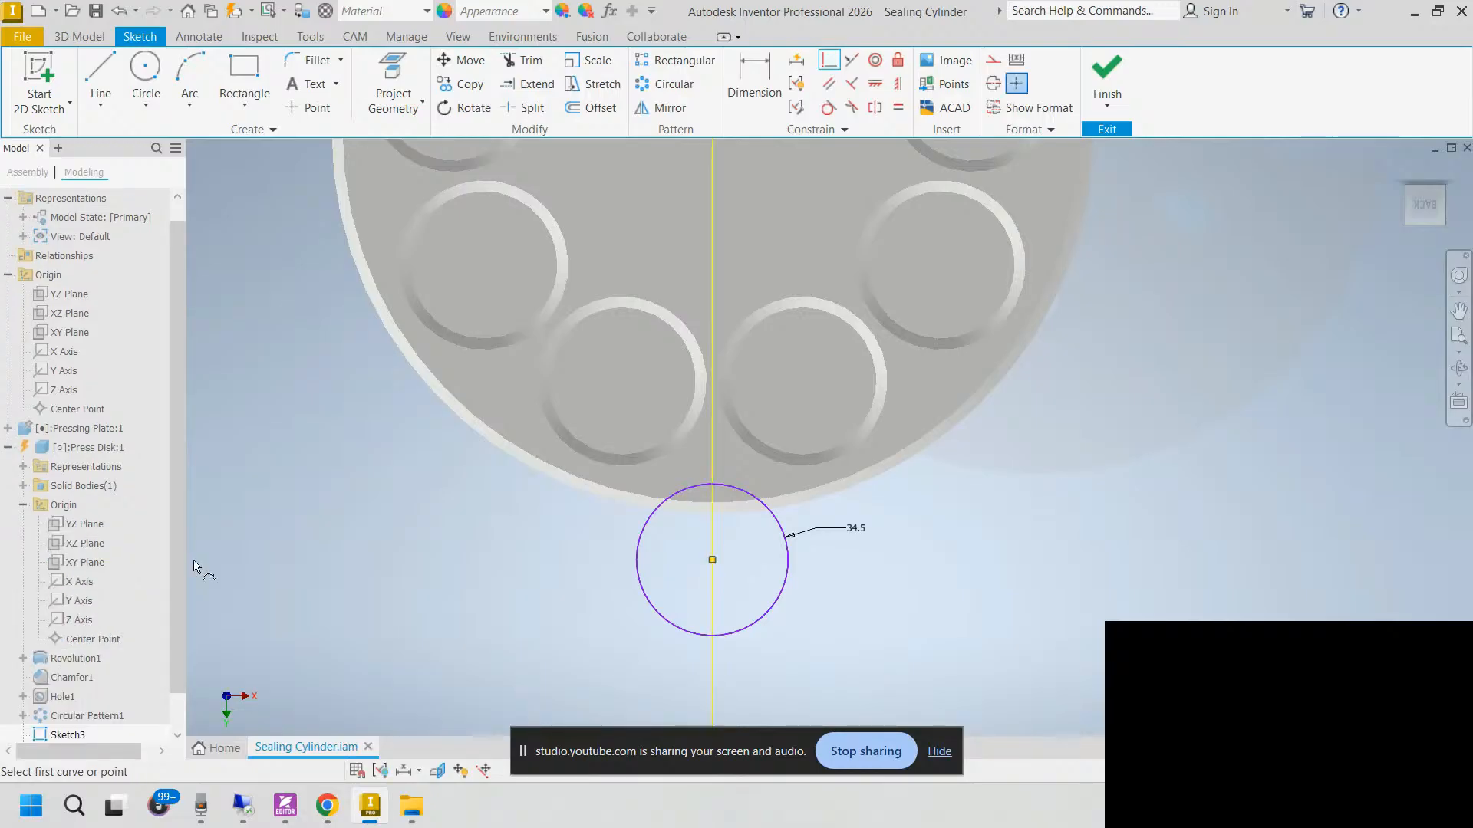
{"action": "key", "text": "Escape"}
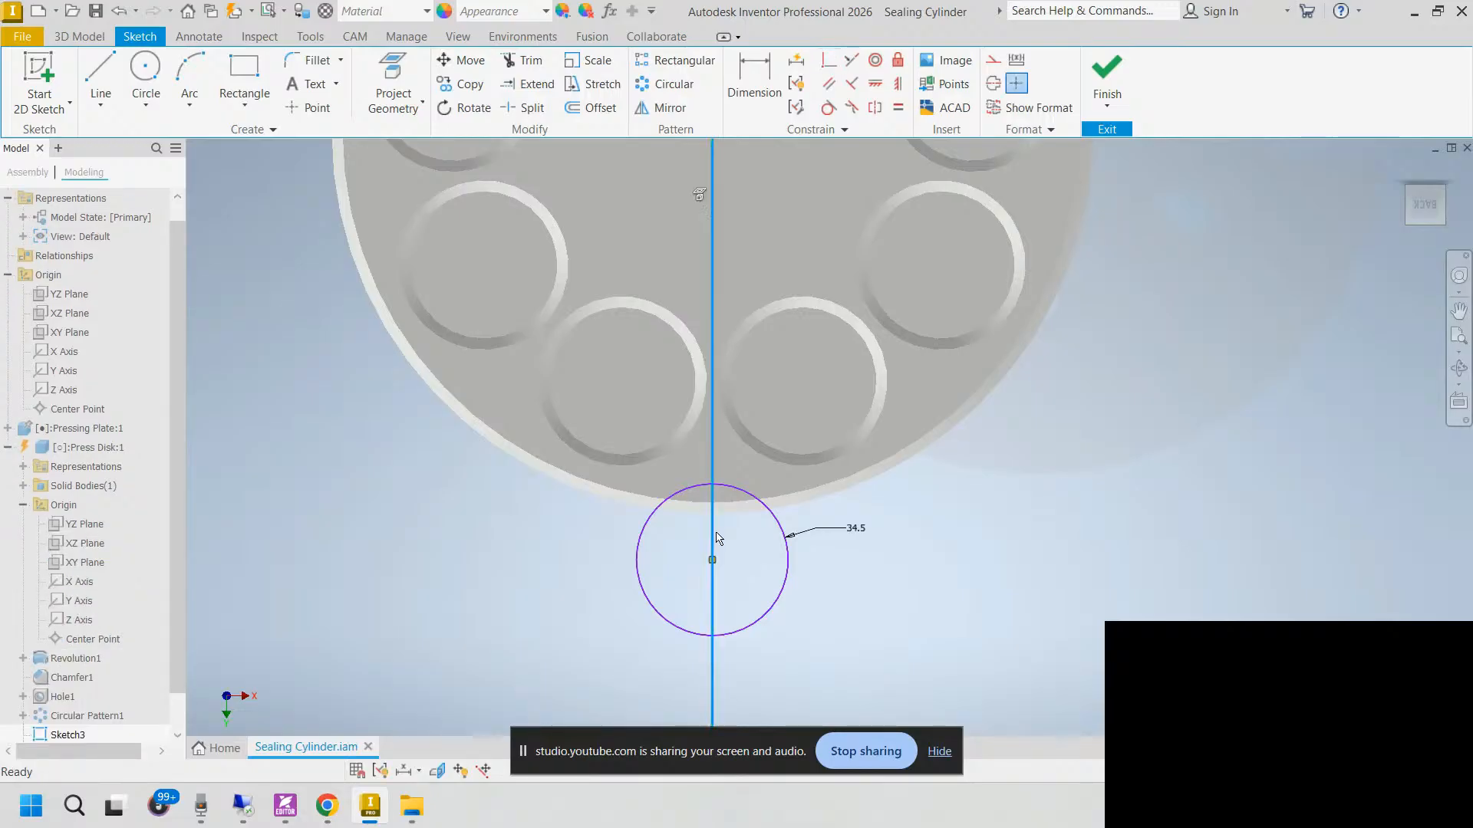
{"action": "right_click", "coordinate": [718, 538]}
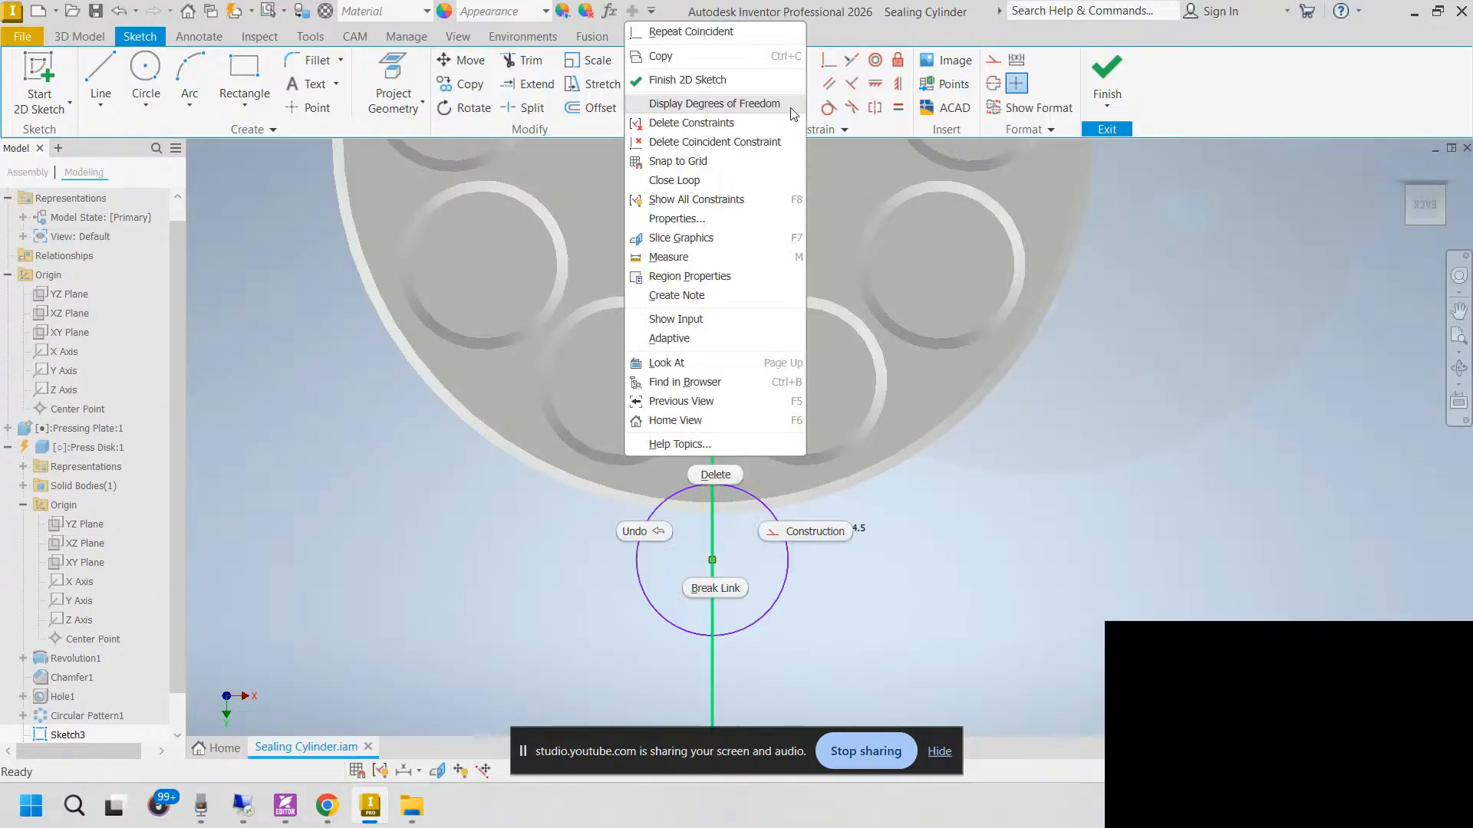
{"action": "left_click", "coordinate": [709, 122]}
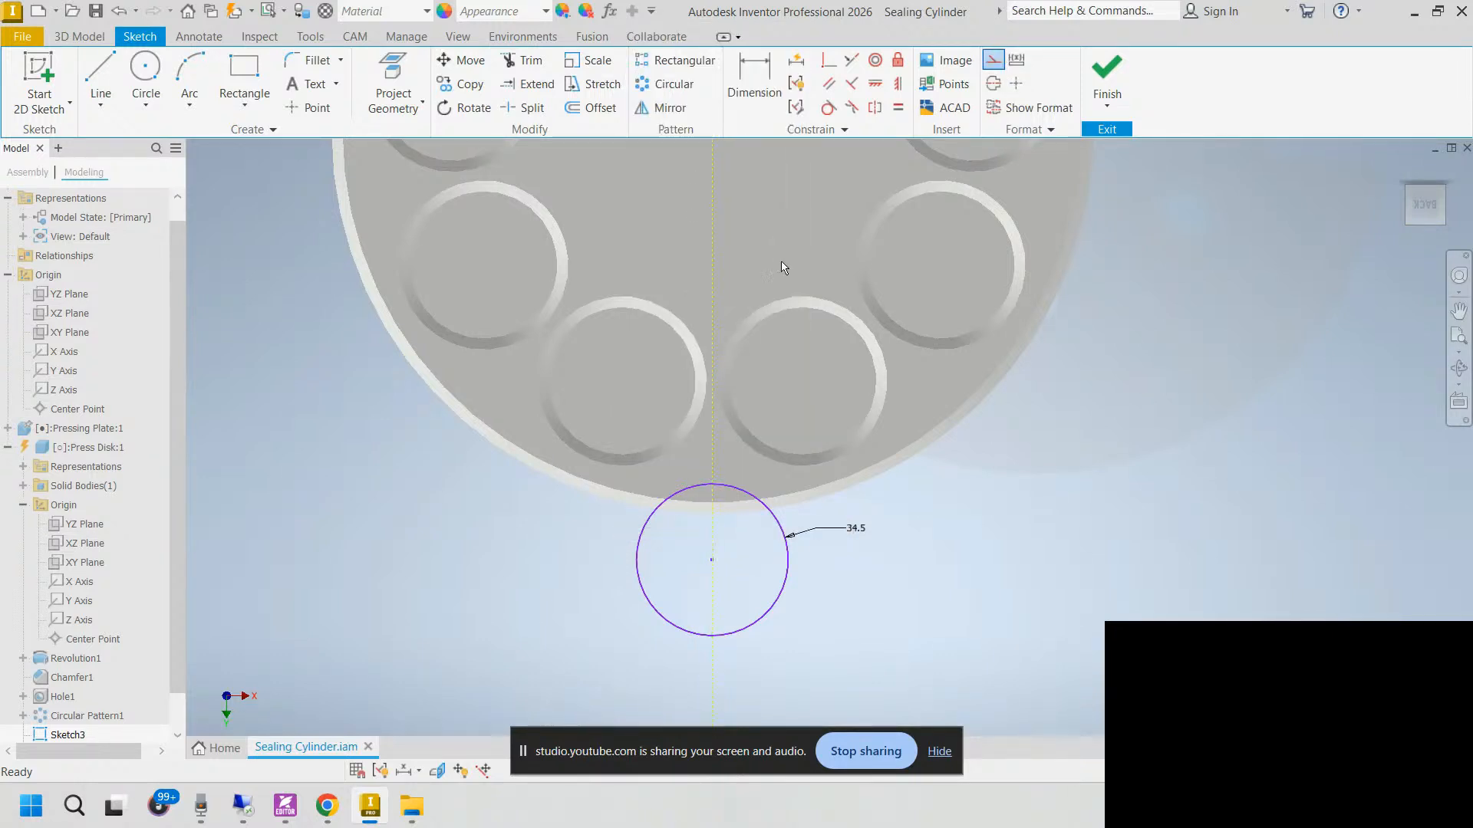
Step: Dimension the vertical distance from the disk's center to the circle's center as 405/2 mm
{"action": "key", "text": "d"}
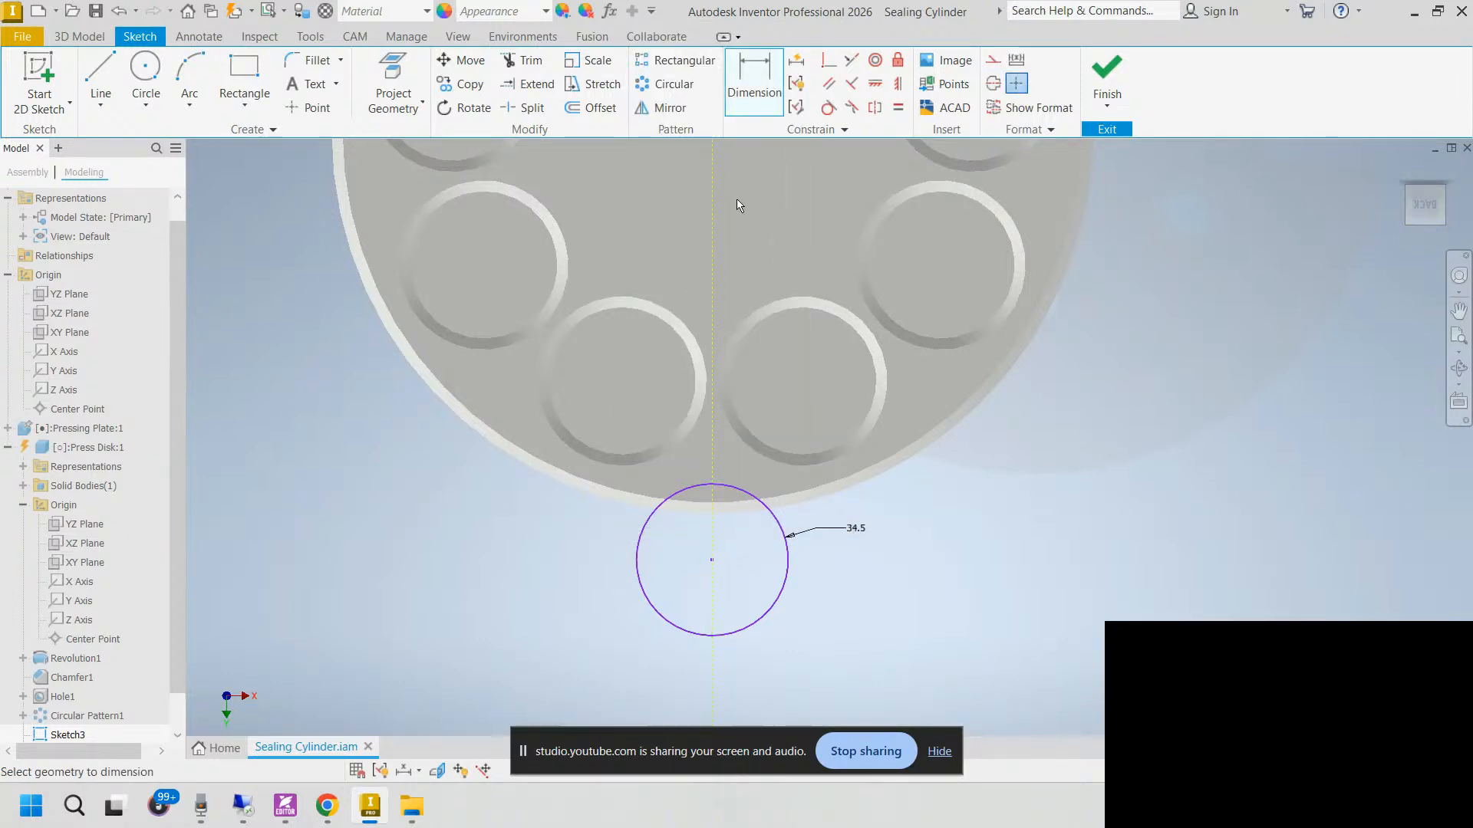
{"action": "middle_click_drag", "start_coordinate": [740, 206], "coordinate": [733, 233]}
{"action": "left_click", "coordinate": [707, 159]}
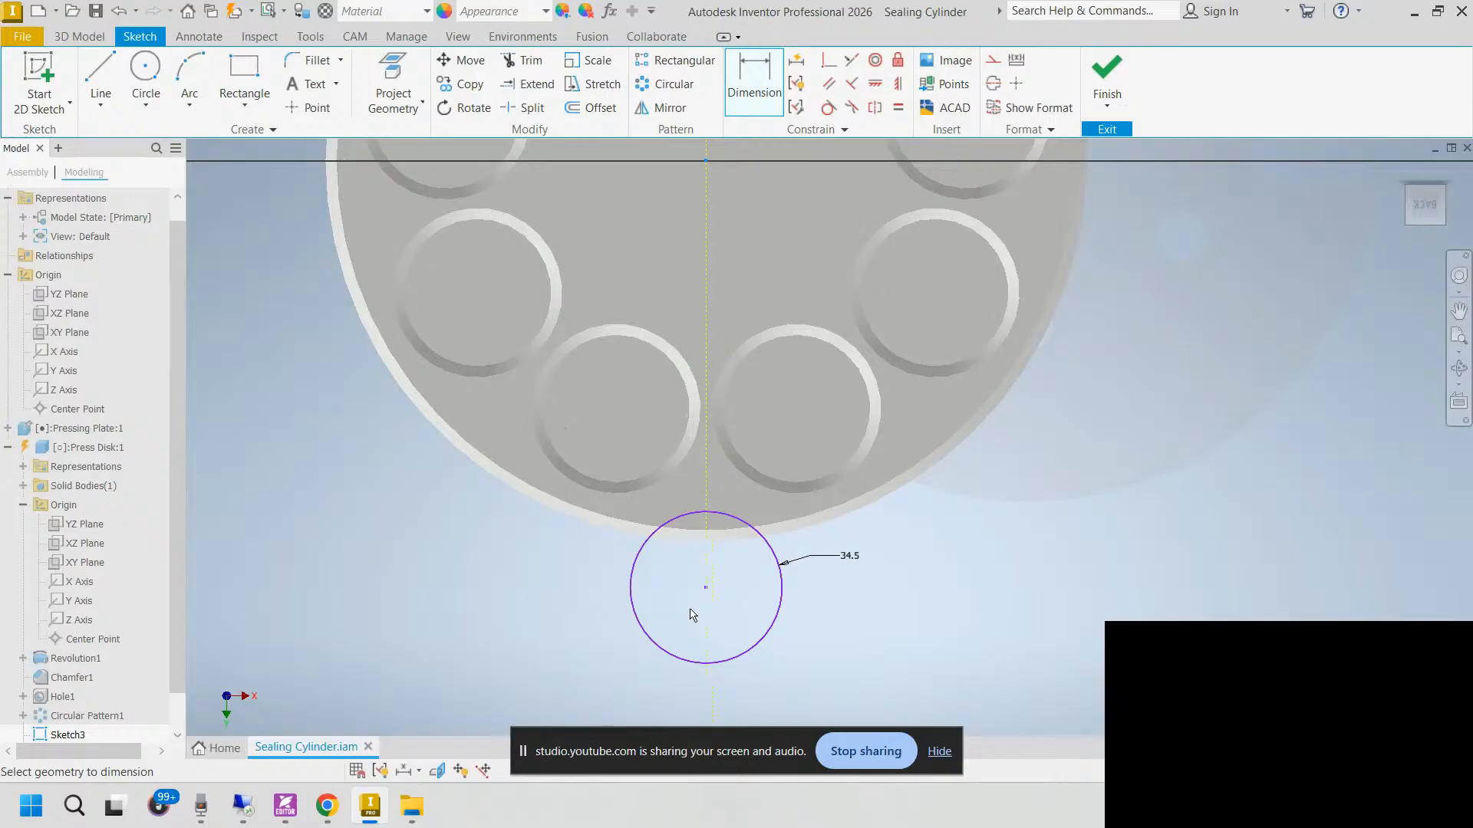
{"action": "left_click", "coordinate": [706, 588]}
{"action": "left_click", "coordinate": [1148, 555]}
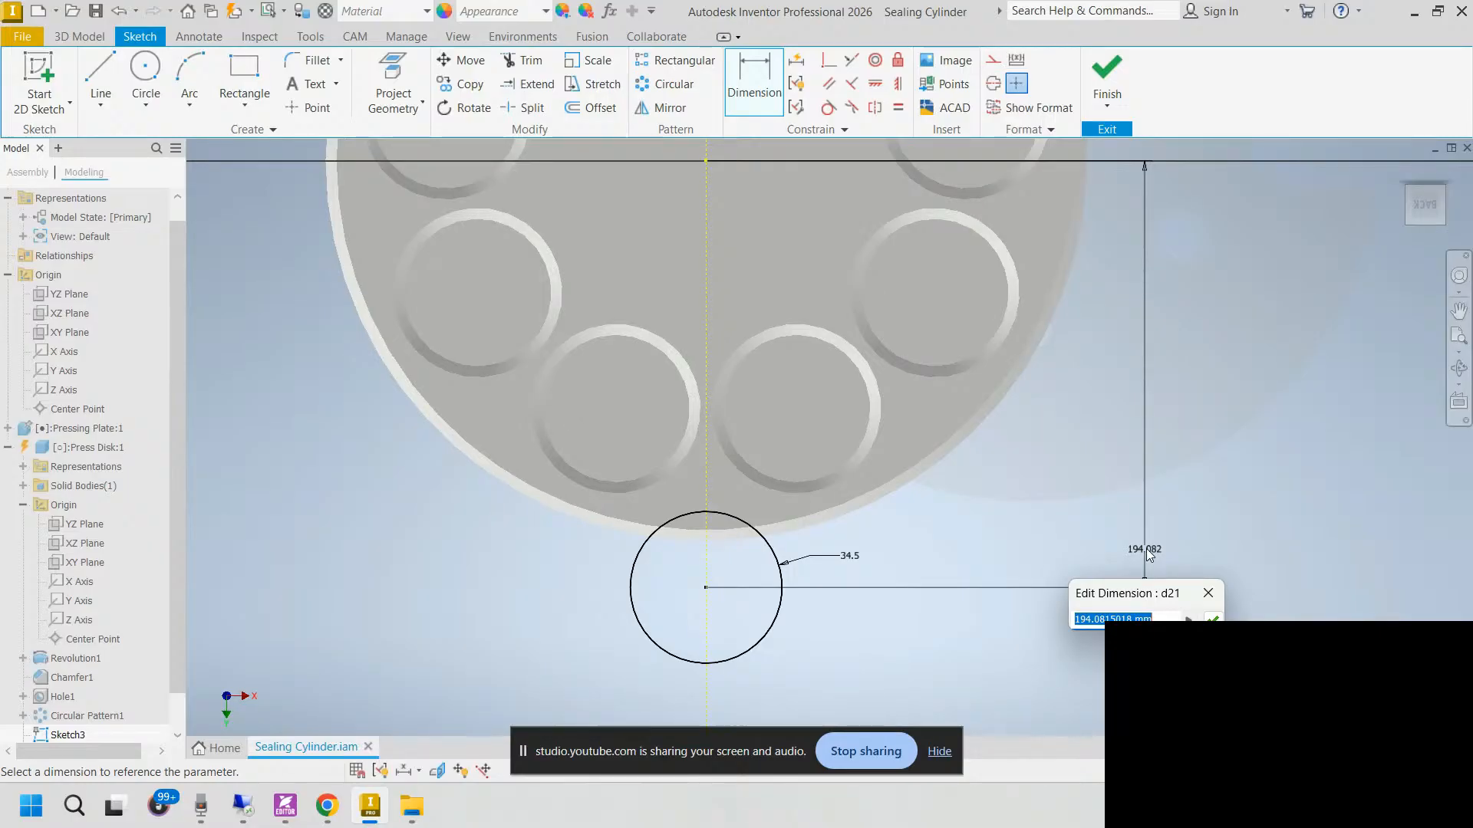
{"action": "type", "text": "405/"}
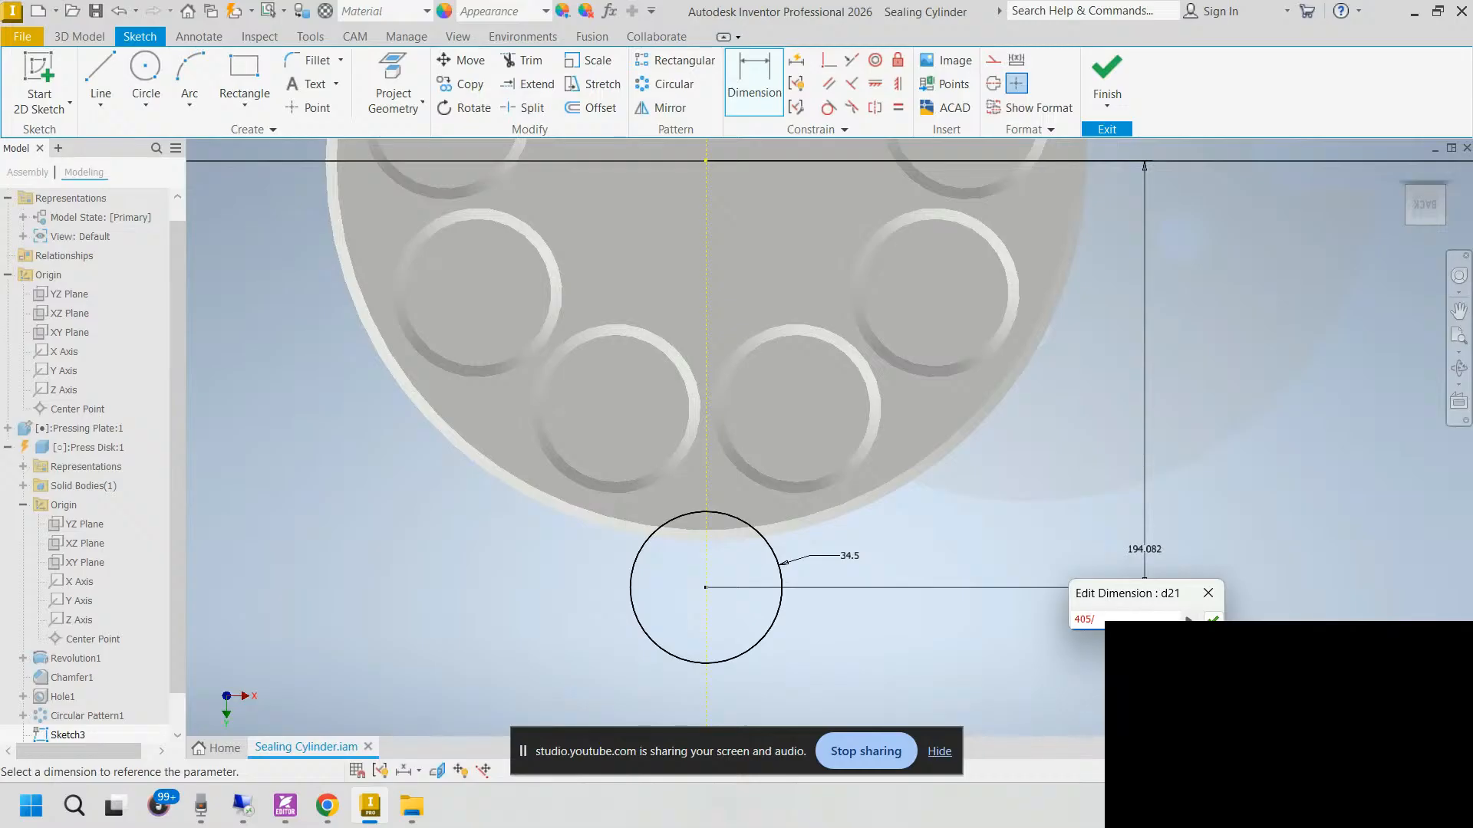
{"action": "type", "text": "2"}
{"action": "key", "text": "Return"}
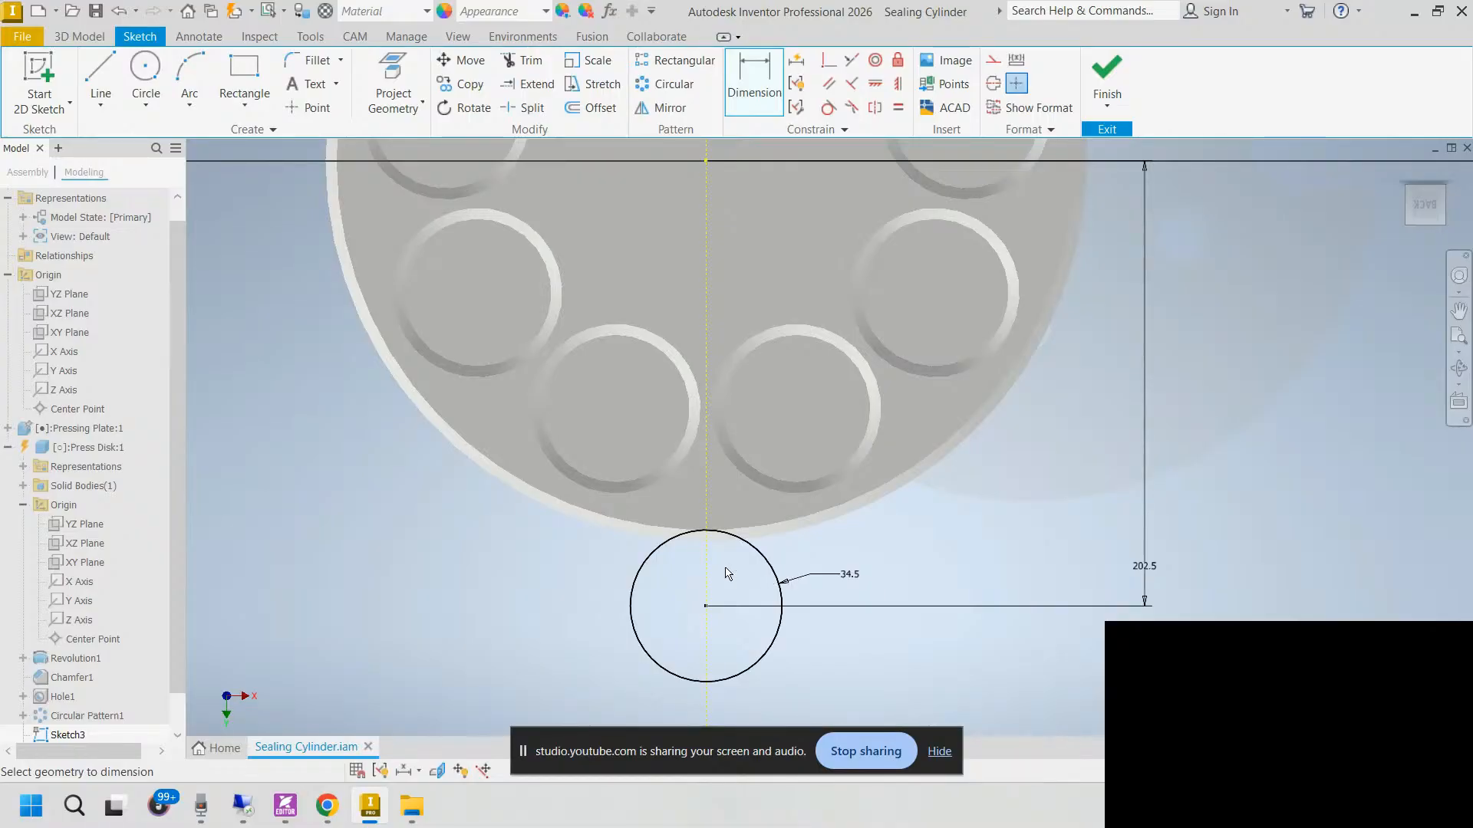
Step: Project the disk's outer circular edge into the sketch and finish the sketch
{"action": "scroll", "coordinate": [727, 574], "scroll_direction": "up", "scroll_amount": 3}
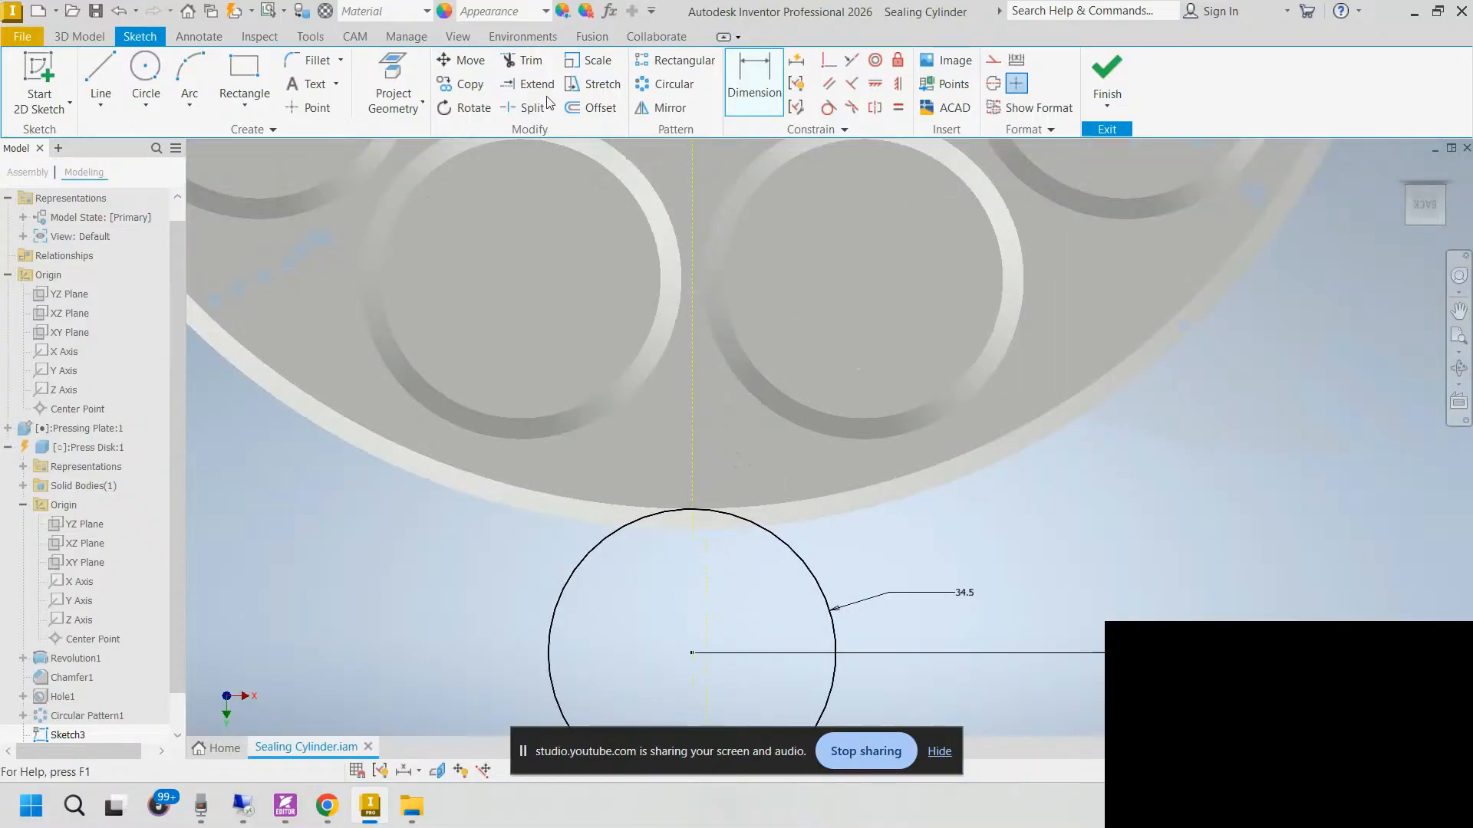
{"action": "key", "text": "p"}
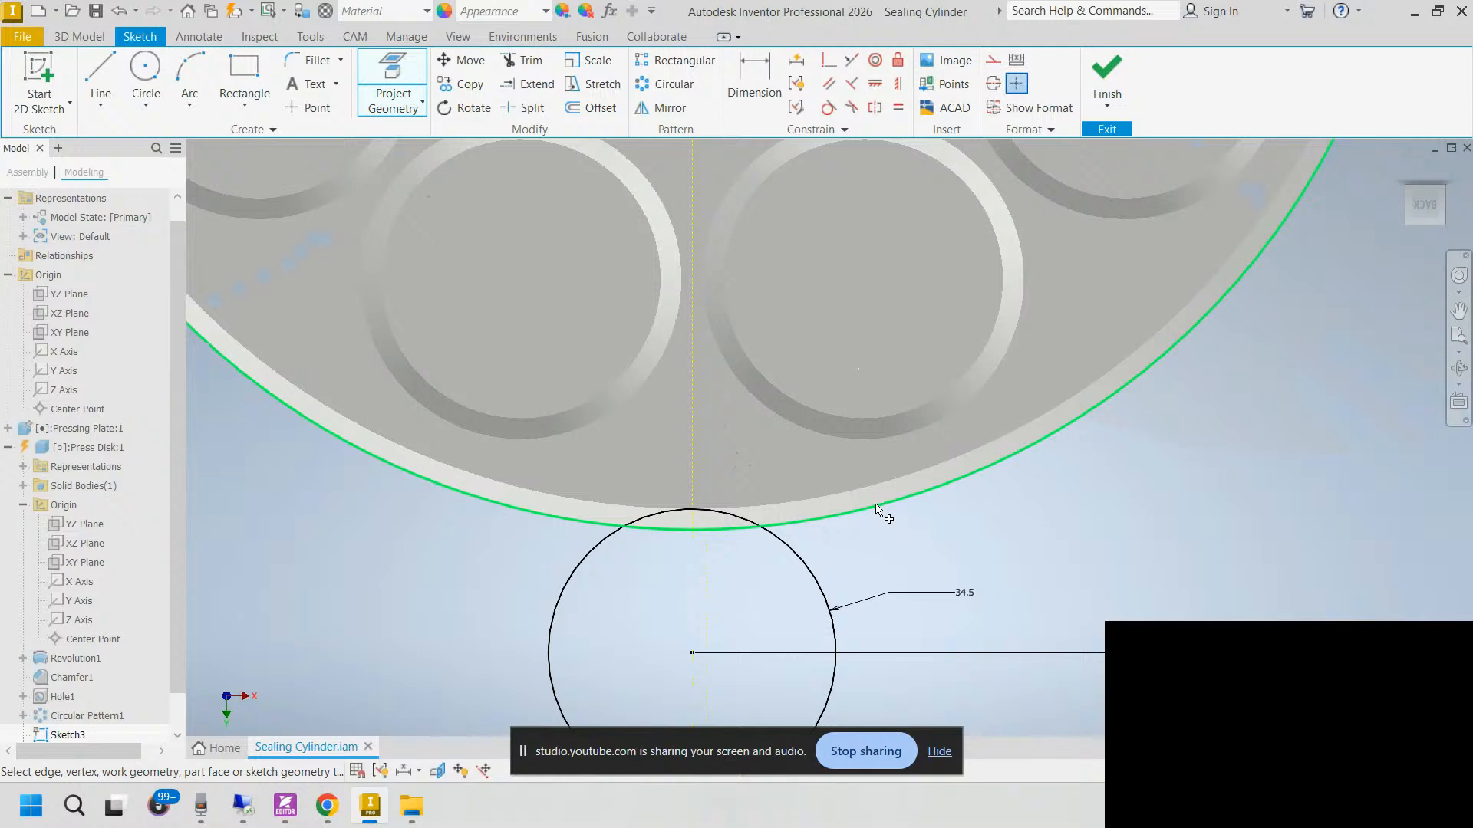
{"action": "left_click", "coordinate": [888, 512]}
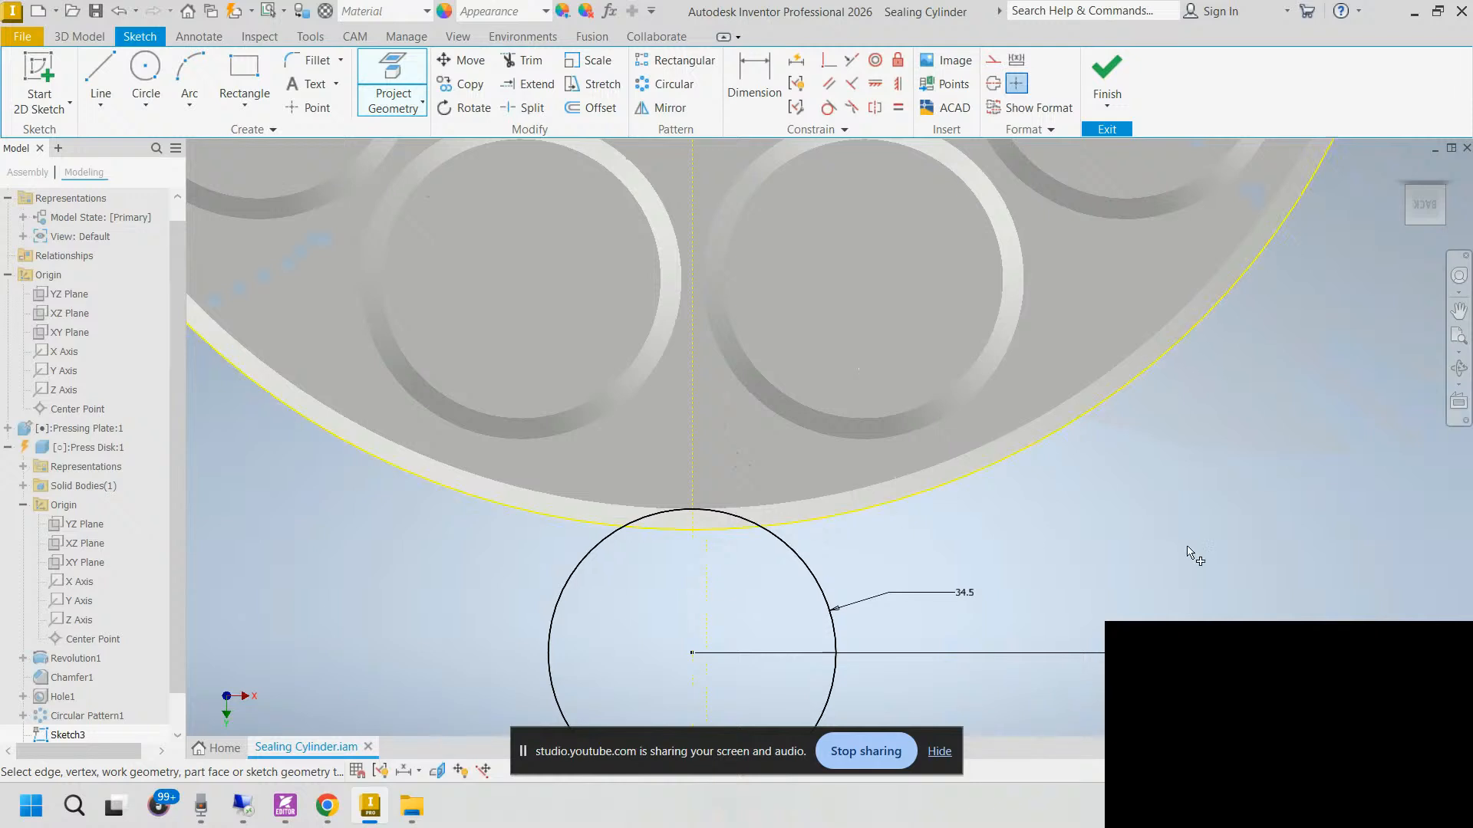
{"action": "scroll", "coordinate": [1187, 547], "scroll_direction": "down", "scroll_amount": 3}
{"action": "middle_click_drag", "start_coordinate": [1186, 546], "coordinate": [1116, 530], "text": "shift"}
{"action": "left_click", "coordinate": [1105, 67]}
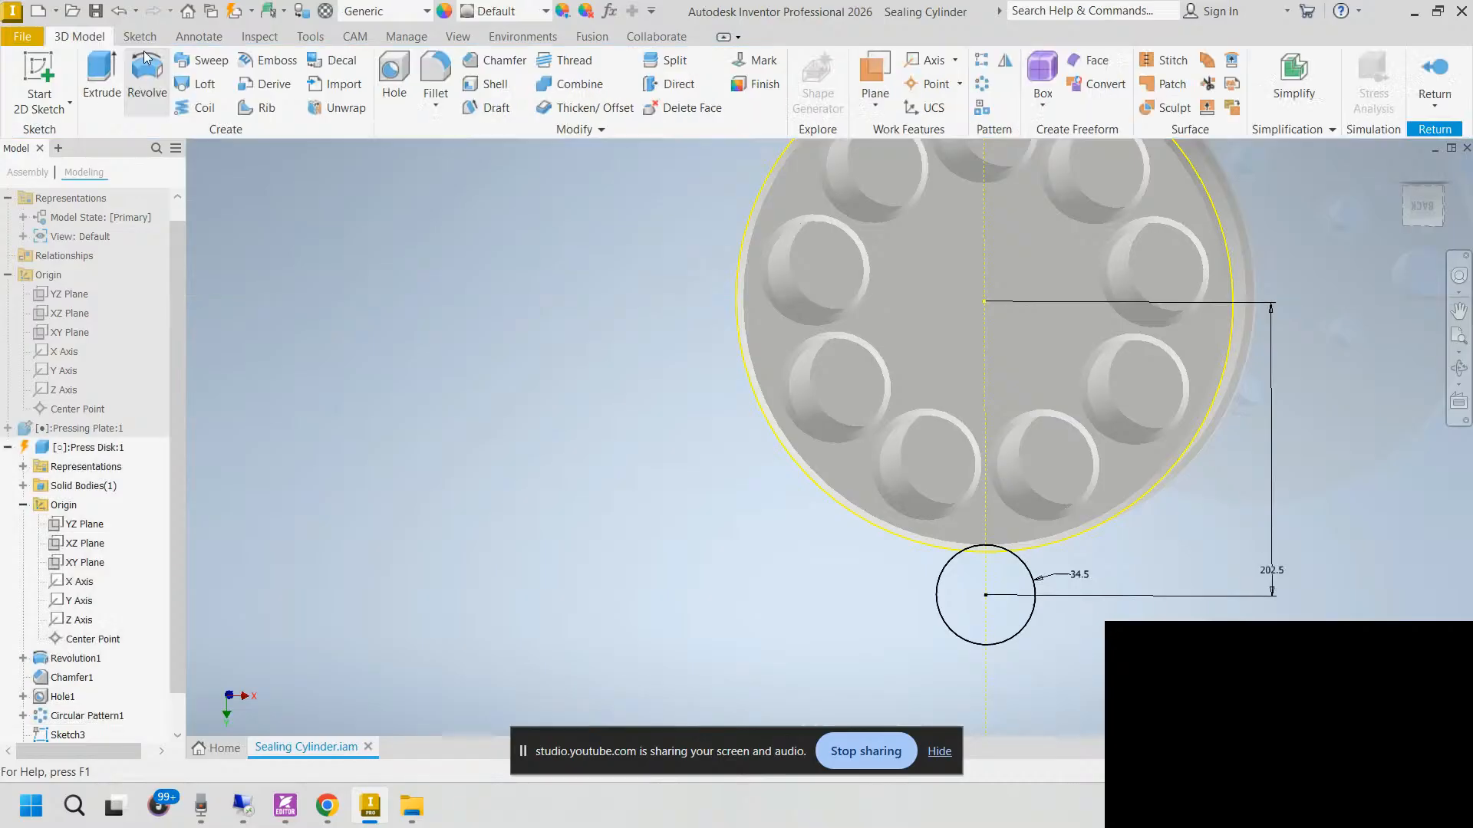
Step: Extrude-cut the overlap between the circle and the disk's rim, ending at the side face of the rim groove
{"action": "left_click", "coordinate": [100, 74]}
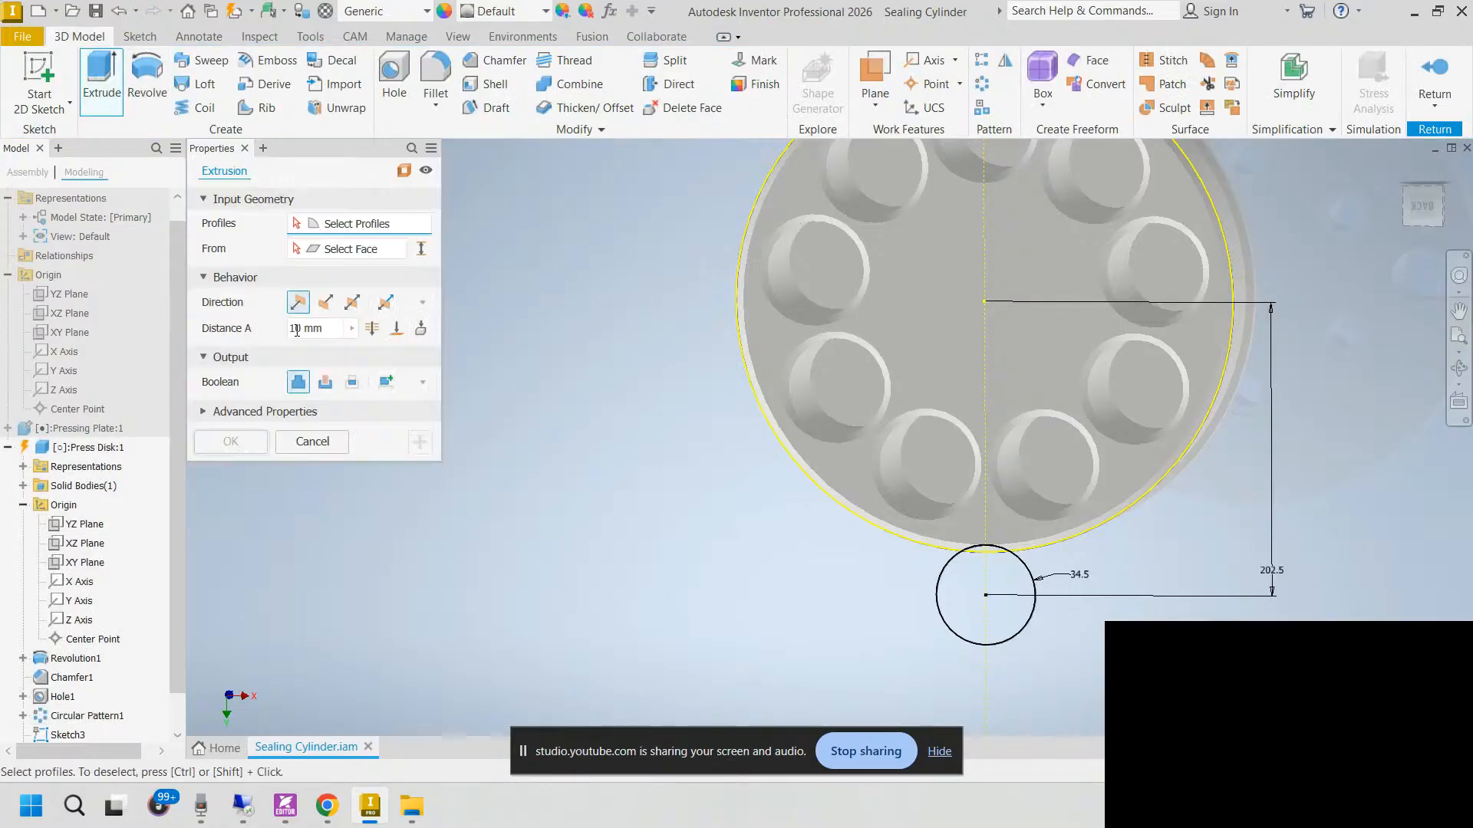
{"action": "left_click", "coordinate": [325, 382]}
{"action": "scroll", "coordinate": [986, 559], "scroll_direction": "down", "scroll_amount": 5}
{"action": "left_click", "coordinate": [1036, 591]}
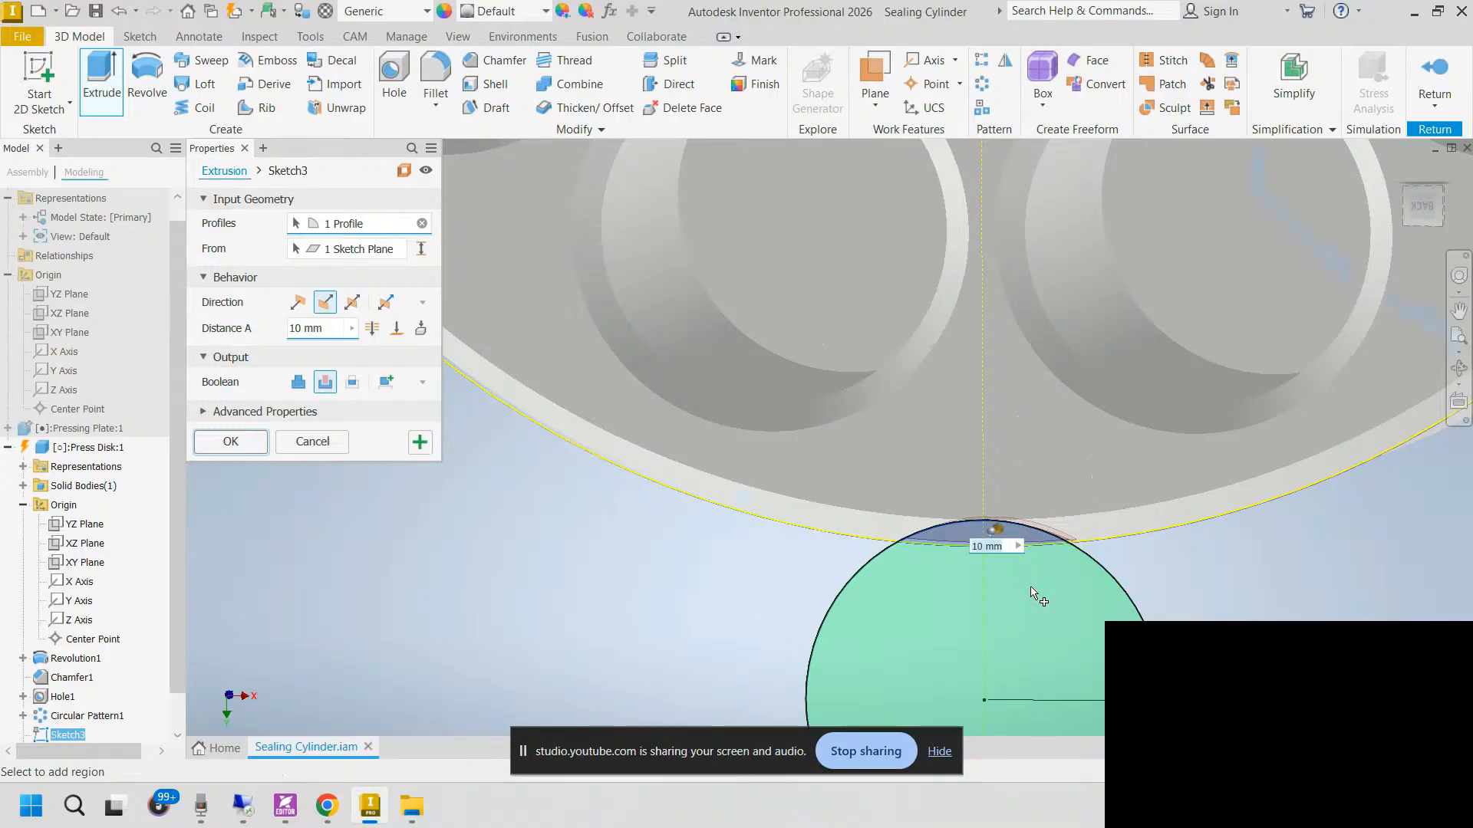
{"action": "middle_click_drag", "start_coordinate": [1038, 597], "coordinate": [817, 547], "text": "shift"}
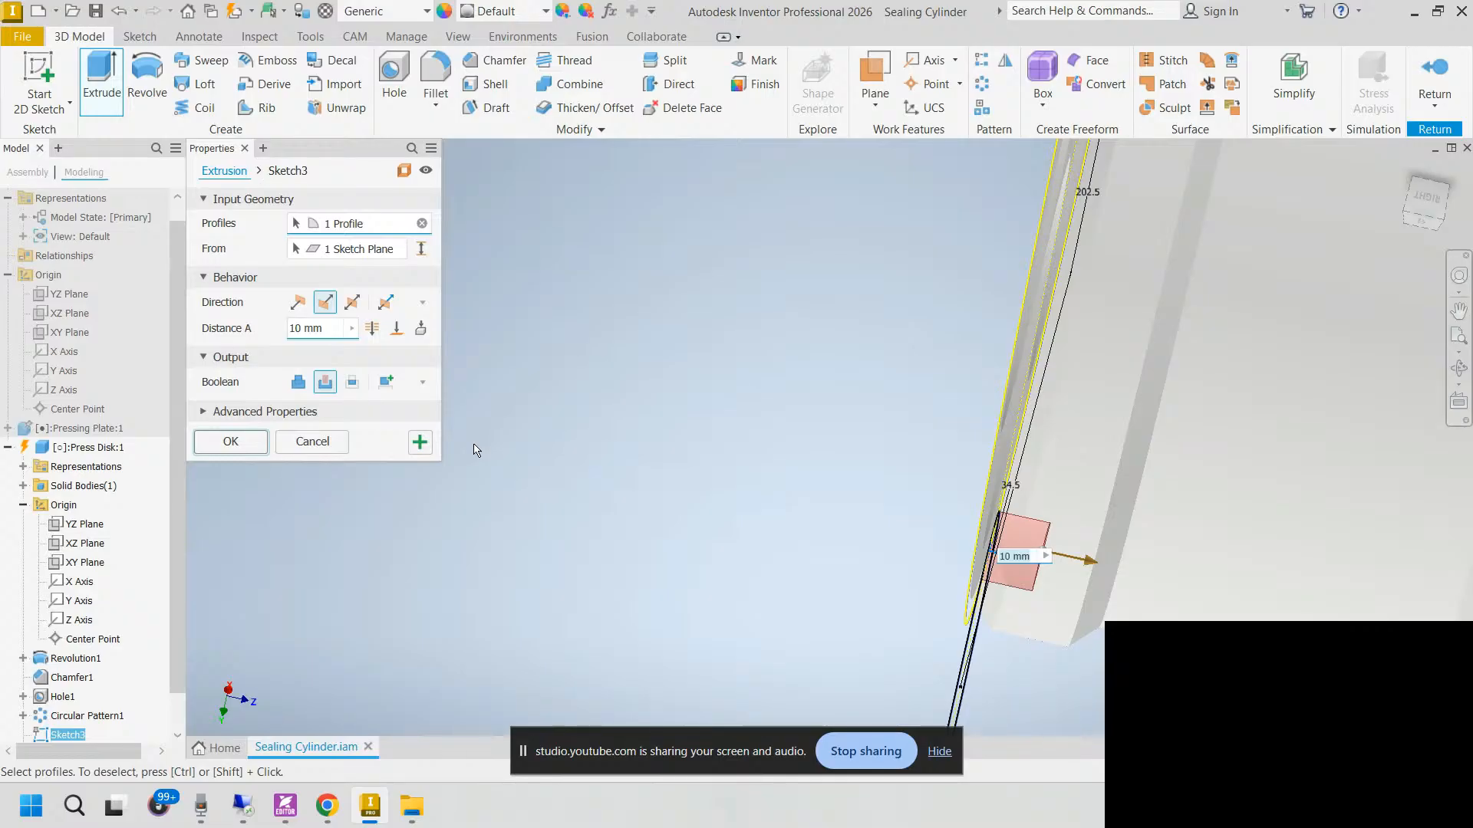
{"action": "middle_click_drag", "start_coordinate": [729, 452], "coordinate": [728, 430], "text": "shift"}
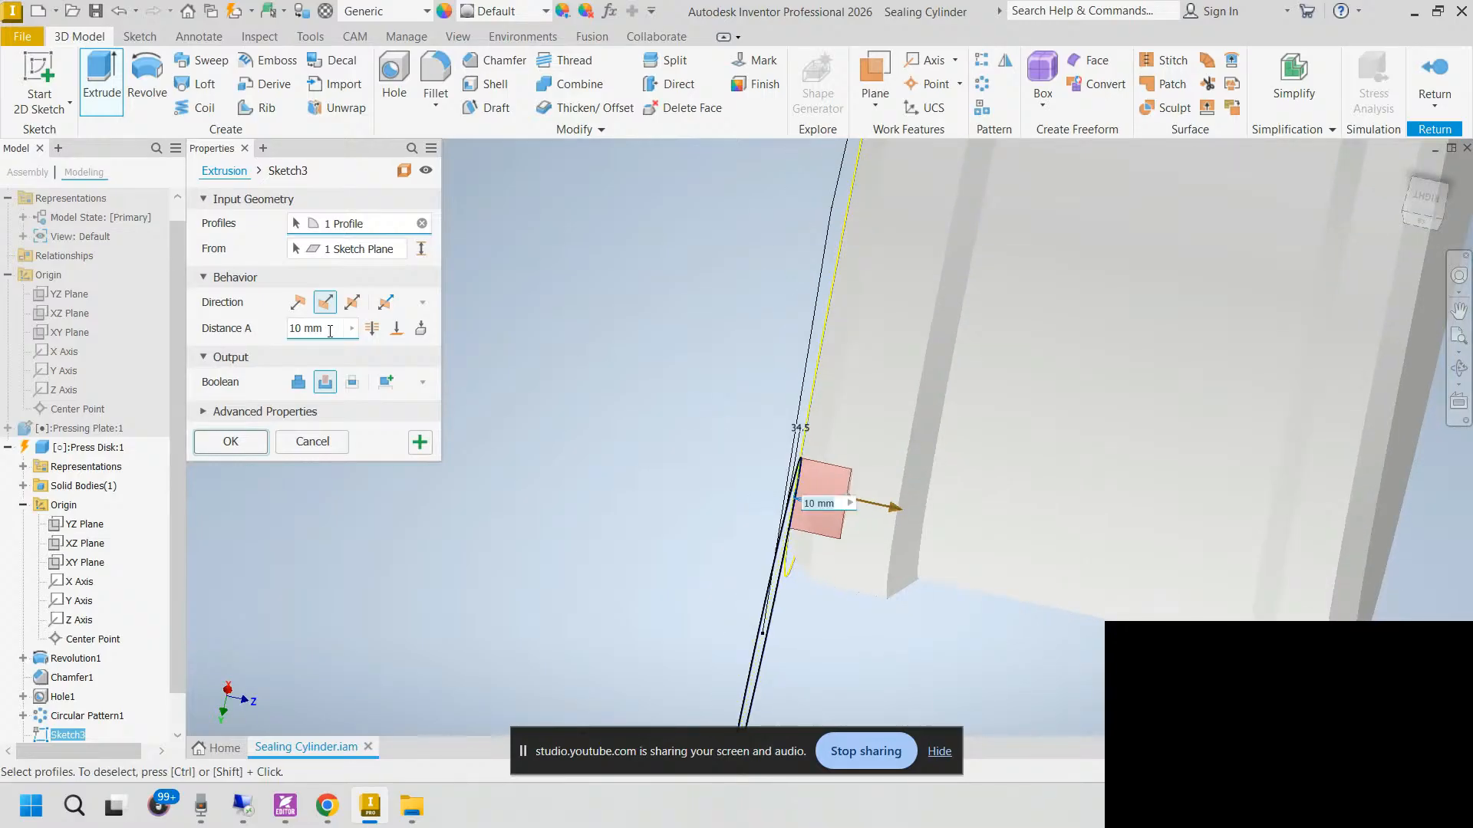
{"action": "left_click", "coordinate": [395, 329]}
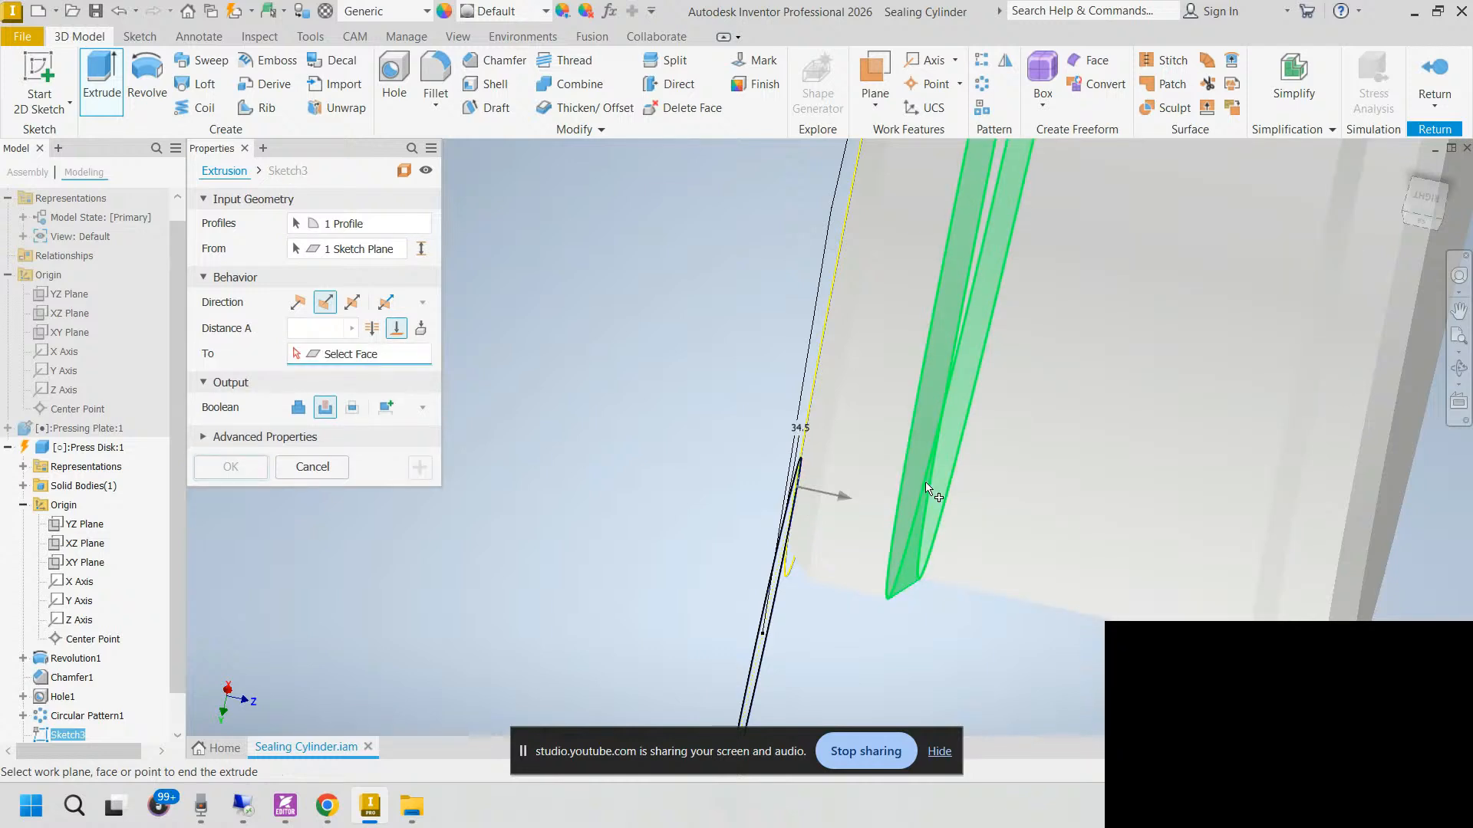
{"action": "left_click", "coordinate": [928, 488]}
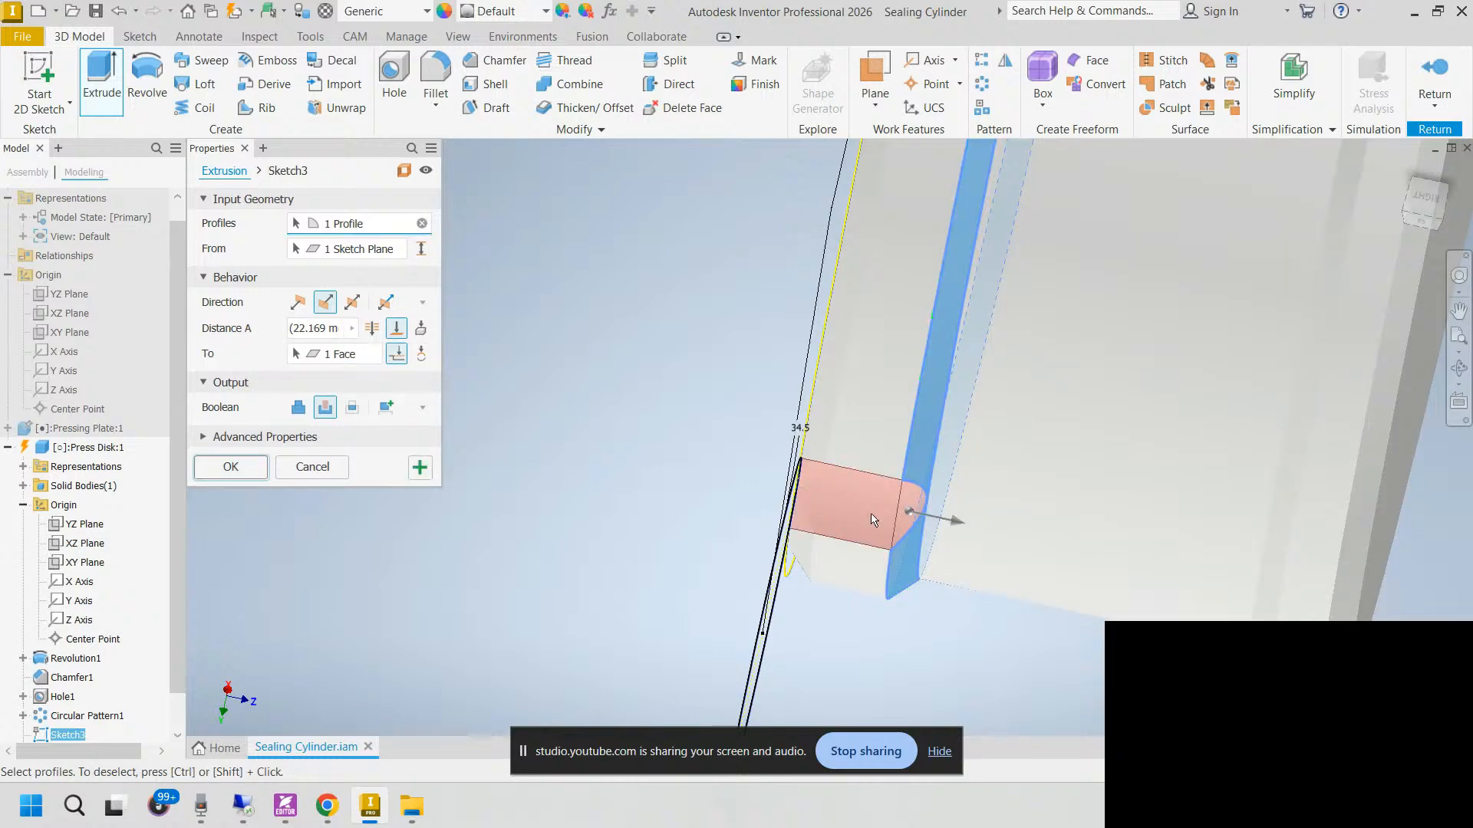
{"action": "mouse_move", "coordinate": [872, 521]}
{"action": "middle_mouse_down", "text": "shift"}
{"action": "mouse_move", "coordinate": [728, 433]}
{"action": "mouse_move", "coordinate": [852, 537]}
{"action": "middle_mouse_up", "text": "shift"}
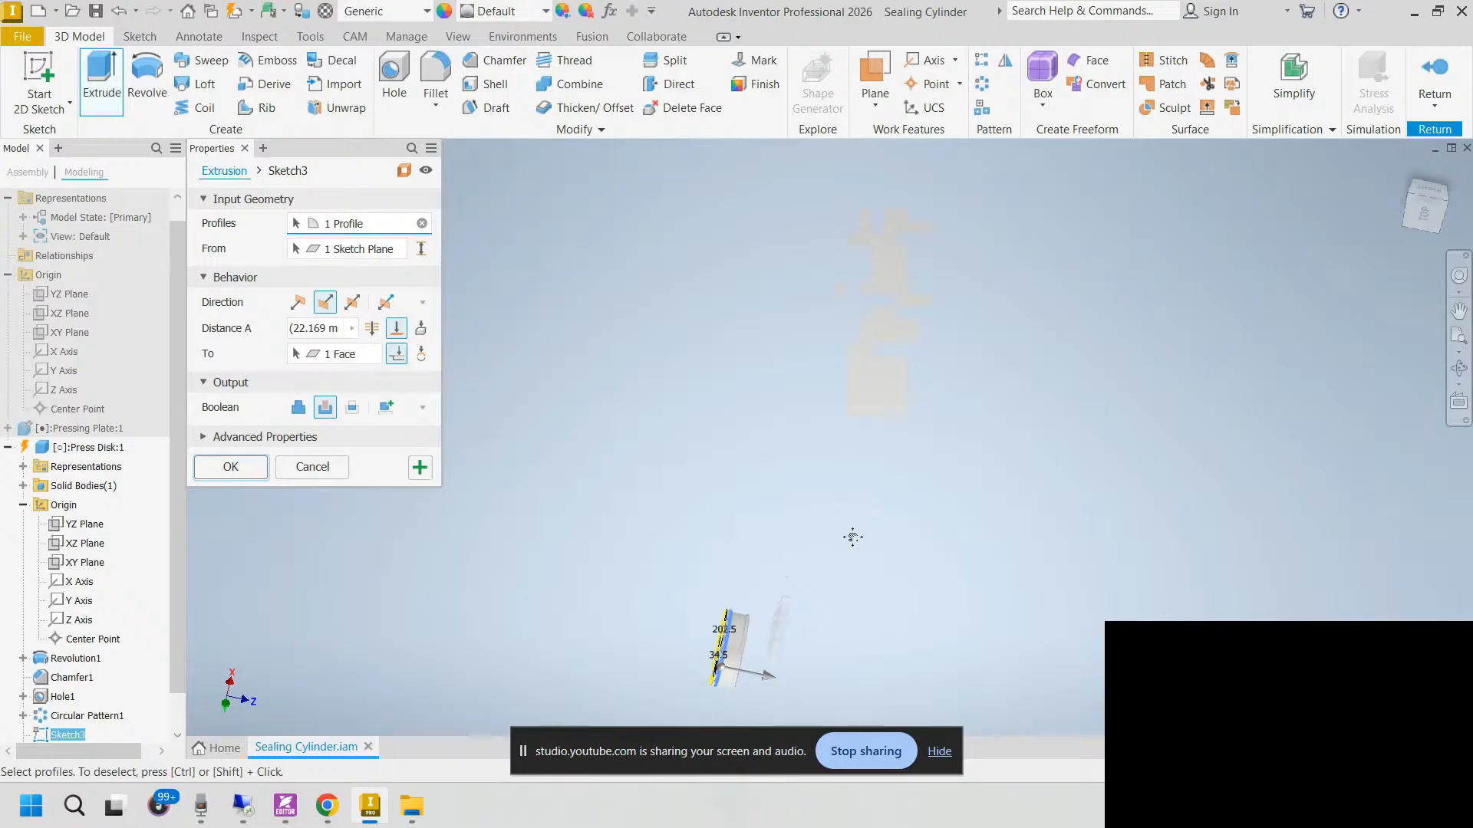
{"action": "scroll", "coordinate": [853, 537], "scroll_direction": "down", "scroll_amount": 5}
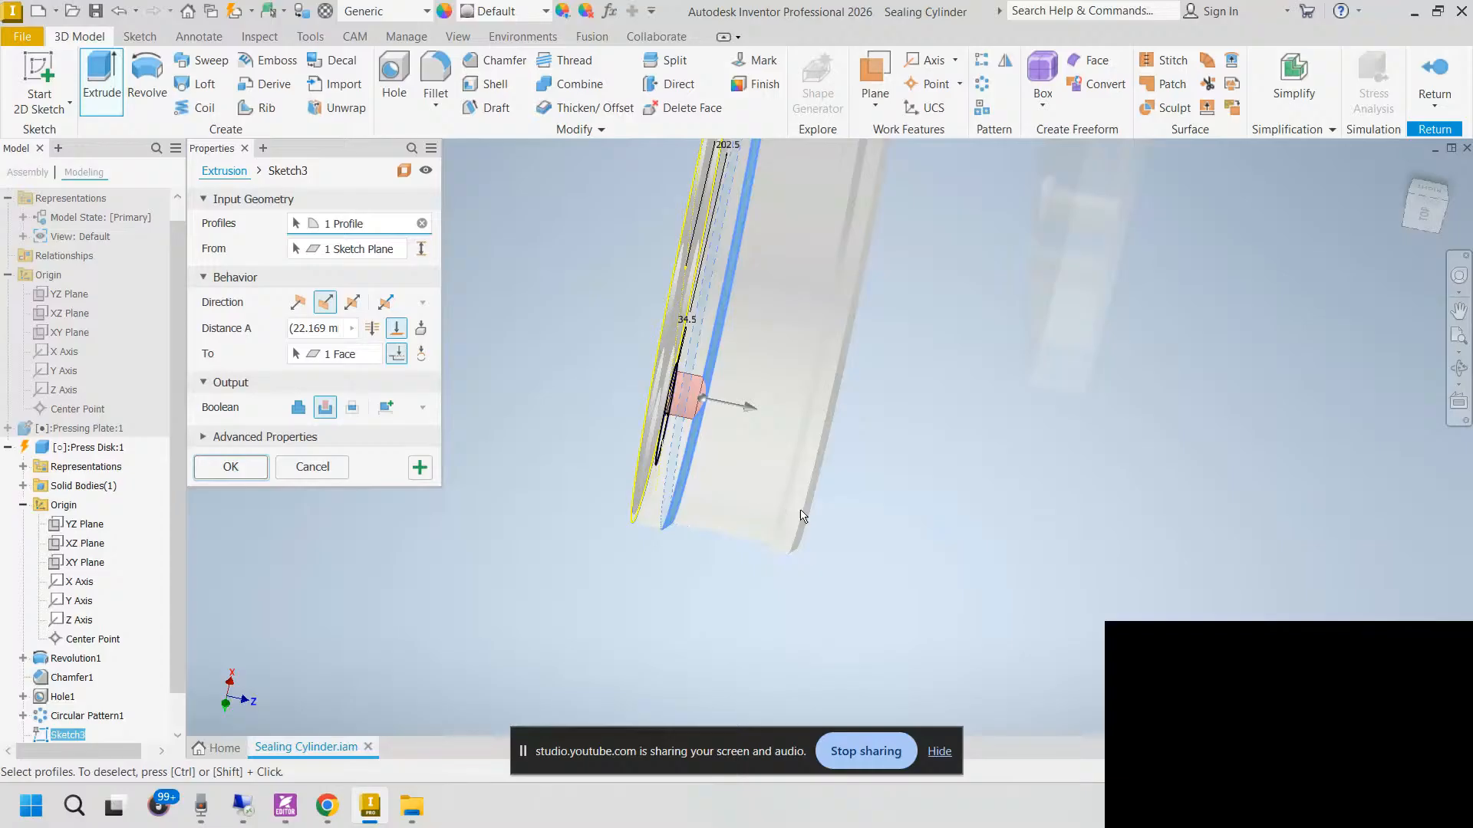
{"action": "key", "text": "Return"}
Step: Pattern the rim notch circularly around the Z axis as 9 instances over 360°
{"action": "middle_click_drag", "start_coordinate": [800, 515], "coordinate": [451, 475], "text": "shift"}
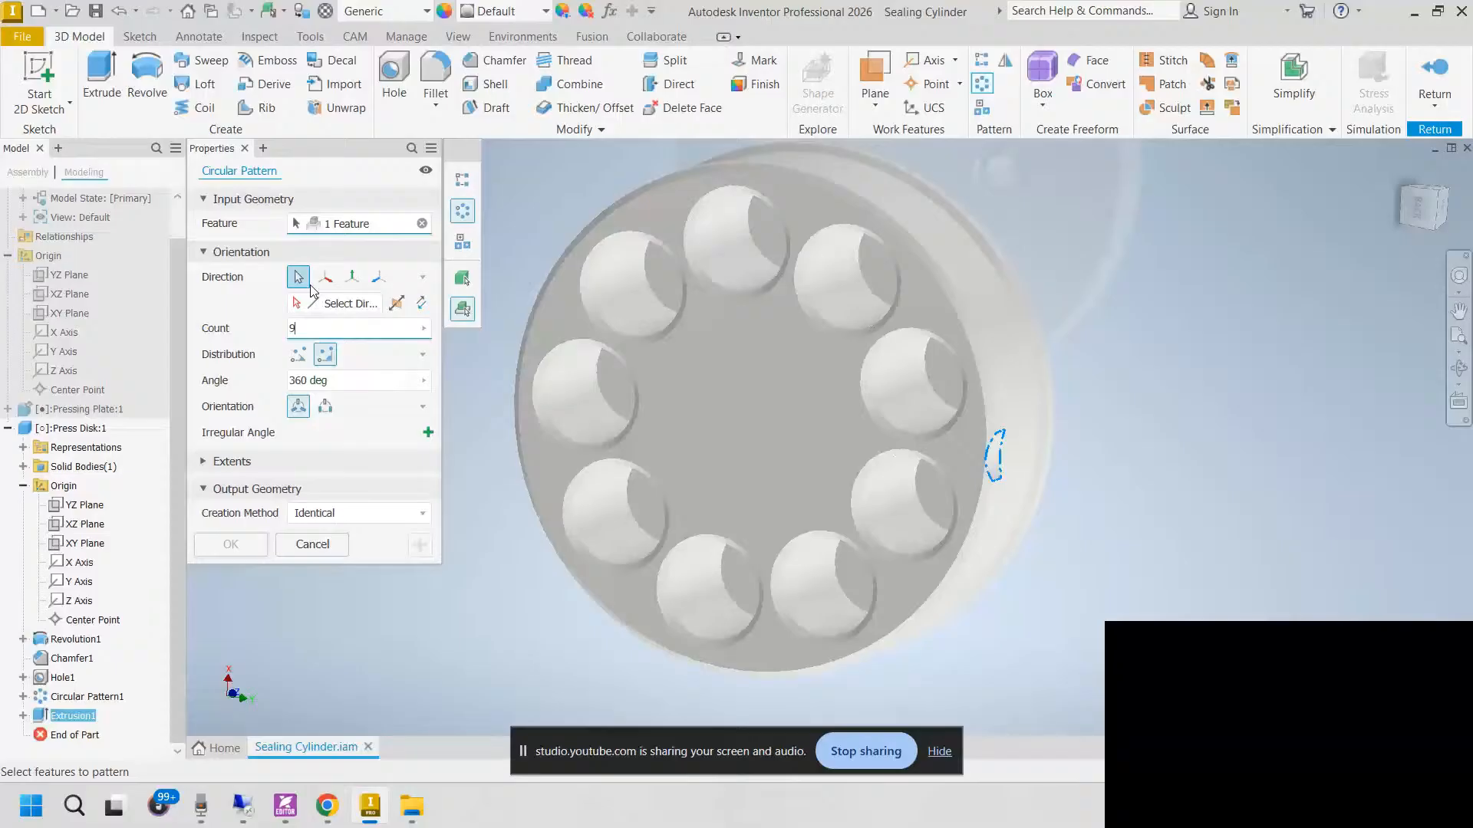
{"action": "left_click", "coordinate": [310, 285]}
{"action": "middle_click_drag", "start_coordinate": [361, 675], "coordinate": [297, 683], "text": "shift"}
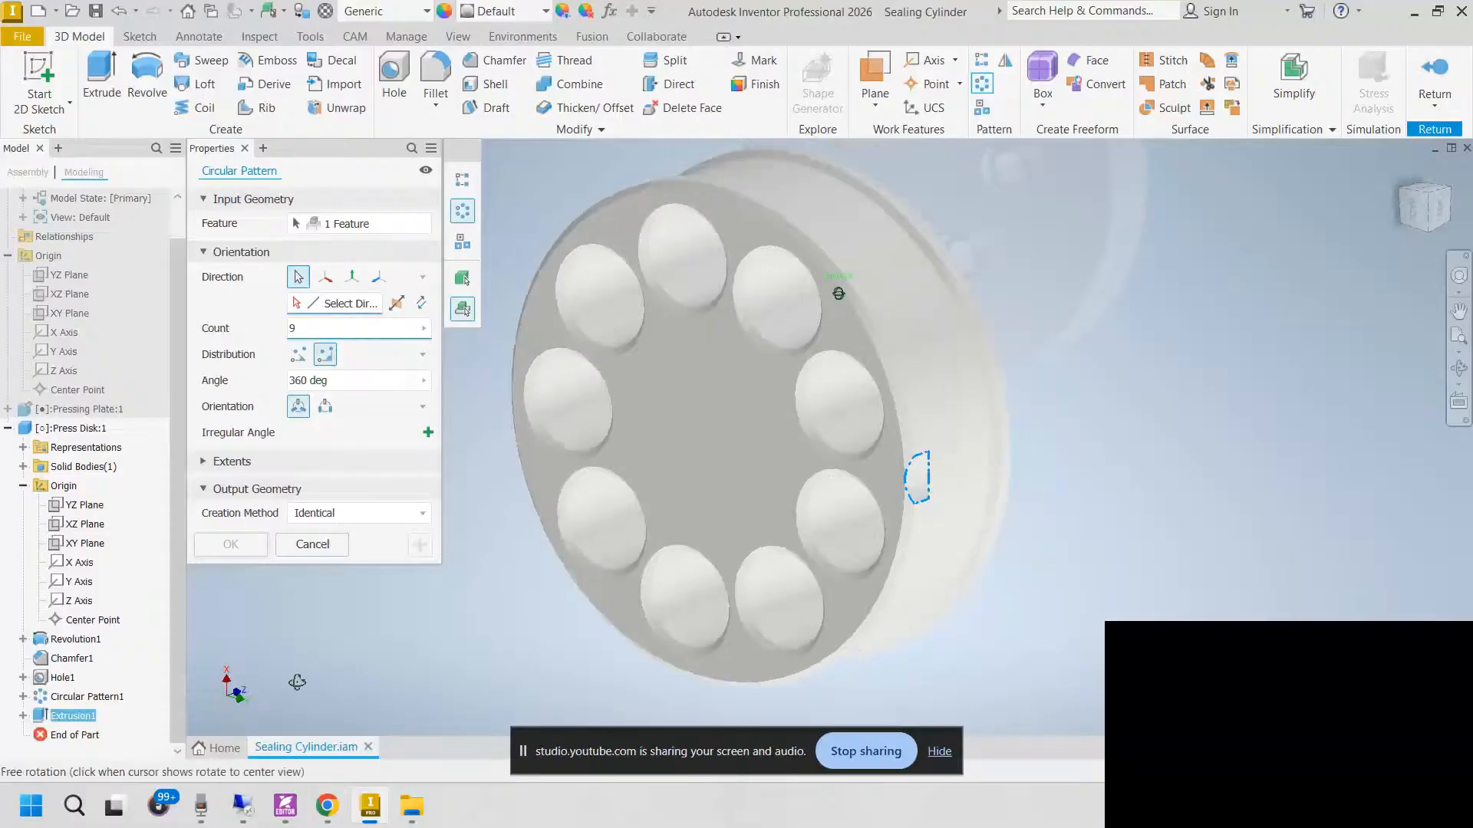
{"action": "left_click", "coordinate": [379, 277]}
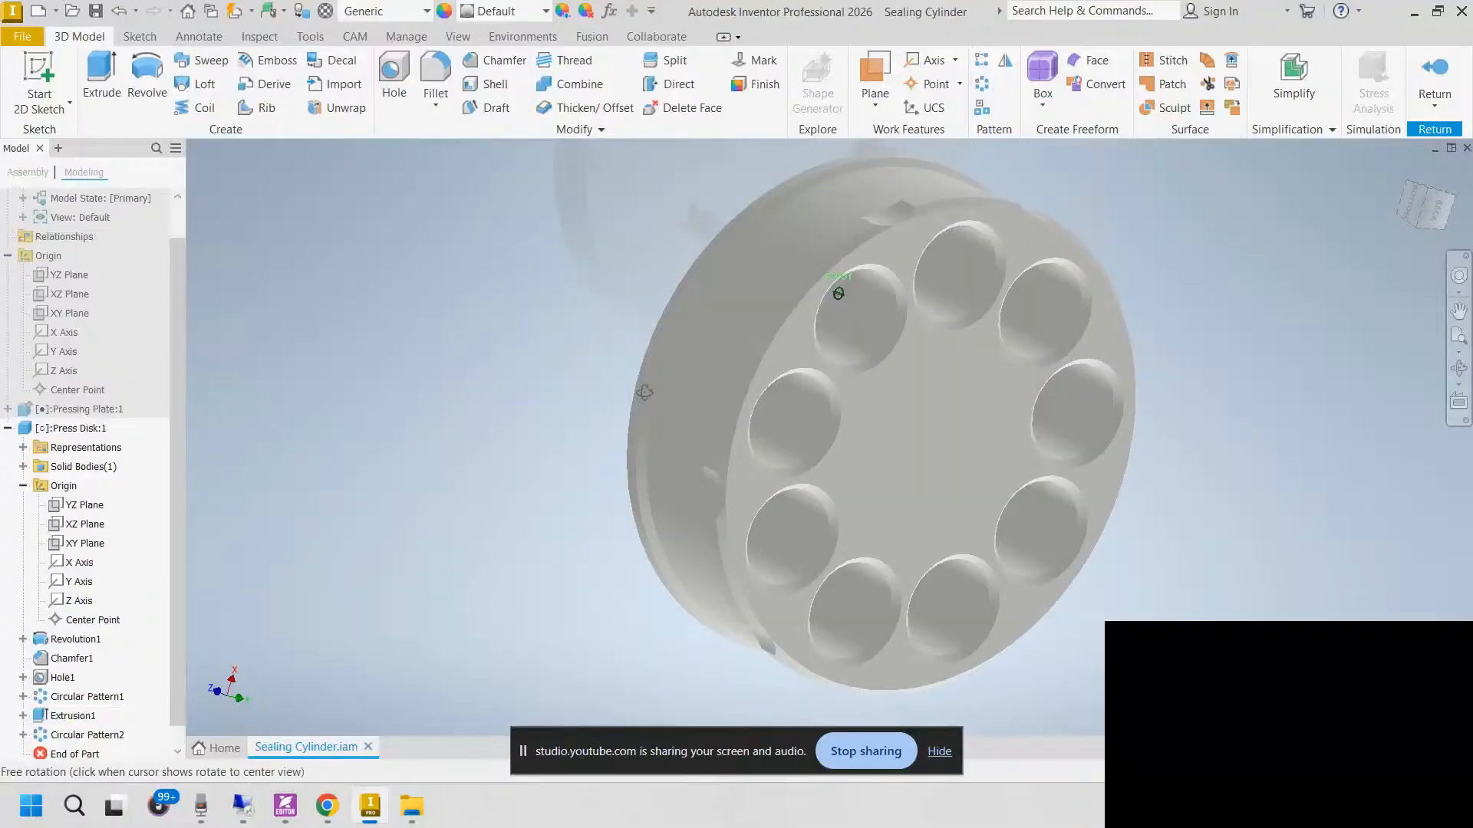
{"action": "mouse_move", "coordinate": [645, 393]}
{"action": "left_mouse_down"}
{"action": "mouse_move", "coordinate": [809, 396]}
{"action": "mouse_move", "coordinate": [565, 441]}
{"action": "mouse_move", "coordinate": [535, 425]}
{"action": "mouse_move", "coordinate": [374, 475]}
{"action": "left_mouse_up"}
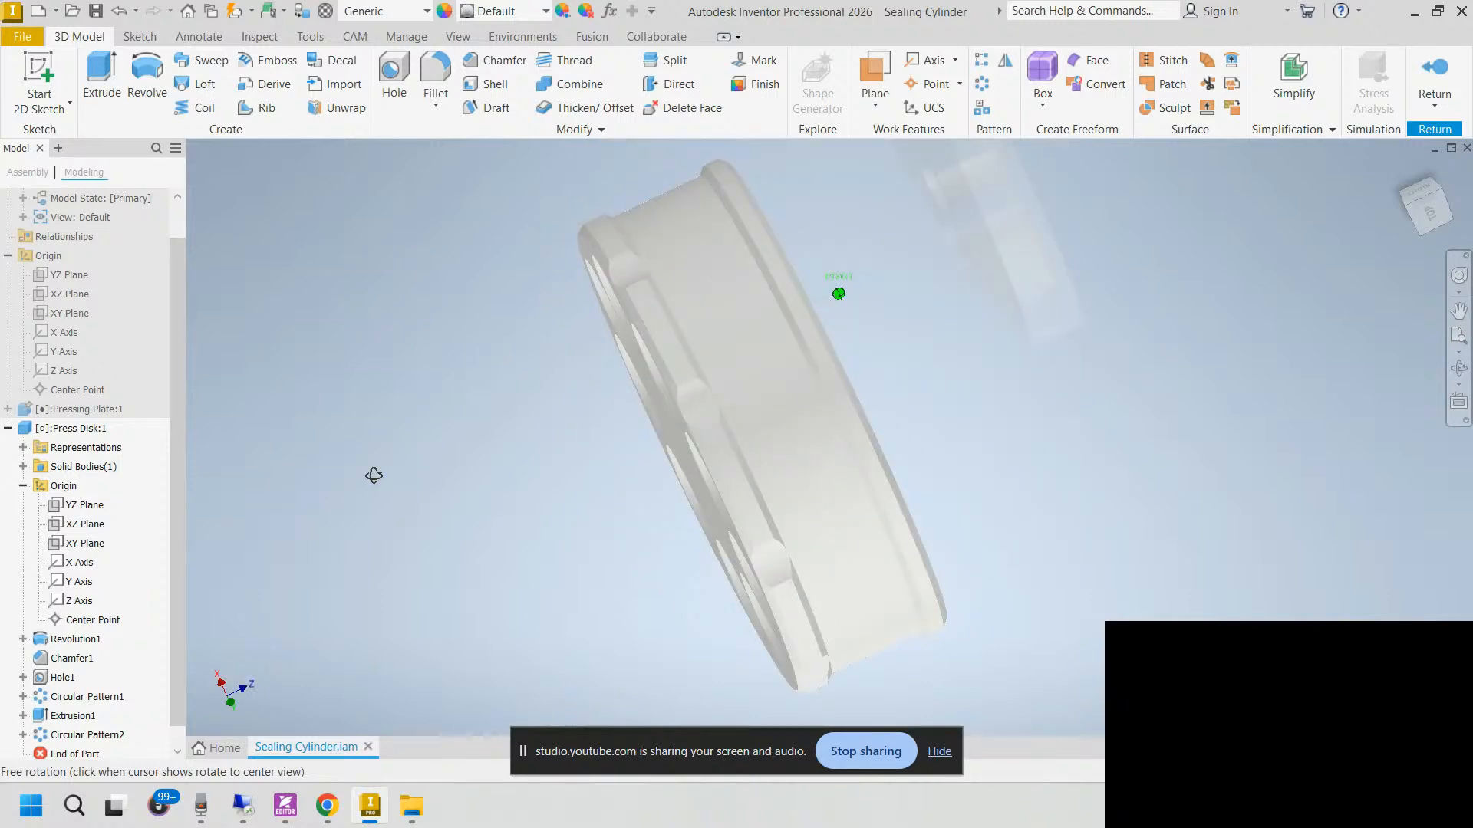
Step: Switch to the PDF drawing and examine the M10 hole callout, hole spacing and side note on the Press Disk
{"action": "left_click", "coordinate": [285, 806]}
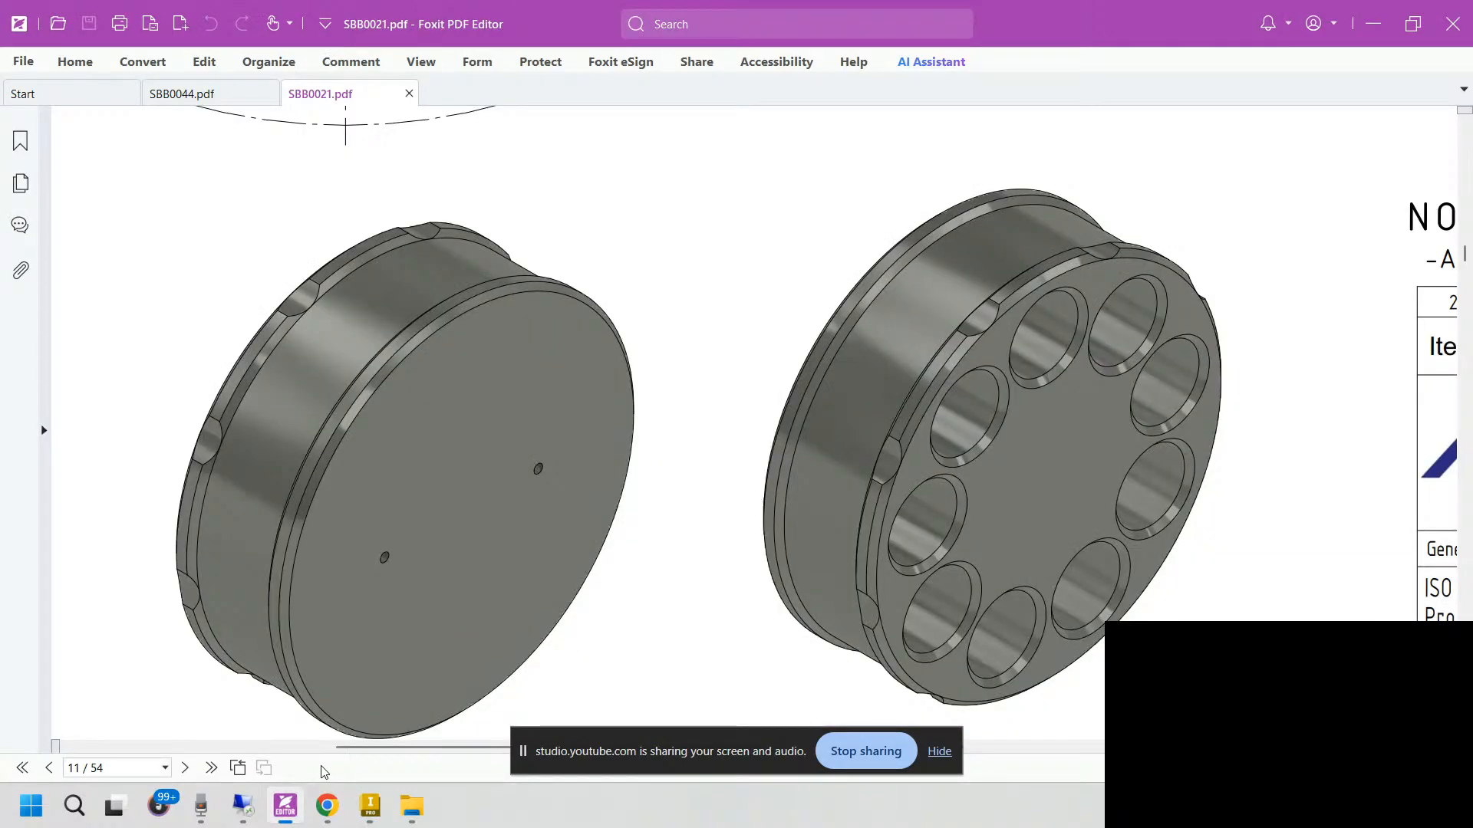
{"action": "scroll", "coordinate": [1174, 427], "scroll_direction": "down", "scroll_amount": 2, "text": "ctrl"}
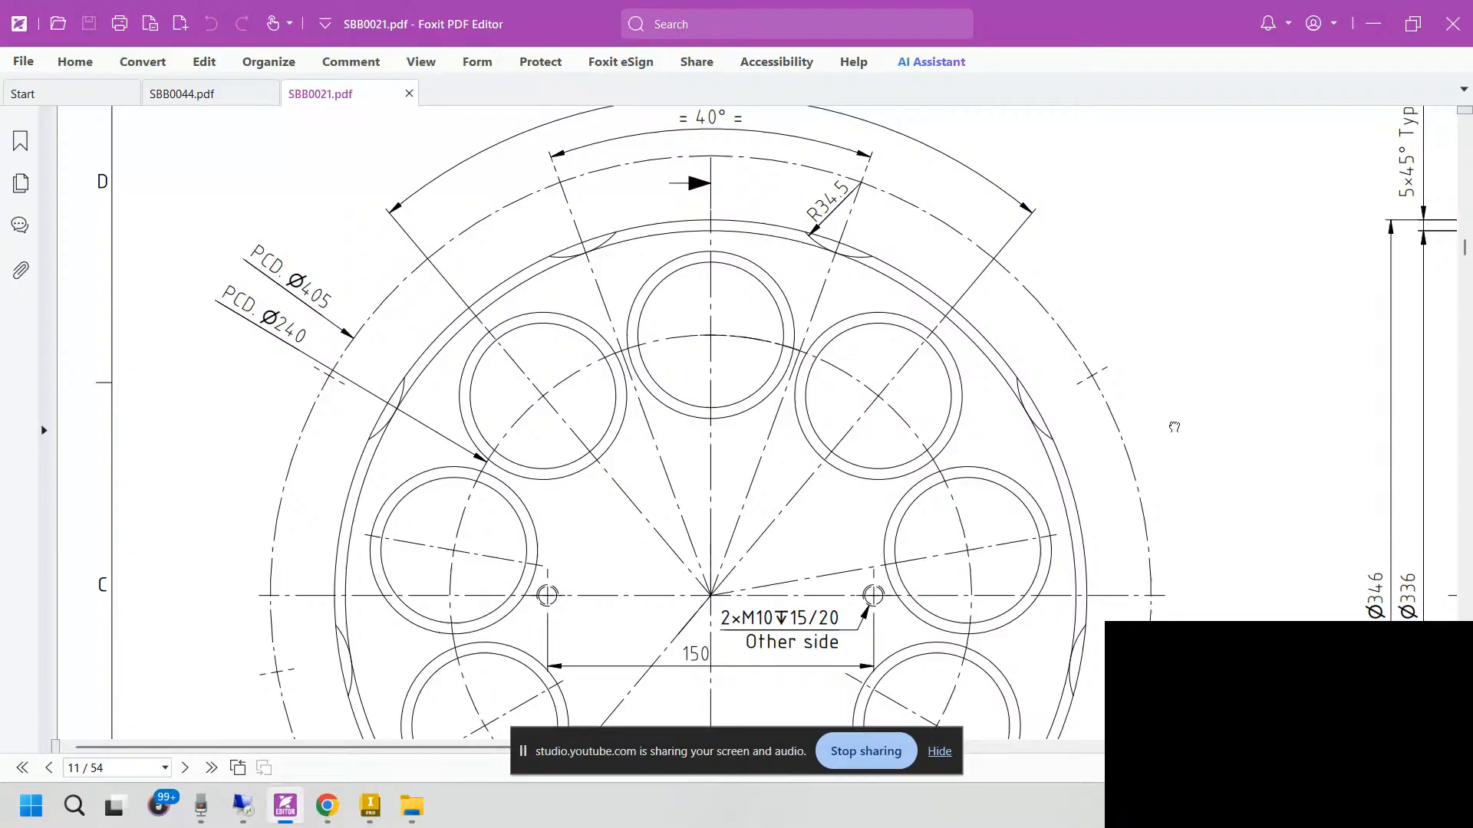
{"action": "left_click_drag", "start_coordinate": [836, 352], "coordinate": [712, 402]}
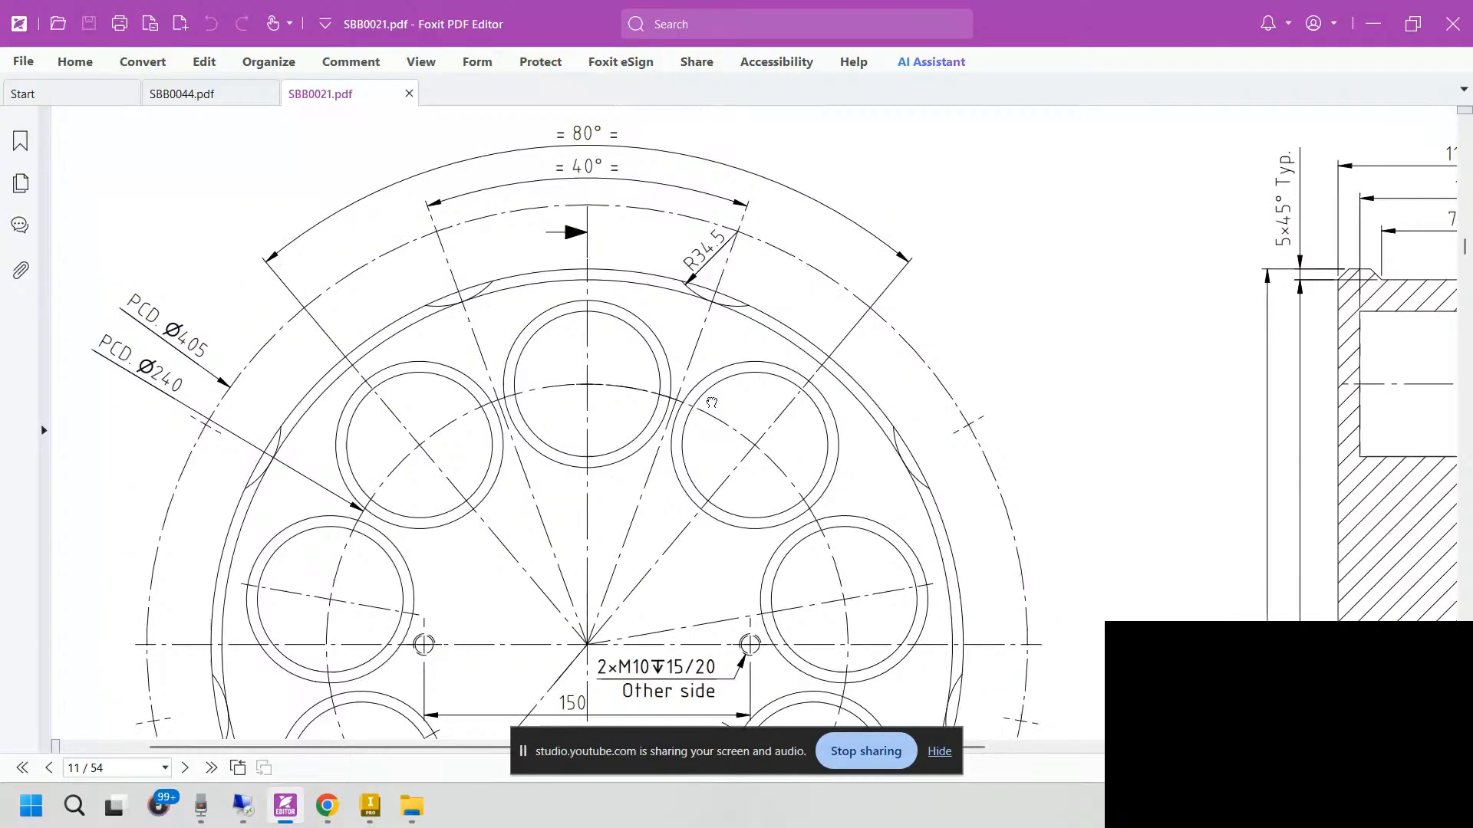
{"action": "scroll", "coordinate": [624, 416], "scroll_direction": "down", "scroll_amount": 1, "text": "ctrl"}
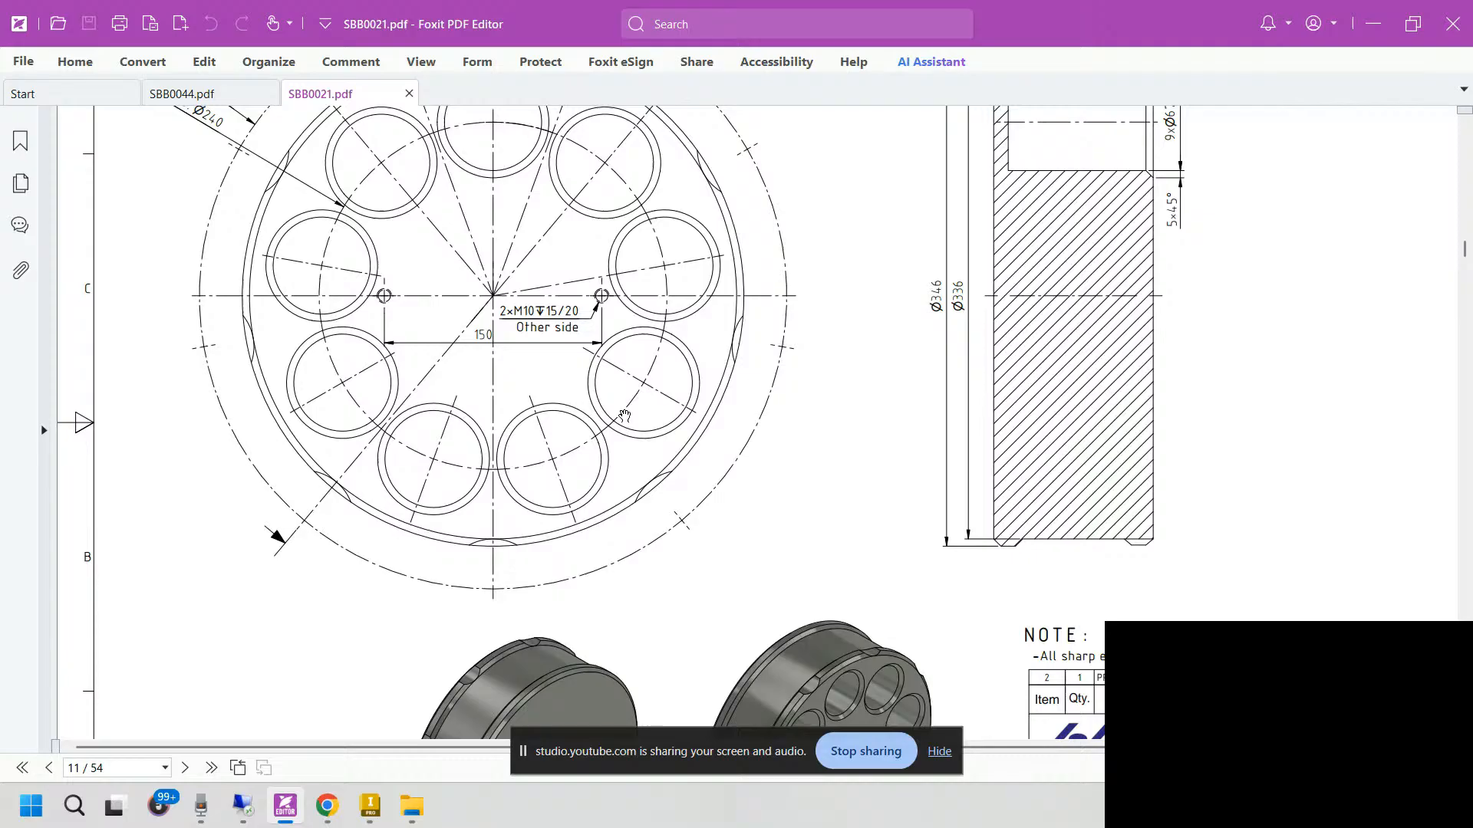
{"action": "scroll", "coordinate": [528, 402], "scroll_direction": "up", "scroll_amount": 3, "text": "ctrl"}
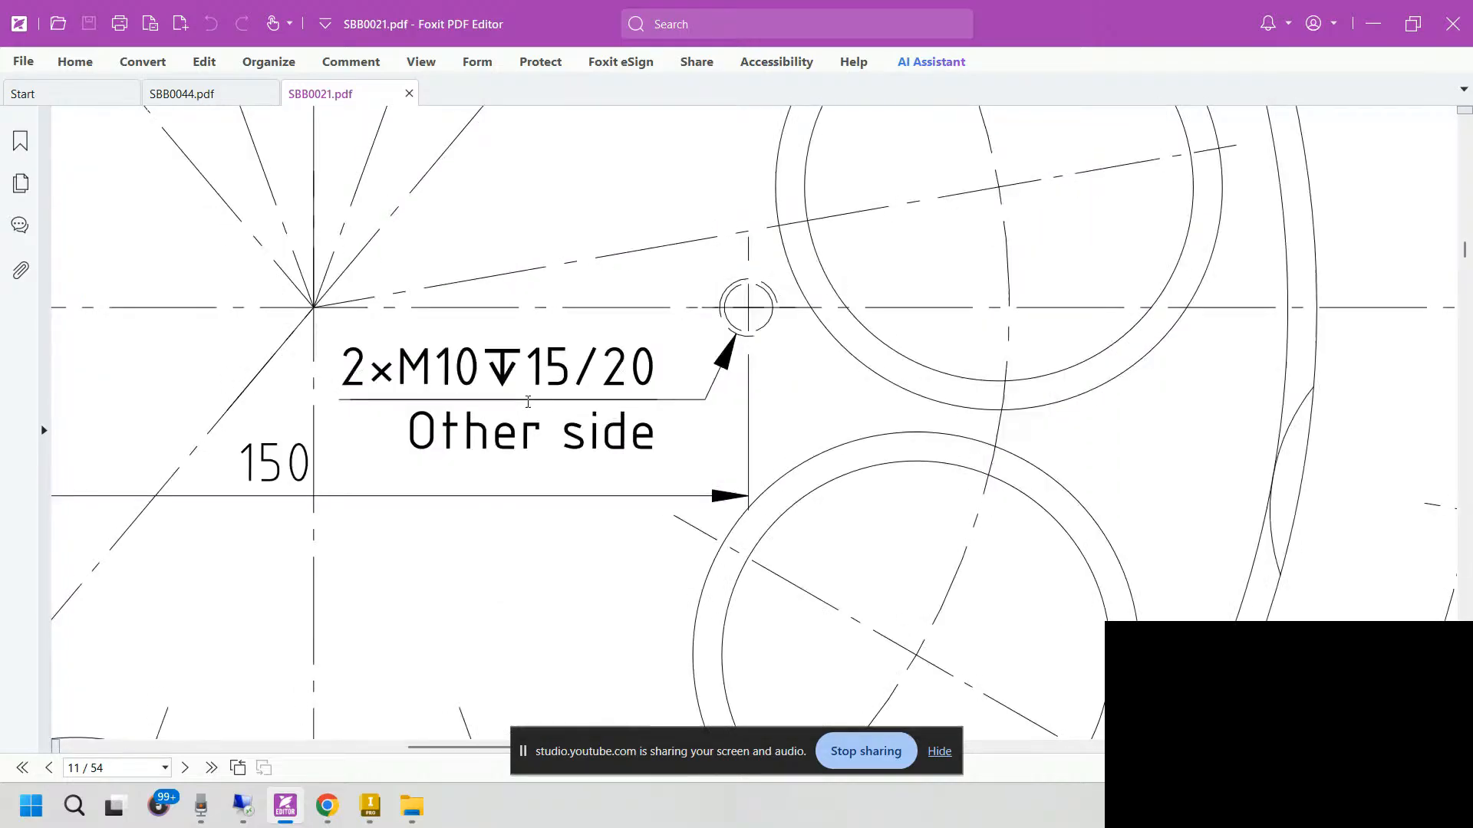
{"action": "scroll", "coordinate": [528, 402], "scroll_direction": "down", "scroll_amount": 3, "text": "ctrl"}
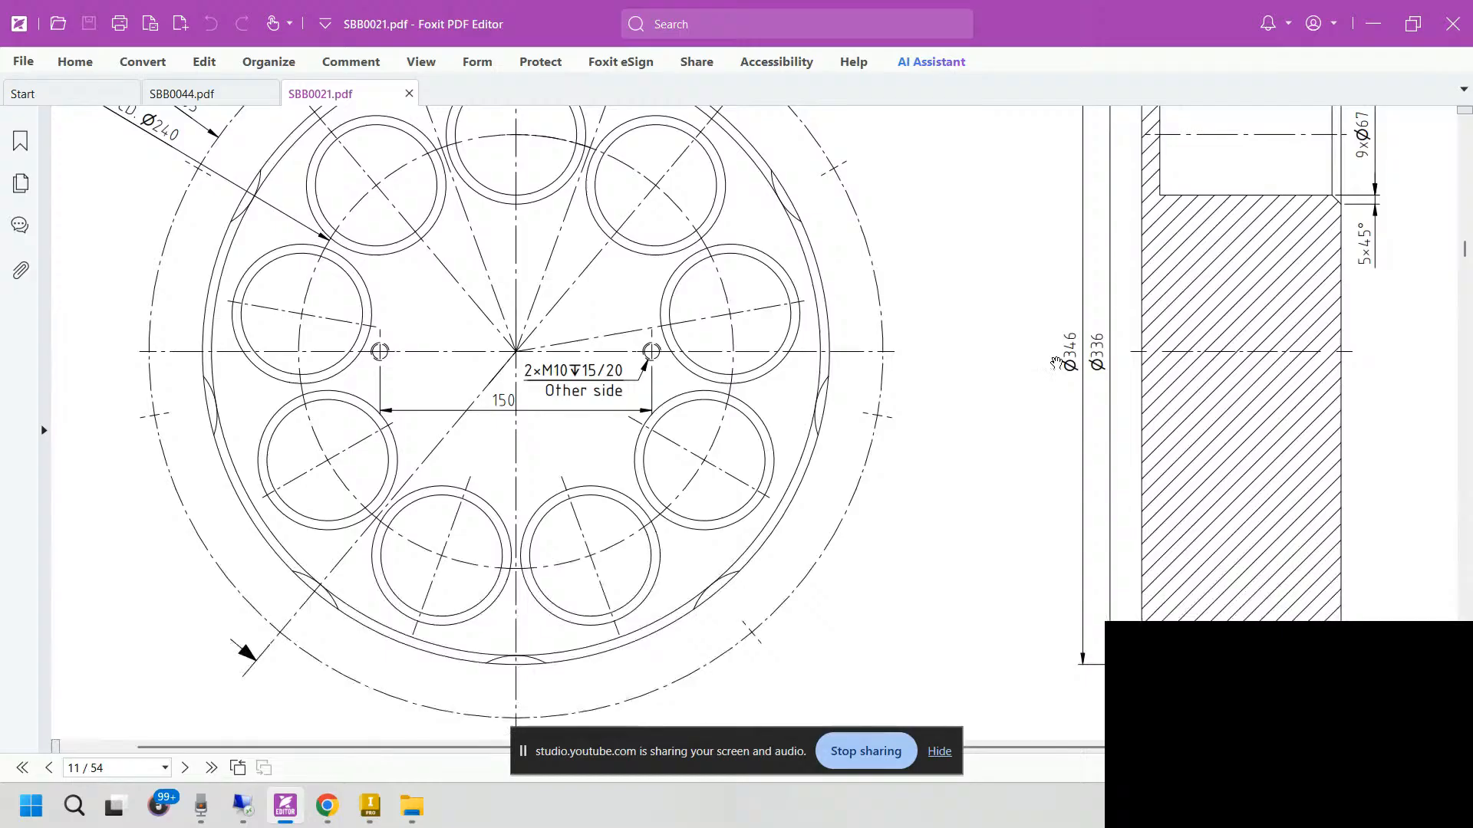
{"action": "left_click", "coordinate": [327, 805]}
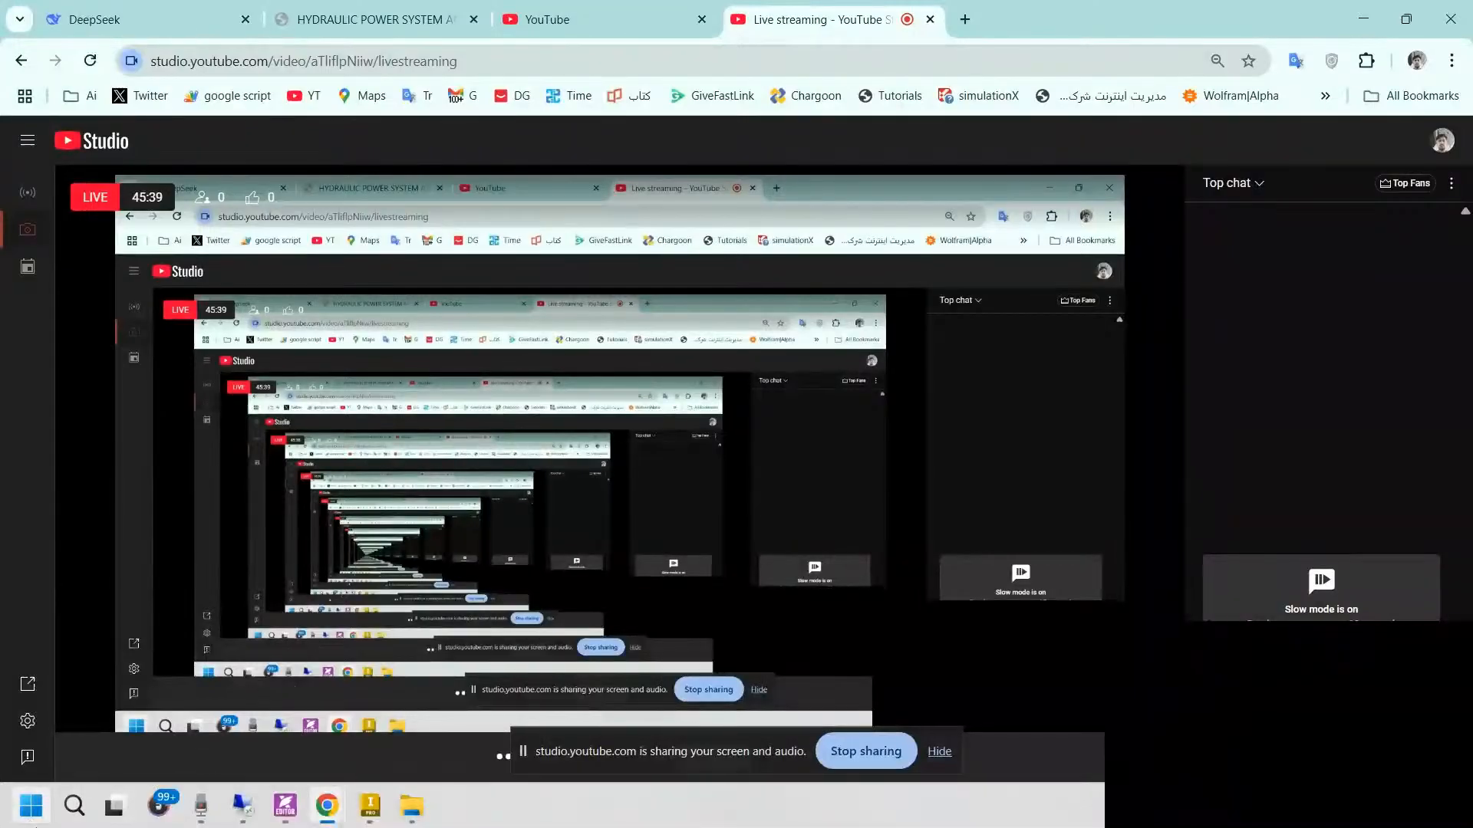
{"action": "left_click", "coordinate": [1364, 24]}
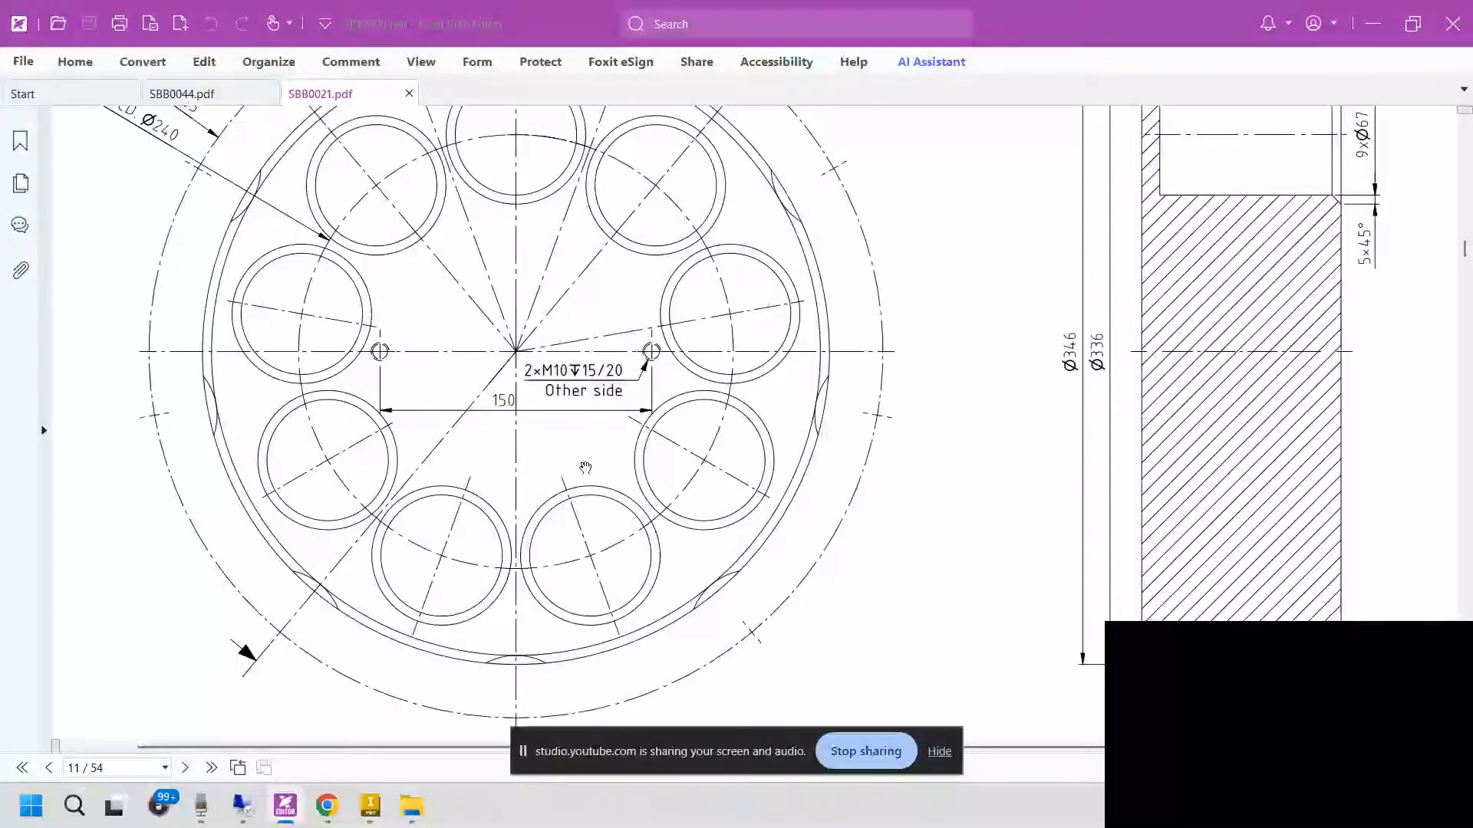
{"action": "scroll", "coordinate": [582, 457], "scroll_direction": "up", "scroll_amount": 2}
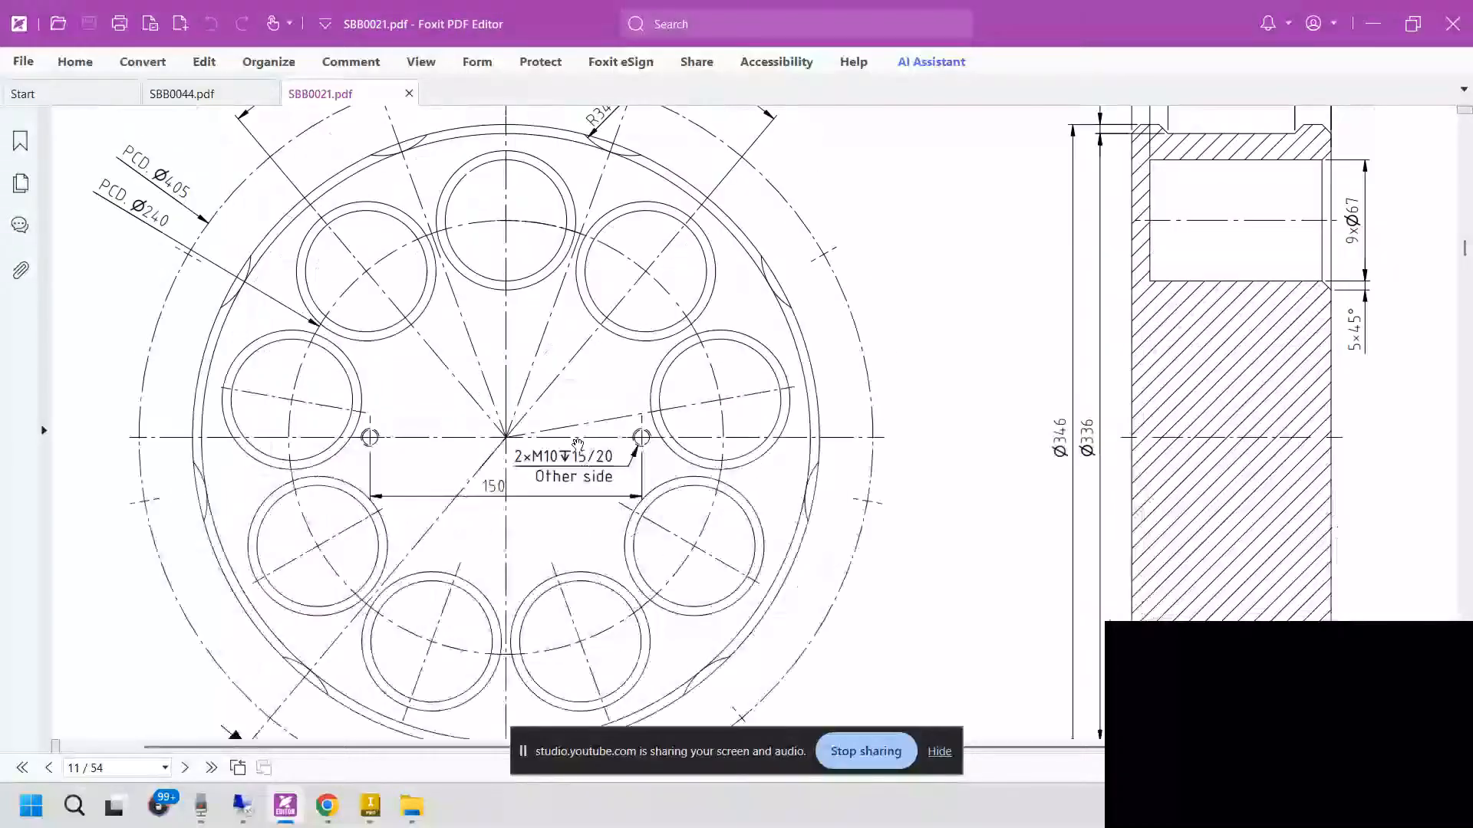
Step: Switch back to Inventor and start a clearance hole without a seat for the Press Disk
{"action": "mouse_move", "coordinate": [301, 804]}
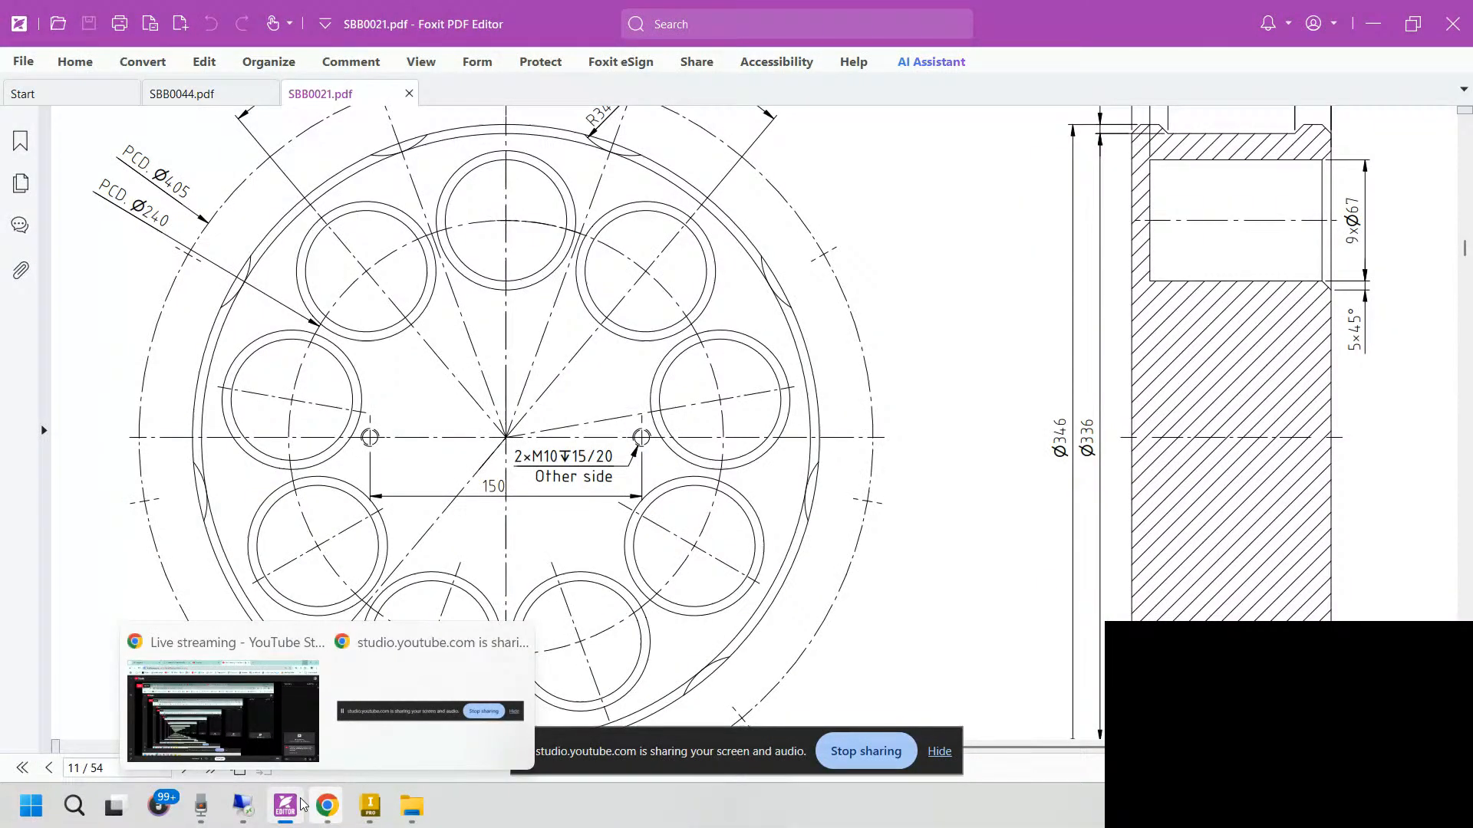
{"action": "left_click", "coordinate": [298, 804]}
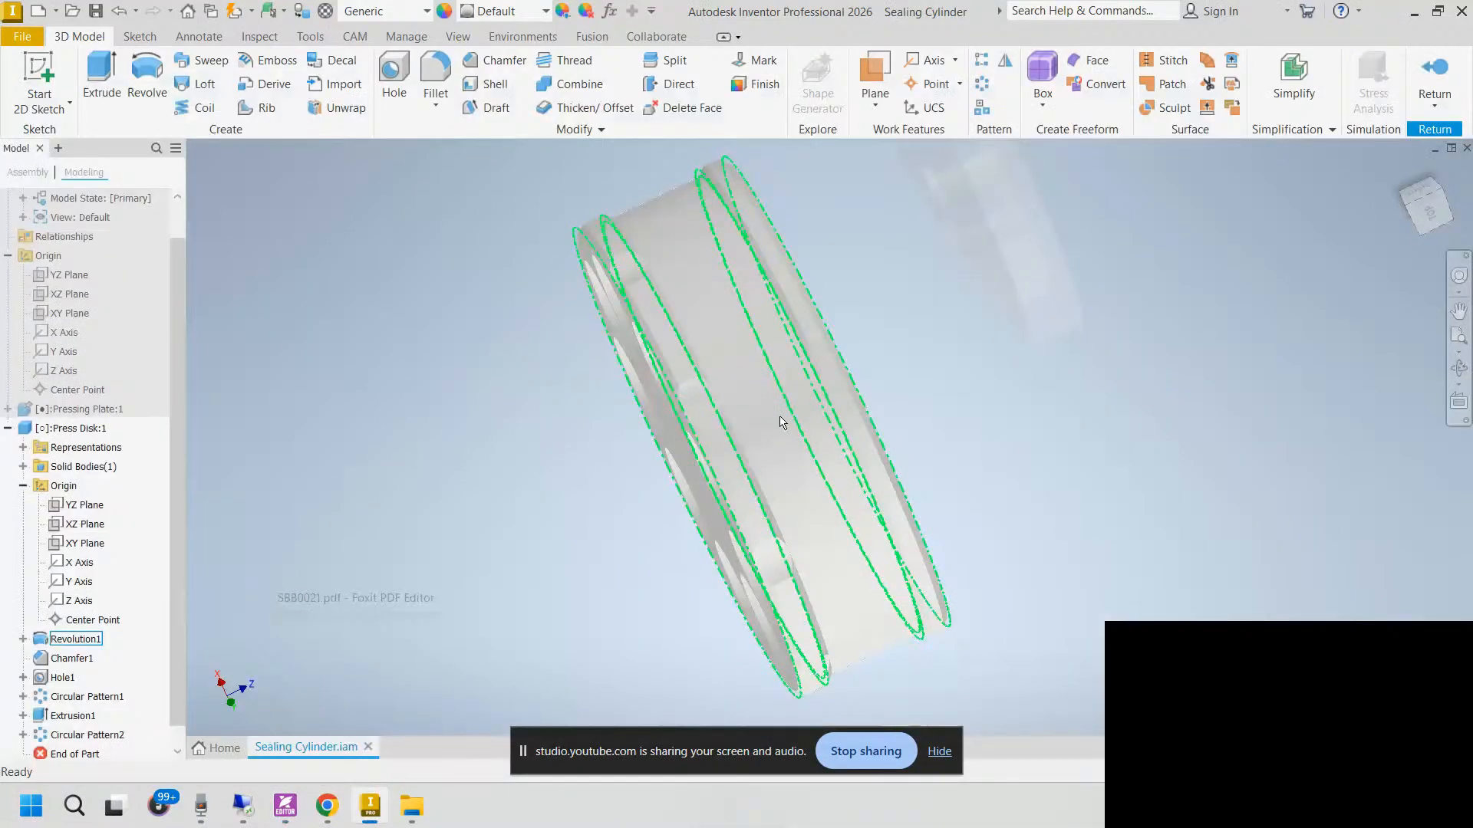
{"action": "middle_click_drag", "start_coordinate": [779, 423], "coordinate": [813, 382], "text": "shift"}
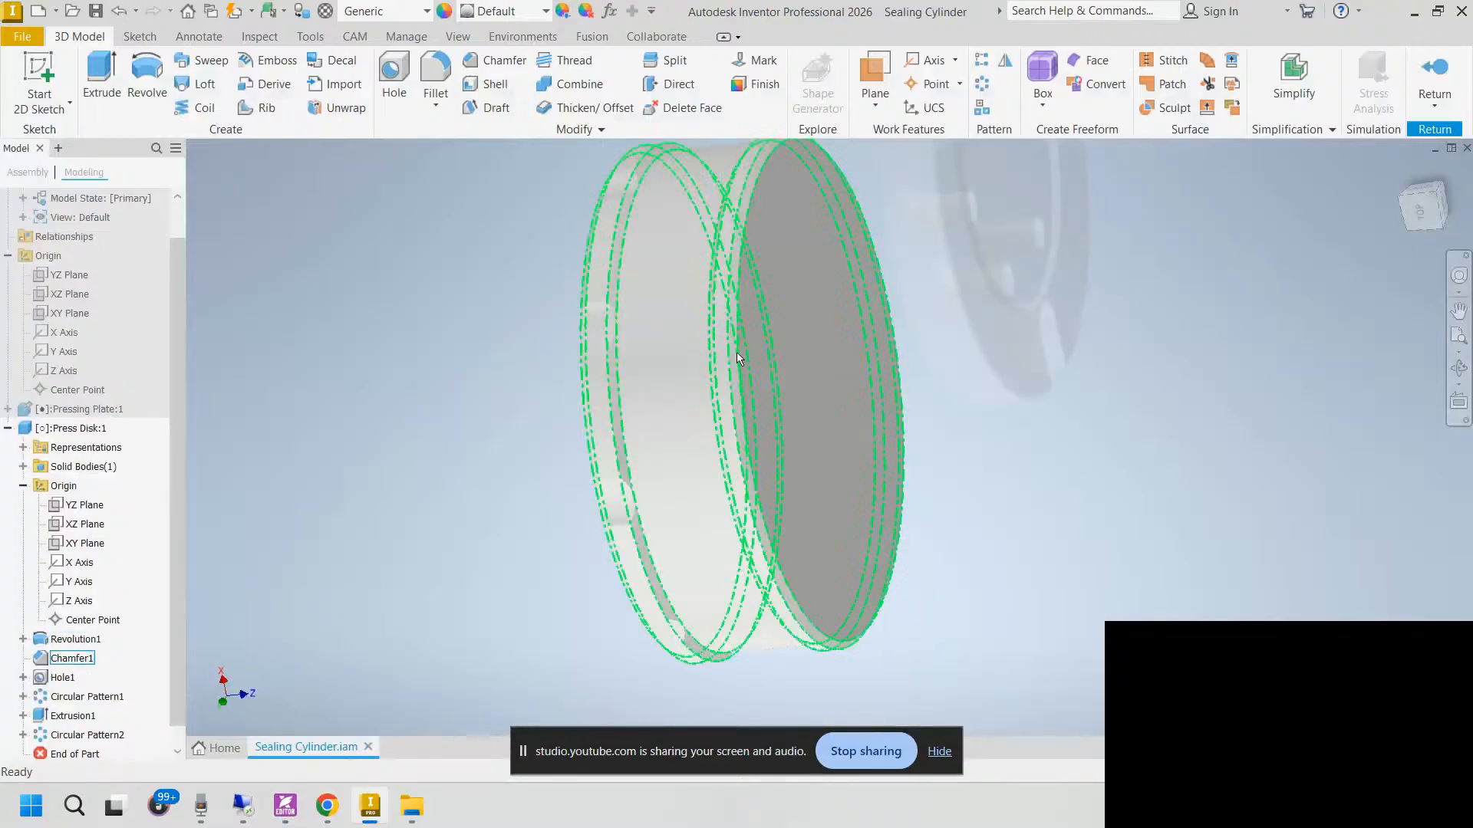
{"action": "left_click", "coordinate": [395, 84]}
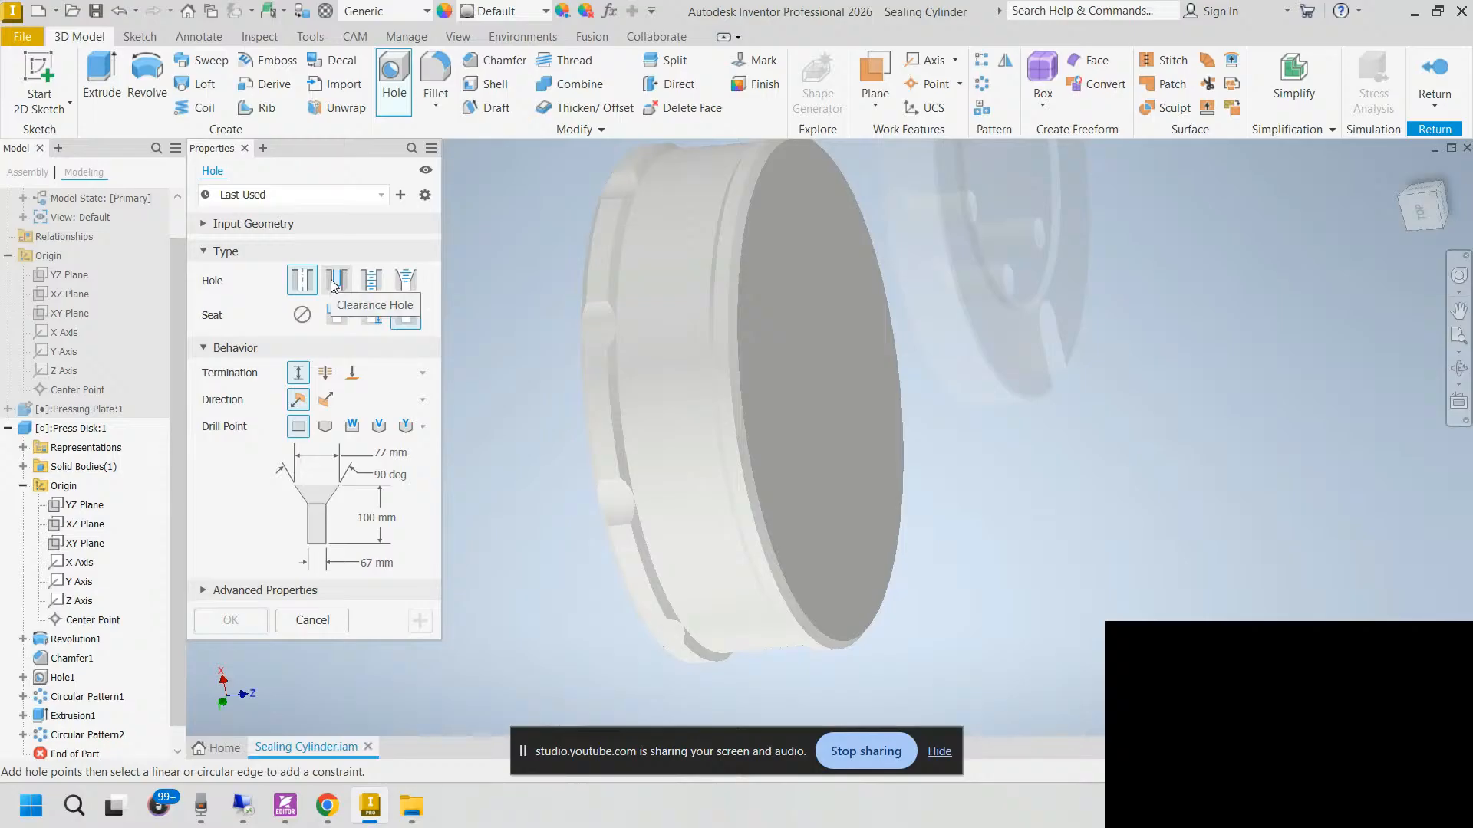
{"action": "left_click", "coordinate": [335, 283]}
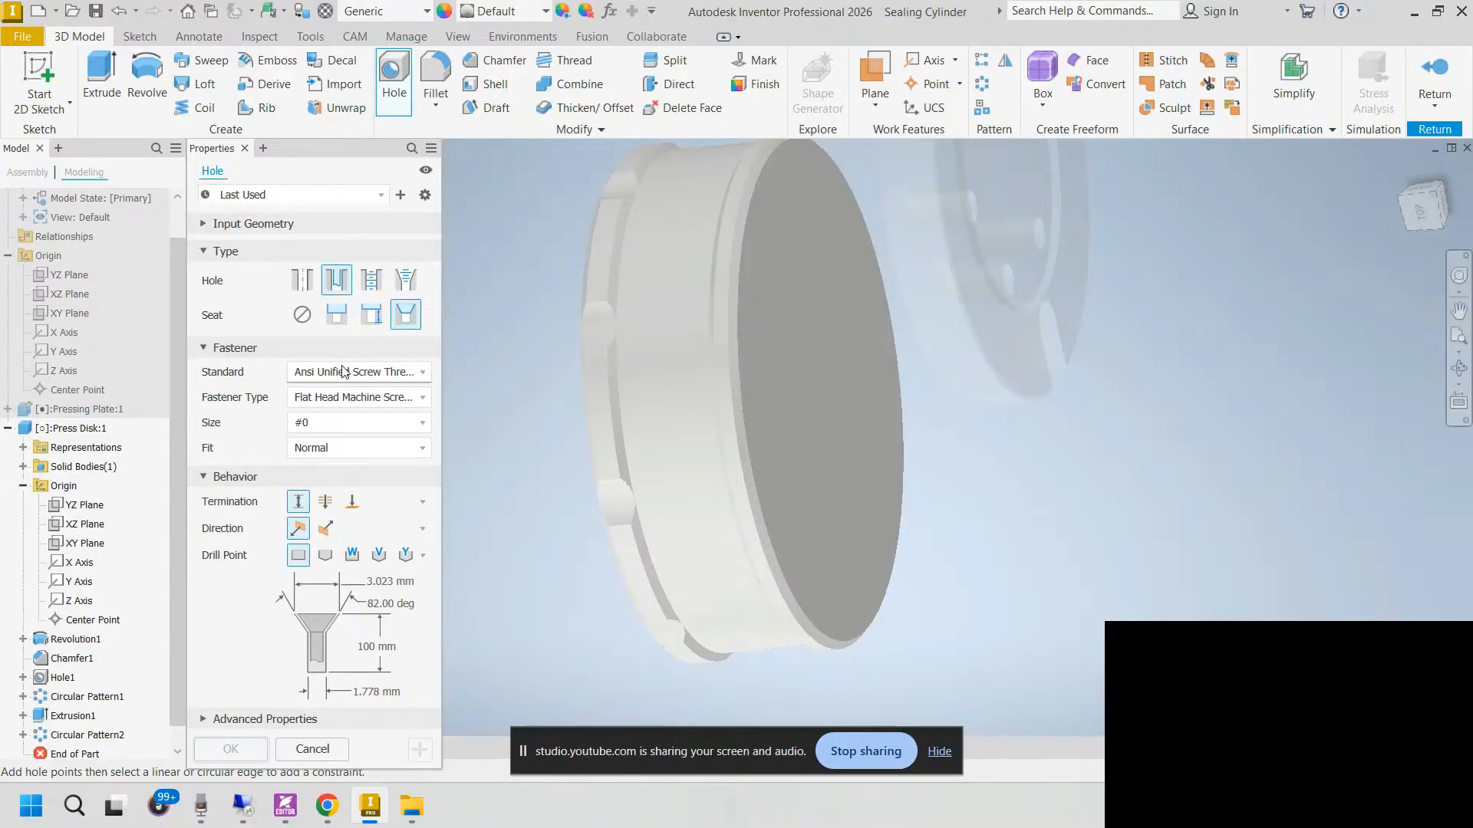
{"action": "left_click", "coordinate": [302, 315]}
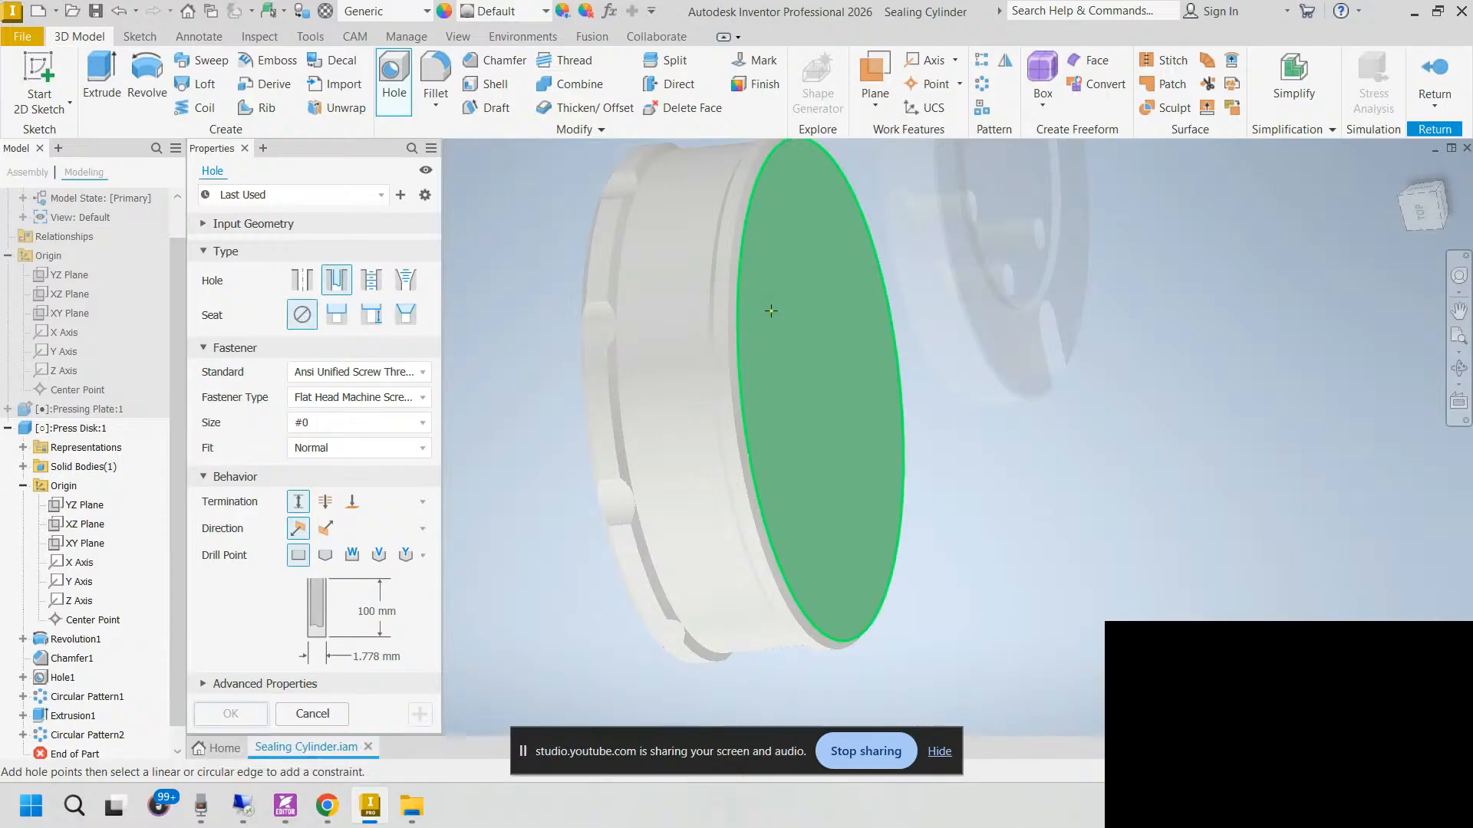
Step: Configure the hole's fastener as Ansi Metric M Profile, Hex Head Bolt, size M10
{"action": "left_click", "coordinate": [351, 397]}
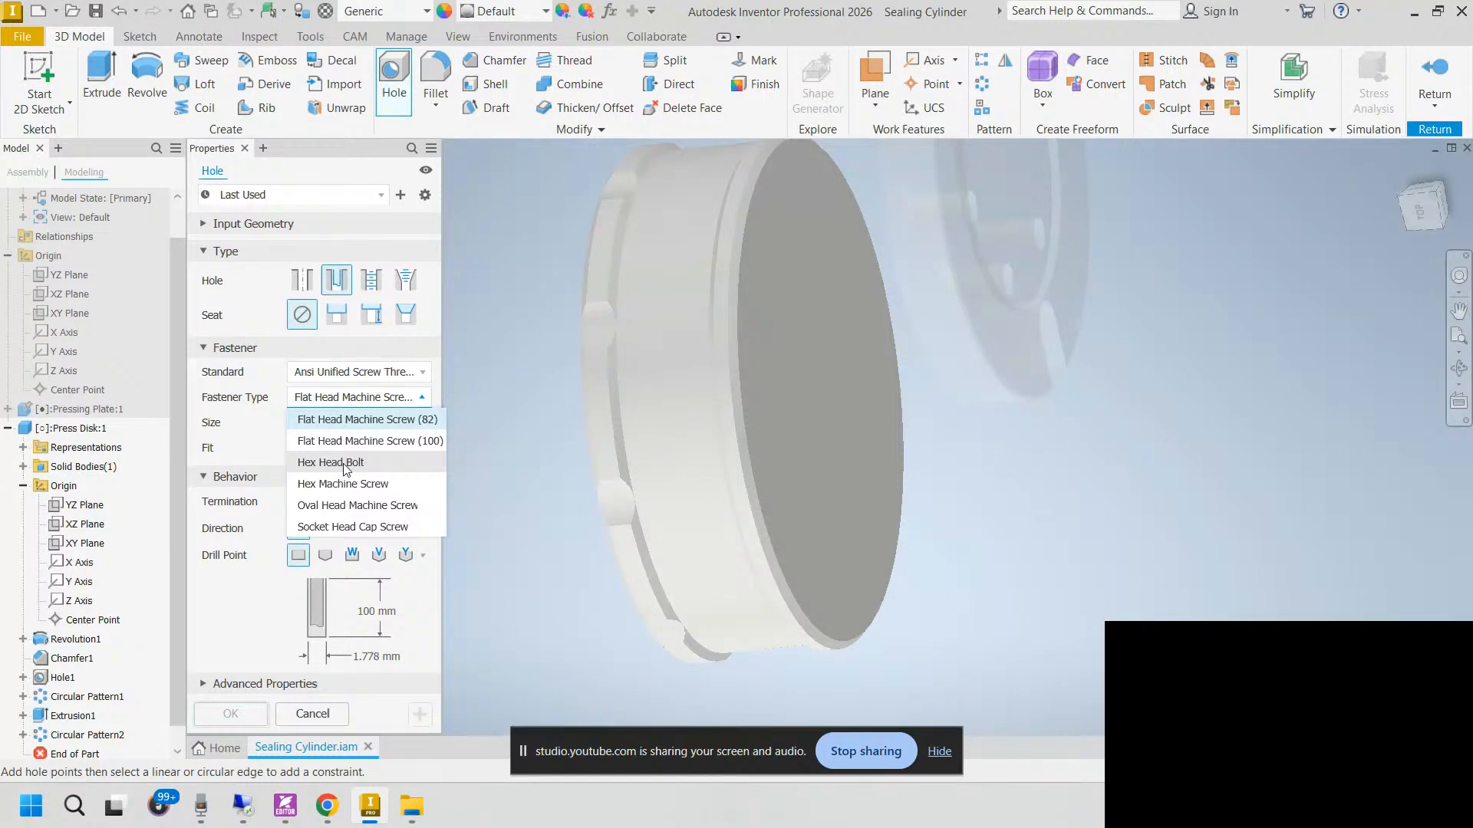
{"action": "left_click", "coordinate": [344, 464]}
{"action": "left_click", "coordinate": [376, 372]}
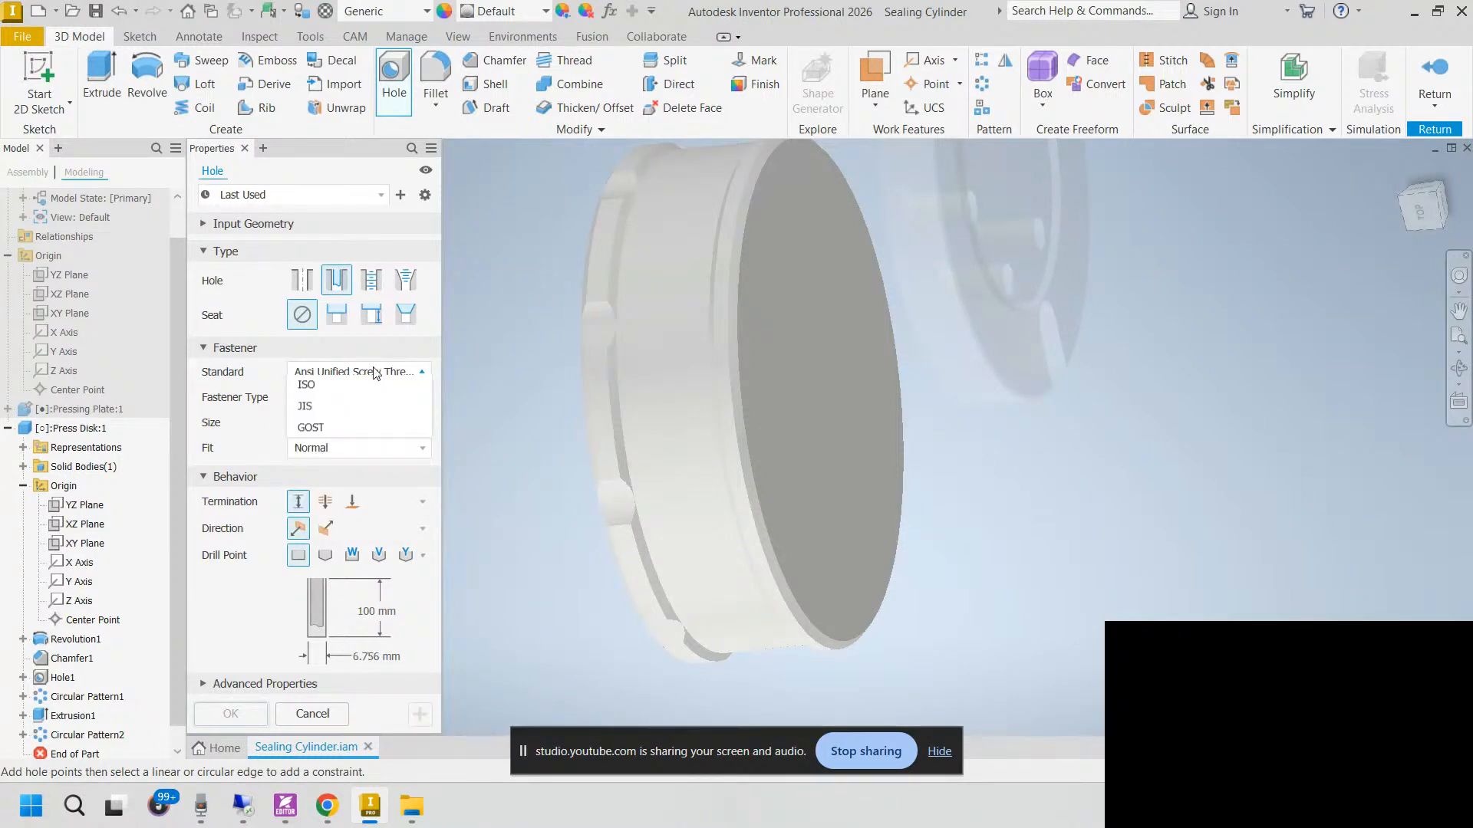
{"action": "left_click", "coordinate": [368, 406]}
{"action": "left_click", "coordinate": [372, 398]}
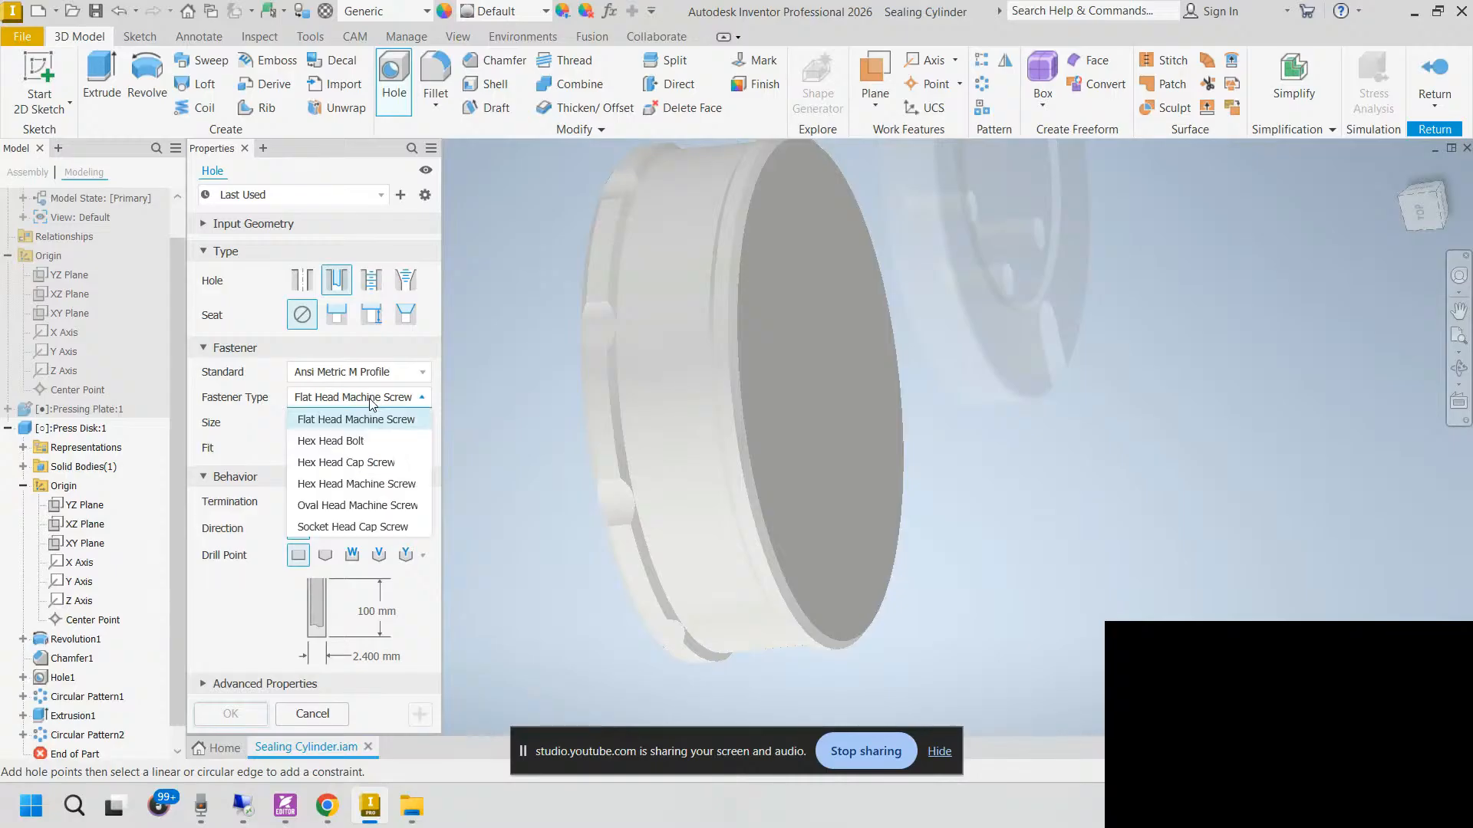
{"action": "left_click", "coordinate": [360, 441]}
{"action": "left_click", "coordinate": [368, 421]}
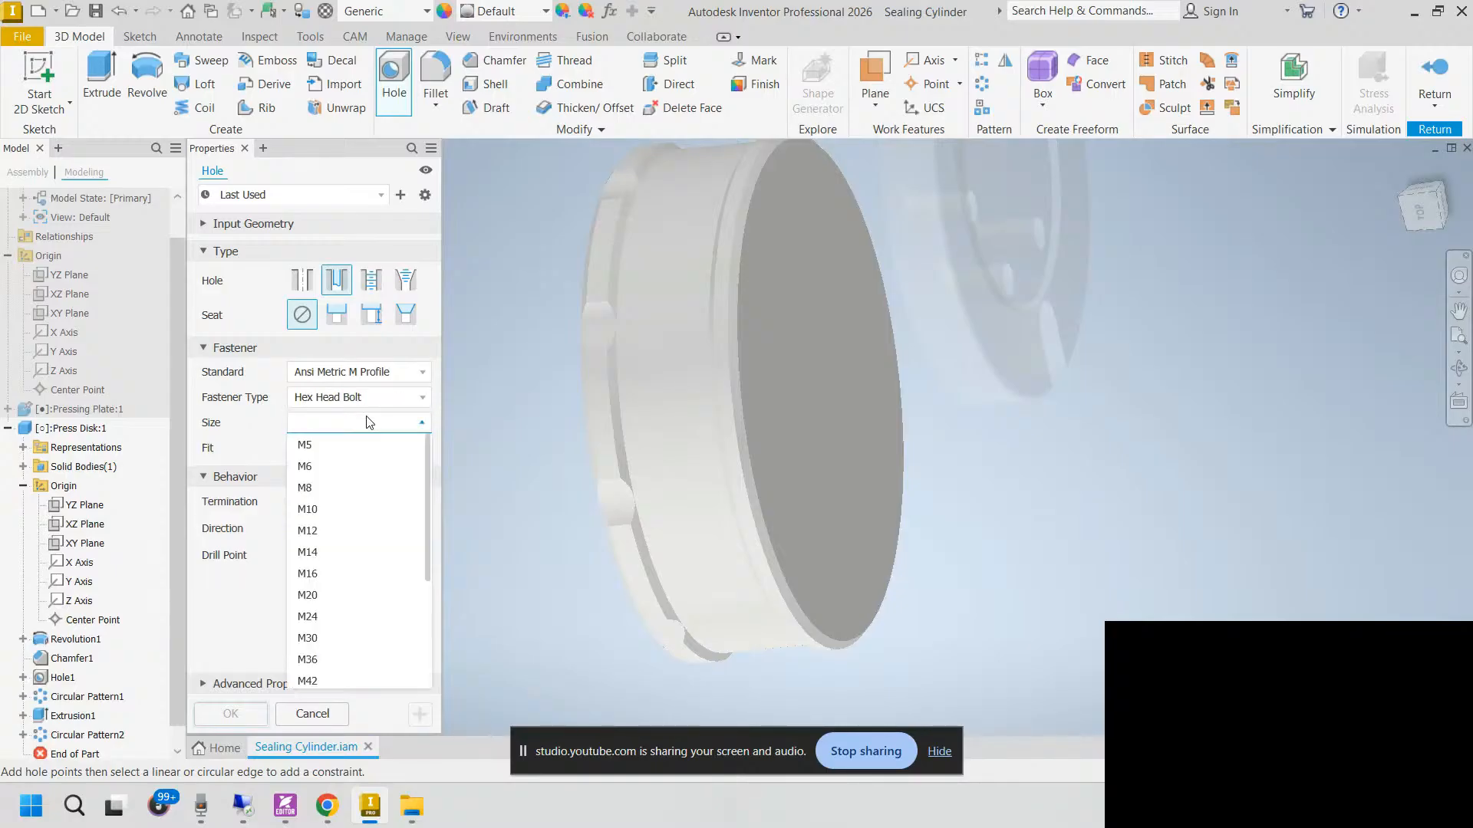
{"action": "left_click", "coordinate": [333, 512]}
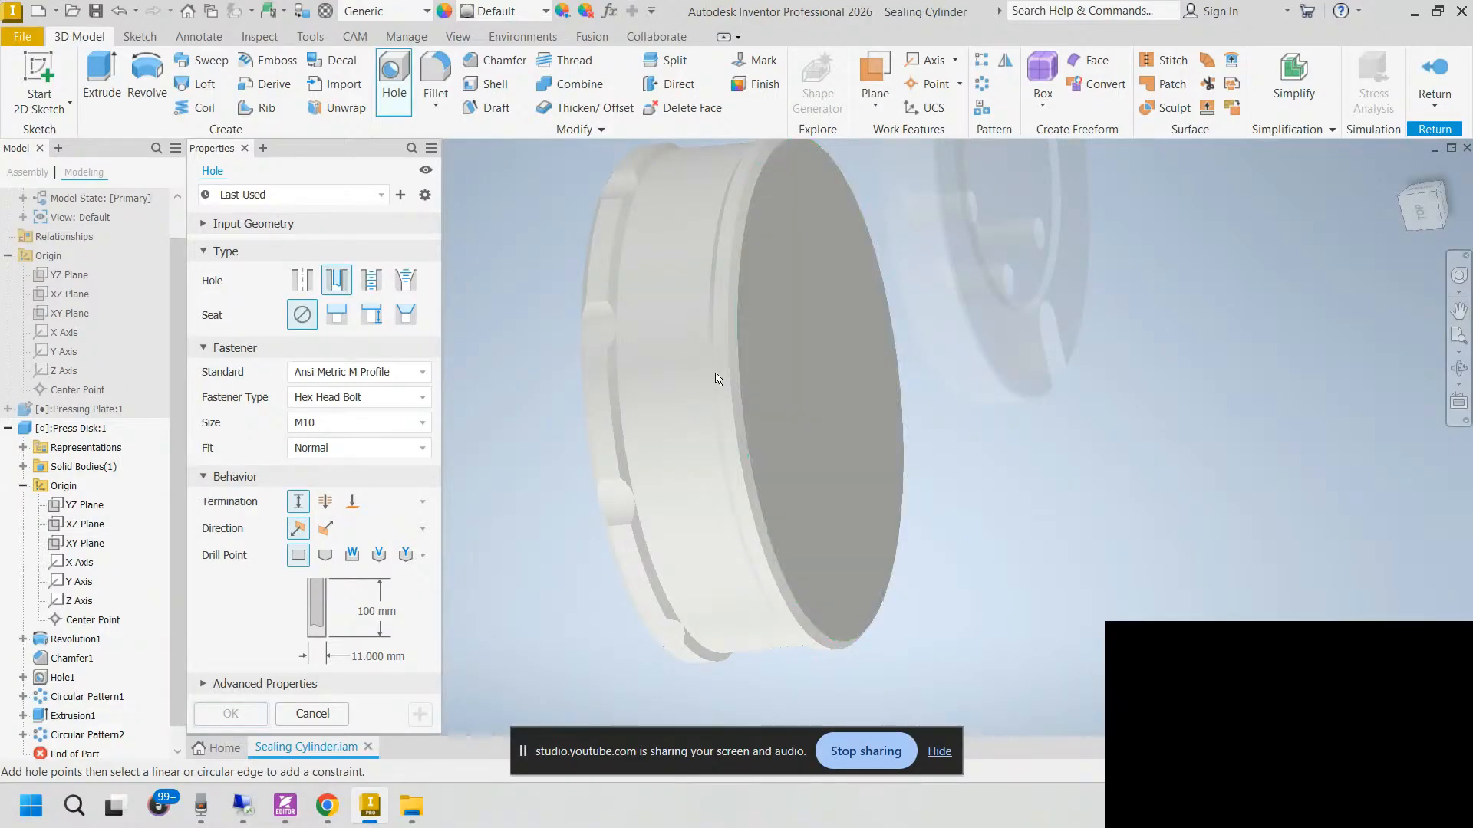
Step: Create two M10 clearance holes on the disk's plain flat face, 15 mm deep with an angled drill point
{"action": "mouse_move", "coordinate": [716, 378]}
{"action": "middle_mouse_down", "text": "shift"}
{"action": "mouse_move", "coordinate": [815, 381]}
{"action": "mouse_move", "coordinate": [669, 380]}
{"action": "middle_mouse_up", "text": "shift"}
{"action": "middle_click_drag", "start_coordinate": [851, 398], "coordinate": [805, 447]}
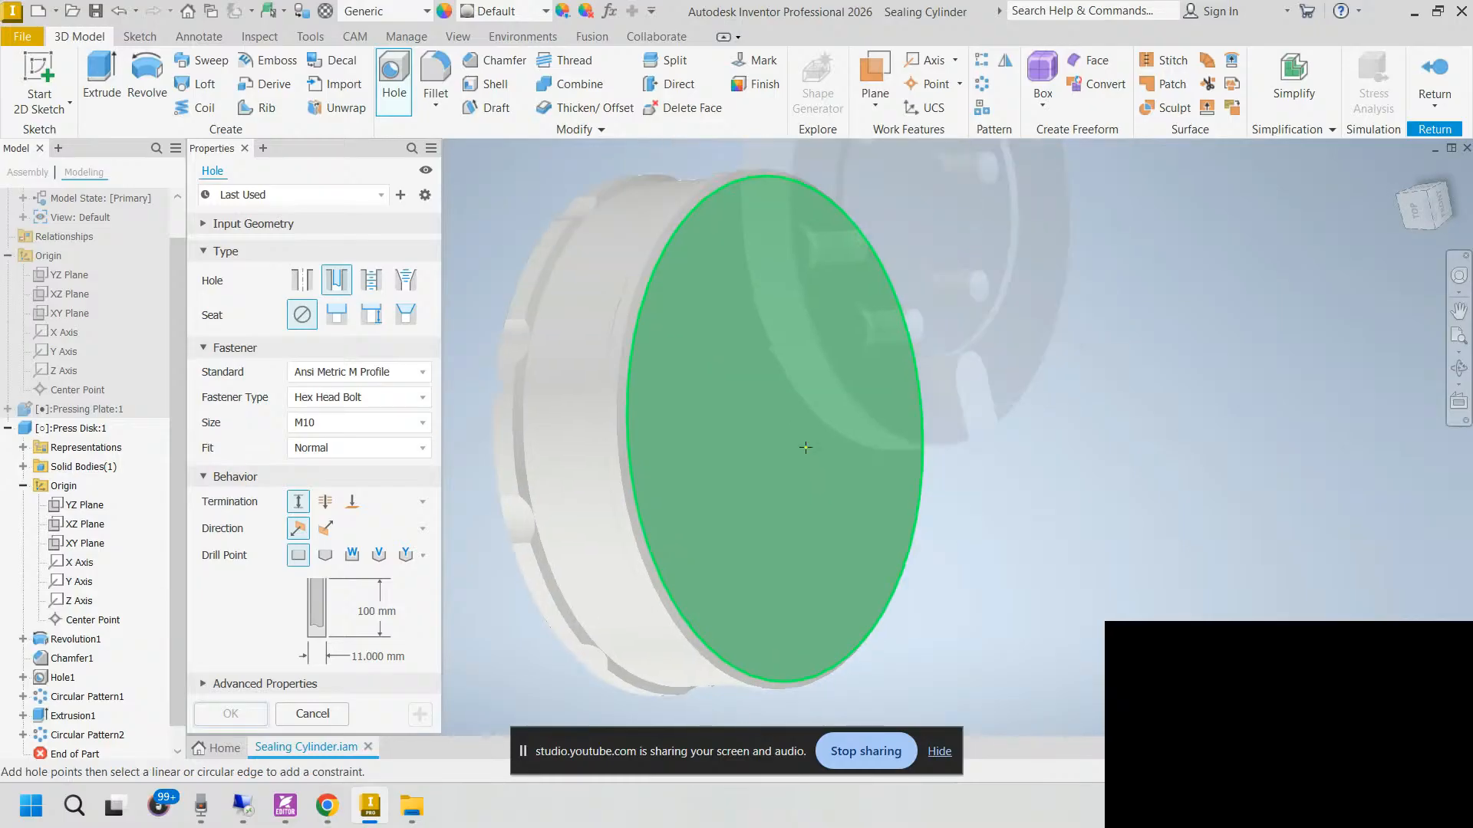
{"action": "left_click", "coordinate": [805, 447]}
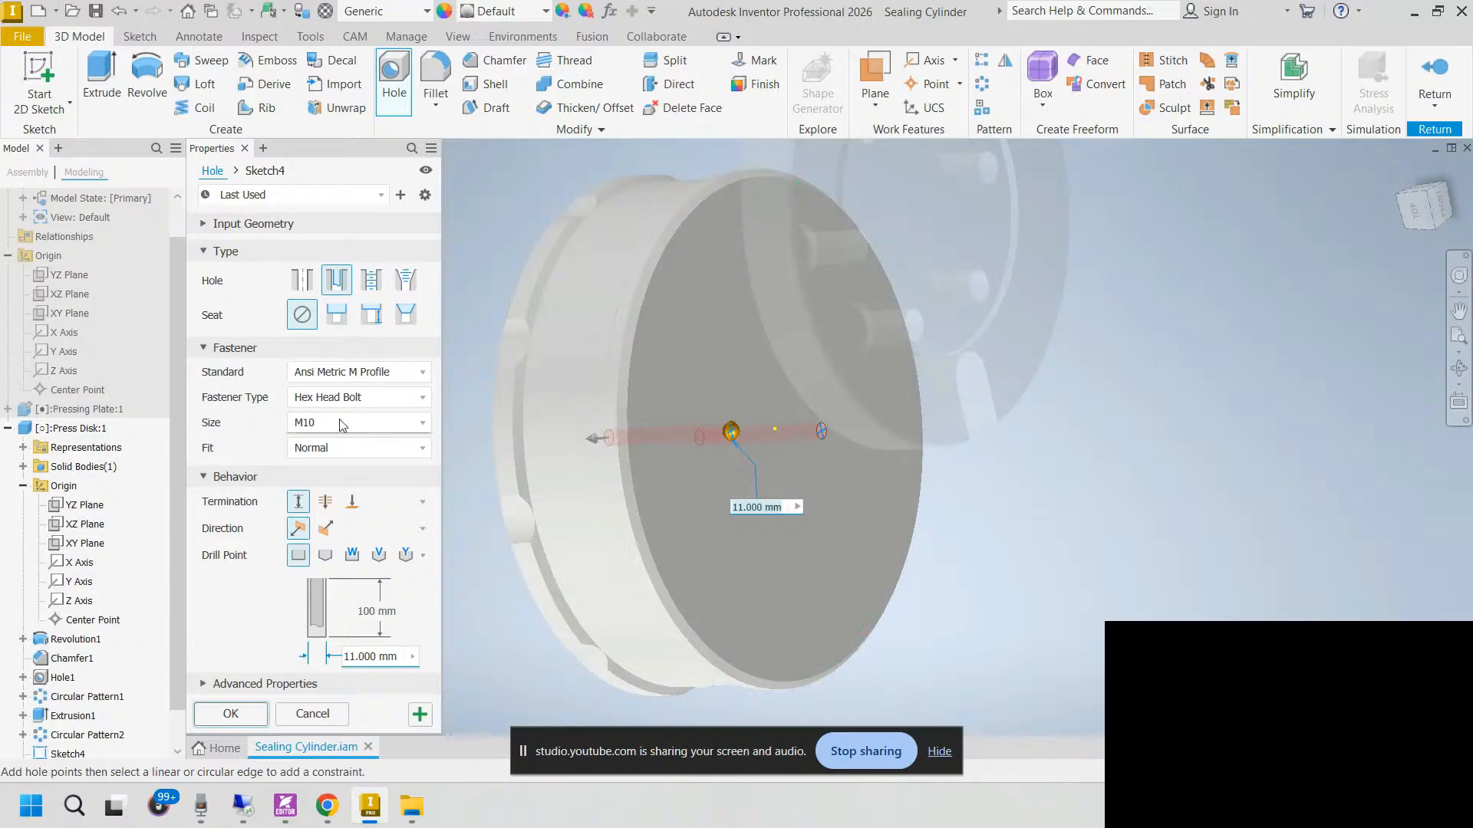
{"action": "left_click", "coordinate": [379, 612]}
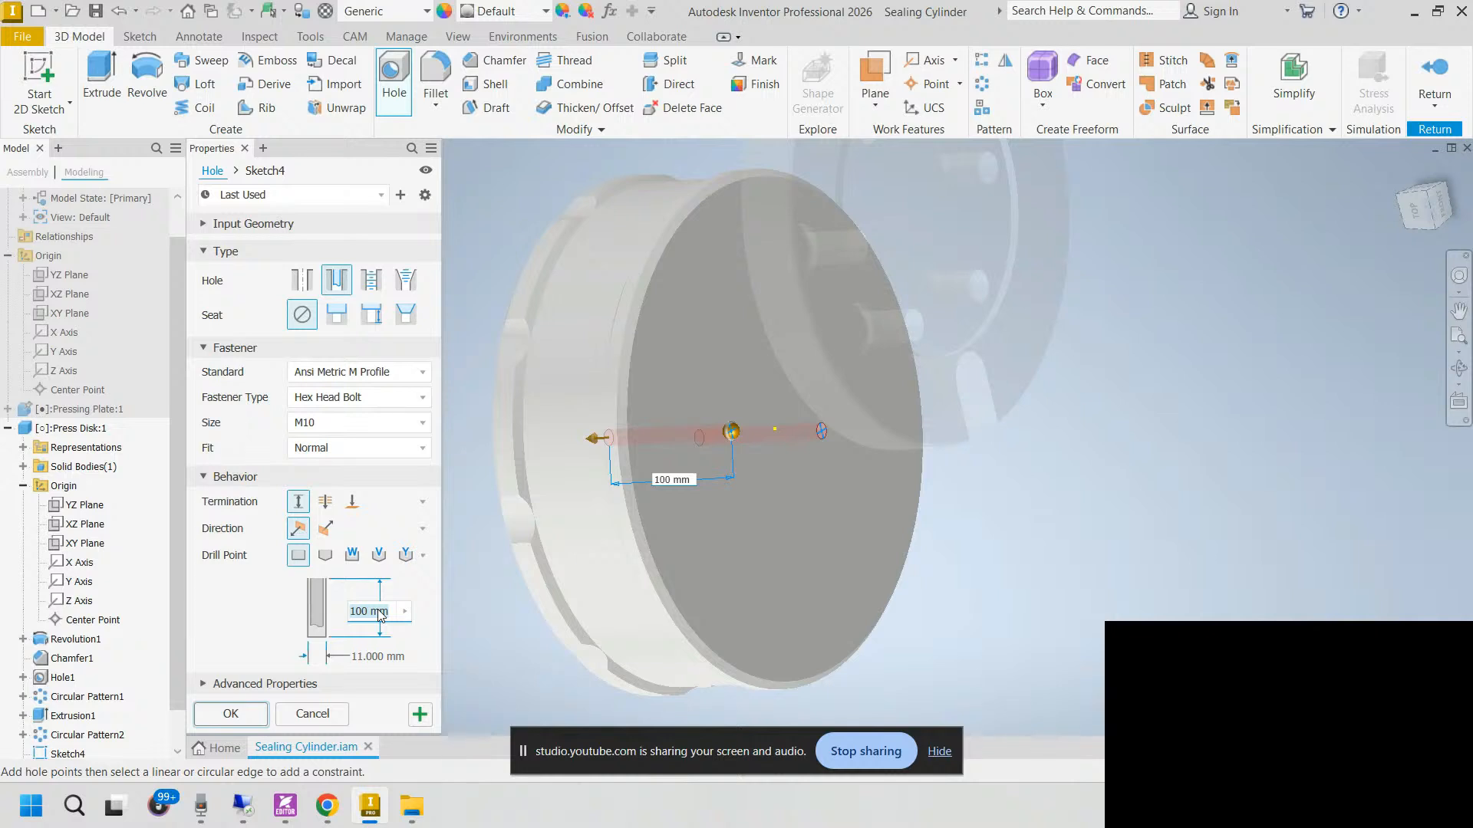
{"action": "type", "text": "15"}
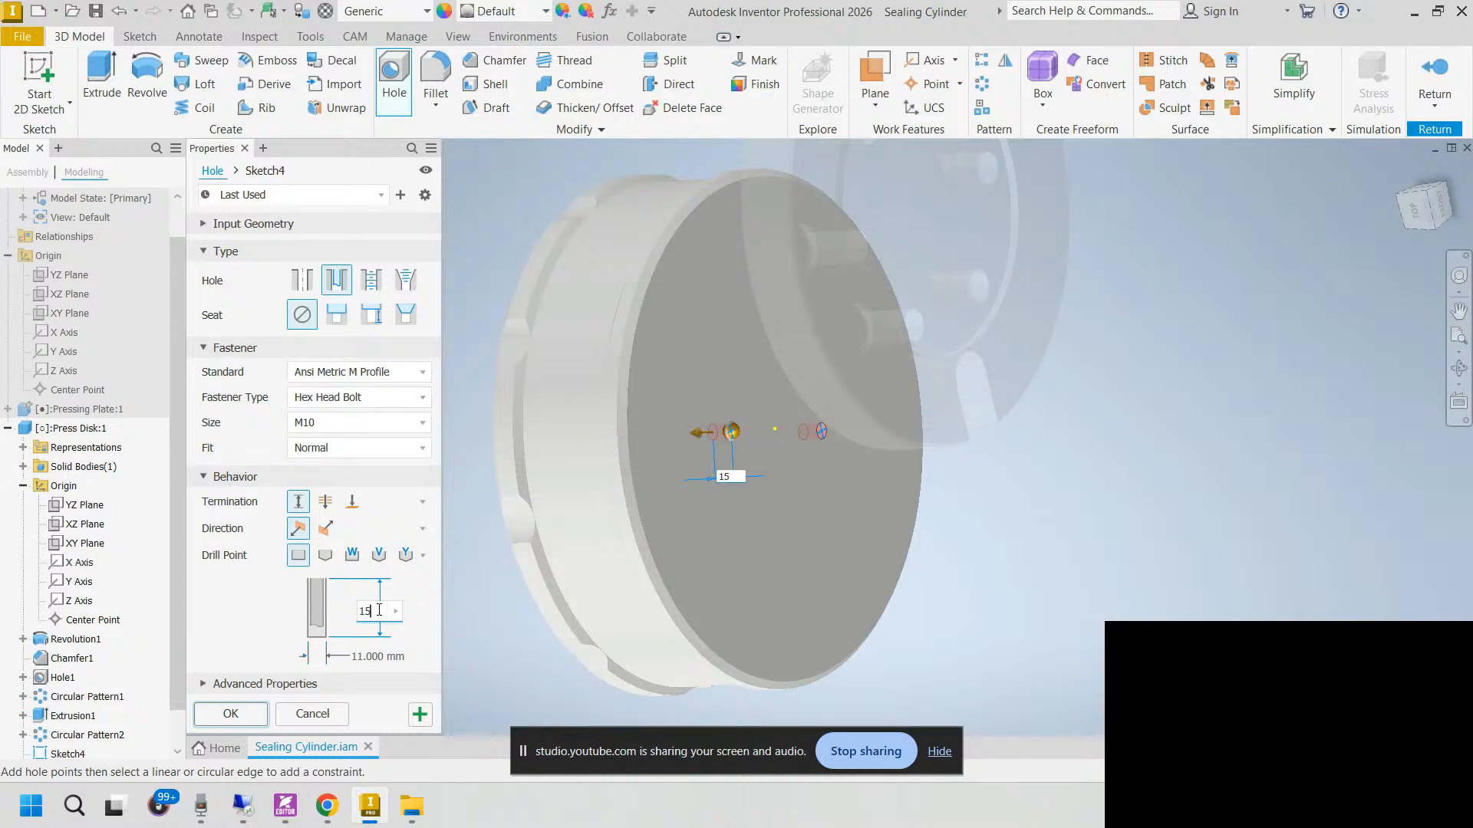
{"action": "left_click", "coordinate": [325, 555]}
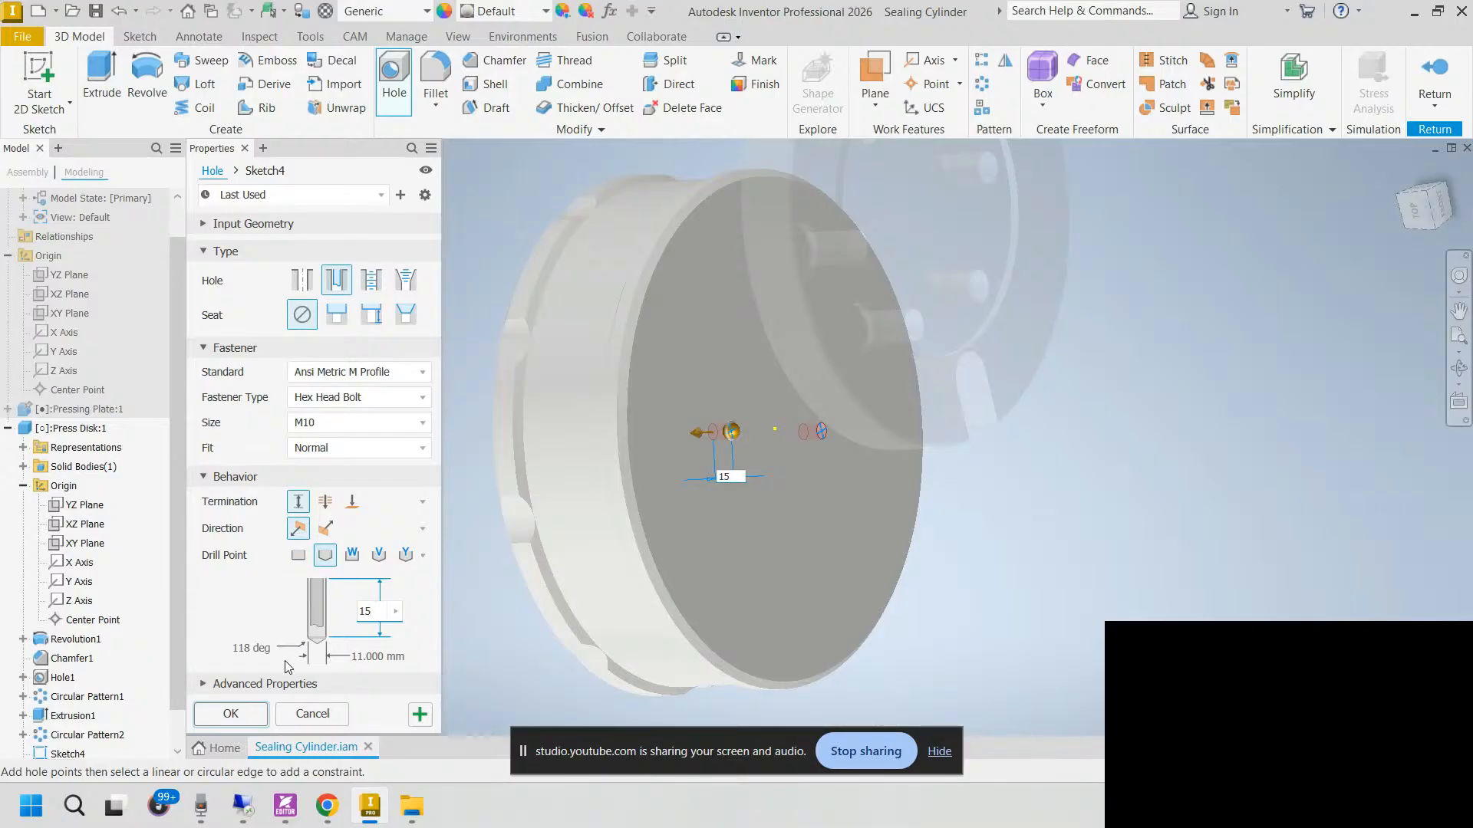
{"action": "left_click", "coordinate": [214, 721]}
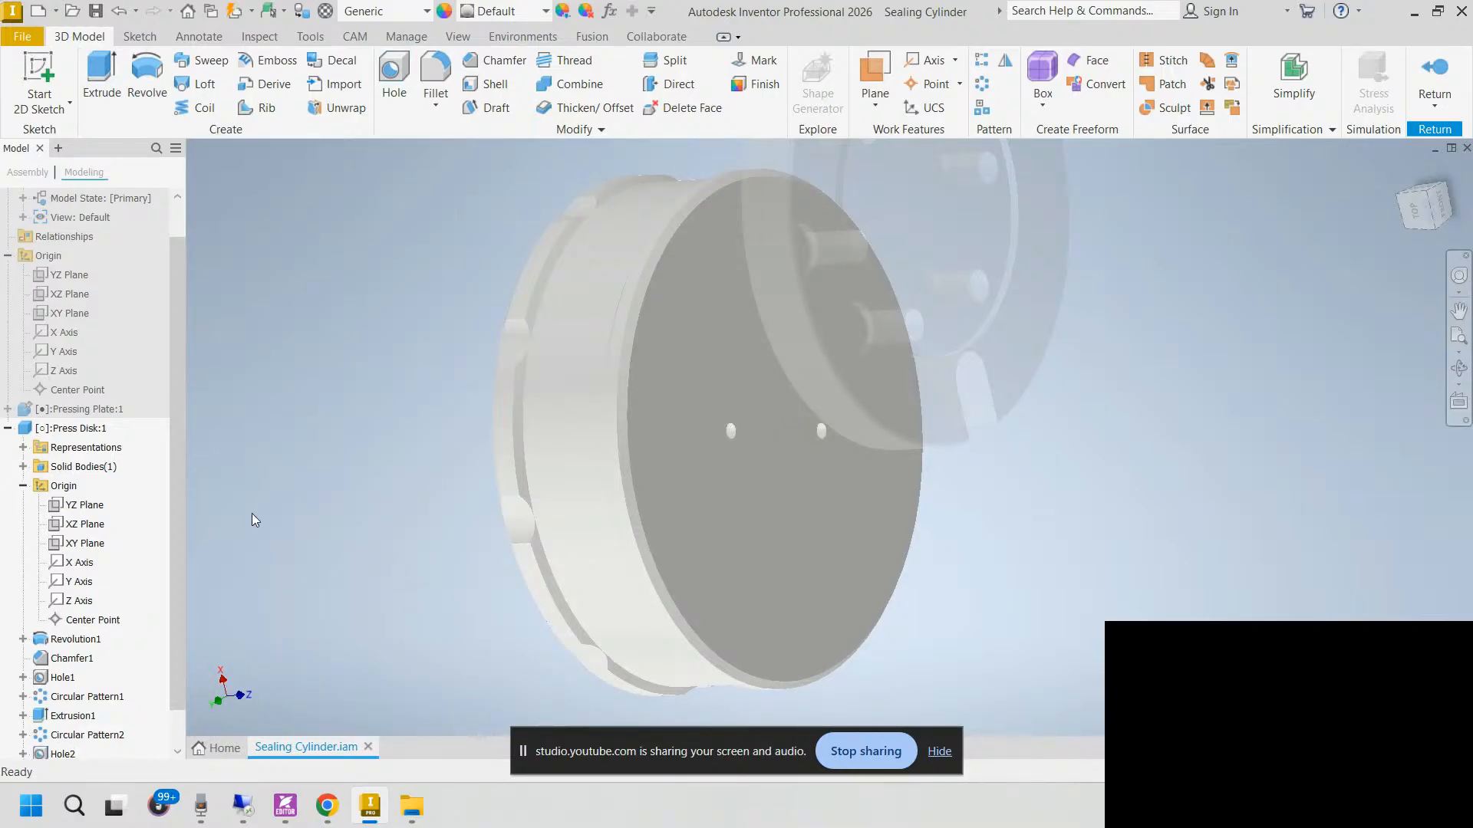
Step: Edit the M10 holes' sketch and move its two points closer to the X axis, one on each side of the disk's center
{"action": "left_click", "coordinate": [23, 754]}
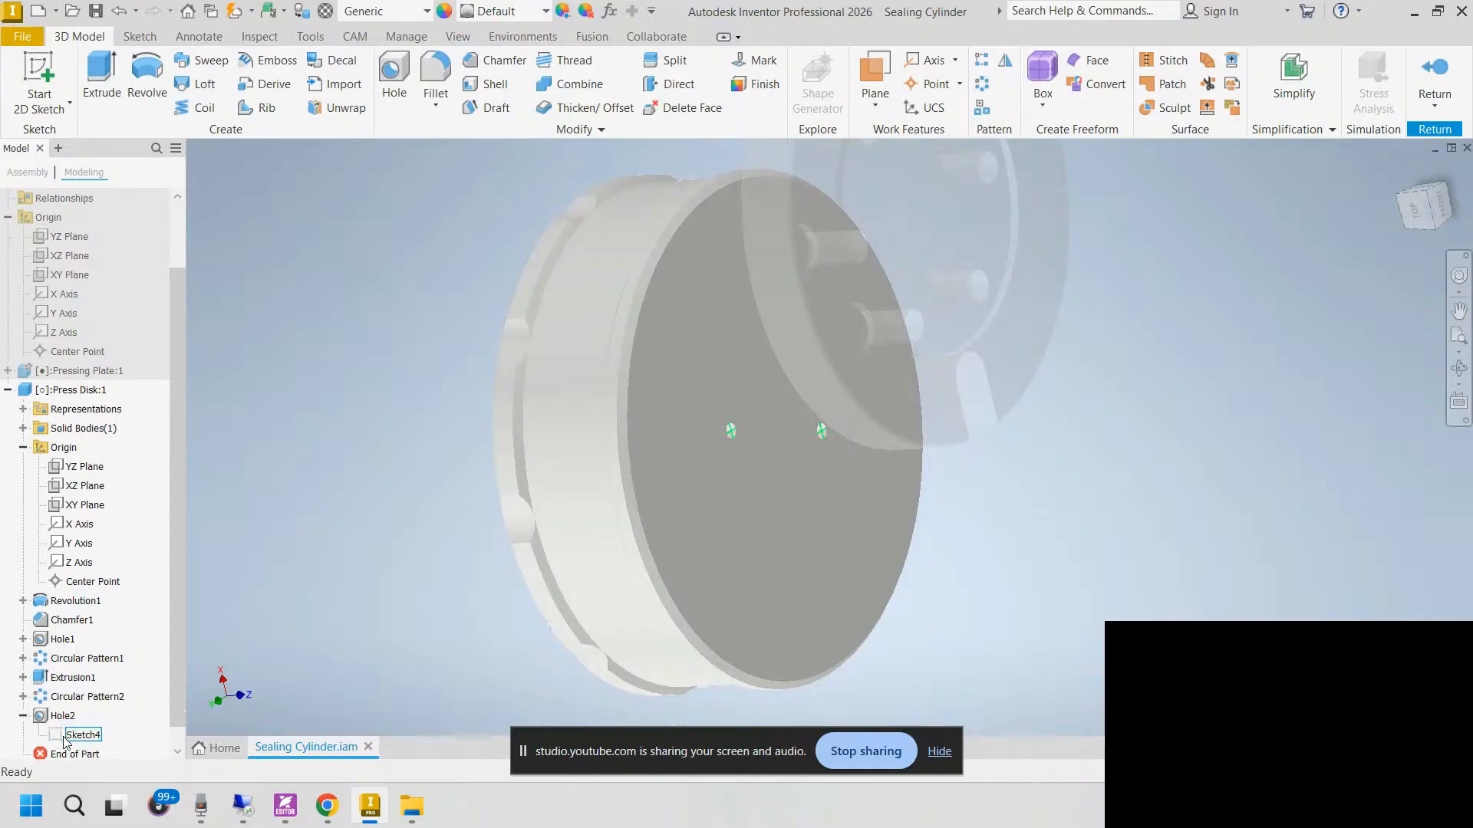
{"action": "double_click", "coordinate": [64, 737]}
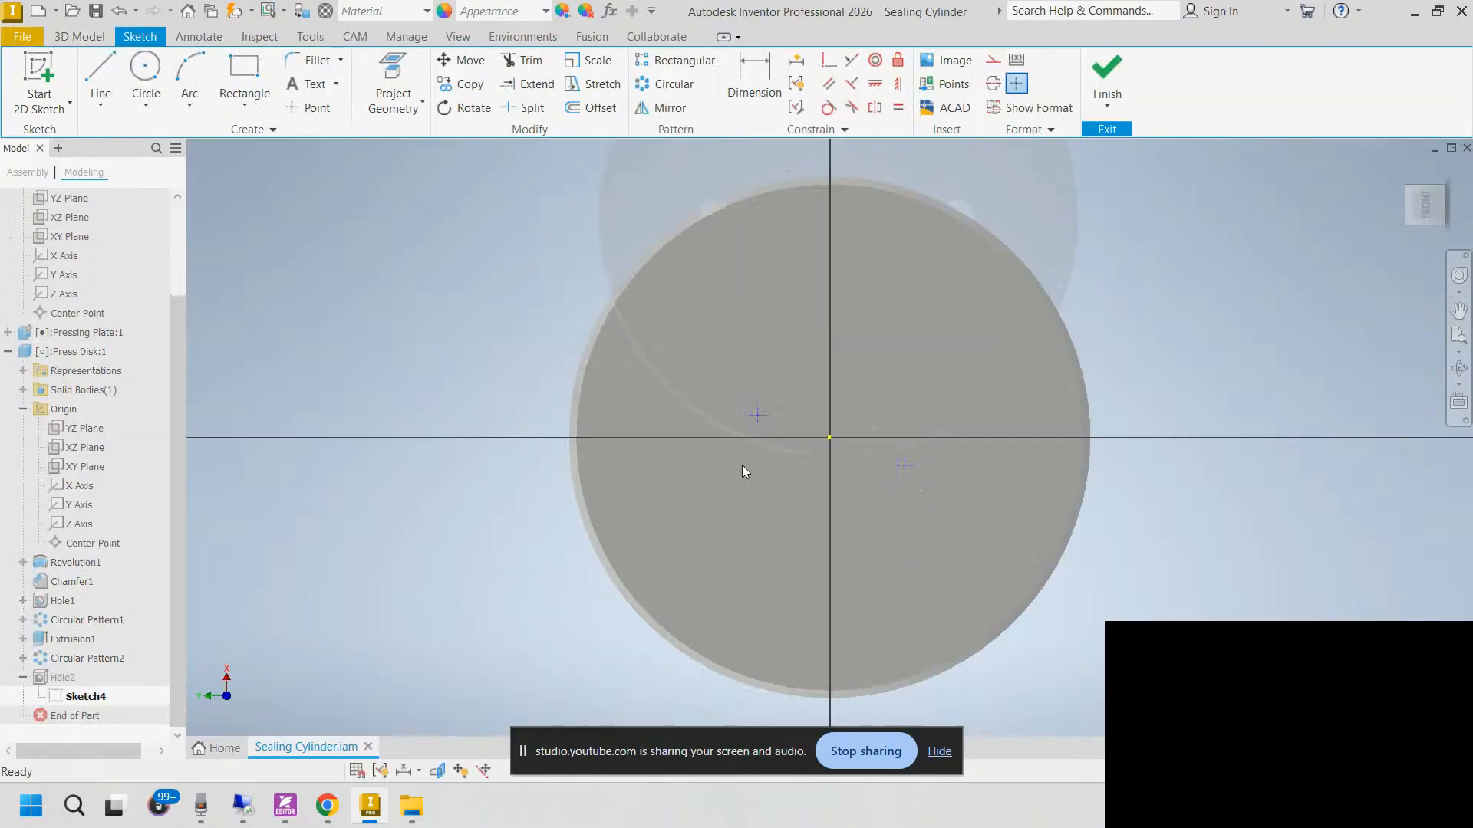
{"action": "mouse_move", "coordinate": [623, 445]}
{"action": "middle_mouse_down", "text": "shift"}
{"action": "mouse_move", "coordinate": [895, 438]}
{"action": "mouse_move", "coordinate": [1025, 451]}
{"action": "mouse_move", "coordinate": [1033, 438]}
{"action": "middle_mouse_up", "text": "shift"}
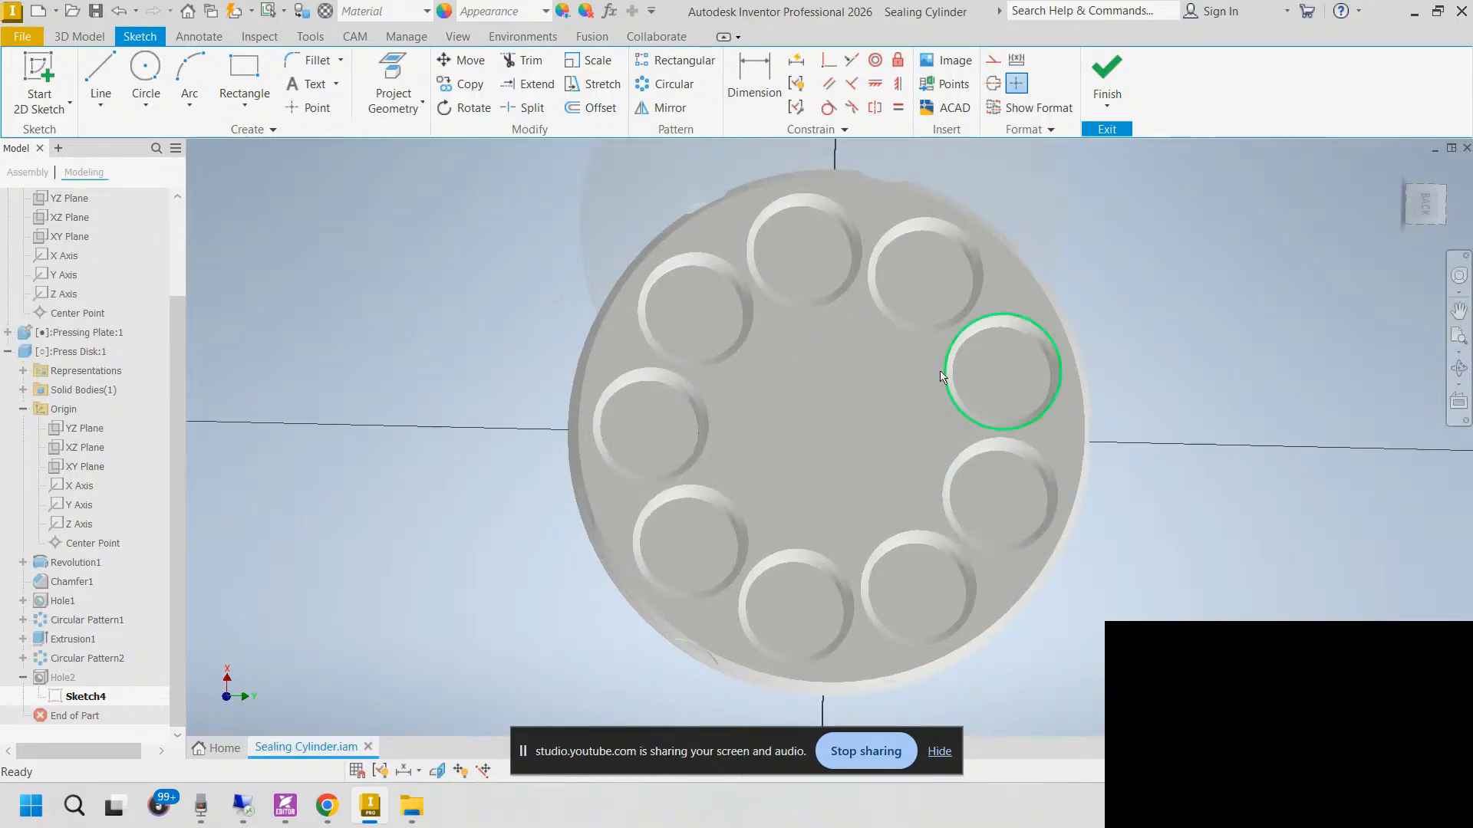
{"action": "middle_click_drag", "start_coordinate": [942, 376], "coordinate": [548, 369], "text": "shift"}
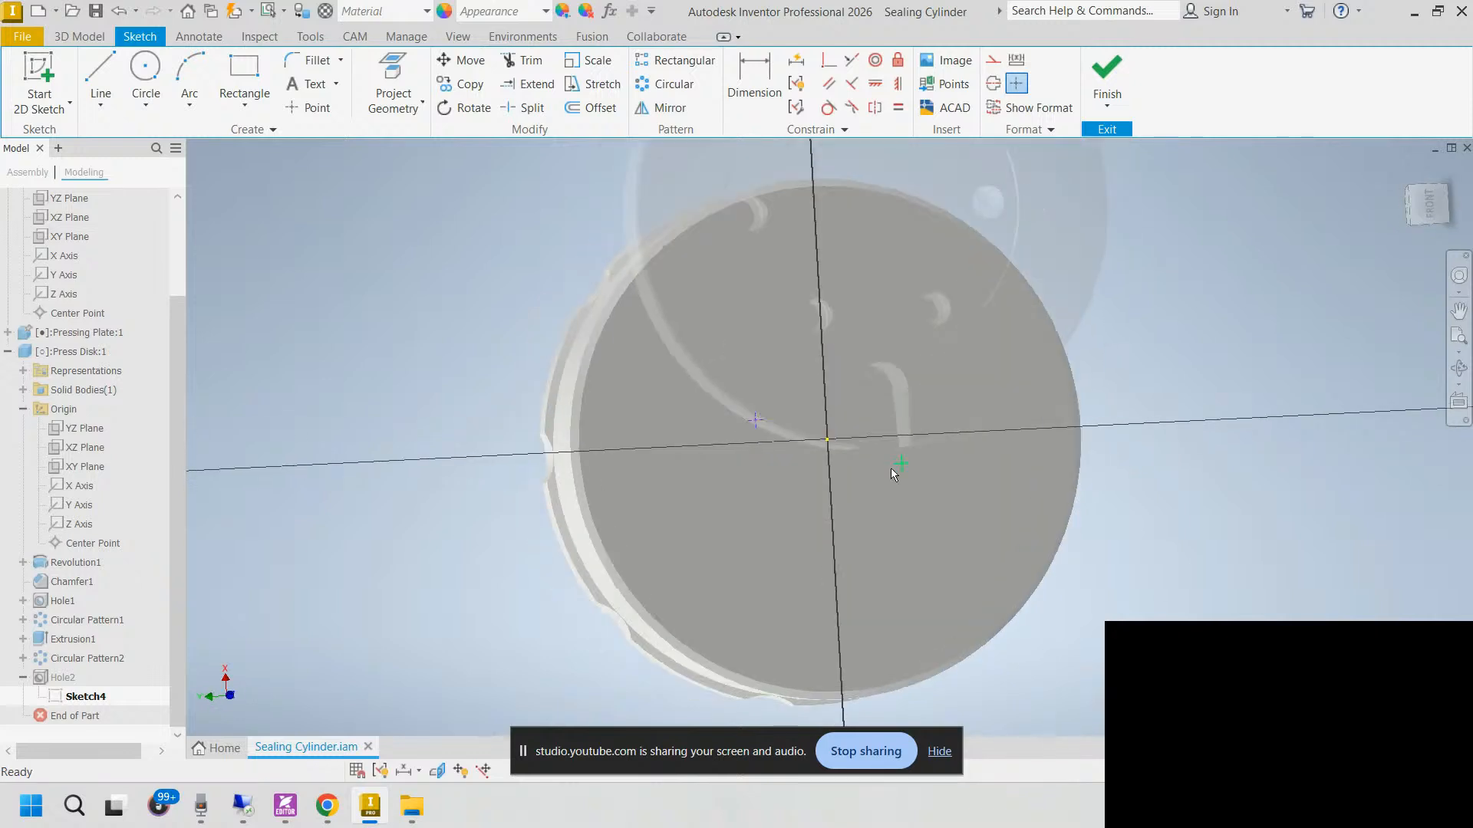
{"action": "scroll", "coordinate": [890, 468], "scroll_direction": "up", "scroll_amount": 4}
{"action": "scroll", "coordinate": [1278, 313], "scroll_direction": "down", "scroll_amount": 2}
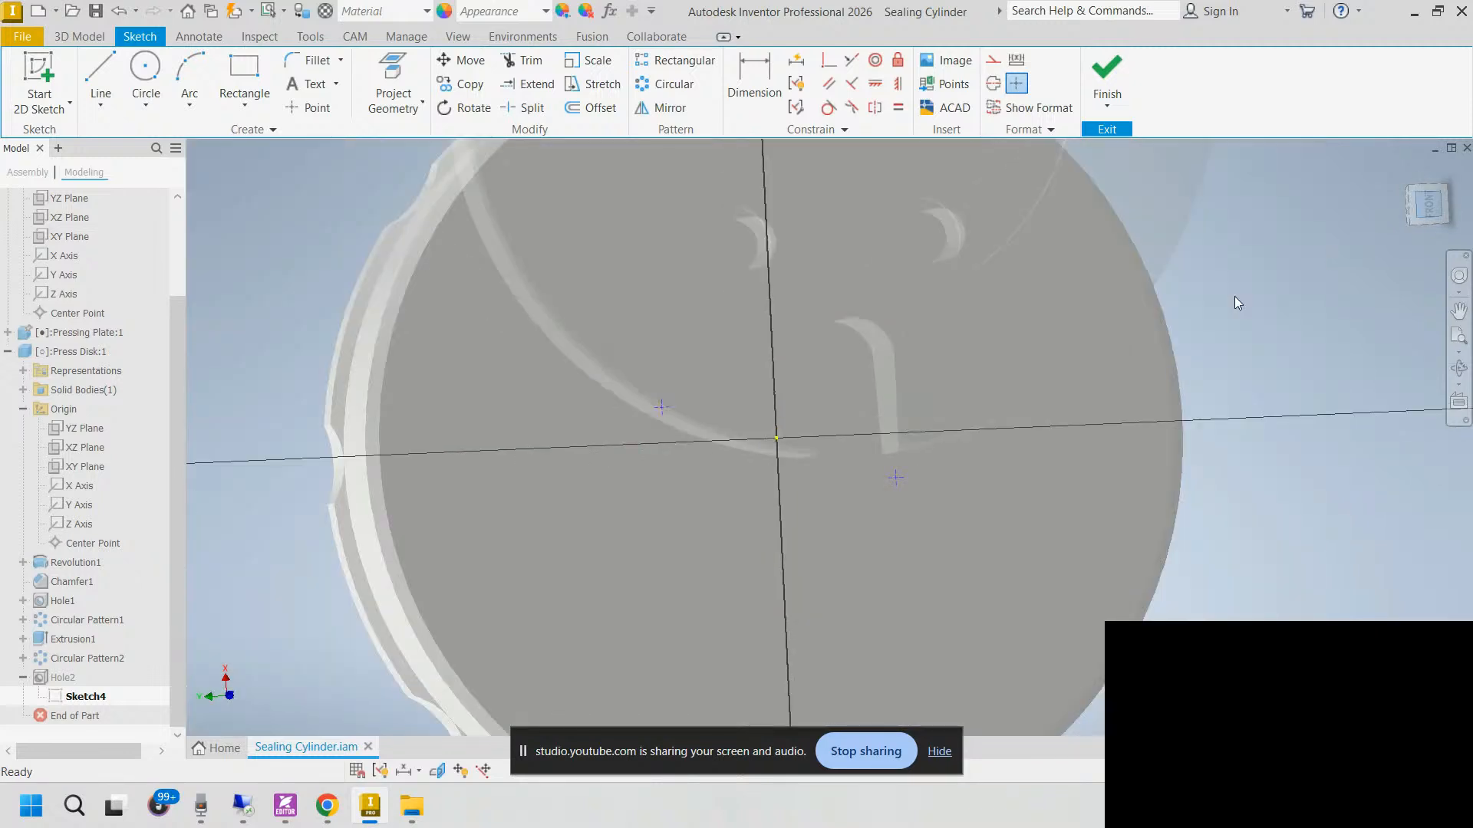
{"action": "scroll", "coordinate": [823, 518], "scroll_direction": "up", "scroll_amount": 3}
{"action": "scroll", "coordinate": [823, 518], "scroll_direction": "down", "scroll_amount": 2}
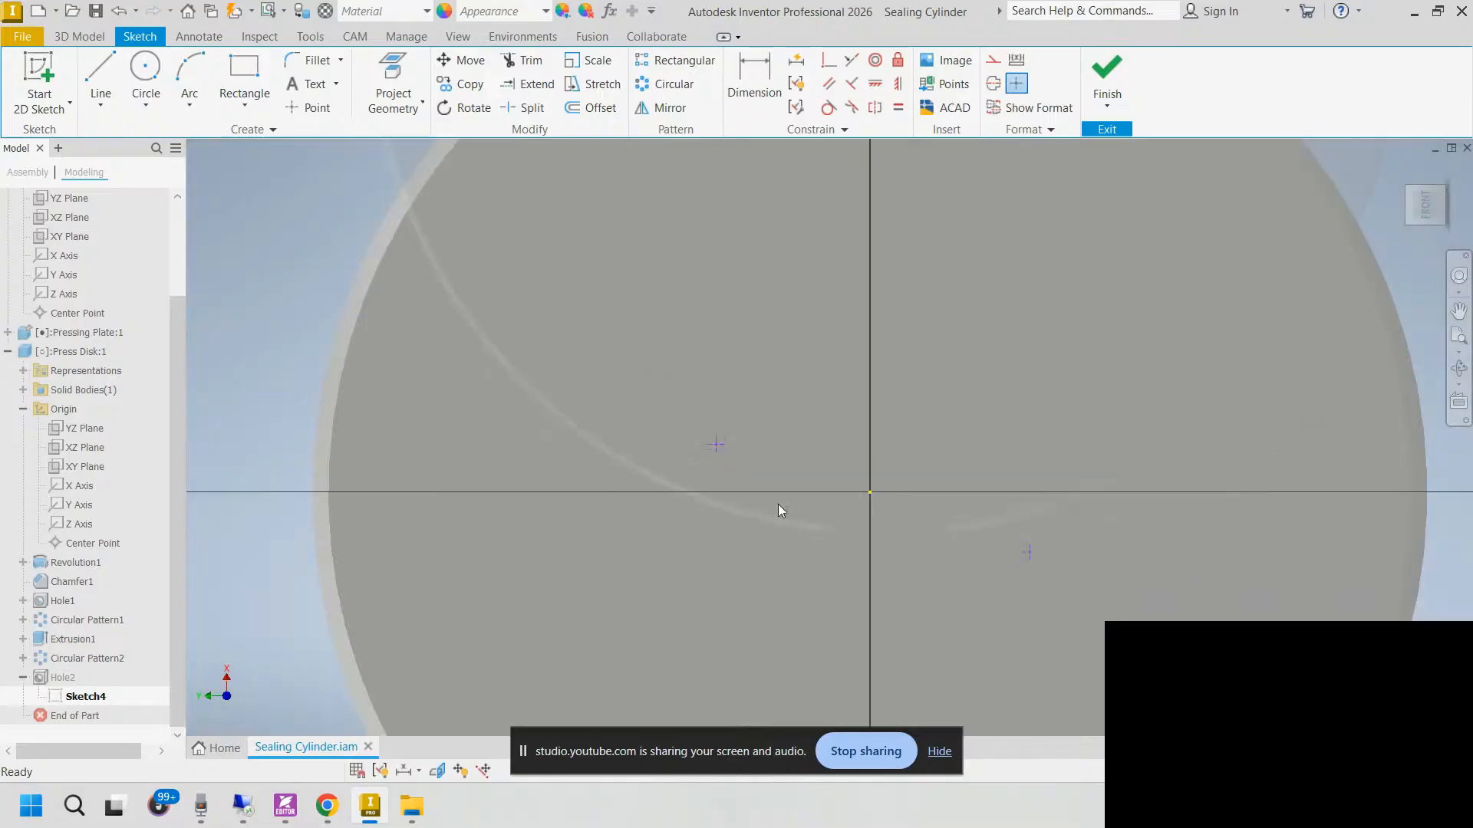
{"action": "left_click_drag", "start_coordinate": [715, 444], "coordinate": [804, 341]}
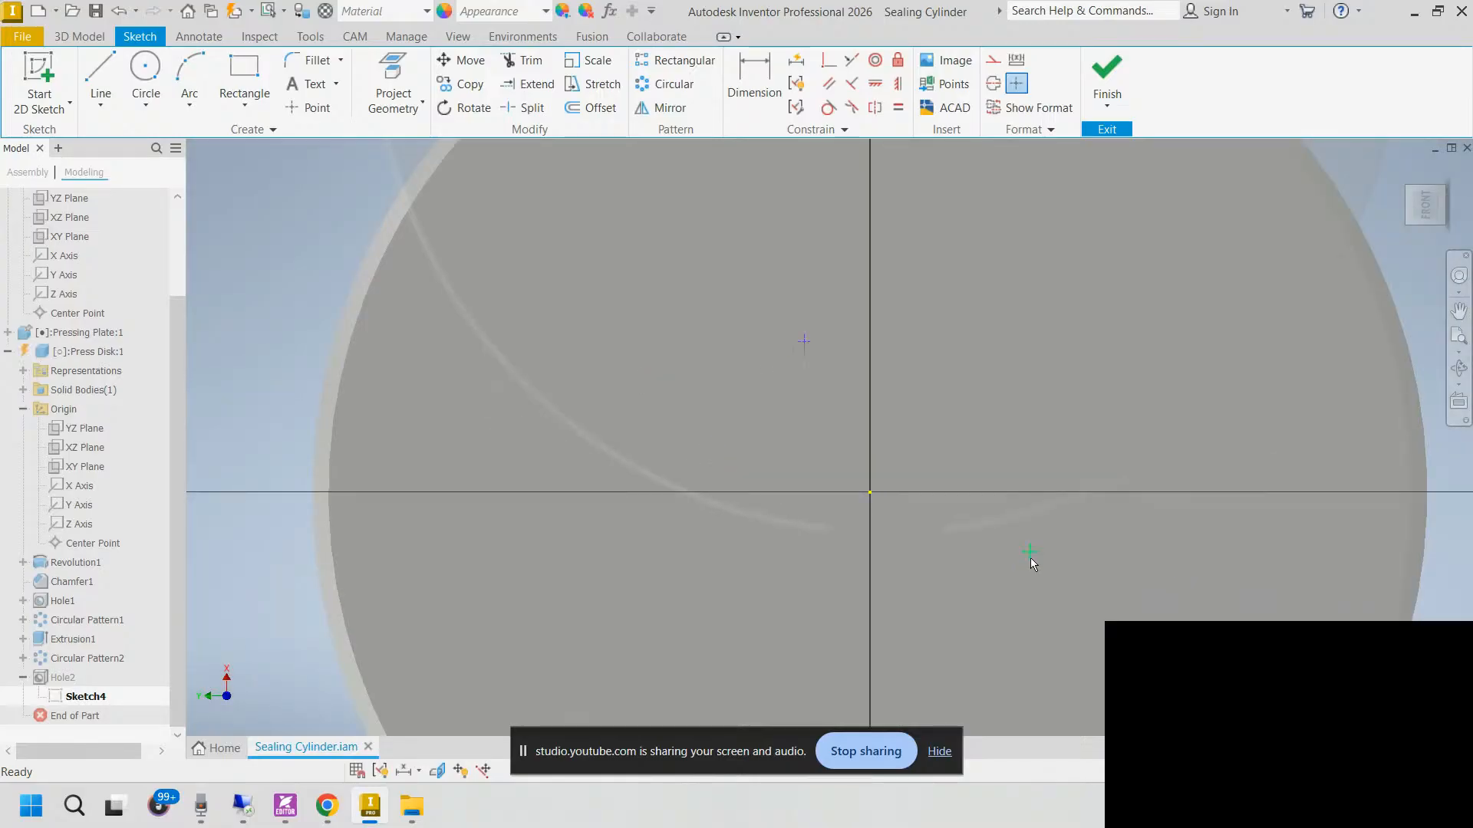
{"action": "left_click_drag", "start_coordinate": [1030, 559], "coordinate": [880, 569]}
Step: Slice the graphics at the sketch plane and constrain the upper hole point coincident with the Press Disk's X axis
{"action": "left_click", "coordinate": [73, 490]}
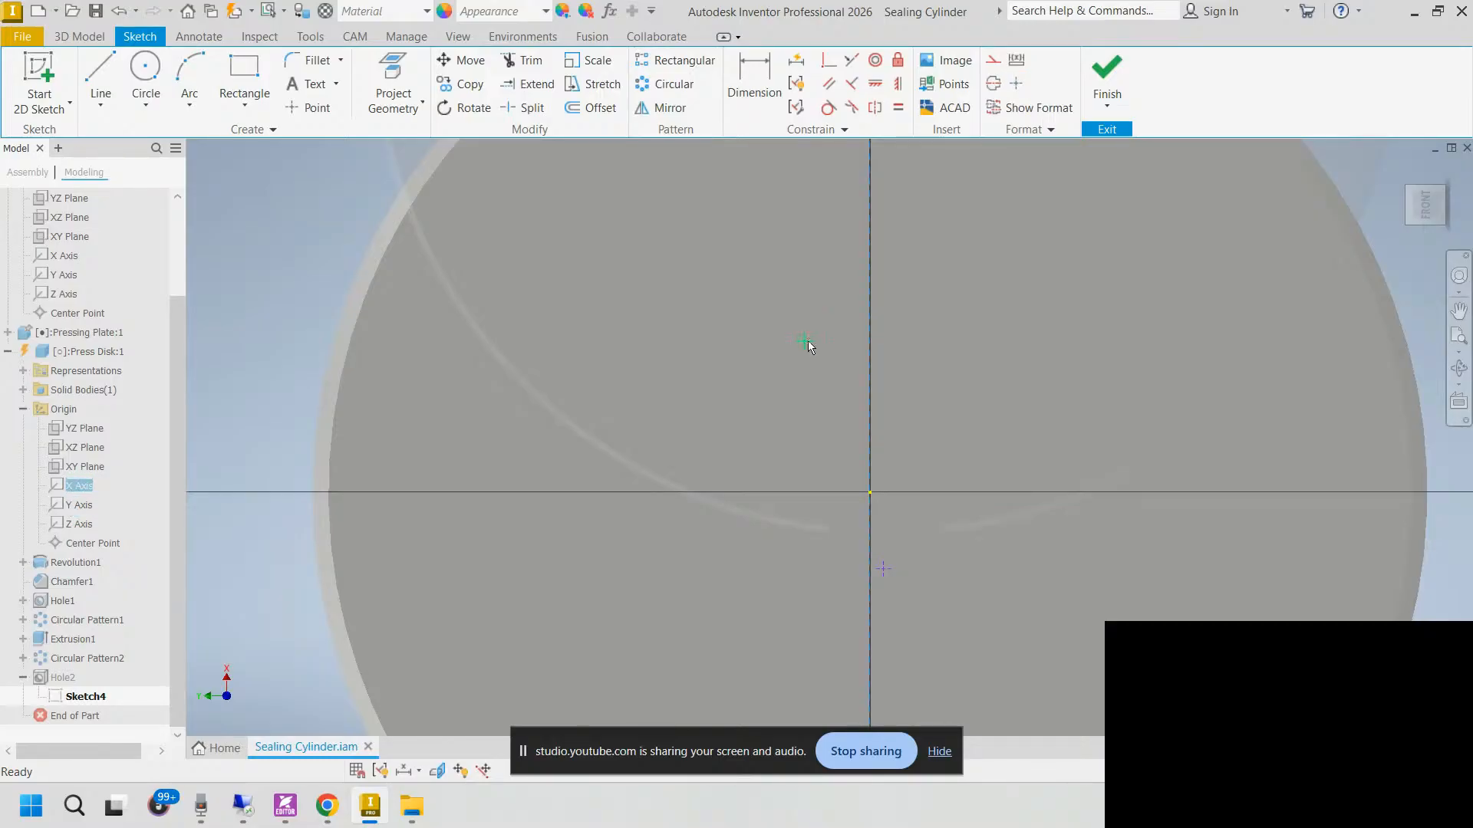
{"action": "left_click", "coordinate": [288, 269]}
{"action": "right_click", "coordinate": [319, 239]}
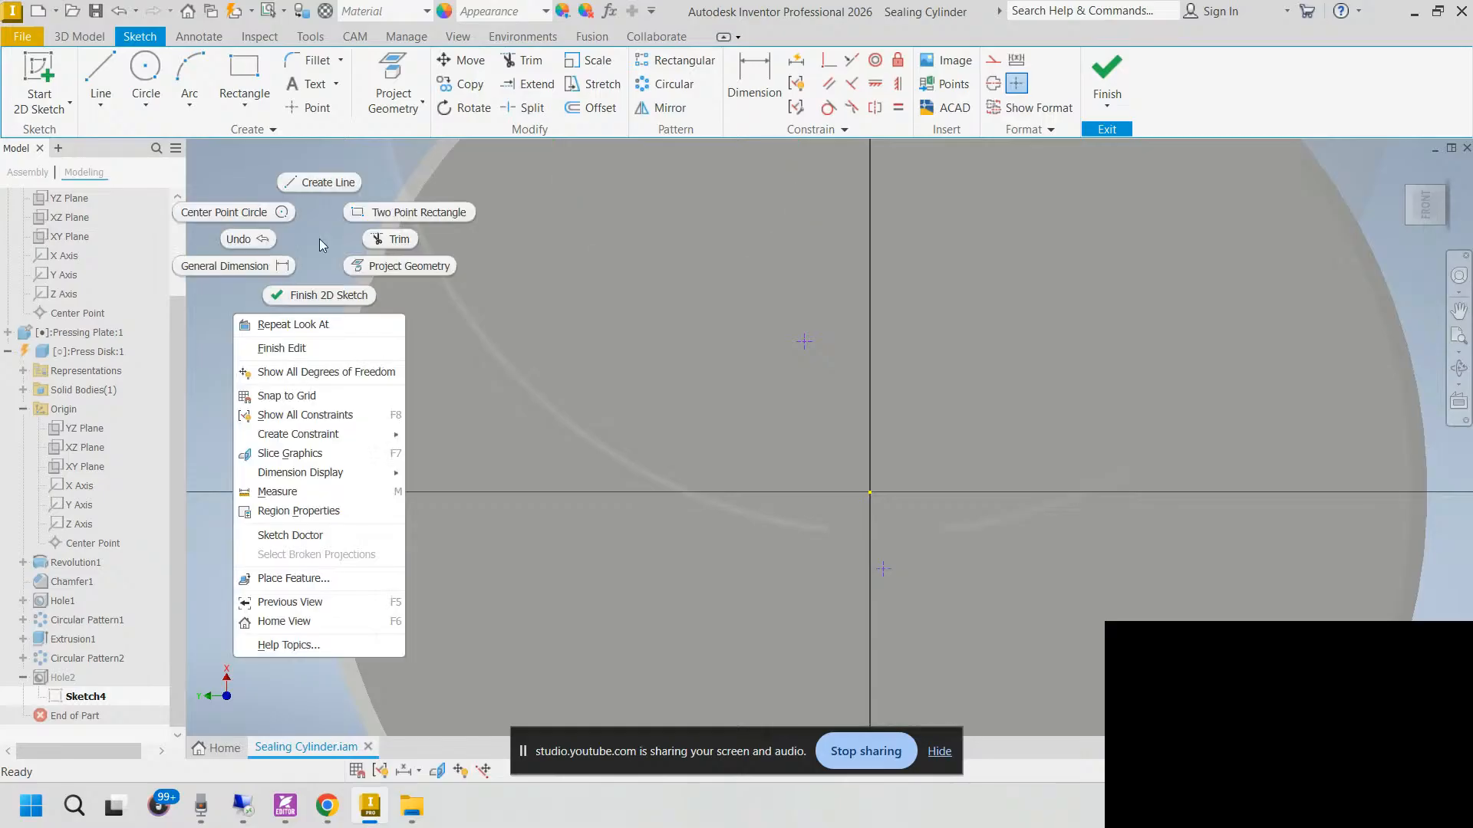
{"action": "left_click", "coordinate": [317, 453]}
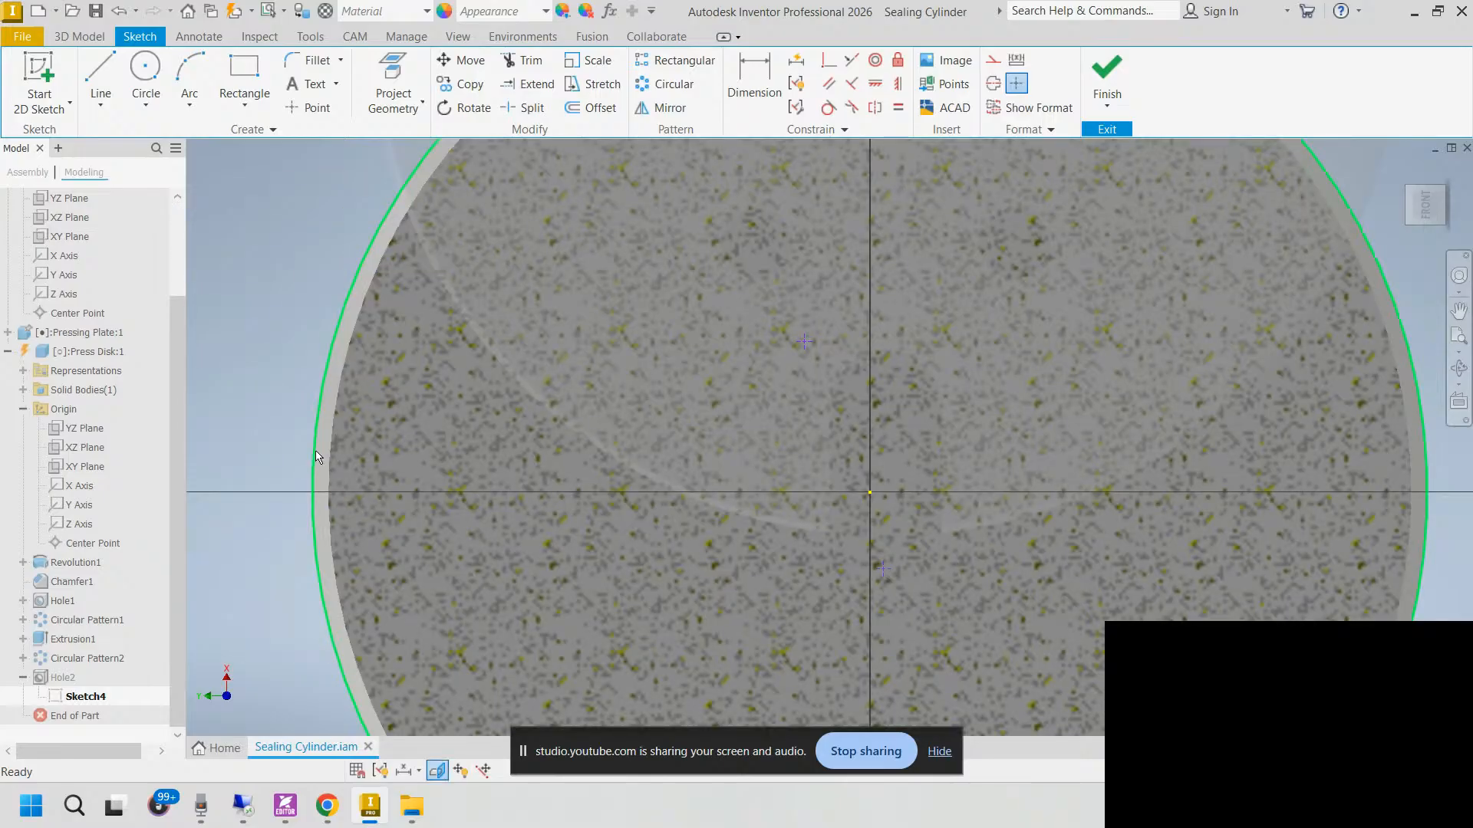
{"action": "scroll", "coordinate": [783, 378], "scroll_direction": "up", "scroll_amount": 3}
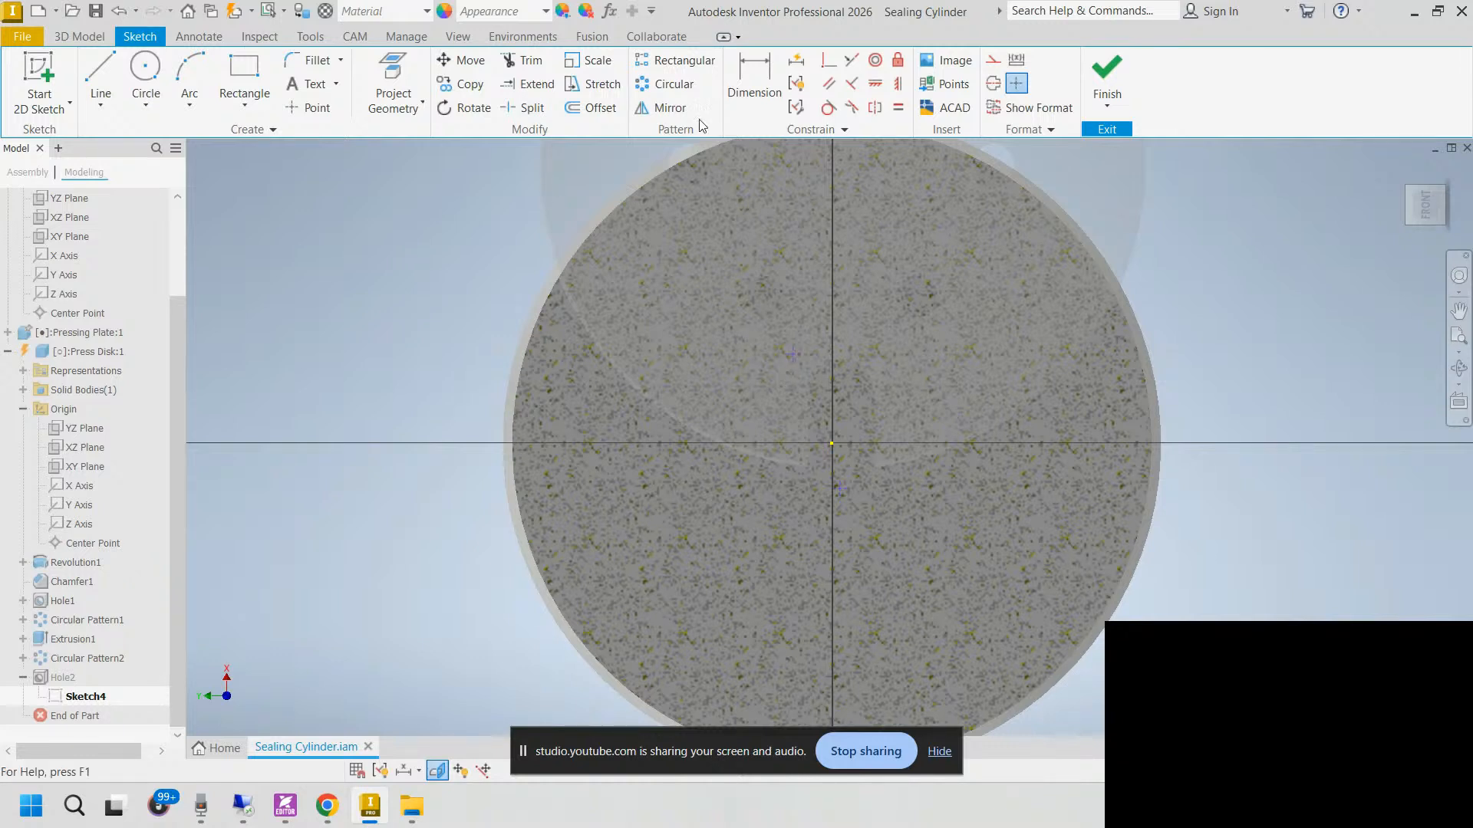
{"action": "left_click", "coordinate": [829, 60]}
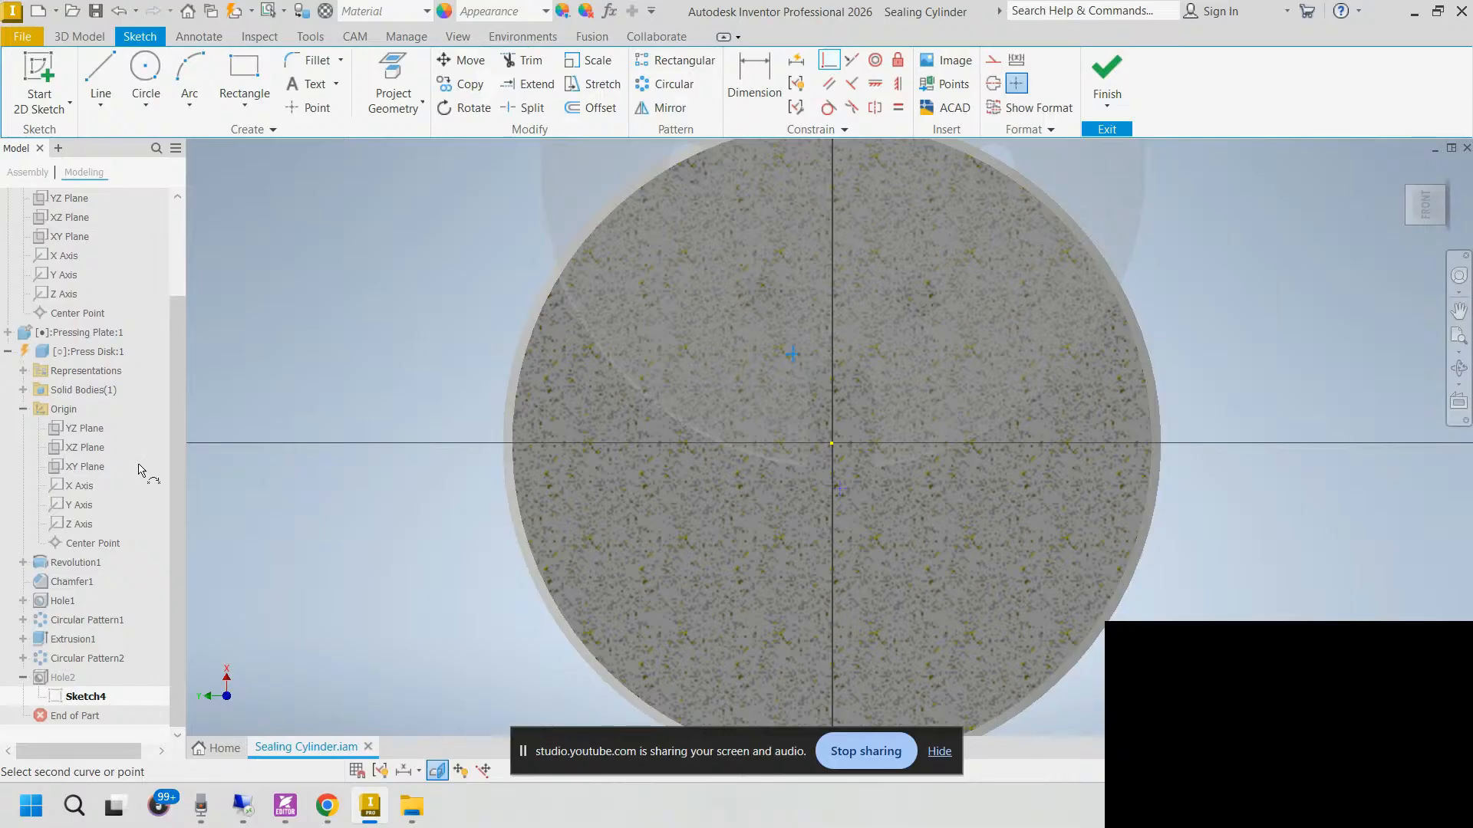
{"action": "left_click", "coordinate": [66, 500]}
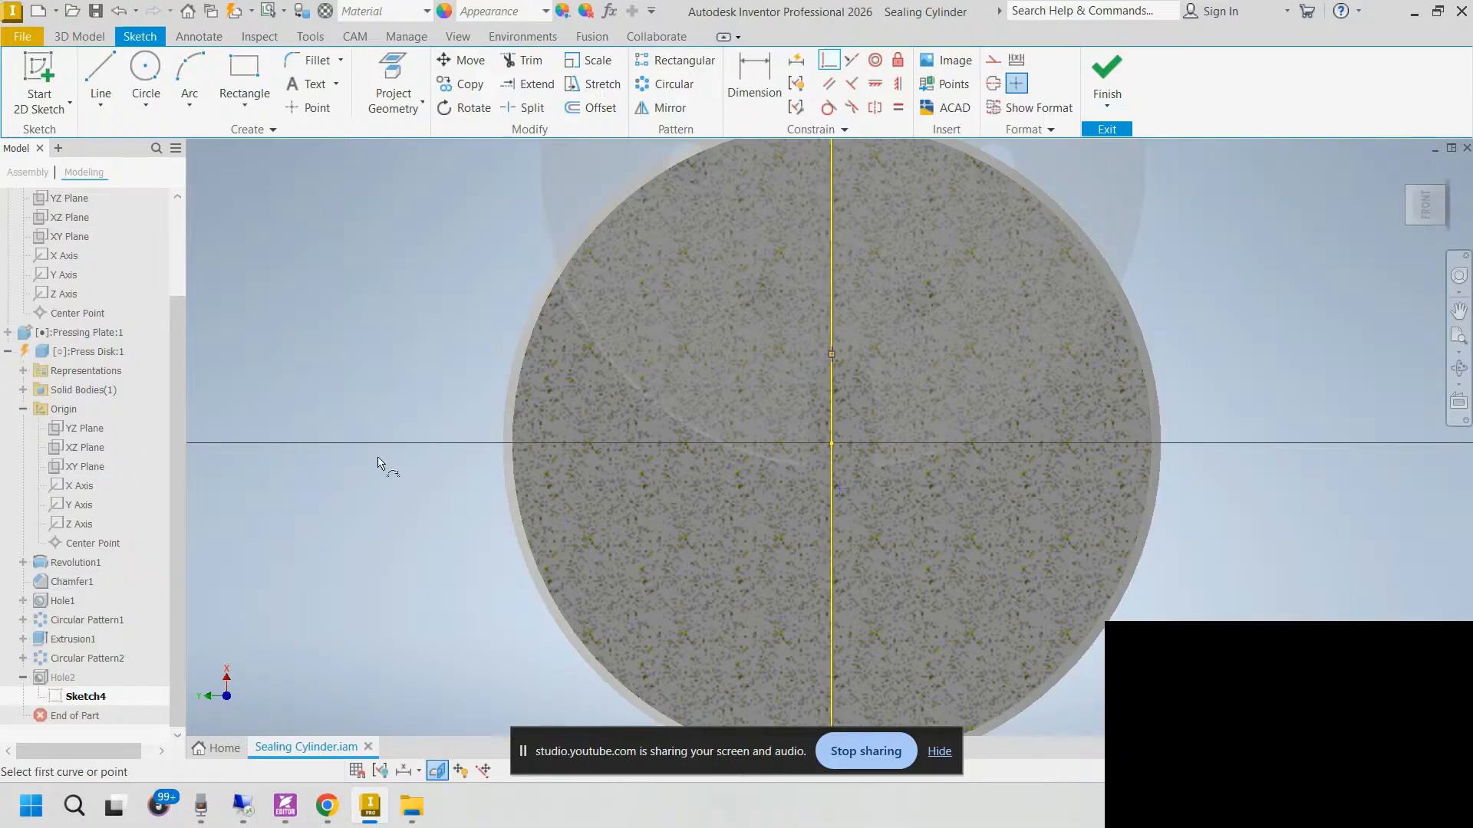
{"action": "key", "text": "Escape"}
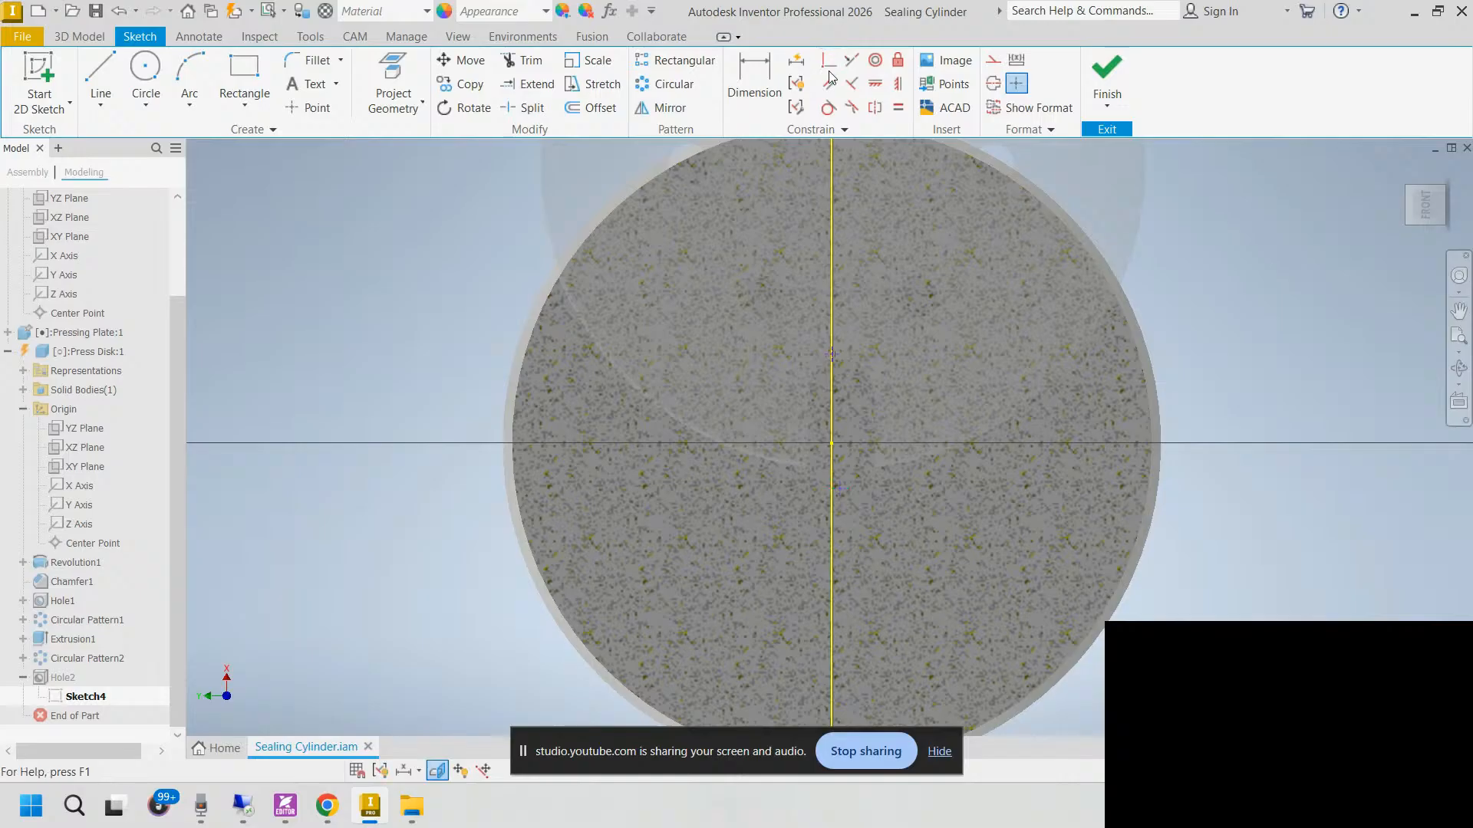
Step: Constrain the lower hole point coincident with the projected X axis and convert that axis line to construction
{"action": "left_click", "coordinate": [828, 67]}
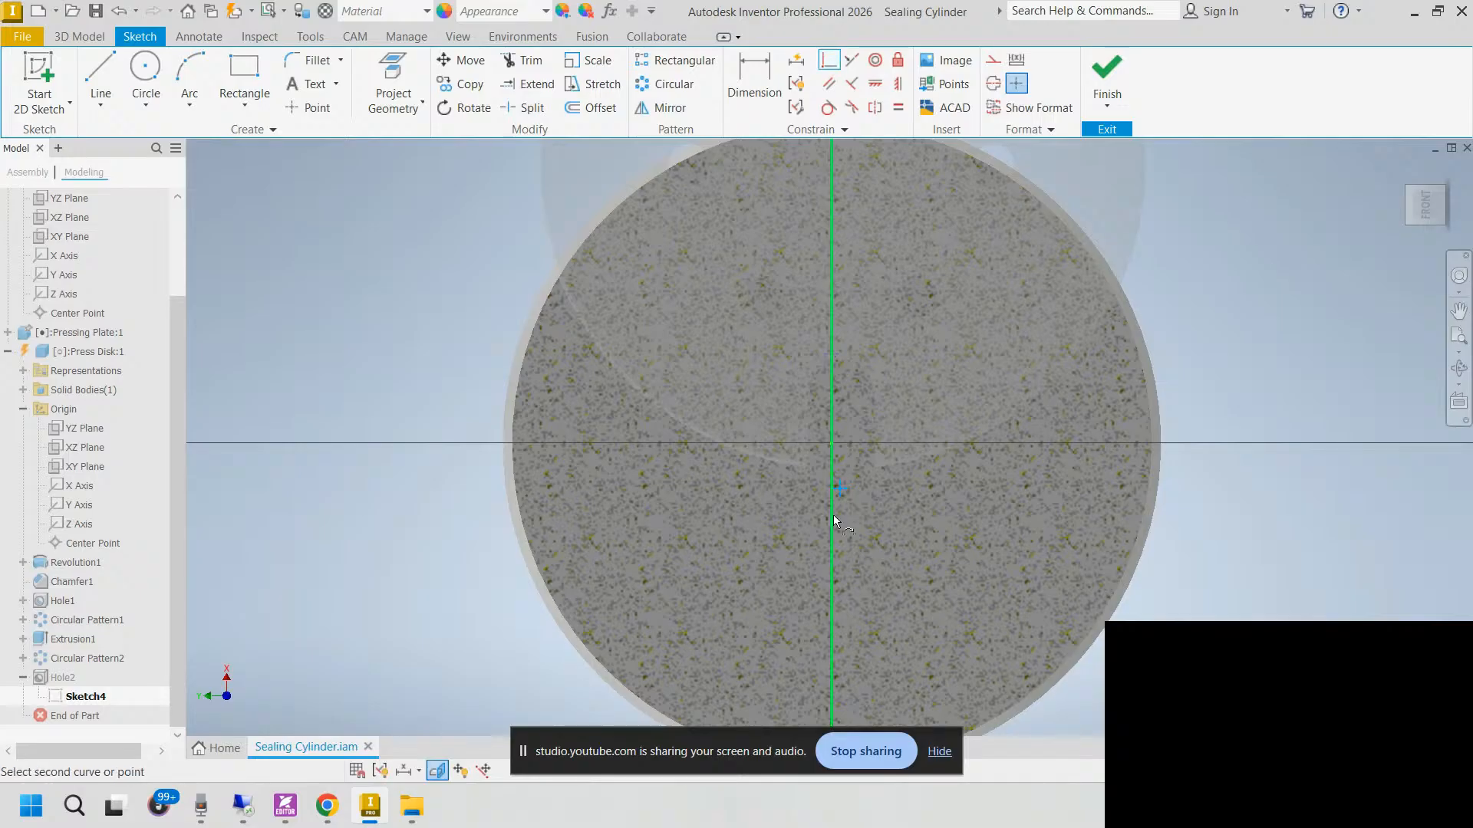
{"action": "middle_click_drag", "start_coordinate": [797, 192], "coordinate": [728, 367]}
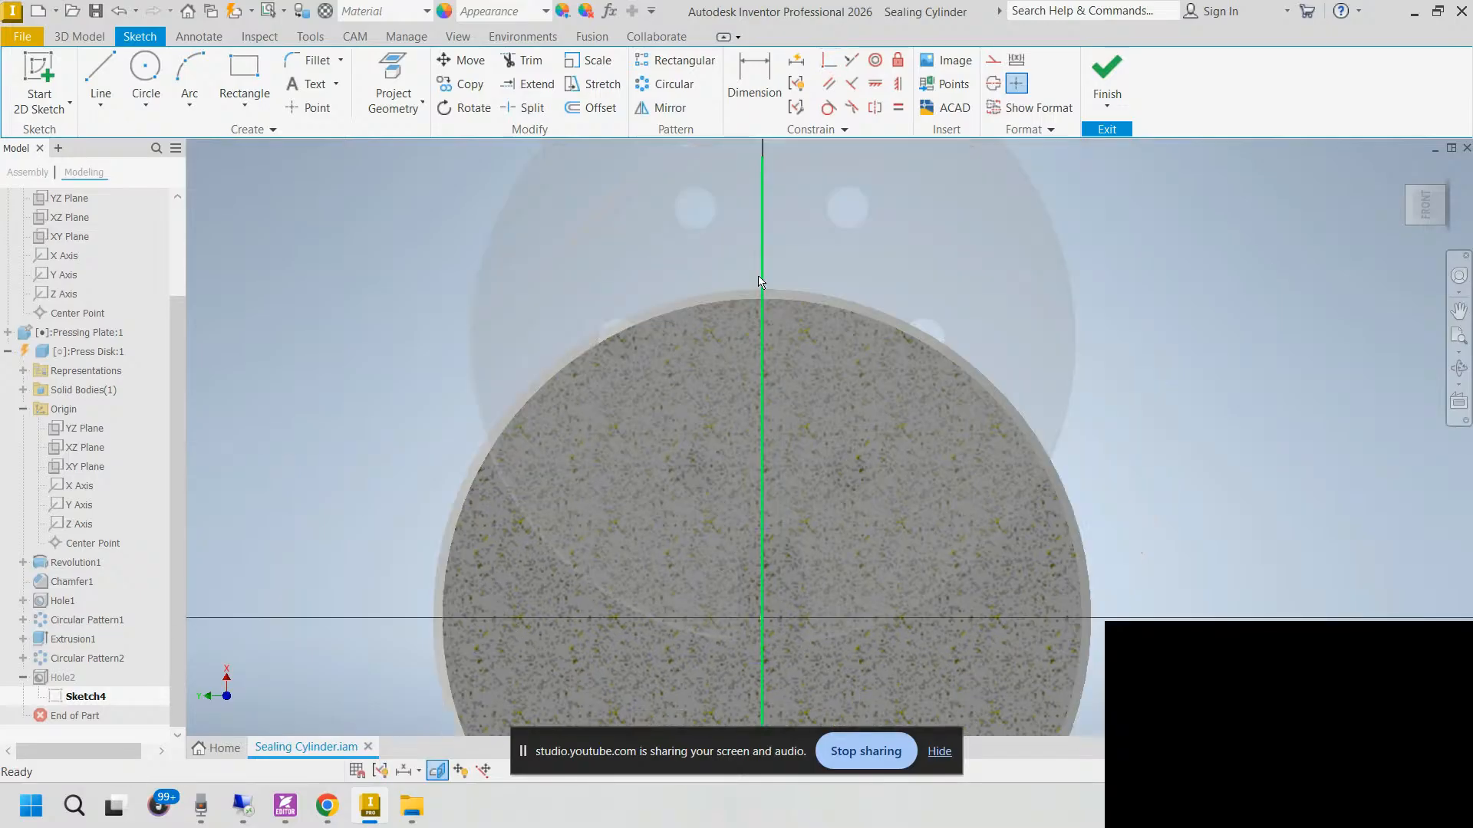
{"action": "right_click", "coordinate": [762, 253]}
{"action": "left_click", "coordinate": [816, 264]}
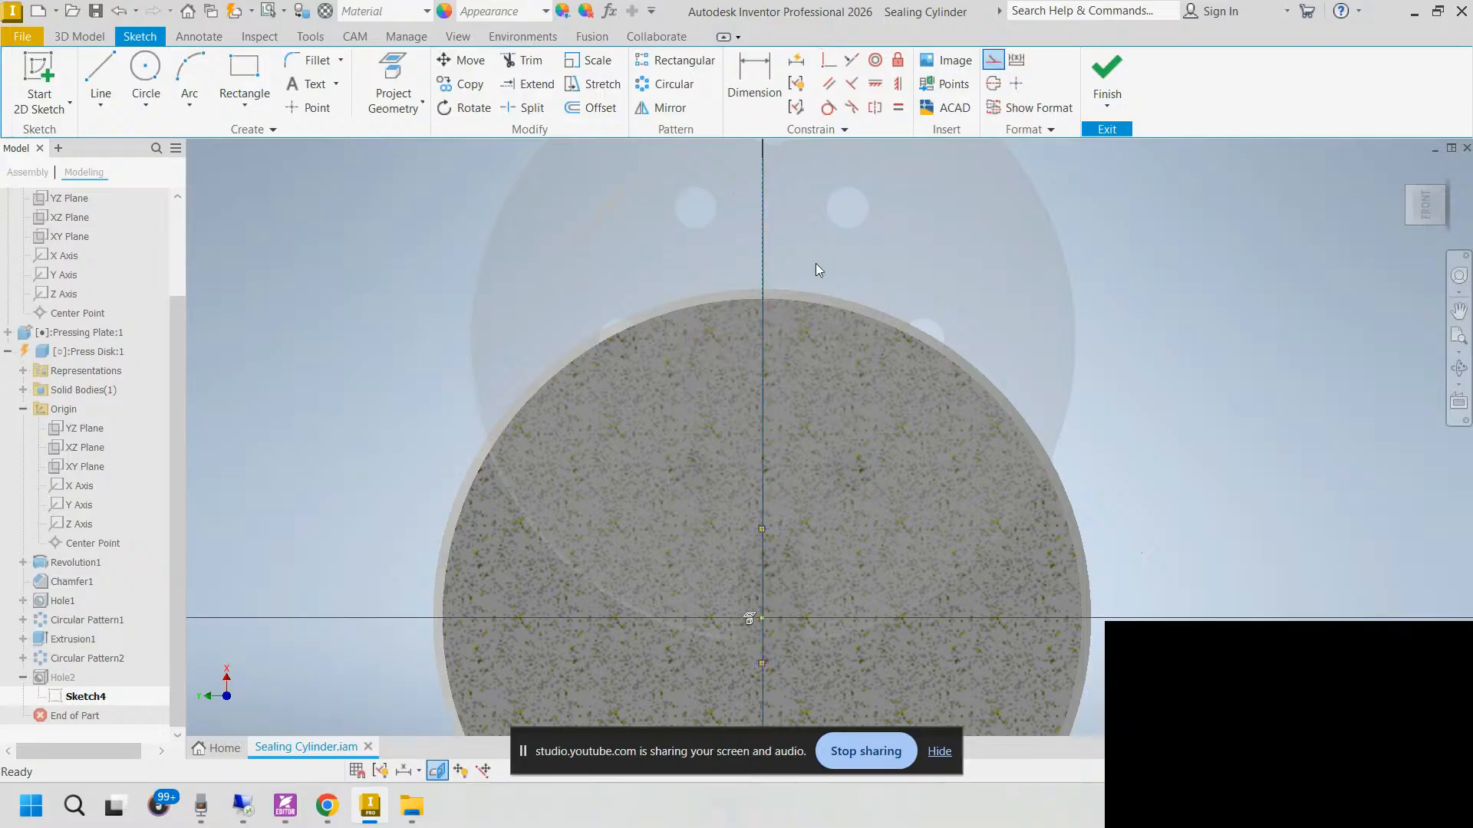
{"action": "middle_click_drag", "start_coordinate": [755, 586], "coordinate": [756, 366]}
{"action": "scroll", "coordinate": [756, 366], "scroll_direction": "down", "scroll_amount": 3}
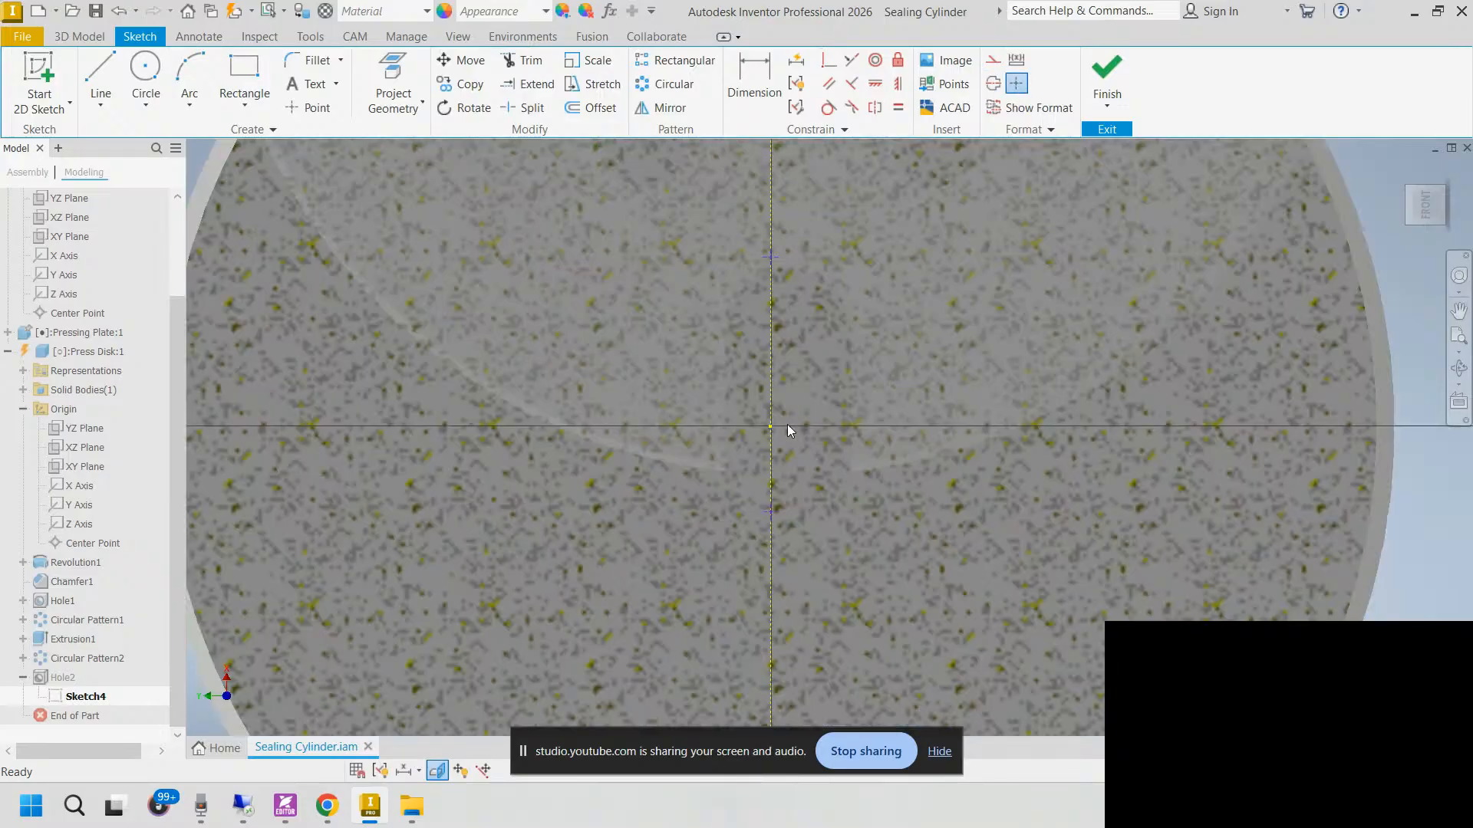
{"action": "middle_click_drag", "start_coordinate": [787, 425], "coordinate": [768, 399]}
{"action": "left_click", "coordinate": [874, 108]}
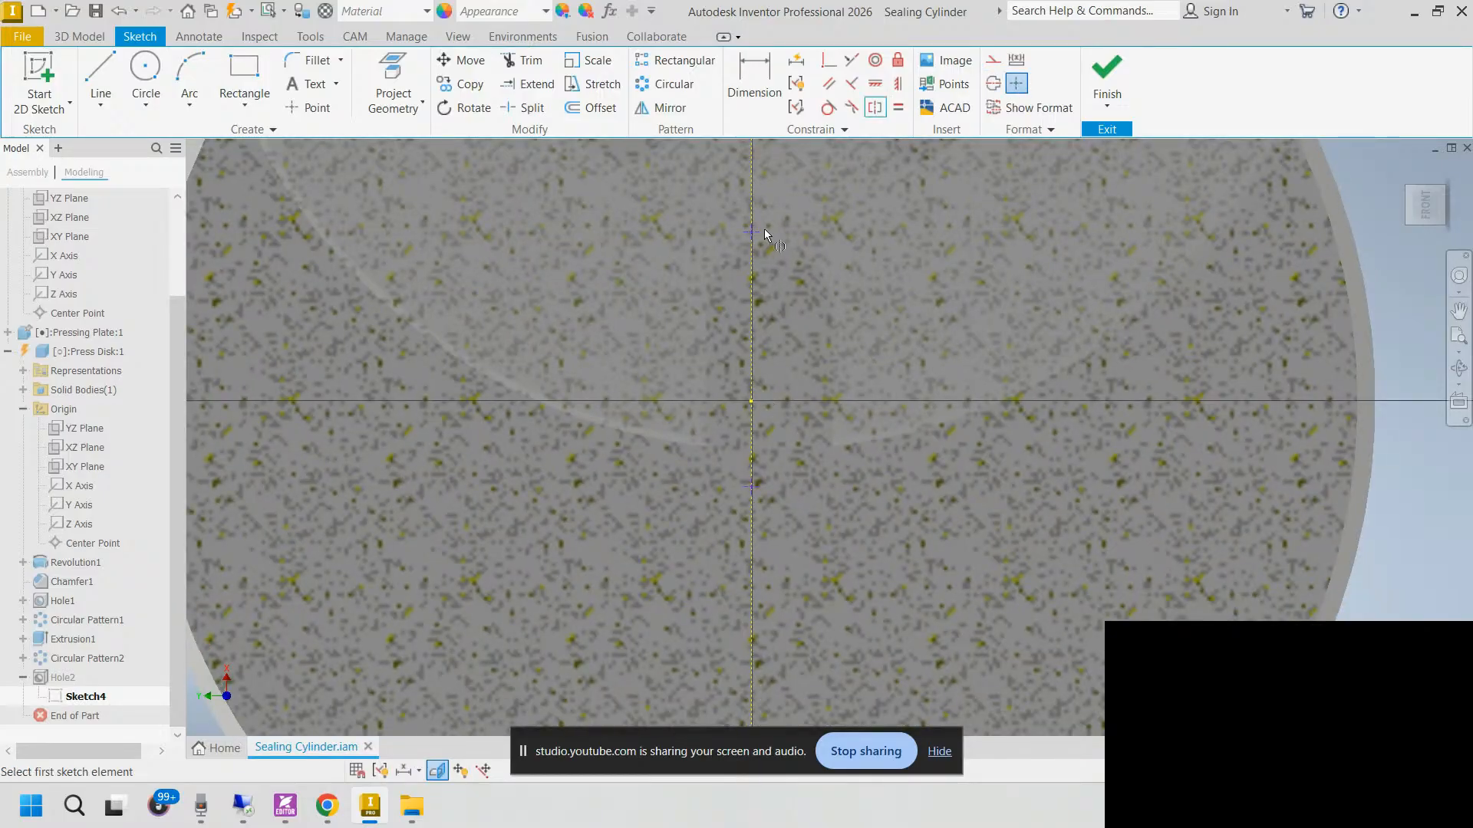
{"action": "left_click", "coordinate": [752, 232]}
{"action": "left_click", "coordinate": [751, 485]}
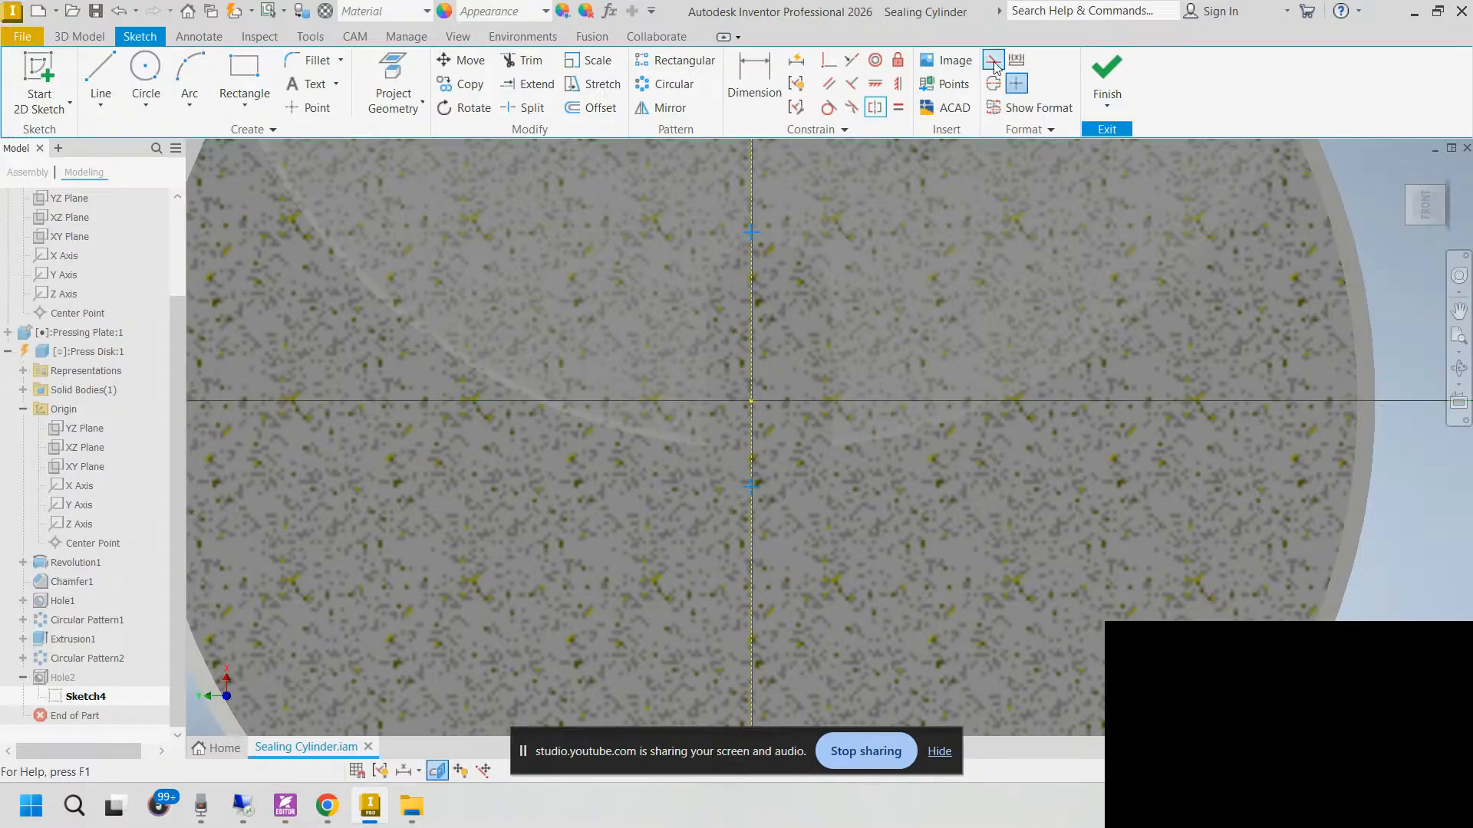
{"action": "key", "text": "Escape"}
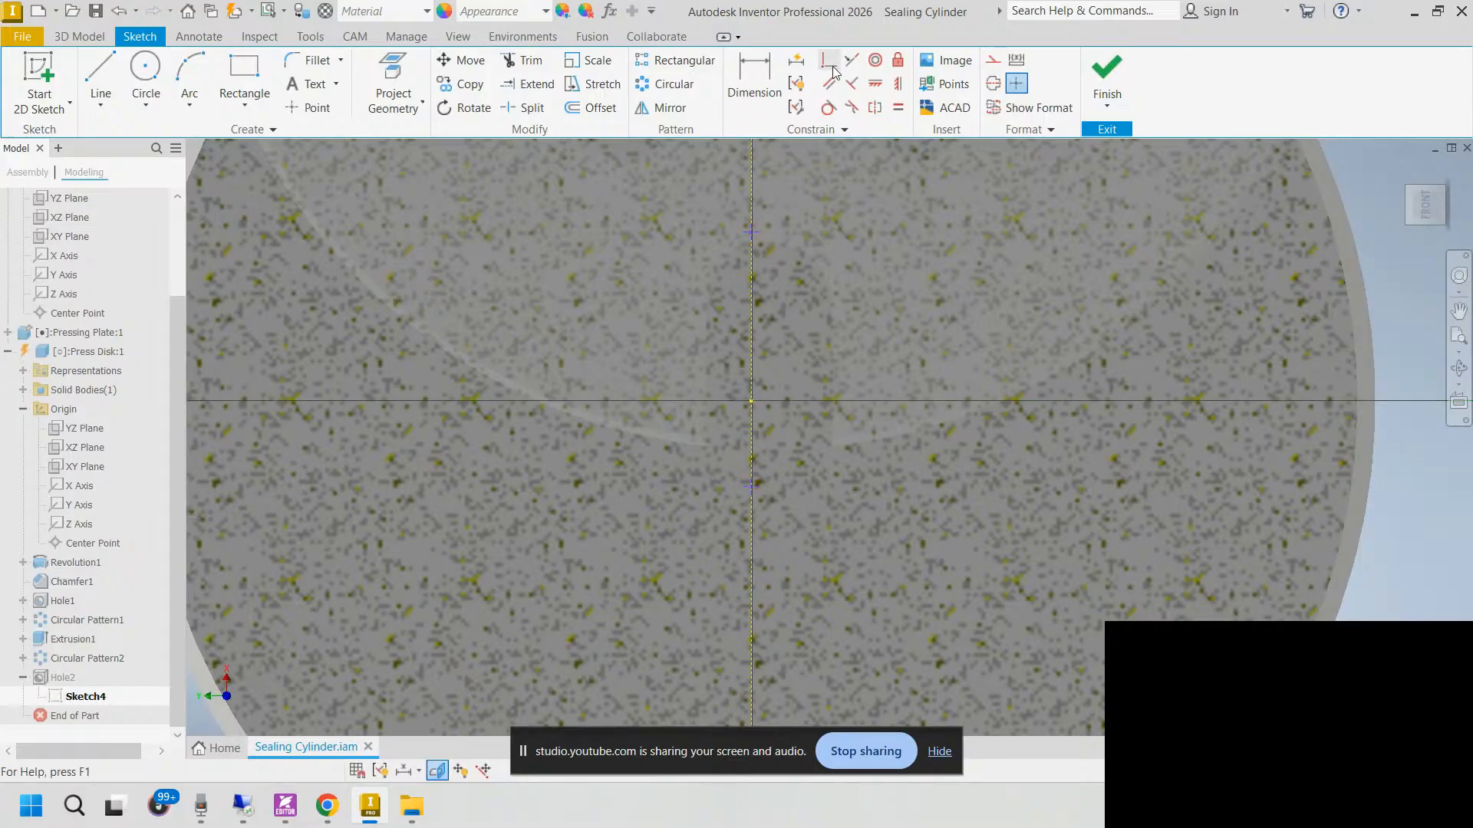
Step: Make the two hole points symmetric about the Press Disk's Y axis and convert the projected Y axis line to construction
{"action": "left_click", "coordinate": [875, 107]}
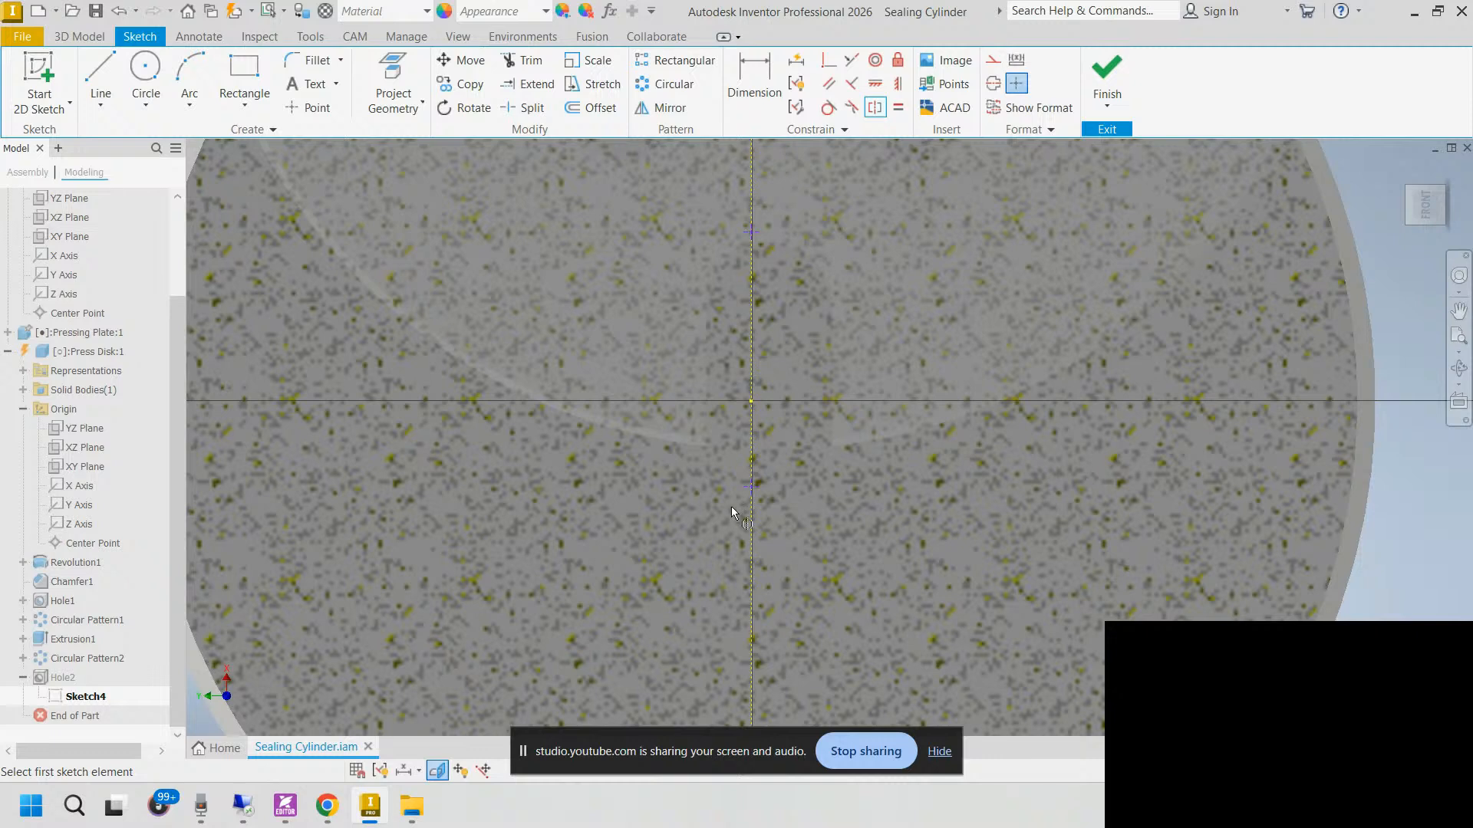
{"action": "left_click", "coordinate": [750, 485]}
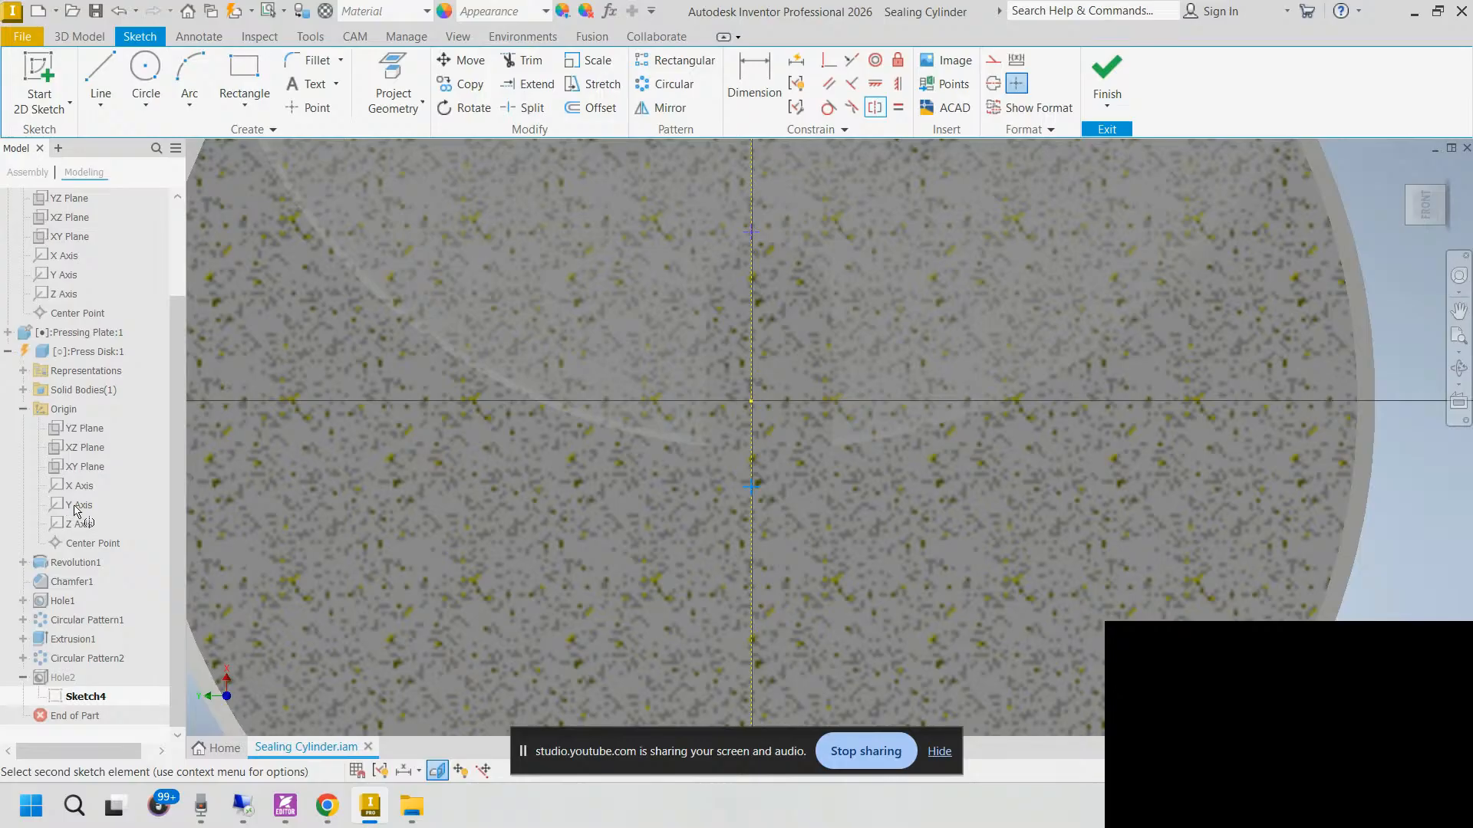
{"action": "left_click", "coordinate": [755, 232]}
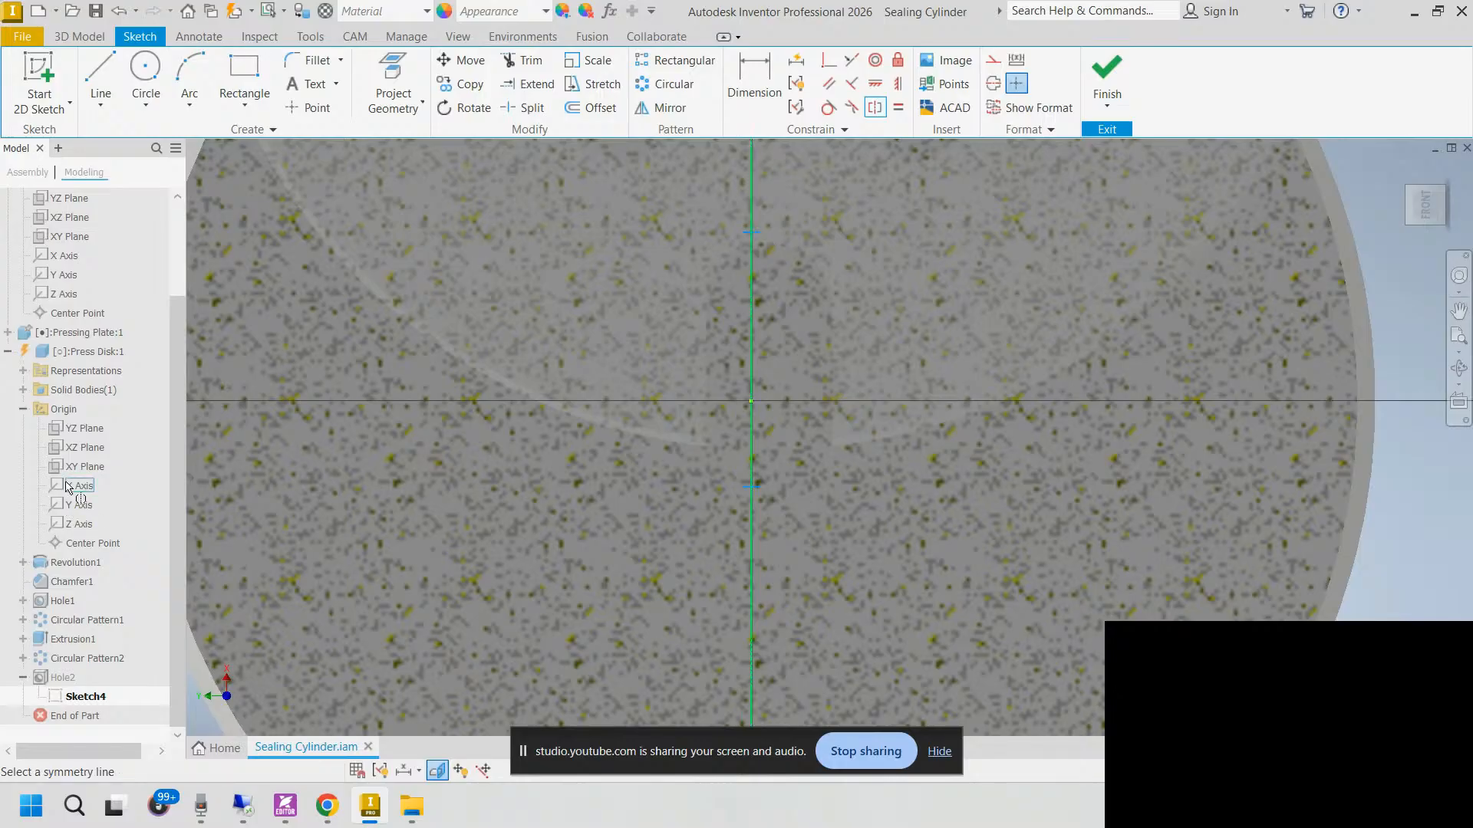
{"action": "left_click", "coordinate": [66, 506]}
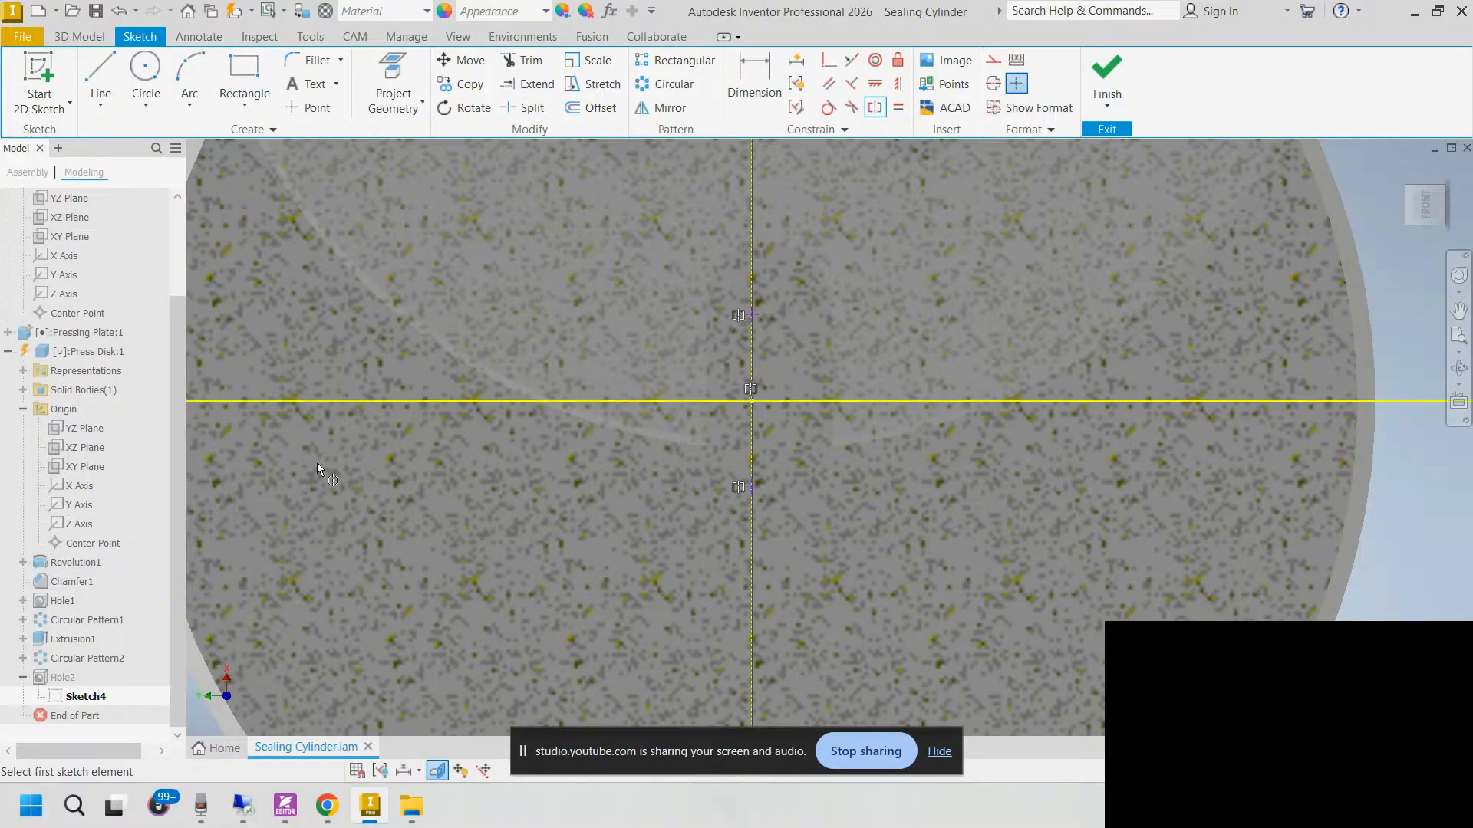
{"action": "key", "text": "Escape"}
{"action": "left_click", "coordinate": [762, 406]}
{"action": "right_click", "coordinate": [784, 304]}
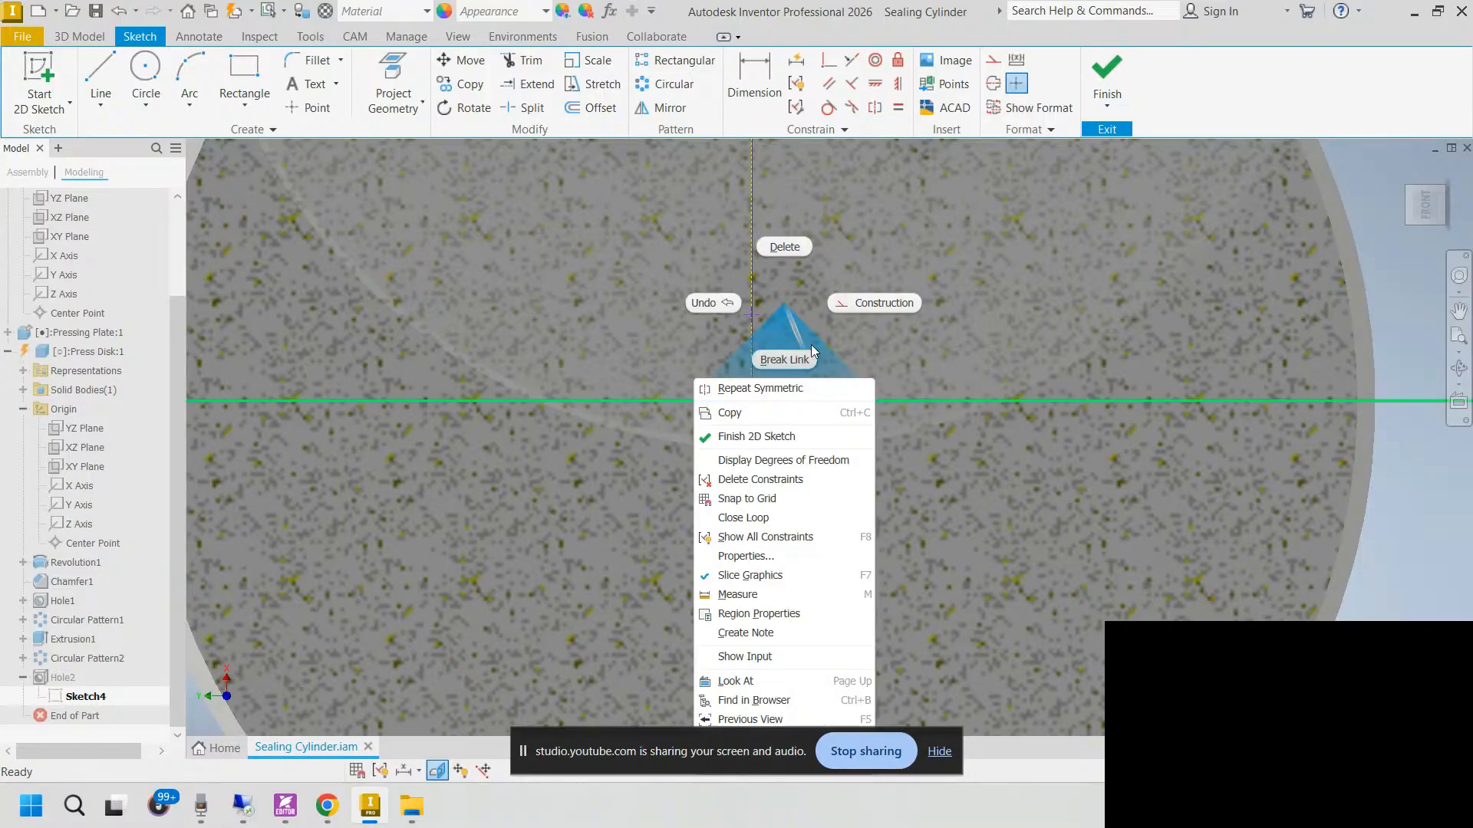
Step: Dimension the distance between the two hole points as 150 mm and finish the sketch
{"action": "key", "text": "d"}
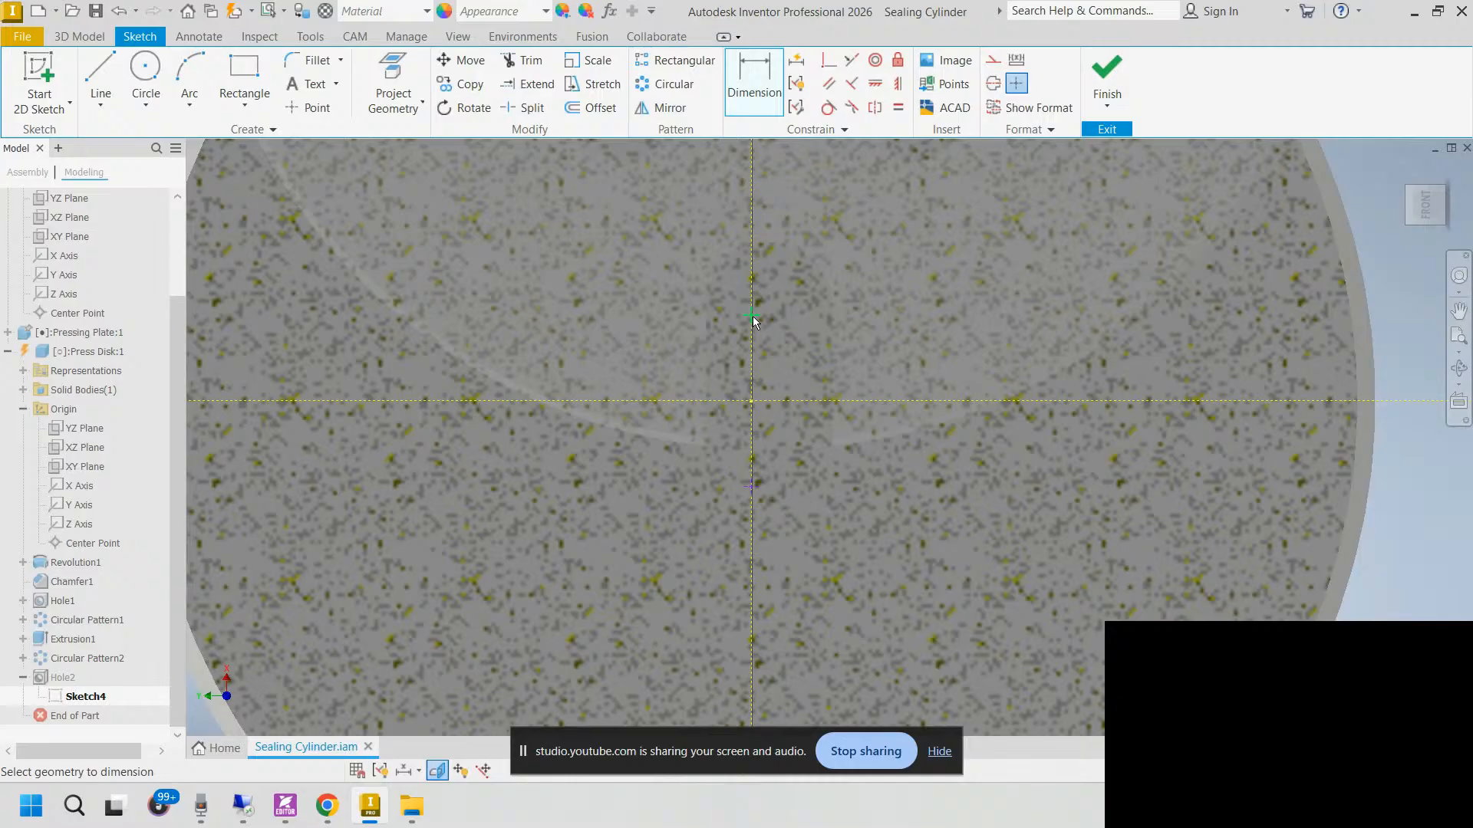
{"action": "left_click", "coordinate": [752, 318]}
{"action": "left_click", "coordinate": [890, 367]}
{"action": "left_click", "coordinate": [890, 367]}
{"action": "type", "text": "150"}
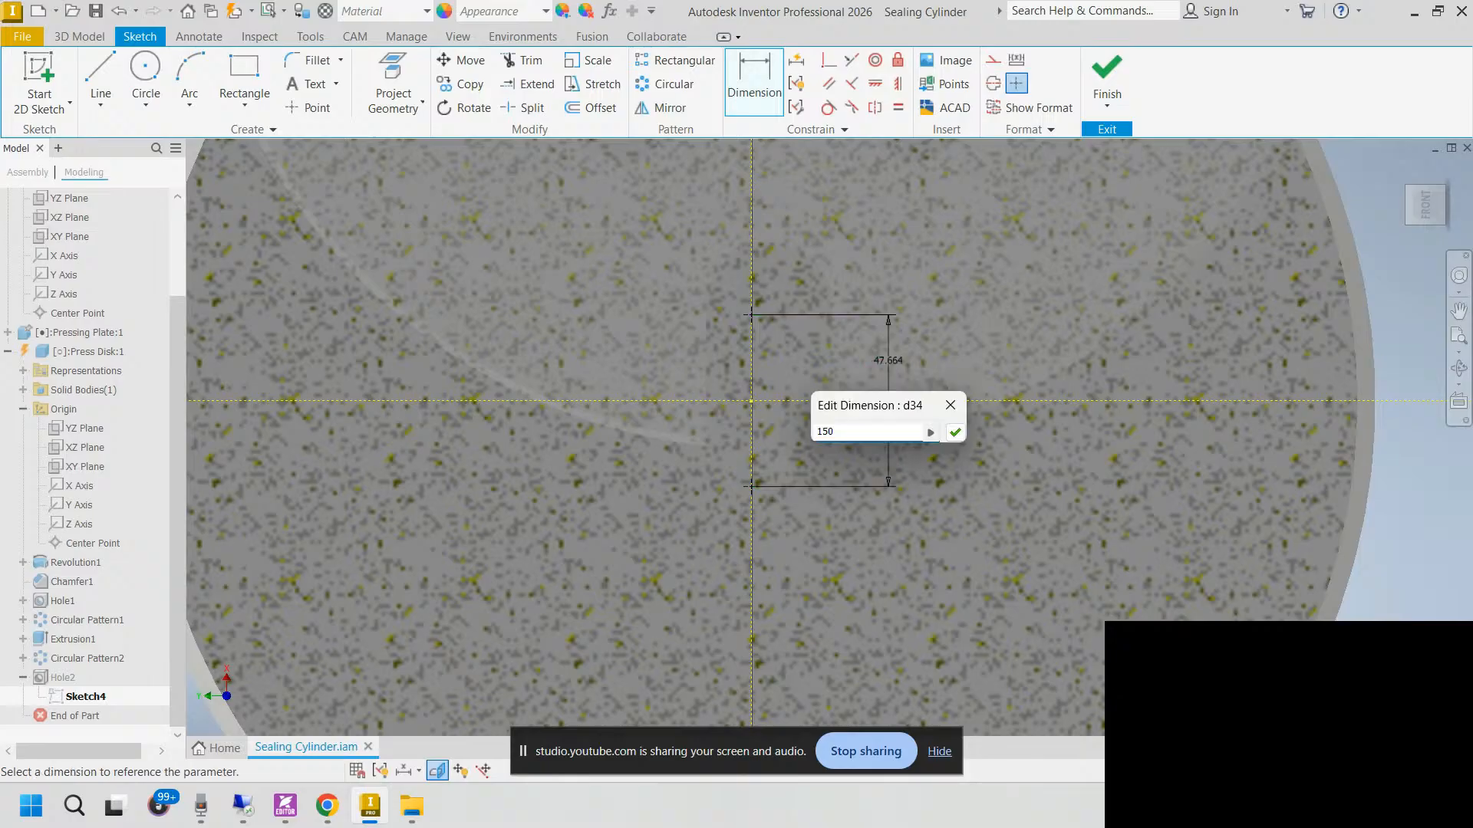
{"action": "left_click", "coordinate": [955, 433]}
{"action": "scroll", "coordinate": [831, 439], "scroll_direction": "down", "scroll_amount": 4}
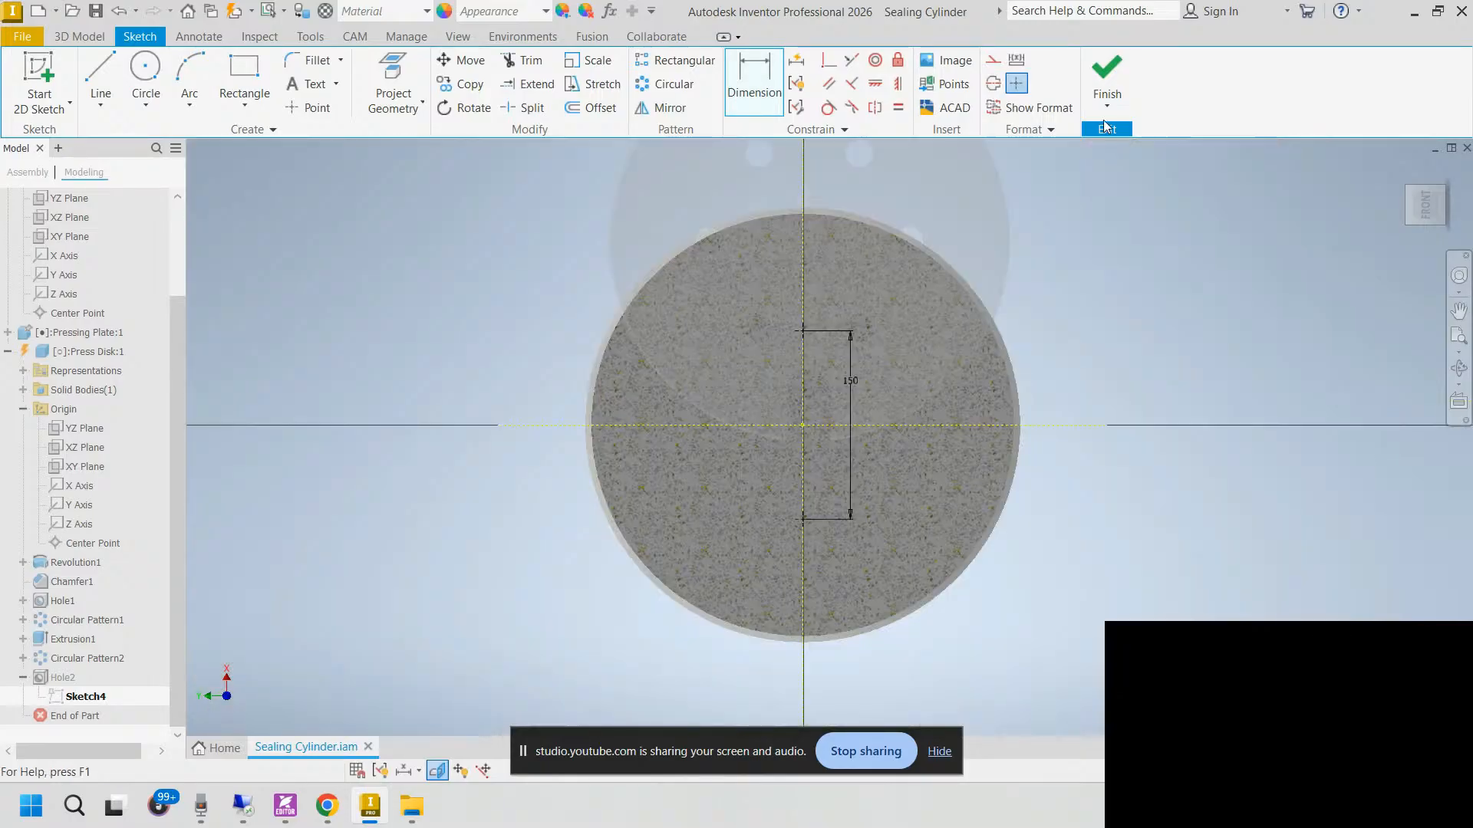
{"action": "left_click", "coordinate": [1107, 84]}
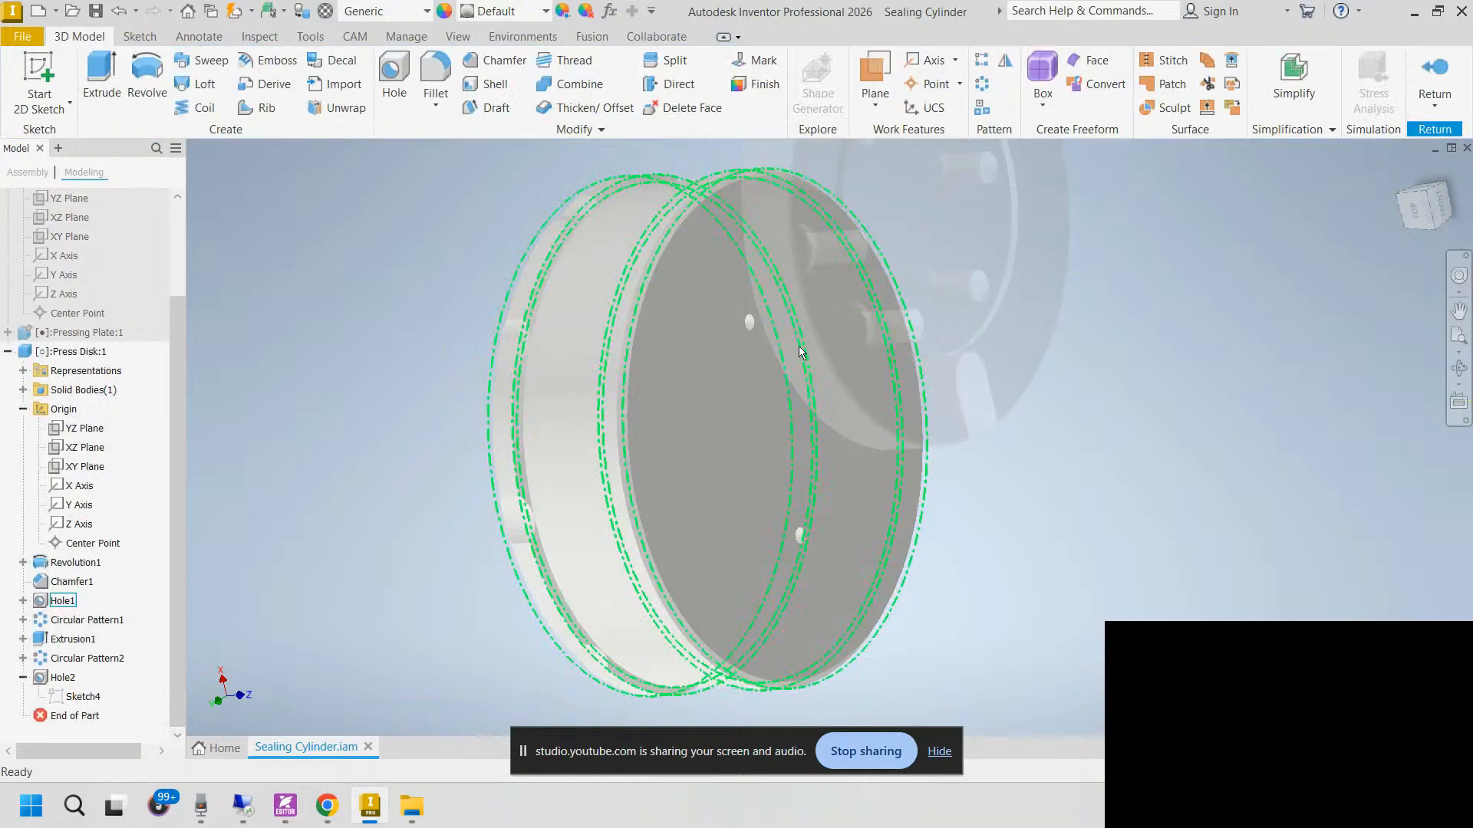
Step: Inspect the patterned side of the Press Disk, then switch to Foxit PDF Editor and compare it with the drawing's views and dimensions
{"action": "mouse_move", "coordinate": [799, 347]}
{"action": "middle_mouse_down", "text": "shift"}
{"action": "mouse_move", "coordinate": [236, 407]}
{"action": "mouse_move", "coordinate": [335, 410]}
{"action": "middle_mouse_up", "text": "shift"}
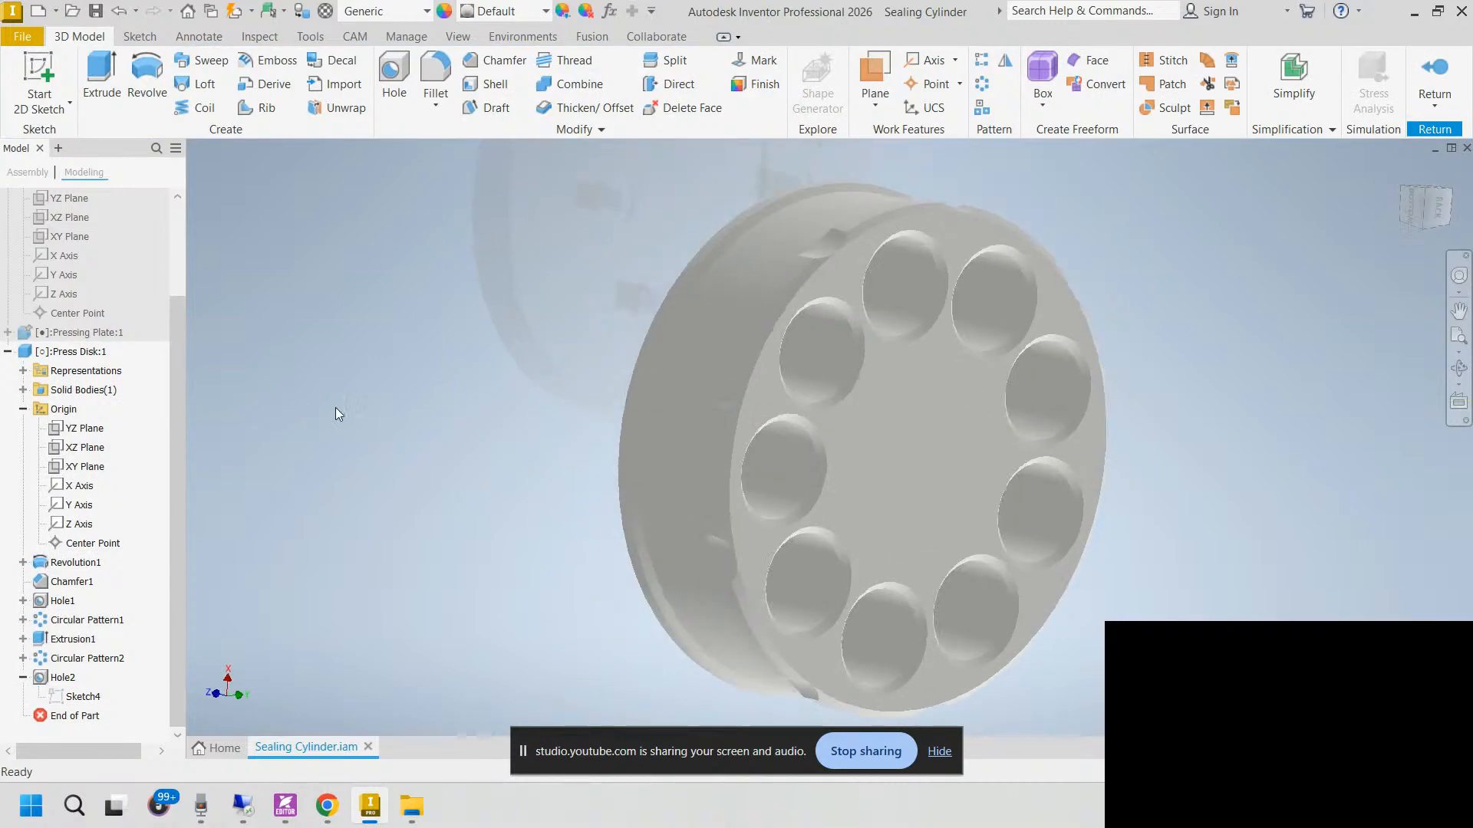
{"action": "left_click", "coordinate": [286, 806]}
{"action": "left_click_drag", "start_coordinate": [473, 468], "coordinate": [519, 489]}
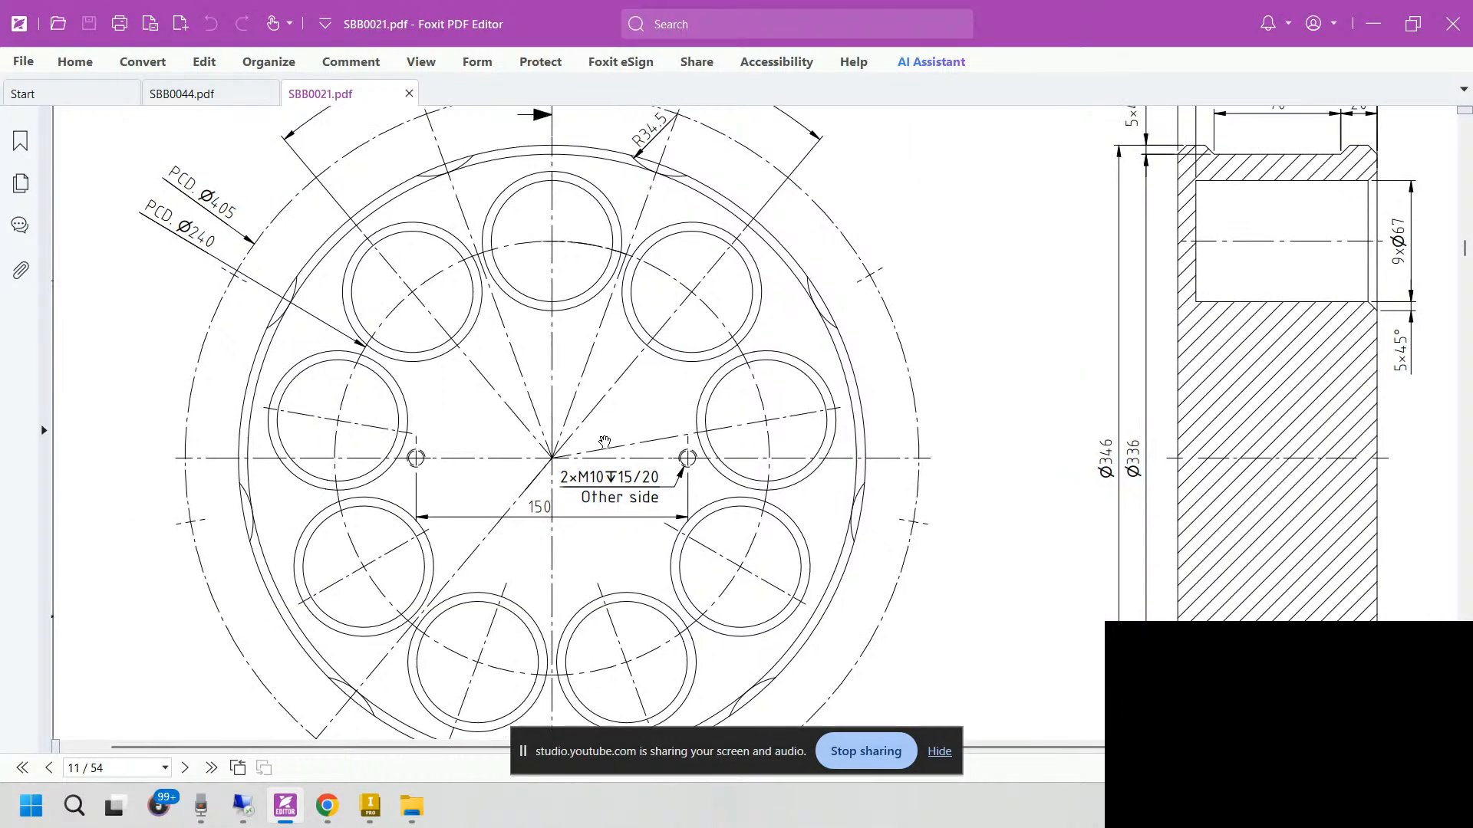
{"action": "left_click_drag", "start_coordinate": [598, 404], "coordinate": [618, 514]}
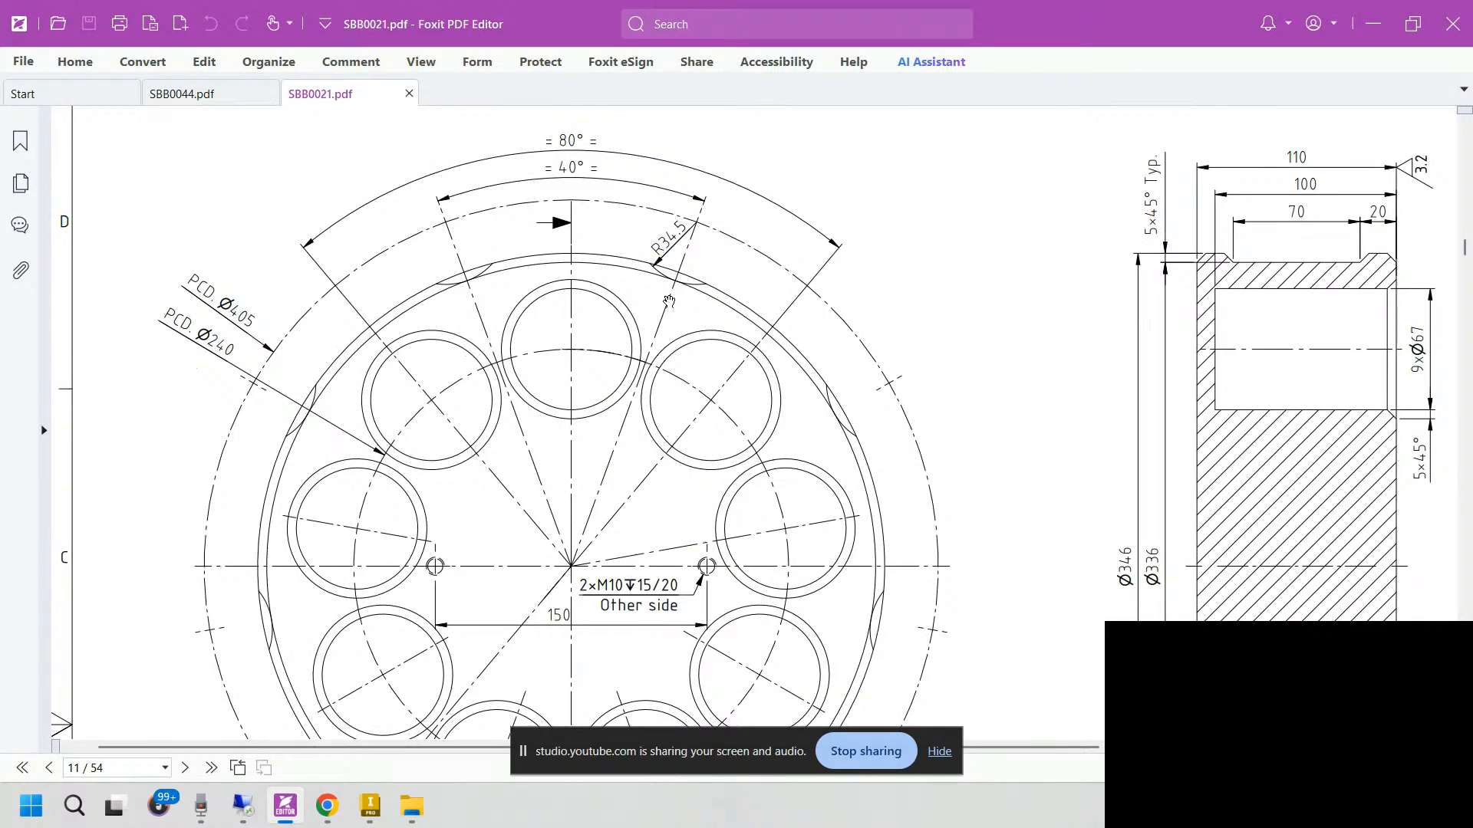
{"action": "mouse_move", "coordinate": [860, 546]}
{"action": "left_mouse_down"}
{"action": "mouse_move", "coordinate": [547, 250]}
{"action": "mouse_move", "coordinate": [611, 139]}
{"action": "left_mouse_up"}
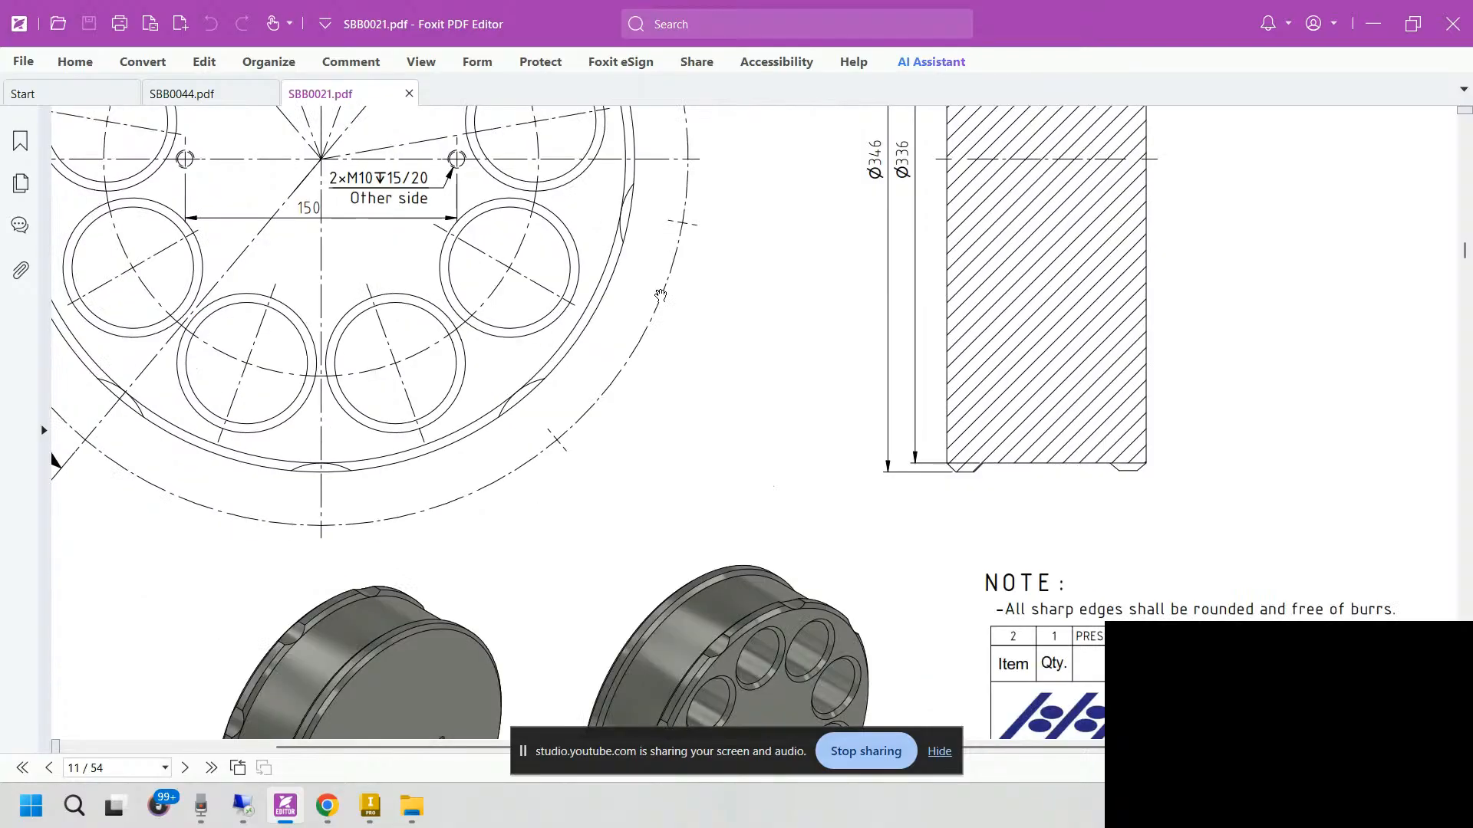
{"action": "left_click_drag", "start_coordinate": [661, 294], "coordinate": [848, 257]}
{"action": "left_click_drag", "start_coordinate": [678, 415], "coordinate": [771, 329]}
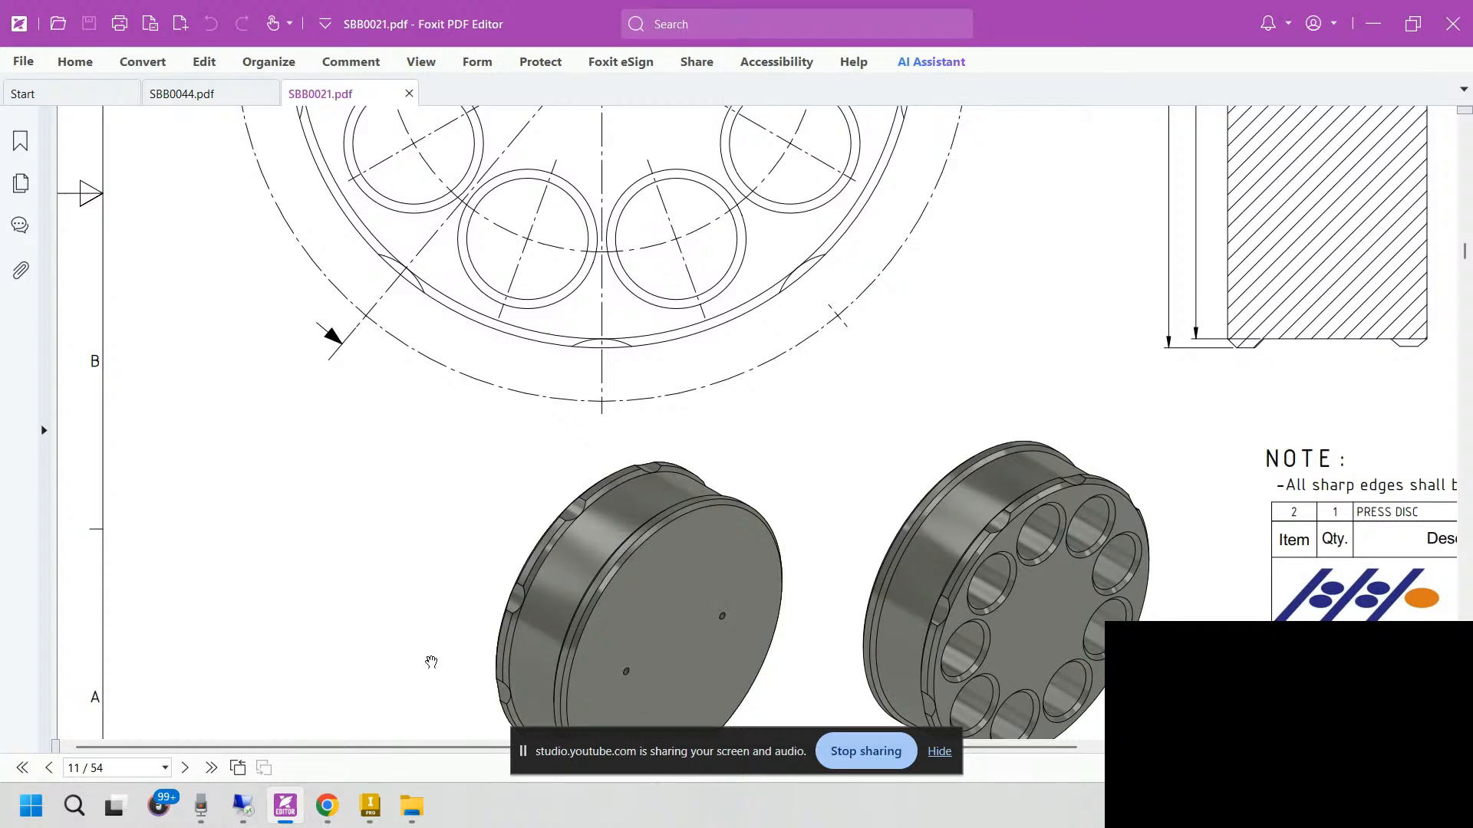
{"action": "mouse_move", "coordinate": [252, 808]}
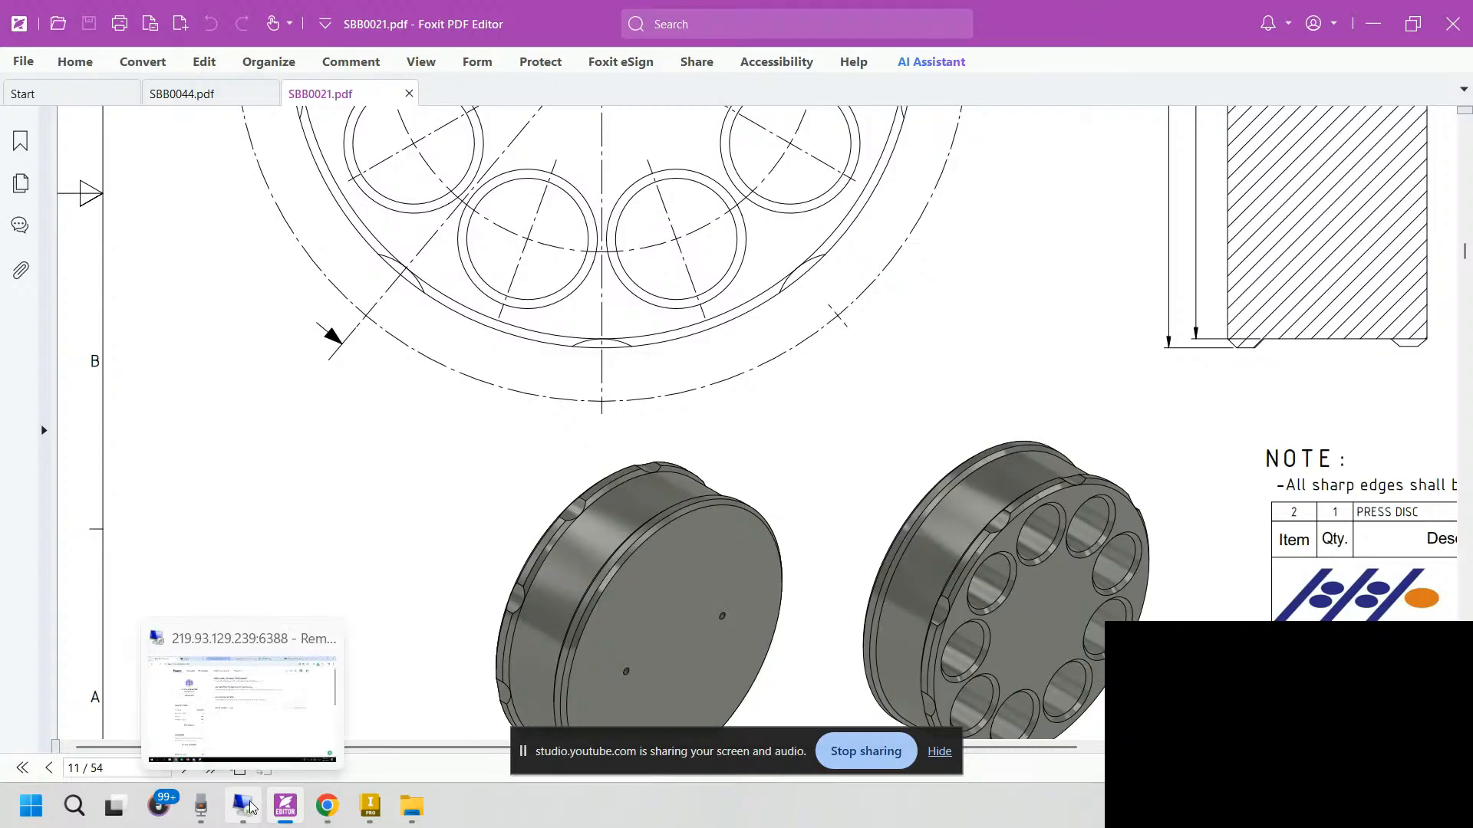
{"action": "mouse_move", "coordinate": [326, 807]}
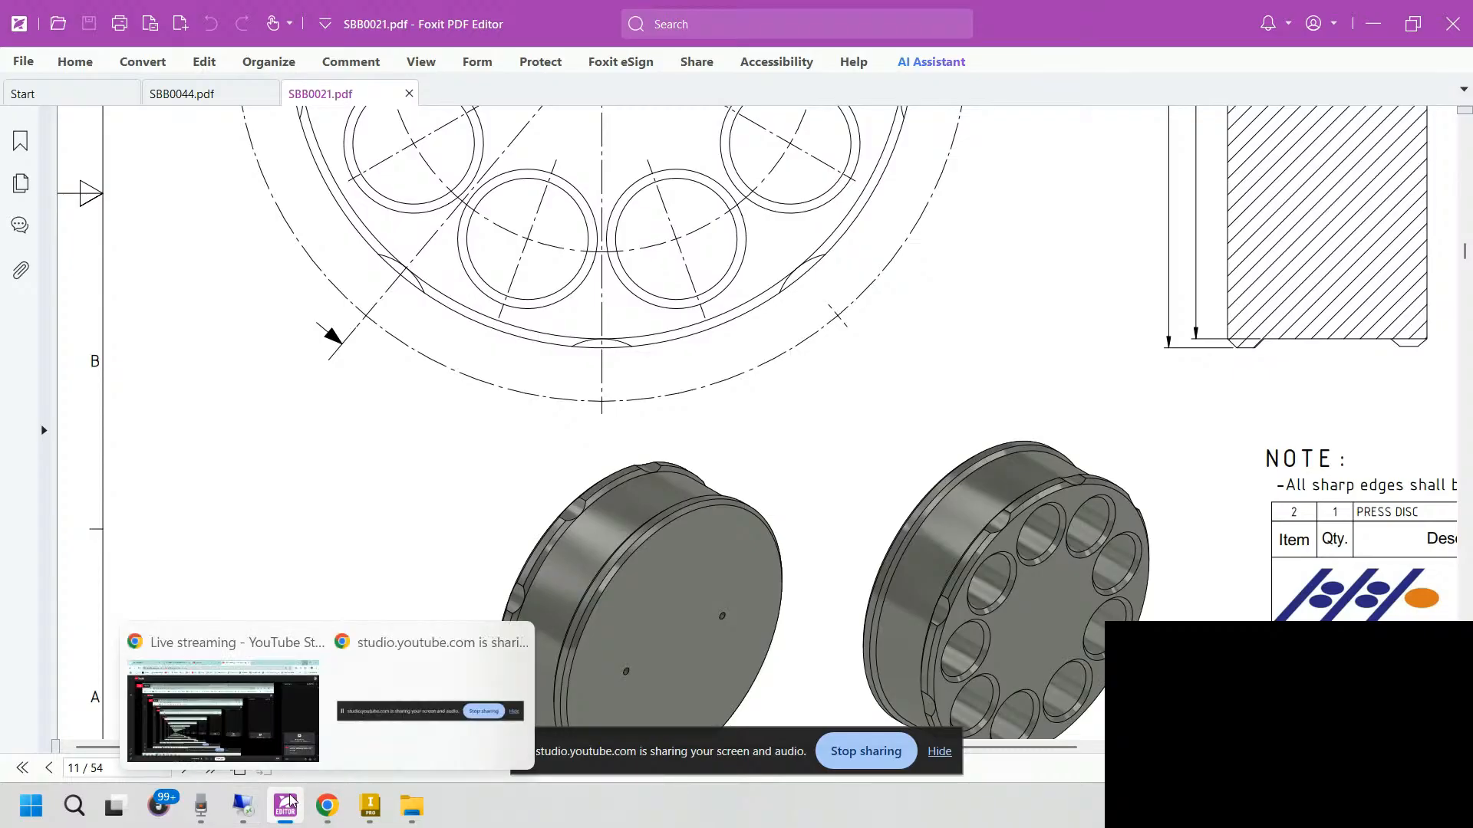
{"action": "left_click", "coordinate": [241, 692]}
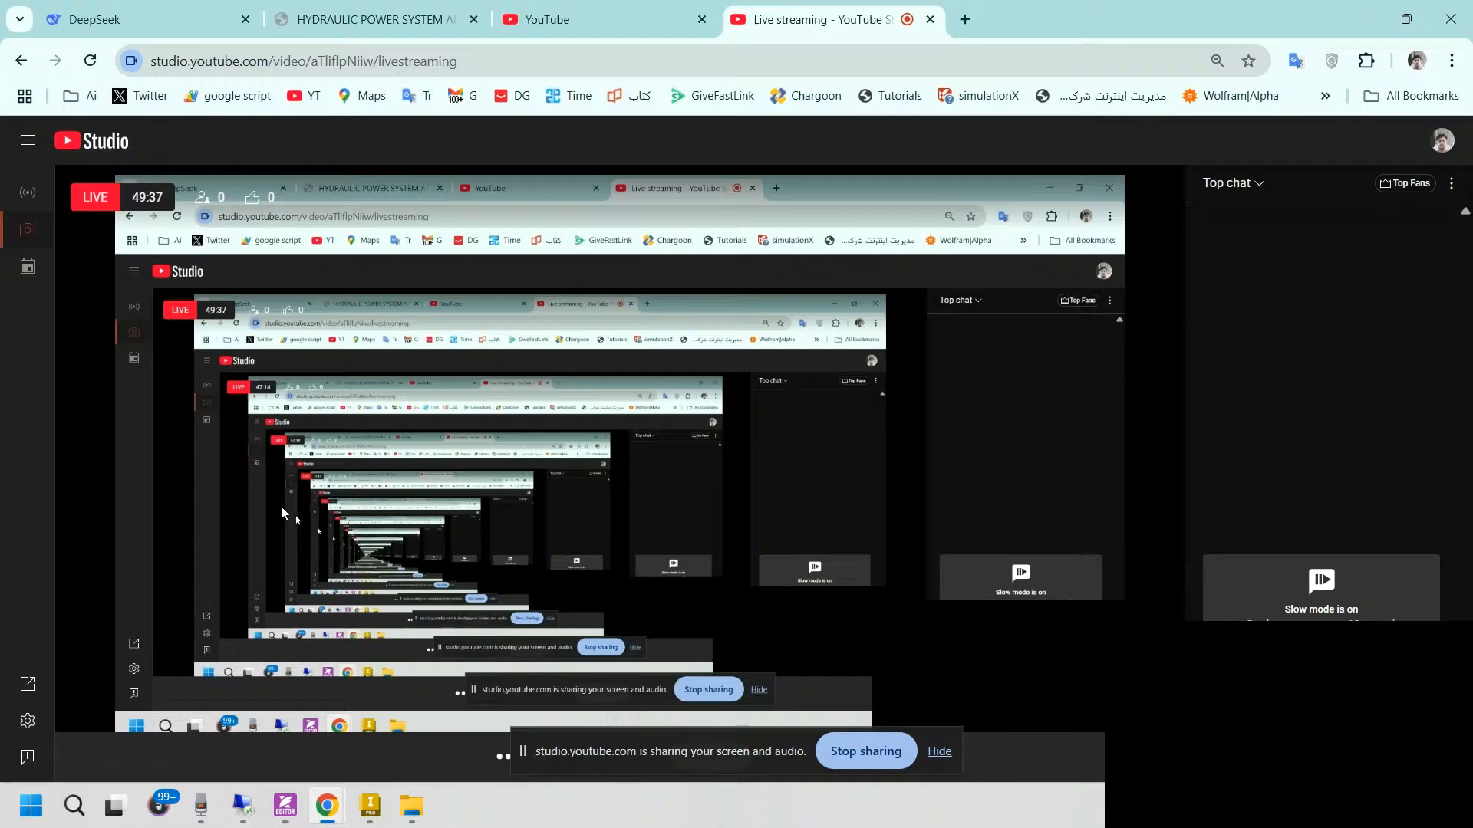
{"action": "left_click_drag", "start_coordinate": [747, 744], "coordinate": [379, 697]}
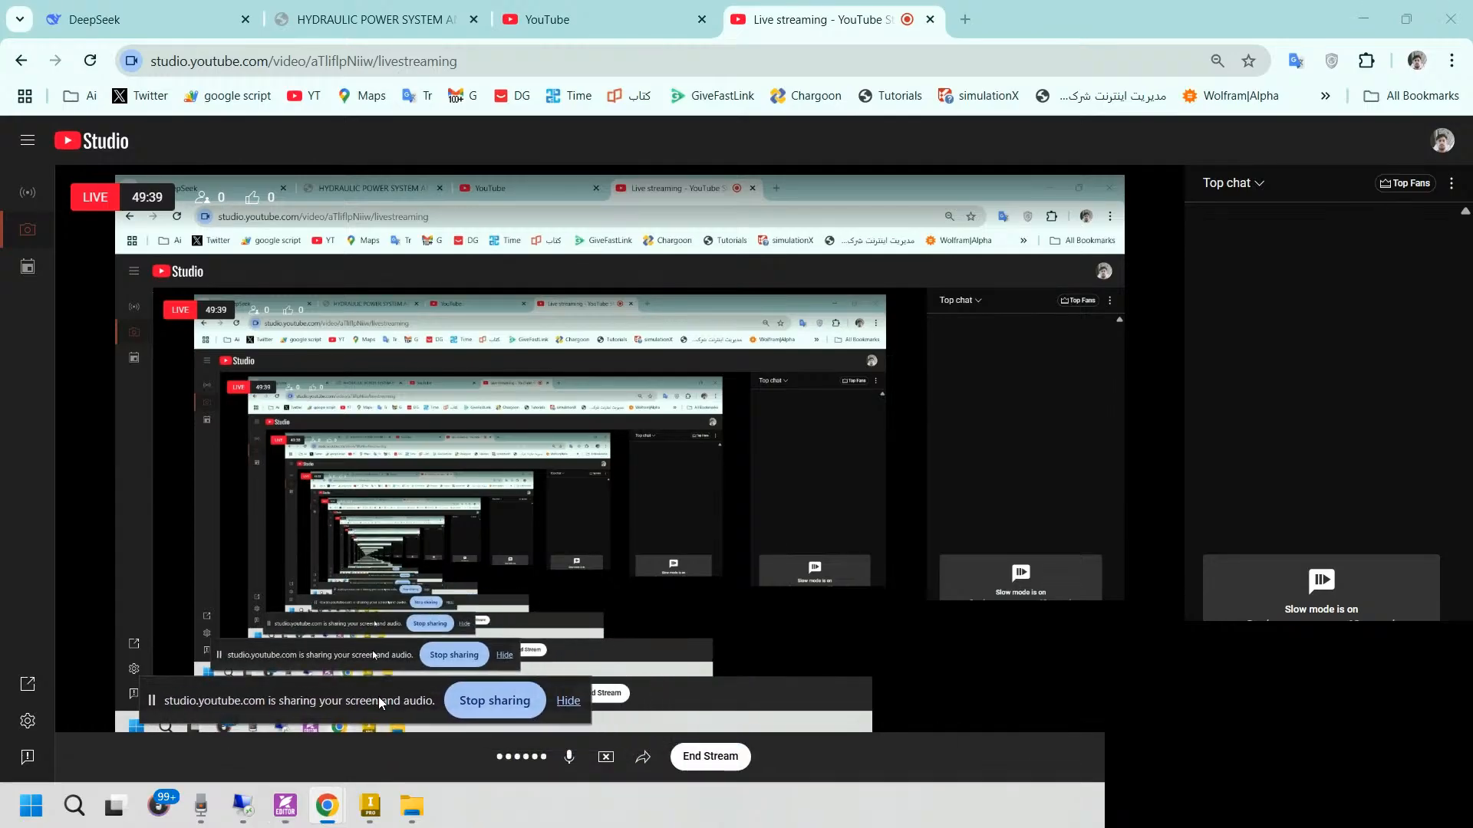
{"action": "left_click", "coordinate": [709, 756]}
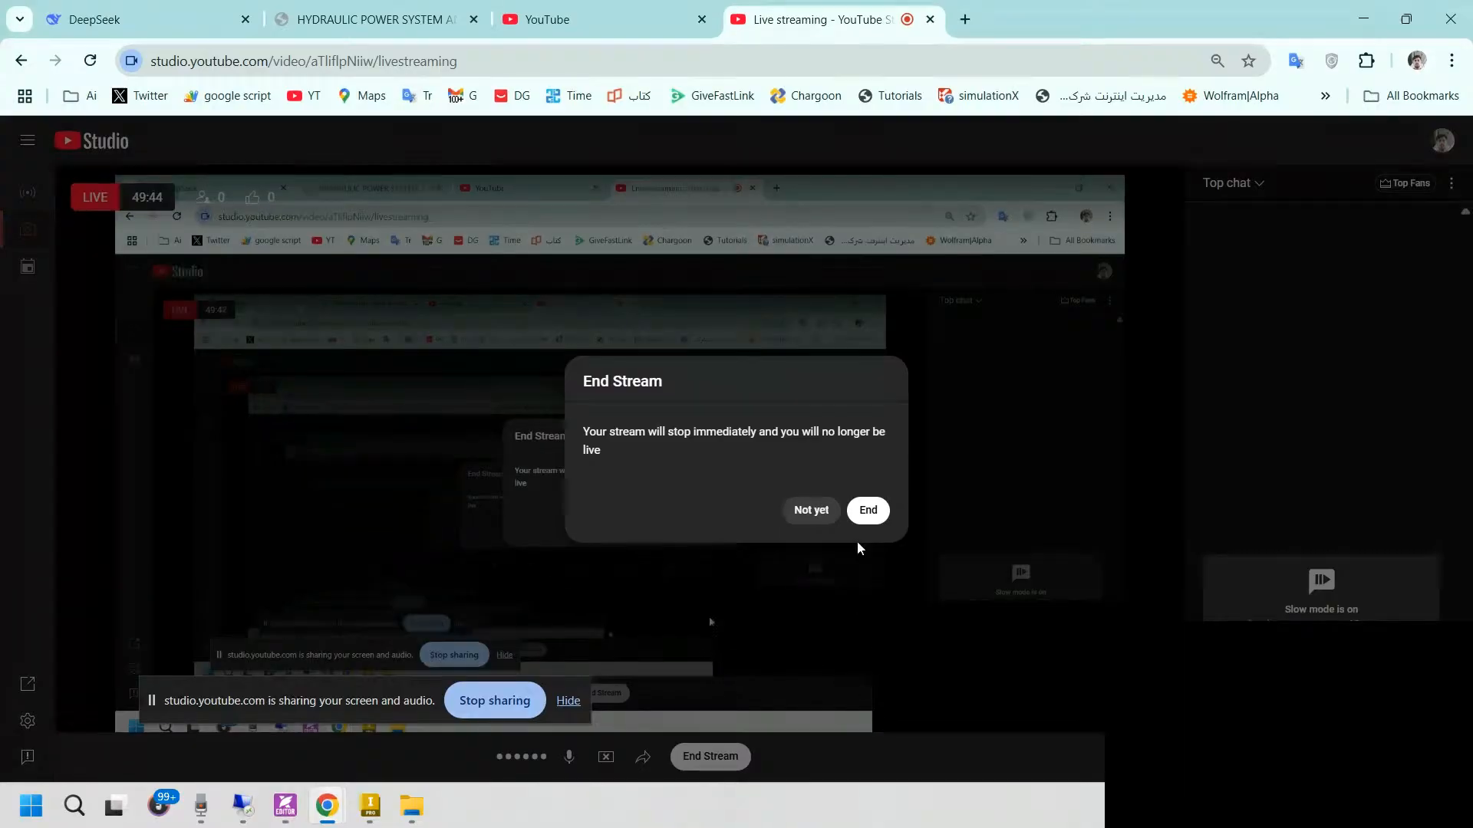
{"action": "left_click", "coordinate": [811, 510]}
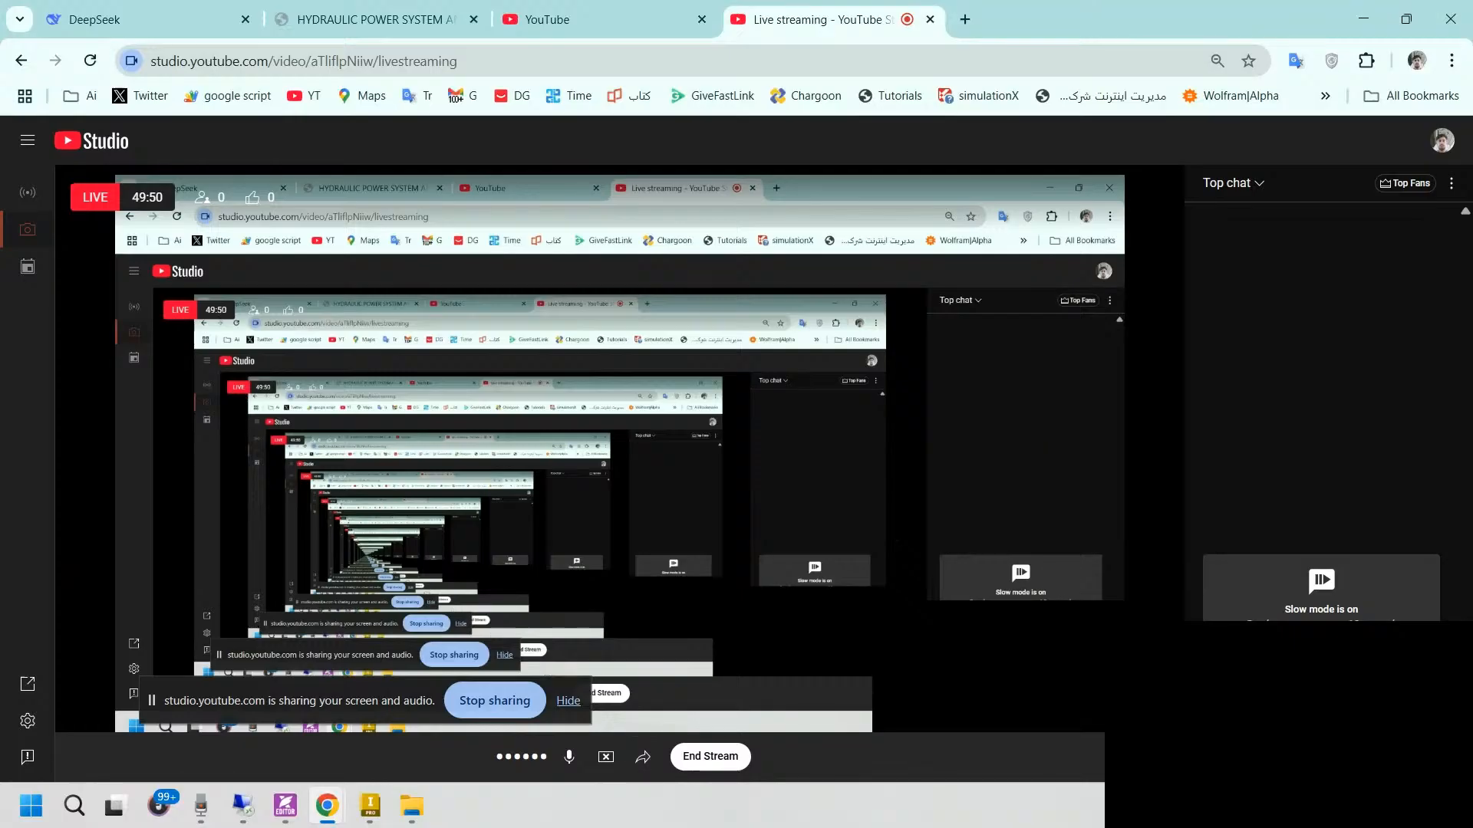
{"action": "left_click", "coordinate": [569, 759]}
{"action": "left_click", "coordinate": [568, 758]}
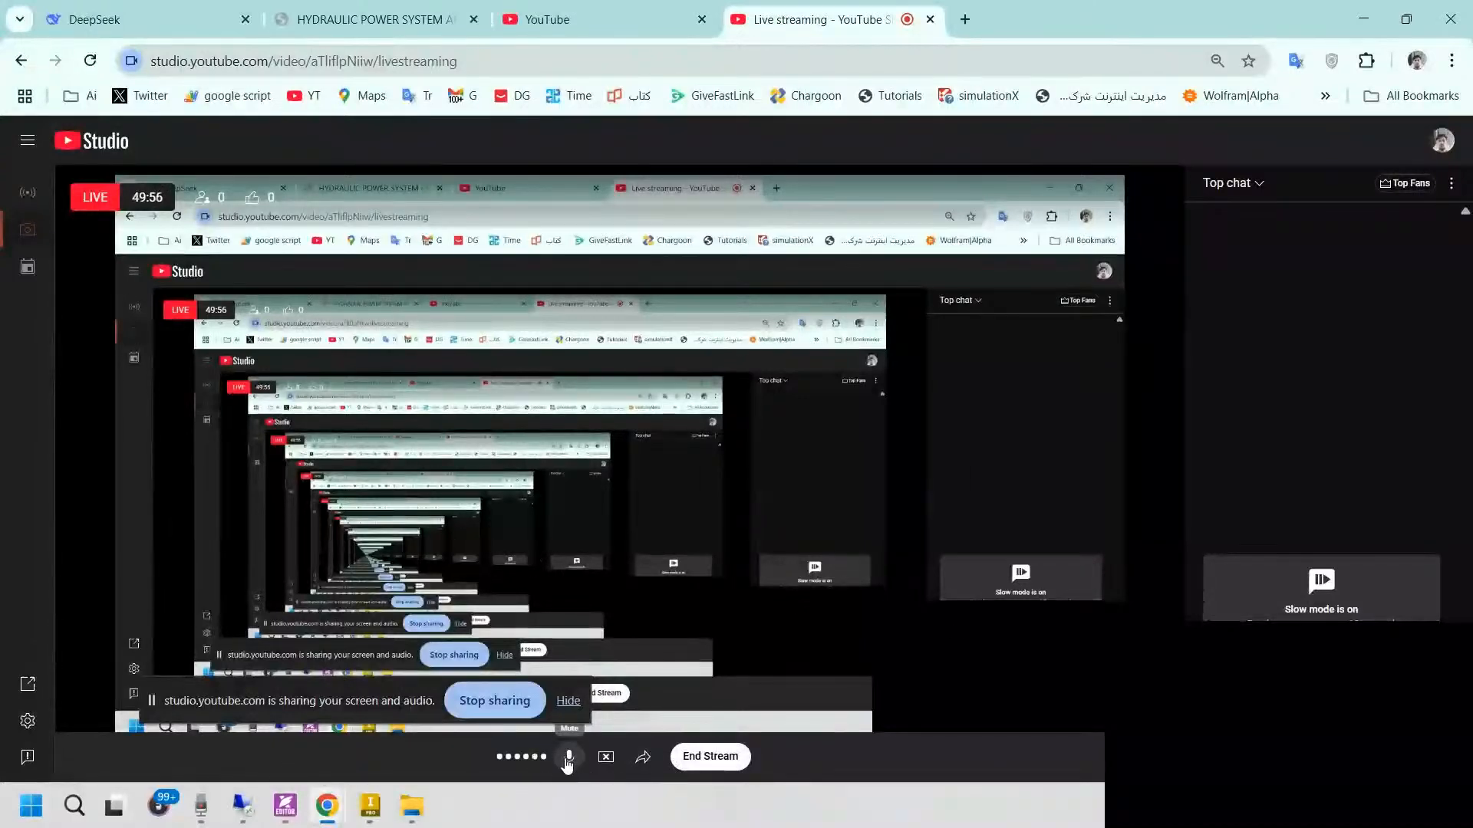
Step: Review the live stream's details and customization settings in YouTube Studio and close them without saving
{"action": "left_click", "coordinate": [941, 715]}
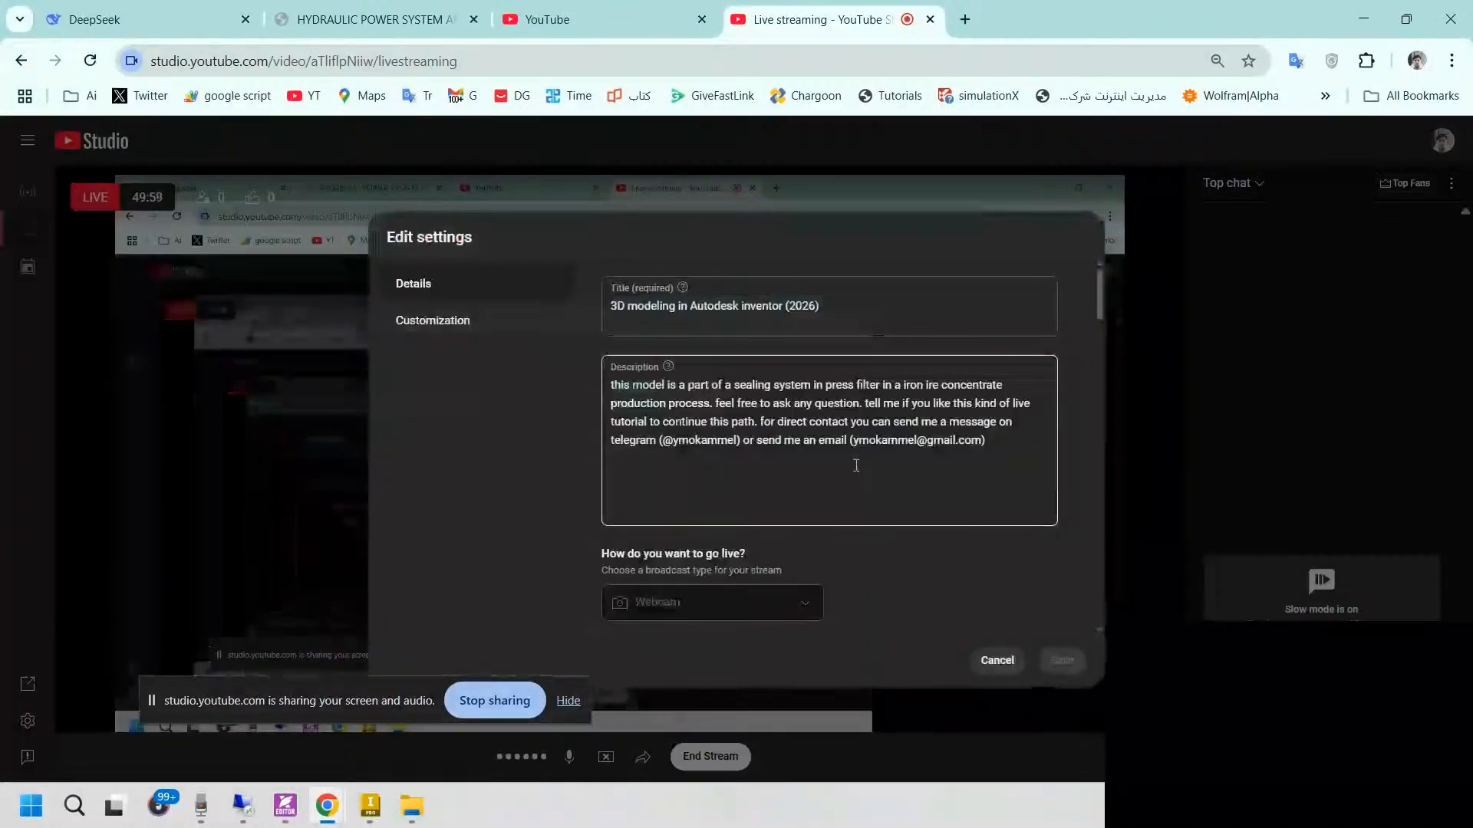
{"action": "scroll", "coordinate": [670, 355], "scroll_direction": "down", "scroll_amount": 8}
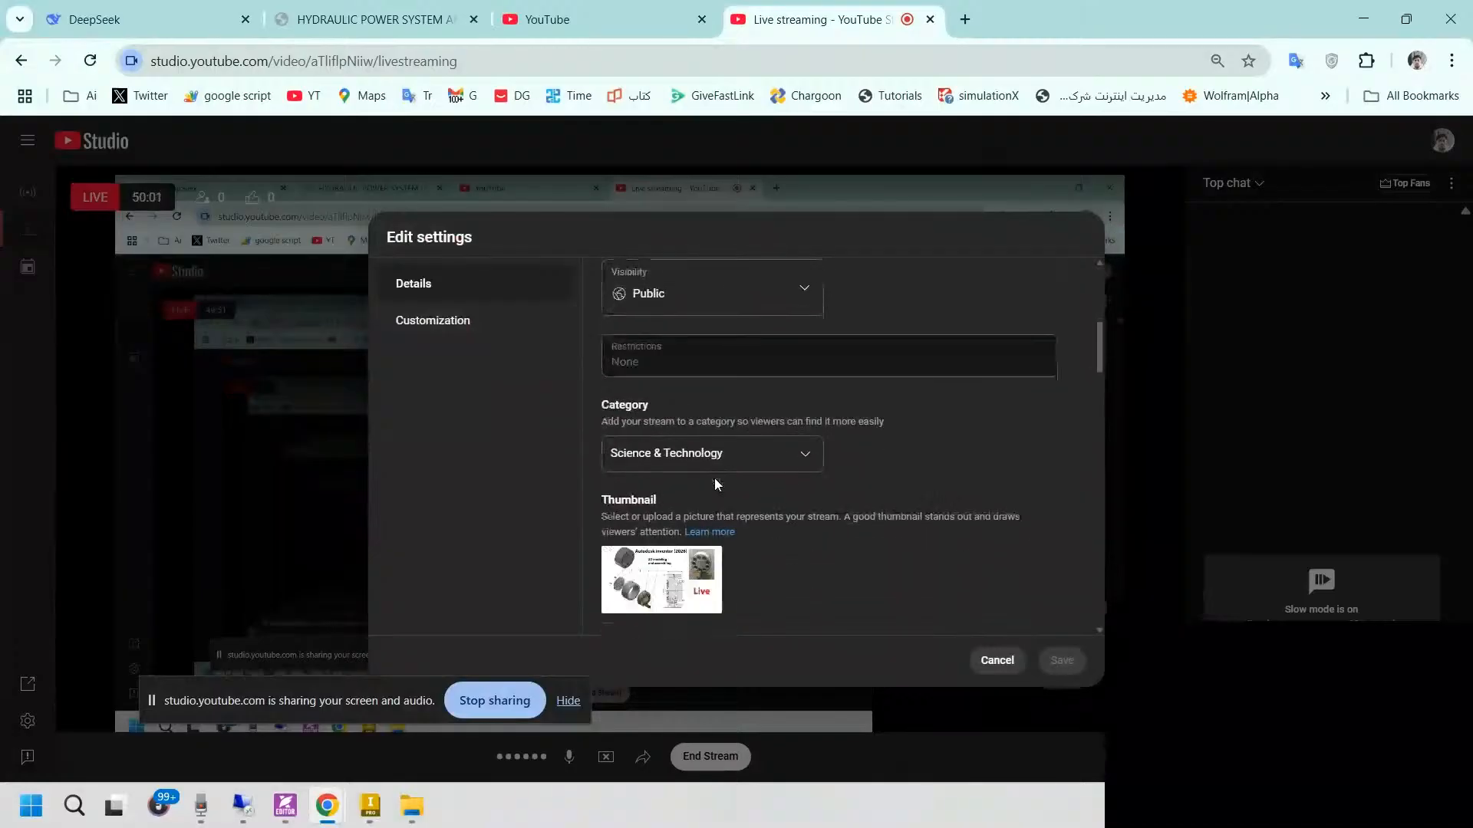
{"action": "scroll", "coordinate": [716, 486], "scroll_direction": "down", "scroll_amount": 15}
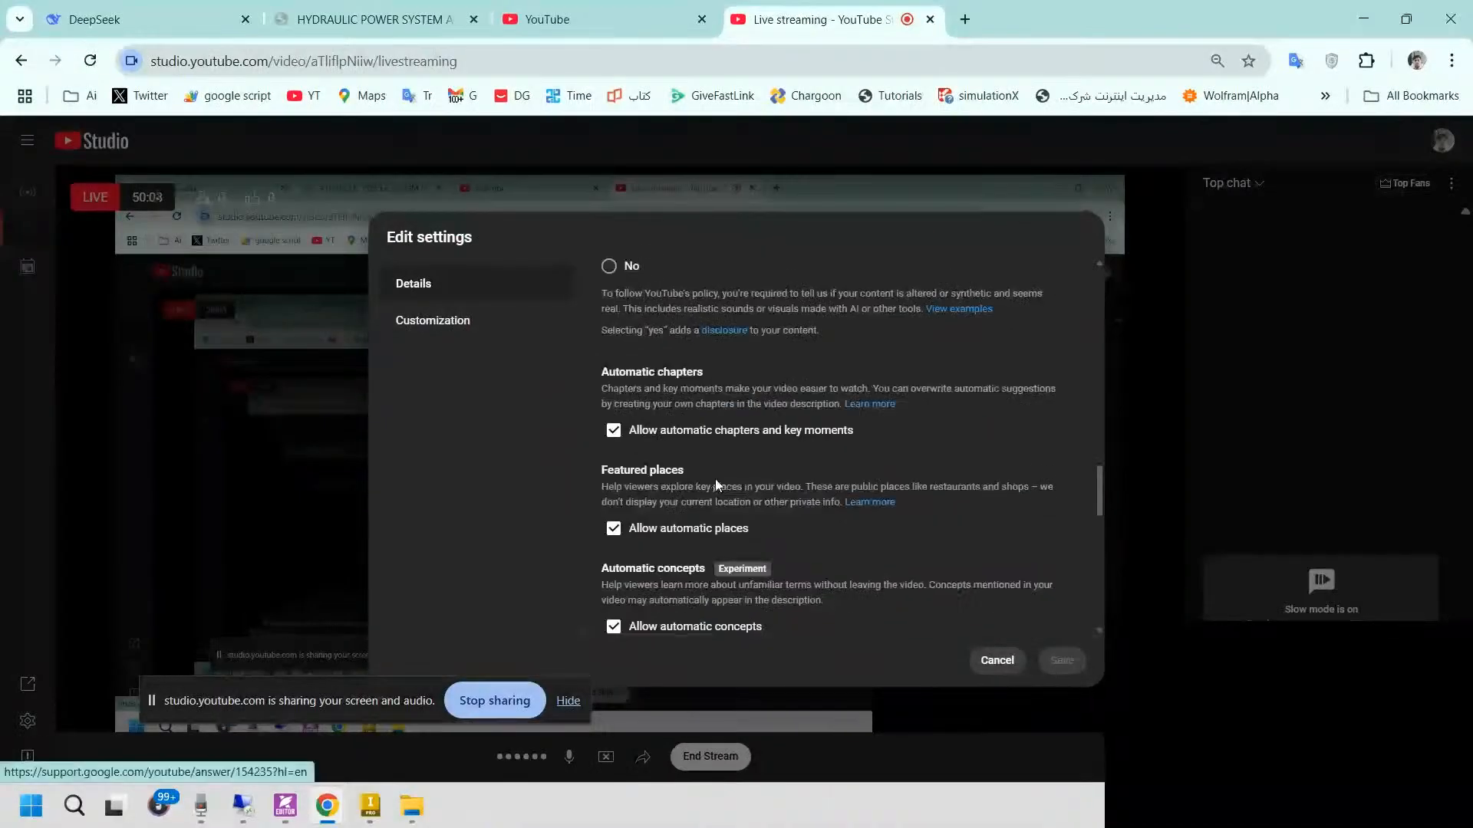
{"action": "scroll", "coordinate": [718, 485], "scroll_direction": "down", "scroll_amount": 7}
{"action": "scroll", "coordinate": [716, 483], "scroll_direction": "up", "scroll_amount": 3}
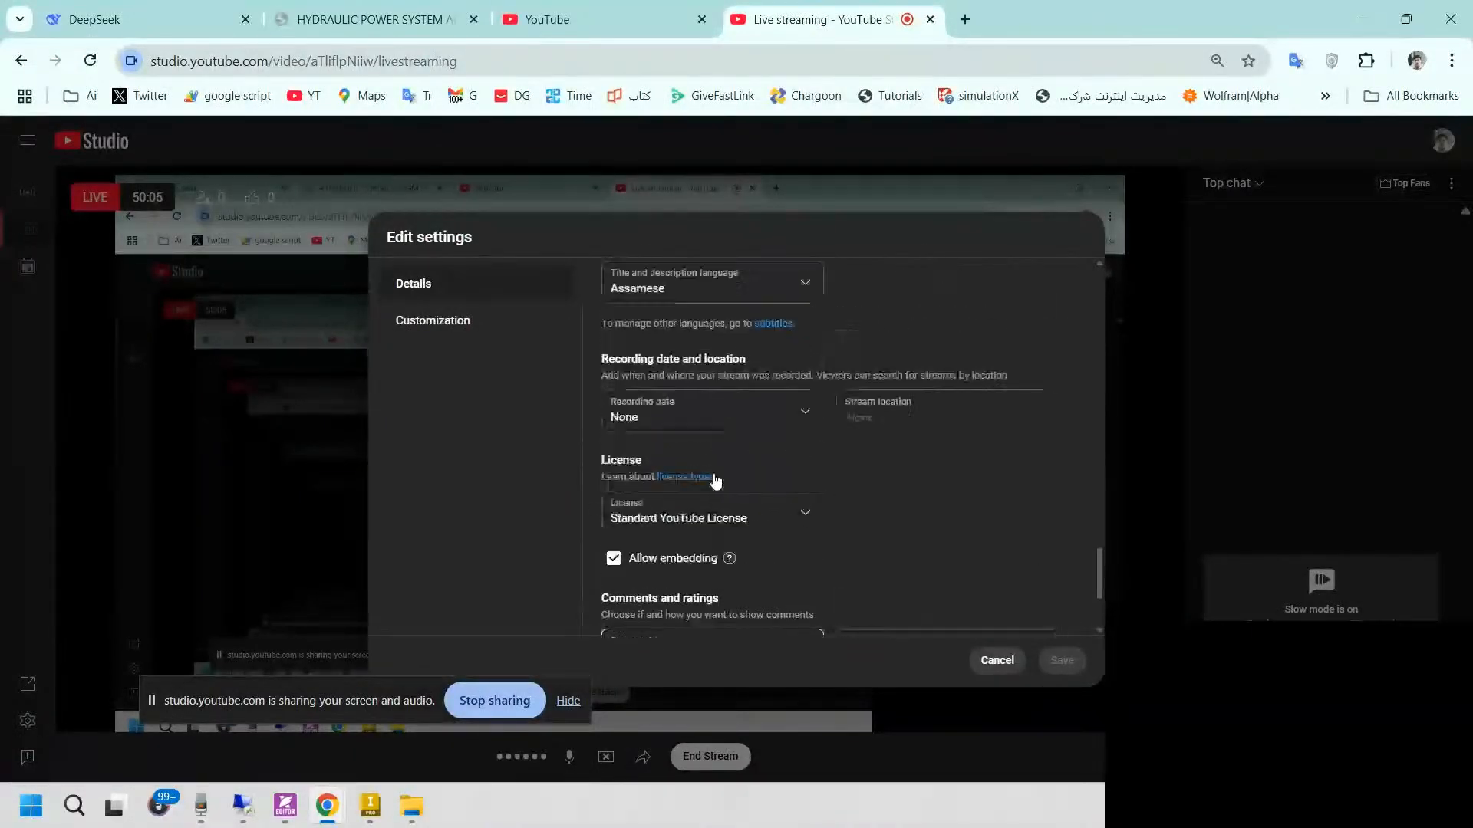
{"action": "left_click", "coordinate": [445, 320]}
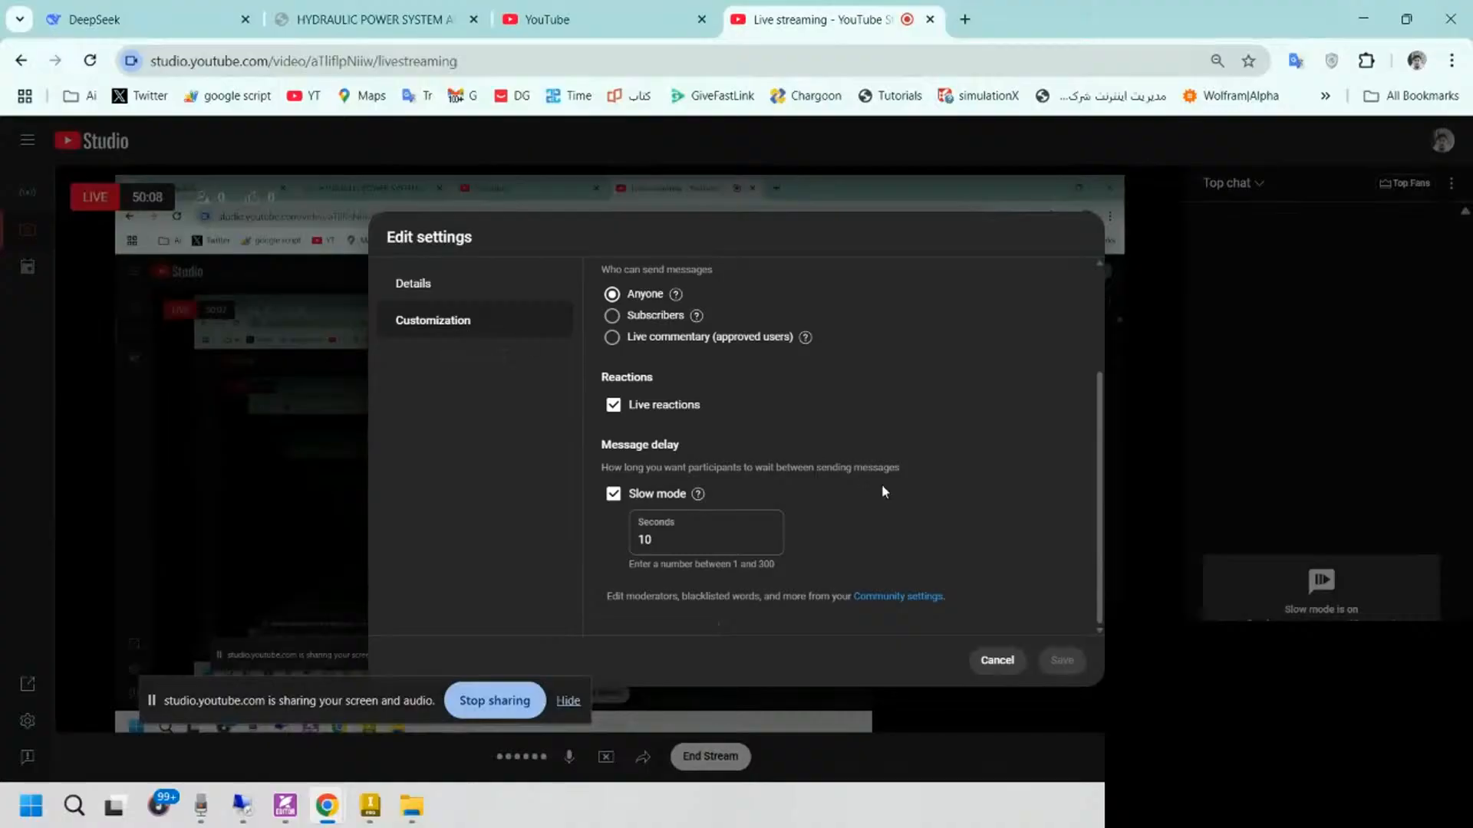
{"action": "scroll", "coordinate": [883, 488], "scroll_direction": "up", "scroll_amount": 1}
{"action": "scroll", "coordinate": [881, 486], "scroll_direction": "up", "scroll_amount": 2}
{"action": "scroll", "coordinate": [881, 486], "scroll_direction": "down", "scroll_amount": 3}
{"action": "left_click", "coordinate": [996, 661]}
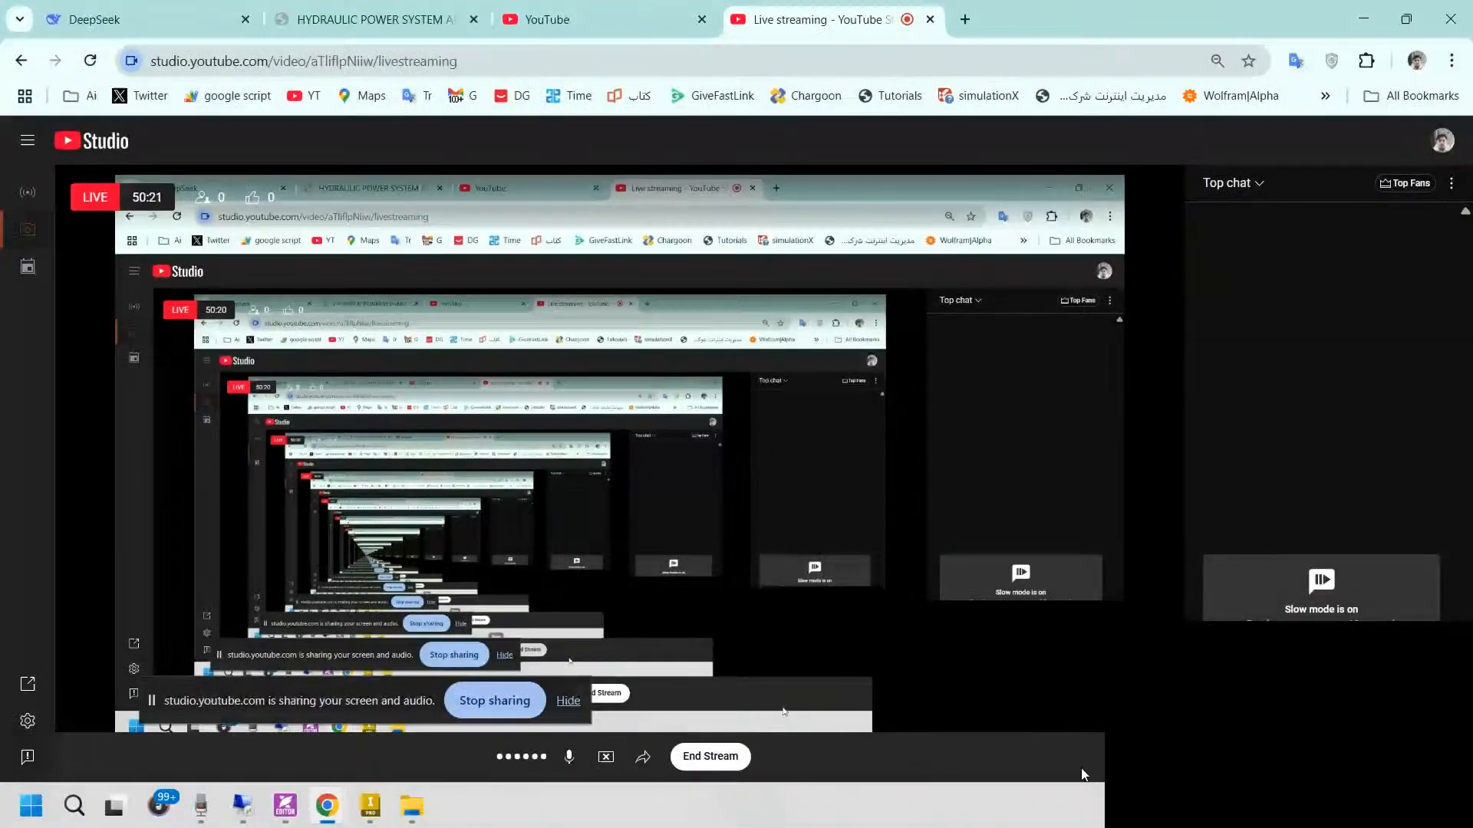
Step: Check the live chat's options and switch back to the Sealing Cylinder assembly in Inventor
{"action": "left_click", "coordinate": [1451, 183]}
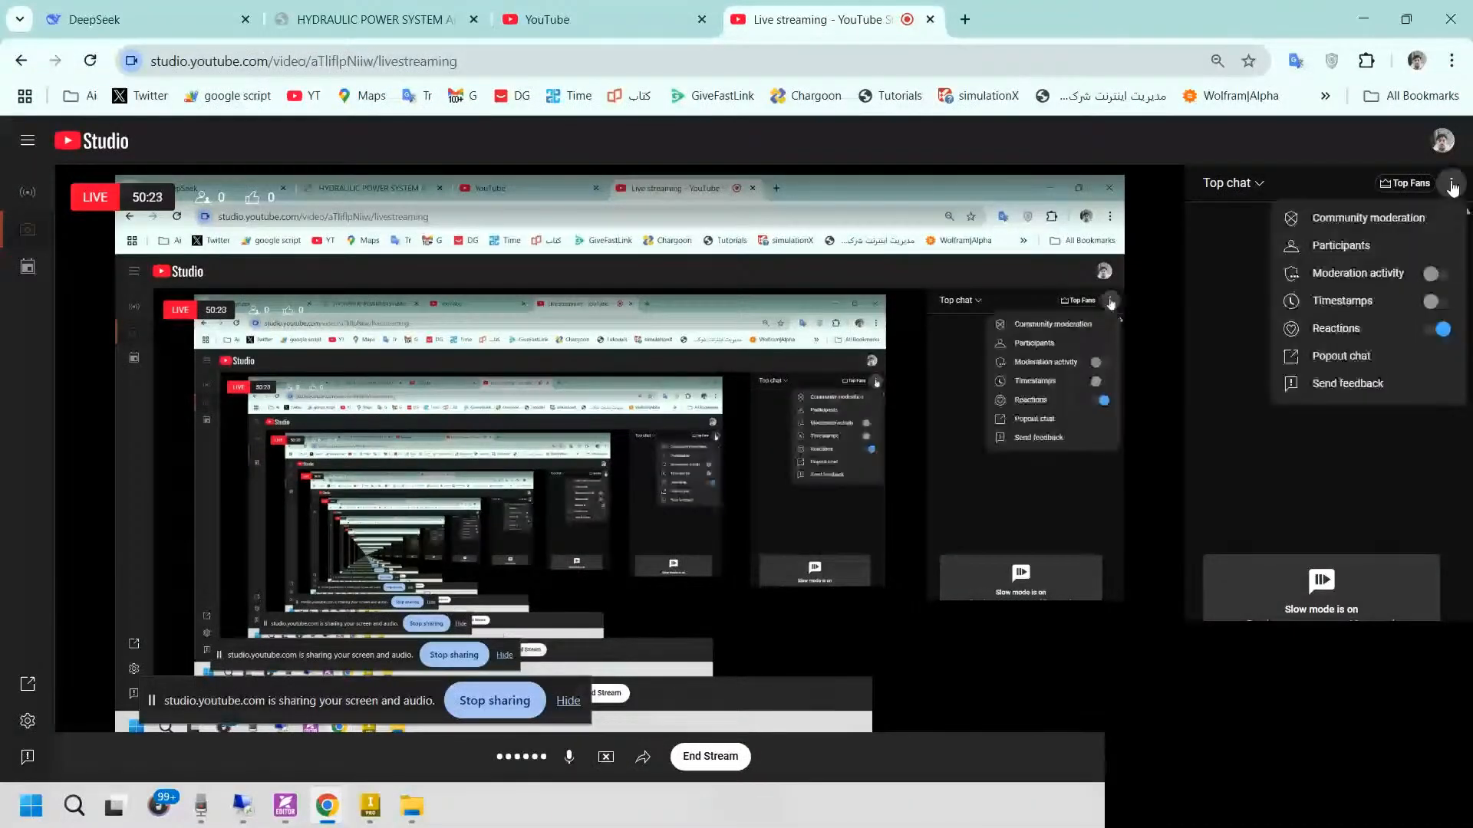
{"action": "left_click", "coordinate": [1364, 410]}
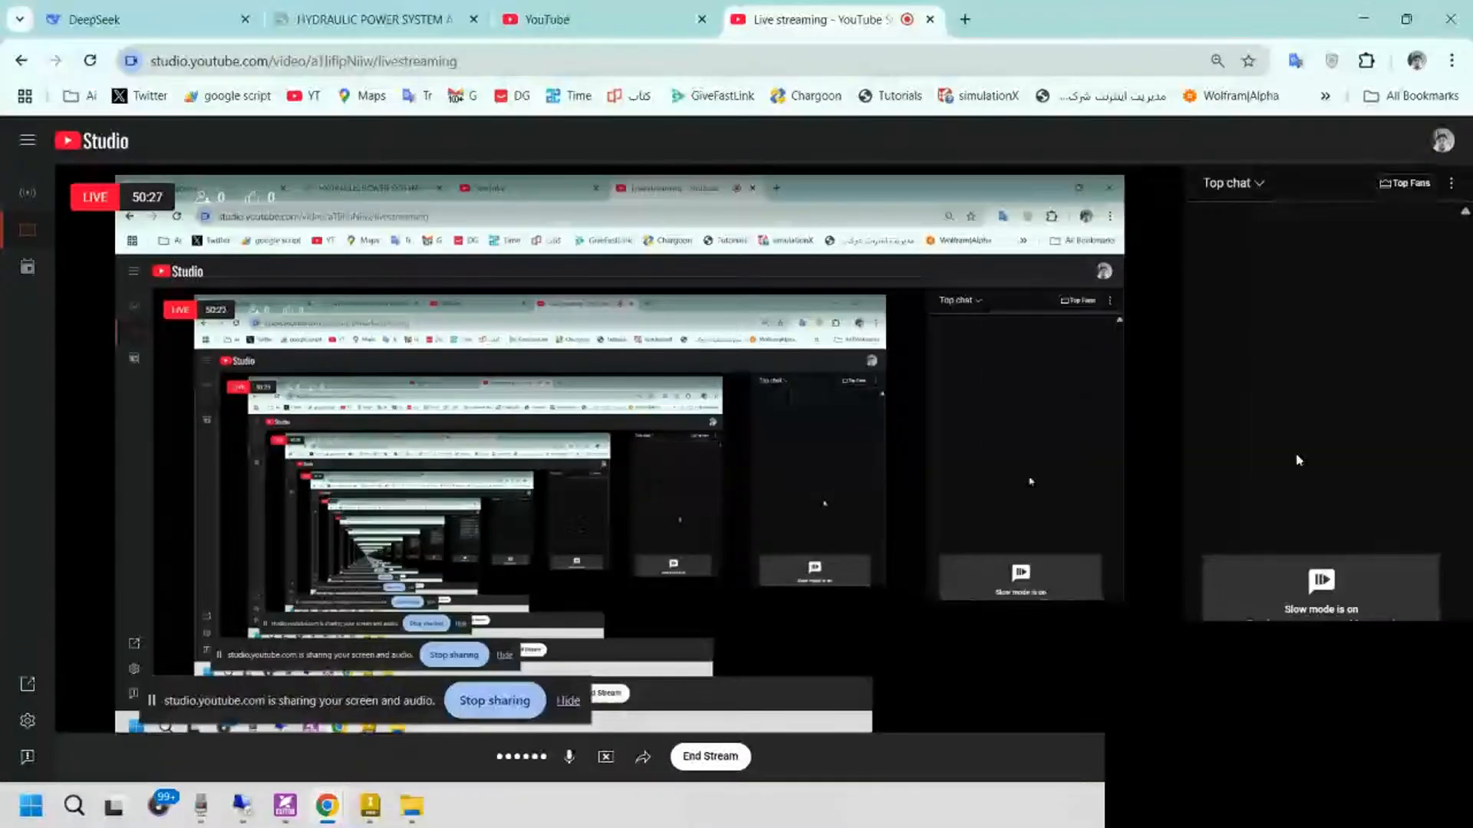
{"action": "left_click", "coordinate": [1366, 17]}
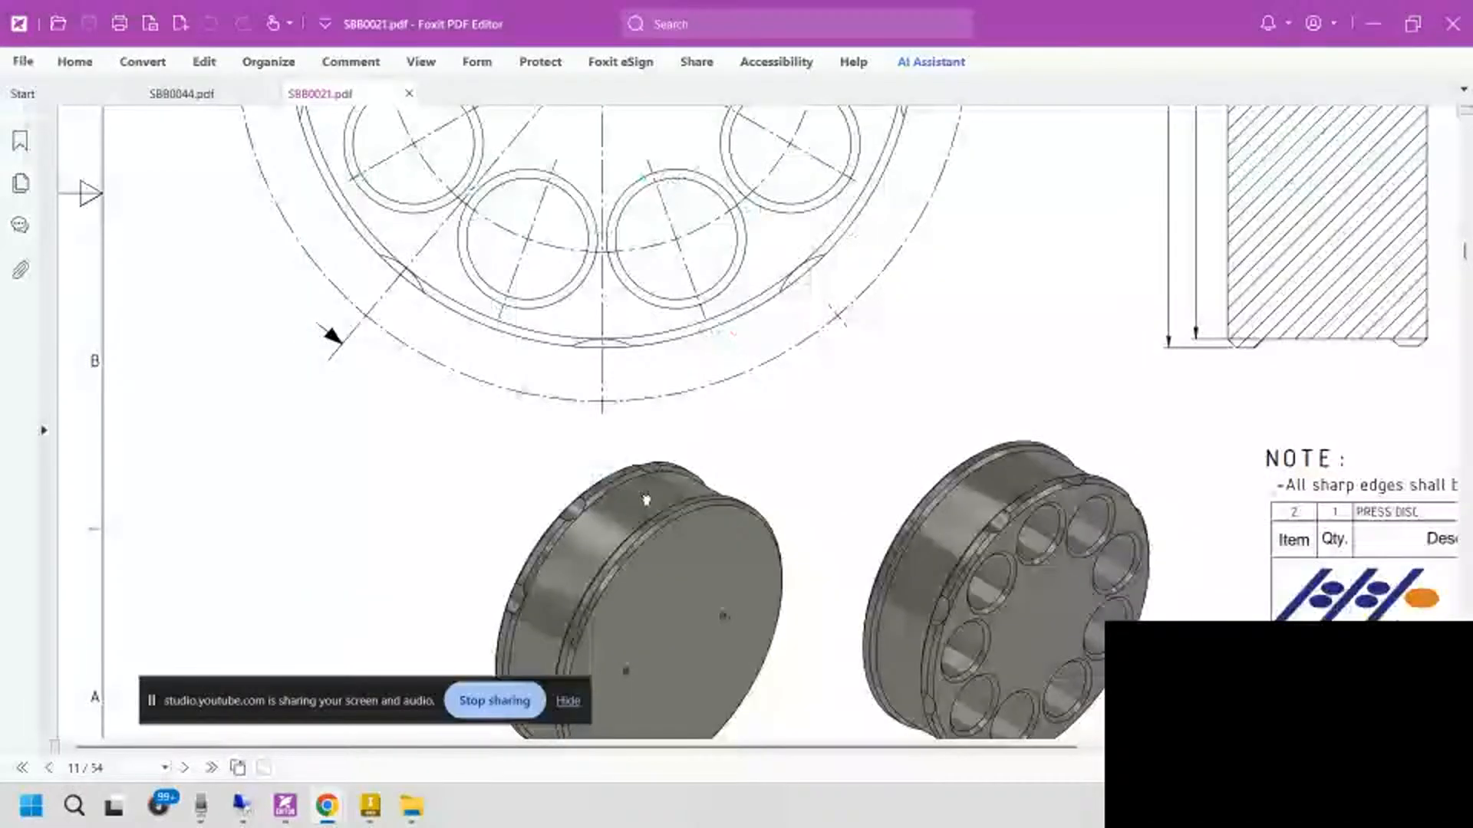
{"action": "key", "text": "alt+Tab"}
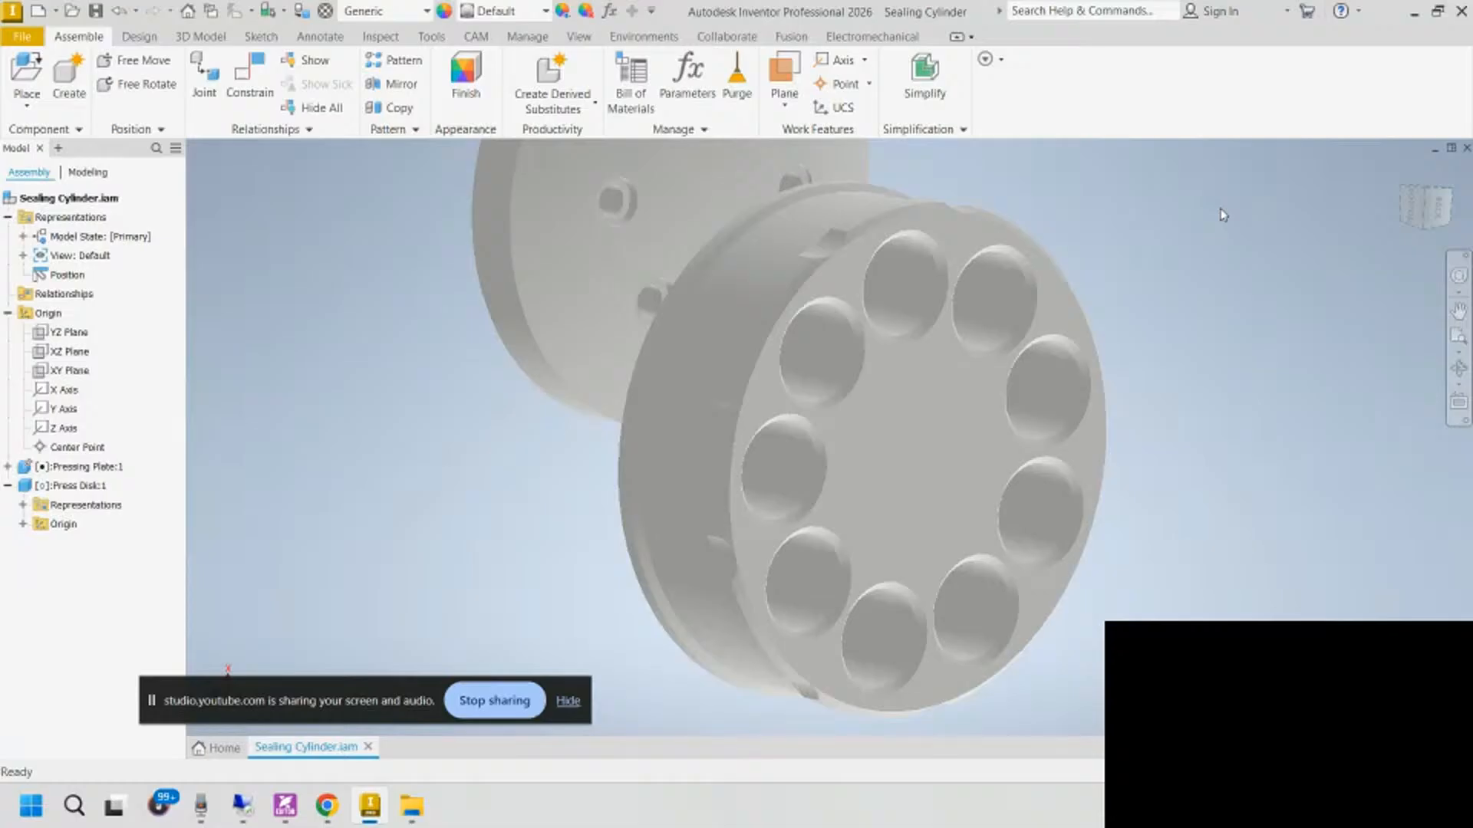
Step: Create an in-place component named Casting from the metric Standard (mm).ipt template and place it in the assembly's empty space
{"action": "scroll", "coordinate": [619, 411], "scroll_direction": "down", "scroll_amount": 4}
{"action": "middle_click_drag", "start_coordinate": [1223, 214], "coordinate": [836, 391], "text": "shift"}
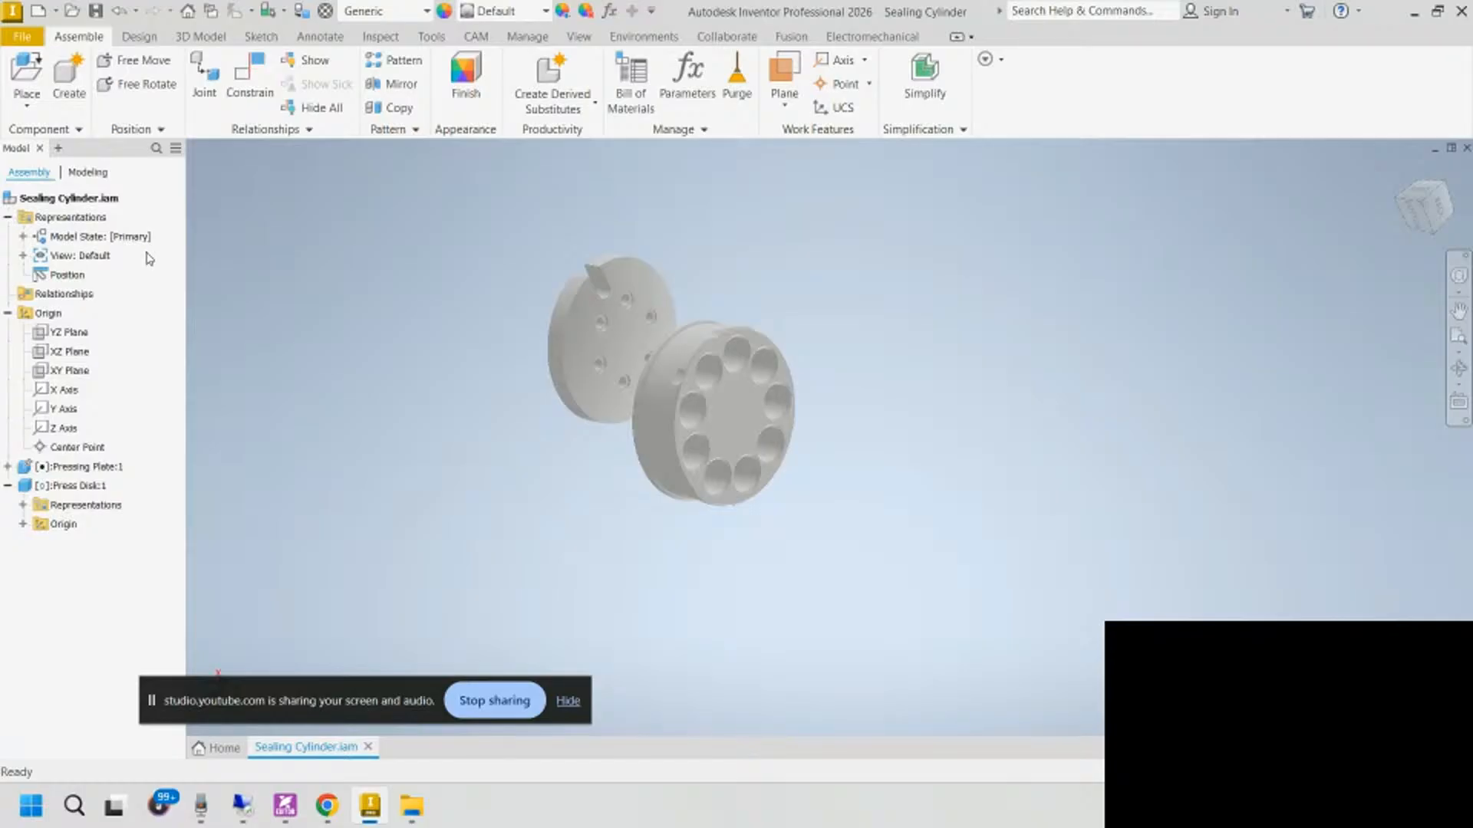
{"action": "left_click", "coordinate": [68, 70]}
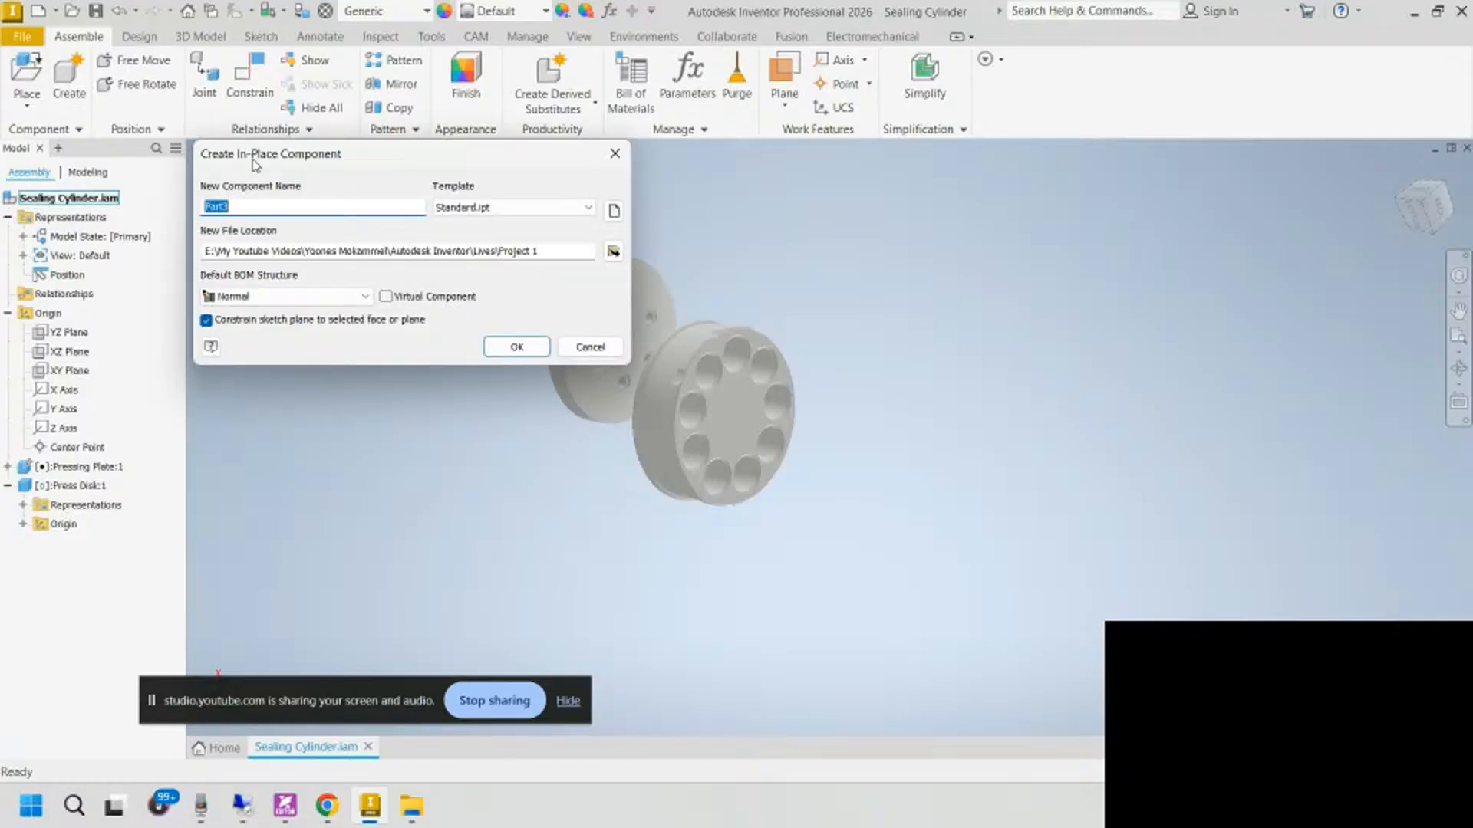
{"action": "type", "text": "casting"}
{"action": "left_click", "coordinate": [613, 210]}
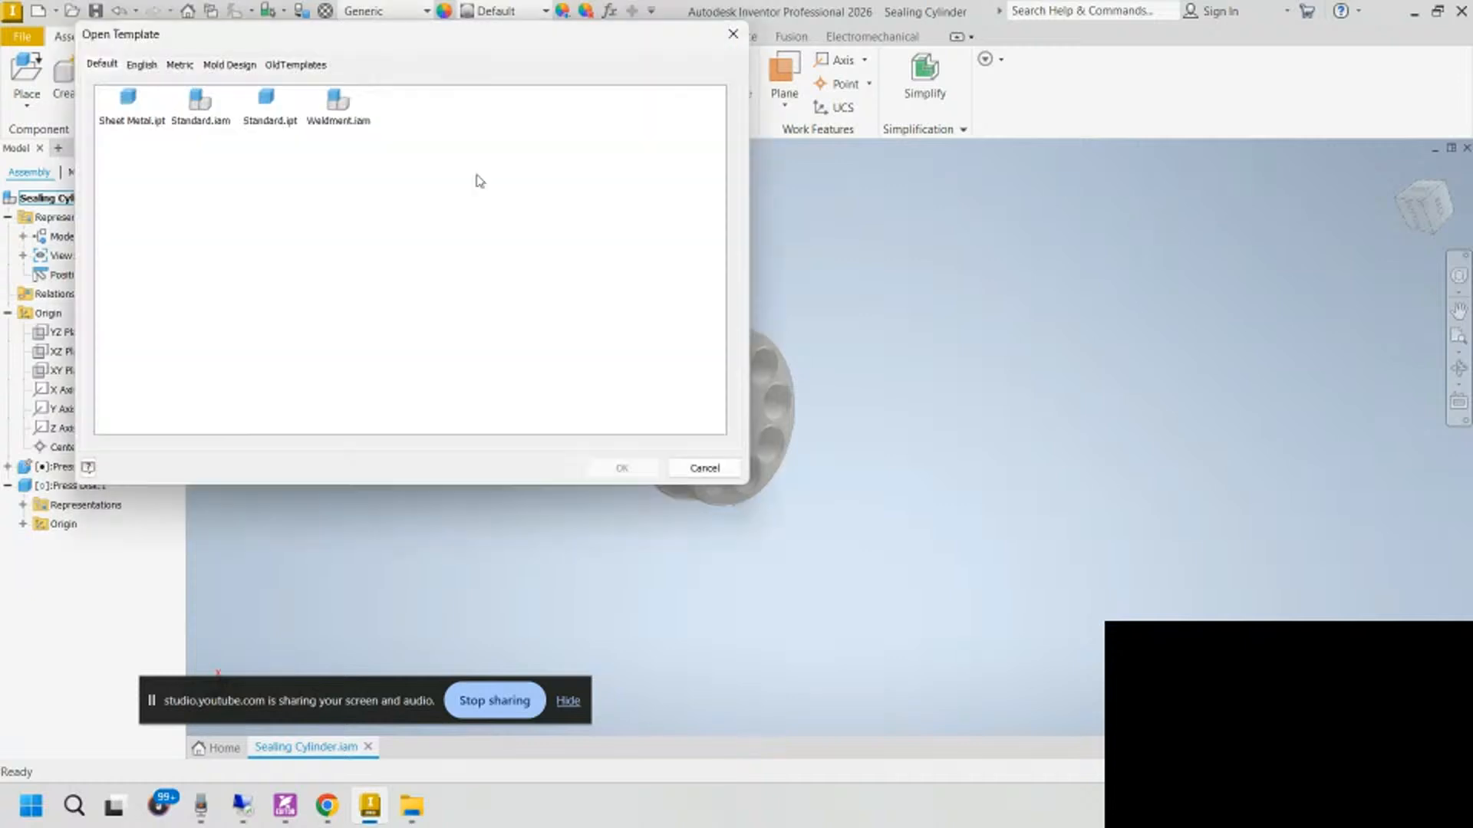
{"action": "left_click", "coordinate": [181, 65]}
{"action": "left_click", "coordinate": [407, 160]}
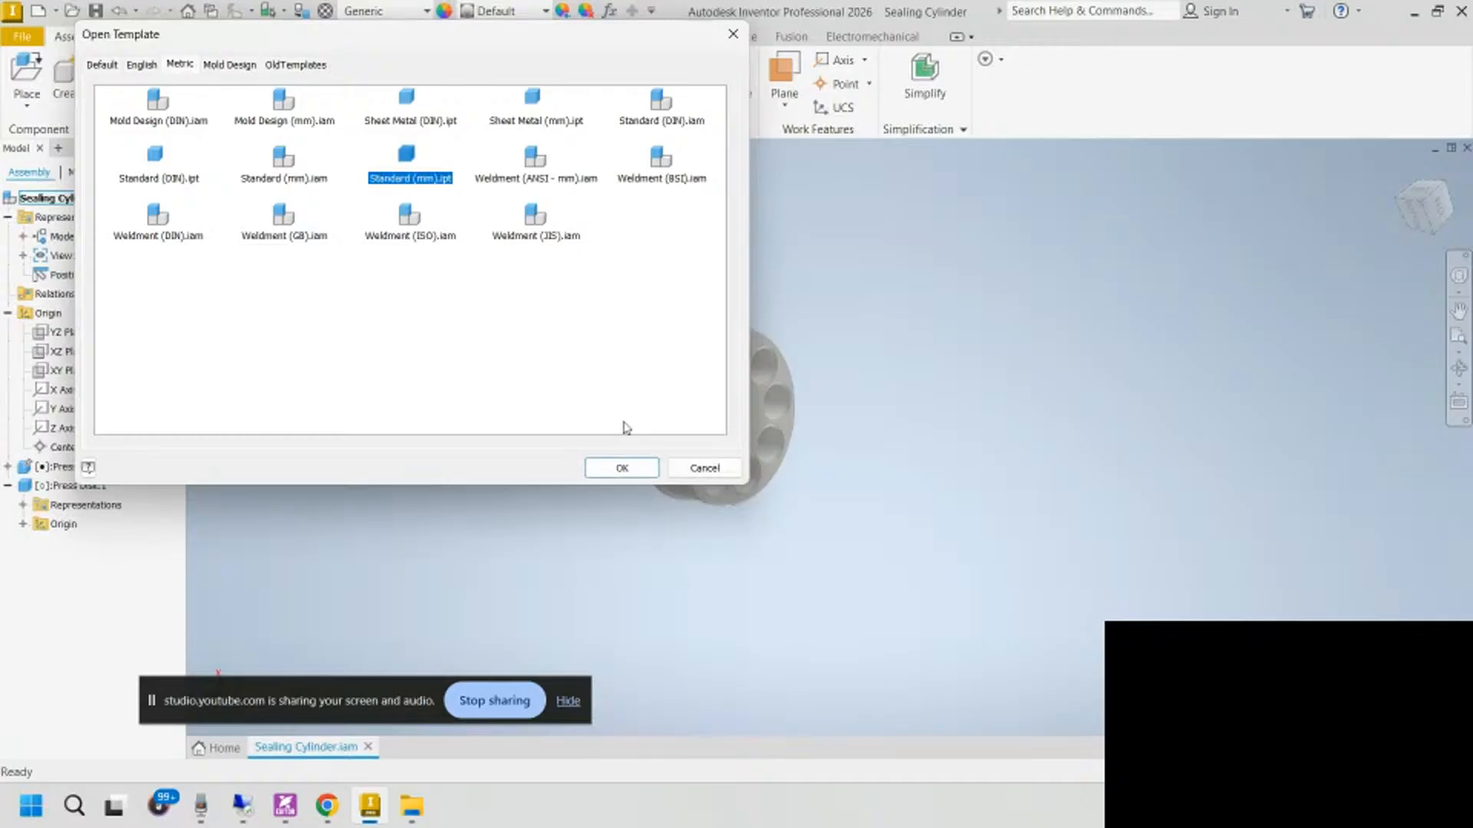
{"action": "left_click", "coordinate": [621, 468]}
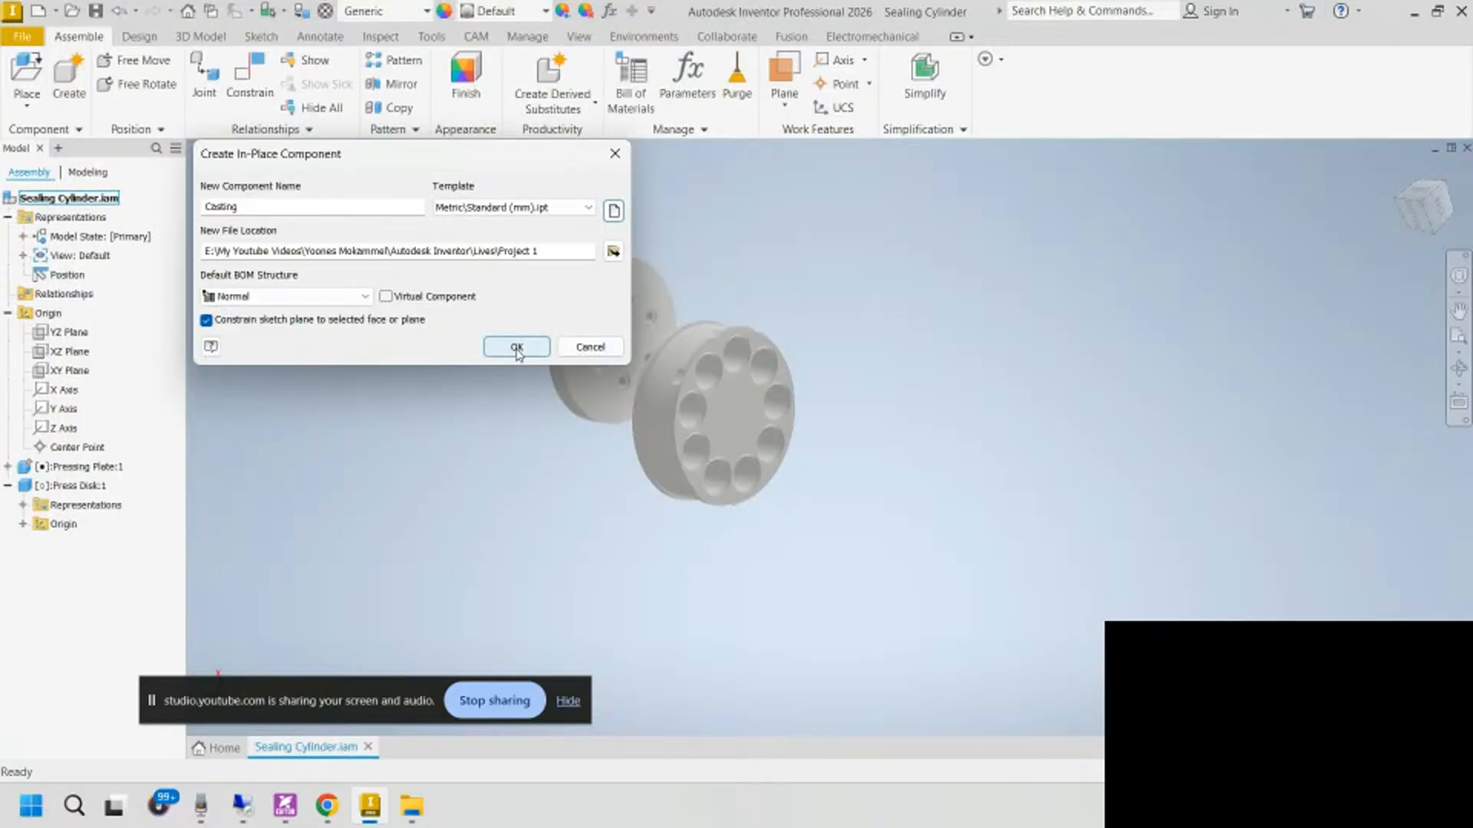
{"action": "left_click", "coordinate": [517, 349]}
{"action": "left_click", "coordinate": [495, 415]}
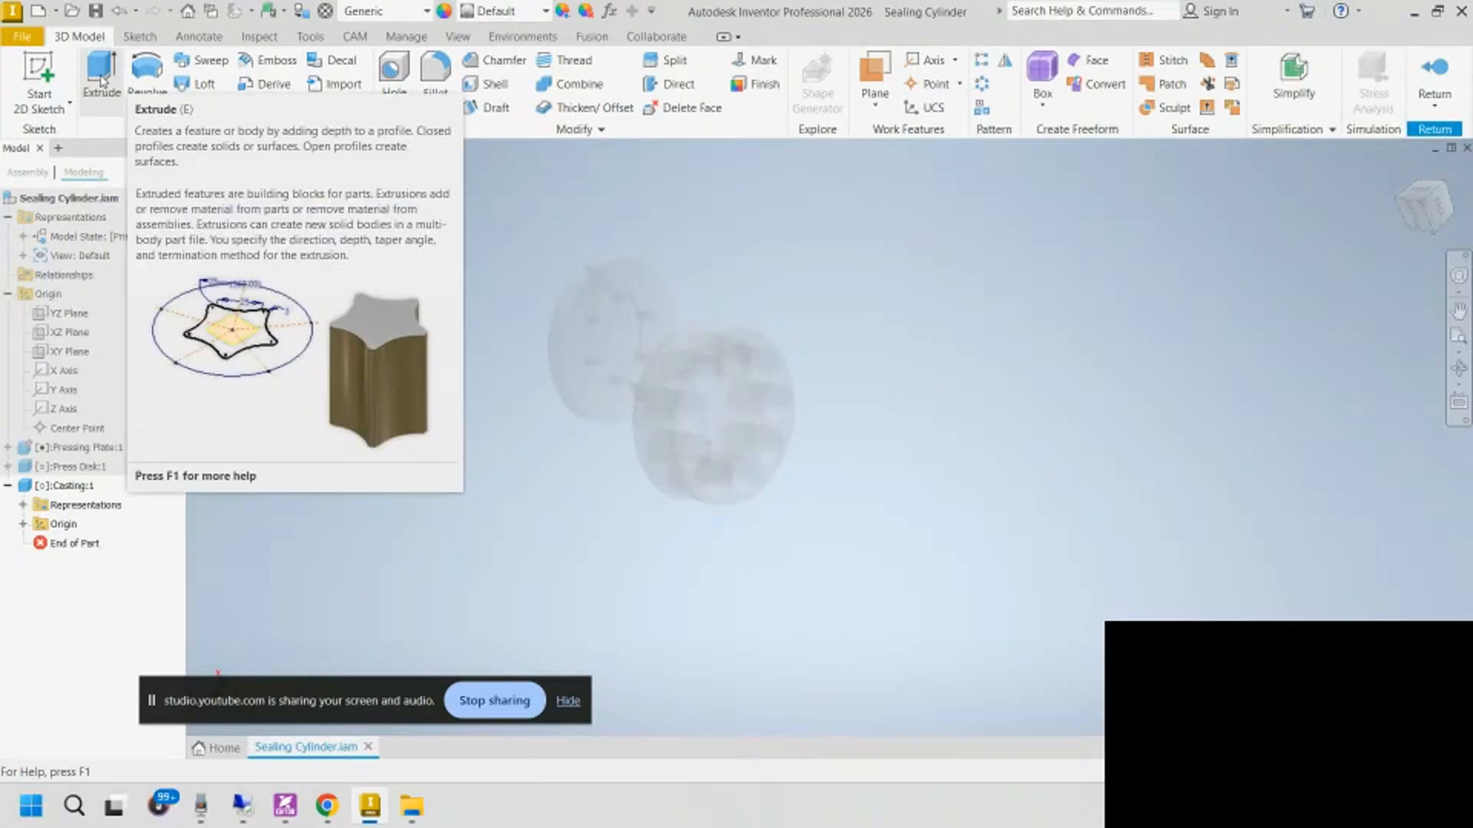
Step: Start a sketch on the Casting's front origin plane and draw a 350 mm diameter circle centred on the origin
{"action": "left_click", "coordinate": [42, 73]}
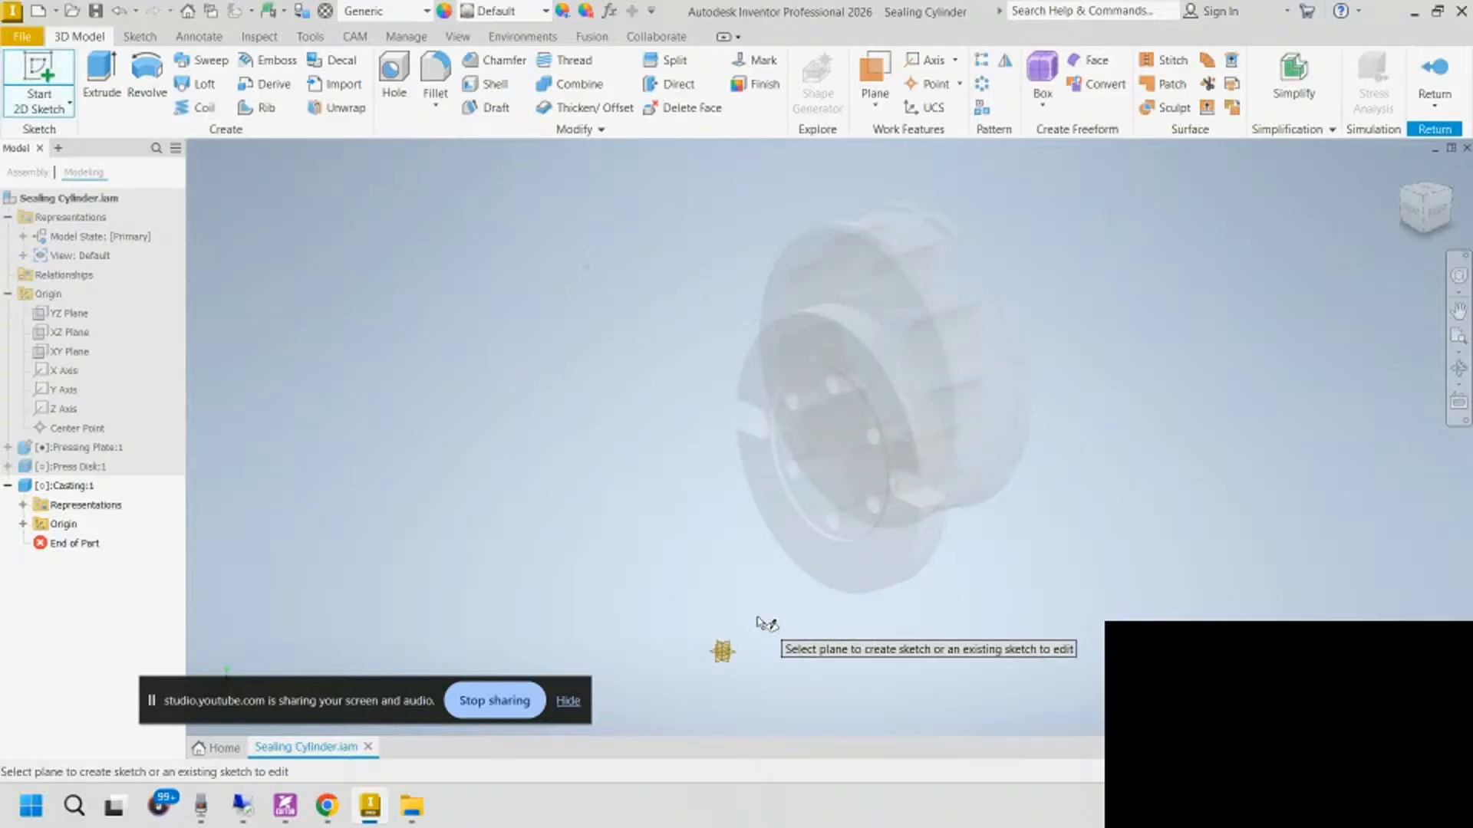
{"action": "left_click", "coordinate": [725, 599]}
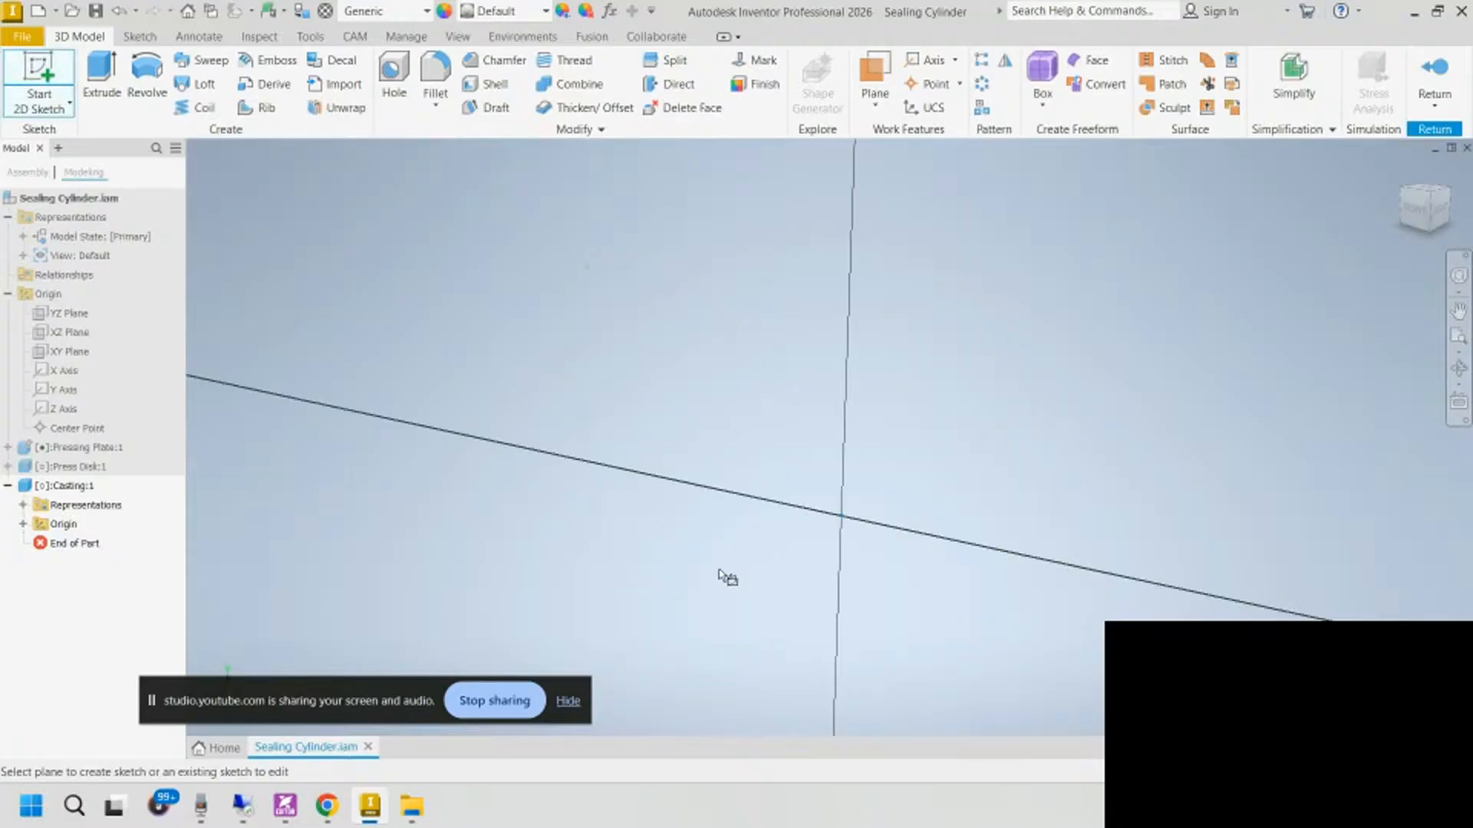
{"action": "left_click", "coordinate": [145, 69]}
{"action": "left_click", "coordinate": [830, 438]}
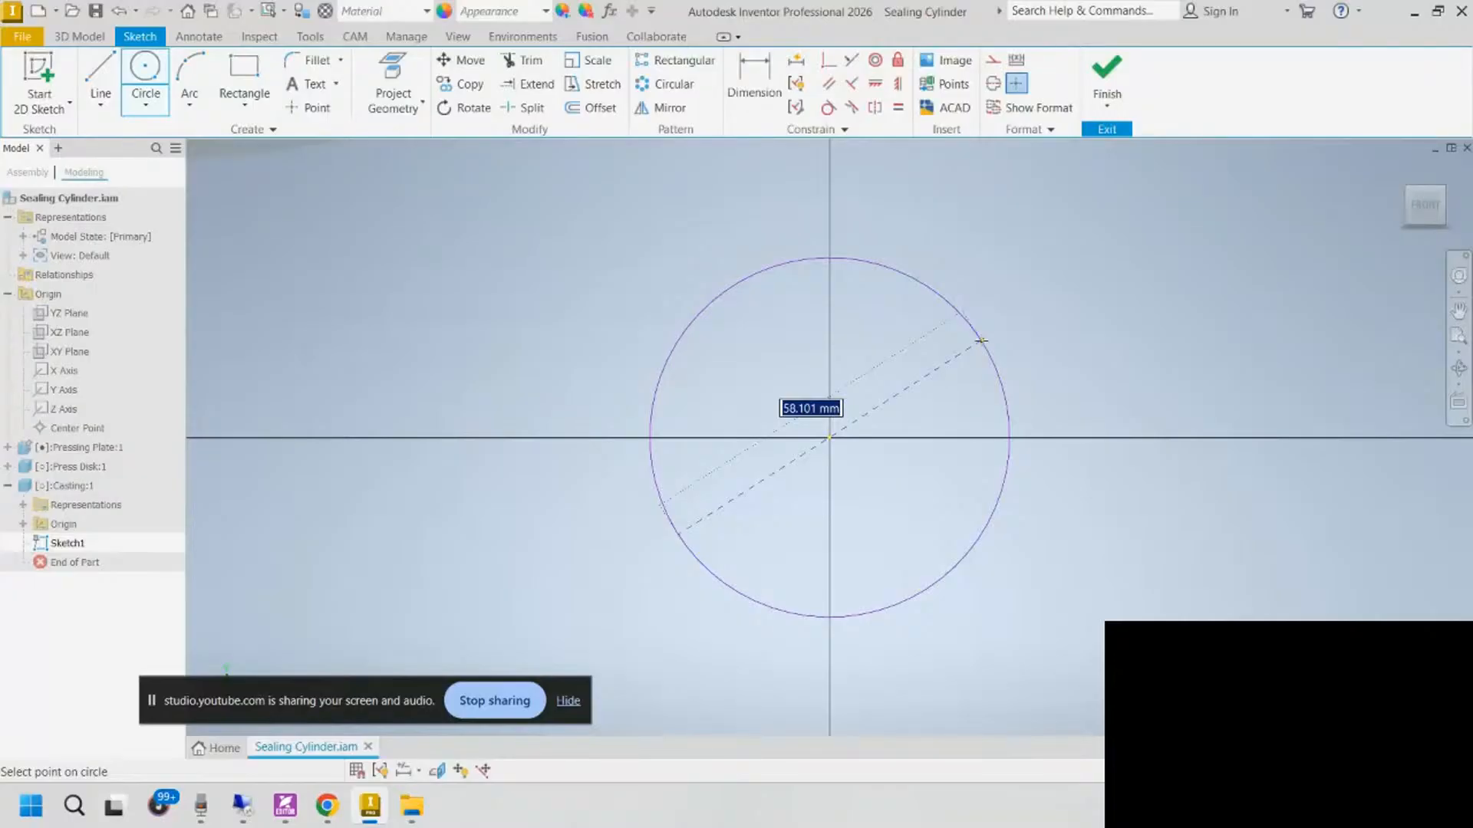
{"action": "type", "text": "350"}
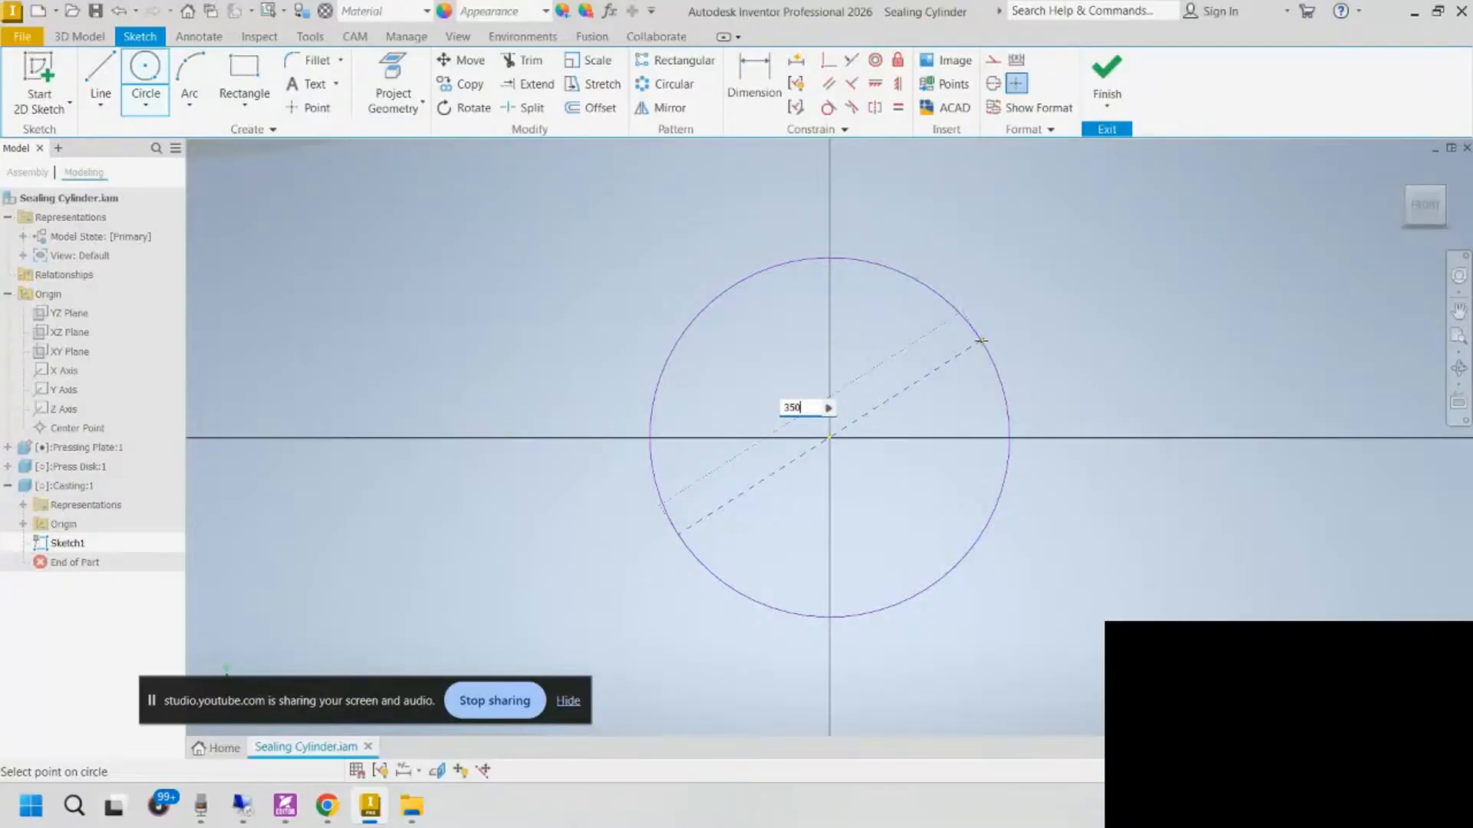
{"action": "key", "text": "Return"}
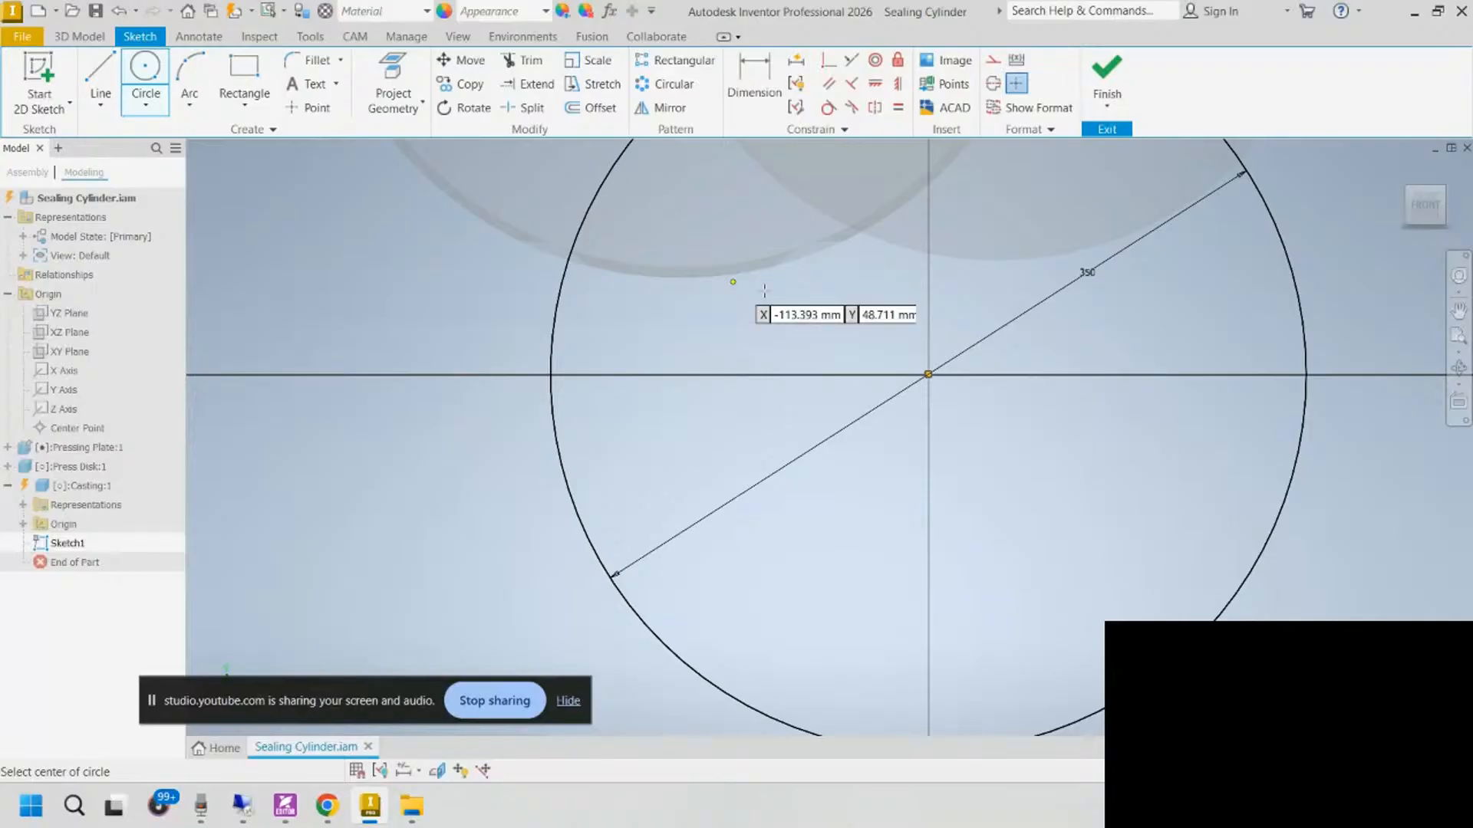
Step: Add a concentric 419 mm diameter circle around the 350 mm circle and finish the sketch
{"action": "left_click", "coordinate": [926, 374]}
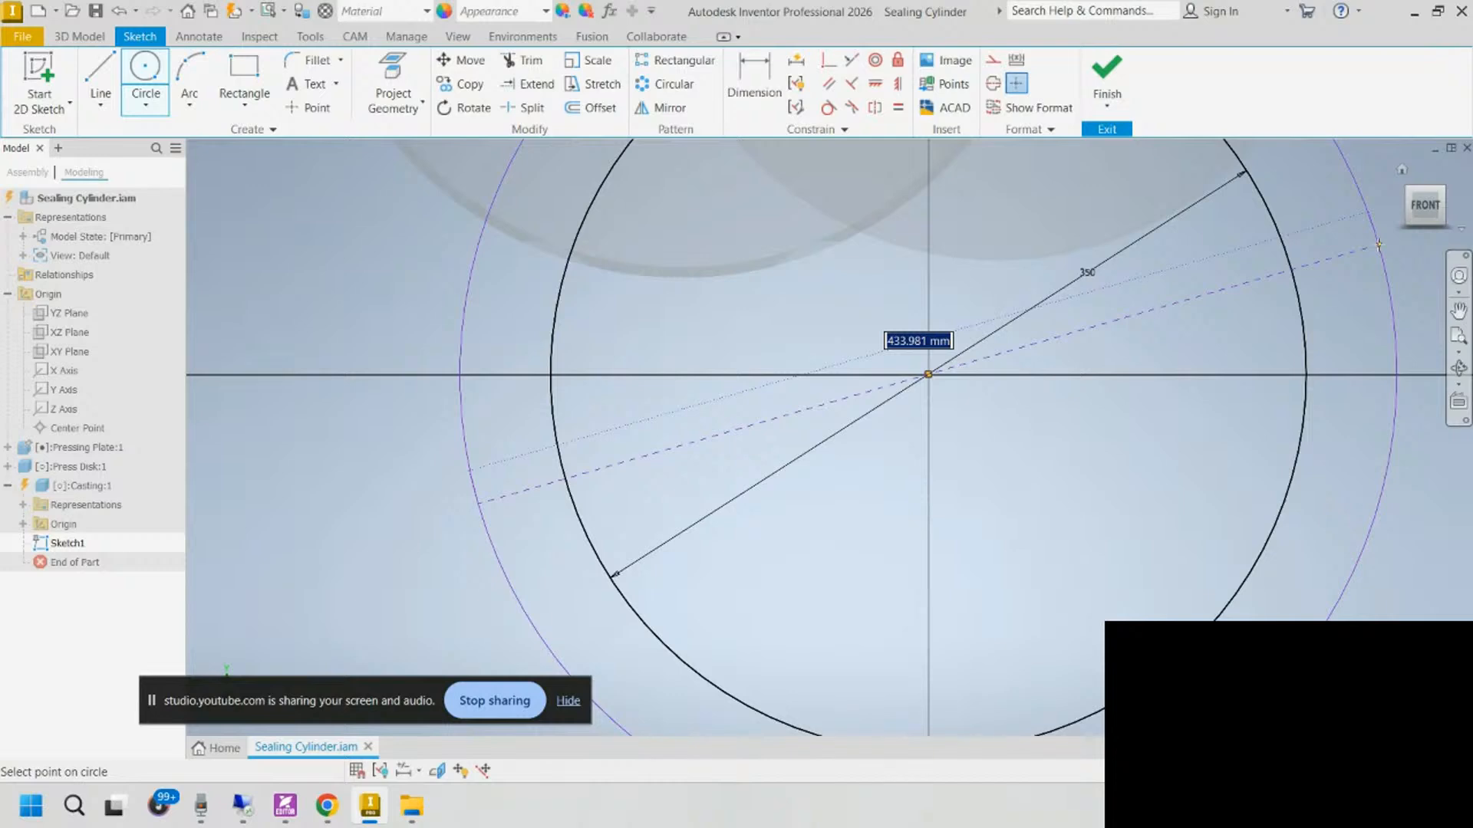
{"action": "type", "text": "419"}
{"action": "key", "text": "Return"}
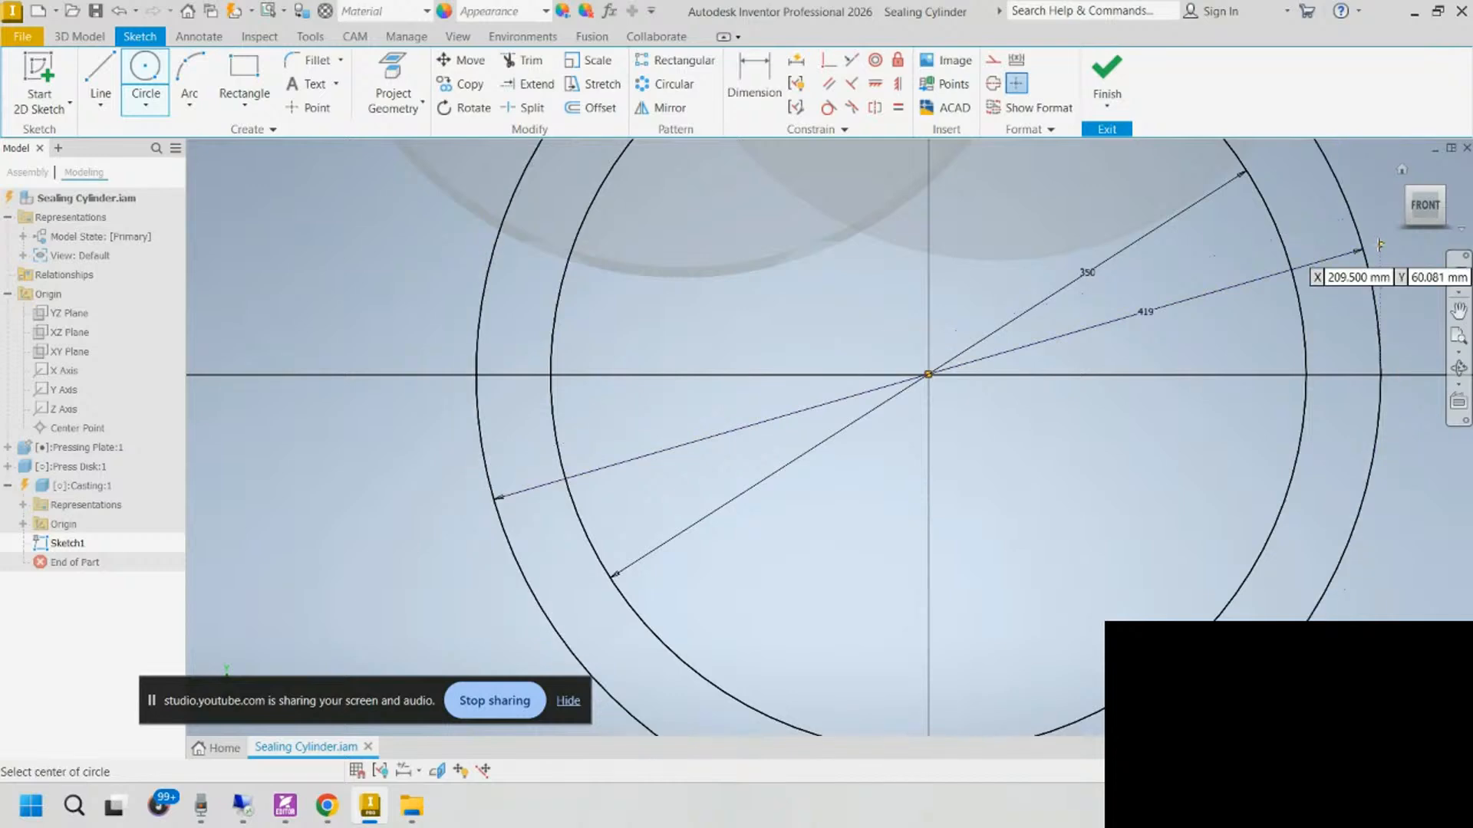
{"action": "key", "text": "Escape"}
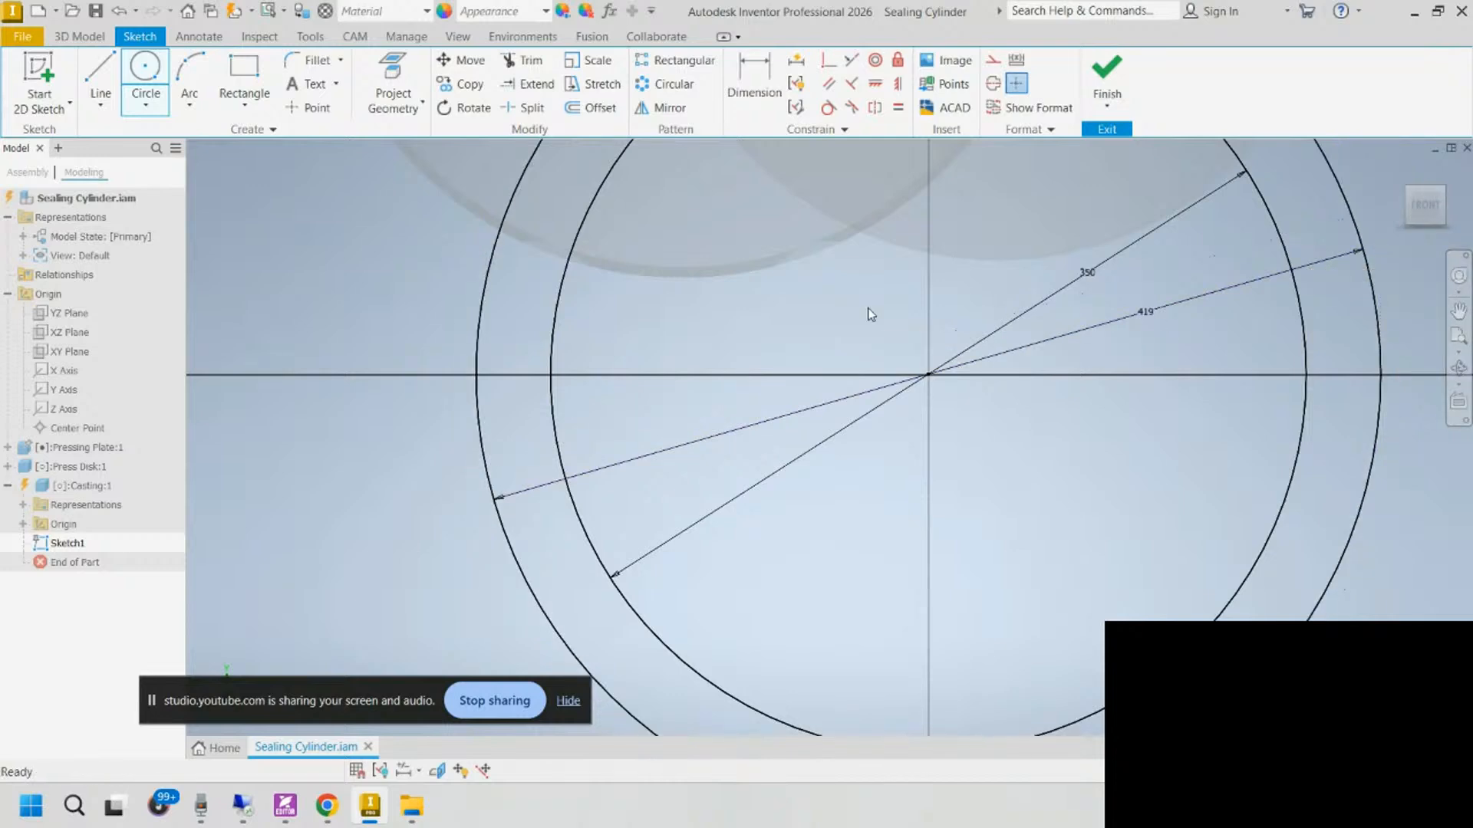
{"action": "scroll", "coordinate": [737, 322], "scroll_direction": "down", "scroll_amount": 3}
{"action": "middle_click_drag", "start_coordinate": [737, 321], "coordinate": [702, 337]}
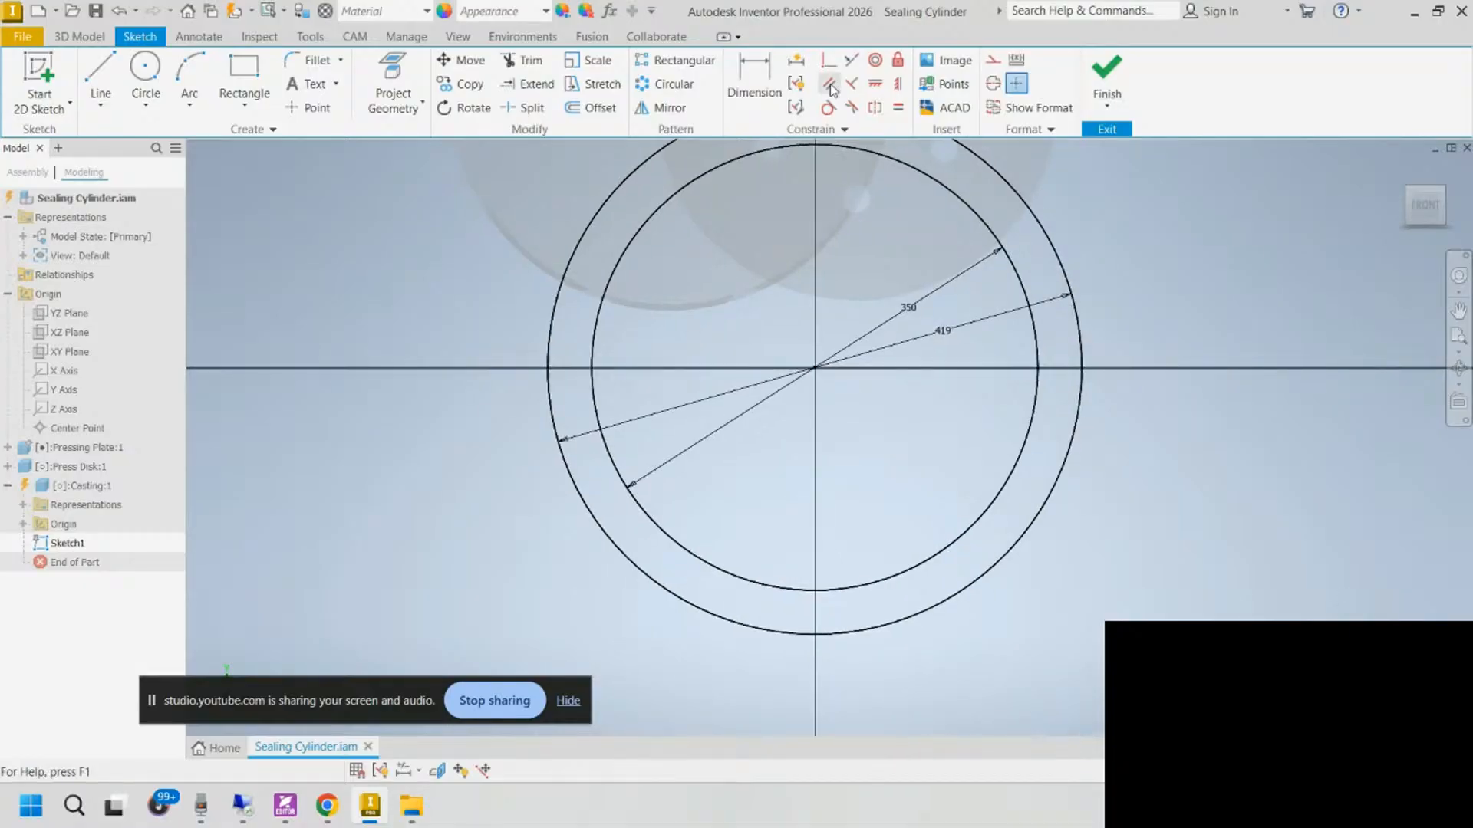
{"action": "left_click", "coordinate": [1109, 71]}
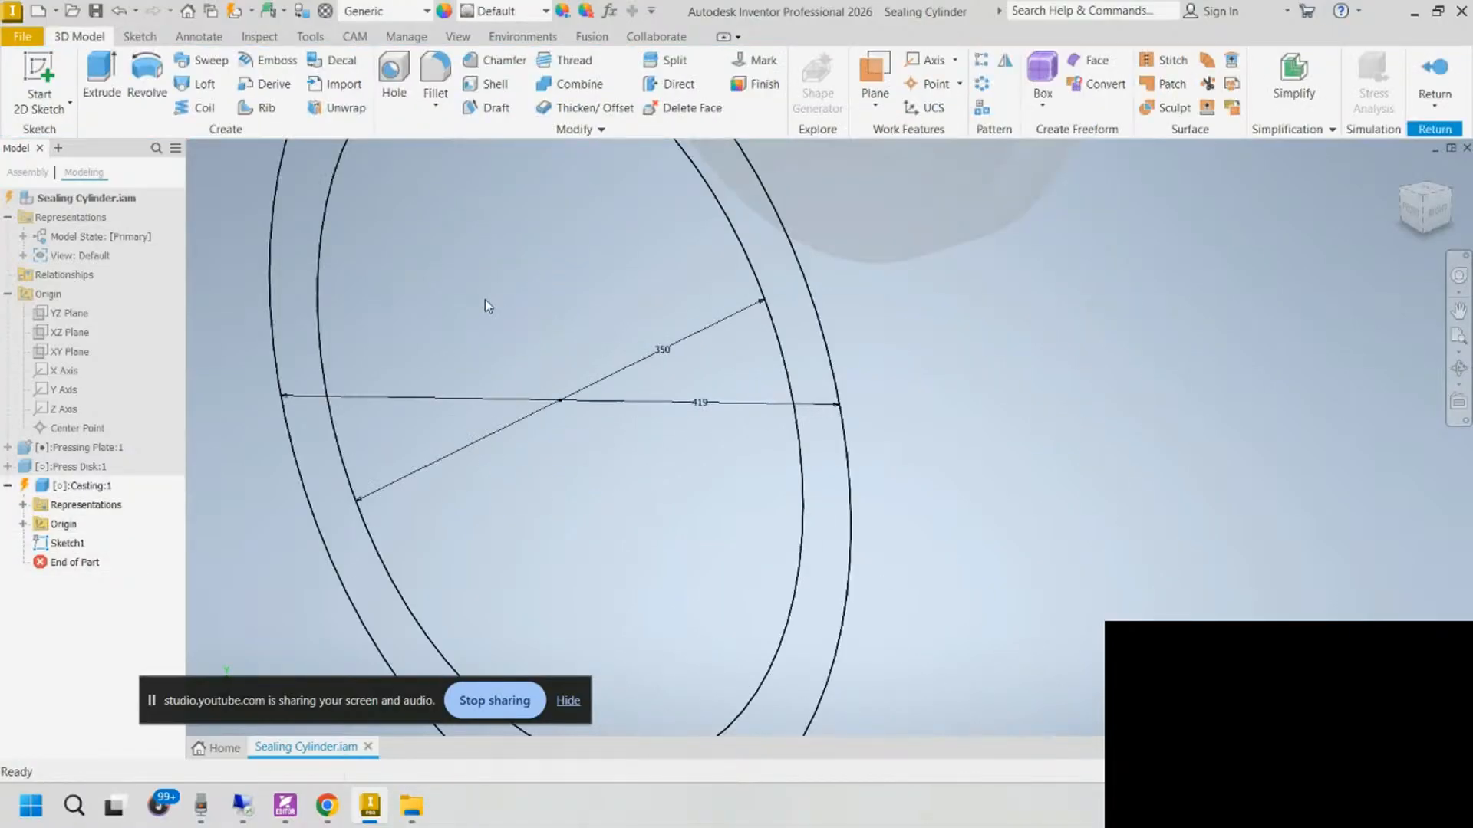
Step: Extrude the ring between the two circles symmetrically to a total length of 187 mm
{"action": "left_click", "coordinate": [118, 73]}
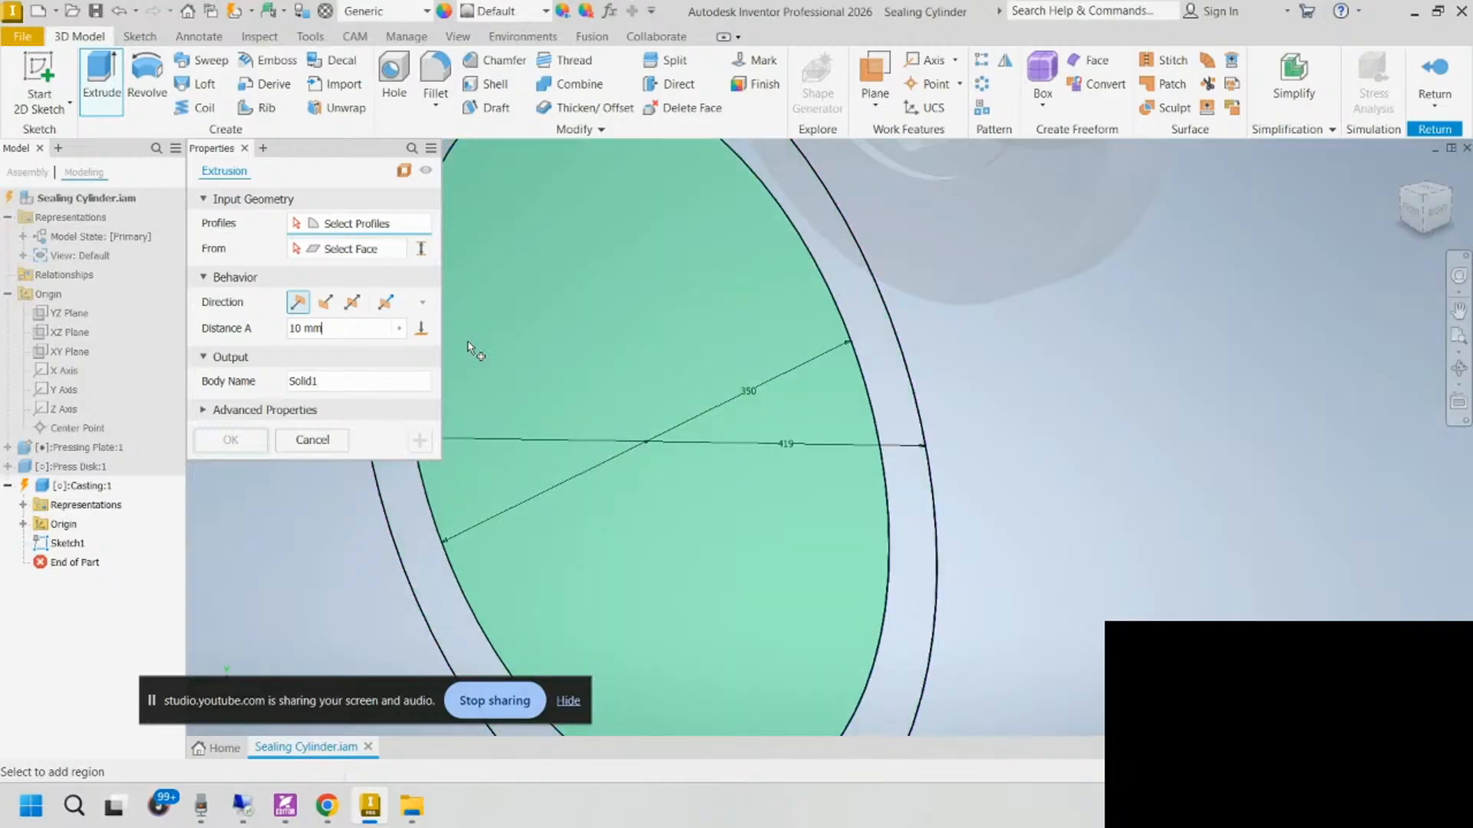
{"action": "left_click", "coordinate": [469, 346]}
{"action": "left_click", "coordinate": [358, 304]}
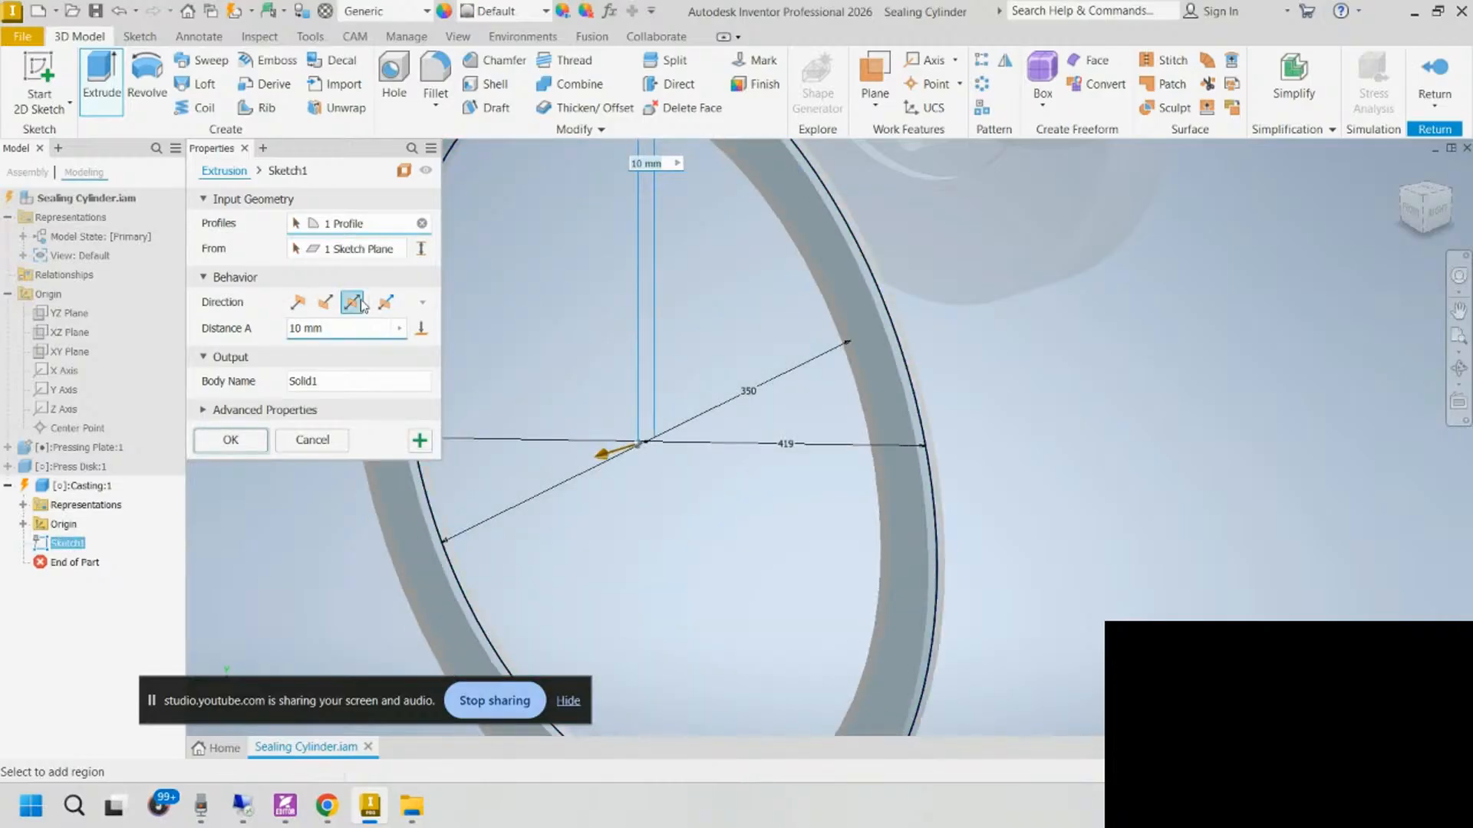
{"action": "left_click_drag", "start_coordinate": [338, 328], "coordinate": [230, 326]}
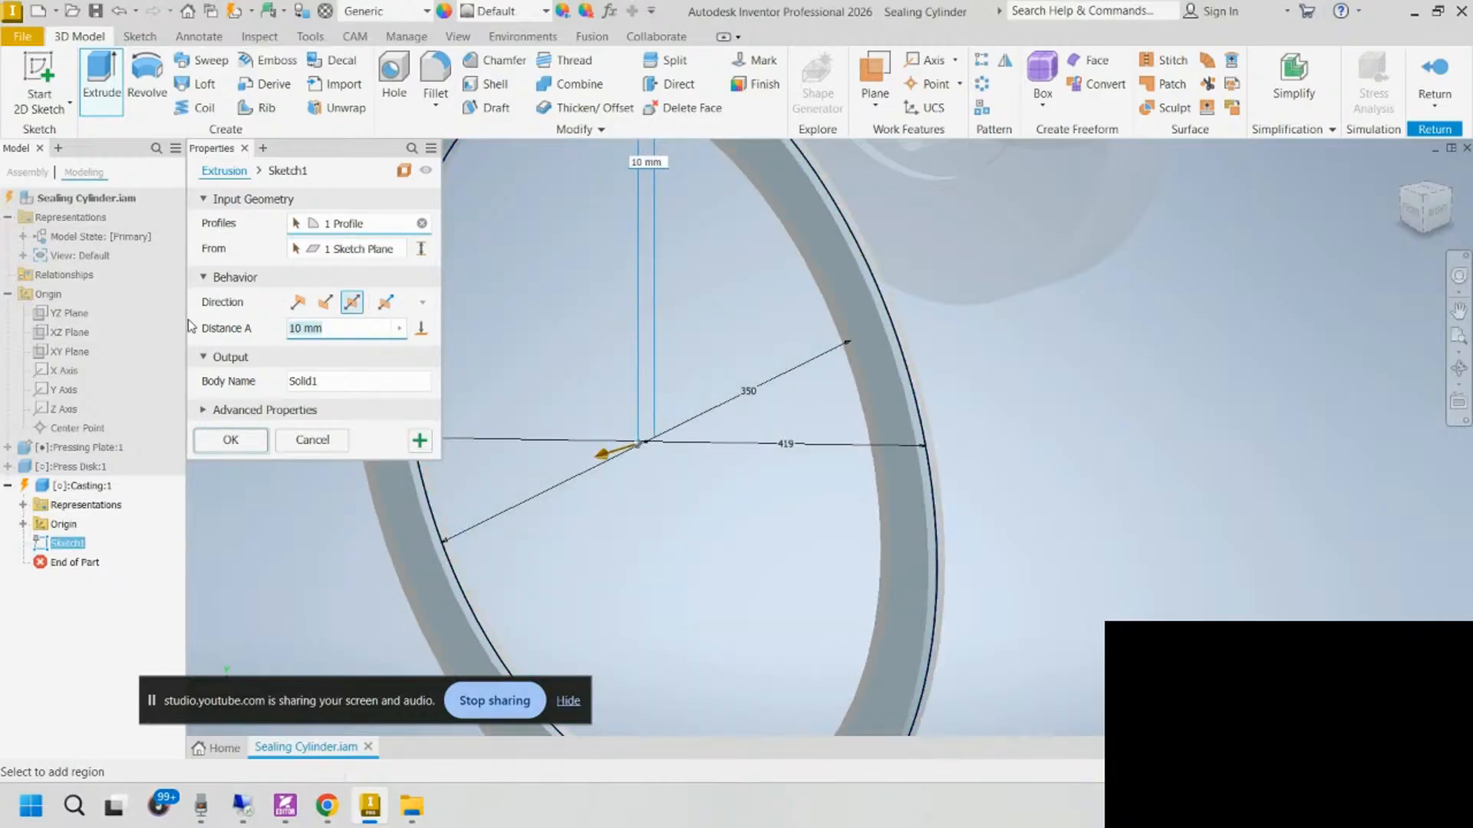
{"action": "type", "text": "187"}
{"action": "left_click", "coordinate": [230, 442]}
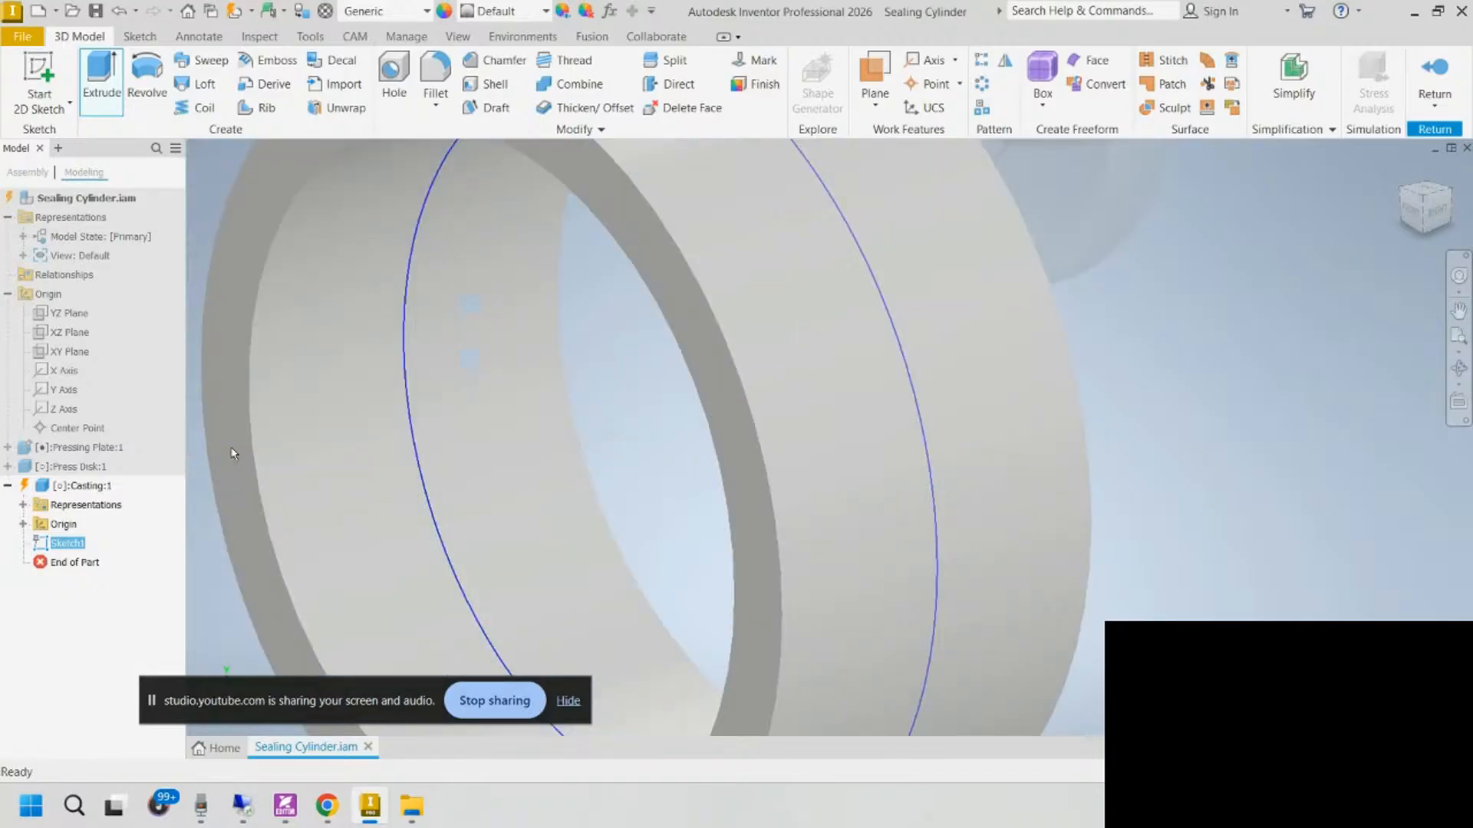
{"action": "scroll", "coordinate": [483, 382], "scroll_direction": "down", "scroll_amount": 3}
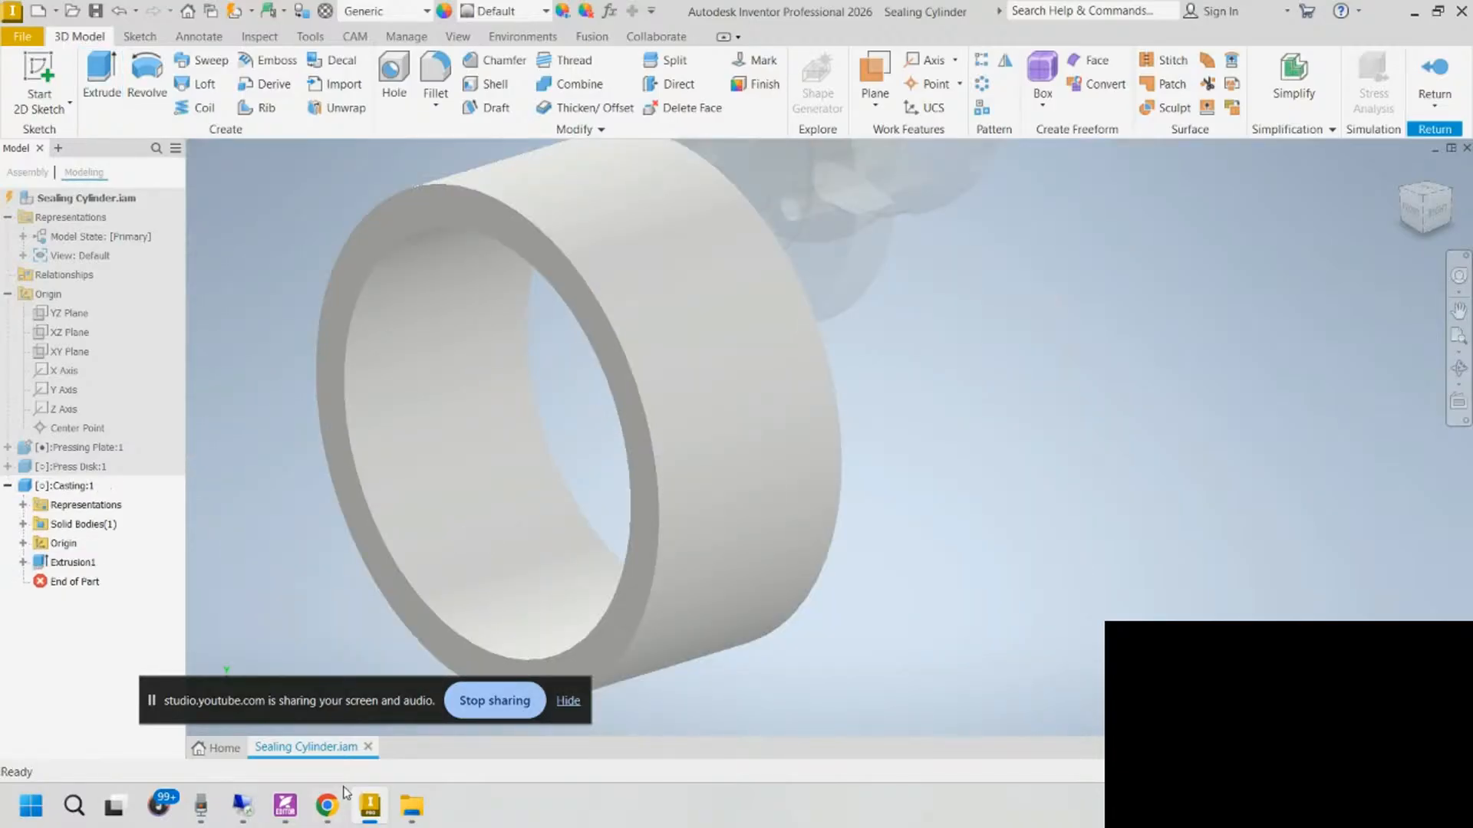
Step: Switch to Foxit PDF Editor and examine the casing drawing's views, hole patterns and dimensions on page 7 of SBB0021.pdf
{"action": "left_click", "coordinate": [284, 805]}
{"action": "scroll", "coordinate": [657, 450], "scroll_direction": "down", "scroll_amount": 2, "text": "ctrl"}
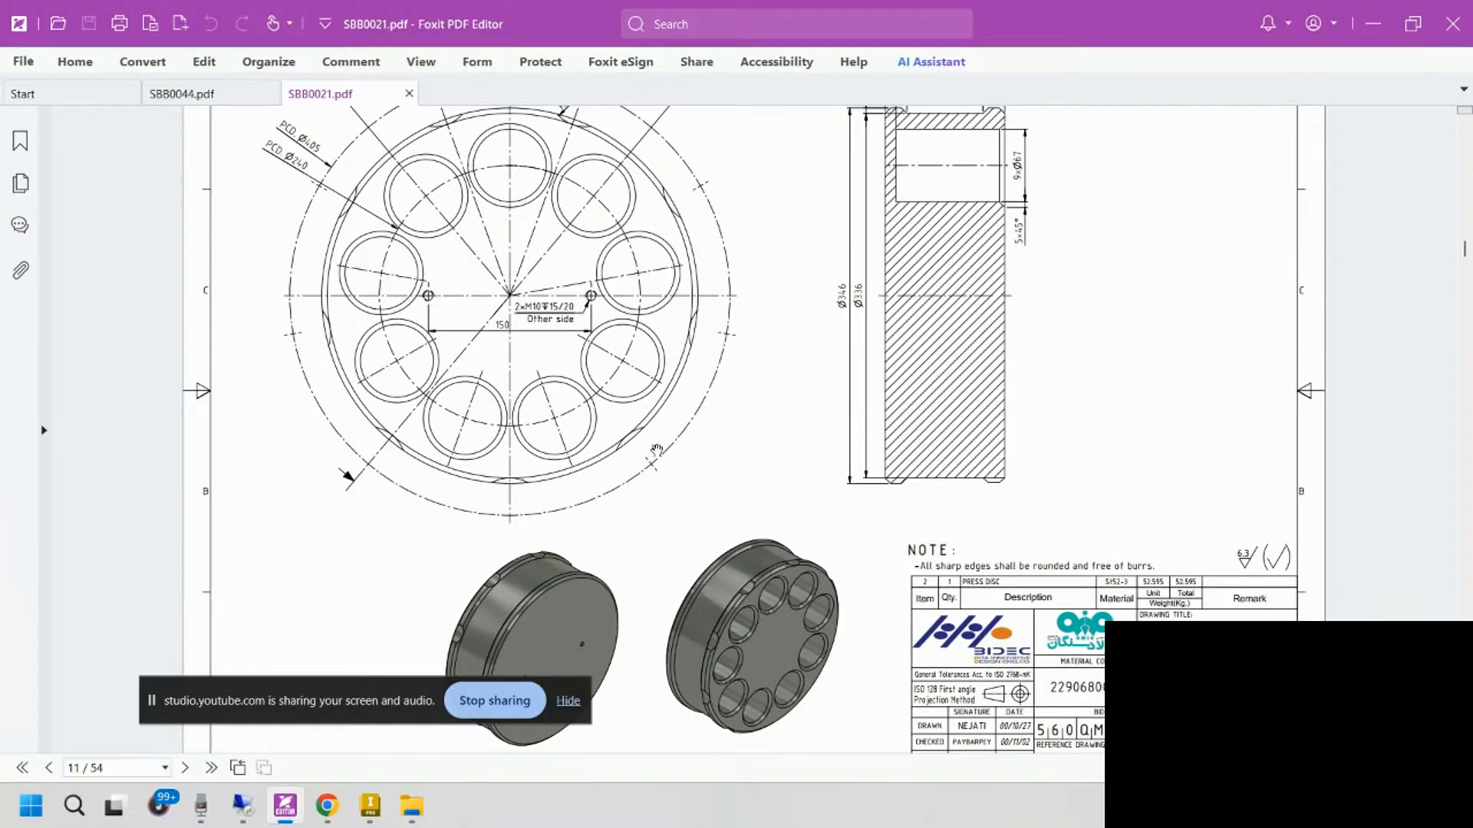
{"action": "scroll", "coordinate": [657, 450], "scroll_direction": "up", "scroll_amount": 3}
{"action": "scroll", "coordinate": [667, 445], "scroll_direction": "up", "scroll_amount": 8}
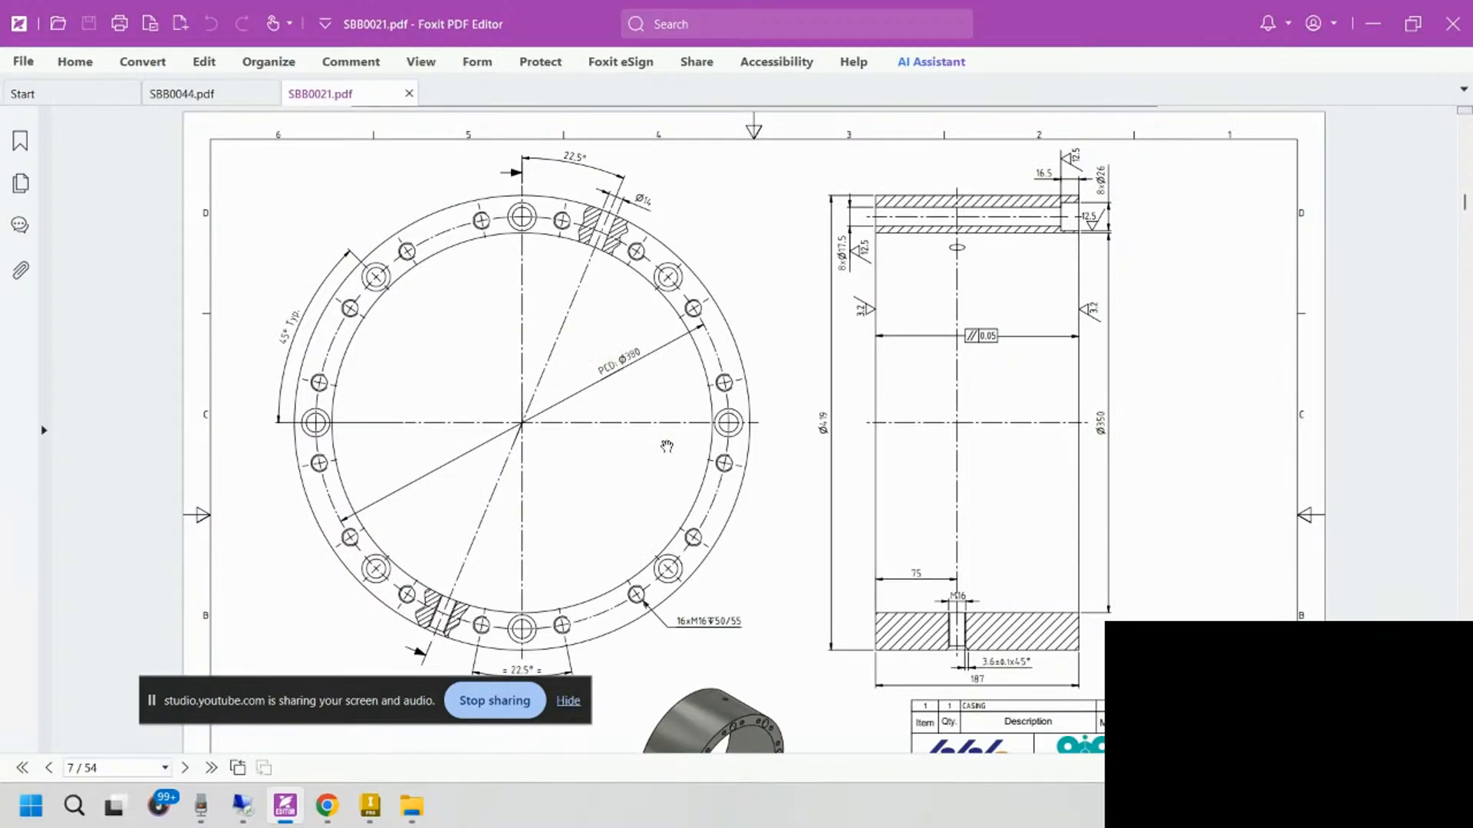
{"action": "scroll", "coordinate": [746, 383], "scroll_direction": "down", "scroll_amount": 3}
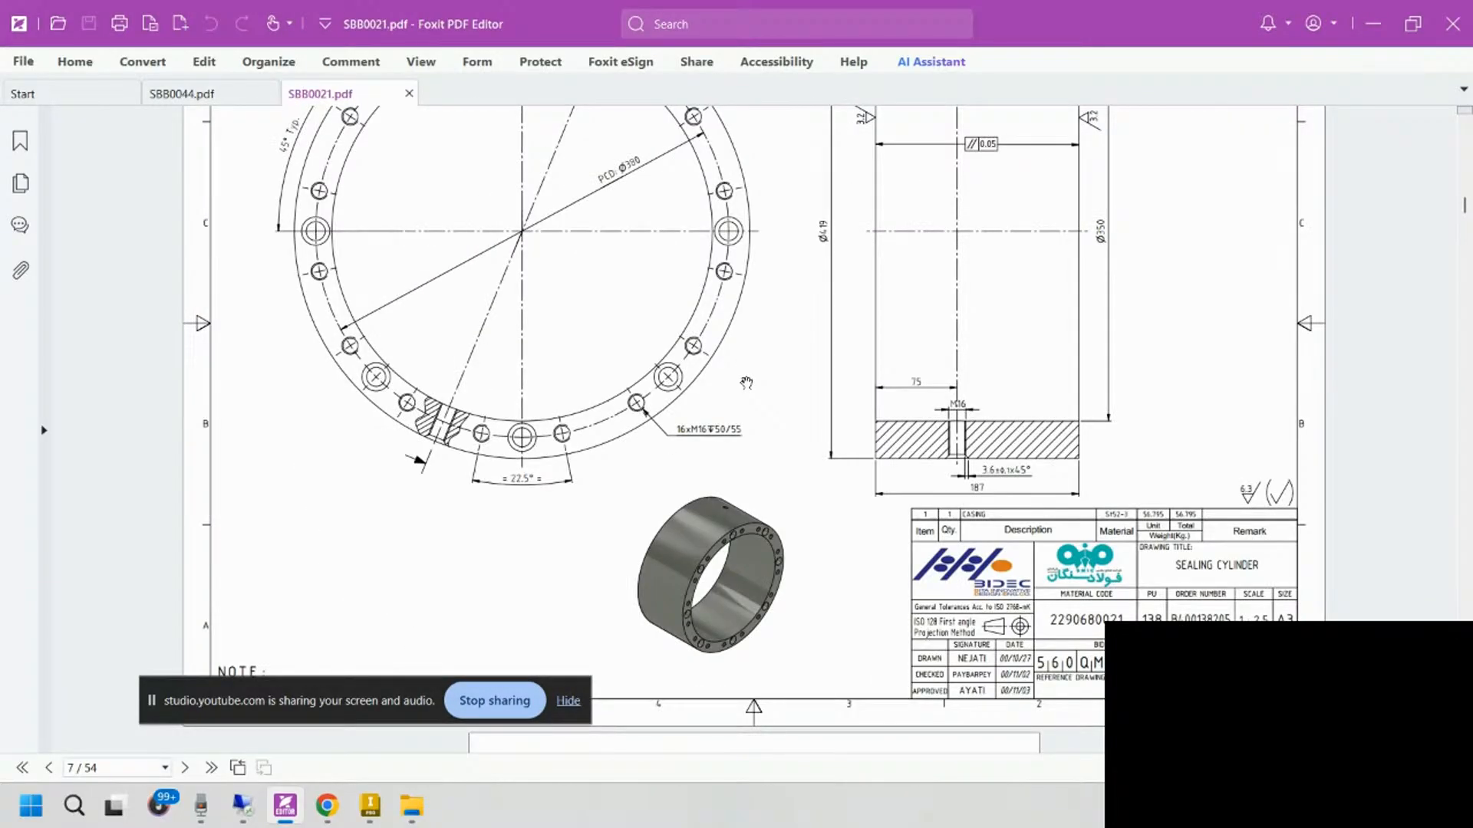
{"action": "scroll", "coordinate": [747, 382], "scroll_direction": "up", "scroll_amount": 2}
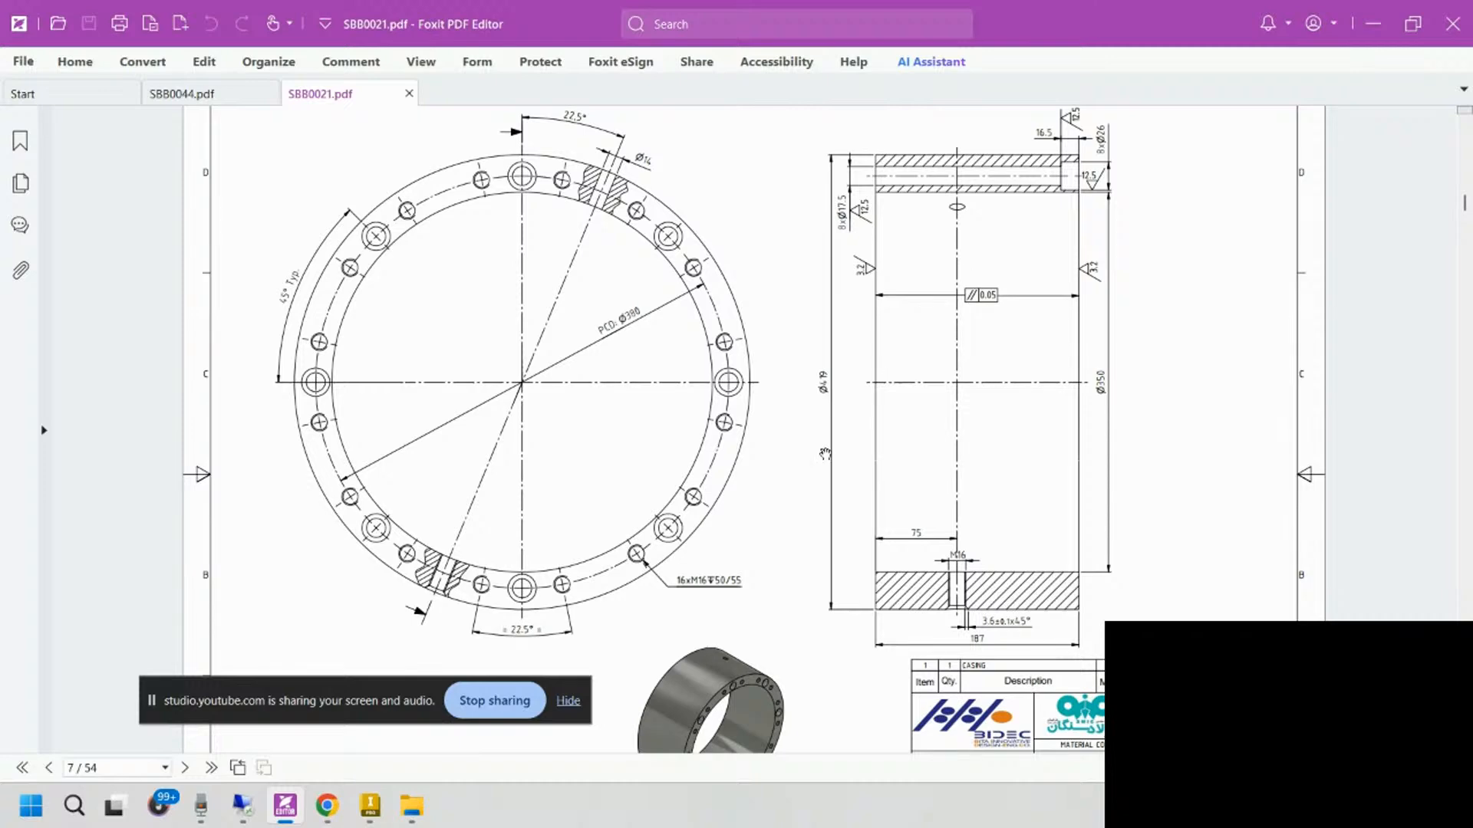
Step: Examine the casing's isometric view, M16 hole callouts, 380 mm pitch circle and counterbored hole dimensions on the drawing page
{"action": "left_click", "coordinate": [327, 805]}
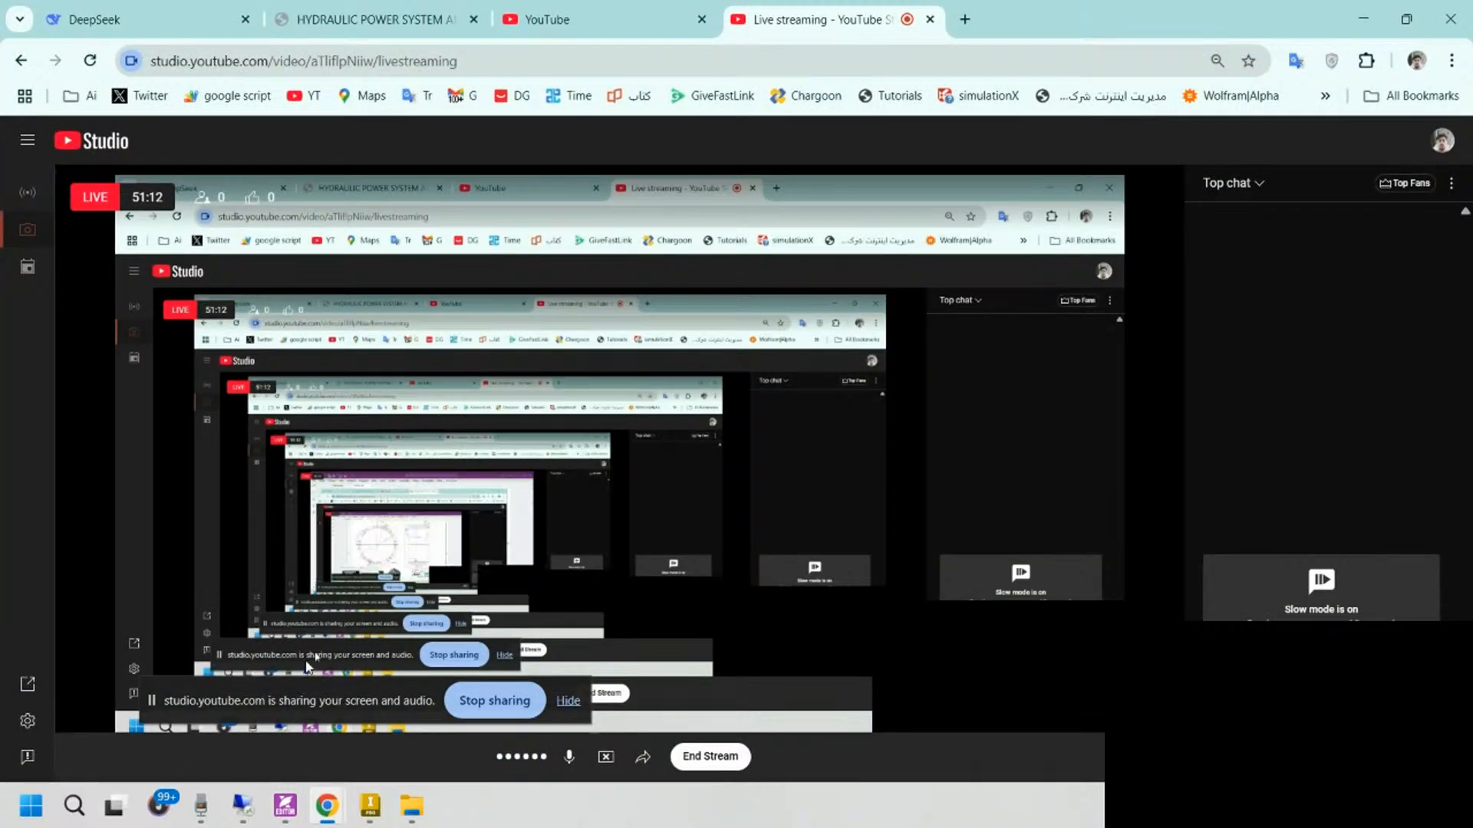
{"action": "left_click", "coordinate": [1367, 13]}
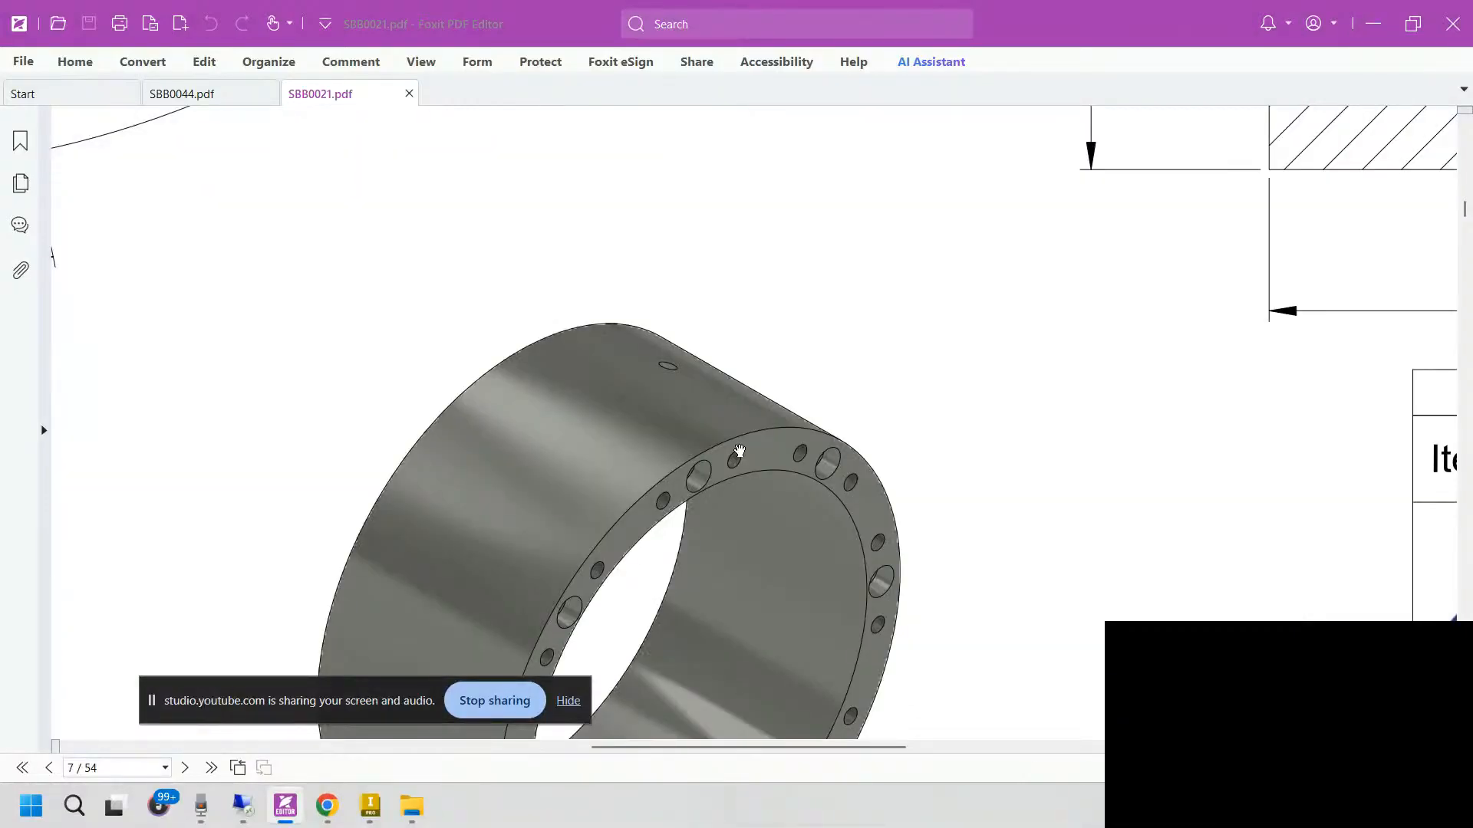
{"action": "scroll", "coordinate": [739, 451], "scroll_direction": "up", "scroll_amount": 1, "text": "ctrl"}
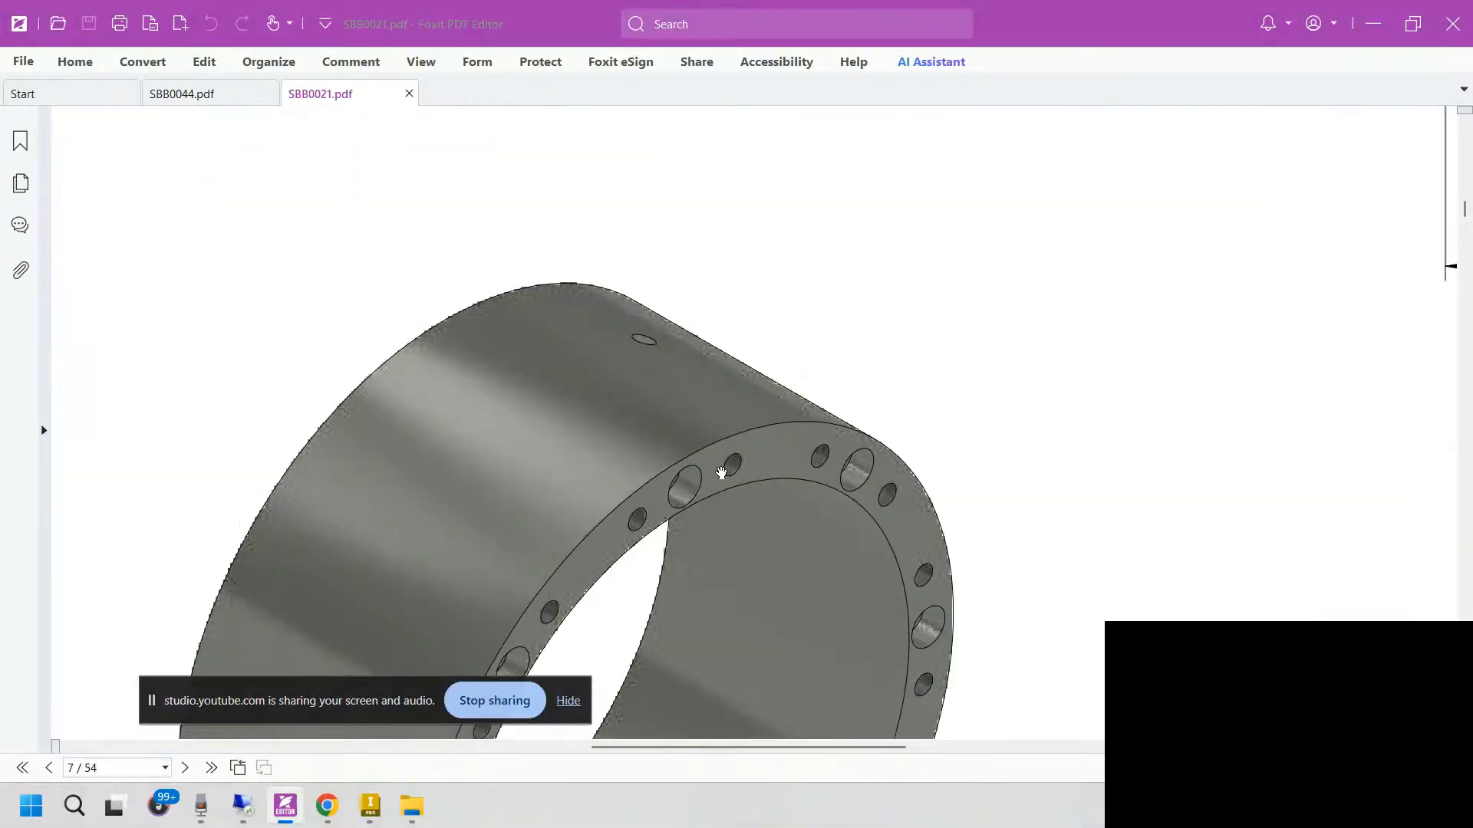
{"action": "scroll", "coordinate": [721, 473], "scroll_direction": "down", "scroll_amount": 3, "text": "ctrl"}
{"action": "left_click_drag", "start_coordinate": [667, 464], "coordinate": [642, 570]}
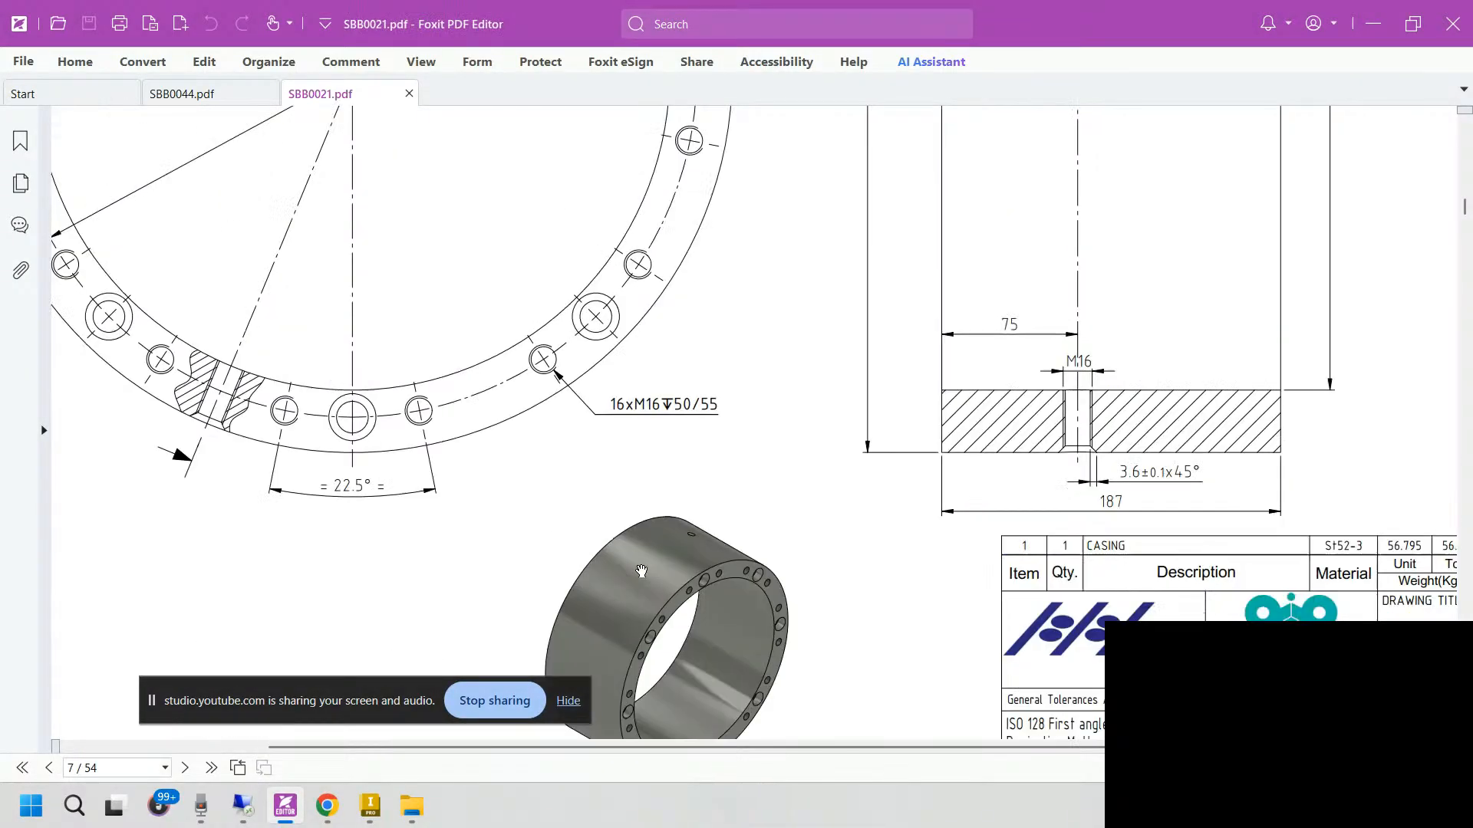
{"action": "scroll", "coordinate": [641, 571], "scroll_direction": "down", "scroll_amount": 2, "text": "ctrl"}
{"action": "scroll", "coordinate": [643, 497], "scroll_direction": "up", "scroll_amount": 1}
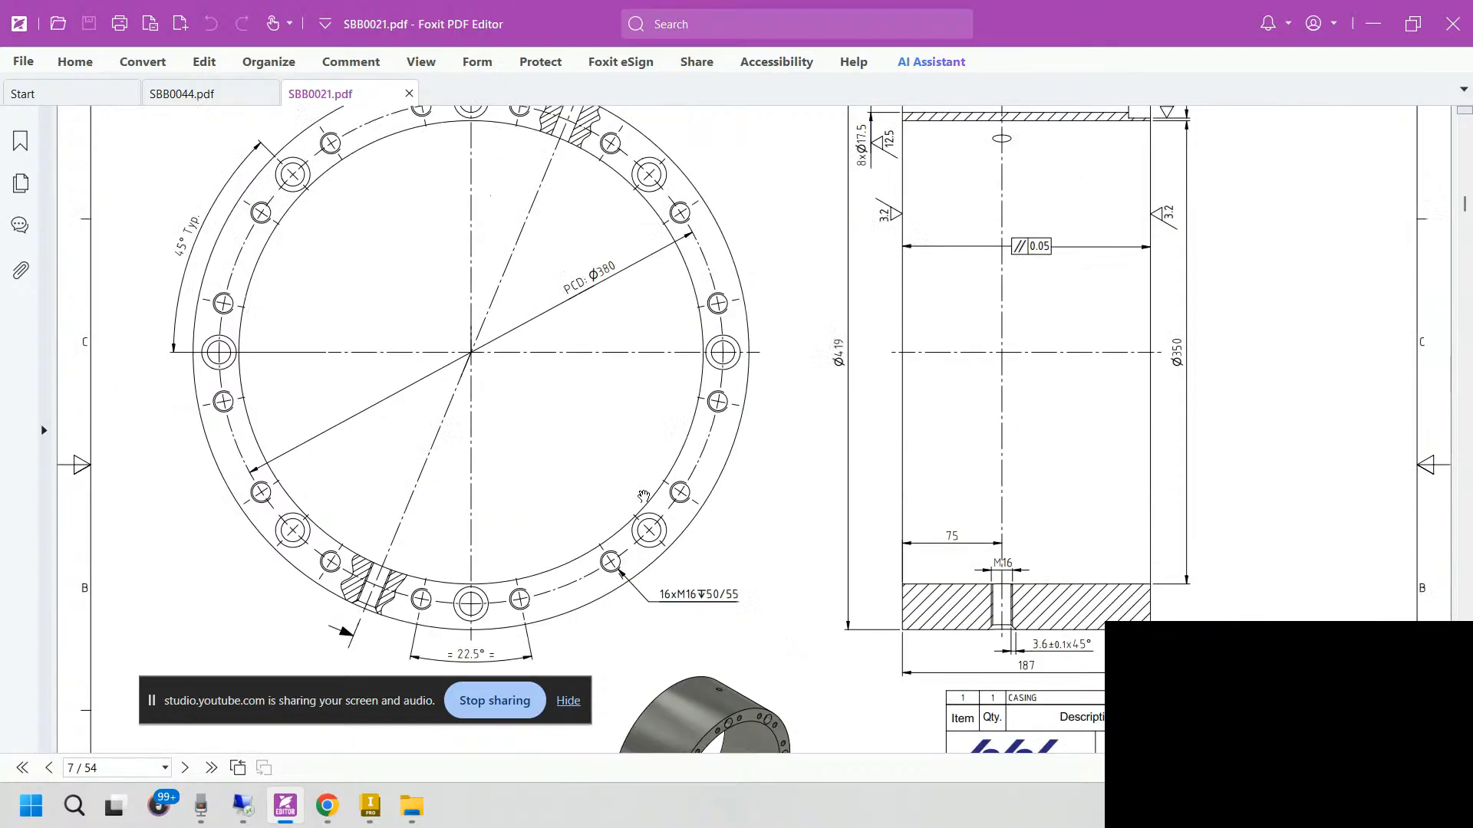
{"action": "mouse_move", "coordinate": [643, 497]}
{"action": "left_mouse_down"}
{"action": "mouse_move", "coordinate": [644, 567]}
{"action": "mouse_move", "coordinate": [679, 454]}
{"action": "mouse_move", "coordinate": [637, 568]}
{"action": "mouse_move", "coordinate": [675, 474]}
{"action": "mouse_move", "coordinate": [672, 579]}
{"action": "left_mouse_up"}
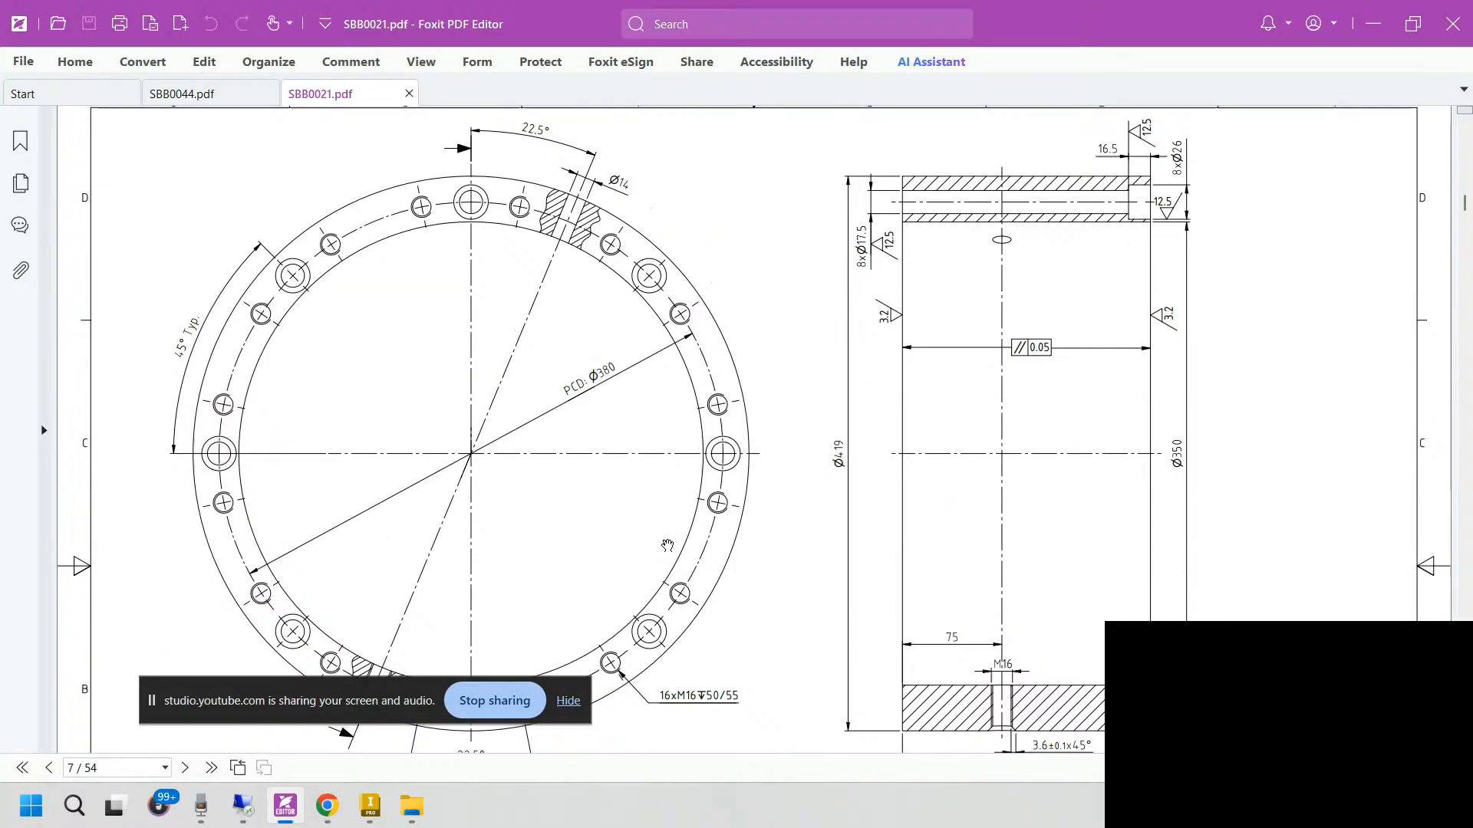
Step: Switch to Inventor and start a simple counterbored hole for the Casting with through-all termination
{"action": "left_click", "coordinate": [296, 814]}
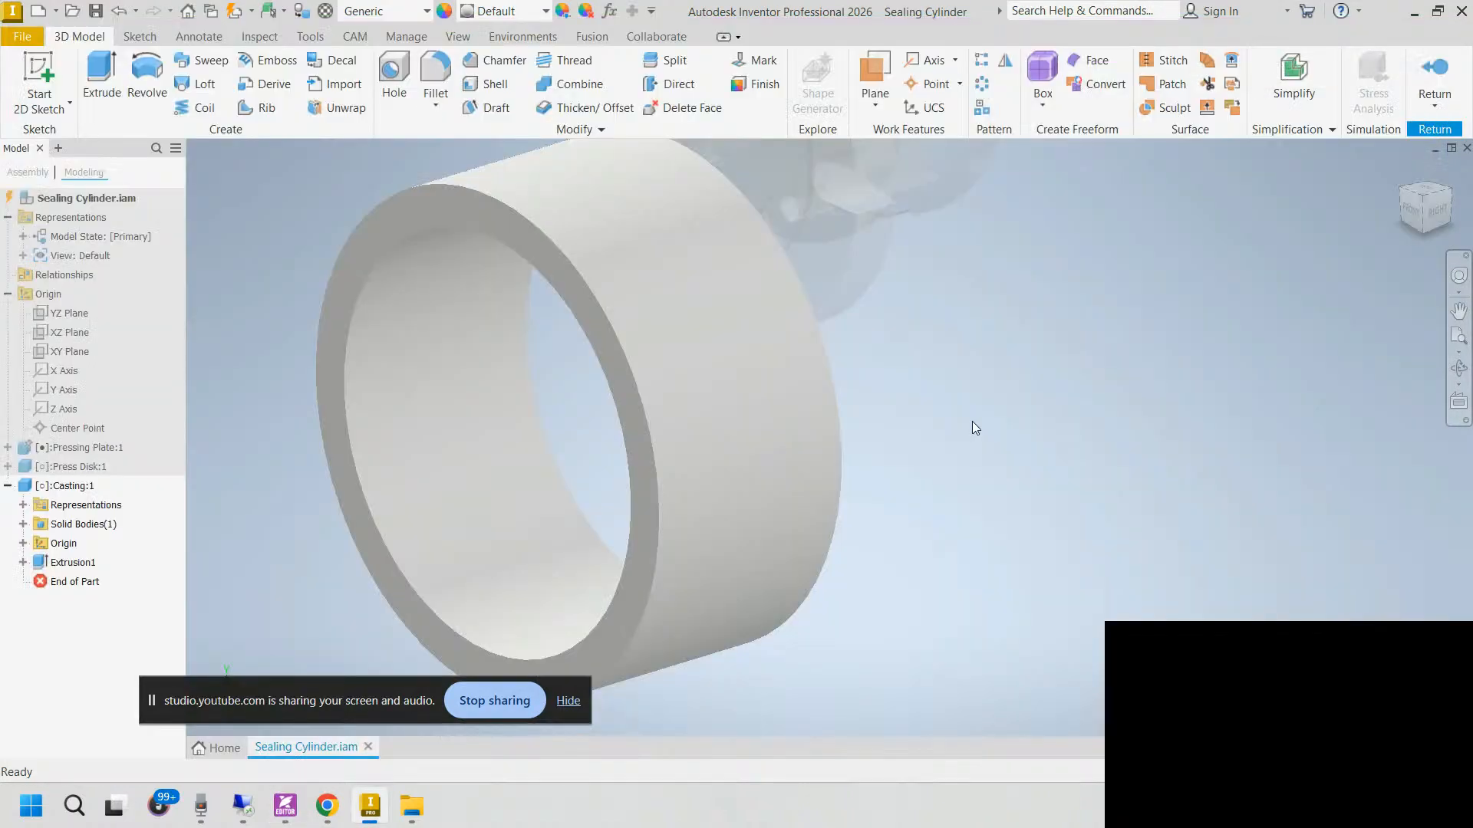
{"action": "middle_click_drag", "start_coordinate": [973, 421], "coordinate": [613, 361], "text": "shift"}
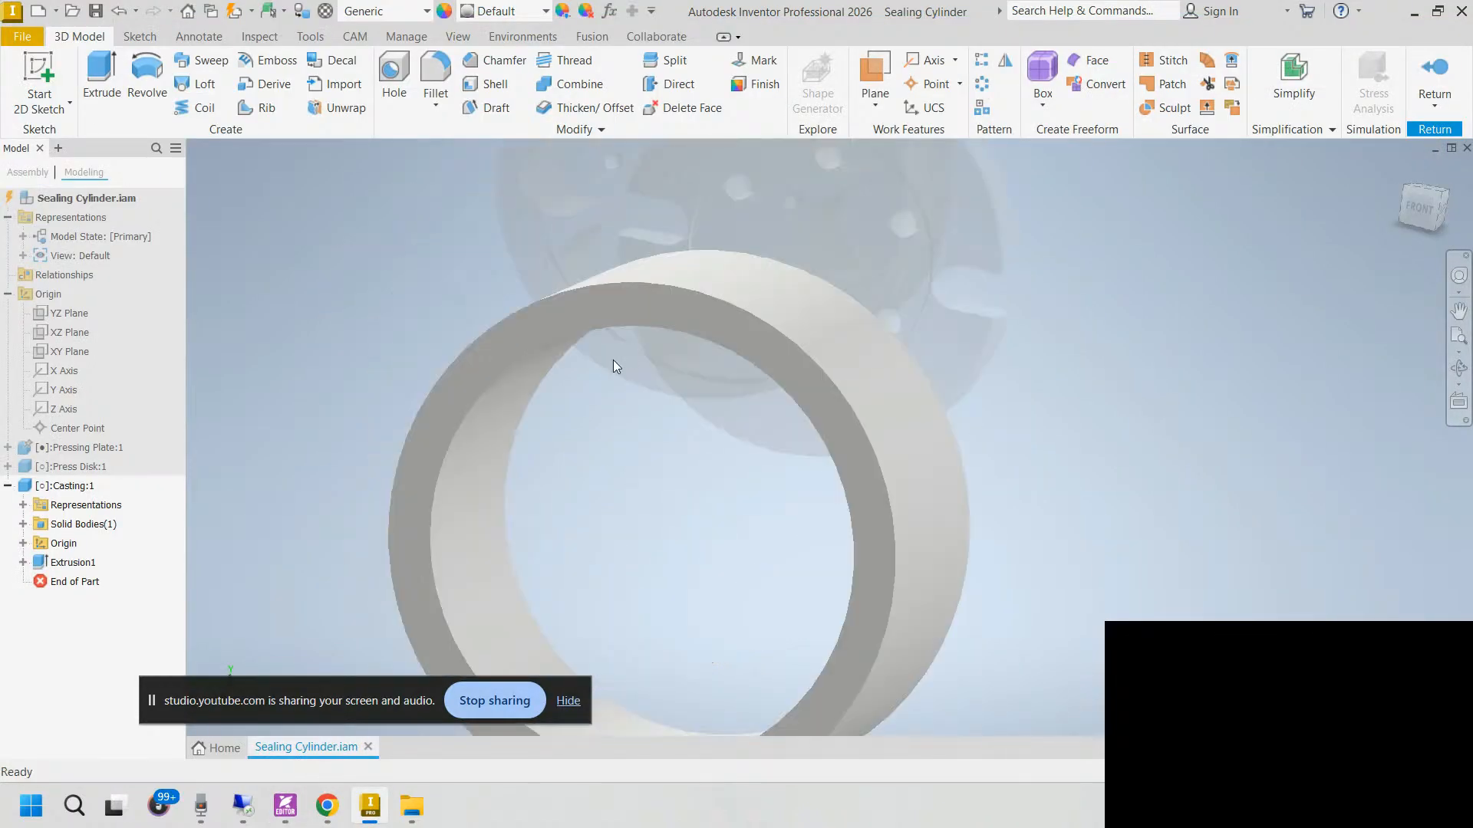
{"action": "left_click", "coordinate": [510, 304]}
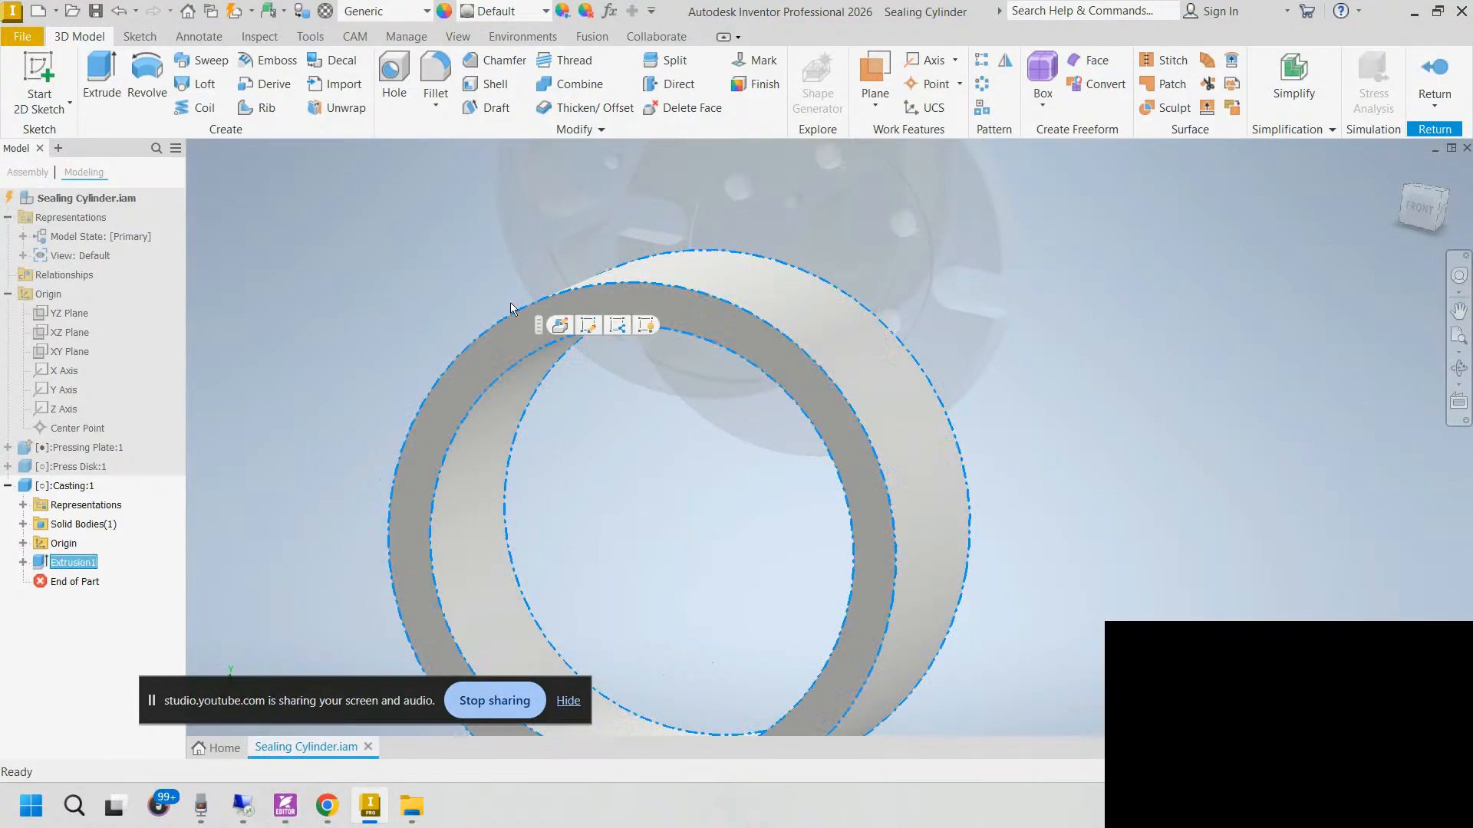
{"action": "left_click", "coordinate": [399, 59]}
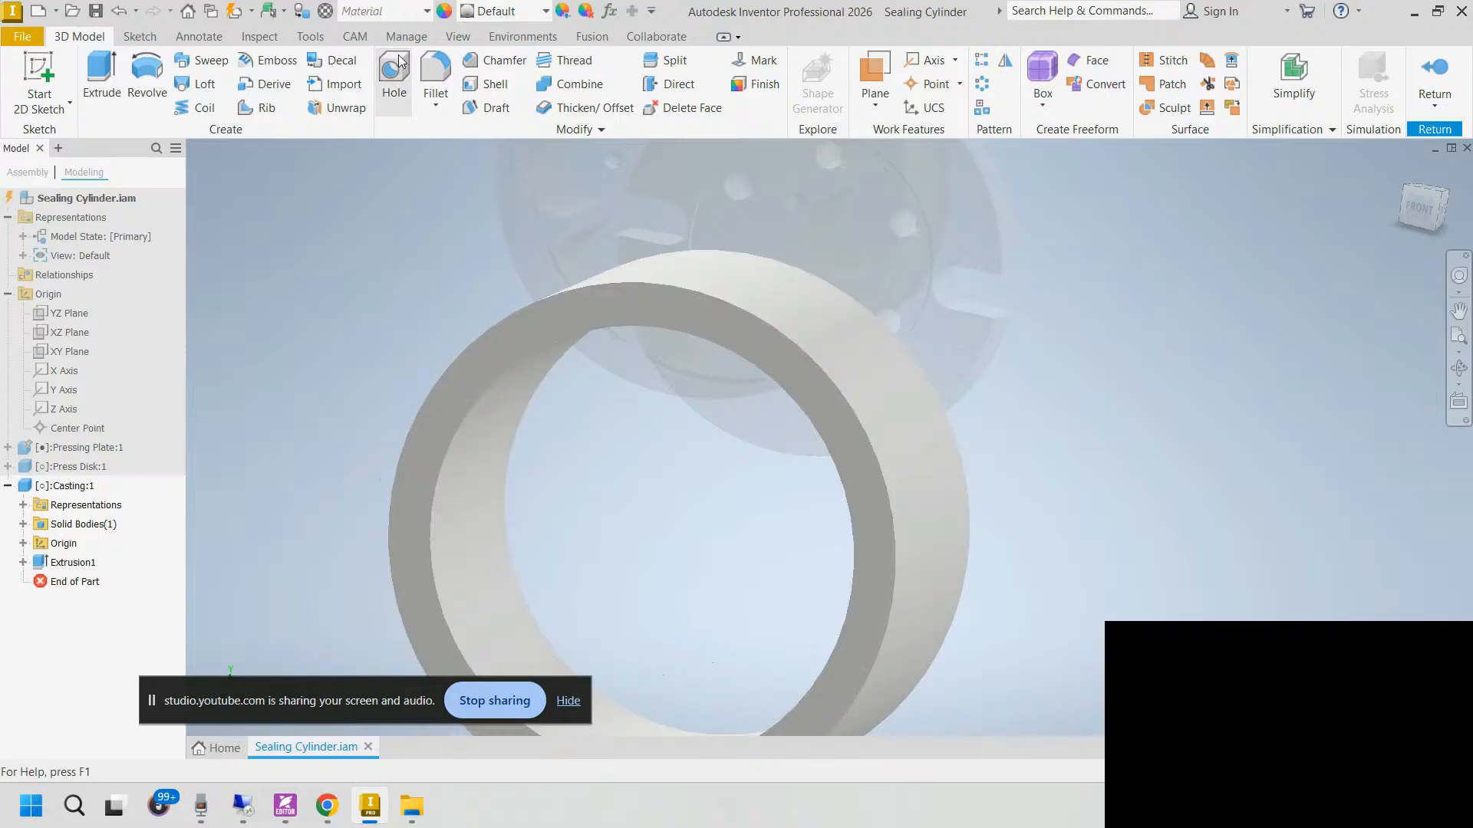
{"action": "left_click", "coordinate": [395, 69]}
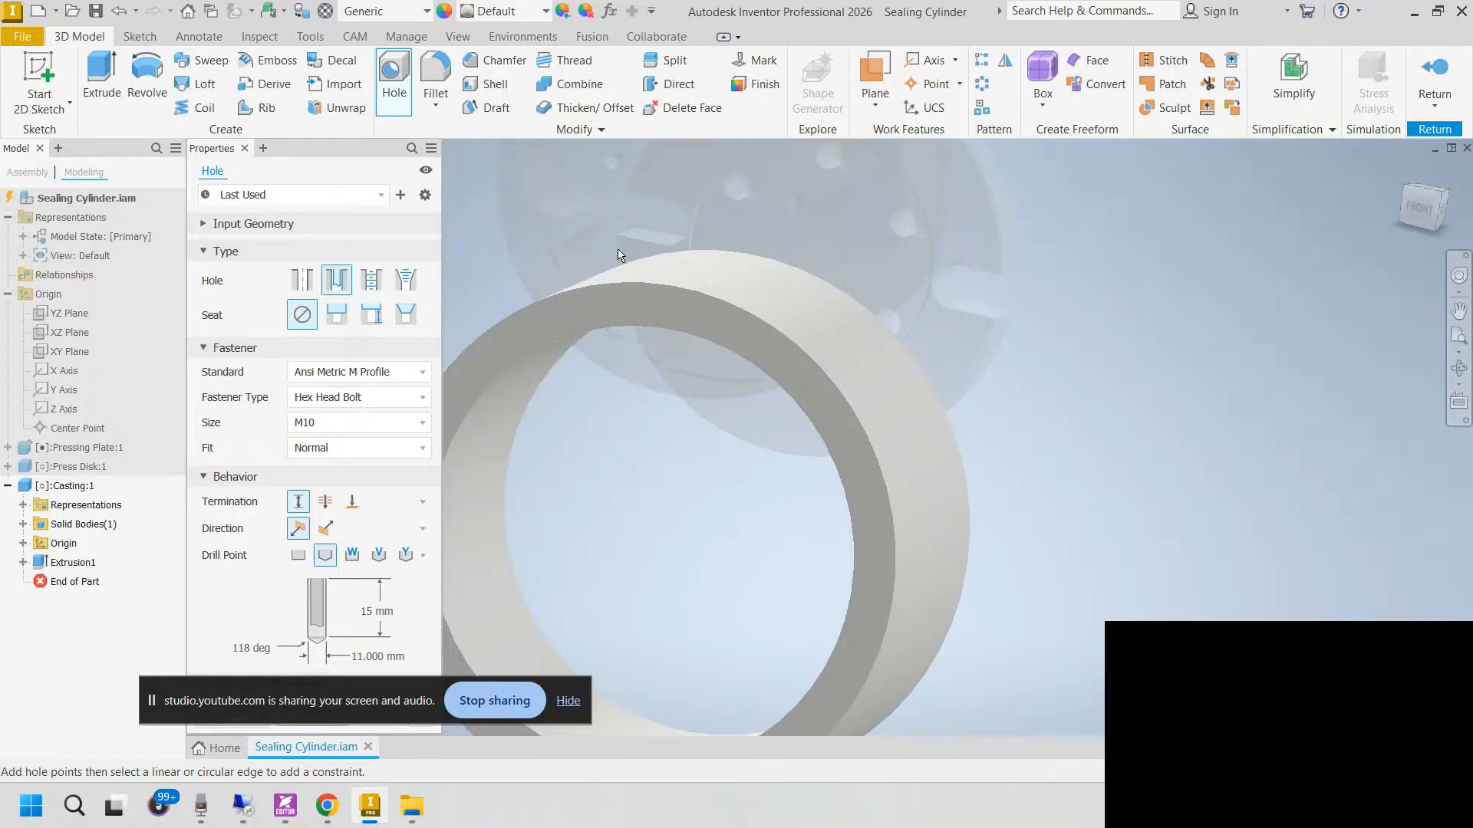
{"action": "left_click", "coordinate": [301, 280]}
{"action": "left_click", "coordinate": [335, 314]}
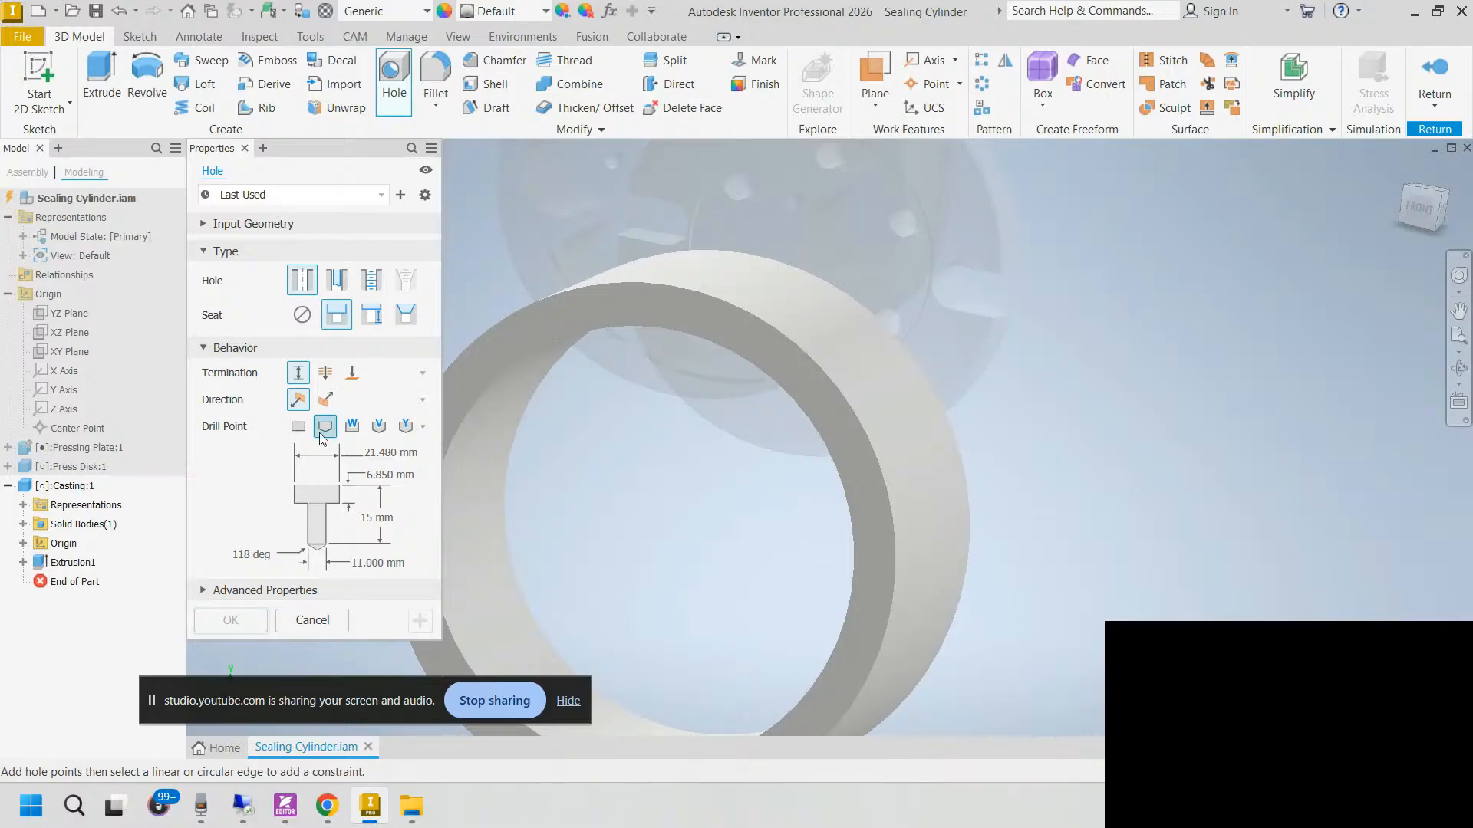
{"action": "left_click", "coordinate": [325, 374]}
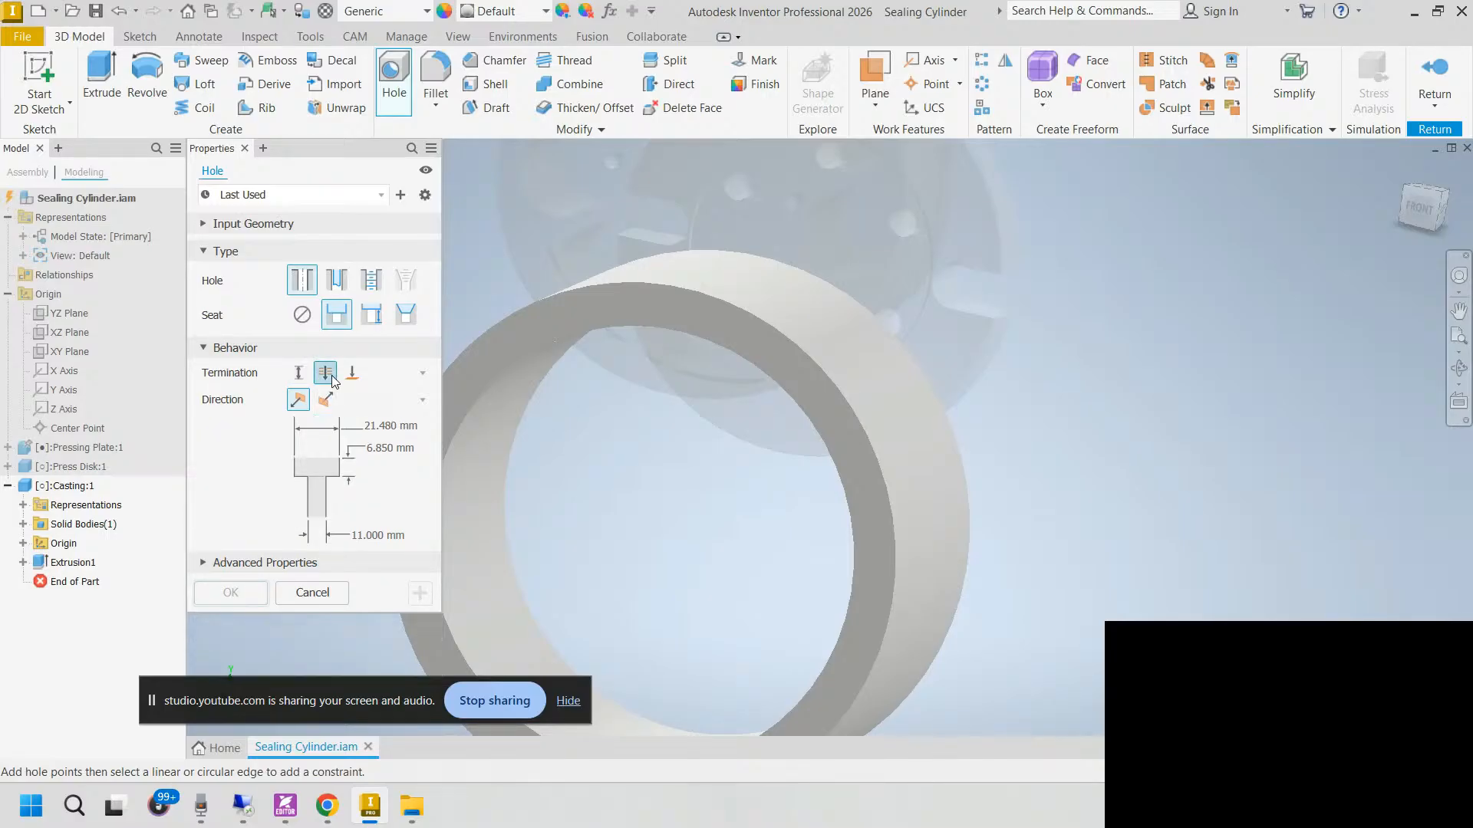
Step: Set a 17.5 mm hole with a 26 mm diameter, 16.5 mm deep counterbore and place it on the upper part of the ring's front face
{"action": "left_click", "coordinate": [355, 537]}
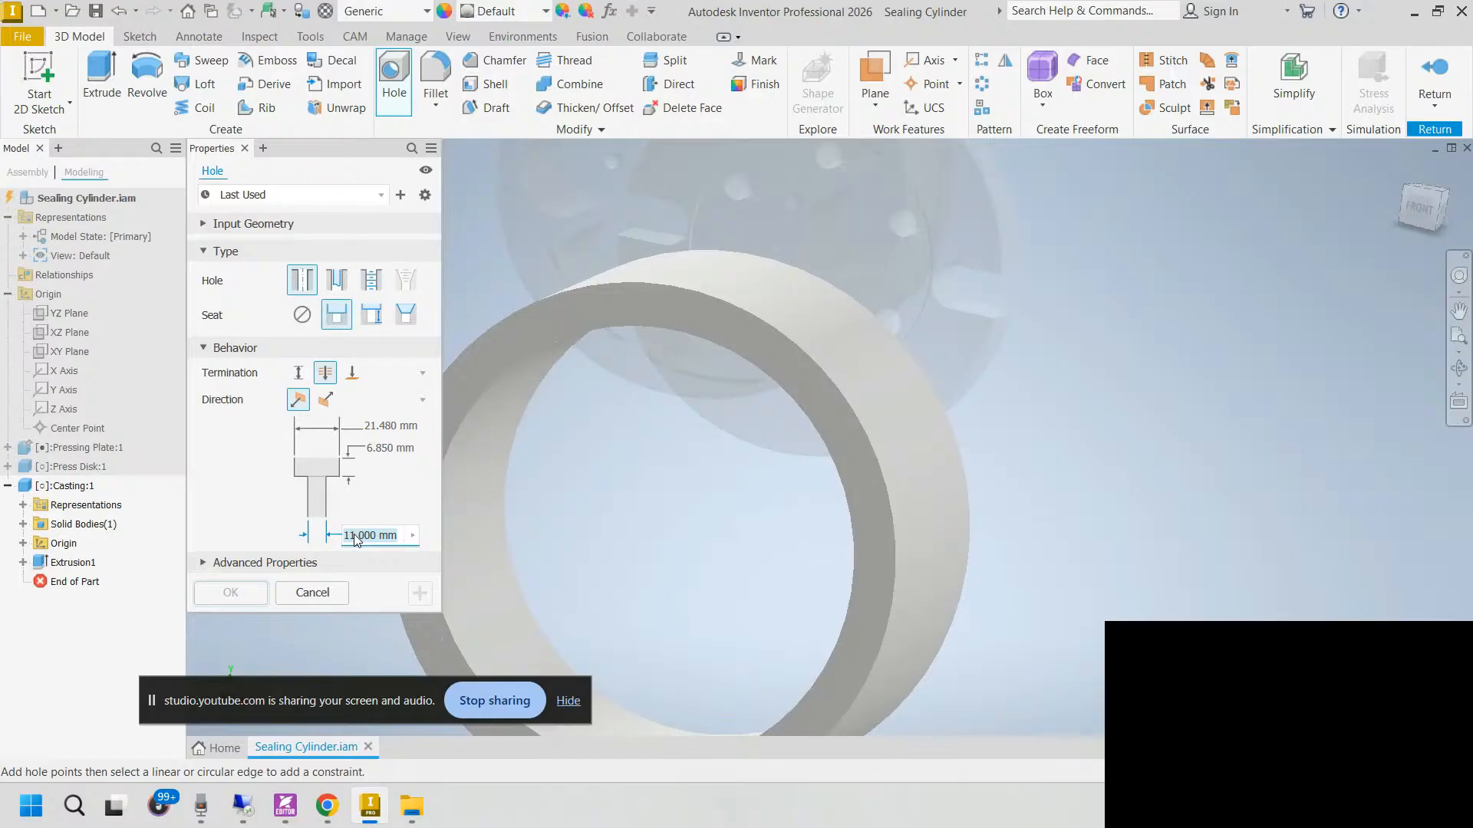
{"action": "type", "text": "17.5"}
{"action": "left_click", "coordinate": [384, 450]}
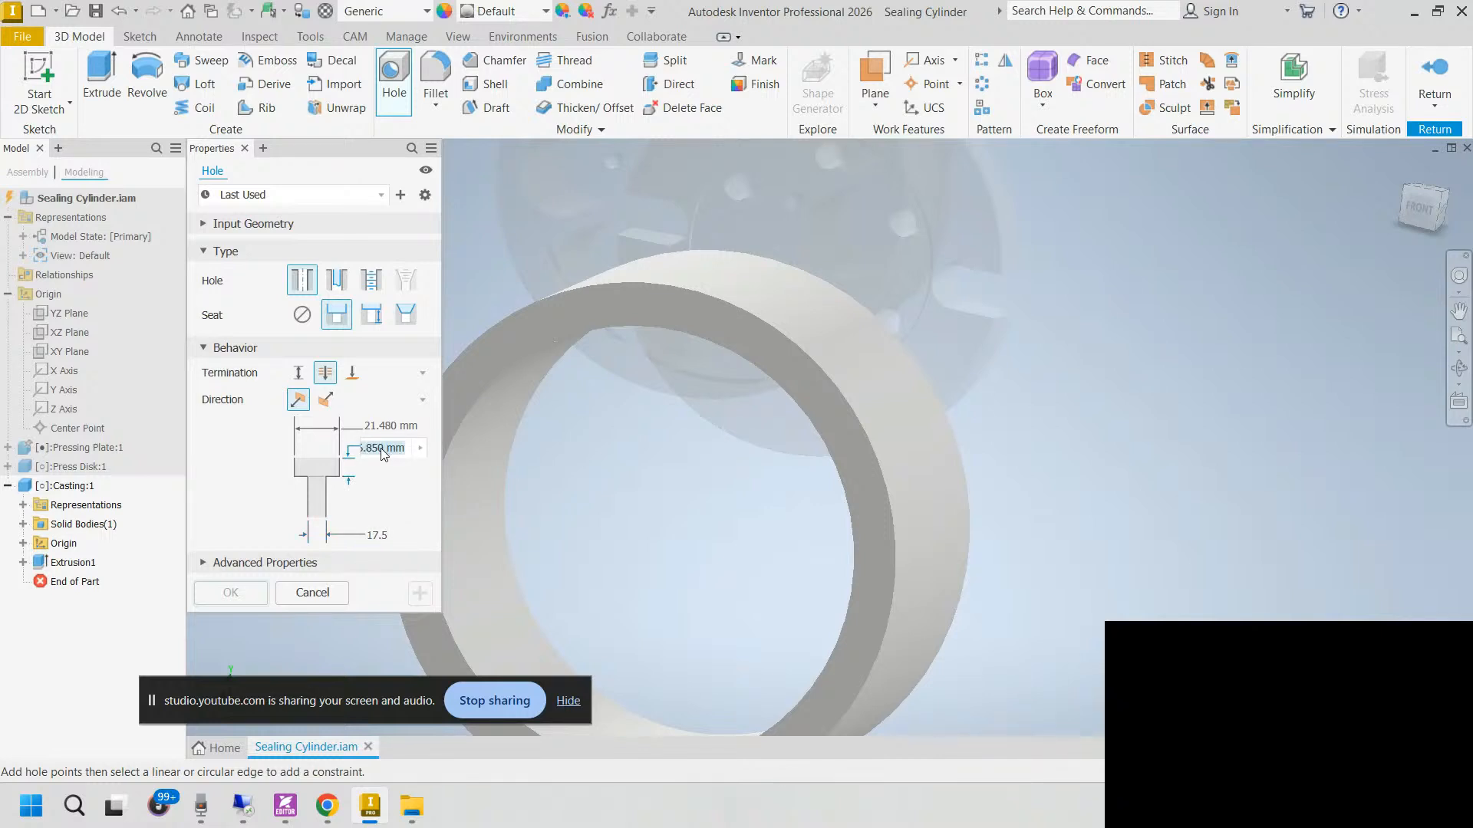
{"action": "type", "text": "10.5"}
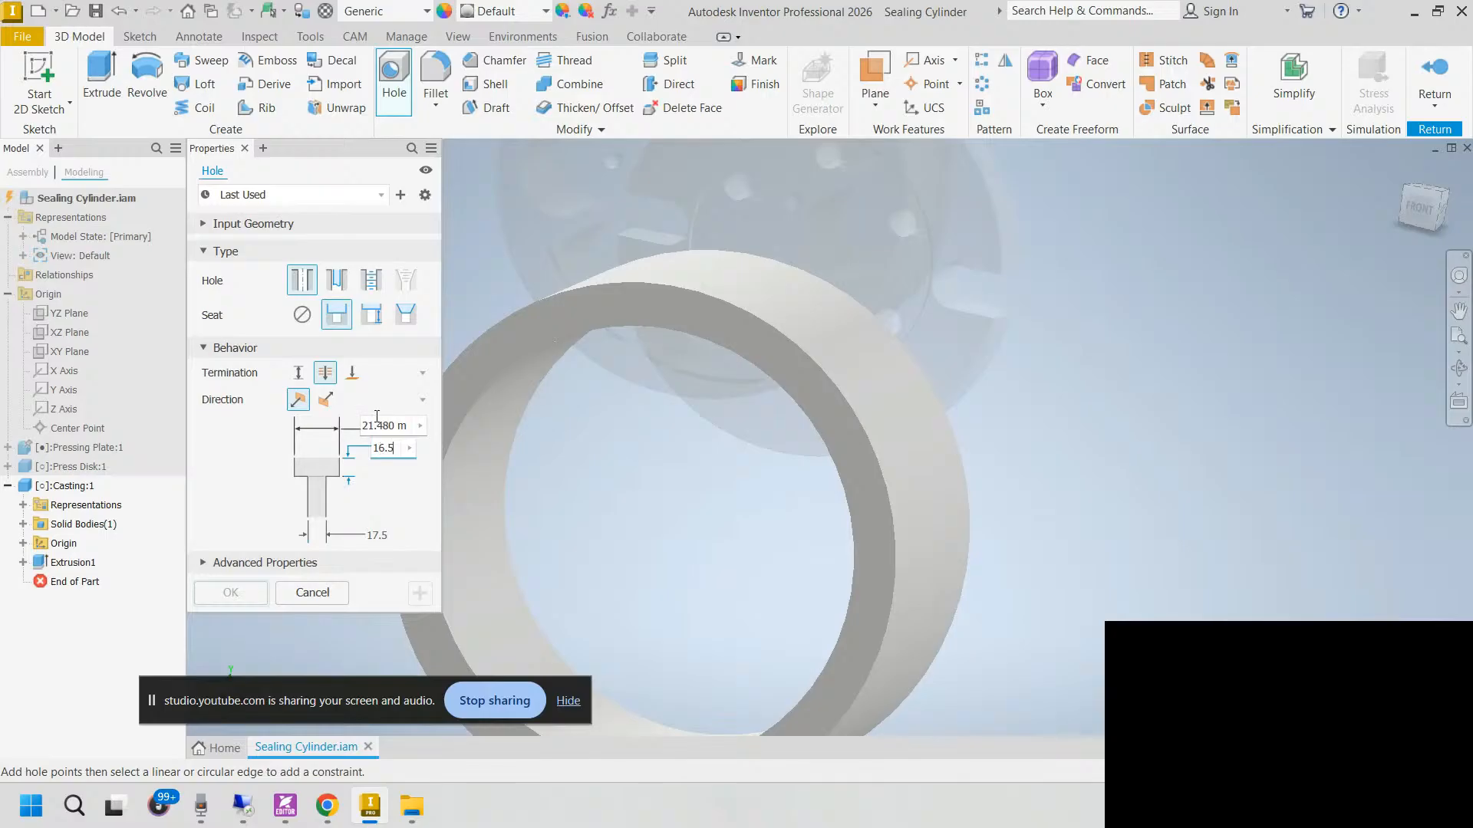
{"action": "left_click", "coordinate": [377, 425]}
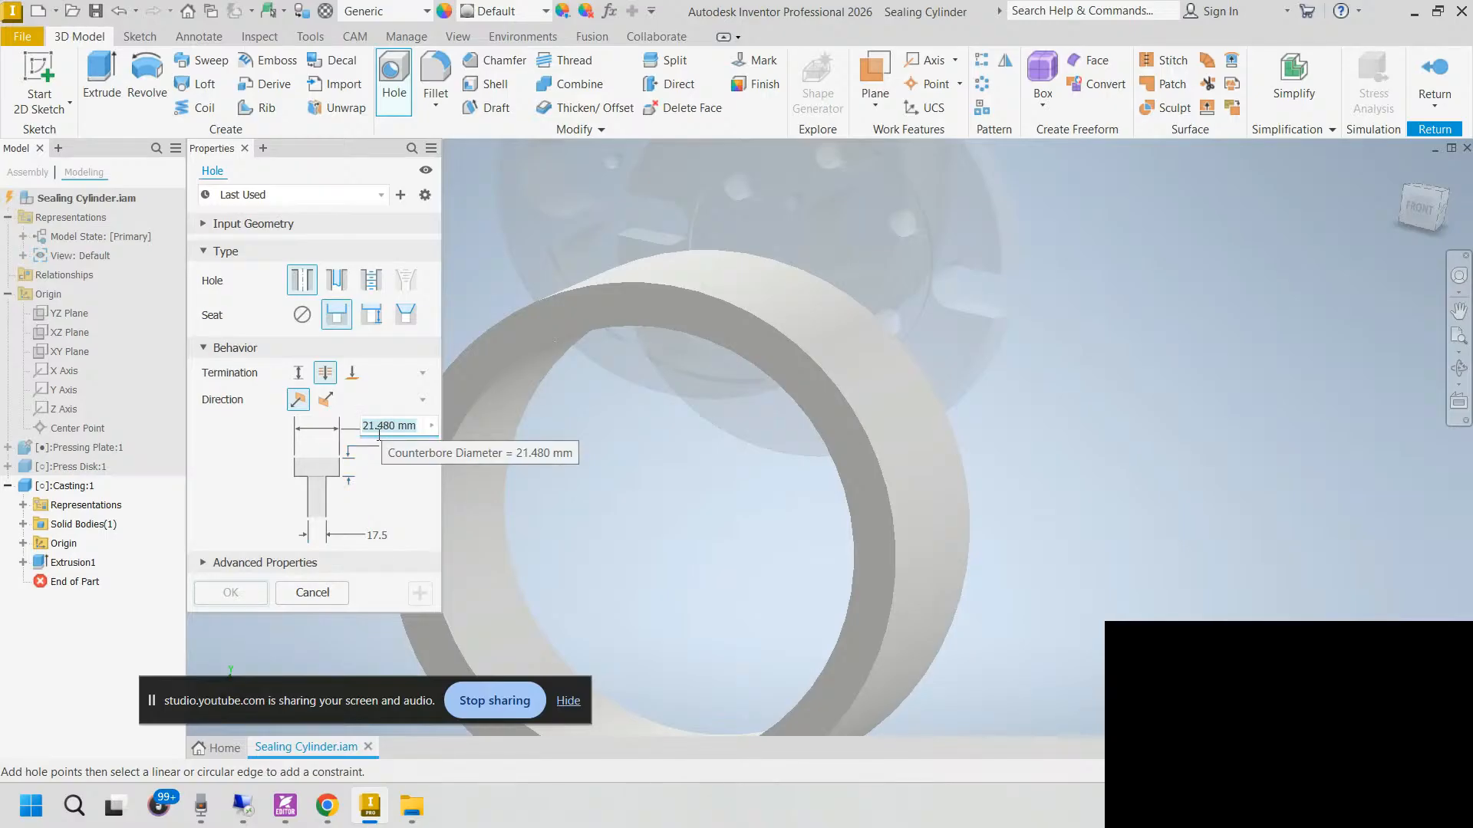
{"action": "type", "text": "26"}
{"action": "left_click", "coordinate": [633, 305]}
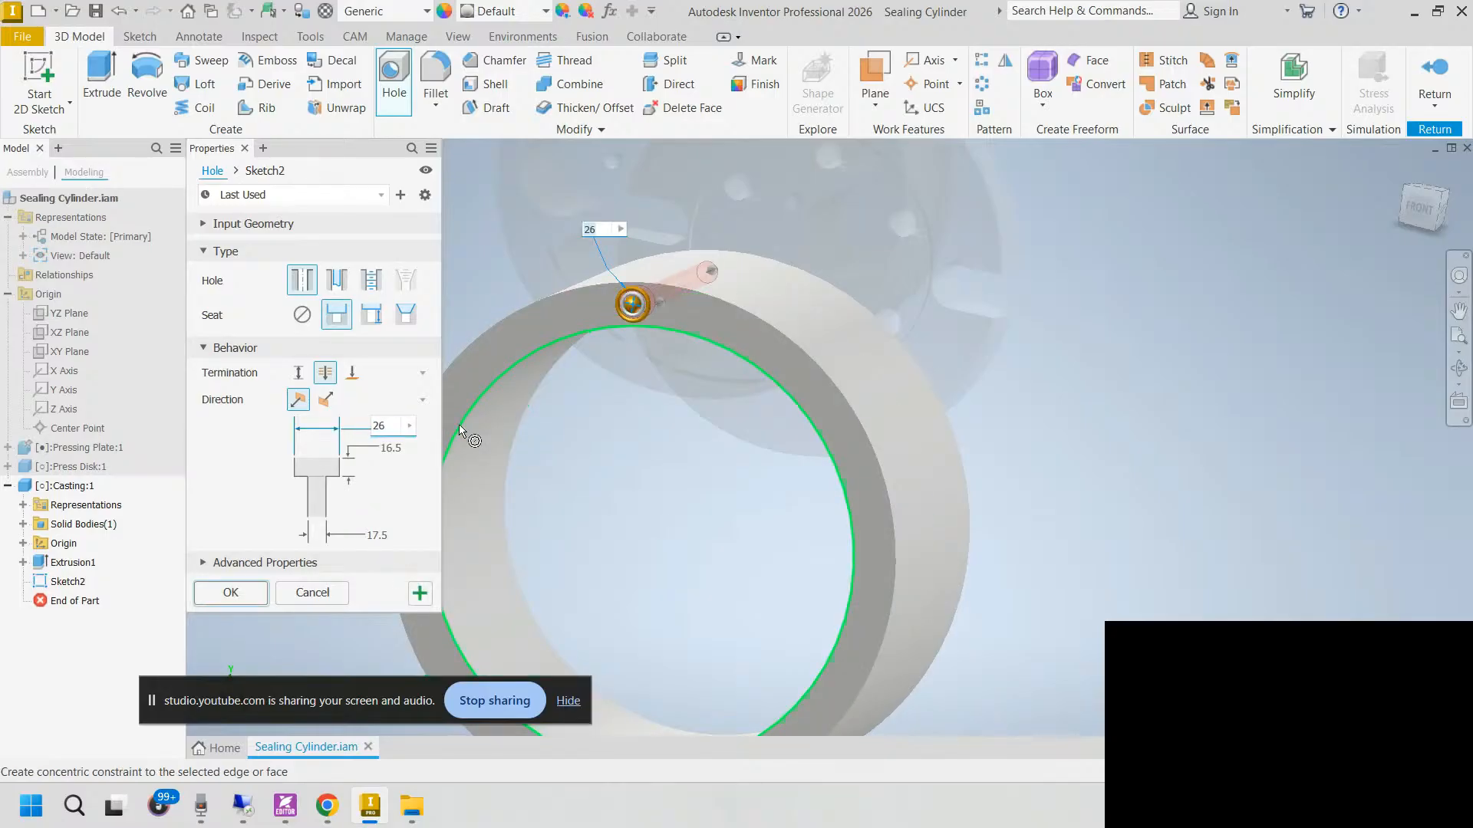
{"action": "left_click", "coordinate": [230, 593]}
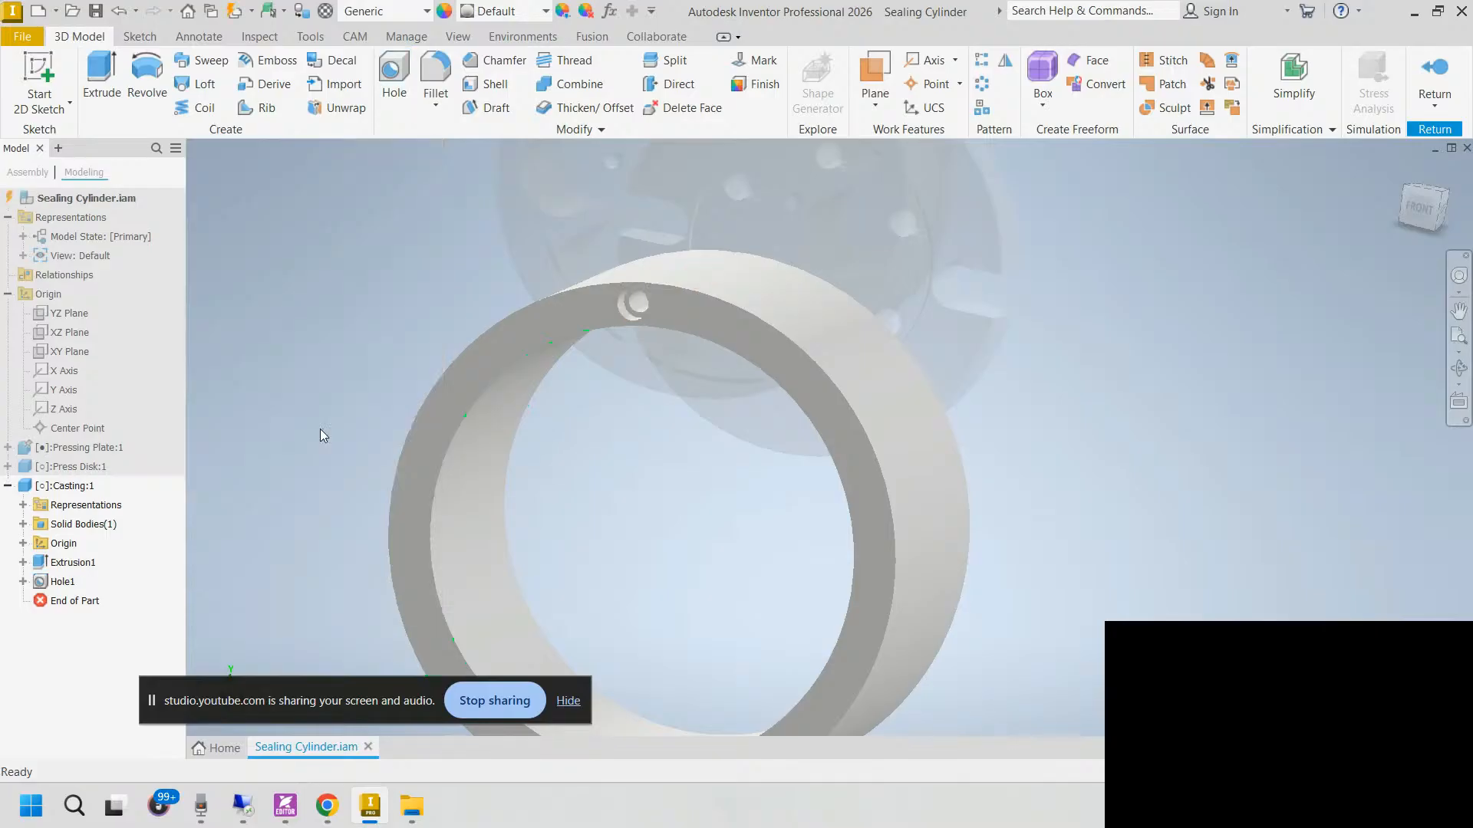
Step: Open the hole's placement sketch and constrain the hole centre point onto the Casting's Y axis with a coincident constraint
{"action": "left_click", "coordinate": [23, 582]}
{"action": "left_click", "coordinate": [80, 601]}
{"action": "double_click", "coordinate": [80, 601]}
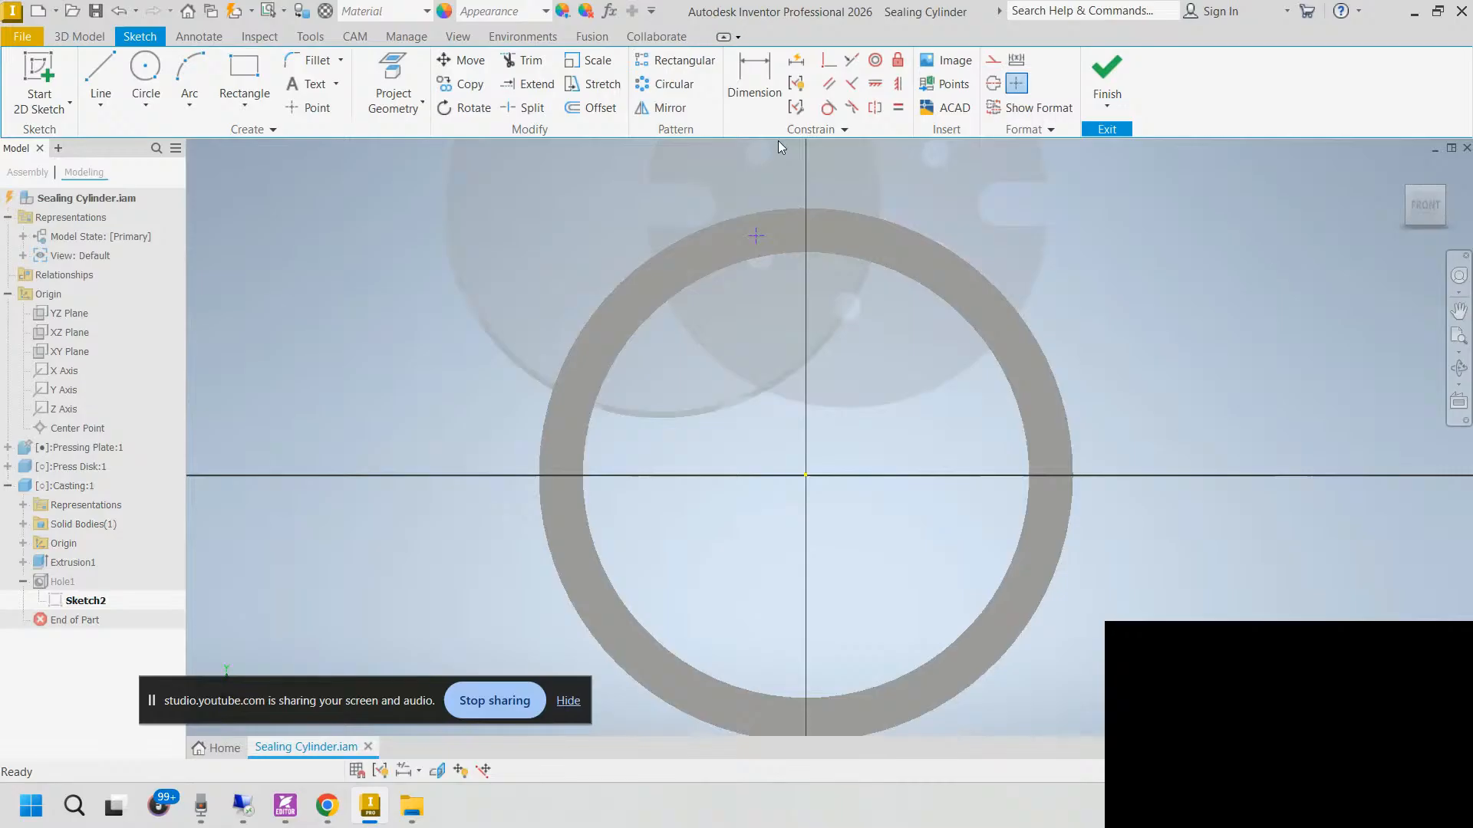
{"action": "left_click", "coordinate": [829, 60]}
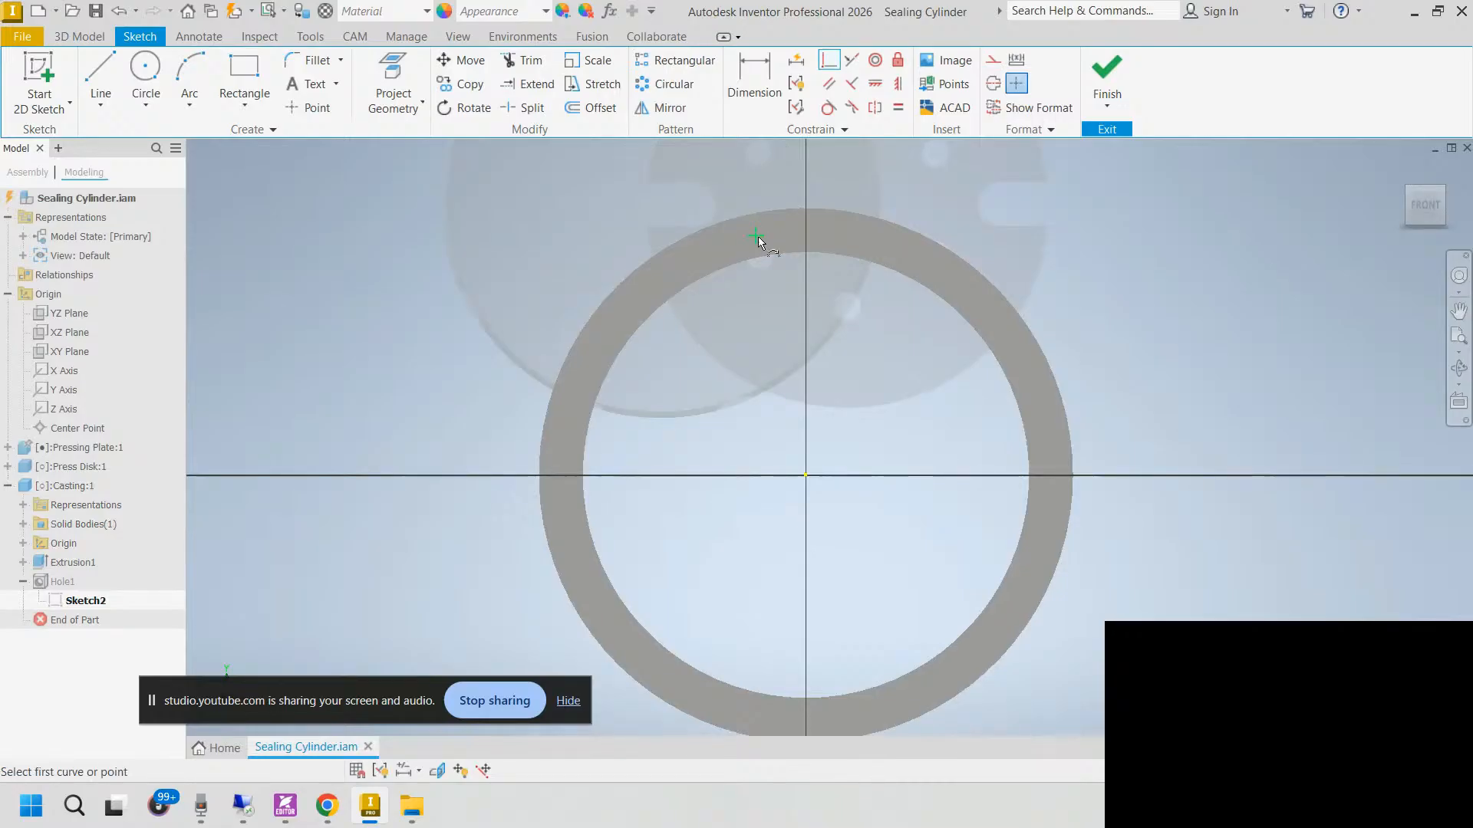
{"action": "left_click", "coordinate": [758, 236]}
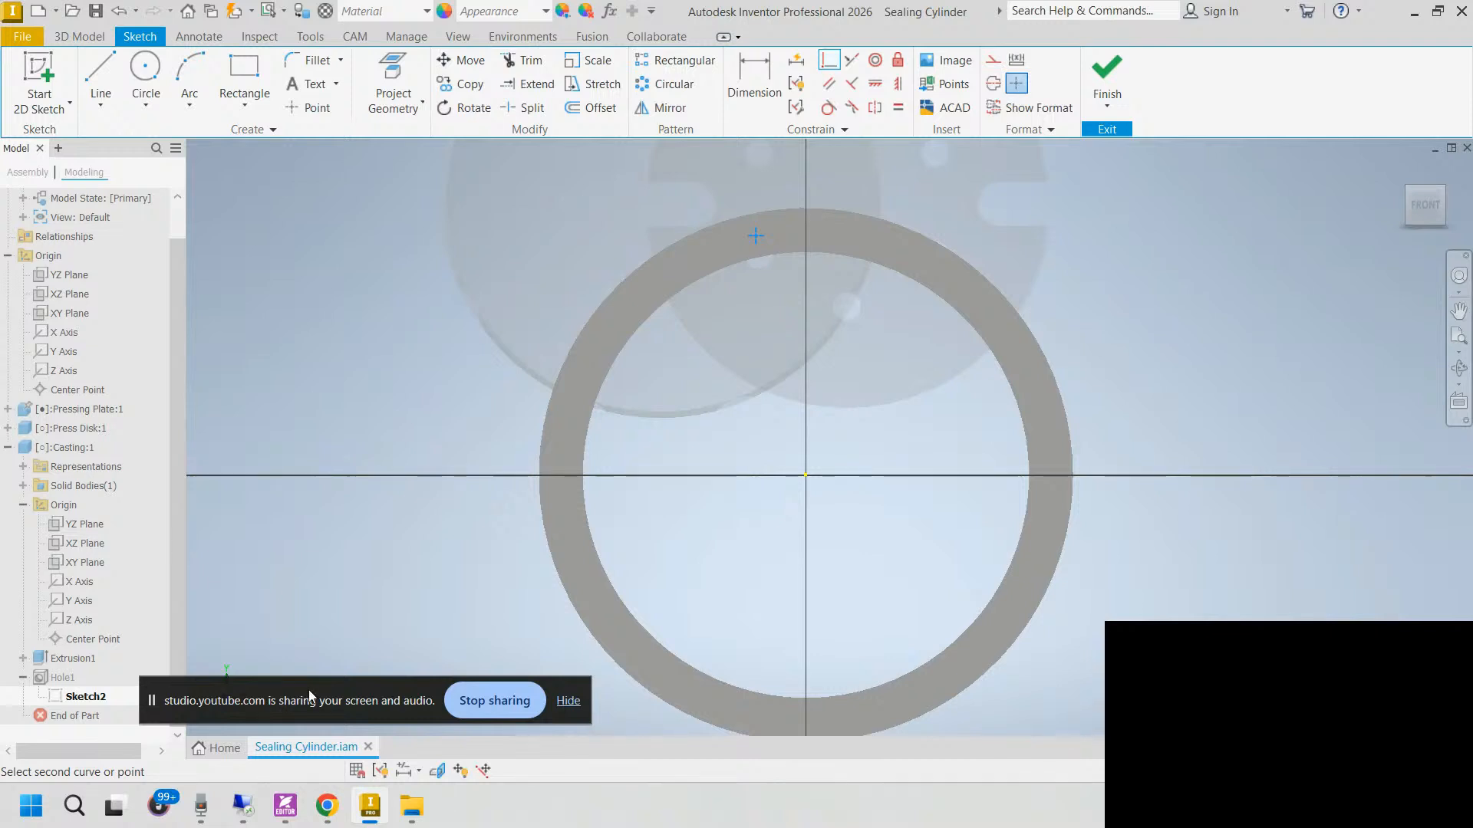
{"action": "left_click_drag", "start_coordinate": [308, 689], "coordinate": [769, 805]}
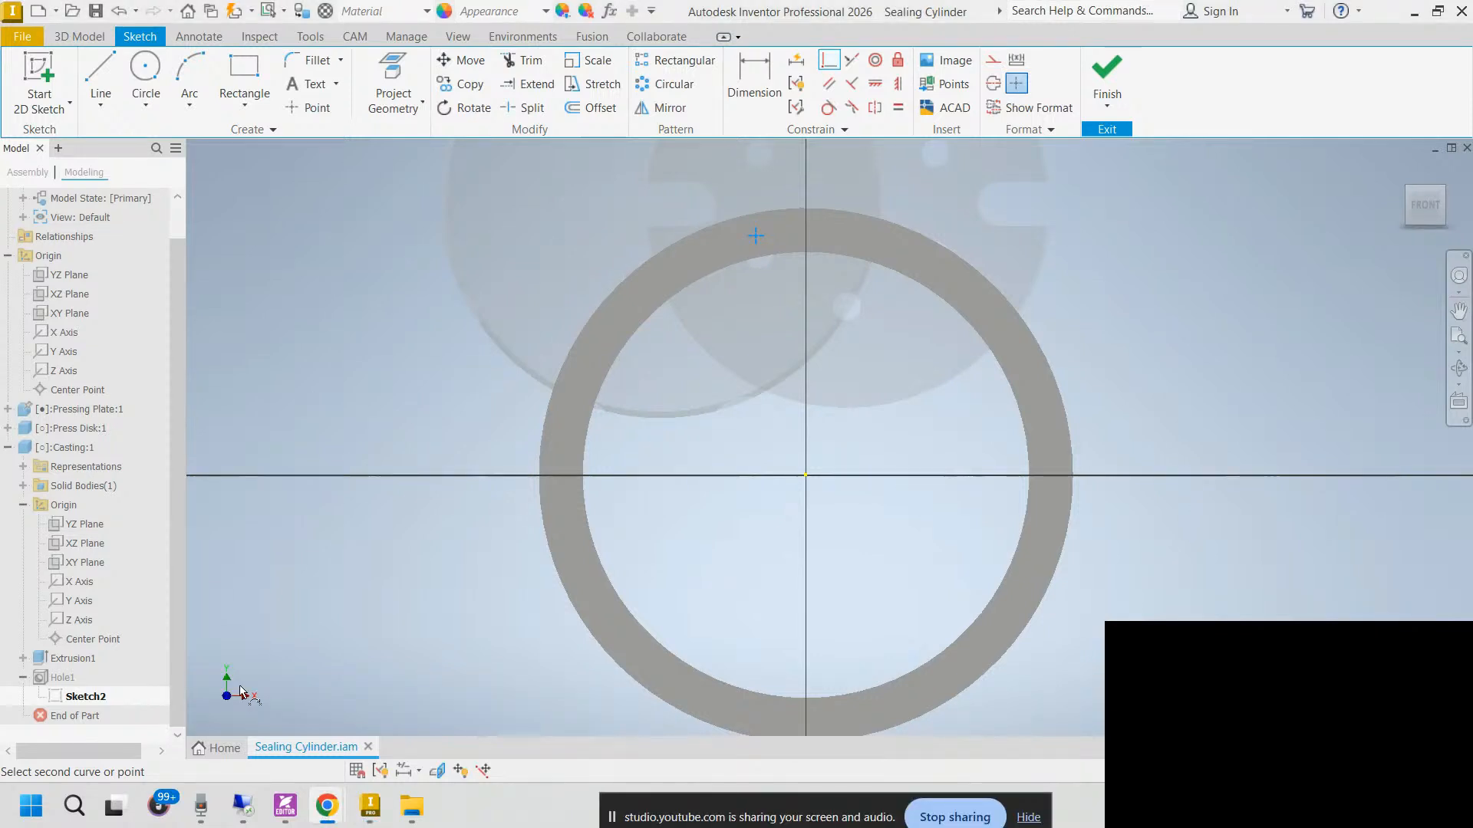
{"action": "left_click", "coordinate": [74, 601]}
{"action": "key", "text": "Escape"}
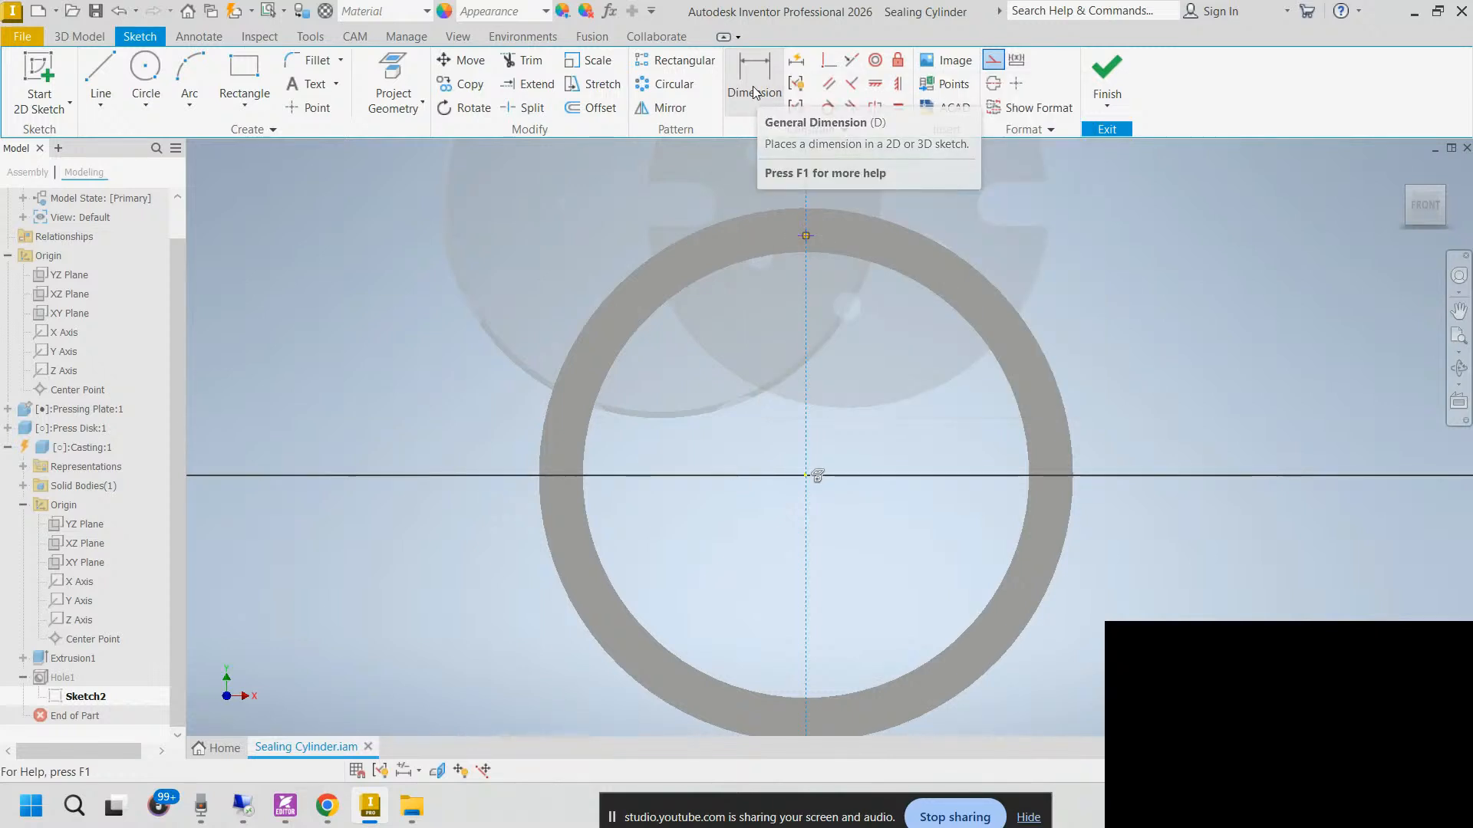
Step: Dimension the hole centre 190 mm vertically from the origin and finish the sketch
{"action": "left_click", "coordinate": [754, 92]}
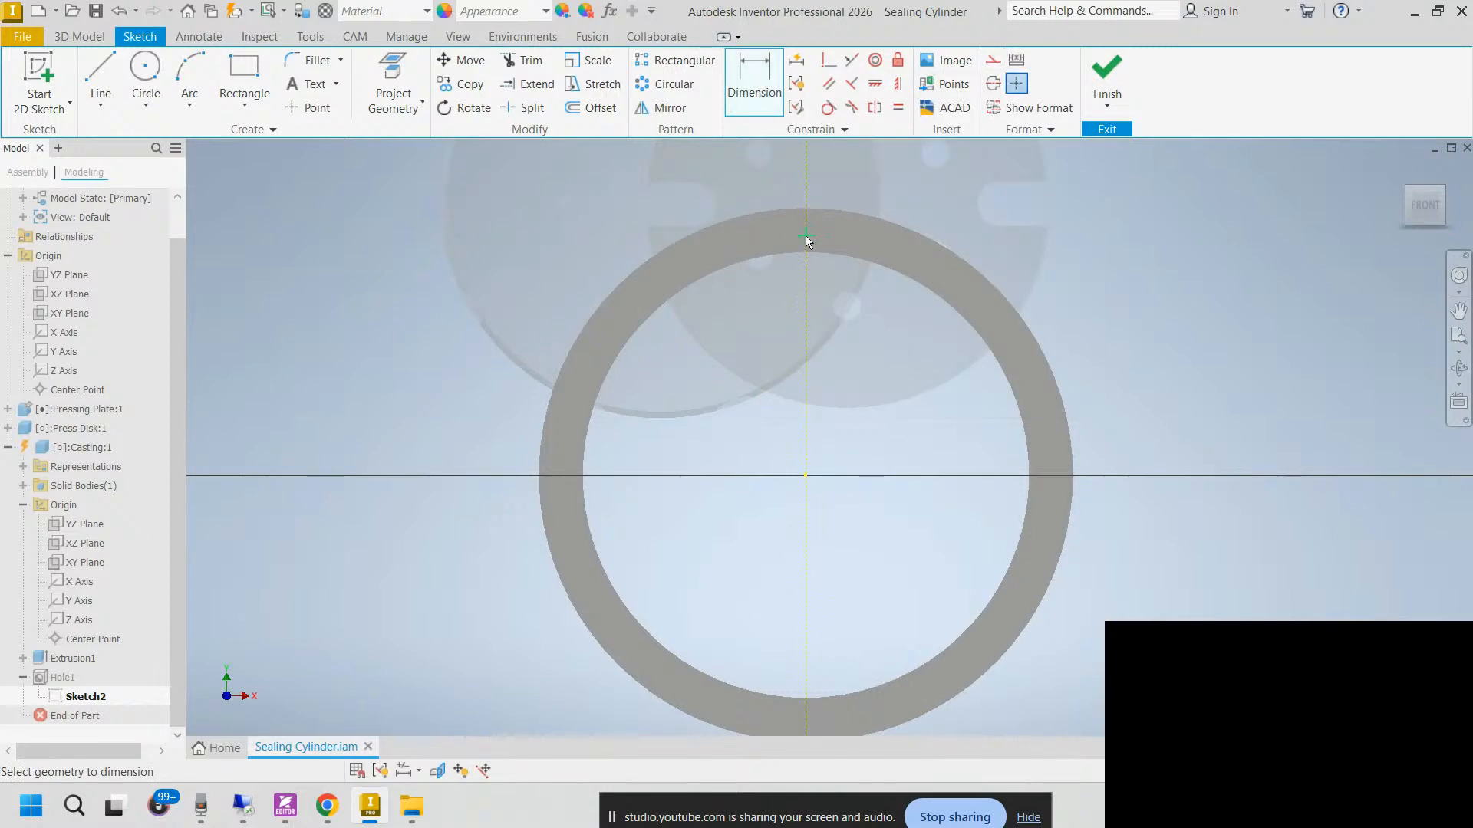
{"action": "left_click", "coordinate": [806, 476]}
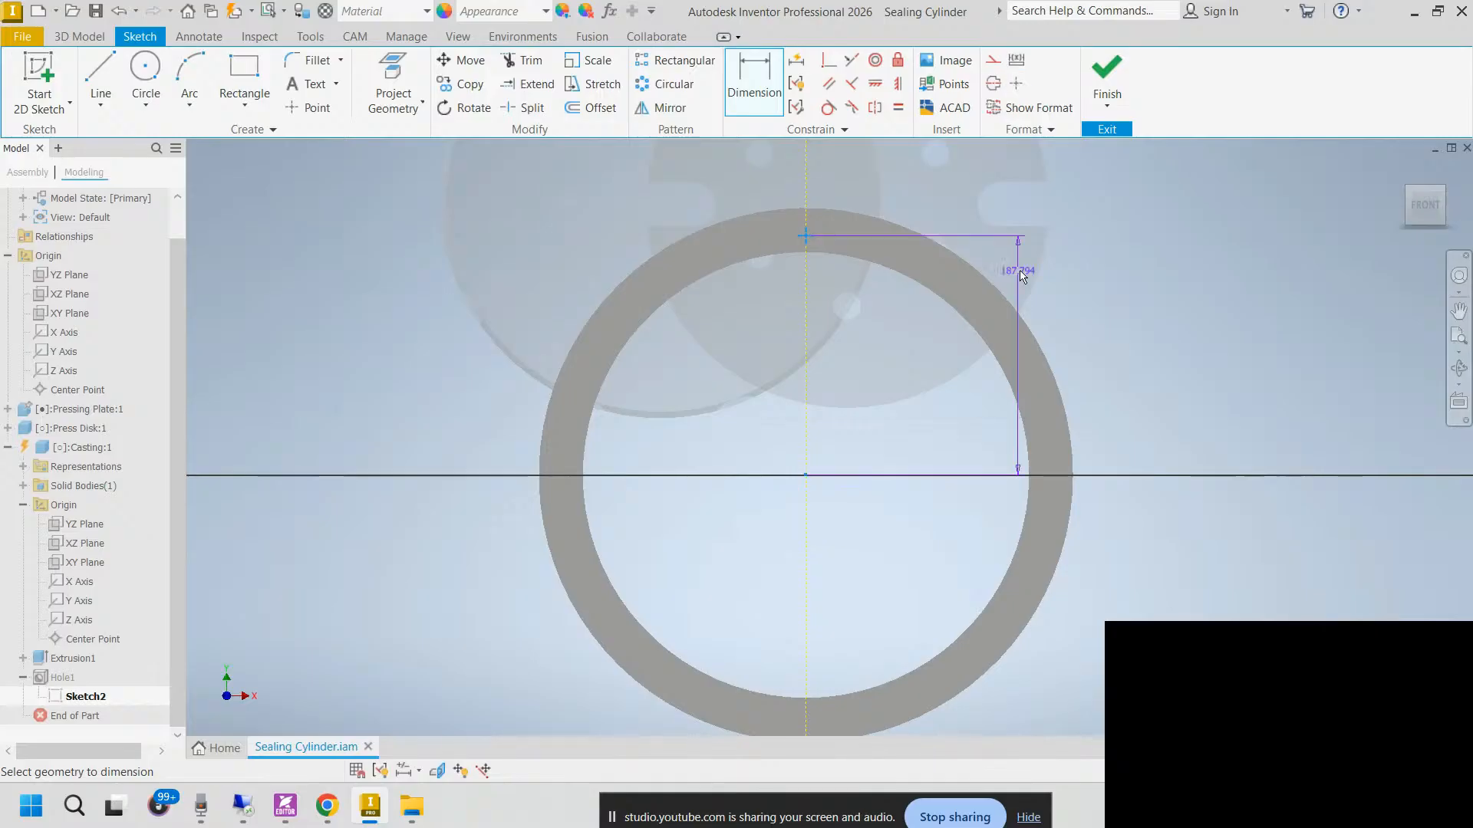
{"action": "left_click", "coordinate": [990, 185]}
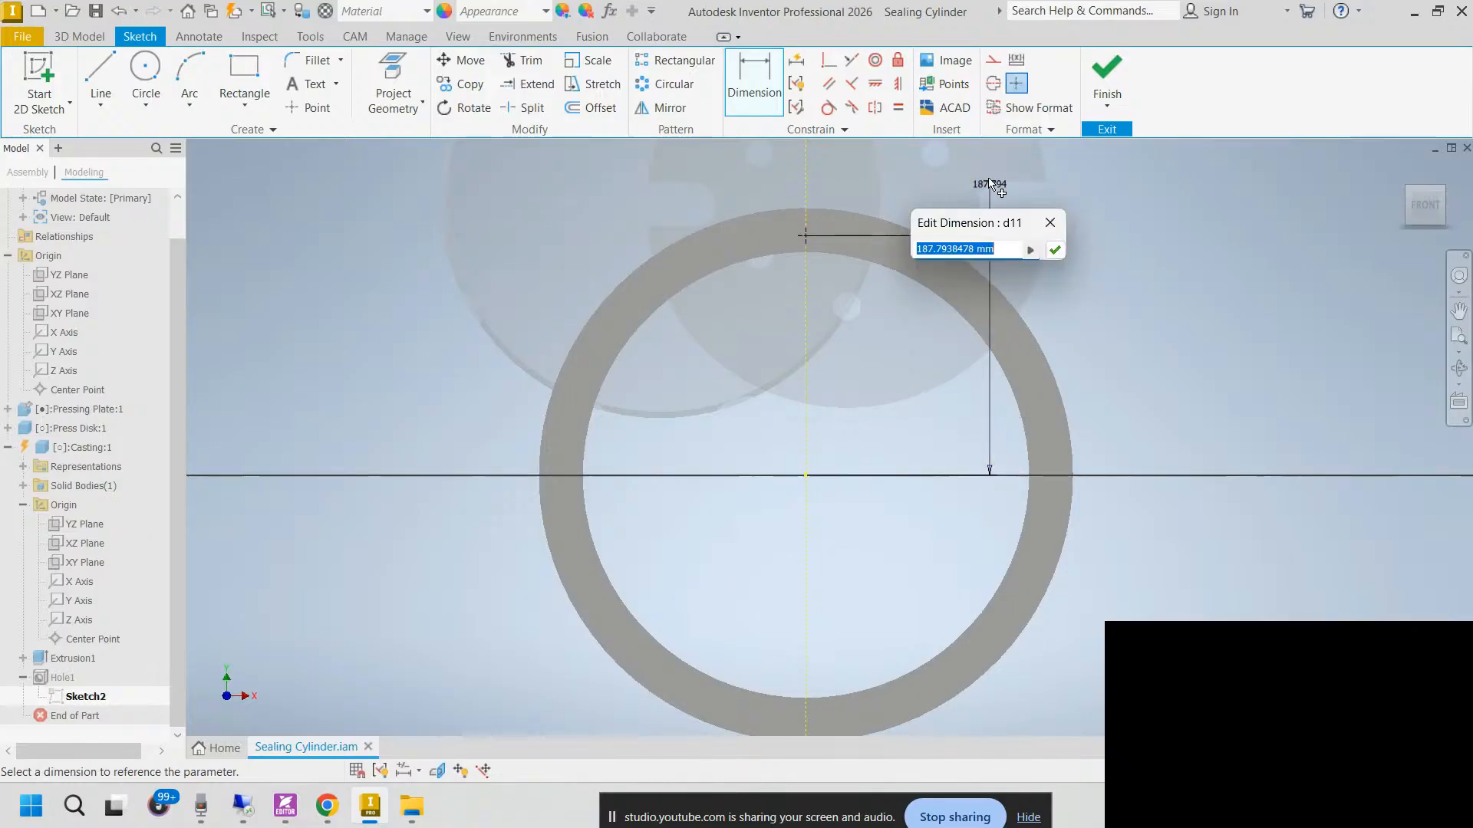
{"action": "type", "text": "180"}
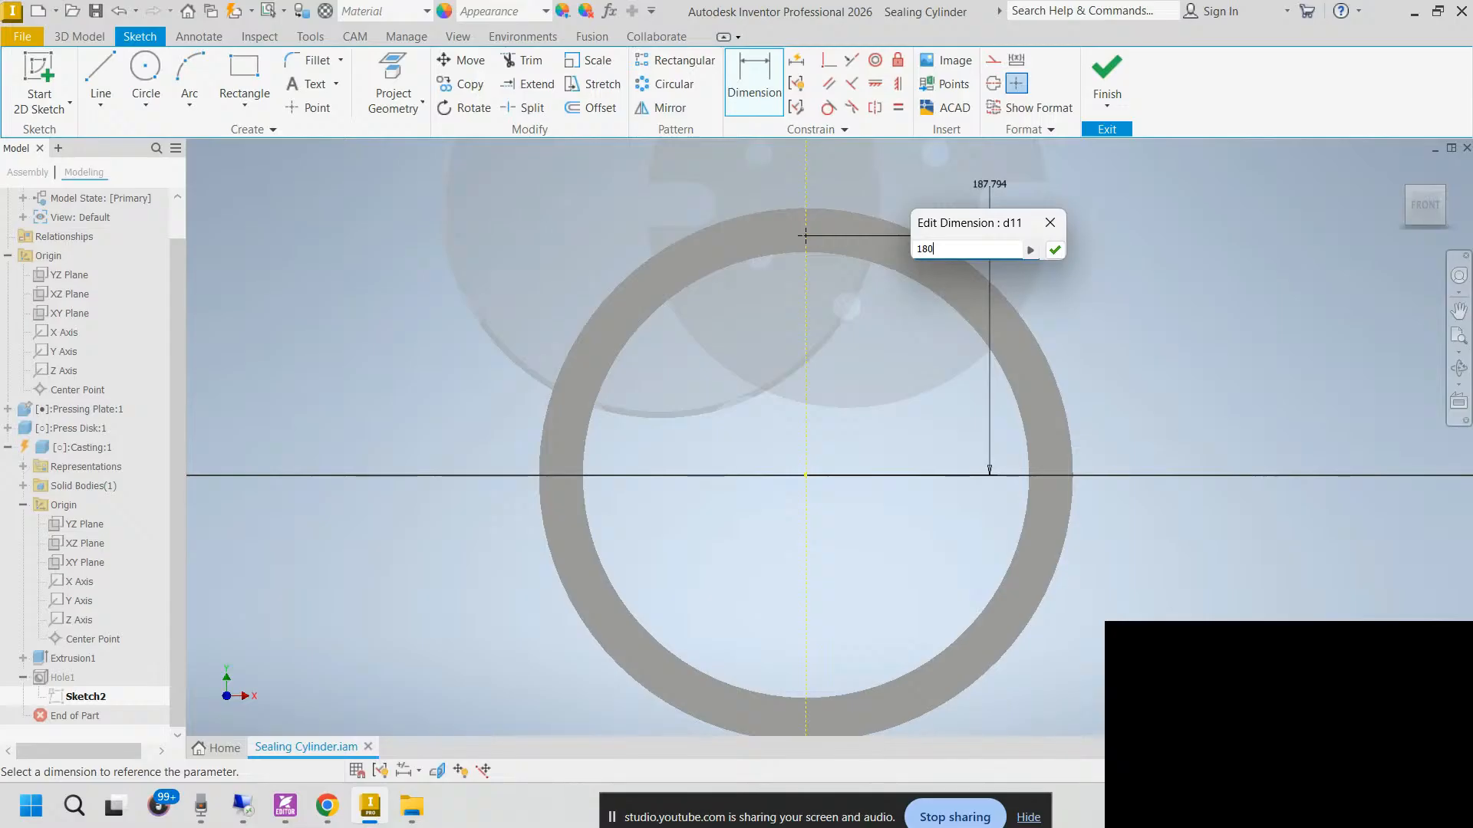
{"action": "key", "text": "BackSpace"}
{"action": "key", "text": "BackSpace"}
{"action": "type", "text": "90"}
{"action": "key", "text": "Return"}
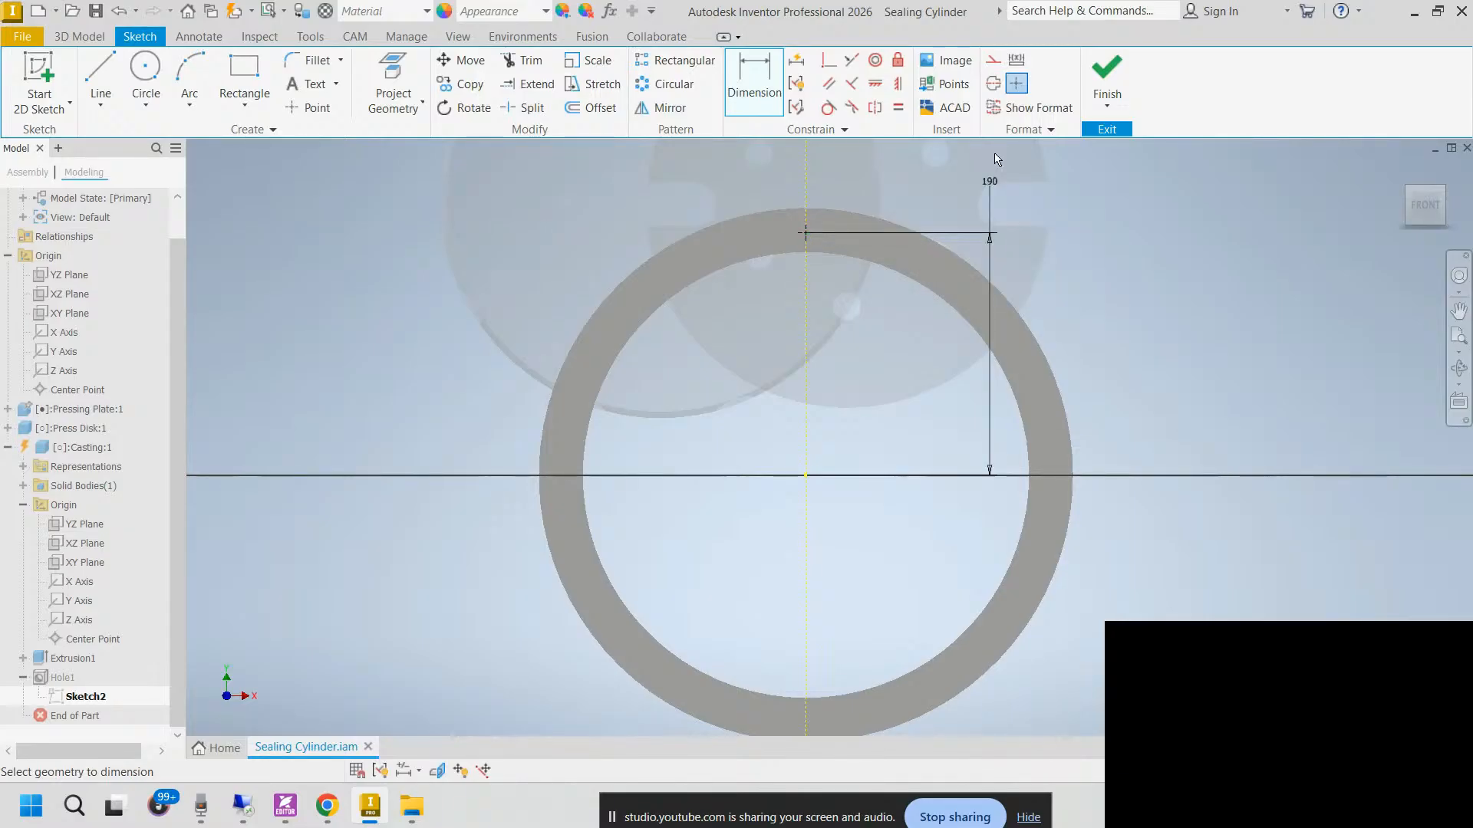
{"action": "left_click", "coordinate": [1105, 73]}
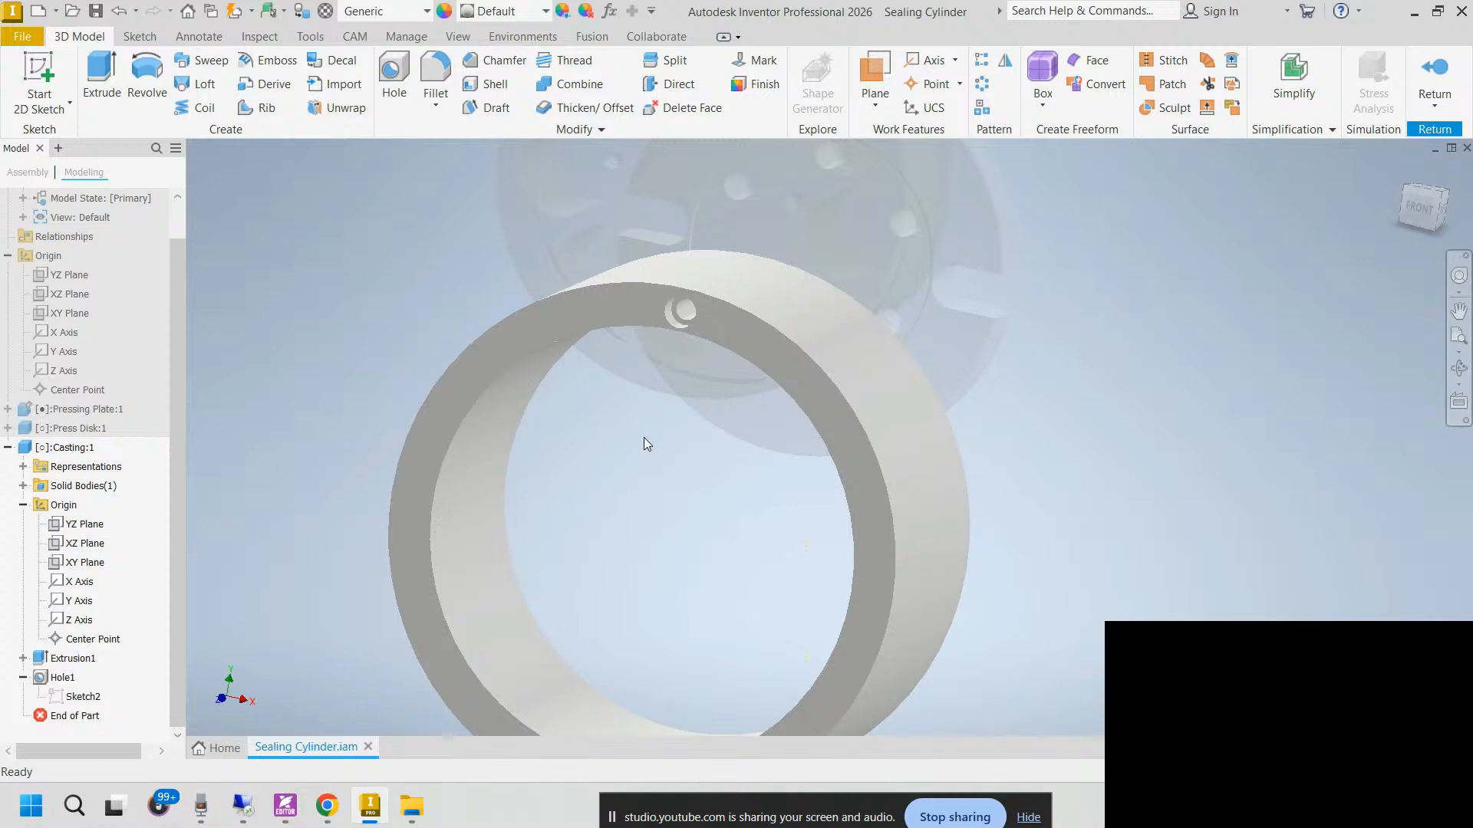
Step: Pattern the counterbored hole circularly around the Casting's Z axis with 8 occurrences over 360 degrees
{"action": "left_click", "coordinate": [982, 84]}
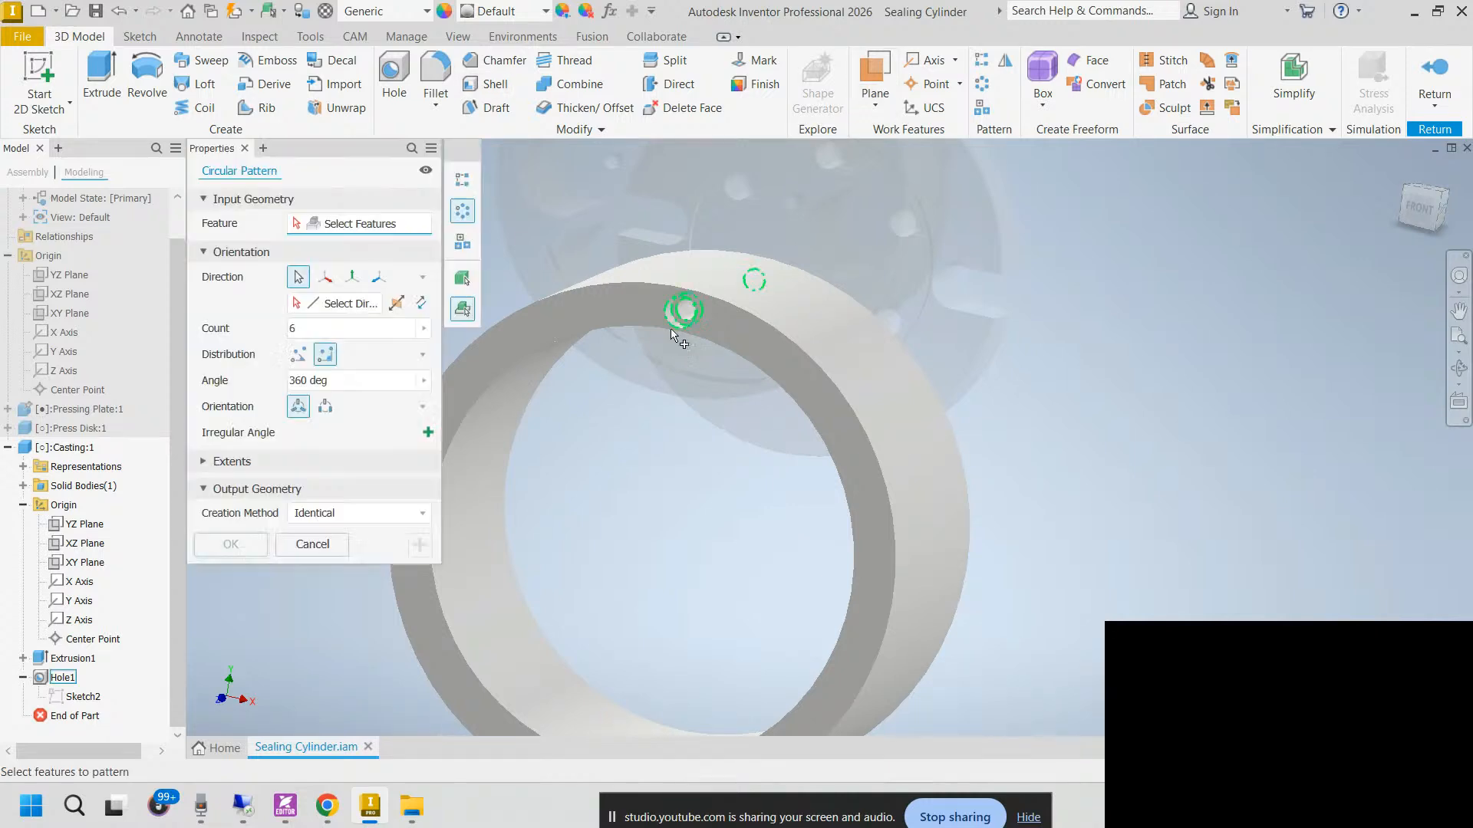
{"action": "left_click", "coordinate": [673, 331]}
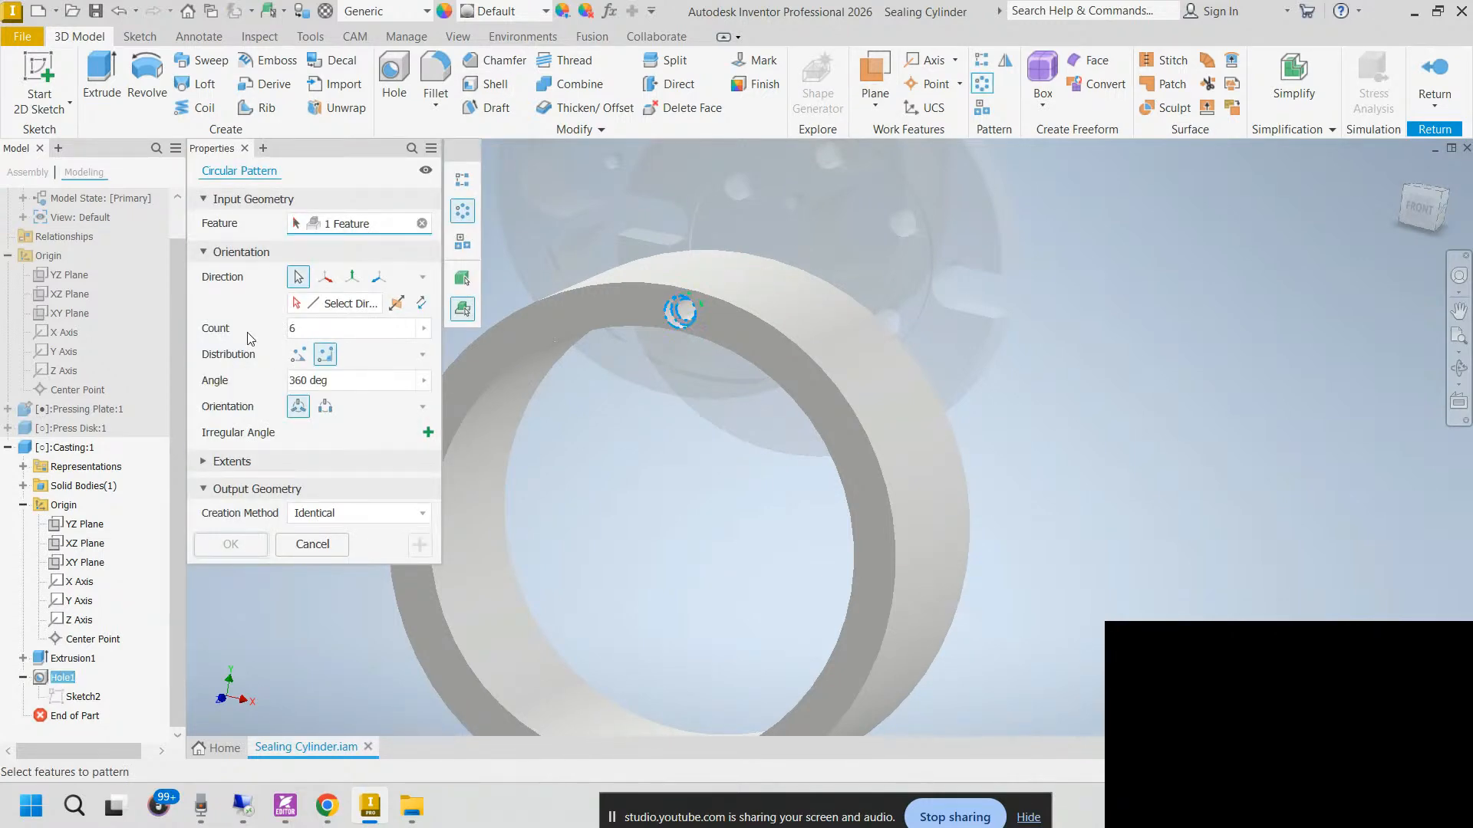
{"action": "left_click_drag", "start_coordinate": [301, 329], "coordinate": [269, 334]}
{"action": "type", "text": "8"}
{"action": "left_click", "coordinate": [324, 310]}
{"action": "middle_click_drag", "start_coordinate": [286, 670], "coordinate": [103, 659], "text": "shift"}
{"action": "left_click", "coordinate": [82, 619]}
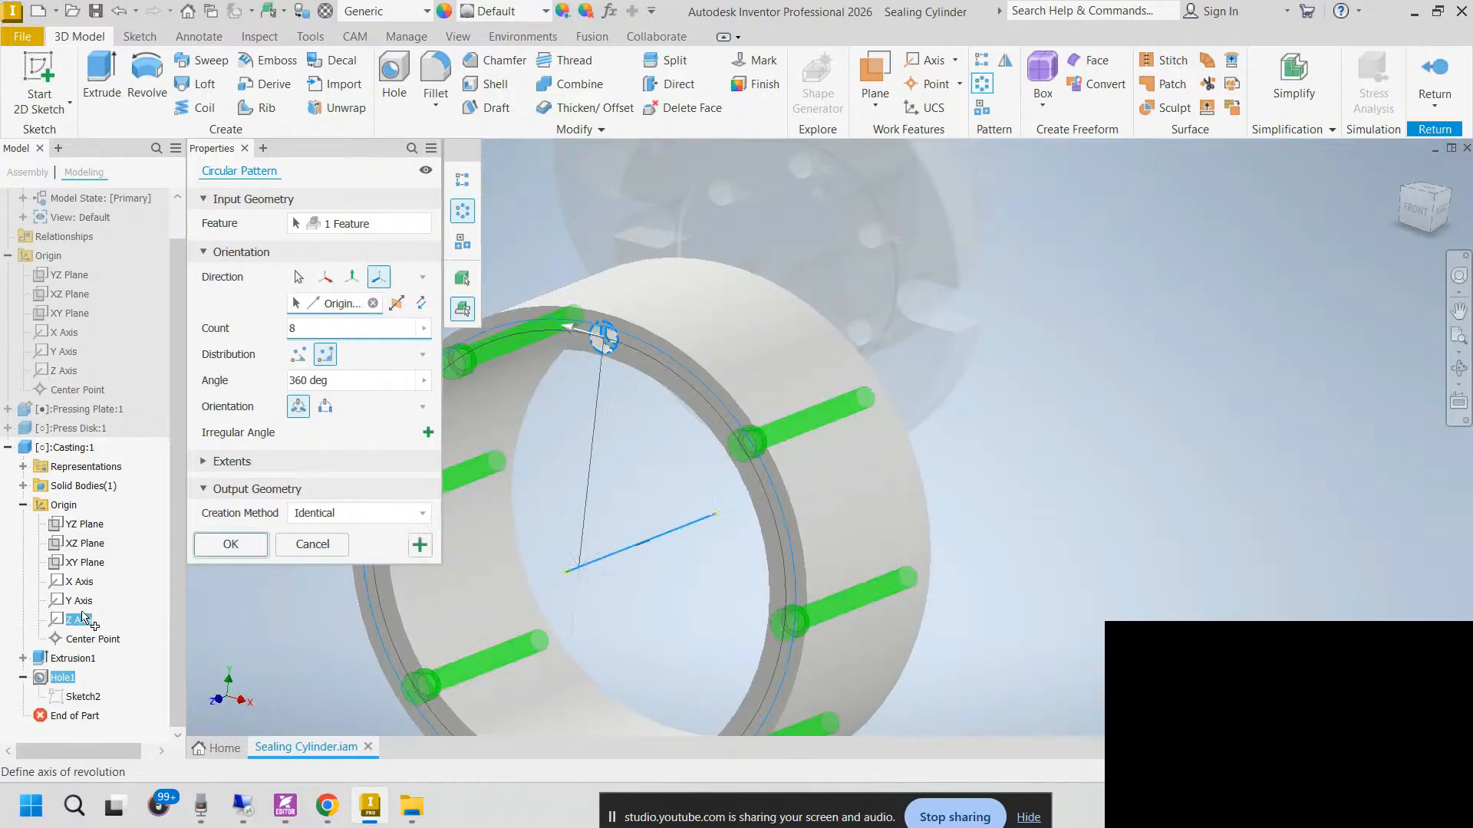
{"action": "left_click", "coordinate": [235, 546]}
{"action": "middle_click_drag", "start_coordinate": [234, 546], "coordinate": [530, 471], "text": "shift"}
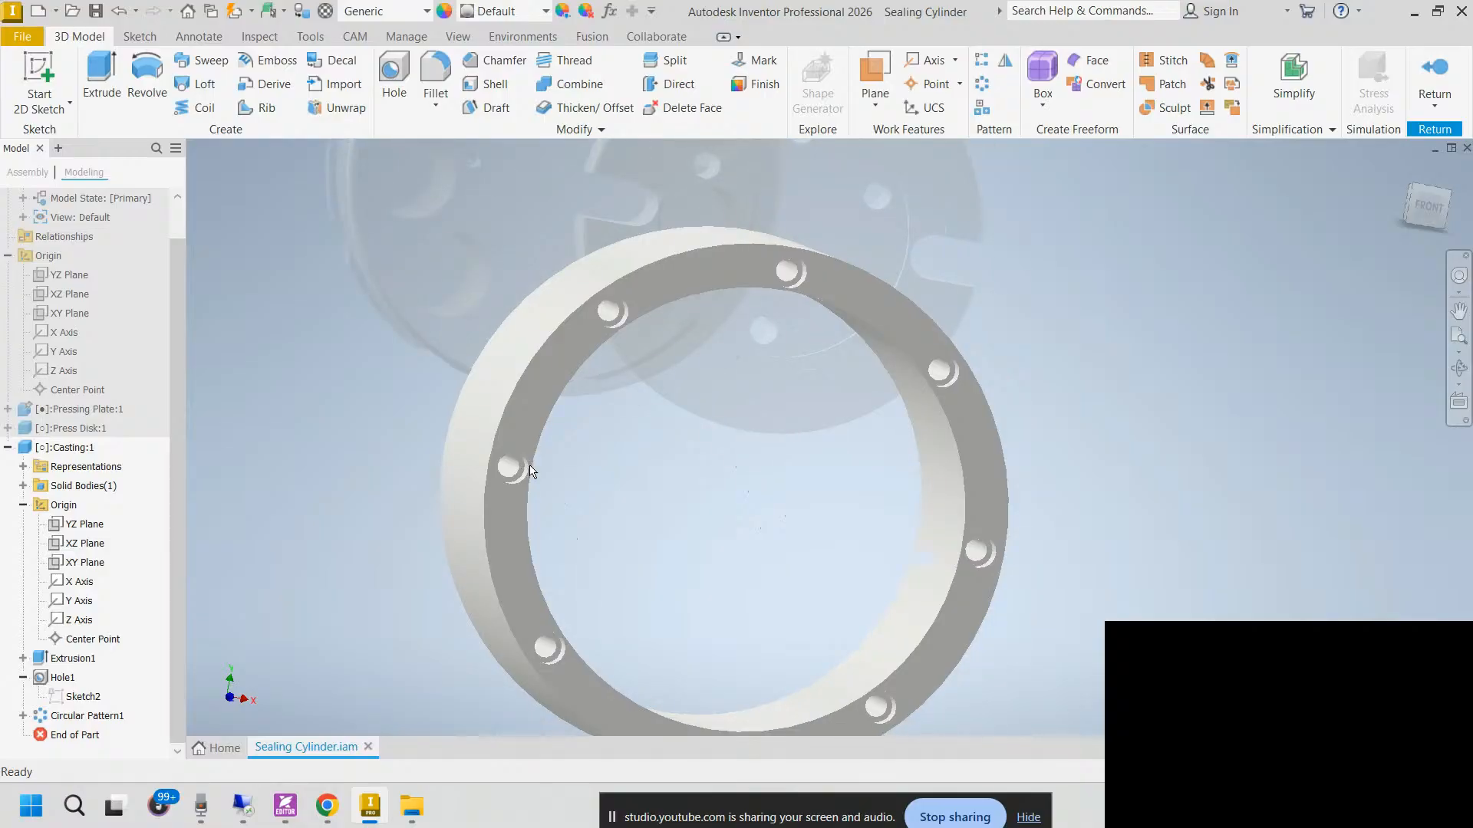
{"action": "mouse_move", "coordinate": [554, 489]}
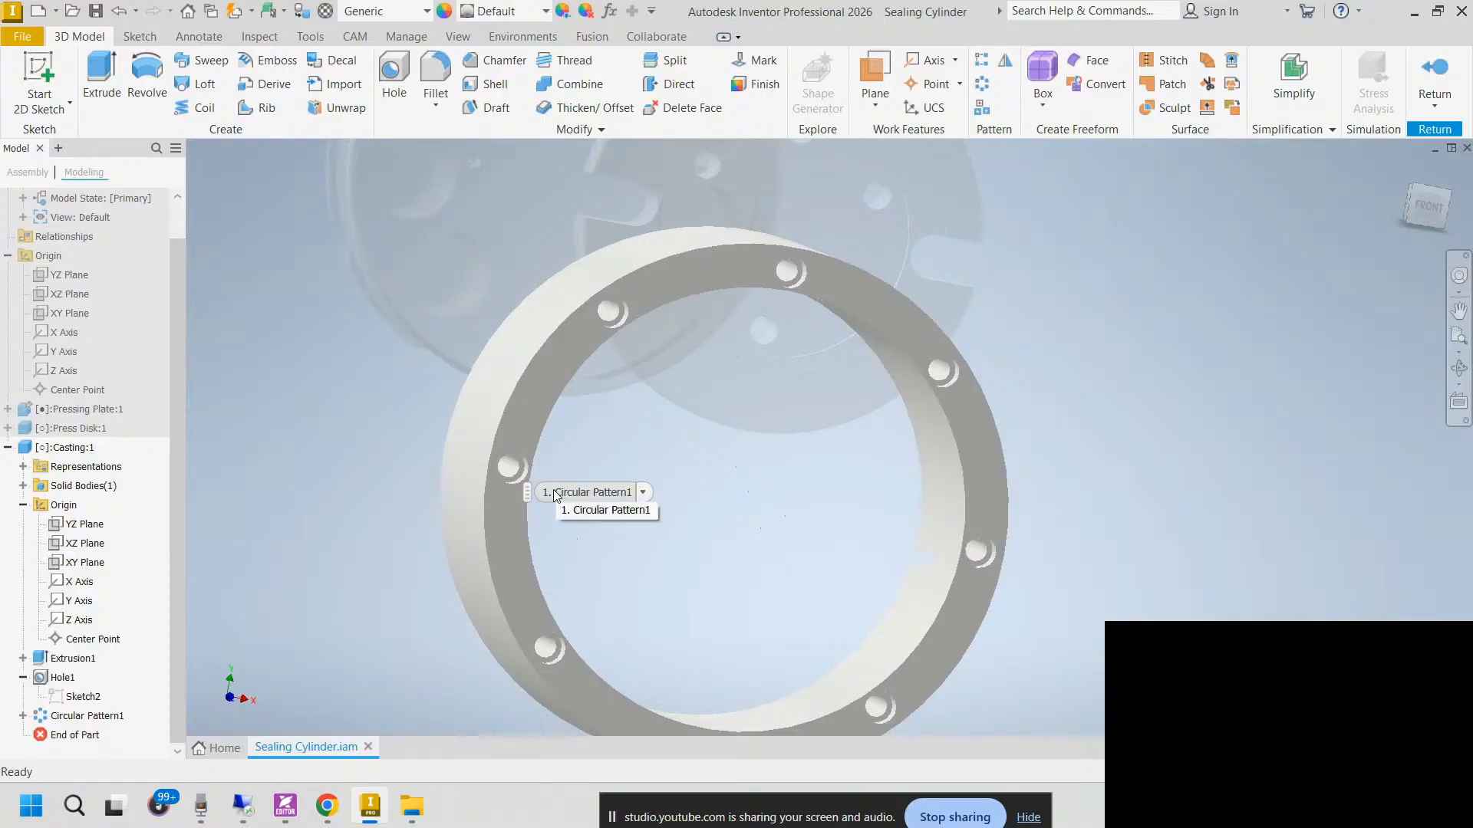